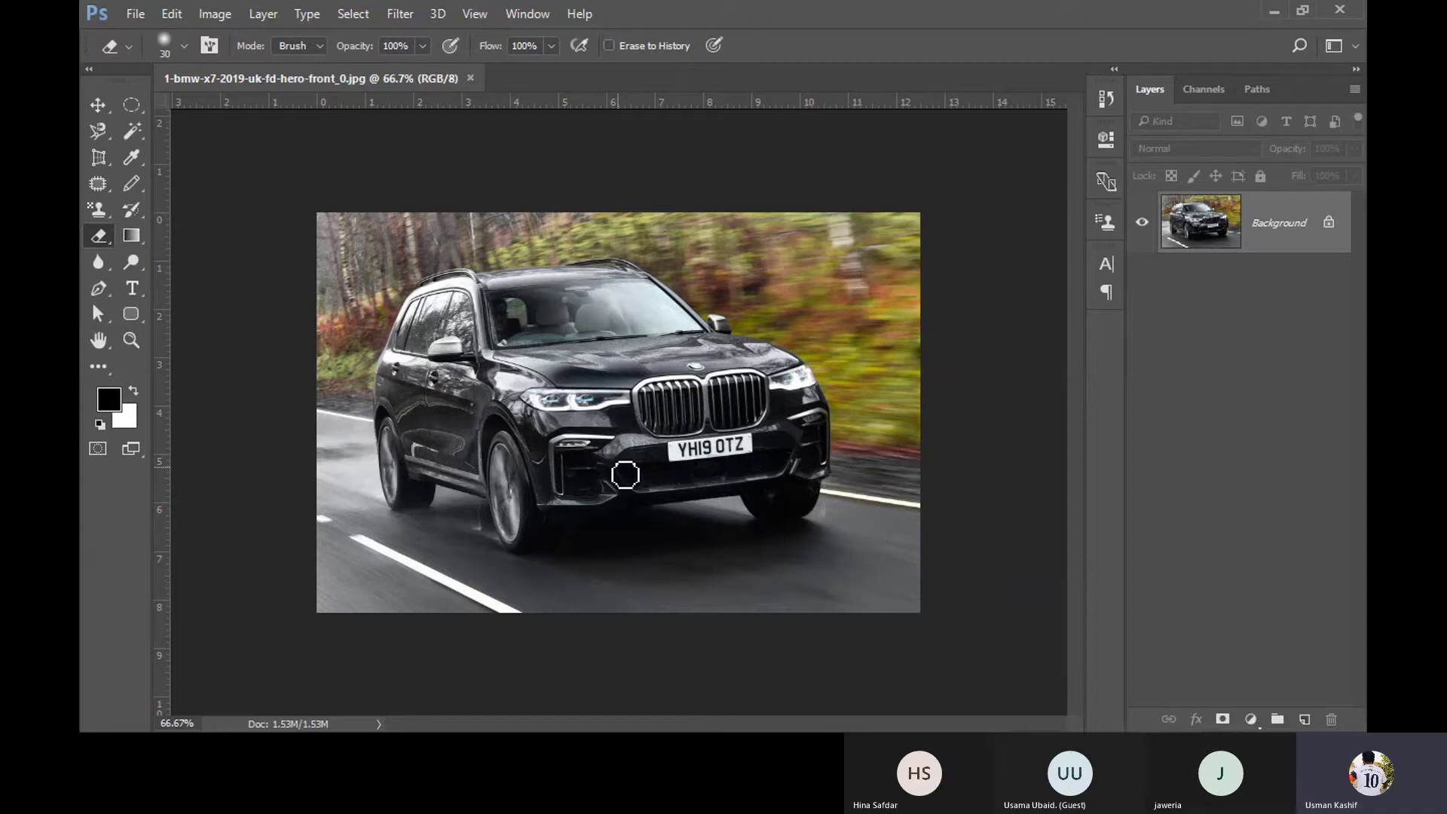
Step: Enlarge the Eraser brush to 80 px and keep the standard Eraser Tool selected
key("bracketright")
key("bracketright")
key("bracketright")
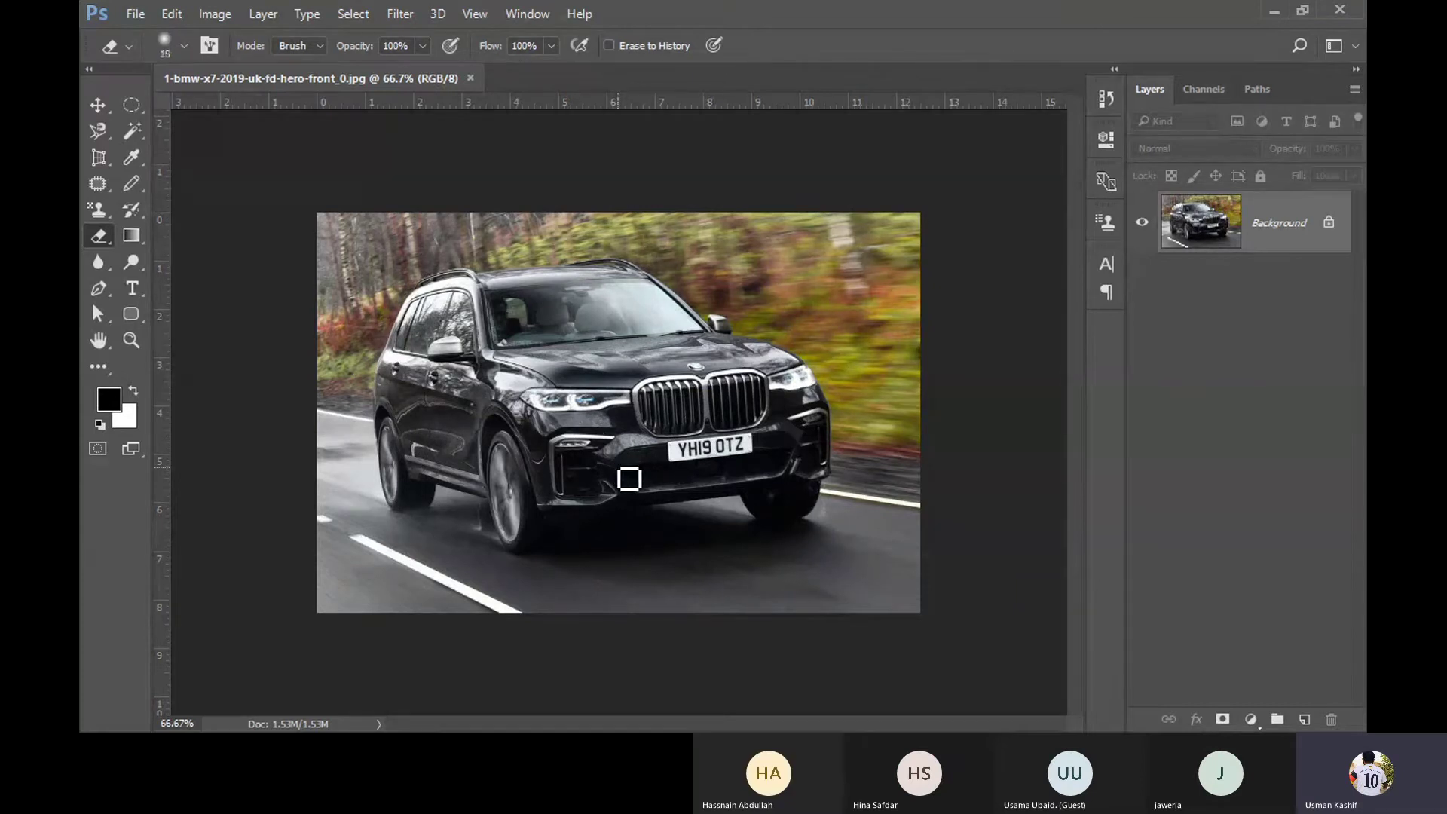
key("bracketright")
key("bracketright")
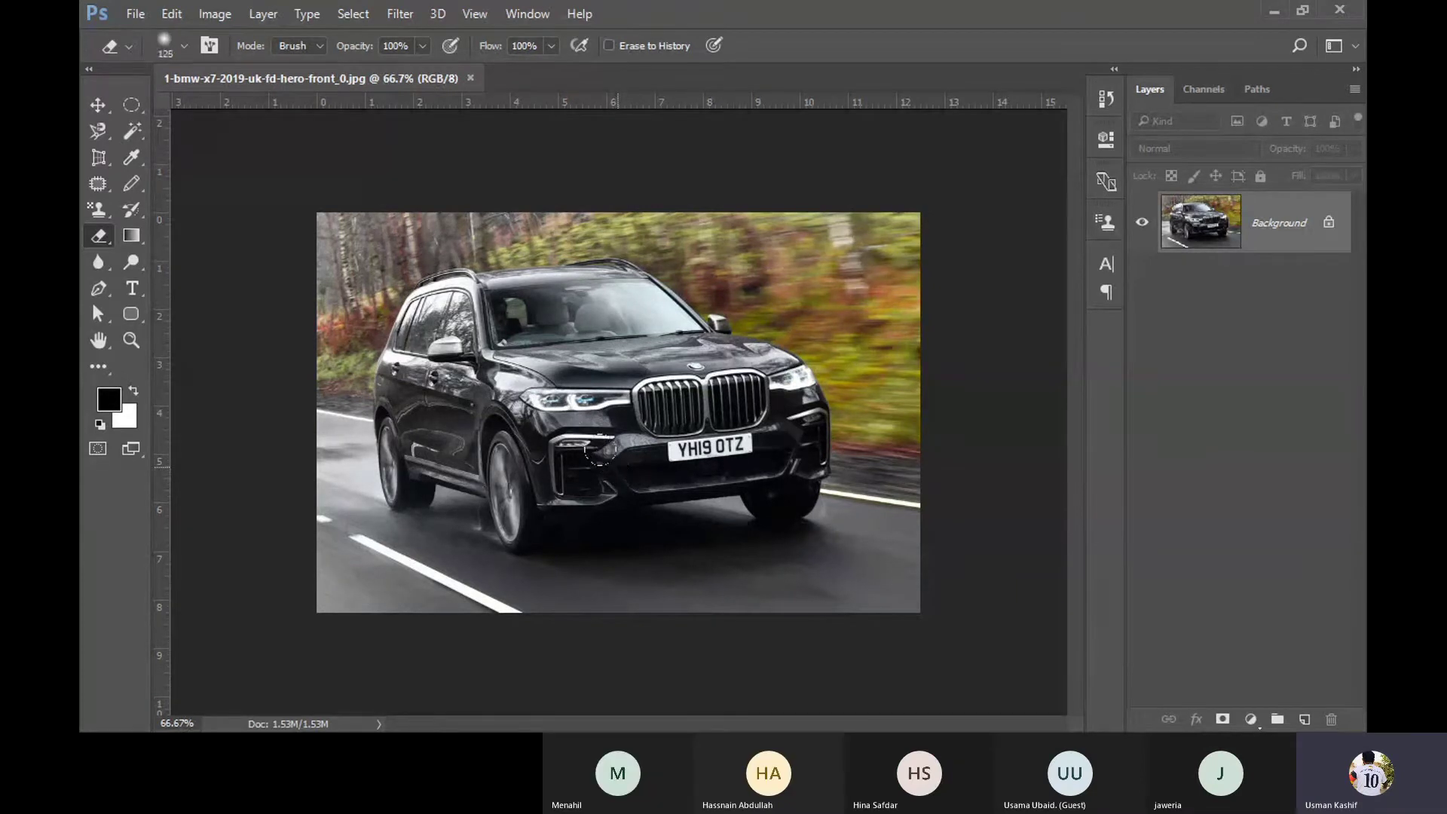
key("bracketright")
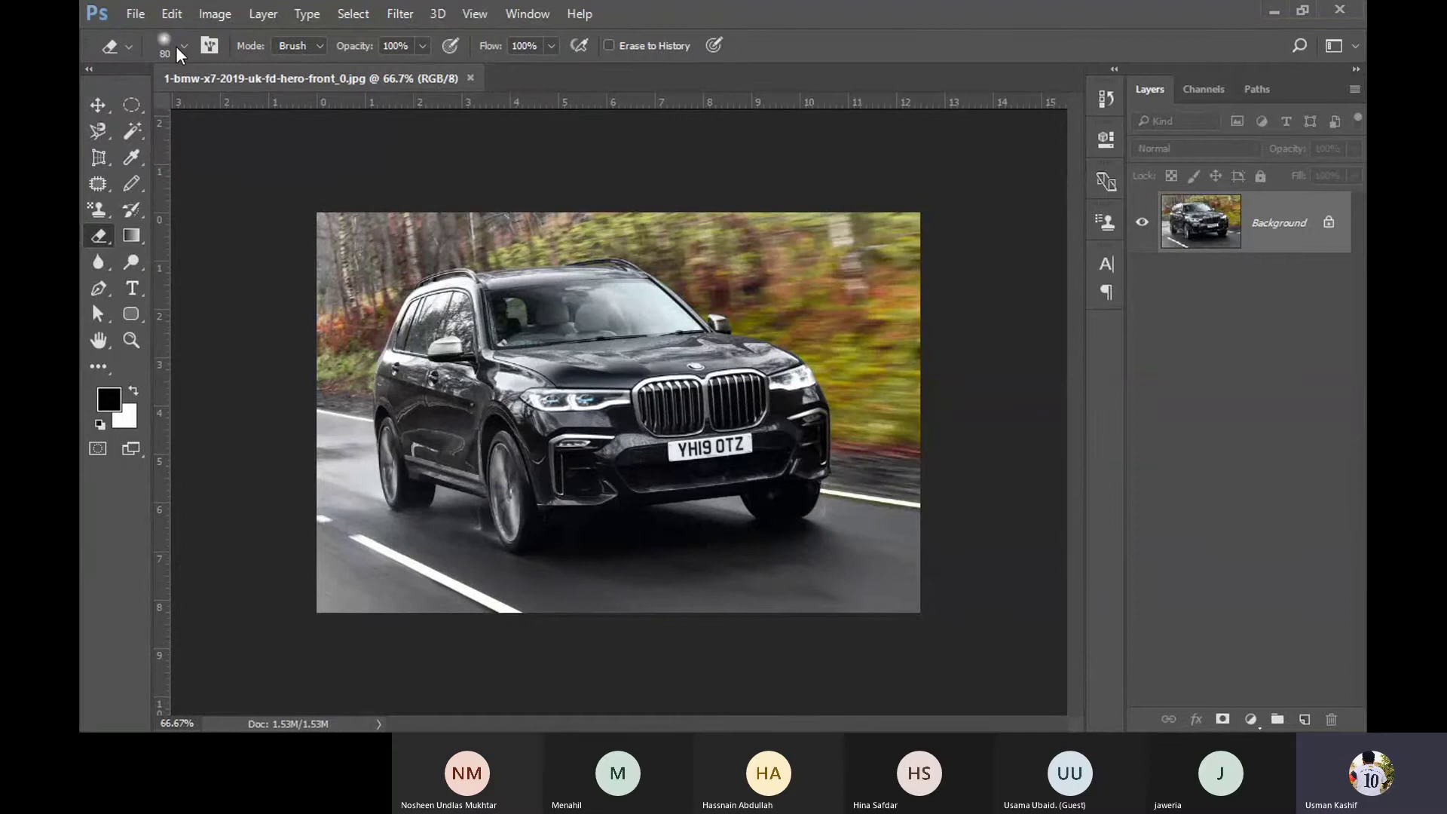
left_click(178, 47)
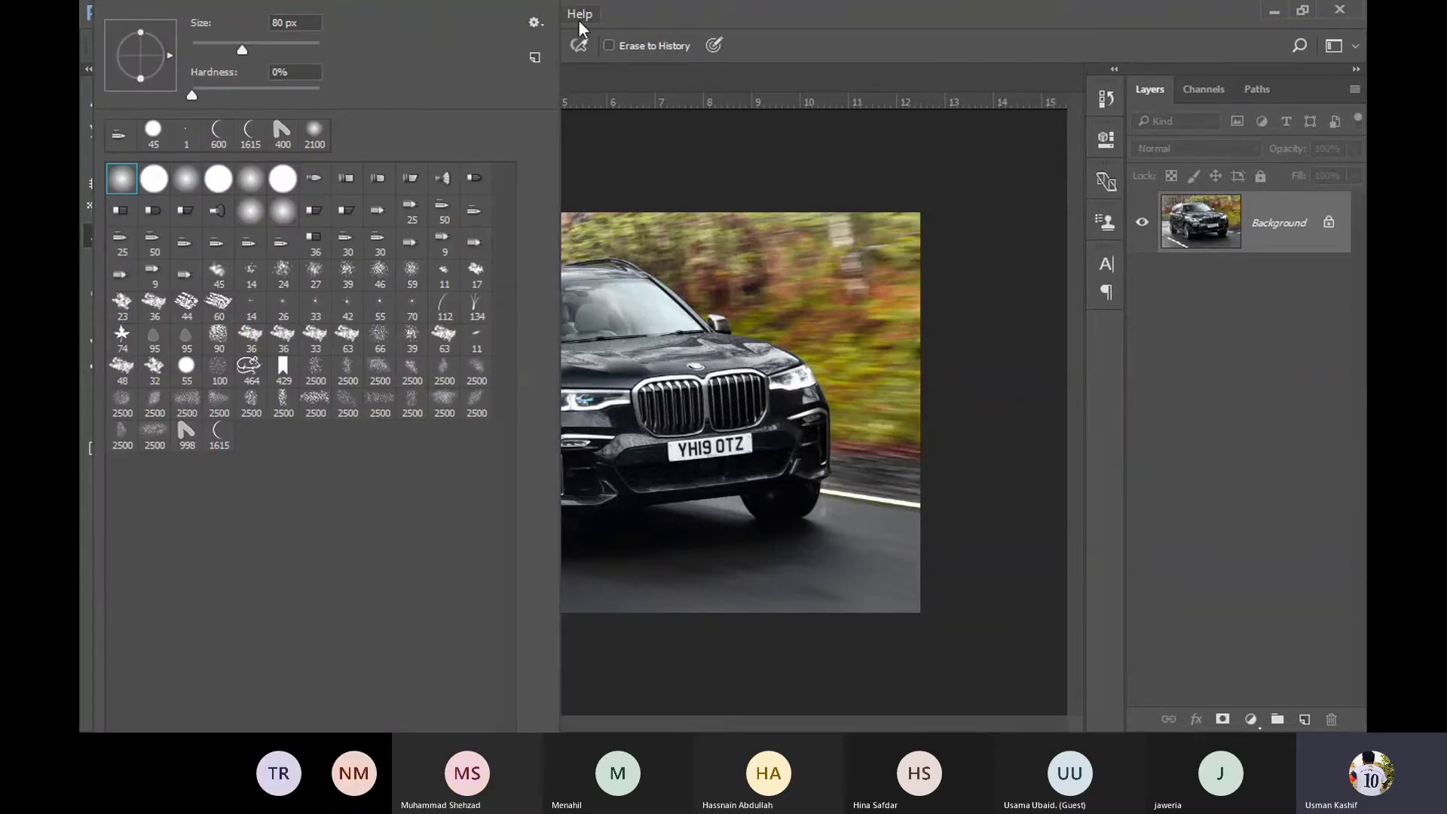
left_click(688, 21)
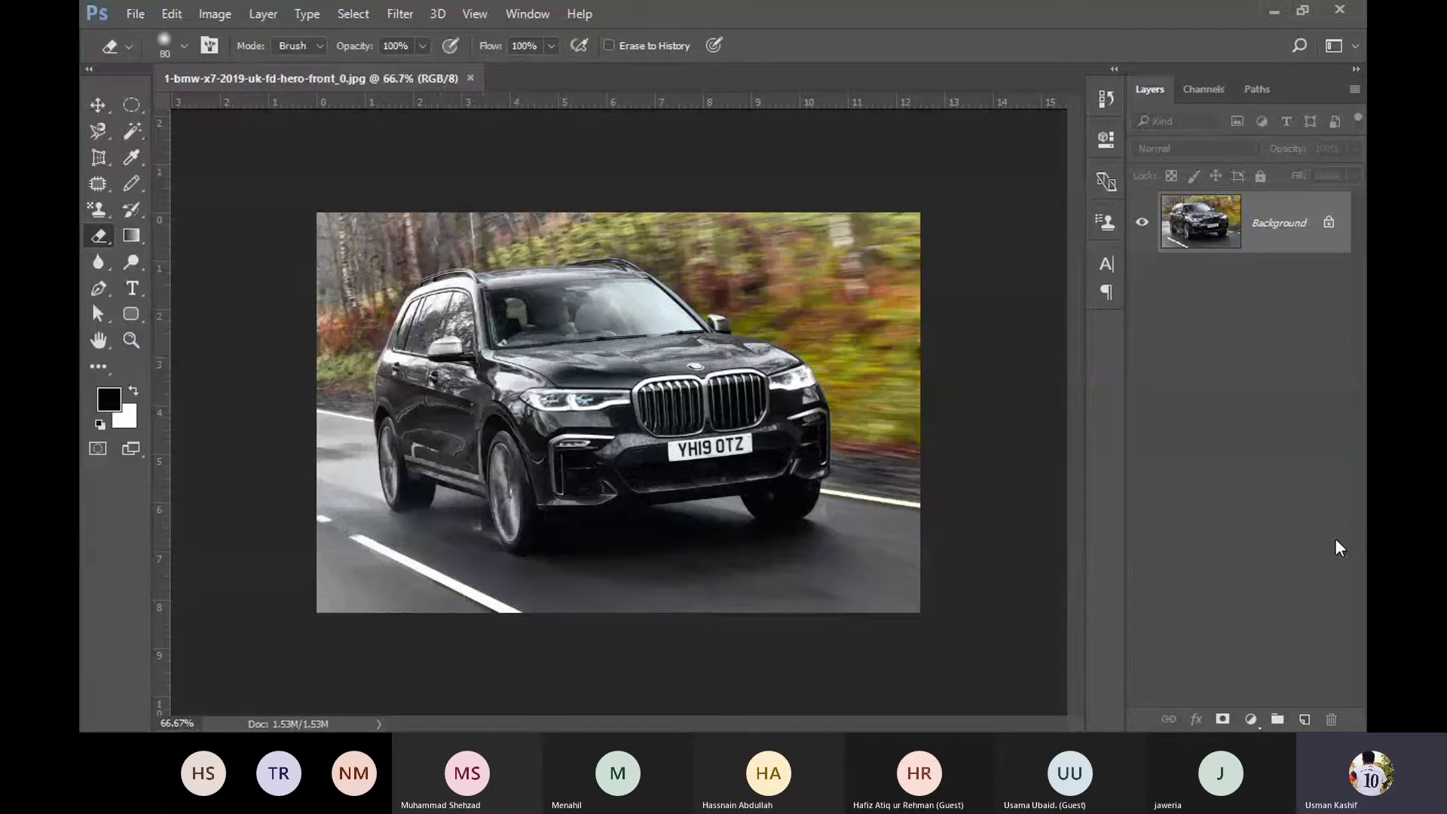
right_click(105, 241)
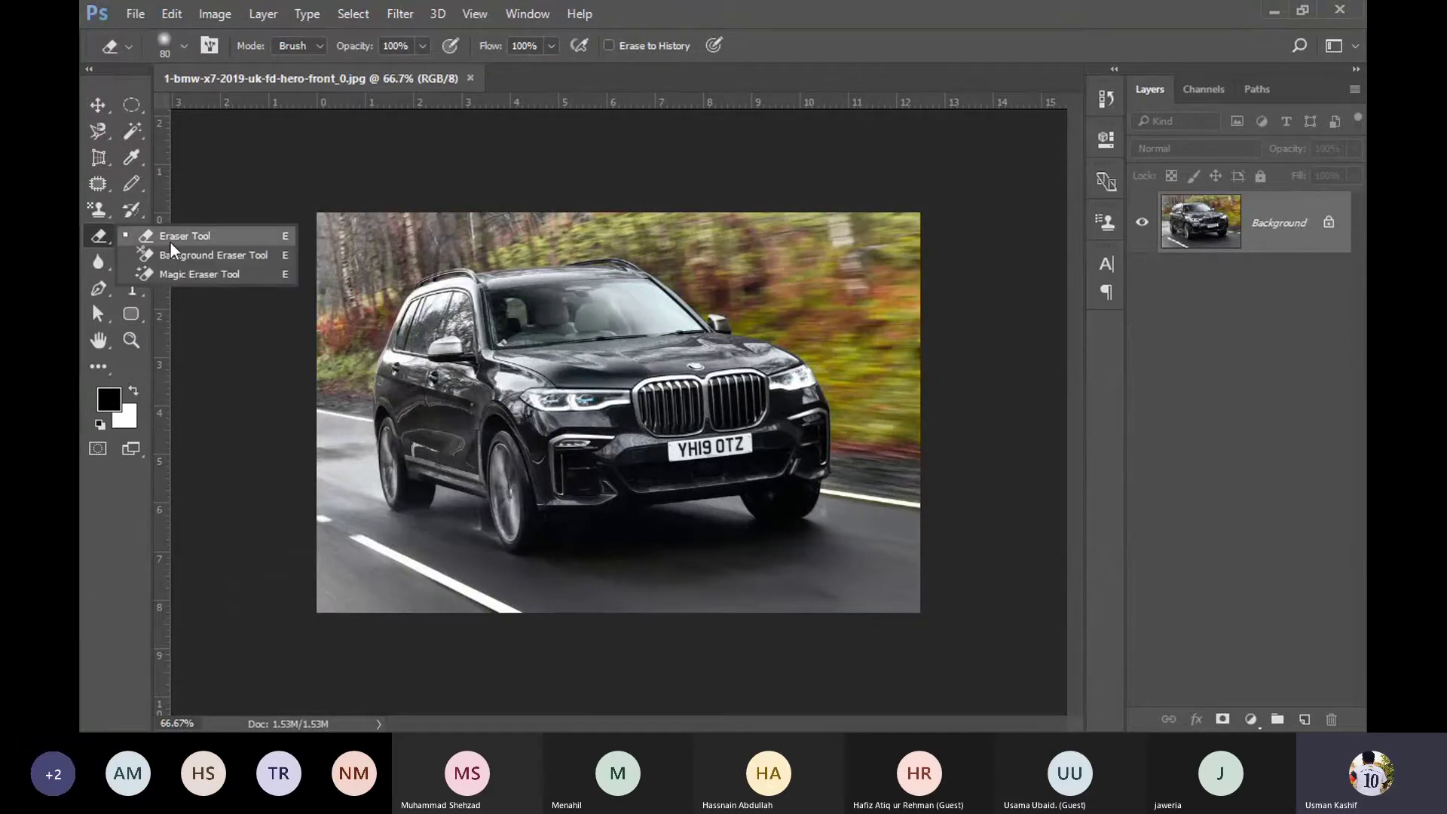
left_click(229, 238)
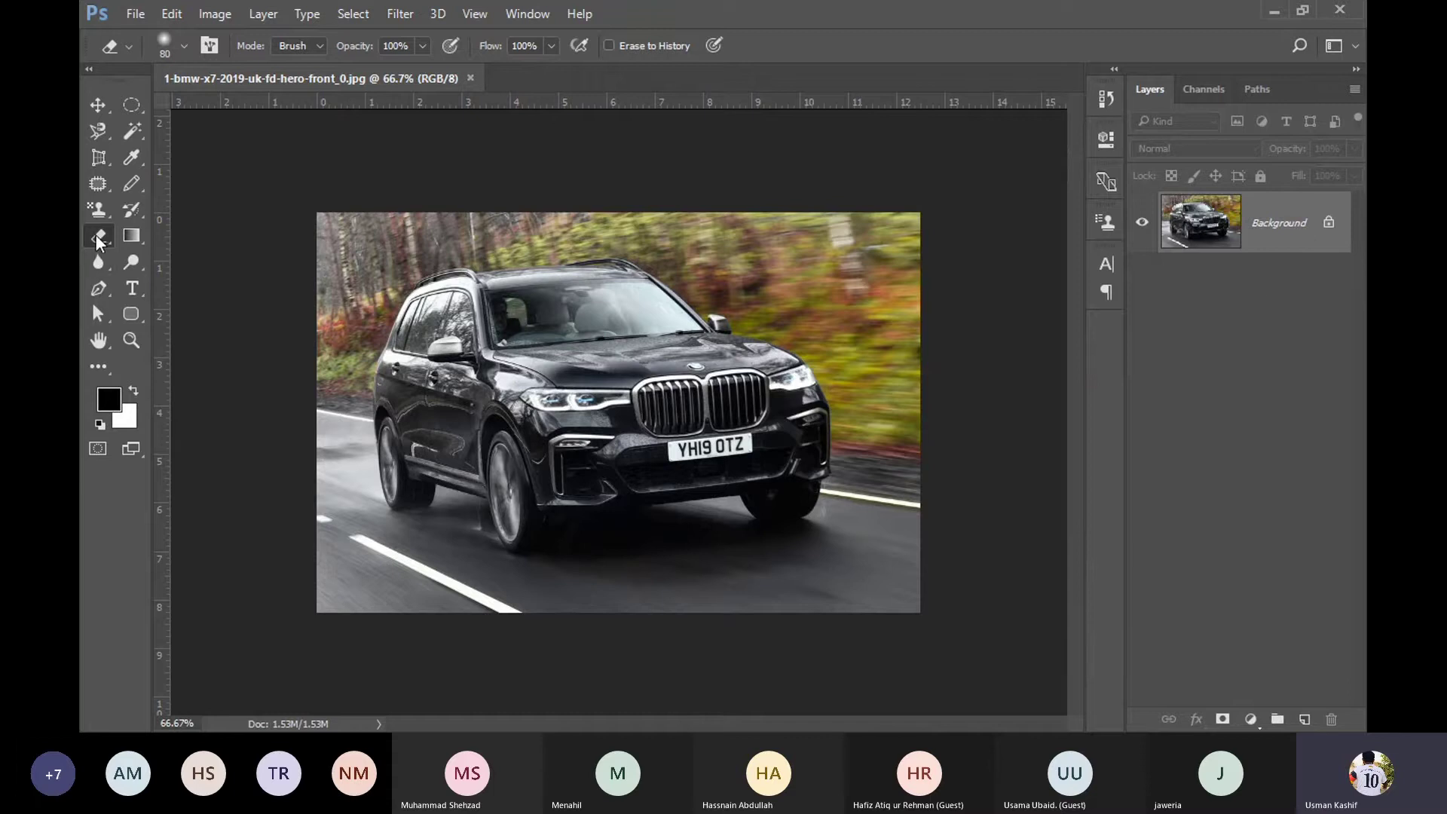
Step: Erase the tree line along the top of the car photo to white
left_click_drag(278, 254, 668, 194)
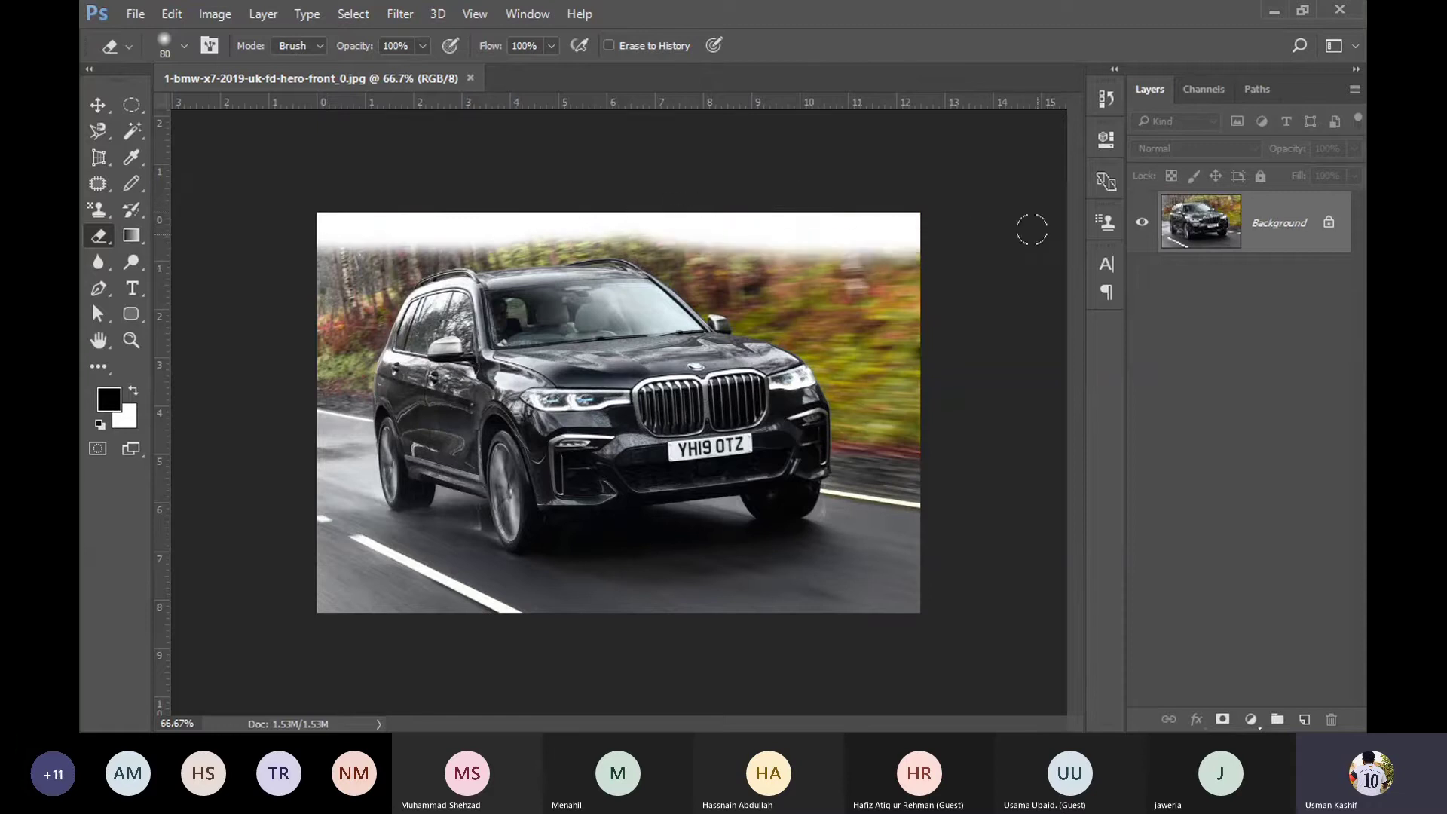
left_click_drag(668, 194, 1082, 229)
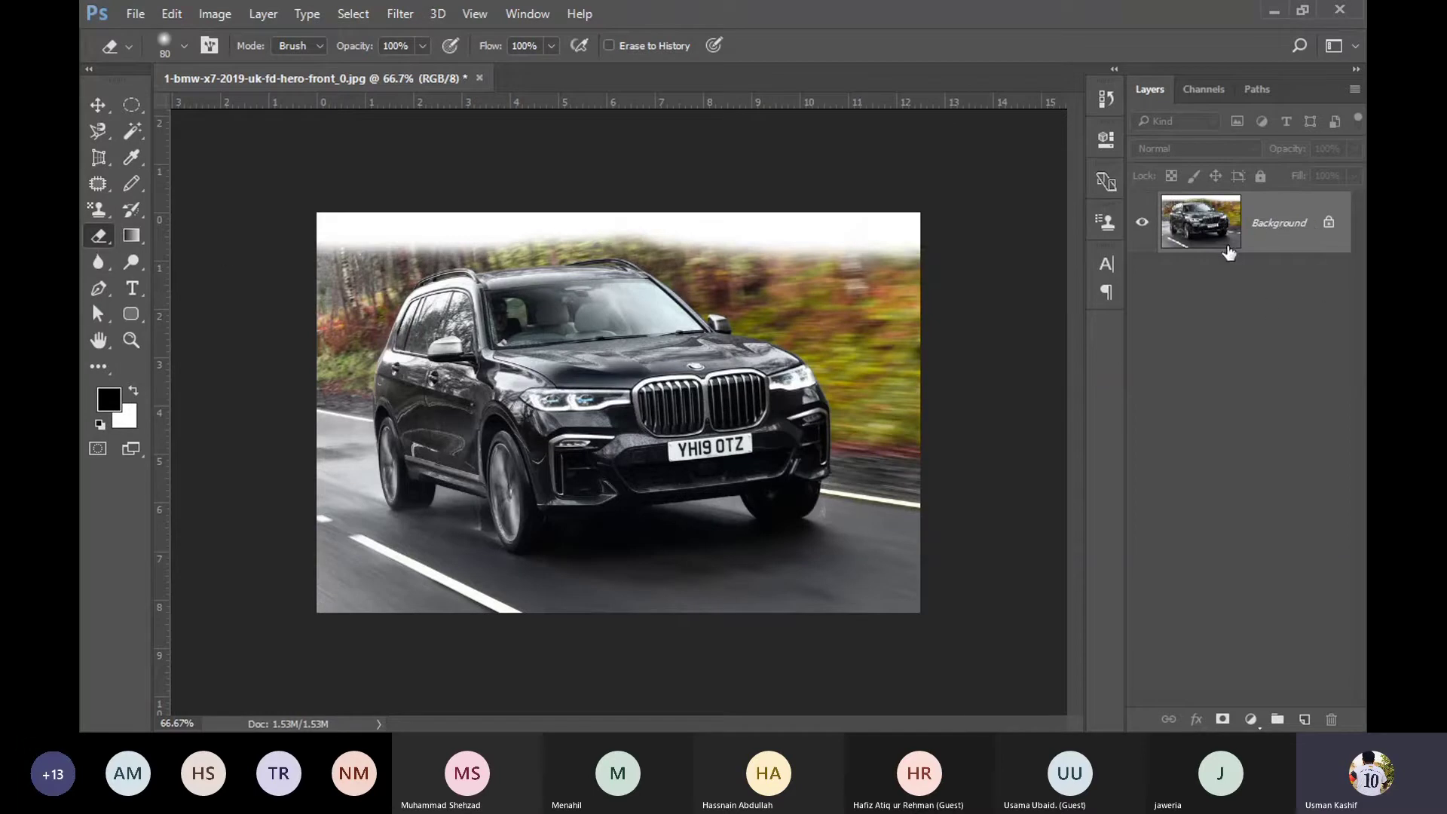
mouse_move(336, 292)
left_mouse_down()
mouse_move(307, 242)
mouse_move(732, 239)
mouse_move(620, 242)
mouse_move(943, 250)
mouse_move(655, 268)
mouse_move(788, 281)
mouse_move(550, 324)
mouse_move(1053, 312)
mouse_move(807, 323)
mouse_move(871, 301)
left_mouse_up()
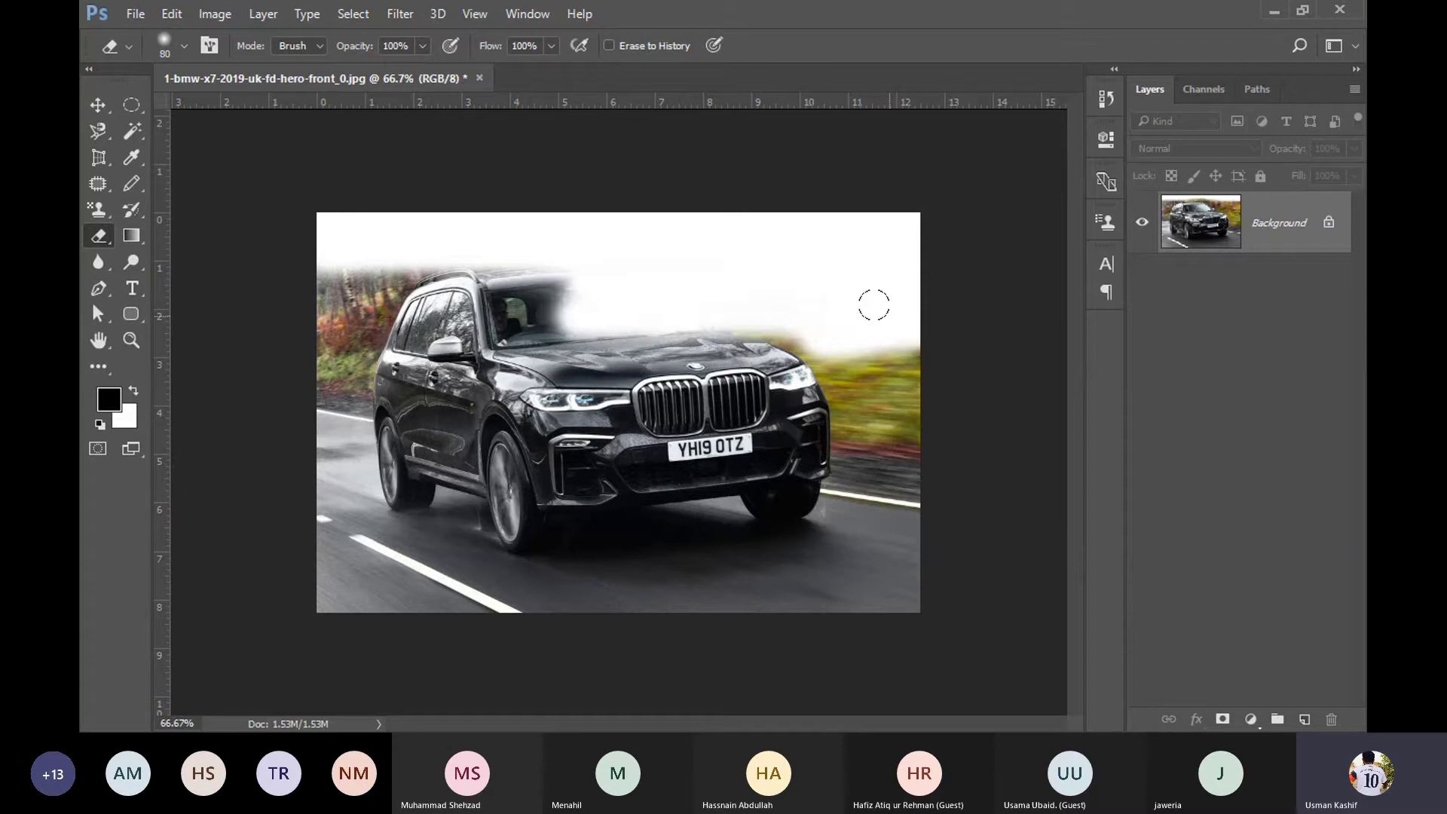
Step: Set the background colour to red
left_click(133, 422)
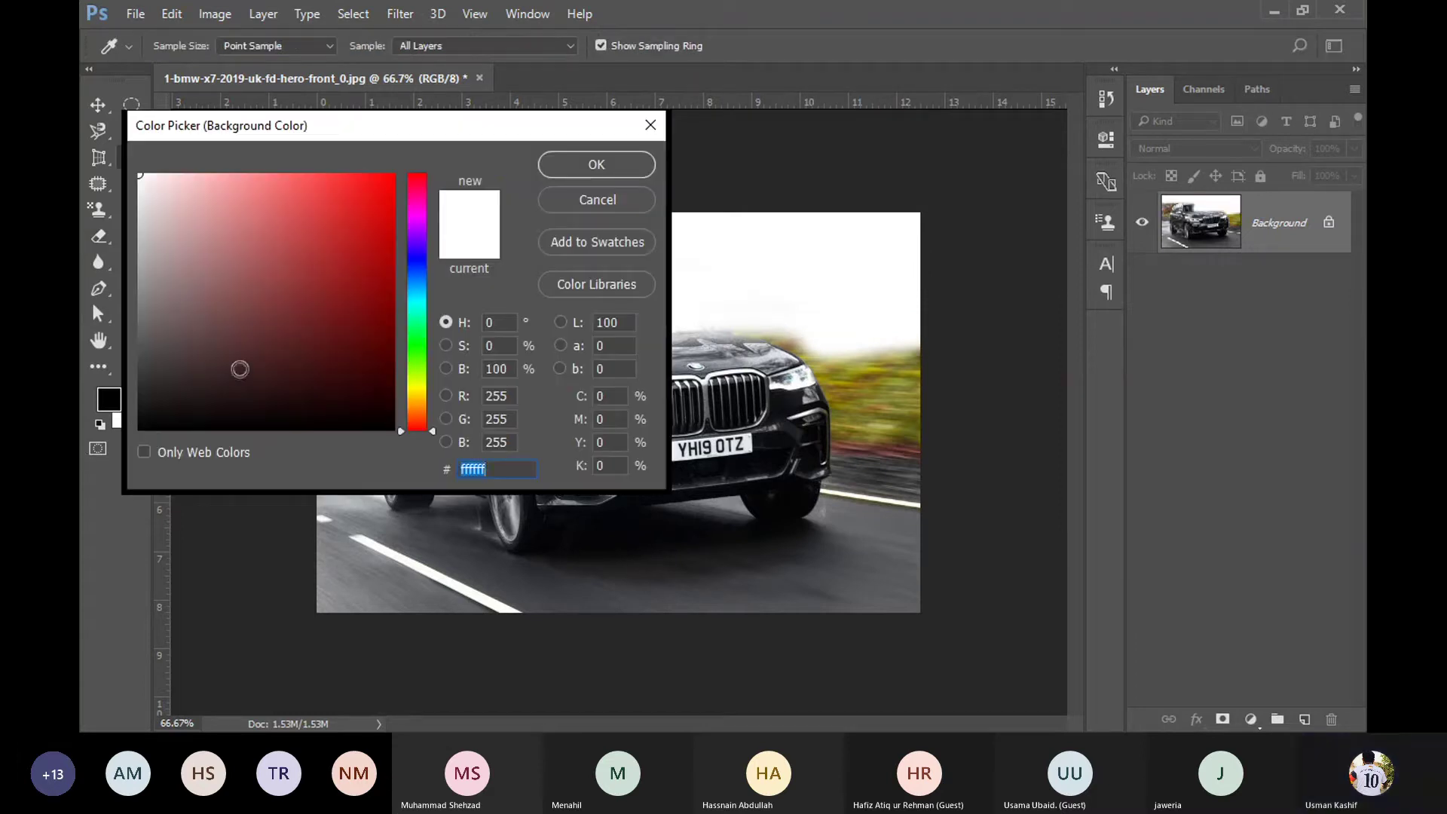
left_click(392, 258)
left_click(598, 167)
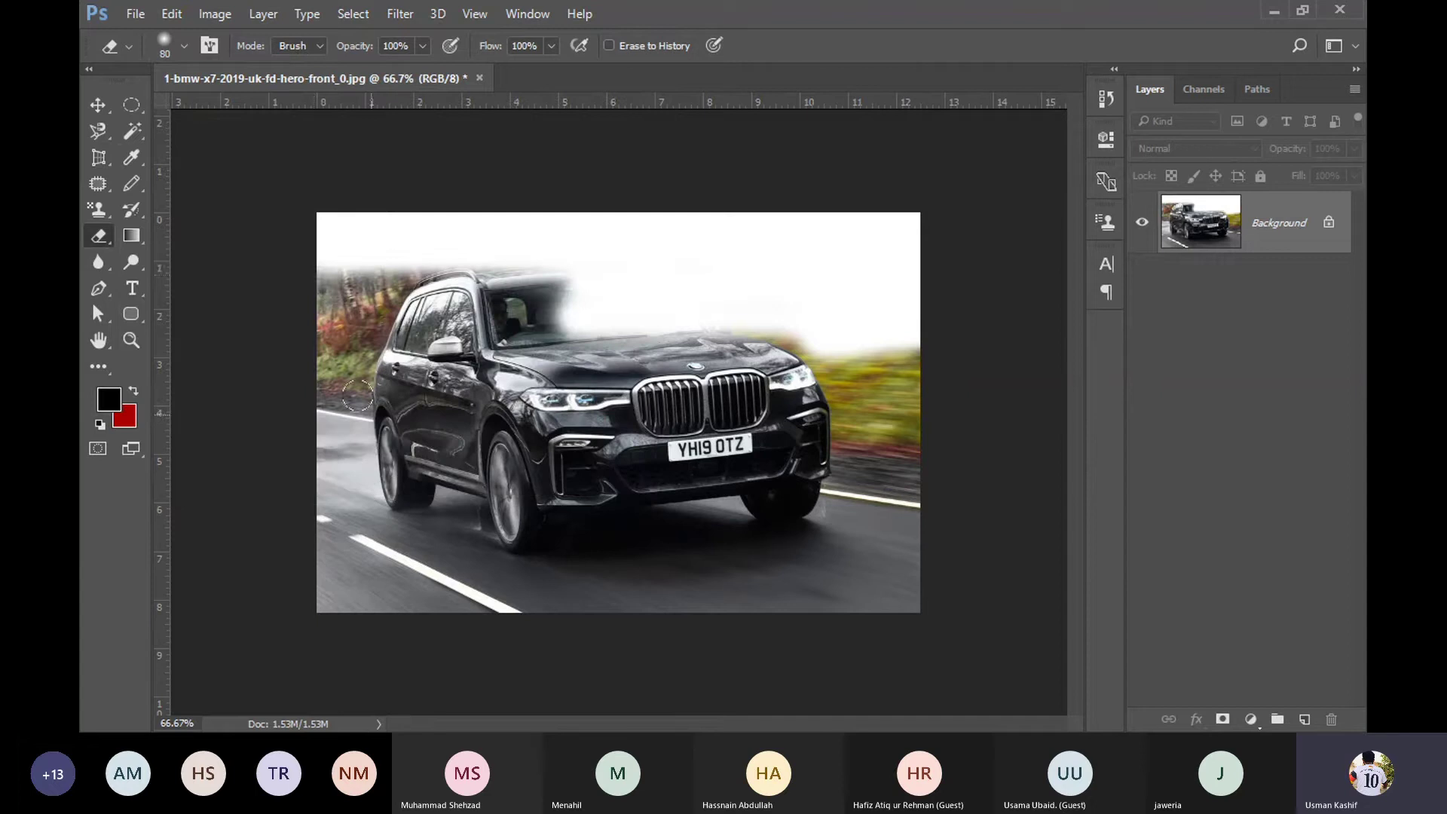
Step: Erase the photo's top, sky and car side to red, then undo those strokes
left_click_drag(320, 252, 455, 303)
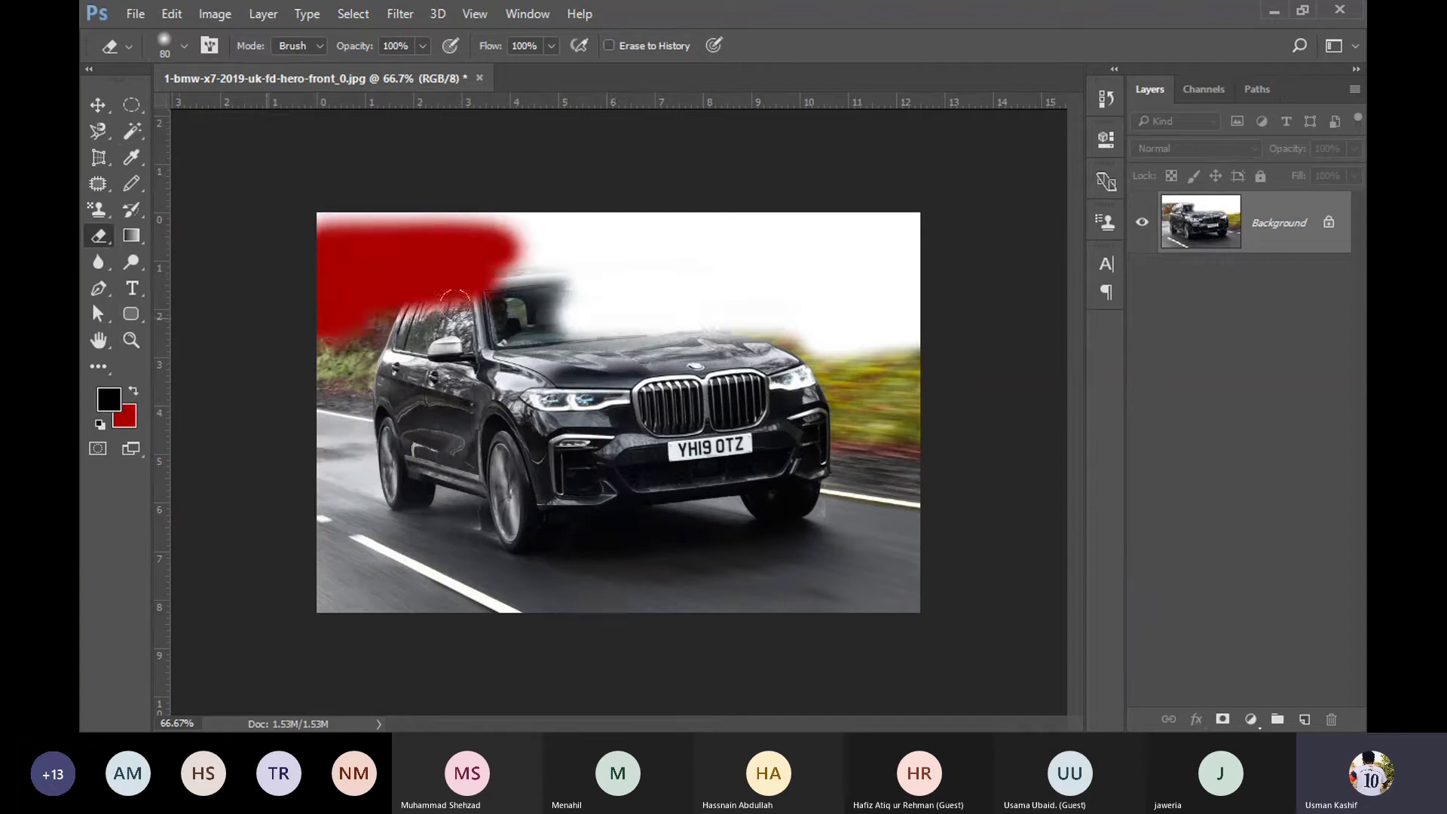
left_click_drag(455, 303, 339, 452)
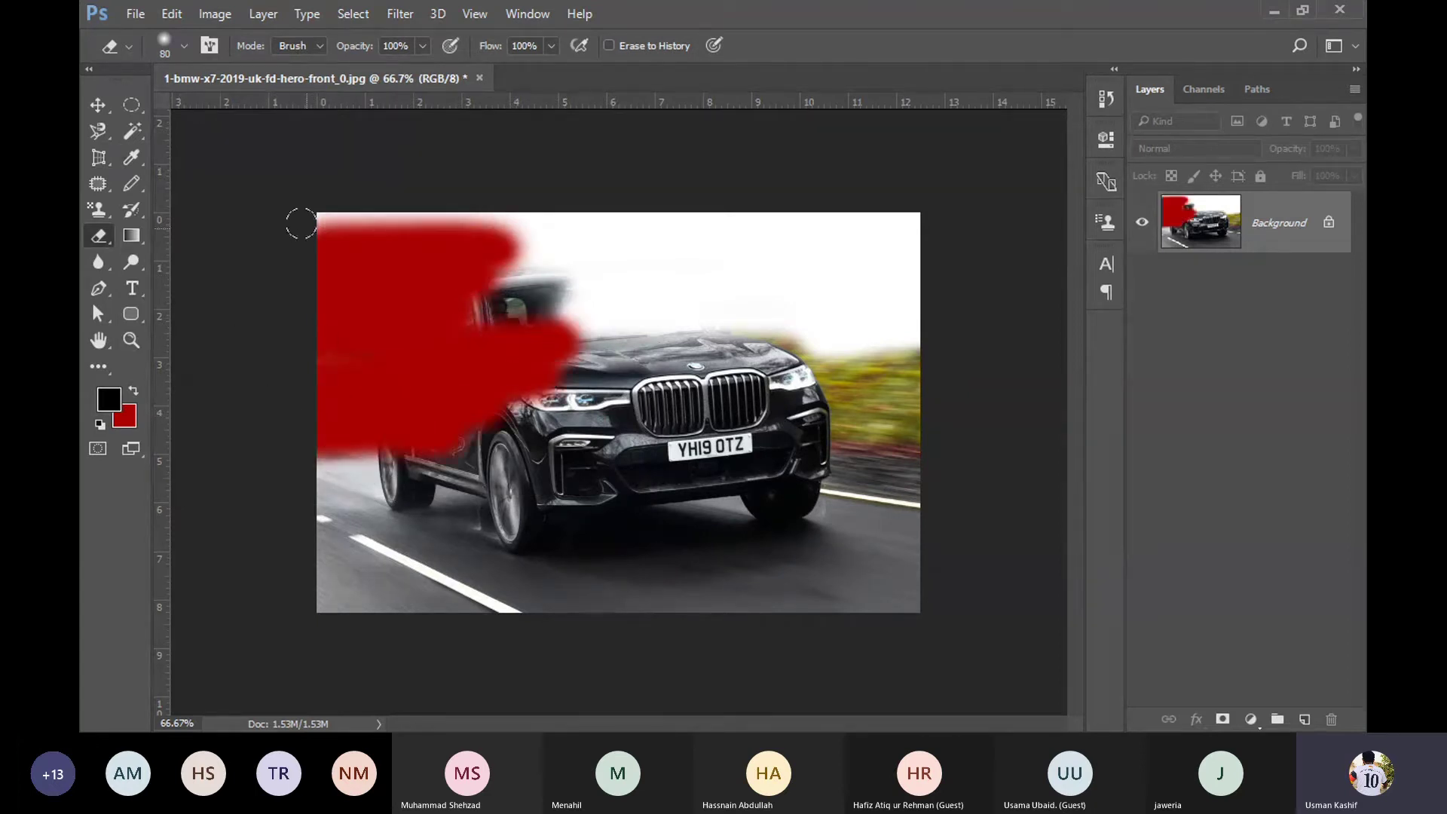
left_click_drag(301, 223, 710, 212)
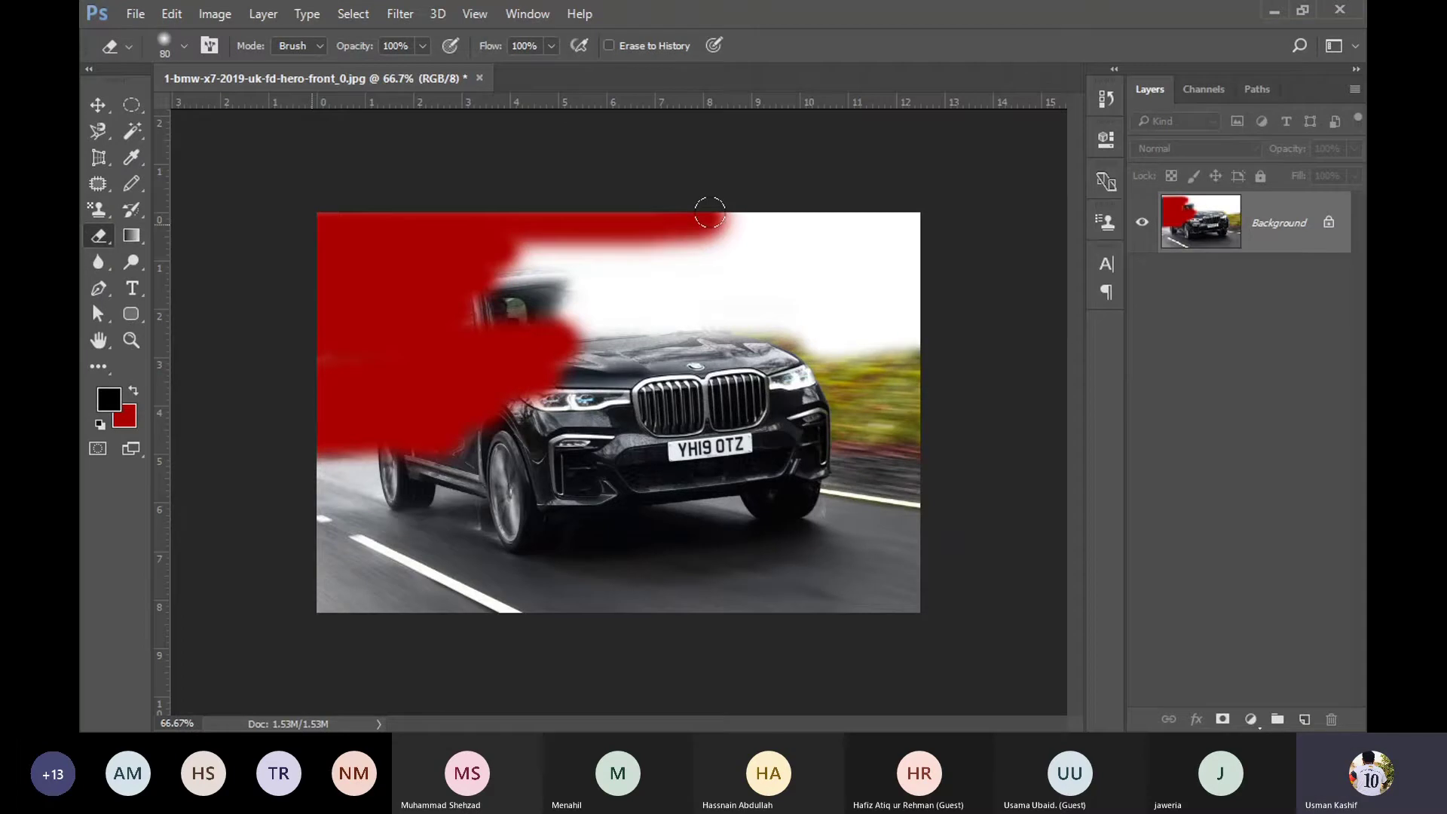
mouse_move(710, 212)
left_mouse_down()
mouse_move(1009, 245)
mouse_move(957, 334)
mouse_move(724, 377)
left_mouse_up()
mouse_move(924, 364)
left_mouse_down()
mouse_move(878, 596)
mouse_move(885, 290)
mouse_move(923, 604)
mouse_move(888, 668)
left_mouse_up()
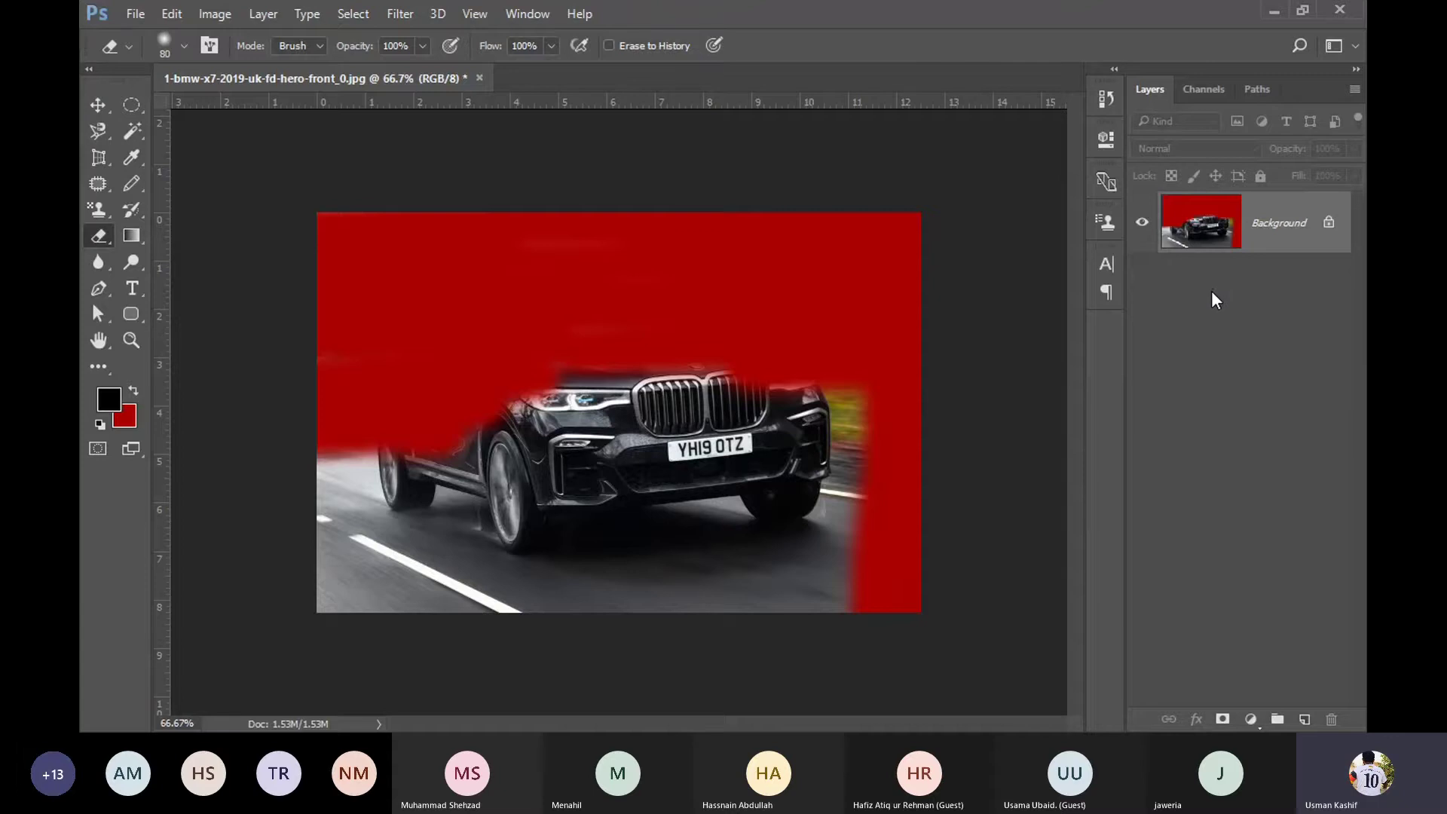
key("ctrl+alt+z")
key("ctrl+alt+z")
key("ctrl+alt+z")
key("ctrl+alt+z")
key("ctrl+alt+z")
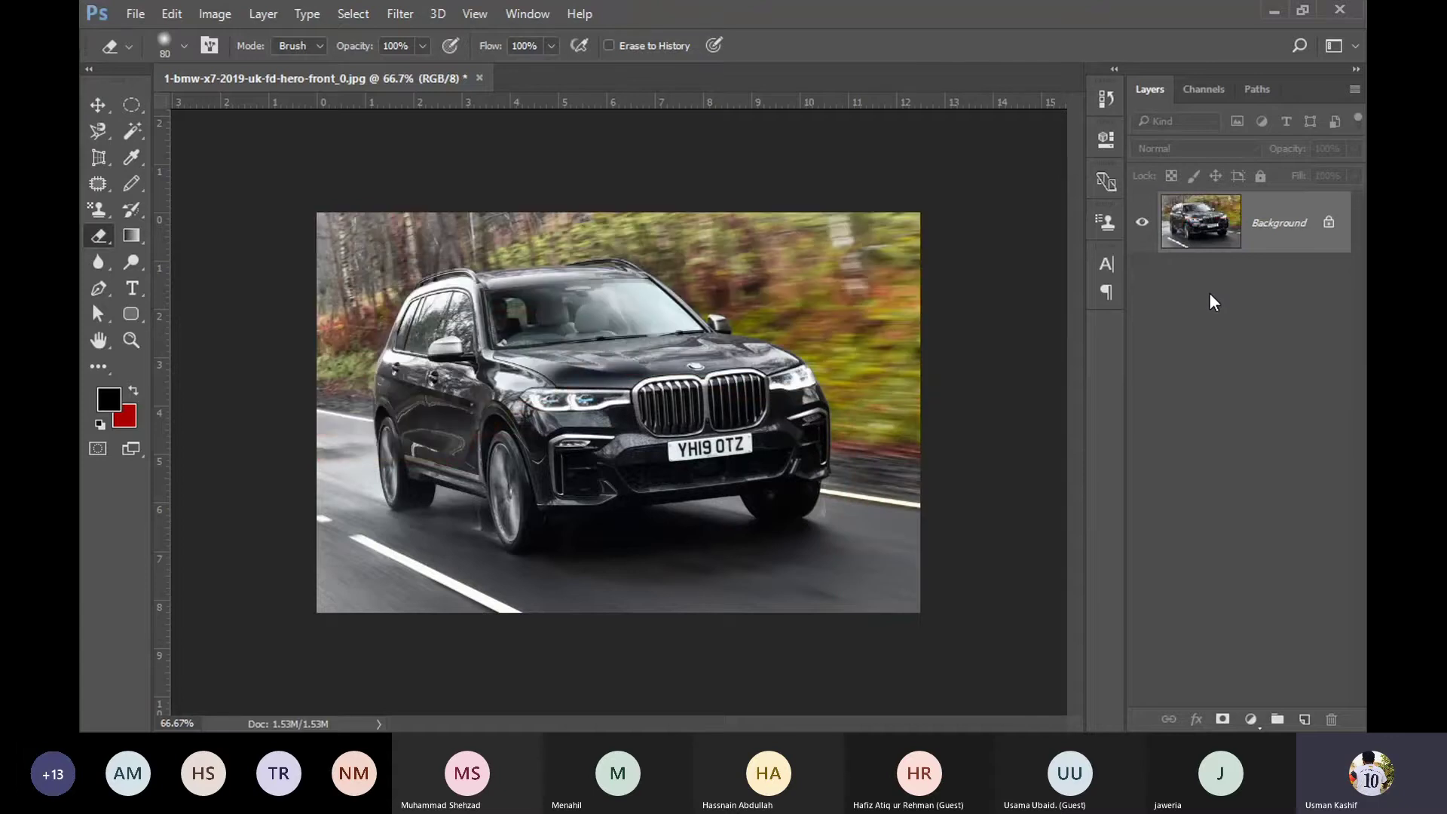
left_click(1328, 222)
double_click(1315, 233)
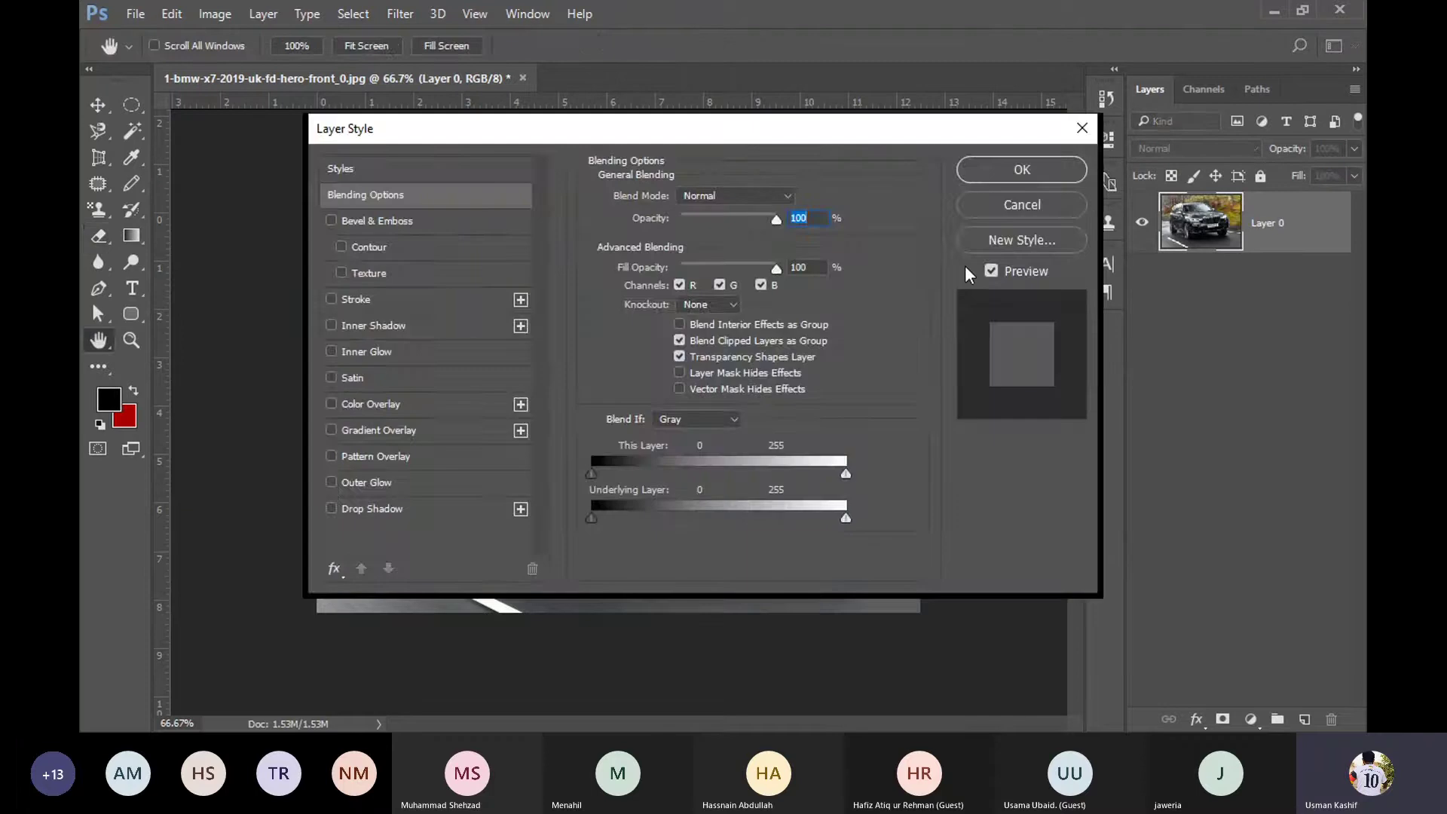
left_click(1031, 202)
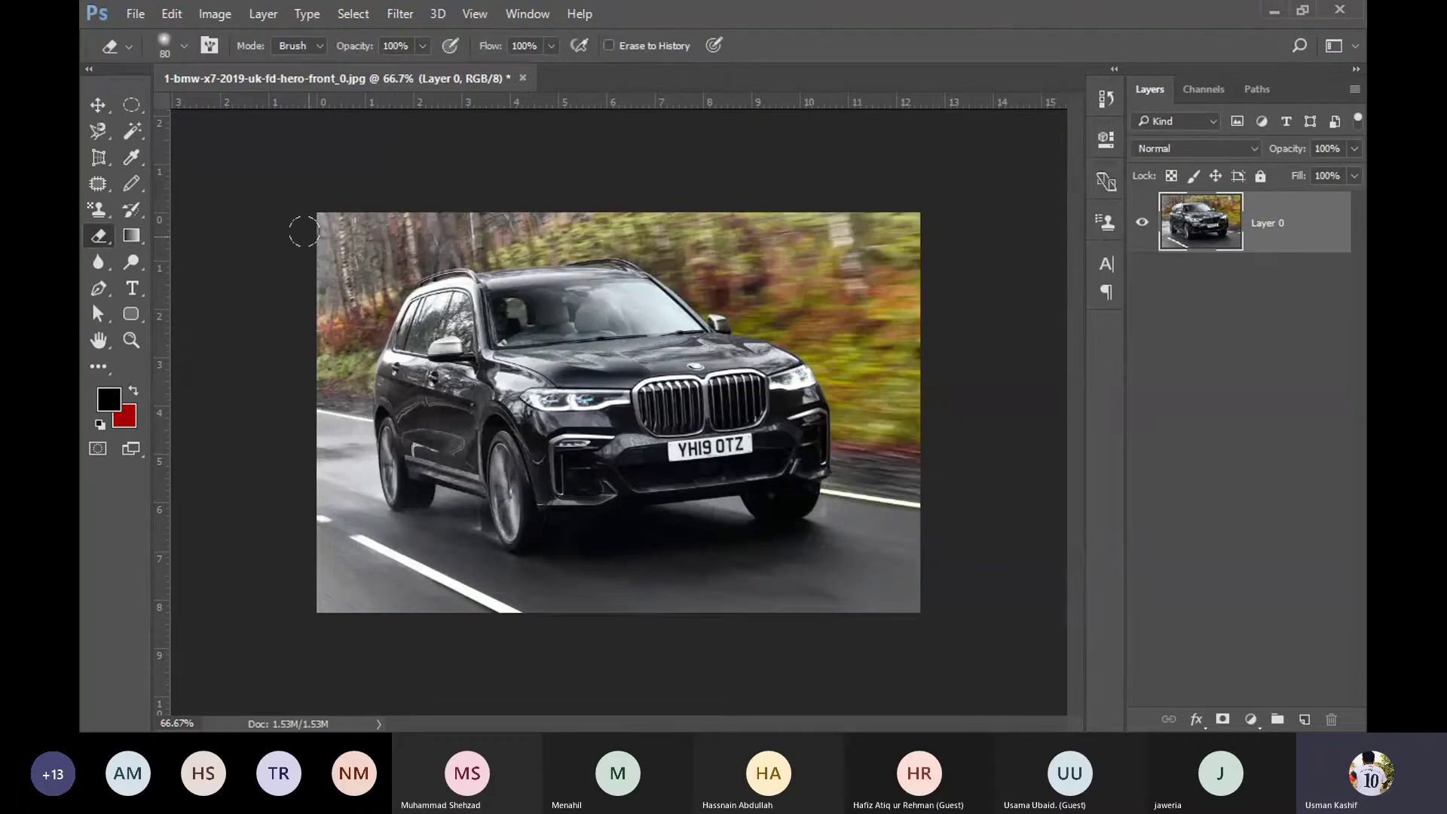
left_click_drag(301, 234, 700, 241)
mouse_move(288, 257)
left_mouse_down()
mouse_move(526, 284)
mouse_move(710, 248)
mouse_move(908, 237)
mouse_move(853, 380)
mouse_move(898, 582)
left_mouse_up()
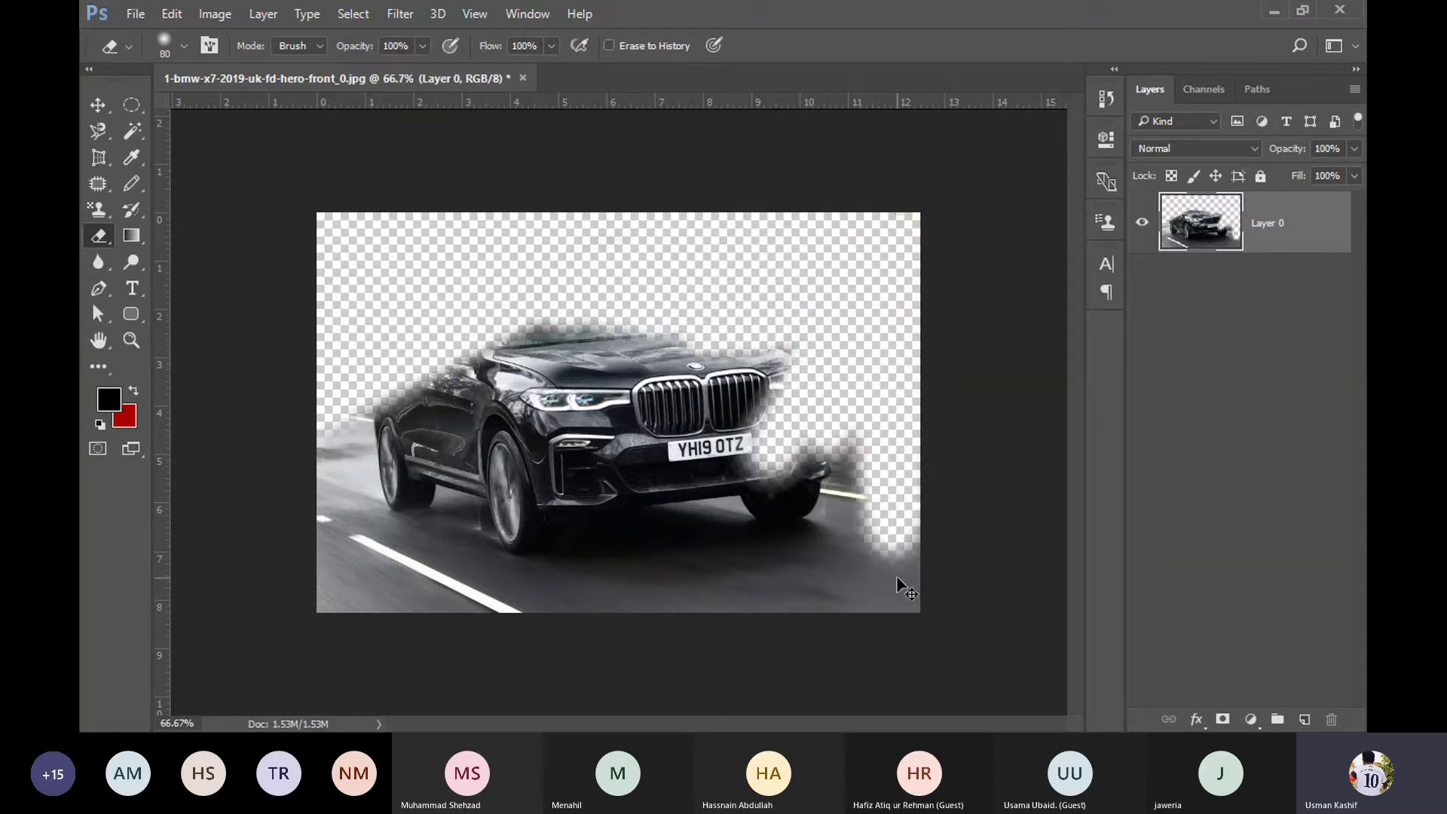
key("ctrl+z")
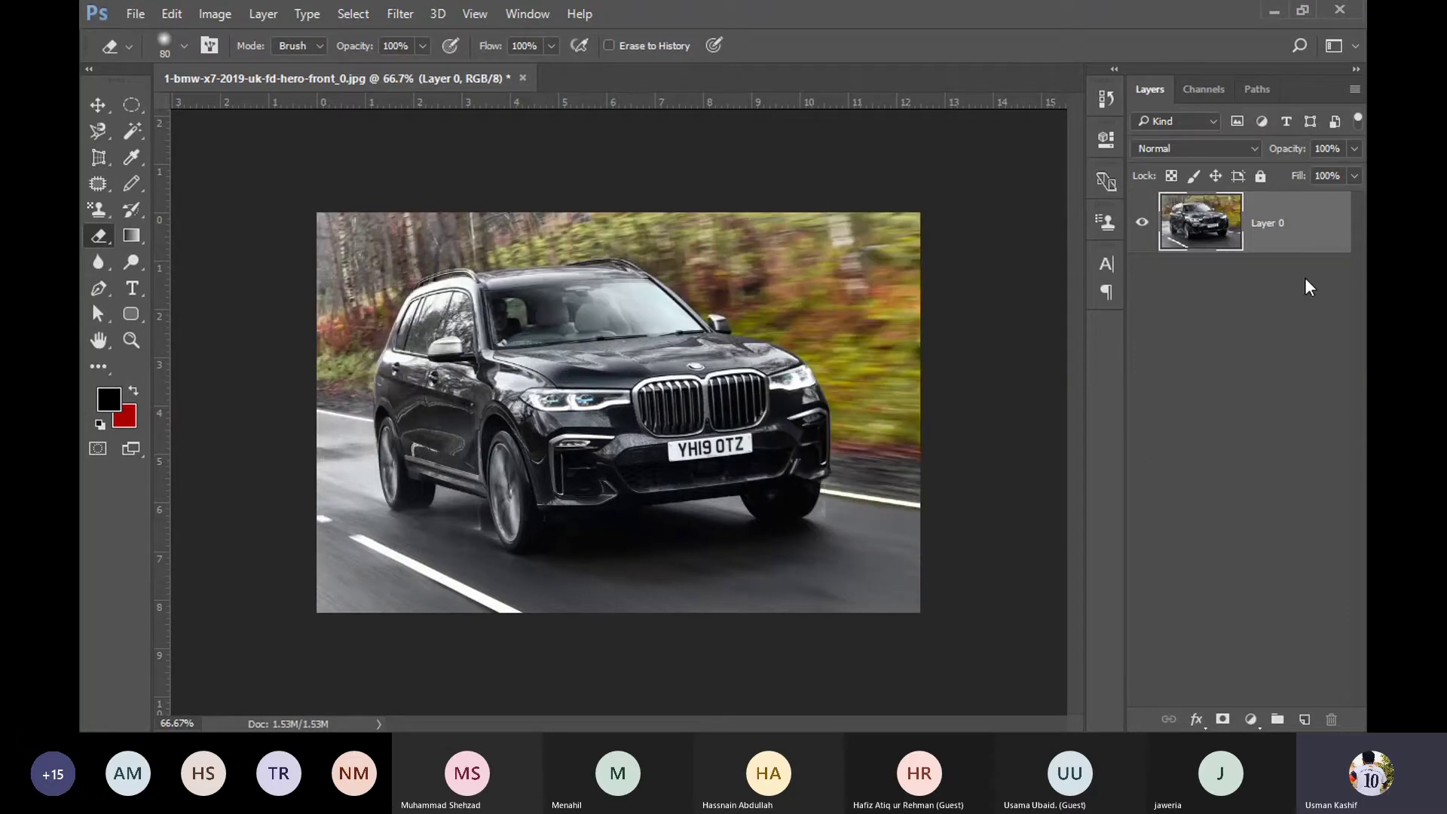
key("ctrl+alt+z")
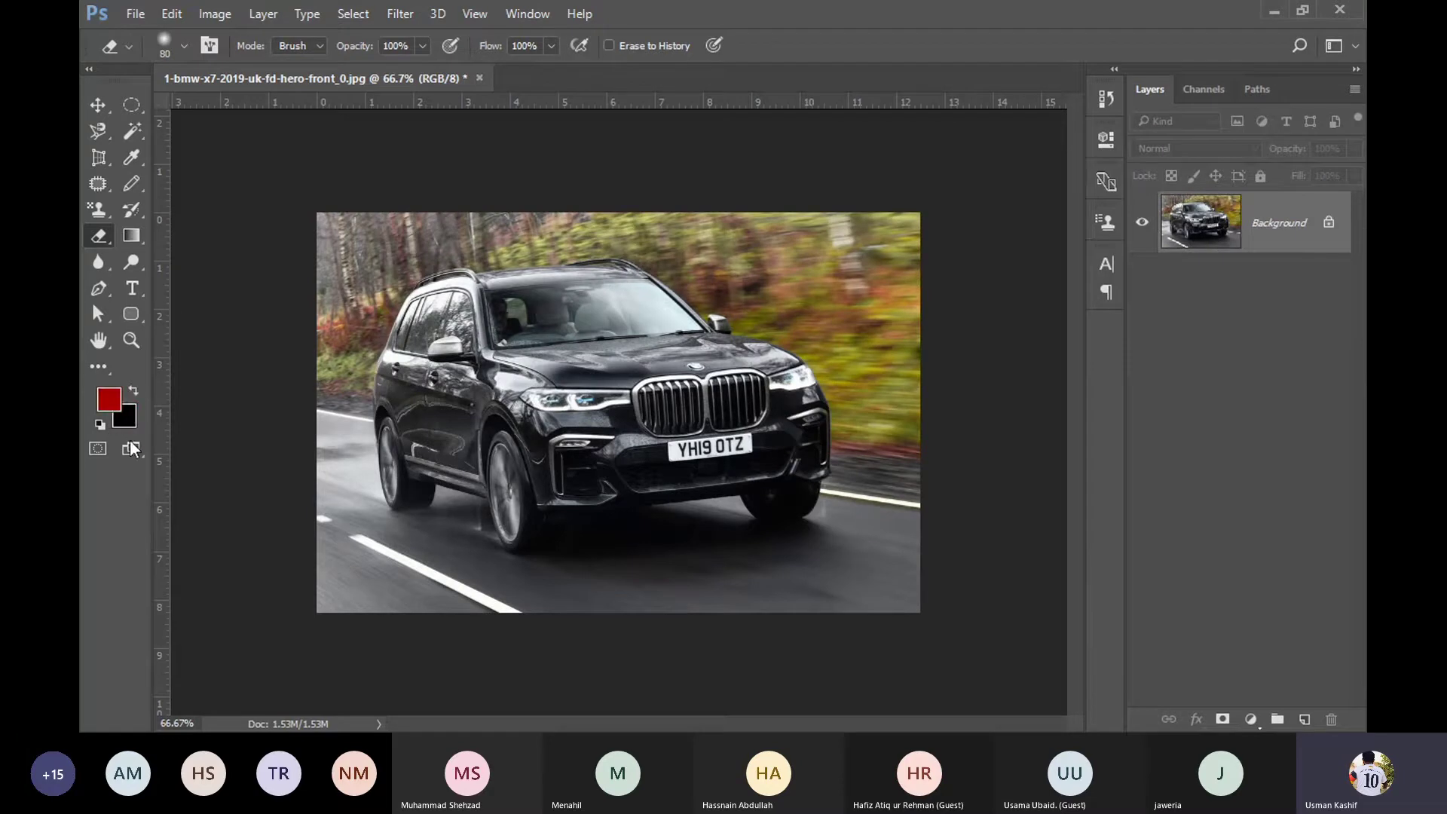
mouse_move(354, 209)
left_mouse_down()
mouse_move(197, 294)
mouse_move(410, 191)
mouse_move(136, 411)
left_mouse_up()
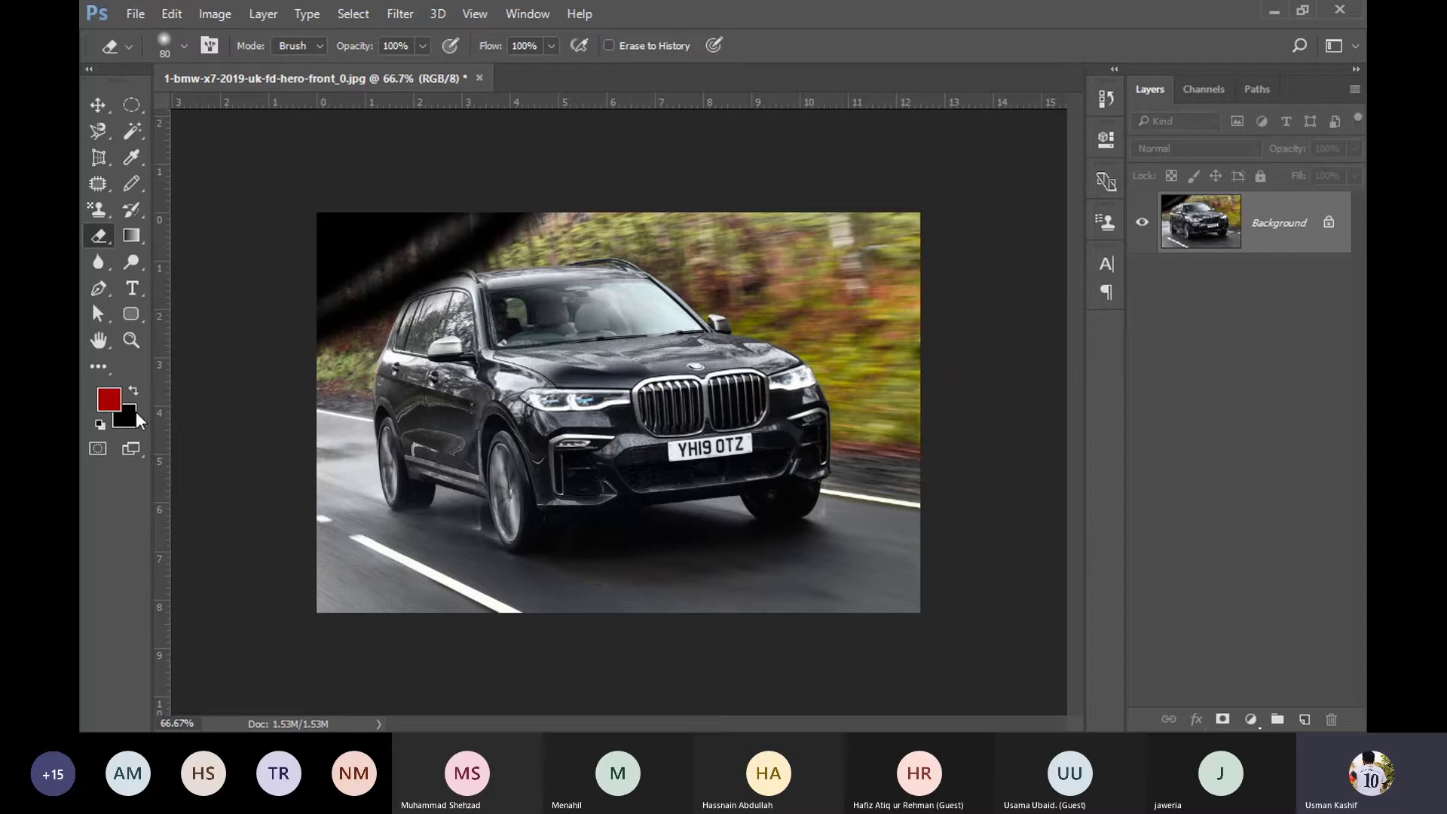
mouse_move(346, 314)
left_mouse_down()
mouse_move(422, 222)
mouse_move(264, 378)
mouse_move(511, 275)
mouse_move(306, 462)
mouse_move(320, 474)
left_mouse_up()
key("ctrl+z")
key("ctrl+alt+z")
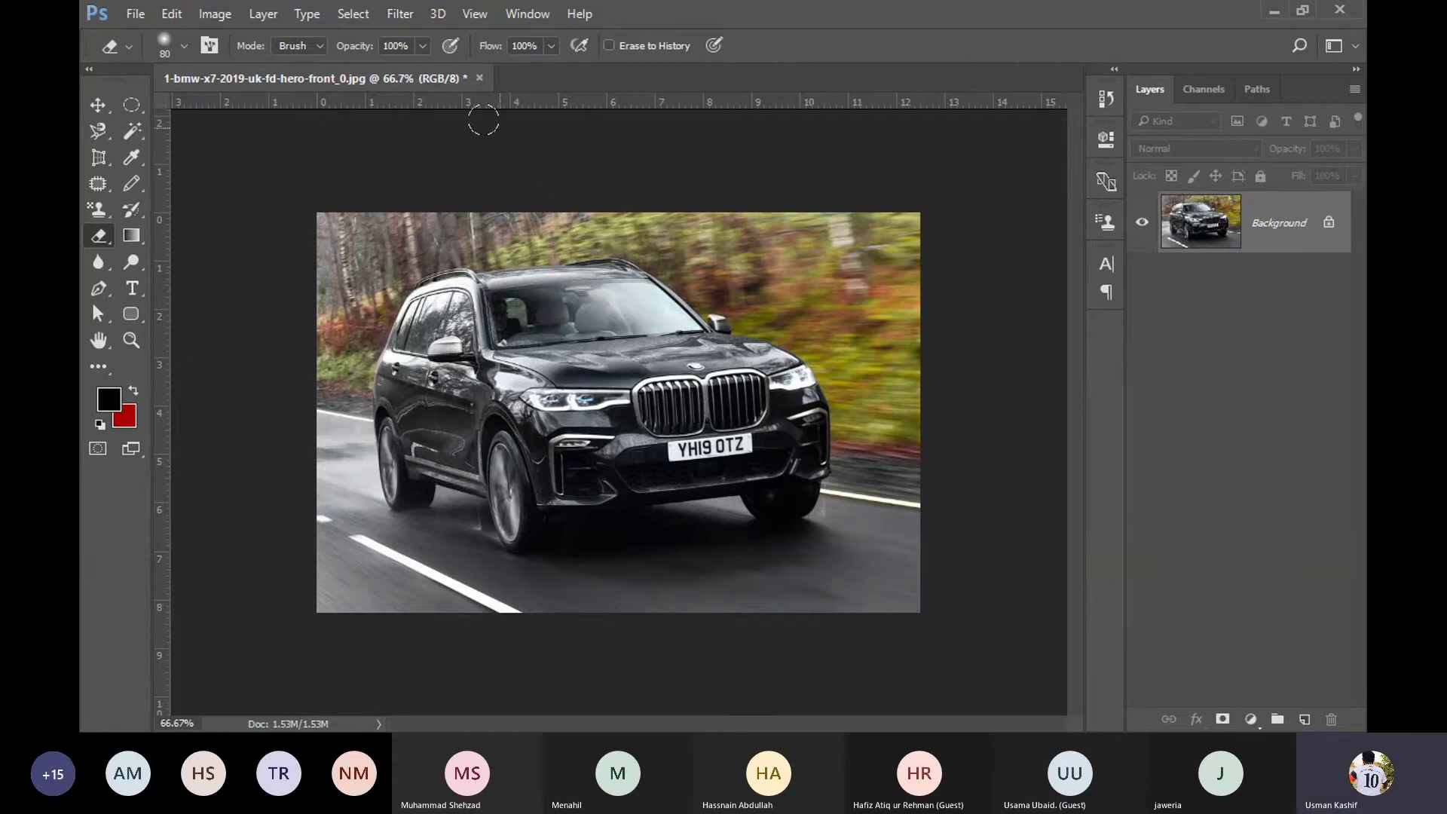
left_click(184, 49)
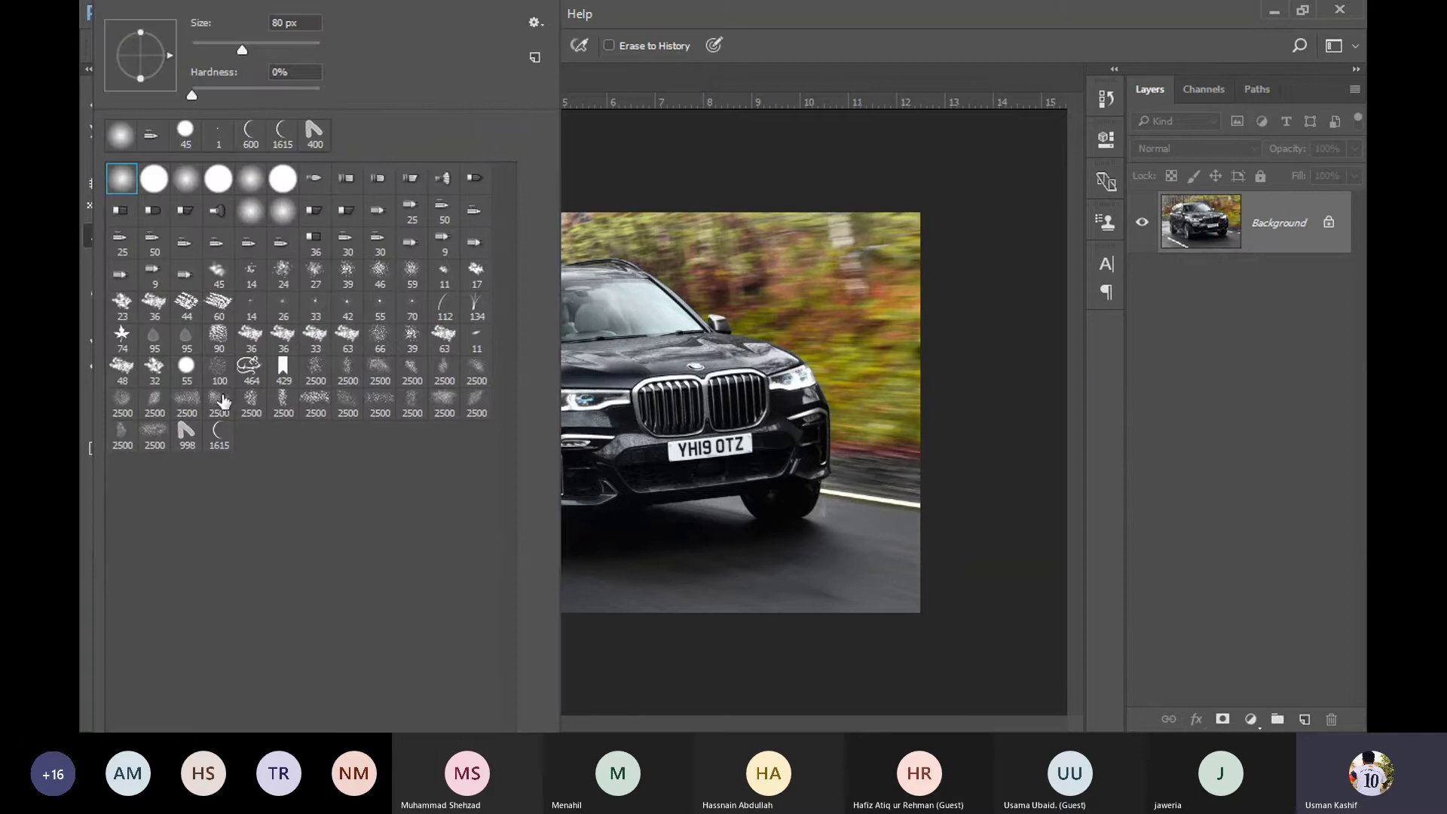
left_click(812, 27)
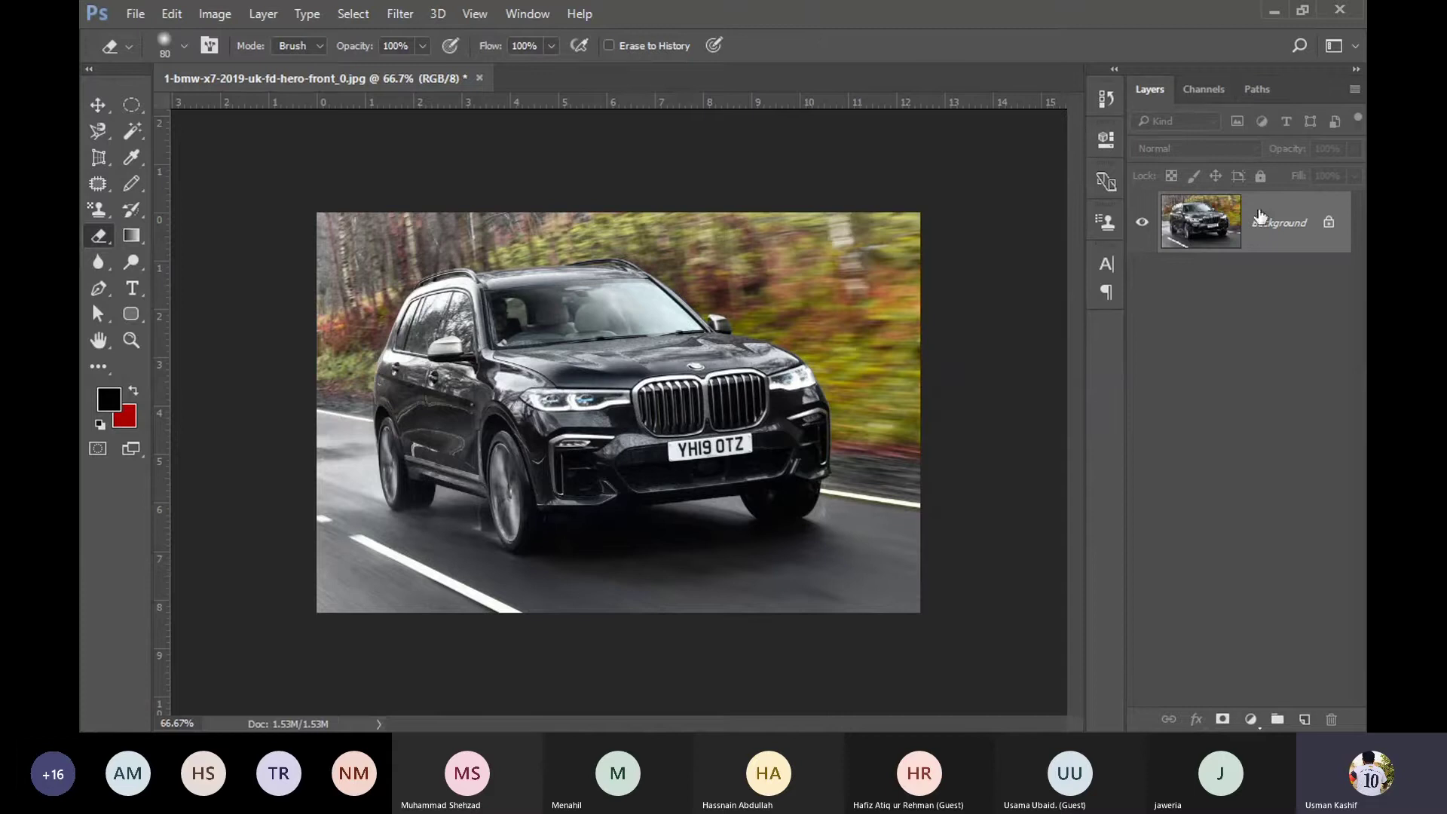
Step: Duplicate the photo to Layer 1 and switch to the Magic Eraser Tool
key("ctrl+j")
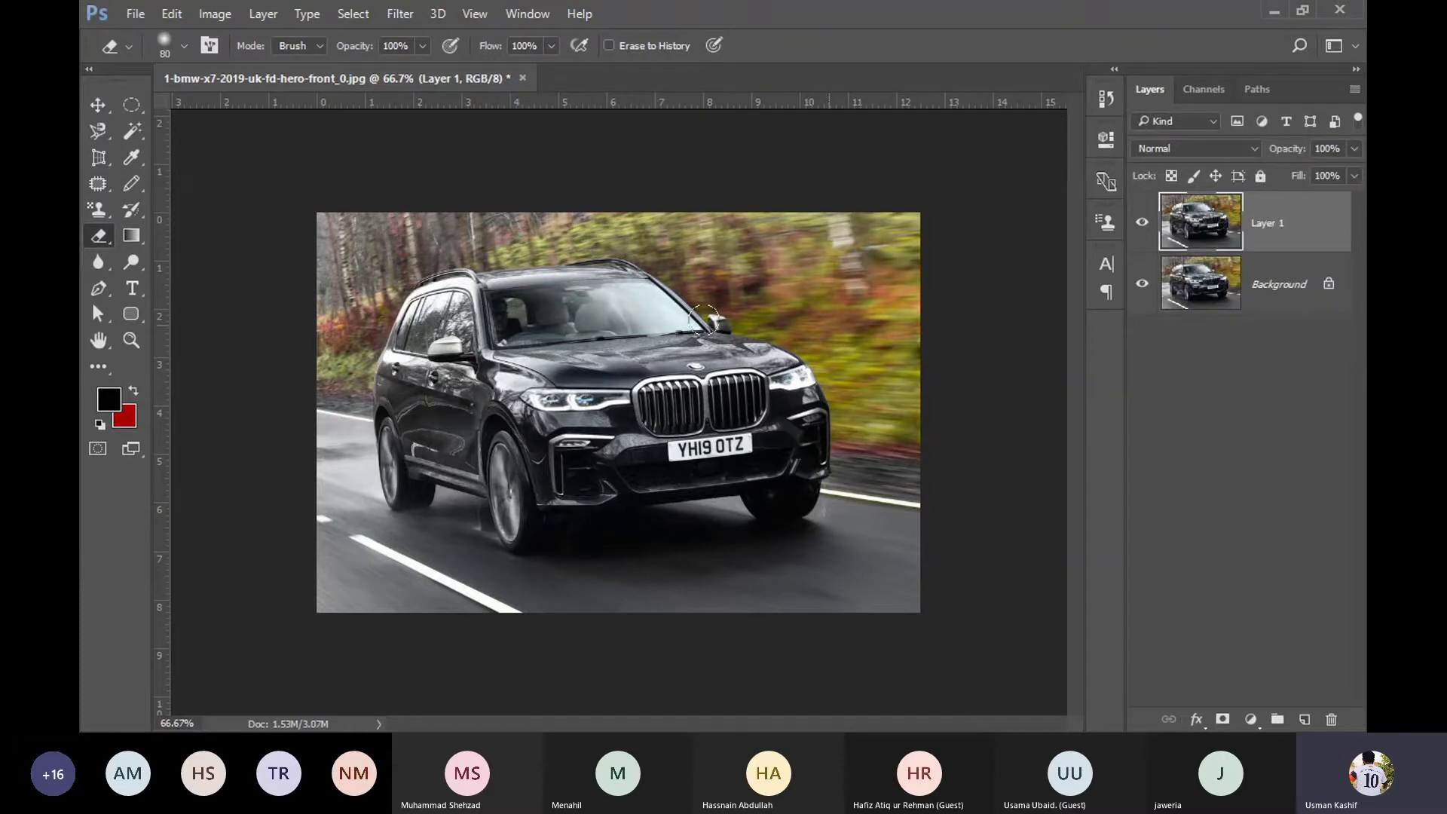
right_click(100, 236)
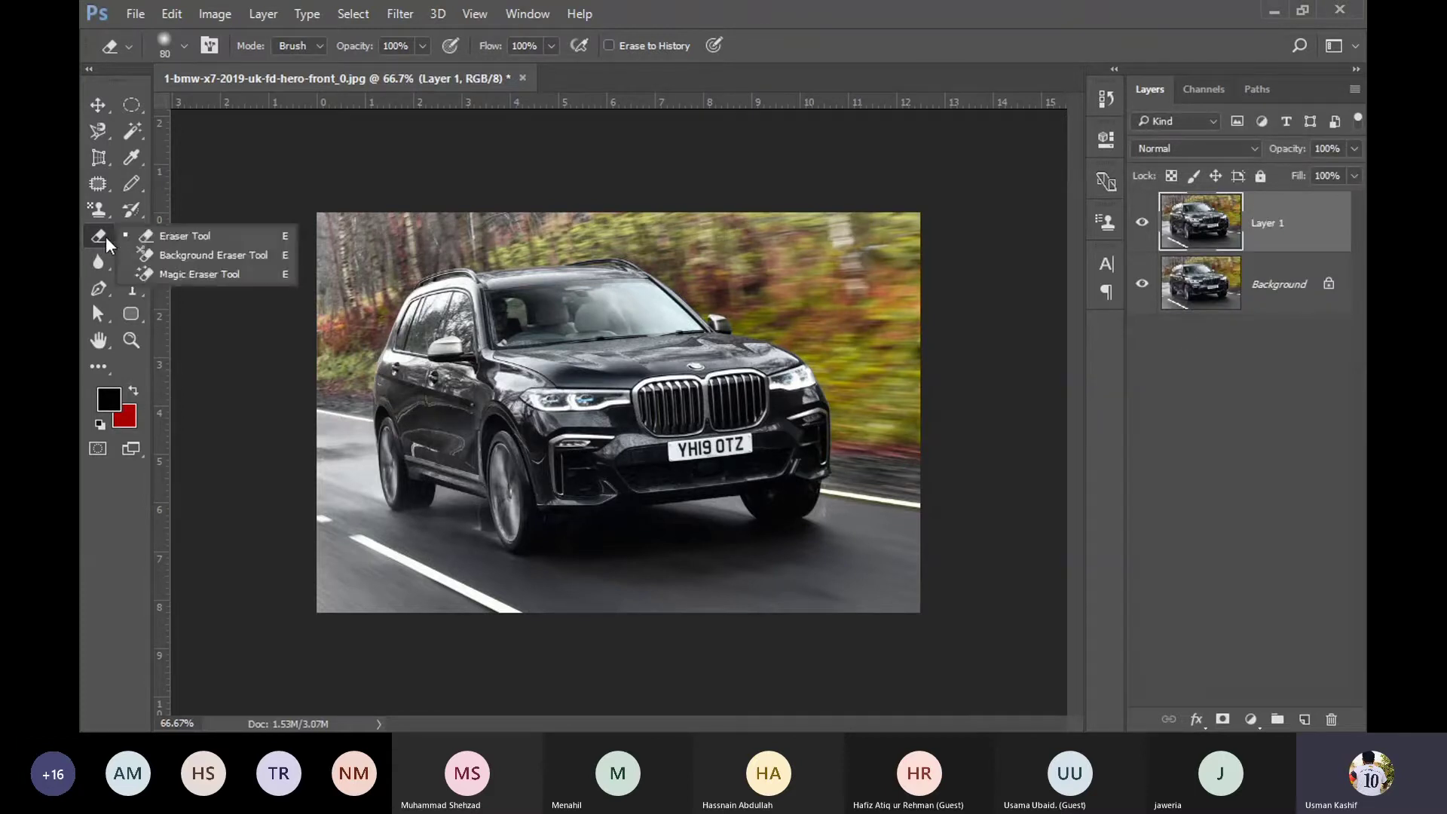
left_click(188, 275)
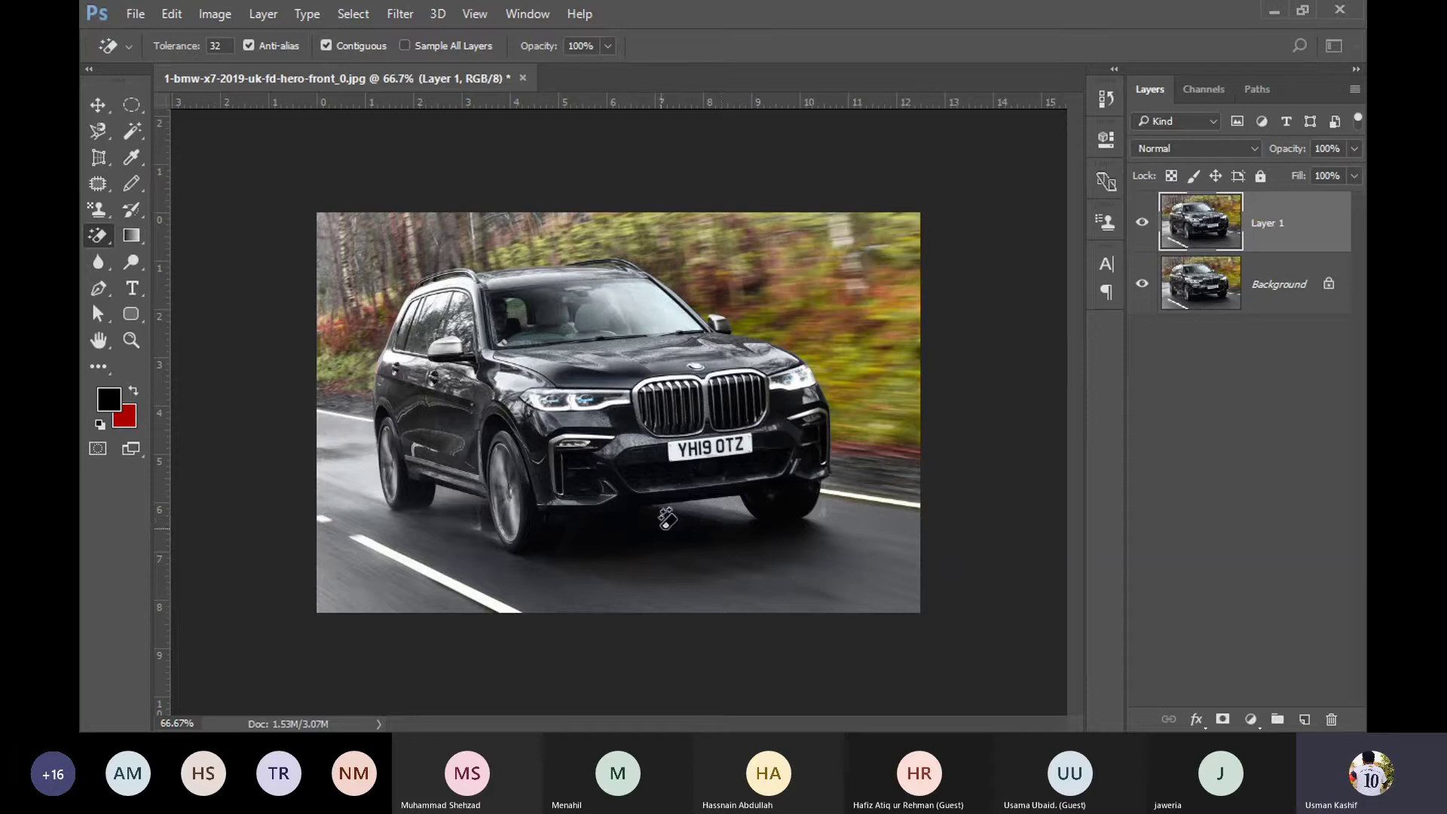
Step: Magic-erase the road around the car with Background hidden, undoing each attempt
left_click(676, 589)
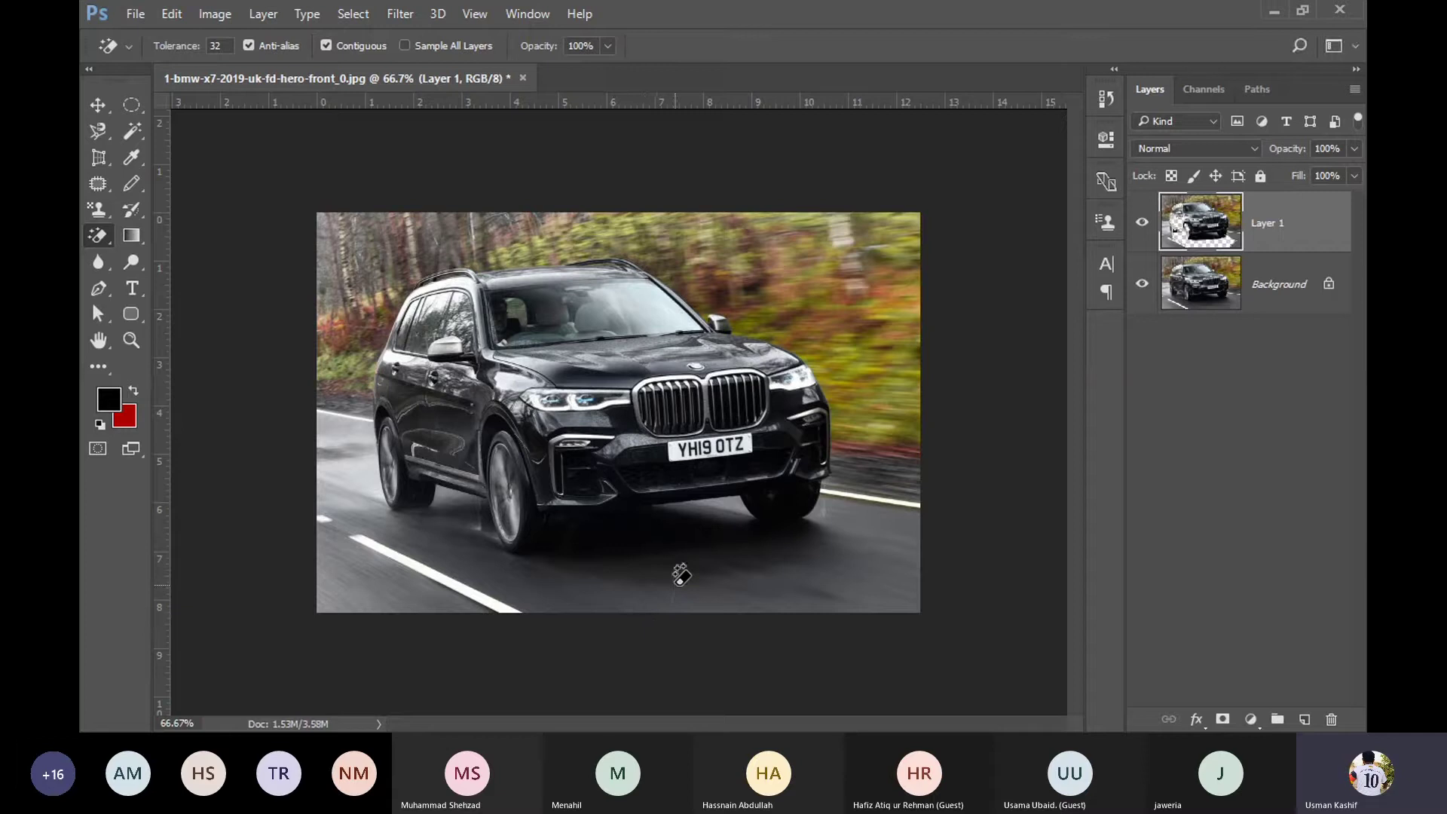
left_click(1142, 287)
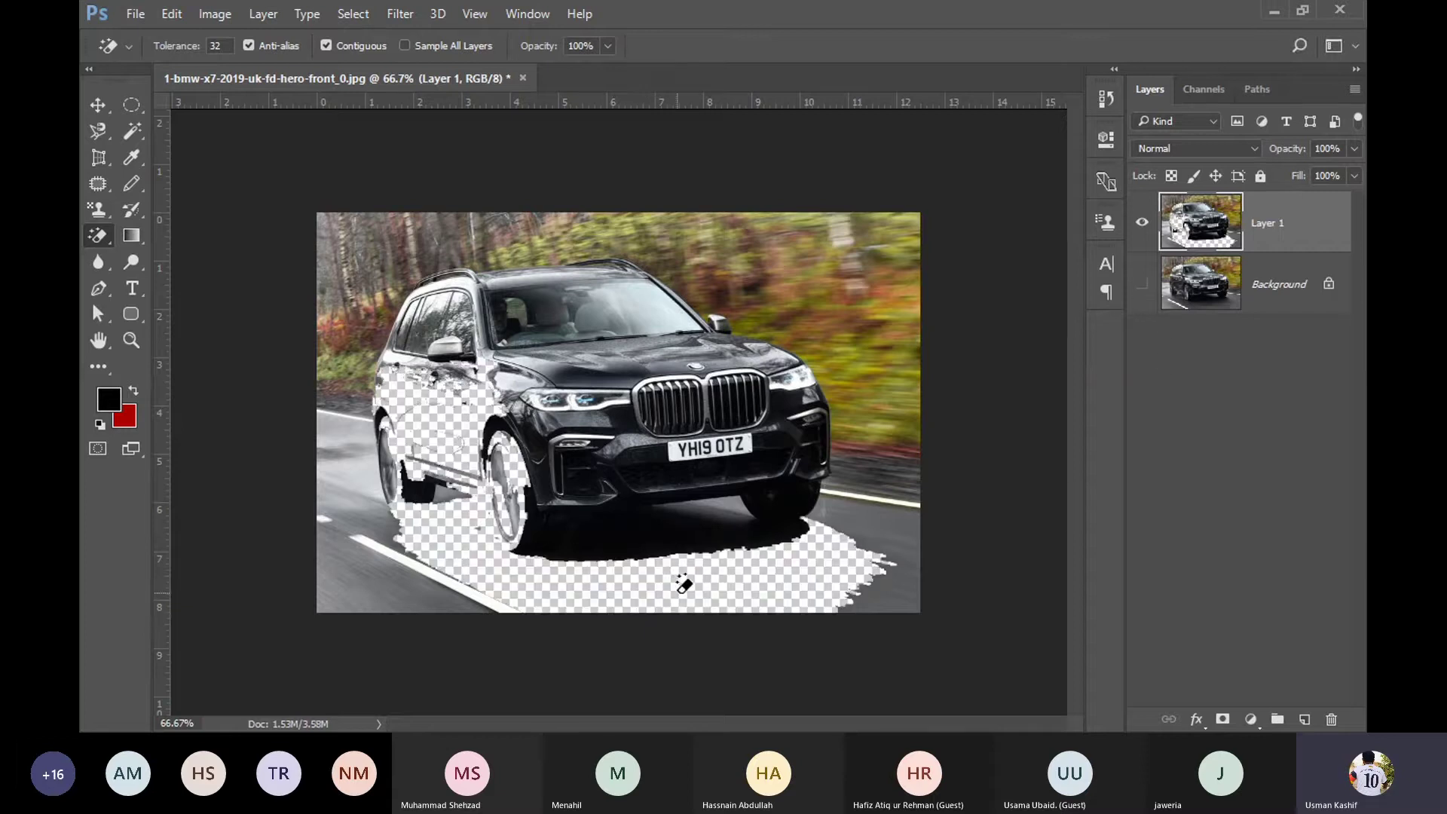
key("ctrl+z")
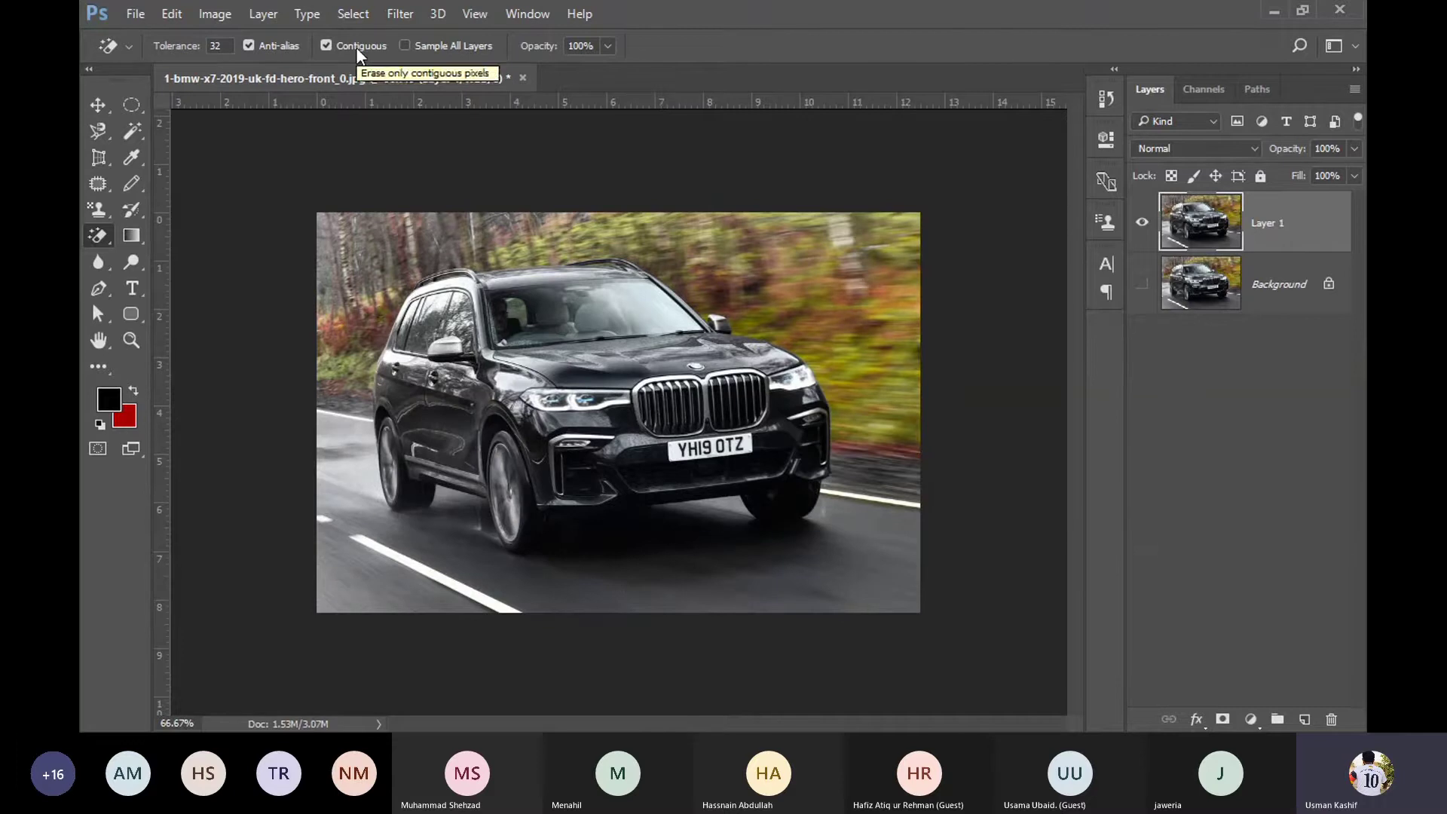
left_click(573, 593)
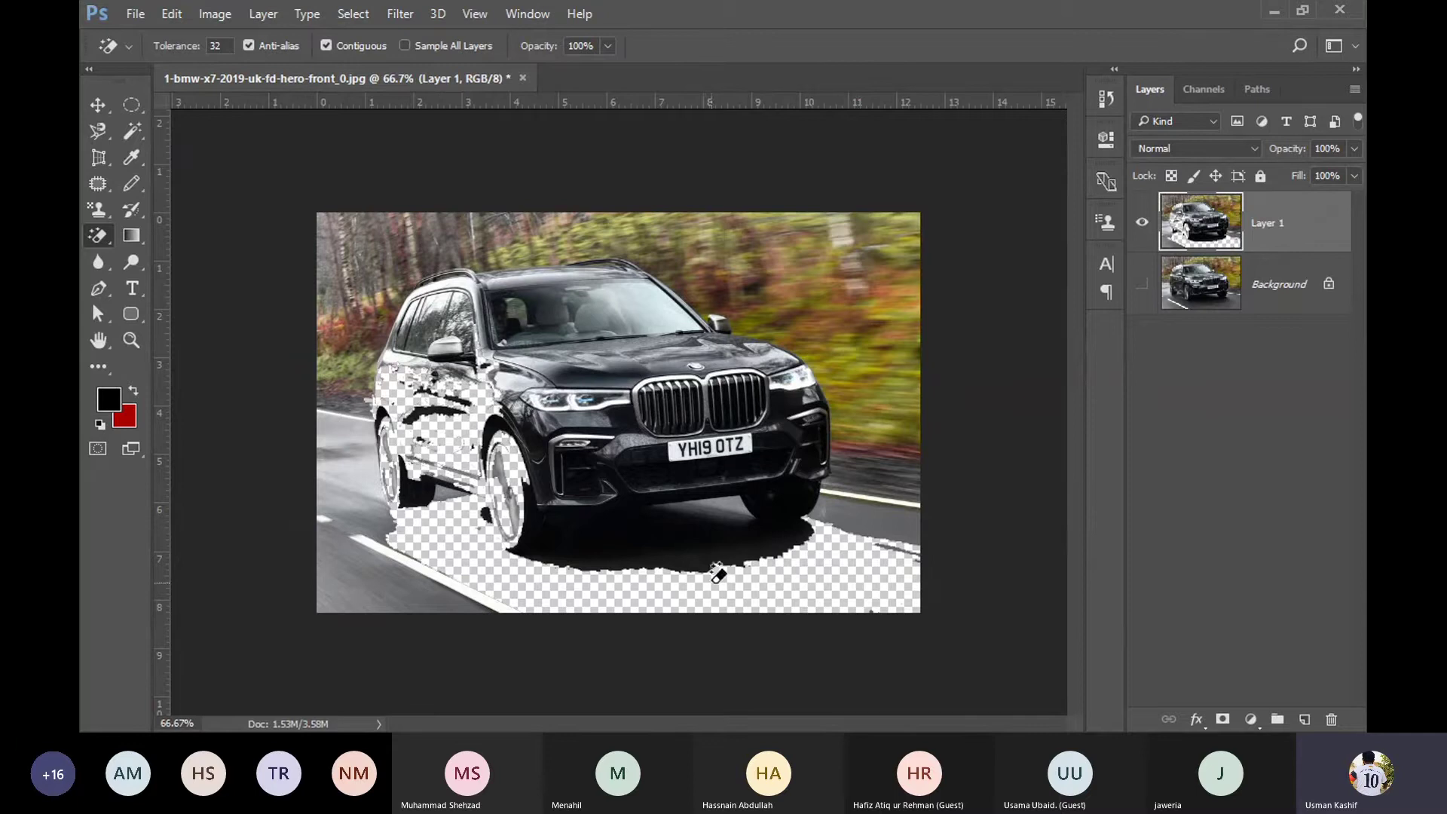
key("ctrl+z")
key("ctrl+z")
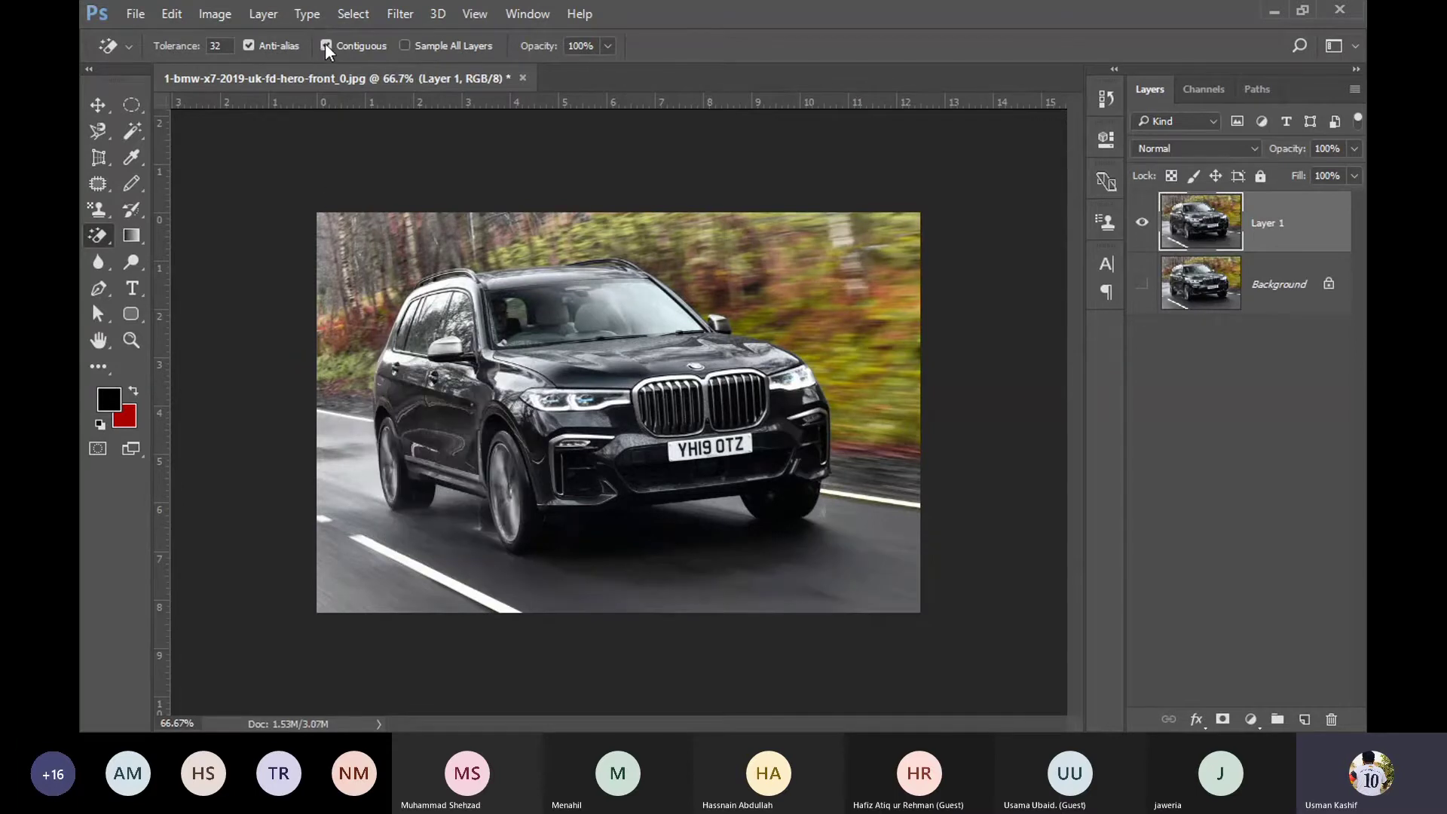
Step: With Contiguous off, magic-erase matching colours across the photo twice, undoing each attempt
left_click(326, 46)
left_click(558, 603)
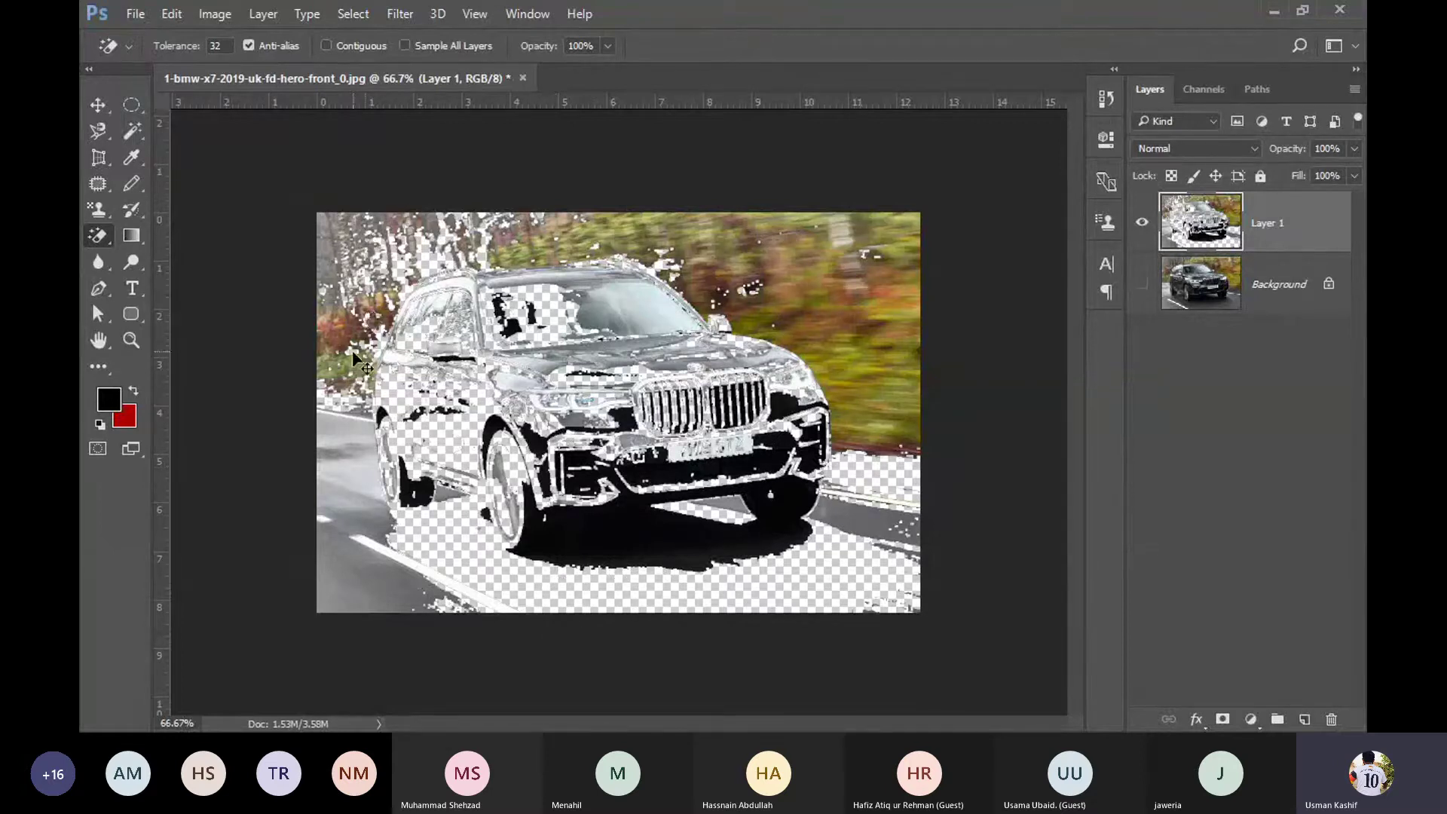
key("ctrl+z")
left_click(376, 594)
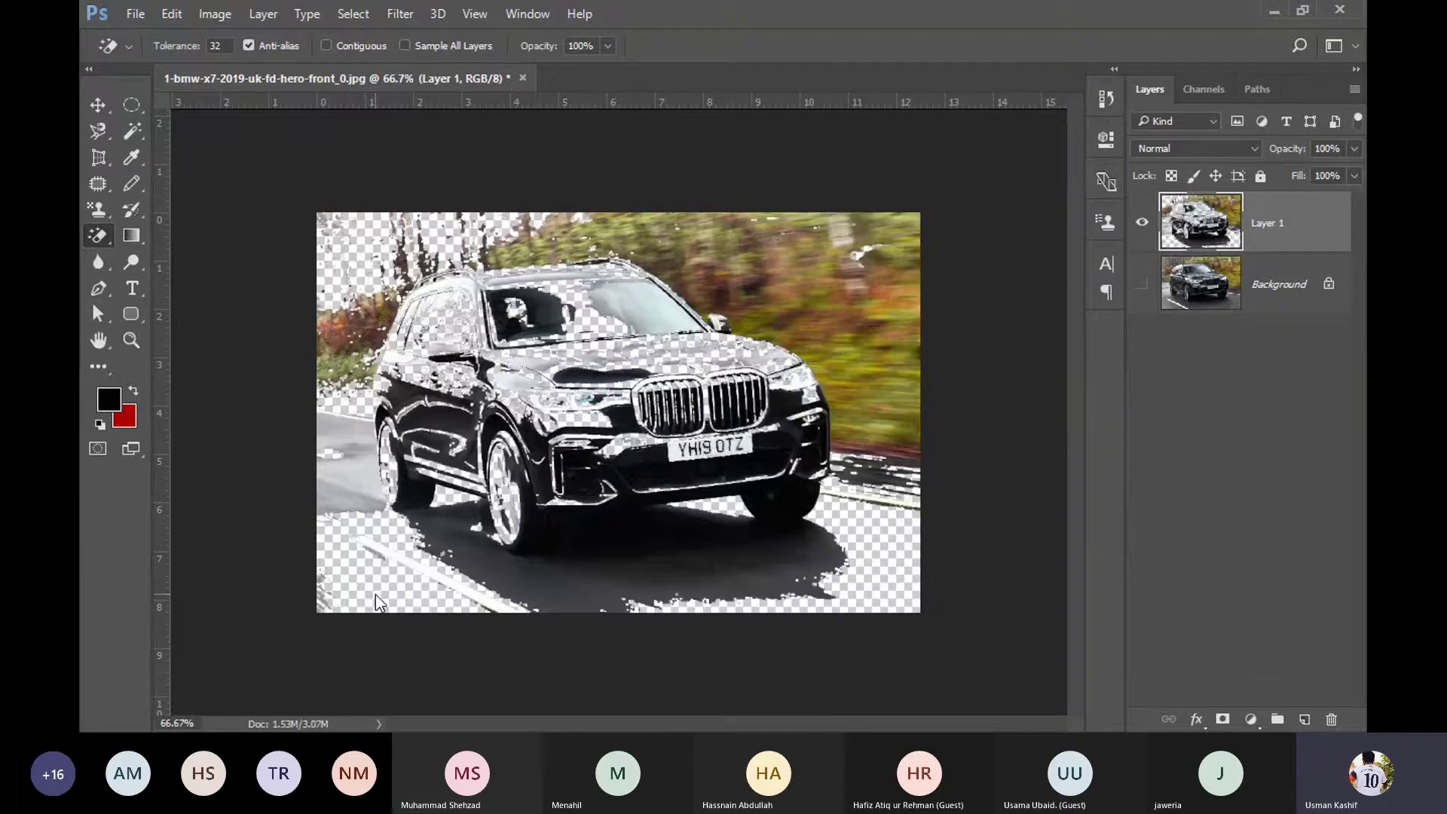
key("ctrl+z")
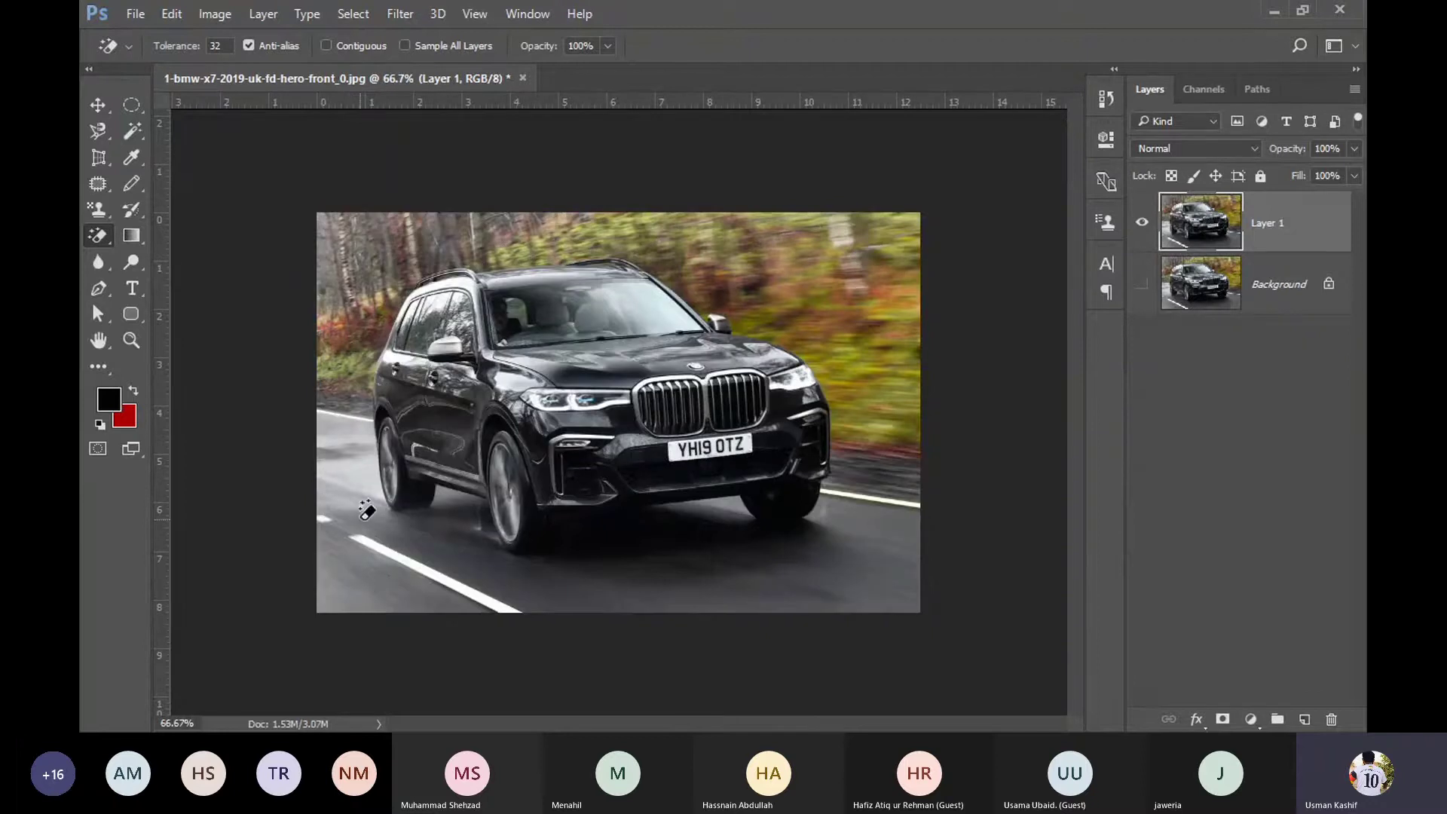
right_click(107, 243)
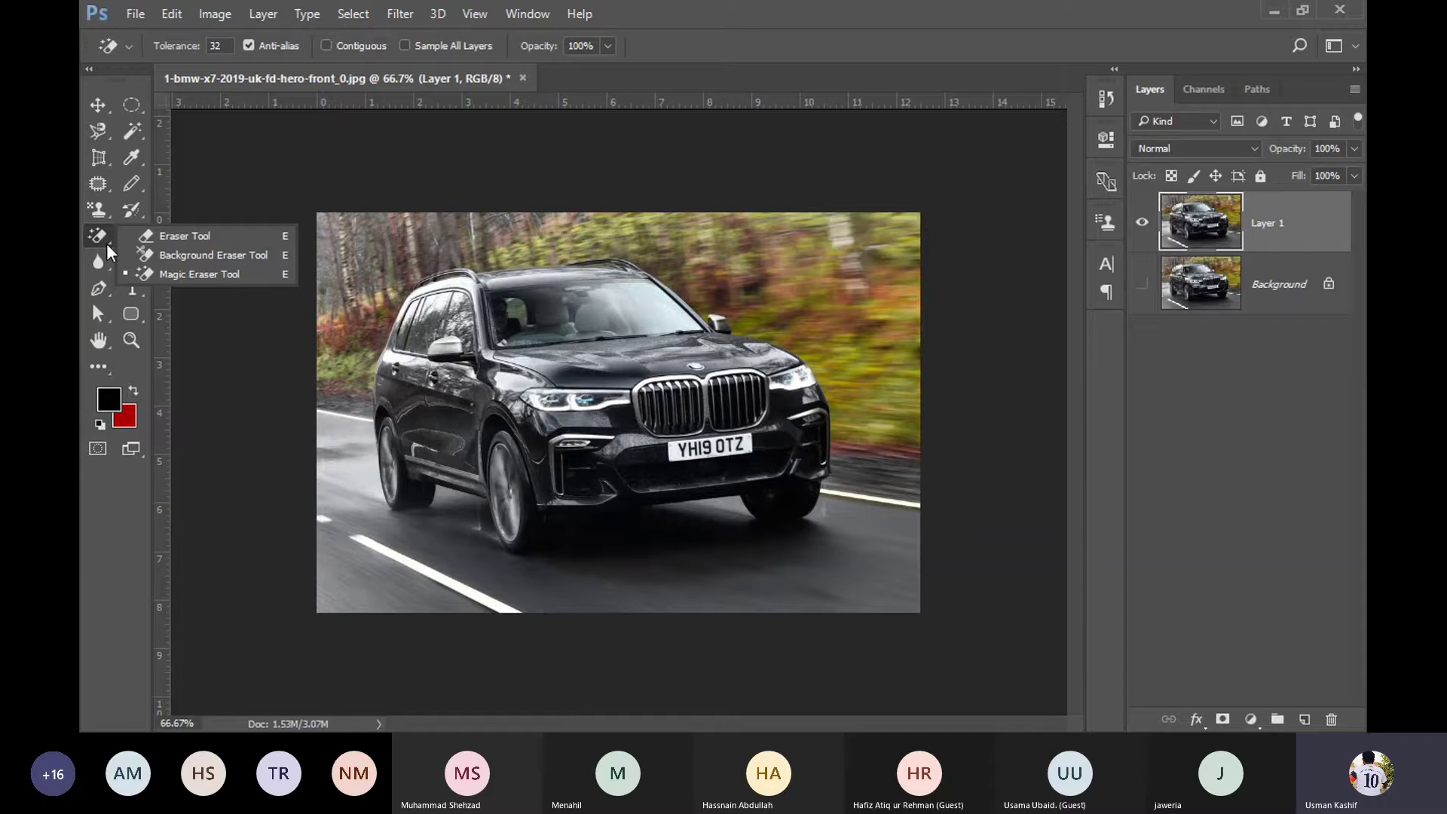
left_click(758, 35)
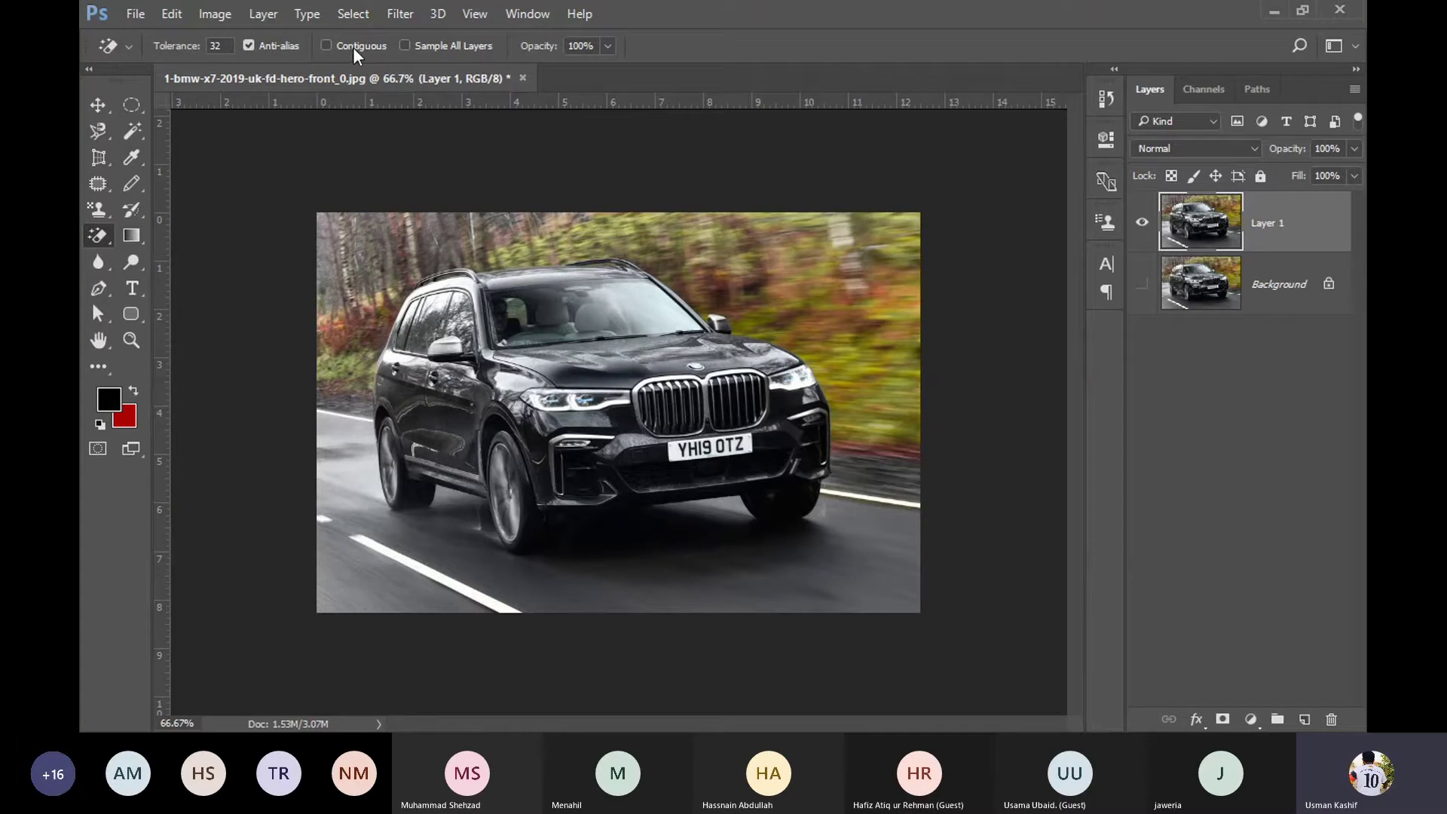
left_click(888, 589)
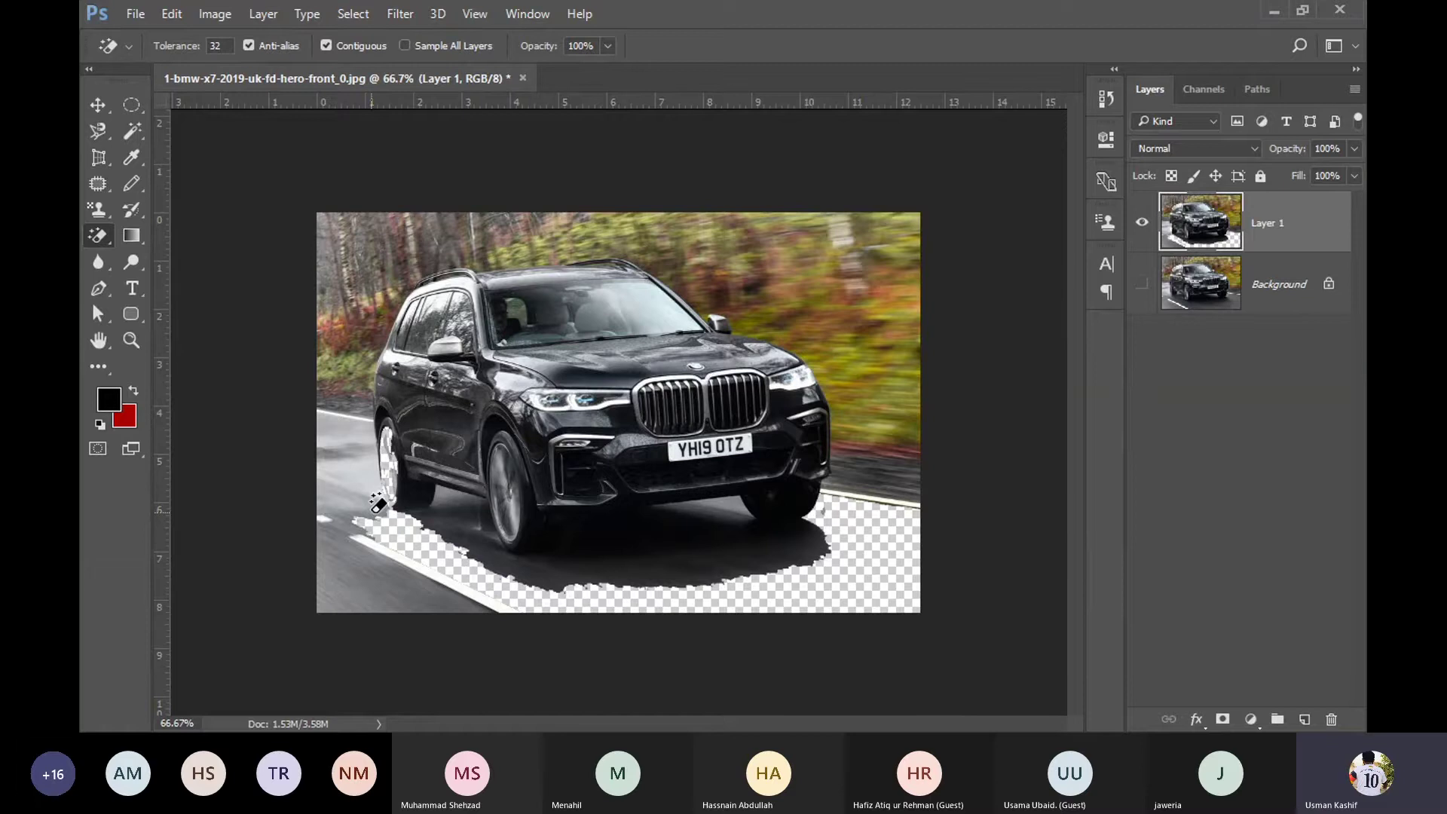
key("ctrl+z")
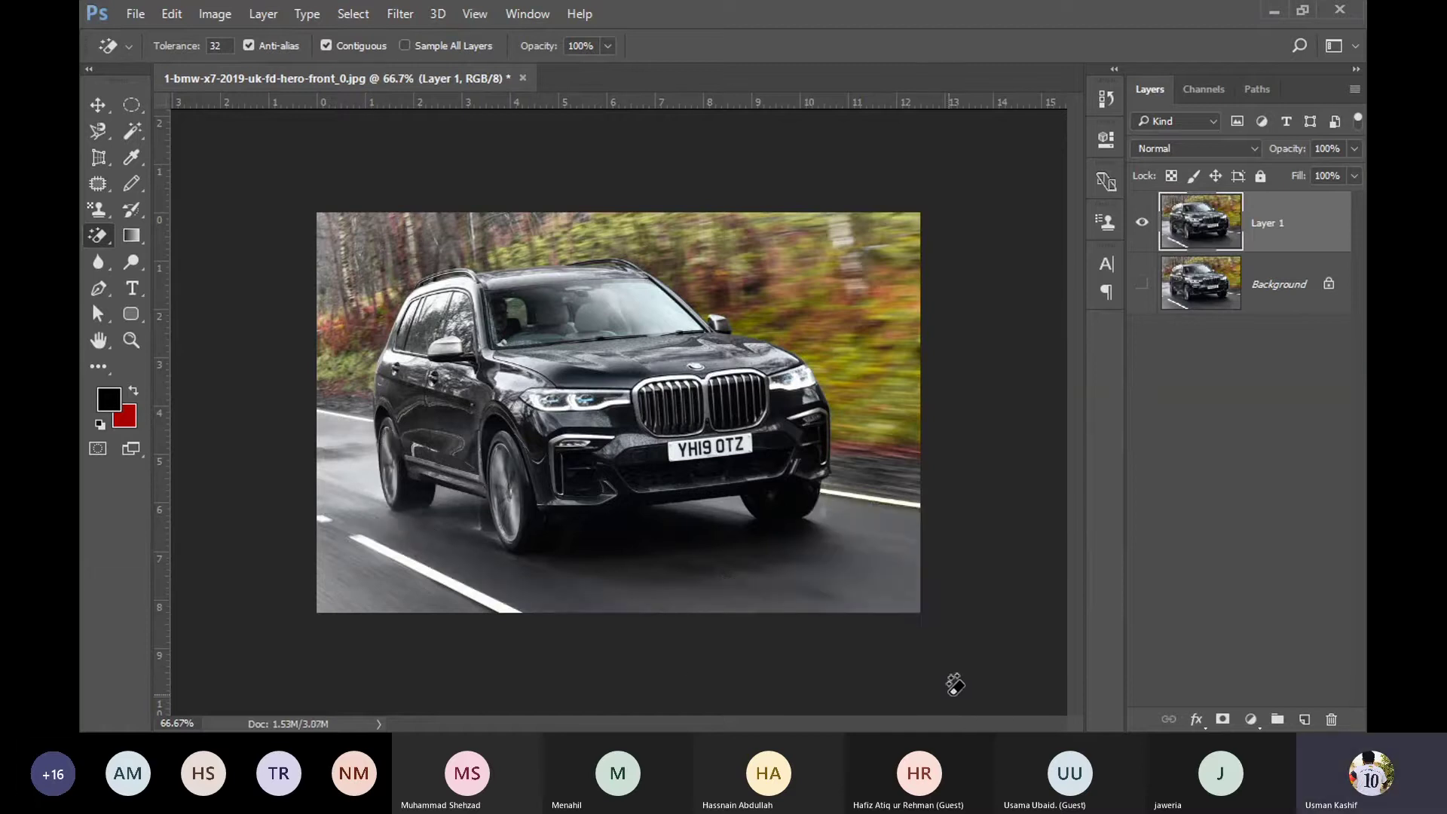
left_click(326, 46)
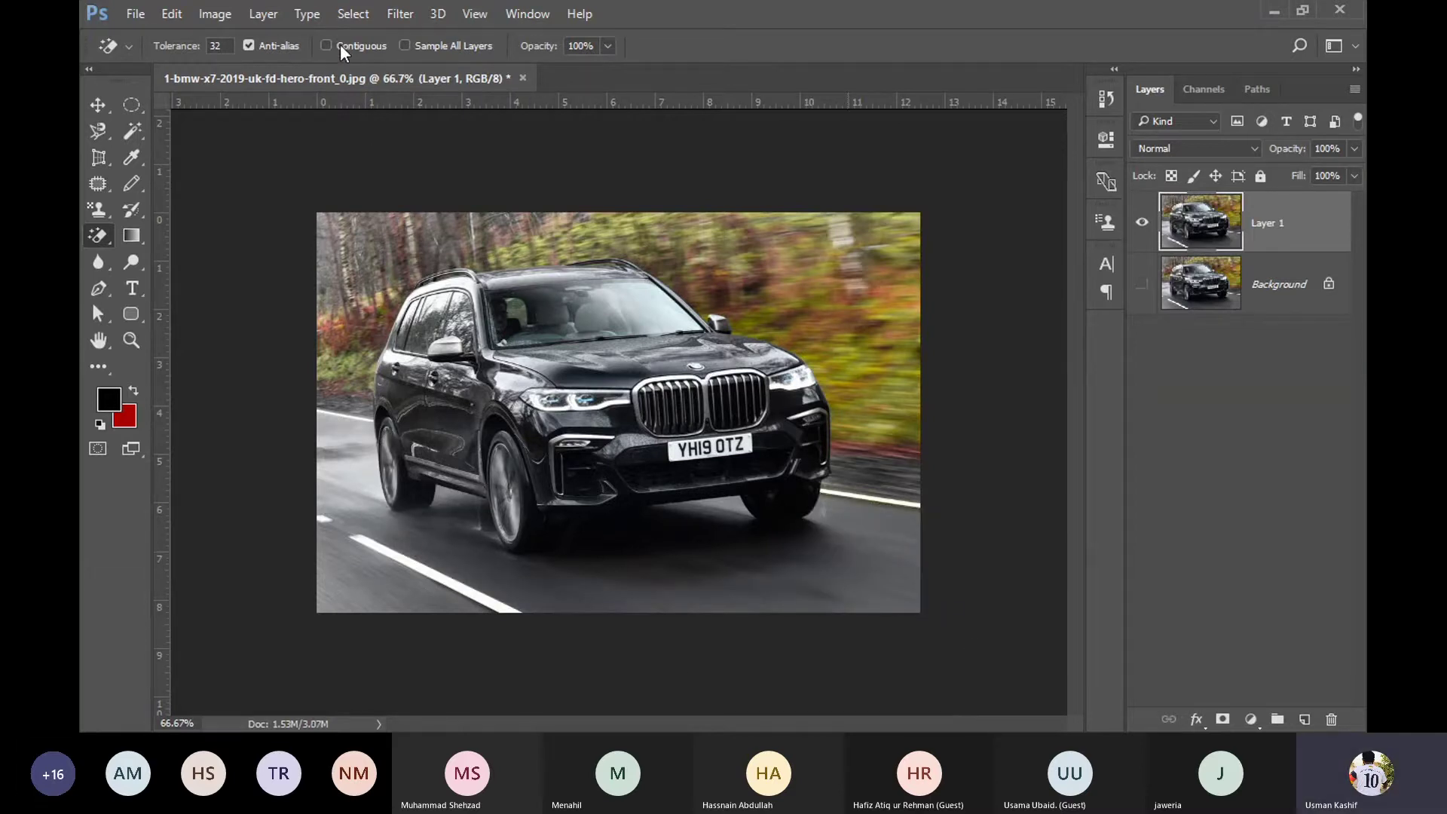
left_click(857, 573)
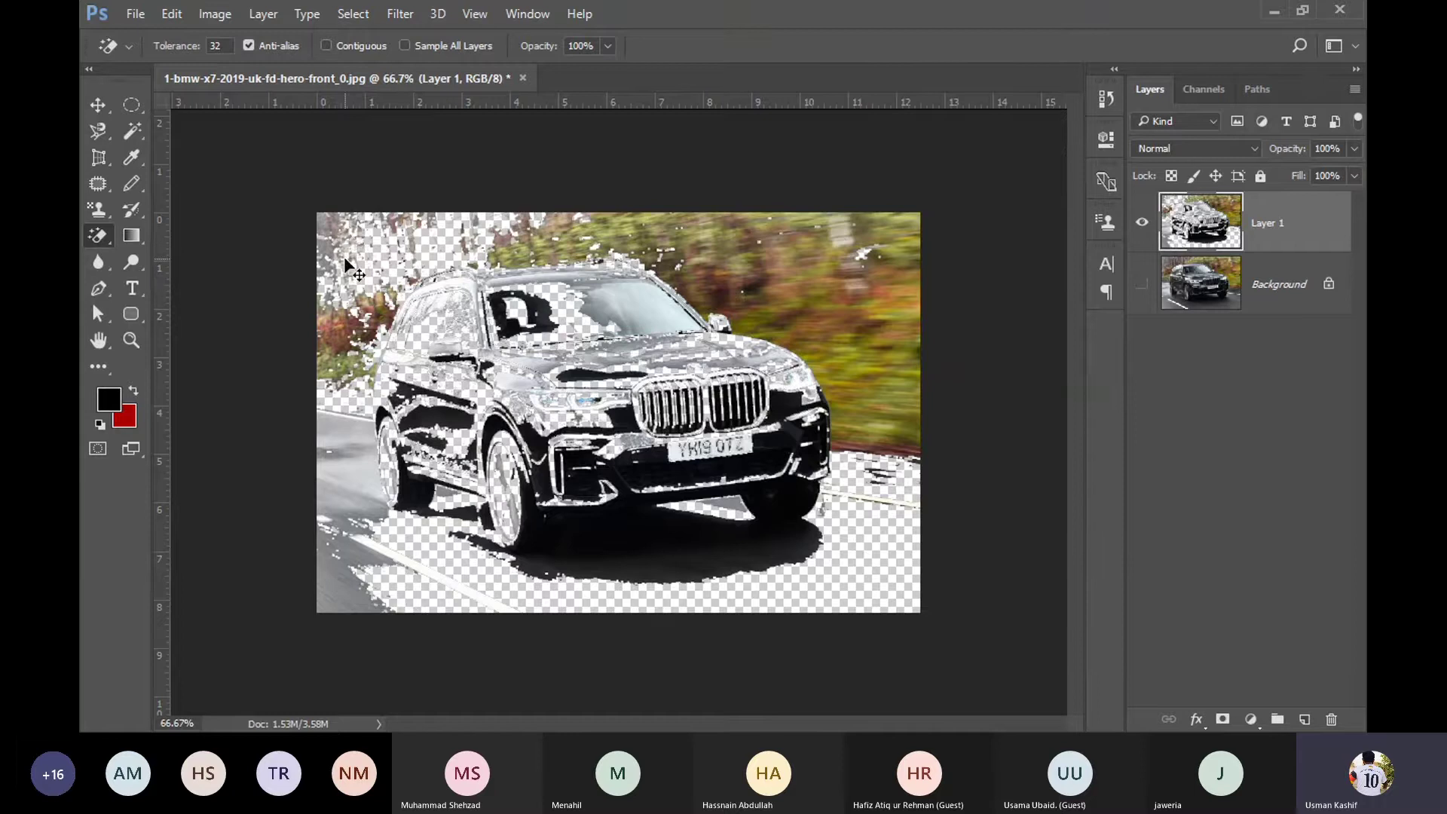
key("ctrl+z")
Step: Select the Background Eraser Tool at size 90 with Limits kept at Contiguous
right_click(102, 243)
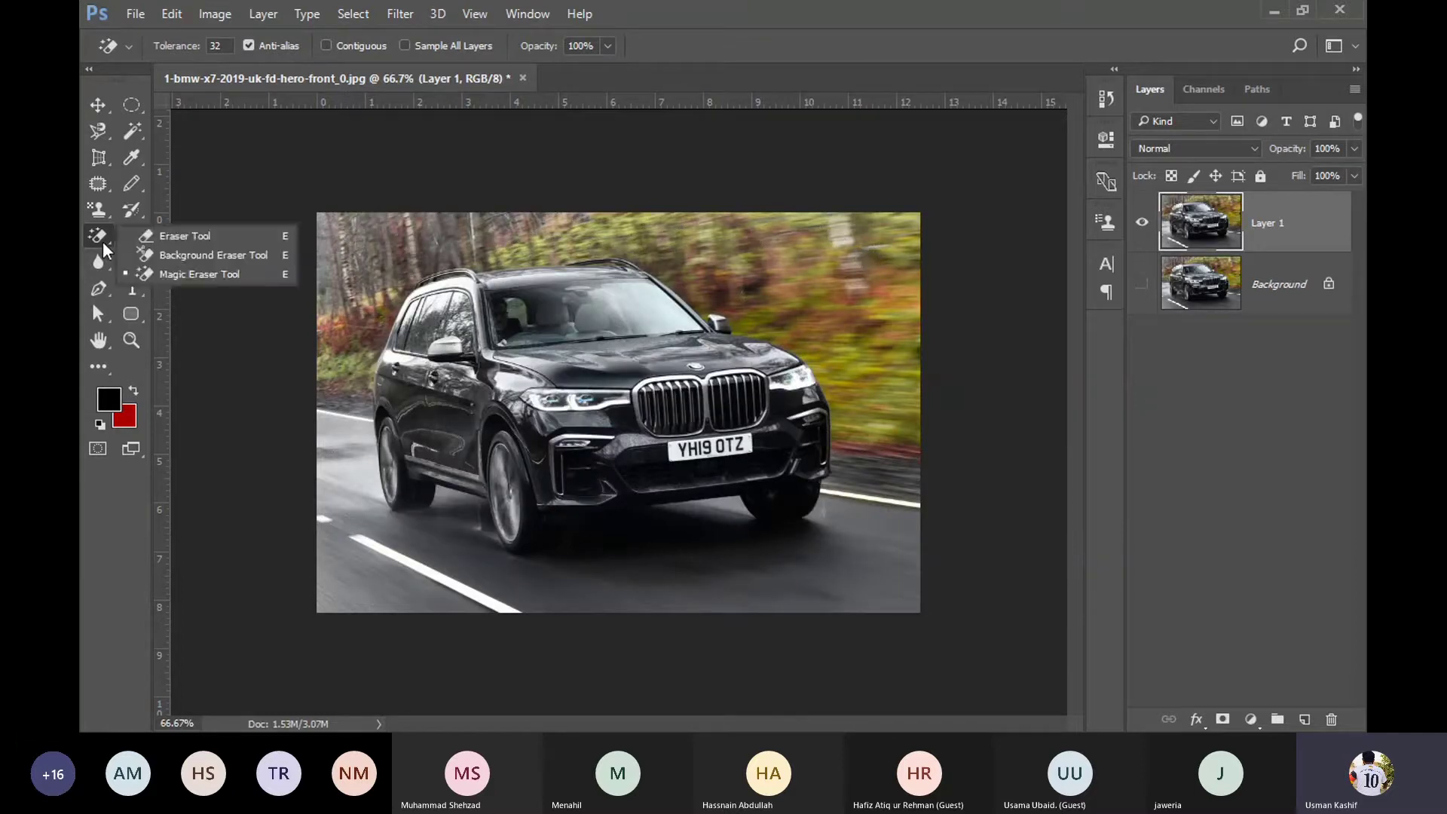
left_click(222, 255)
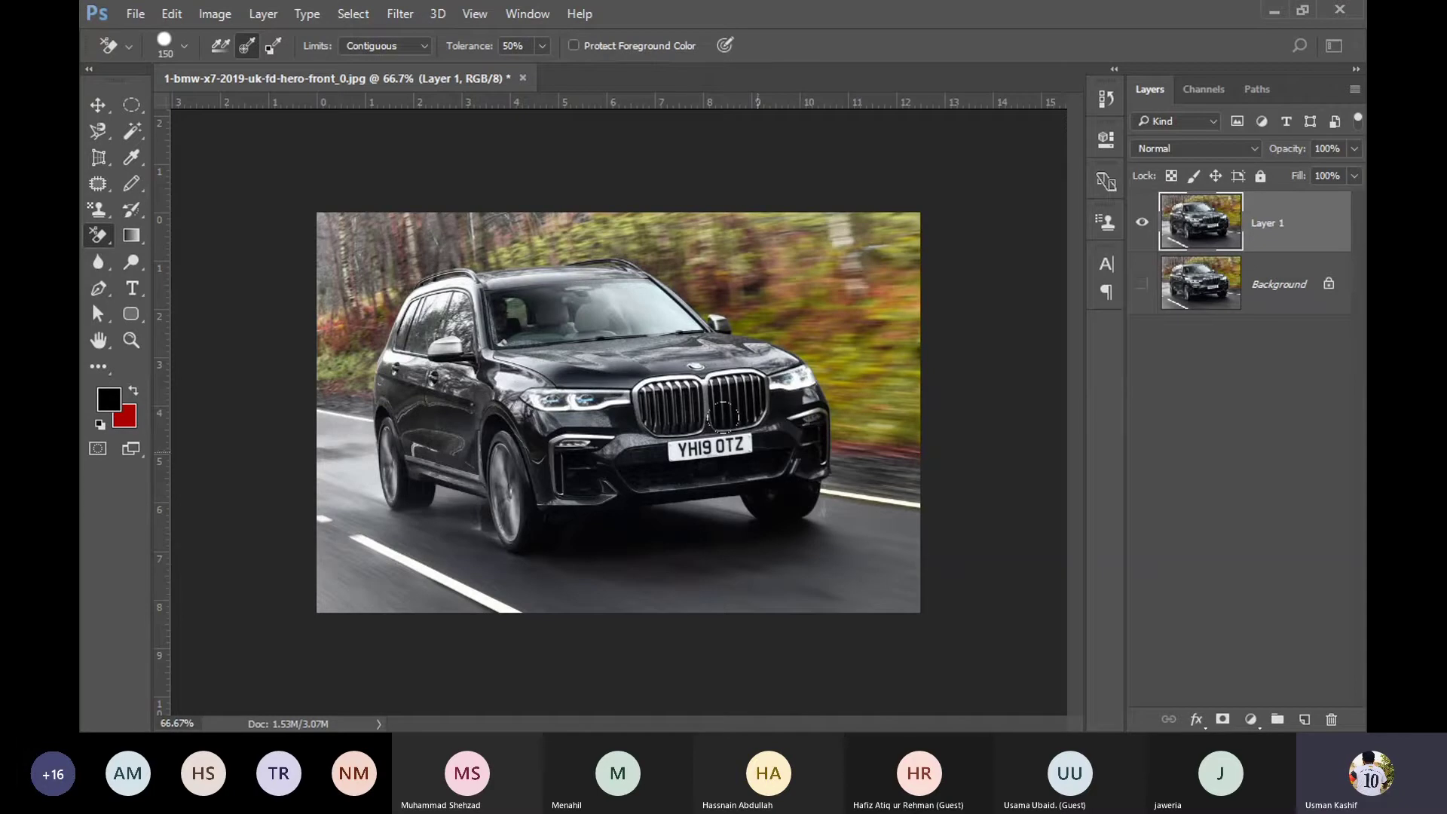
key("bracketleft")
key("bracketleft")
left_click(361, 46)
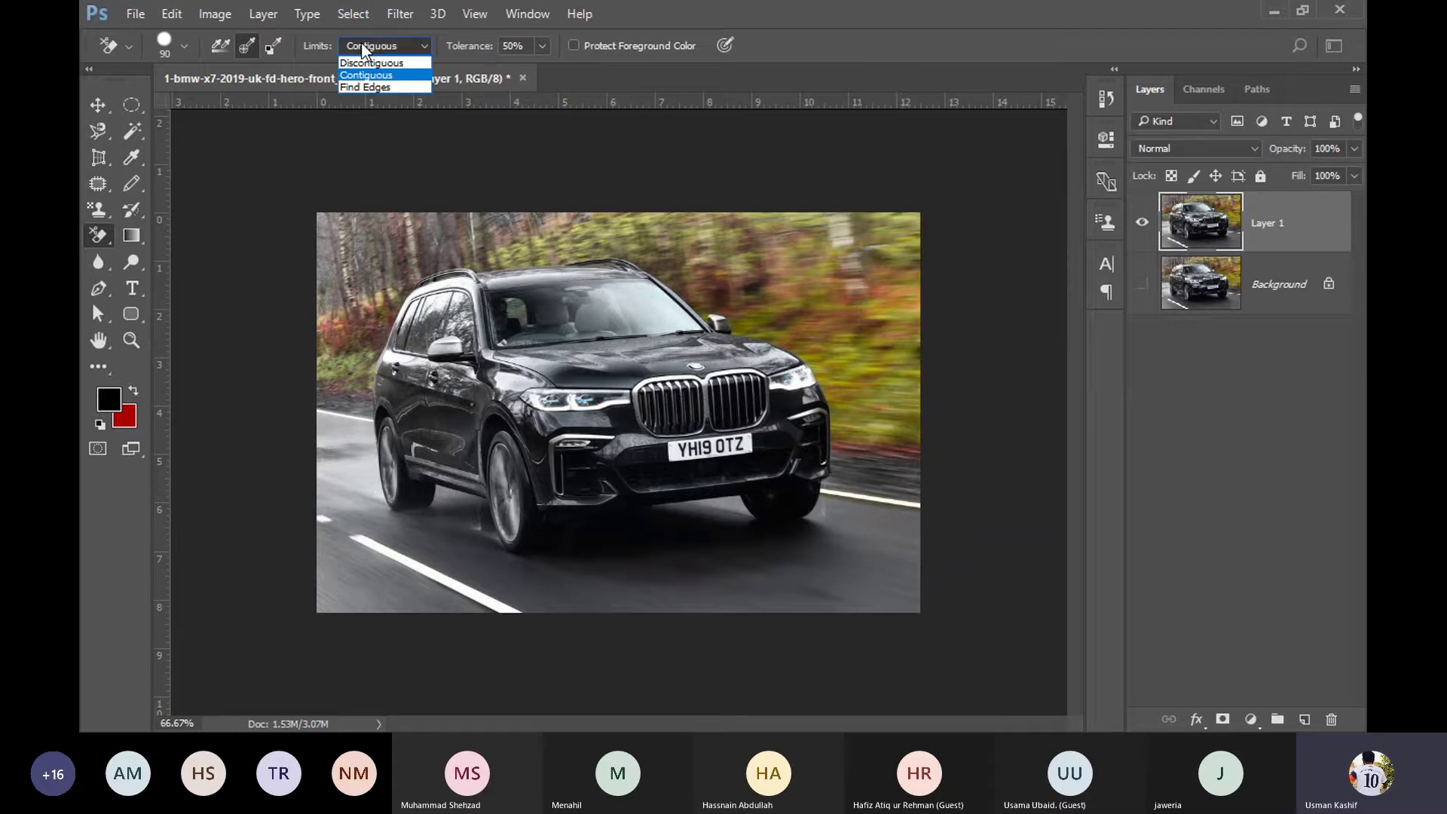
left_click(369, 76)
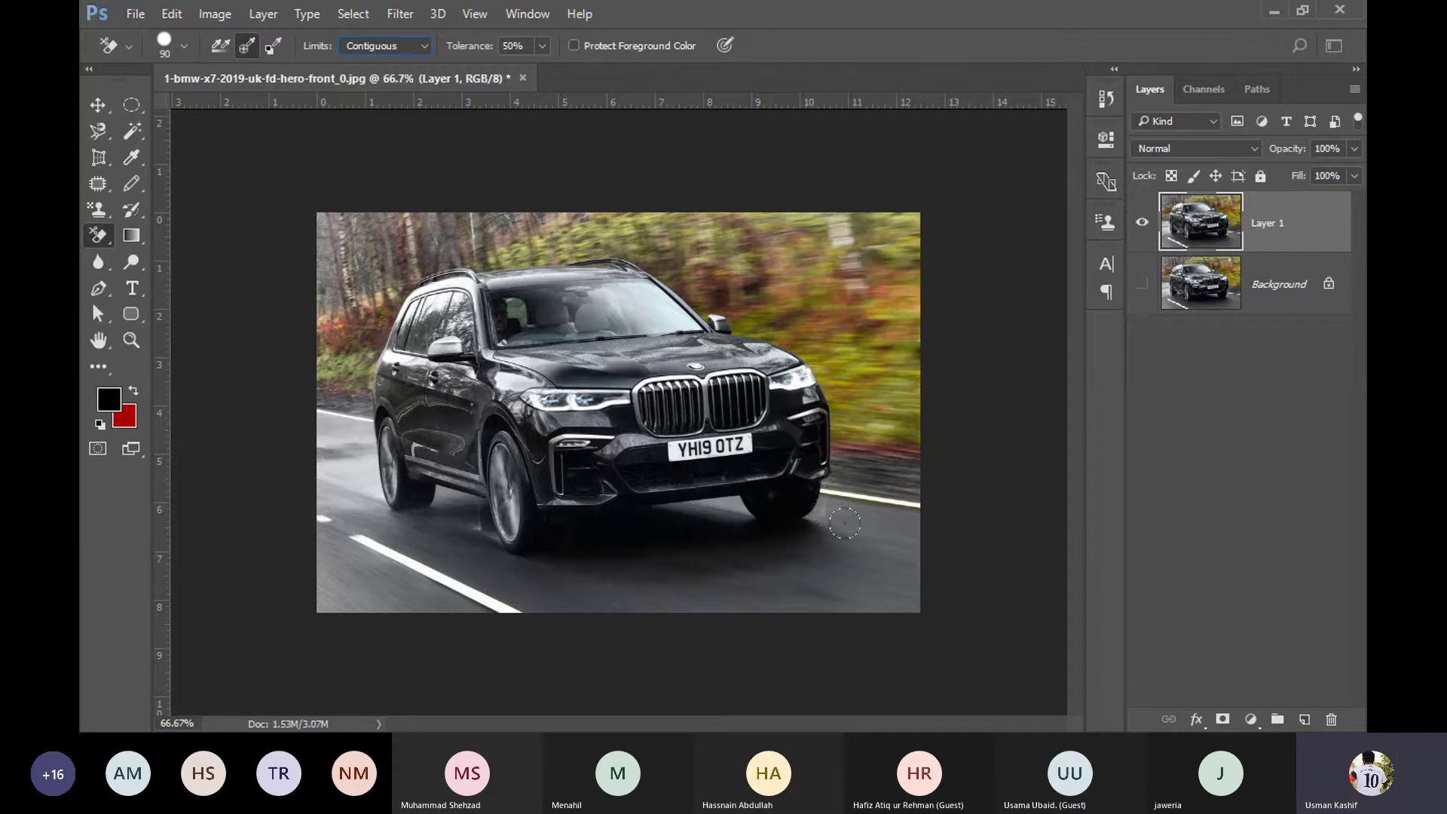
Step: Brush away the road, front wheel and grille on Layer 1, then undo the strokes
mouse_move(889, 537)
left_mouse_down()
mouse_move(656, 576)
mouse_move(872, 533)
mouse_move(770, 413)
mouse_move(858, 257)
mouse_move(913, 461)
mouse_move(899, 520)
left_mouse_up()
left_click_drag(604, 639, 382, 581)
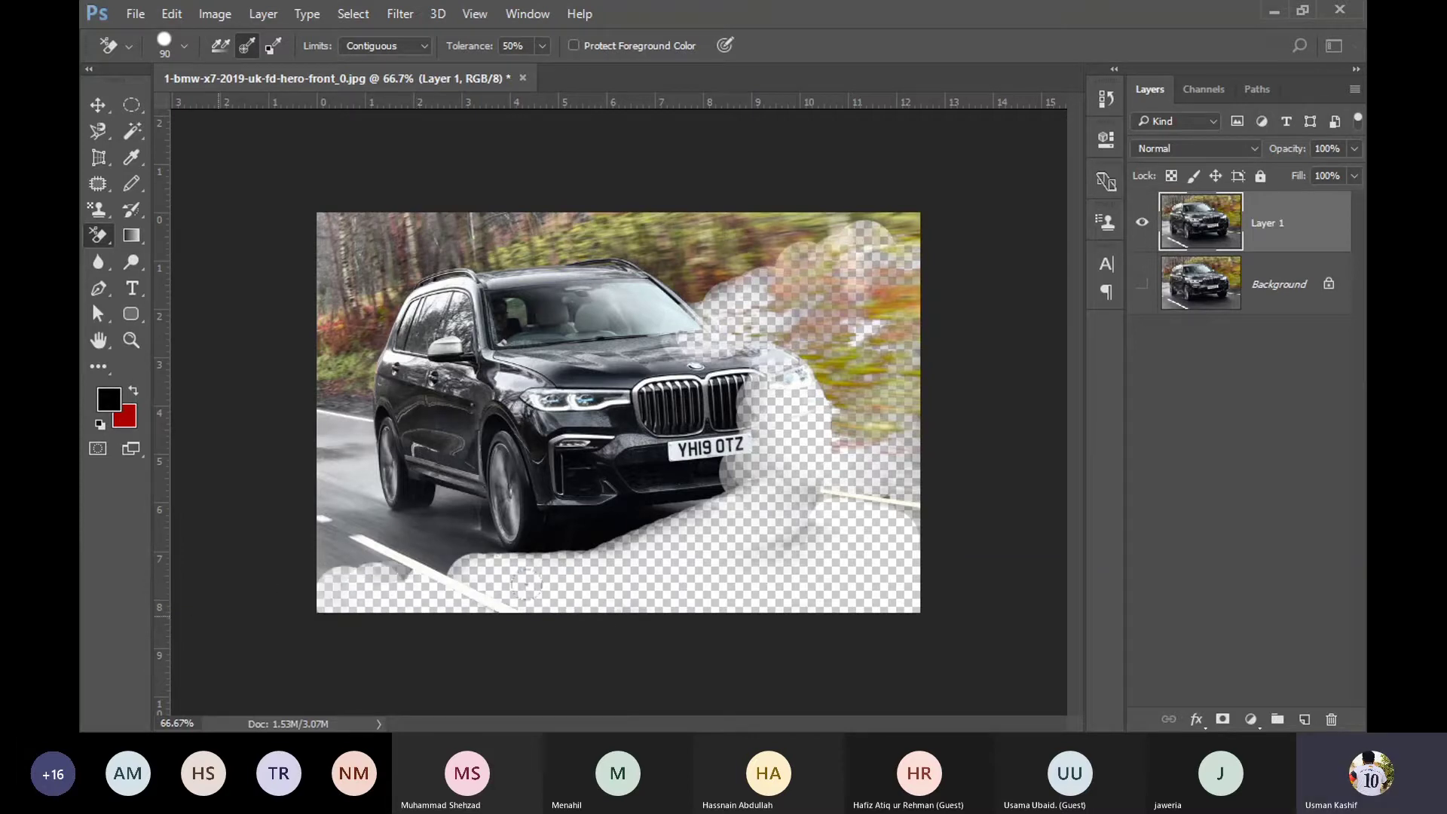
left_click_drag(383, 581, 251, 532)
left_click_drag(459, 488, 618, 486)
mouse_move(722, 419)
left_mouse_down()
mouse_move(399, 434)
mouse_move(754, 410)
mouse_move(573, 512)
mouse_move(441, 552)
left_mouse_up()
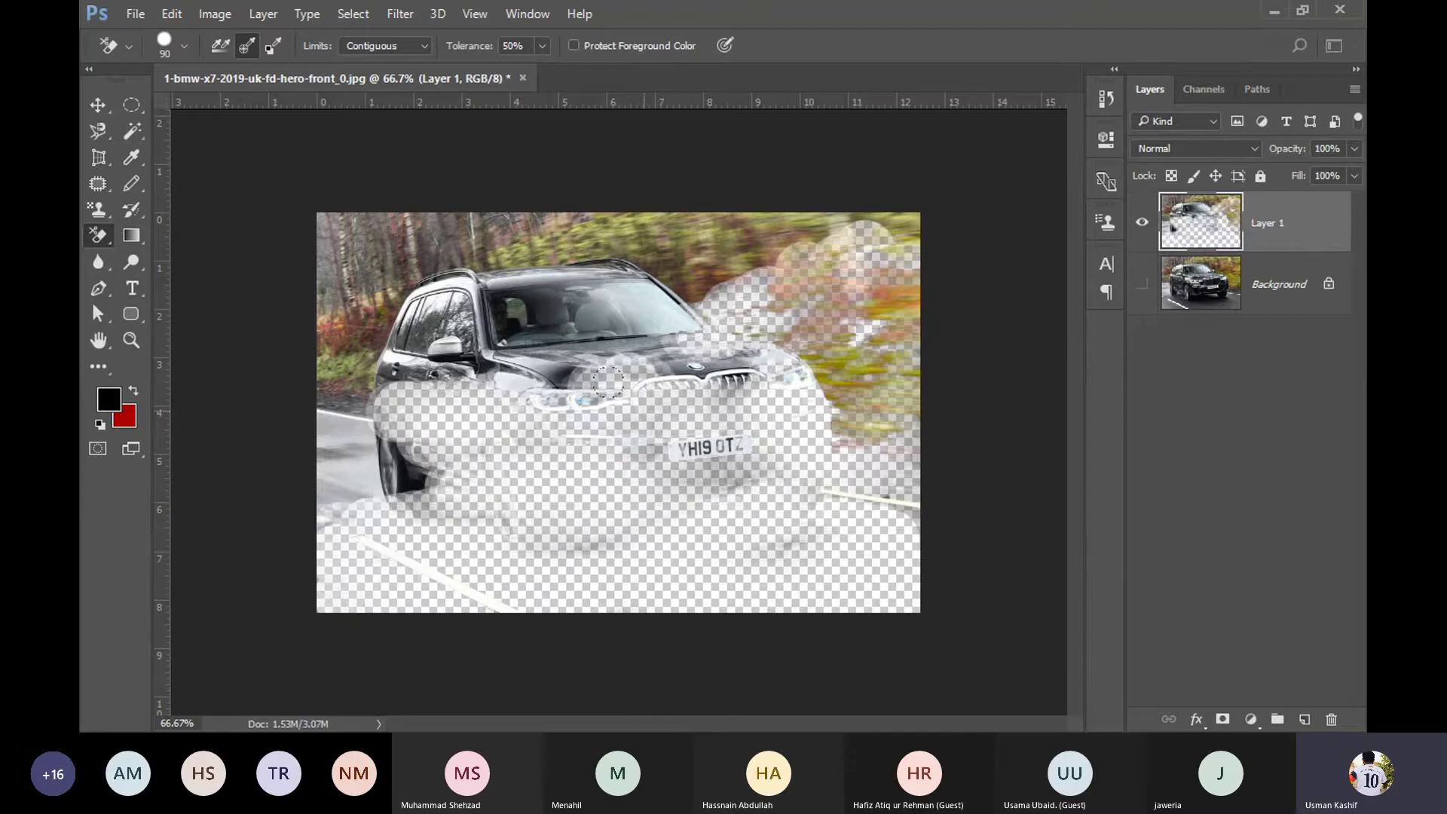
key("ctrl+alt+z")
key("ctrl+alt+z")
key("ctrl+alt+z")
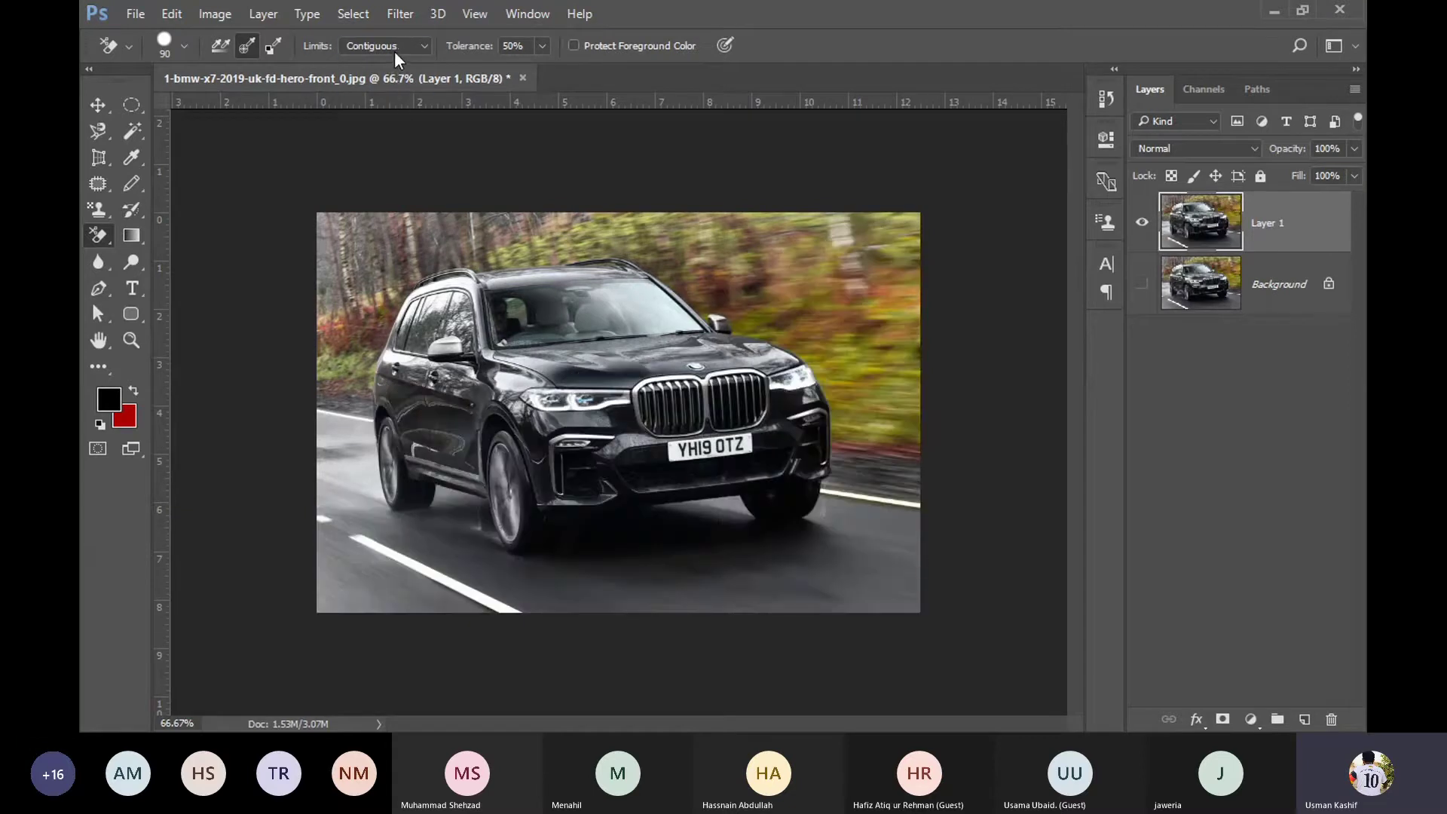
Step: Switch Limits to Discontiguous, test-erase over the car front and foliage, then undo
left_click(395, 50)
left_click(405, 58)
mouse_move(873, 546)
left_mouse_down()
mouse_move(946, 265)
mouse_move(605, 240)
mouse_move(248, 258)
mouse_move(761, 195)
left_mouse_up()
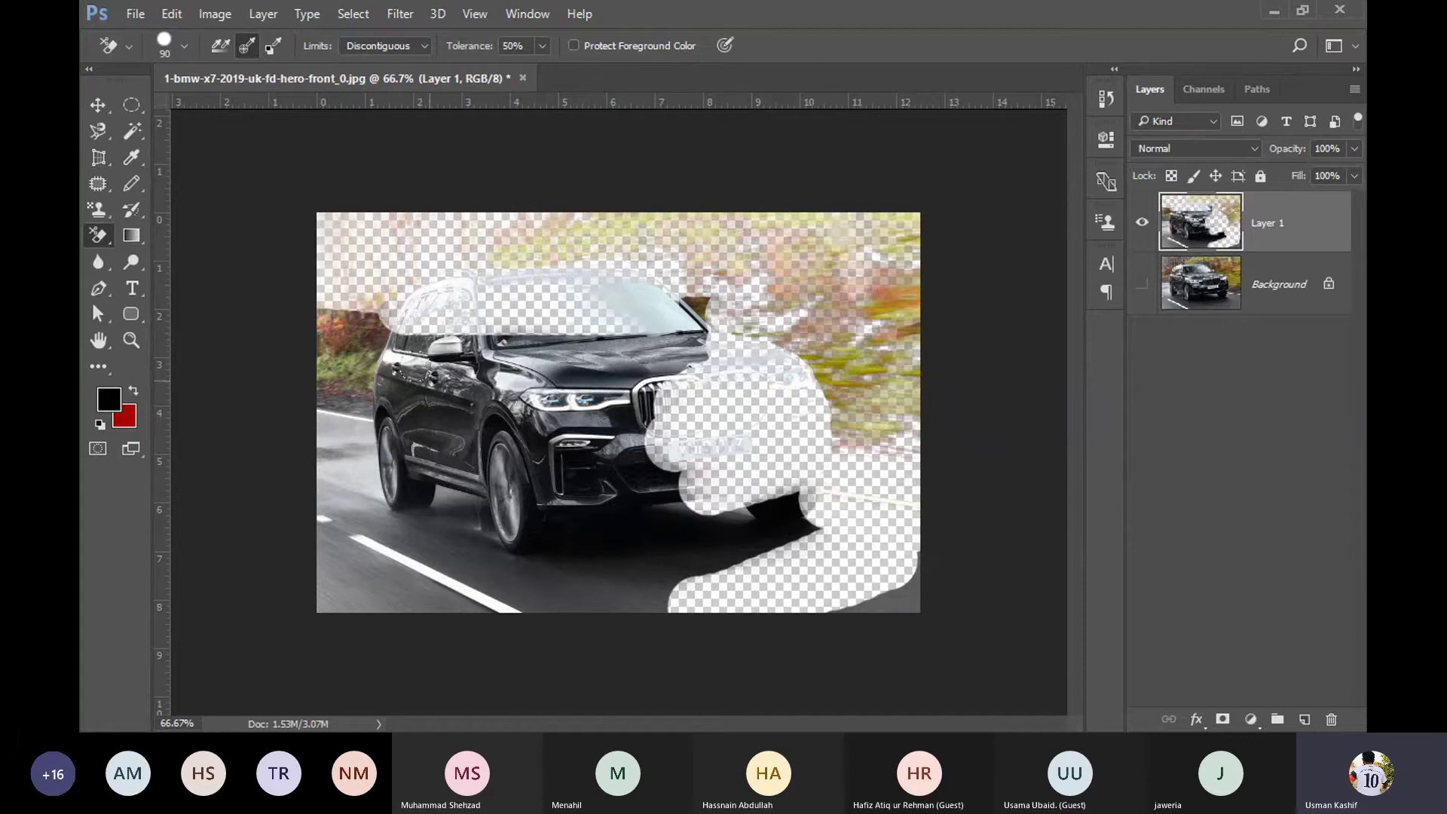
key("ctrl+z")
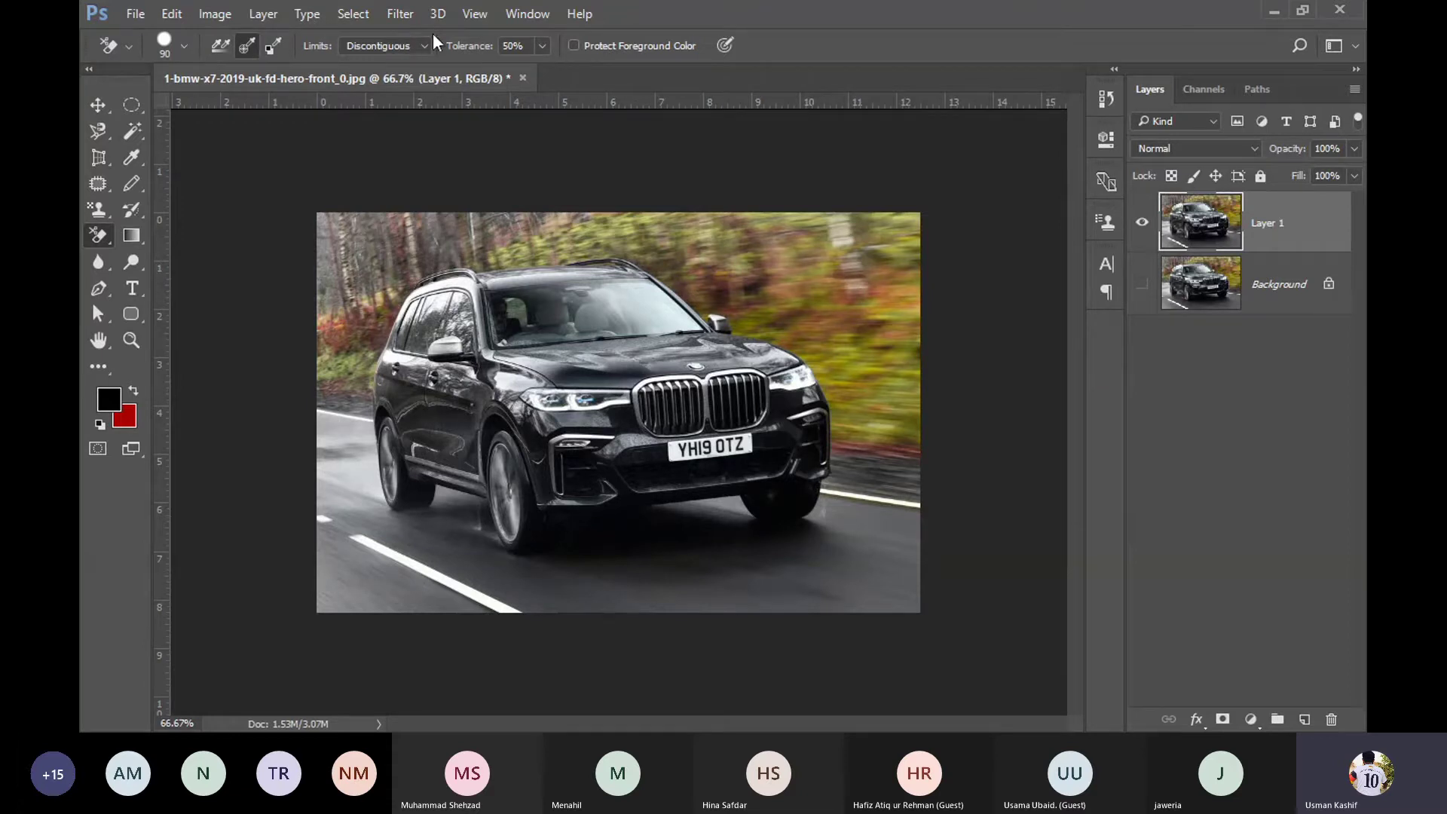
Step: Set Limits to Contiguous with Continuous sampling, test-erase the road, then undo it
left_click(414, 47)
left_click(374, 71)
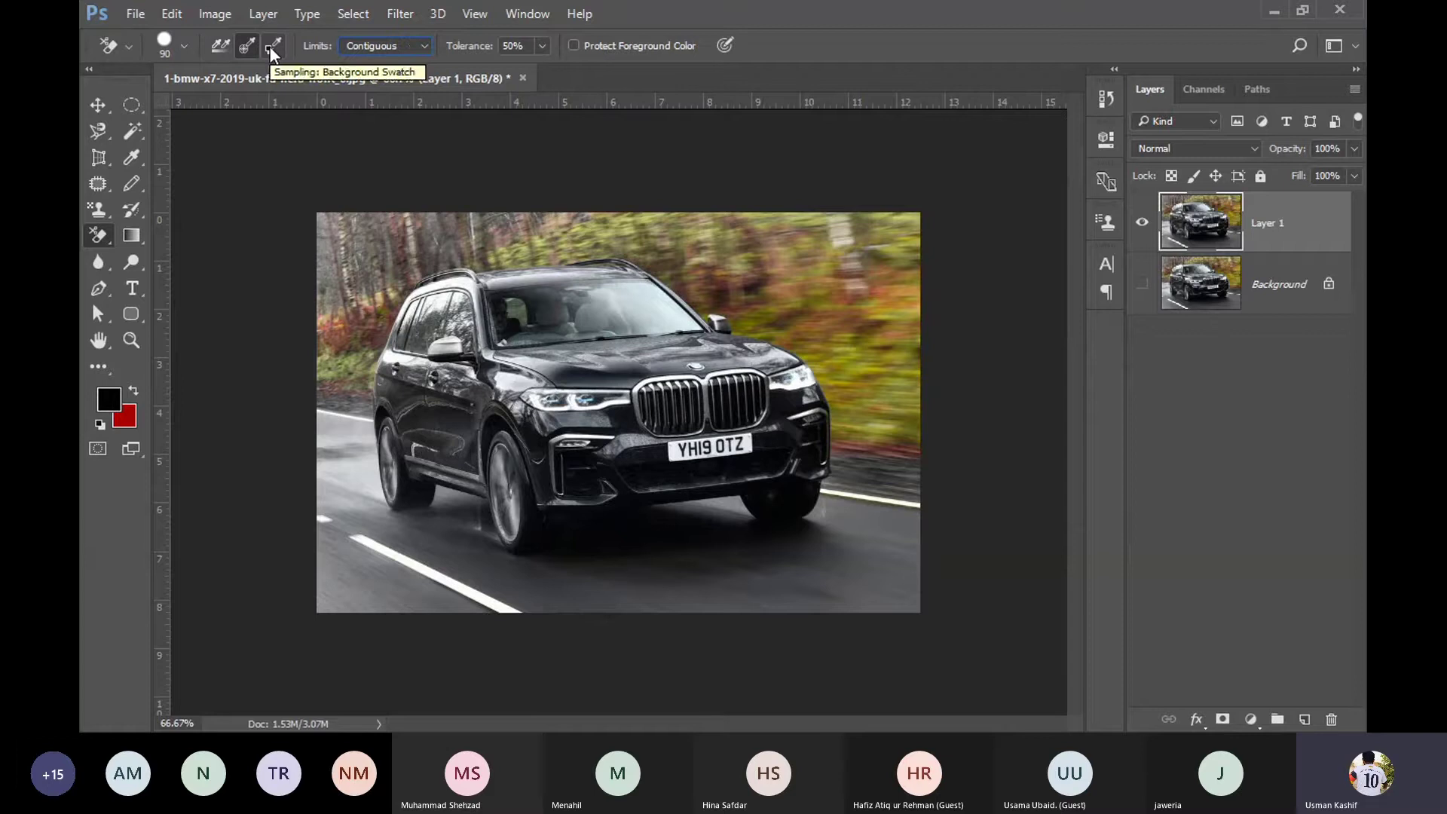
left_click(219, 54)
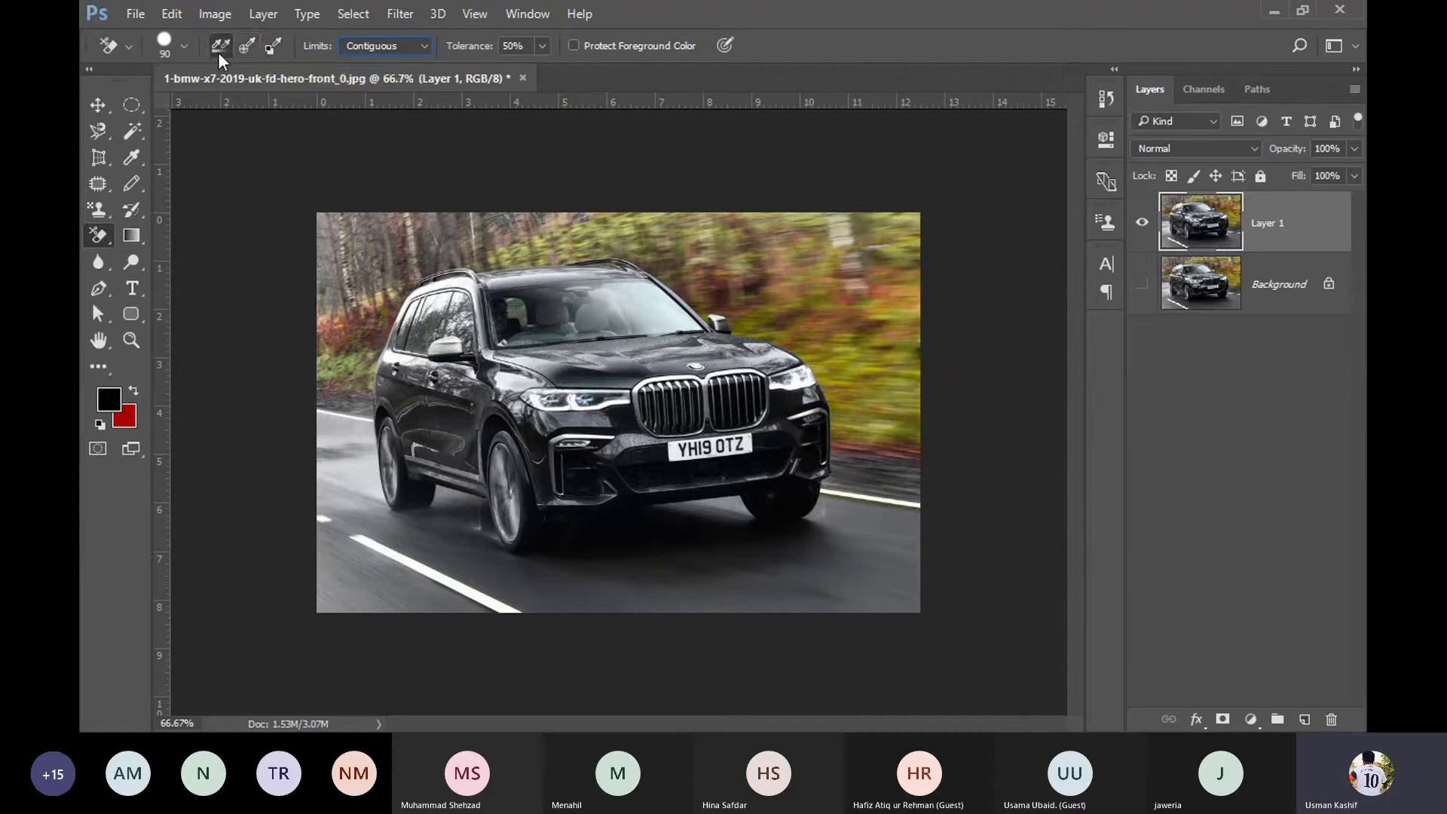
mouse_move(759, 573)
left_mouse_down()
mouse_move(775, 580)
mouse_move(482, 580)
mouse_move(841, 348)
mouse_move(889, 376)
mouse_move(863, 380)
mouse_move(908, 373)
mouse_move(897, 227)
mouse_move(843, 284)
mouse_move(825, 347)
mouse_move(782, 146)
mouse_move(759, 202)
mouse_move(784, 354)
mouse_move(803, 362)
mouse_move(776, 452)
mouse_move(810, 377)
left_mouse_up()
left_click_drag(856, 234, 878, 215)
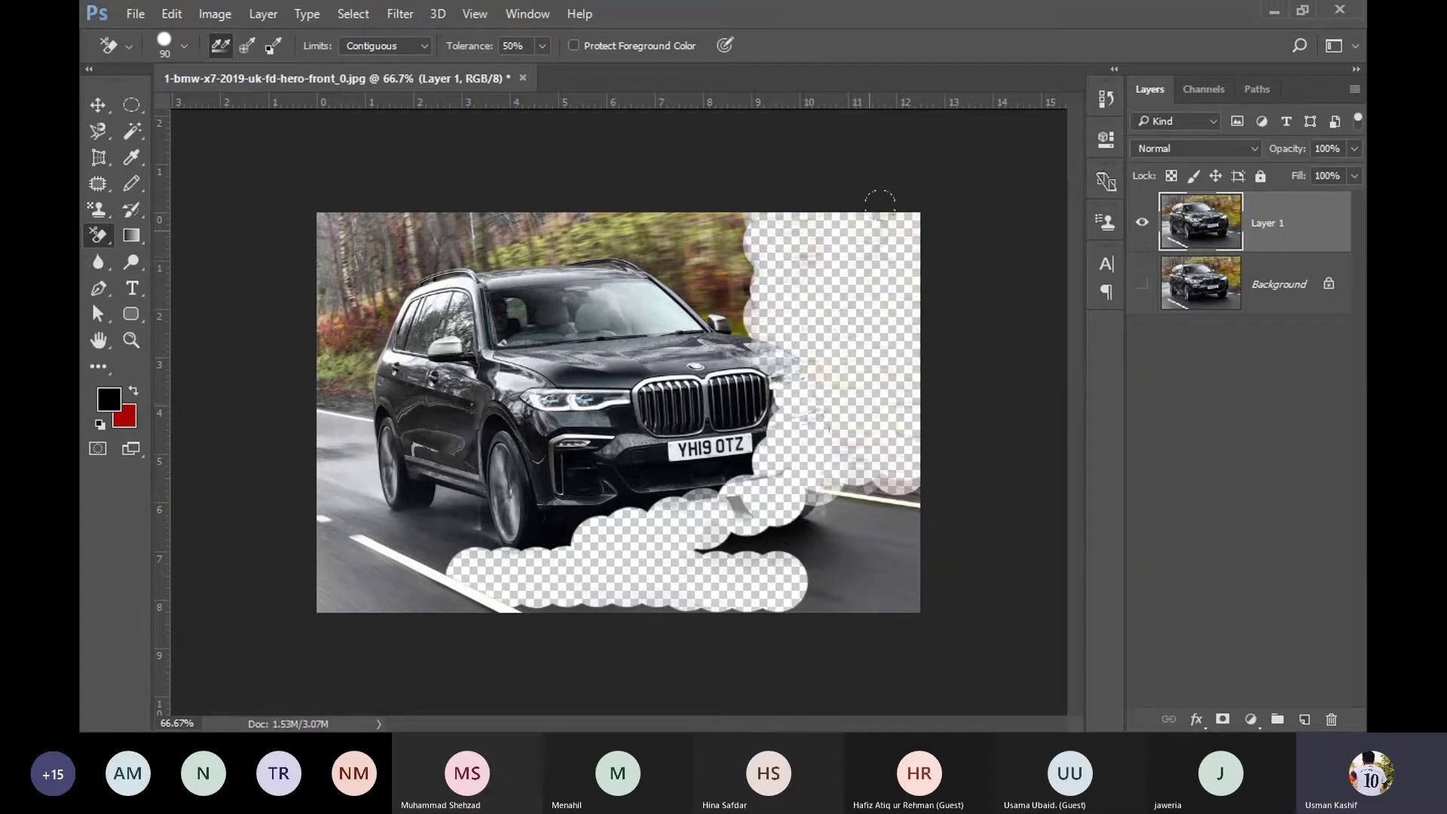
mouse_move(902, 375)
left_mouse_down()
mouse_move(851, 468)
mouse_move(904, 512)
mouse_move(678, 474)
mouse_move(941, 535)
mouse_move(784, 539)
mouse_move(656, 475)
mouse_move(769, 483)
mouse_move(719, 546)
mouse_move(828, 520)
mouse_move(673, 531)
left_mouse_up()
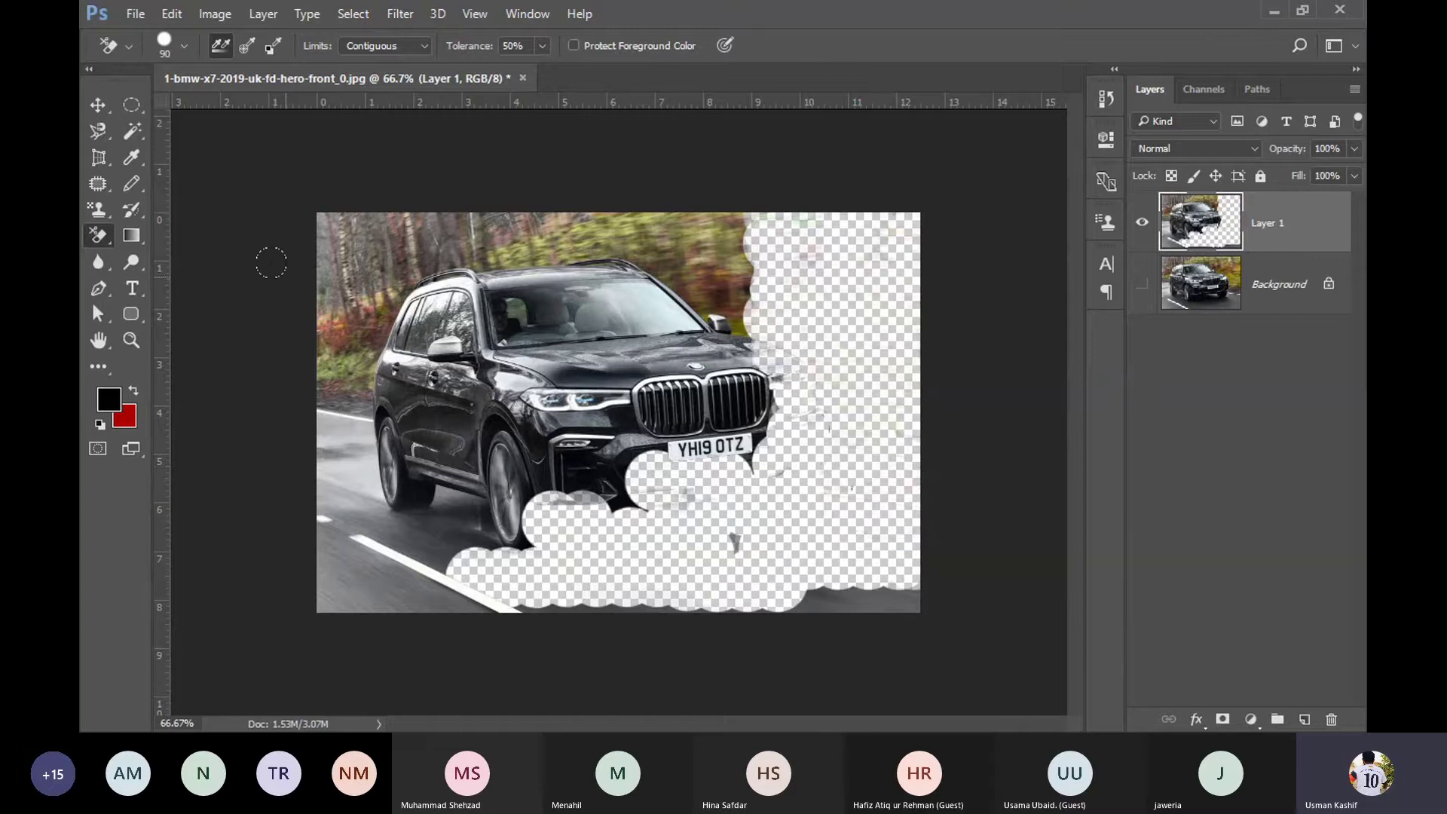
key("ctrl+alt+z")
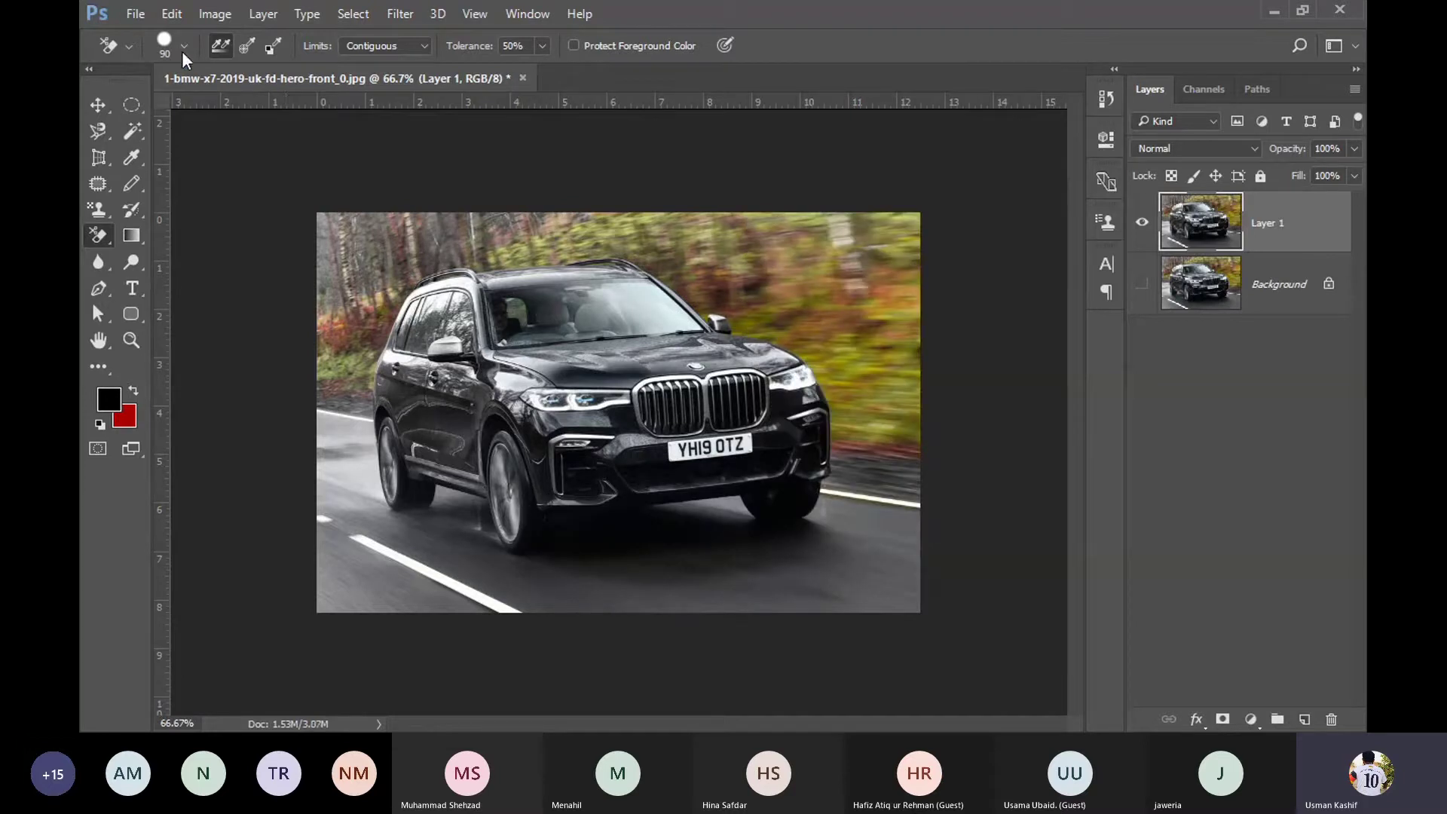
Step: Switch sampling to Once, sweep the Background Eraser across the photo, then undo
left_click(246, 44)
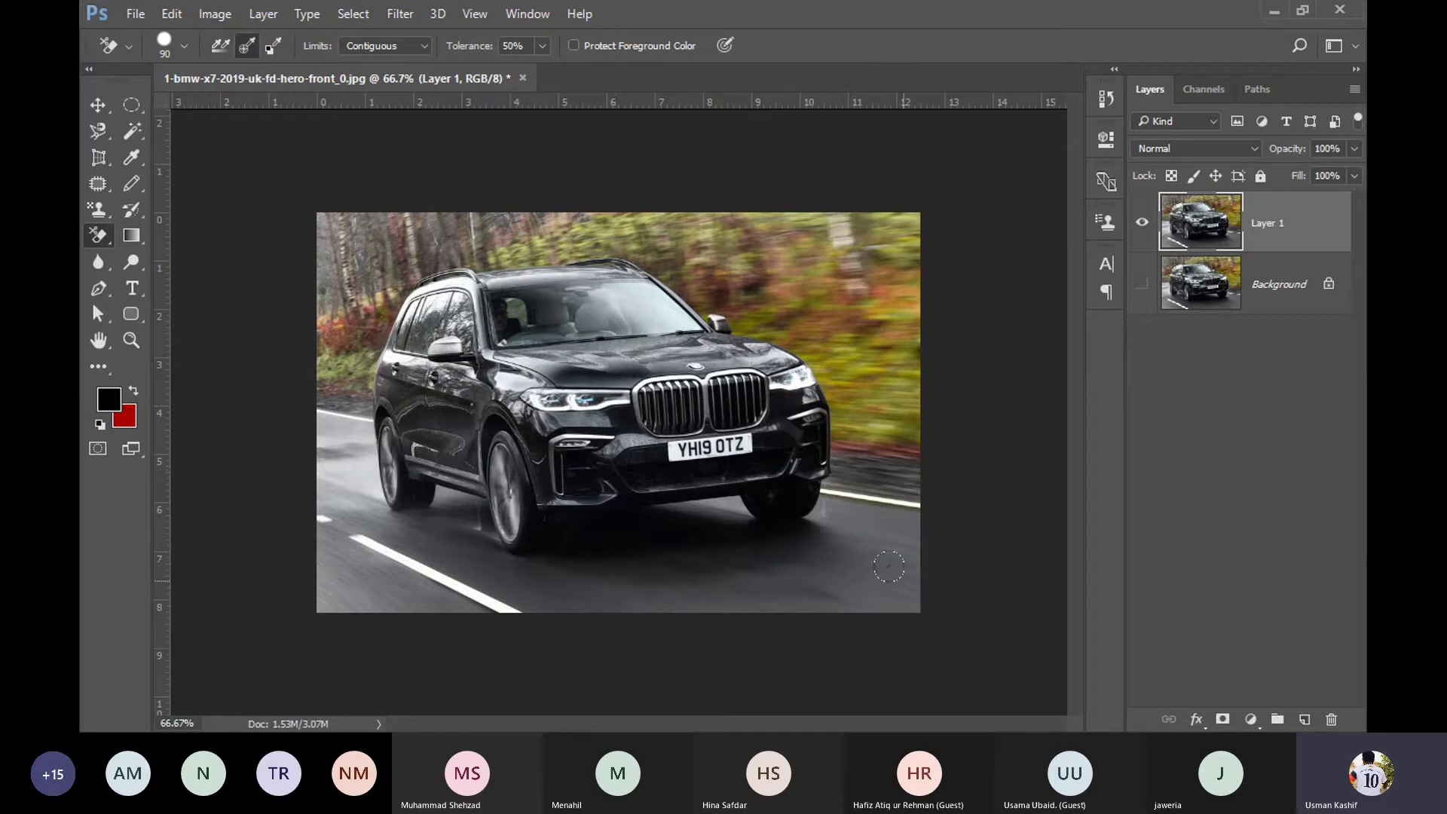
mouse_move(889, 565)
left_mouse_down()
mouse_move(897, 582)
mouse_move(854, 529)
mouse_move(603, 356)
mouse_move(331, 317)
mouse_move(184, 174)
left_mouse_up()
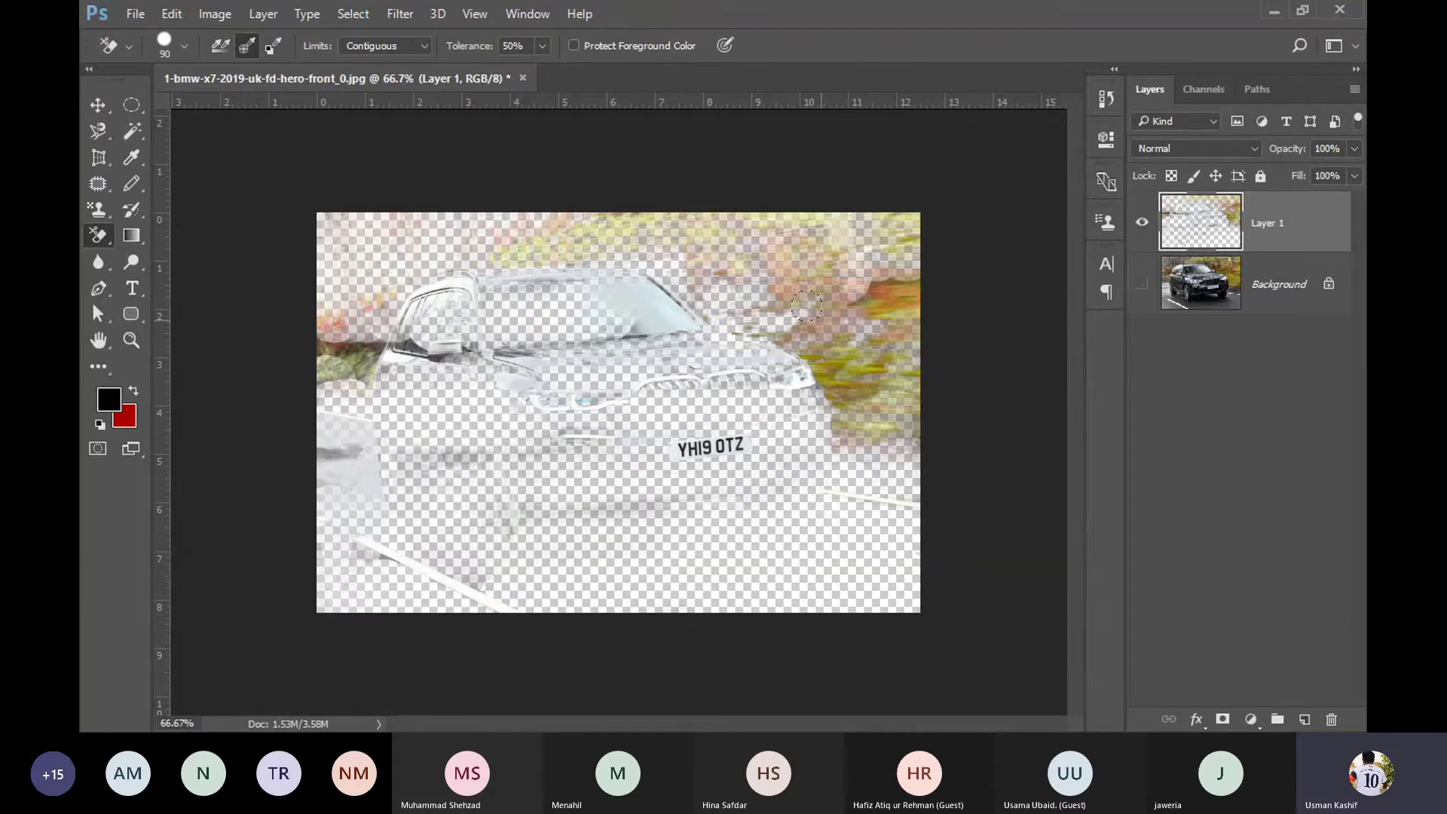
key("ctrl+z")
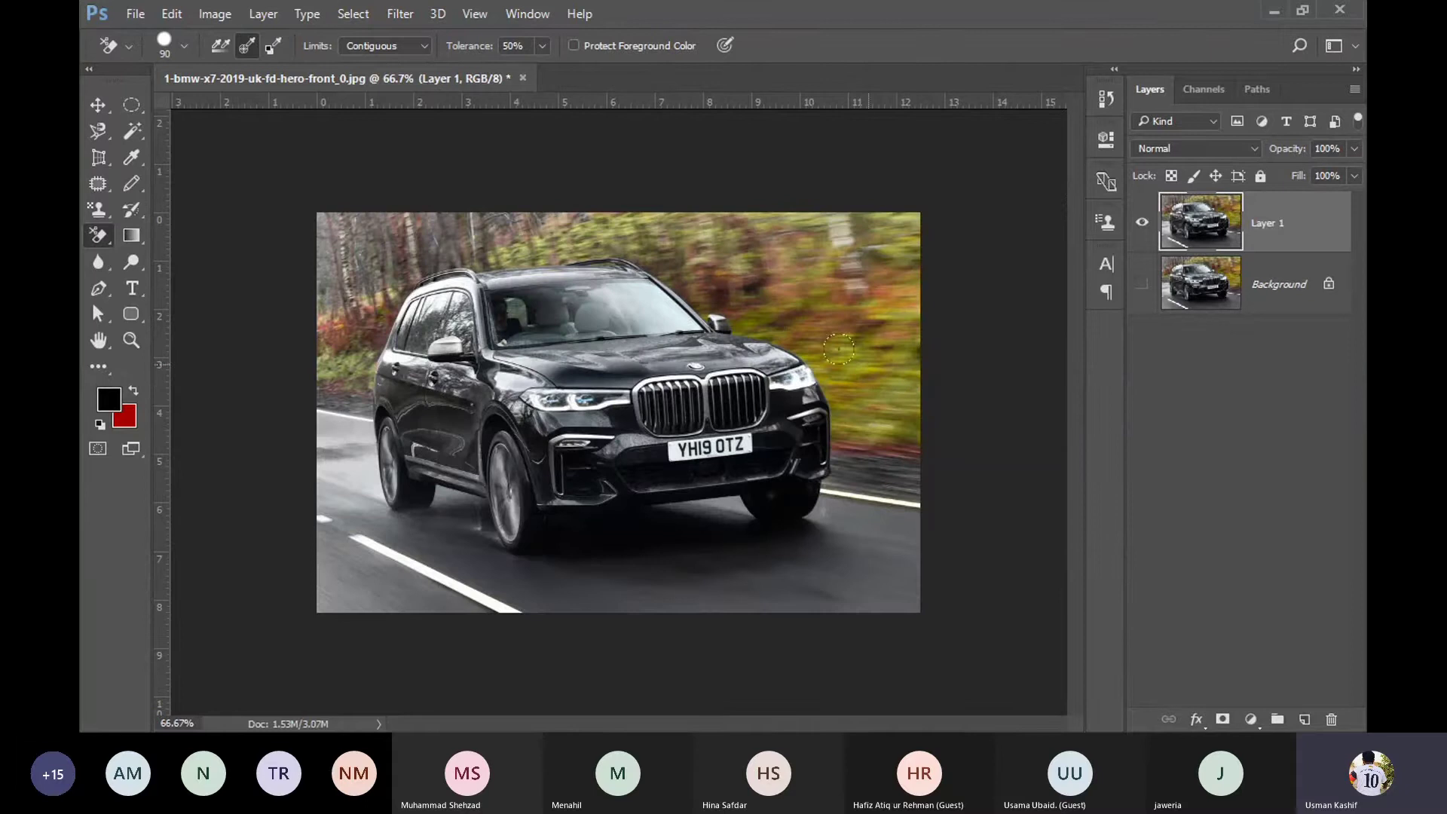
Step: Sample the background swatch, swap colours with X, and erase road, tree and car-body patches
left_click(274, 48)
key("x")
mouse_move(893, 557)
left_mouse_down()
mouse_move(555, 595)
mouse_move(484, 549)
left_mouse_up()
key("x")
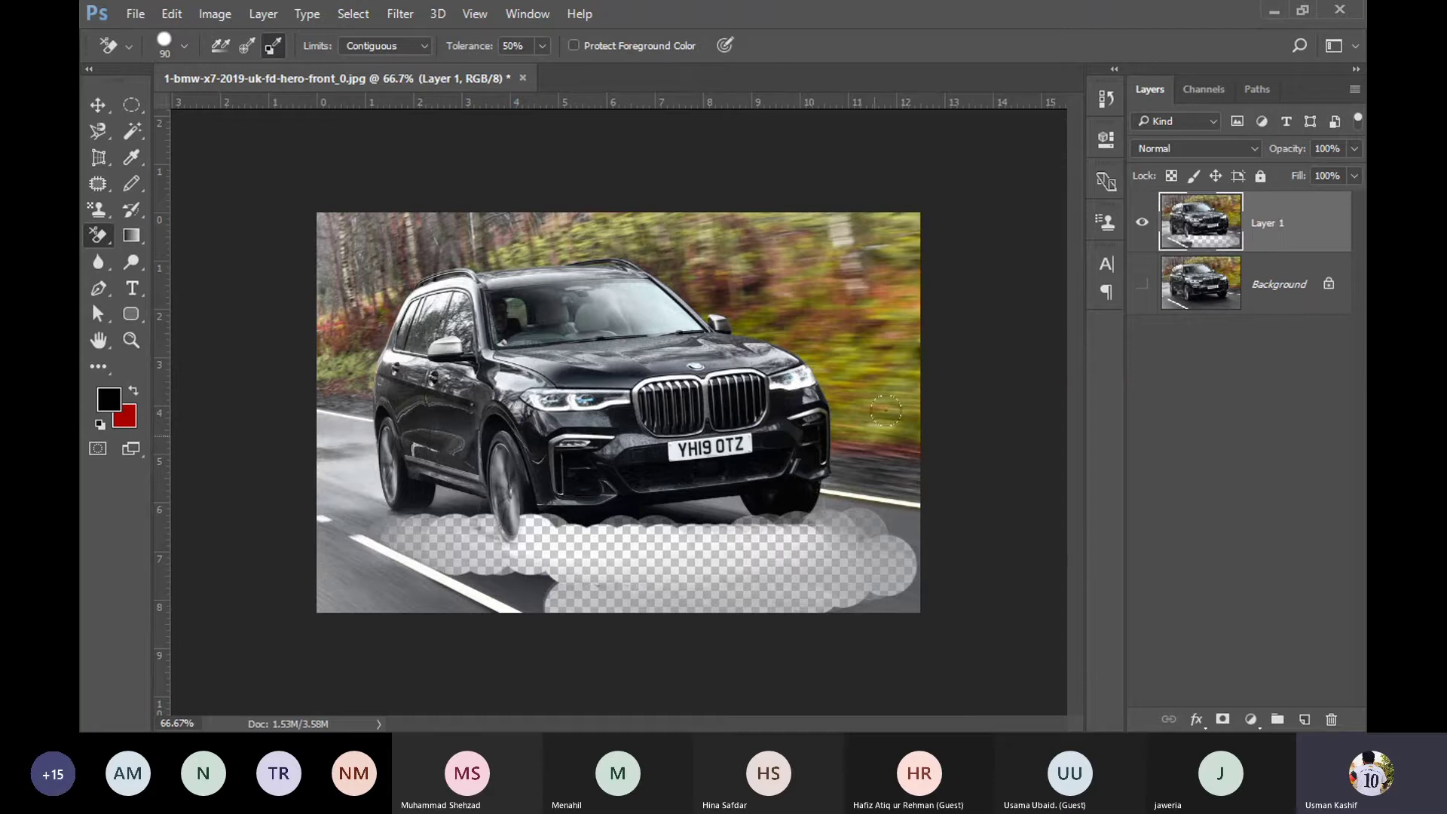
key("x")
left_click(369, 291)
mouse_move(200, 376)
left_mouse_down()
mouse_move(407, 354)
mouse_move(527, 453)
mouse_move(242, 465)
mouse_move(293, 352)
left_mouse_up()
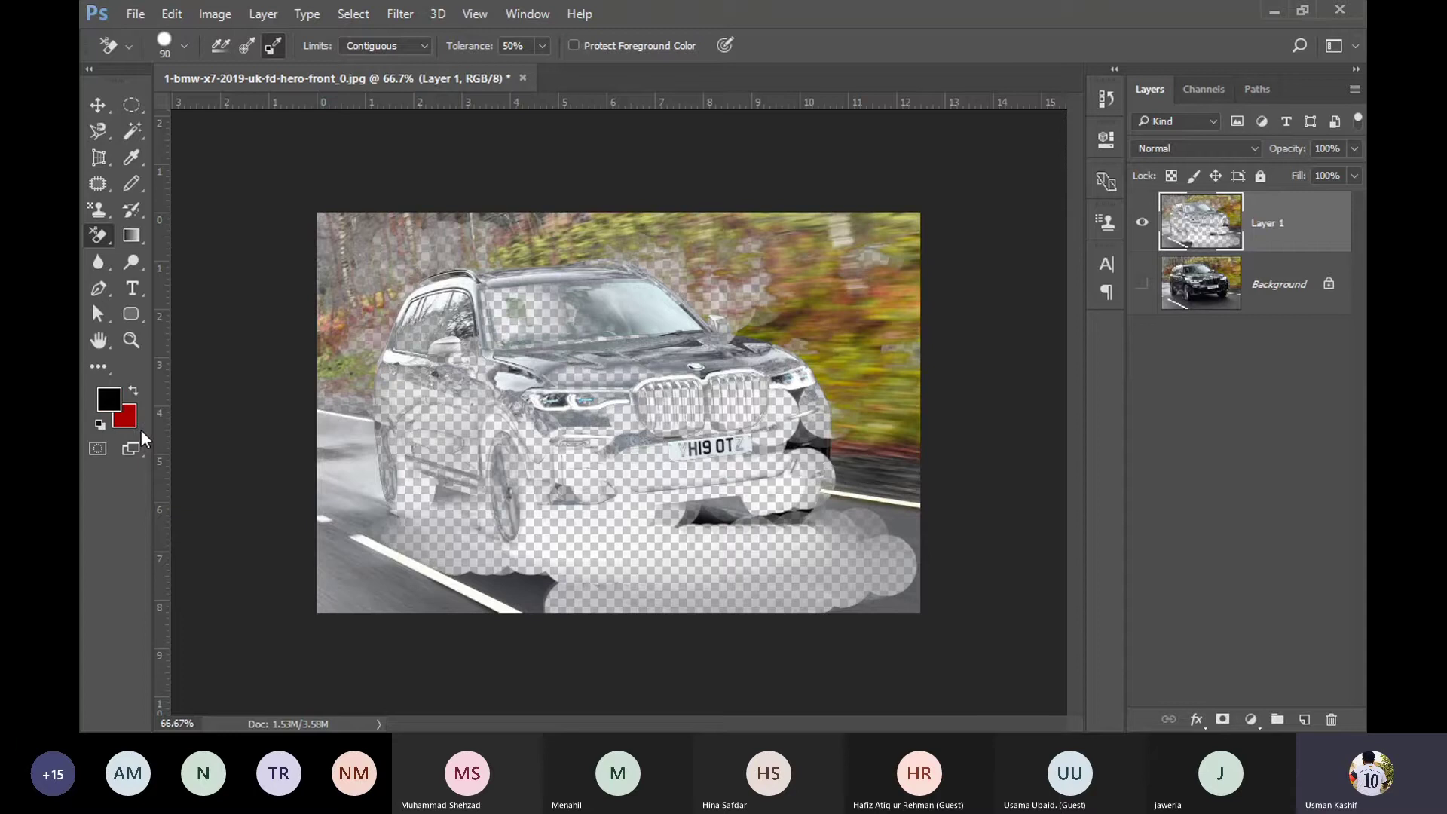
Step: Close the edited car photo without saving its changes
left_click(521, 78)
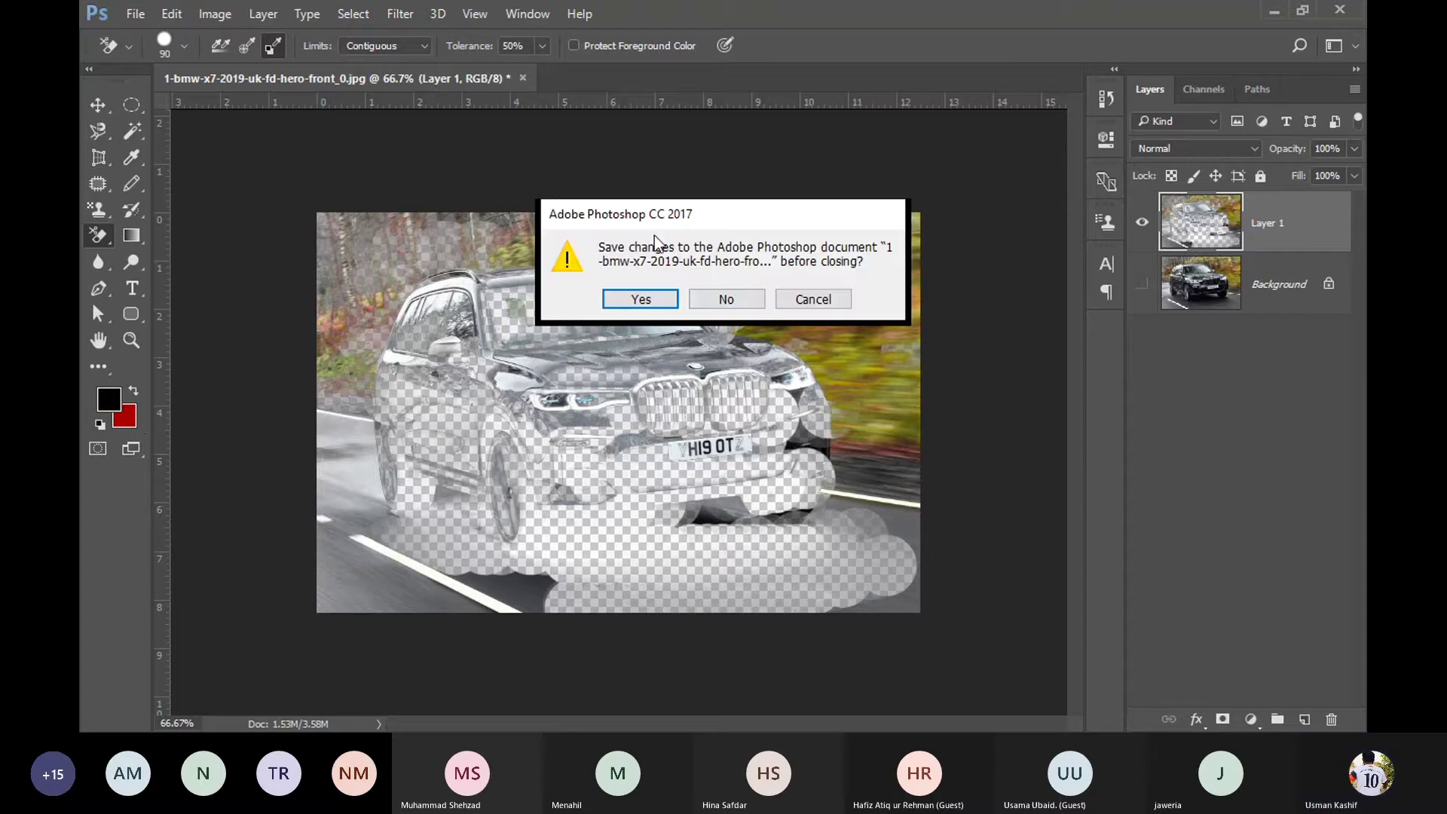
left_click(757, 300)
double_click(758, 297)
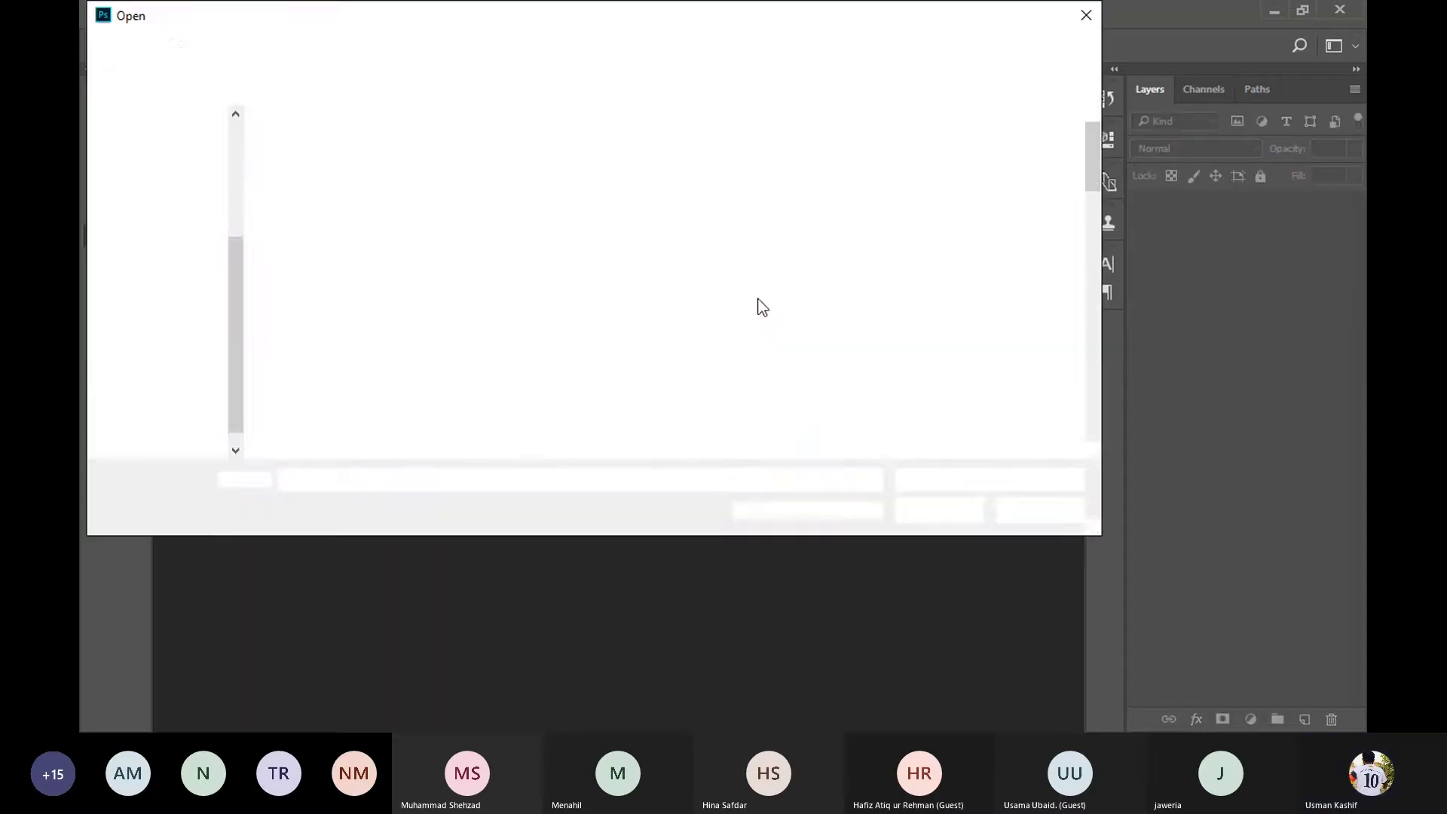
double_click(757, 297)
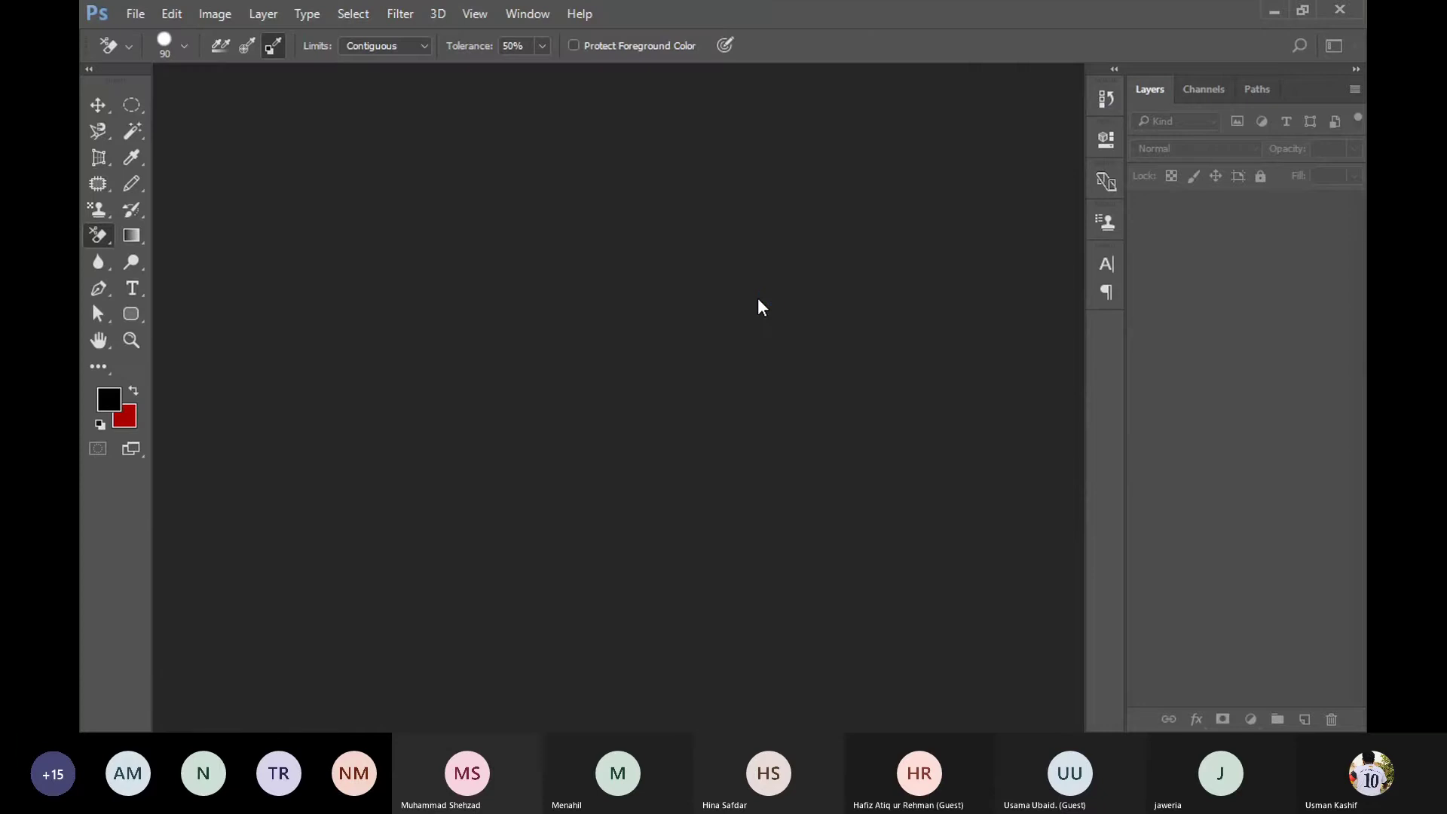
Step: Create a 100×100 px blank document and a blank white A4 document
key("ctrl+n")
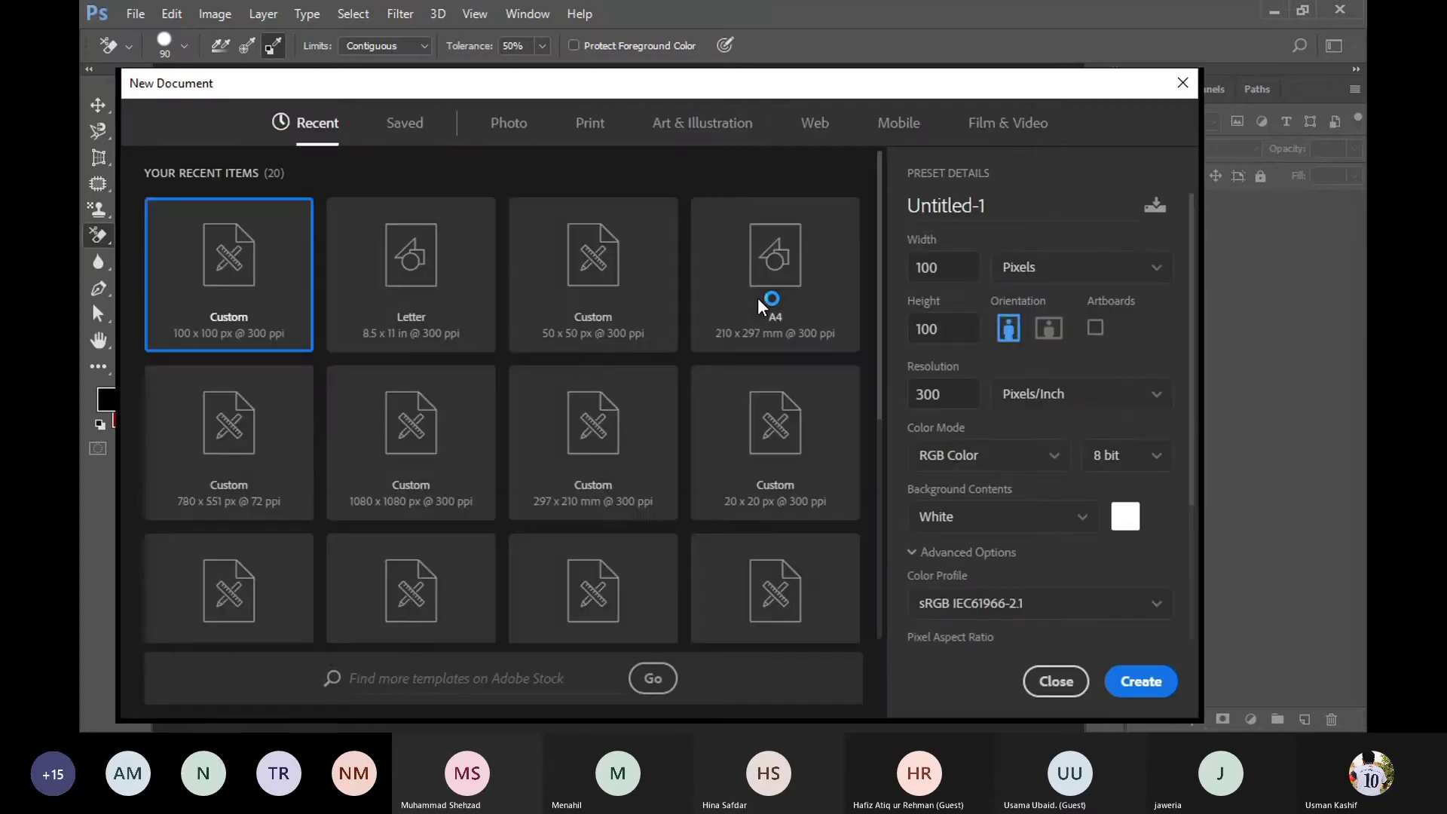
key("Return")
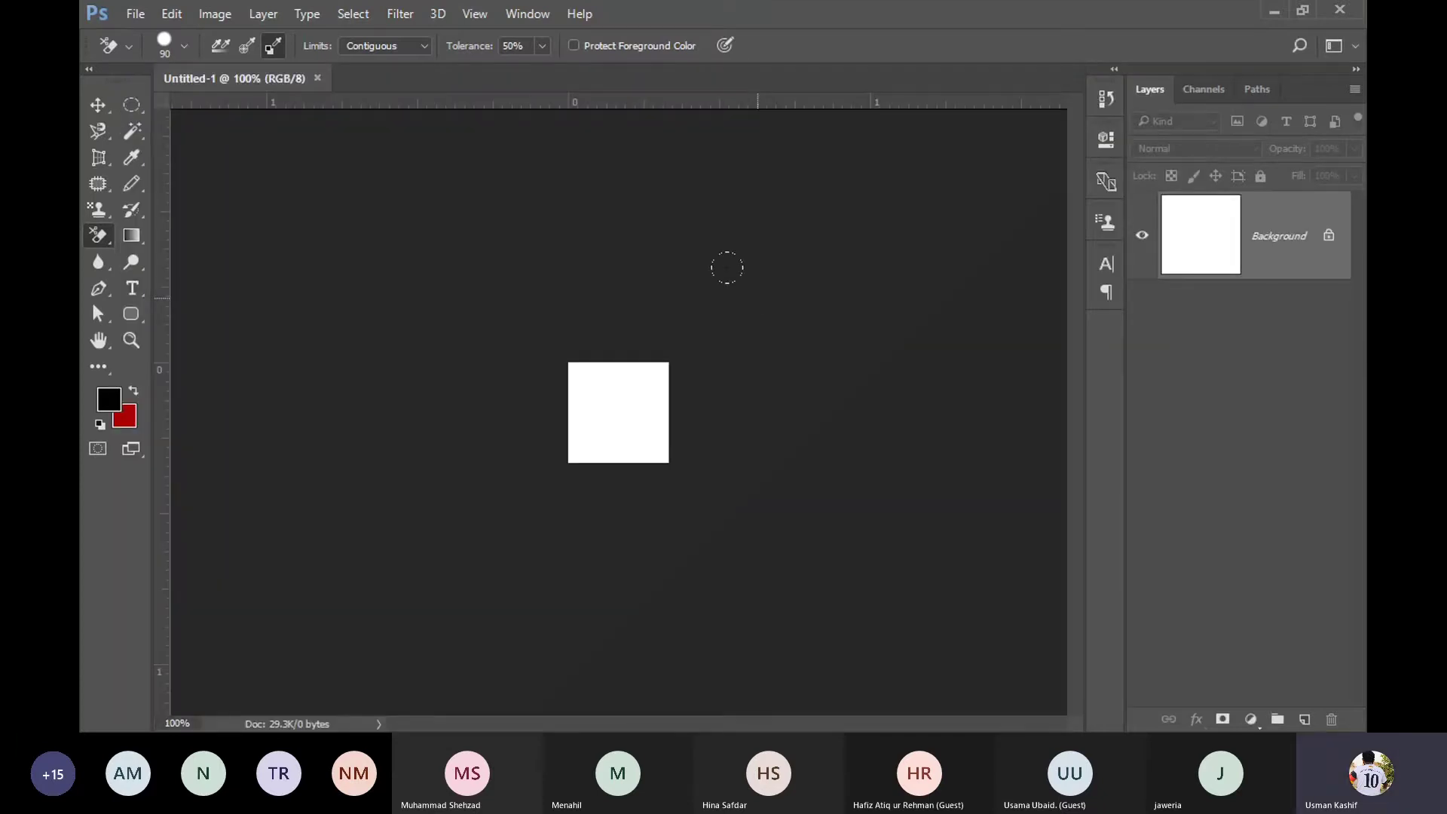
key("ctrl+n")
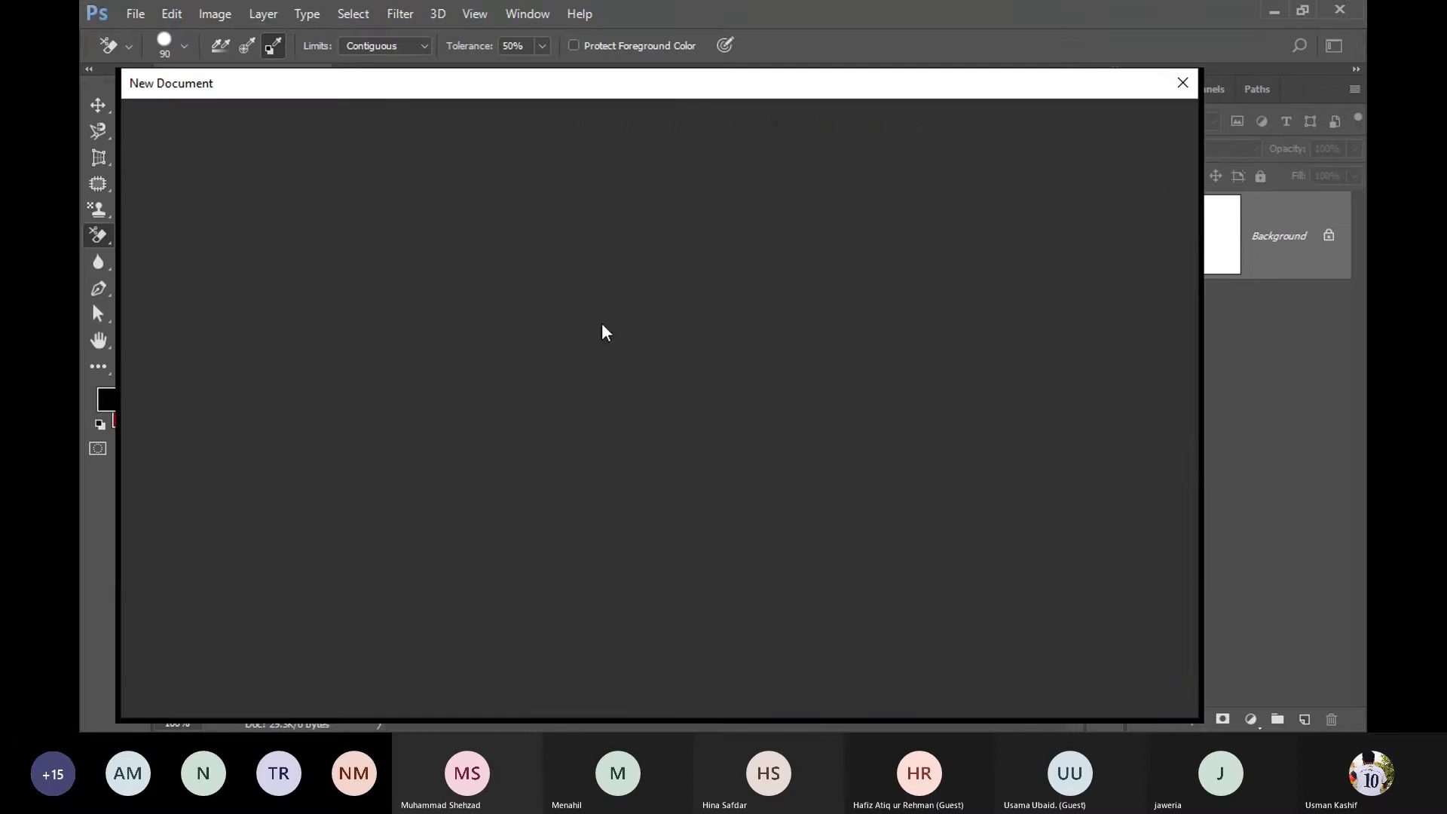
left_click(776, 305)
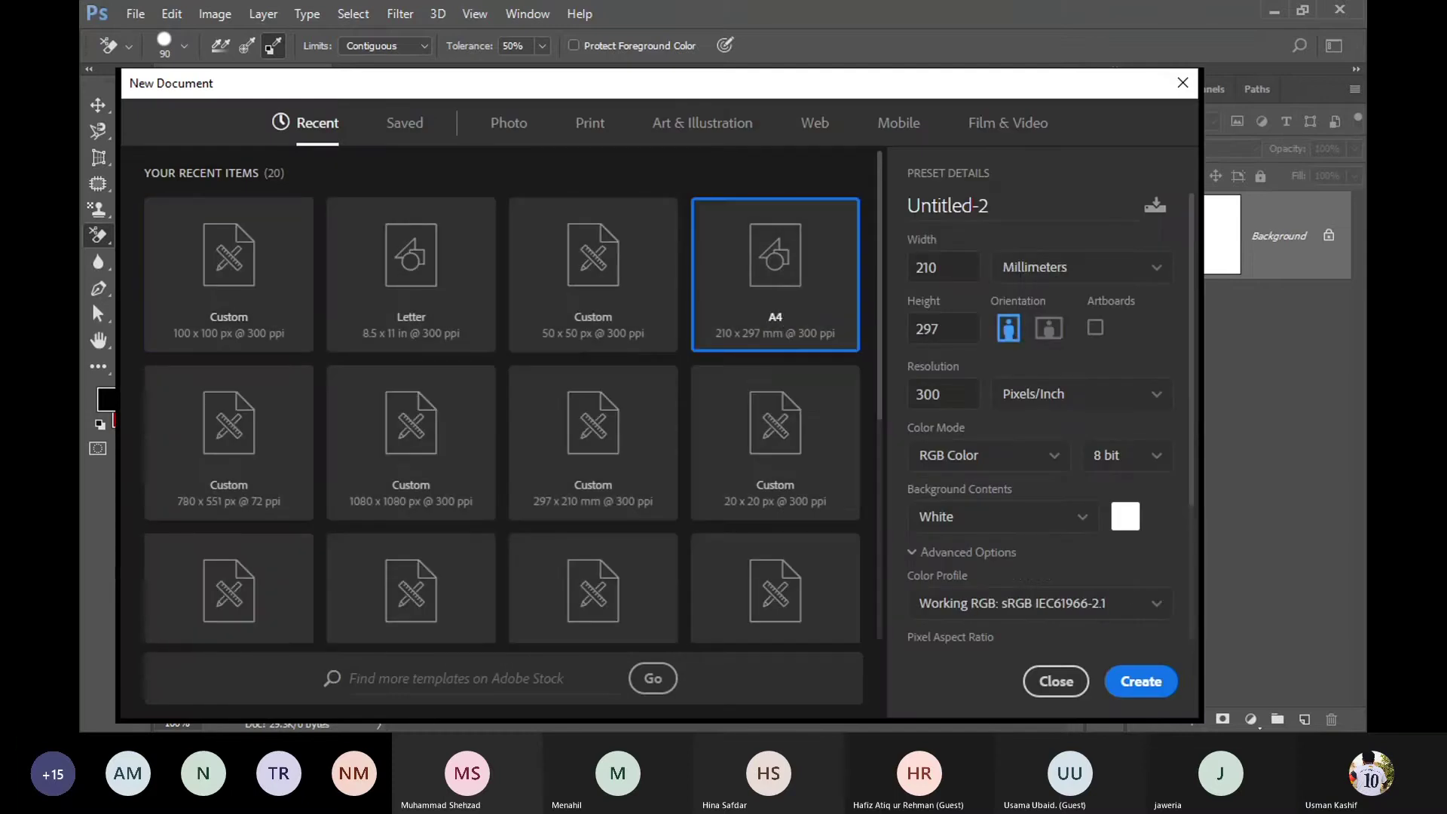
left_click(1140, 681)
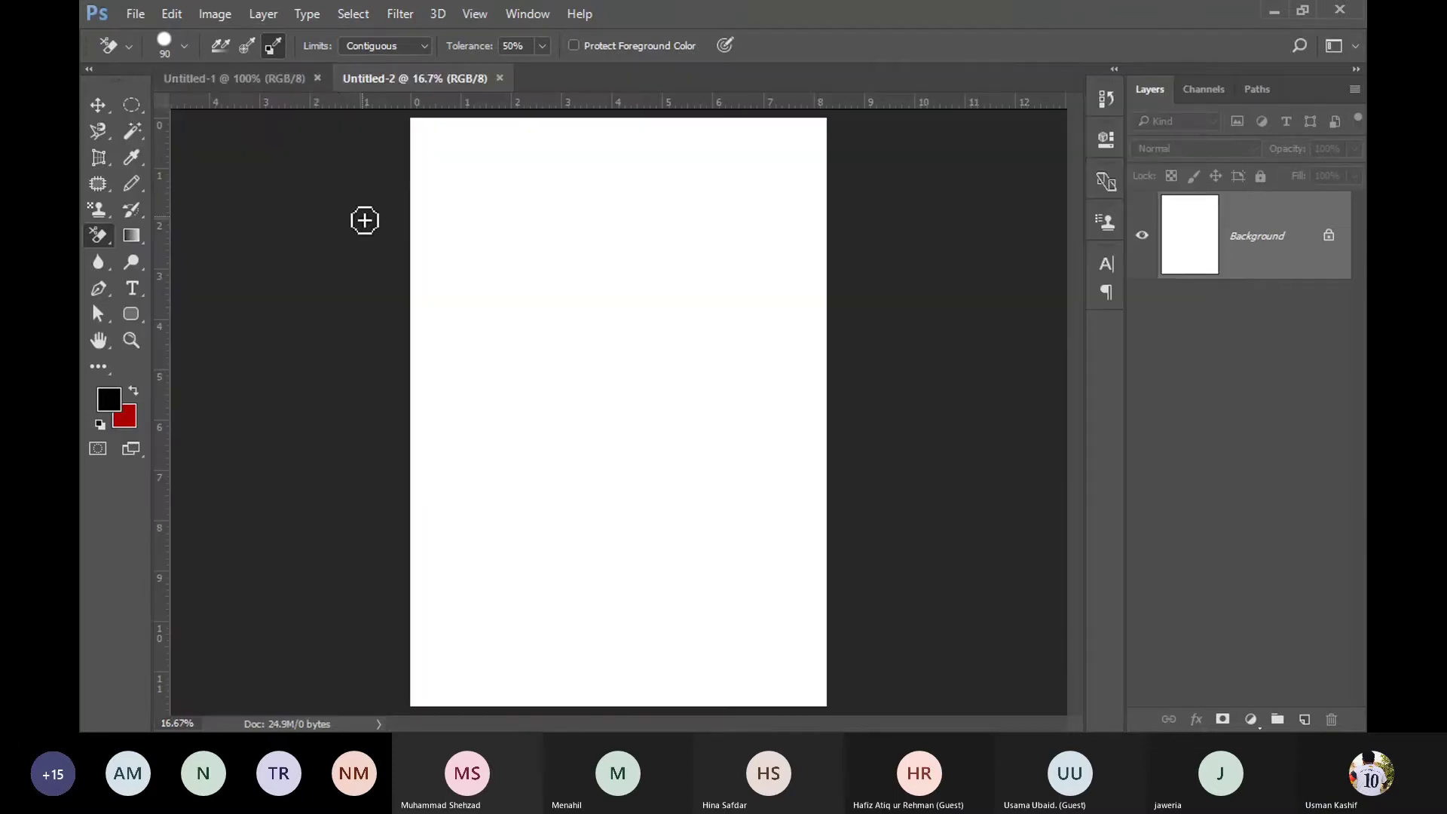
Step: Close Untitled-1, then test black and pattern Paint Bucket fills on the A4 page, undoing both
left_click(317, 77)
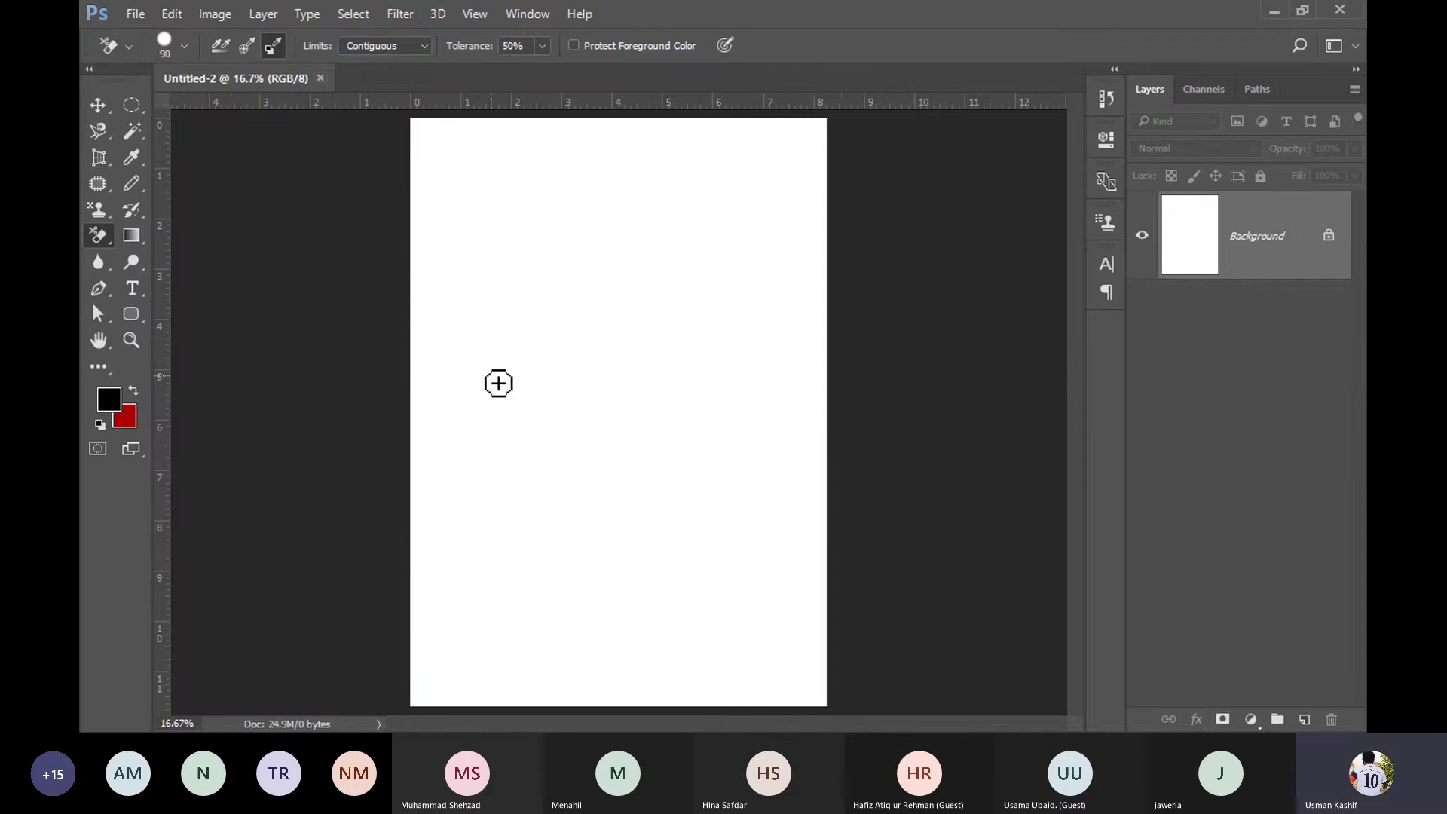
scroll(498, 381, "down", 1)
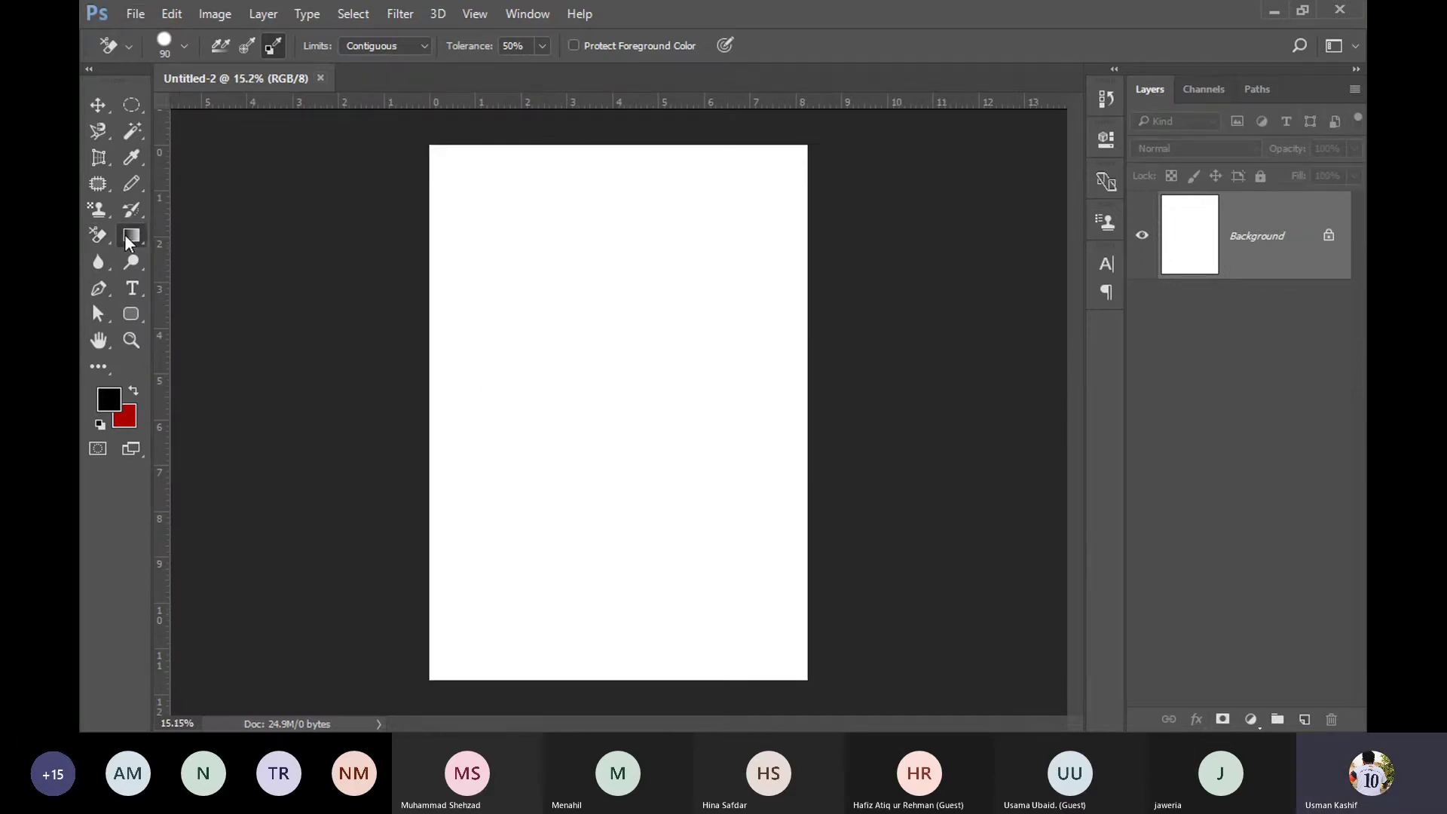
left_click(126, 235)
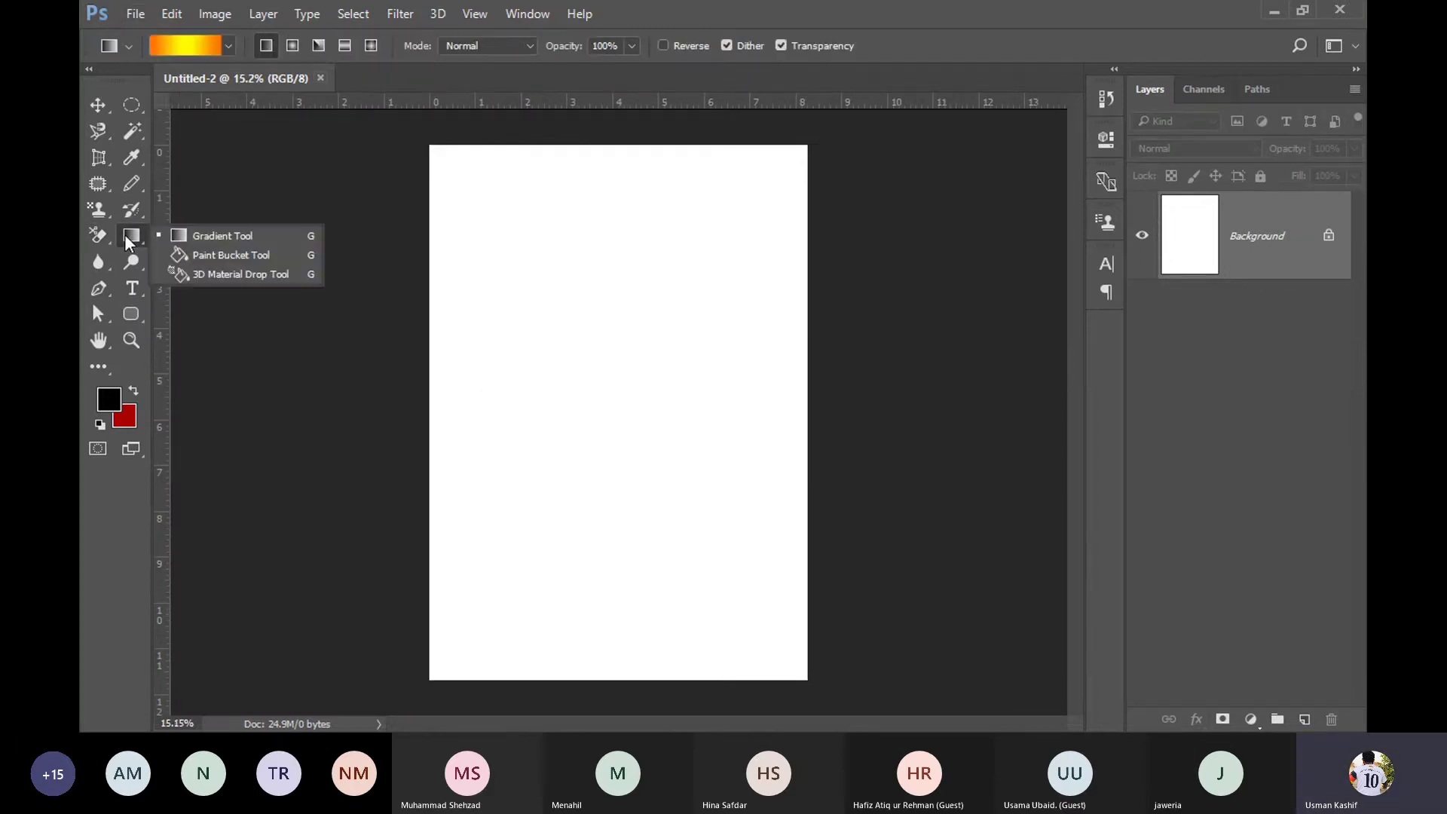
left_click(244, 255)
left_click(548, 374)
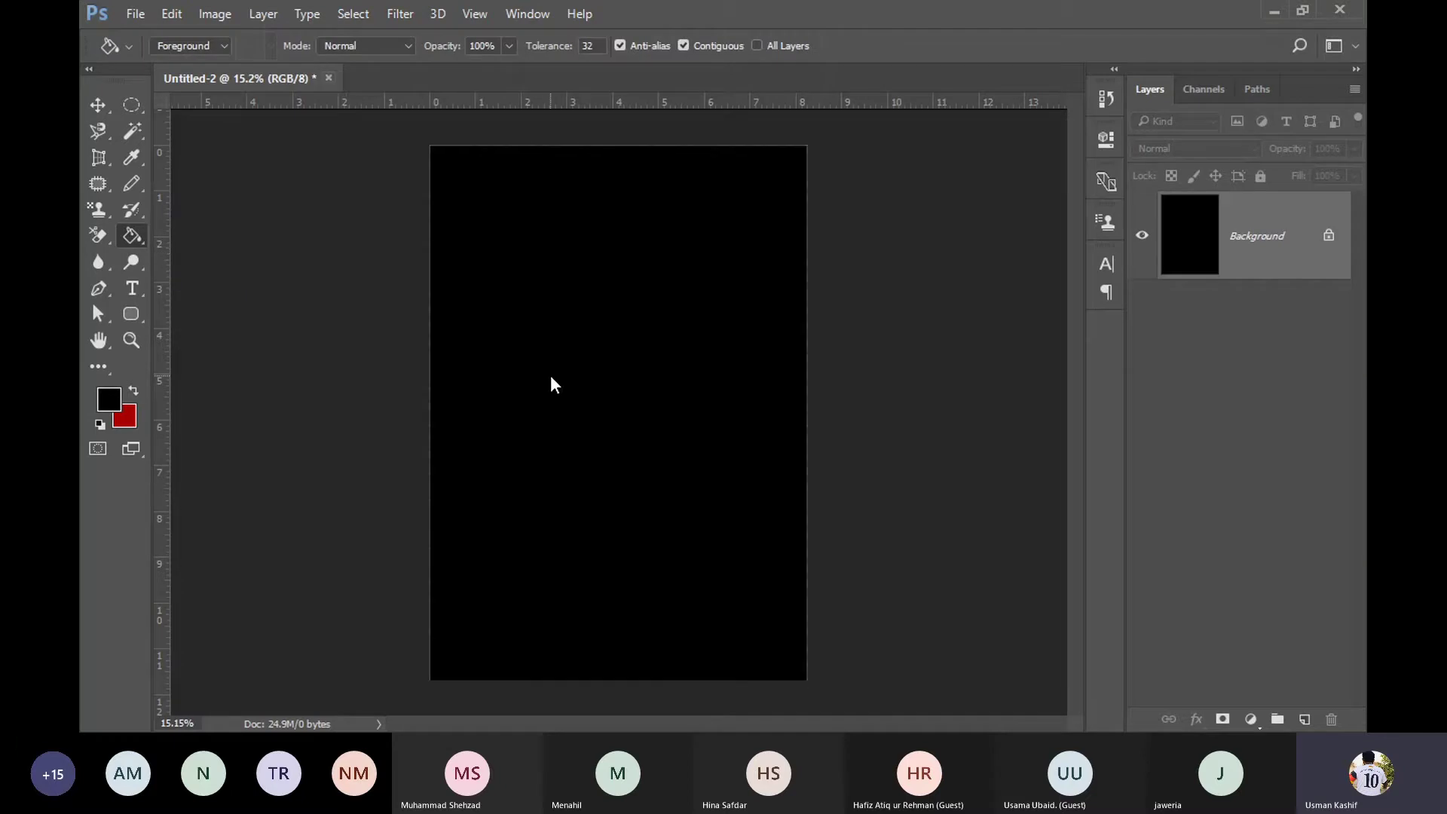
key("ctrl+z")
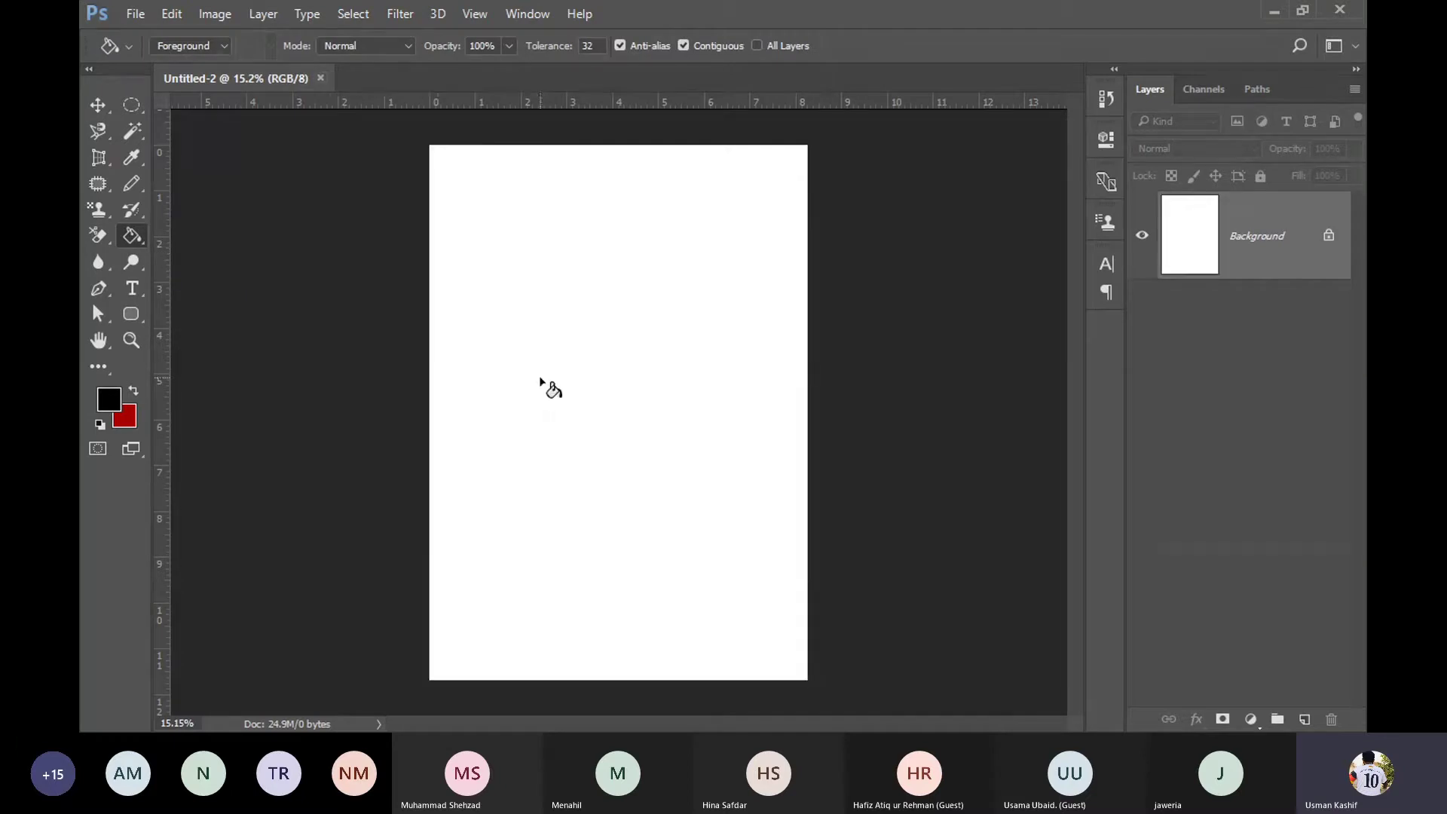
left_click(206, 41)
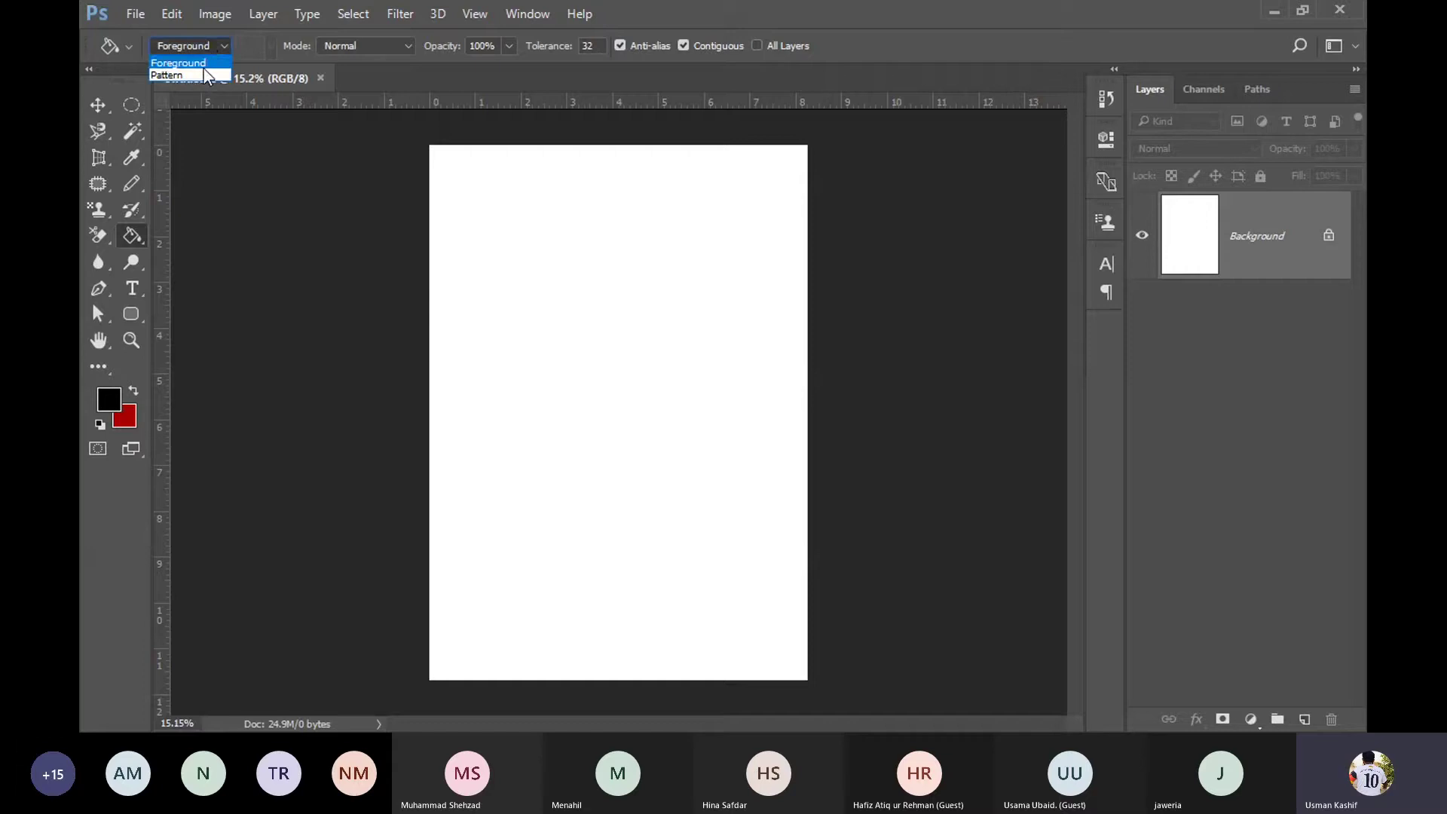
left_click(203, 69)
left_click(537, 248)
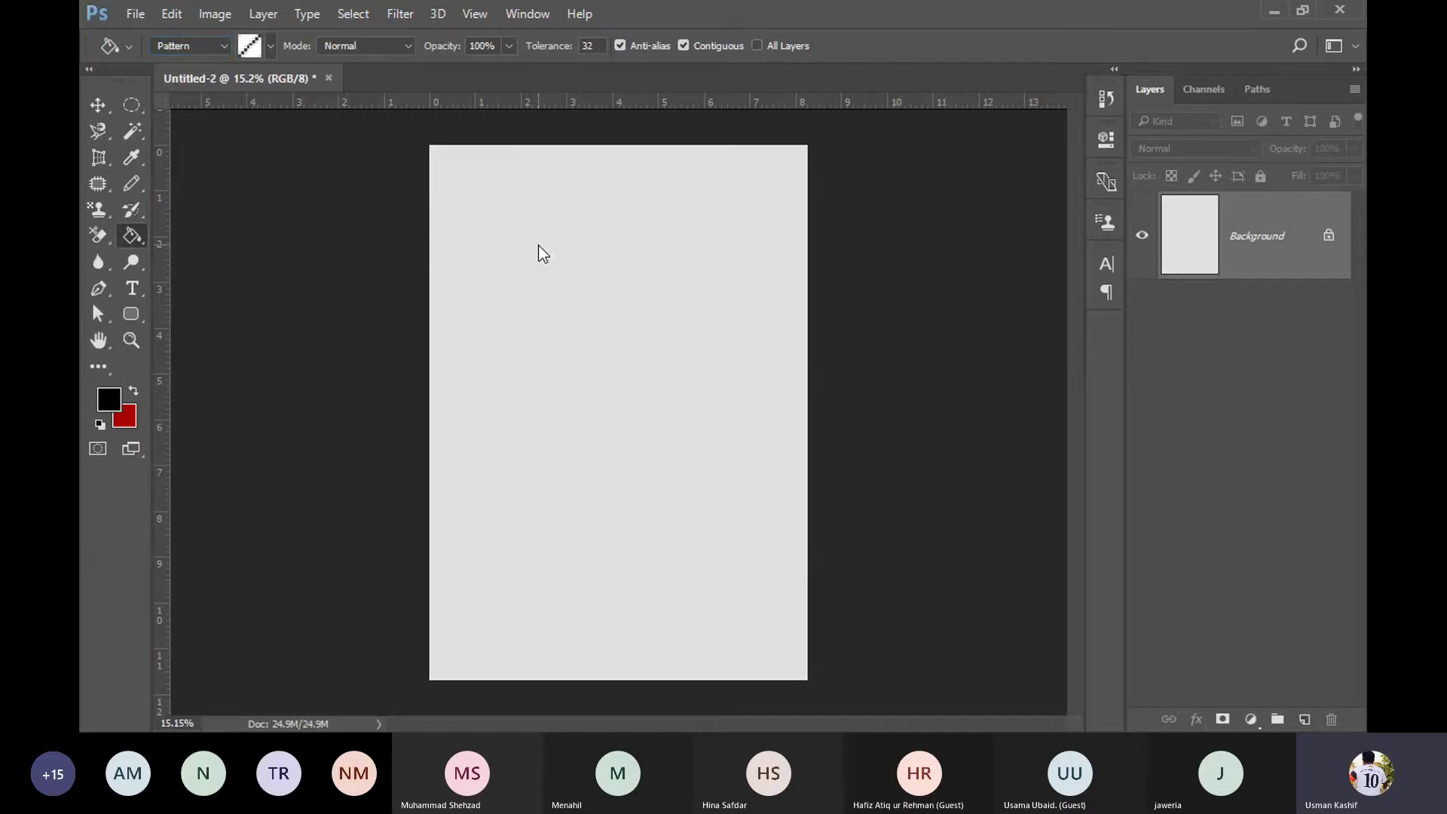
key("ctrl+z")
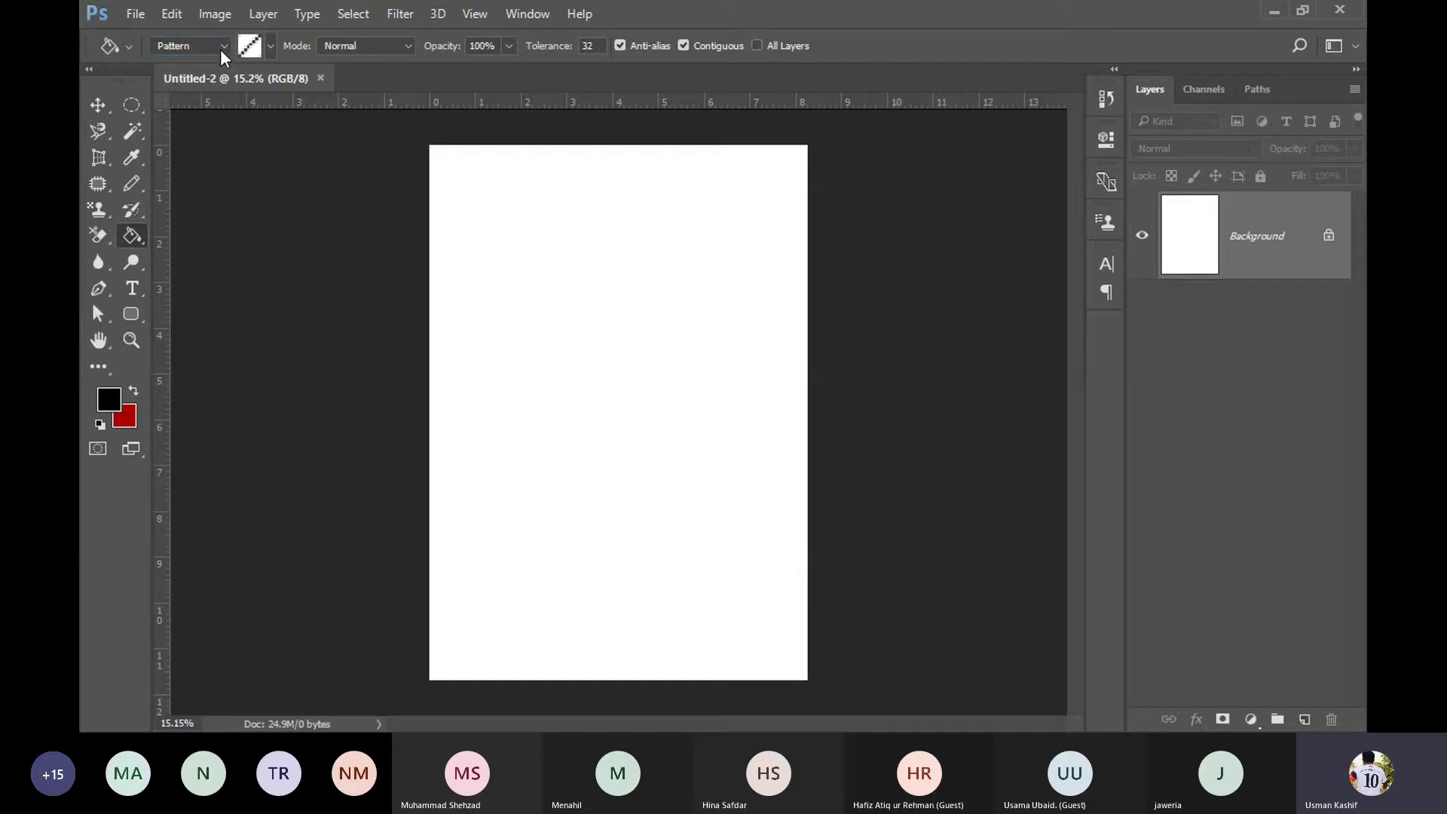
Step: Set the foreground colour to red ff0000 and fill the A4 page solid red
left_click(188, 46)
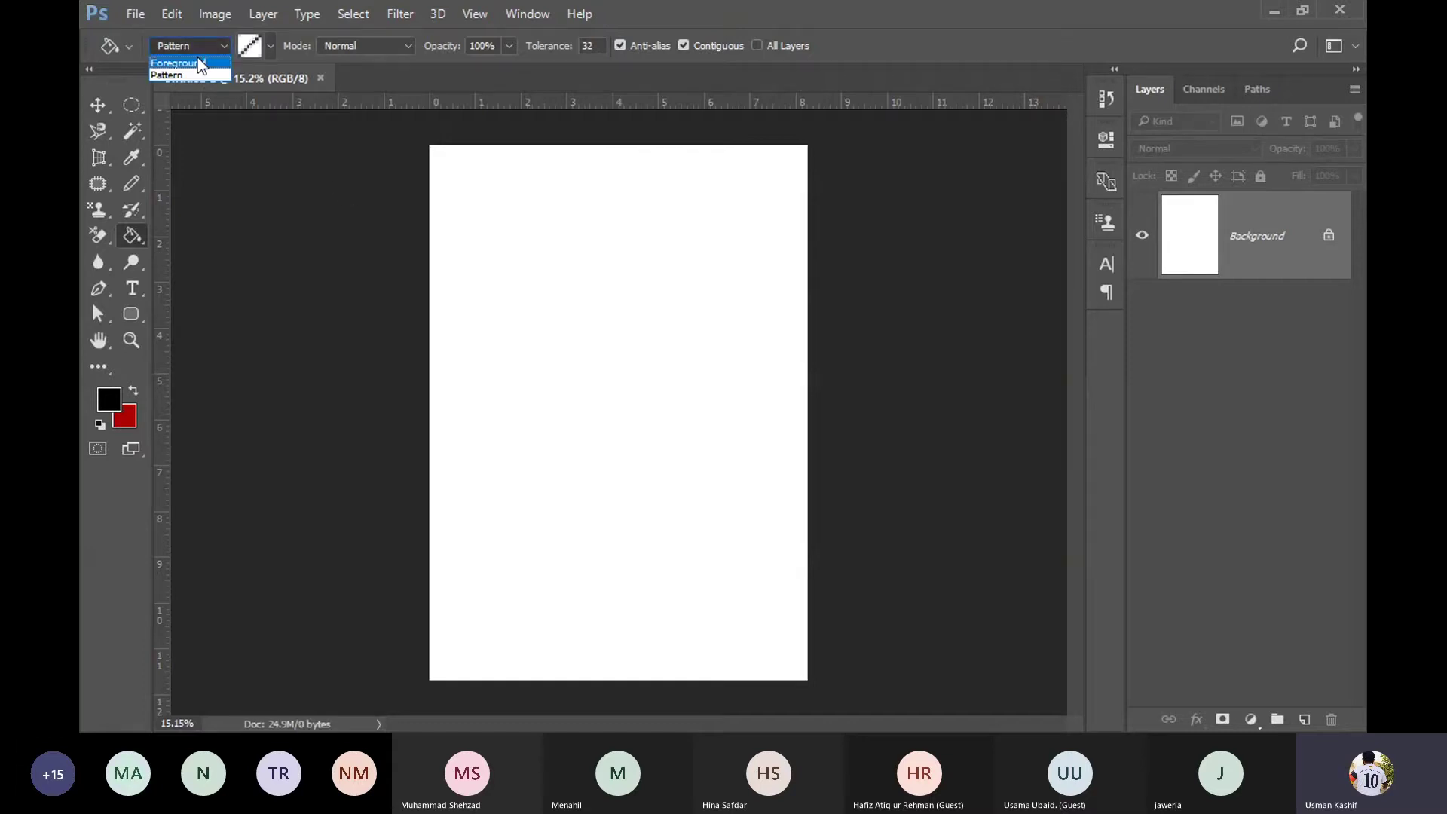
left_click(109, 398)
left_click_drag(330, 281, 482, 140)
left_click(606, 159)
left_click(548, 296)
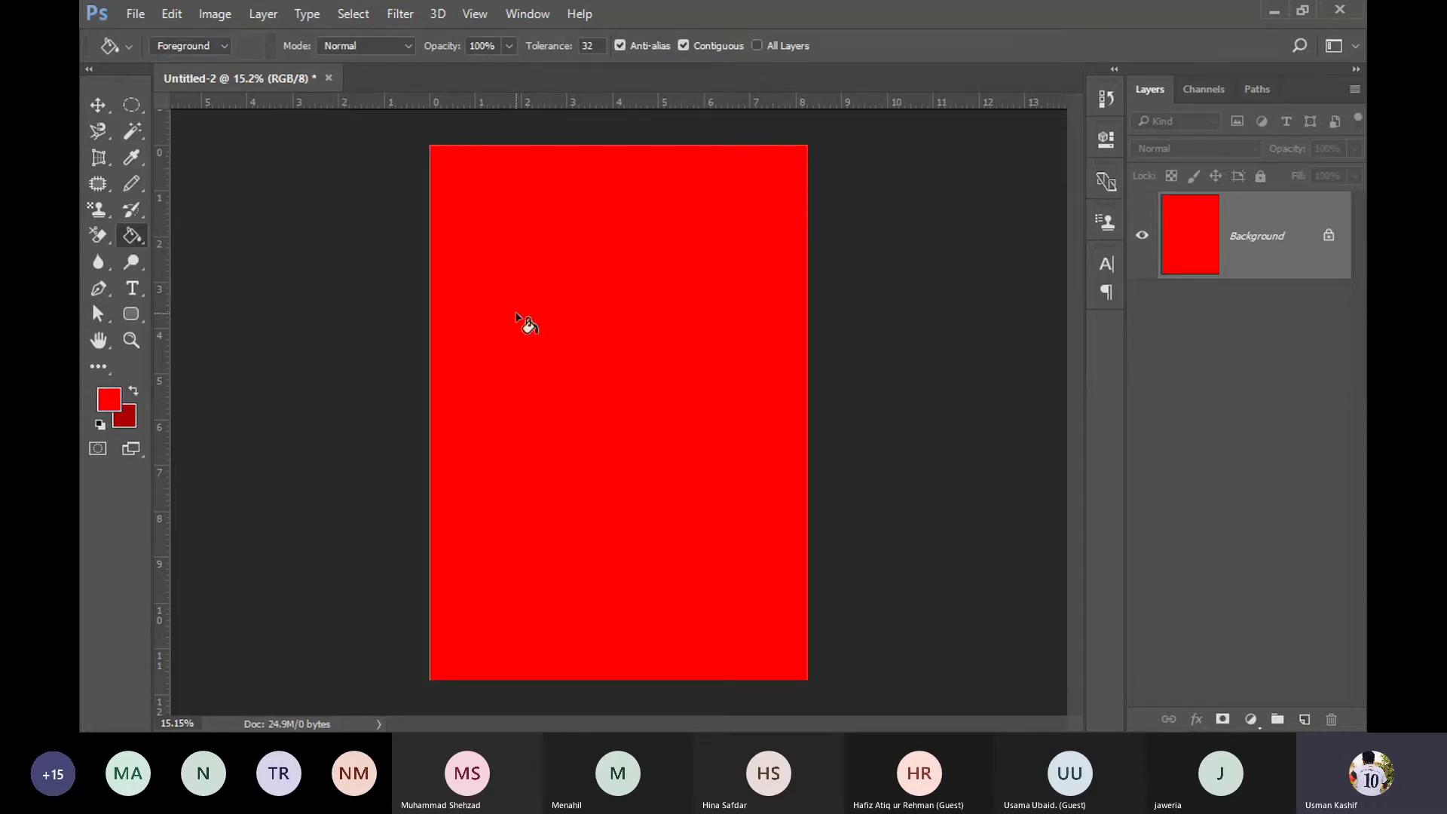
Step: Reset colours to black and white, make white the foreground, and fill the red page white
right_click(132, 235)
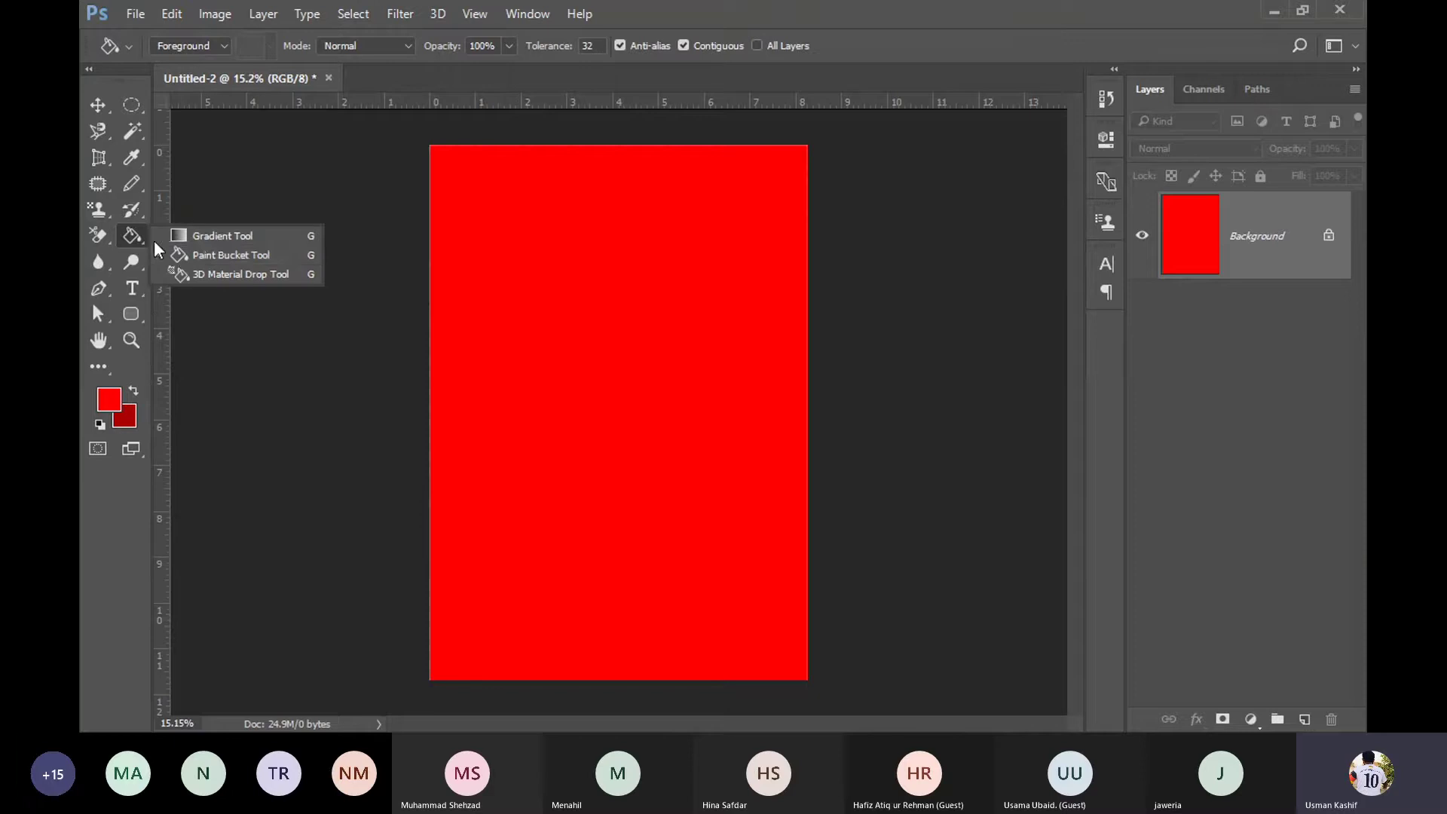
left_click(199, 254)
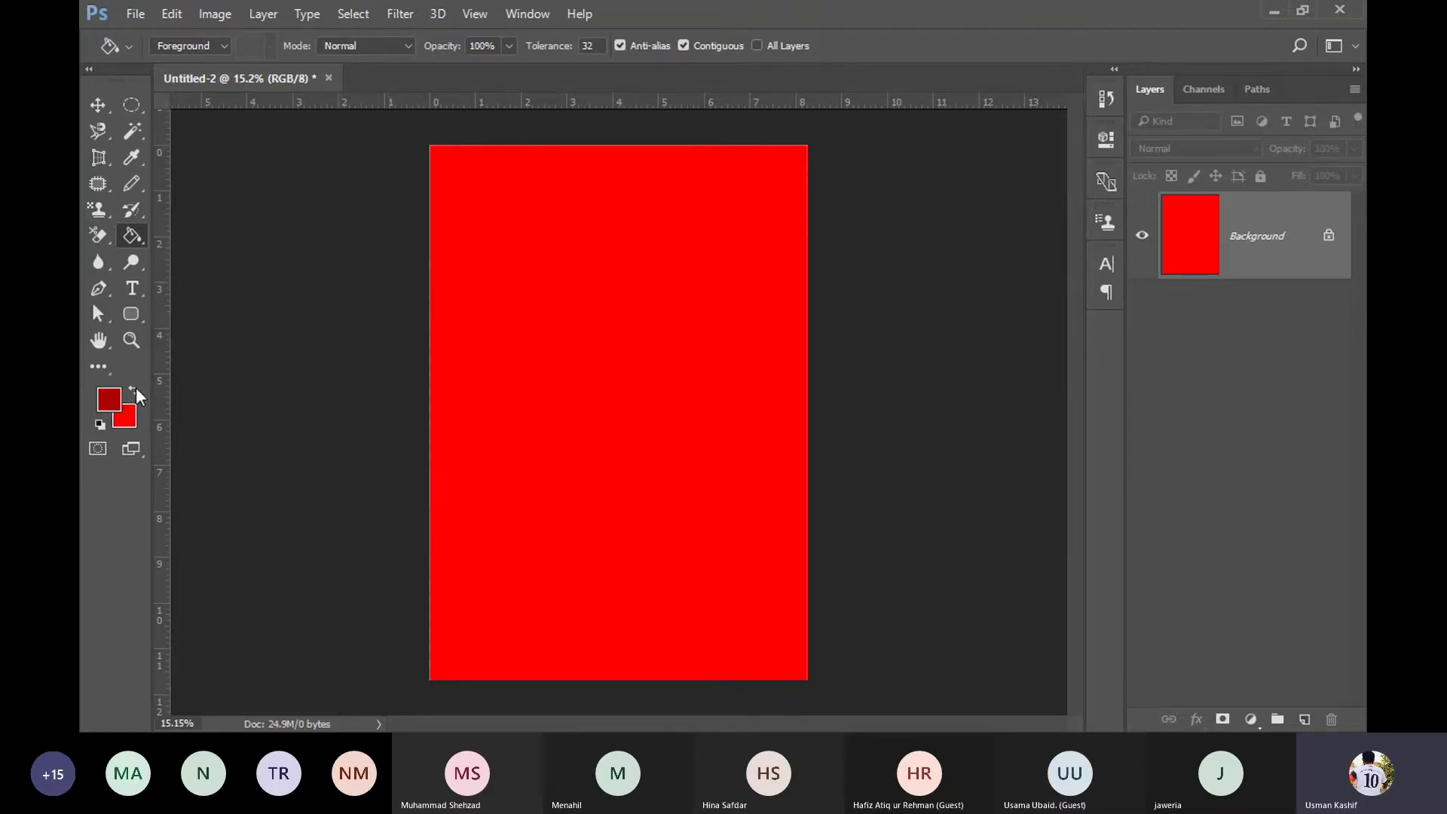
left_click(101, 424)
left_click(113, 426)
left_click(596, 198)
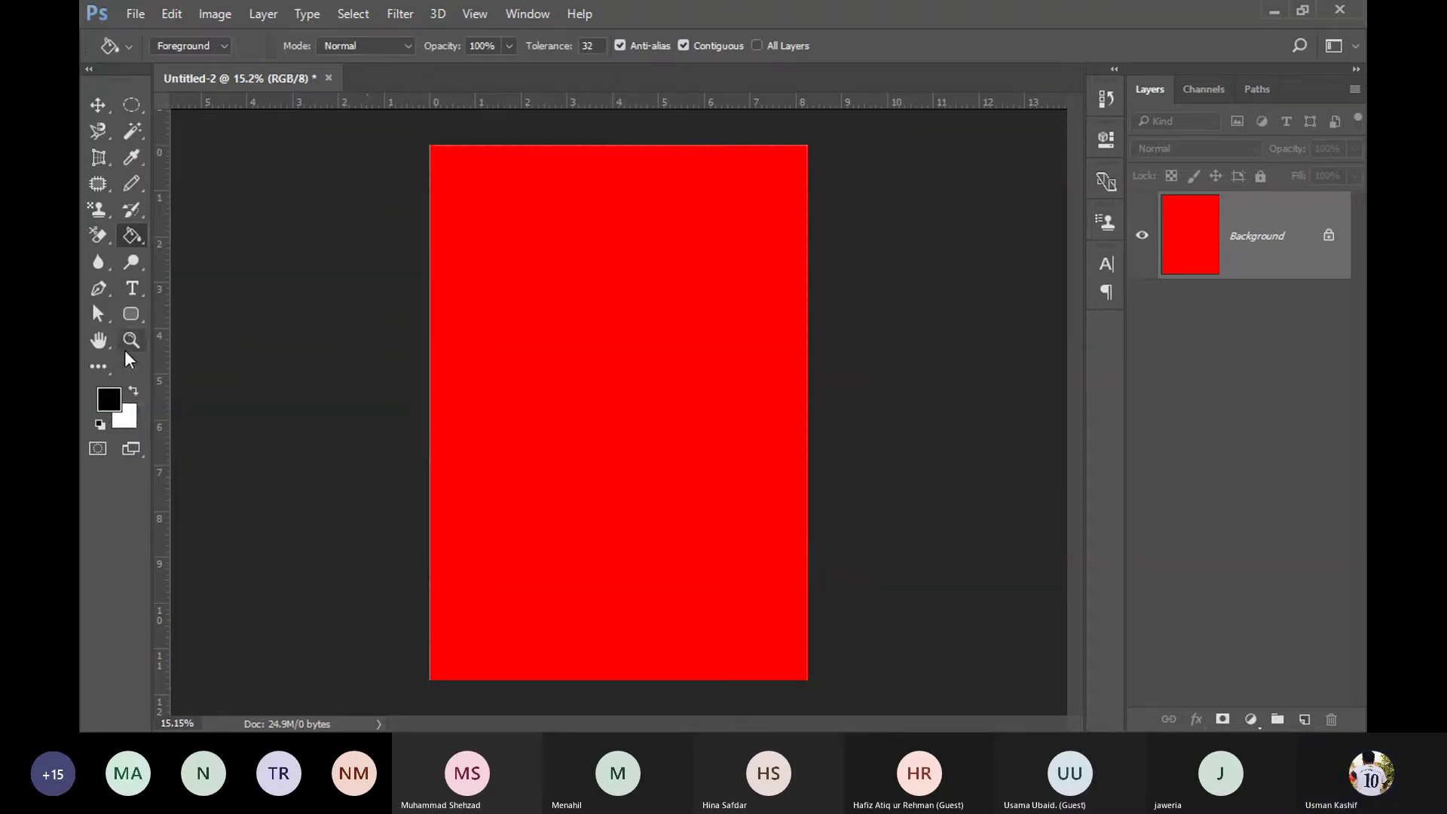
left_click(136, 391)
left_click(468, 400)
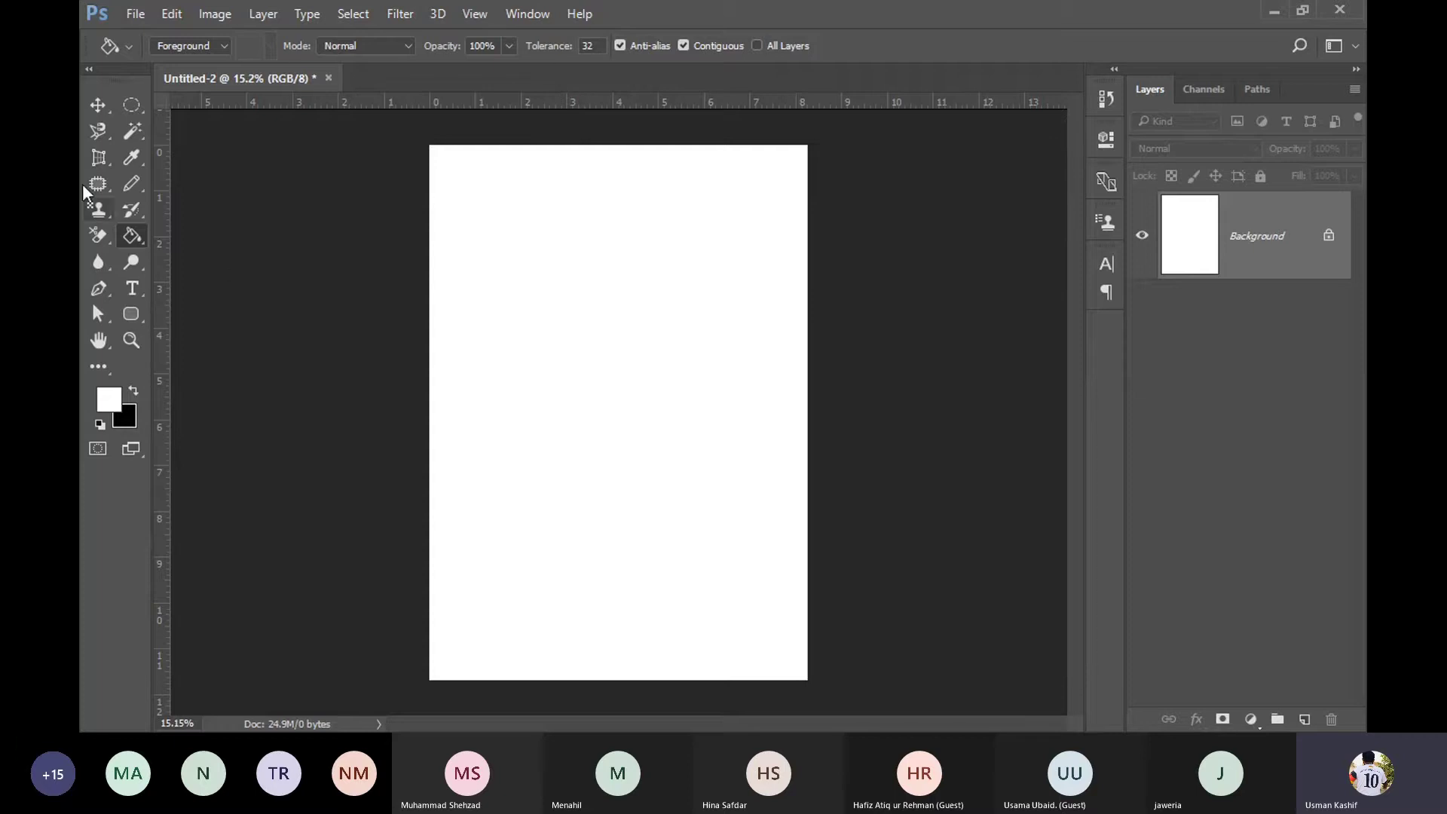
left_click(132, 109)
Step: Select a square near the page's top-left and fill it black
left_click(249, 104)
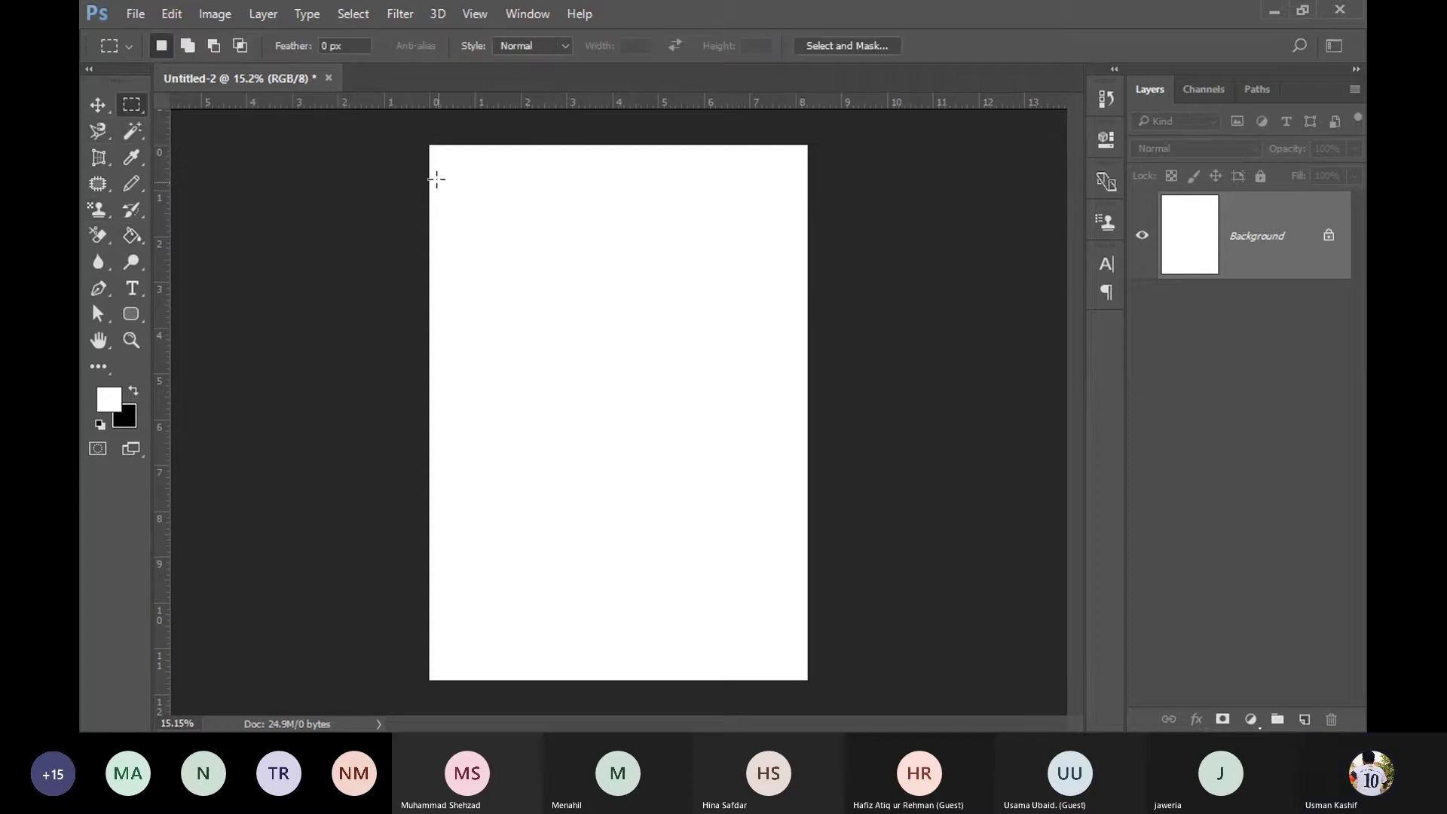
left_click_drag(450, 178, 660, 391)
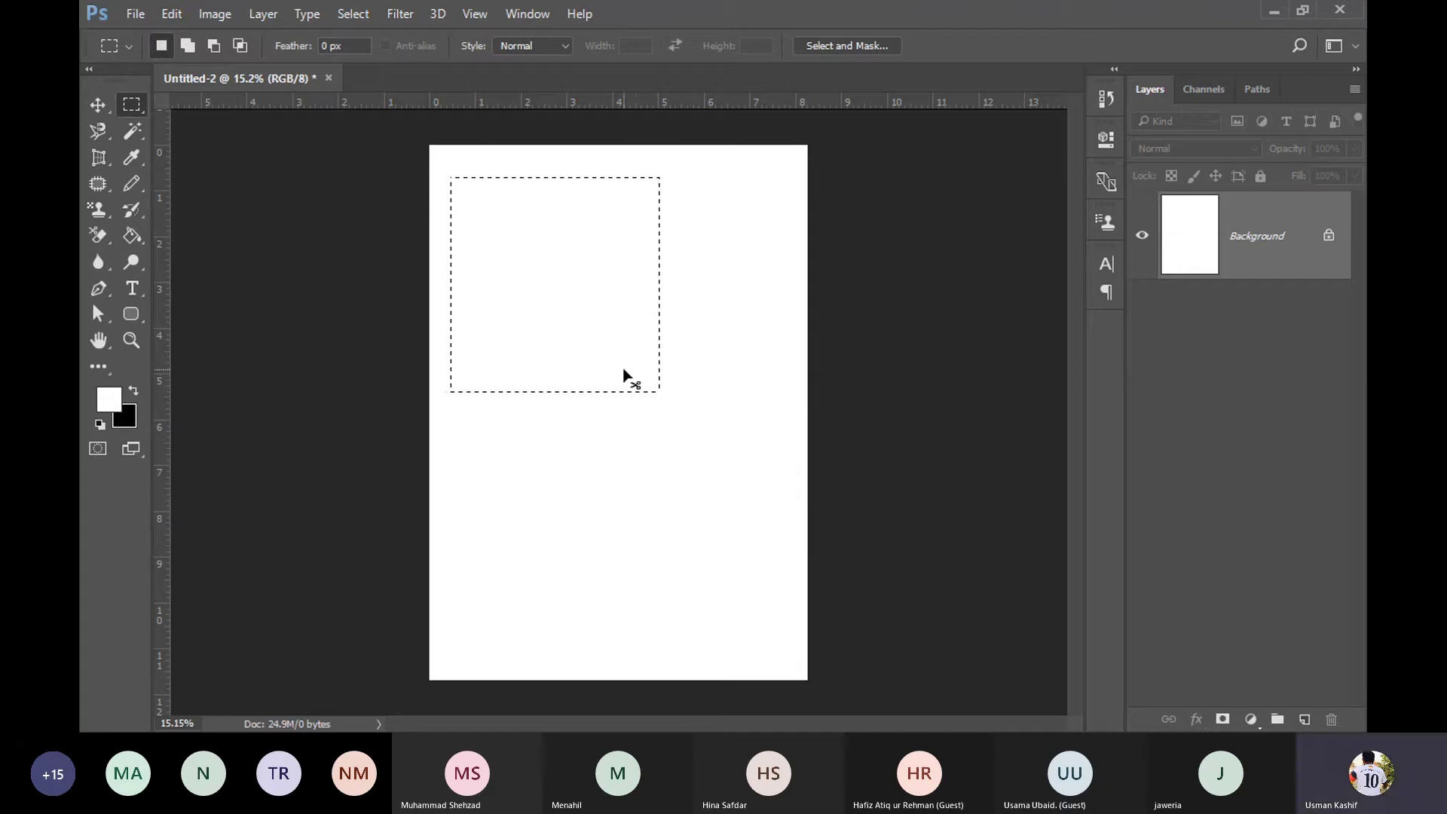
key("shift+F5")
left_click(992, 123)
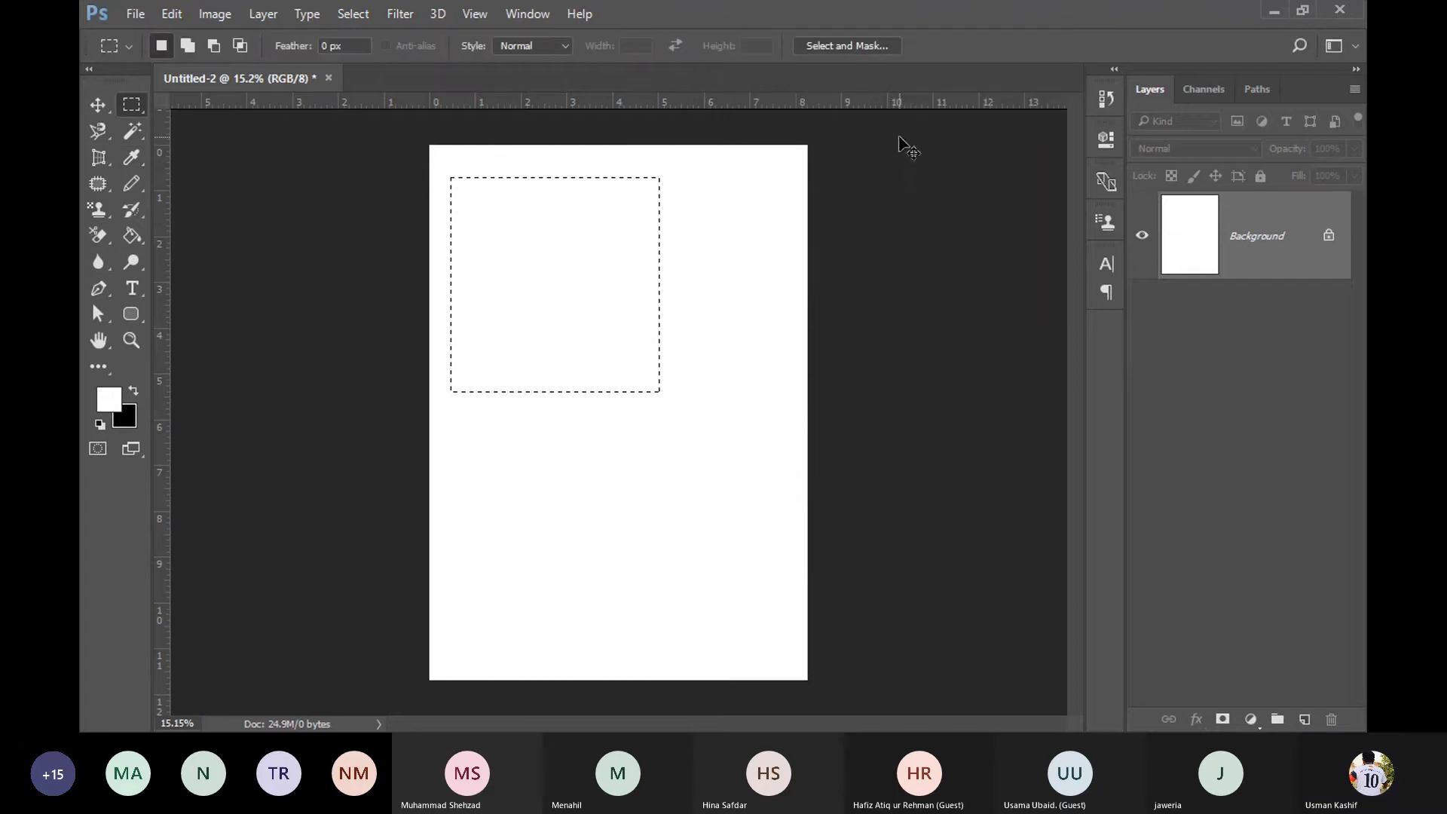
key("ctrl+BackSpace")
Step: Fill a smaller lower square, a tall right bar and a bottom strip black, then deselect
left_click_drag(542, 476, 653, 599)
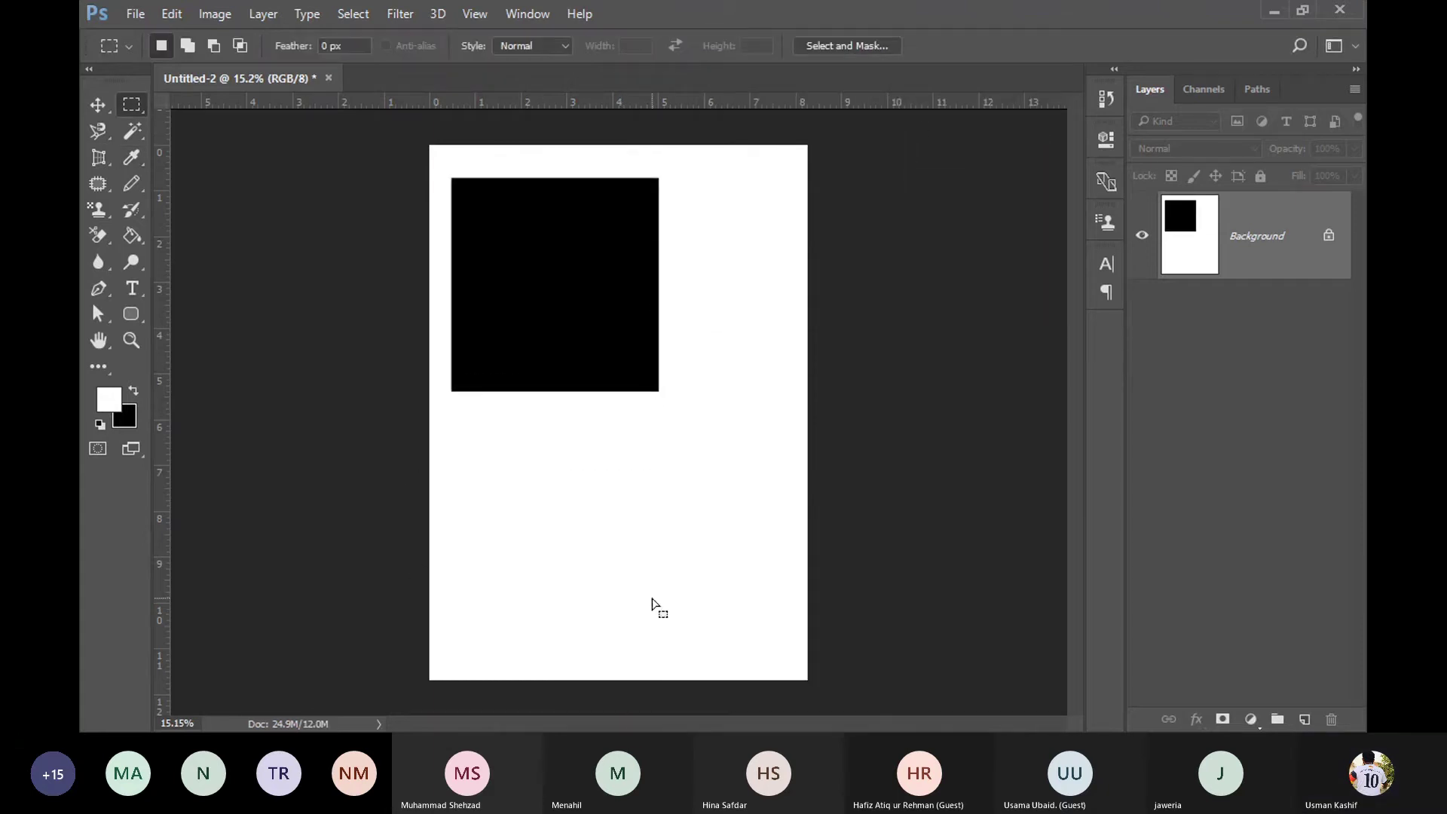
key("ctrl+BackSpace")
left_click_drag(718, 279, 759, 565)
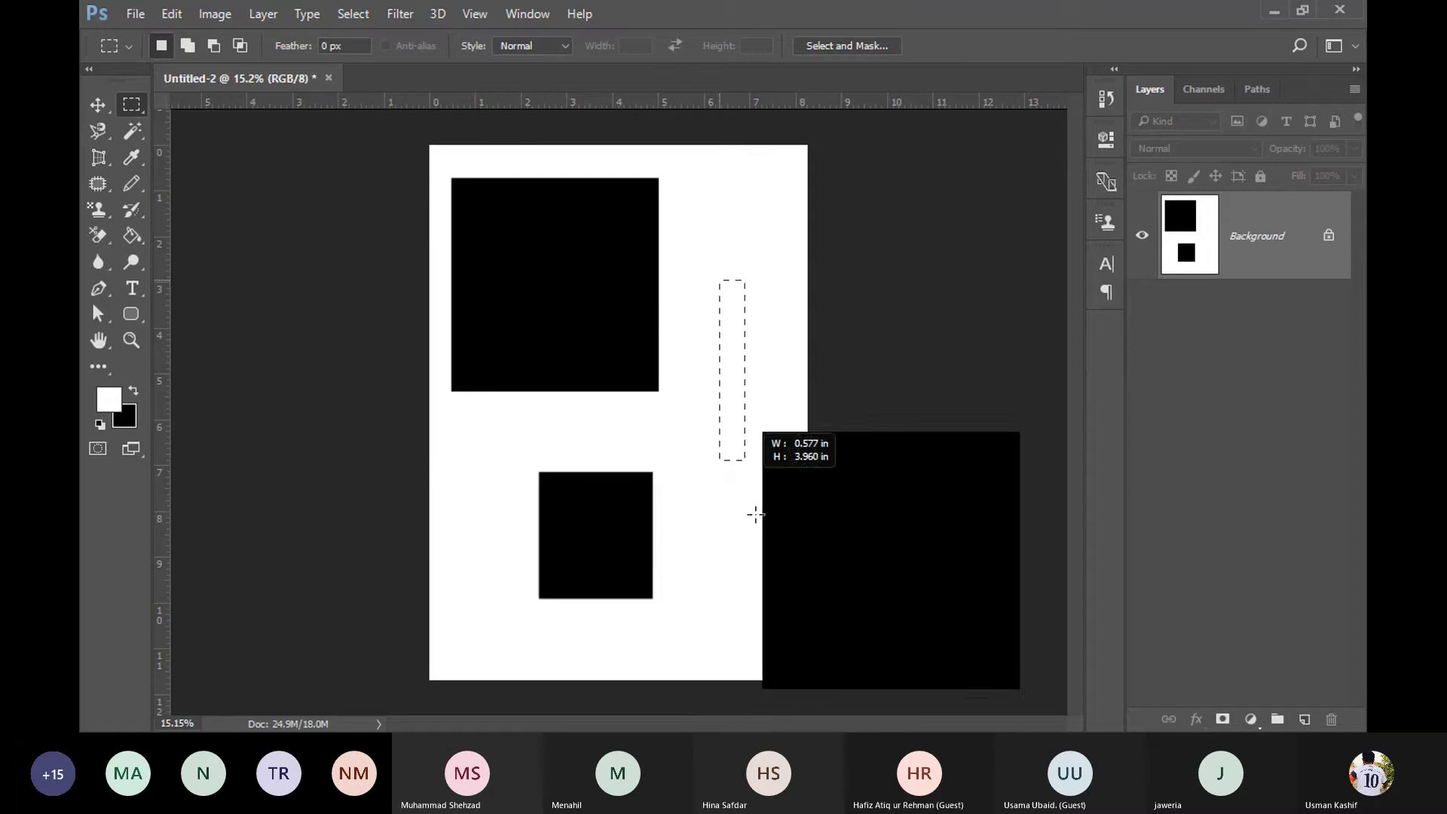
key("ctrl+BackSpace")
left_click_drag(497, 639, 726, 661)
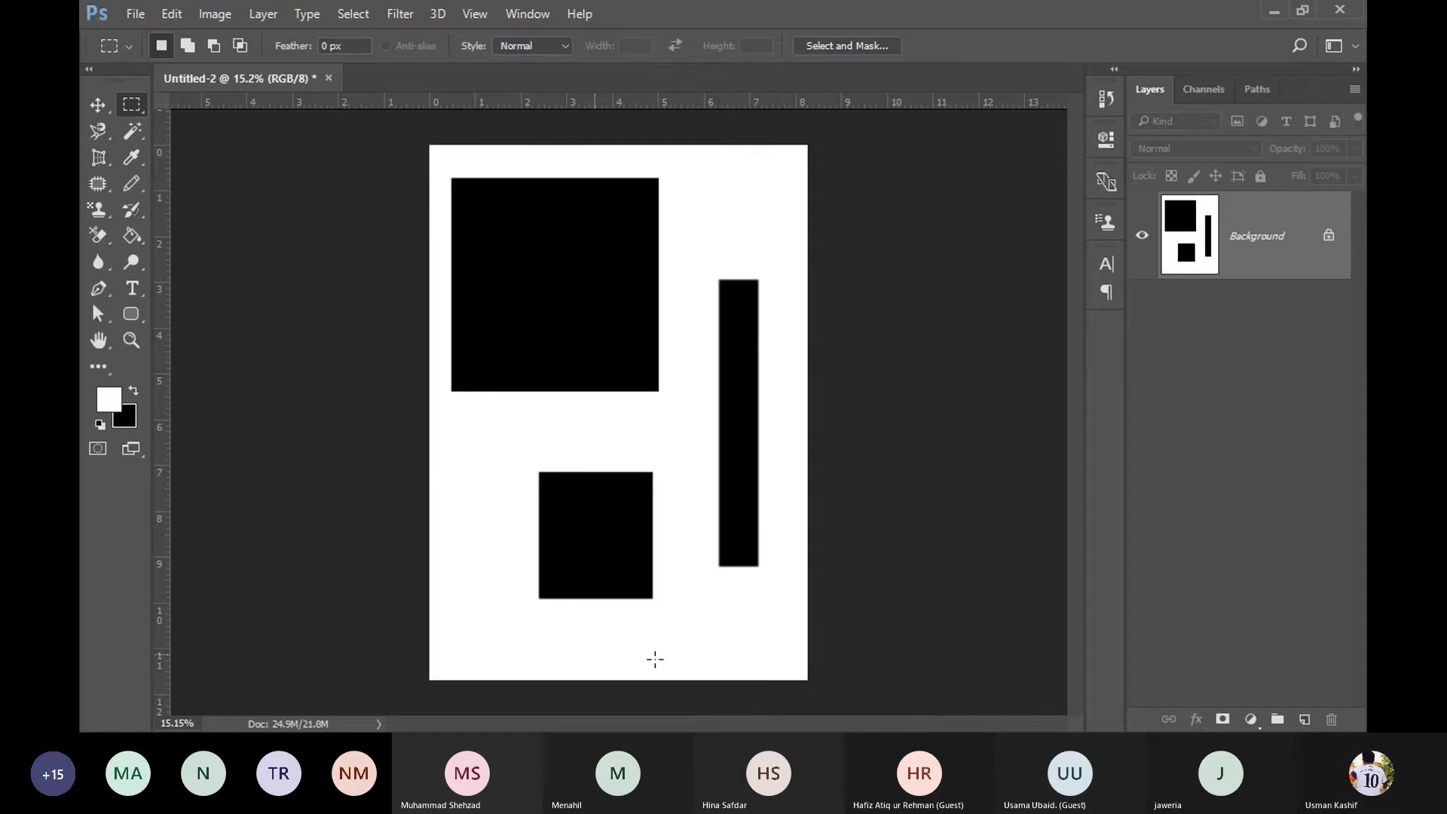
key("ctrl+BackSpace")
key("ctrl+d")
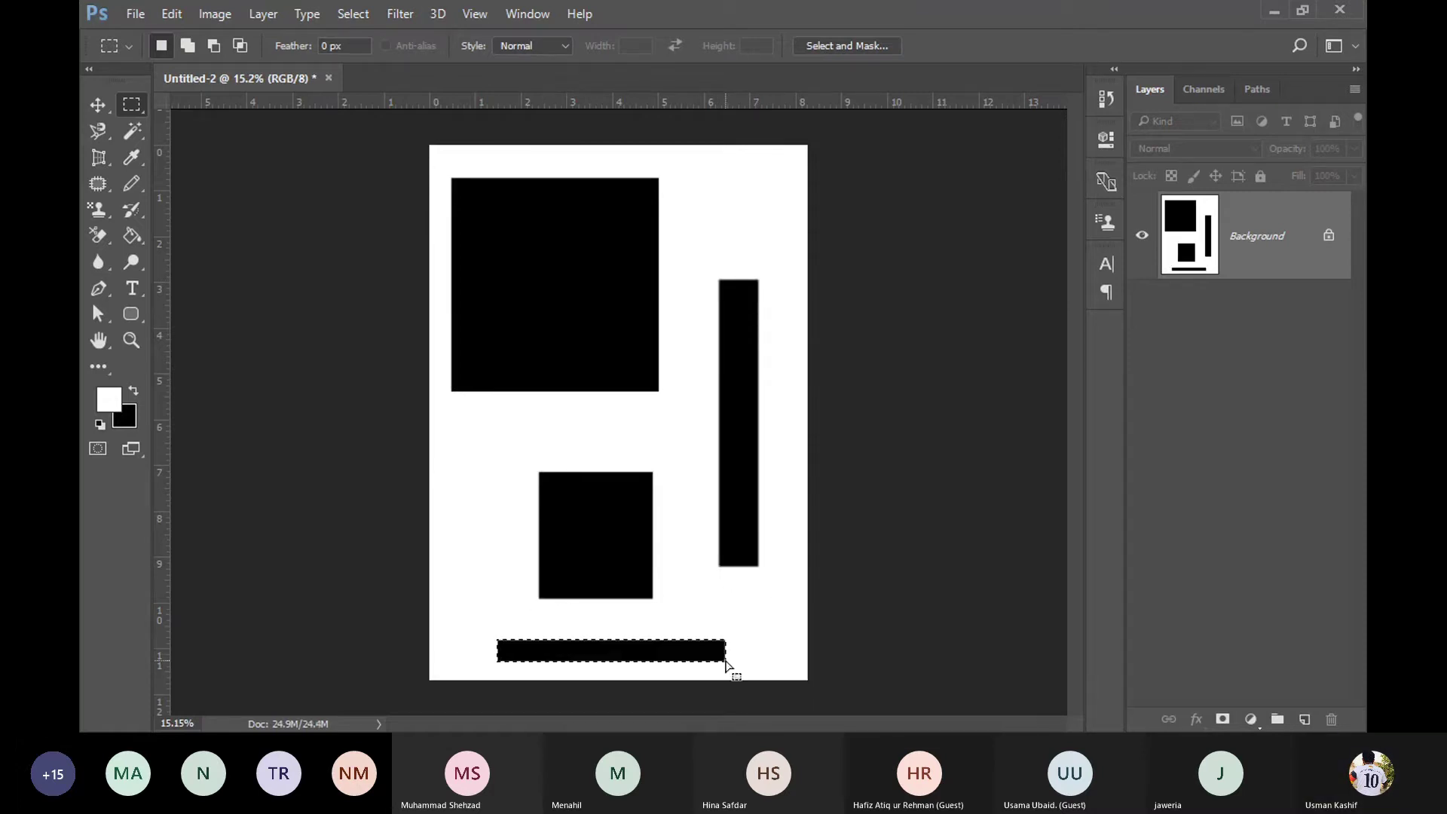
Step: Bucket-fill the two black squares, the tall bar and the bottom strip white
left_click(132, 234)
left_click(507, 283)
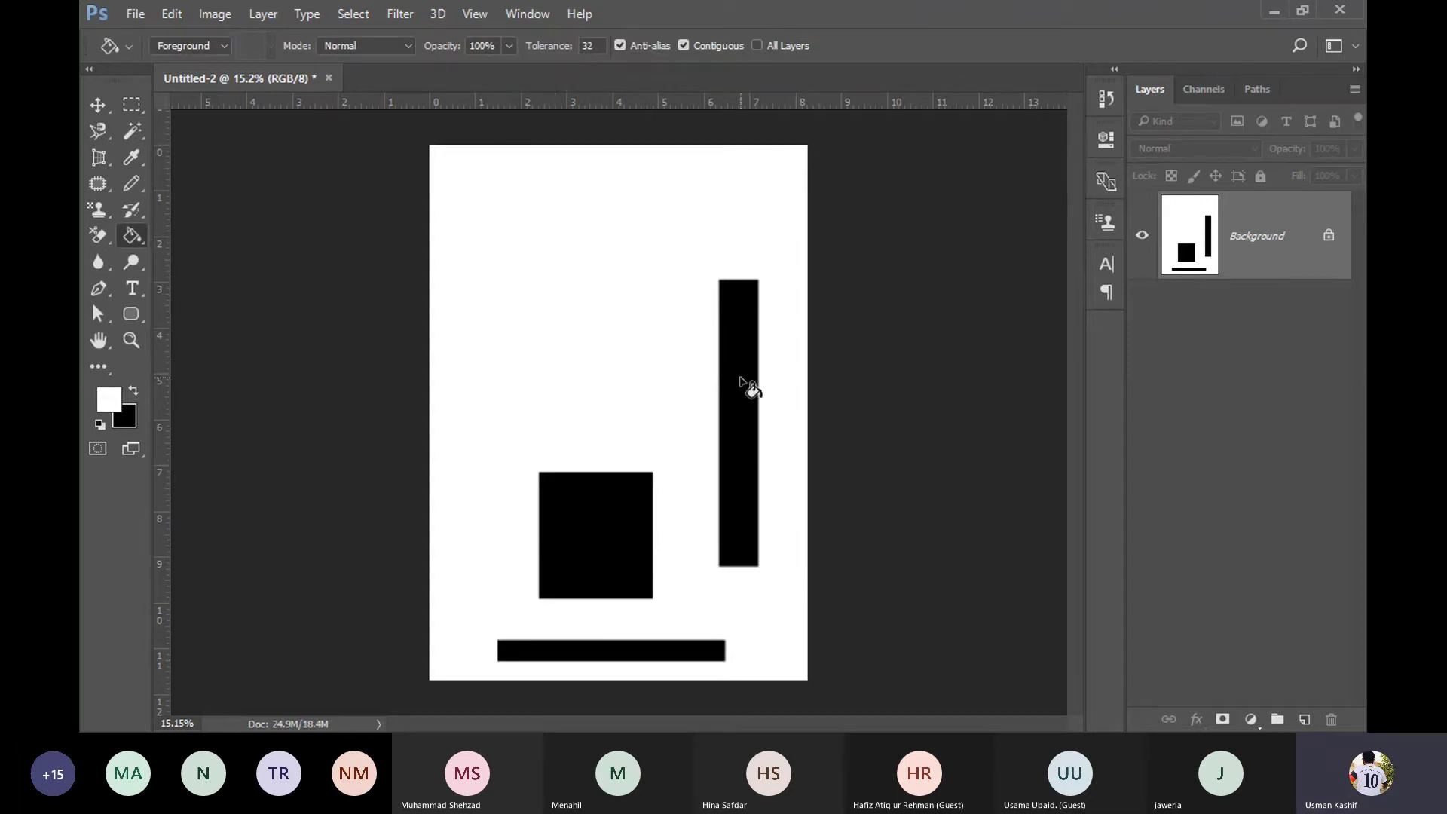
left_click(746, 383)
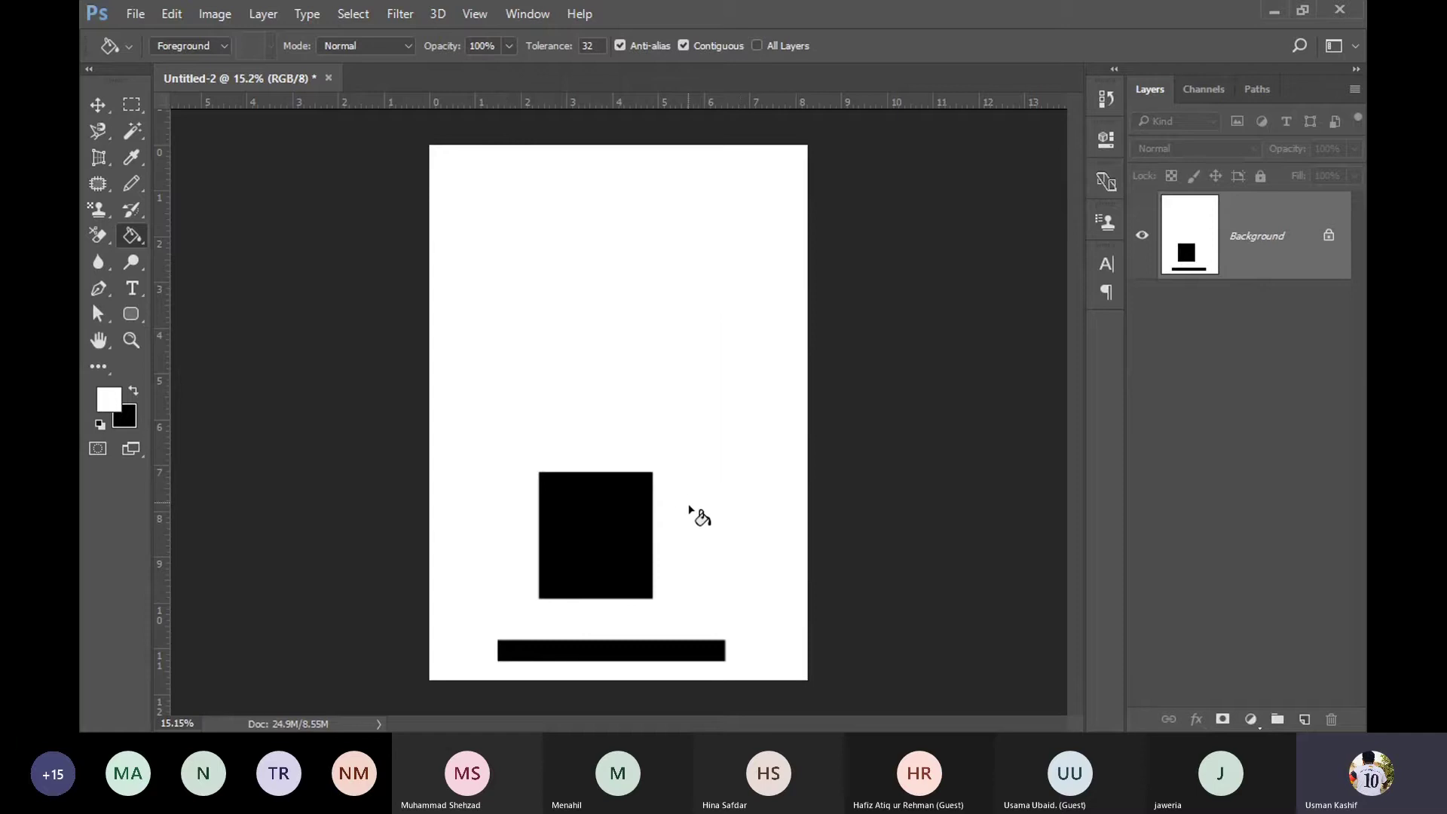
left_click(601, 571)
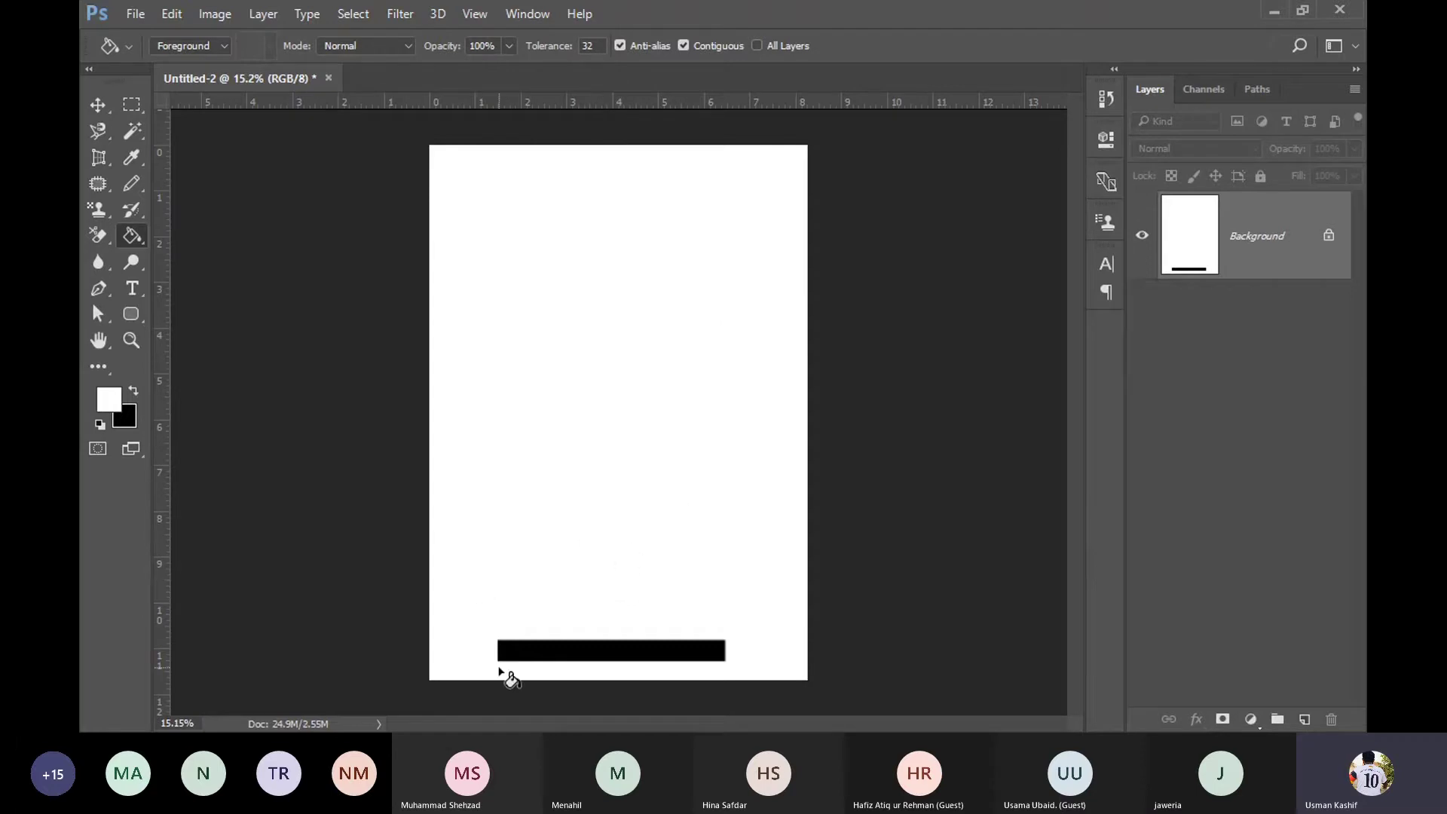
left_click(535, 653)
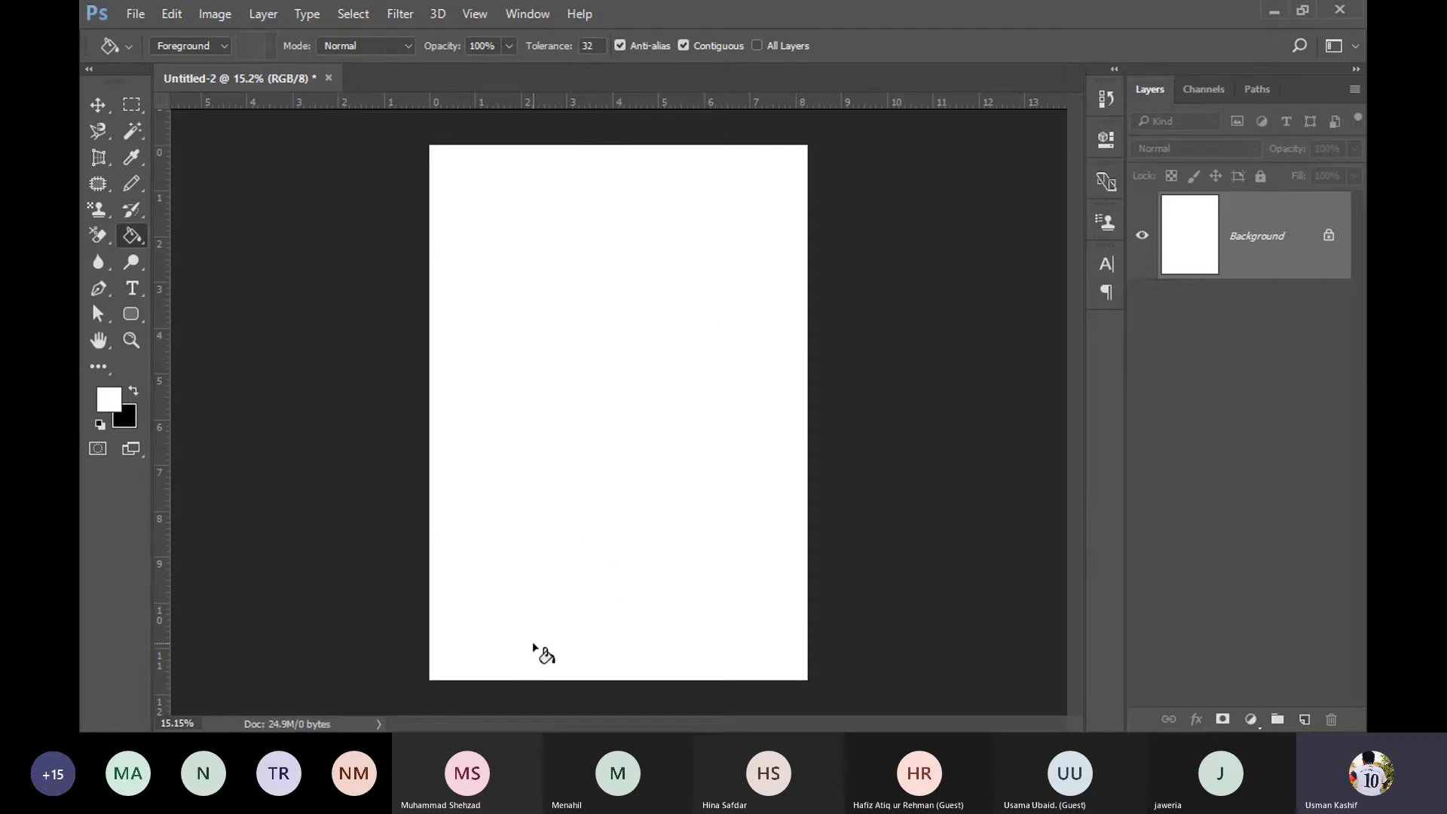
Step: Draw a large rectangle at the page's top-left and fill it black
left_click(132, 104)
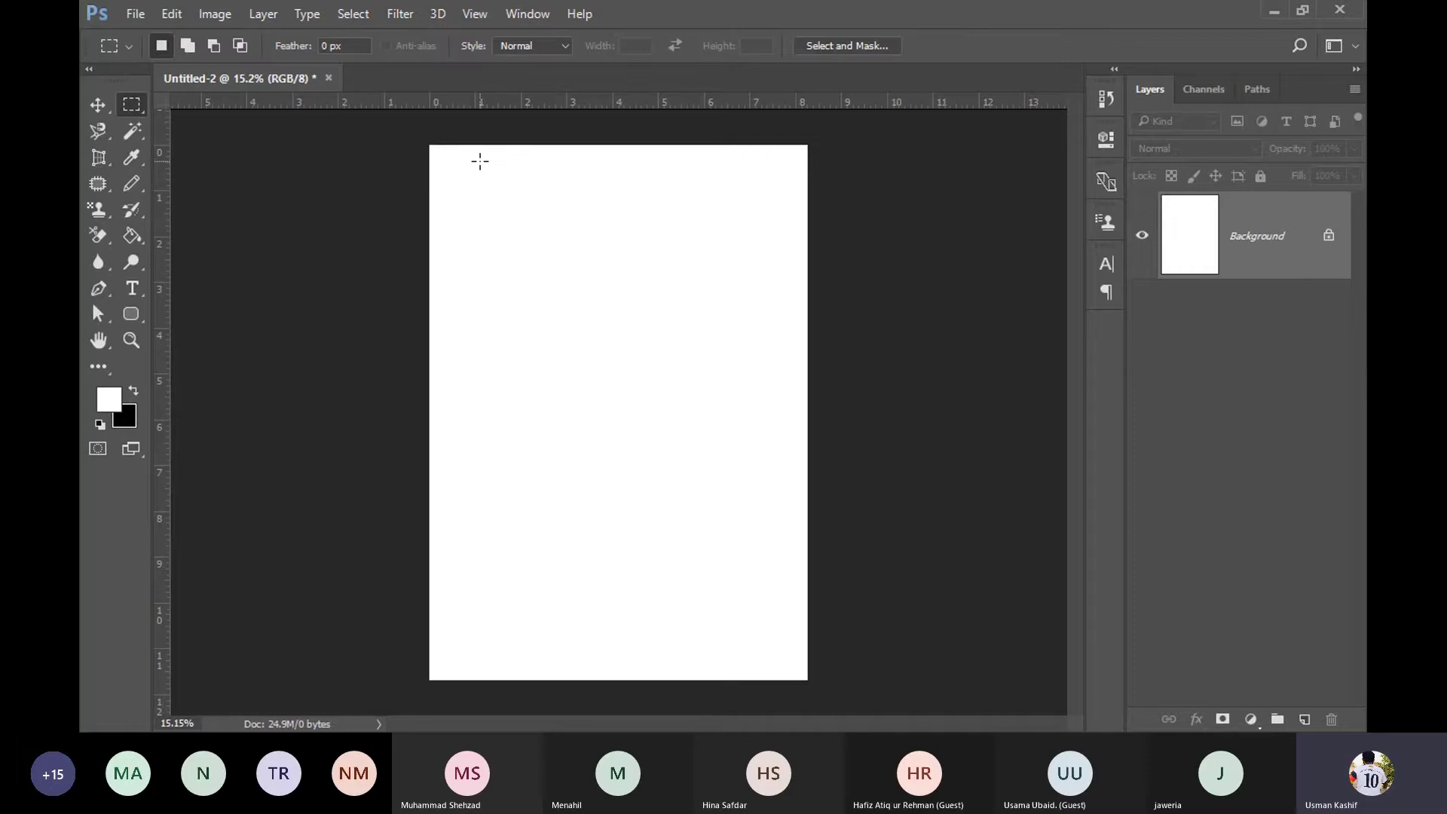
left_click_drag(450, 166, 678, 447)
left_click(134, 390)
left_click(135, 235)
left_click(563, 322)
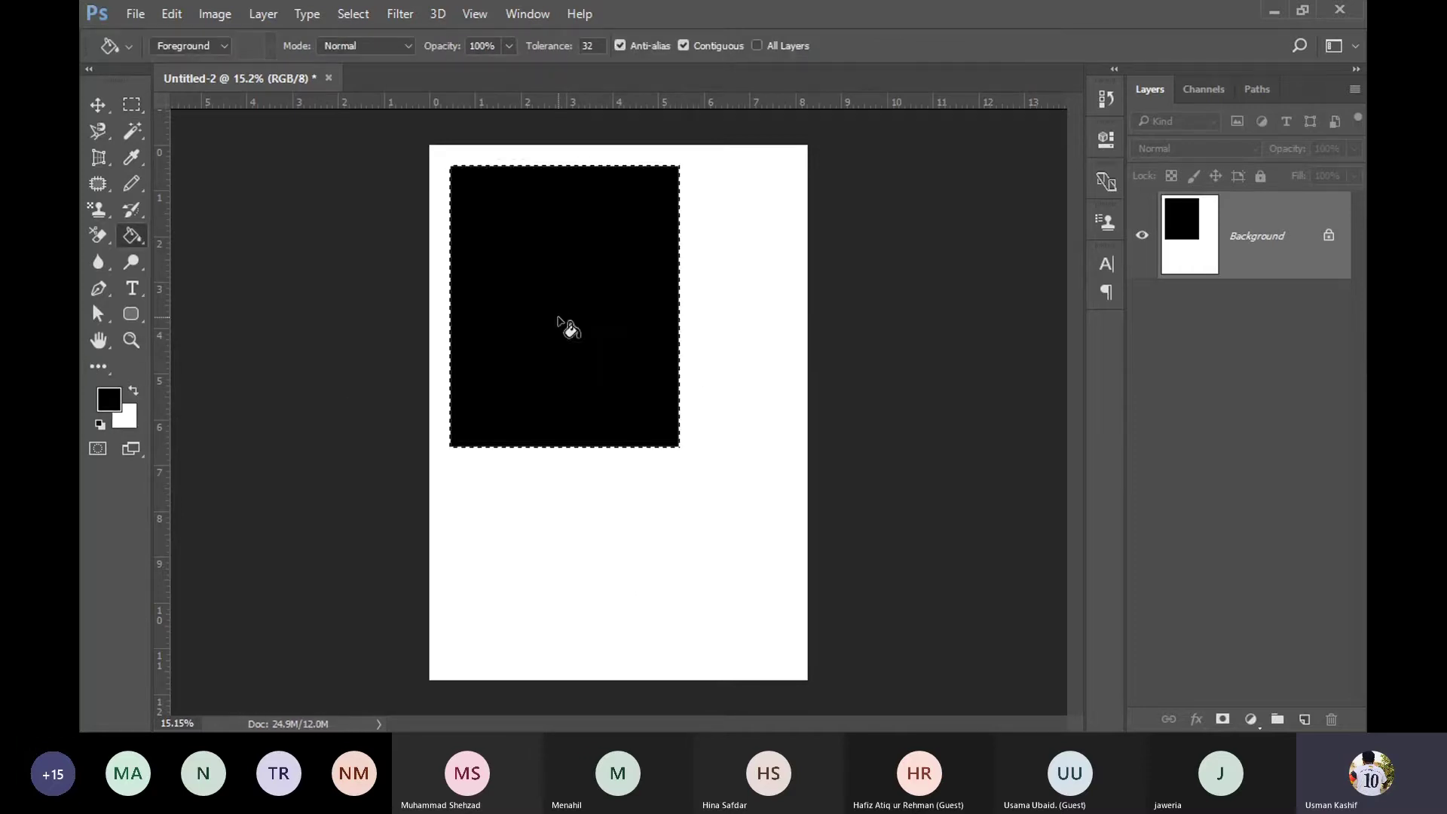
key("ctrl+d")
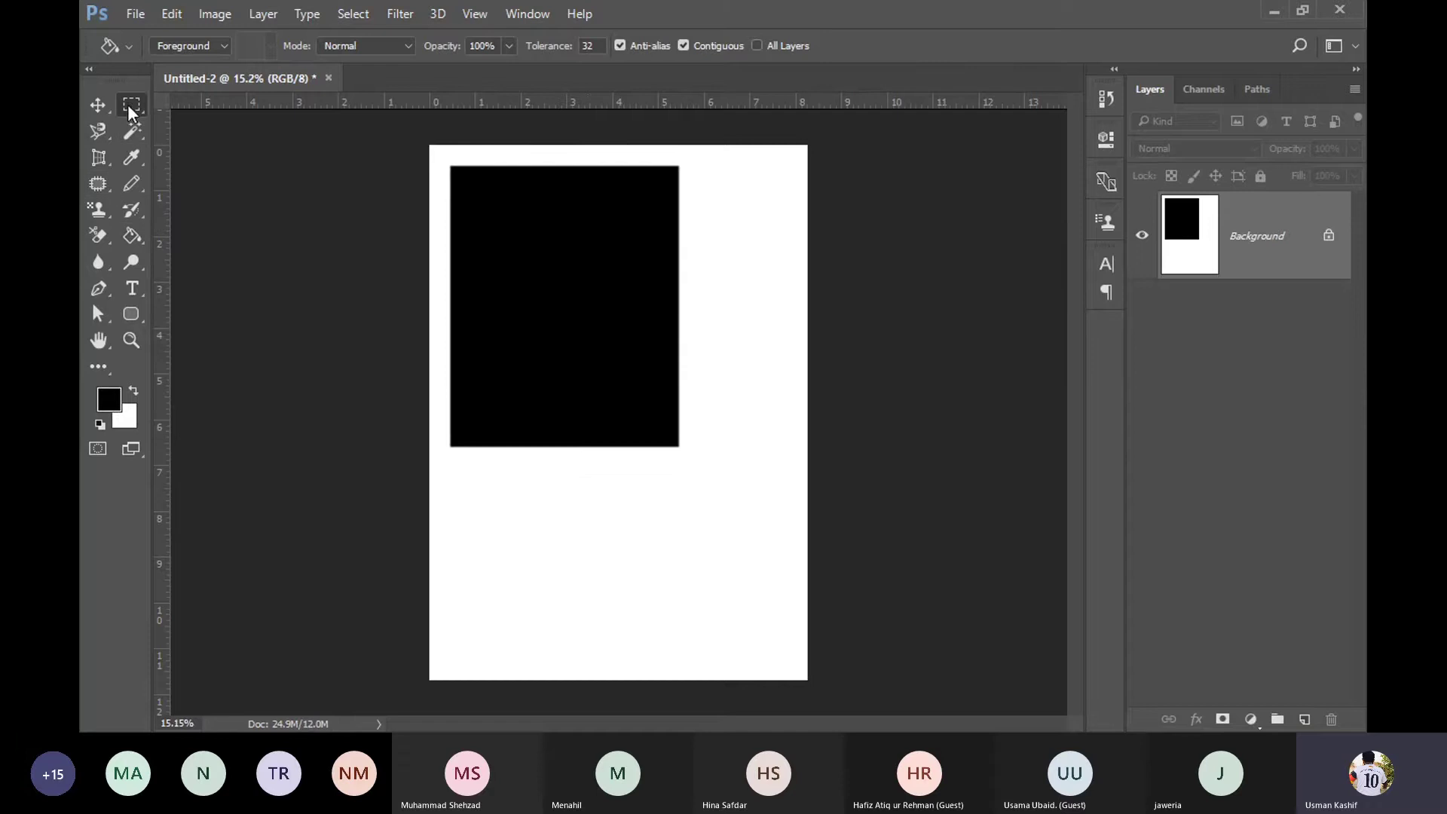
Step: Pick a fully saturated red foreground and fill a square below the rectangle with it
left_click(128, 109)
left_click_drag(538, 473, 682, 630)
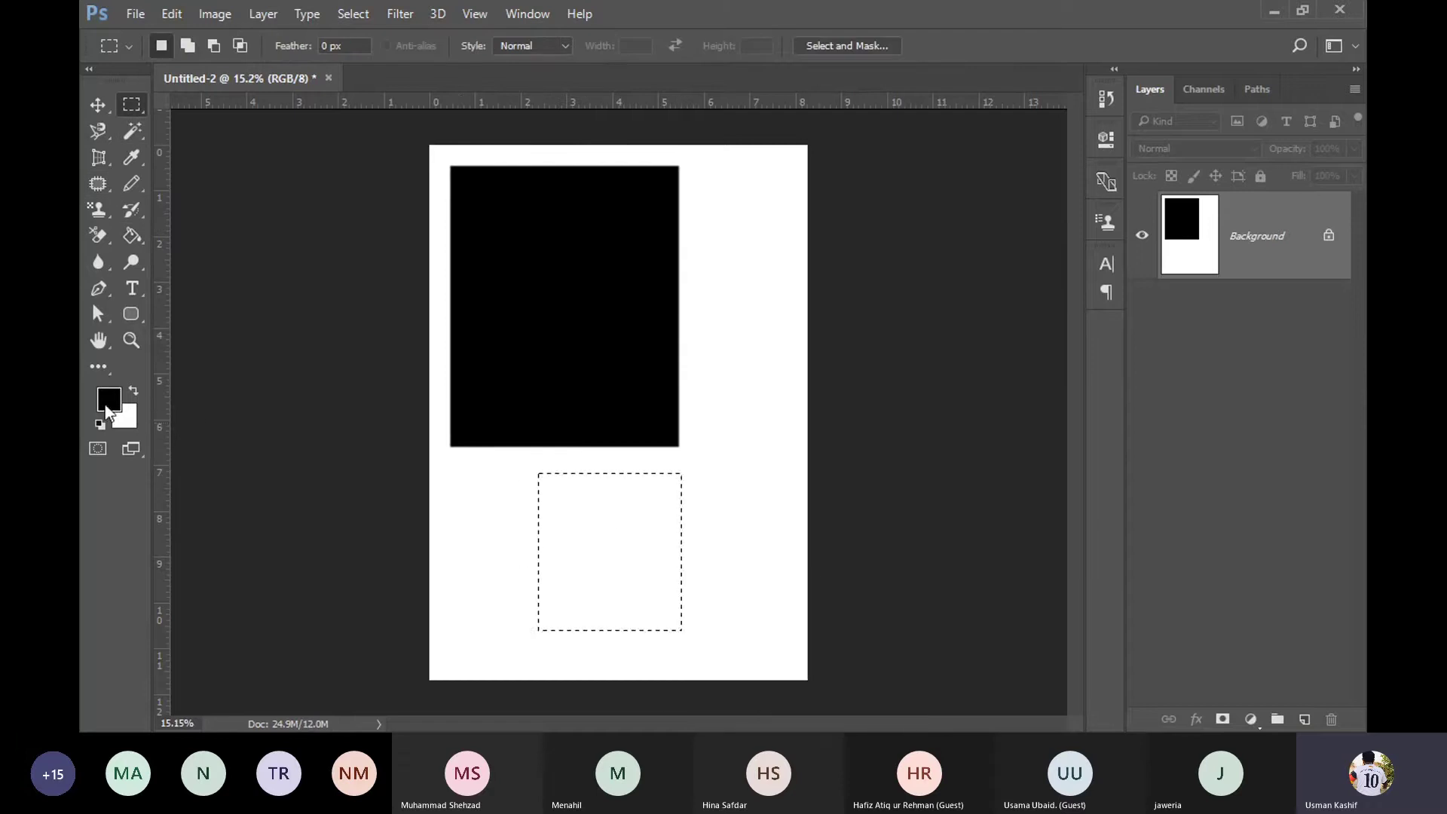
left_click(108, 401)
left_click(387, 219)
left_click_drag(387, 219, 409, 157)
left_click(573, 159)
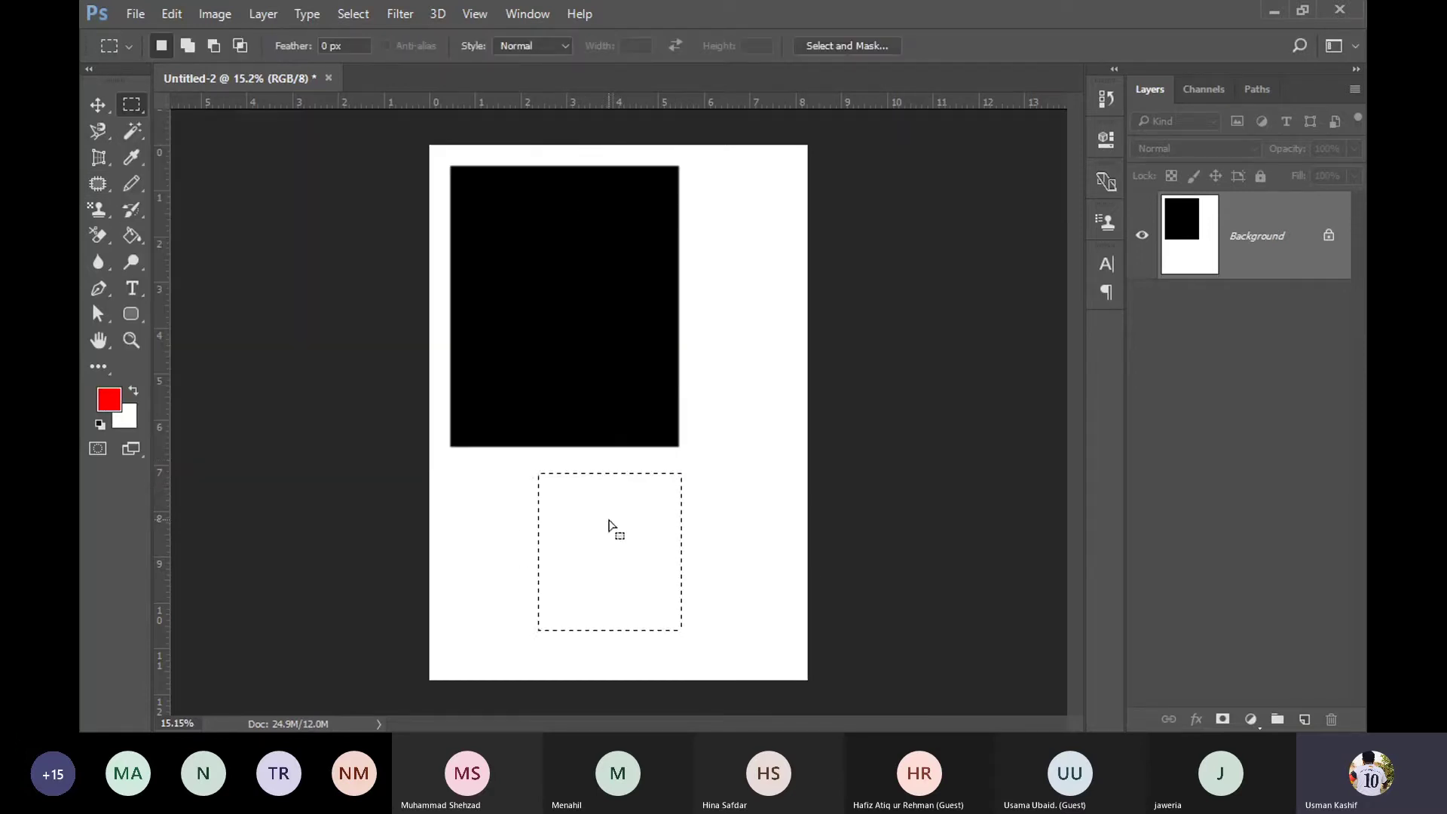
left_click(609, 526)
left_click_drag(476, 458, 671, 654)
left_click(131, 235)
left_click(528, 503)
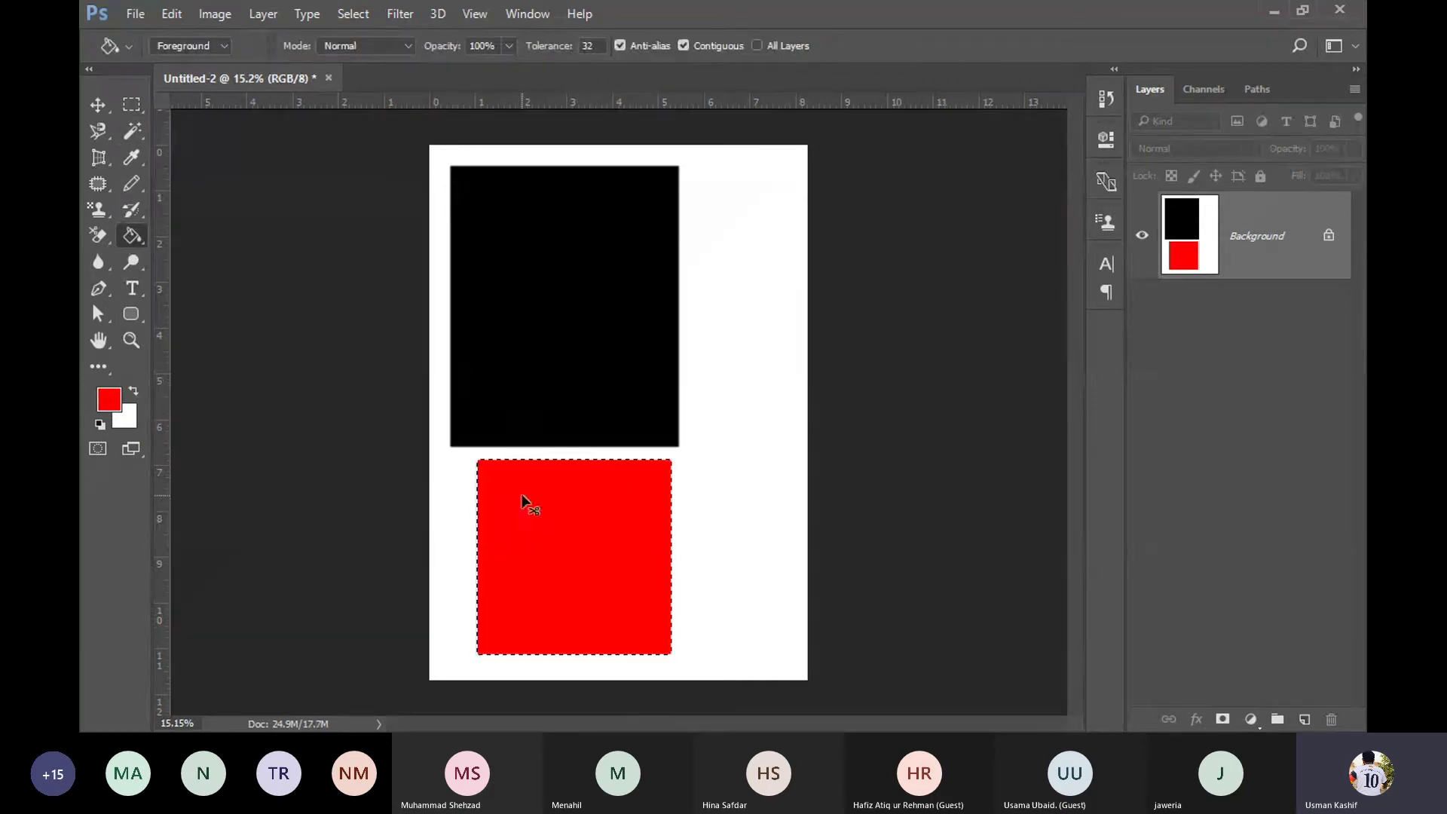
key("ctrl+d")
Step: Swap colours to white over red and paint the red square and black rectangle white
left_click(134, 390)
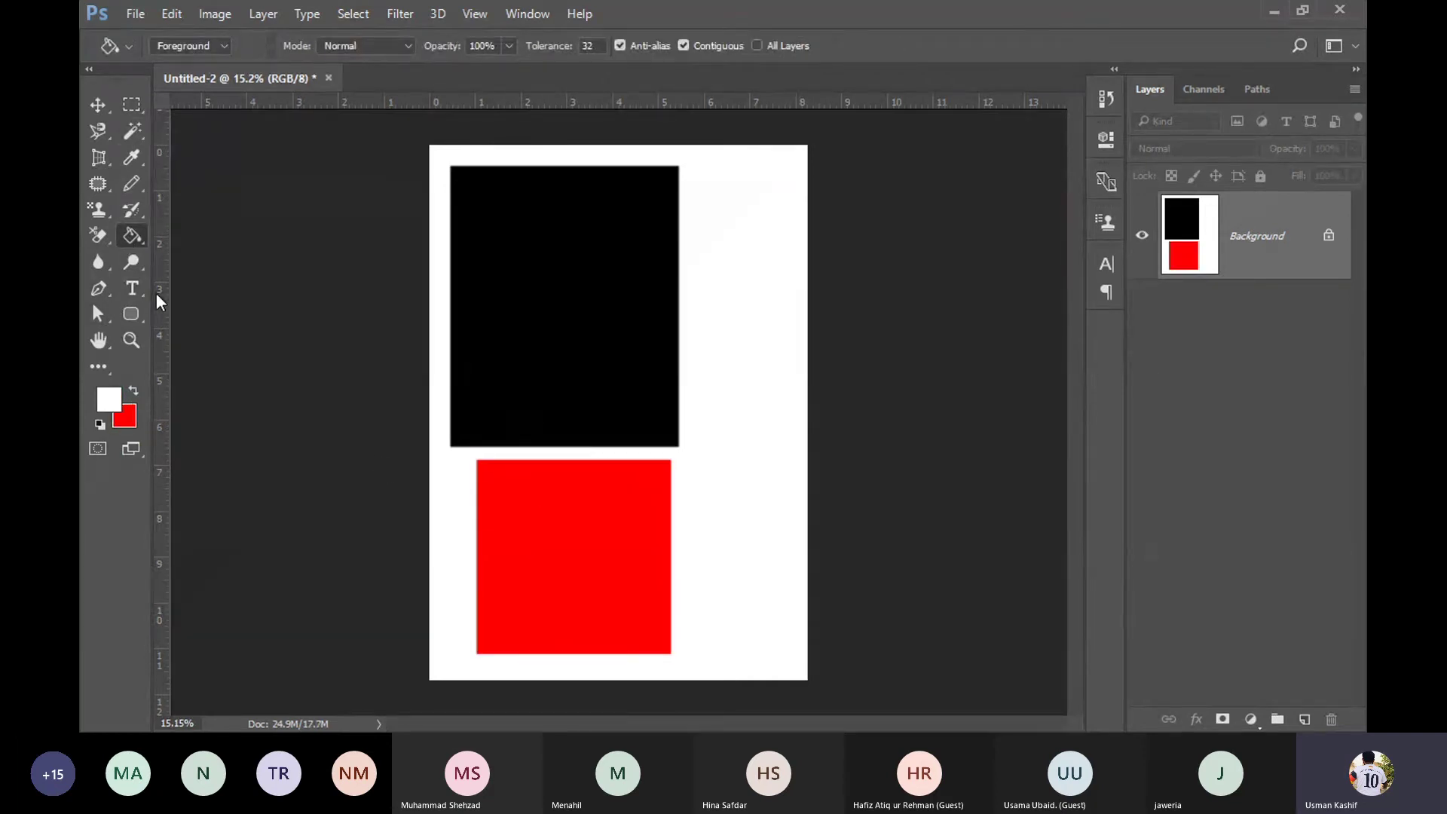
left_click(531, 539)
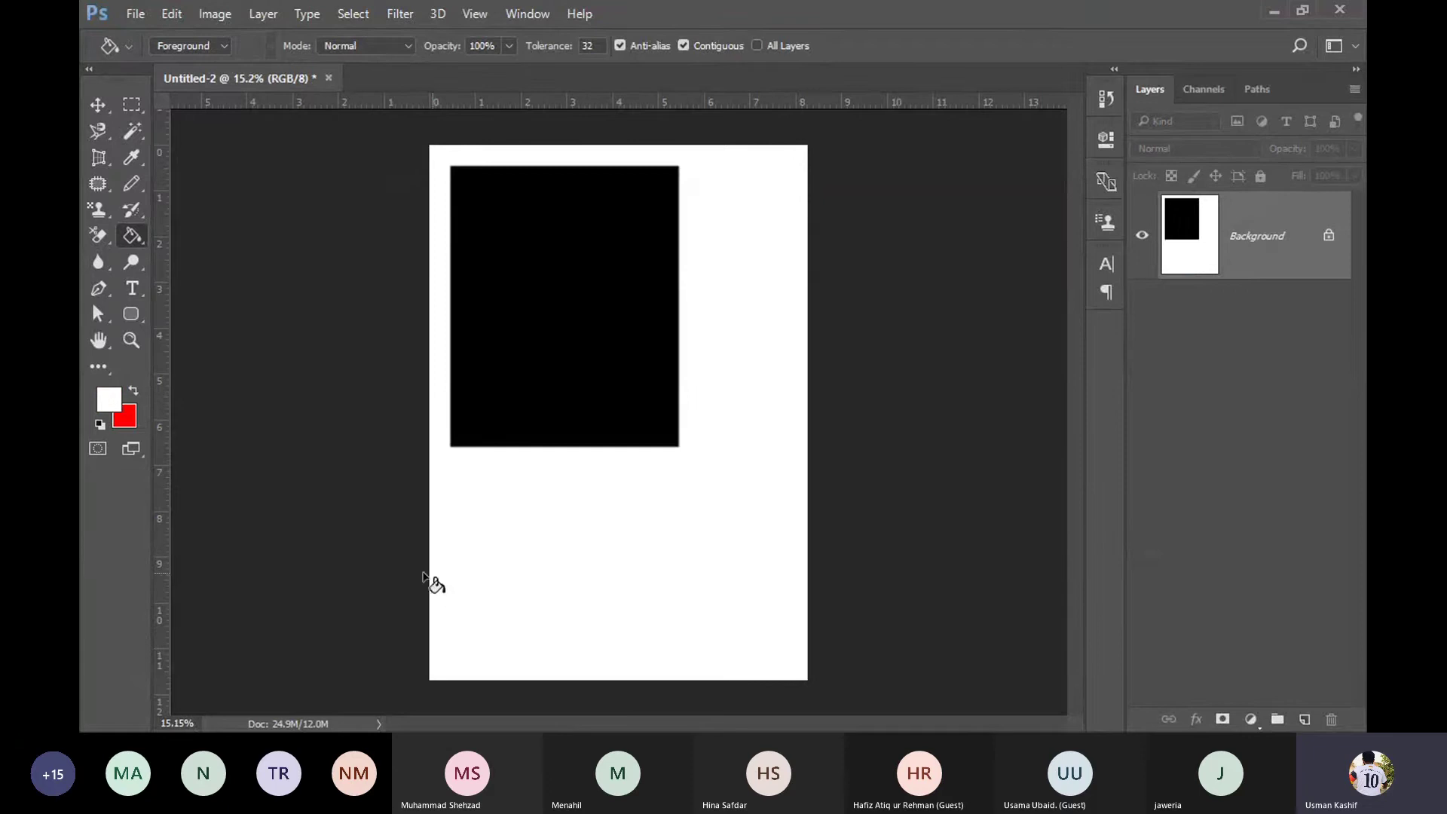
left_click(608, 318)
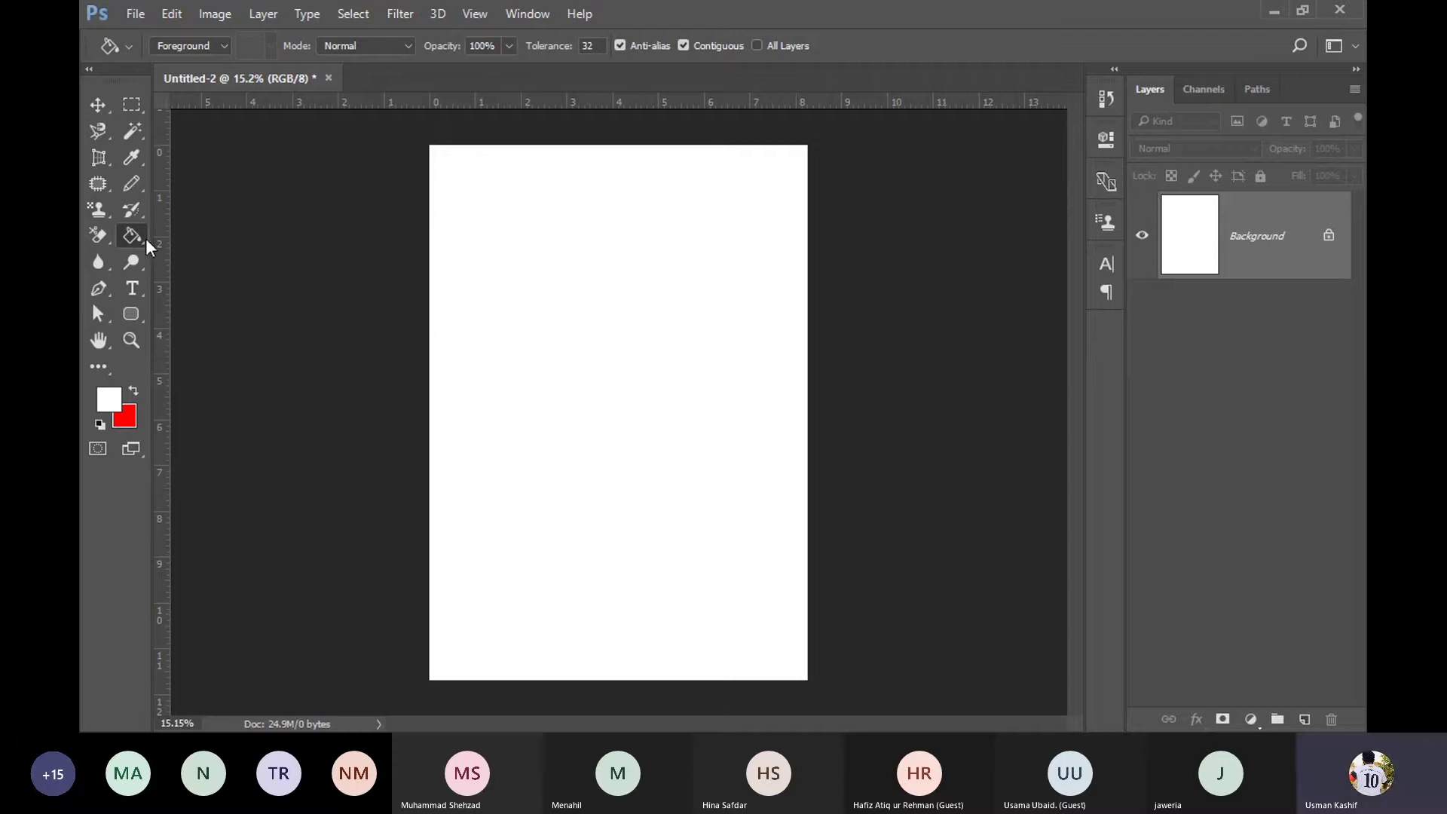
Step: Switch the Paint Bucket slot to the 3D Material Drop tool, then reopen the tool flyout
right_click(146, 238)
left_click(206, 271)
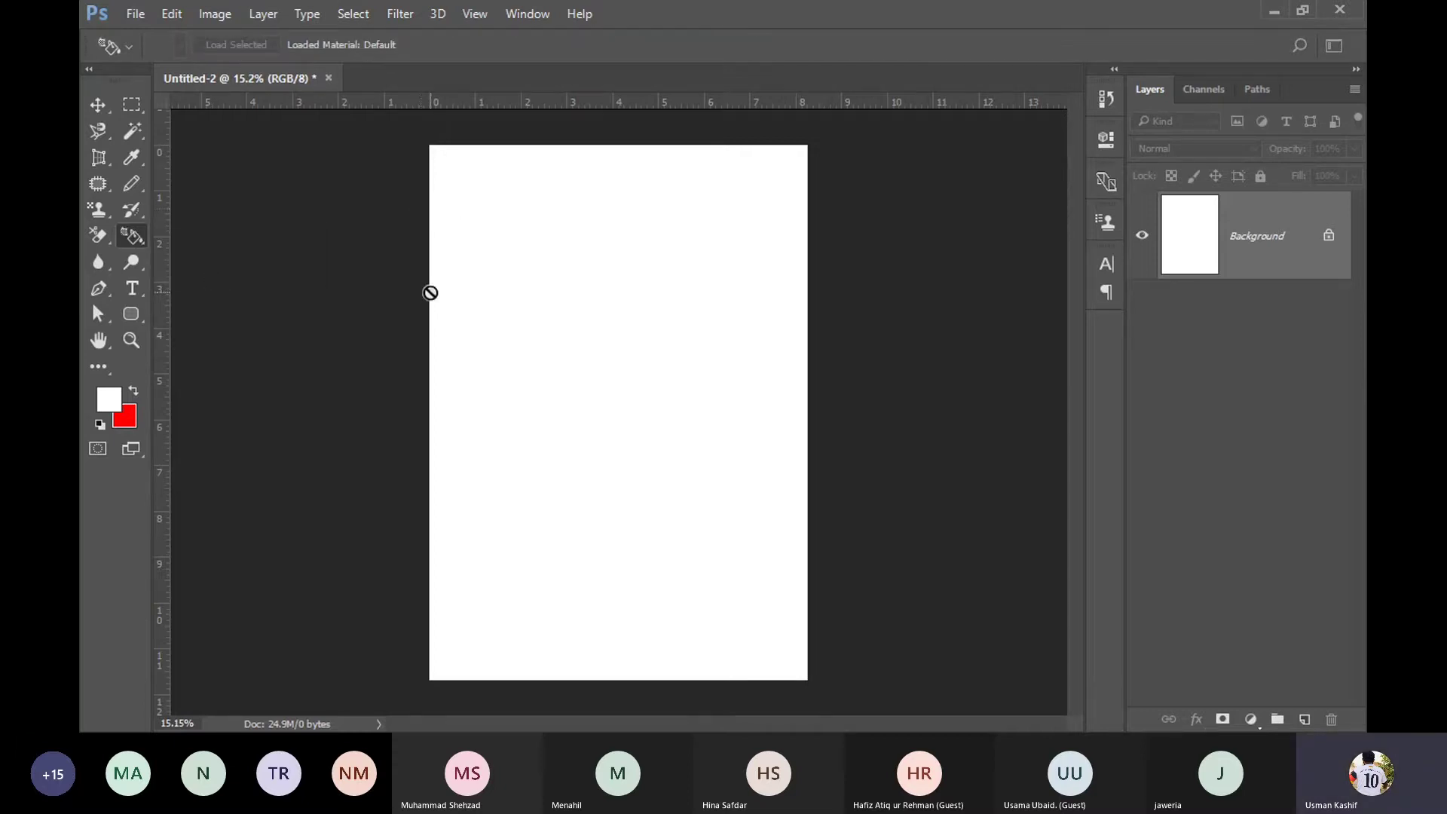
right_click(142, 238)
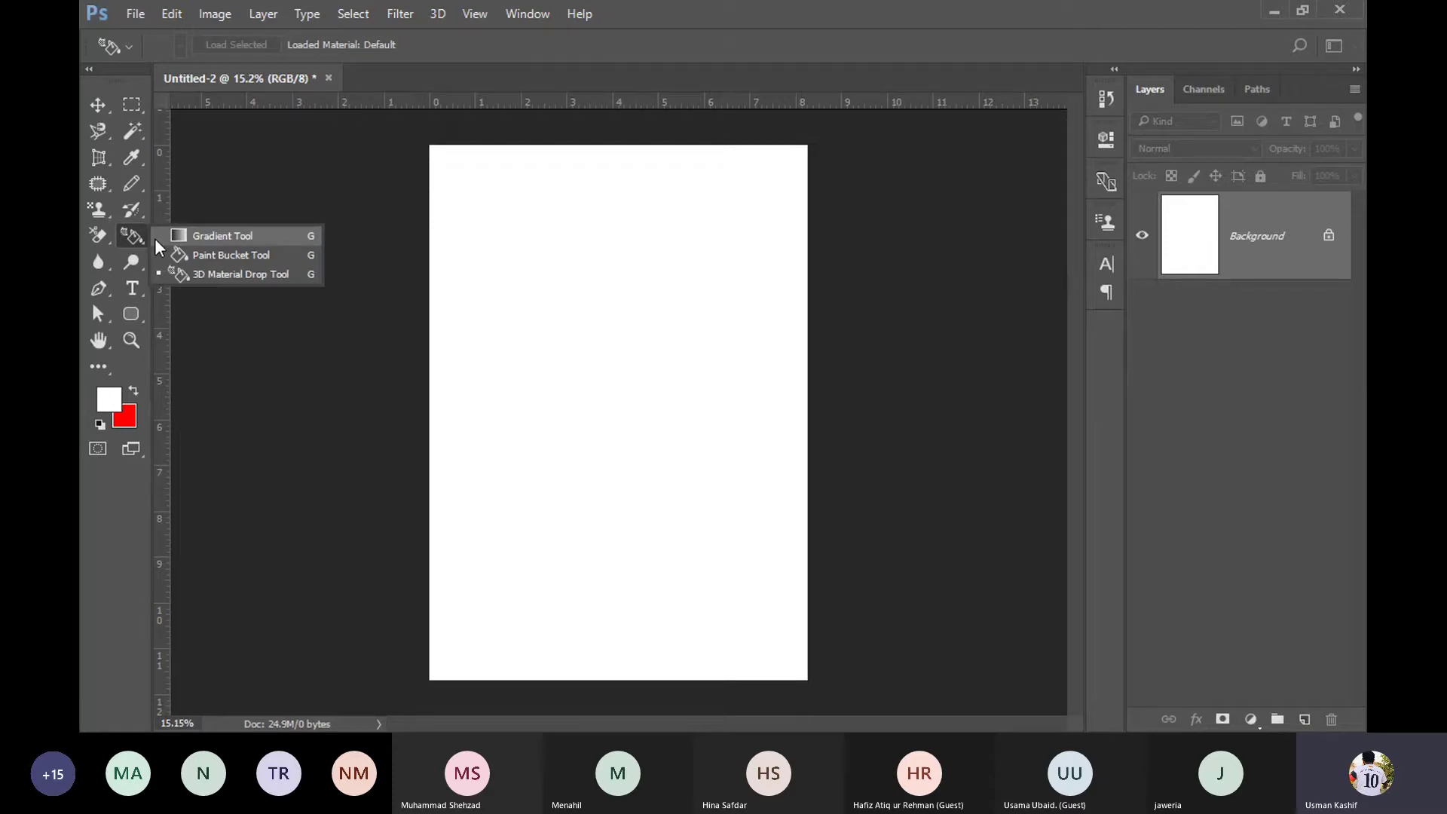
Step: Choose the Gradient Tool and display its preset gradients list
left_click(155, 238)
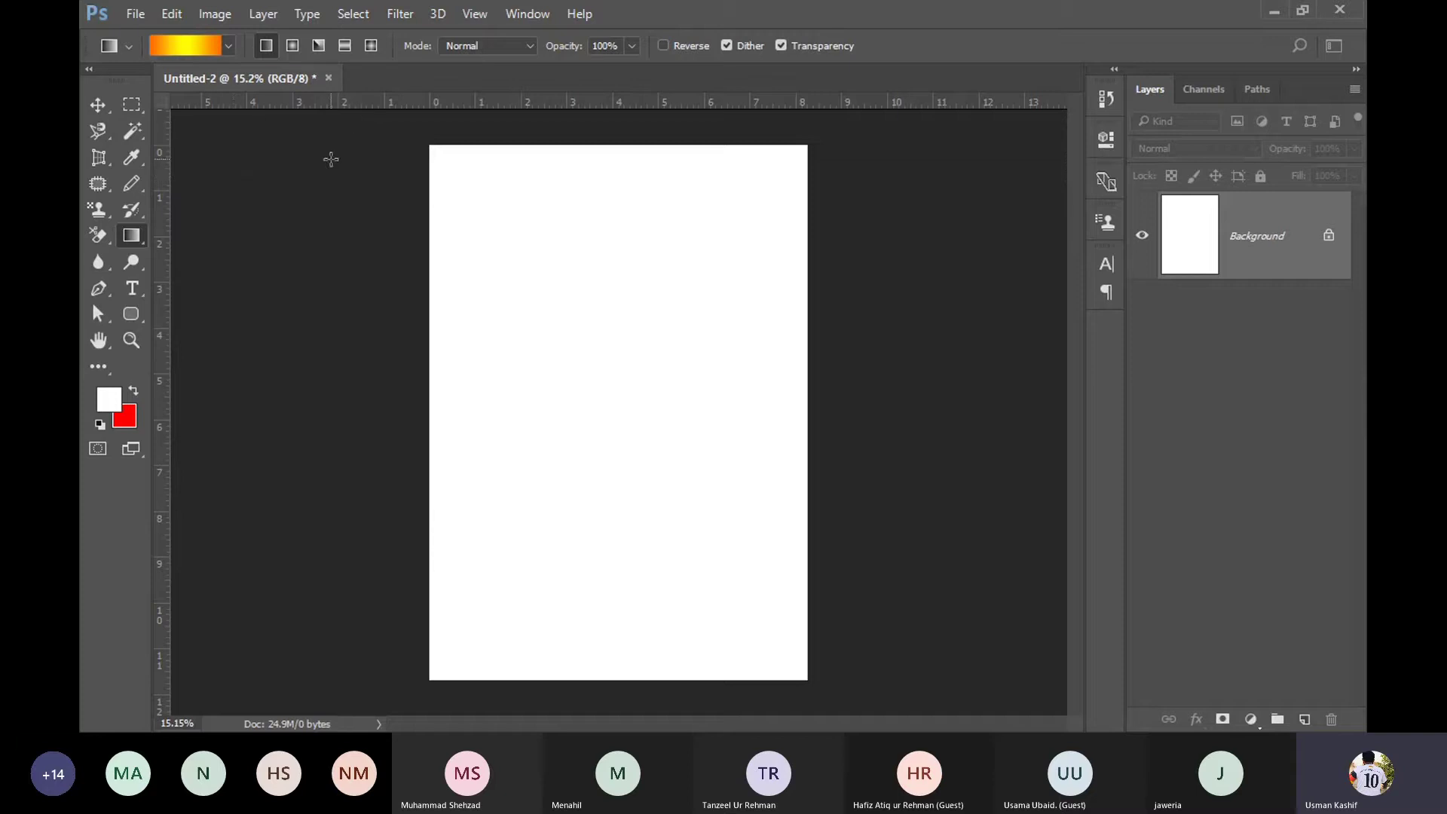
left_click(229, 46)
left_click(229, 46)
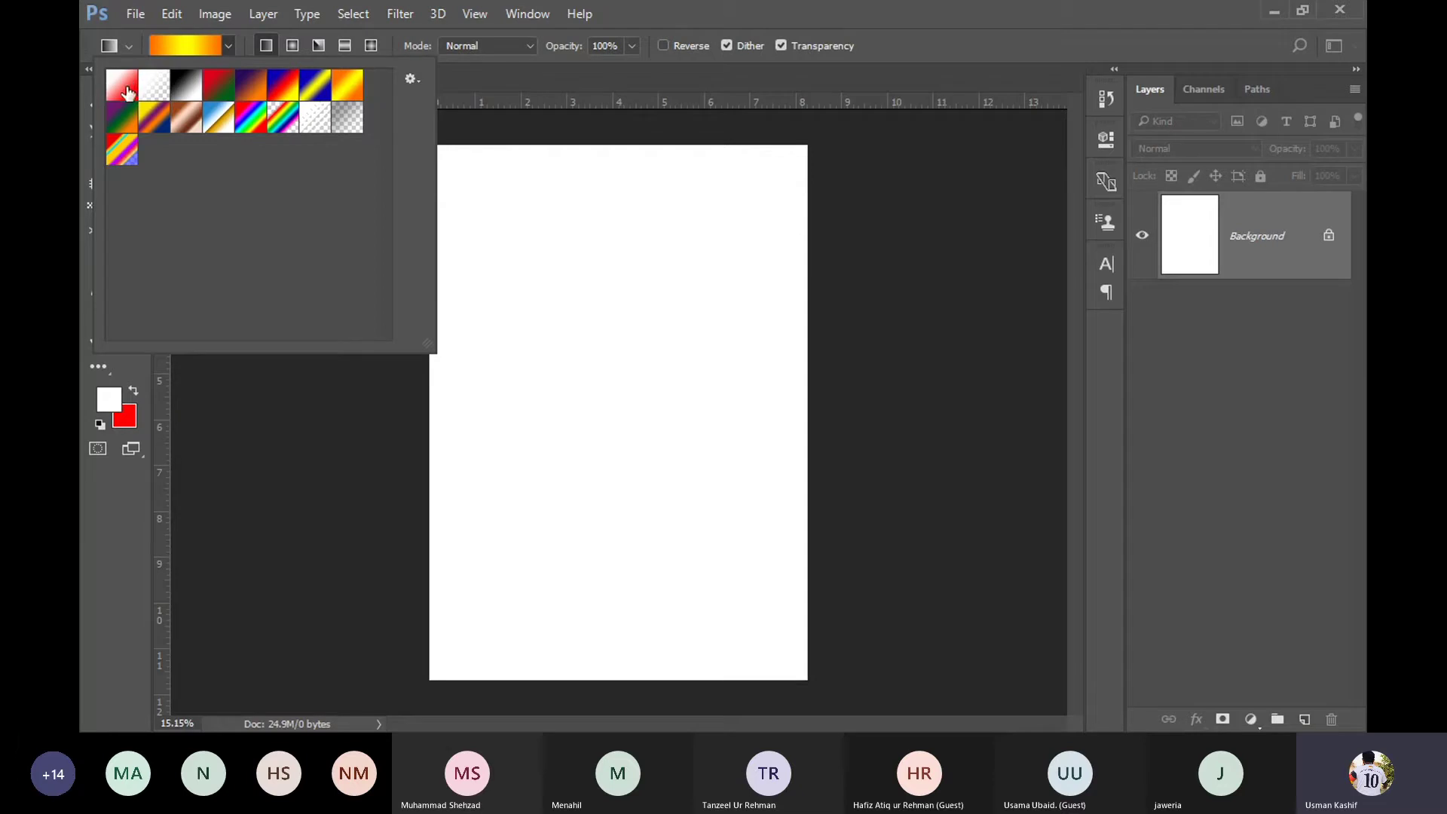
Step: Set the foreground colour to bright green so the first preset gradient runs green to red
left_click(131, 521)
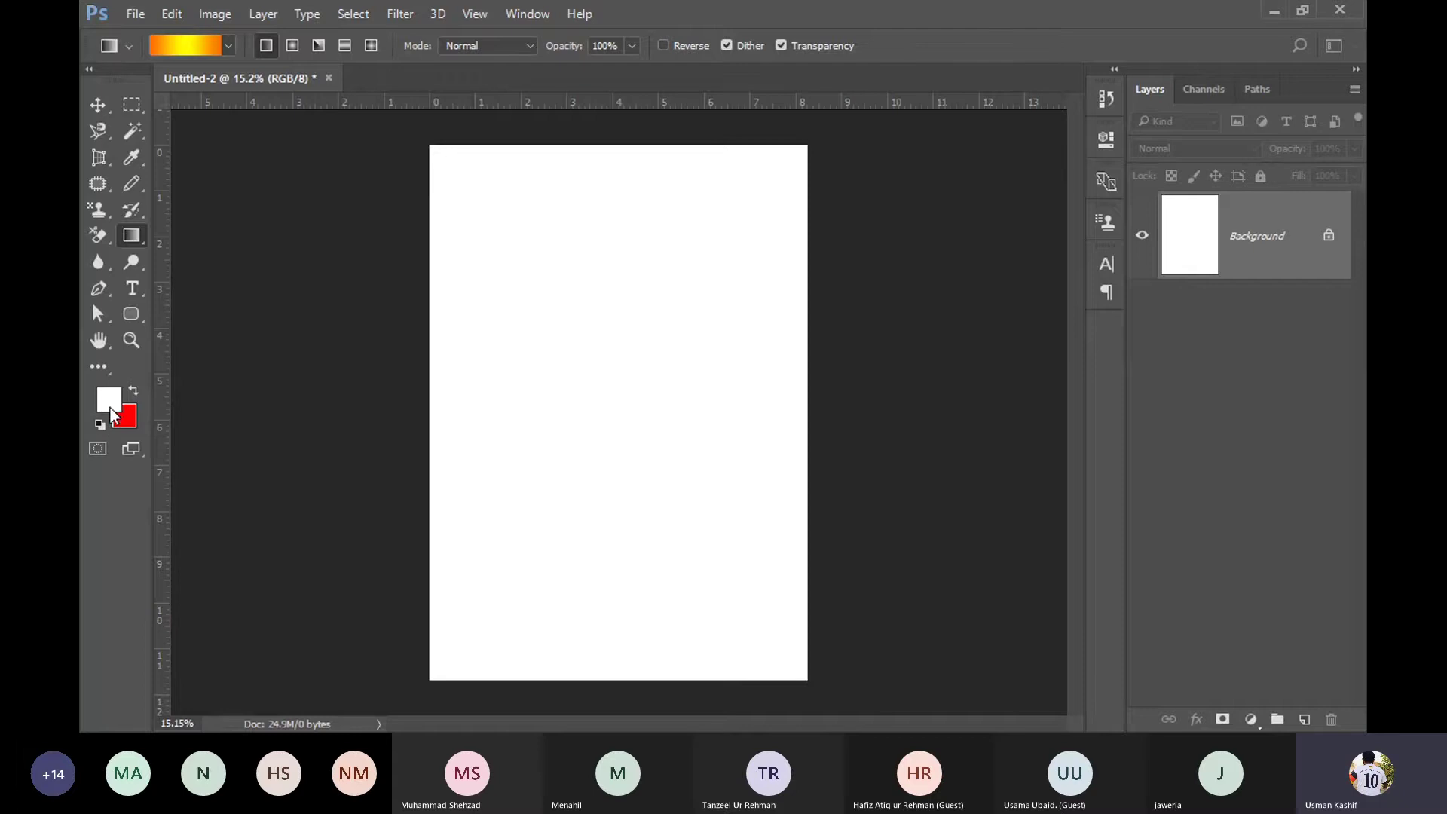
left_click(110, 399)
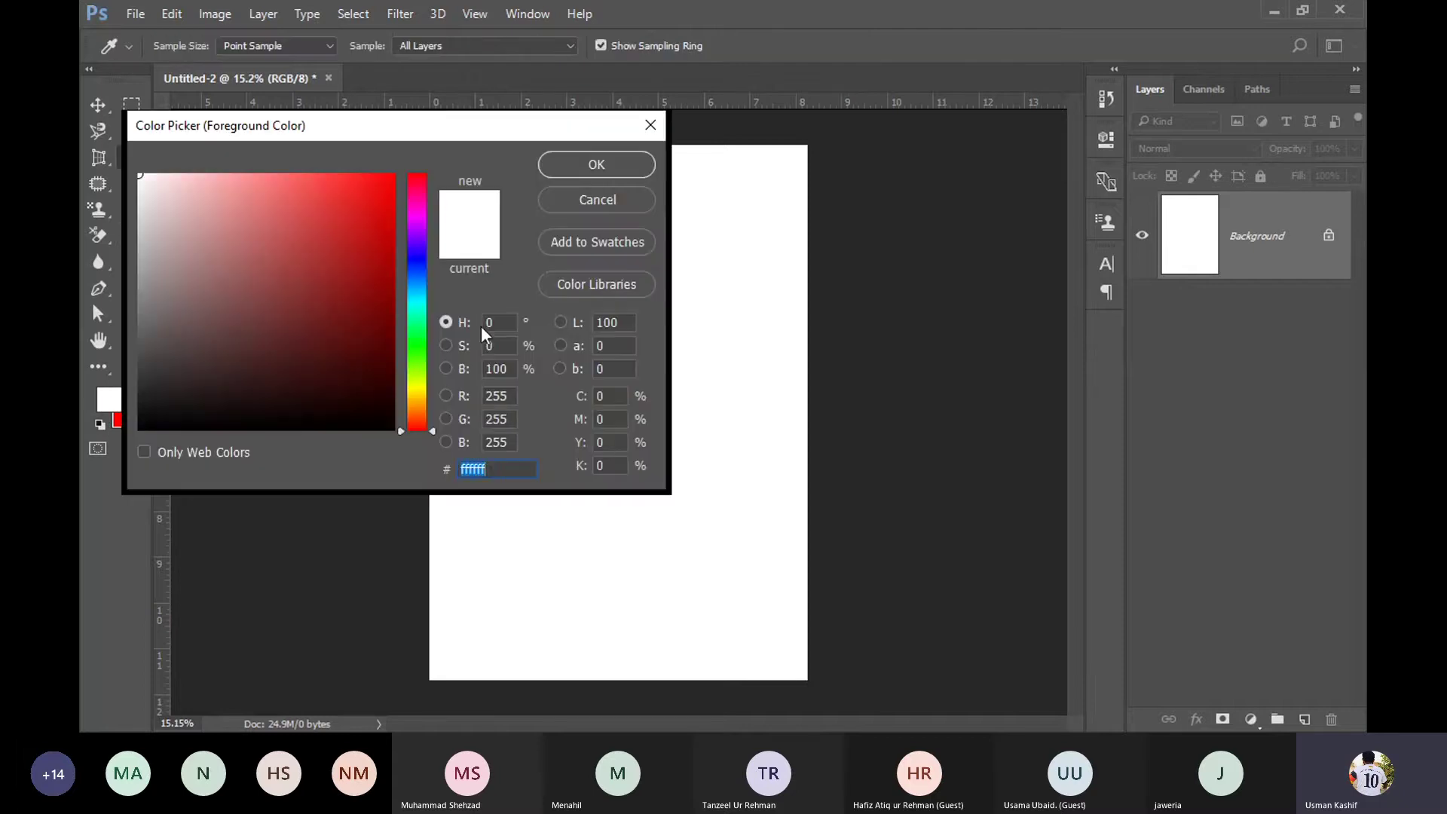
left_click(416, 362)
left_click(392, 175)
left_click(645, 164)
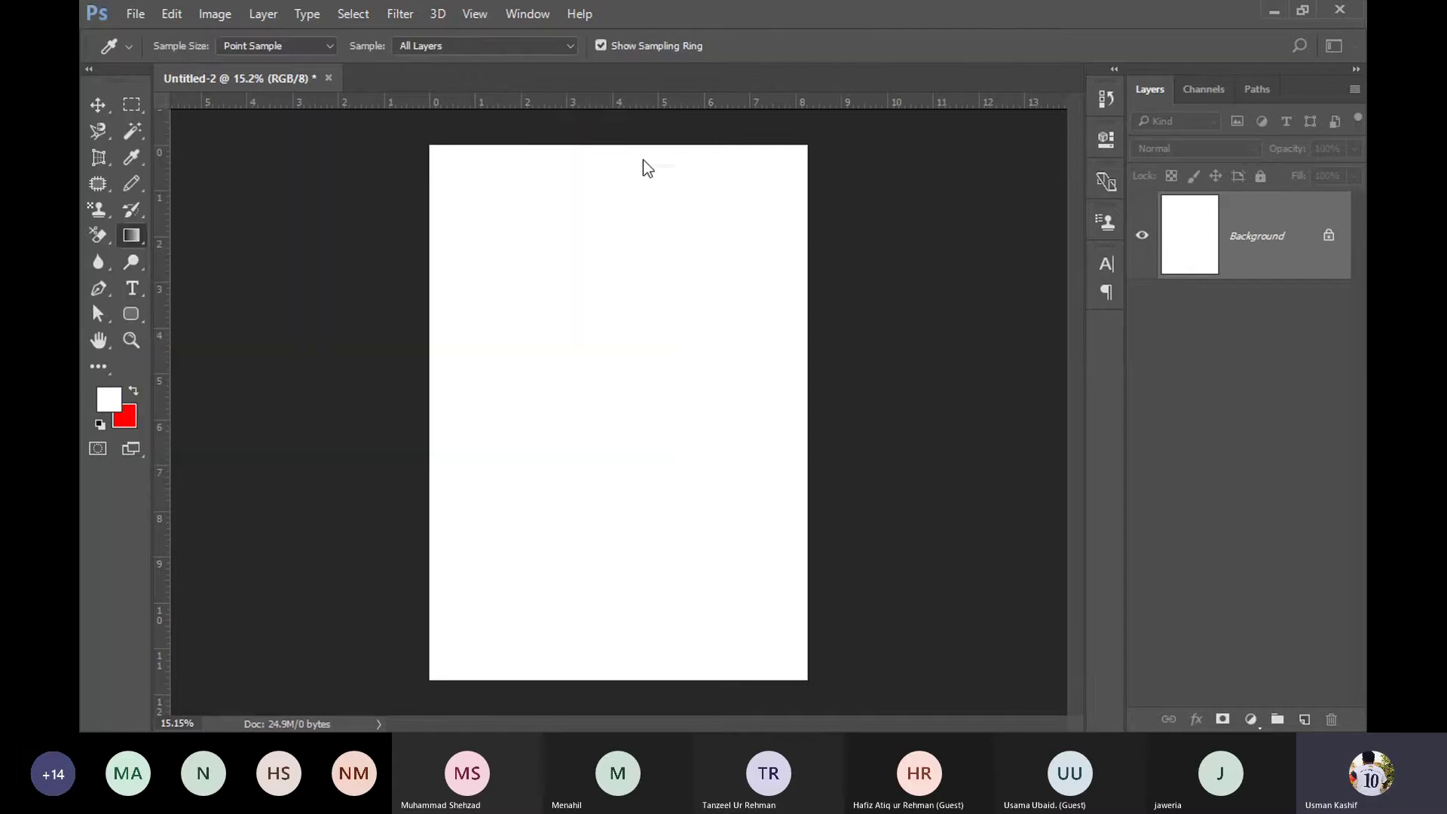
left_click(225, 47)
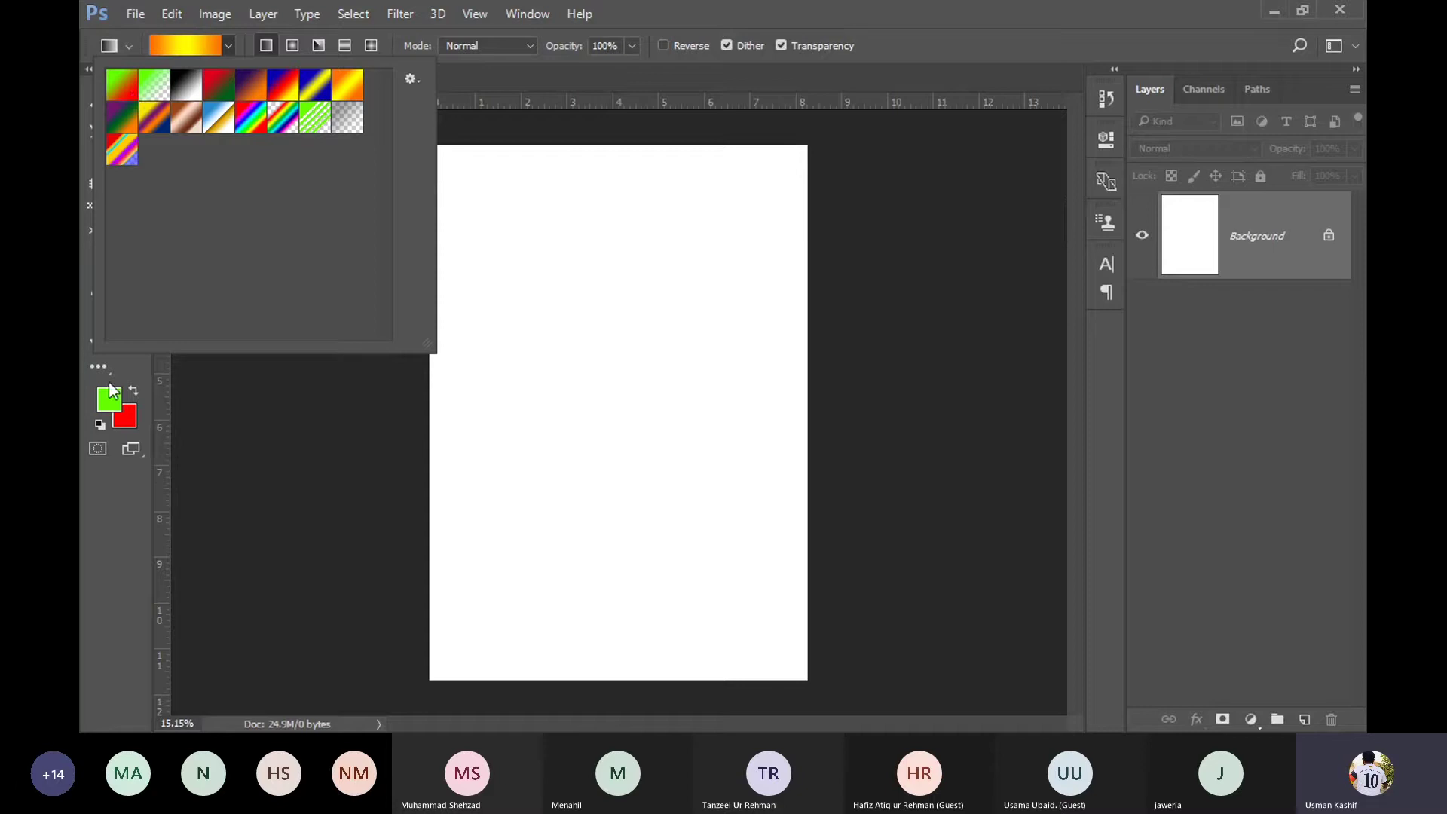
Step: Select the first green-to-red Foreground to Background gradient preset
left_click_drag(91, 389, 270, 136)
left_click(411, 79)
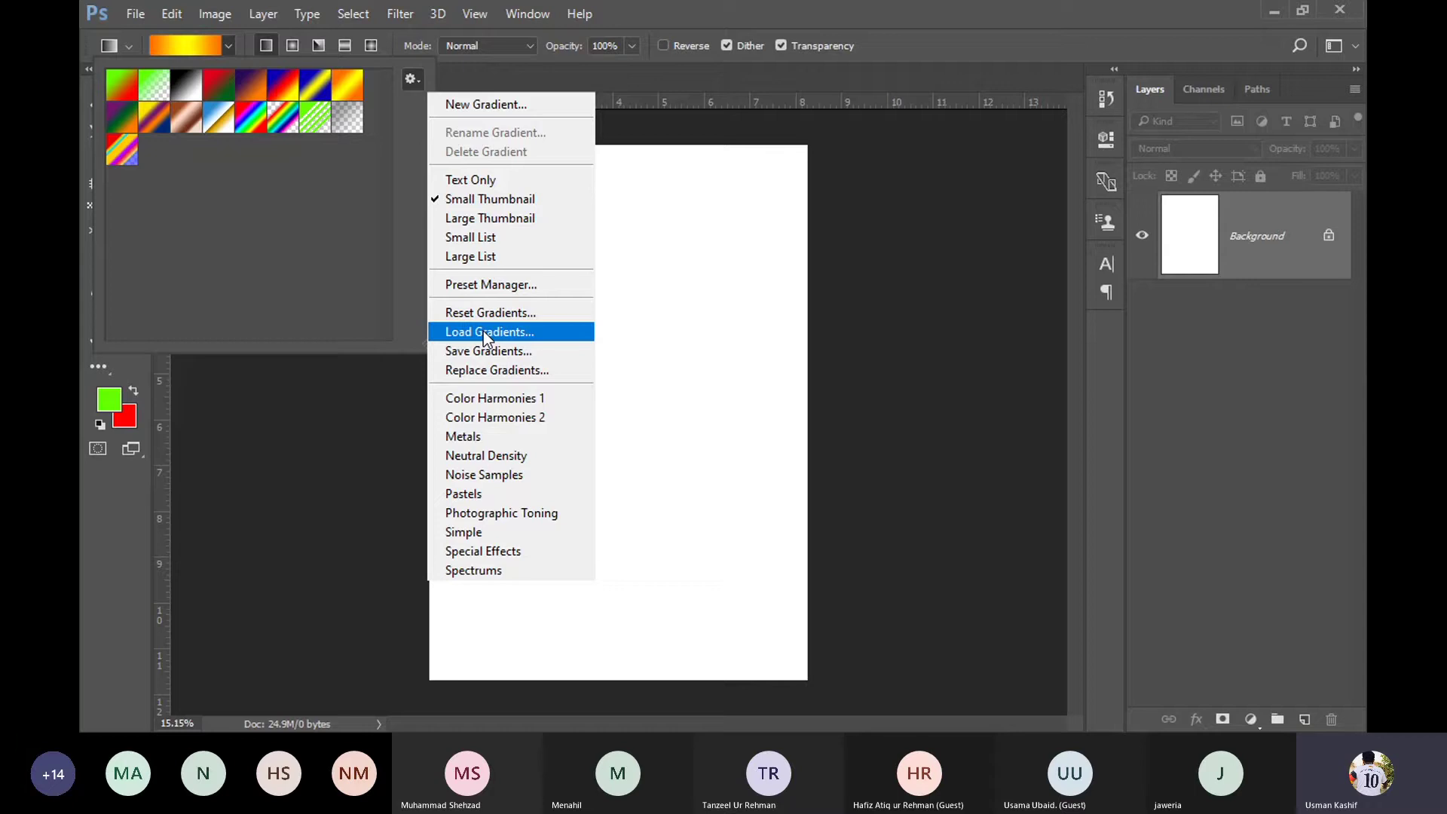
left_click(339, 256)
left_click(668, 12)
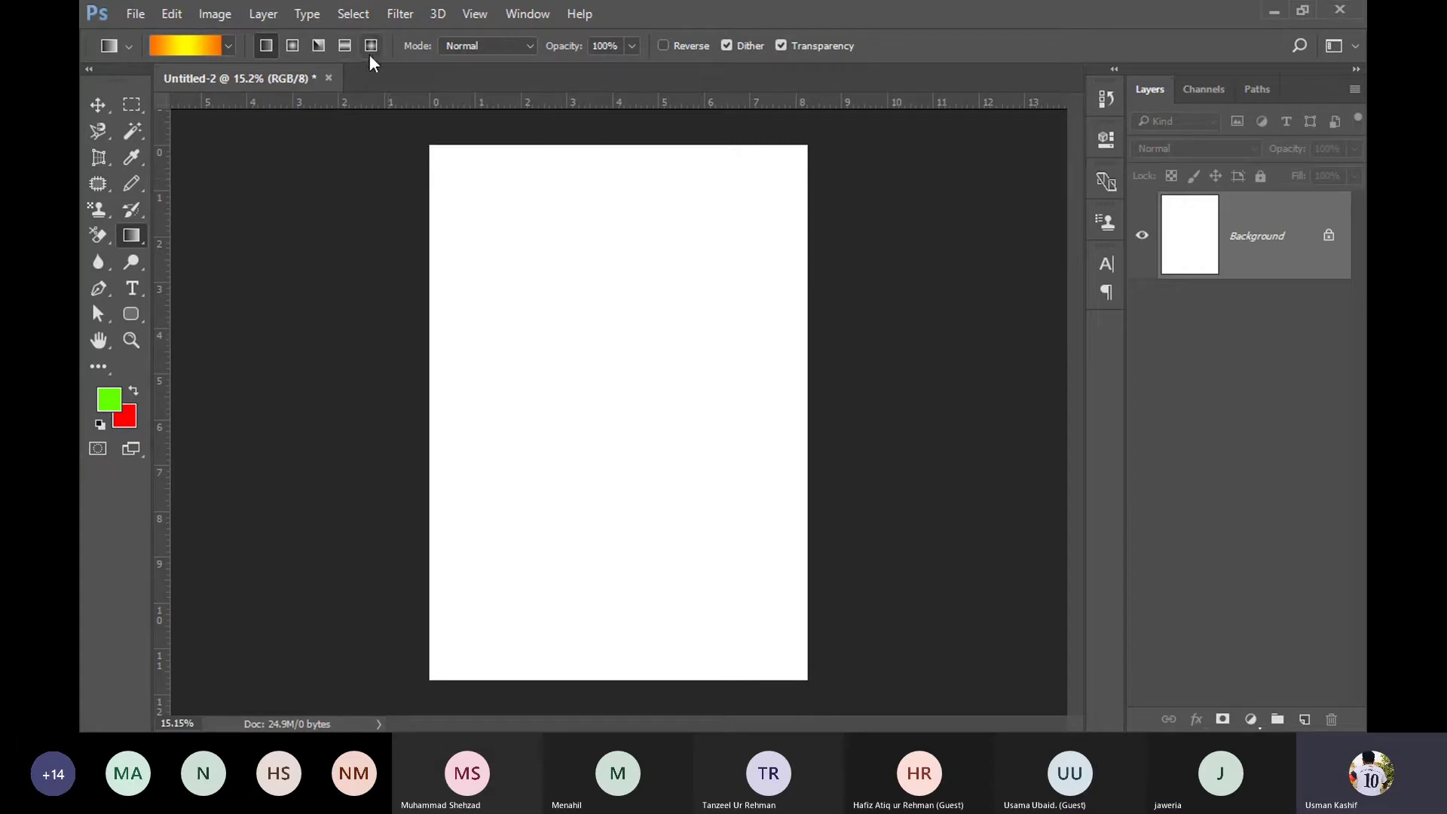
left_click(228, 46)
left_click(115, 95)
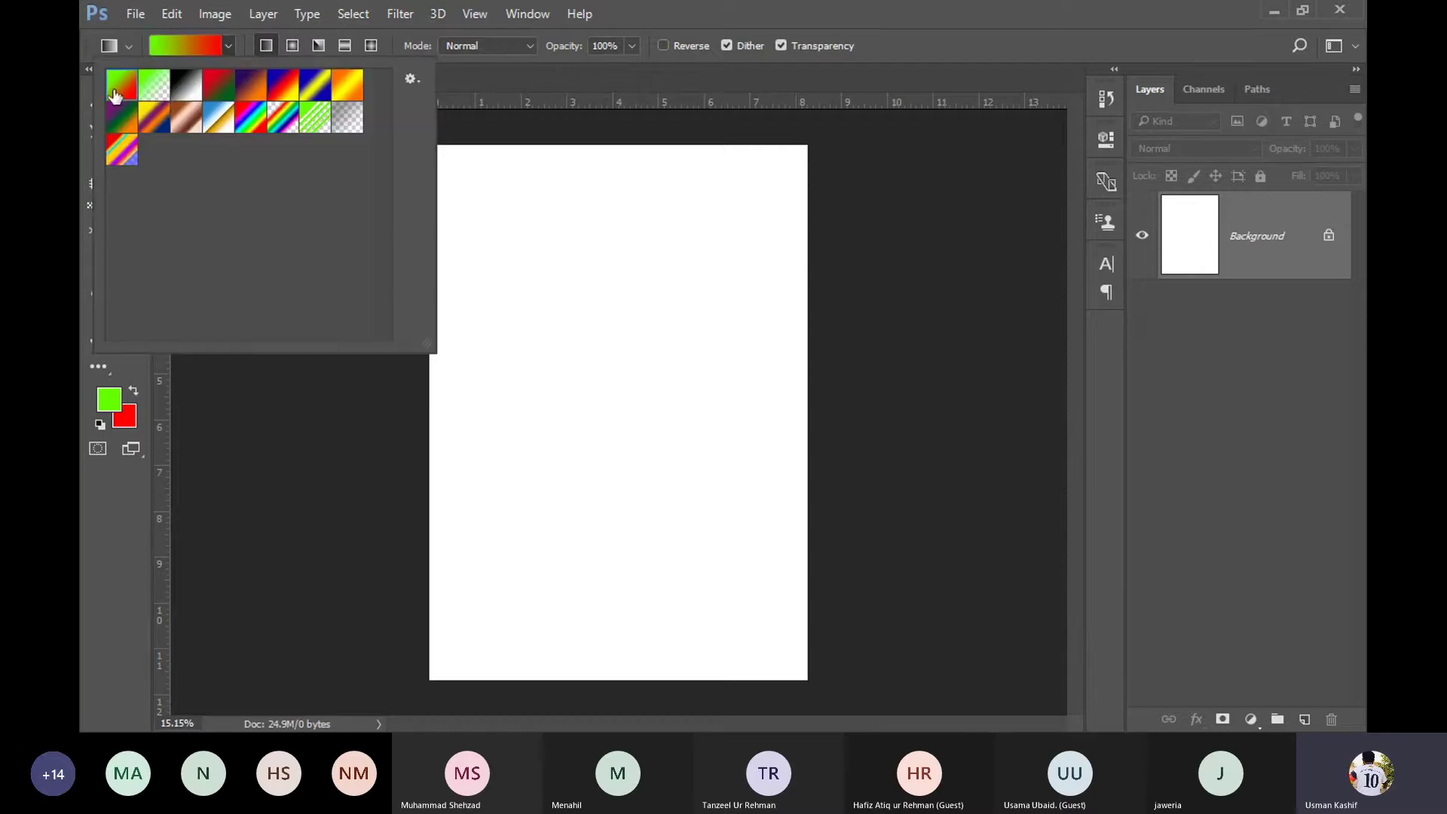
left_click(649, 20)
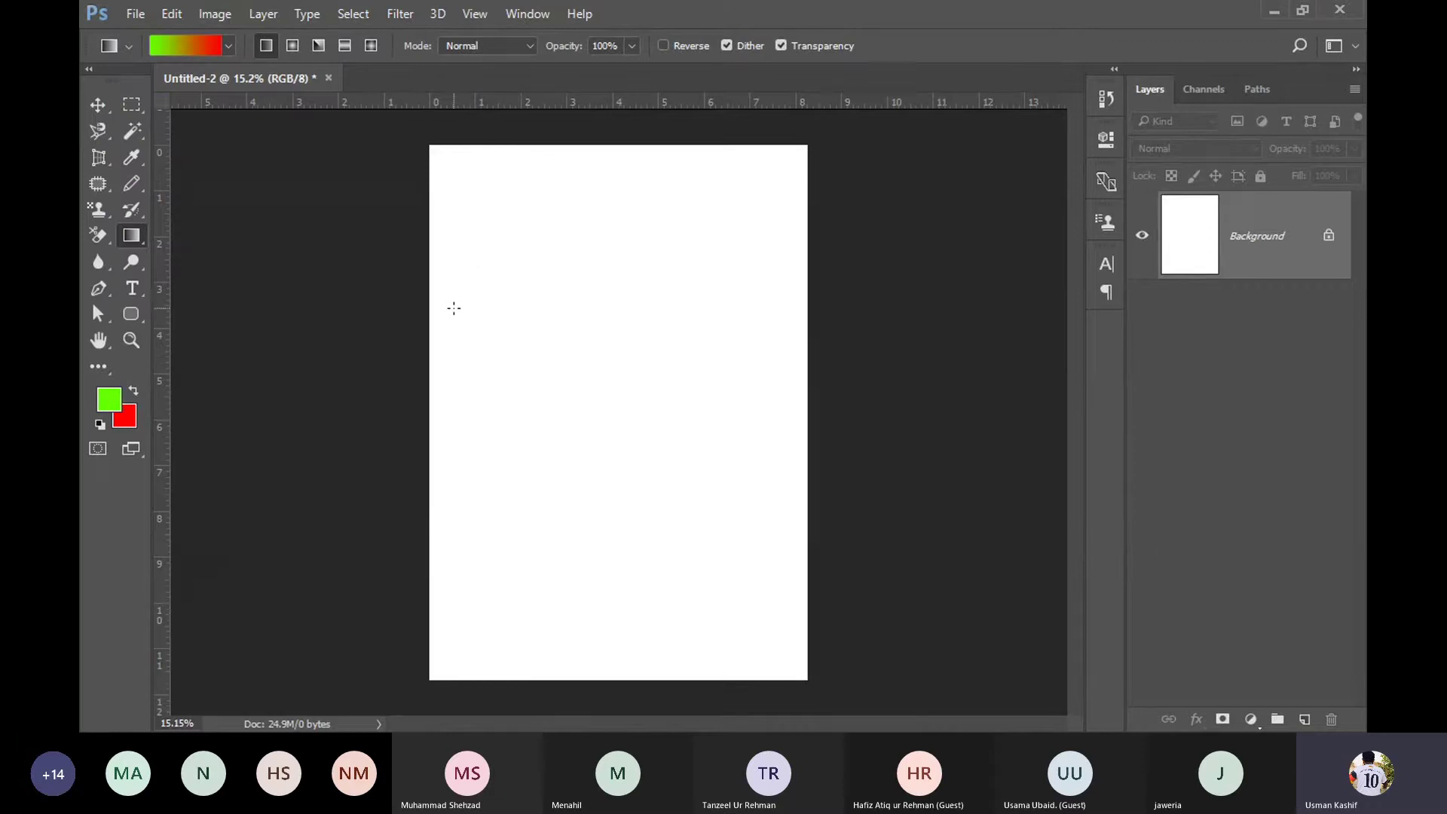
Step: Redraw the green-to-red gradient in several directions, ending diagonally from top-left to bottom-right
left_click_drag(436, 332, 758, 334)
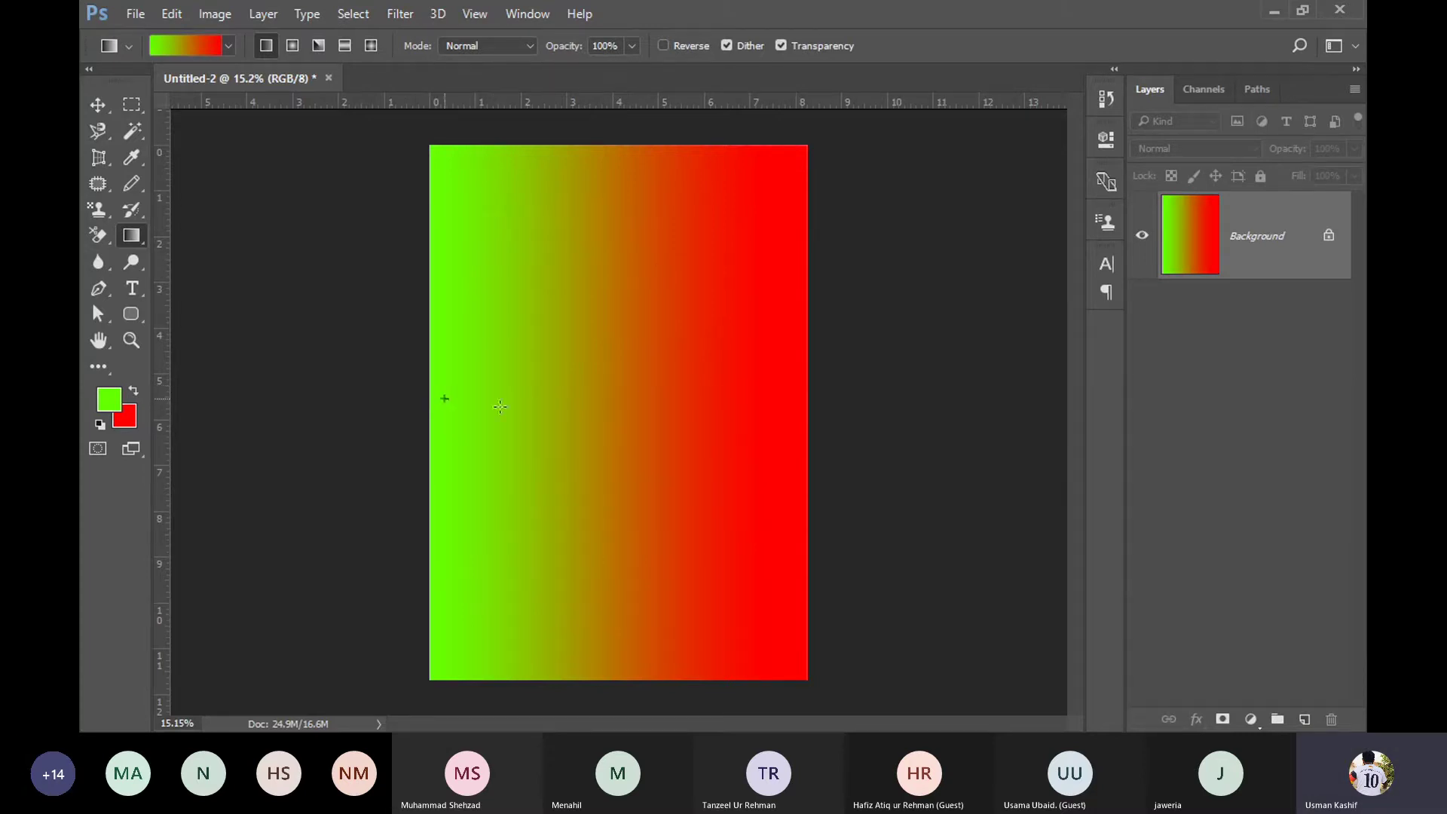
mouse_move(500, 406)
left_mouse_down()
mouse_move(769, 398)
mouse_move(471, 387)
left_mouse_up()
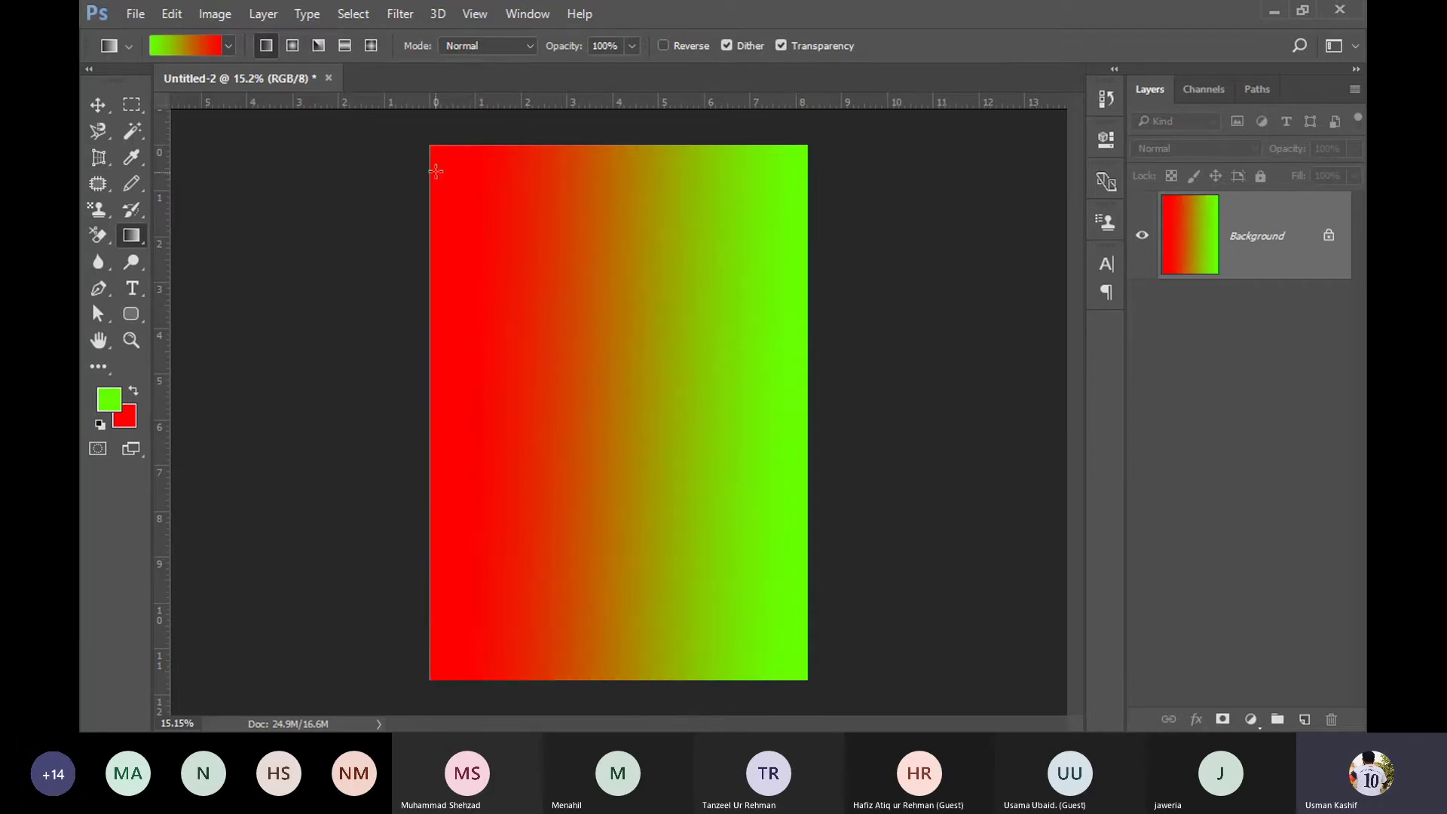
mouse_move(441, 166)
left_mouse_down()
mouse_move(729, 565)
mouse_move(795, 623)
left_mouse_up()
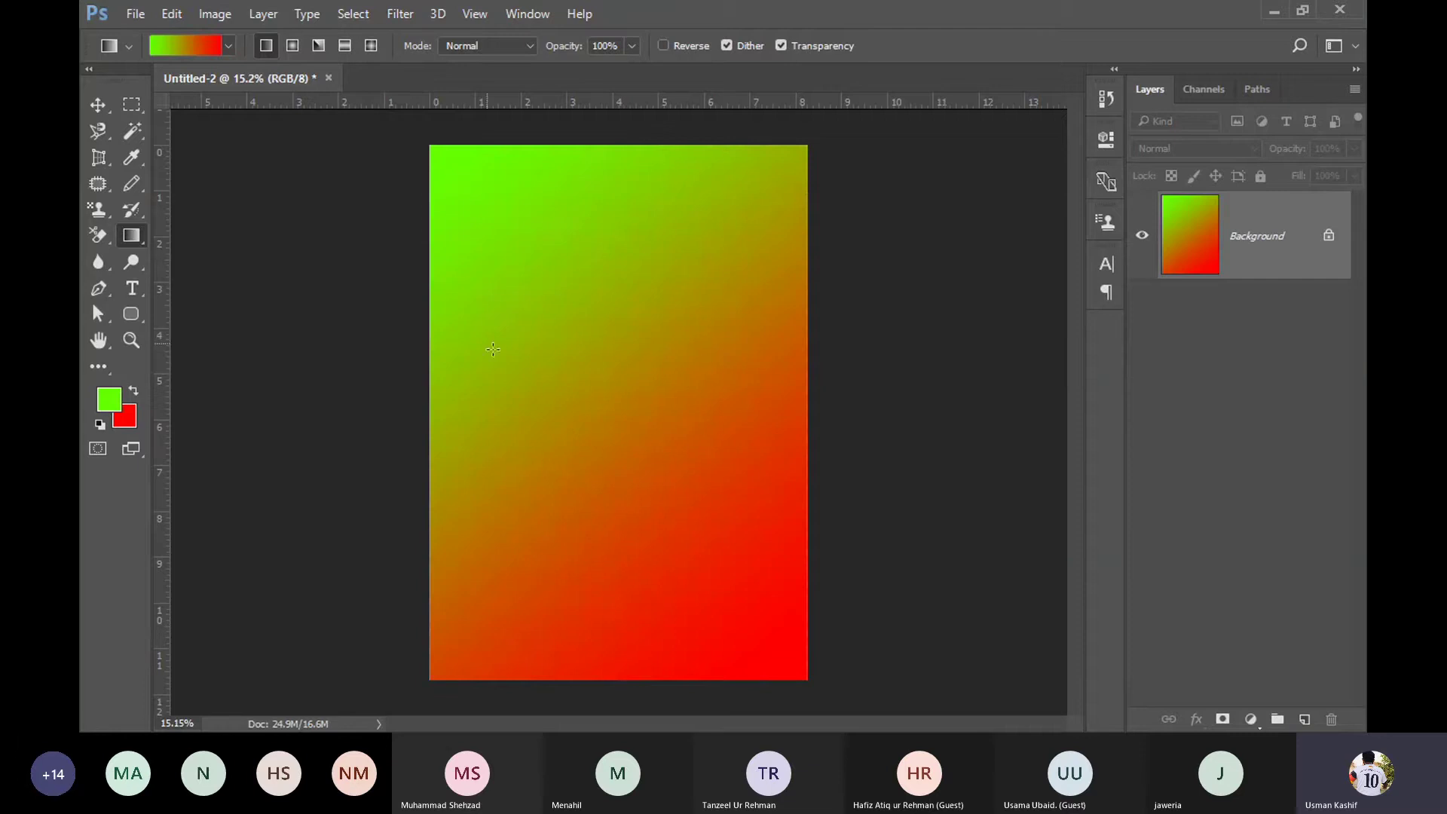
left_click_drag(795, 162, 467, 623)
left_click_drag(784, 655, 467, 260)
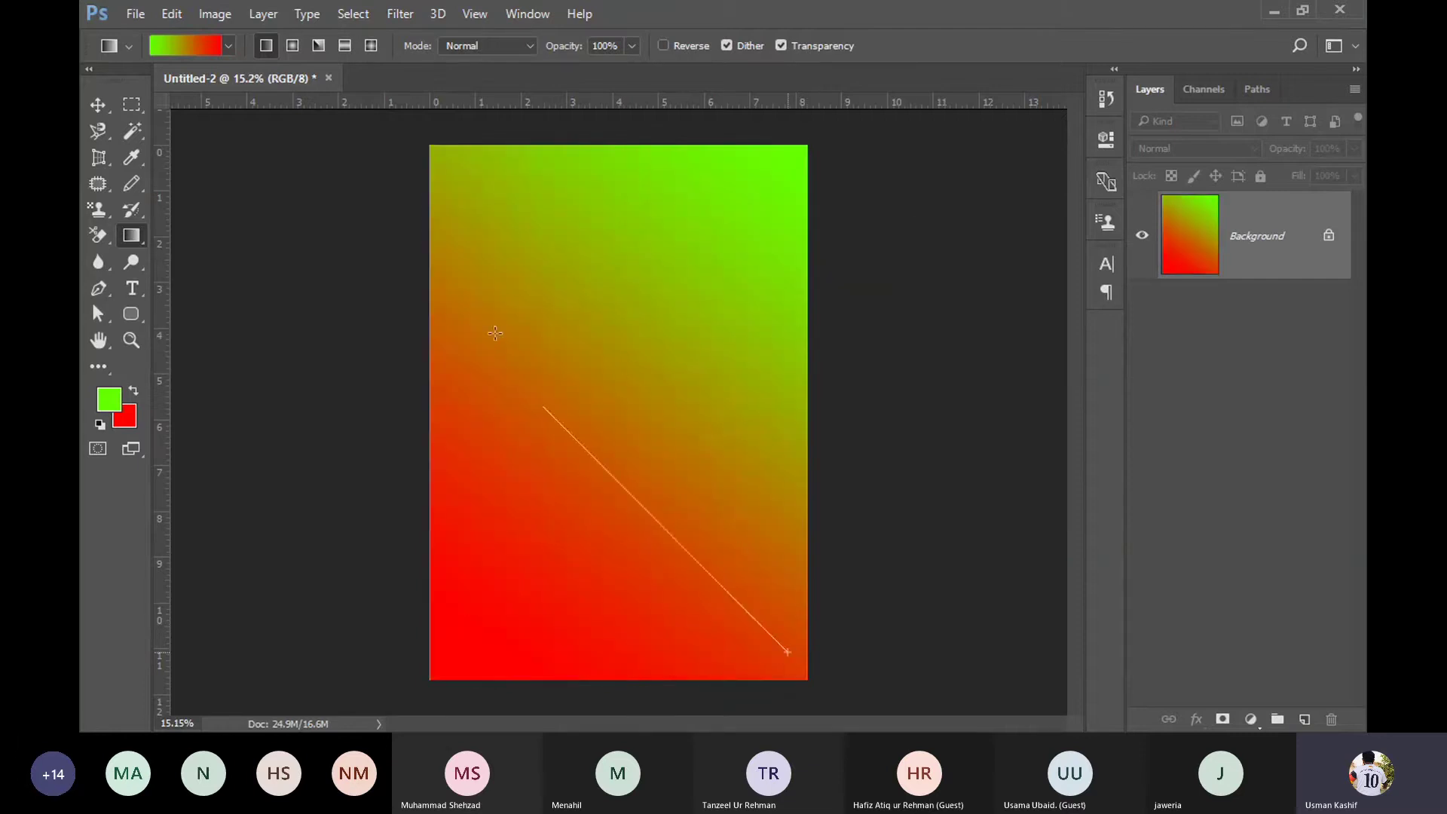
left_click_drag(463, 624, 764, 174)
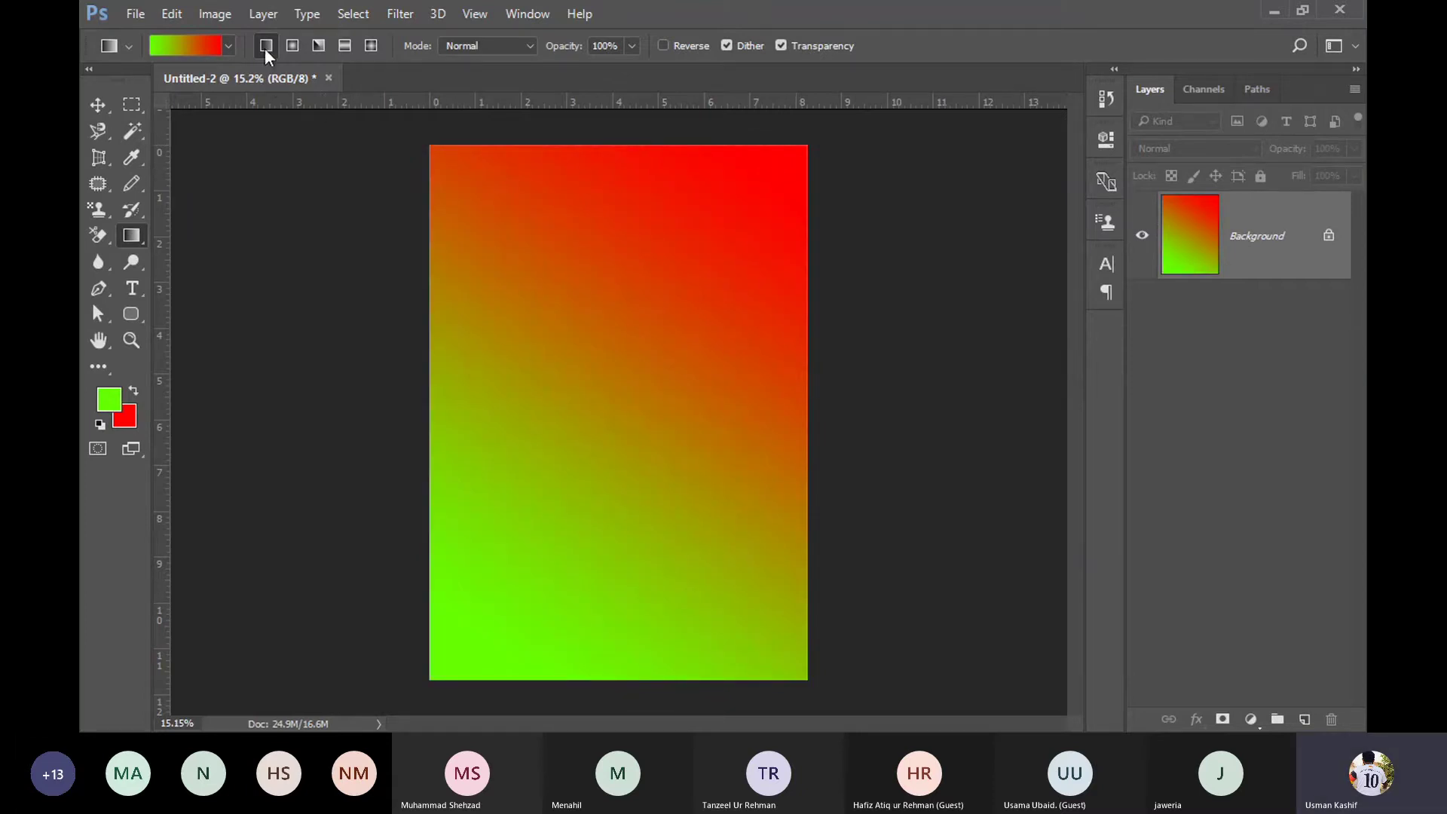
left_click_drag(436, 402, 788, 399)
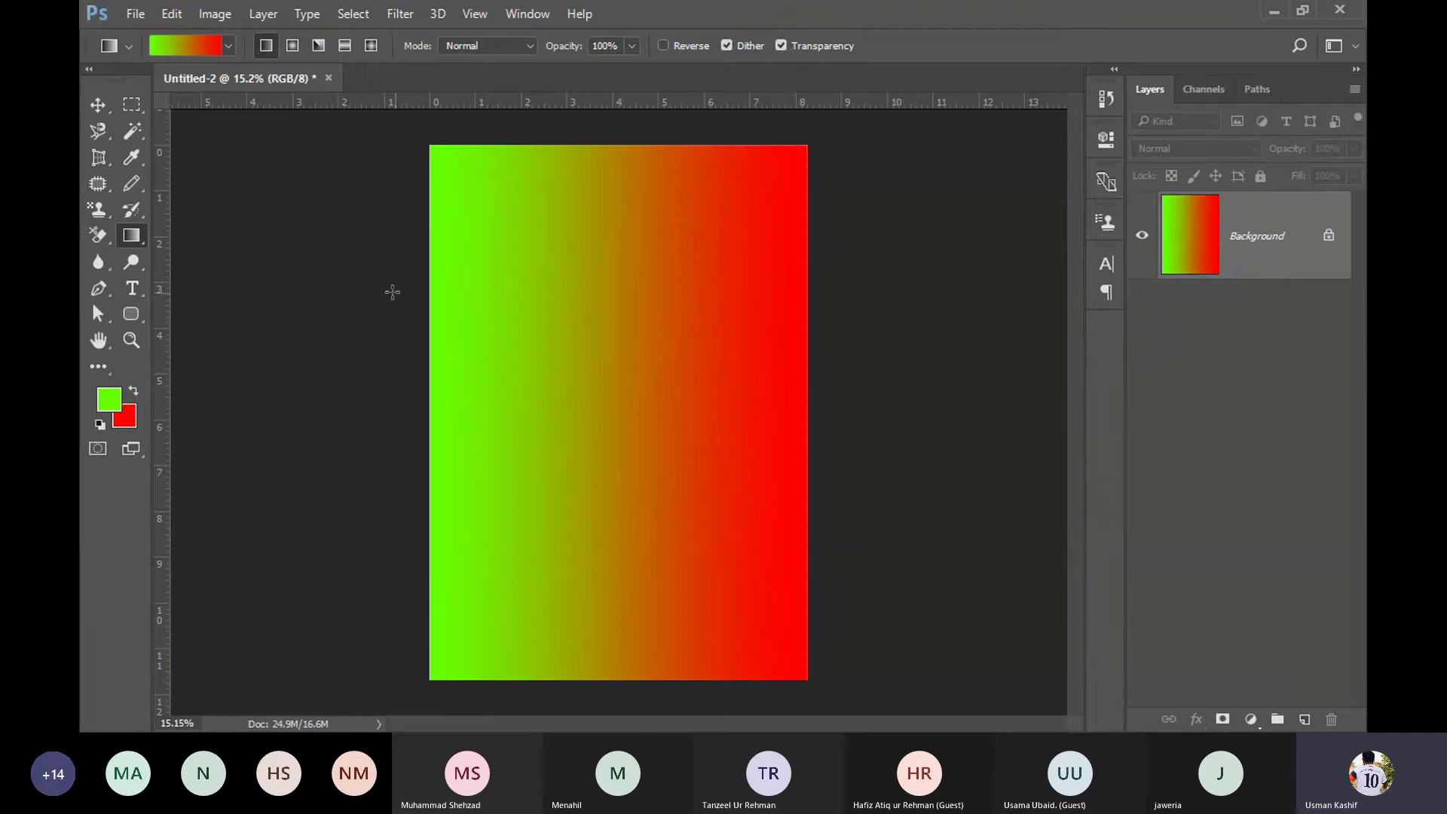
left_click_drag(447, 172, 789, 543)
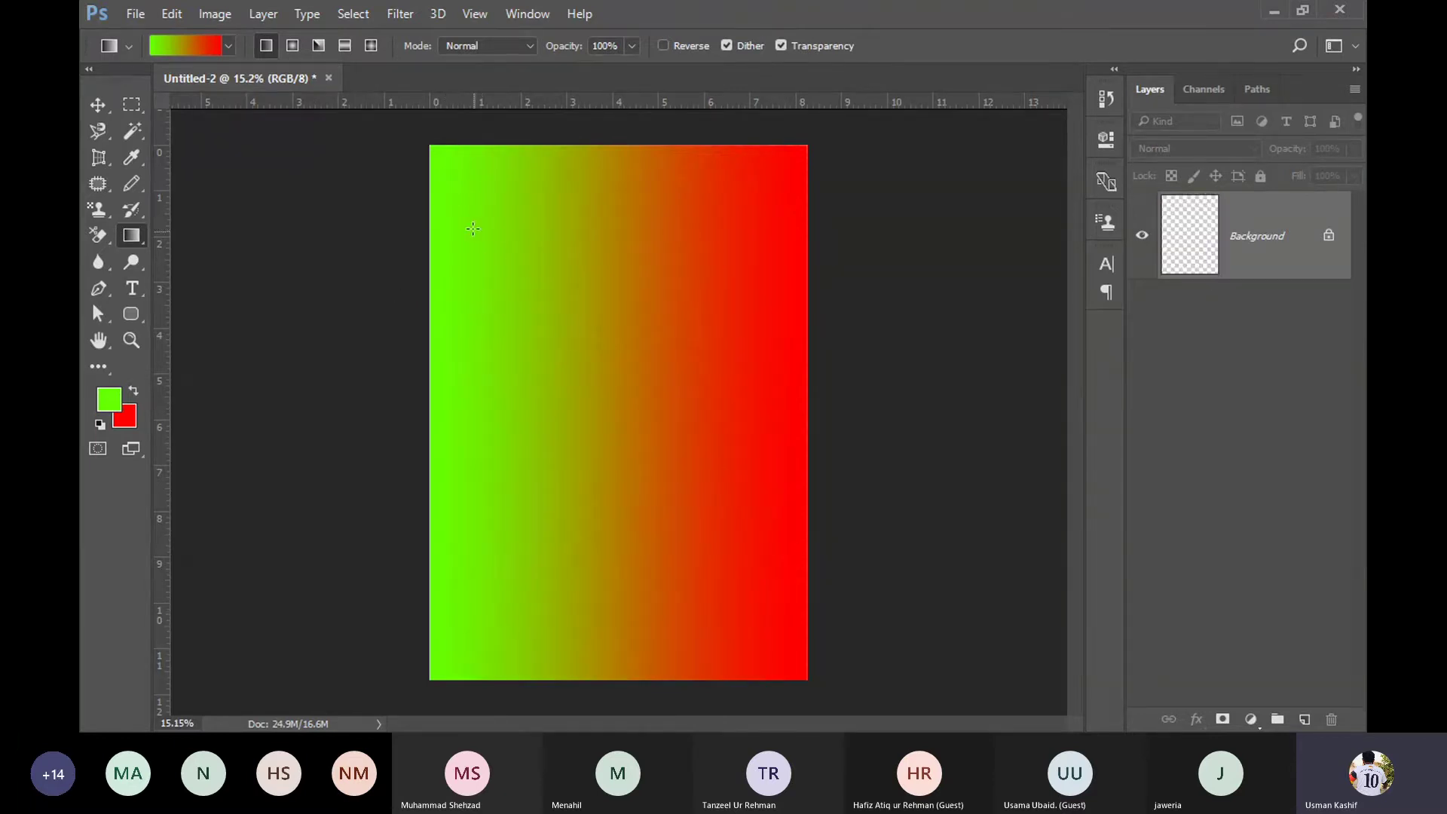
mouse_move(467, 195)
left_mouse_down()
mouse_move(703, 510)
mouse_move(741, 601)
left_mouse_up()
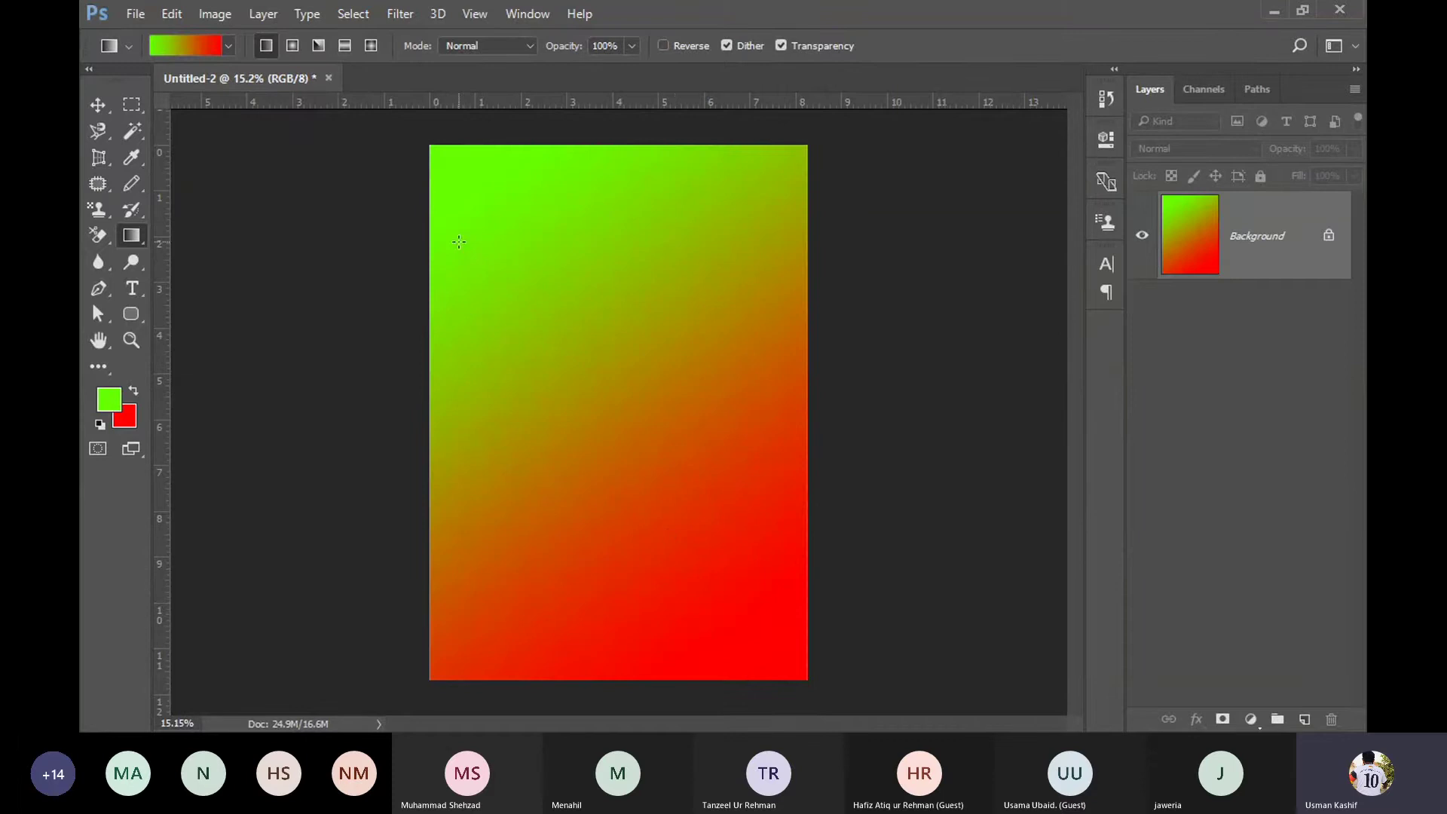
left_click_drag(459, 242, 784, 648)
Step: Switch to the orange-yellow preset and draw it as a diagonal orange-yellow-orange gradient
left_click(228, 46)
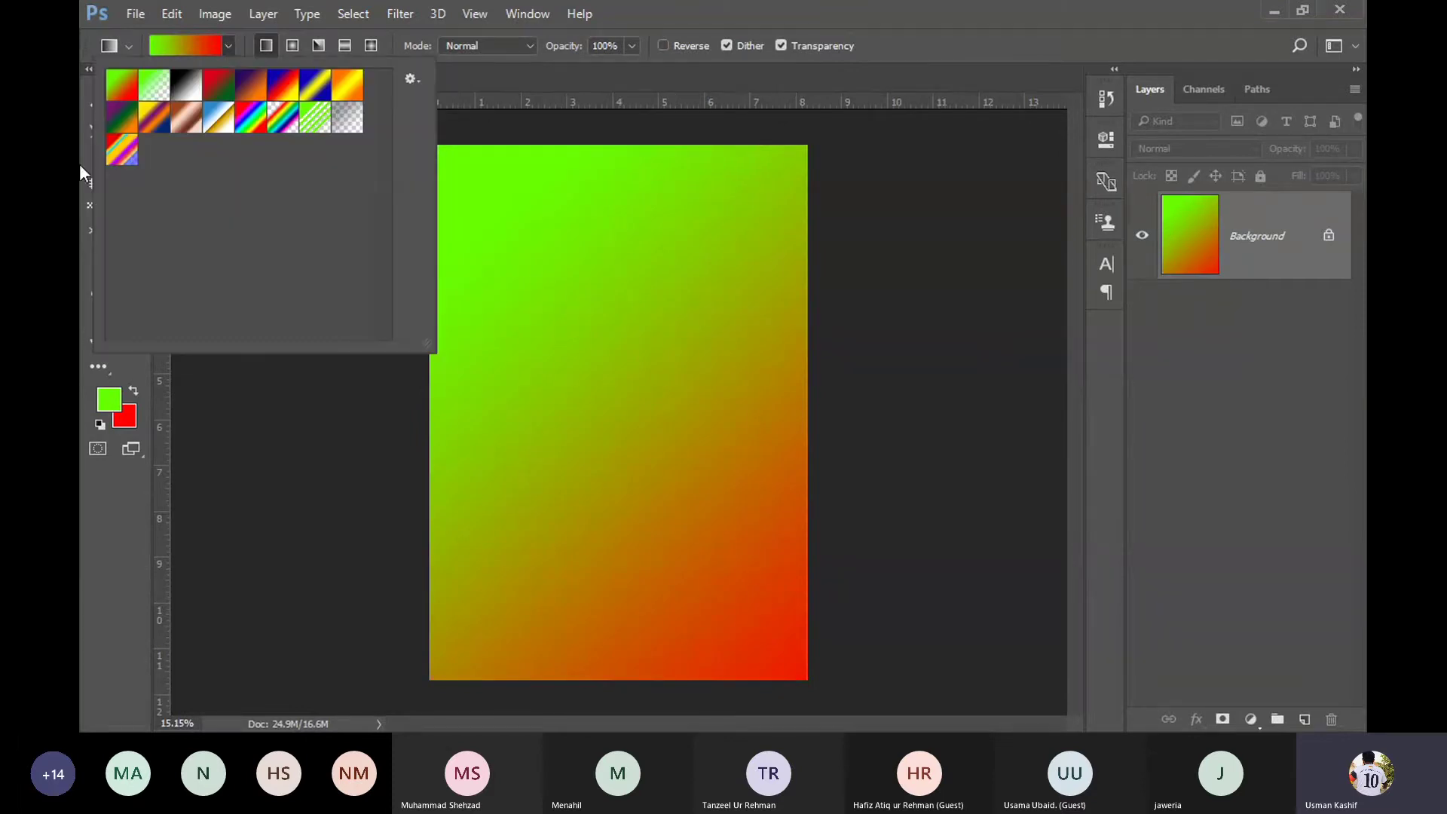
left_click(348, 85)
left_click(616, 57)
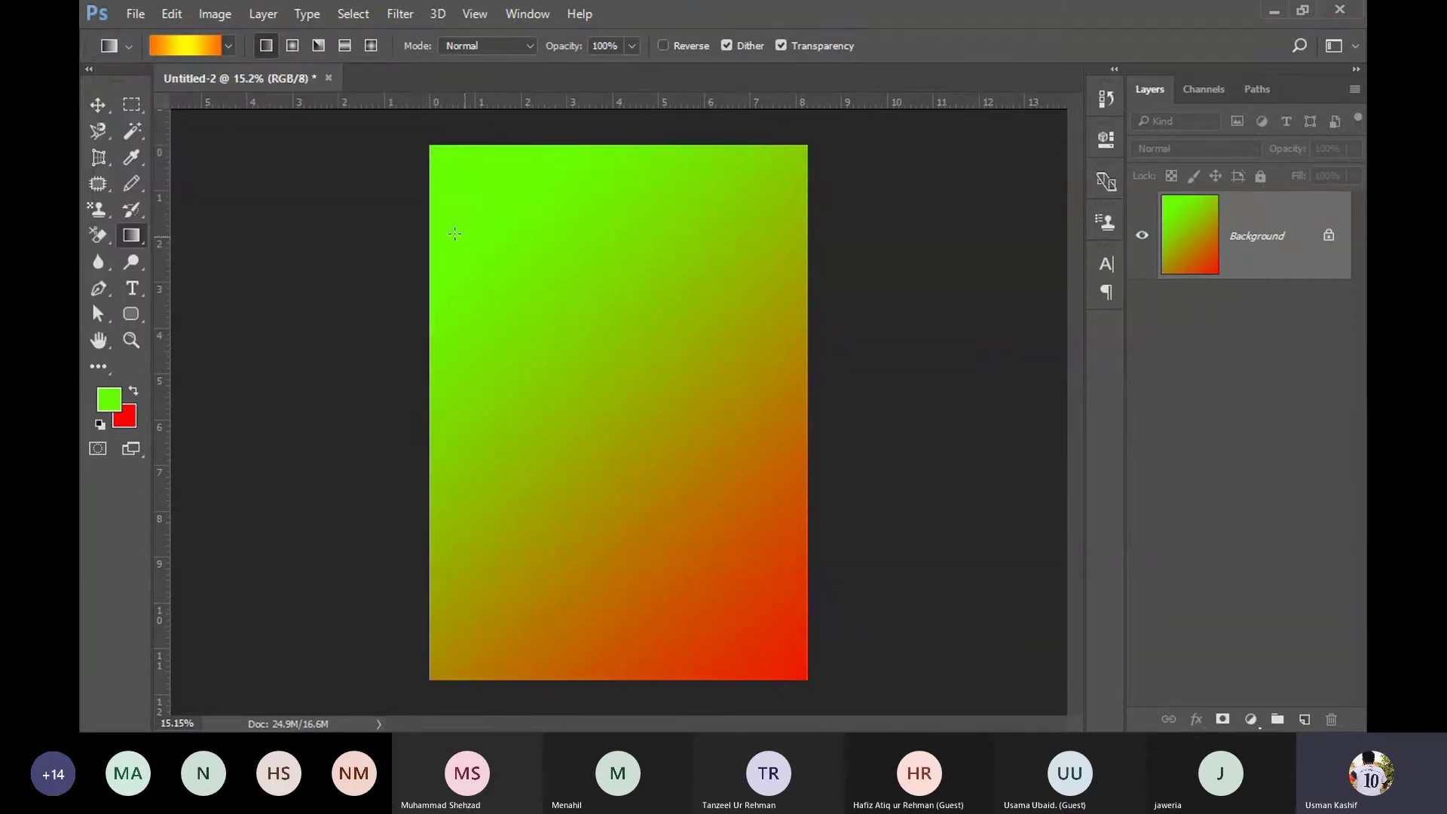
left_click_drag(445, 149, 774, 657)
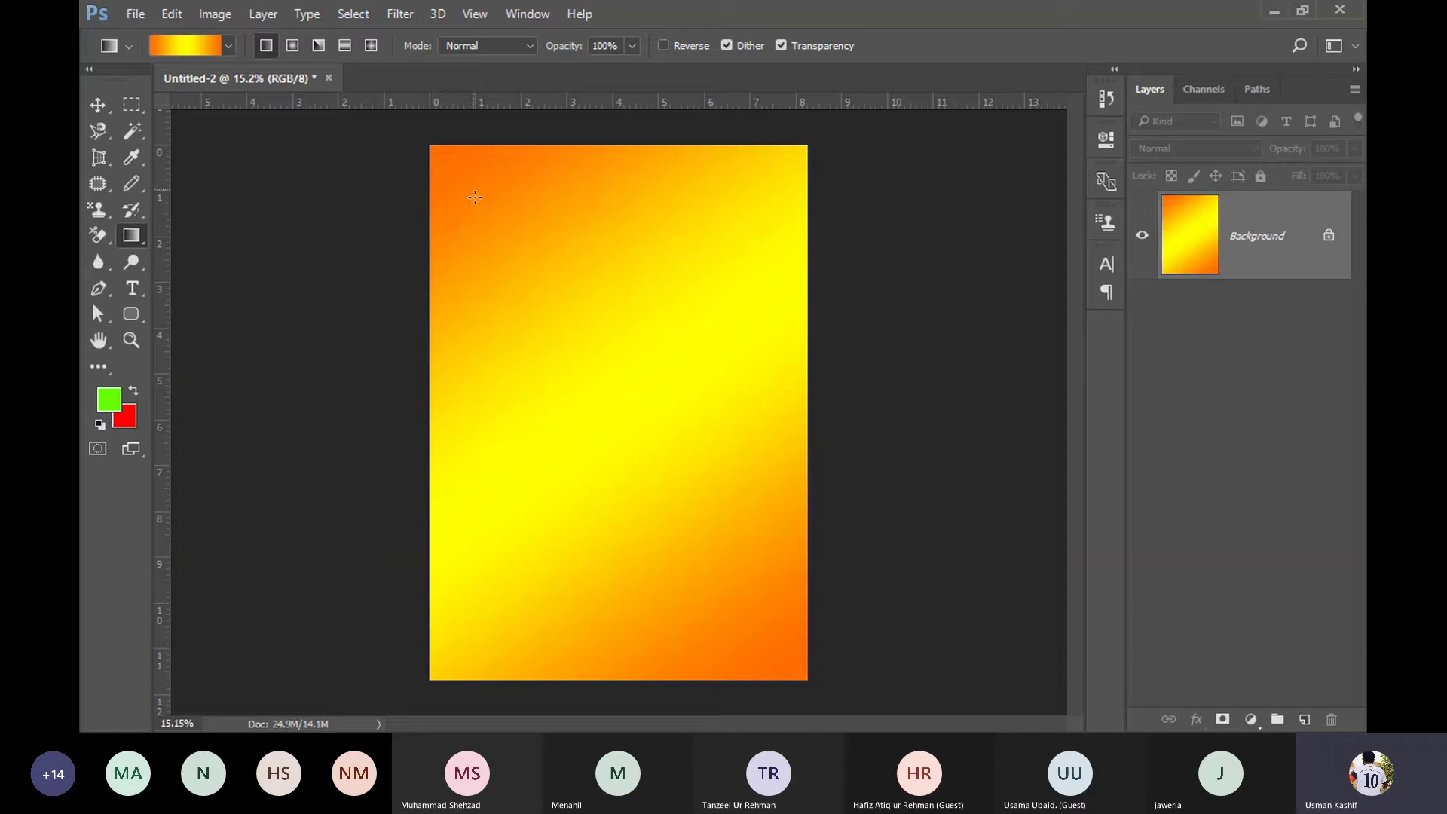
mouse_move(795, 383)
left_mouse_down()
mouse_move(417, 394)
mouse_move(471, 382)
mouse_move(777, 400)
left_mouse_up()
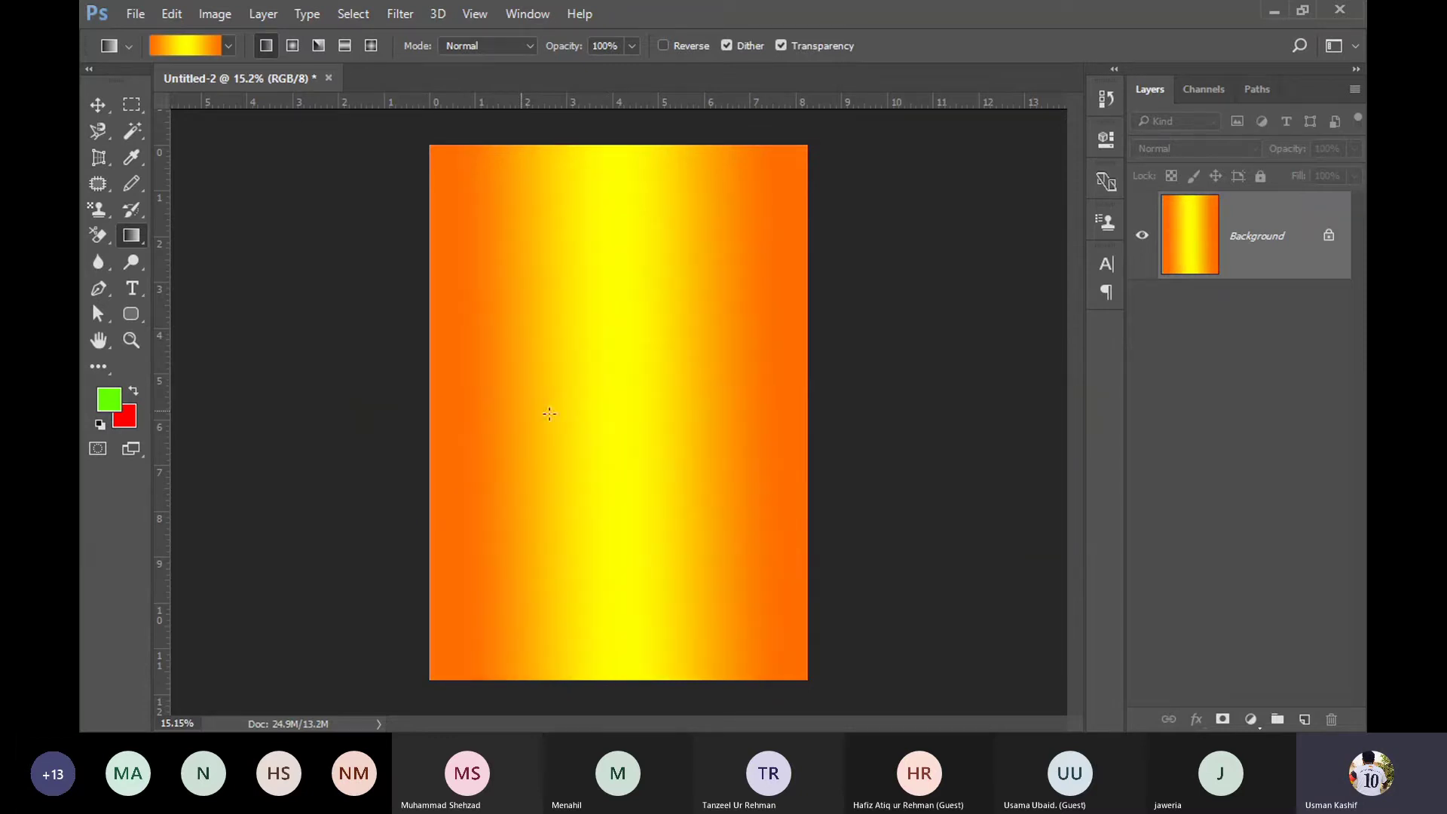
left_click_drag(510, 229, 696, 490)
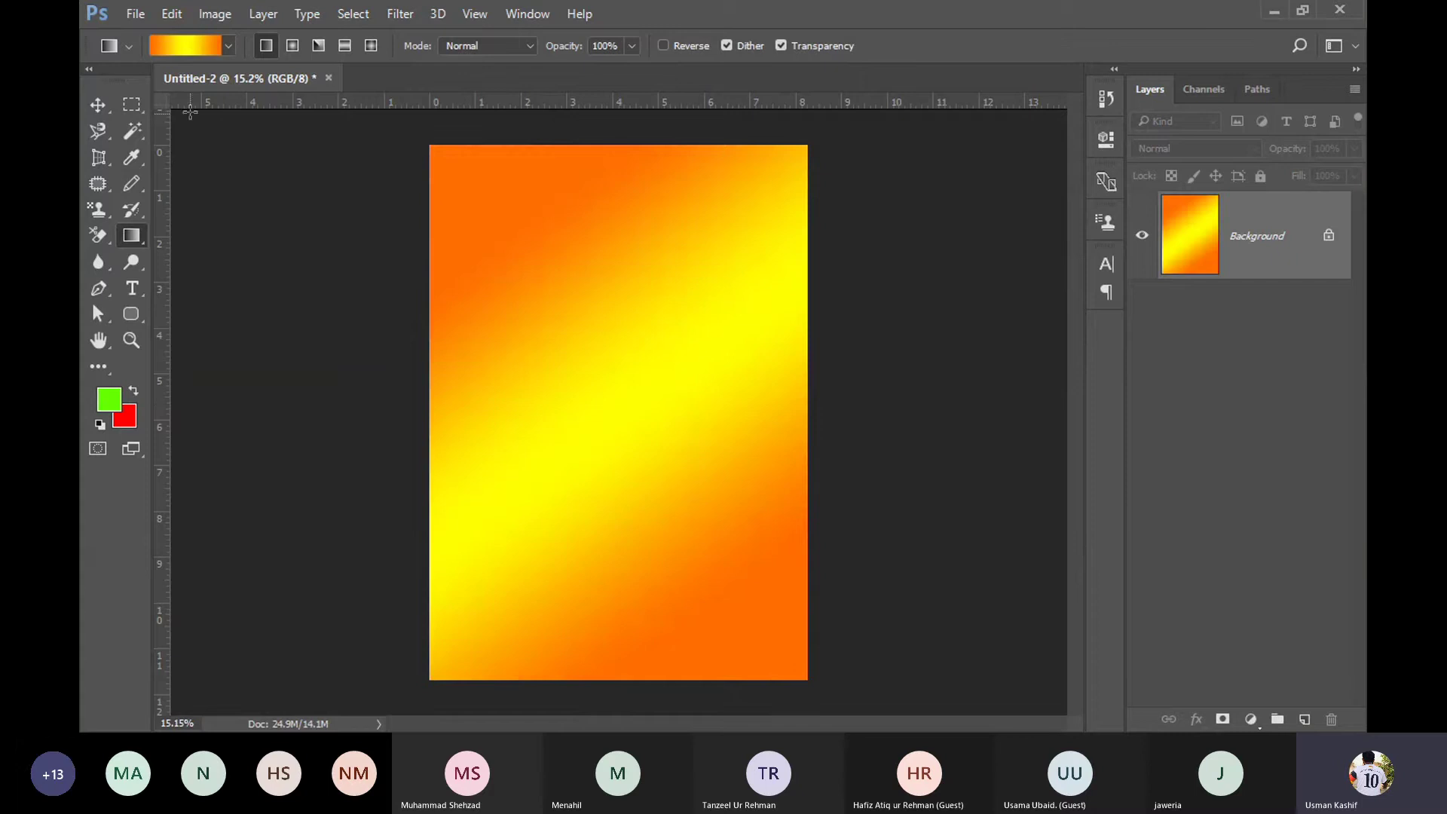
Step: Choose the green-to-red preset and drag it diagonally from top-left to bottom-right
left_click(223, 43)
left_click(127, 99)
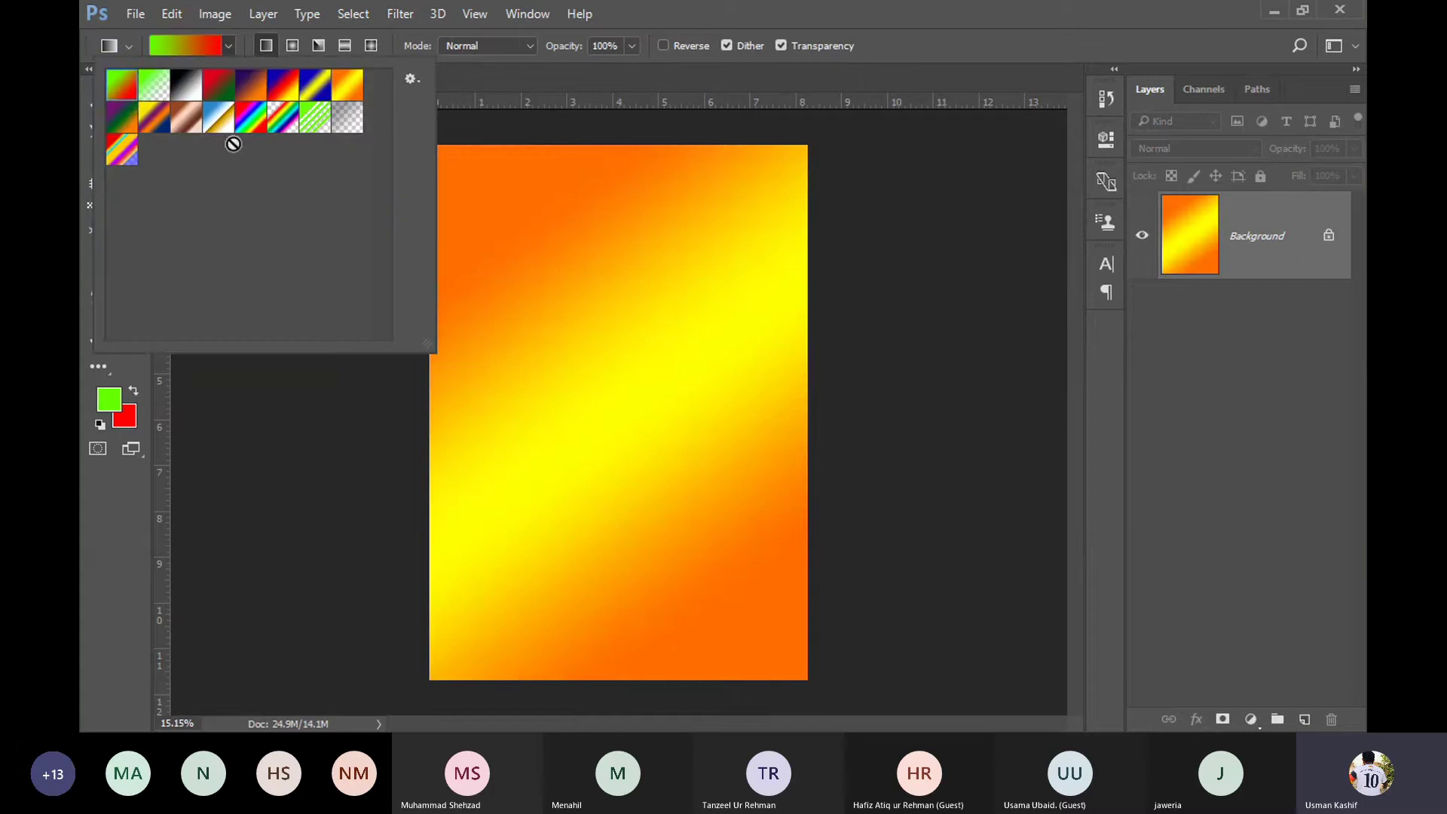
left_click(435, 165)
left_click_drag(439, 166, 784, 645)
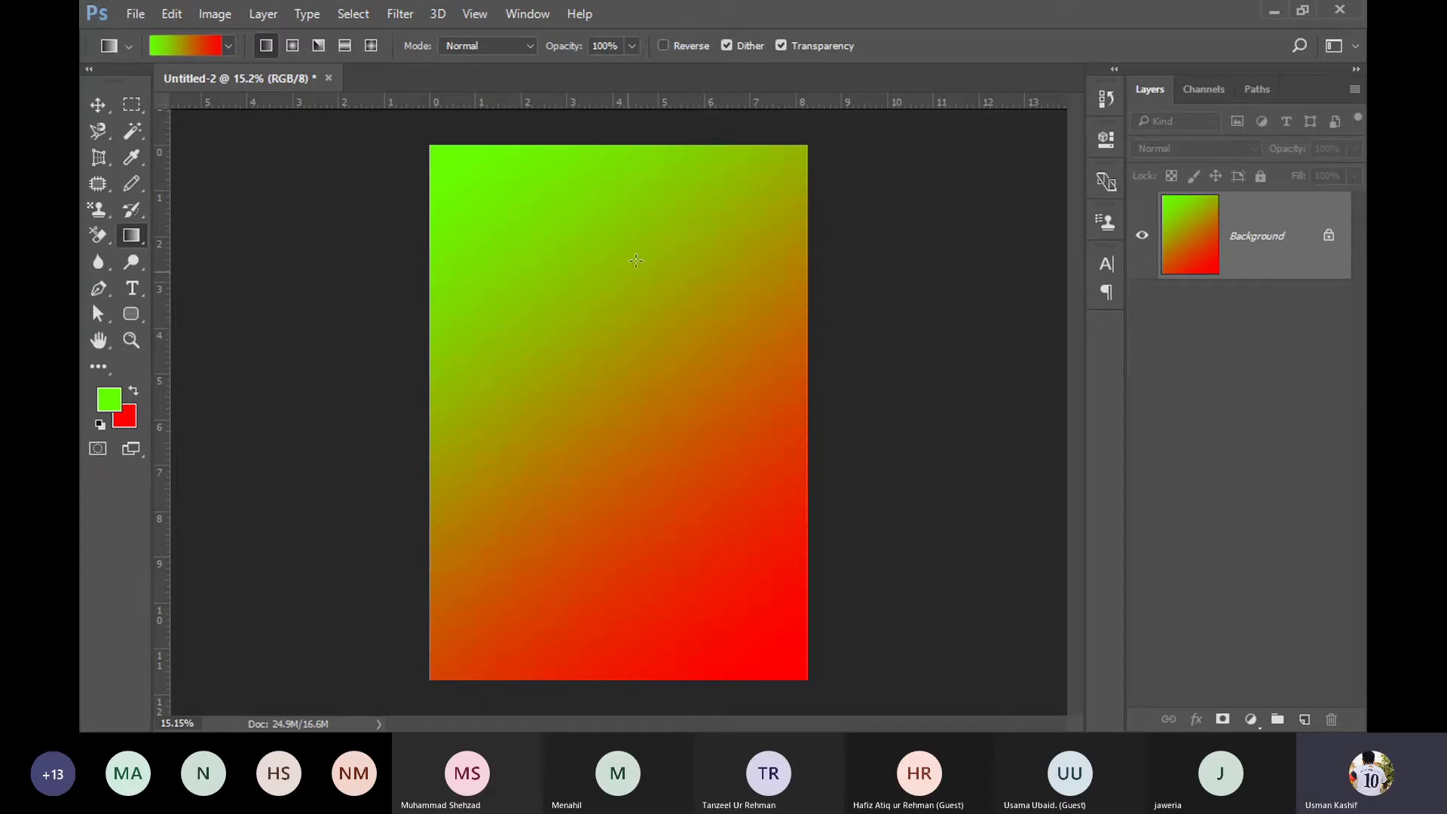
Step: Try the gradient reversed with Reverse, then turn Reverse off and redraw it diagonally
left_click(667, 46)
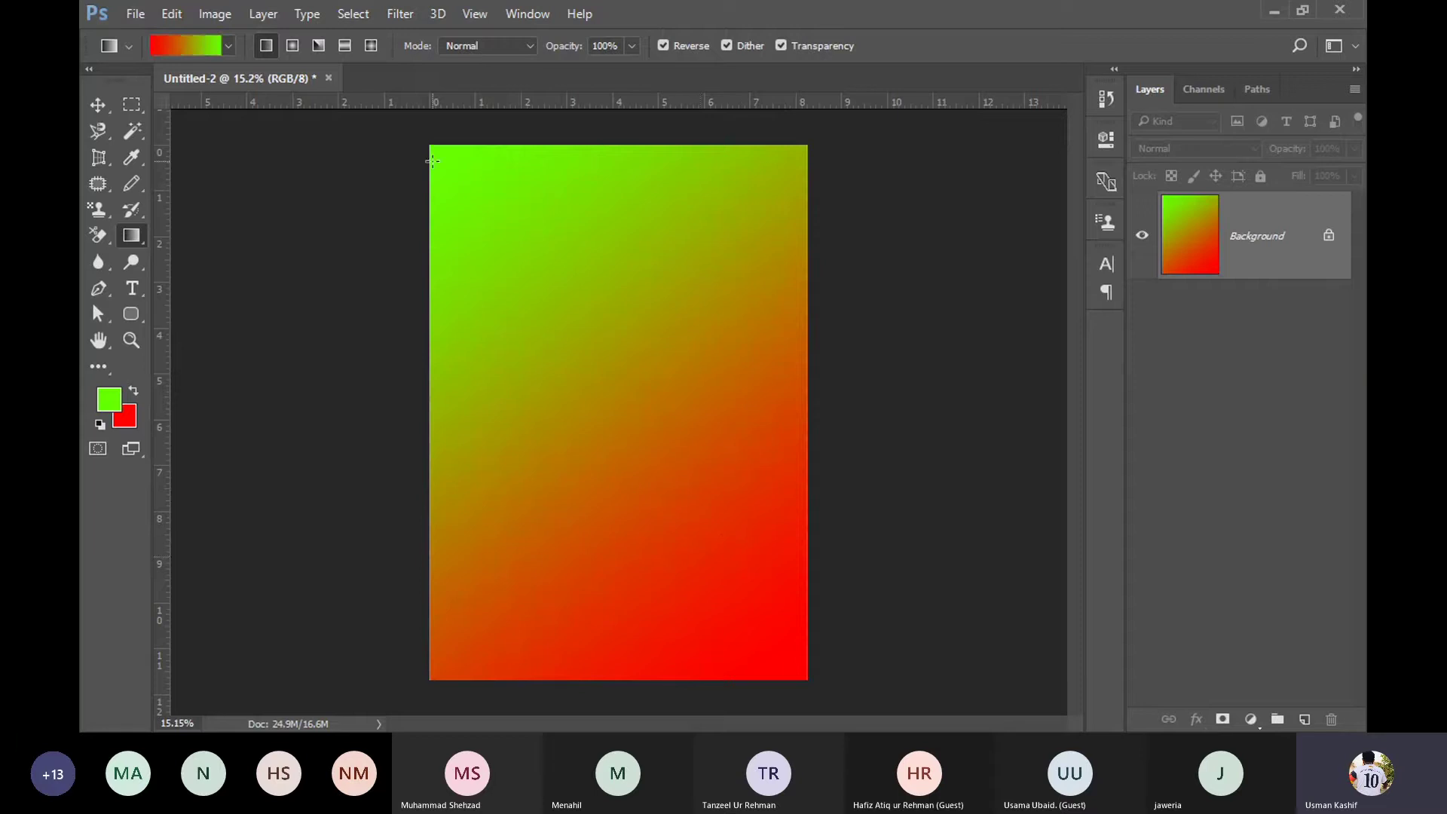
left_click_drag(433, 160, 772, 645)
left_click_drag(438, 154, 761, 663)
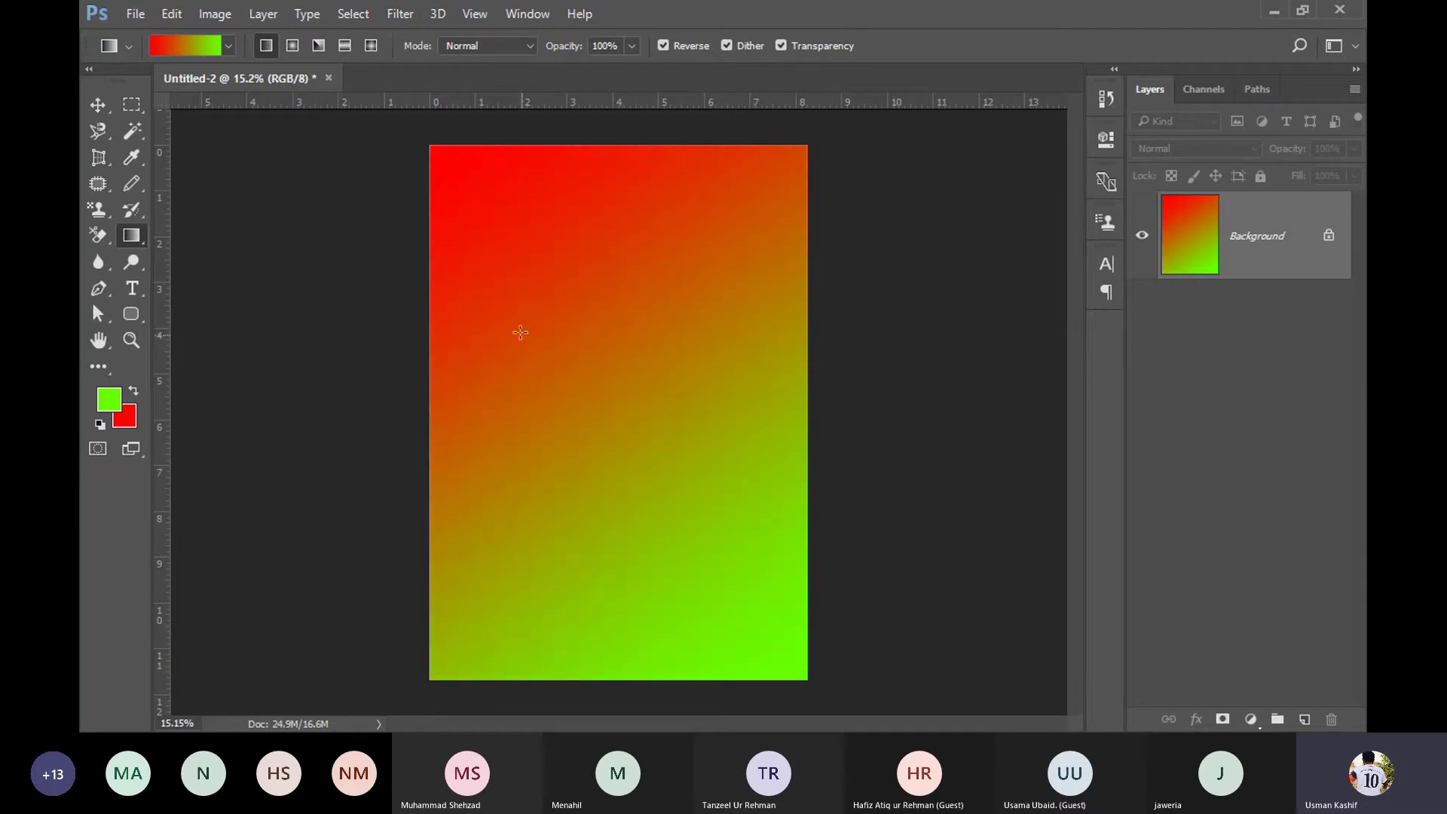
left_click(663, 45)
left_click_drag(445, 168, 761, 647)
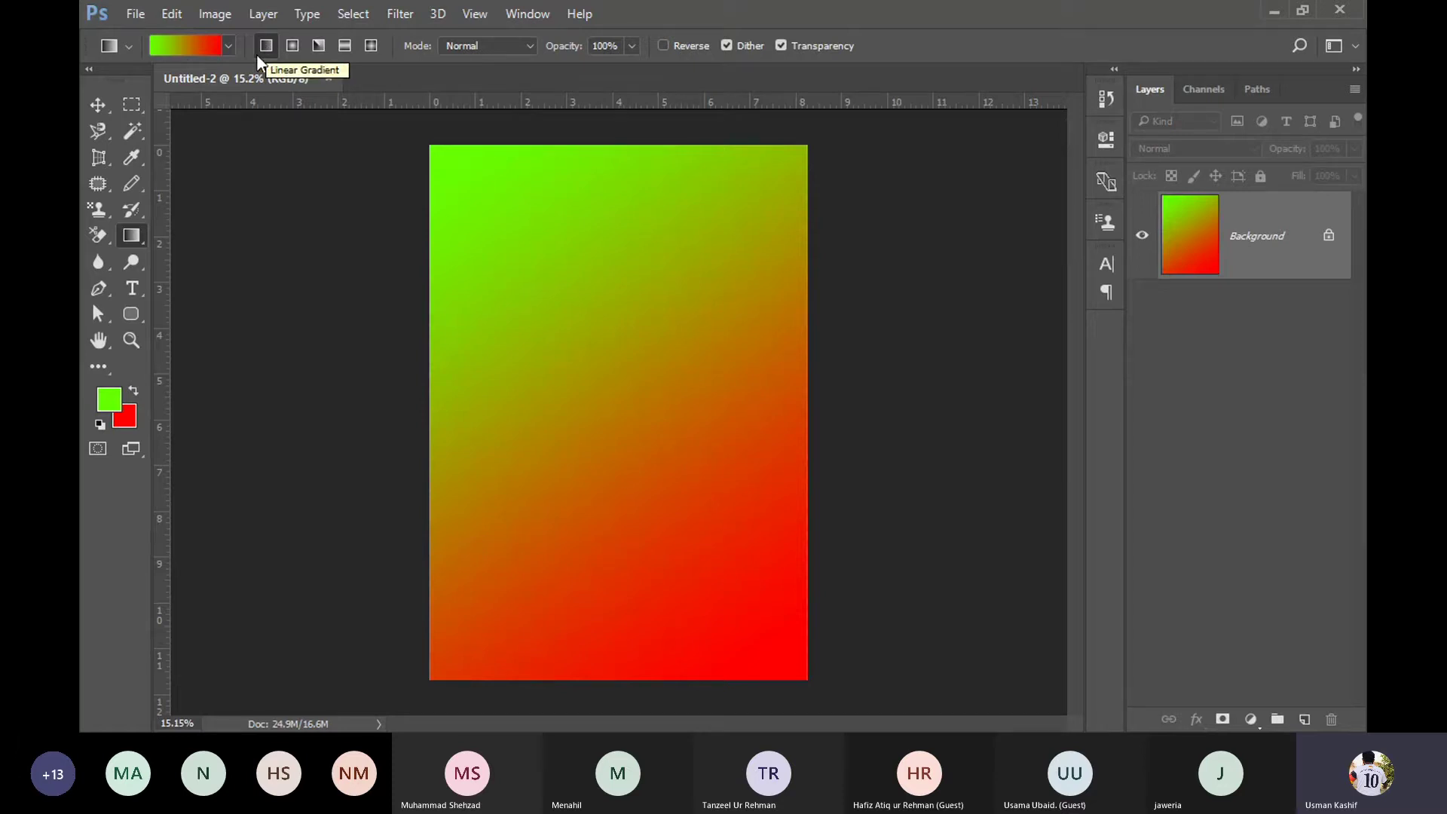
Step: Switch to Radial Gradient and draw green-to-red rings outward from near the canvas centre
left_click(294, 42)
left_click_drag(587, 414, 801, 422)
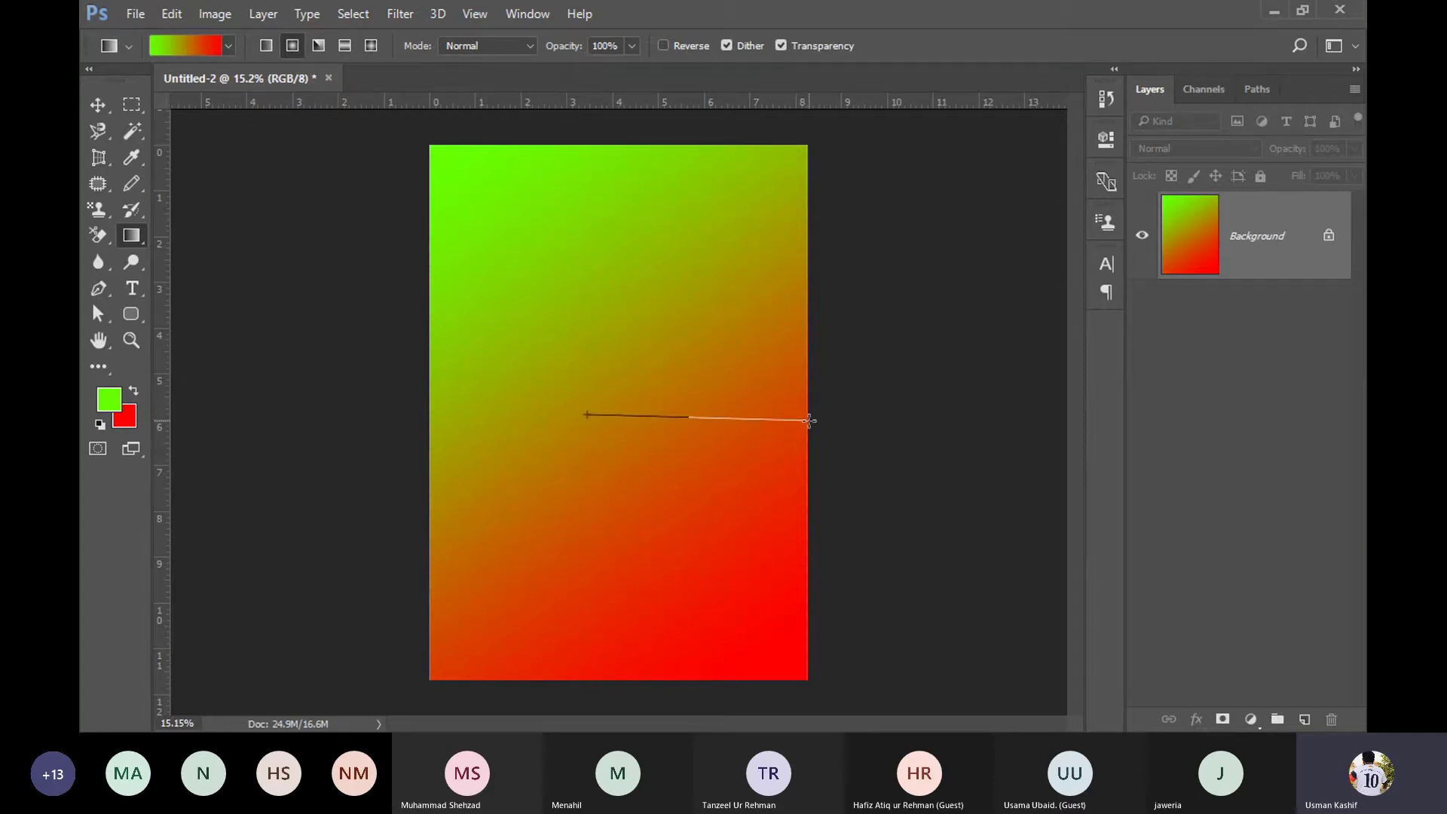
left_click_drag(802, 422, 803, 422)
left_click_drag(518, 363, 808, 369)
Step: Choose the rainbow preset and draw radial rainbow rings centred higher on the page
left_click(228, 46)
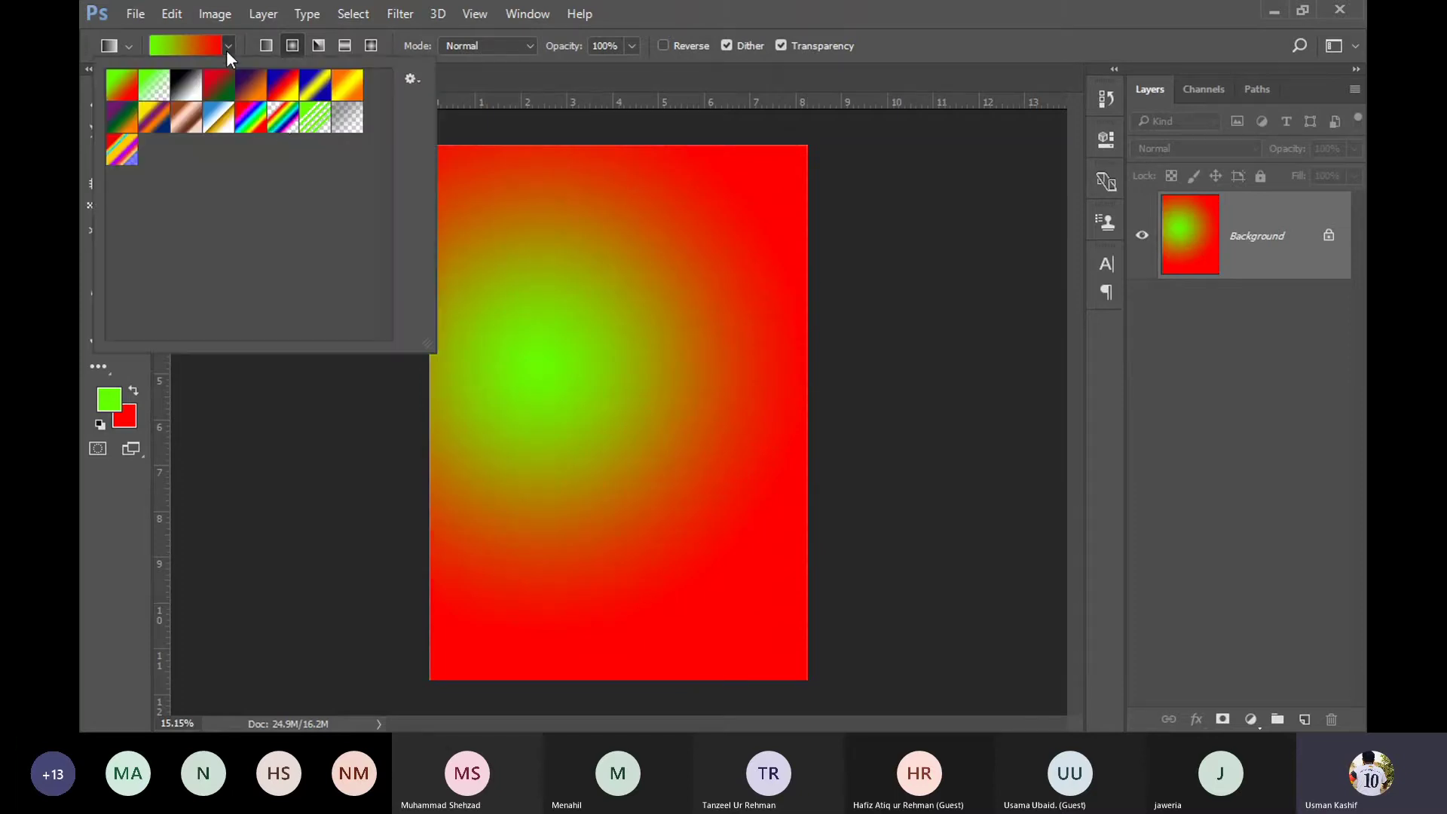
left_click(280, 128)
left_click(744, 43)
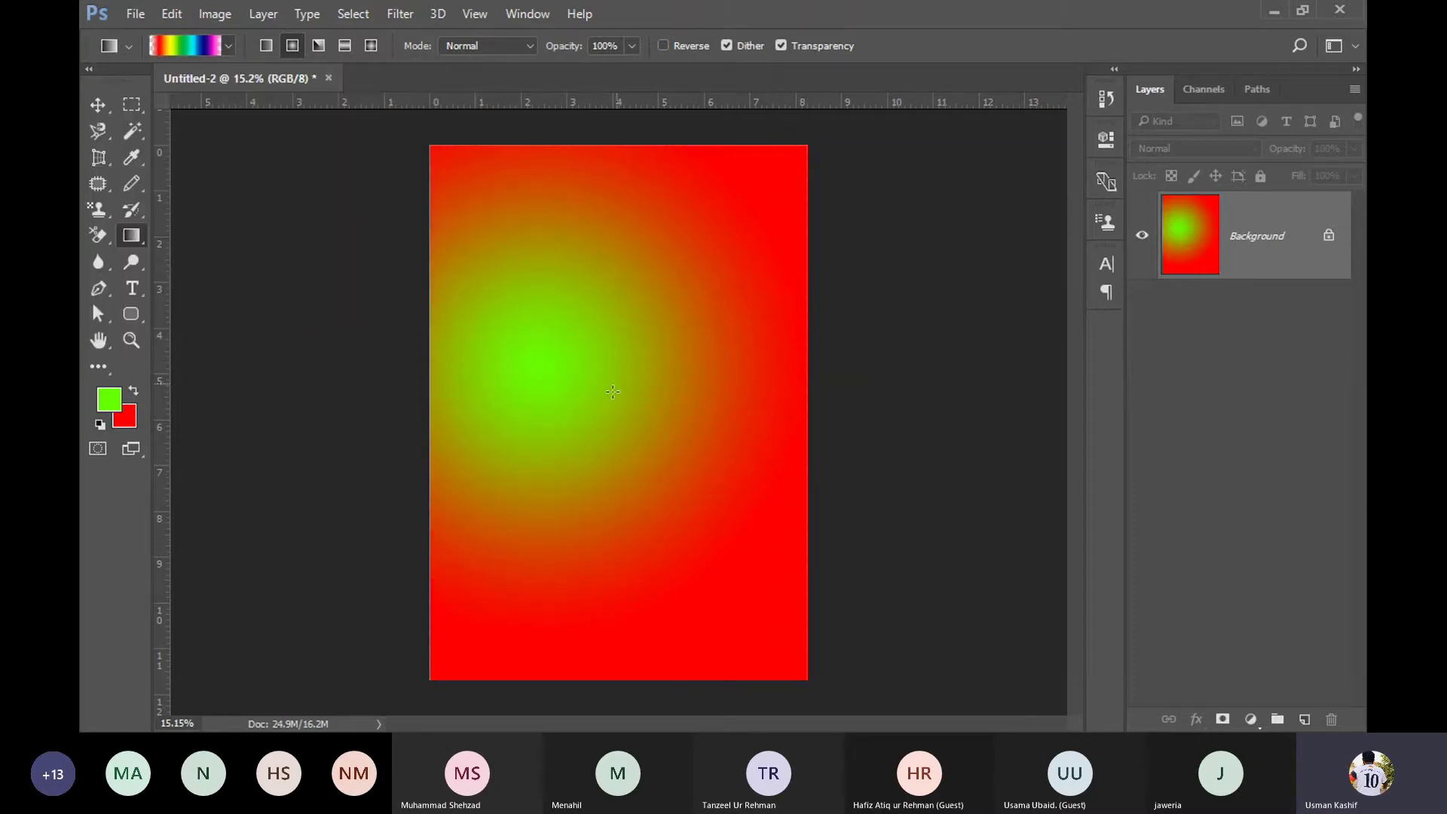
left_click_drag(562, 420, 779, 420)
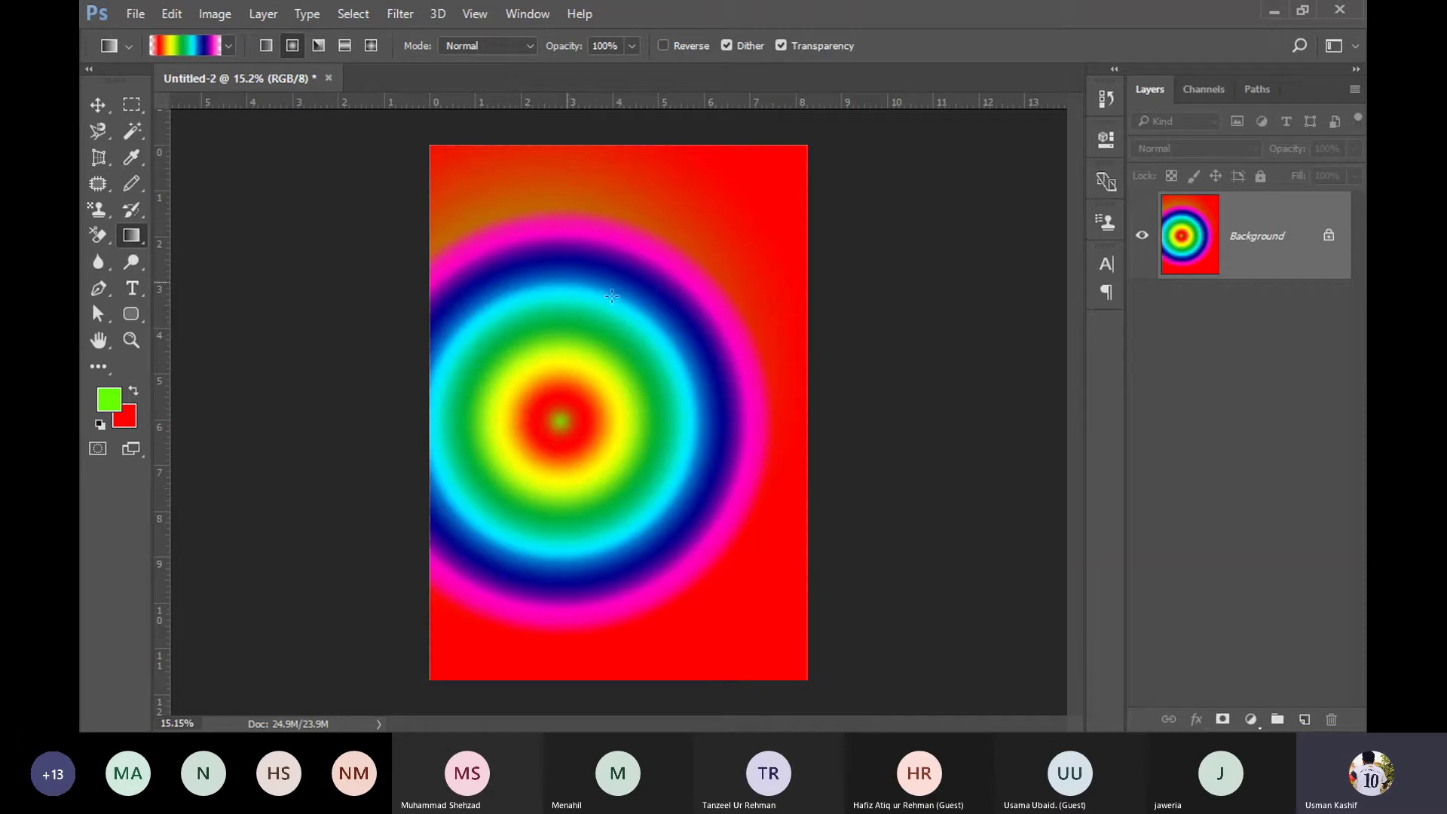
mouse_move(519, 290)
left_mouse_down()
mouse_move(862, 601)
mouse_move(598, 309)
left_mouse_up()
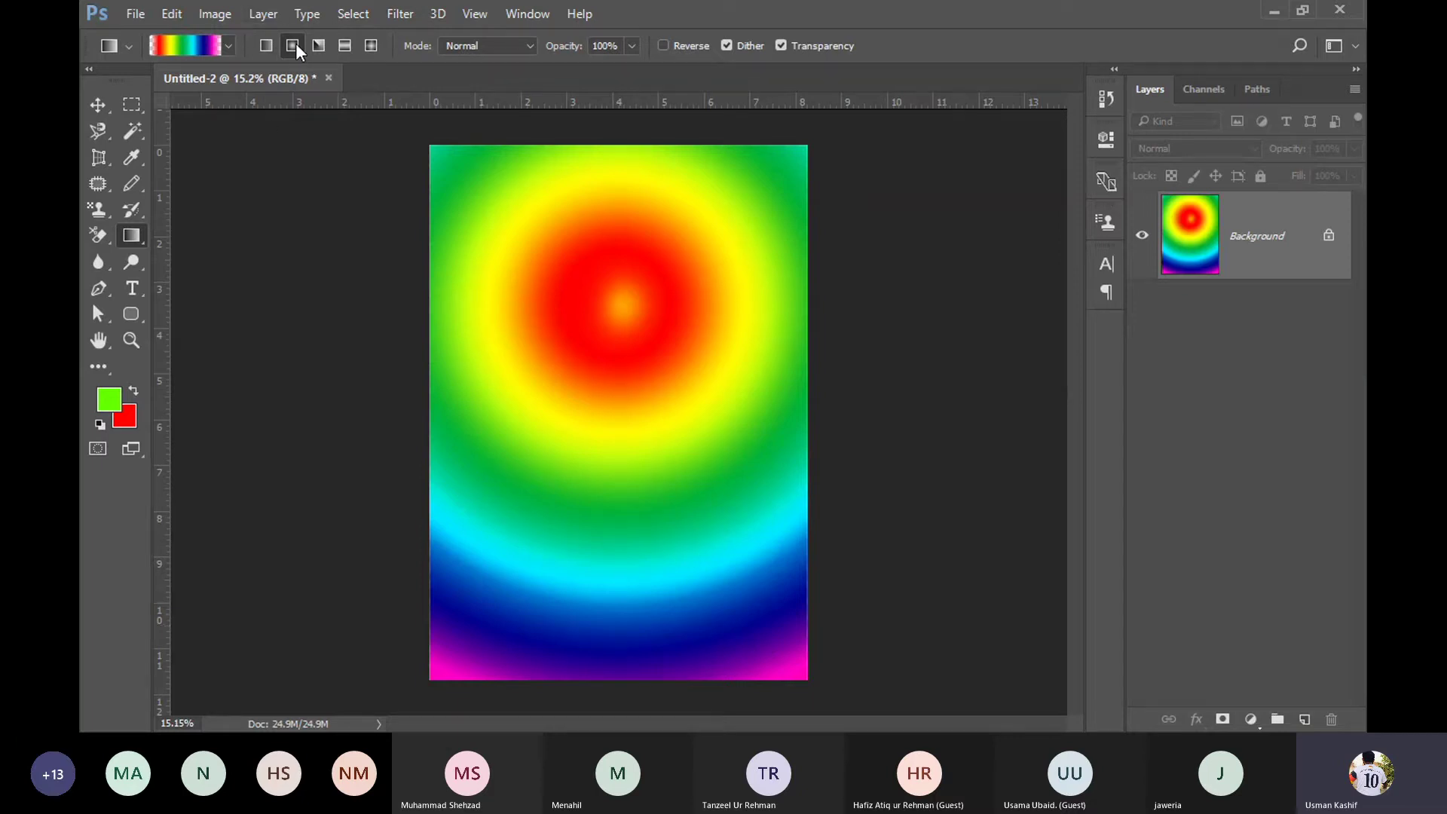
Step: Choose the green-red preset and fill the canvas with an Angle Gradient
left_click(228, 46)
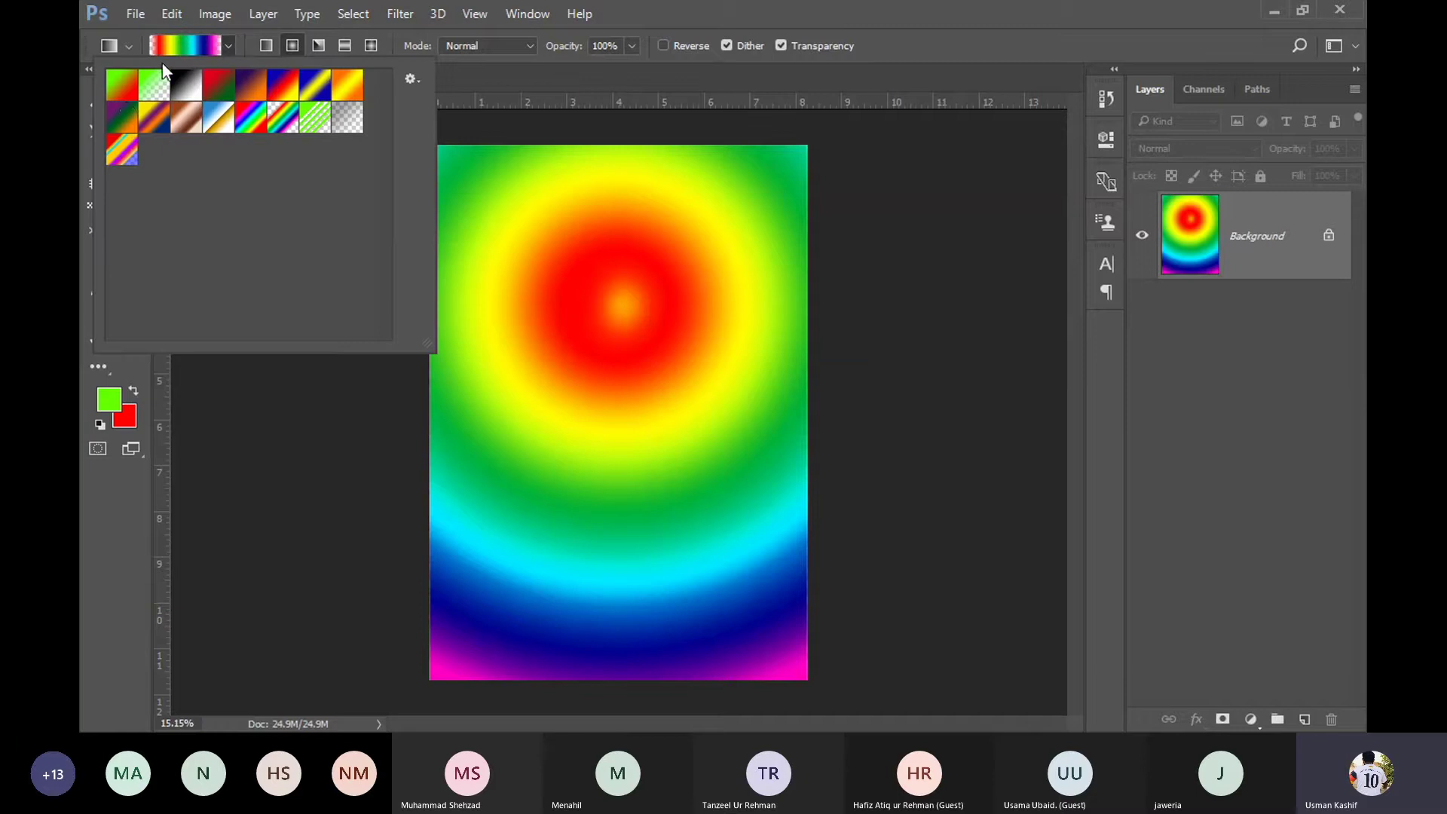
left_click(121, 100)
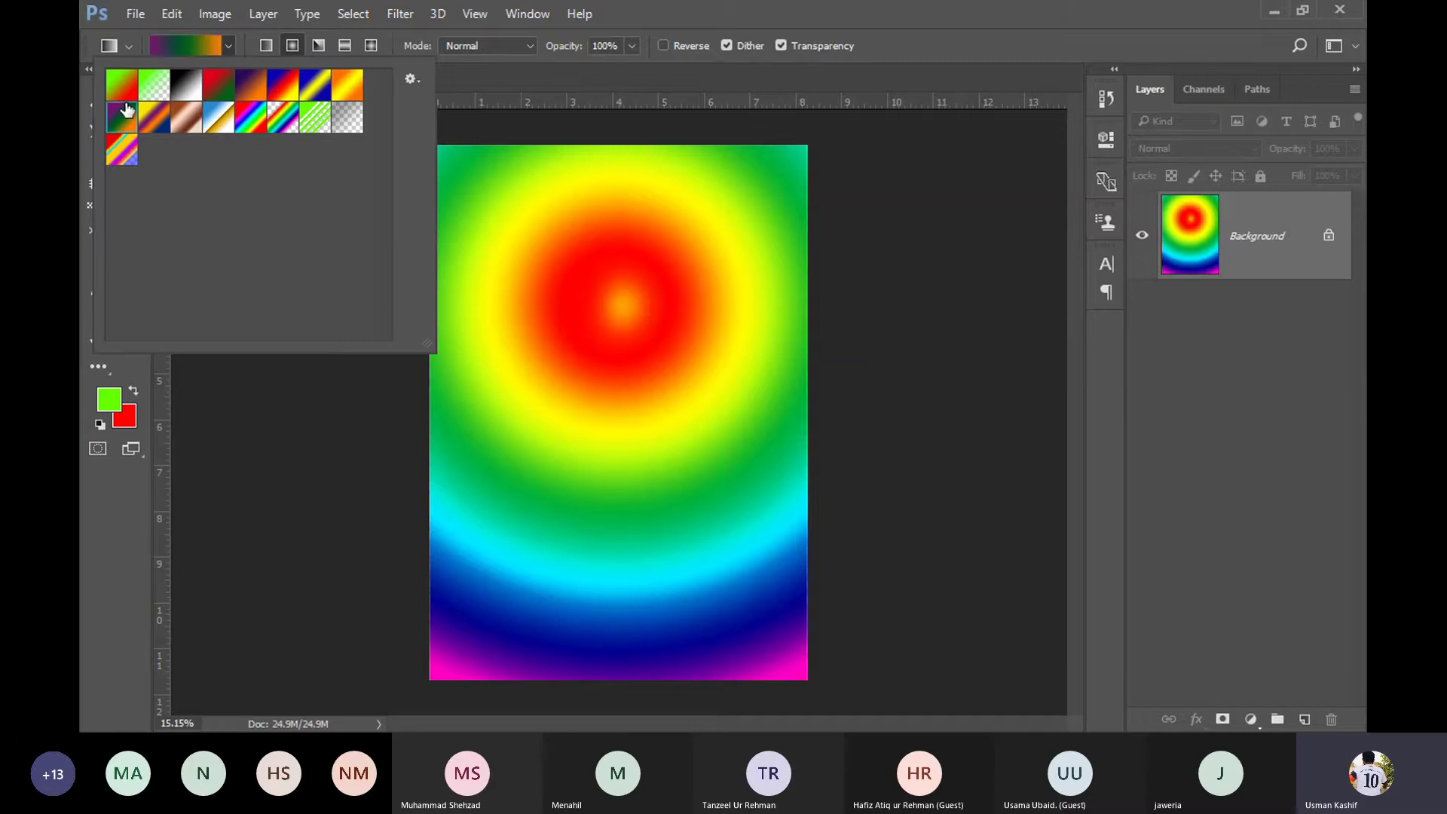
left_click(780, 20)
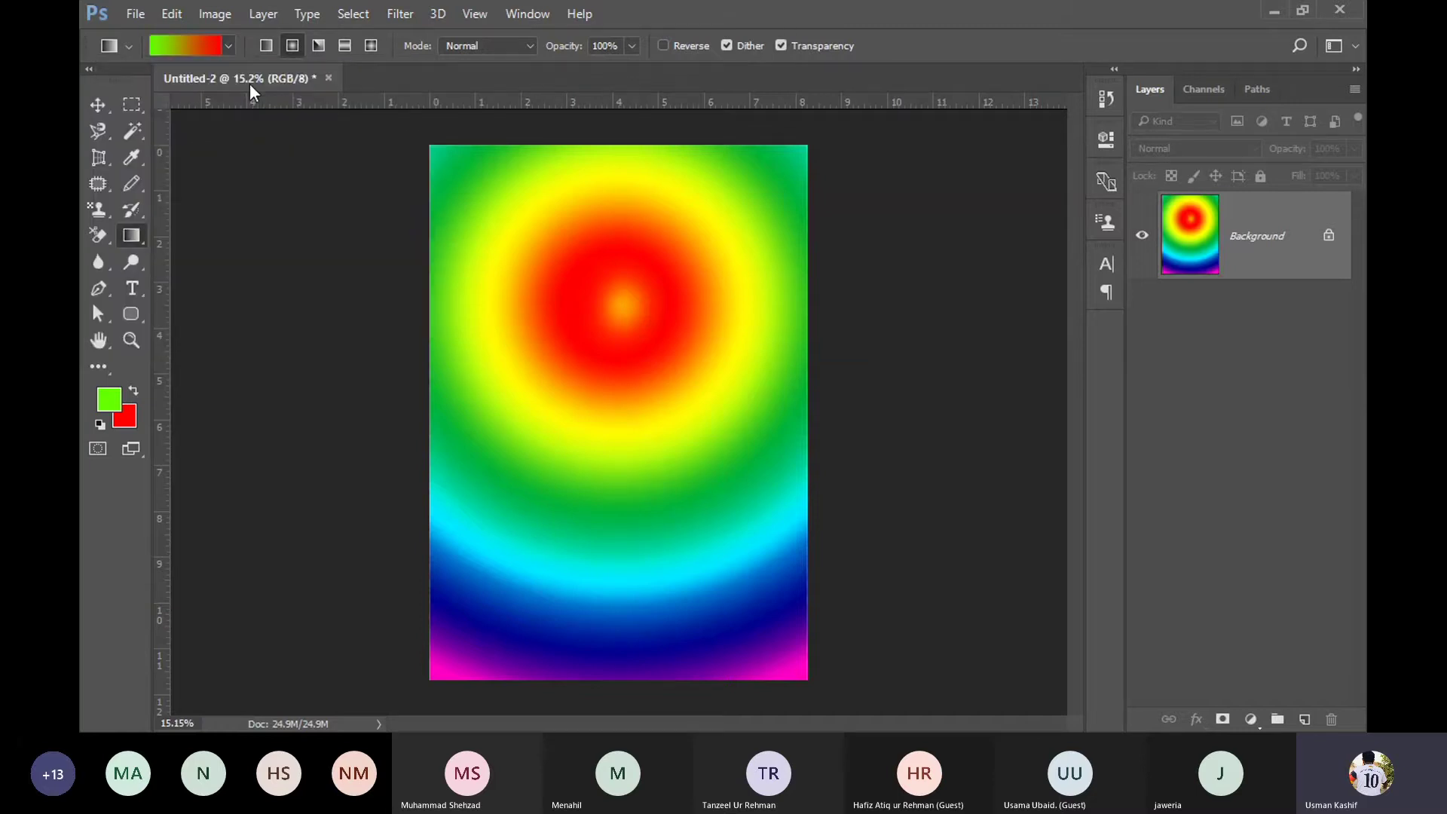
left_click(323, 40)
left_click_drag(531, 389, 851, 391)
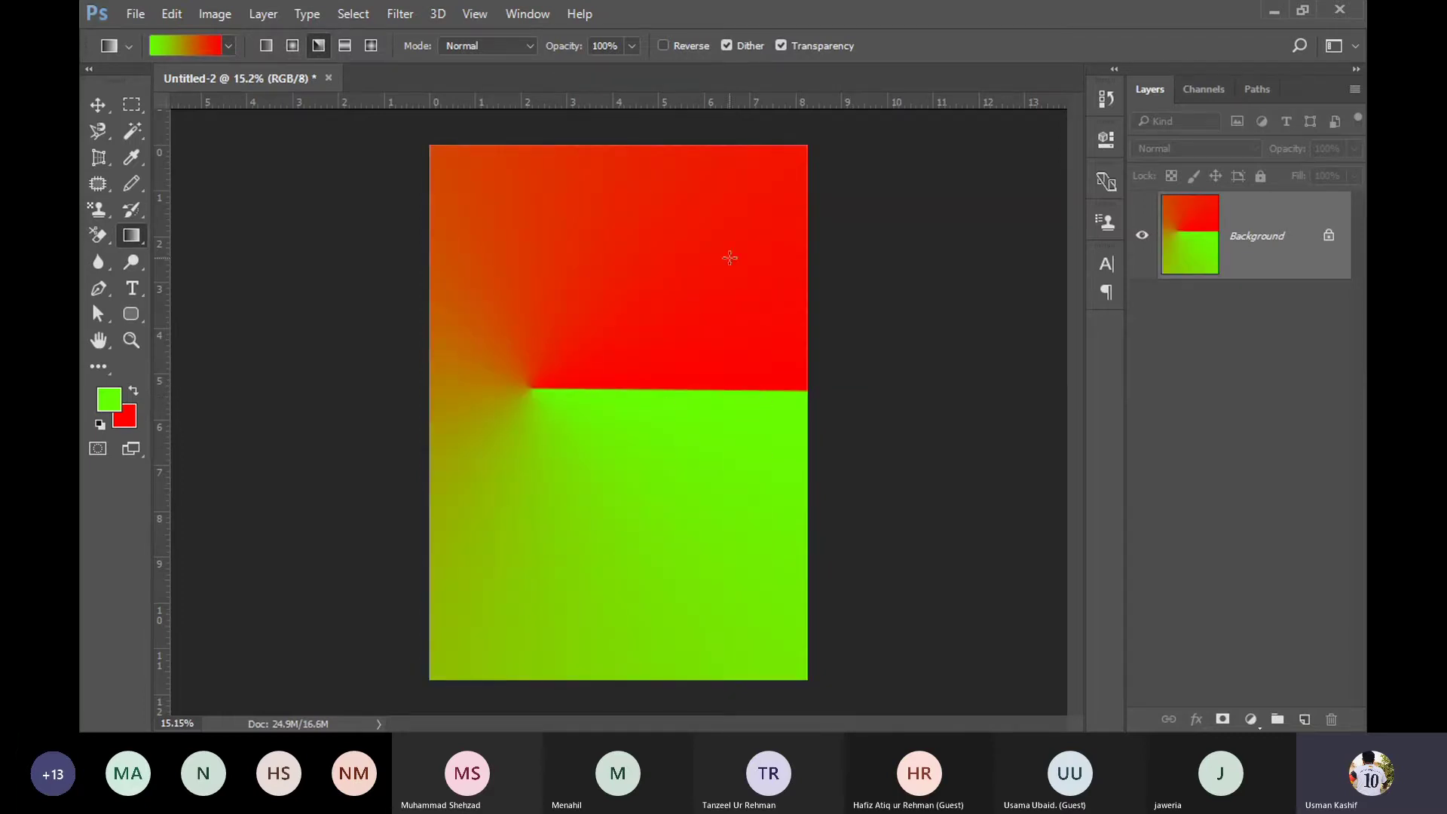
Step: Compare a diagonal linear gradient, then redraw the angle gradient from the centre with Reverse on
left_click(264, 48)
left_click_drag(441, 168, 757, 595)
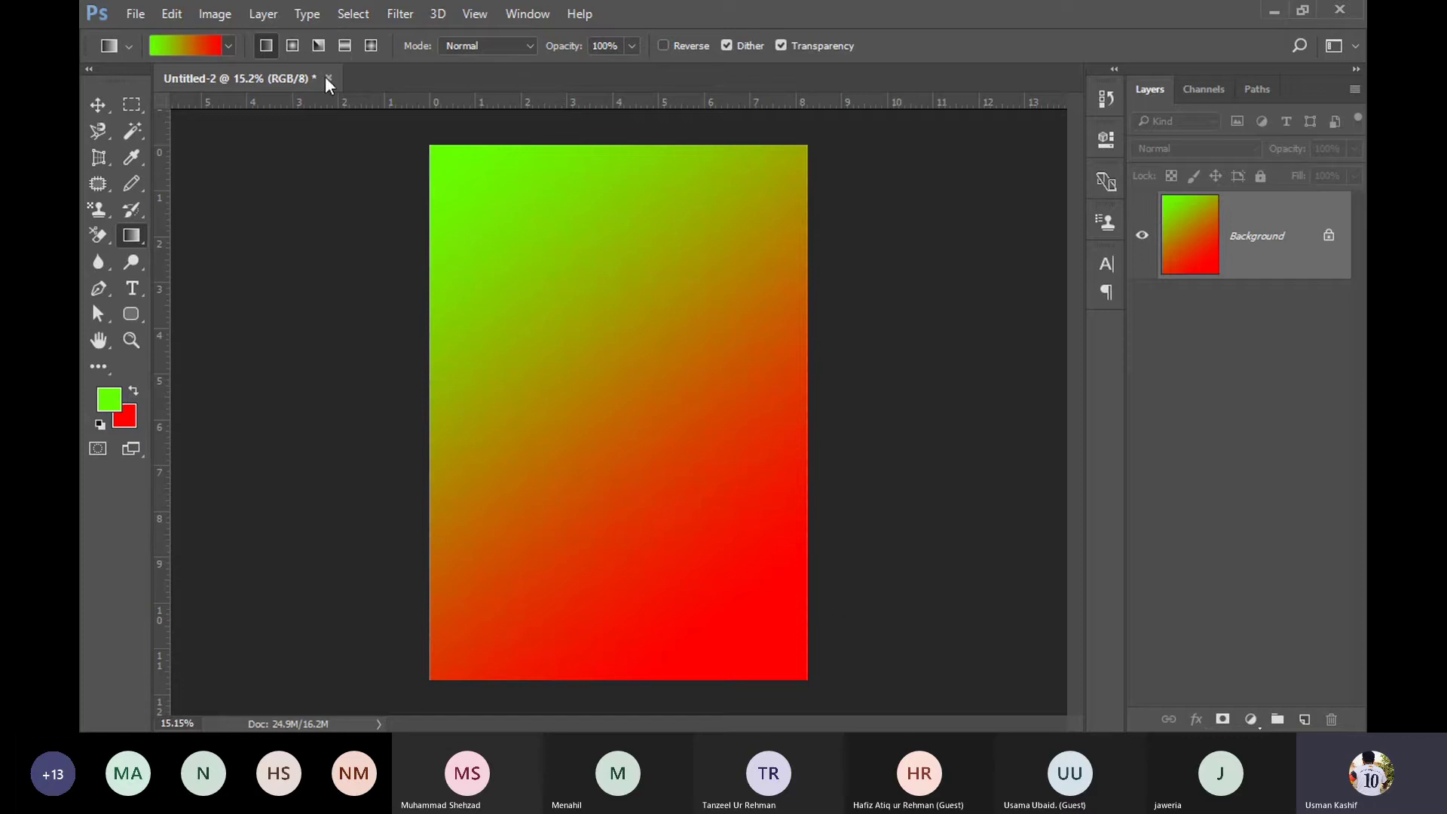
left_click(318, 45)
left_click_drag(570, 430, 832, 427)
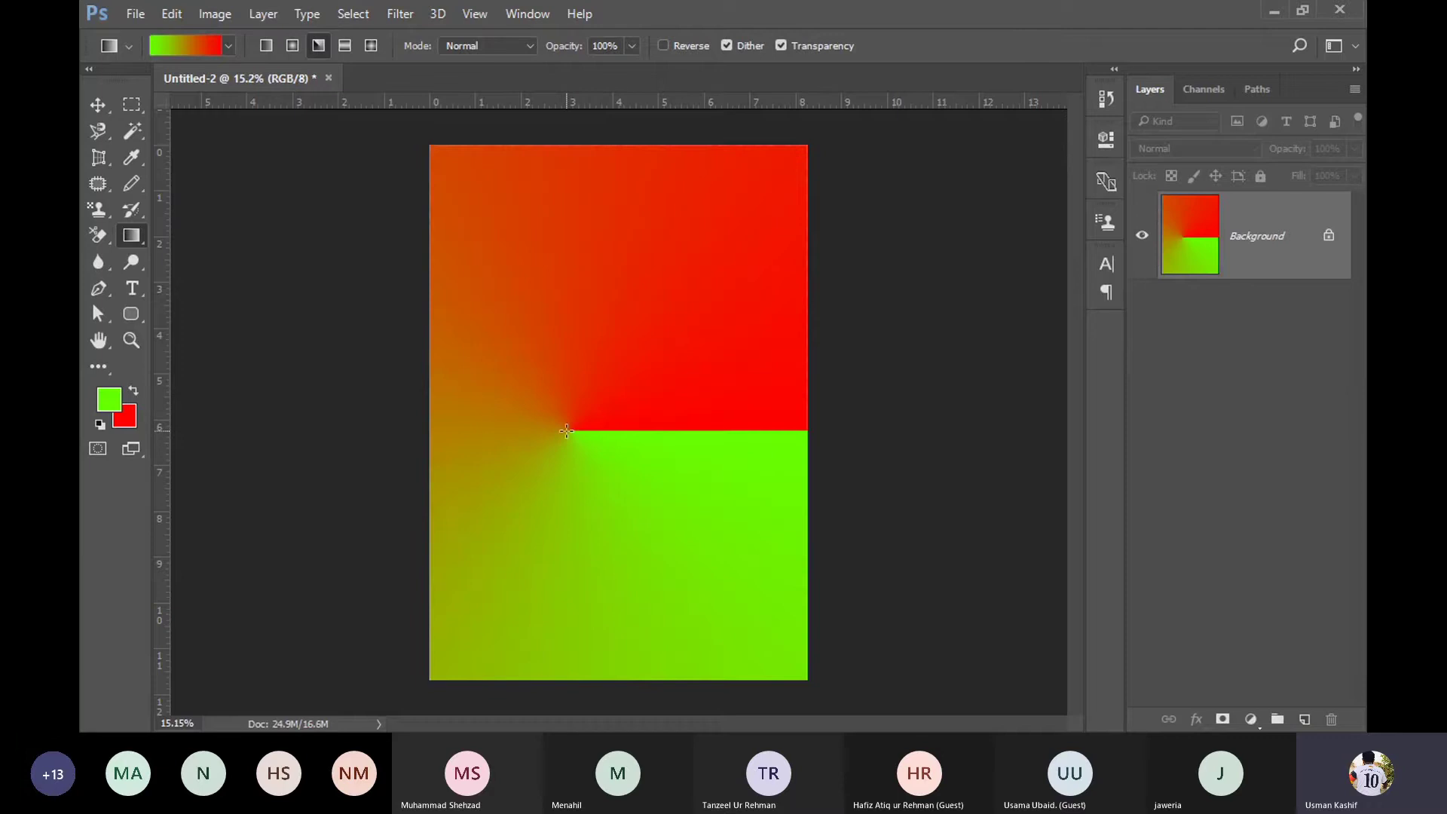
left_click_drag(586, 392, 907, 391)
left_click_drag(596, 398, 829, 393)
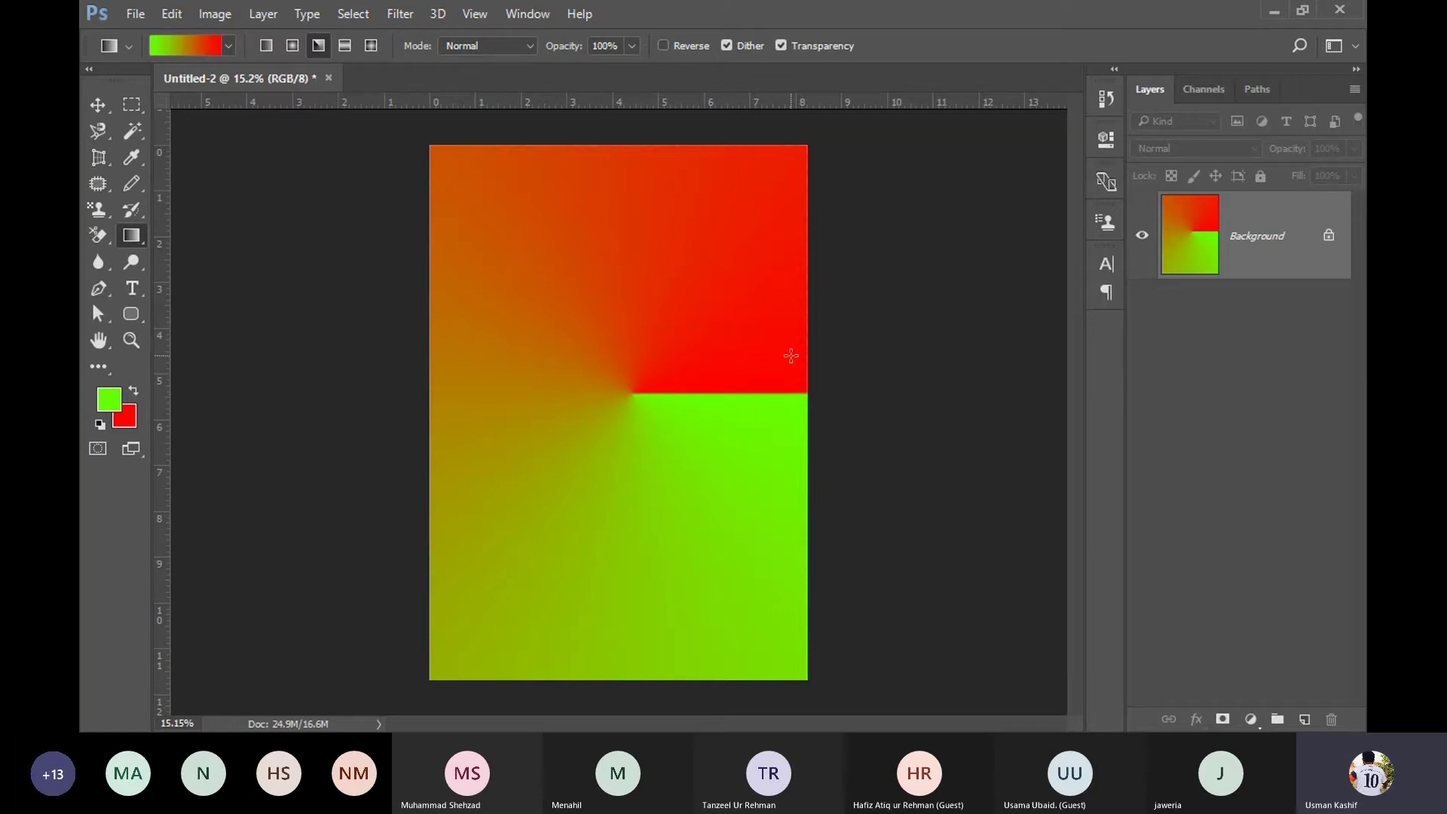
left_click(662, 43)
left_click_drag(625, 389, 842, 389)
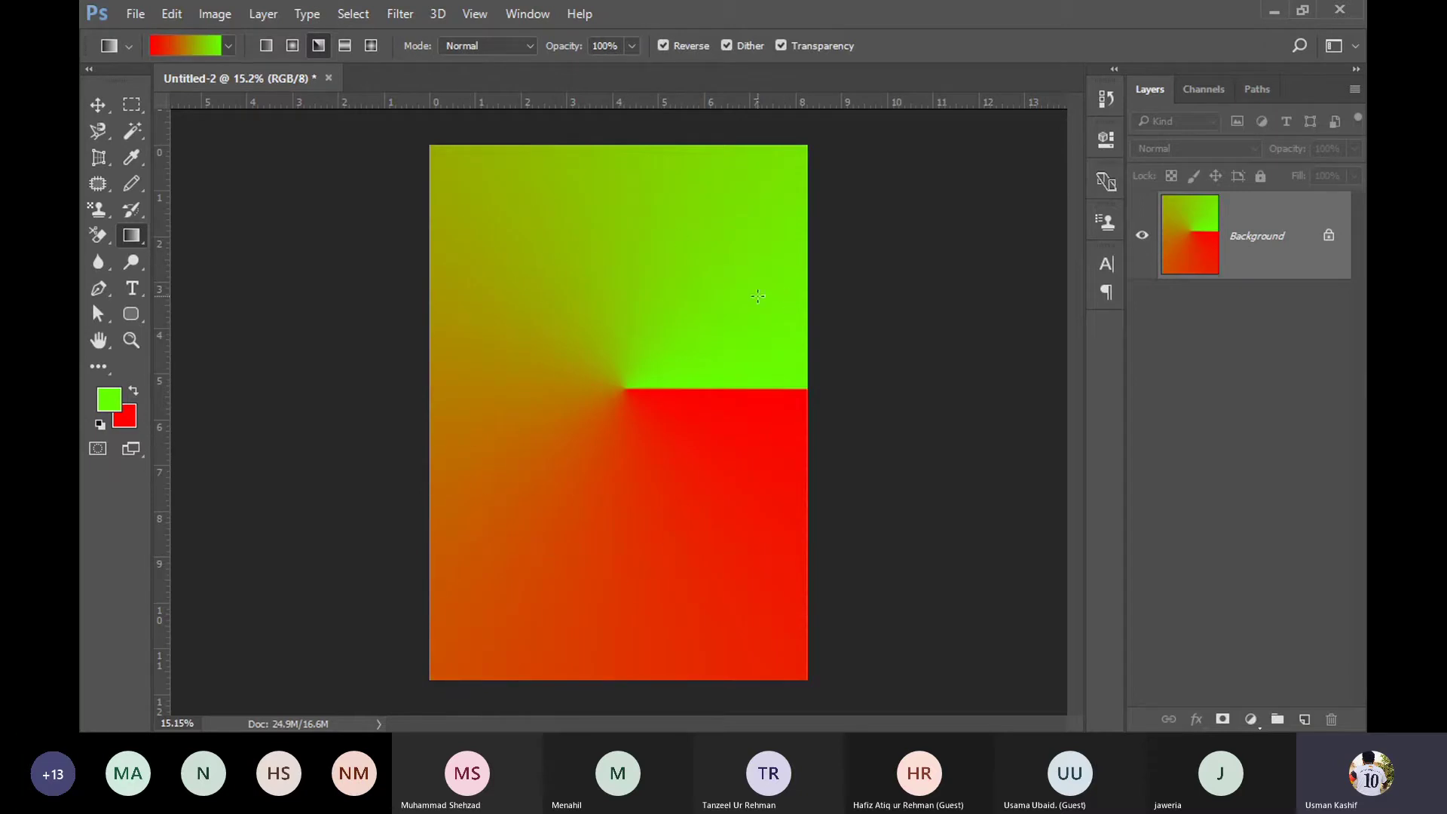
Step: Turn Reverse off and draw a green-red Reflected Gradient from the canvas centre
left_click(670, 45)
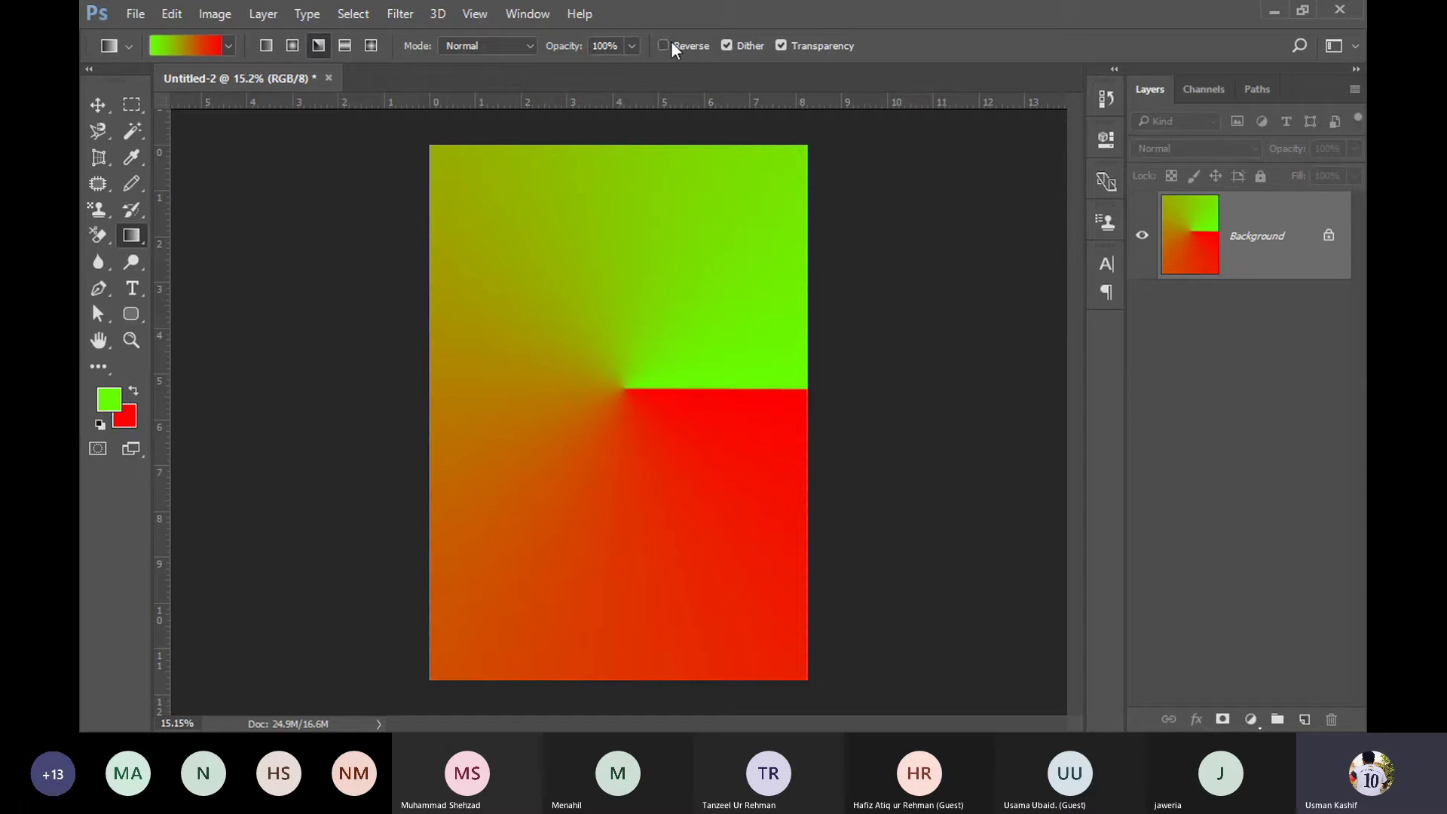
left_click(345, 47)
left_click_drag(591, 393, 753, 394)
left_click_drag(598, 395, 777, 397)
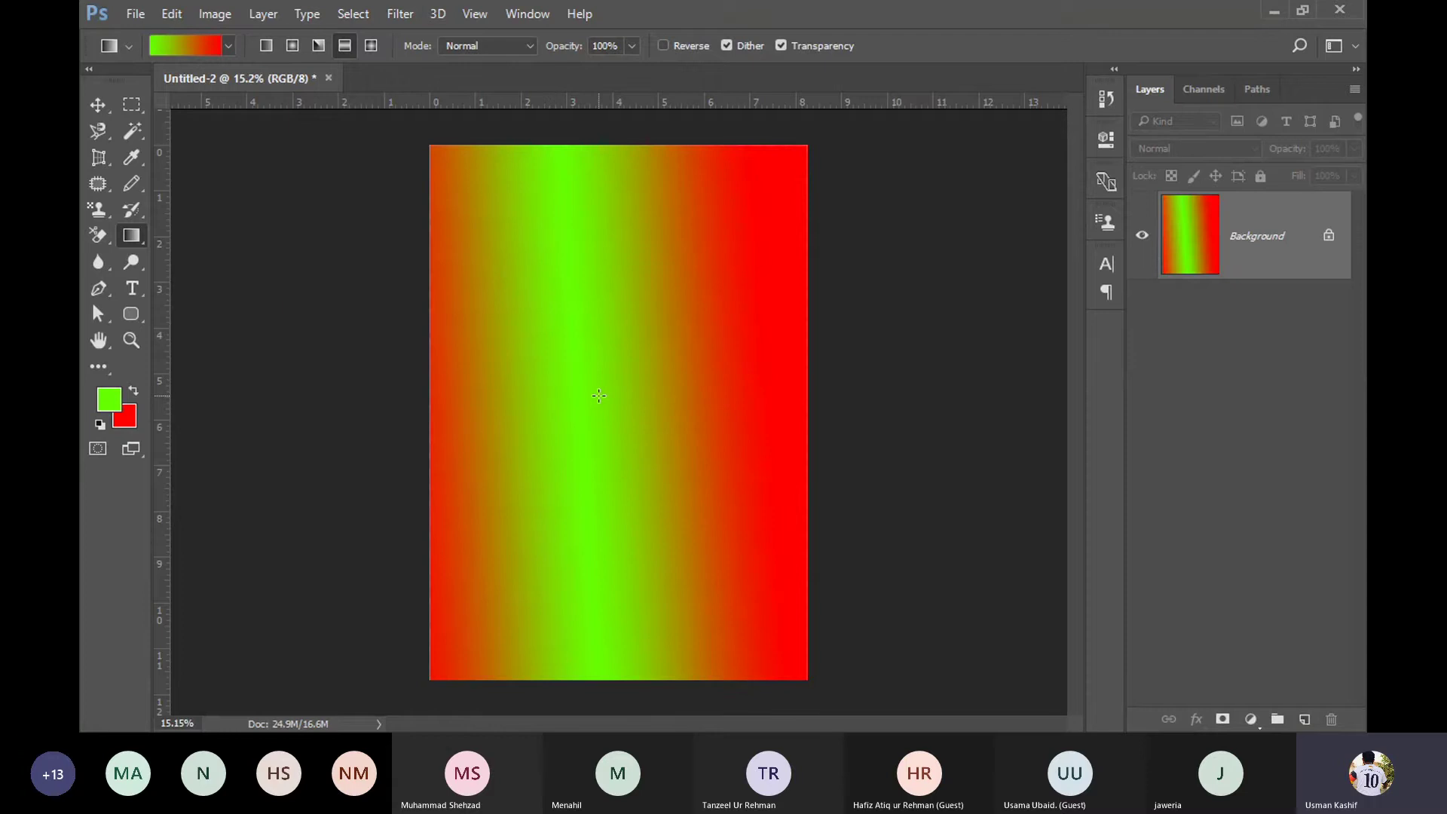
left_click_drag(607, 416, 782, 426)
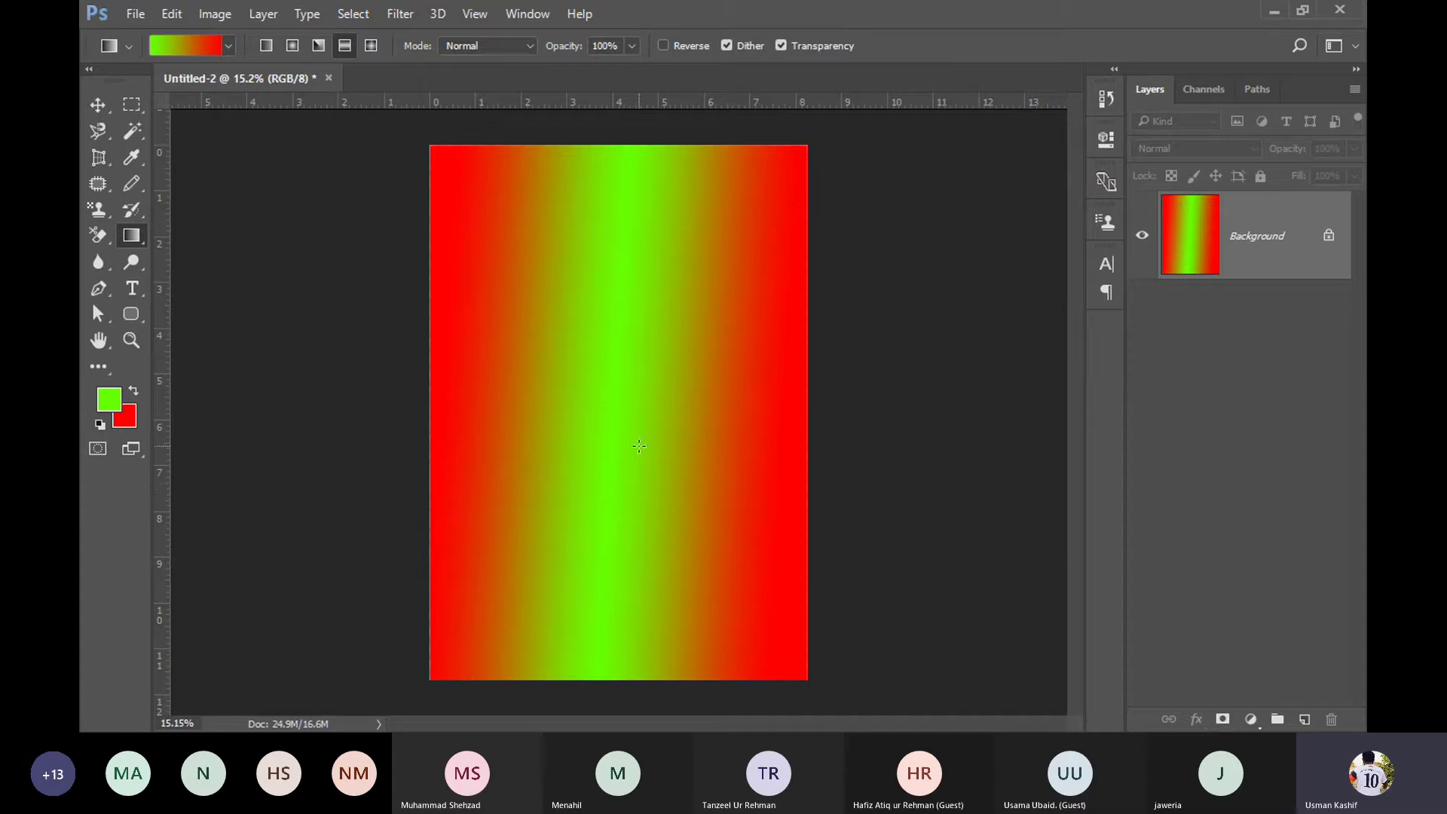
Step: Switch to the orange-yellow preset and draw diagonal orange-yellow reflected stripes
left_click(227, 44)
left_click(347, 97)
left_click(880, 16)
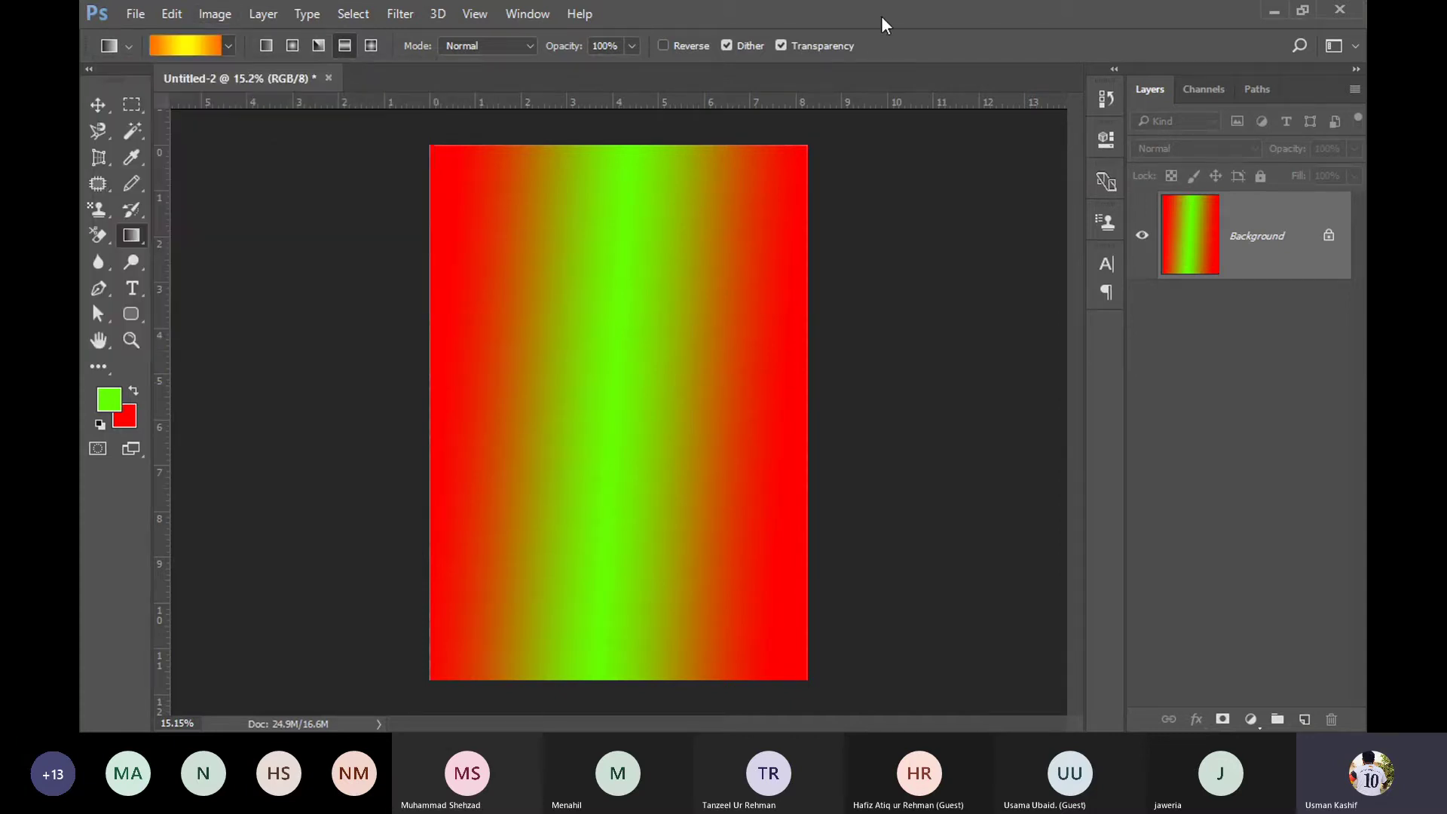
left_click_drag(578, 302, 775, 382)
left_click_drag(600, 416, 723, 519)
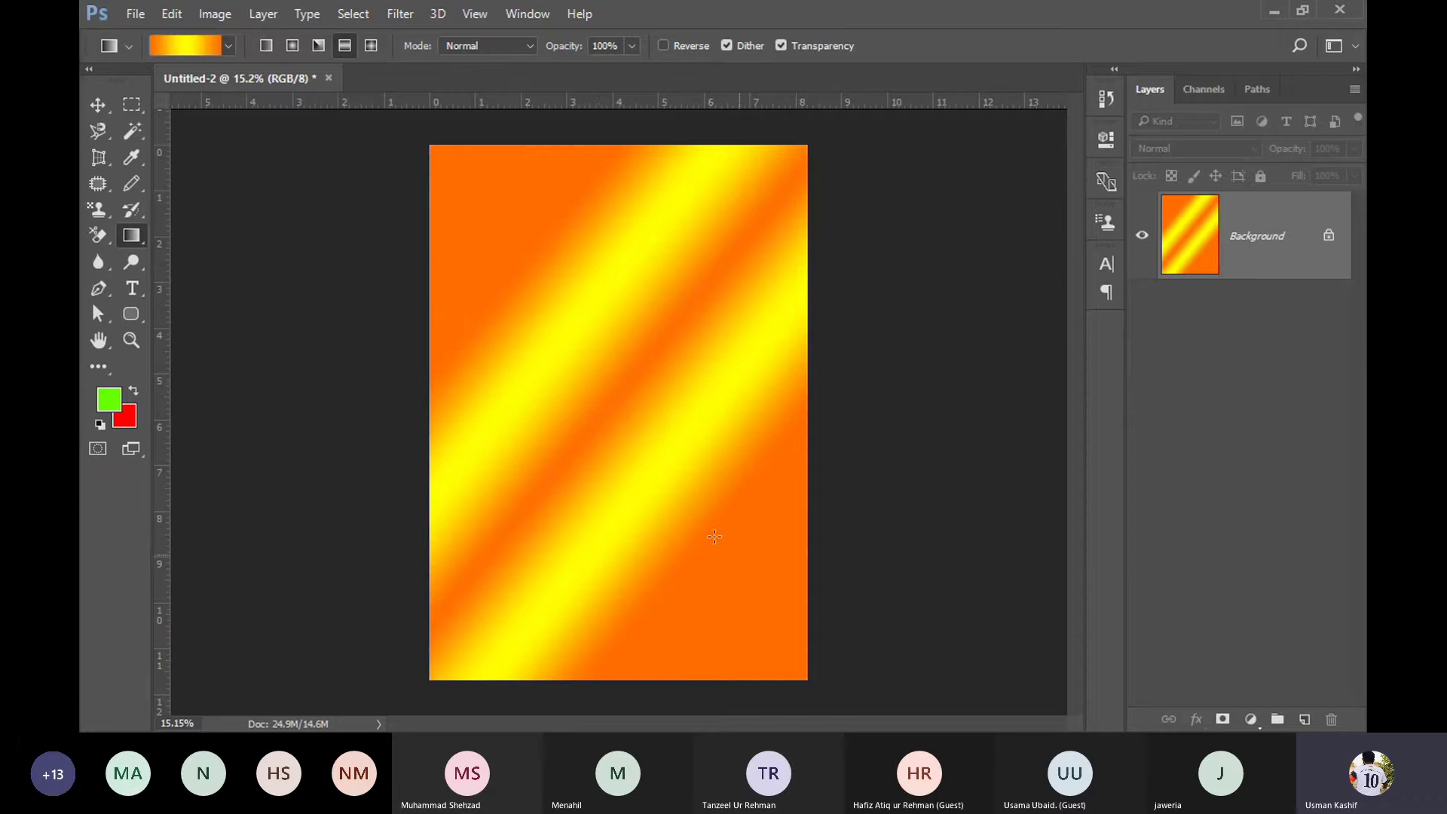
Step: Return to the green-red preset and finish with a linear green top-left to red bottom-right
left_click(227, 47)
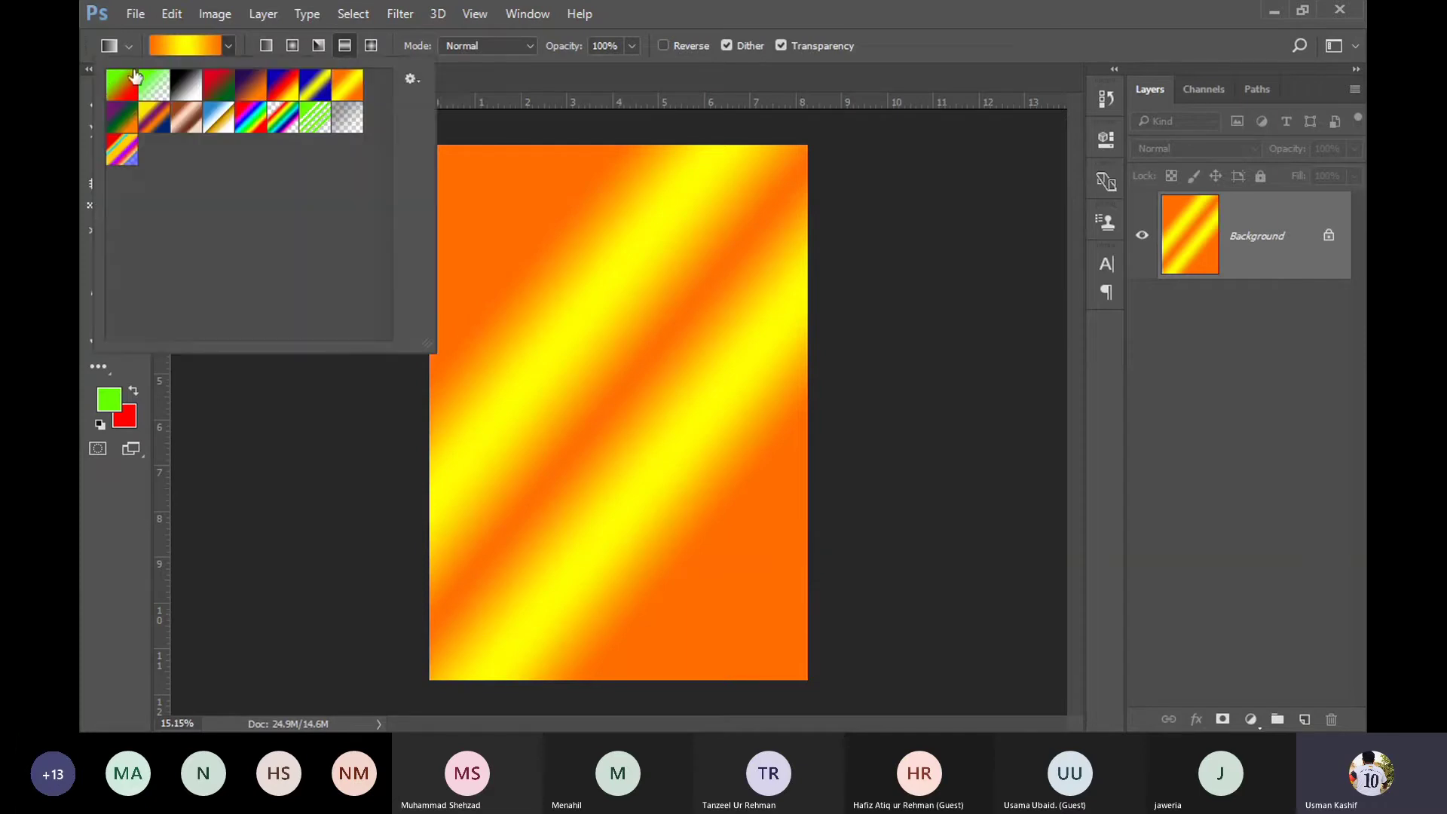
left_click(110, 91)
left_click(908, 69)
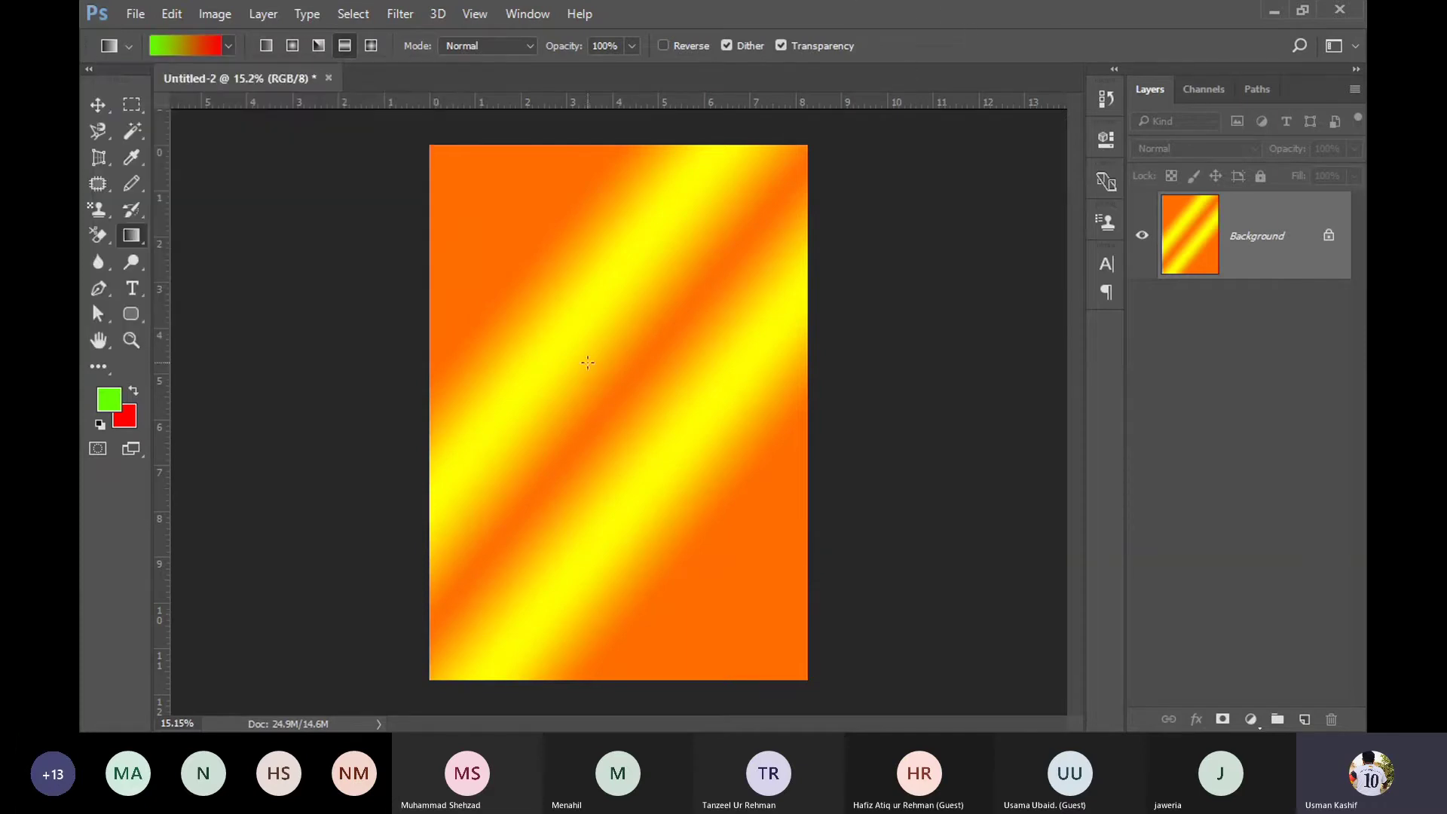
left_click_drag(586, 363, 680, 462)
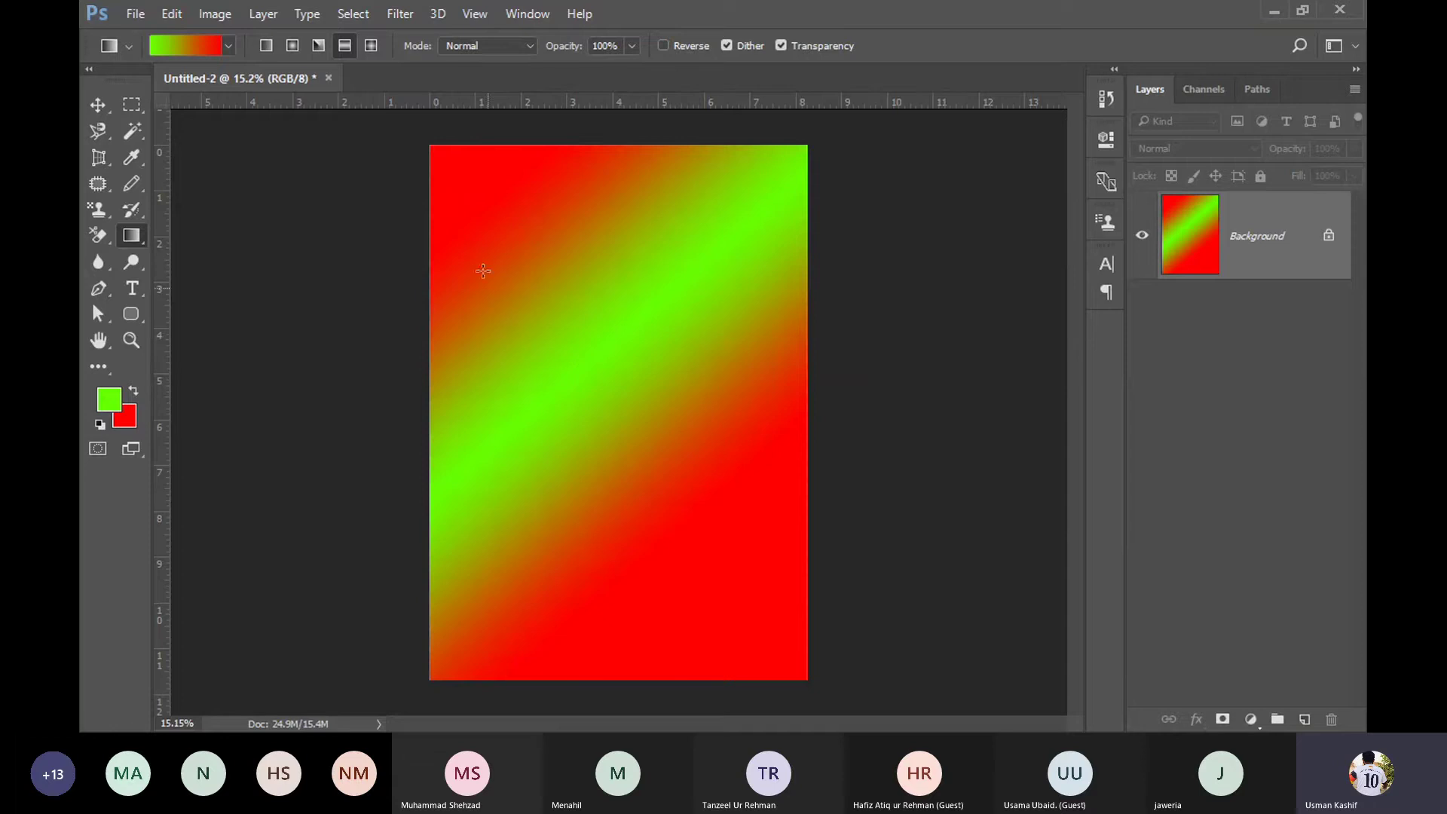
left_click(265, 46)
left_click_drag(443, 183, 839, 620)
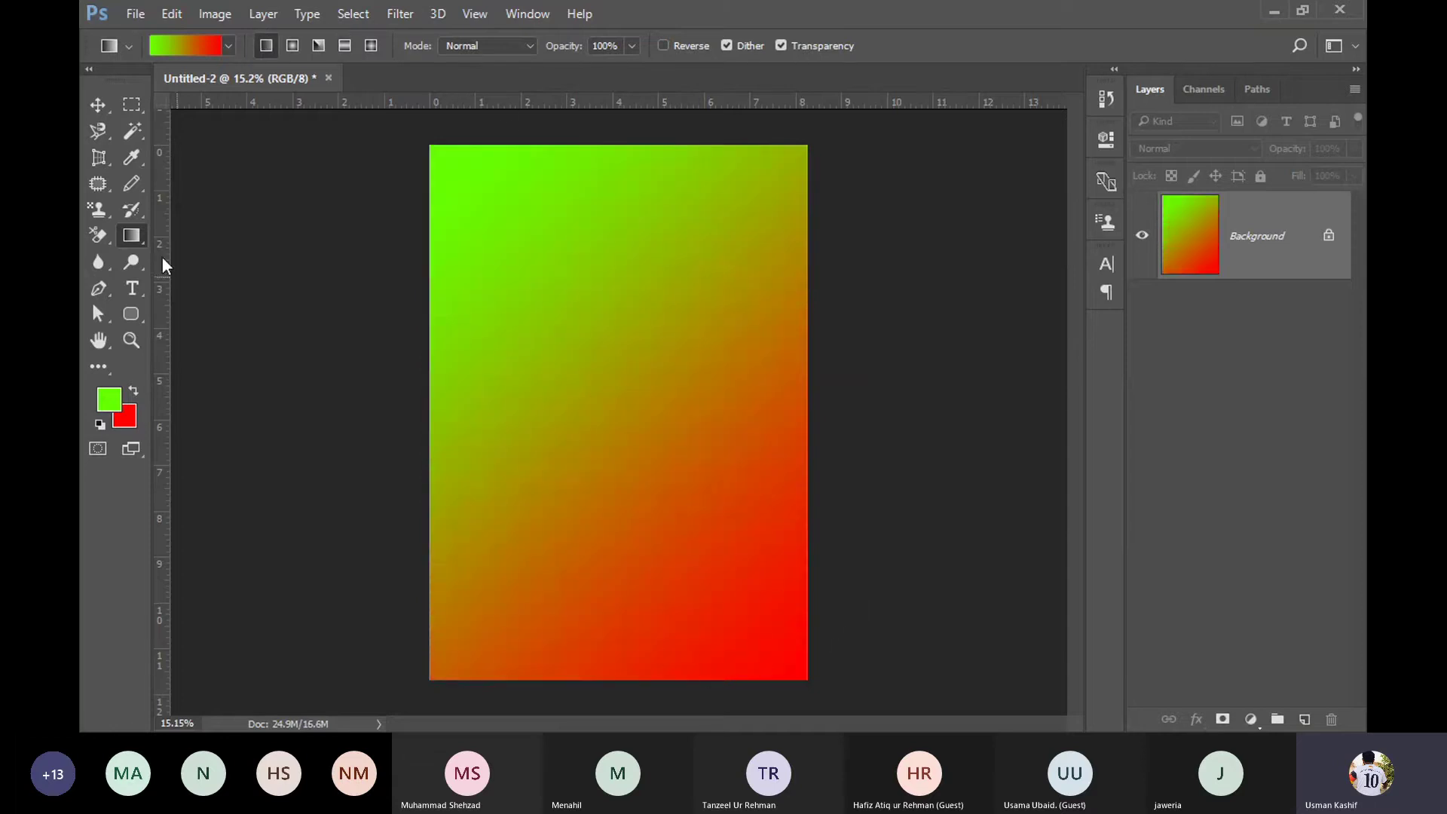
Step: Try green-red radial and angle gradients around the canvas centre
left_click(292, 45)
left_click_drag(567, 437, 829, 409)
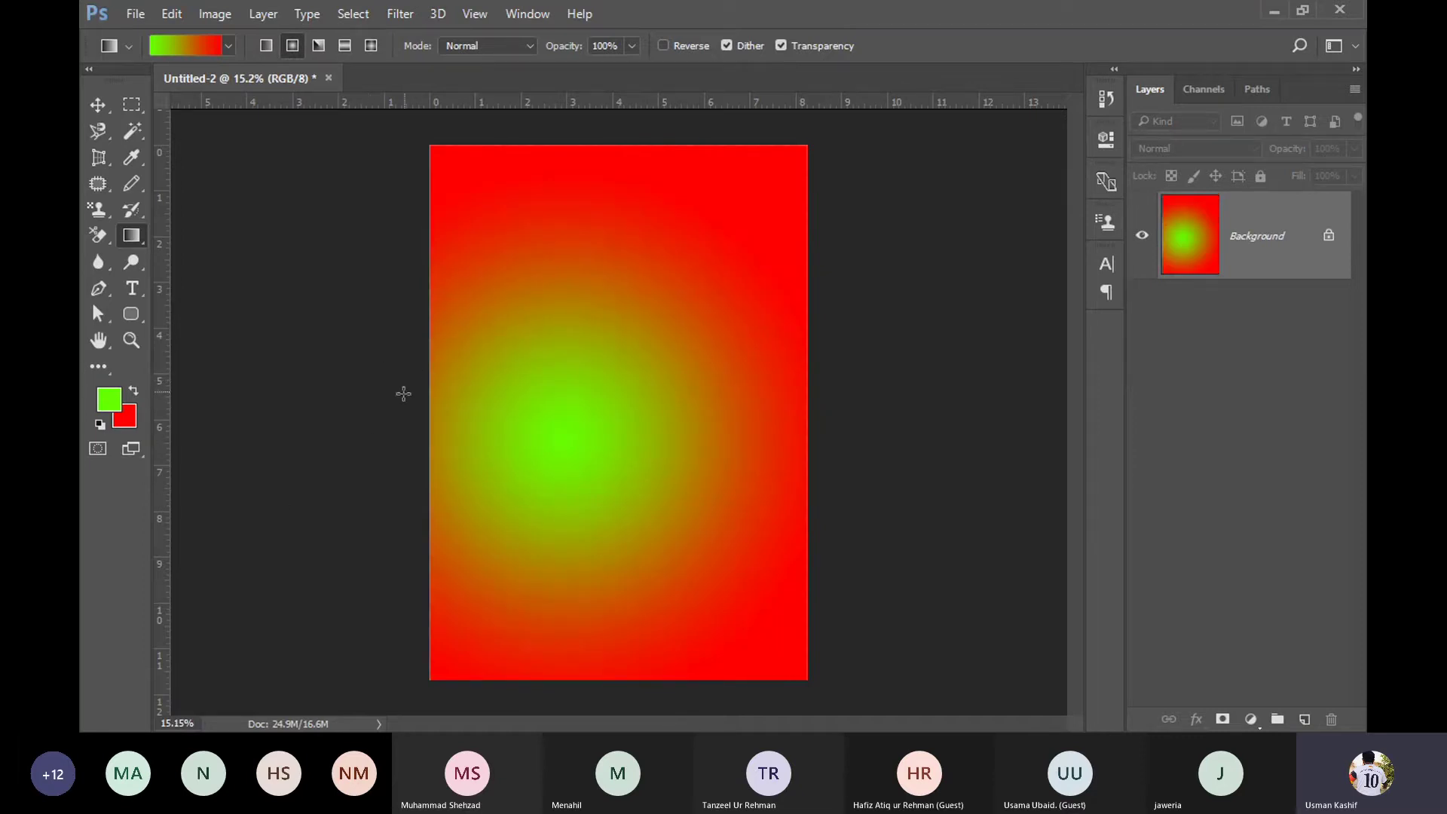
left_click(318, 45)
left_click_drag(599, 393, 972, 395)
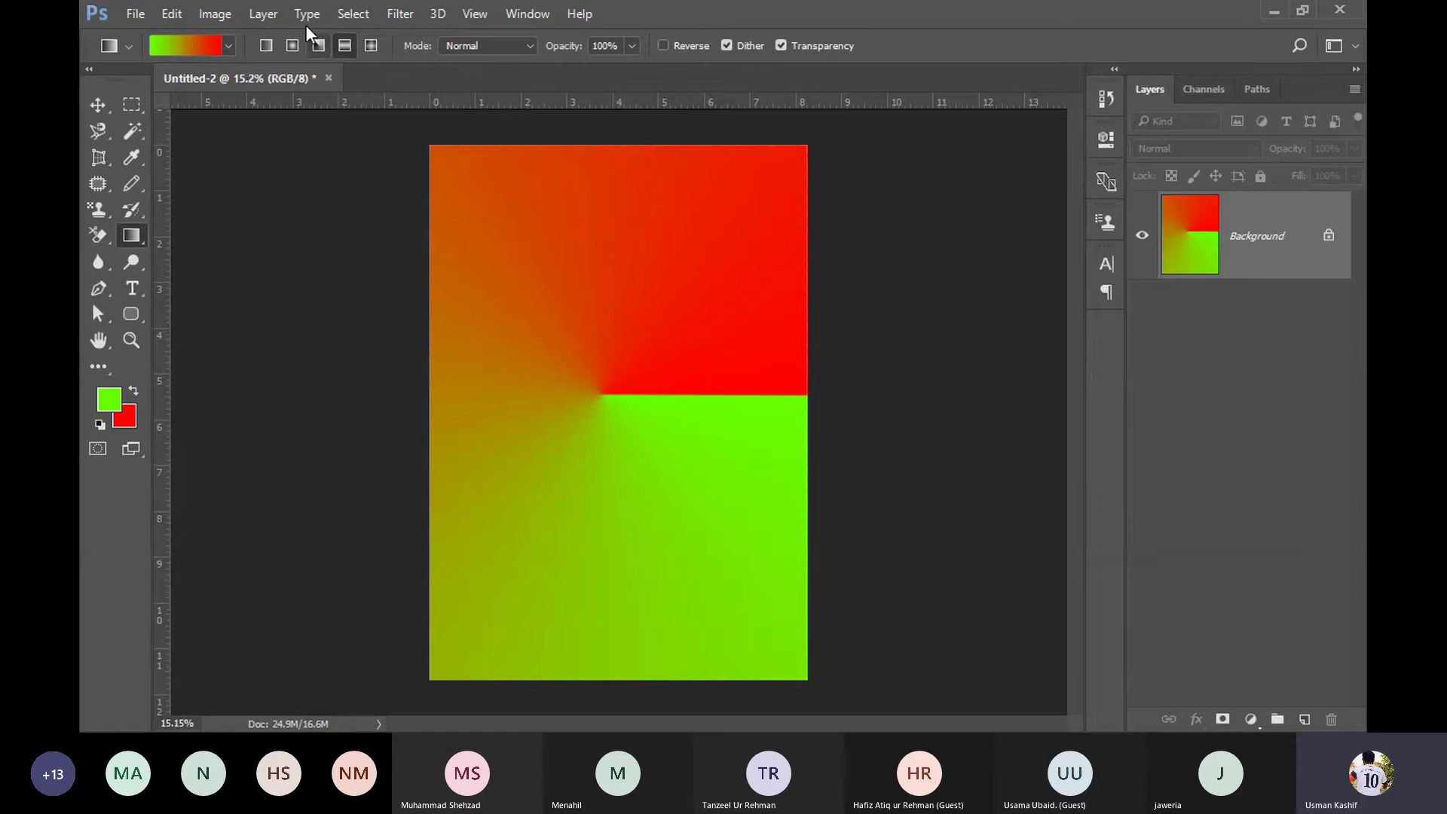
Step: Use Reflected Gradient to run a green band diagonally across the canvas with red on both sides
left_click(348, 50)
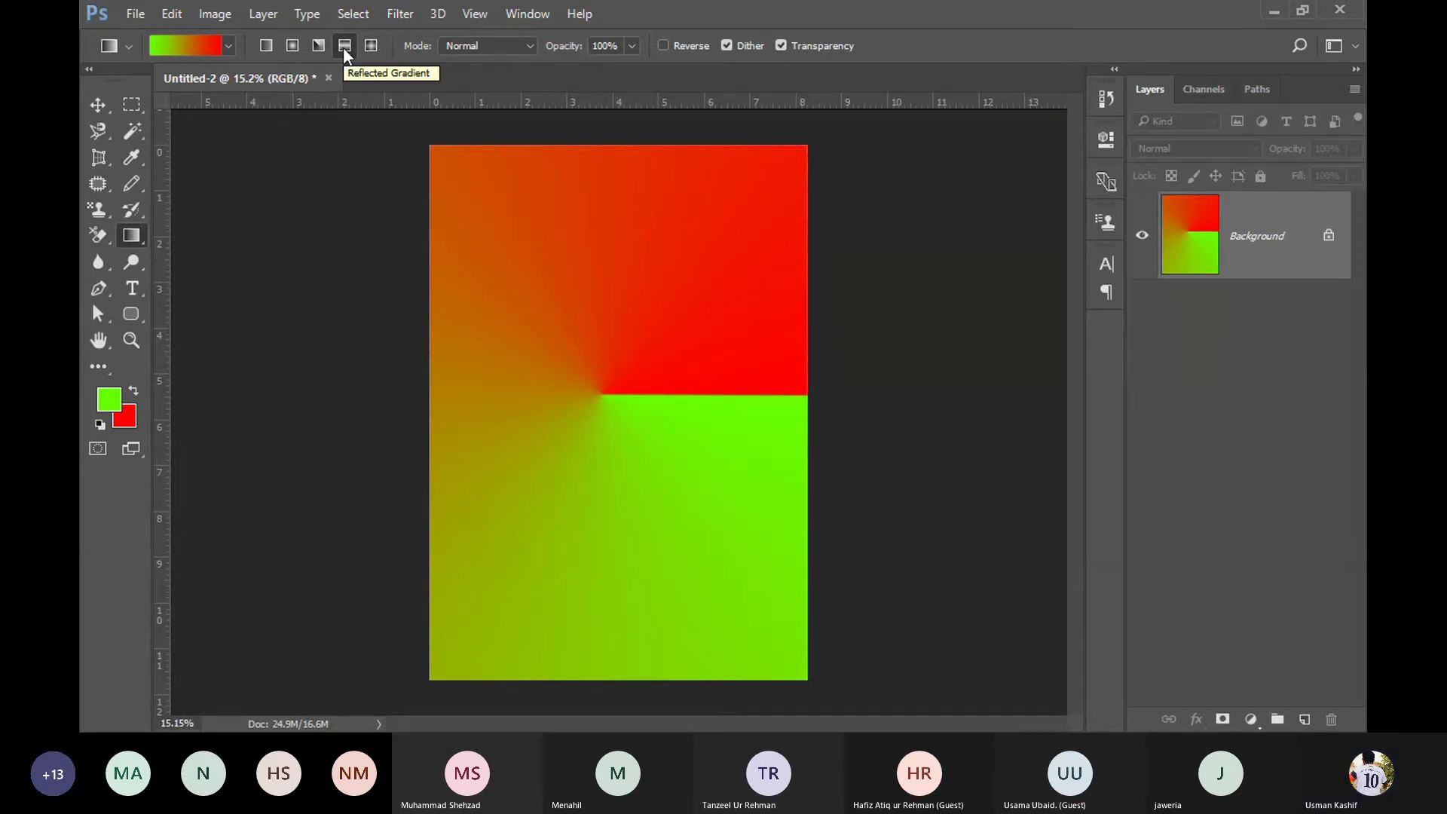
left_click_drag(621, 331, 623, 629)
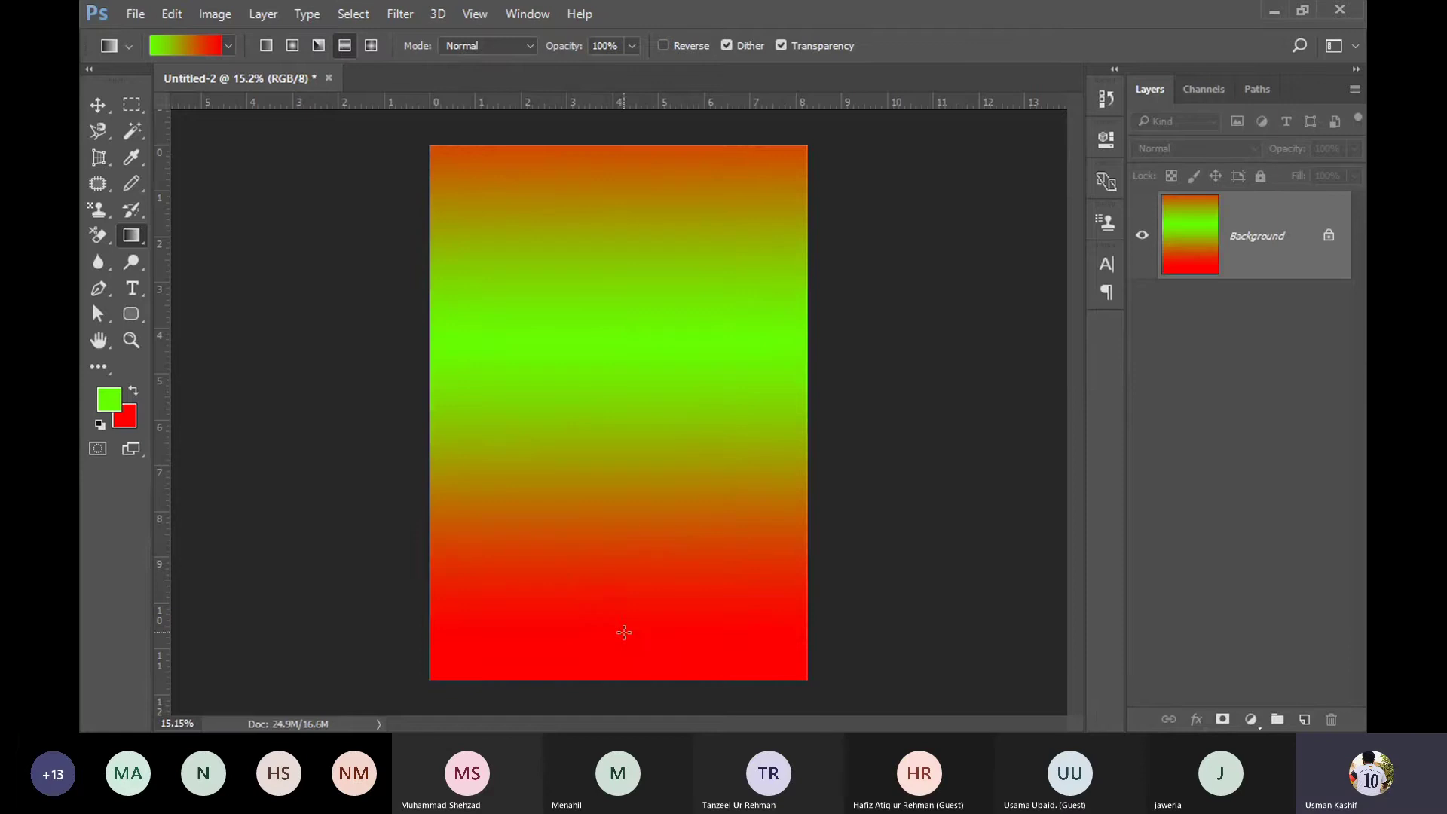
mouse_move(615, 315)
left_mouse_down()
mouse_move(570, 608)
mouse_move(678, 413)
left_mouse_up()
left_click_drag(585, 427, 666, 318)
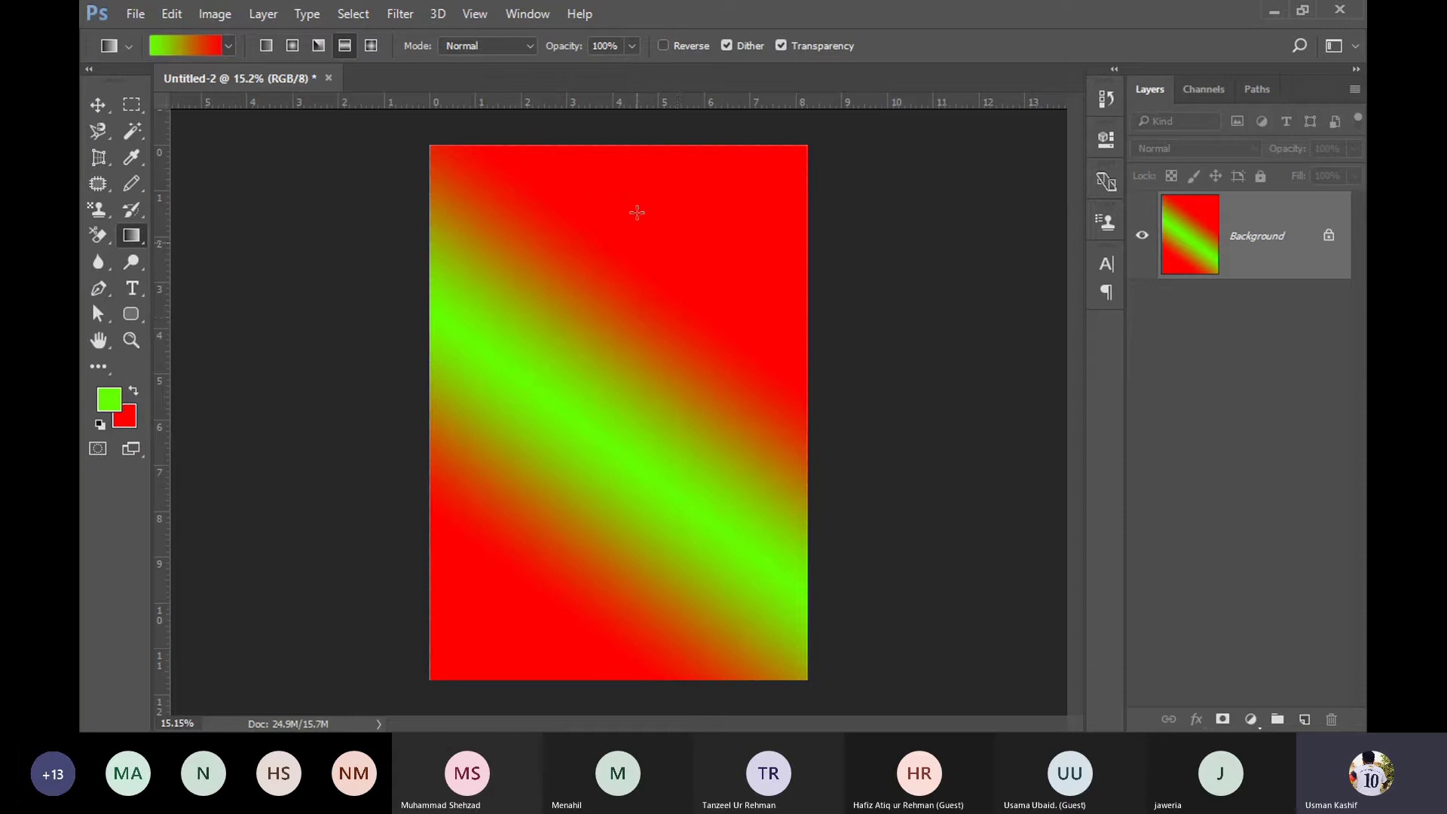
Step: Switch to Diamond Gradient and try green-red diamonds at several spots on the canvas
left_click(372, 45)
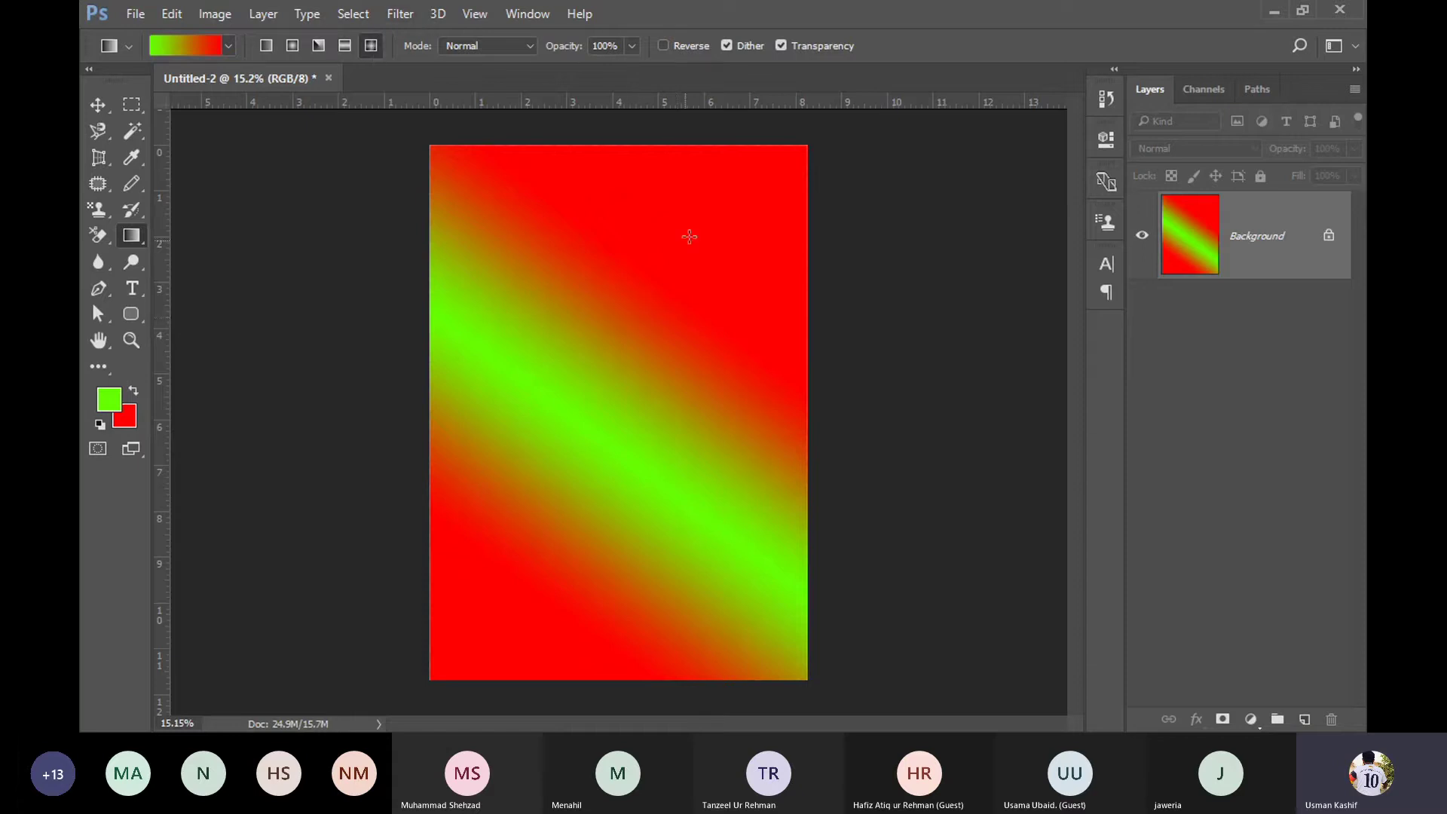
left_click_drag(690, 229, 703, 380)
left_click_drag(509, 413, 552, 586)
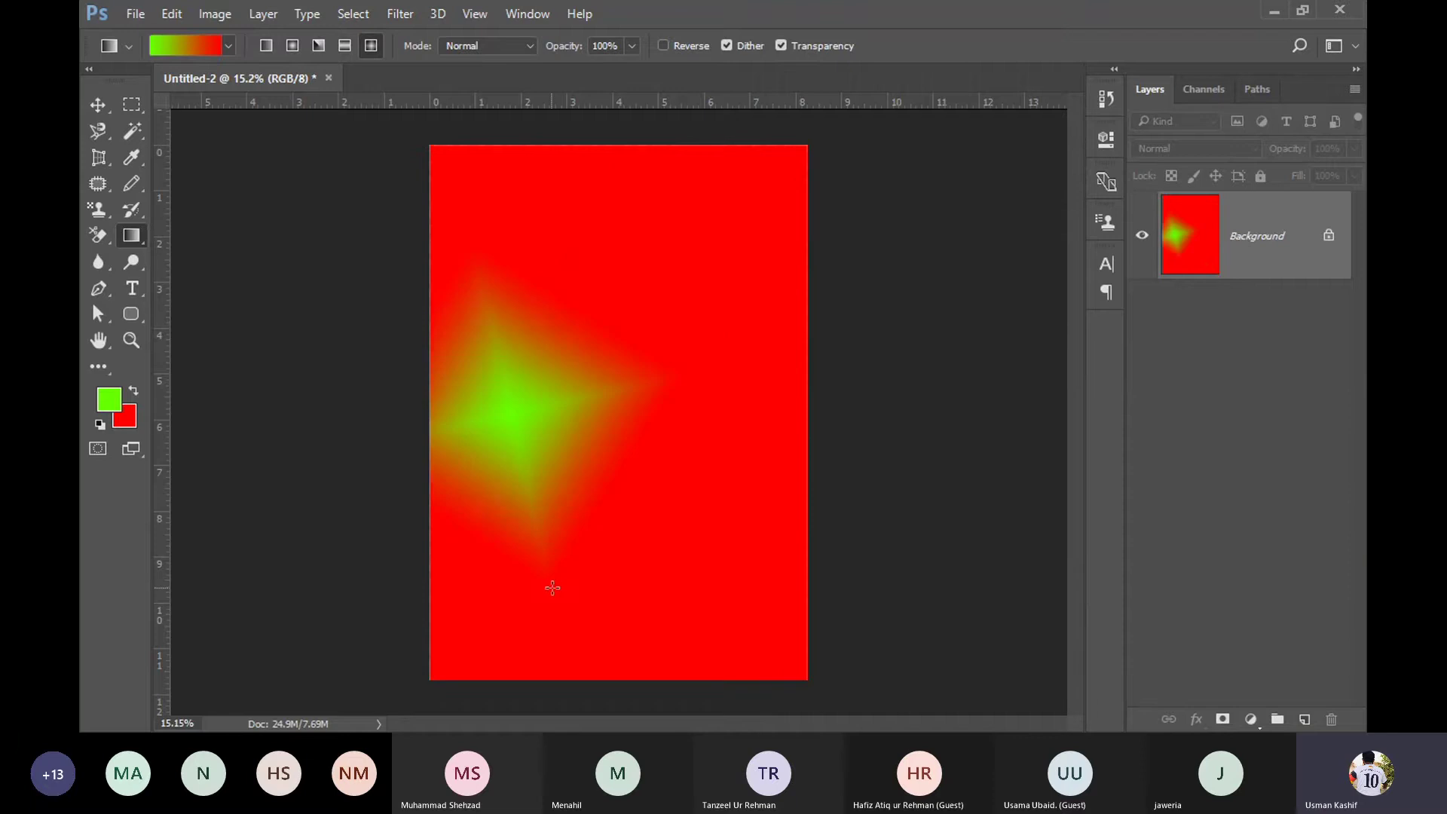
left_click_drag(787, 179, 697, 429)
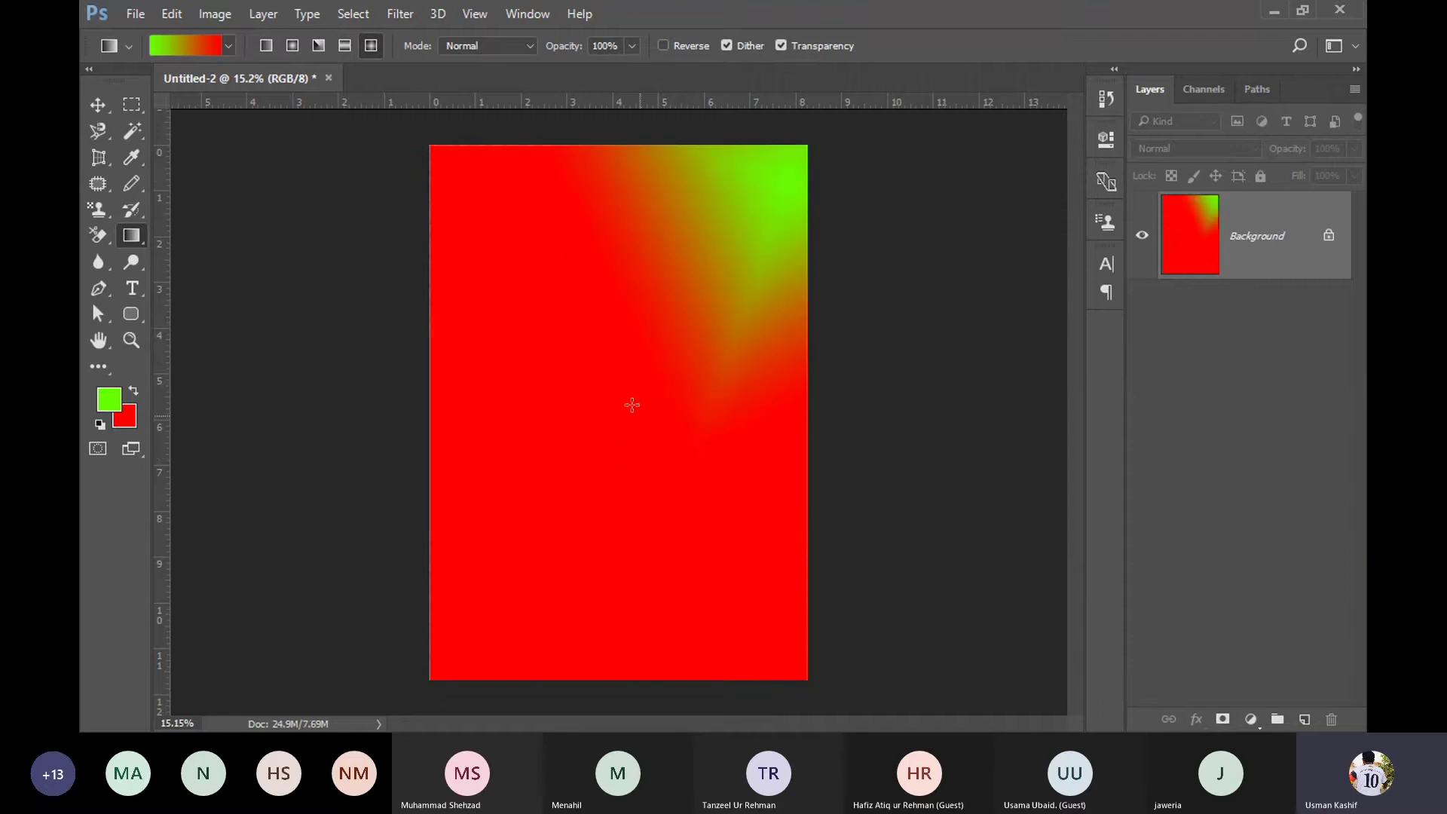
left_click_drag(545, 260, 546, 628)
left_click_drag(588, 516, 784, 704)
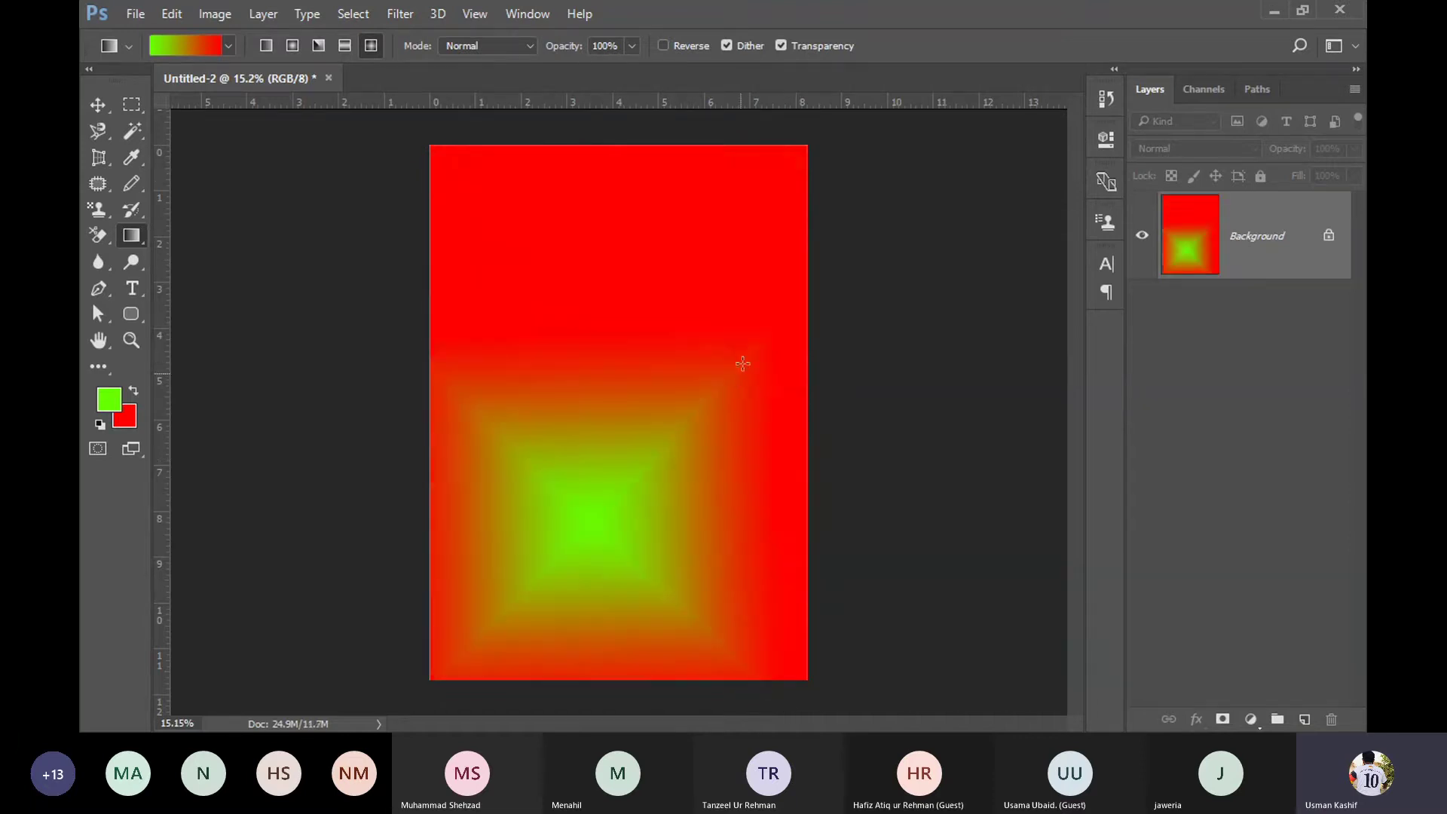
left_click_drag(746, 309, 409, 606)
Step: Choose the Transparent Rainbow preset and add diamonds at the centre, upper corners and lower corners
left_click(228, 45)
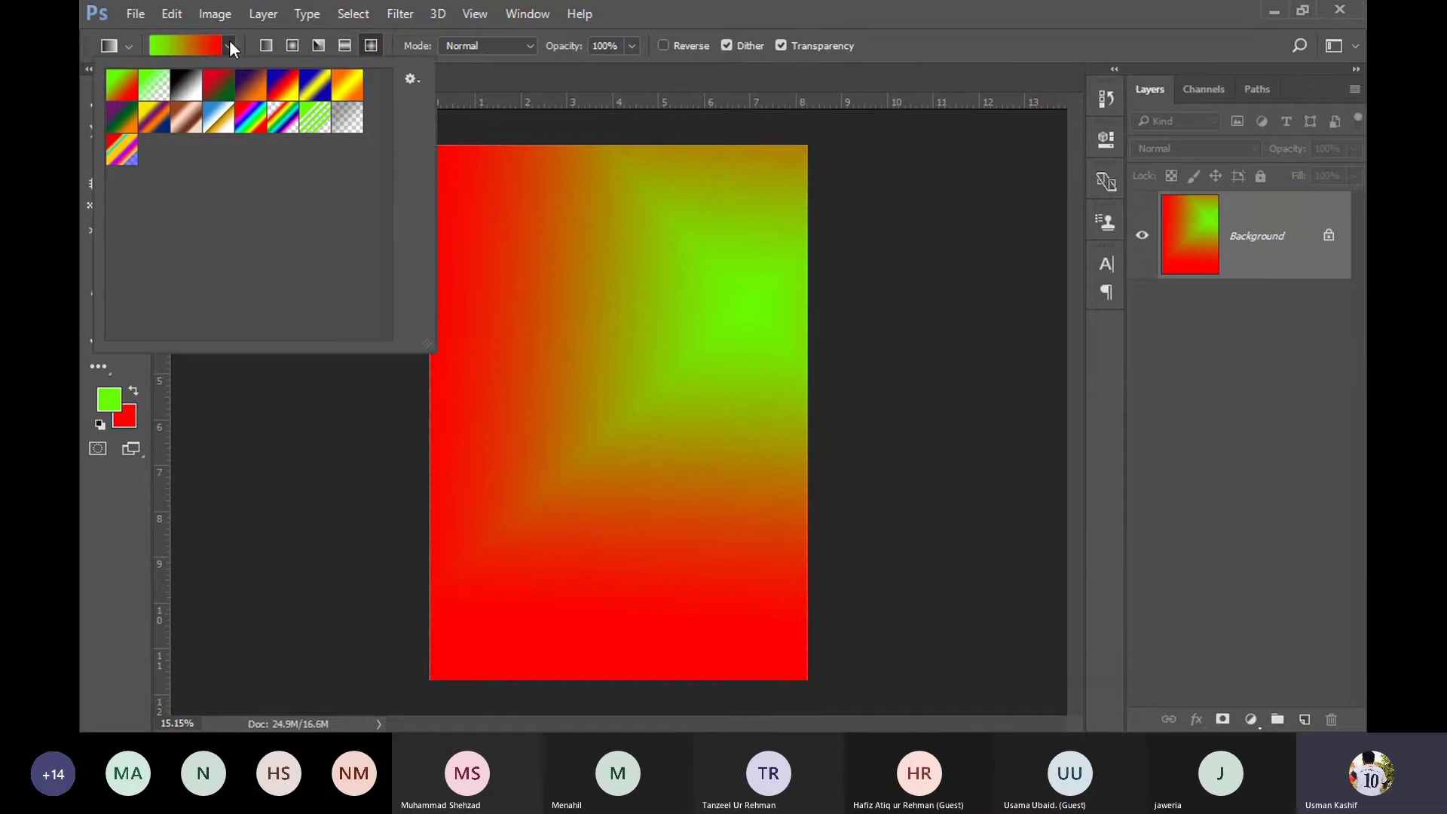
left_click(260, 124)
left_click(277, 123)
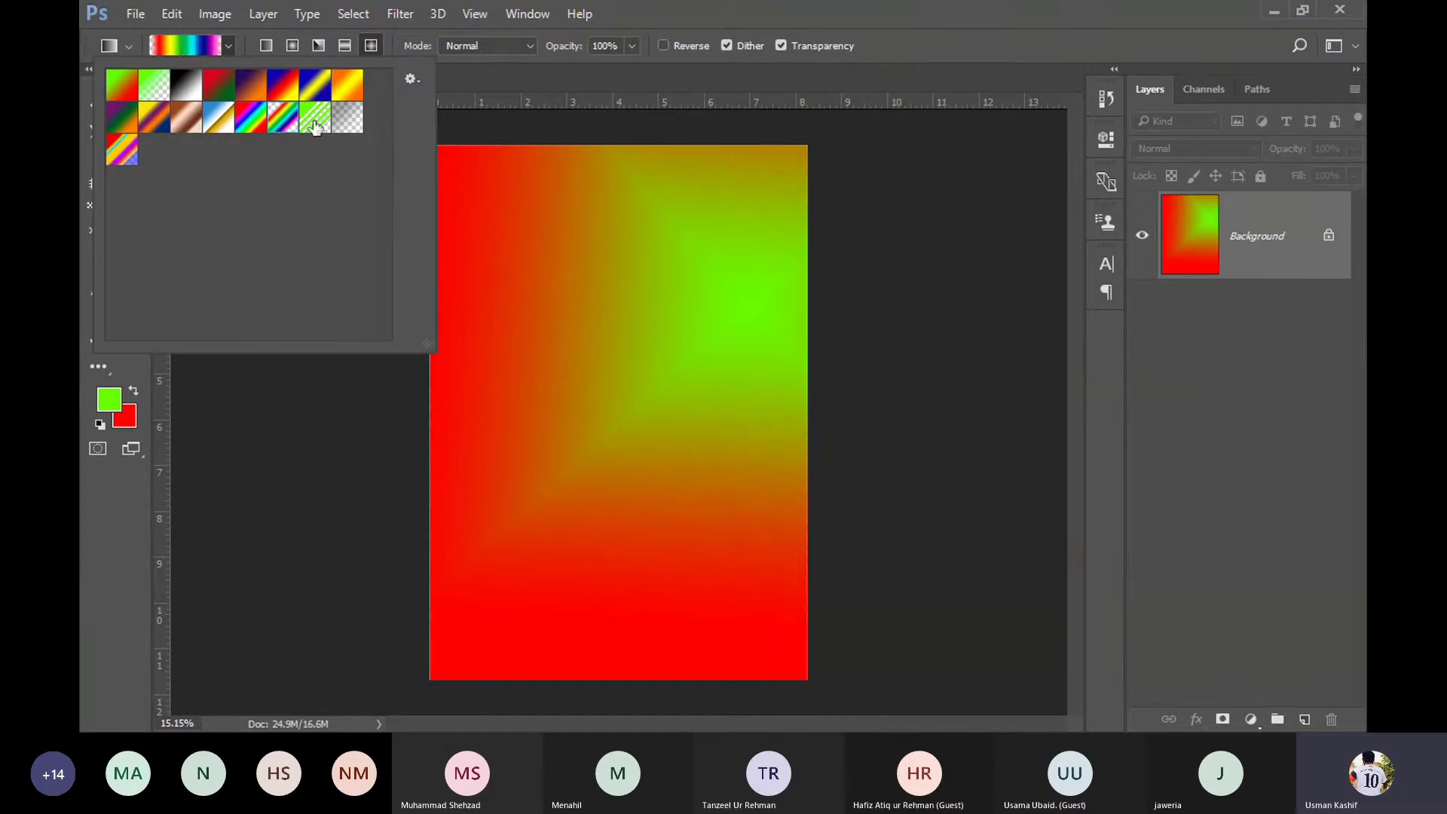
left_click(925, 33)
left_click_drag(624, 352, 620, 592)
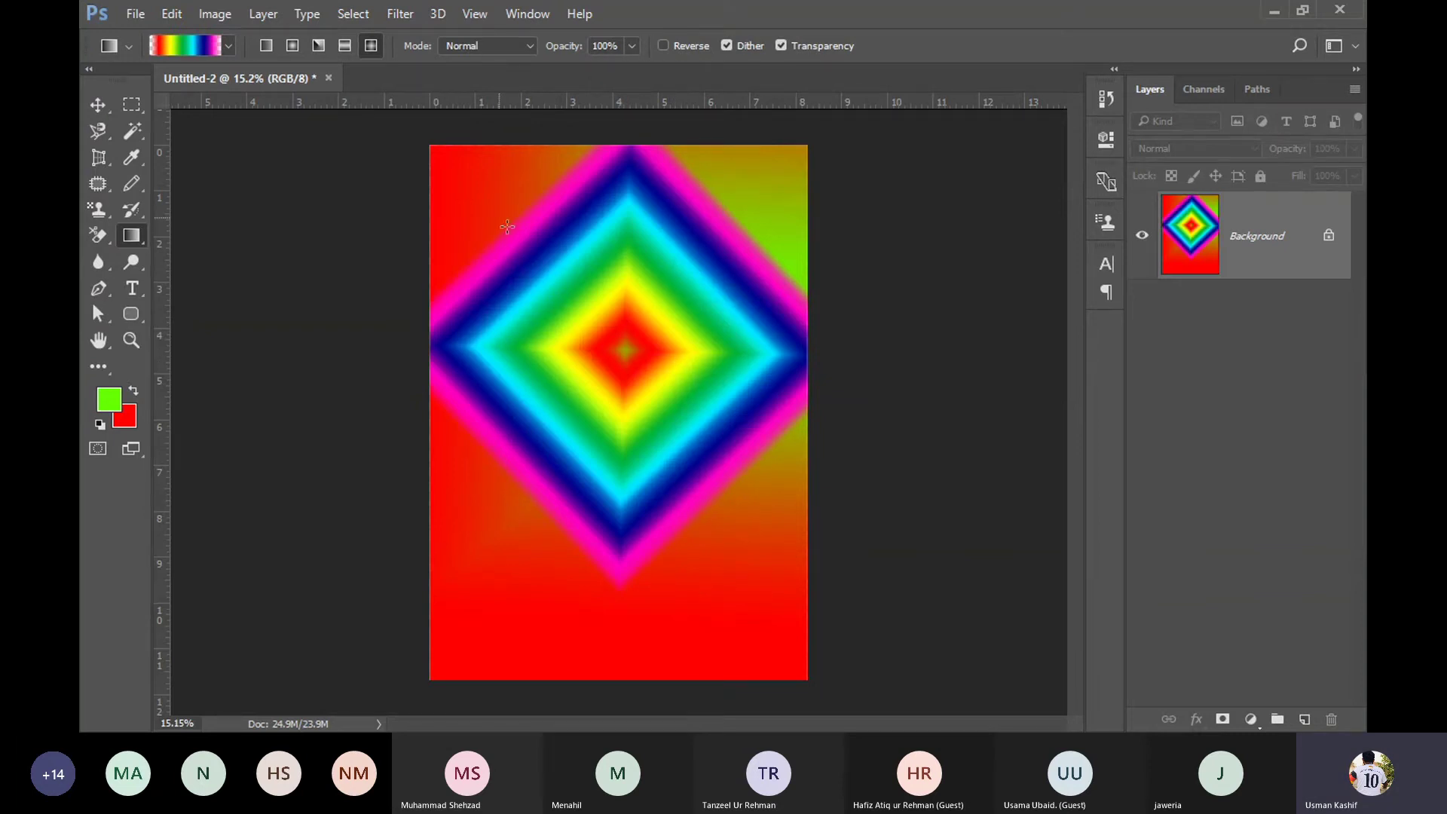
left_click_drag(500, 219, 667, 443)
left_click_drag(750, 317, 615, 591)
left_click_drag(488, 563, 610, 689)
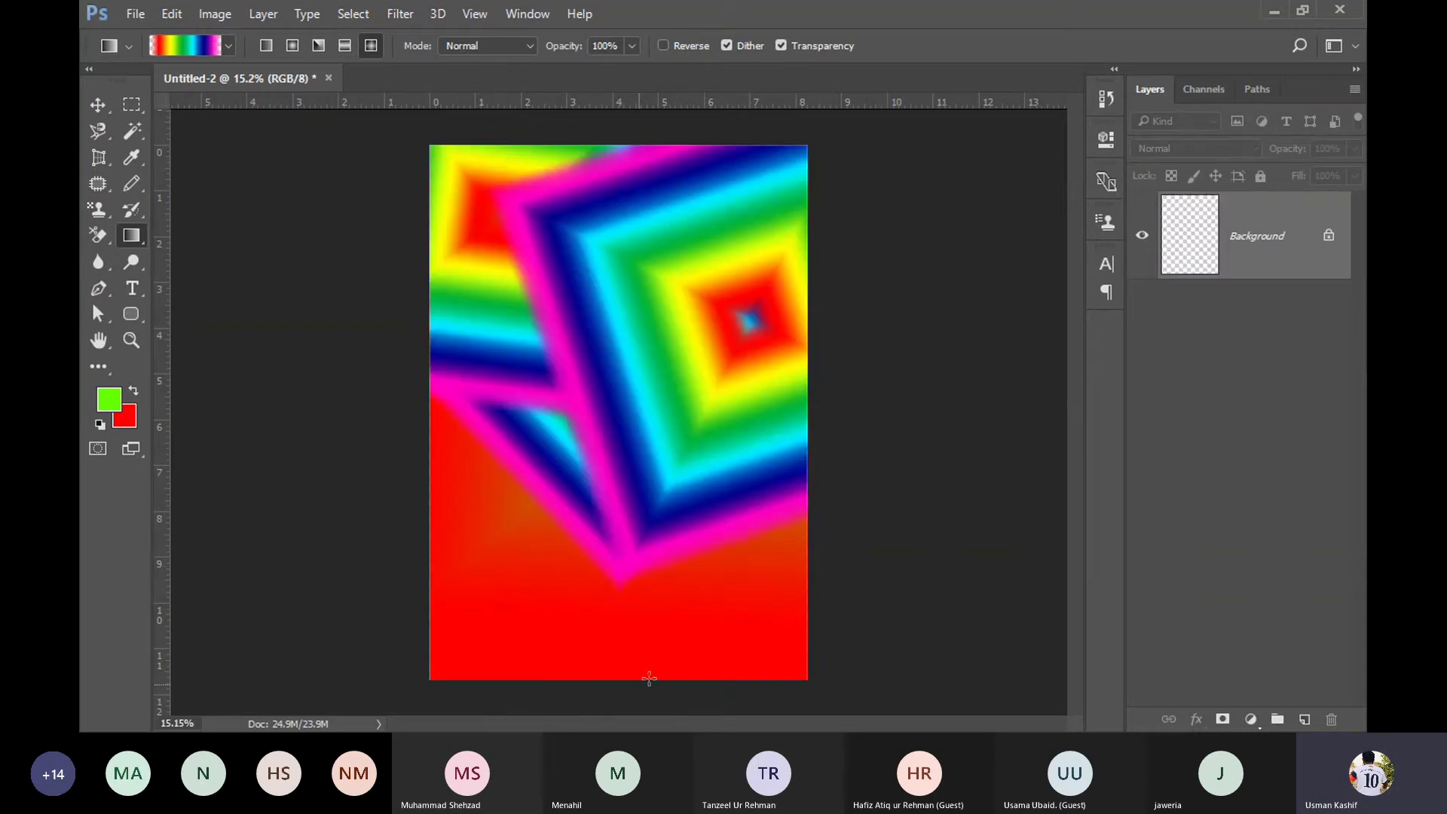
left_click_drag(797, 579, 745, 672)
left_click_drag(650, 589, 710, 717)
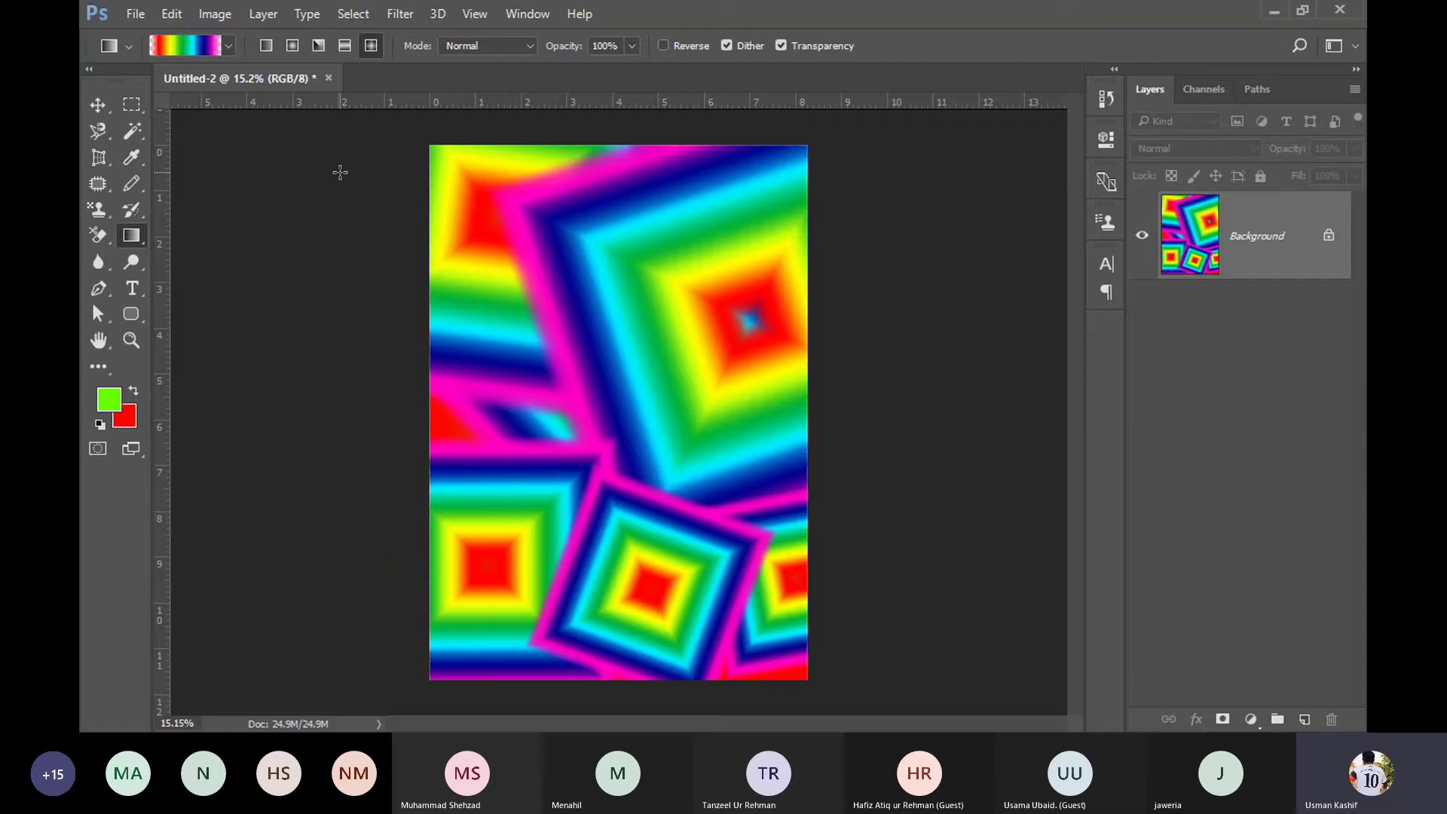
left_click(226, 47)
Step: Fill the canvas with a diagonal orange-yellow-orange linear gradient, then switch to the Move tool
left_click(344, 85)
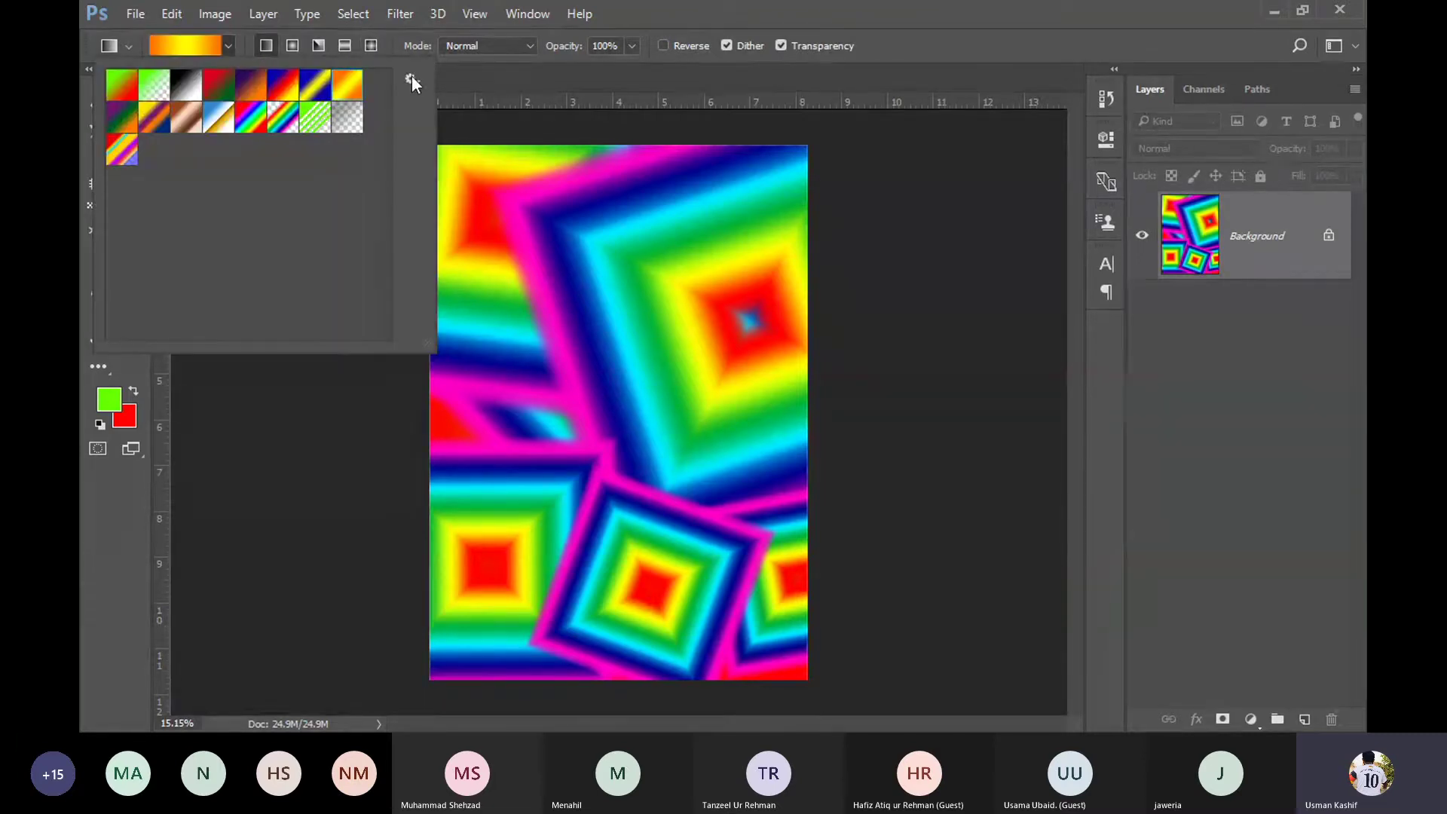
mouse_move(434, 166)
left_mouse_down()
mouse_move(896, 669)
mouse_move(857, 706)
left_mouse_up()
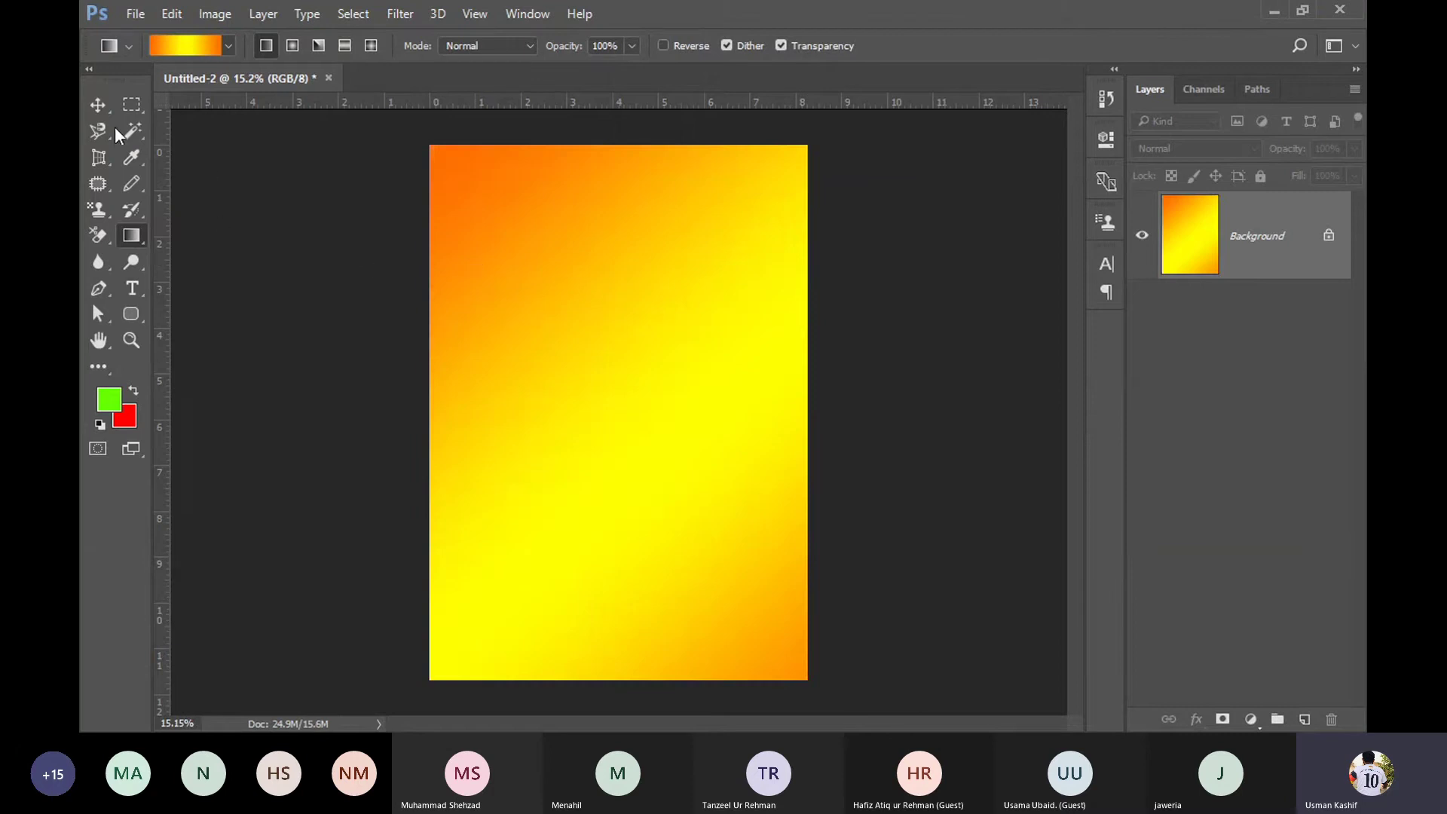
left_click(92, 105)
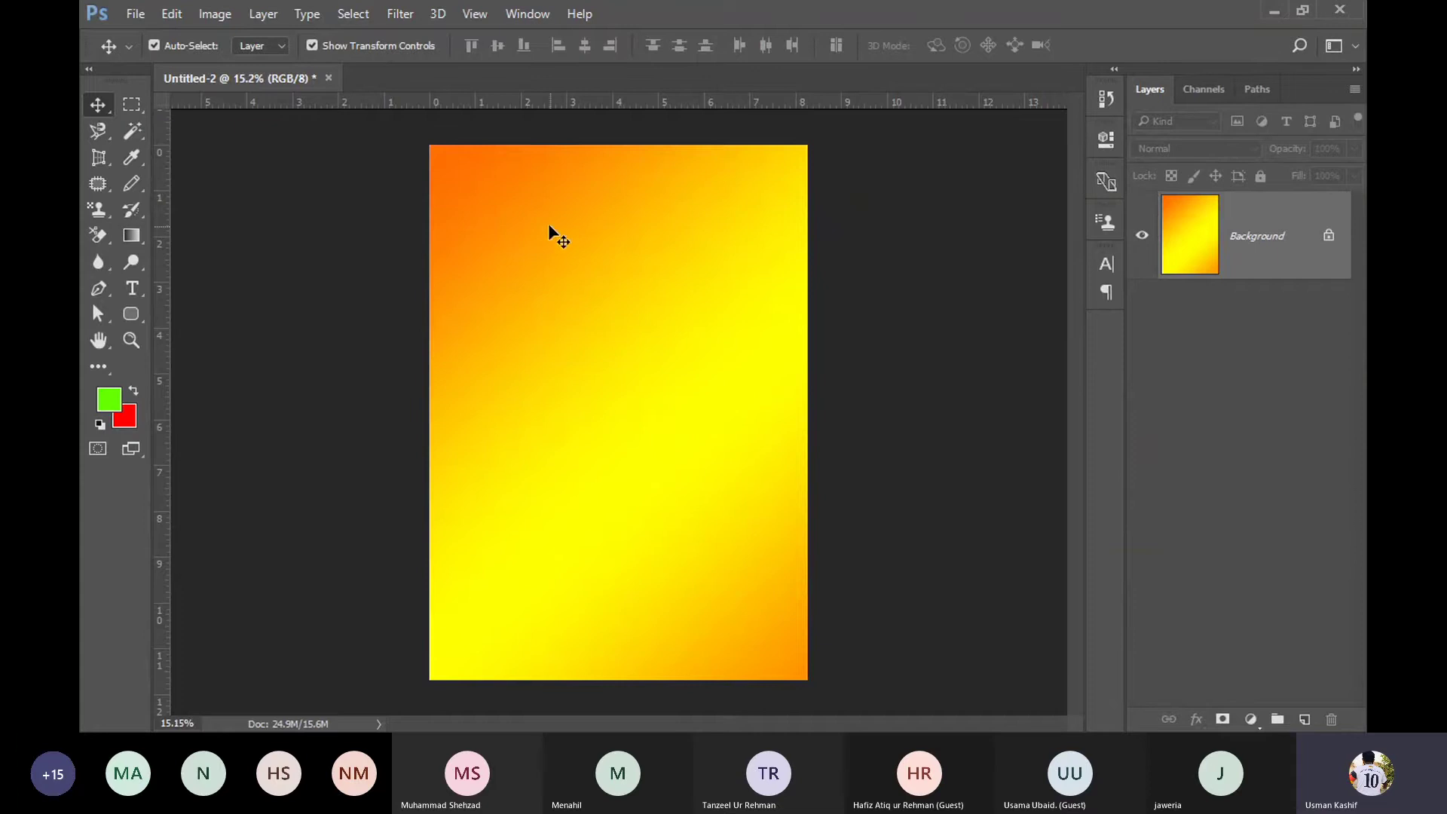
Step: Fill an inset rectangular selection with a diagonal blue-white-gold gradient, then deselect
left_click(139, 109)
left_click_drag(448, 207, 774, 594)
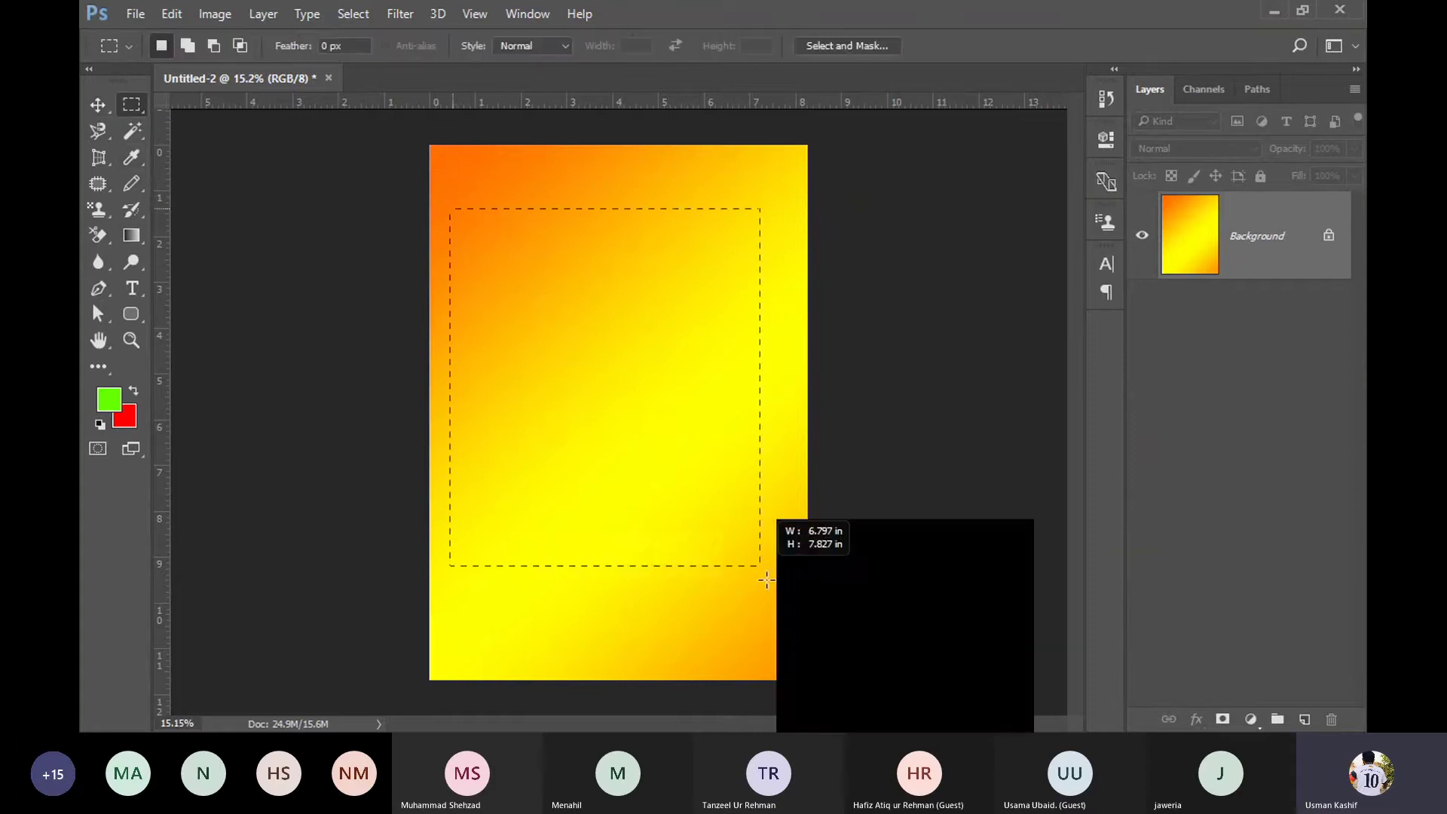
left_click(132, 236)
left_click(228, 47)
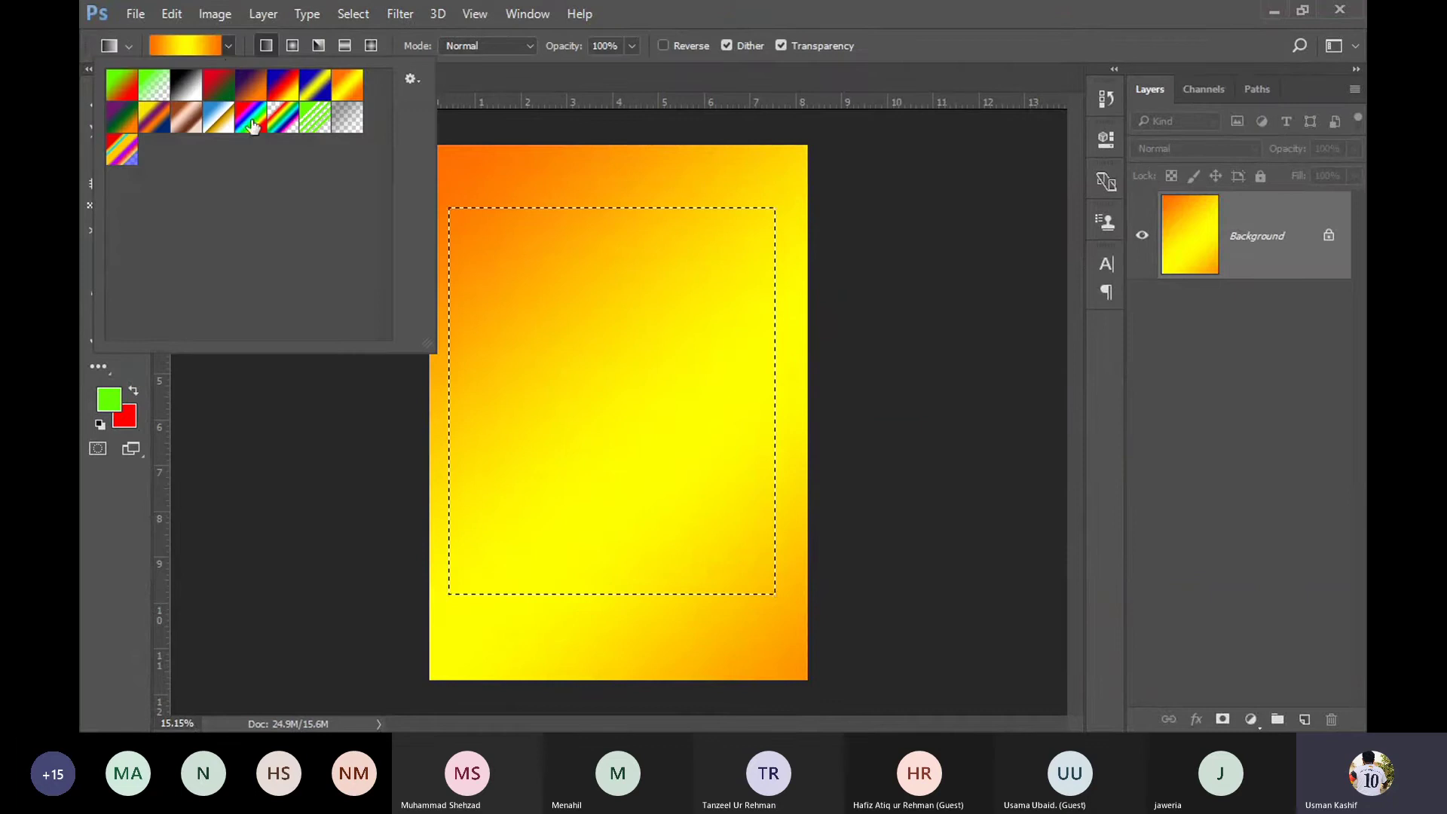
left_click(219, 120)
key("Escape")
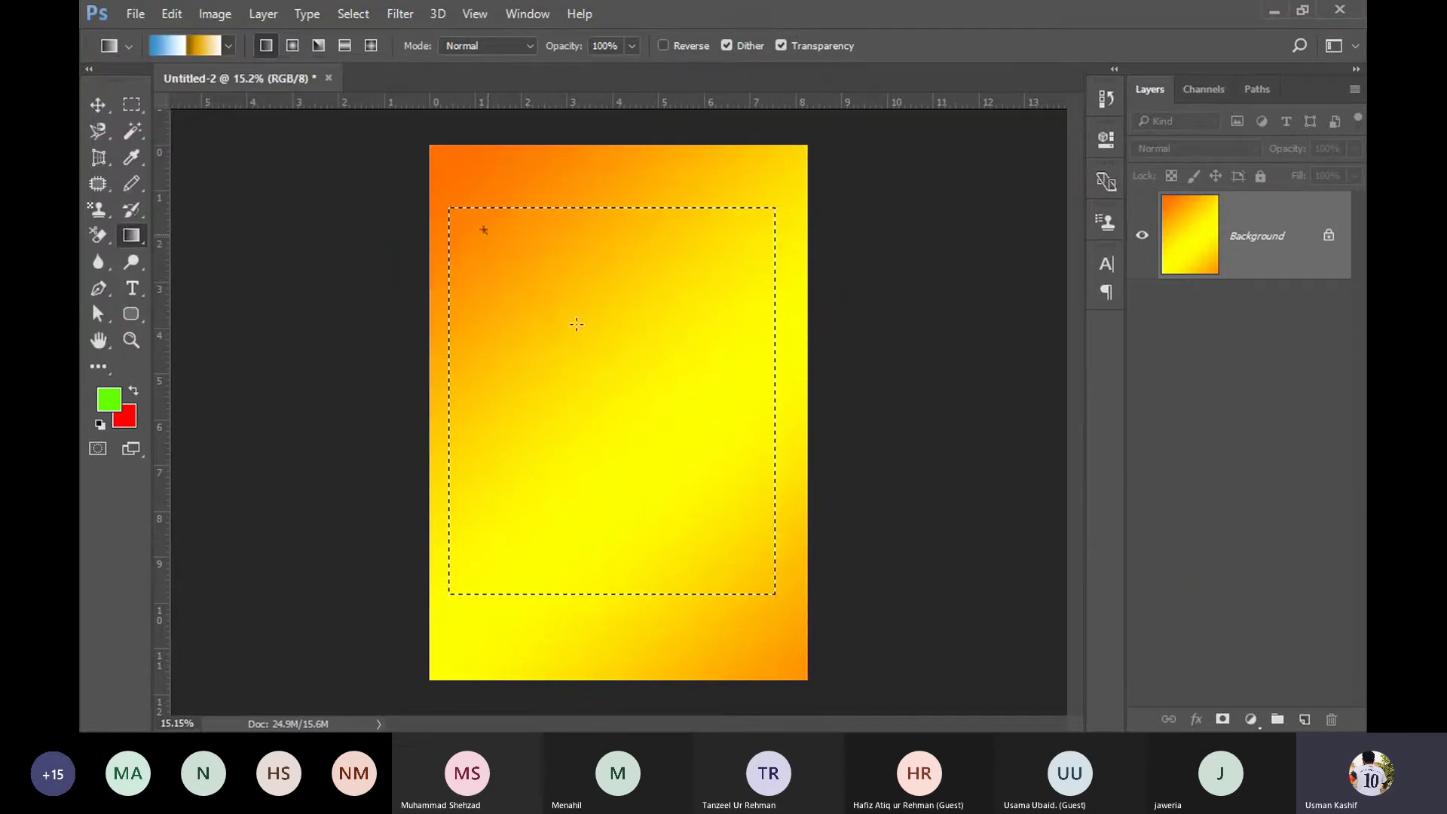
left_click_drag(468, 226, 813, 601)
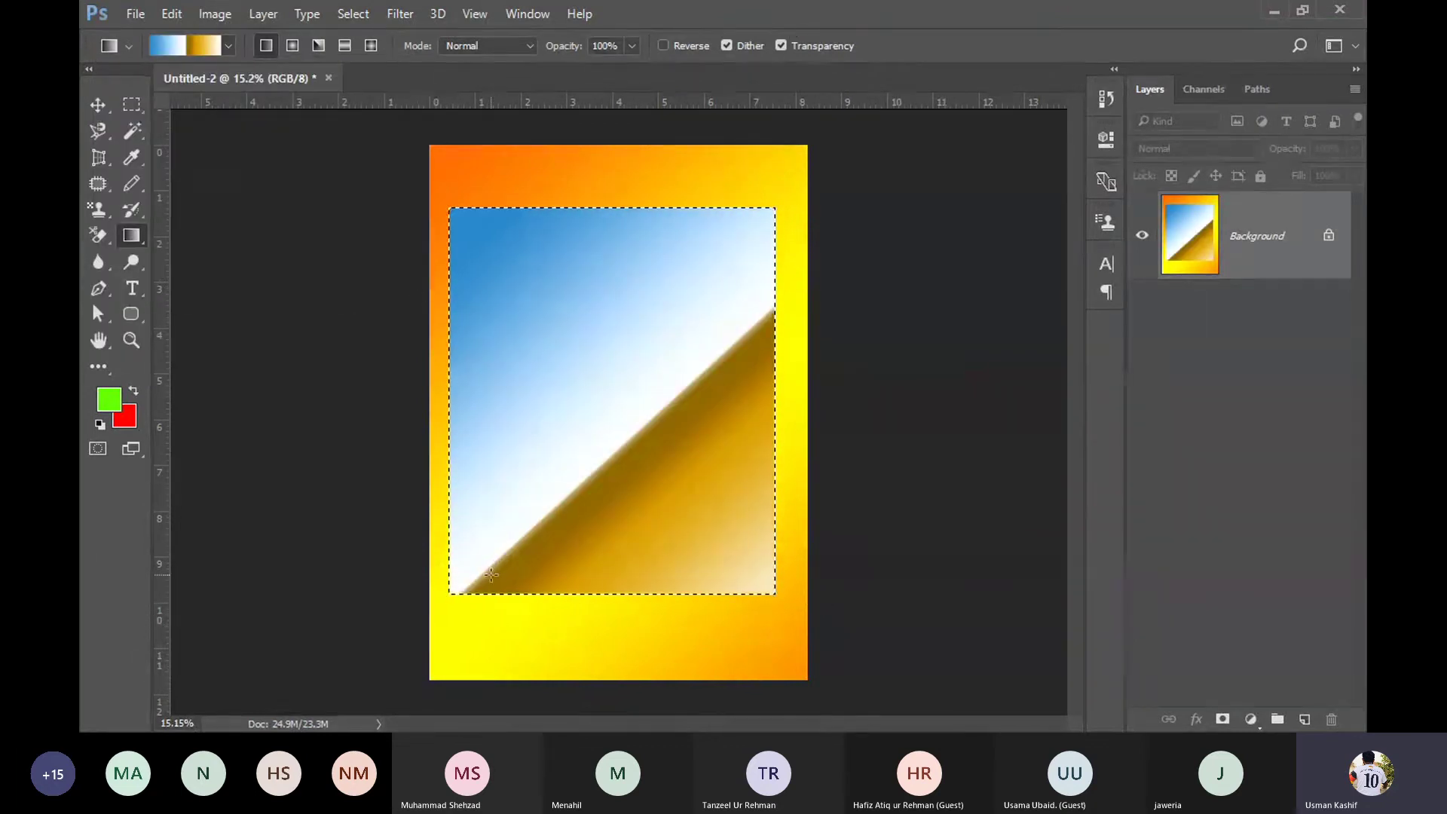
key("ctrl+d")
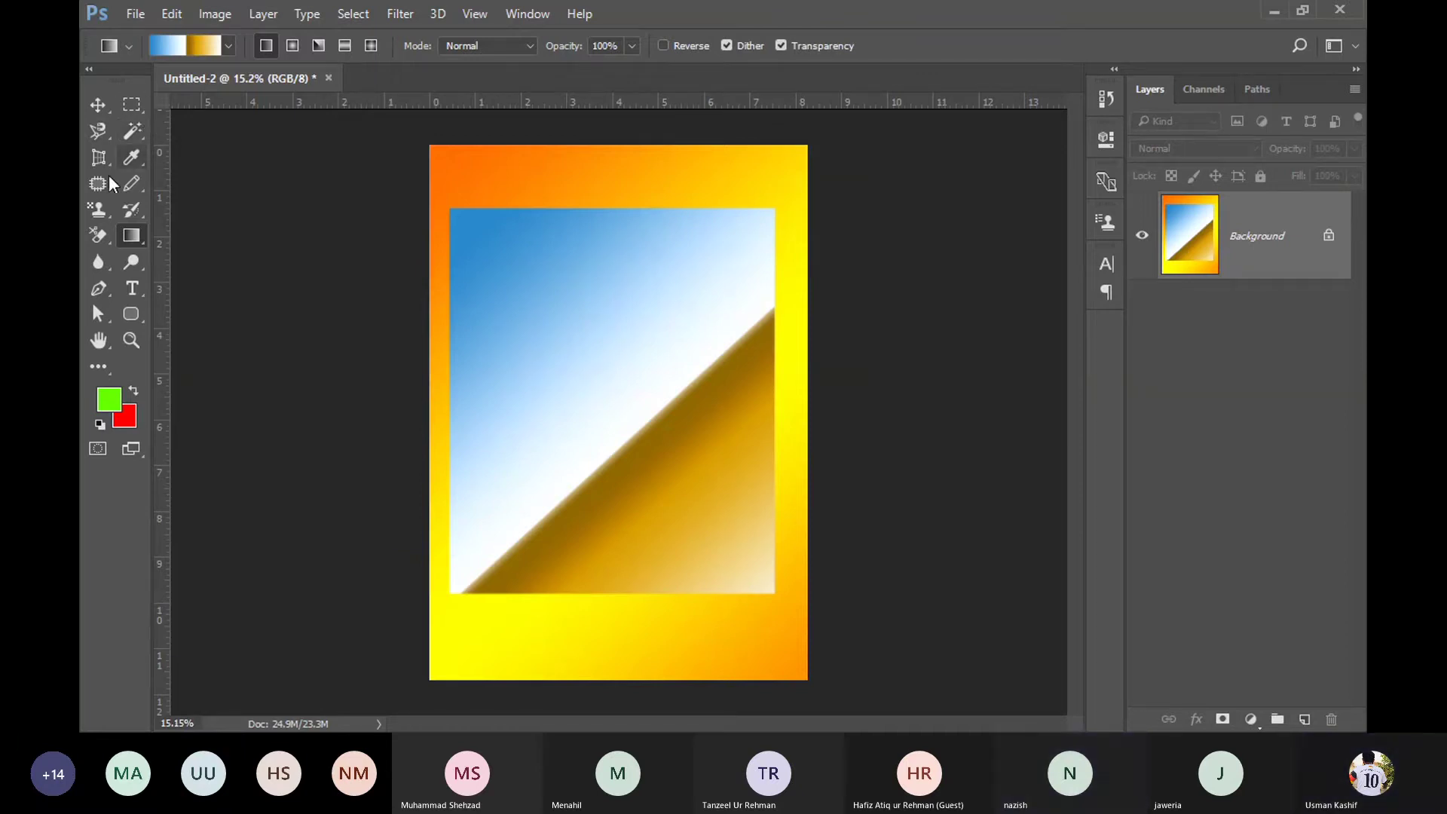
Step: Close the gradient A4 page without saving, then open the blue-shirt portrait JPG from the Desktop
left_click(329, 78)
left_click(728, 296)
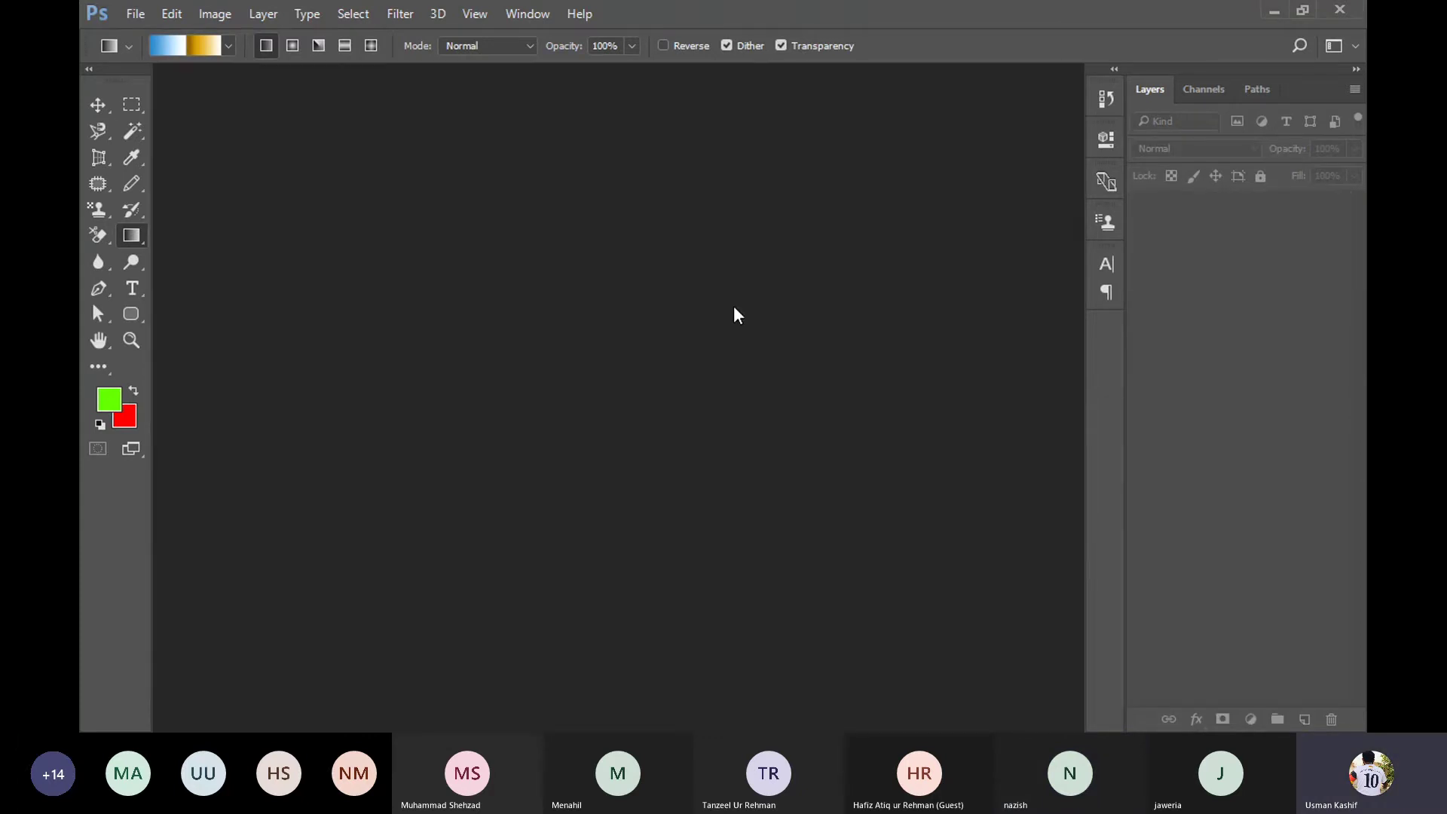
double_click(731, 309)
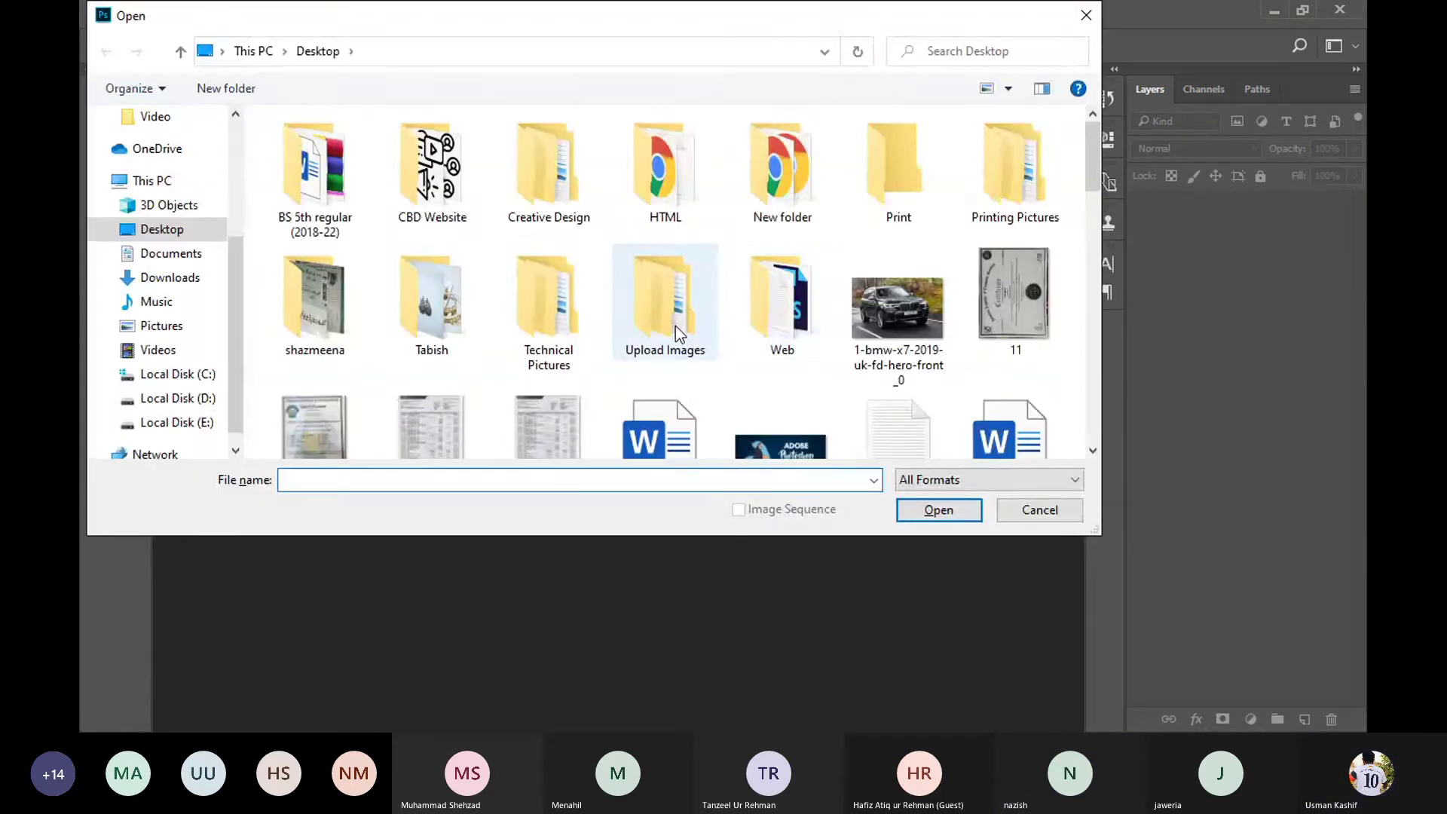
scroll(675, 327, "down", 2)
scroll(675, 327, "down", 2)
scroll(675, 327, "down", 2)
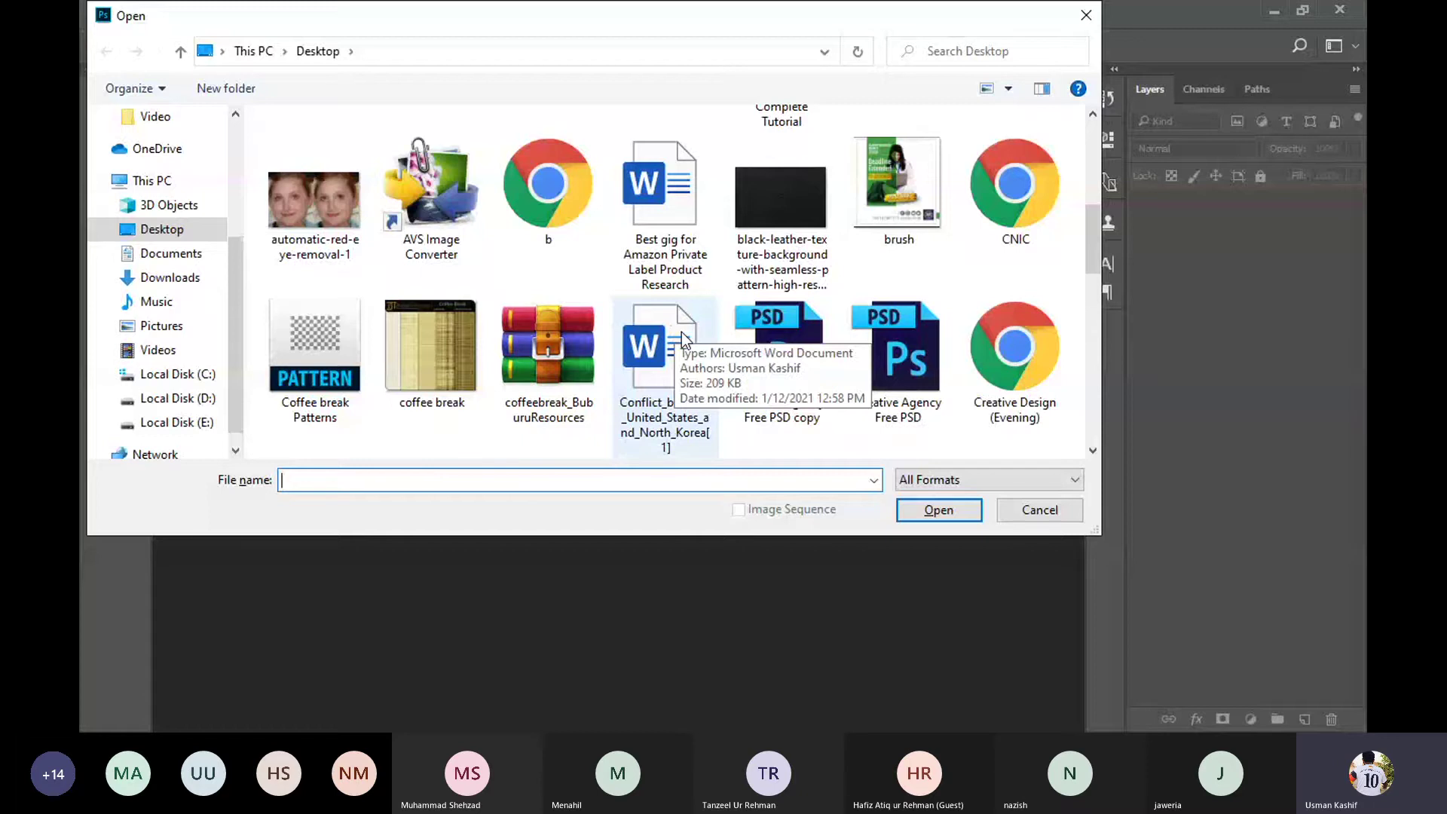
scroll(682, 336, "down", 3)
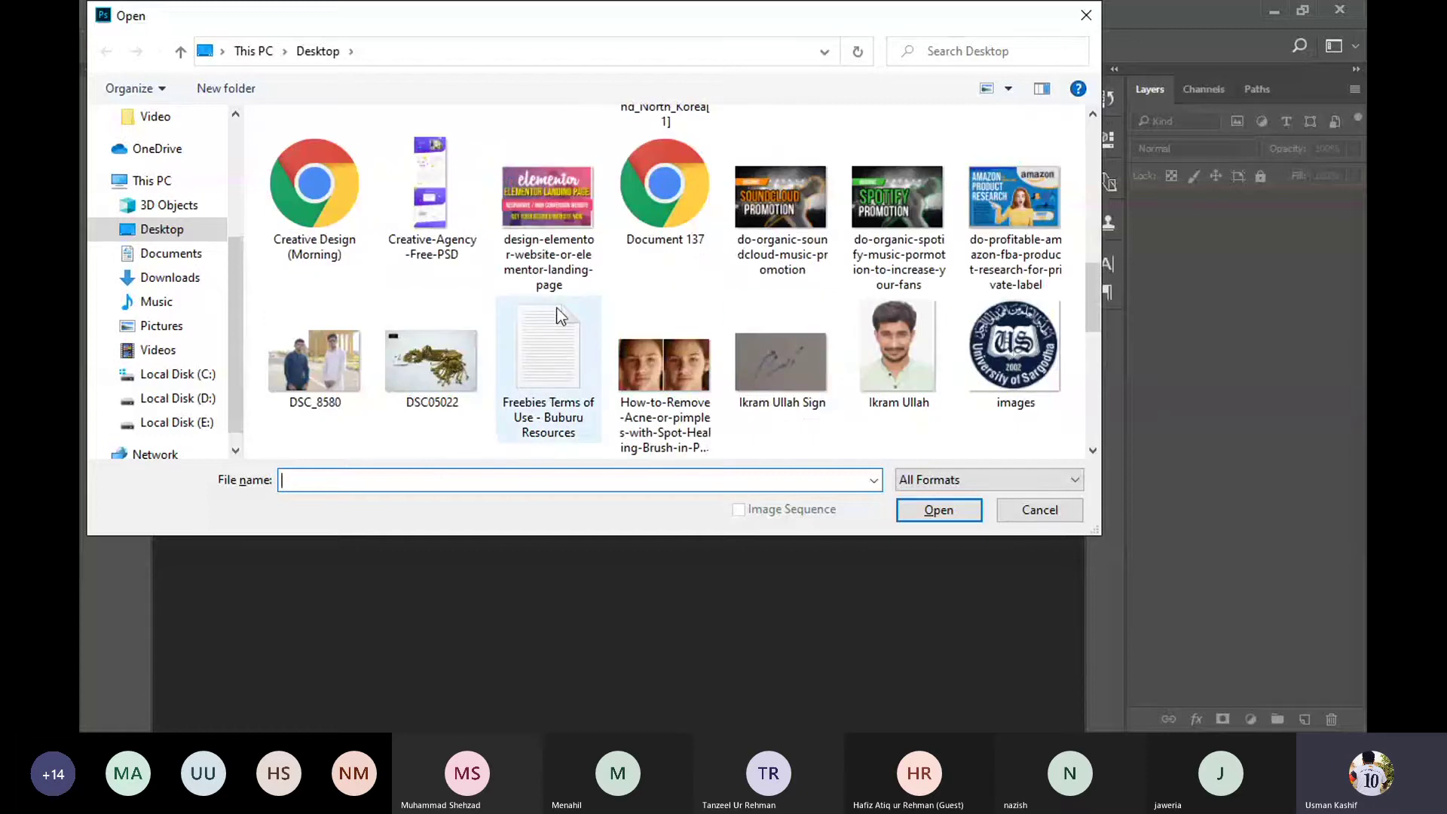
scroll(557, 315, "down", 2)
scroll(575, 346, "down", 2)
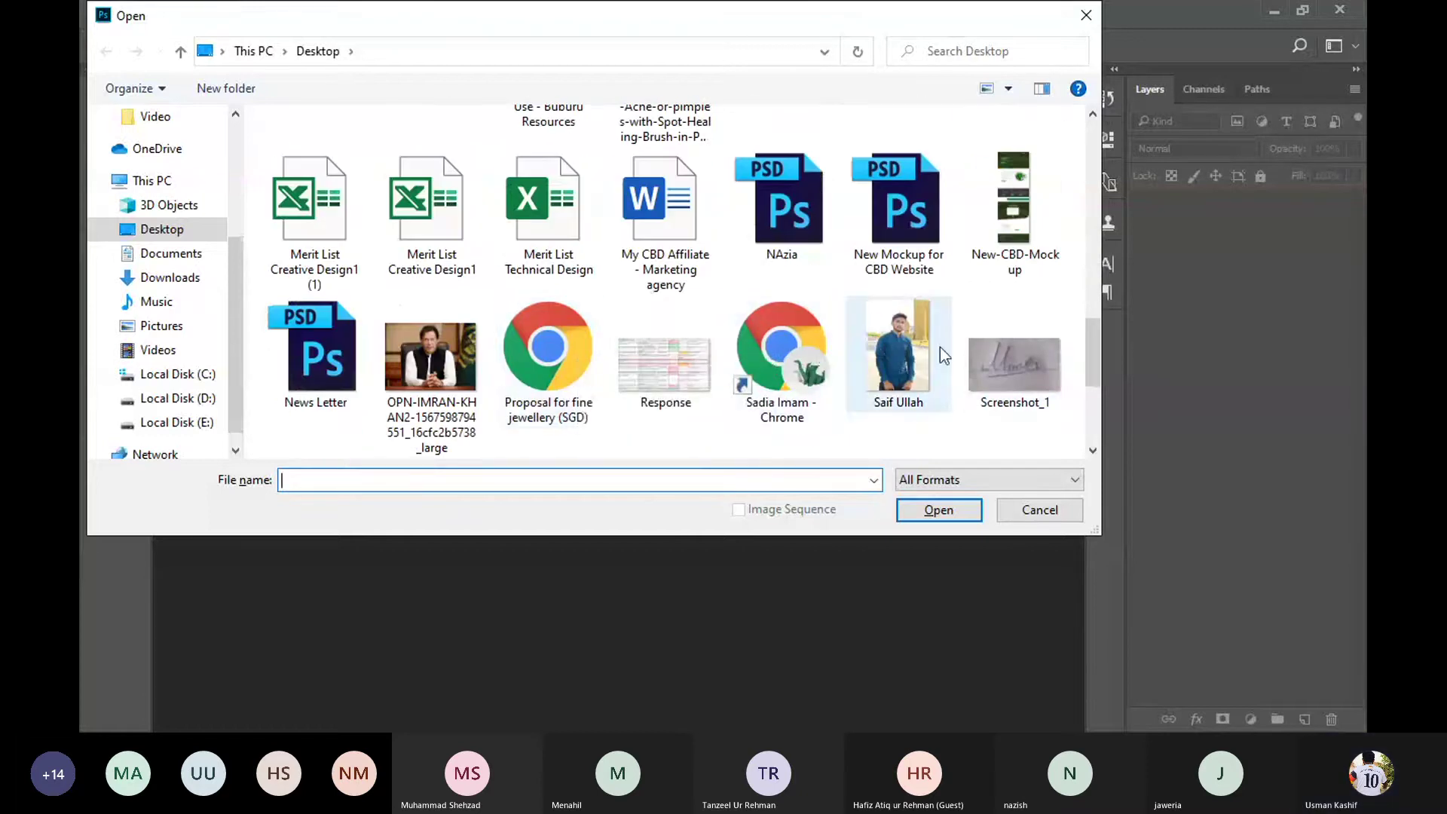
double_click(938, 354)
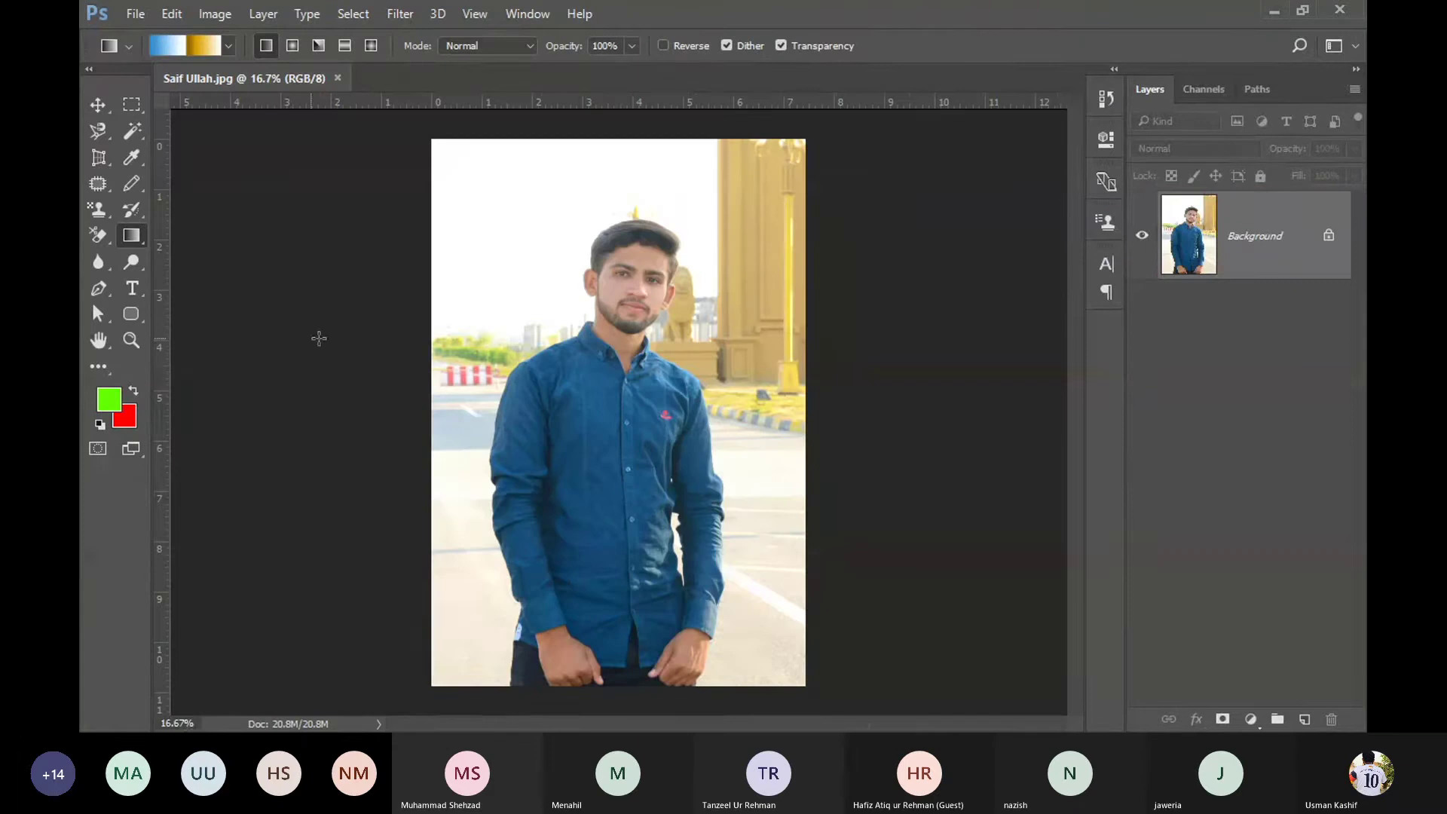
Step: Select the Blur Tool and duplicate the Background layer as Layer 1 with Ctrl+J
scroll(649, 315, "up", 2)
scroll(649, 315, "up", 1)
scroll(650, 315, "up", 1)
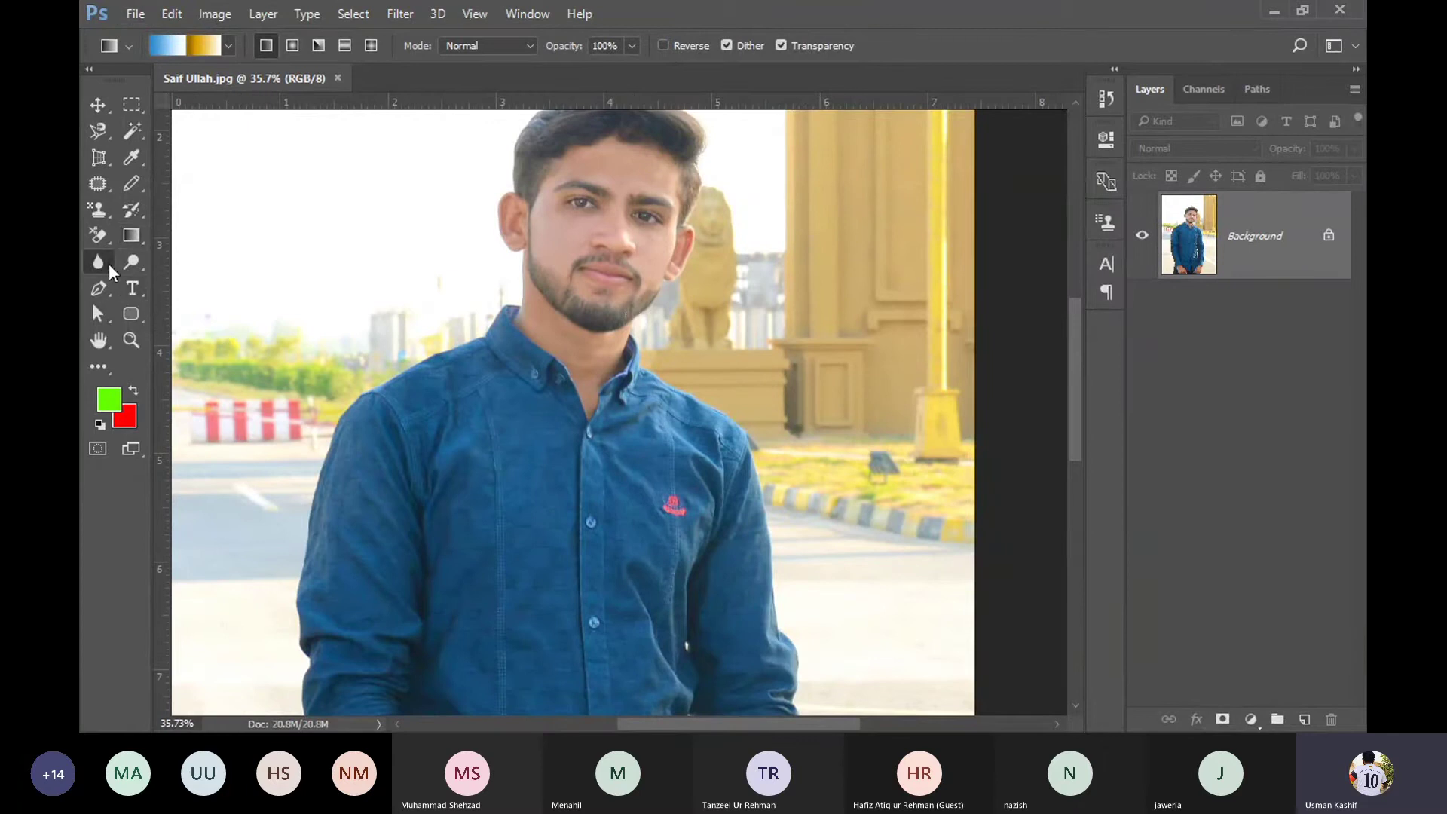
left_click(108, 264)
left_click(133, 260)
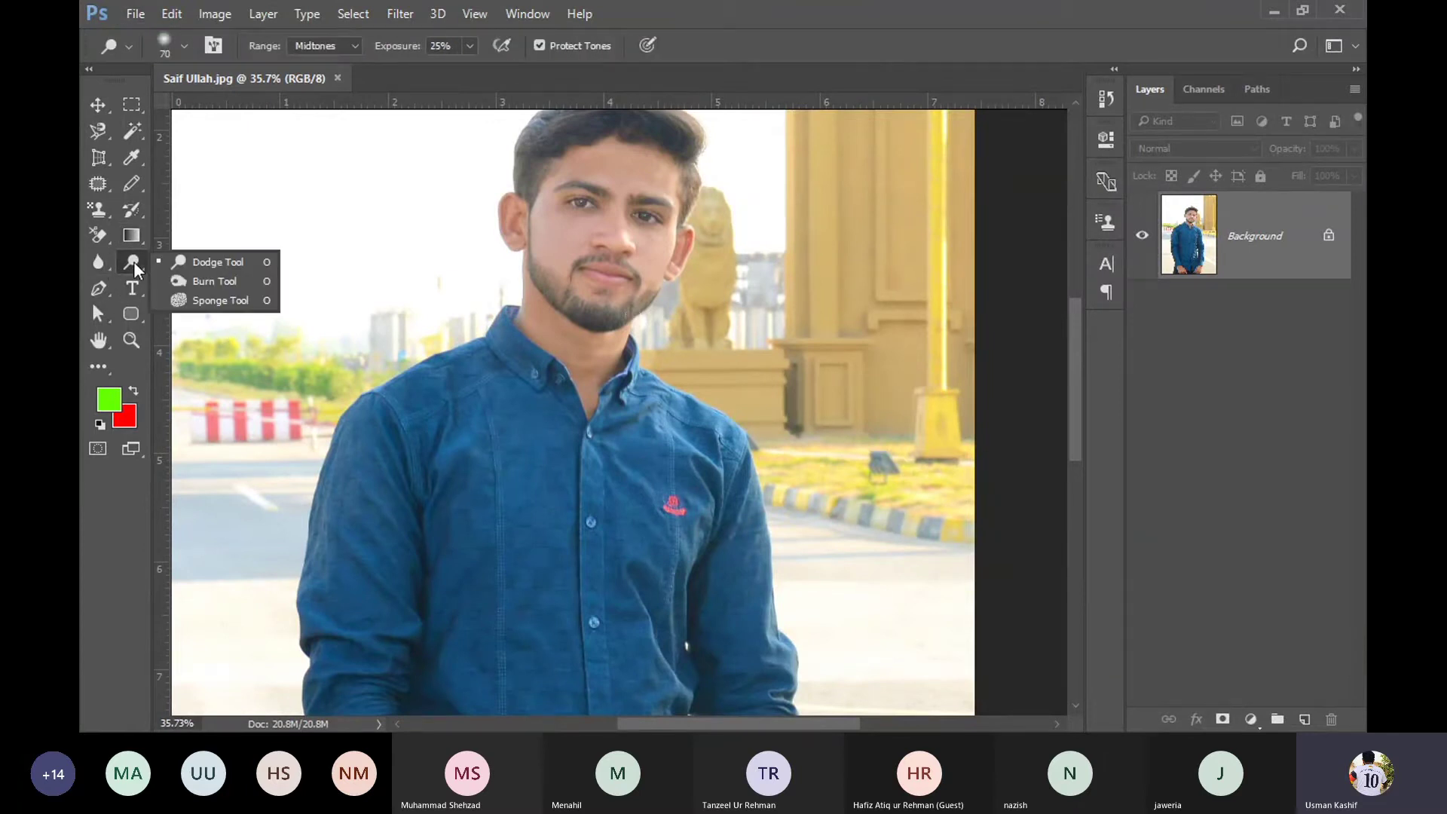
left_click(101, 265)
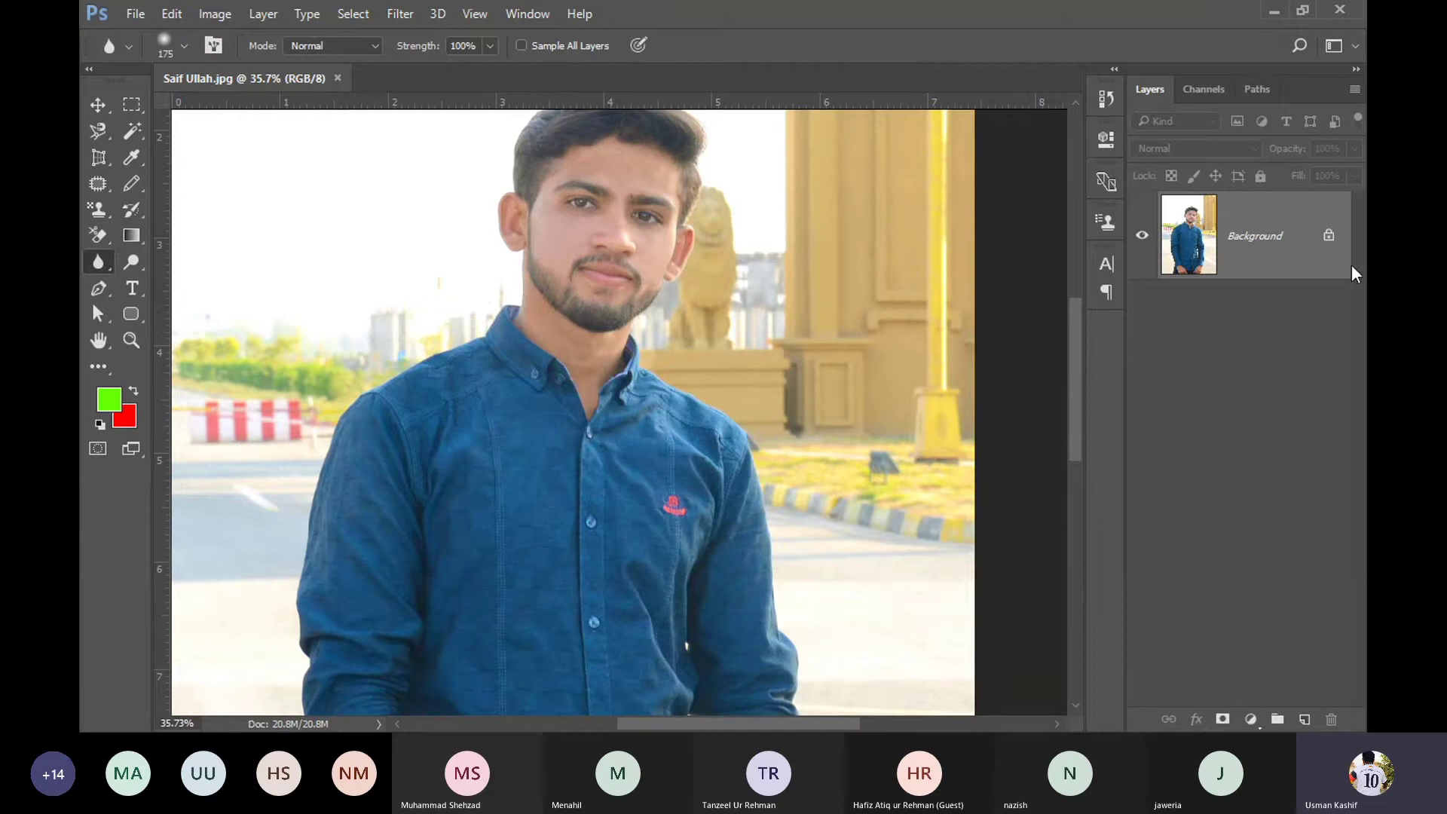
key("ctrl+j")
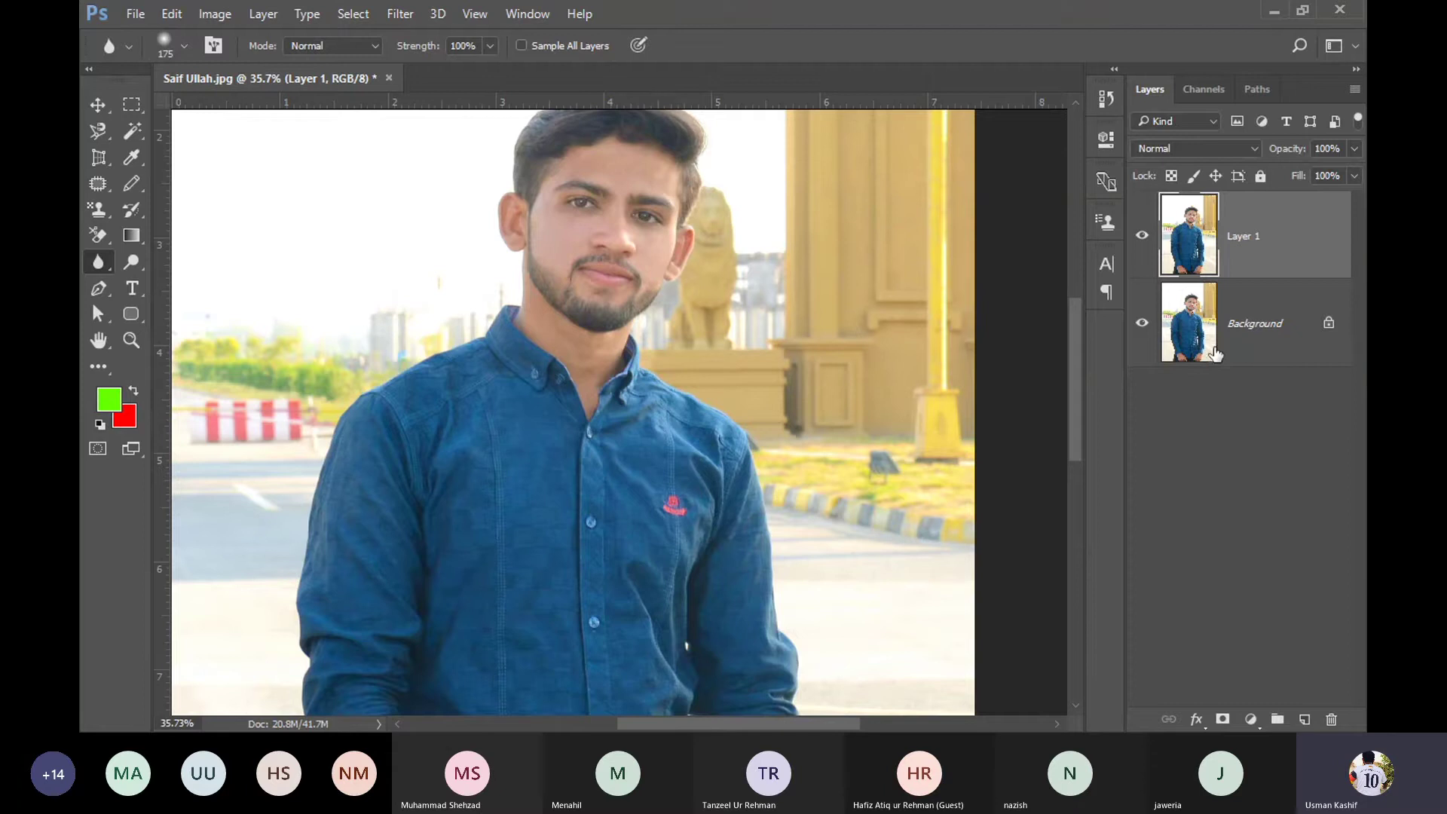
scroll(753, 339, "down", 3)
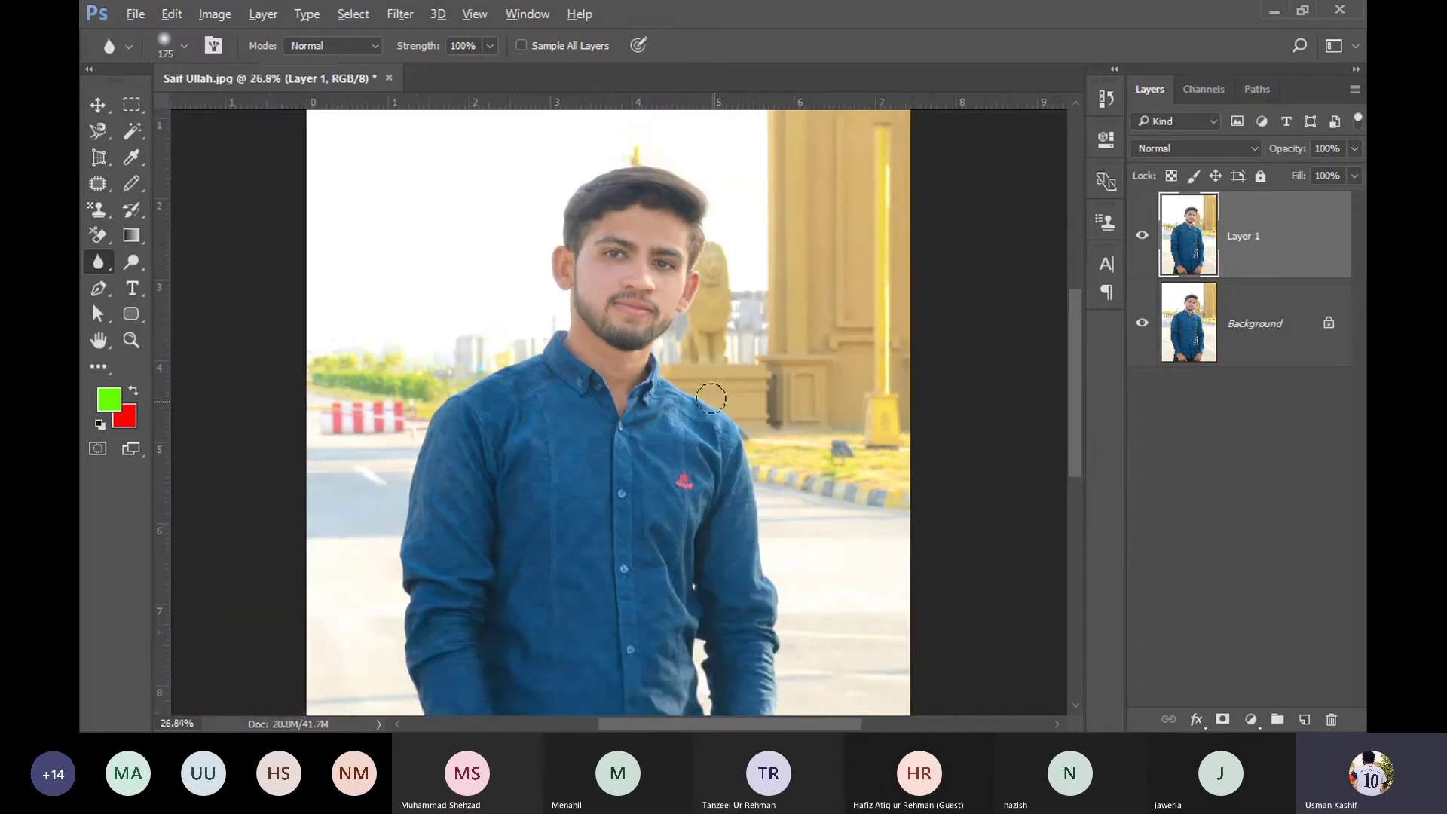
scroll(635, 277, "up", 3)
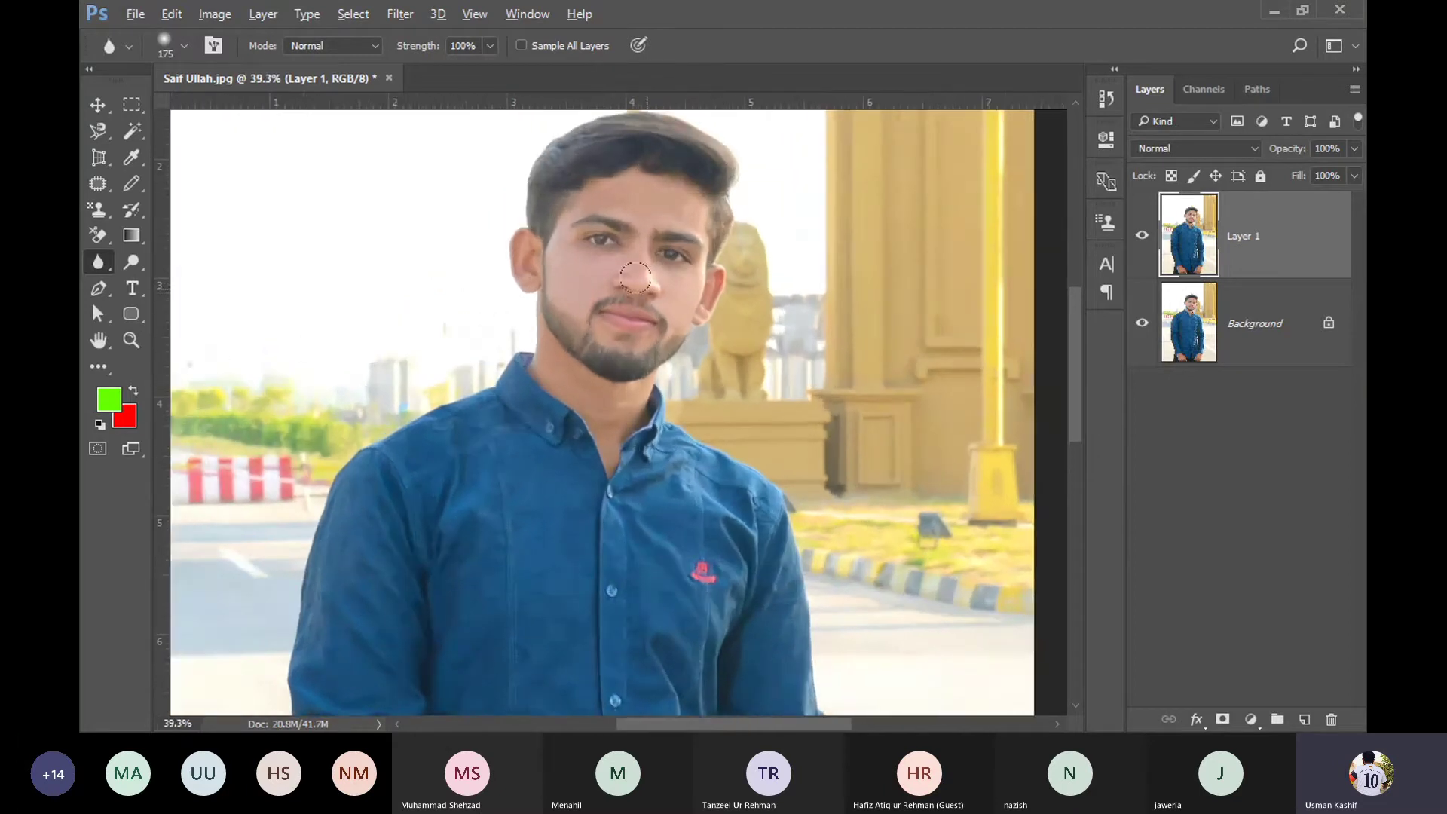
left_click(1143, 236)
left_click(1142, 235)
right_click(94, 259)
left_click(159, 260)
scroll(195, 282, "down", 3)
scroll(581, 336, "up", 4)
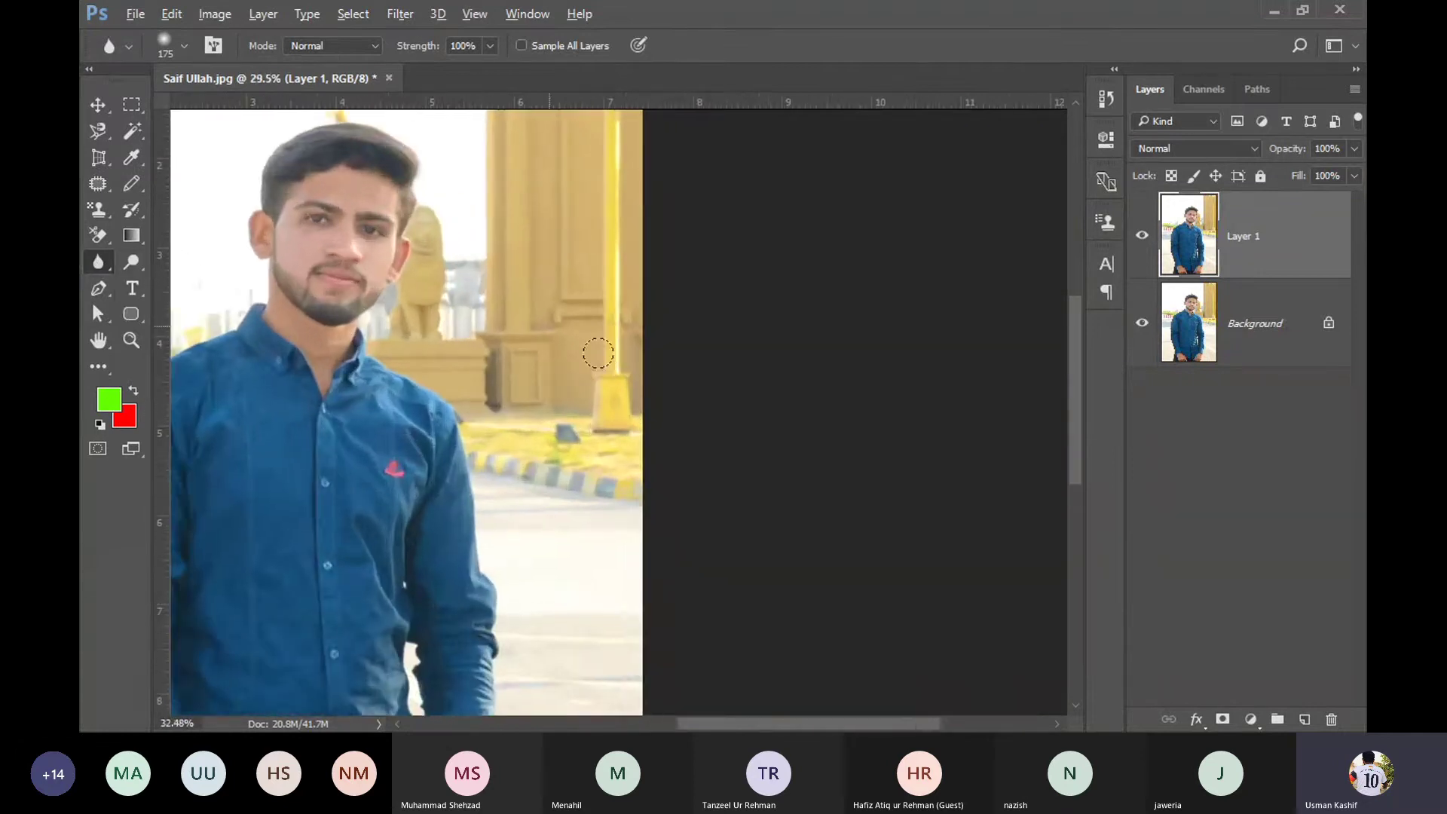
scroll(599, 354, "down", 2)
scroll(599, 354, "up", 2)
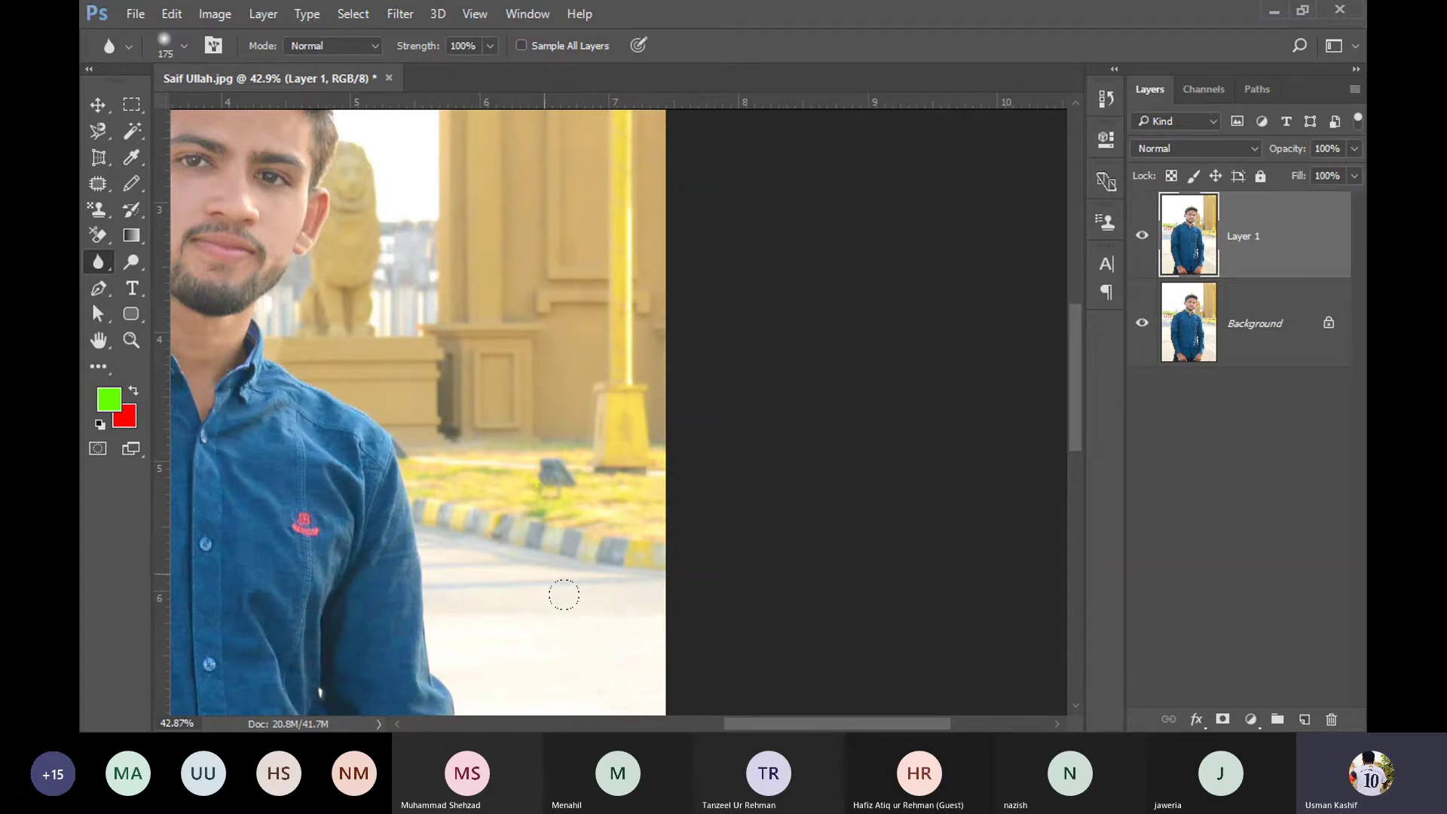
scroll(582, 598, "down", 3)
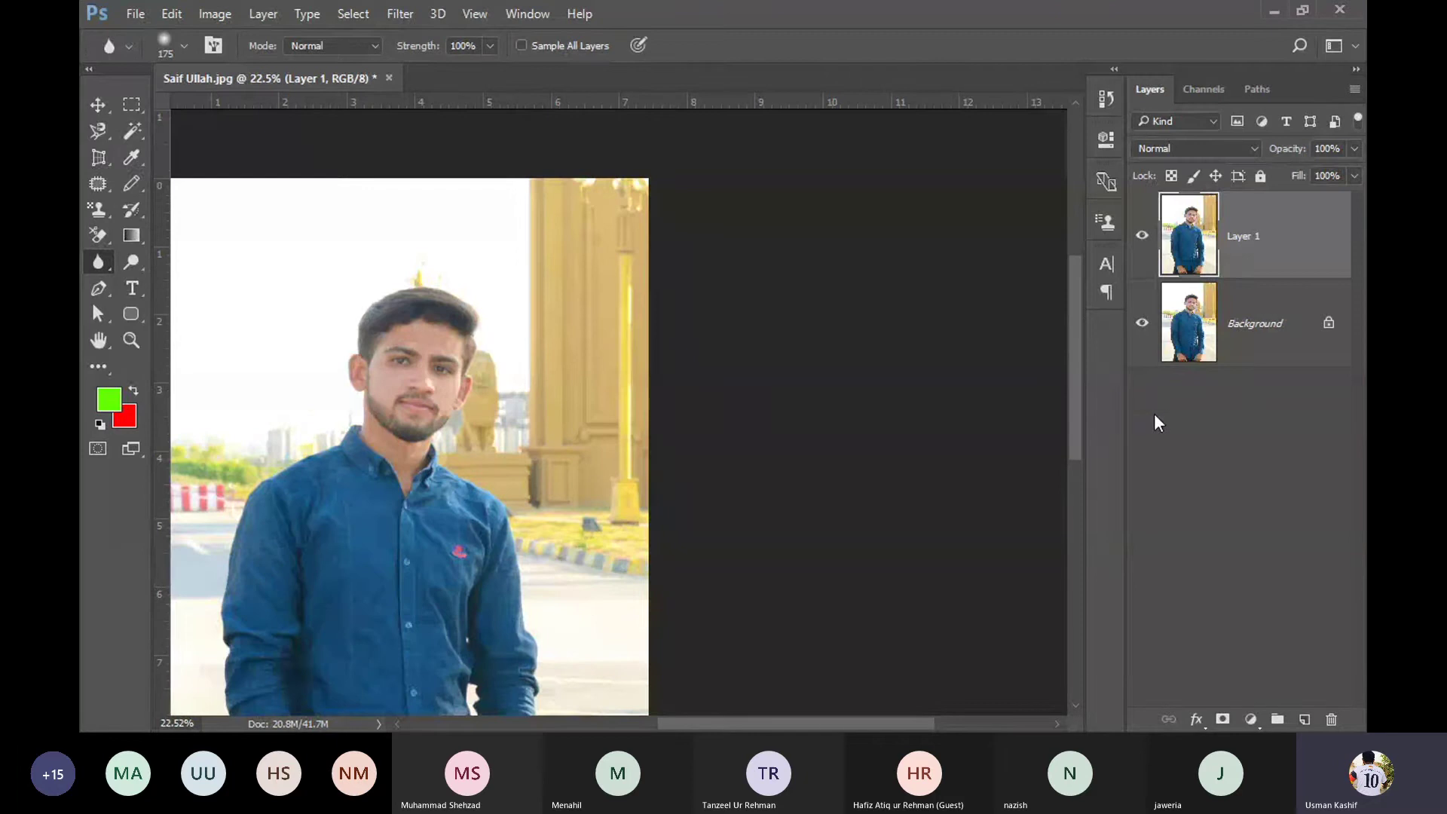
left_click(1143, 238)
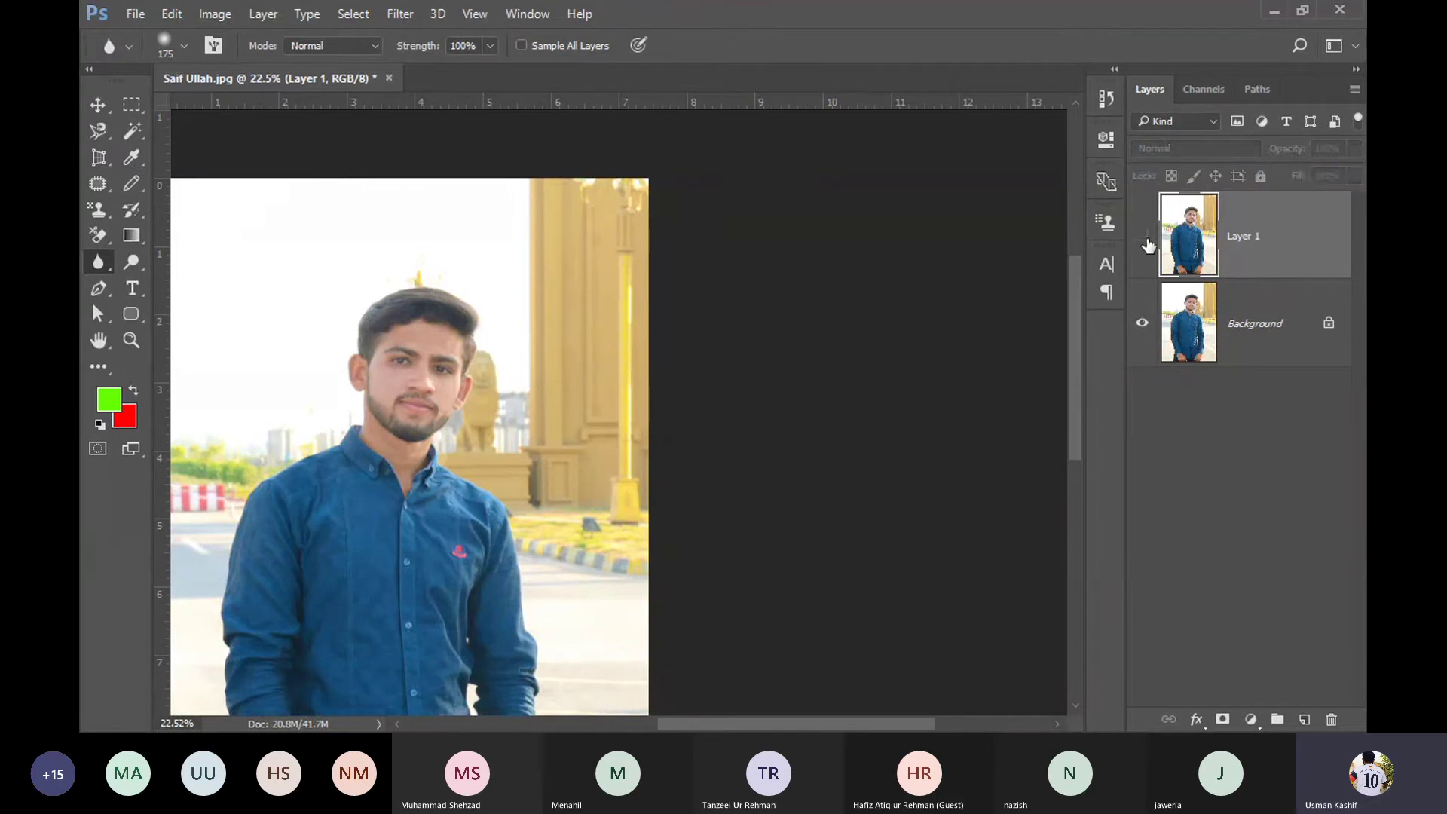
left_click(1146, 242)
left_click(1145, 241)
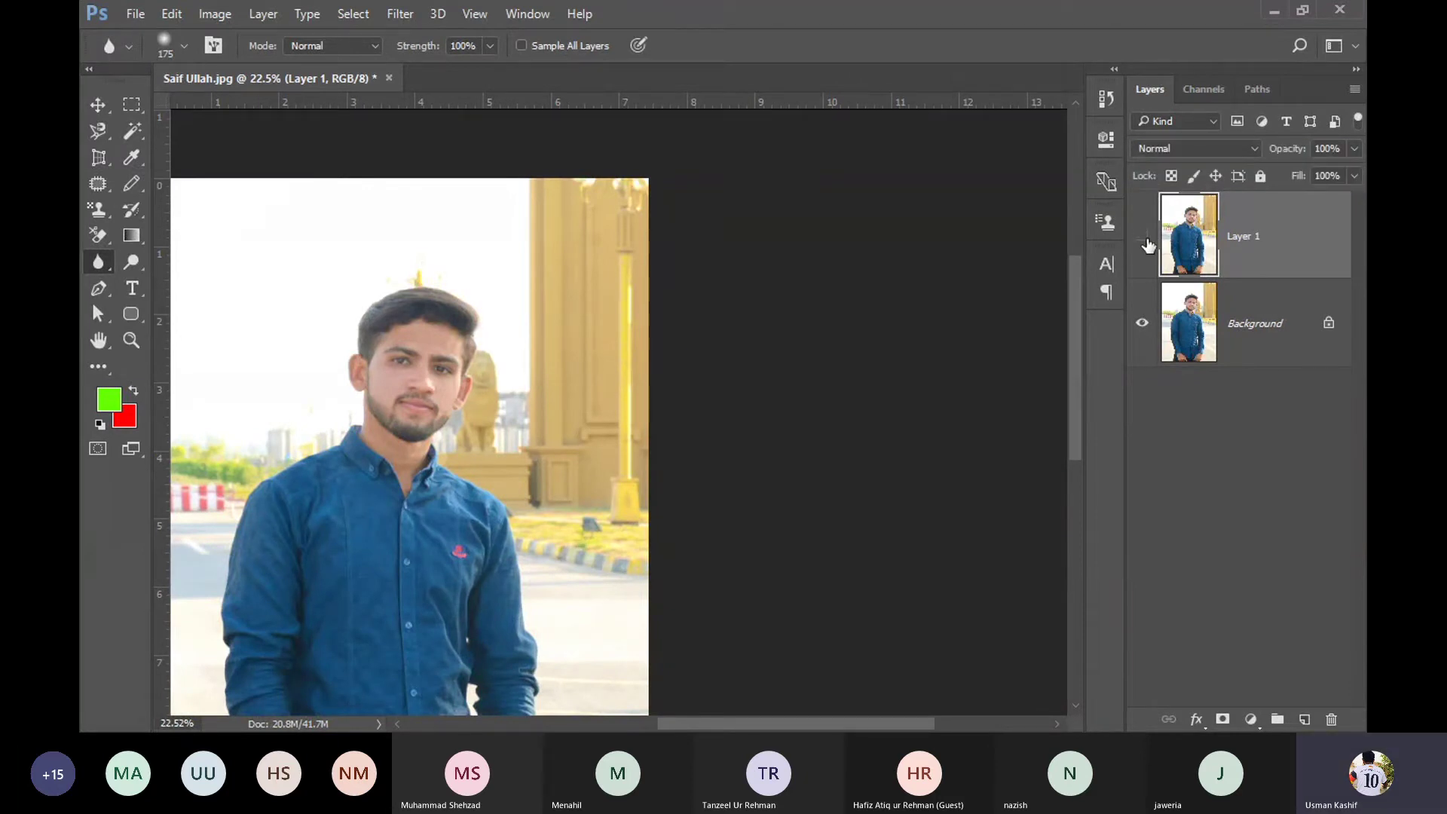
left_click(1145, 241)
scroll(483, 367, "down", 3)
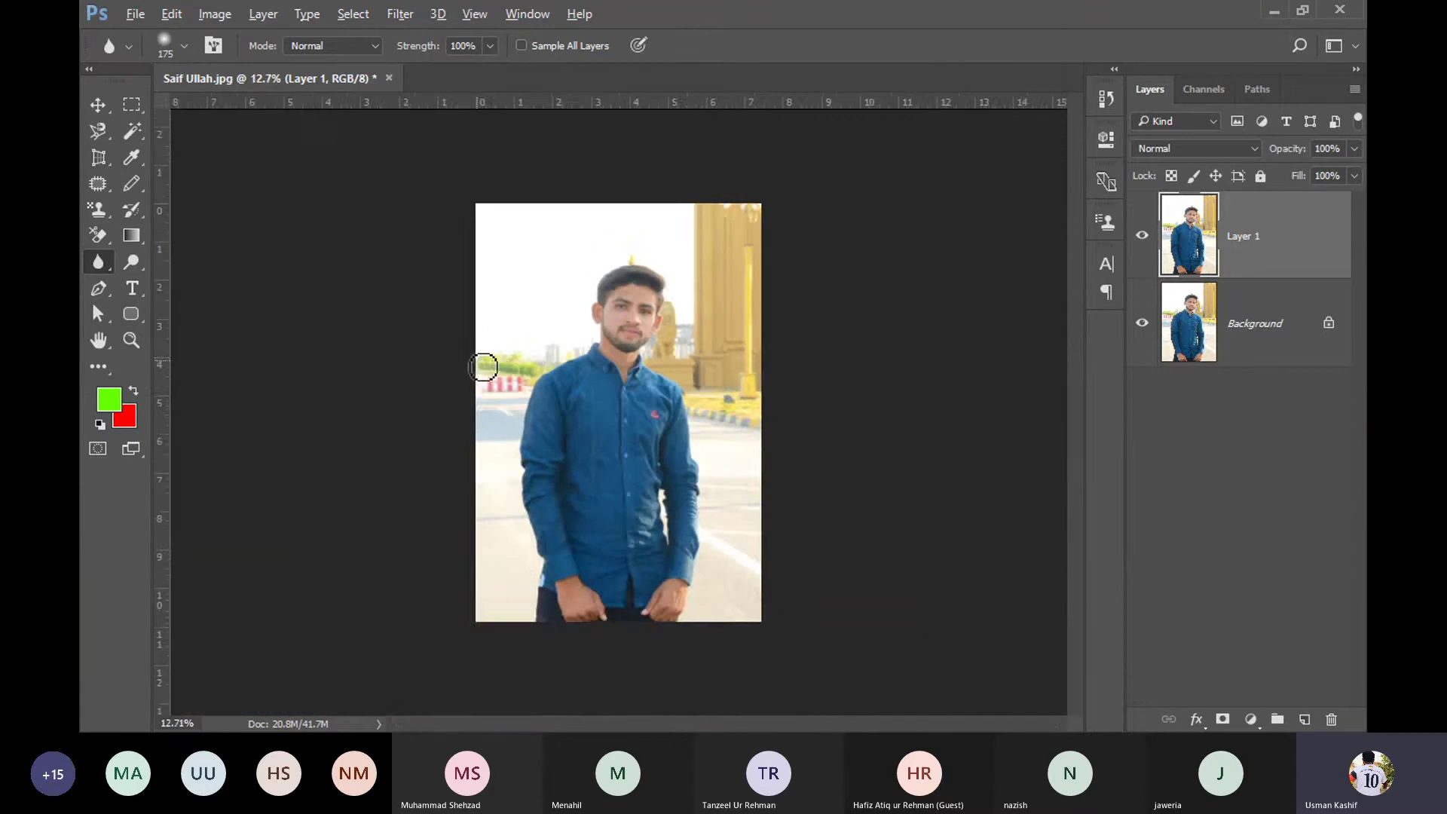
scroll(558, 391, "up", 1)
scroll(630, 413, "up", 1)
scroll(630, 413, "up", 1)
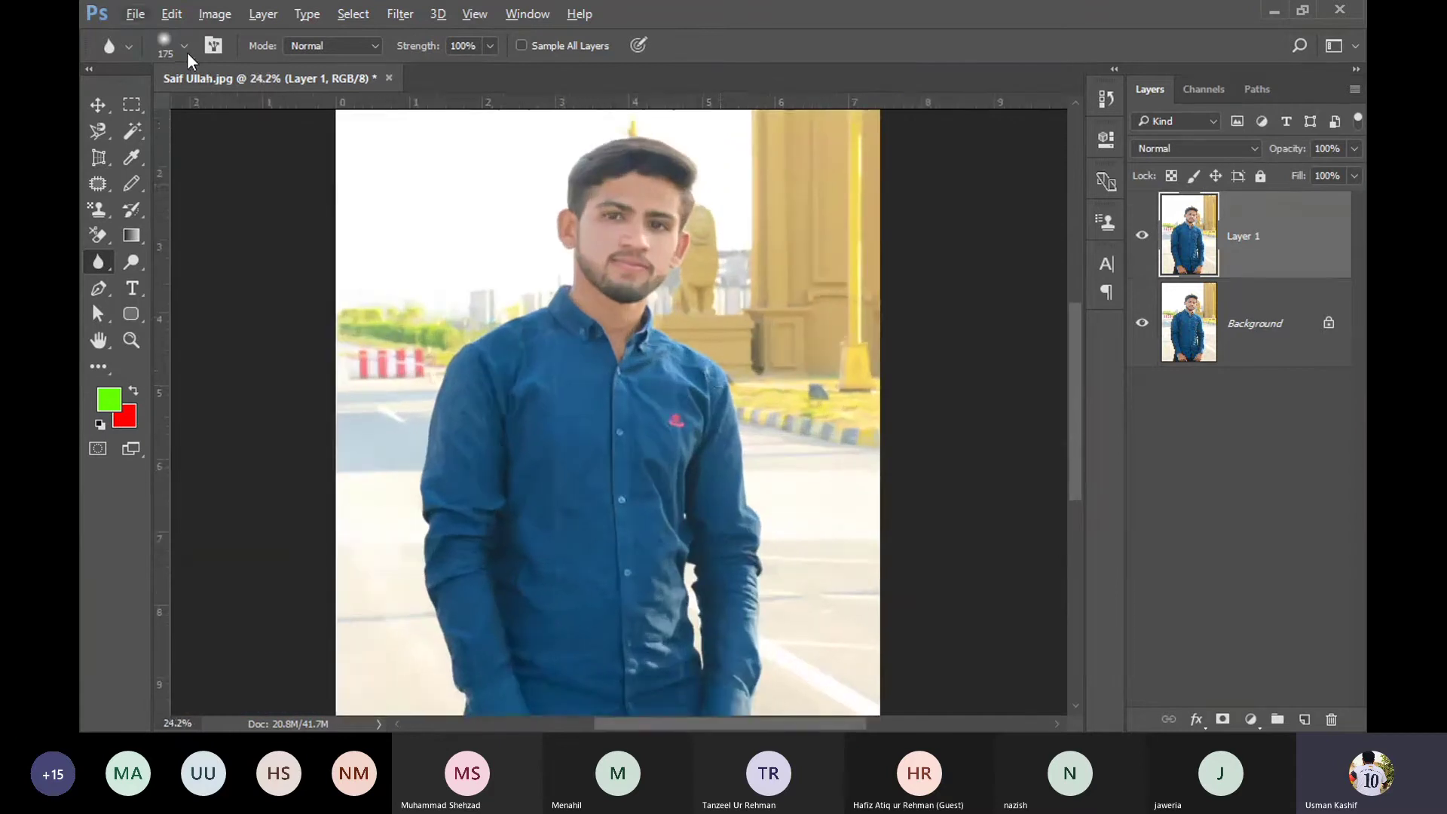
Step: Set the Blur Tool brush to a hard round tip at size 600
left_click(184, 47)
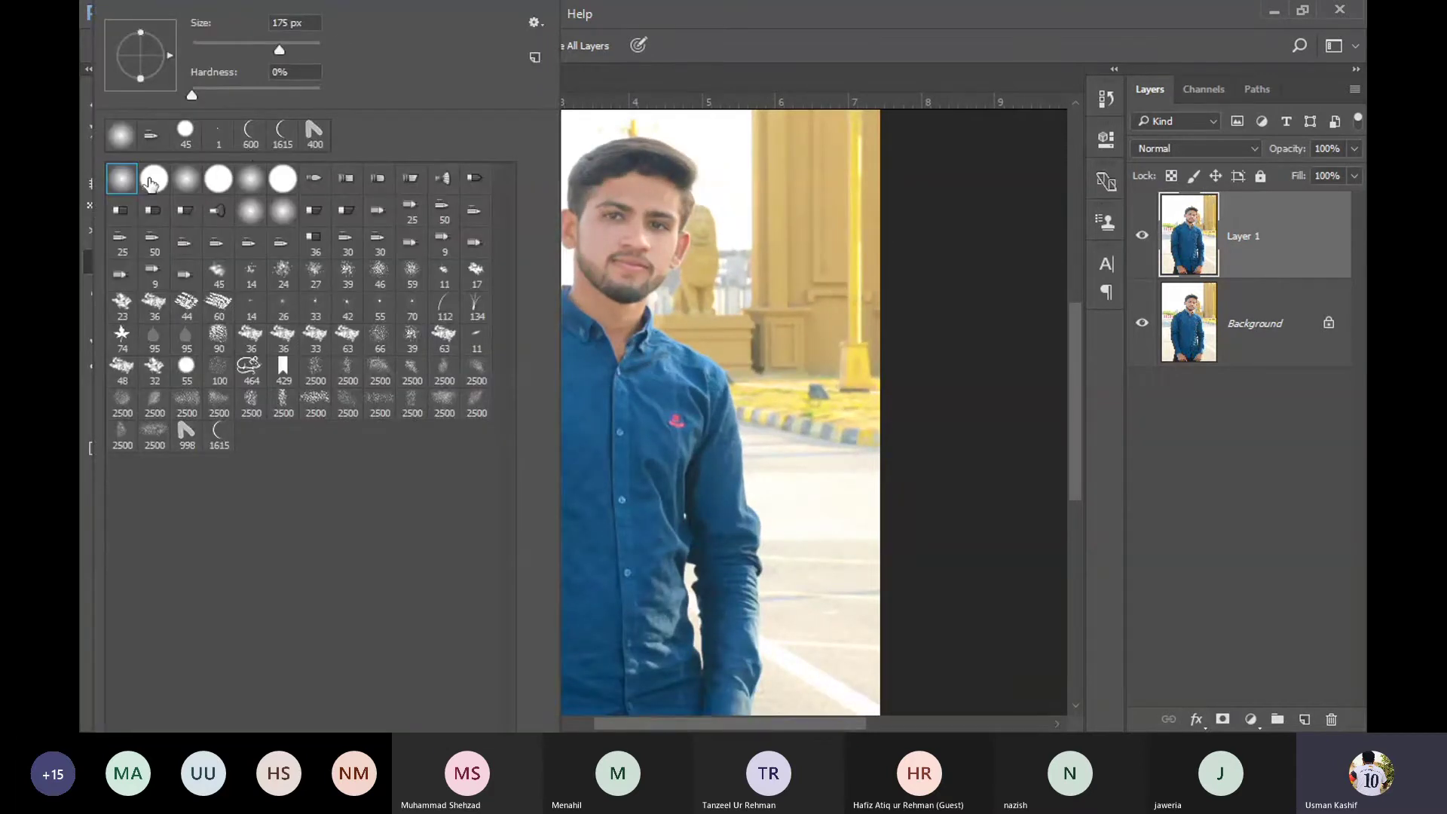
double_click(154, 178)
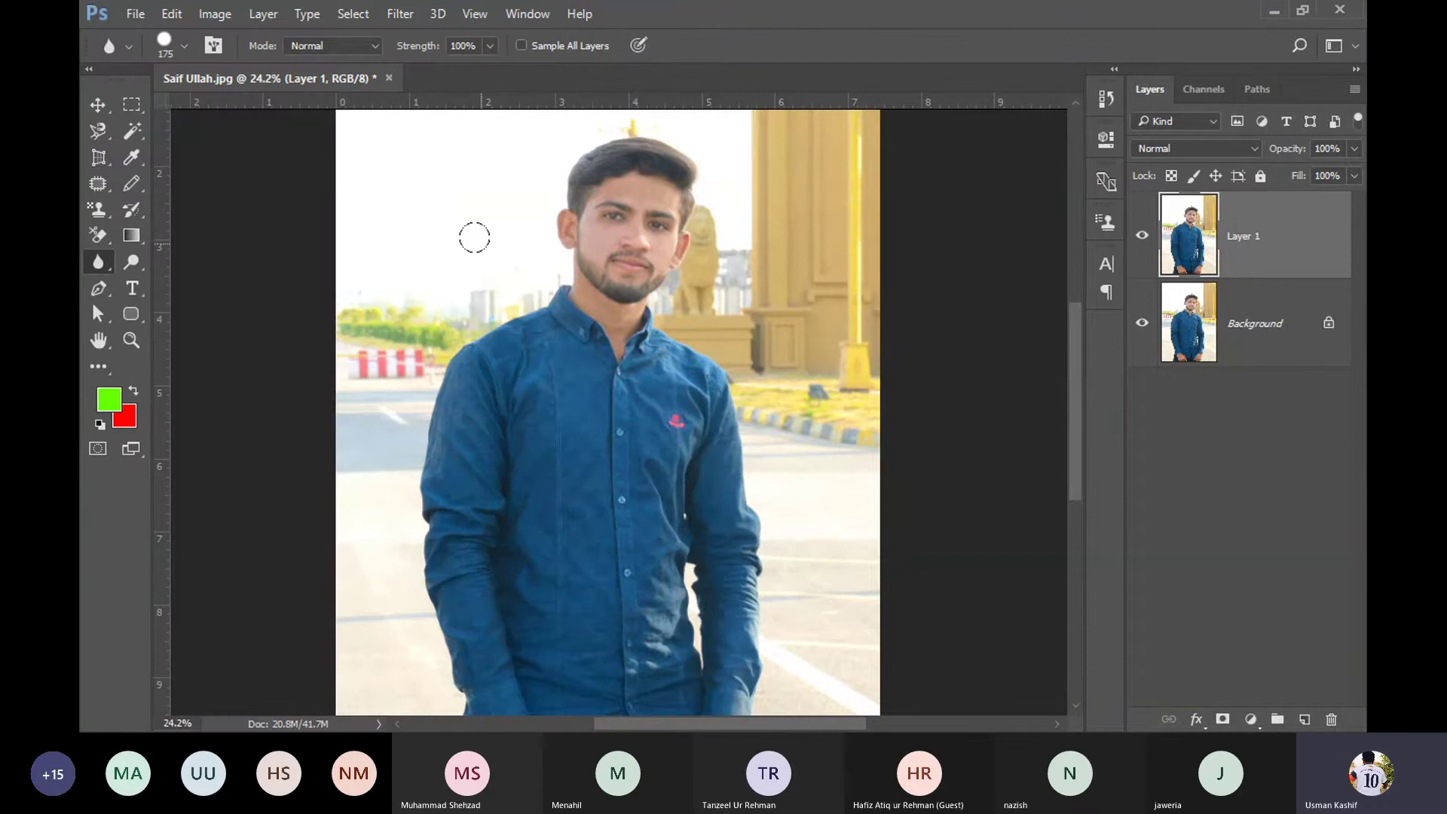
key("bracketright")
key("bracketright")
key("bracketright")
Step: Blur the background beside the man's face with one brush stroke
scroll(673, 525, "down", 3, "alt")
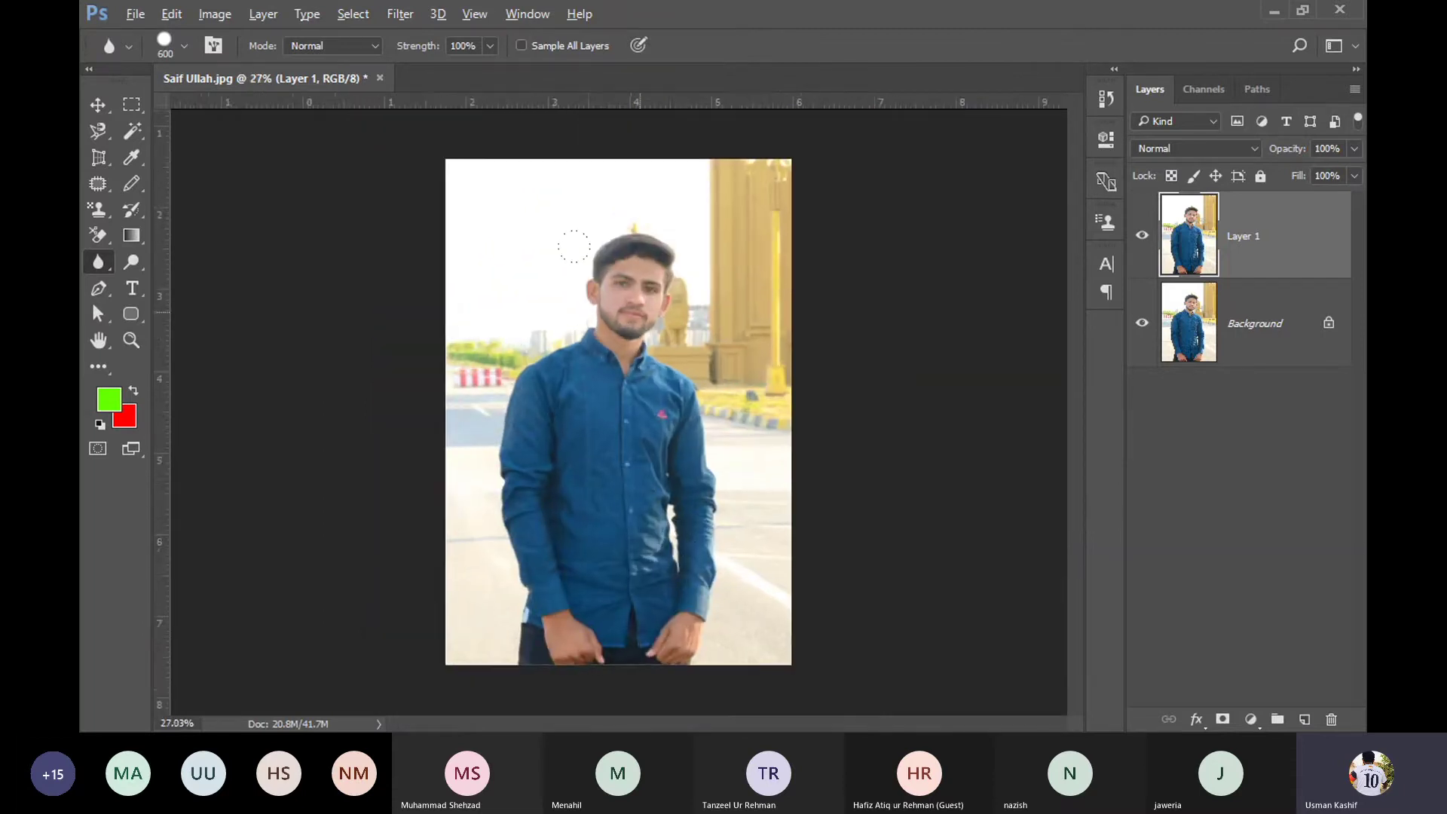
scroll(575, 242, "up", 3, "alt")
scroll(490, 211, "up", 2, "alt")
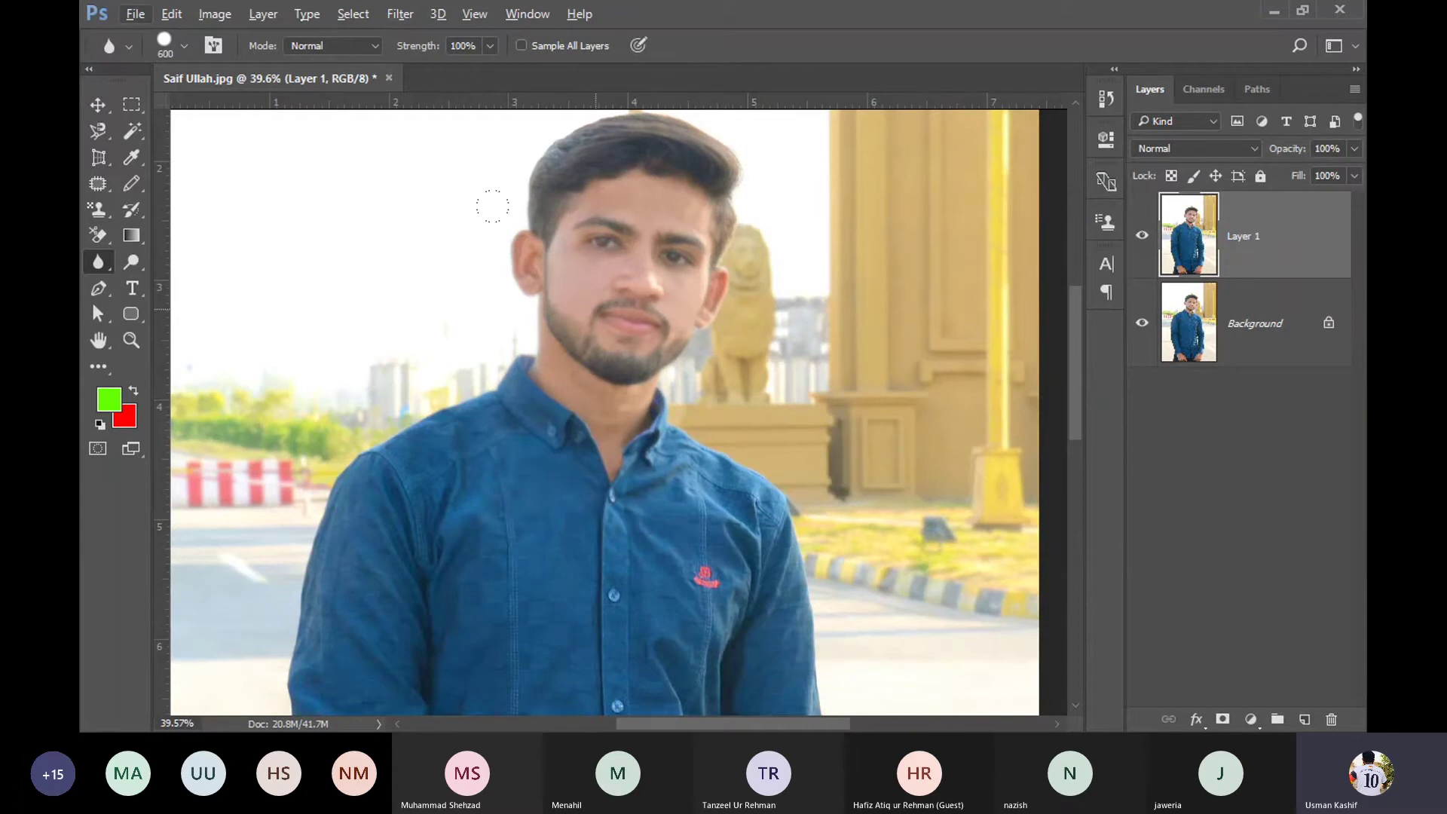
left_click_drag(492, 206, 502, 314)
left_click(1143, 237)
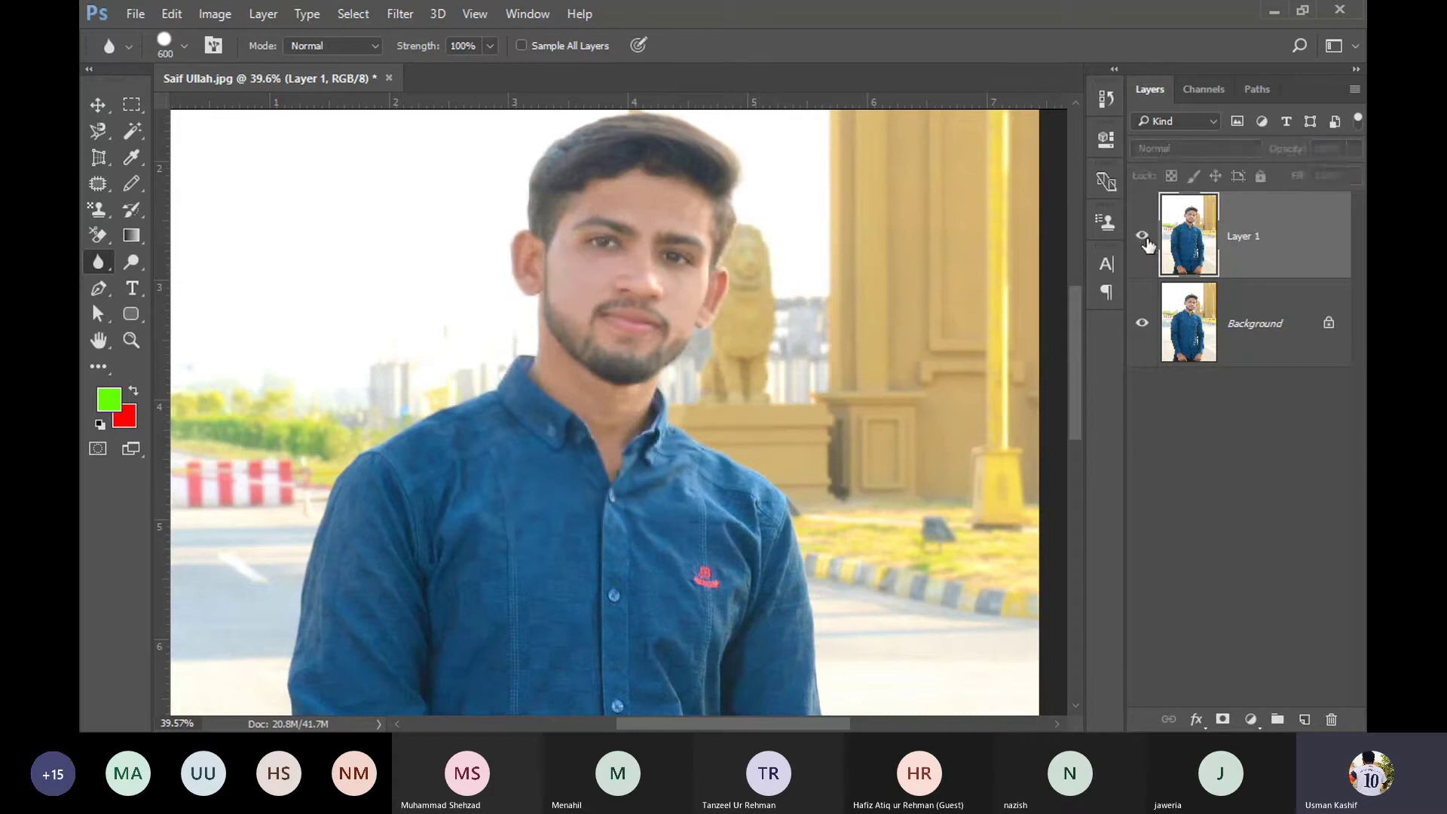
left_click(1146, 240)
left_click(1143, 236)
left_click(1143, 236)
left_click(1143, 237)
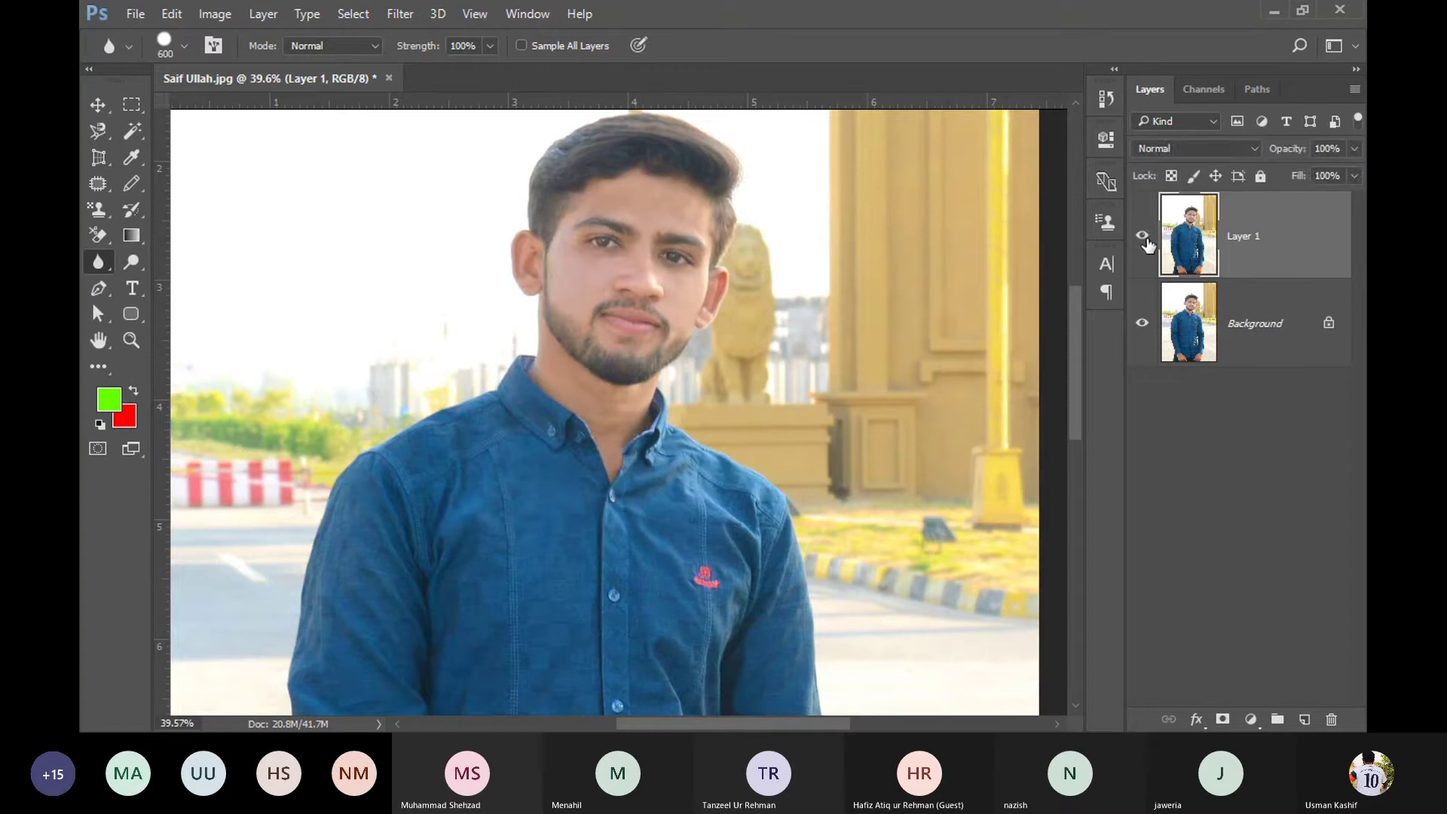
left_click(1142, 237)
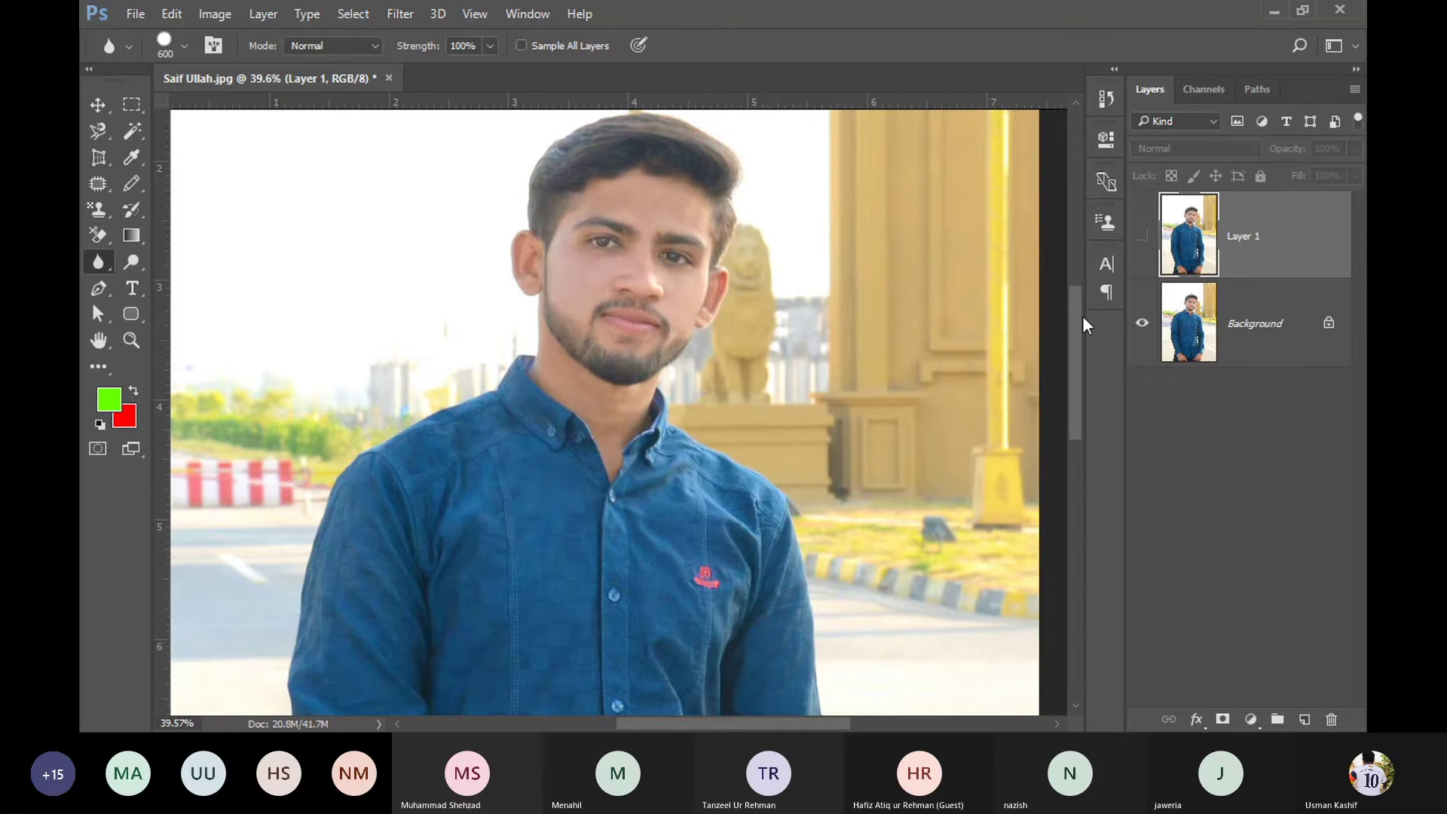
left_click(1140, 243)
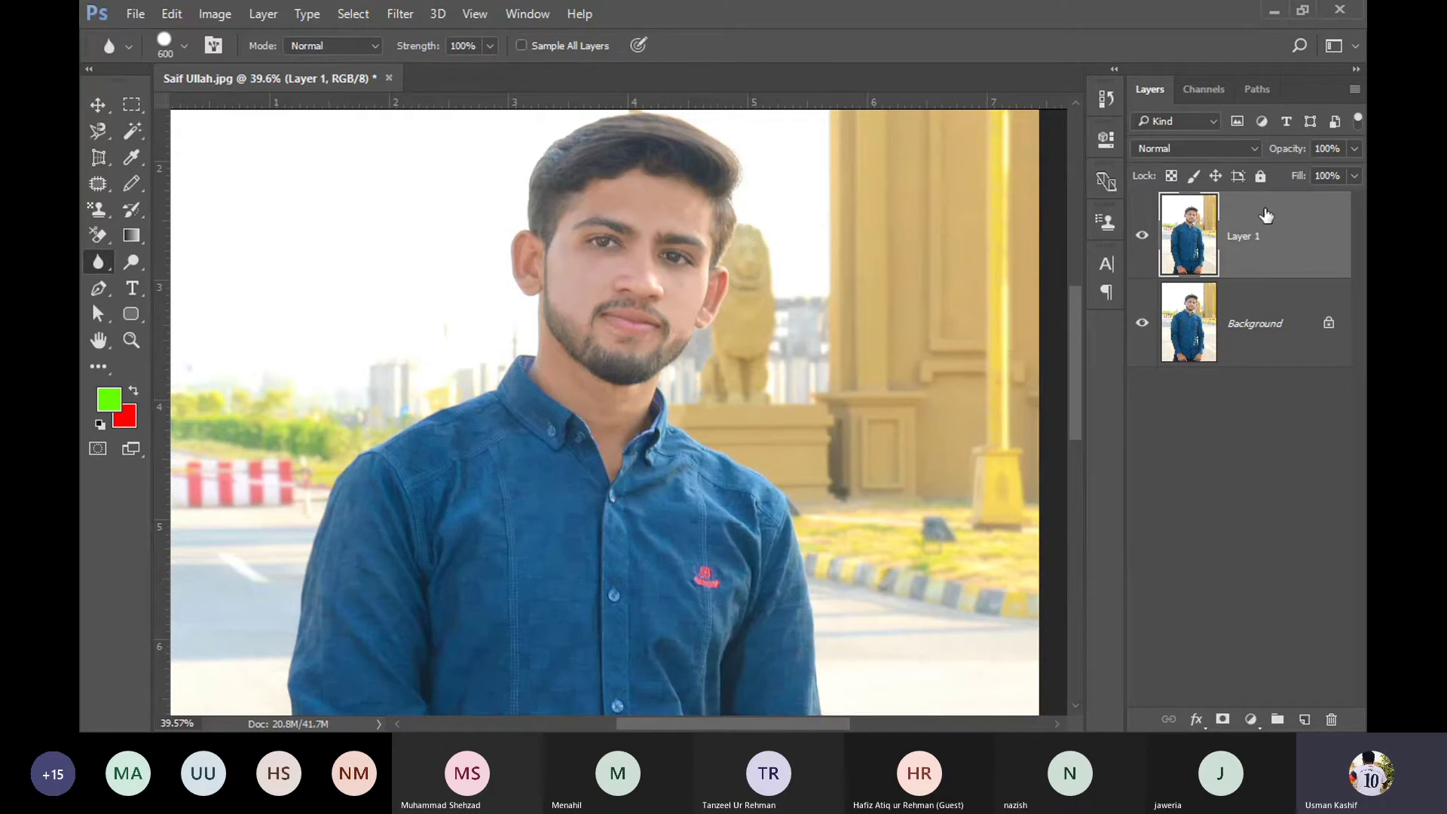
left_click(1142, 236)
left_click(1142, 236)
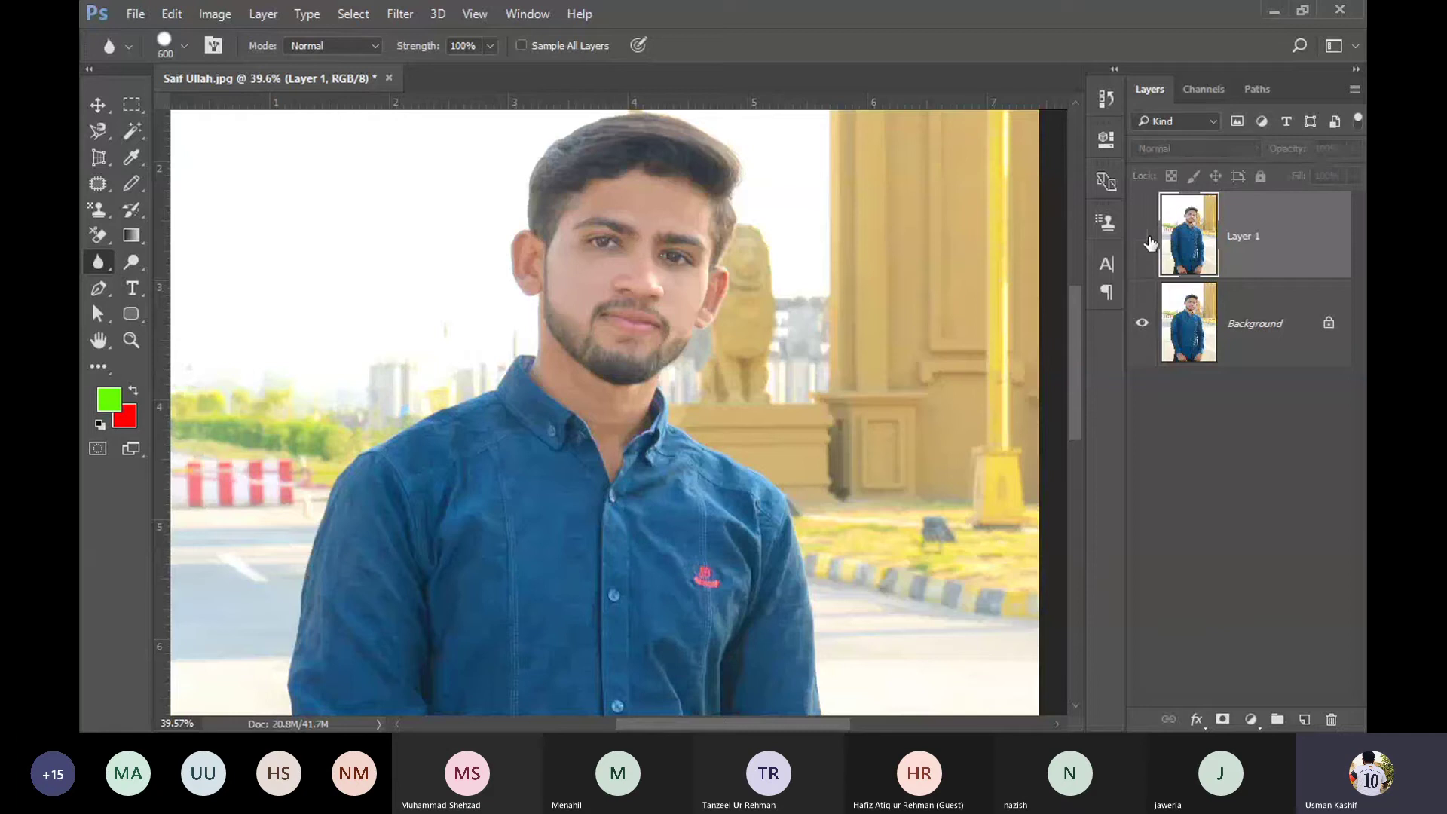
left_click(1142, 236)
left_click(1142, 236)
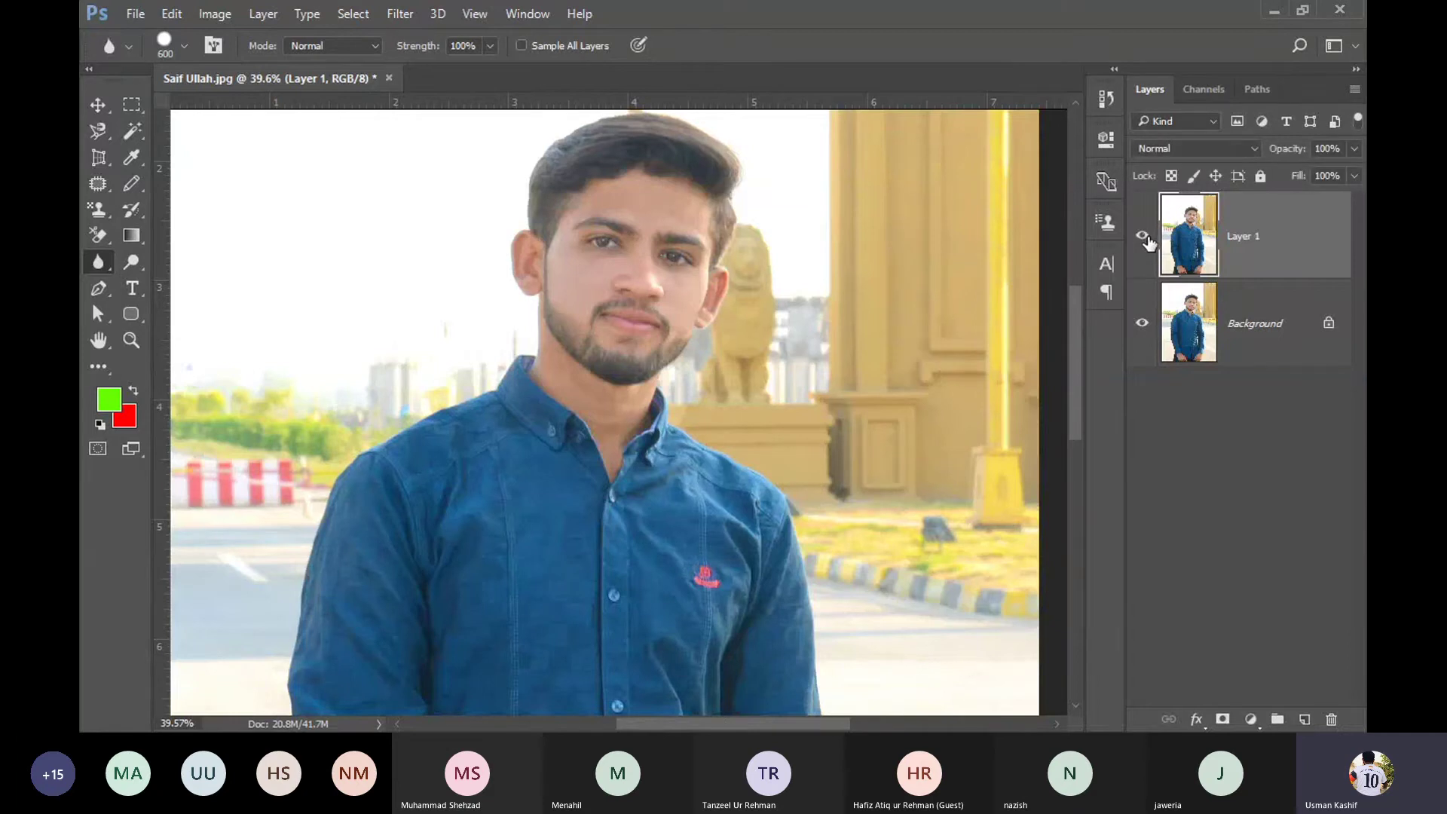
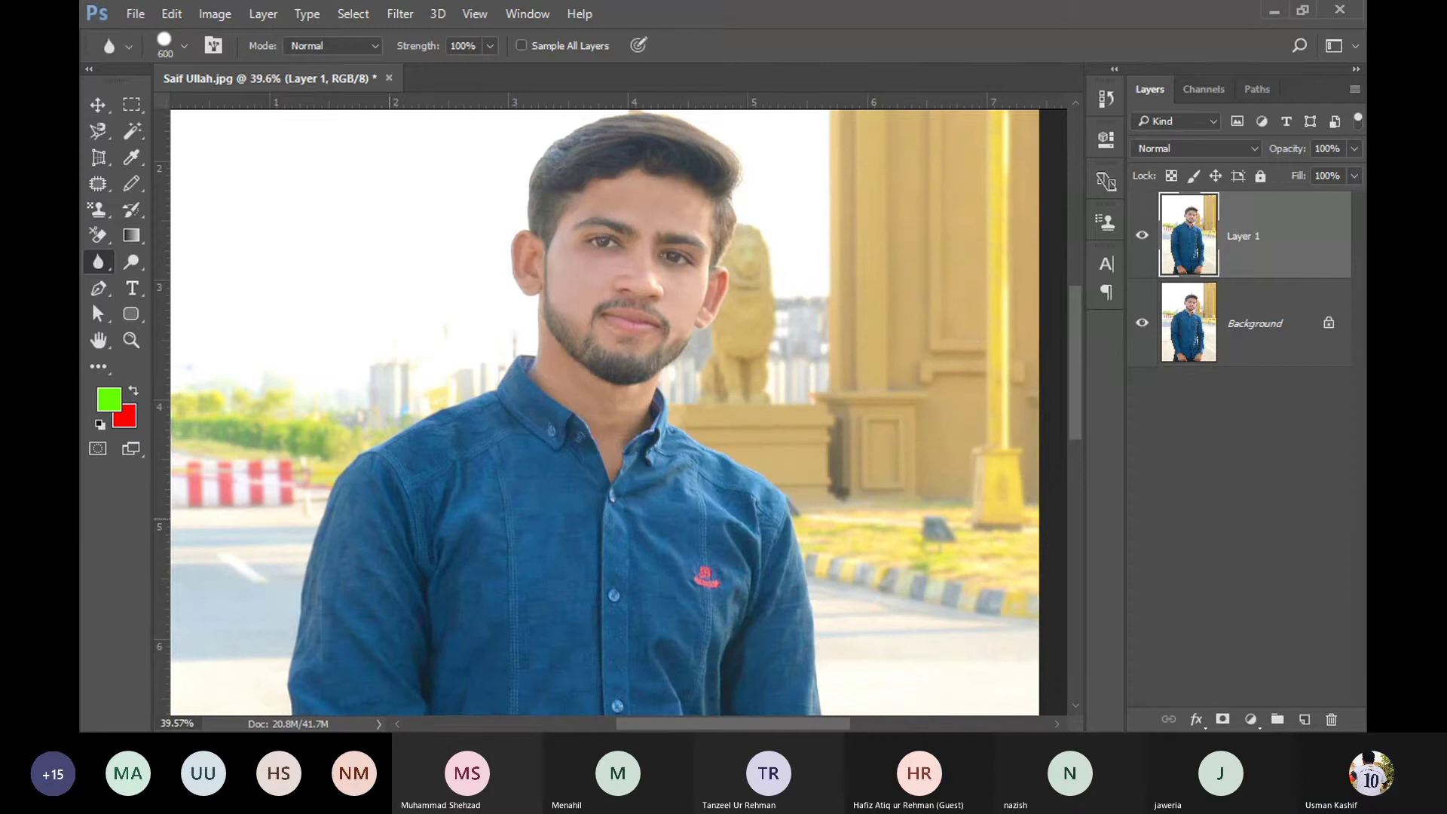
Step: Switch to the Sharpen tool with a 200-pixel brush at 50% strength, then pan over the shirt and face
scroll(614, 411, "down", 3)
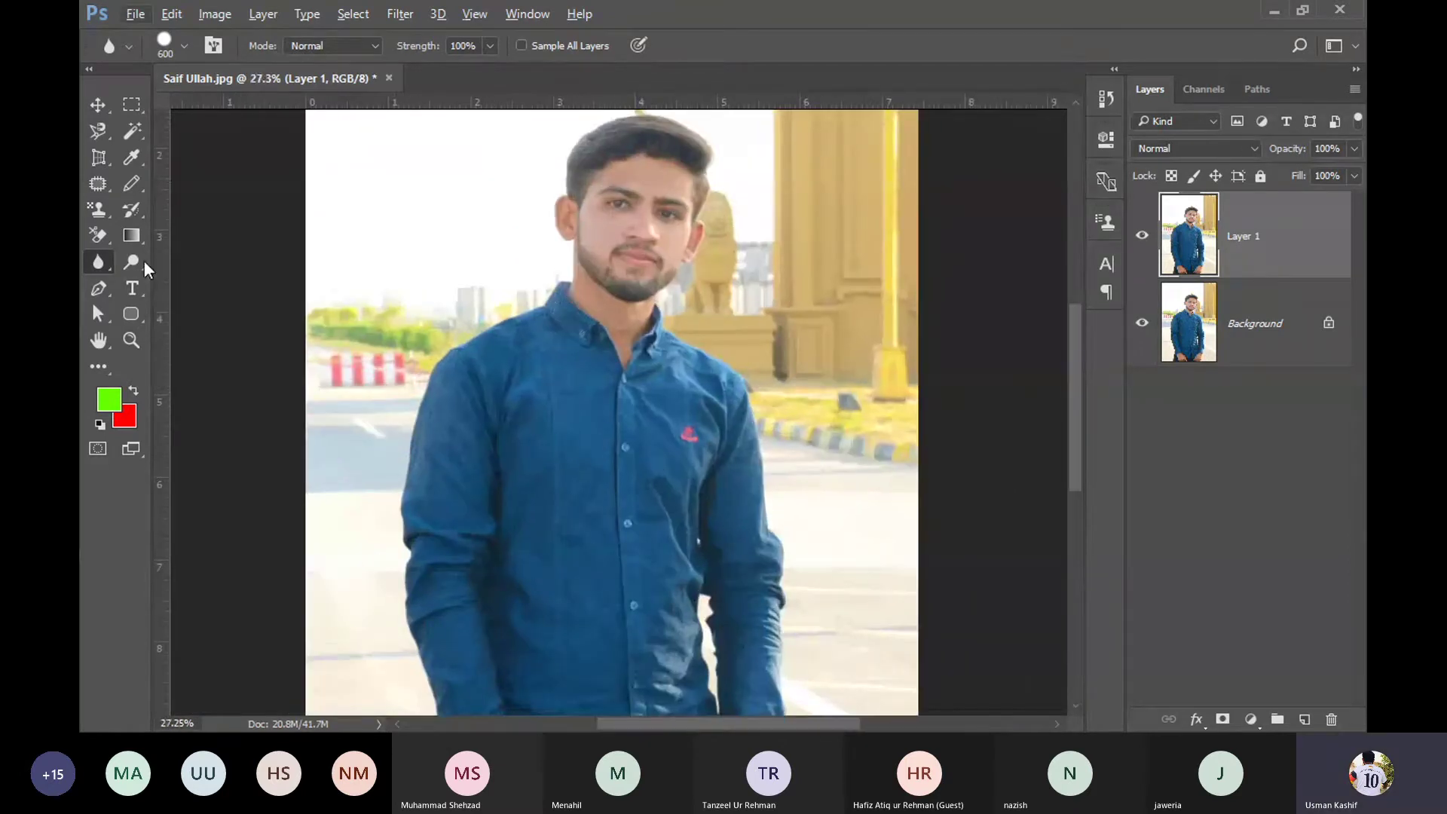
right_click(101, 260)
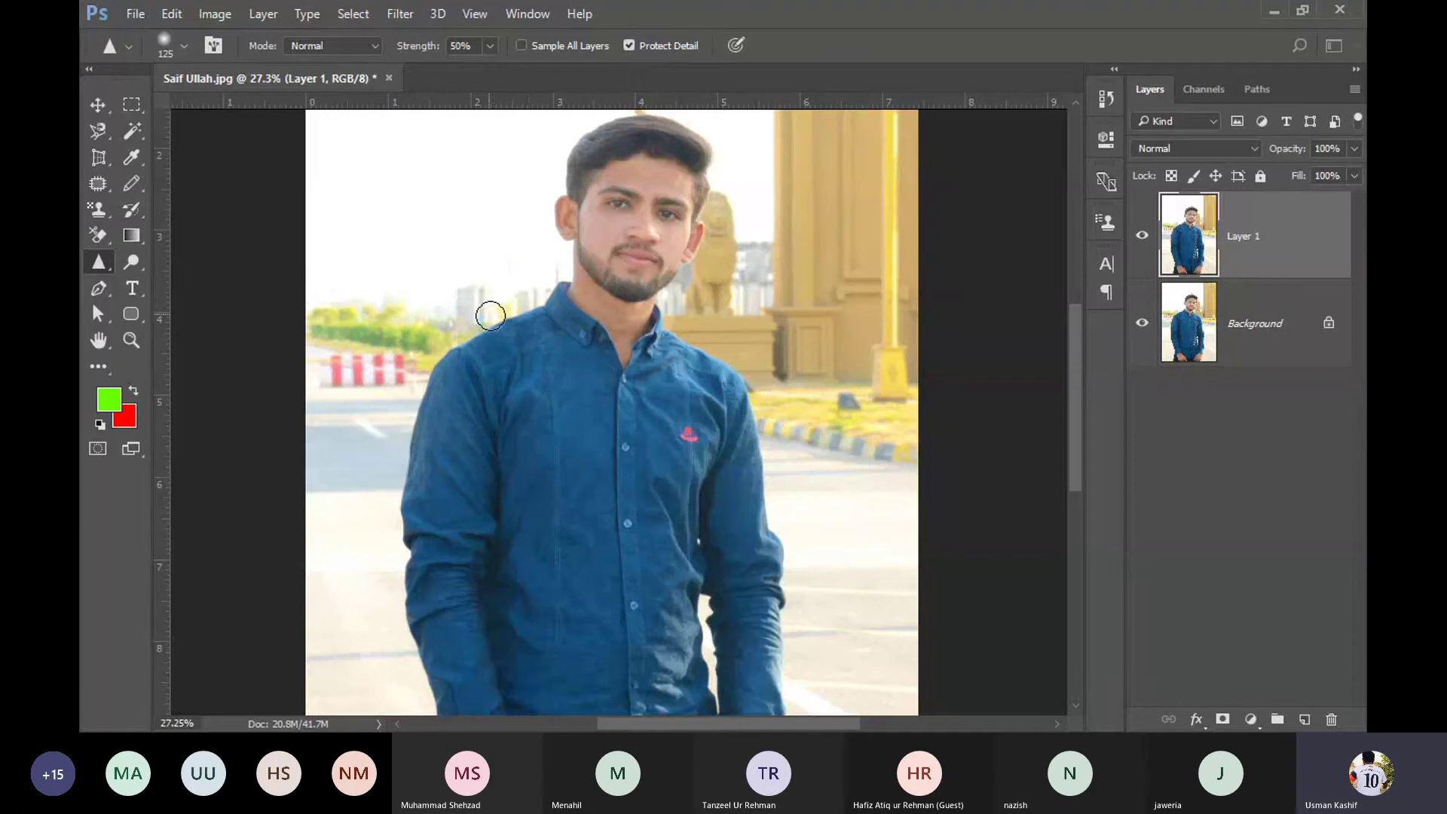
key("bracketright")
key("bracketright")
key("bracketright")
key("bracketright")
left_click_drag(496, 637, 469, 306)
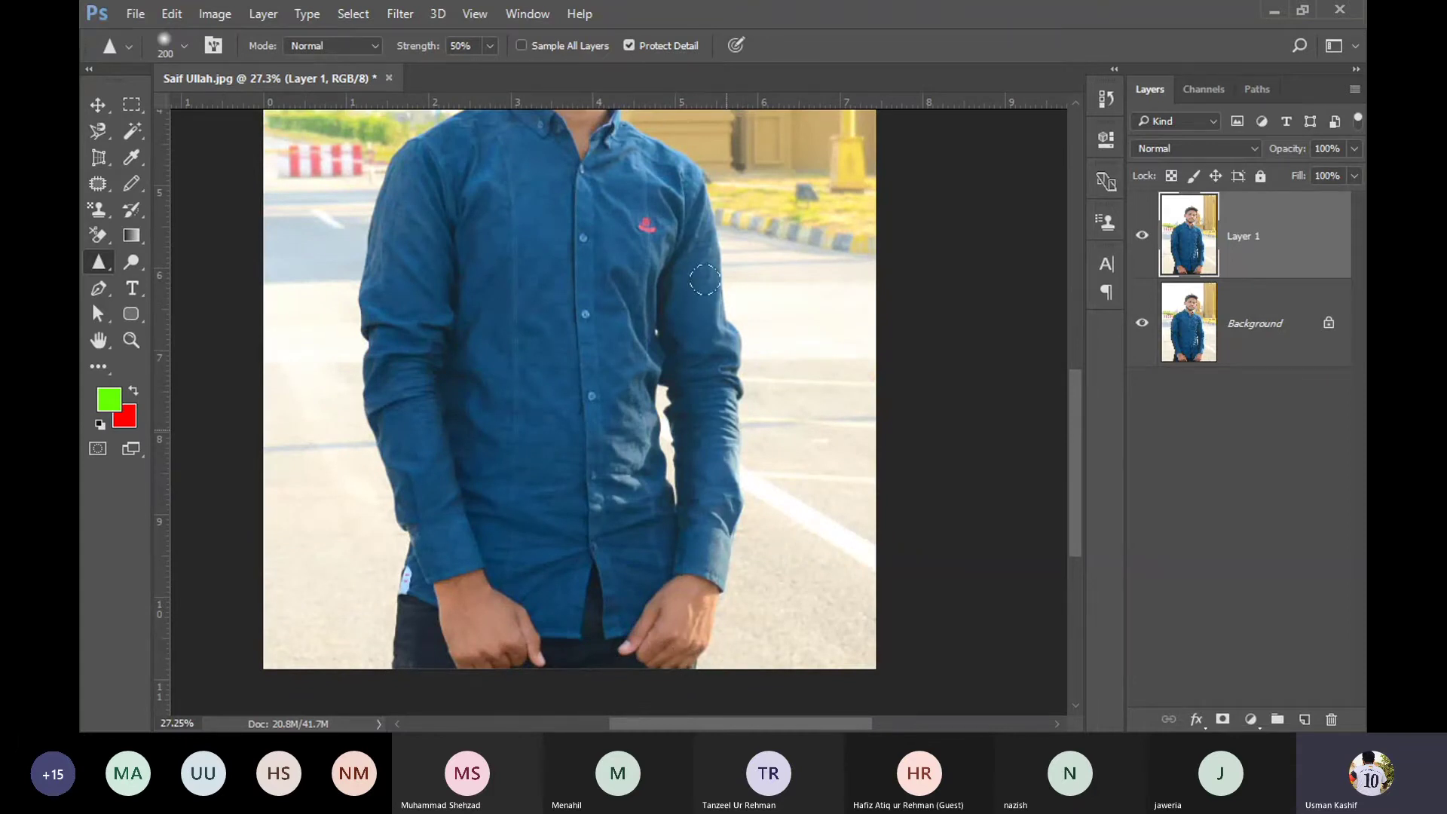
left_click_drag(603, 204, 548, 549)
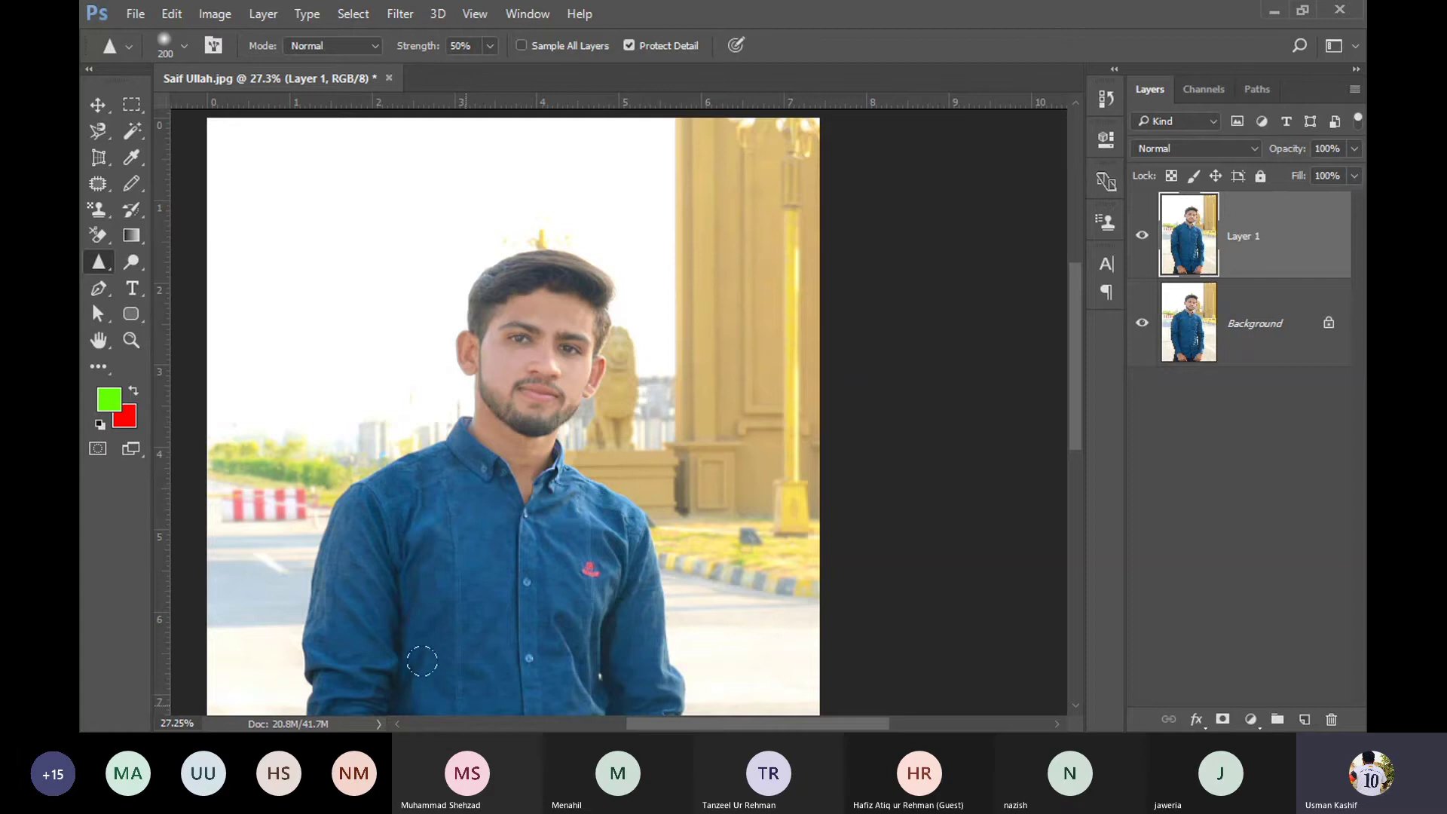
left_click_drag(432, 600, 485, 437)
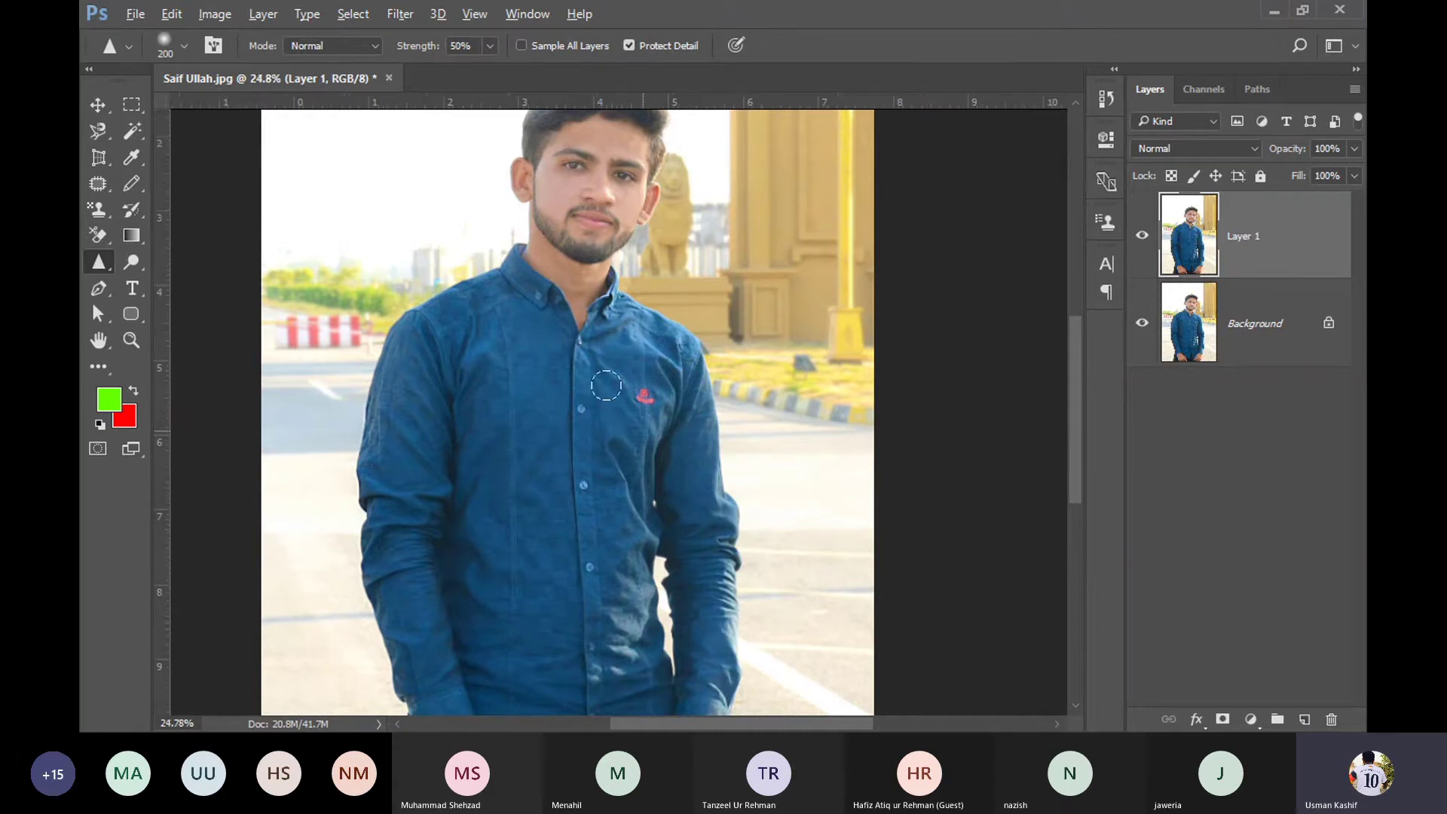
scroll(572, 414, "down", 1)
scroll(654, 161, "up", 1)
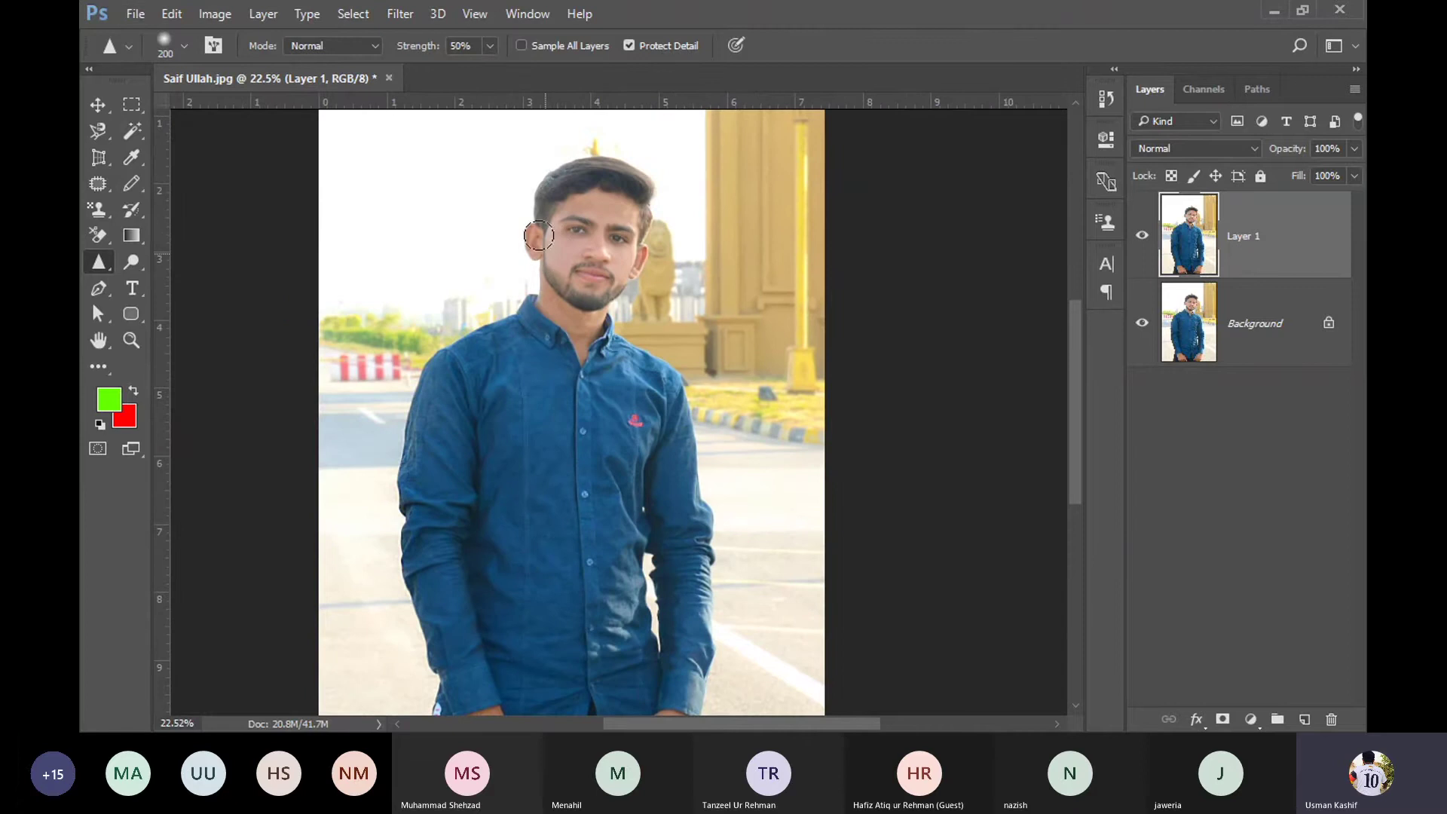
left_click(1141, 236)
left_click(1143, 236)
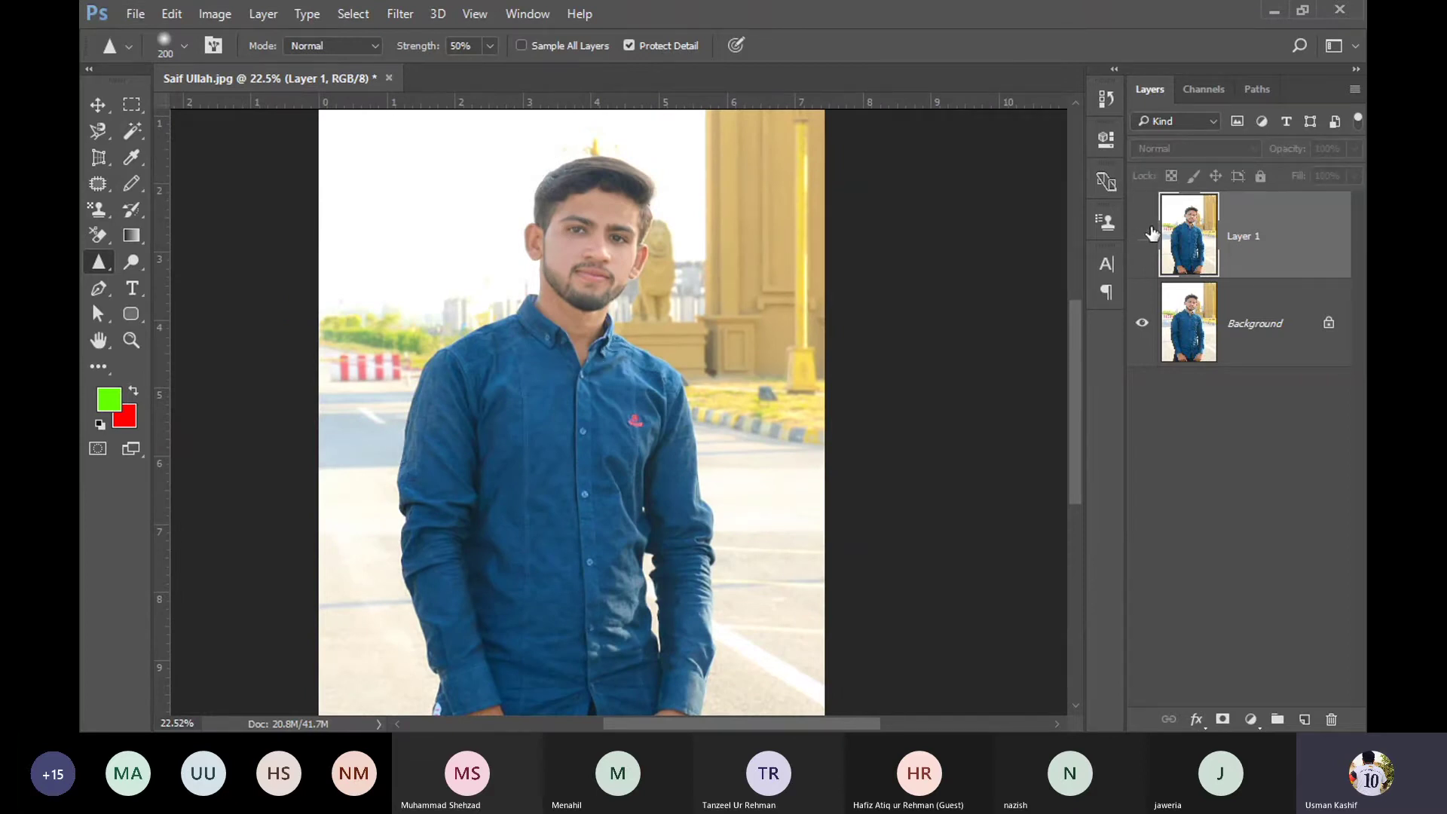
left_click(1143, 236)
scroll(462, 441, "up", 1)
scroll(447, 443, "up", 1)
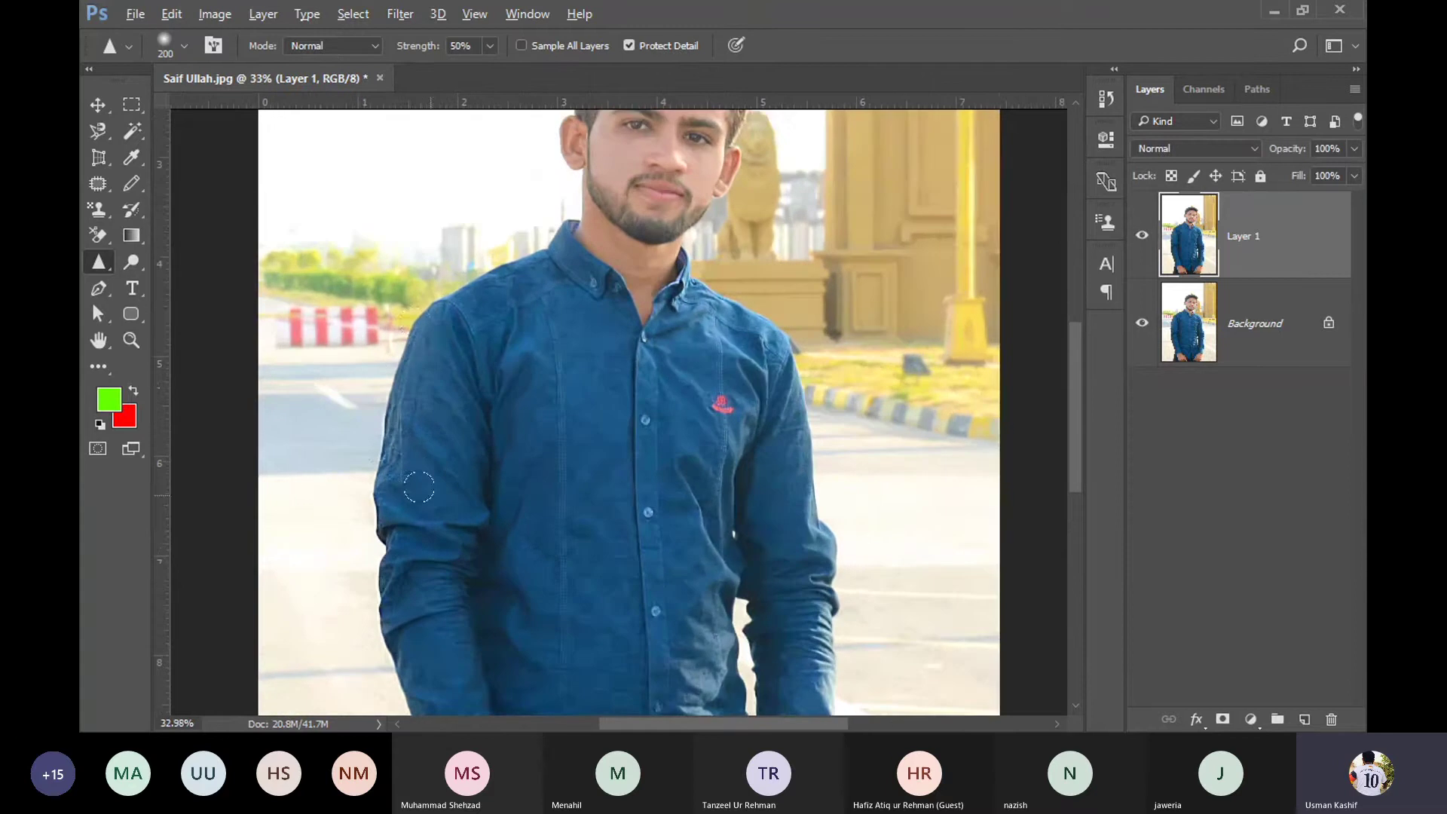
left_click(1143, 237)
left_click(1143, 238)
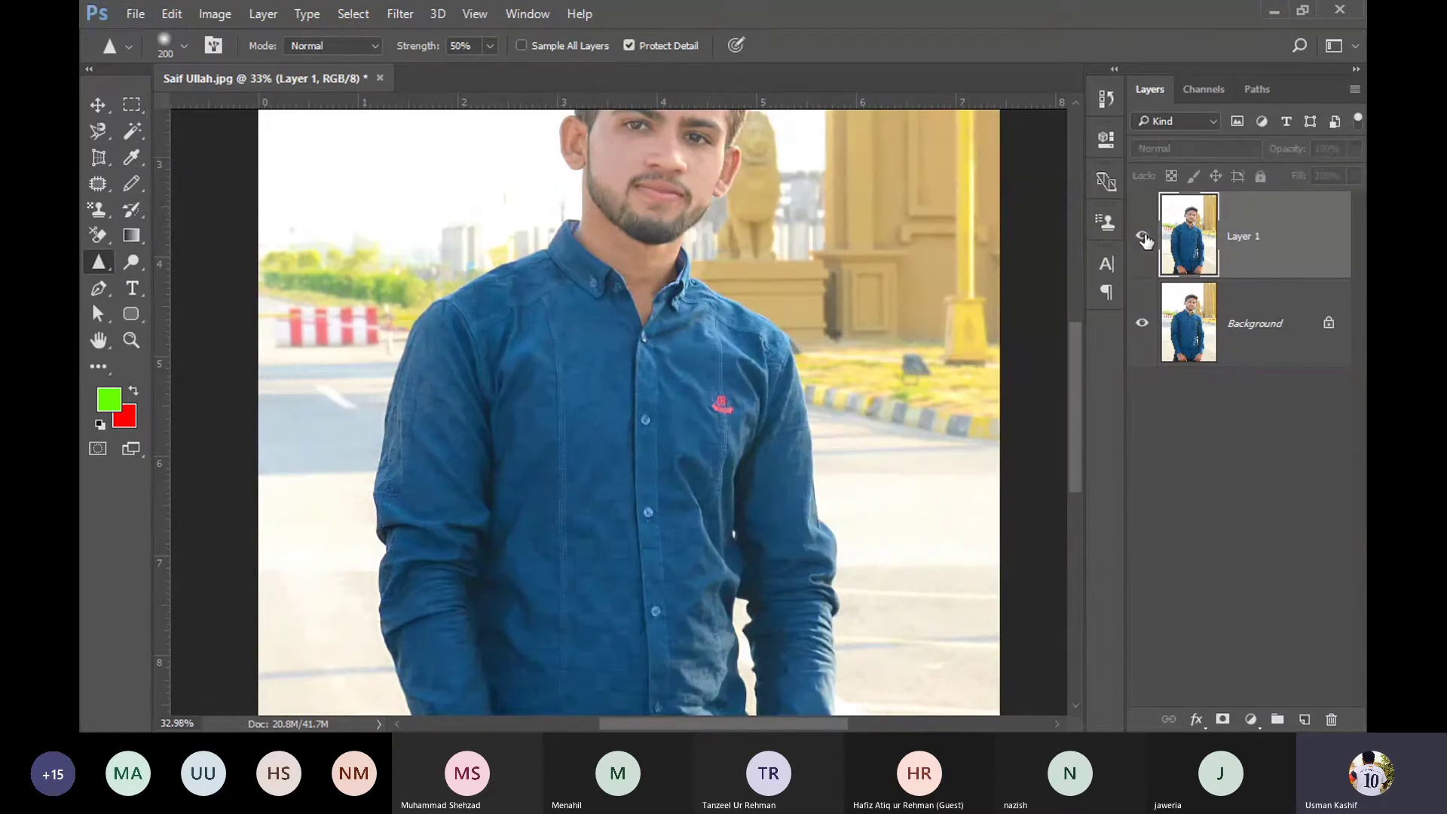
left_click(1143, 238)
scroll(669, 188, "up", 2)
scroll(669, 188, "up", 1)
scroll(669, 188, "up", 1)
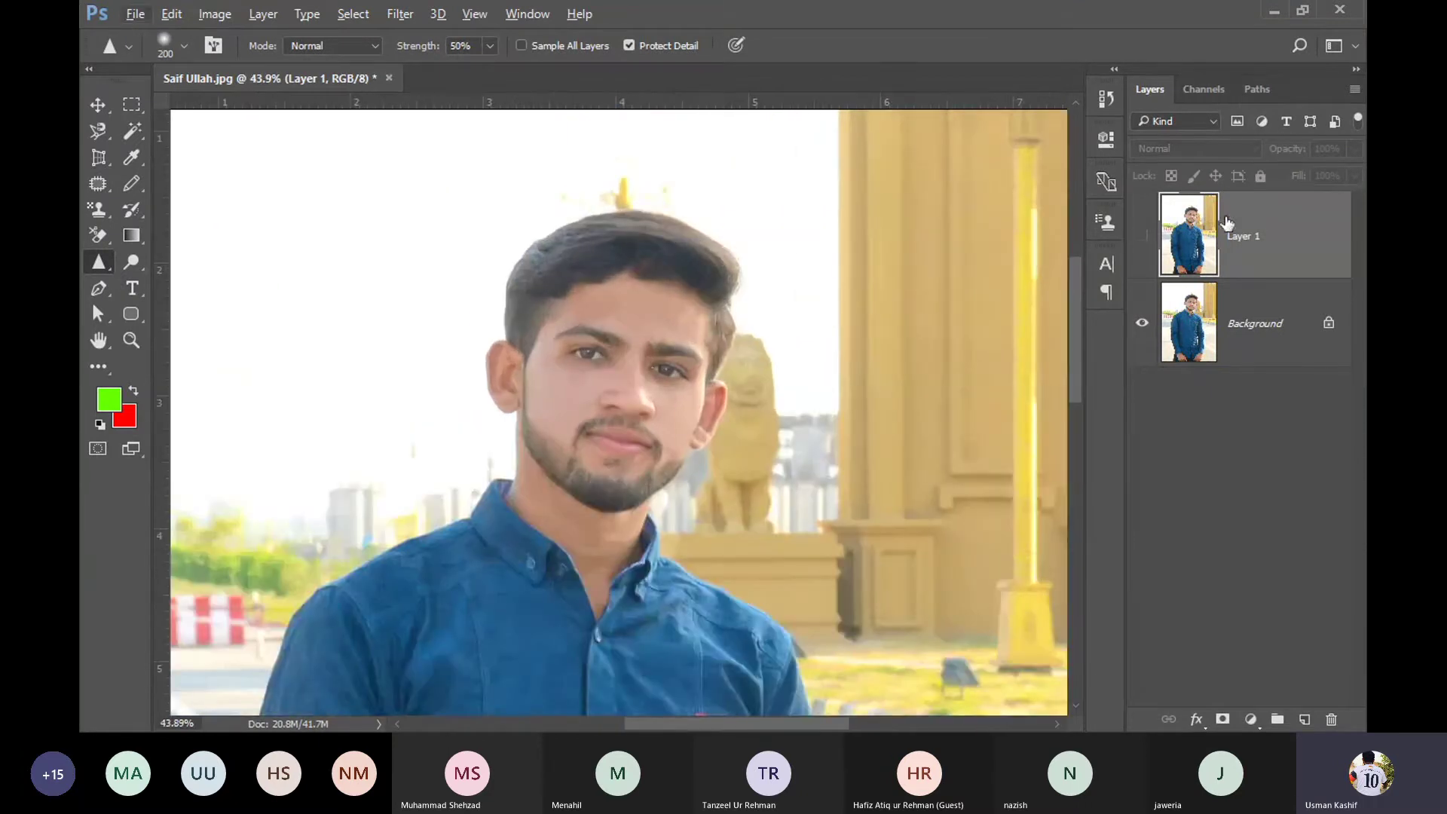
left_click(1143, 240)
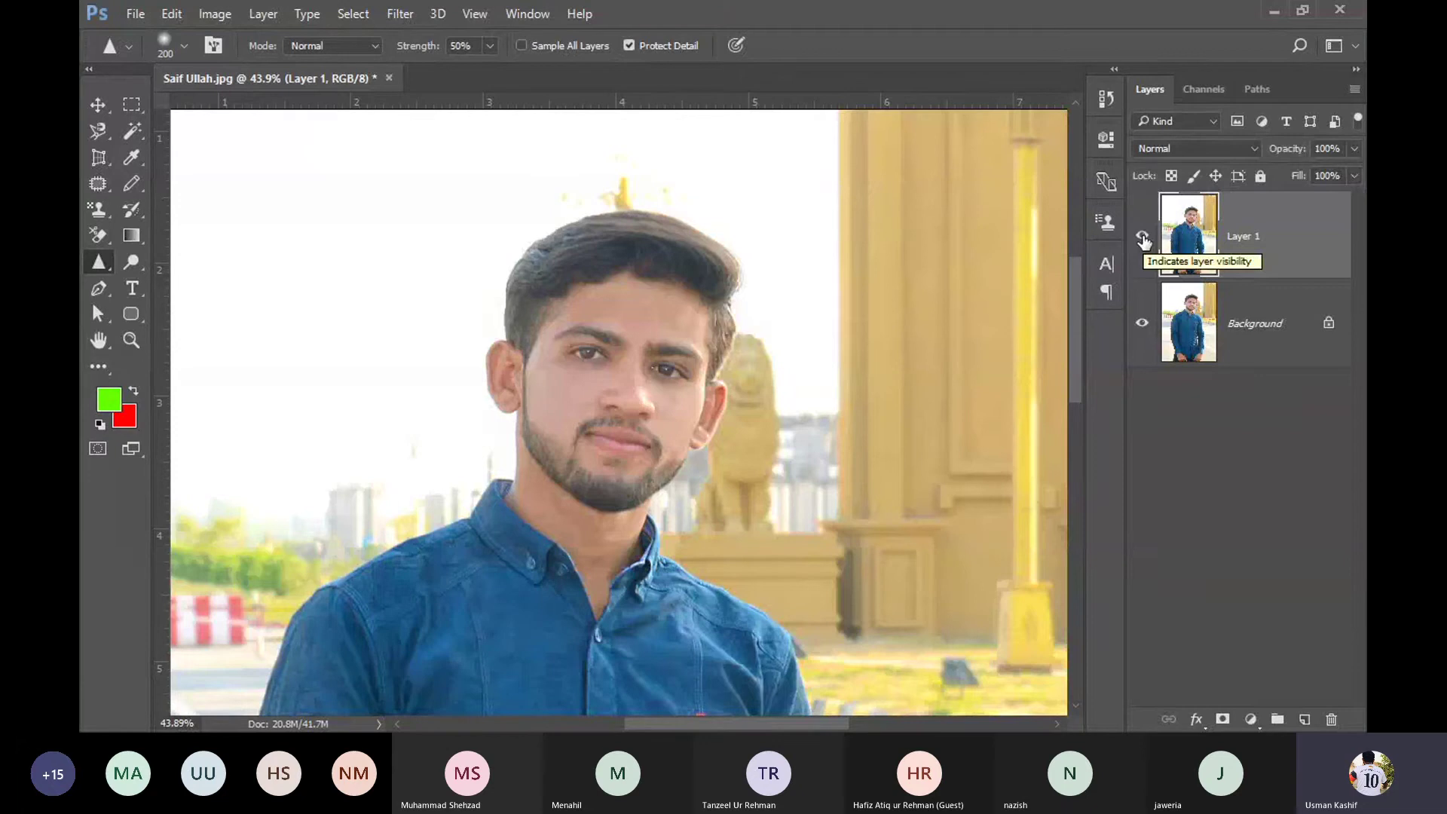
left_click(1143, 239)
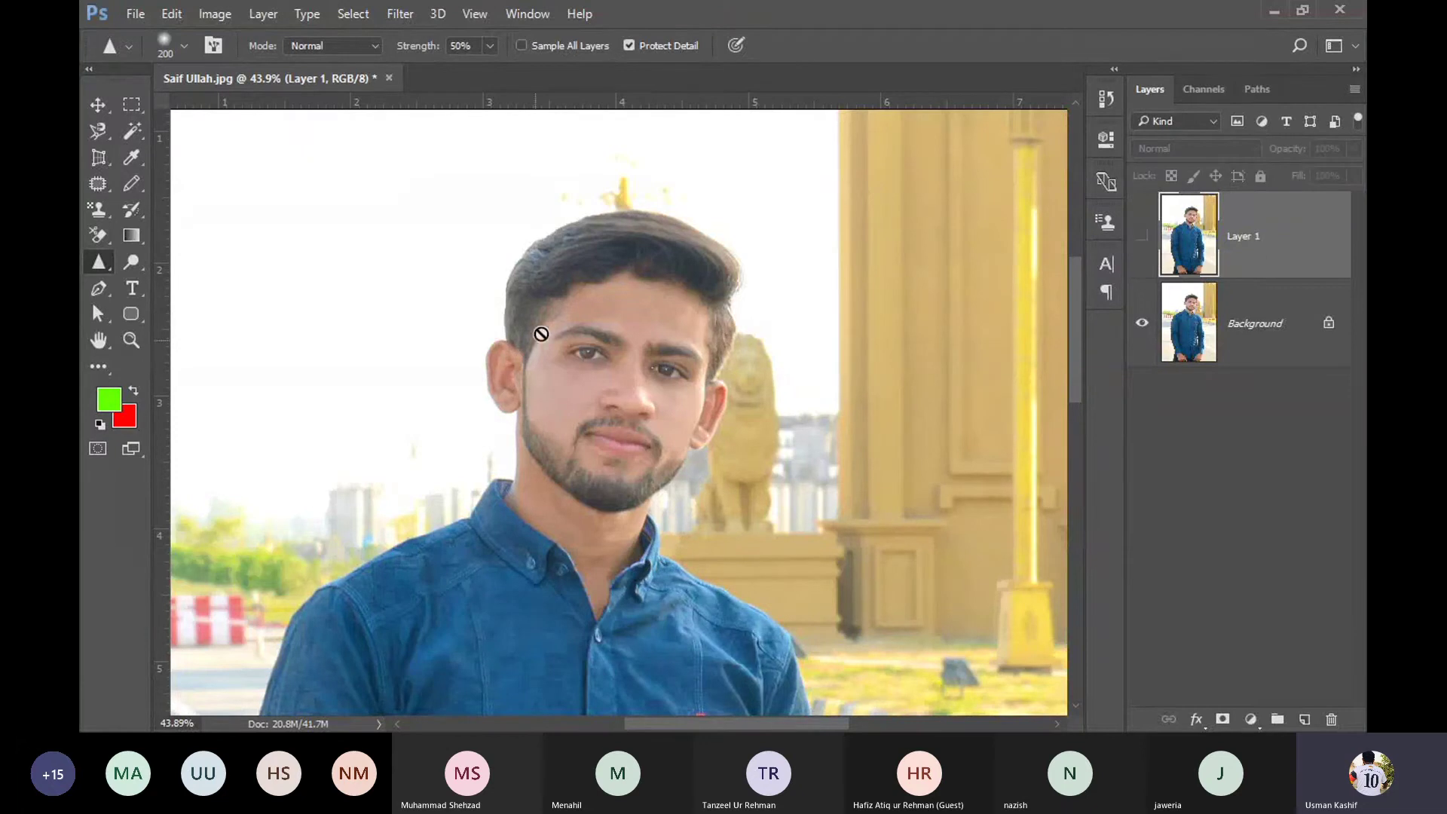
left_click(1144, 238)
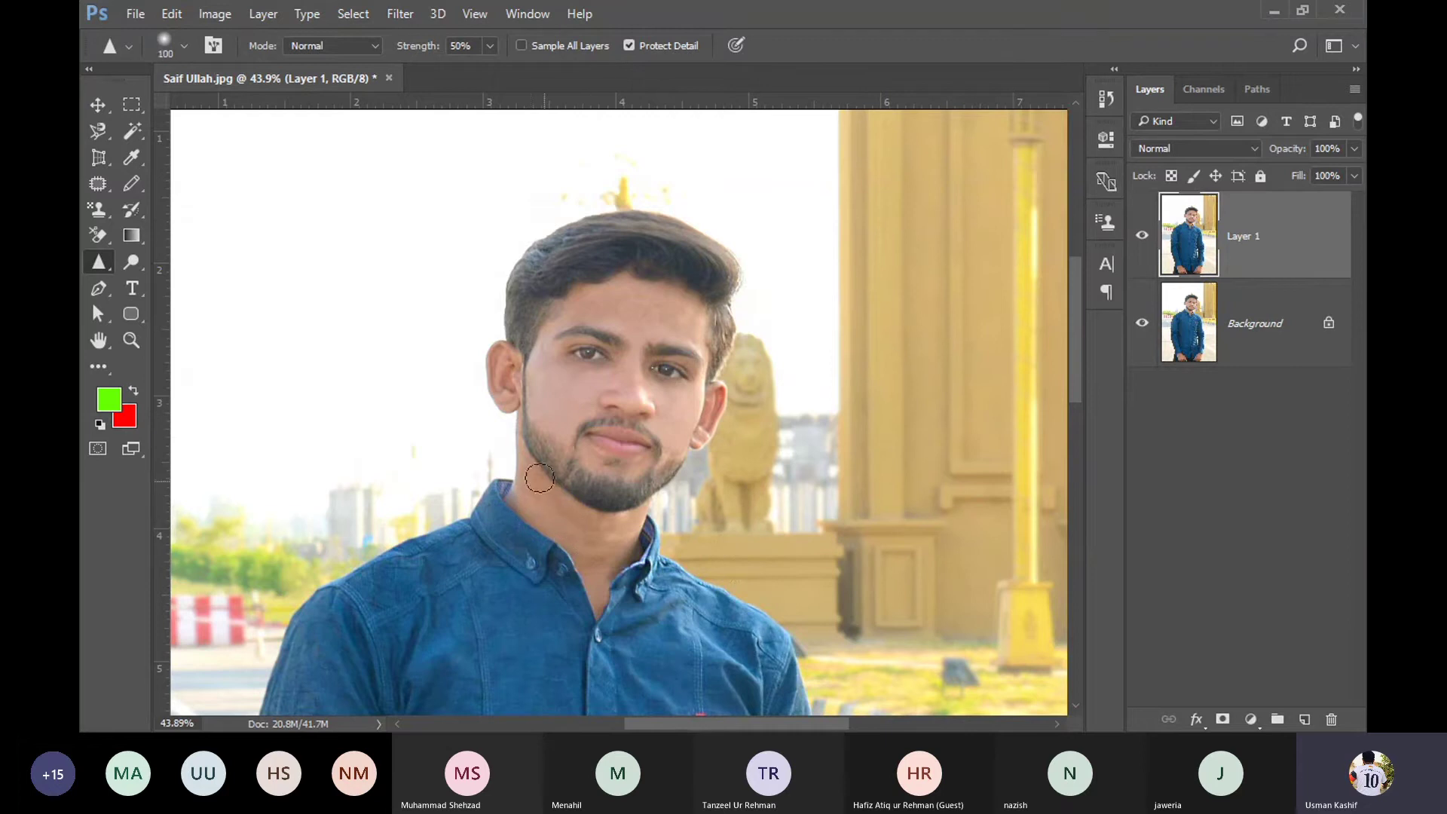
Step: Shrink the Sharpen brush and toggle Layer 1's visibility to compare it with the original
key("bracketleft")
key("bracketleft")
key("bracketleft")
left_click(1142, 237)
left_click(1141, 236)
left_click(1143, 238)
Step: Sharpen the moustache and beard, then delete Layer 1 and duplicate the Background again
left_click_drag(563, 439, 633, 418)
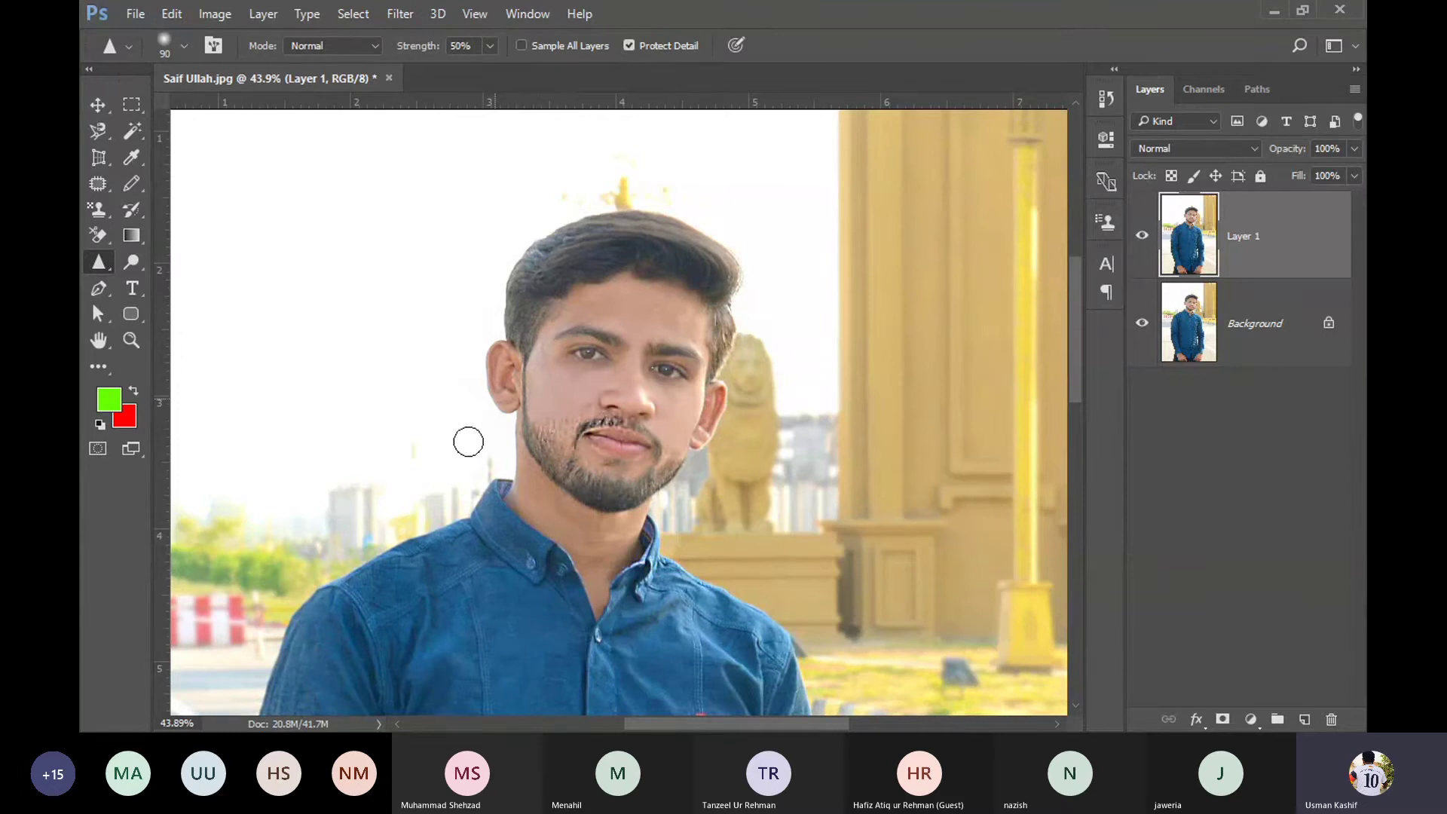
mouse_move(553, 419)
left_mouse_down()
mouse_move(548, 436)
mouse_move(643, 479)
left_mouse_up()
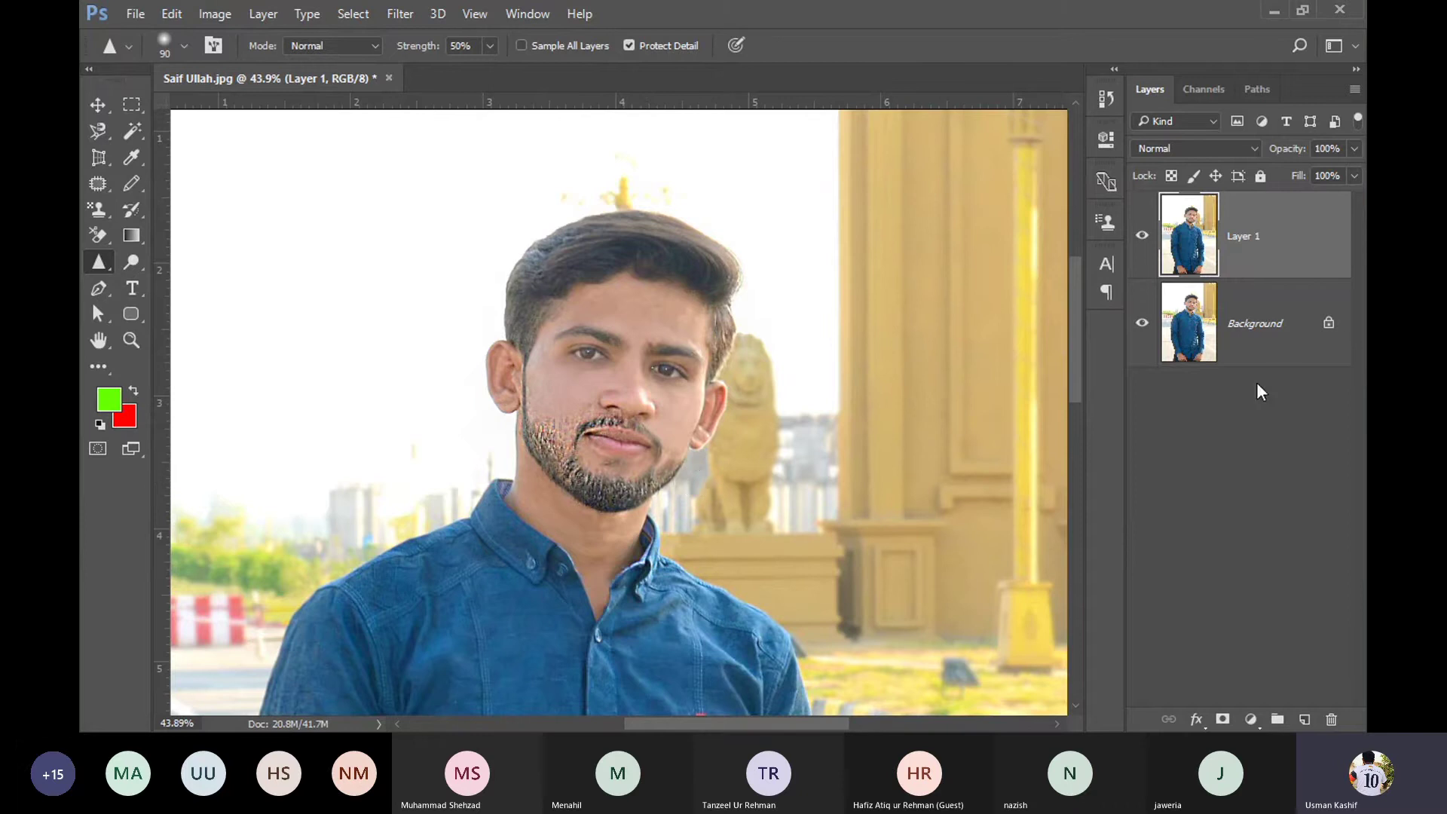
key("Delete")
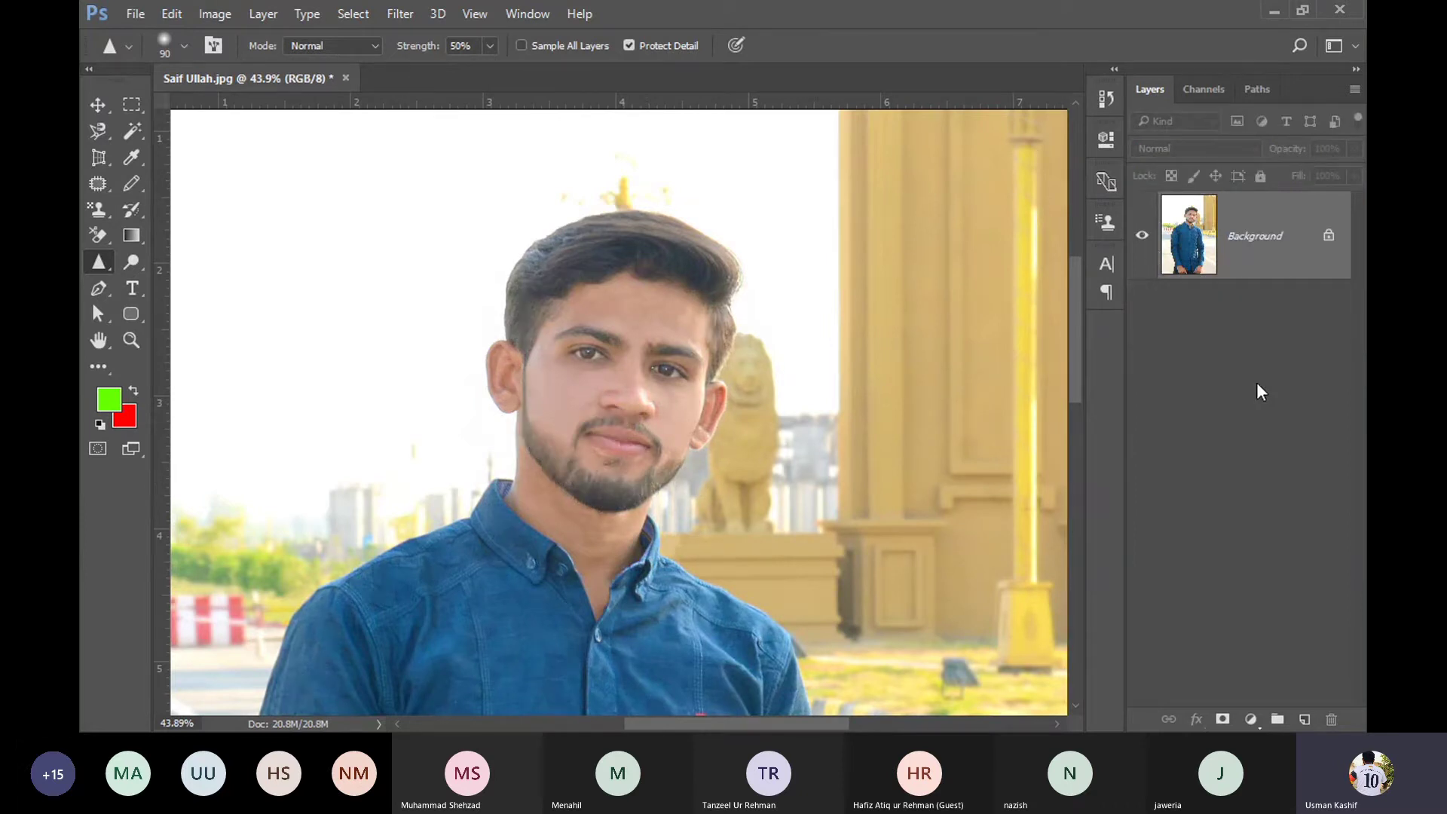
key("ctrl+j")
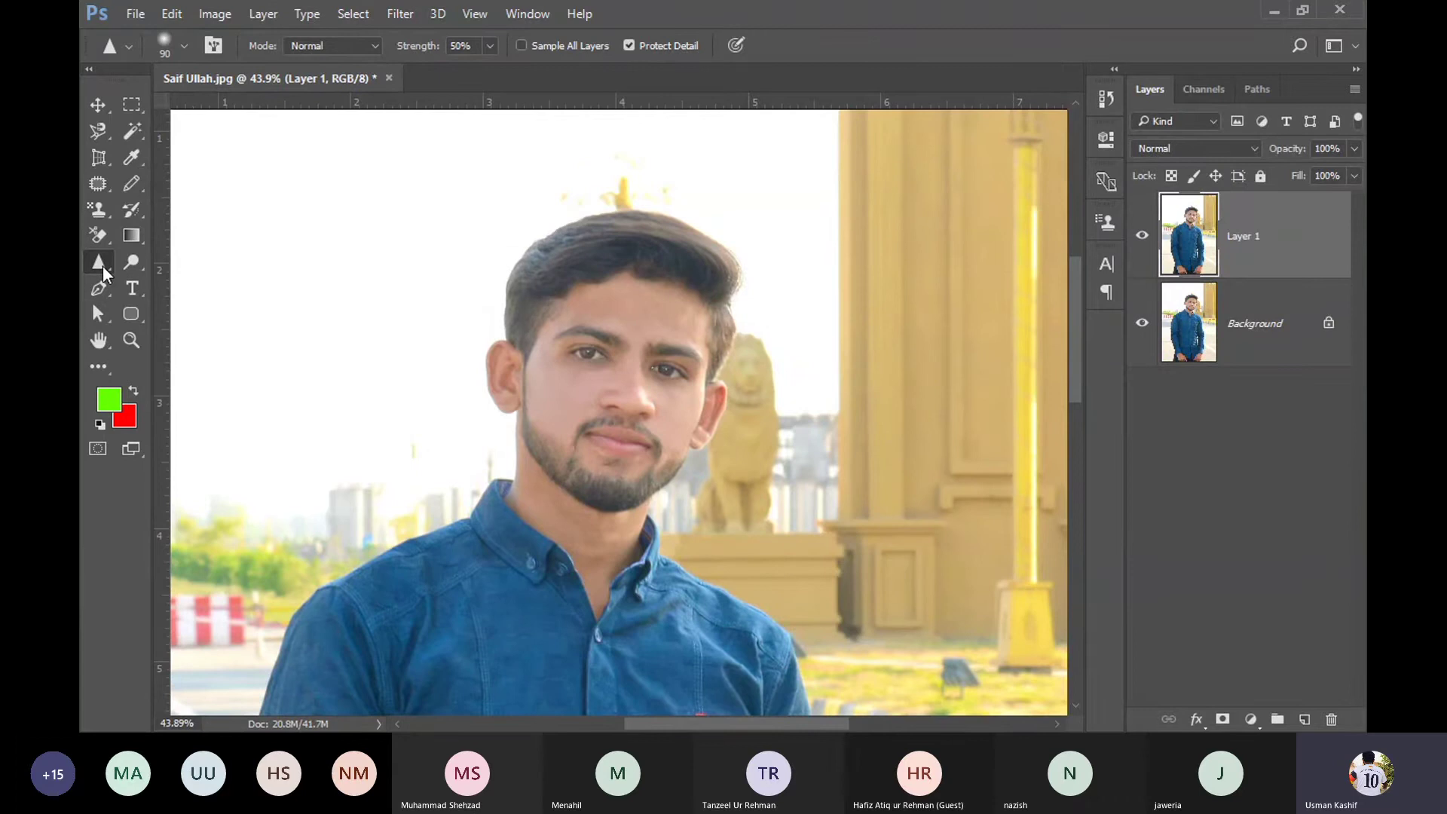
Step: Switch to the Smudge tool and smudge the red logo on the shirt
right_click(102, 265)
left_click(200, 297)
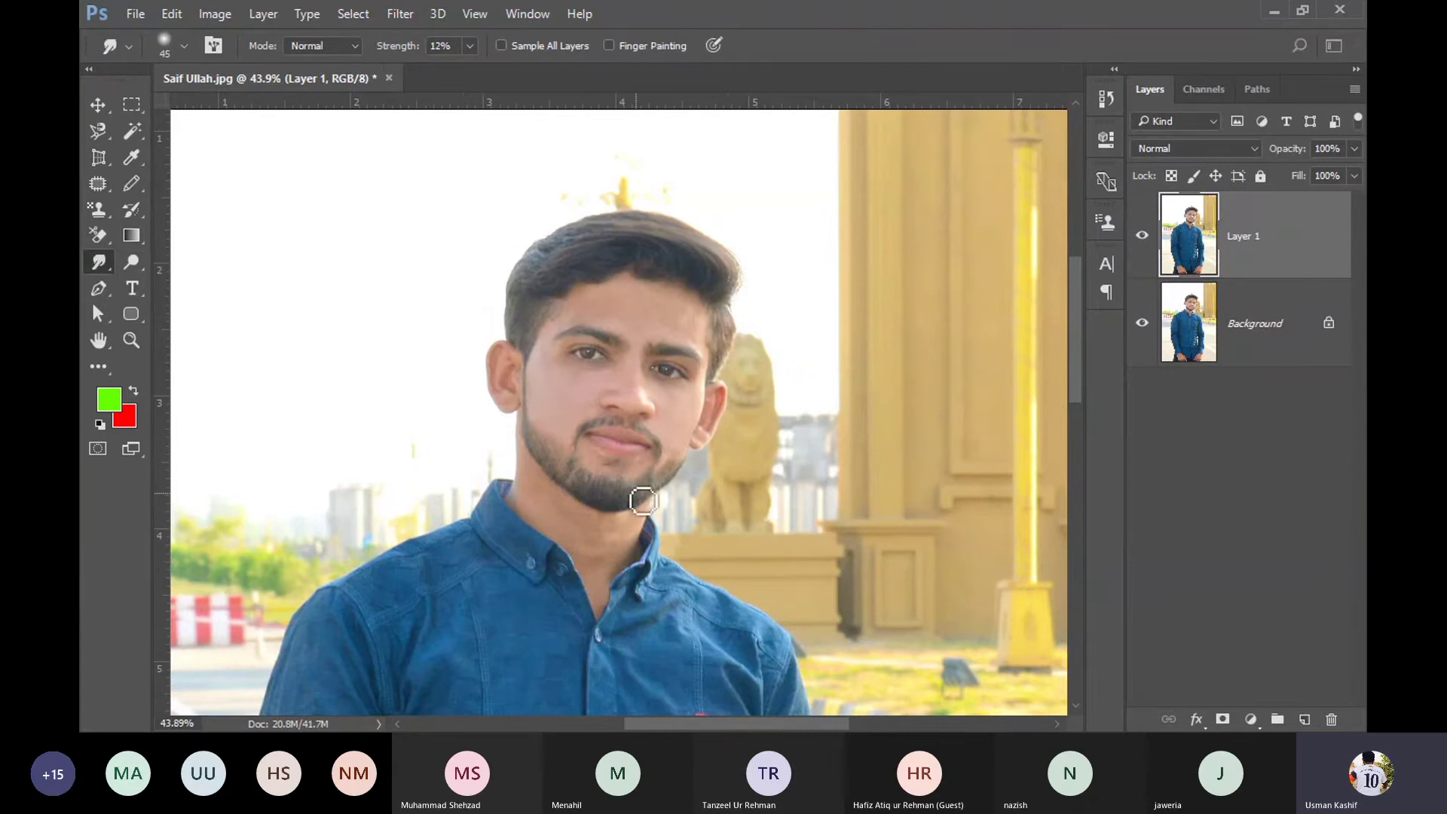
scroll(642, 501, "down", 3)
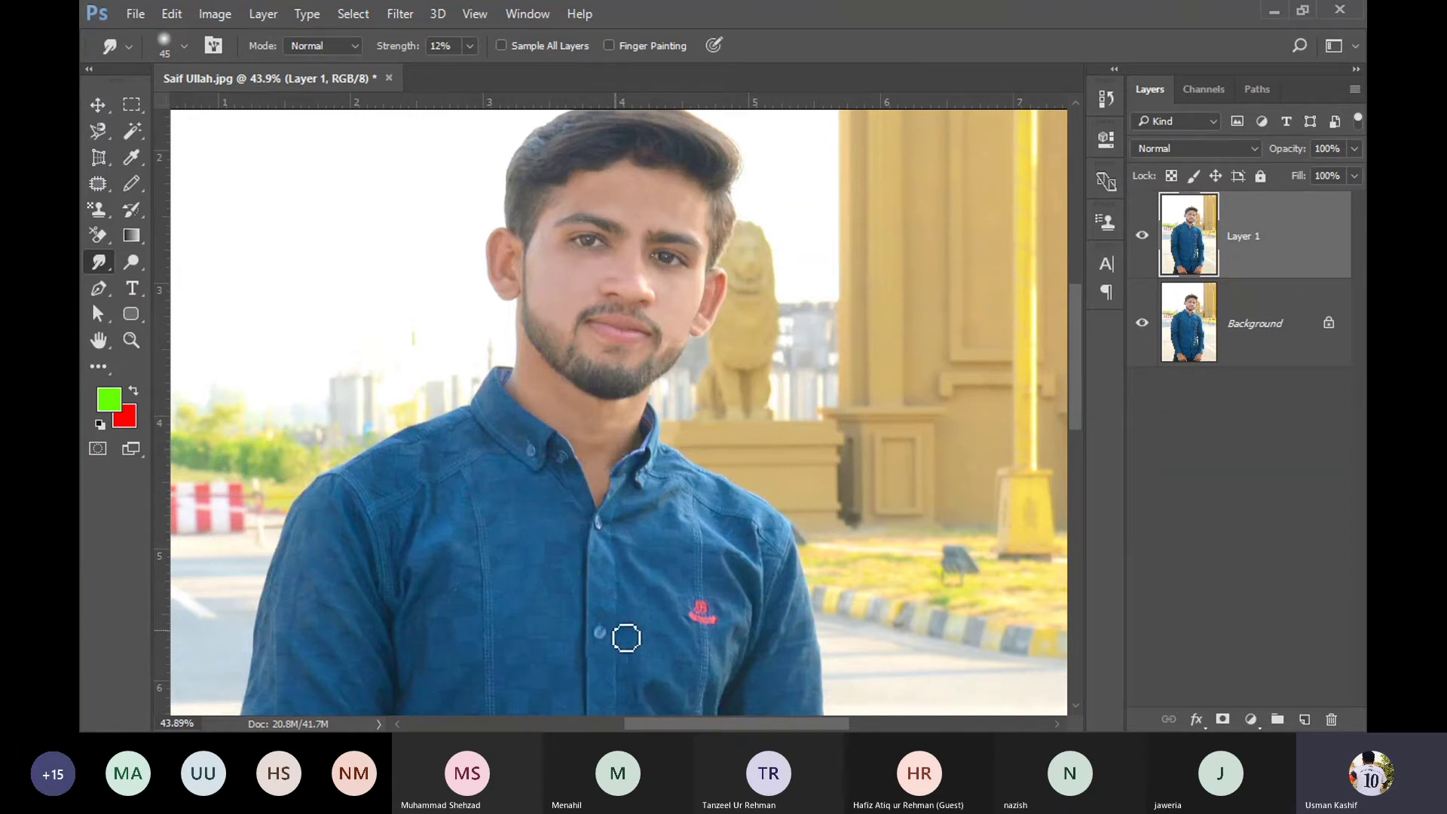
scroll(735, 620, "up", 2)
scroll(708, 609, "up", 2)
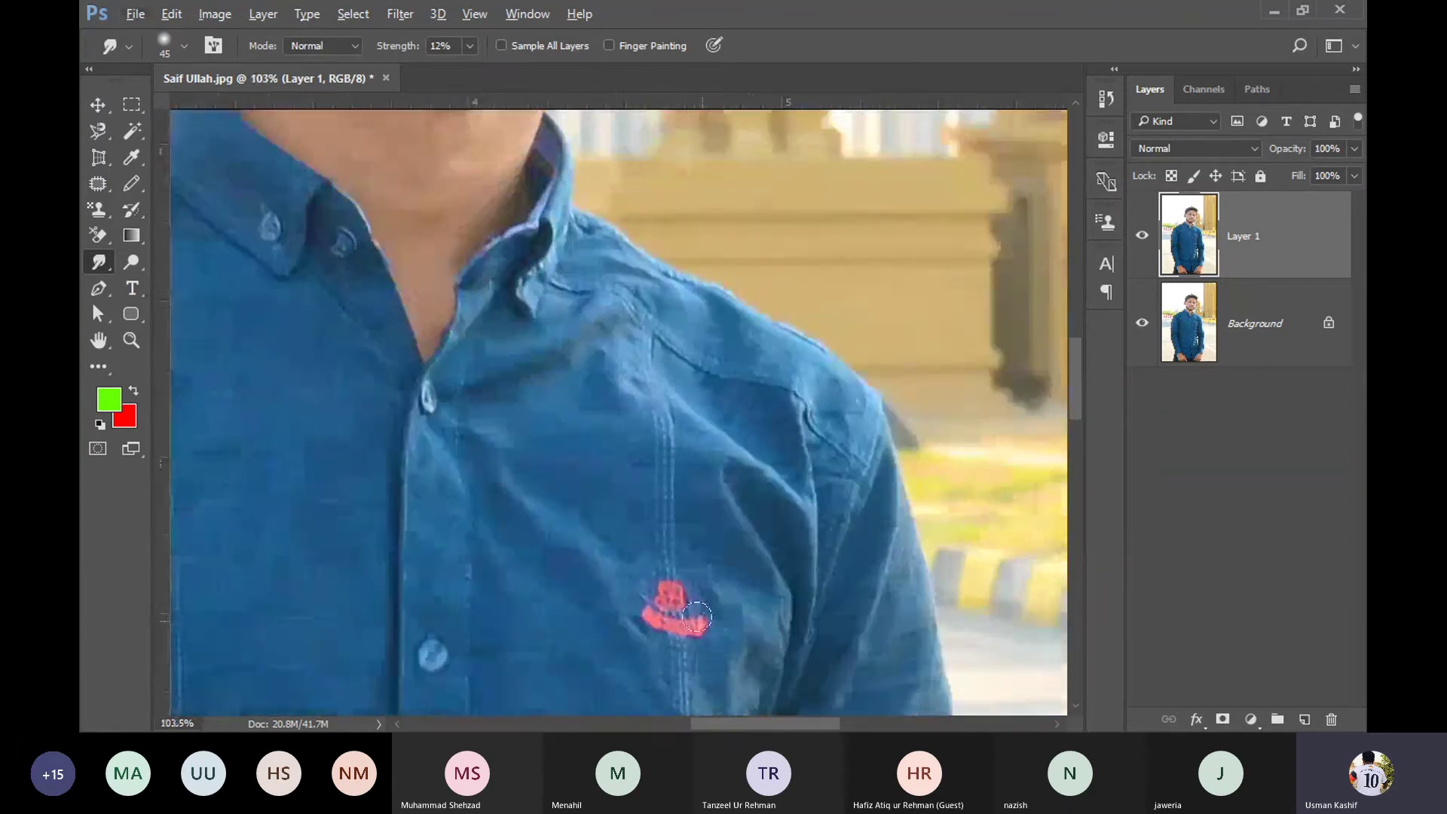
mouse_move(696, 617)
left_mouse_down()
mouse_move(663, 614)
mouse_move(671, 595)
mouse_move(687, 621)
mouse_move(677, 615)
mouse_move(707, 609)
left_mouse_up()
Step: Smudge out the highlight in the man's hair
scroll(563, 541, "down", 1)
scroll(562, 541, "down", 2)
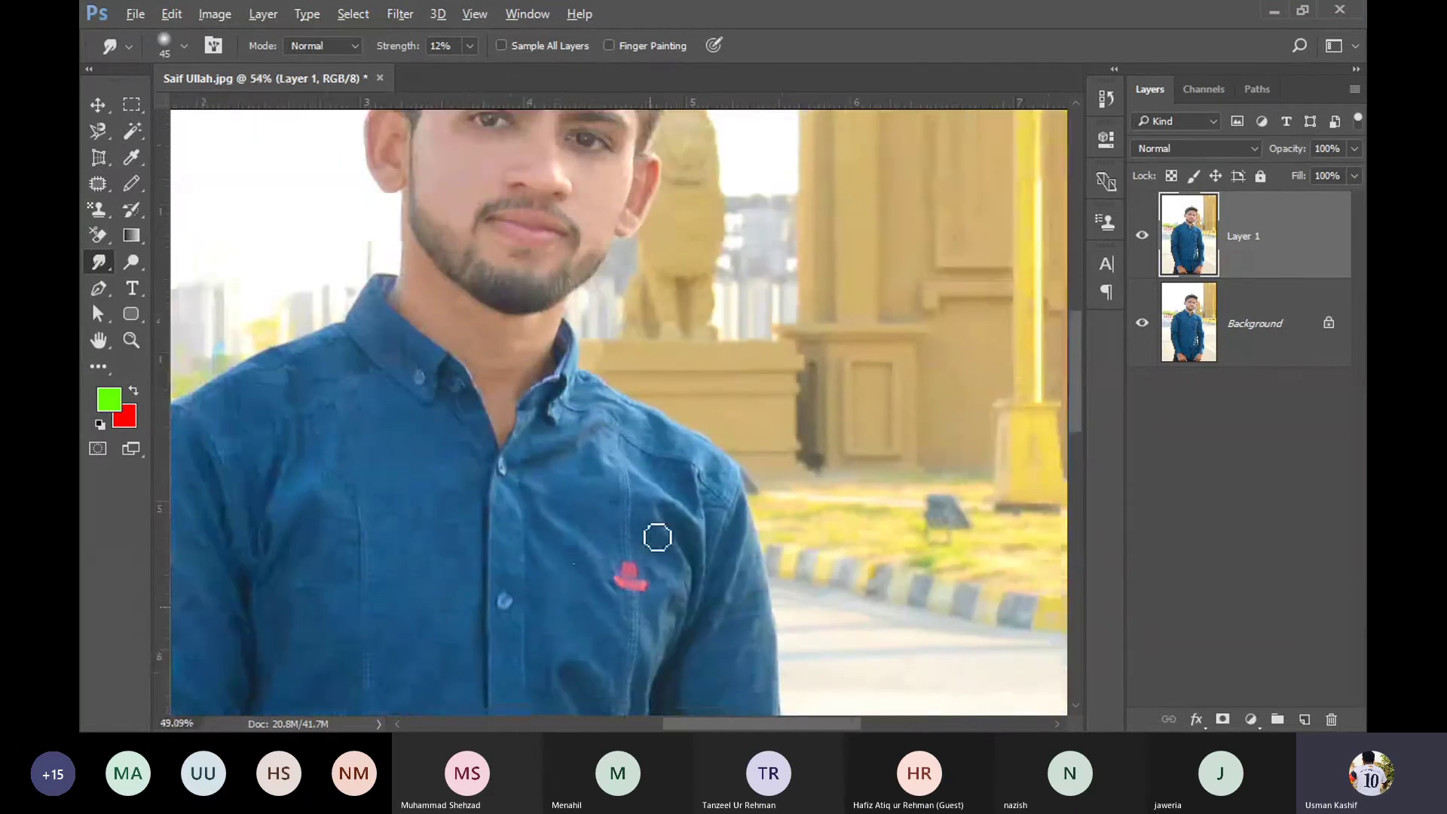
scroll(655, 537, "down", 2)
scroll(646, 542, "down", 1)
scroll(611, 416, "down", 1)
scroll(615, 307, "up", 2)
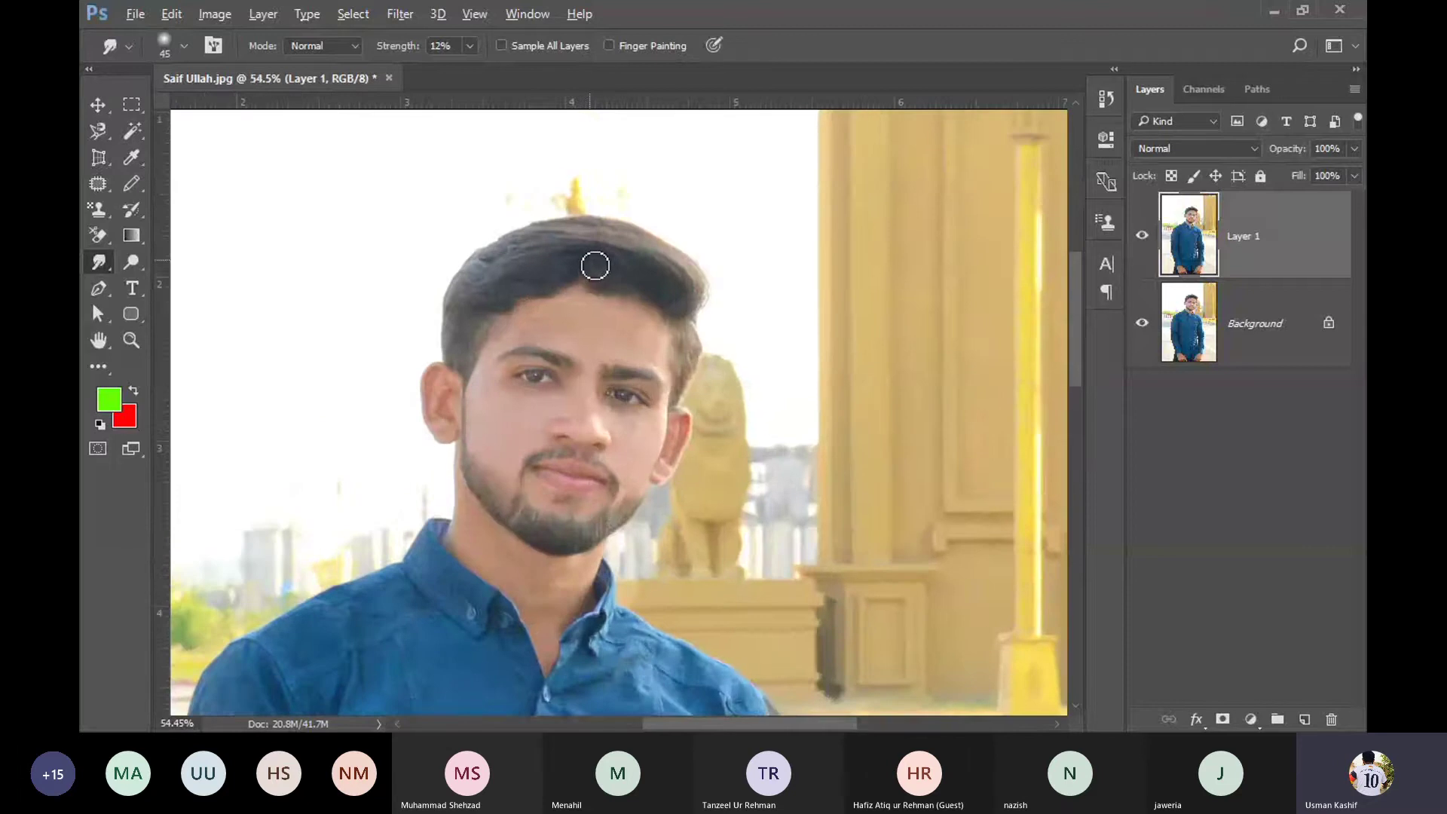
scroll(595, 261, "up", 1)
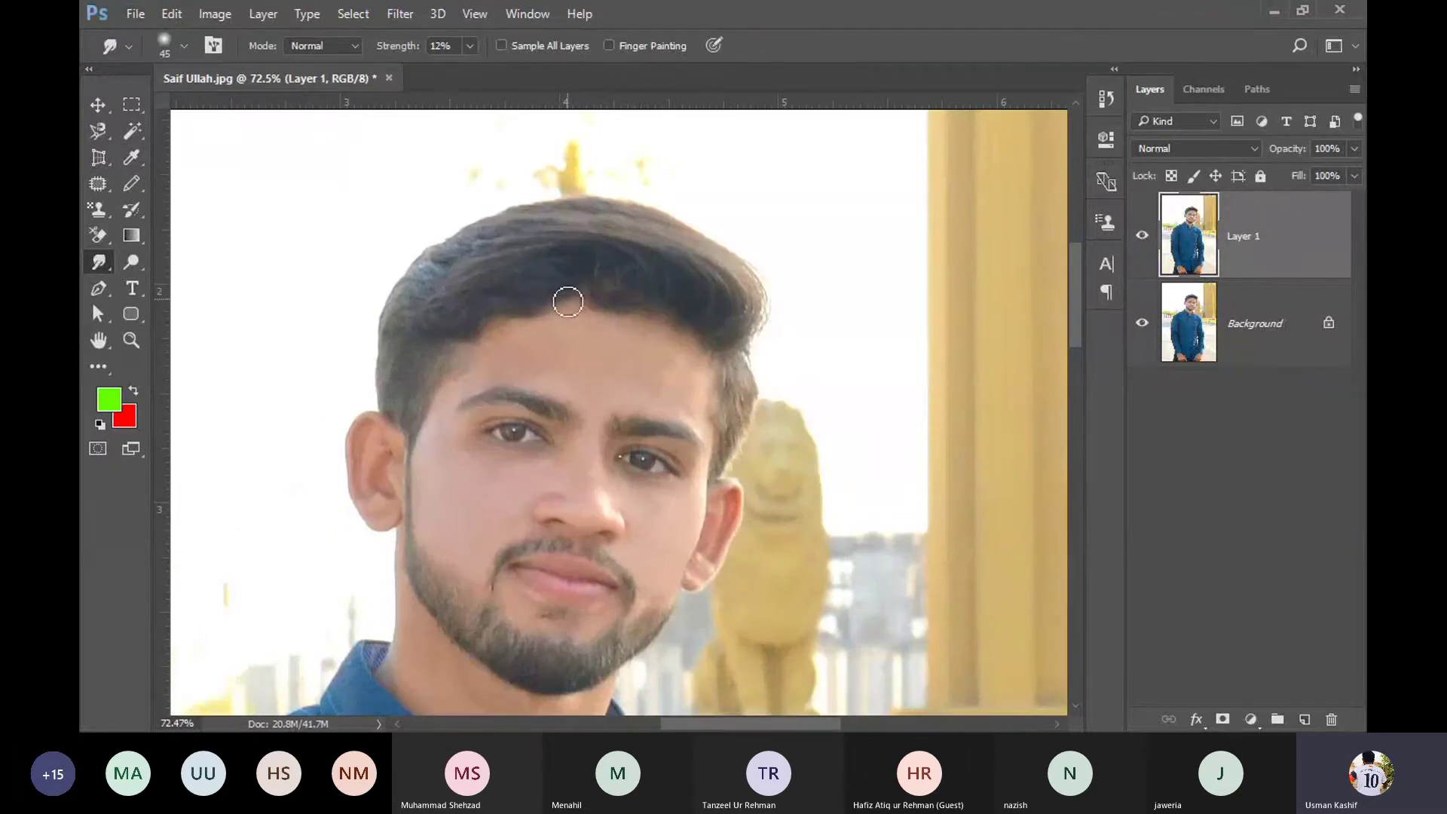
mouse_move(597, 294)
left_mouse_down()
mouse_move(656, 293)
mouse_move(444, 278)
mouse_move(544, 256)
left_mouse_up()
Step: Keep Smudge active, fit the photo on screen, and undo/redo so Layer 1 sits above the Background
scroll(491, 409, "down", 2)
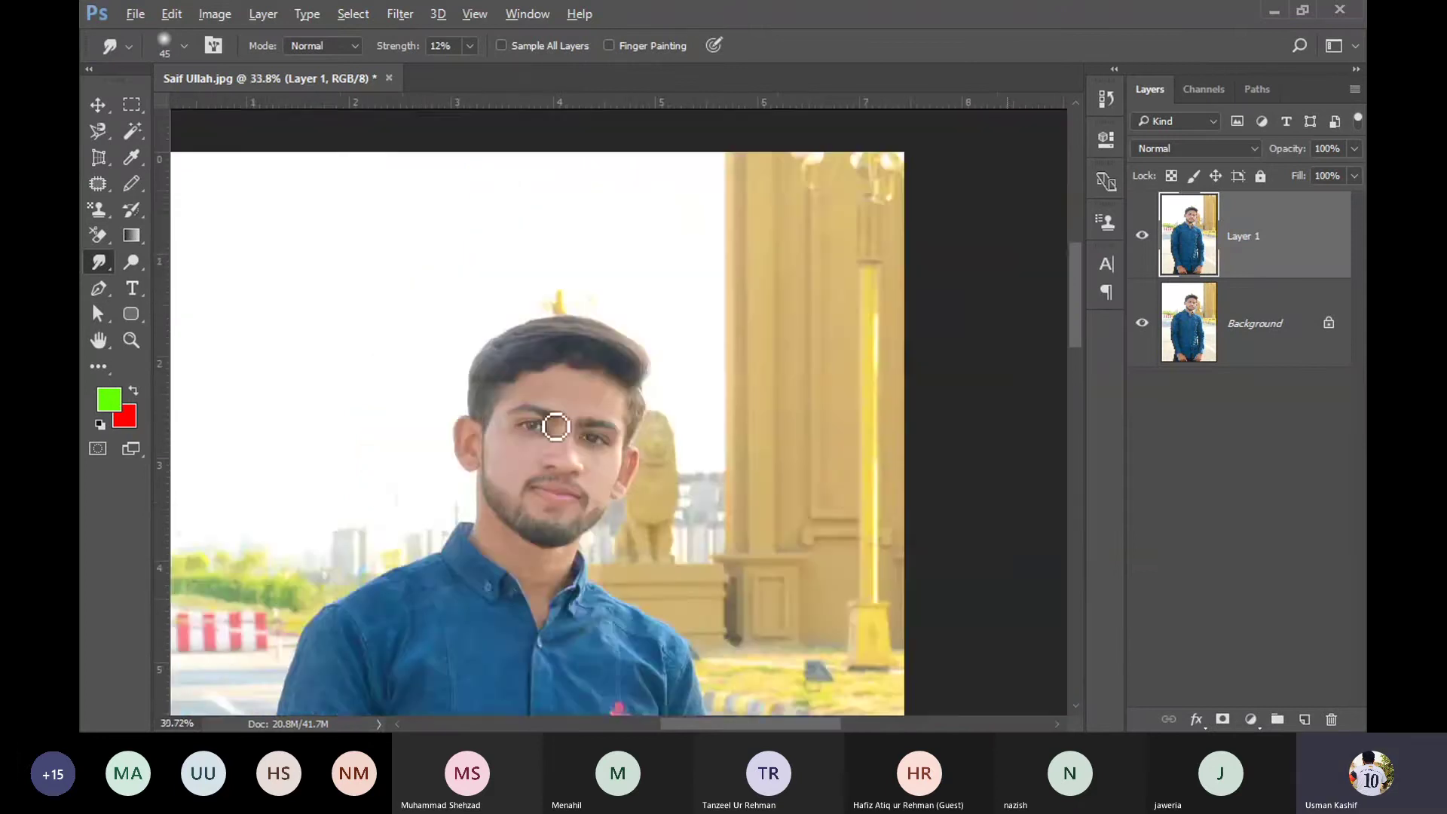
scroll(542, 422, "down", 1)
scroll(555, 427, "down", 2)
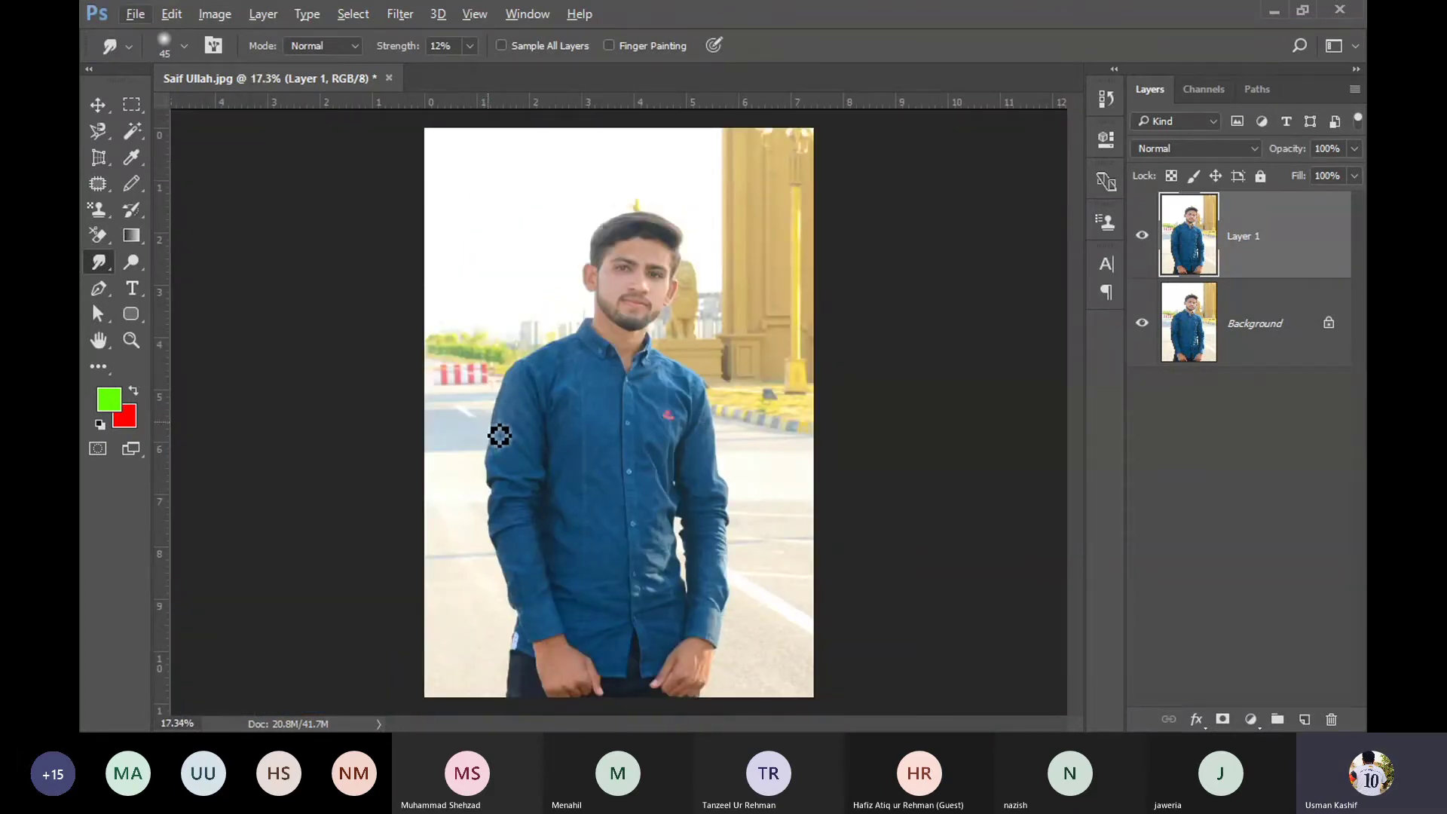
scroll(582, 369, "up", 2)
scroll(580, 366, "up", 1)
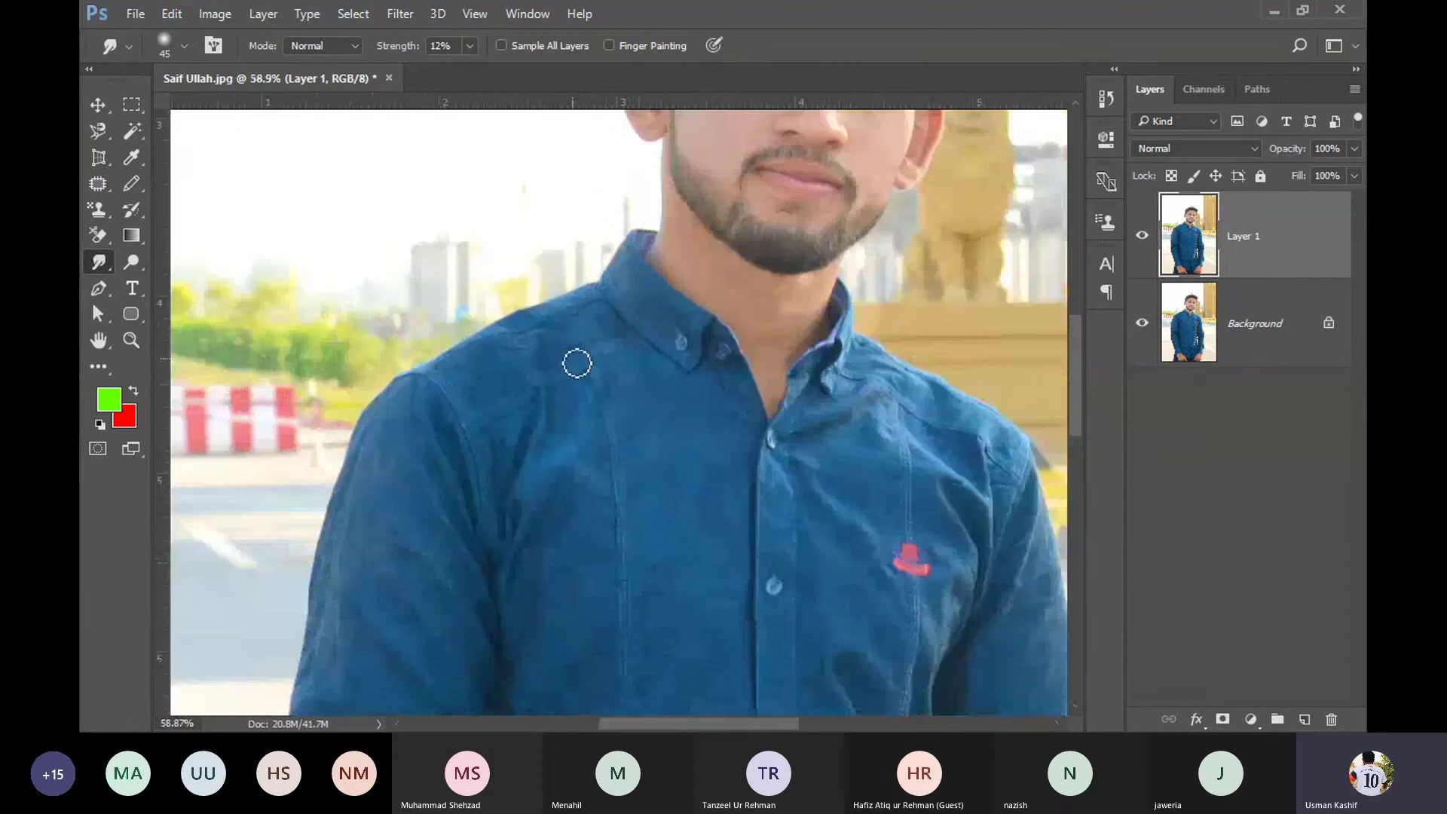
scroll(573, 358, "up", 1)
scroll(565, 351, "up", 1)
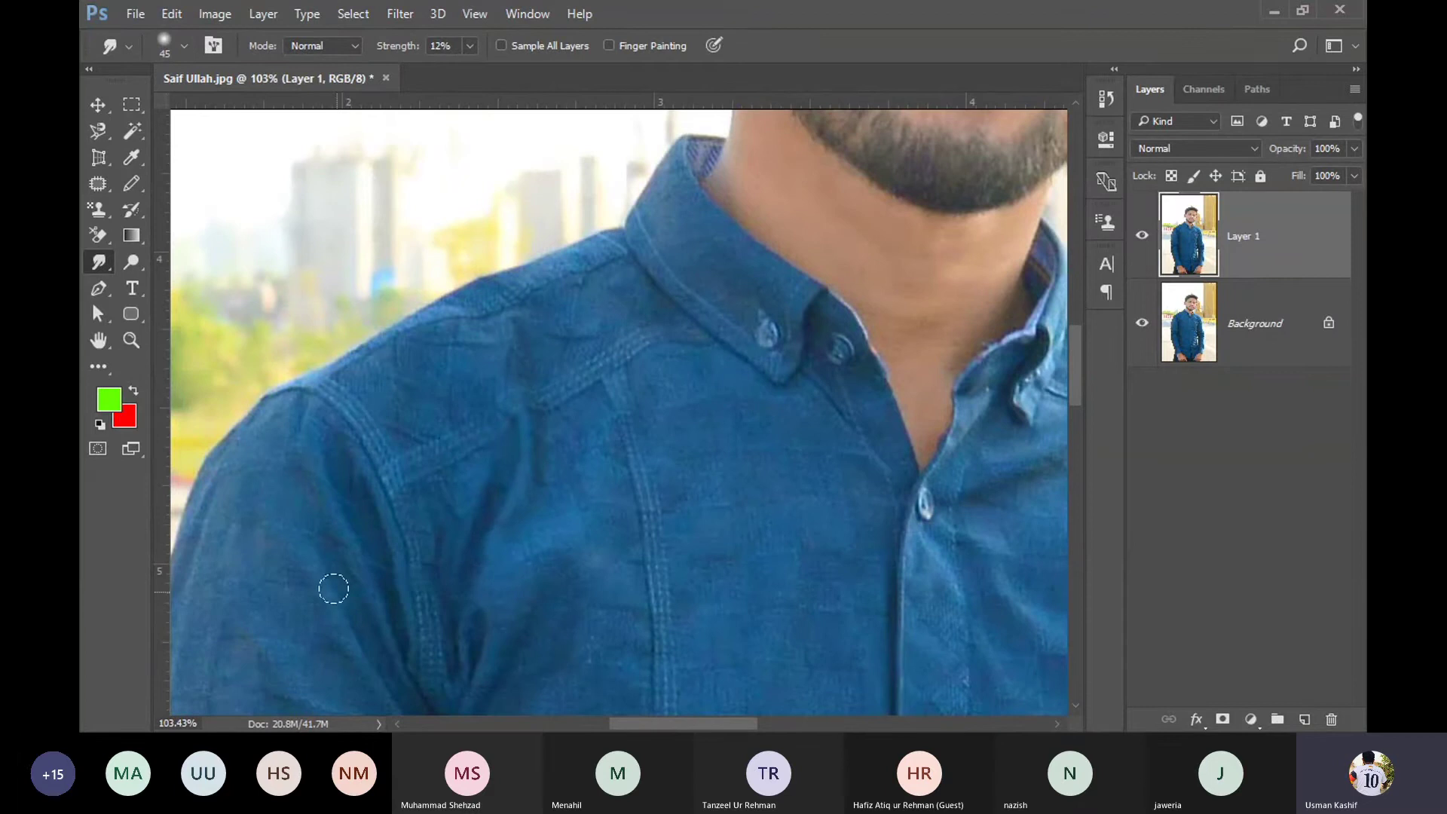
scroll(505, 460, "down", 2)
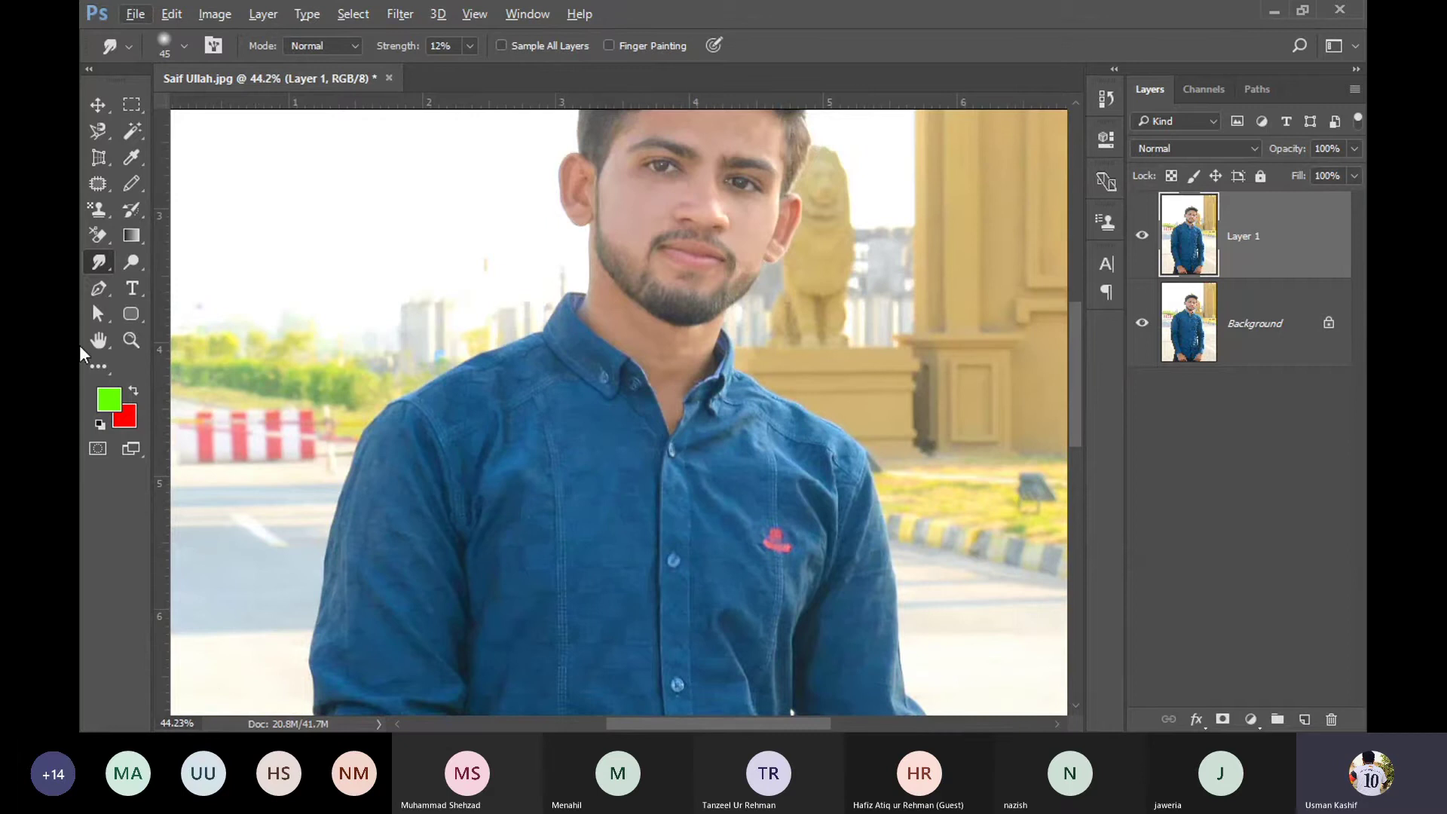
right_click(97, 273)
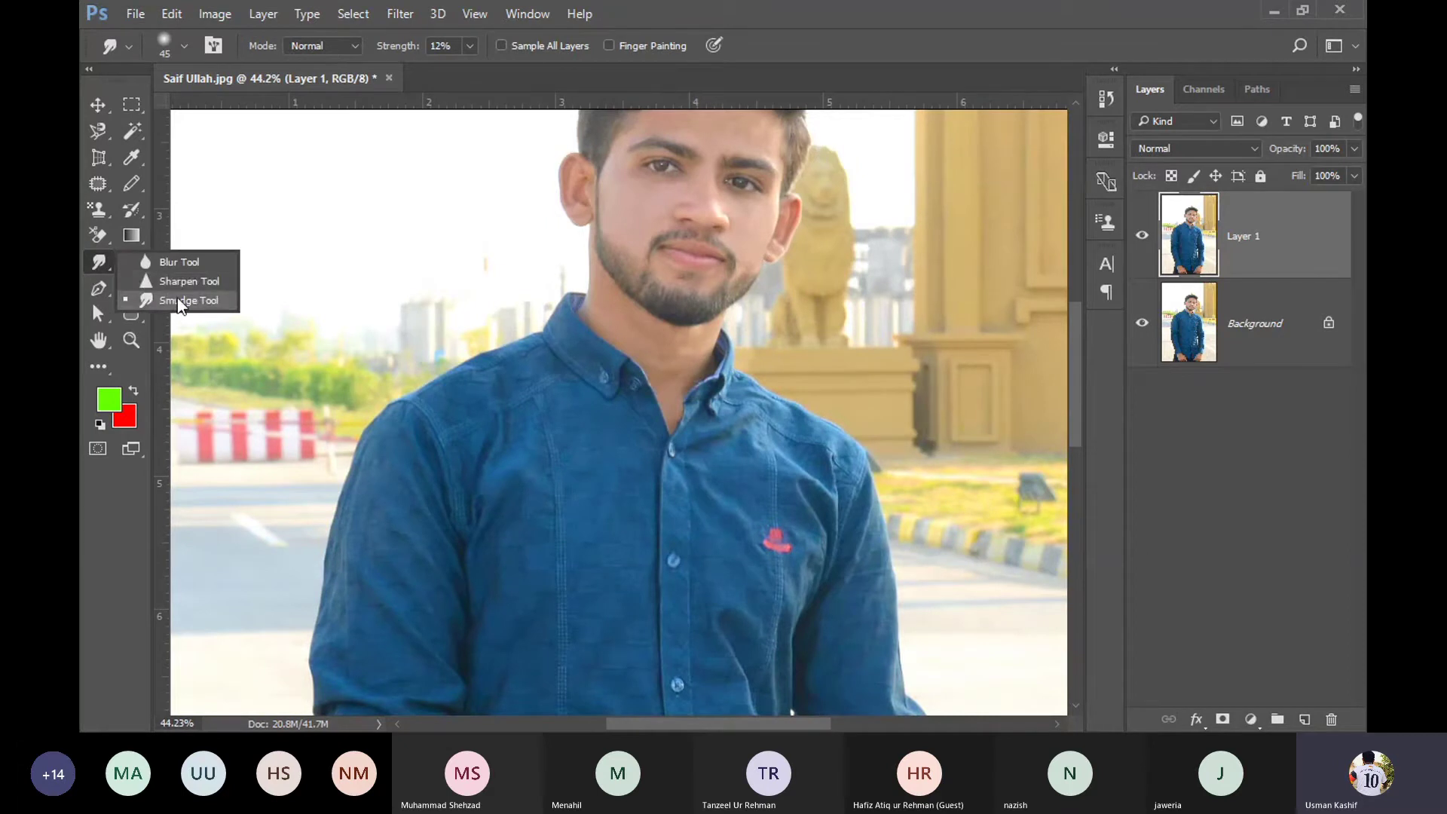
left_click(770, 9)
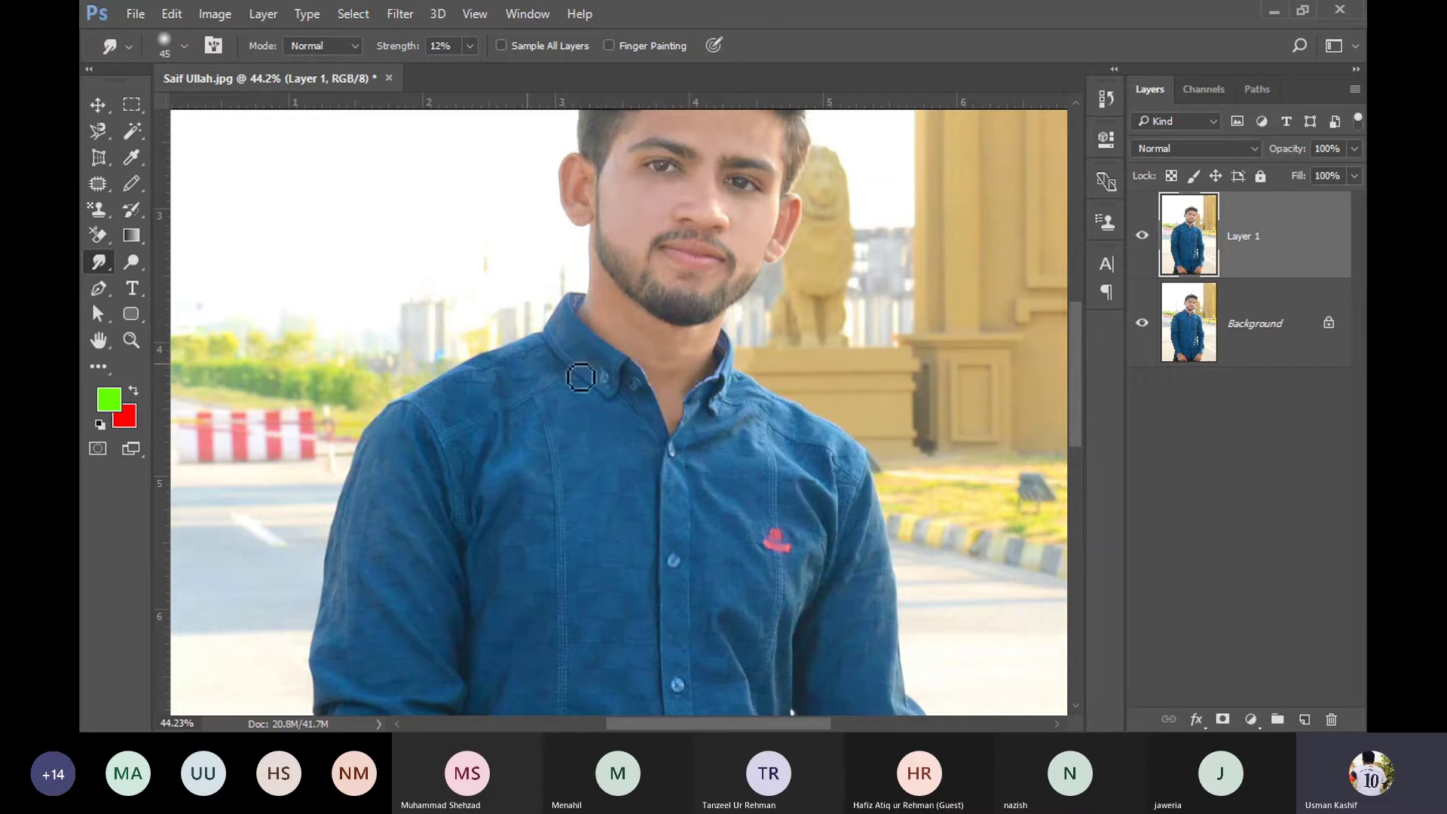
key("ctrl+0")
key("ctrl+z")
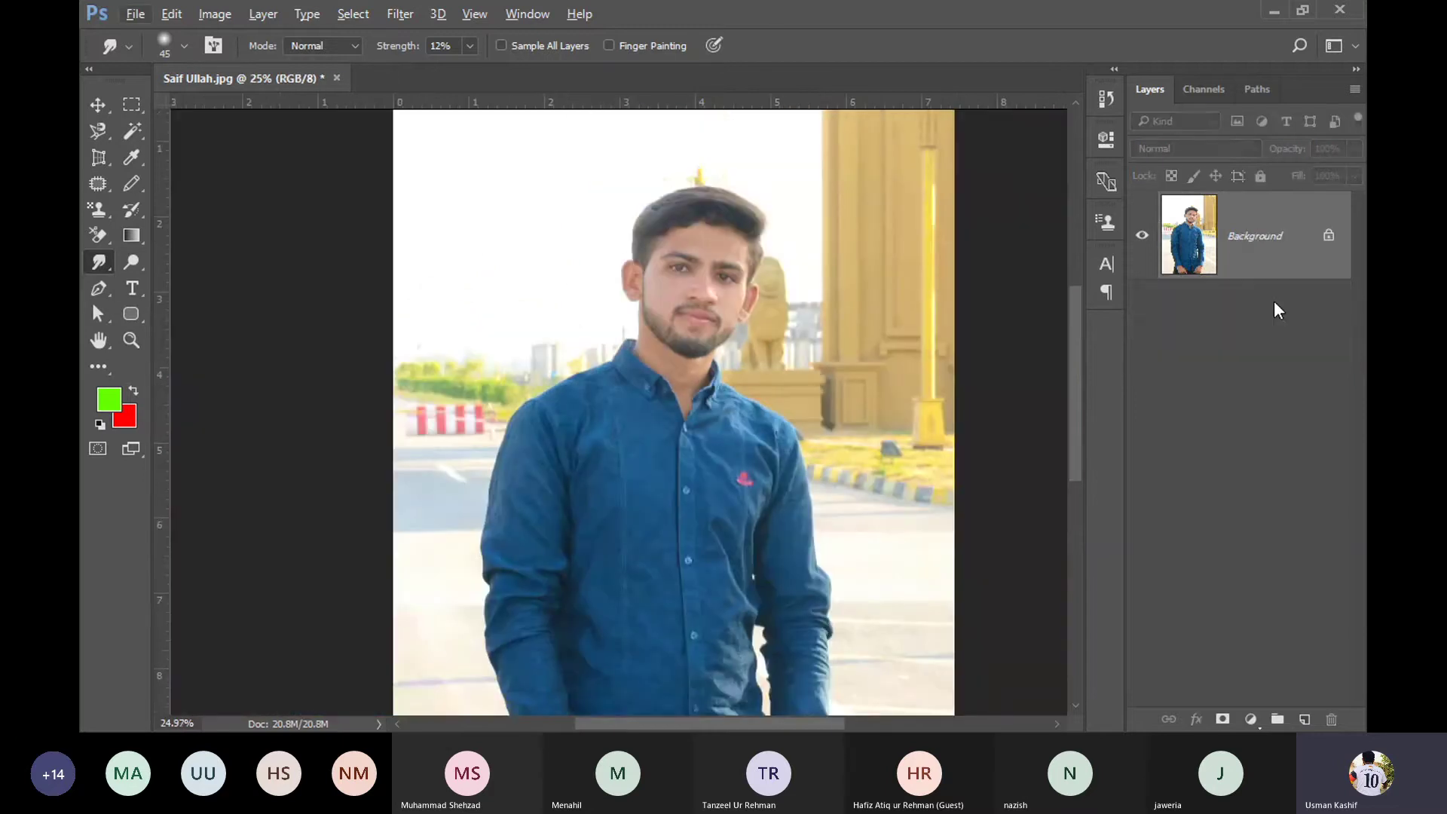
key("ctrl+z")
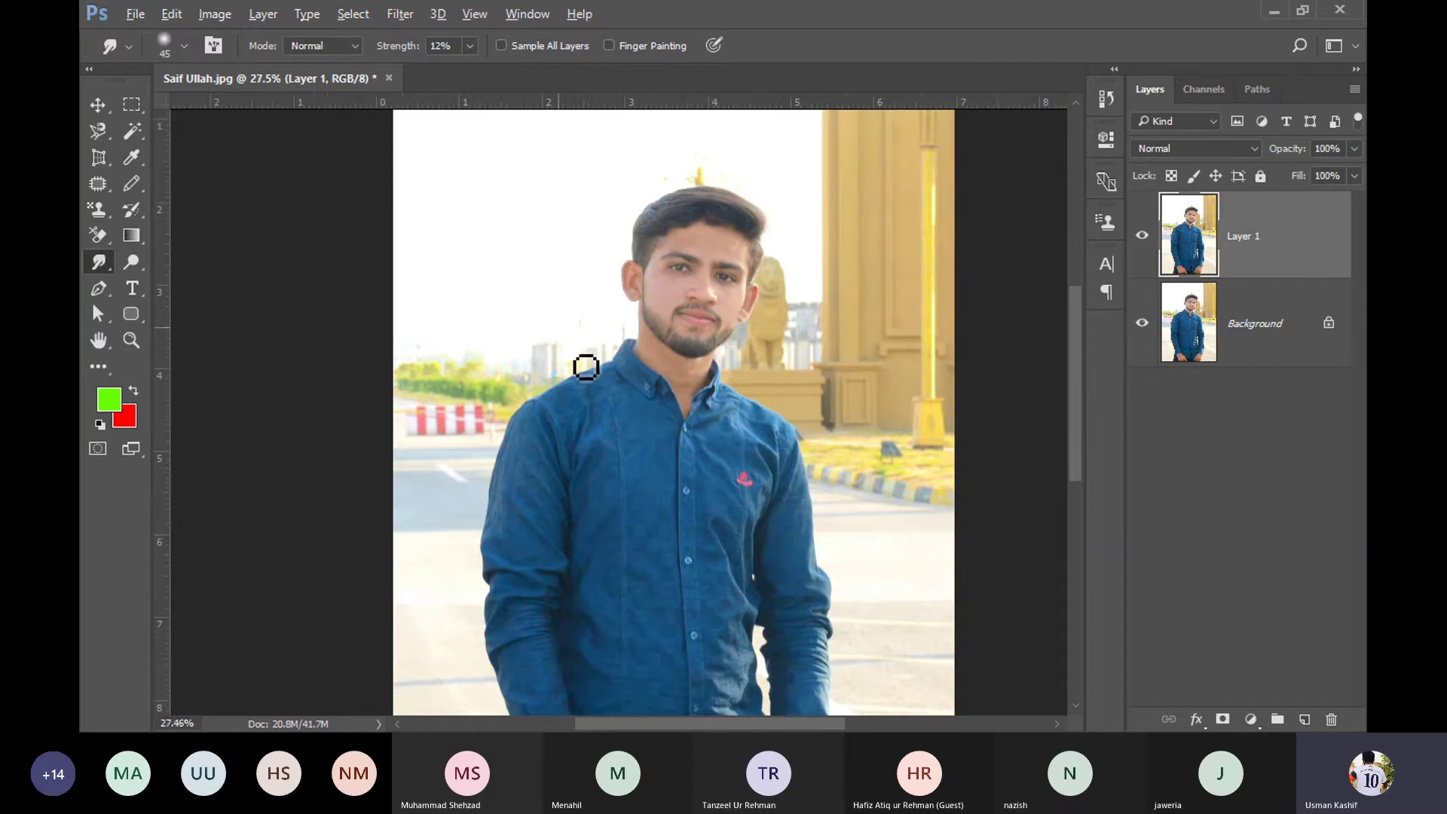
scroll(573, 354, "up", 2)
Step: Switch to the Dodge tool at brush size 100 and brighten the cheek and forehead
right_click(130, 268)
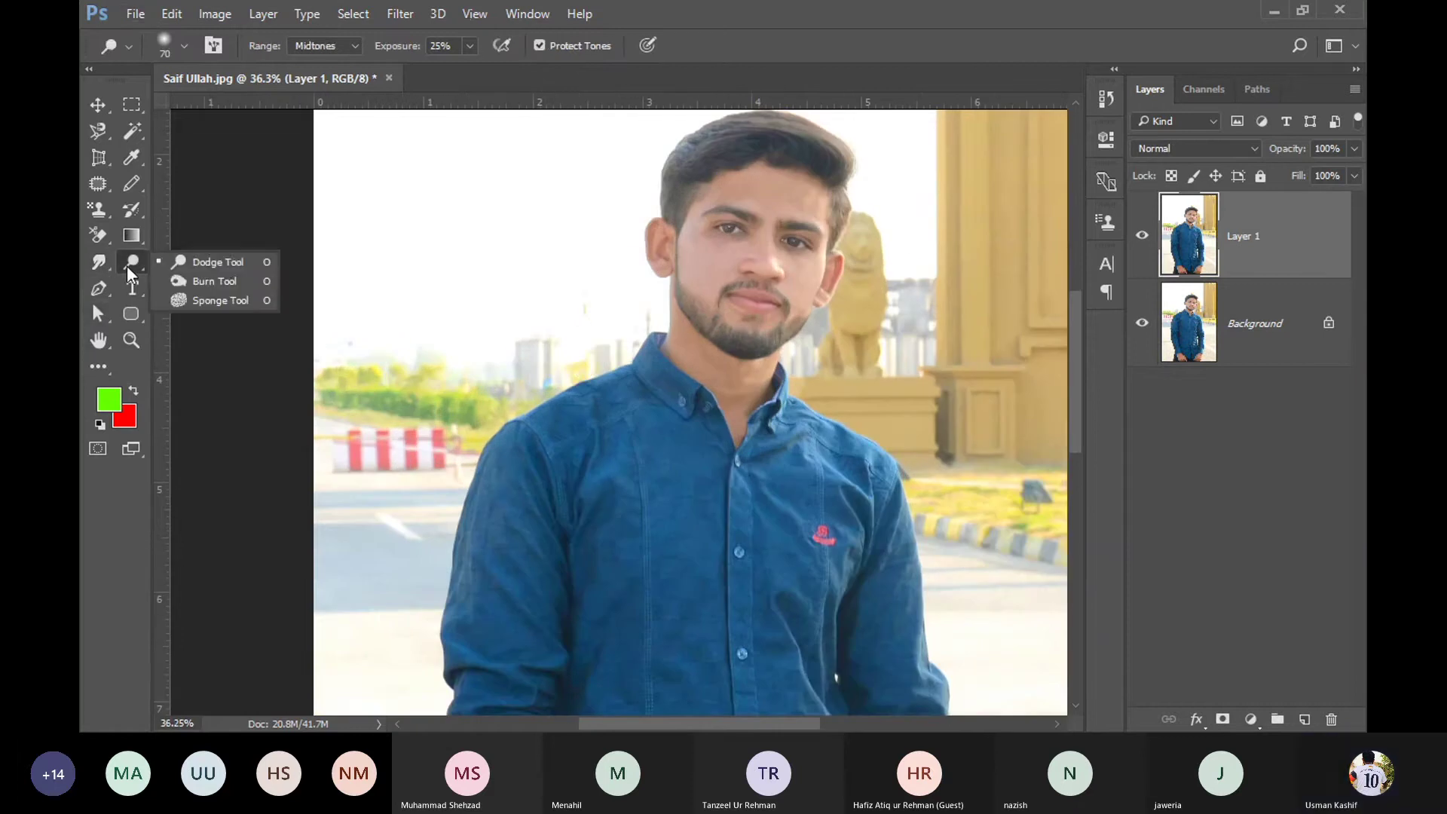
left_click(223, 257)
scroll(887, 262, "up", 3)
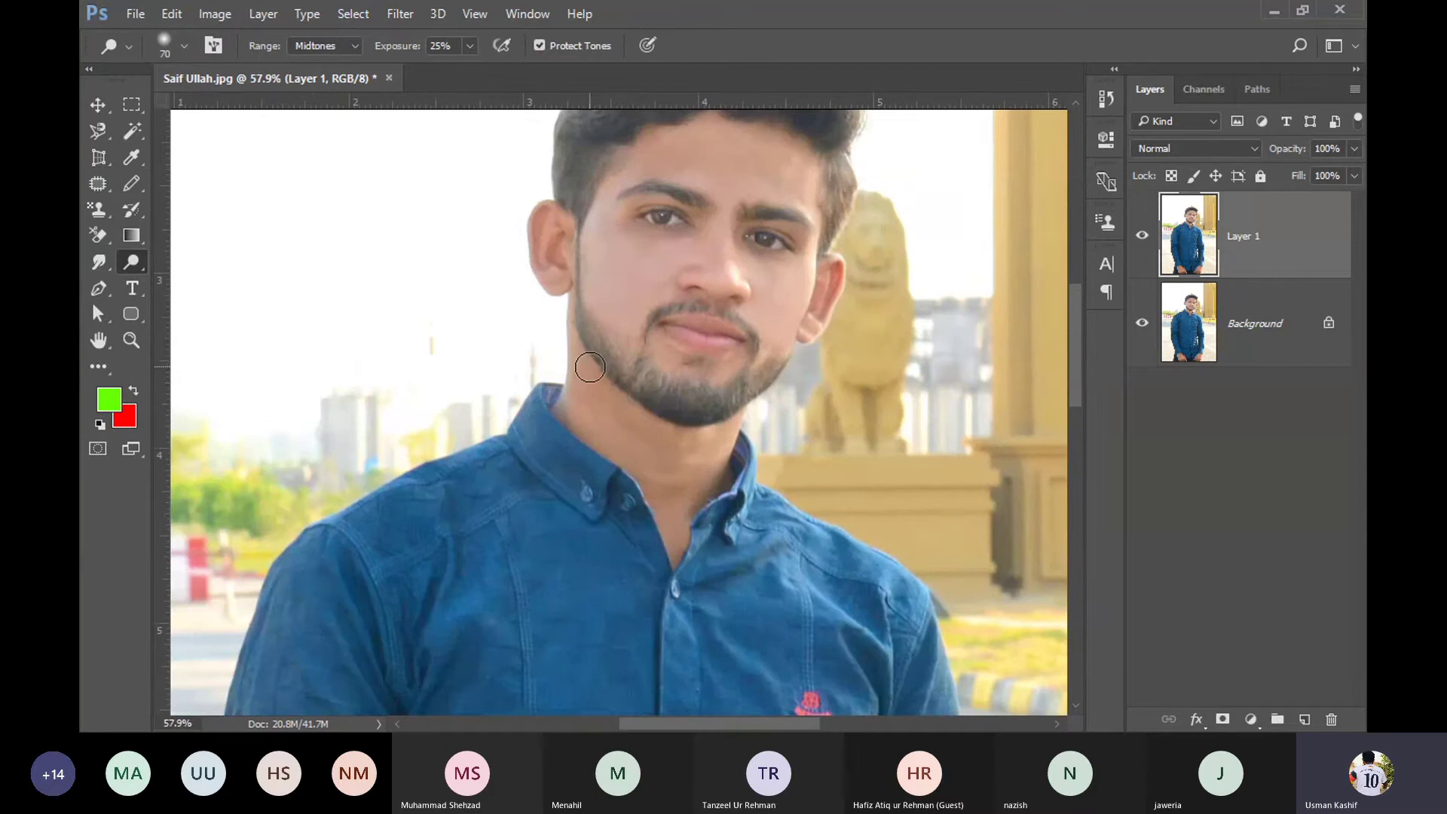
key("bracketright")
key("bracketright")
key("bracketright")
key("bracketright")
mouse_move(596, 242)
left_mouse_down()
mouse_move(723, 242)
mouse_move(782, 278)
left_mouse_up()
mouse_move(711, 138)
left_mouse_down()
mouse_move(670, 173)
mouse_move(768, 173)
mouse_move(856, 274)
left_mouse_up()
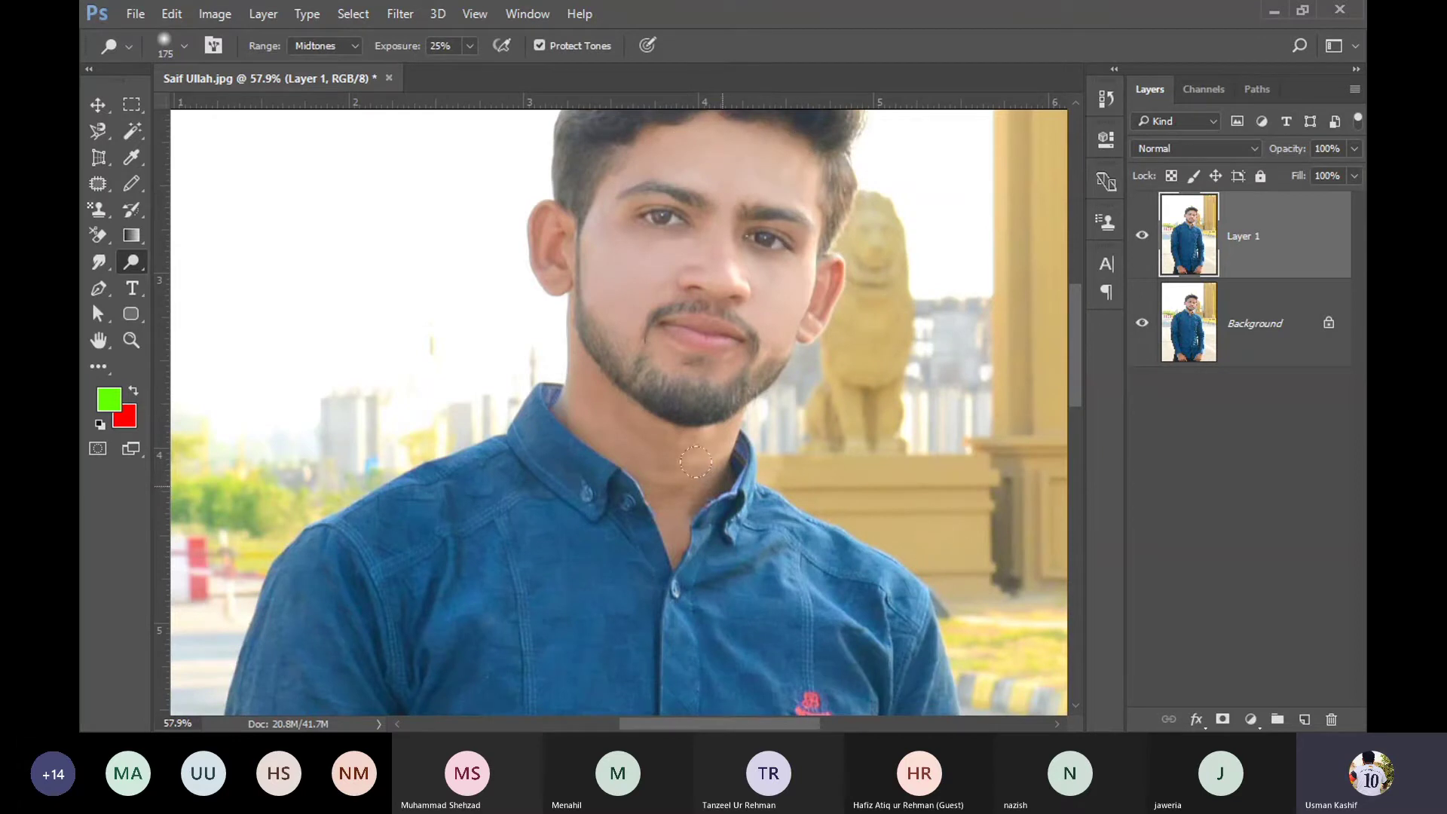
Step: Brighten the ear, jawline and neck down into the collar's V
left_click_drag(551, 215, 565, 419)
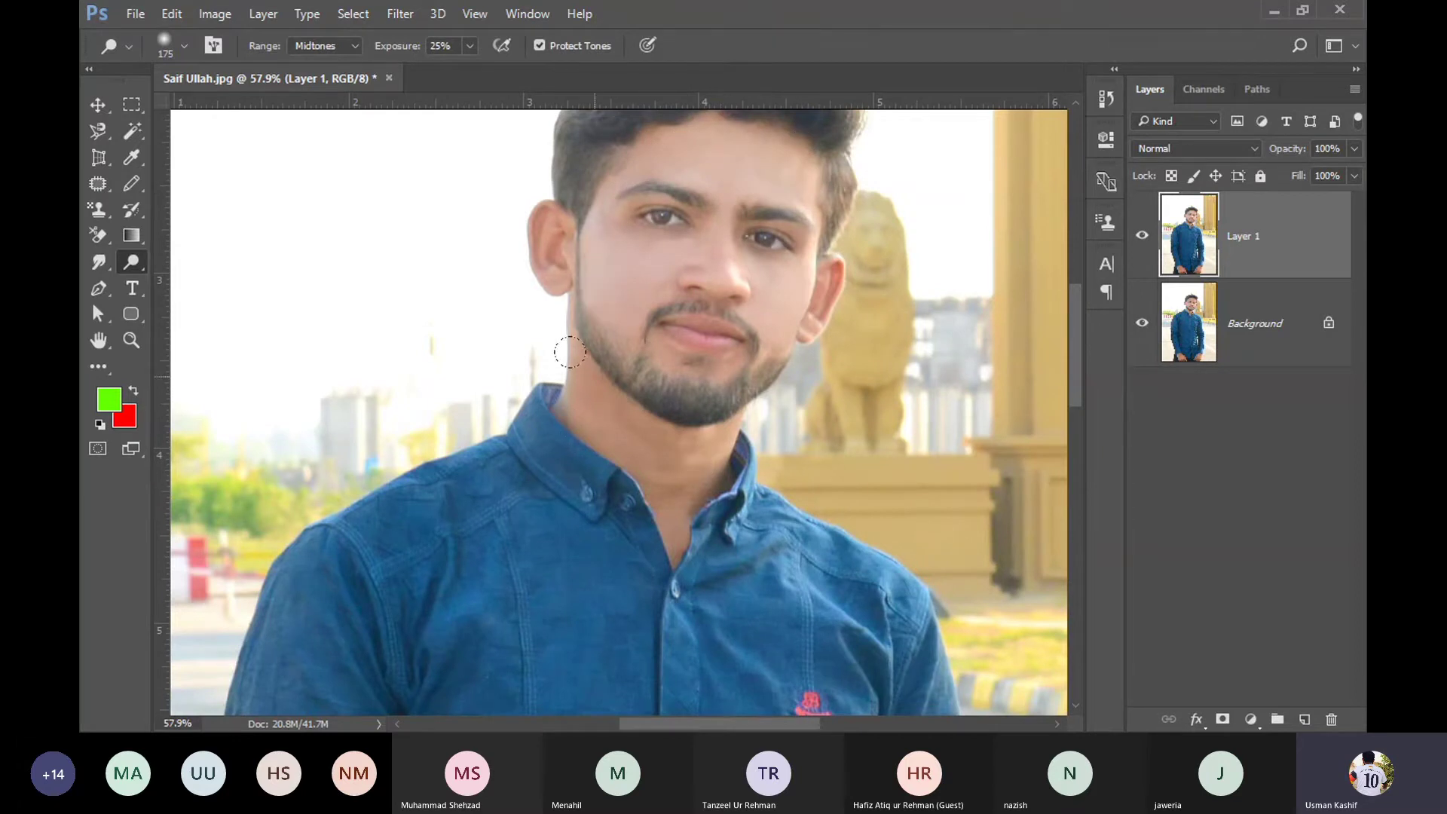
mouse_move(570, 352)
left_mouse_down()
mouse_move(679, 422)
mouse_move(578, 505)
left_mouse_up()
left_click_drag(569, 449, 796, 481)
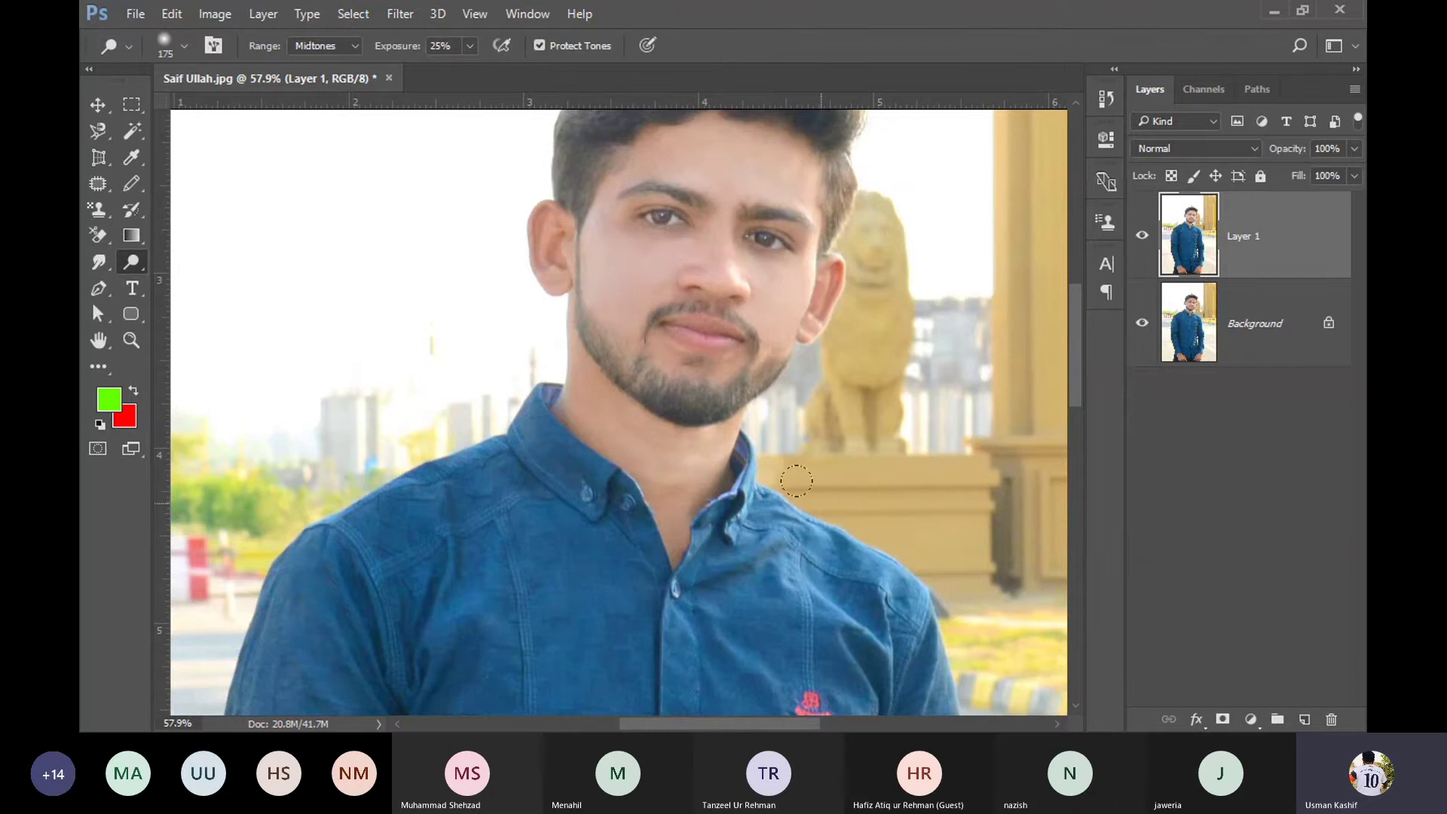
left_click_drag(675, 482, 701, 550)
left_click_drag(547, 416, 829, 523)
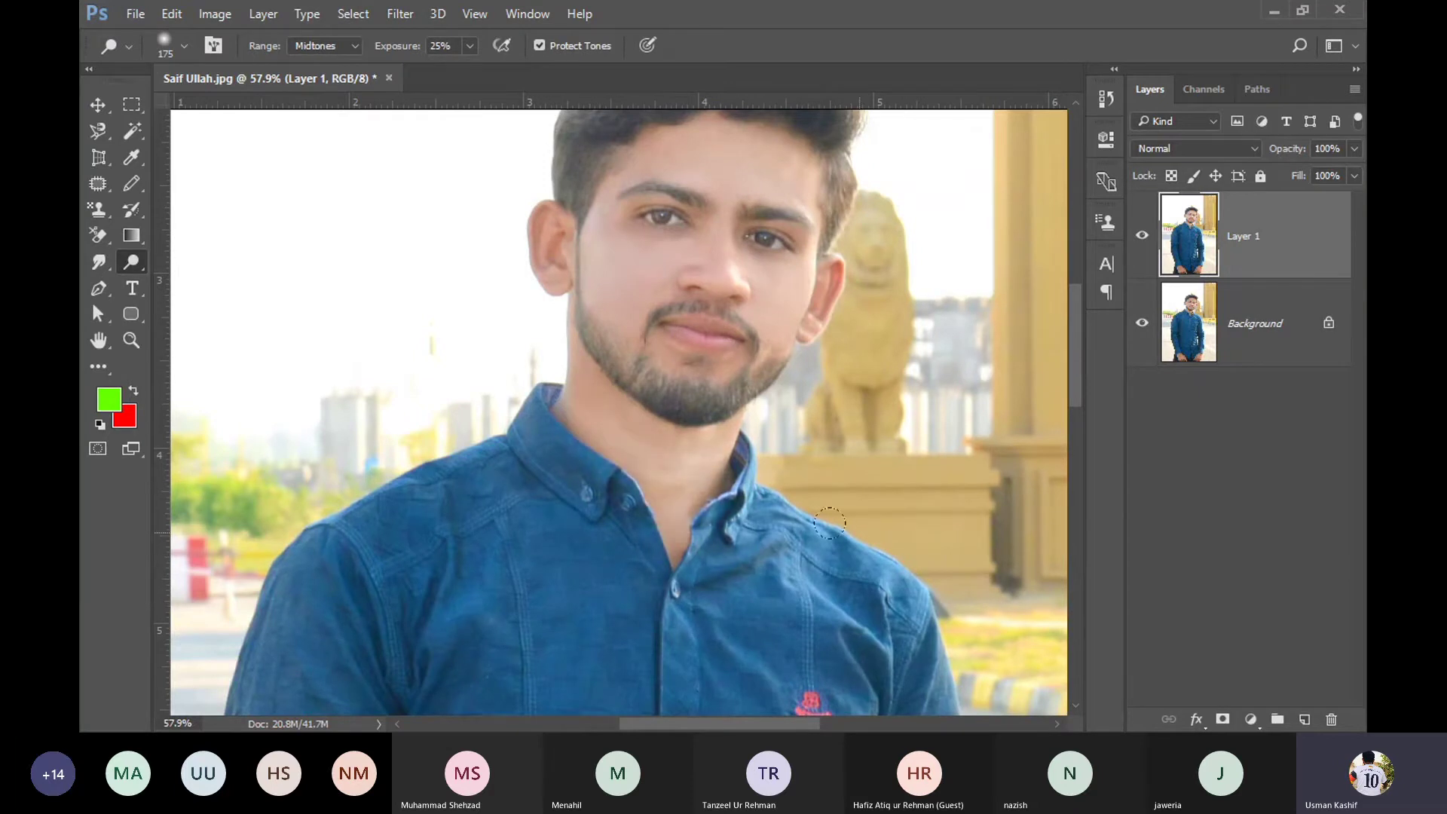
mouse_move(796, 261)
left_mouse_down()
mouse_move(823, 316)
mouse_move(787, 369)
left_mouse_up()
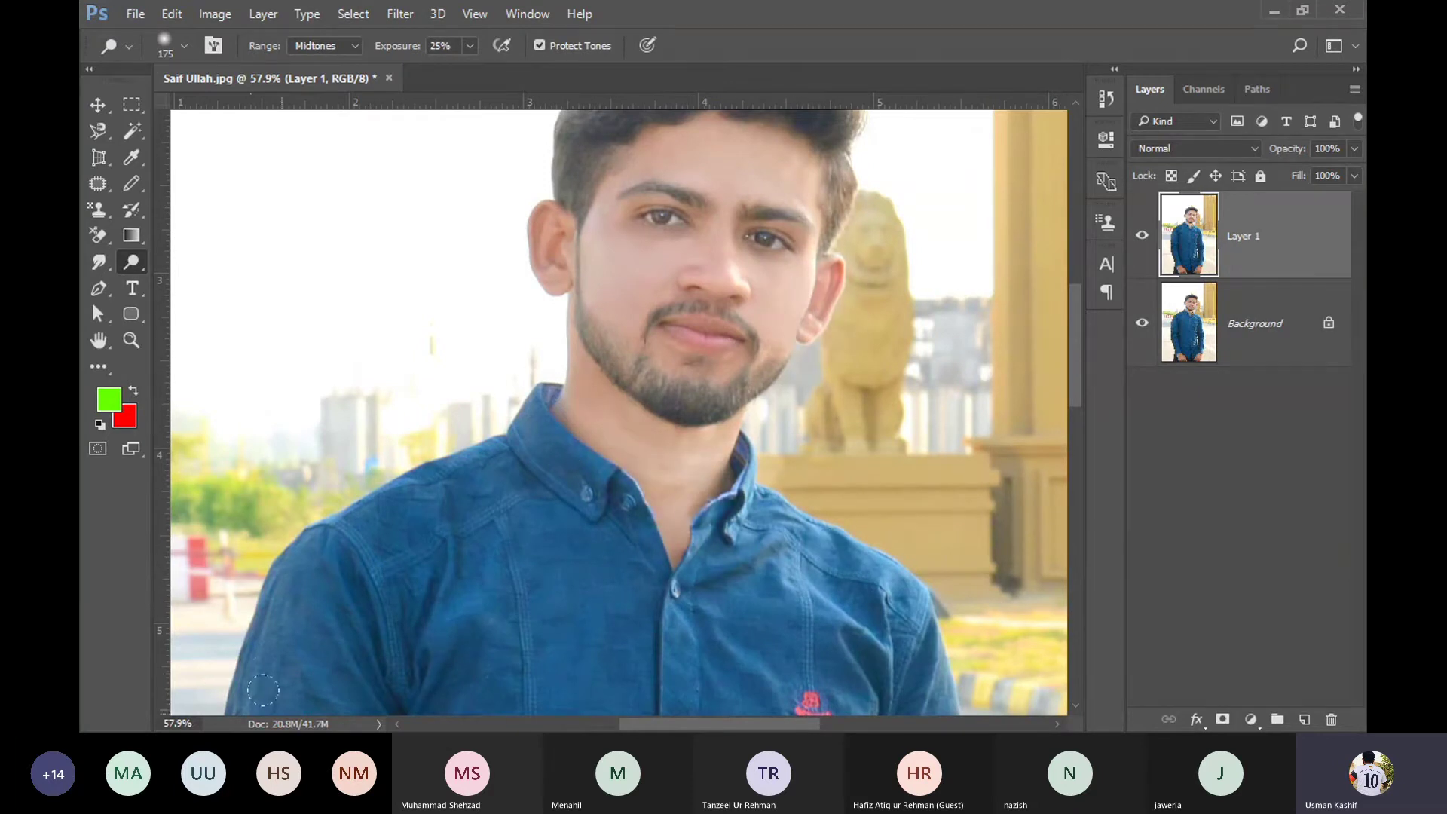
Step: Use the Burn tool at size 45 and 18% exposure to darken the shirt and collar edge
scroll(463, 668, "down", 2)
scroll(462, 667, "down", 3)
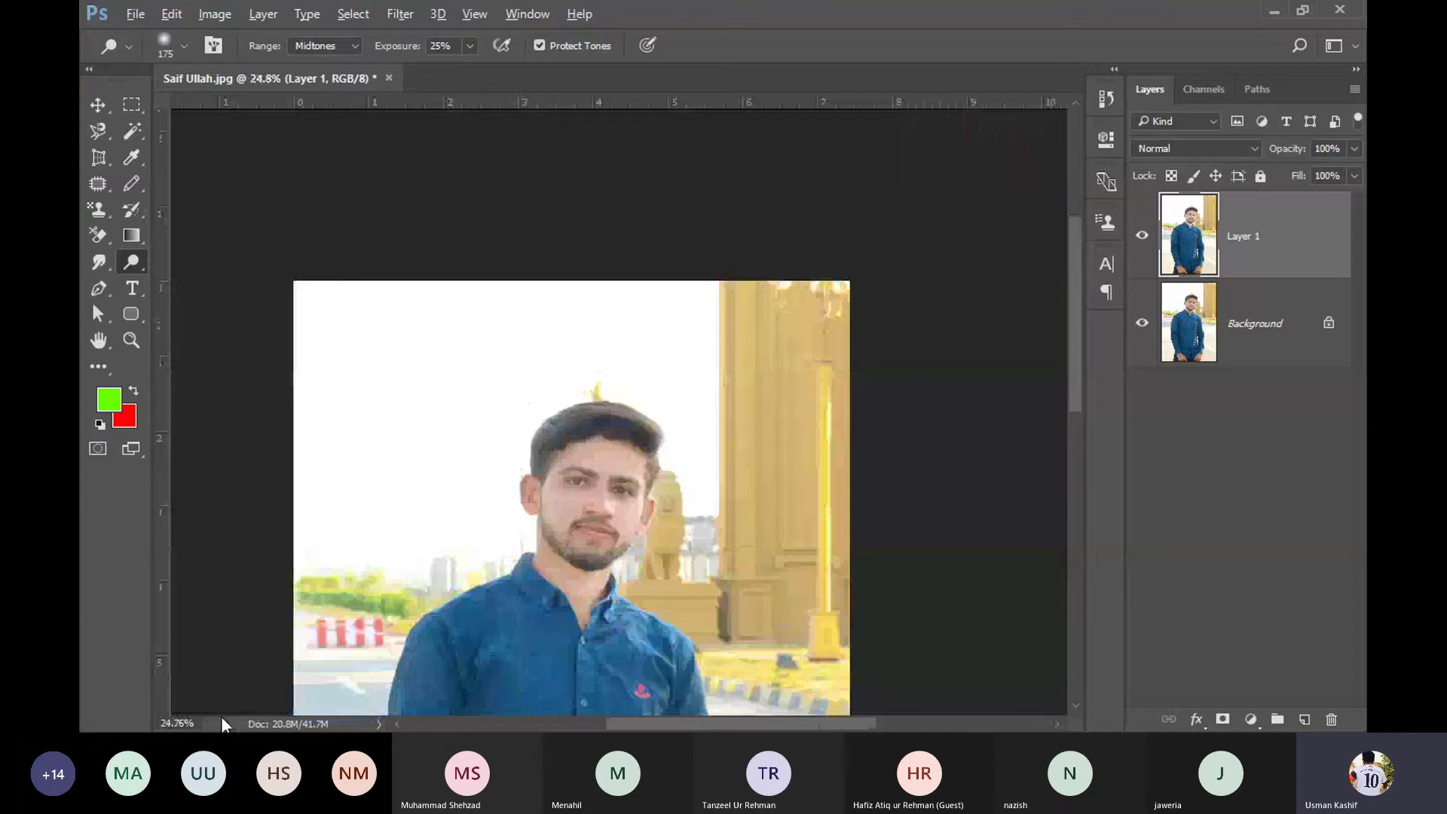
left_click_drag(502, 601, 476, 429)
scroll(454, 417, "up", 3)
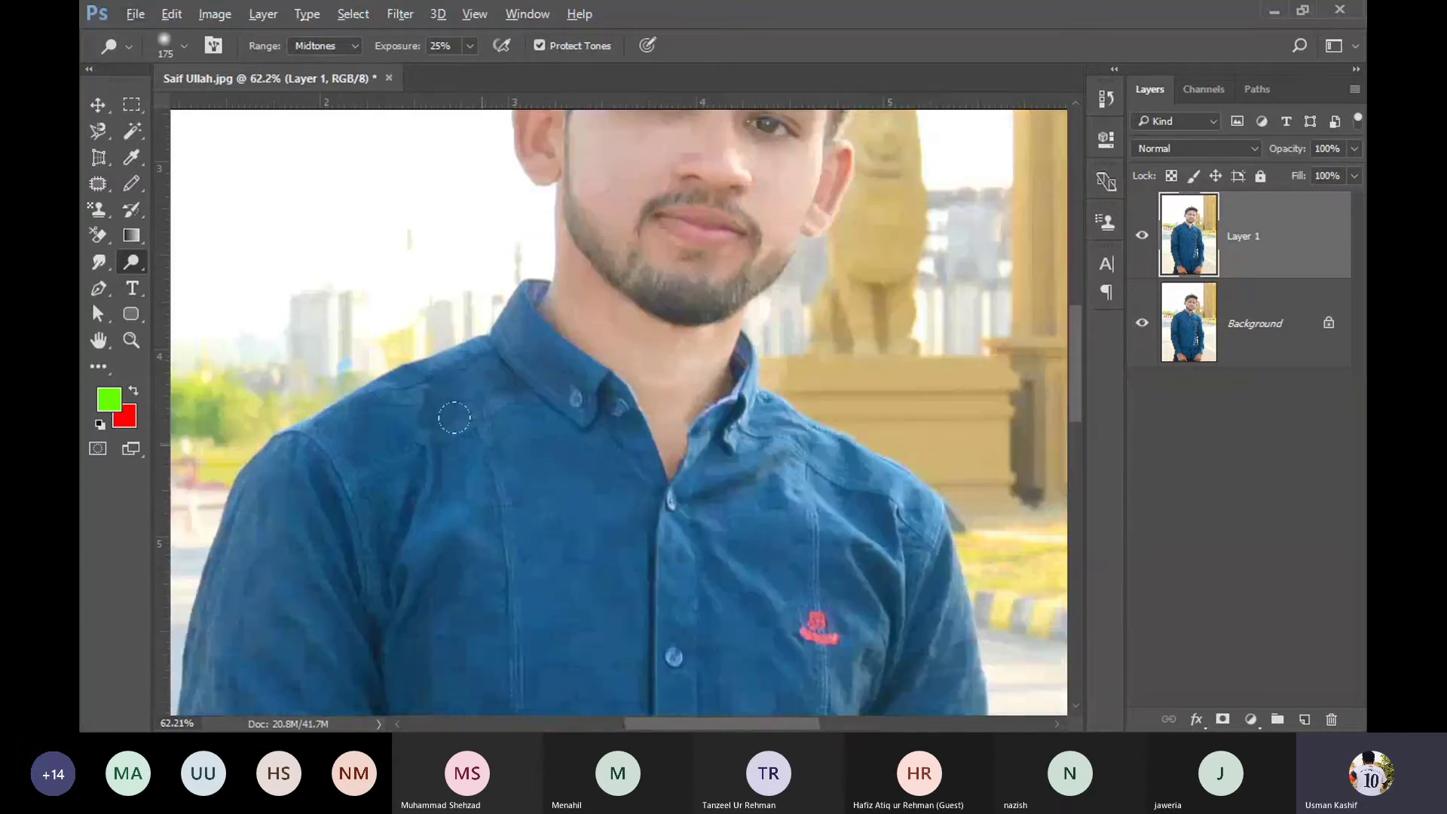
left_click_drag(531, 241, 459, 326)
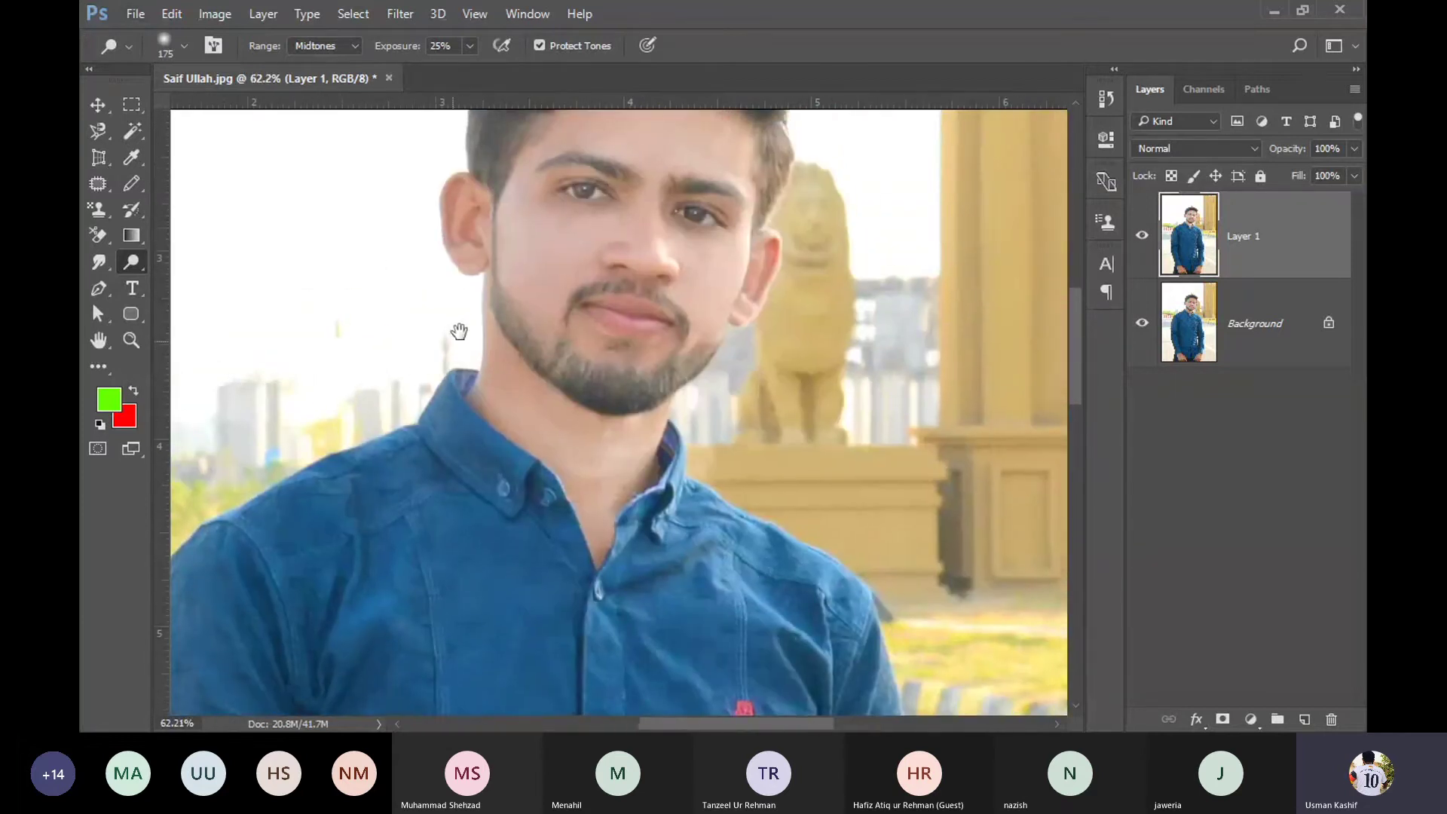
right_click(125, 259)
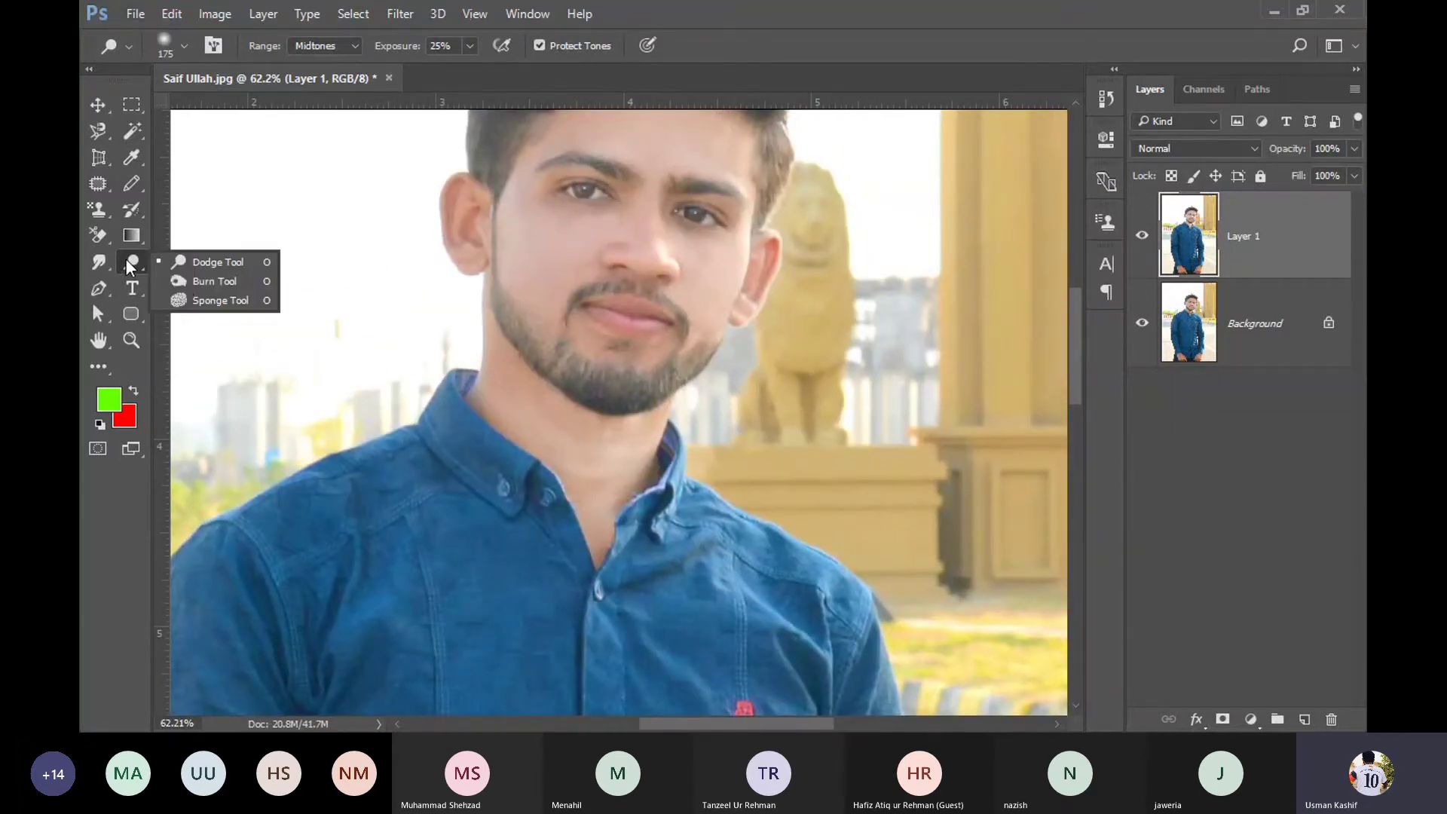
left_click(182, 281)
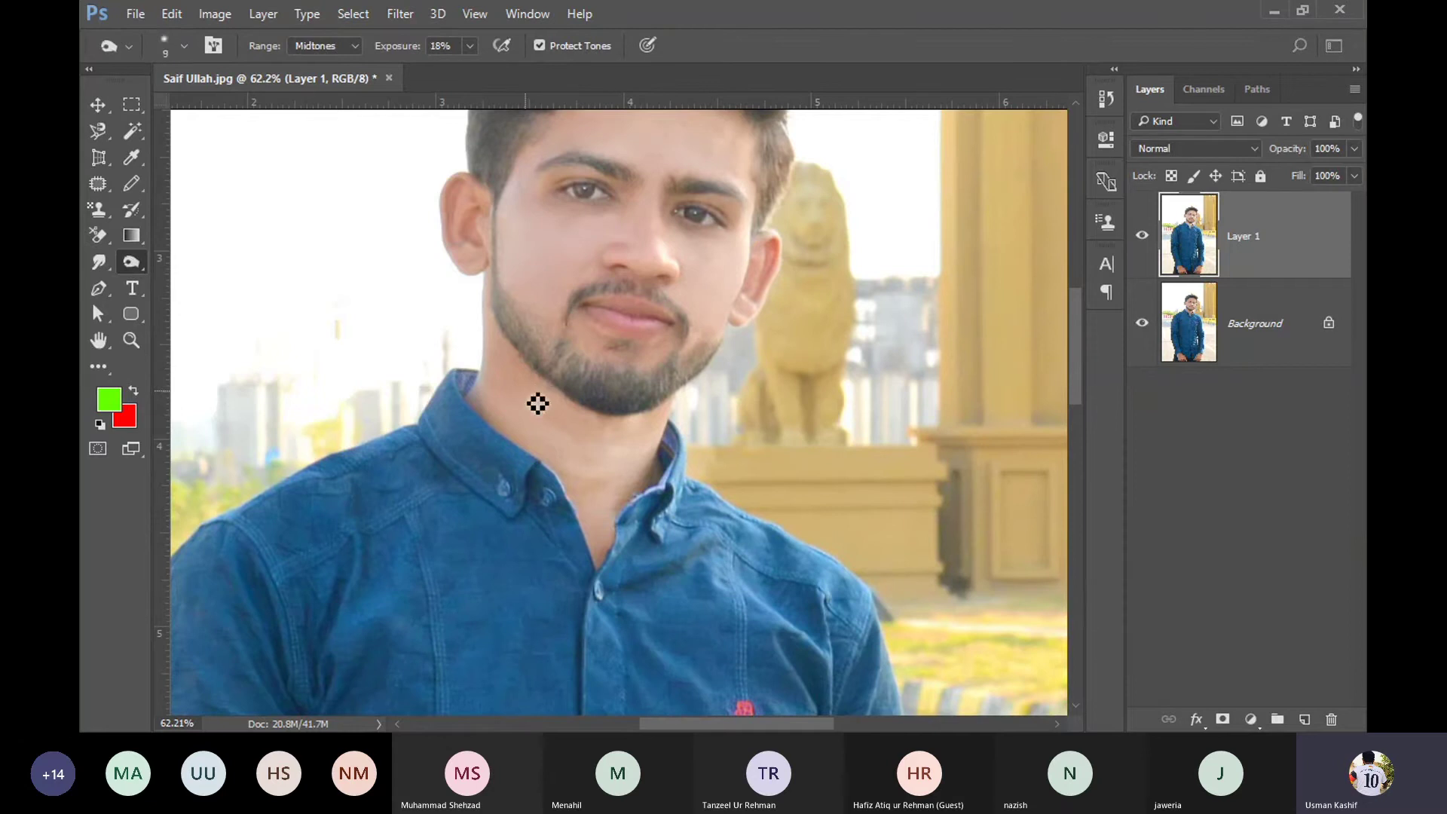
key("bracketright")
key("bracketright")
key("bracketright")
key("bracketright")
key("bracketright")
key("bracketright")
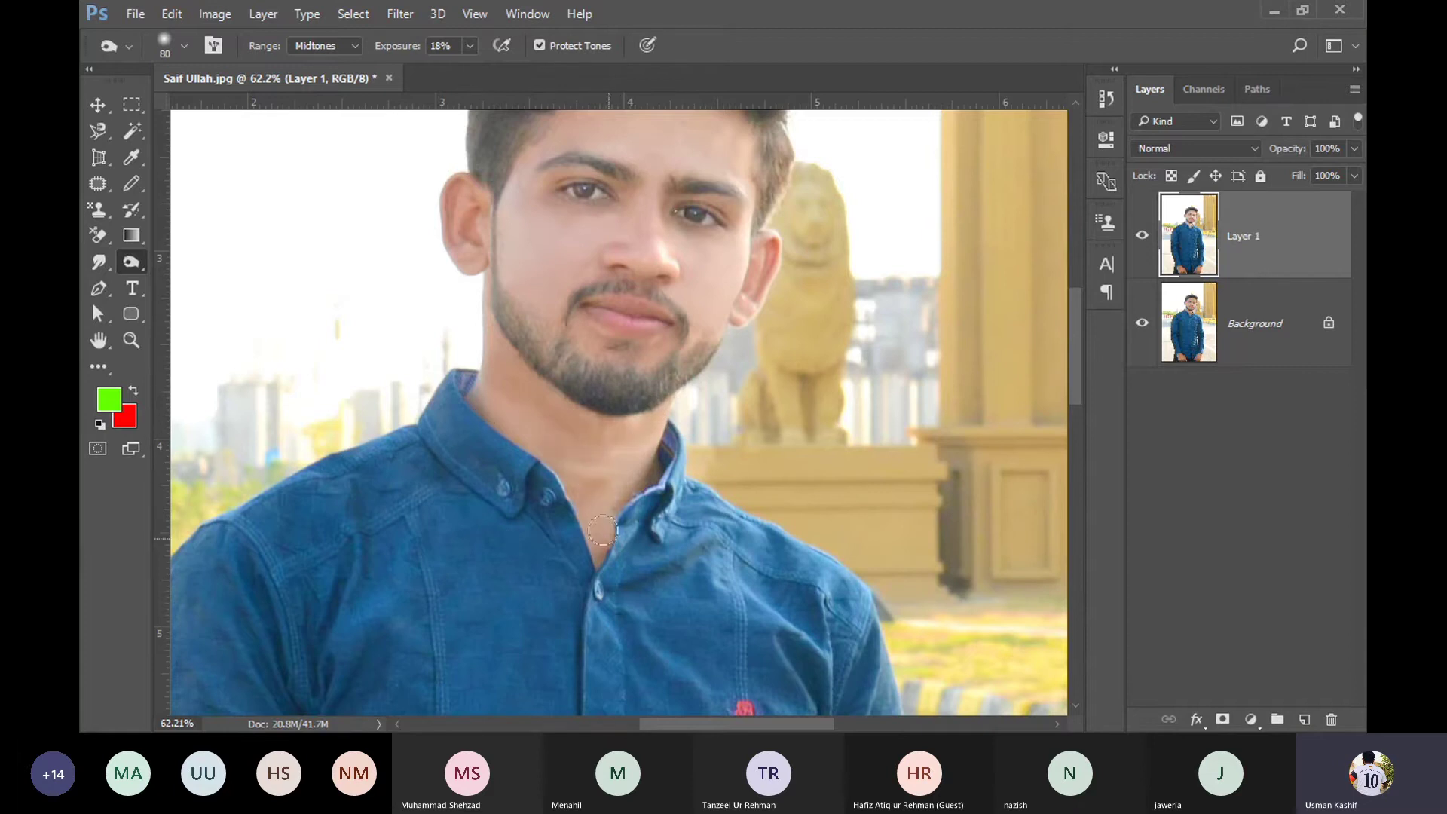
mouse_move(641, 486)
left_mouse_down()
mouse_move(574, 558)
mouse_move(541, 481)
left_mouse_up()
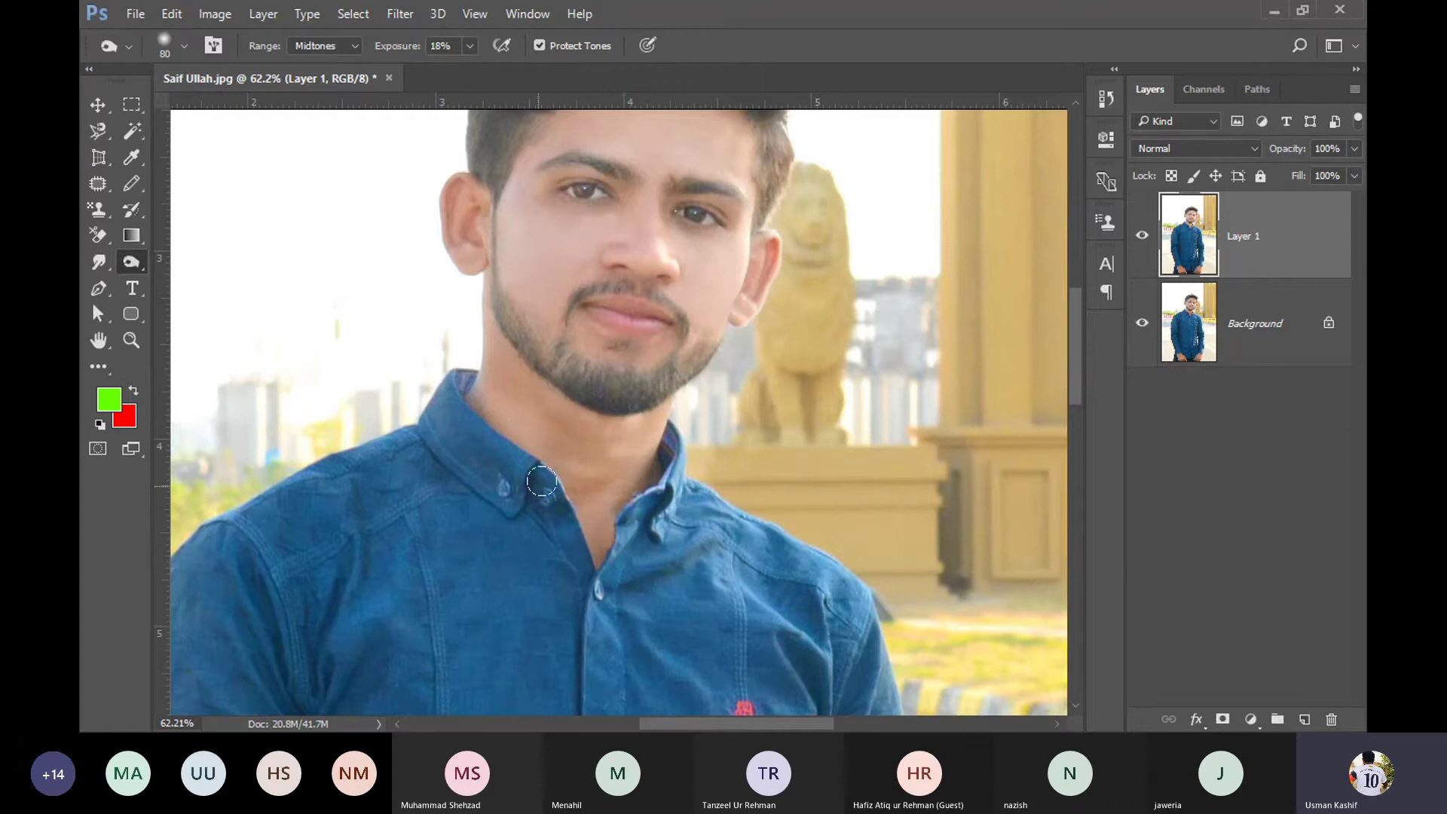
left_click_drag(458, 417, 531, 442)
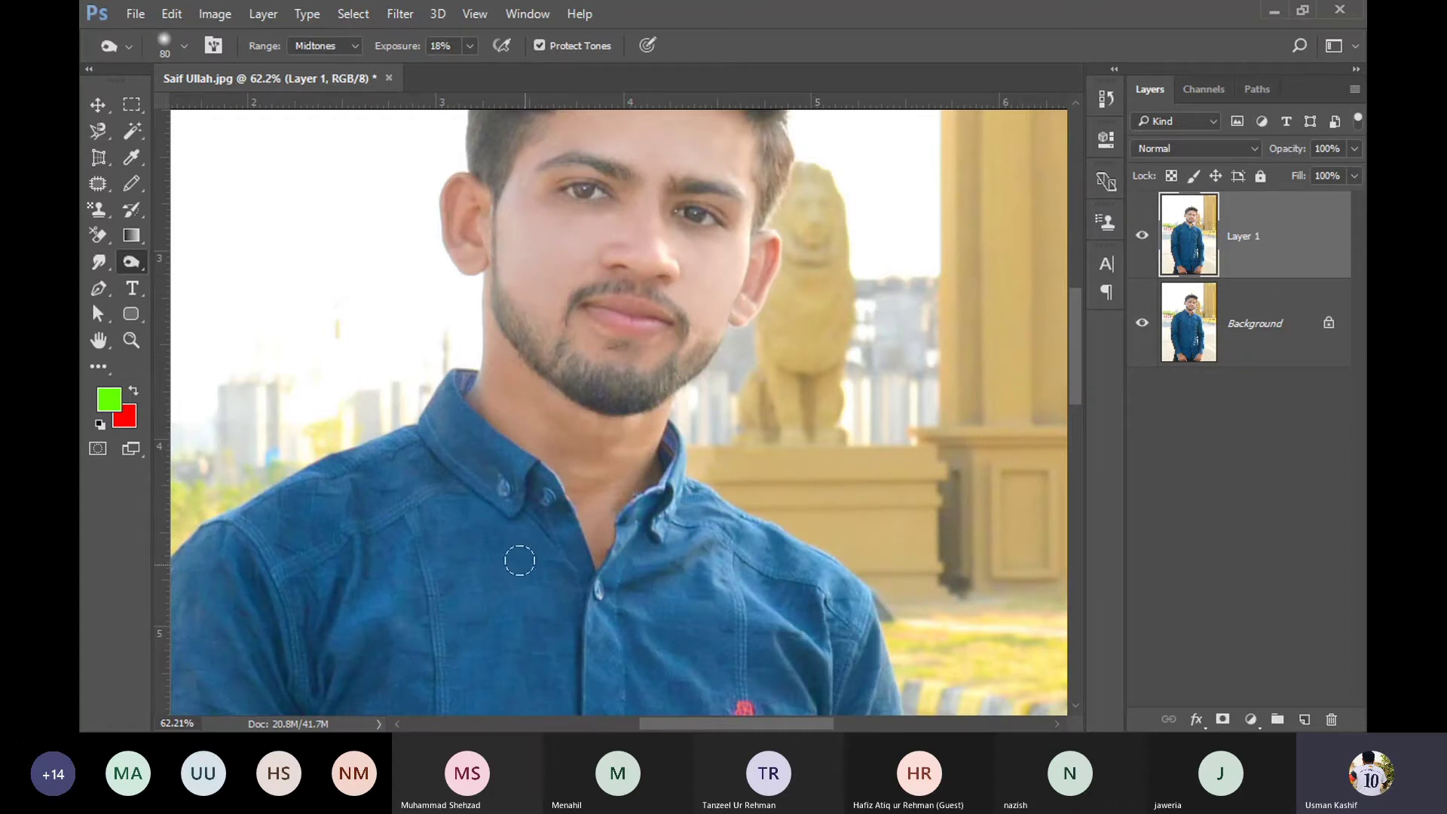
scroll(479, 460, "down", 2)
scroll(478, 411, "down", 2)
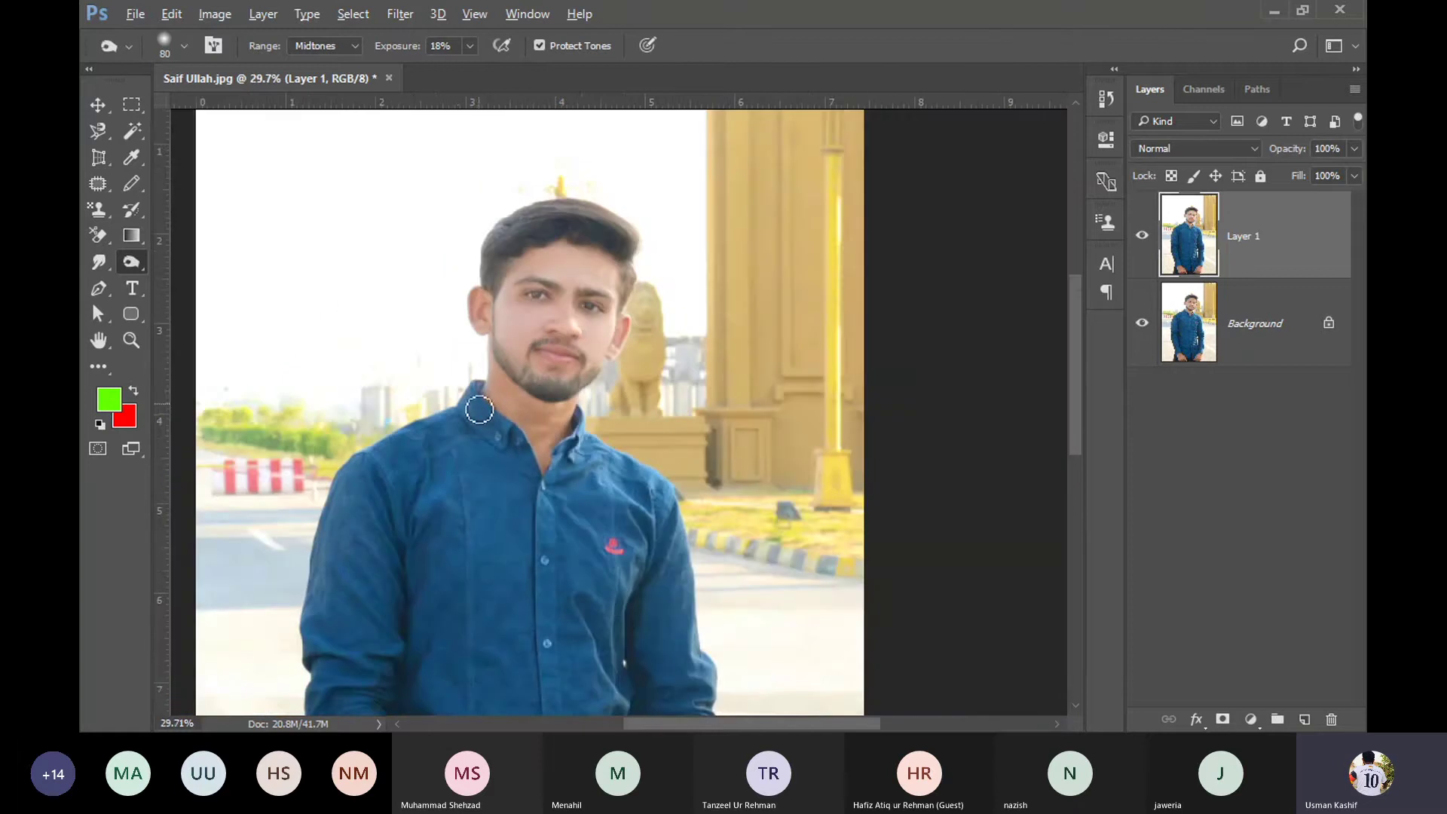
Step: Switch back to the Dodge tool (size 175, 25% exposure) and brighten both hands and the left wrist
right_click(129, 261)
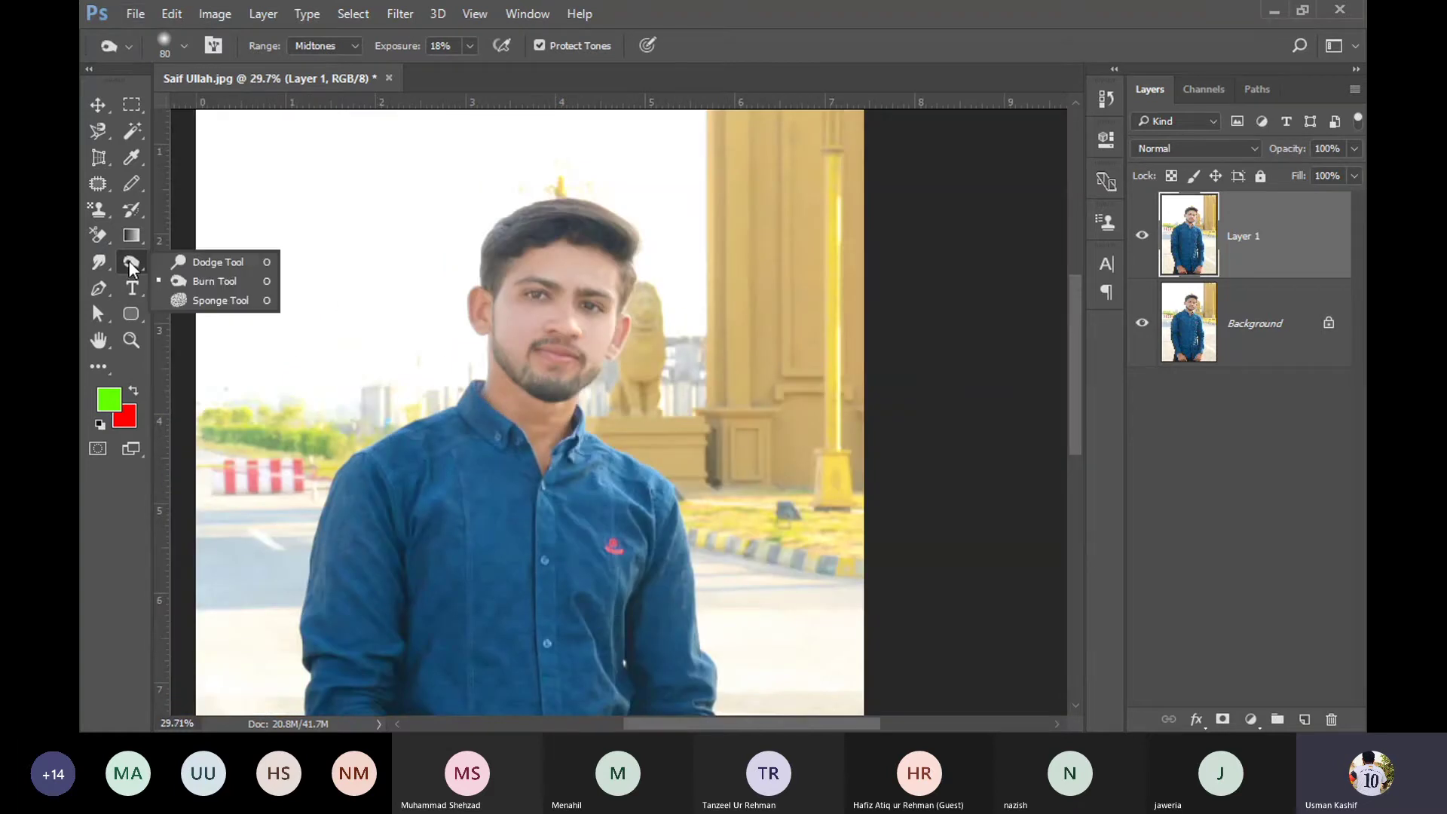
left_click(230, 268)
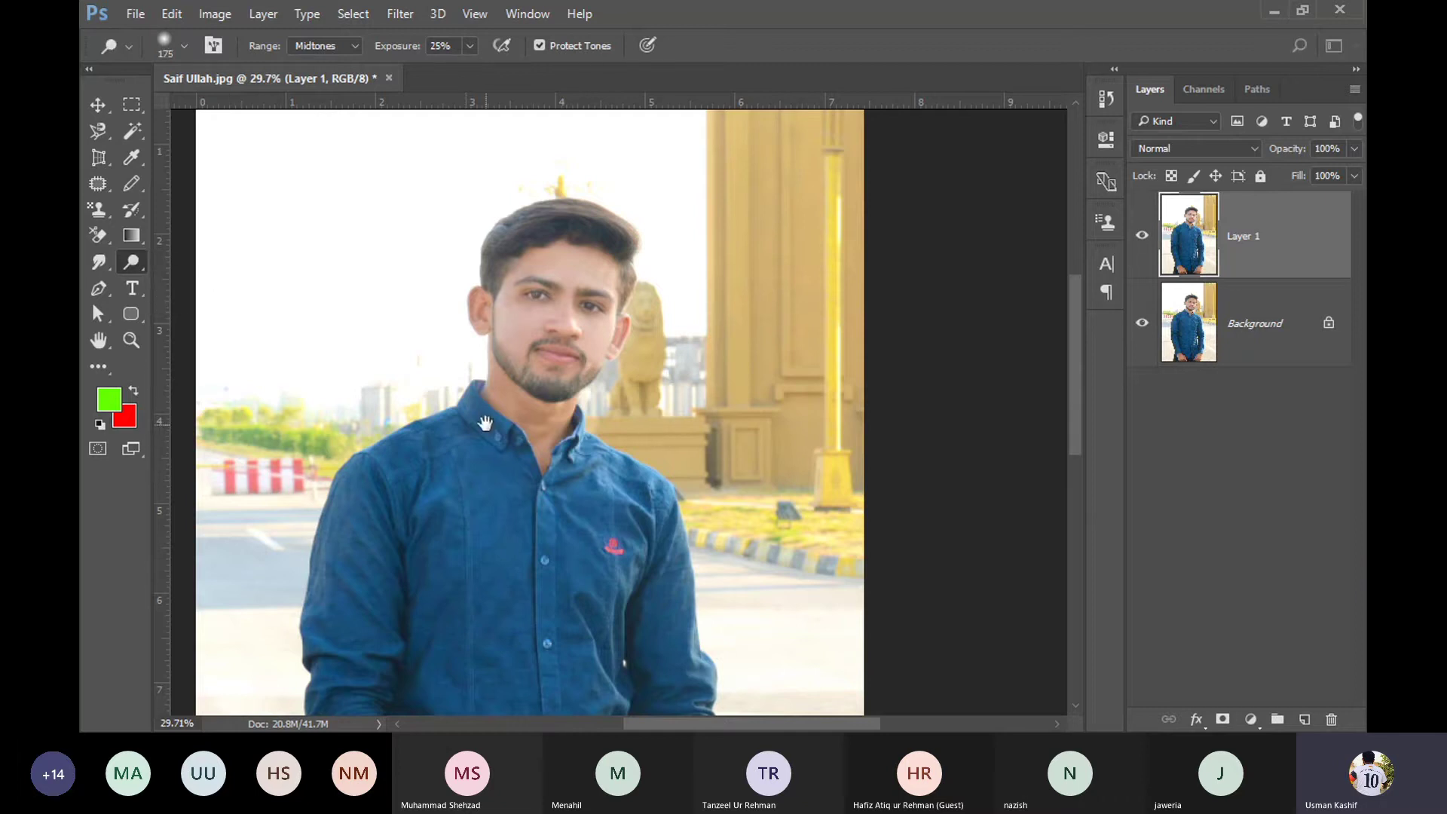
scroll(485, 423, "down", 1)
scroll(485, 377, "down", 2)
scroll(484, 327, "down", 1)
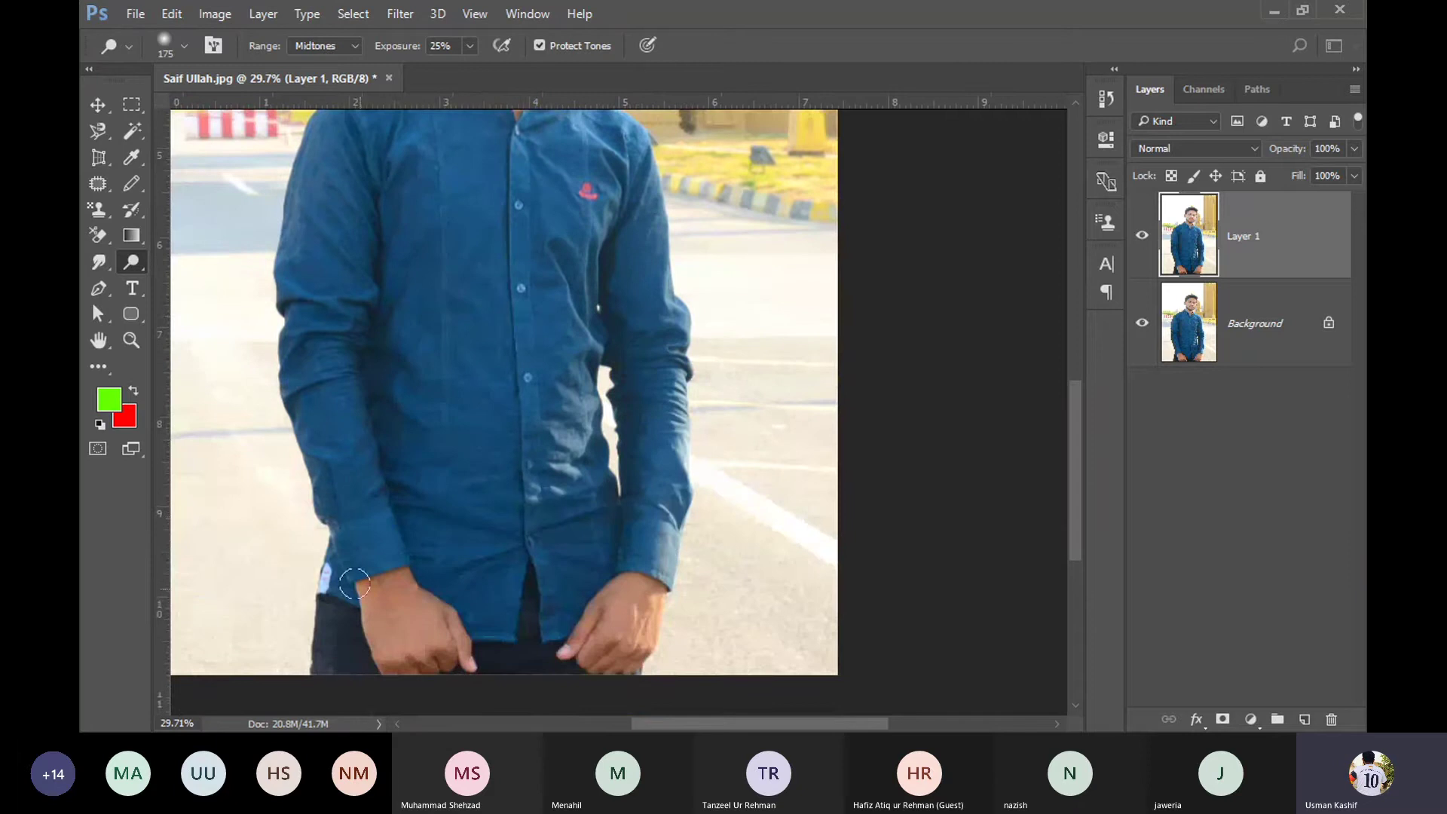
mouse_move(354, 583)
left_mouse_down()
mouse_move(426, 643)
mouse_move(393, 664)
mouse_move(341, 579)
left_mouse_up()
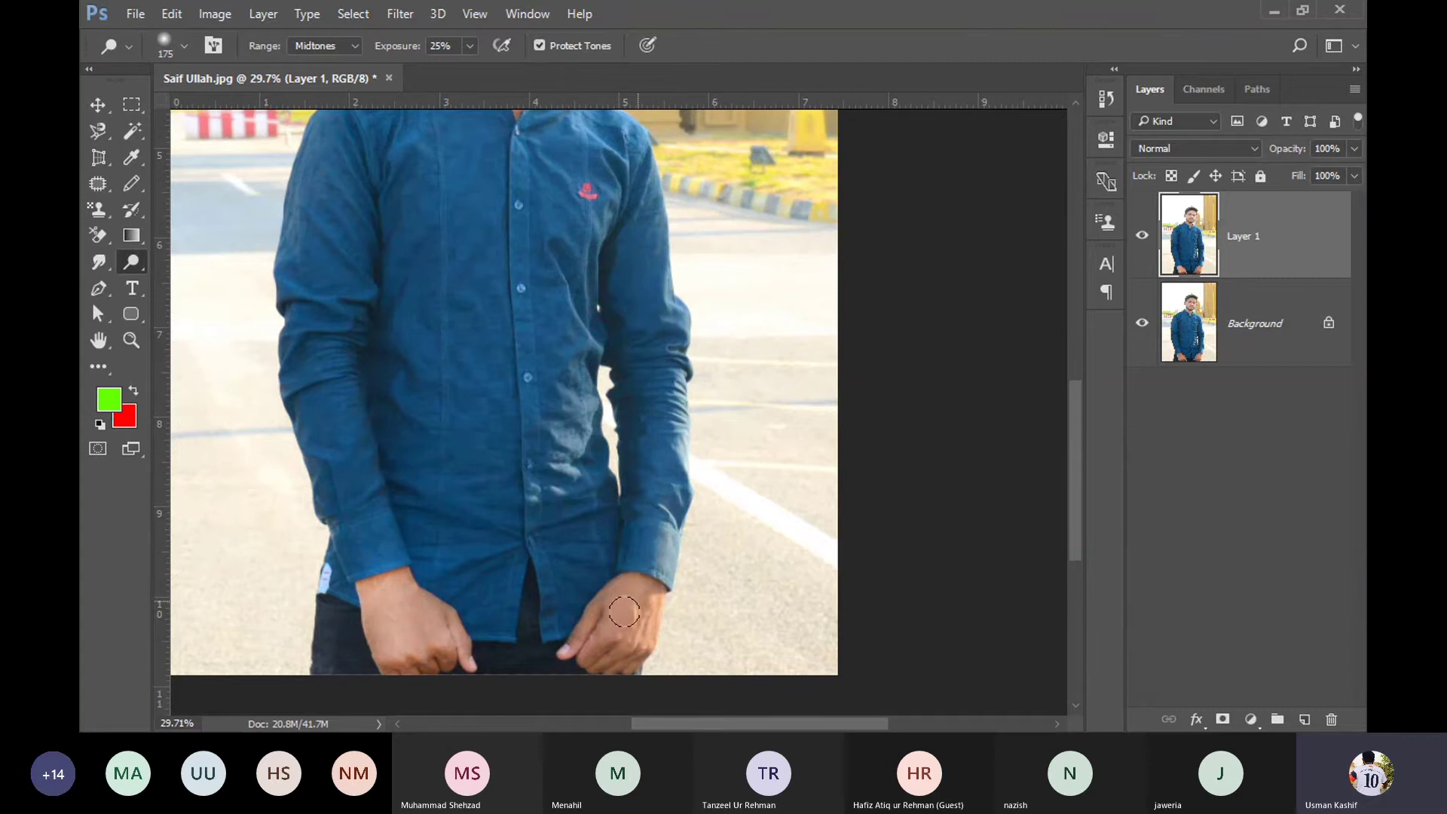
mouse_move(575, 614)
left_mouse_down()
mouse_move(648, 629)
mouse_move(574, 635)
mouse_move(645, 636)
left_mouse_up()
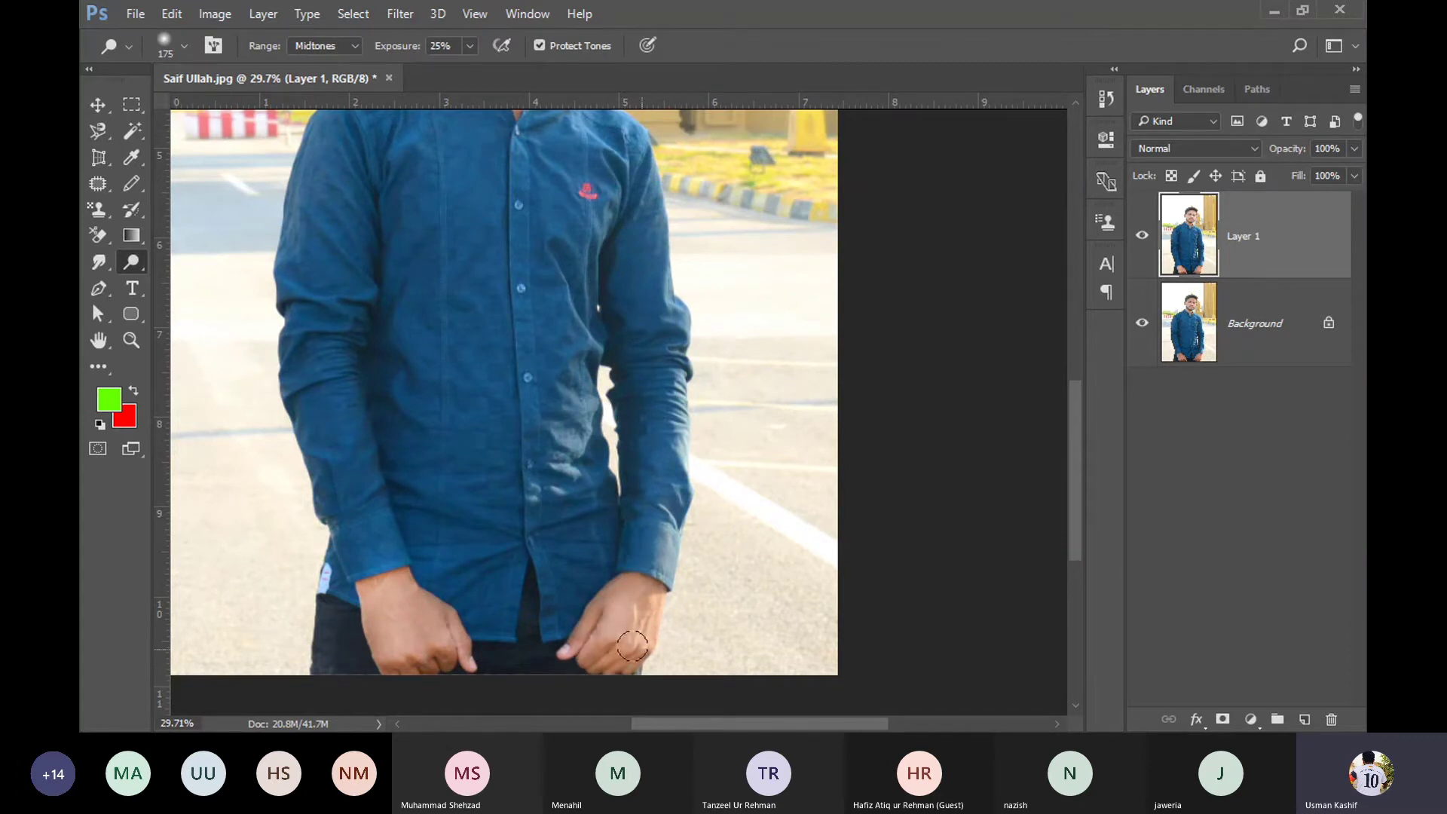
left_click_drag(395, 571, 279, 662)
Step: Brighten the left hand further, the right hand and cuff, and the middle and left shirt
scroll(372, 594, "up", 2)
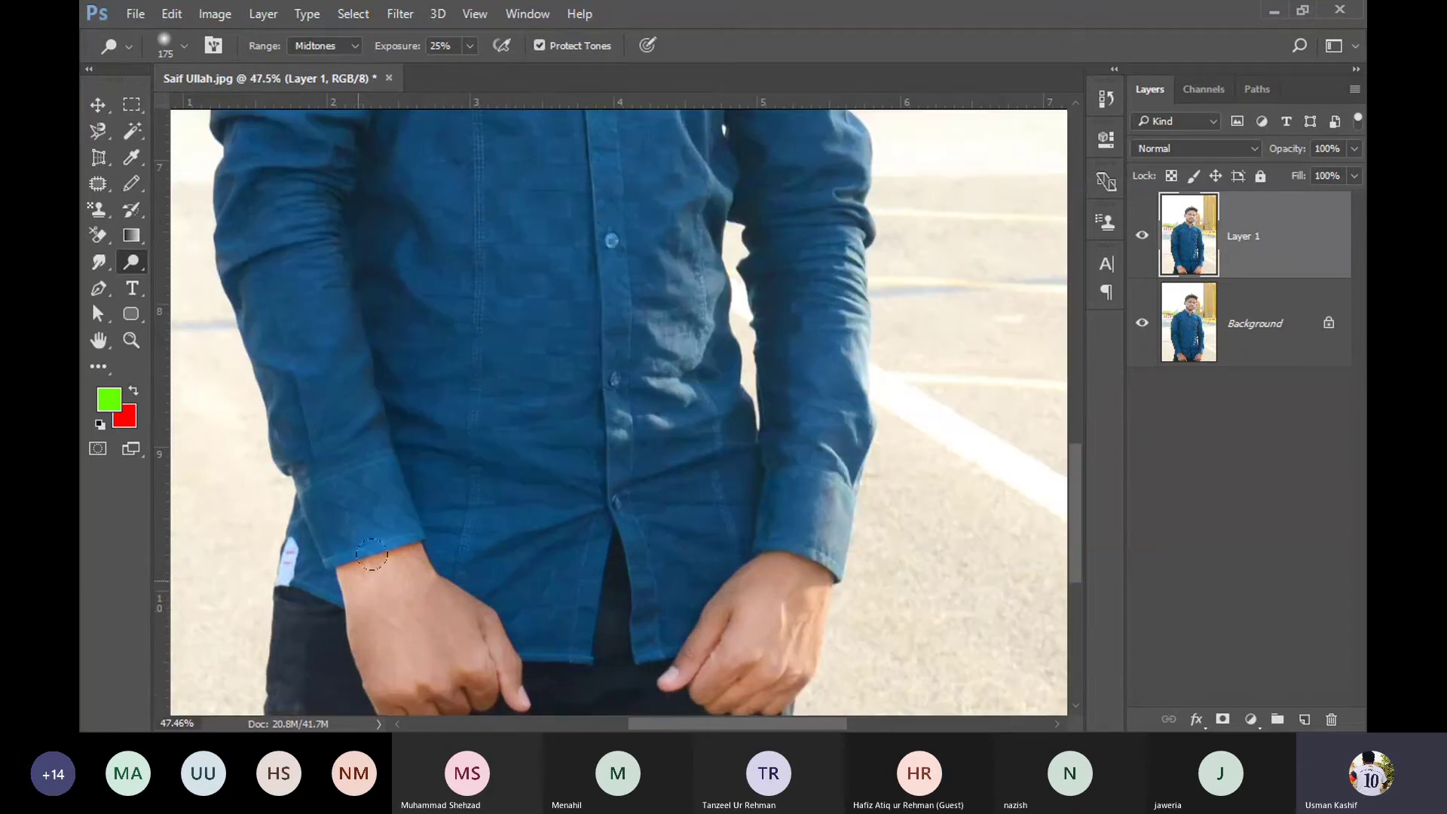
mouse_move(372, 554)
left_mouse_down()
mouse_move(495, 655)
mouse_move(369, 663)
left_mouse_up()
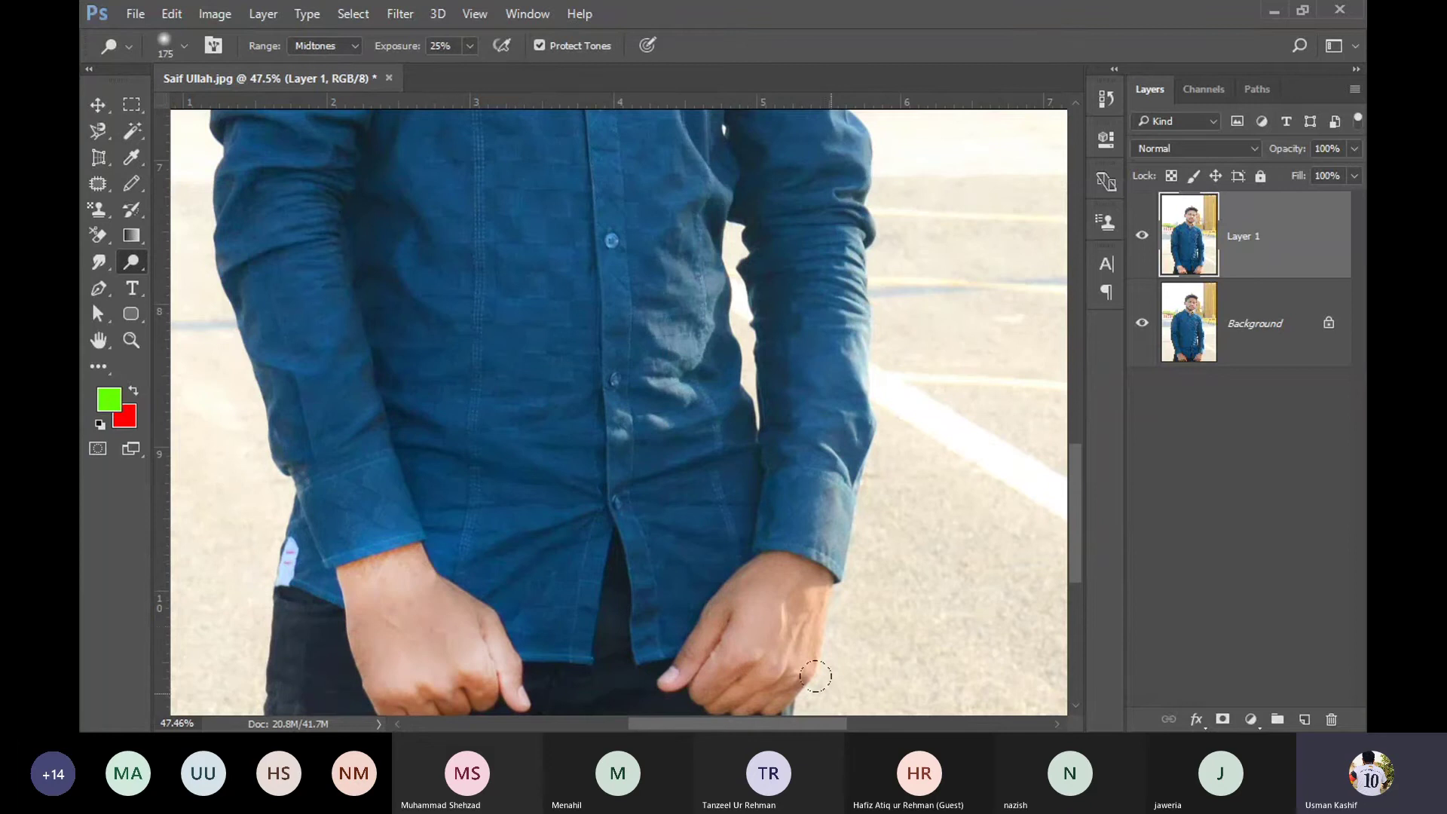
left_click_drag(691, 661, 791, 682)
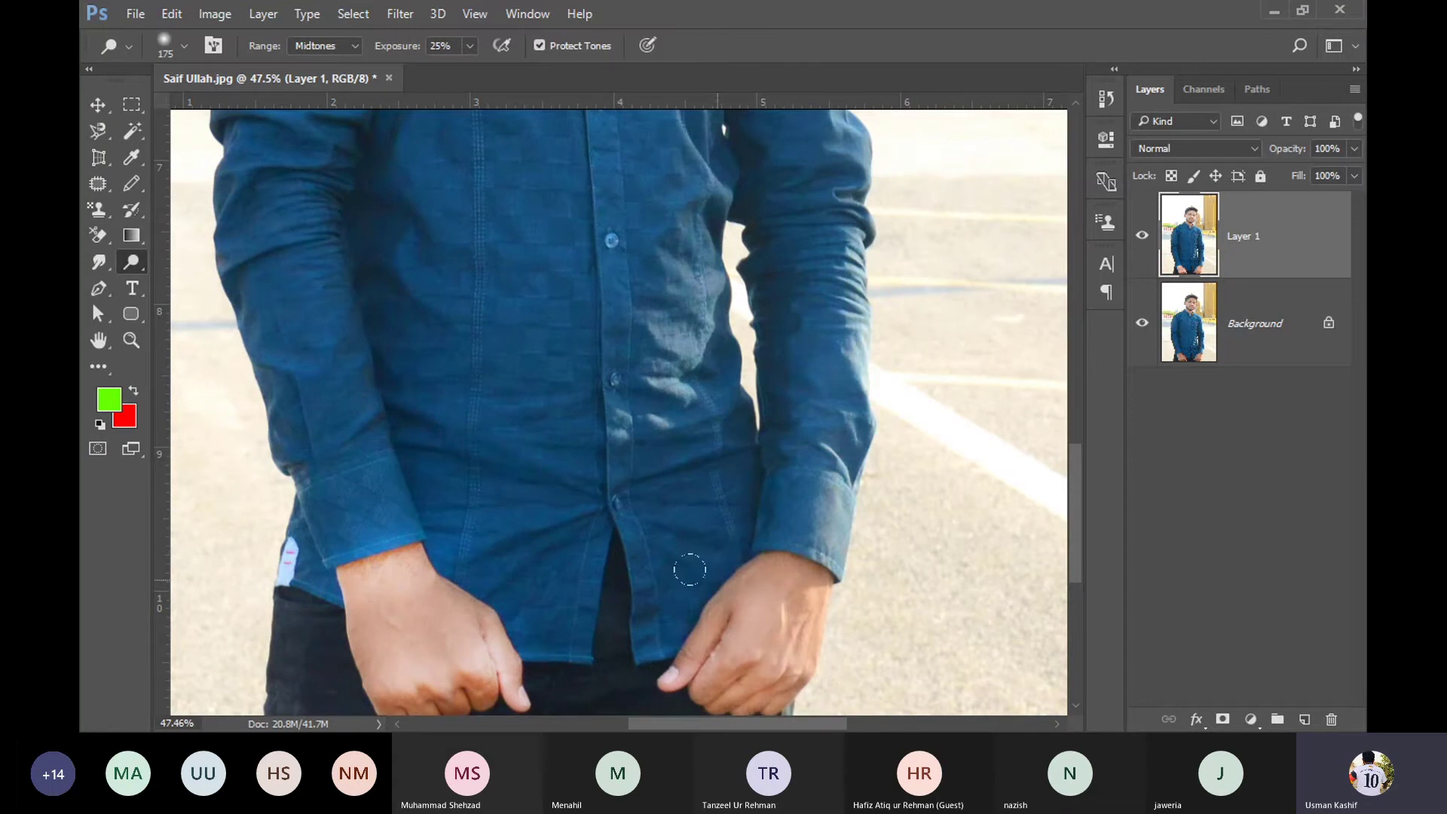
left_click_drag(690, 570, 829, 558)
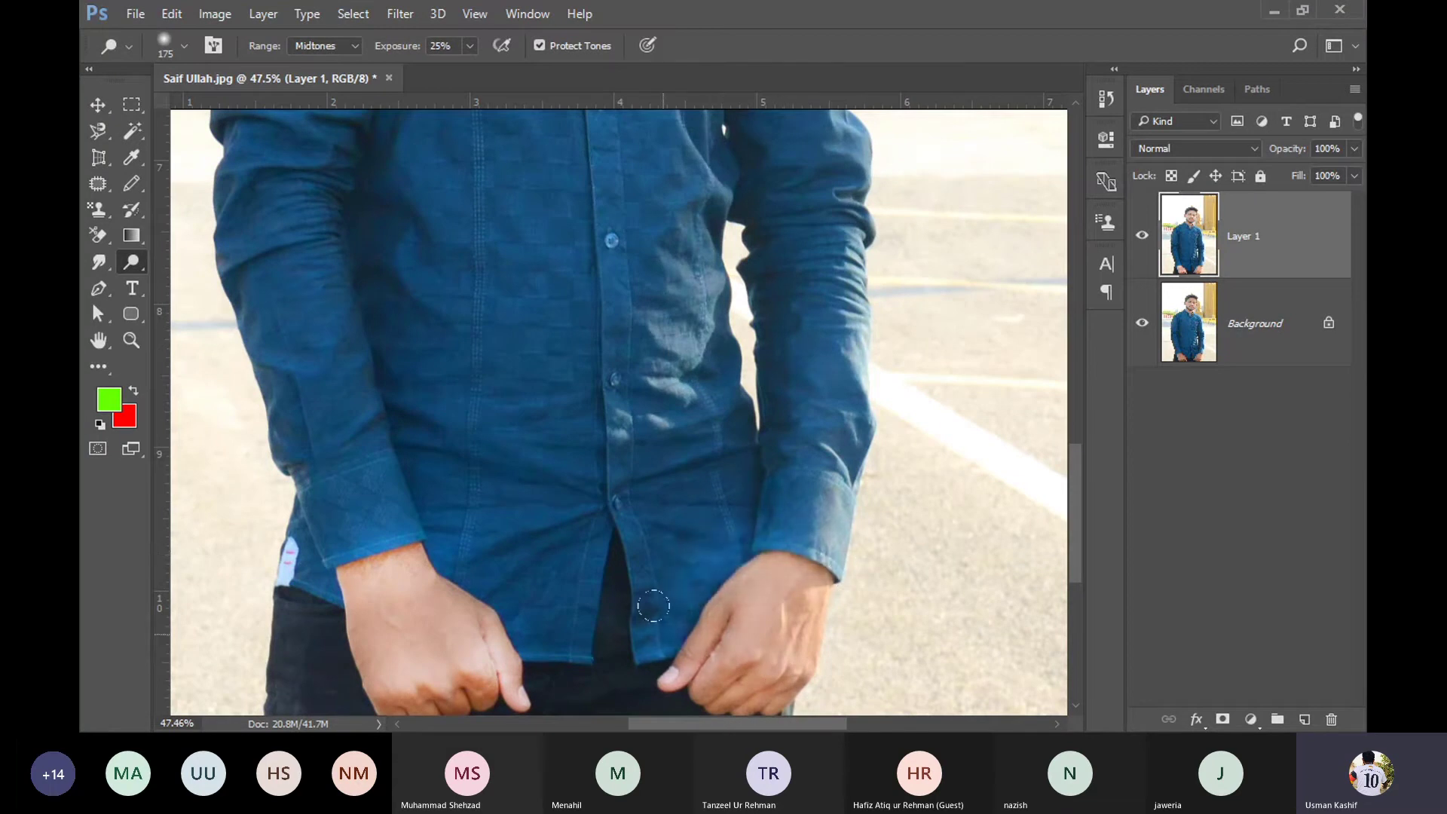
mouse_move(701, 400)
left_mouse_down()
mouse_move(358, 390)
mouse_move(605, 283)
left_mouse_up()
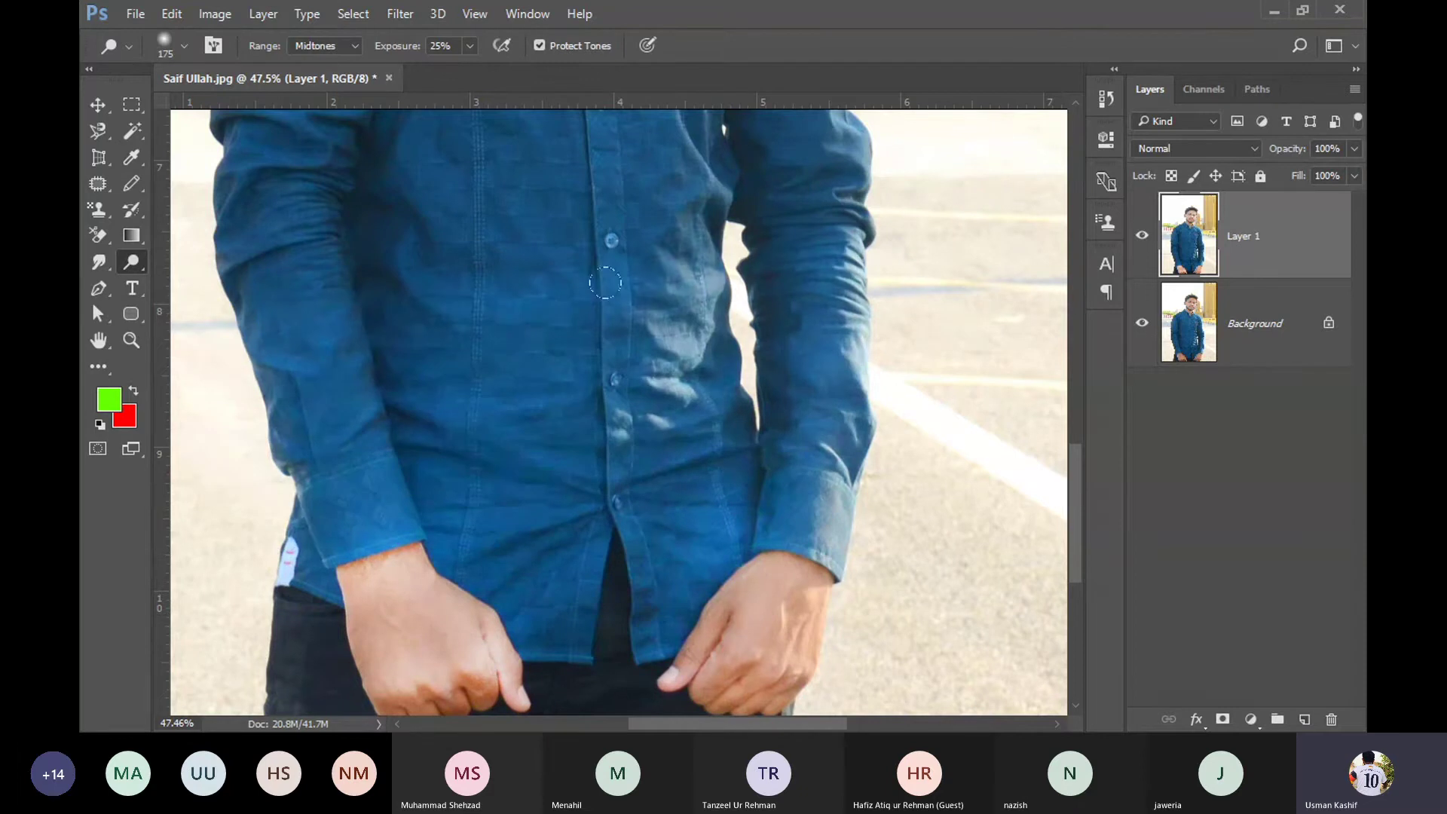
scroll(584, 375, "down", 5, "alt")
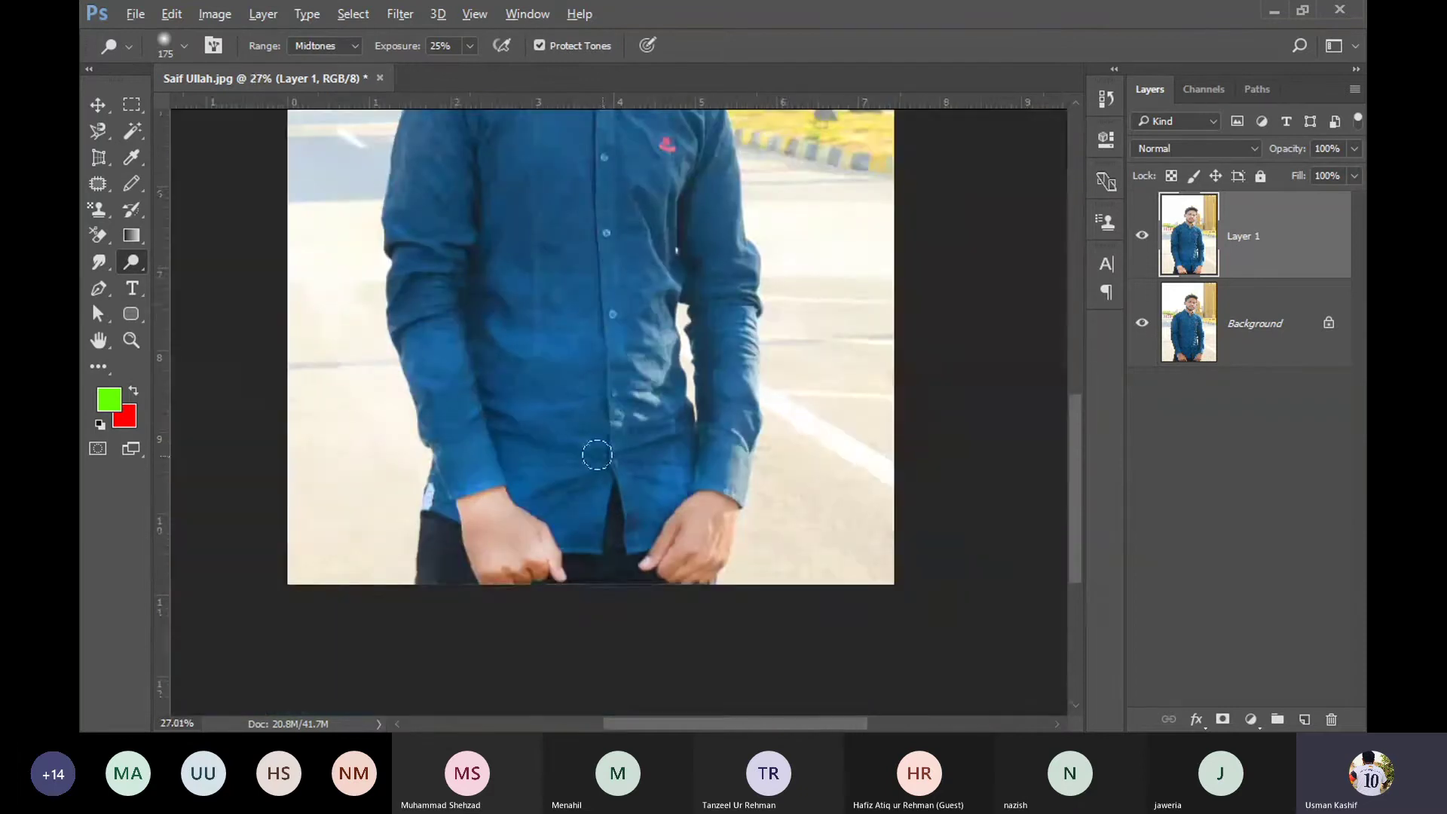
scroll(648, 474, "up", 3, "alt")
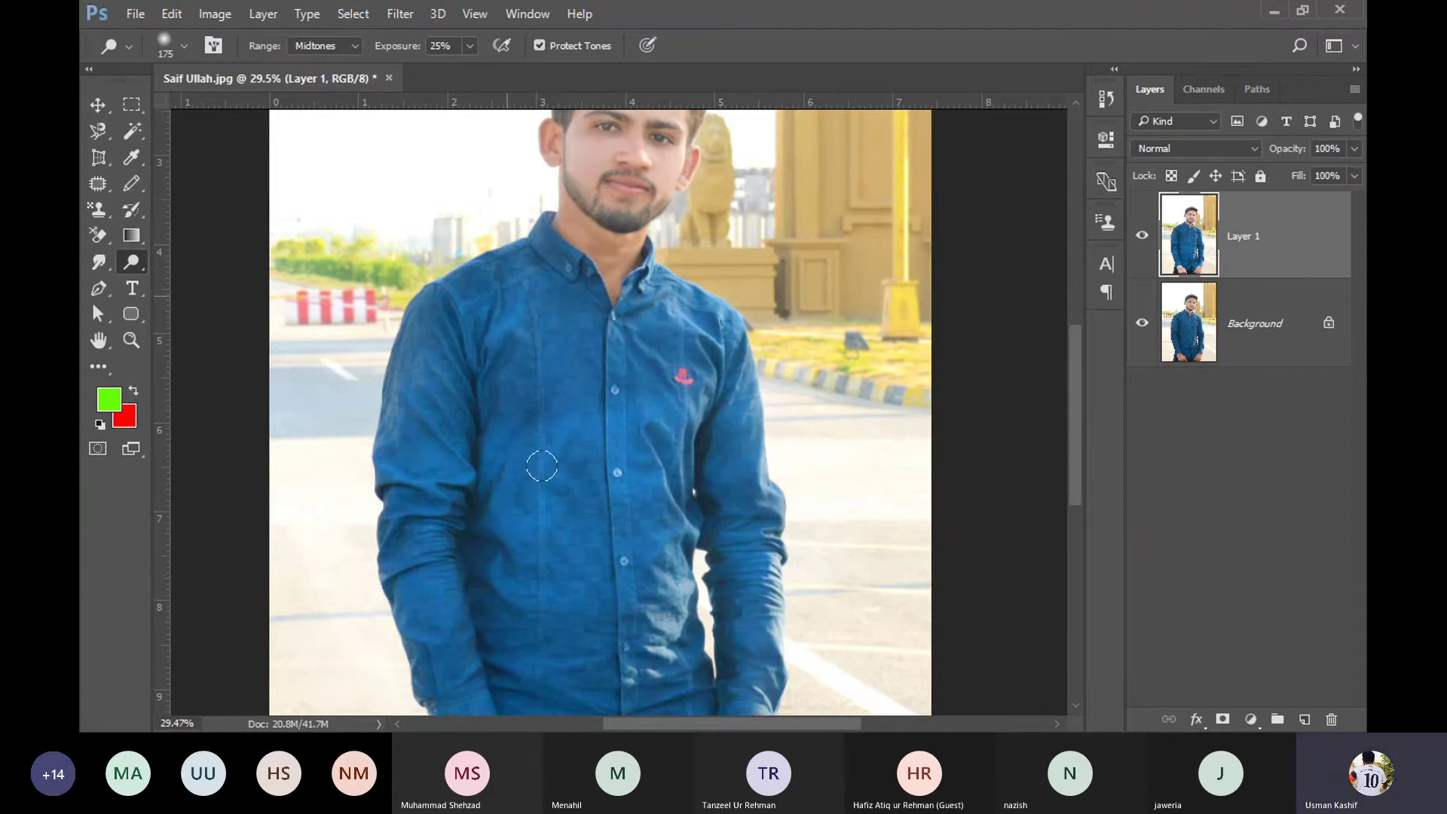
left_click_drag(522, 522, 273, 506)
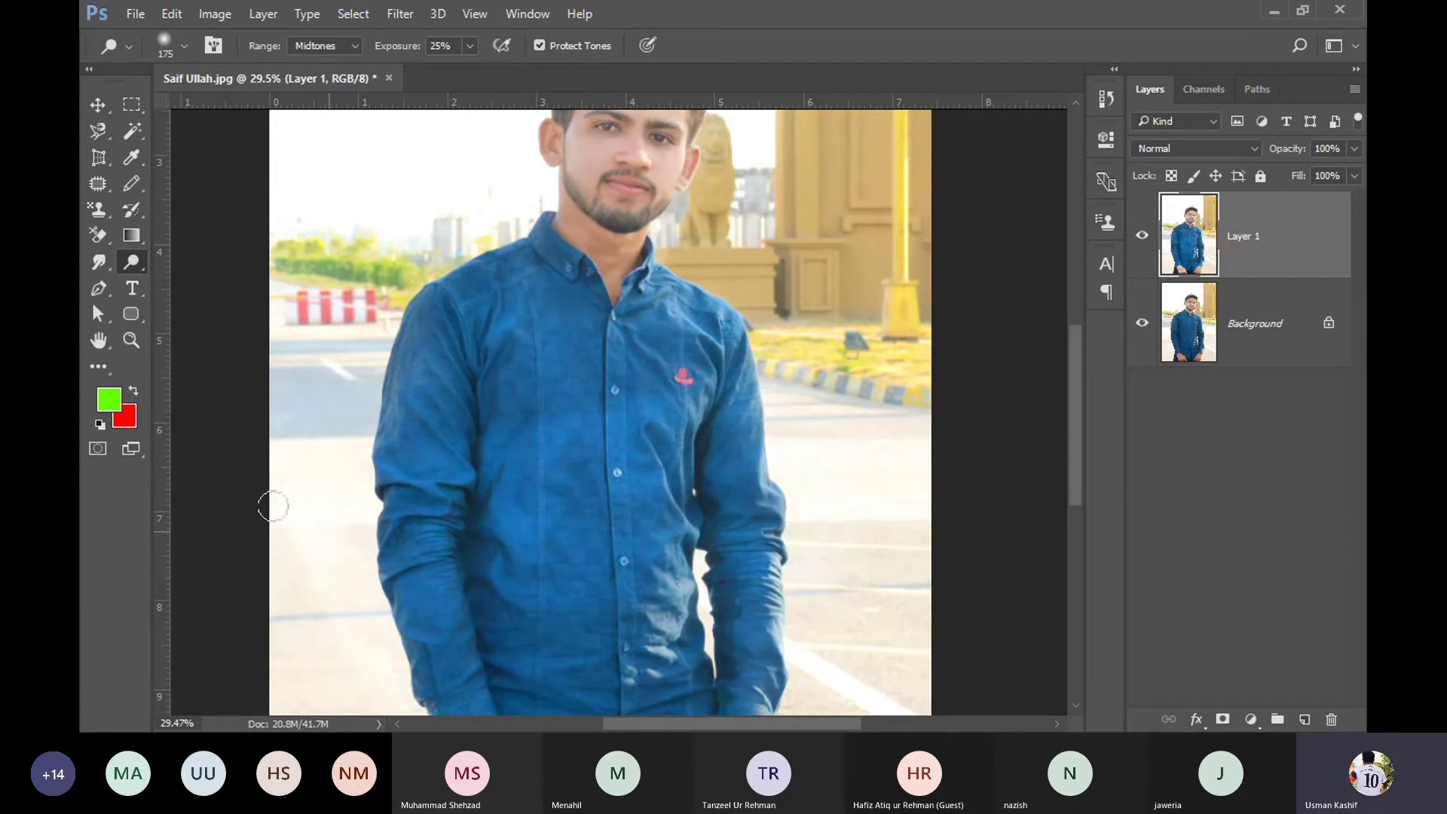
right_click(139, 257)
left_click(170, 280)
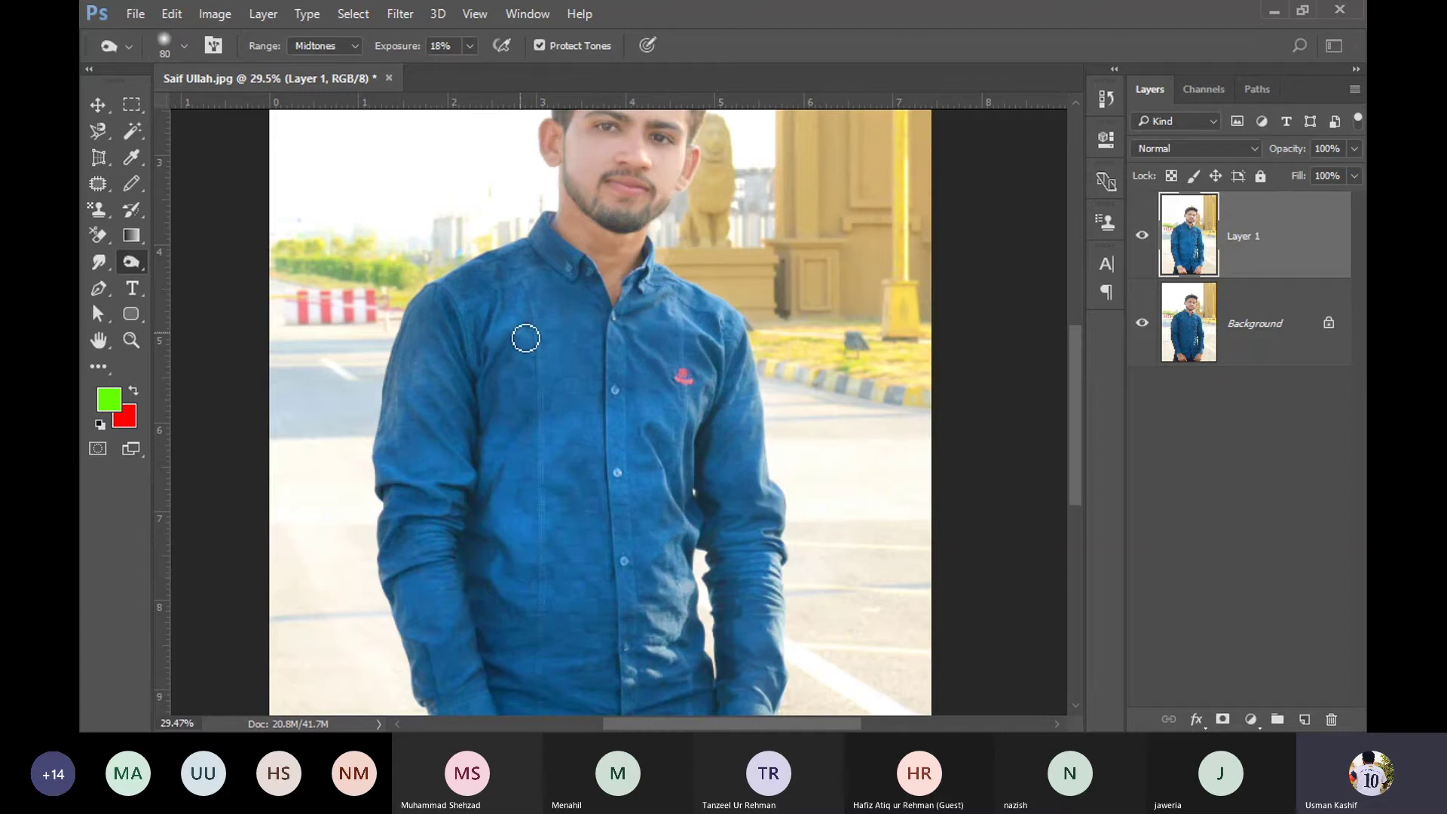
key("bracketright")
key("bracketright")
key("bracketright")
mouse_move(439, 586)
left_mouse_down()
mouse_move(716, 388)
mouse_move(588, 264)
mouse_move(633, 173)
mouse_move(577, 120)
left_mouse_up()
scroll(603, 173, "up", 2)
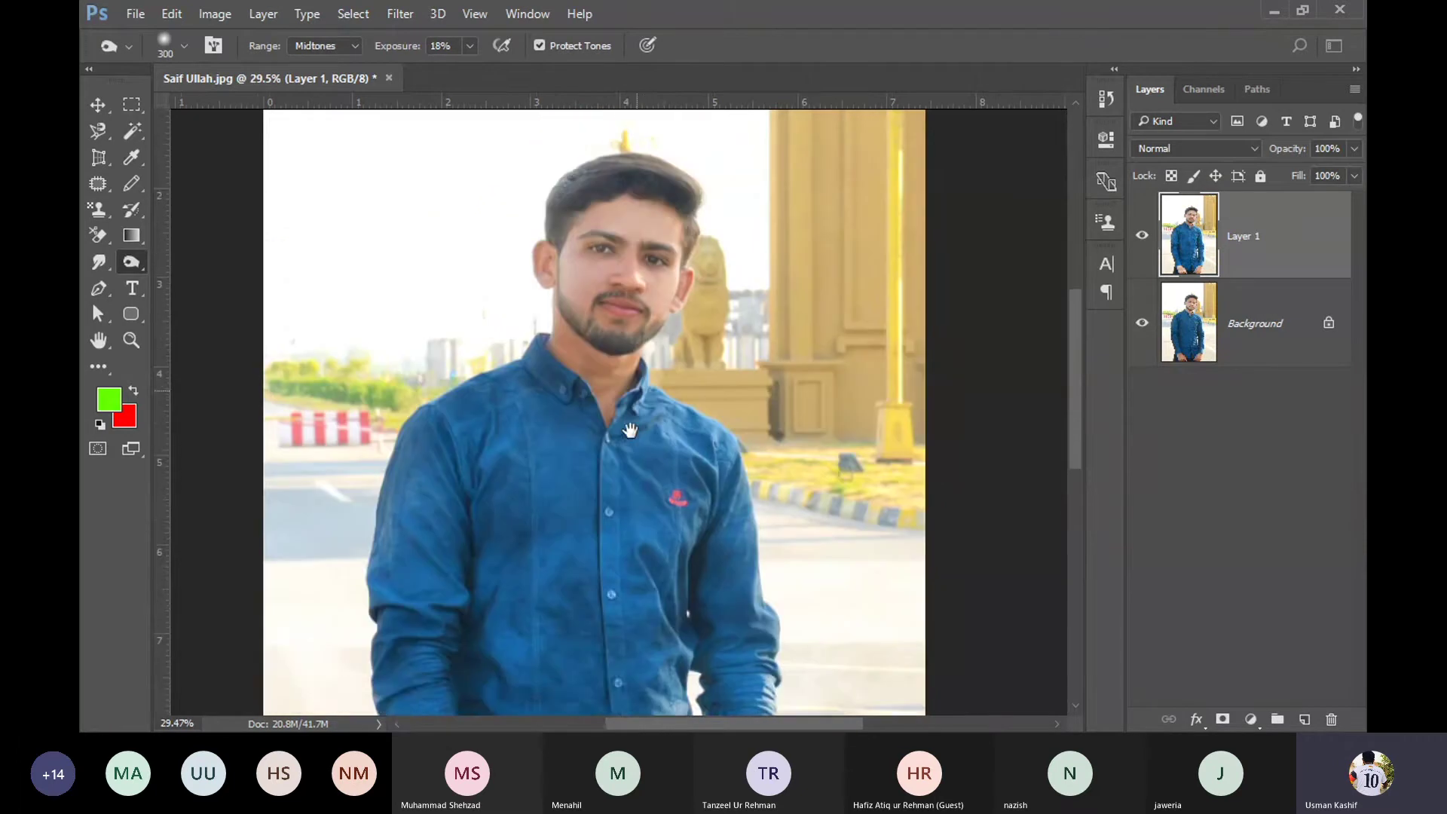
scroll(626, 204, "up", 2)
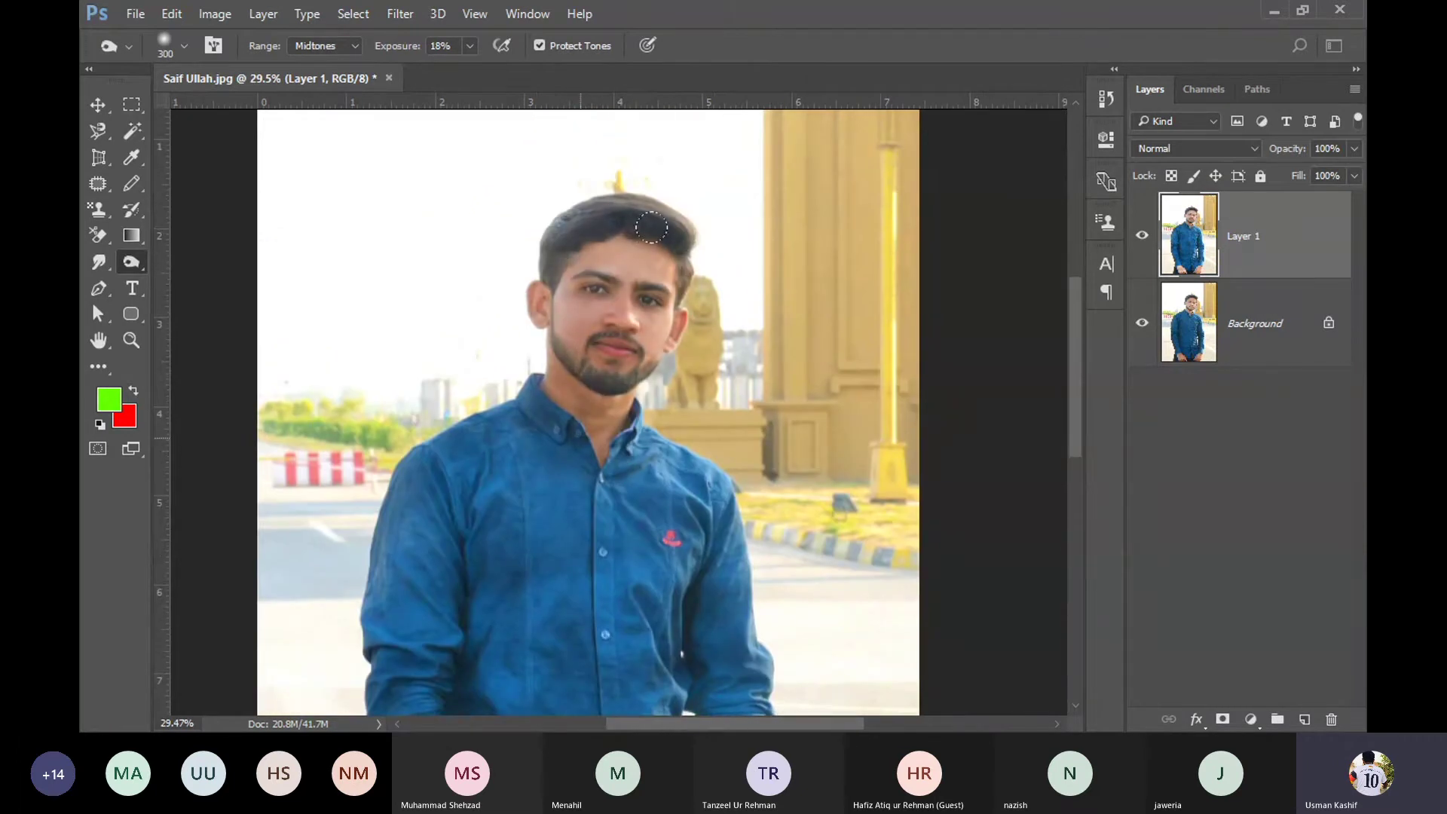
scroll(520, 581, "down", 5)
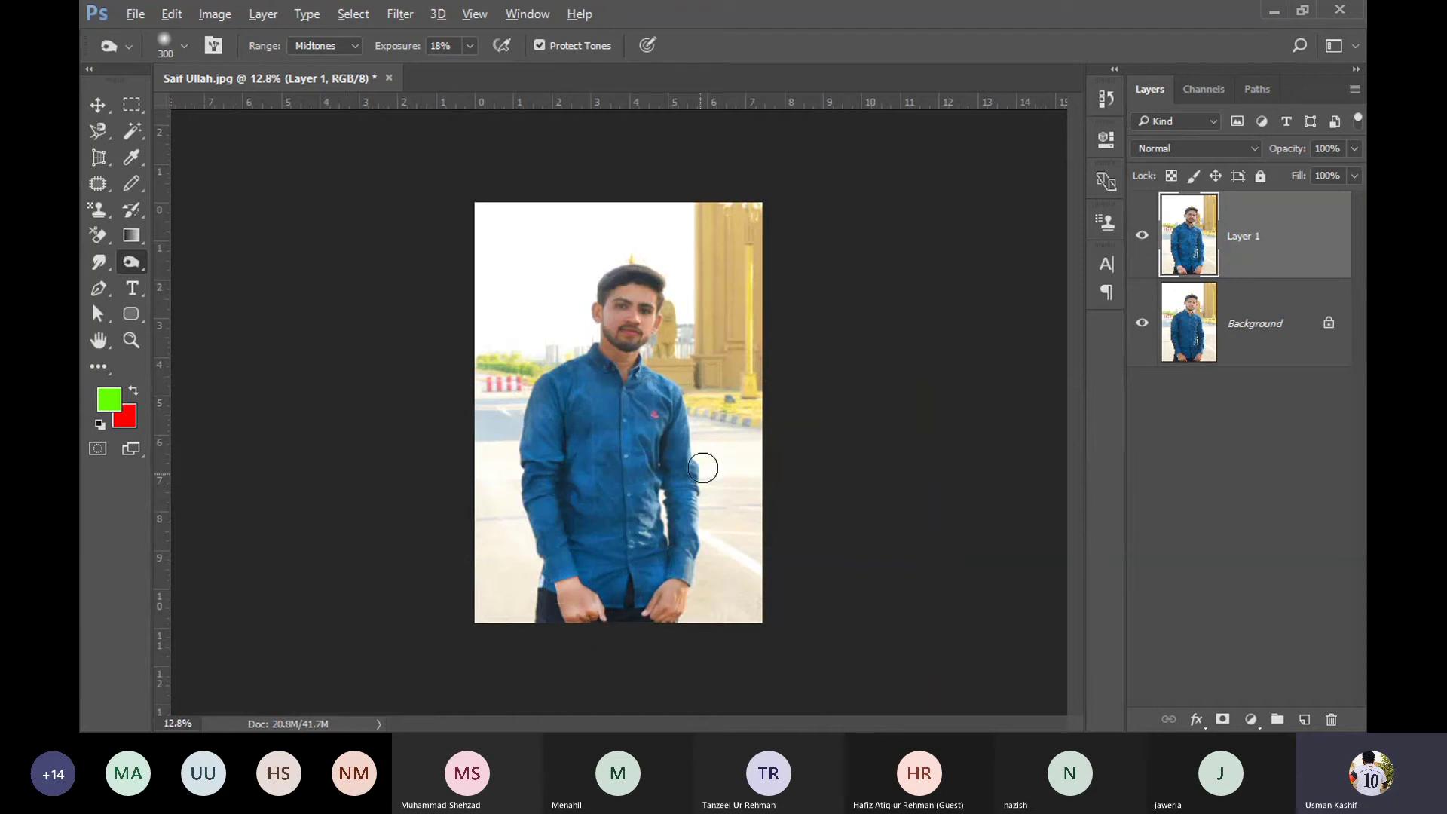
key("ctrl+z")
key("ctrl+j")
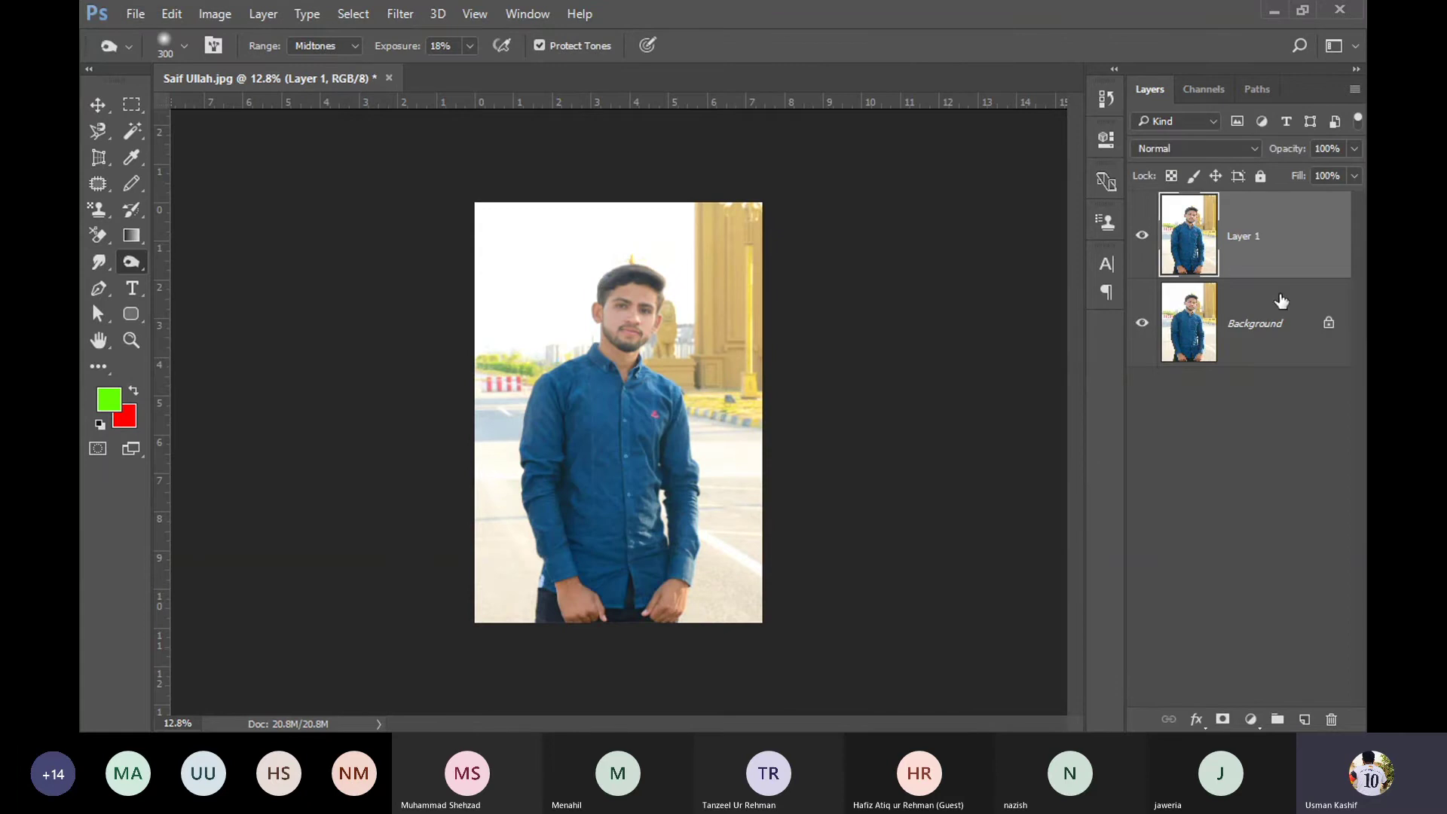
scroll(625, 352, "up", 3)
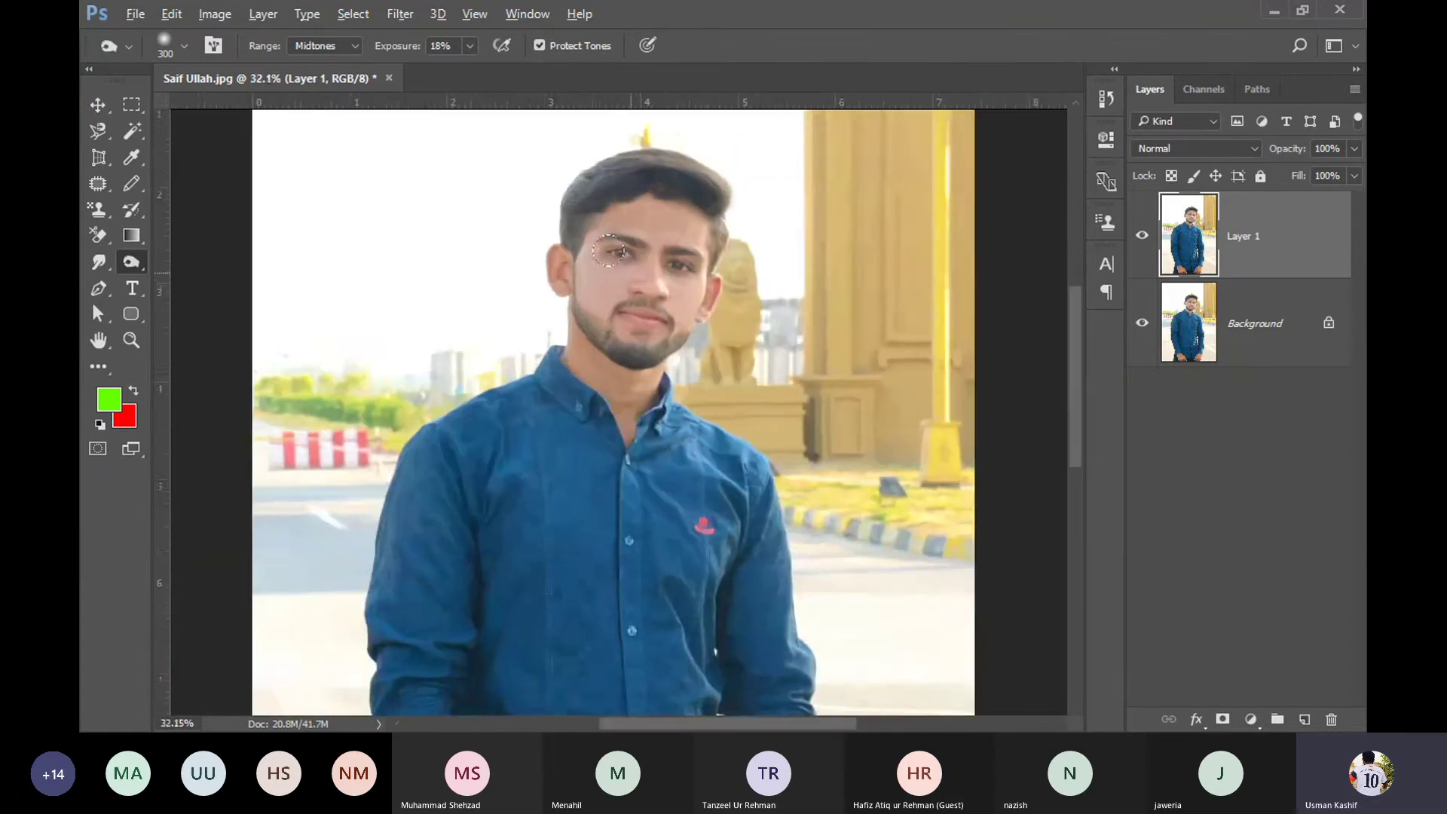
Step: Switch to the Sponge tool in Saturate mode at size 150 and saturate the forehead and cheek
right_click(131, 262)
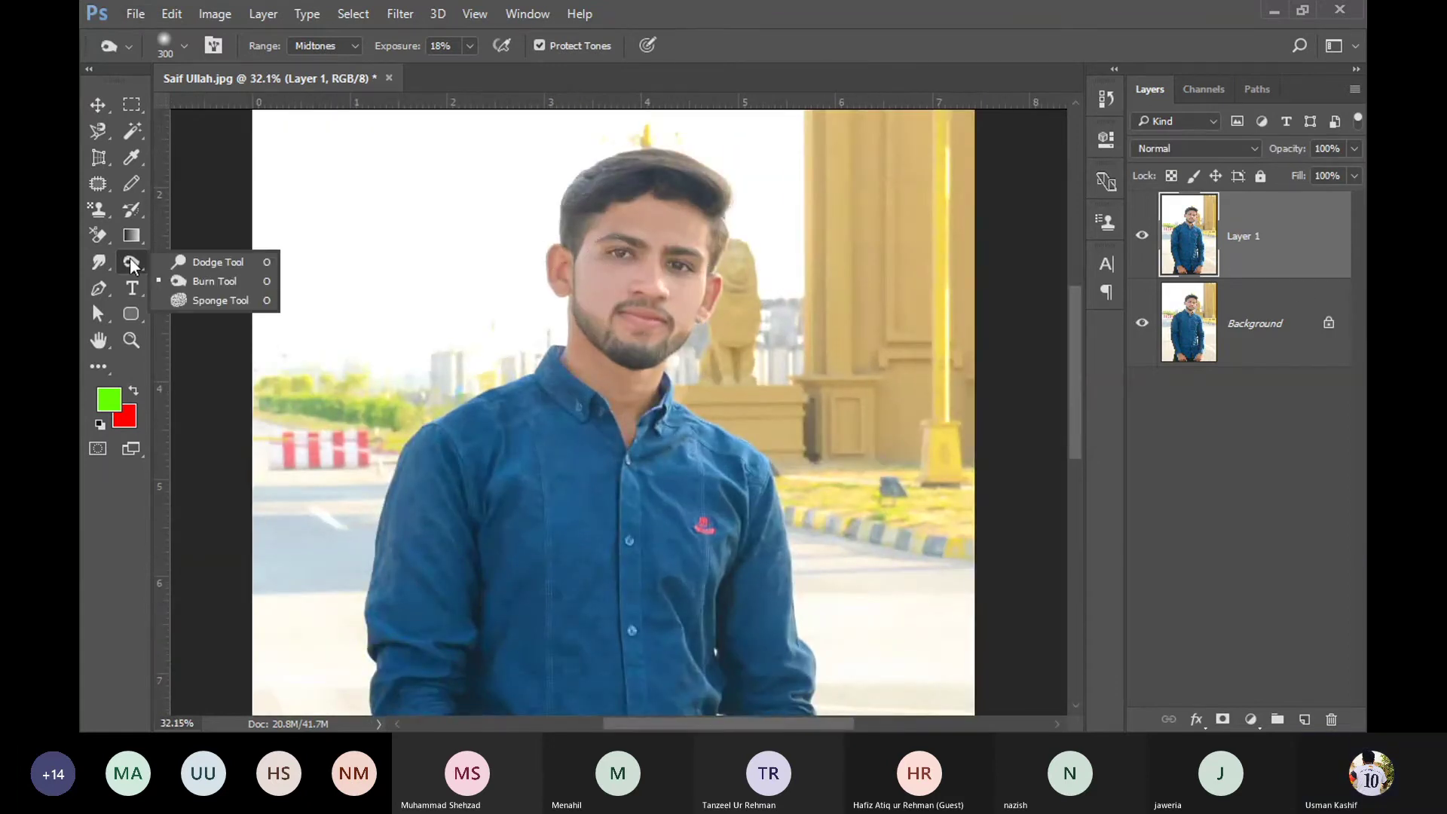
left_click(192, 301)
key("bracketright")
key("bracketright")
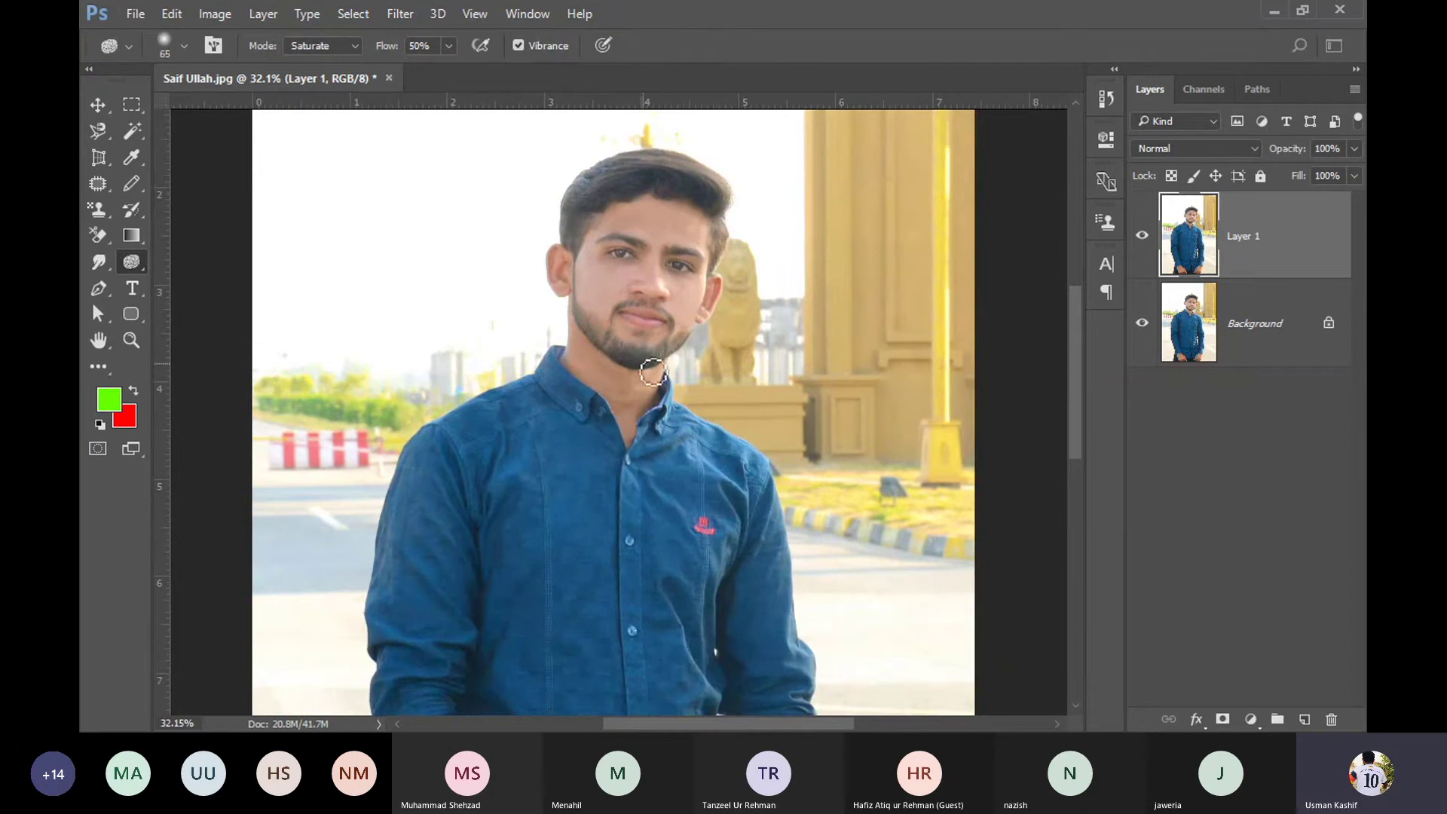
key("bracketright")
key("bracketright")
key("bracketright")
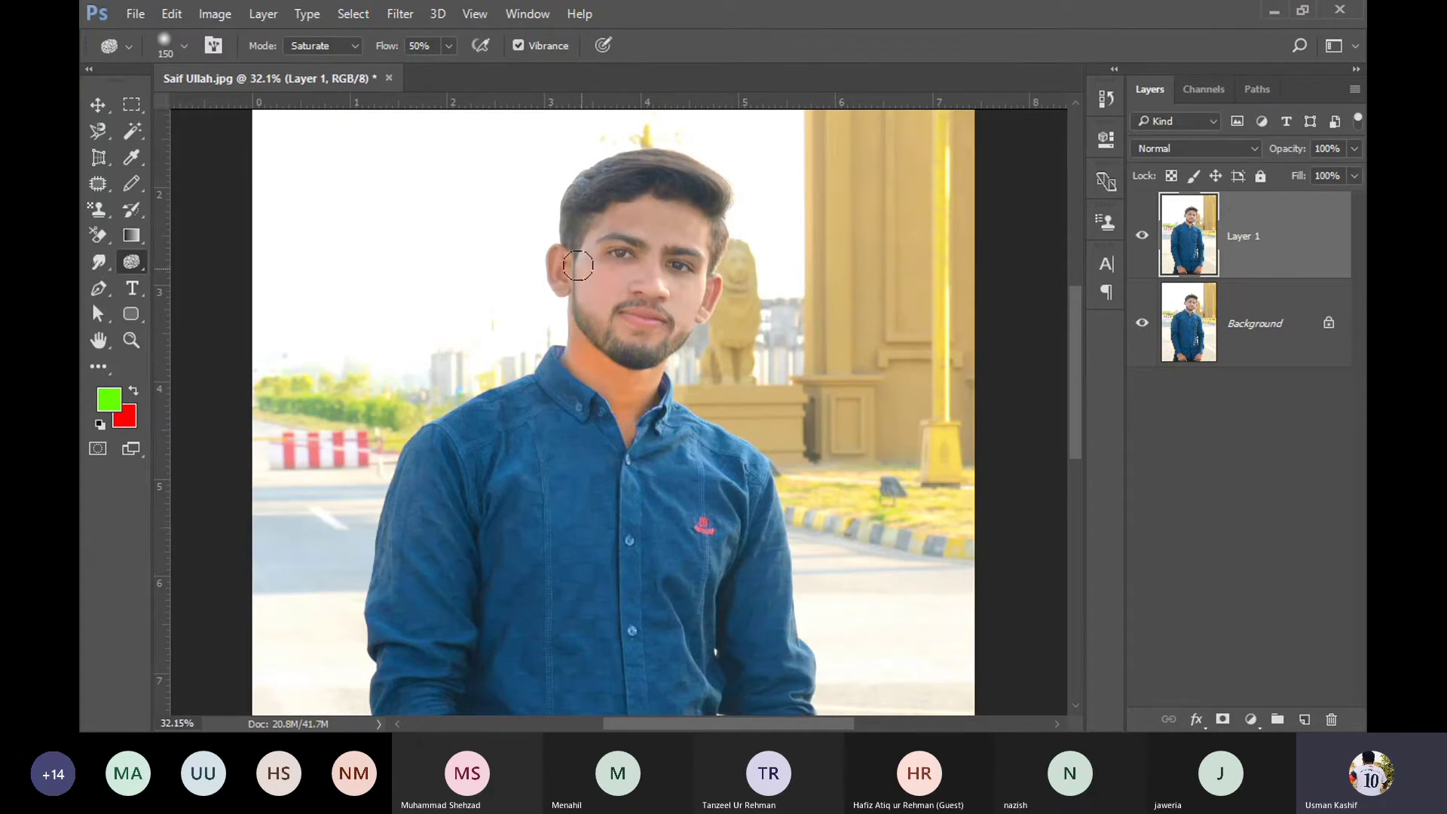
mouse_move(725, 228)
left_mouse_down()
mouse_move(618, 224)
mouse_move(658, 211)
mouse_move(690, 243)
mouse_move(663, 302)
mouse_move(613, 251)
mouse_move(586, 303)
mouse_move(555, 313)
mouse_move(592, 223)
left_mouse_up()
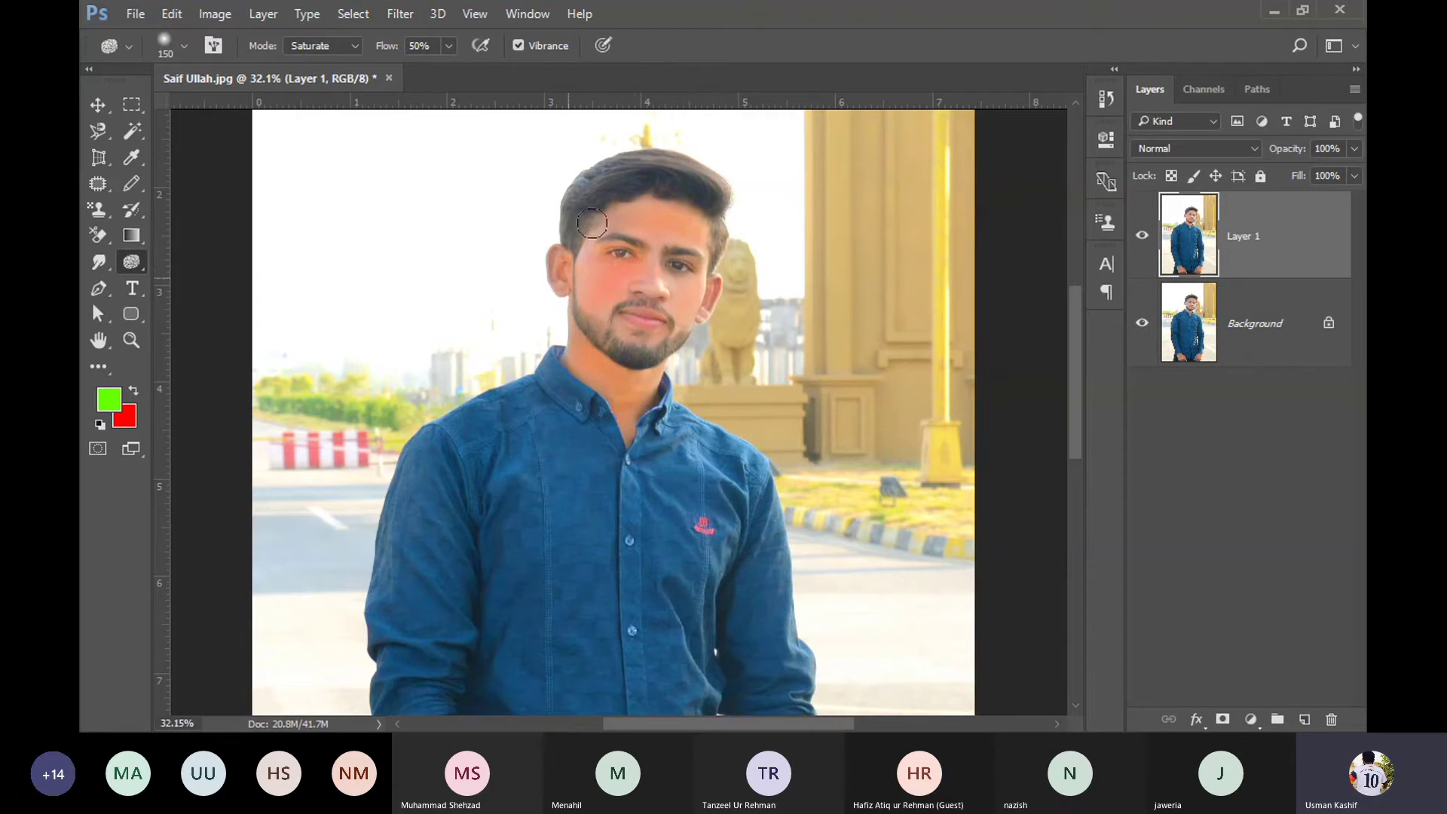
mouse_move(607, 319)
left_mouse_down()
mouse_move(644, 260)
mouse_move(684, 325)
left_mouse_up()
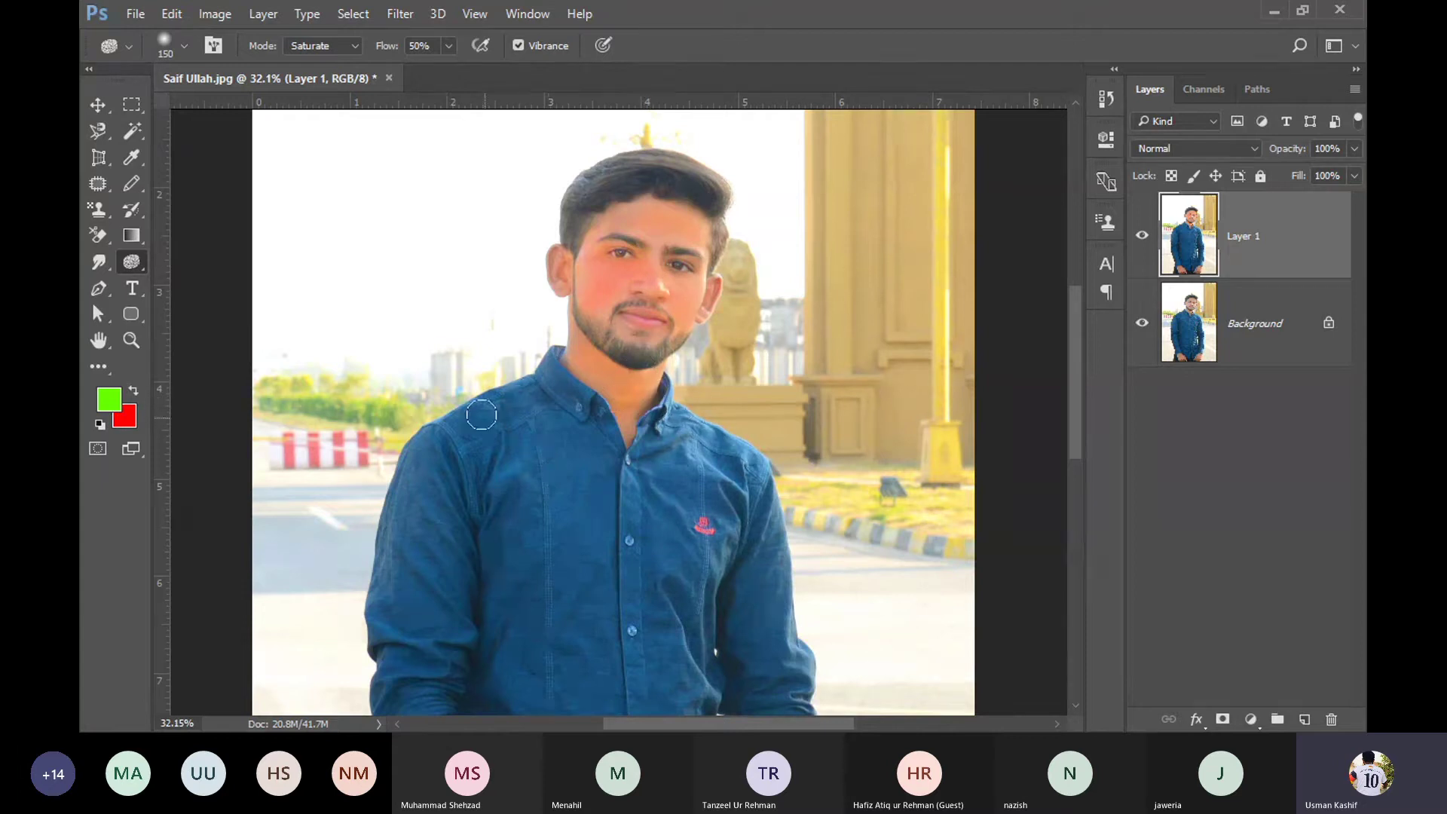
left_click_drag(552, 562, 562, 329)
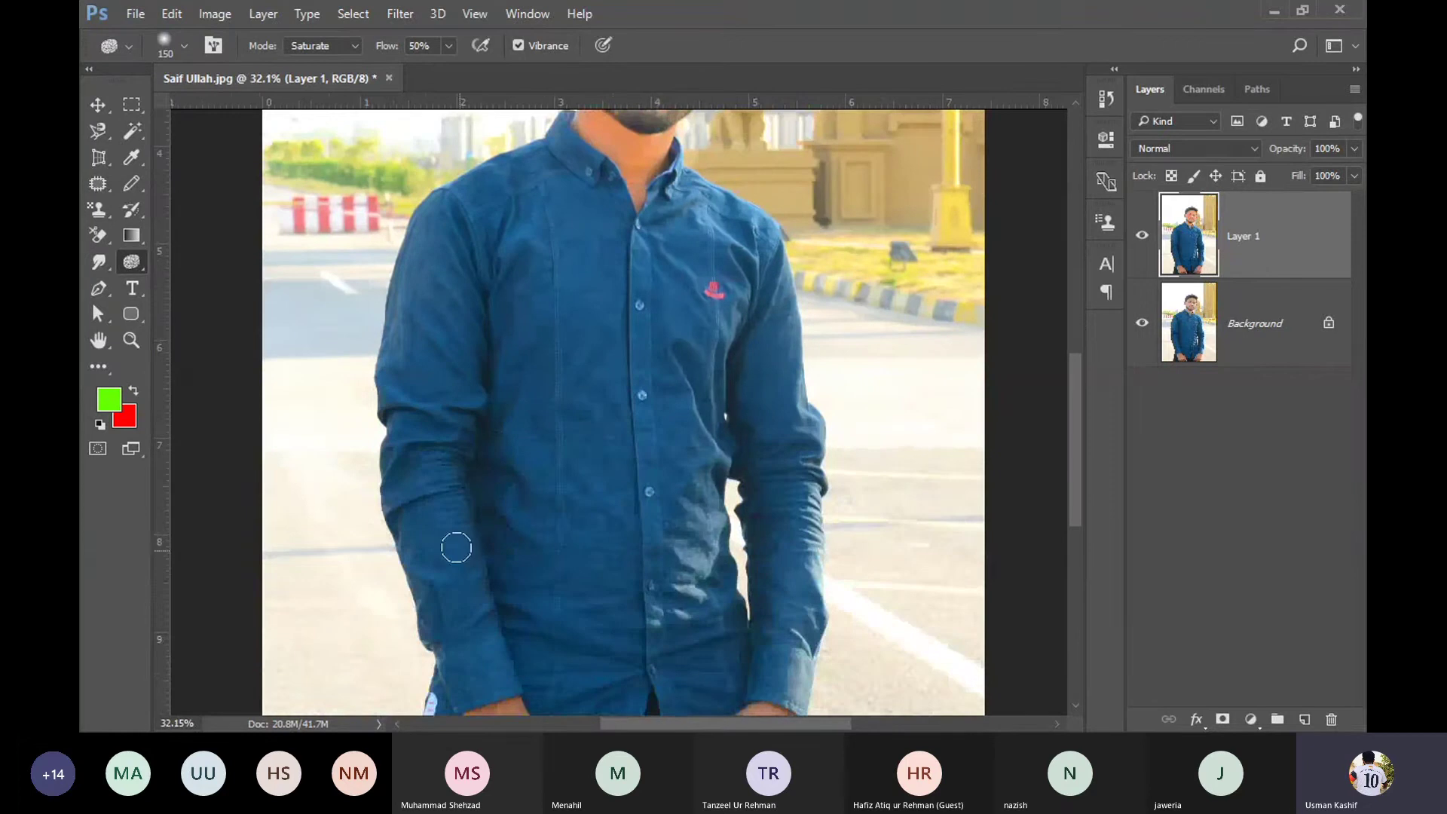
Step: Saturate the red-and-white barrier stripes beside the man's face
left_click_drag(670, 209, 614, 492)
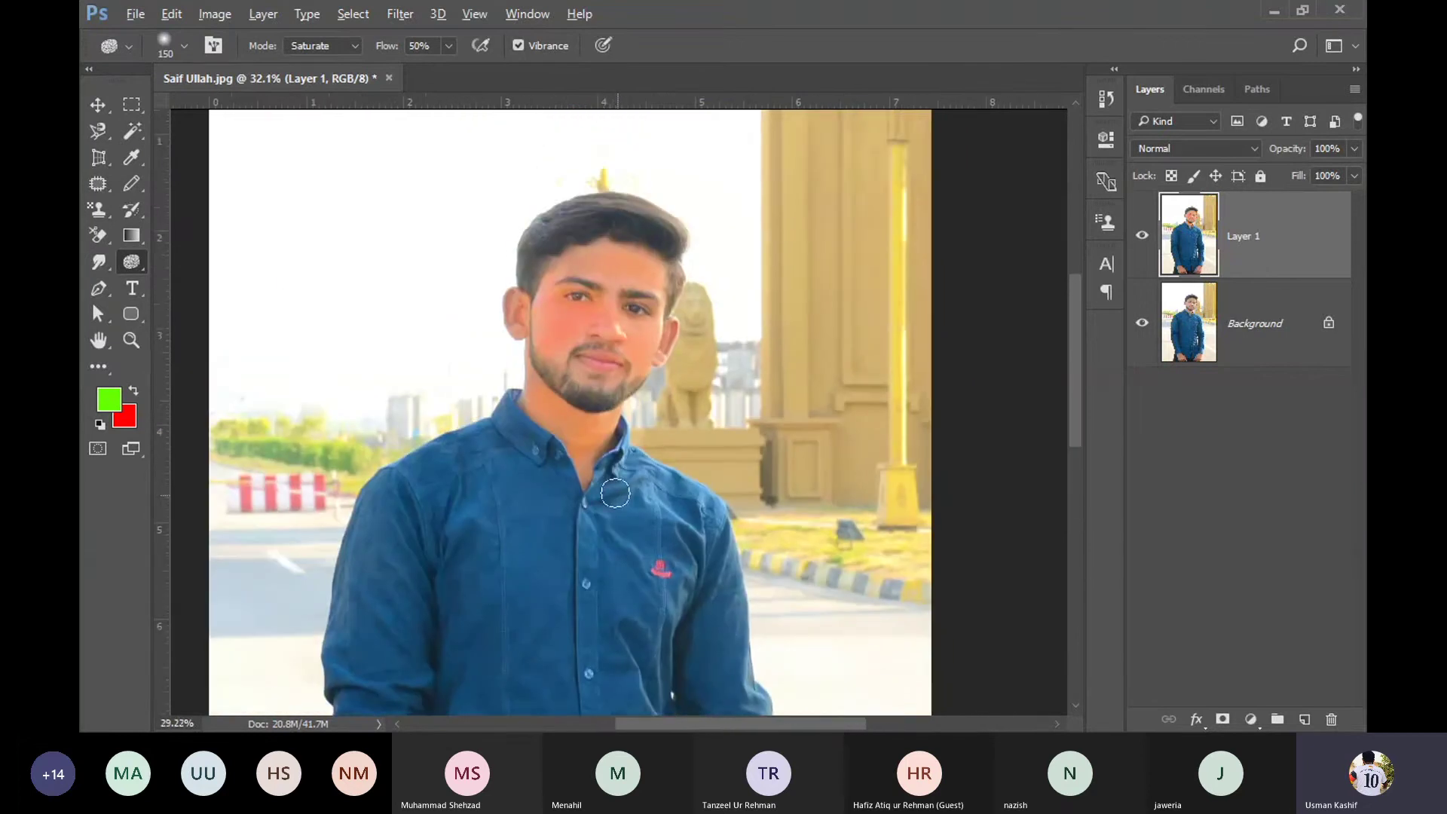
scroll(614, 493, "down", 2)
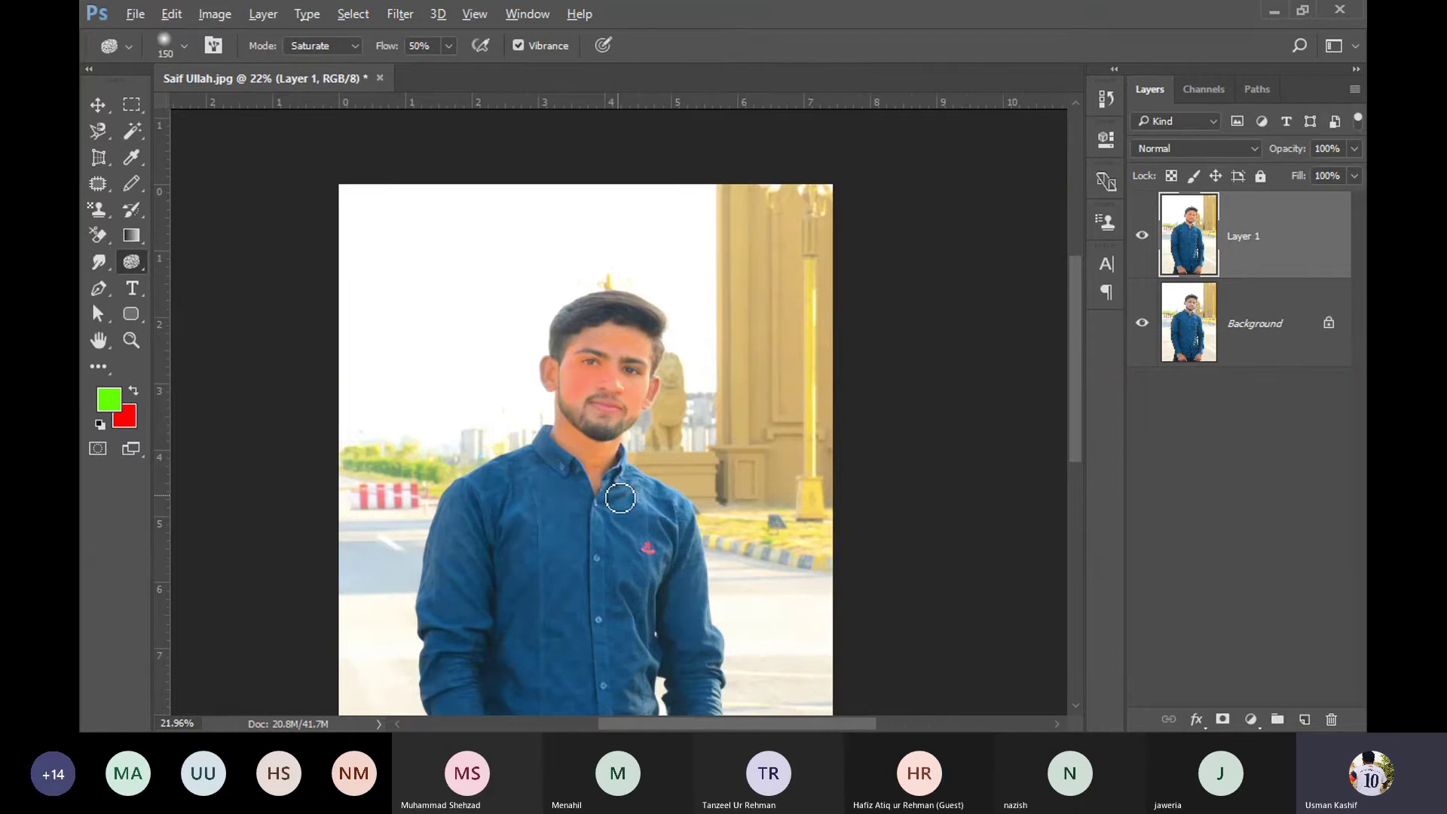
scroll(620, 498, "down", 1)
scroll(617, 495, "up", 2)
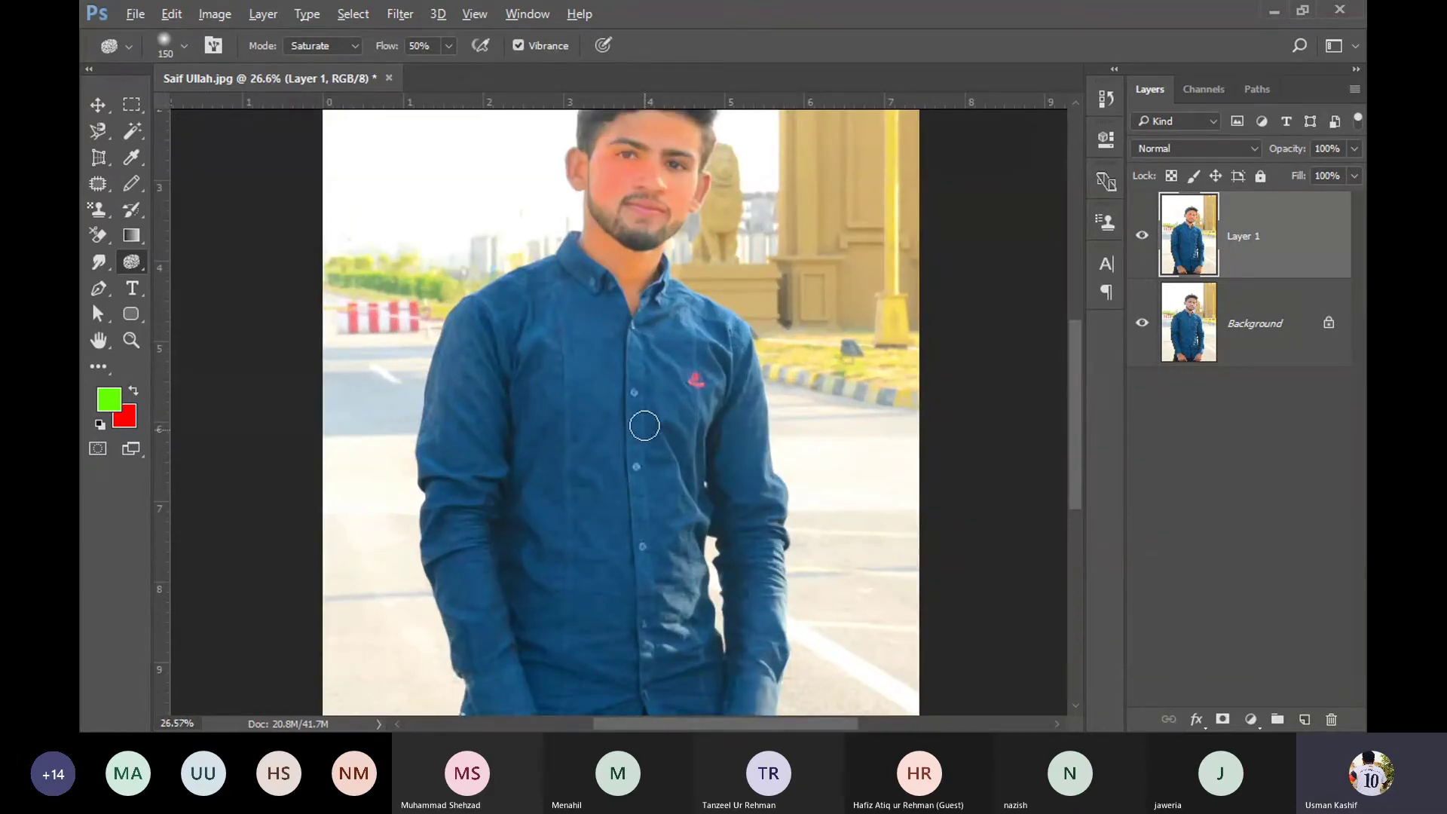
scroll(641, 429, "up", 2)
left_click_drag(648, 241, 634, 457)
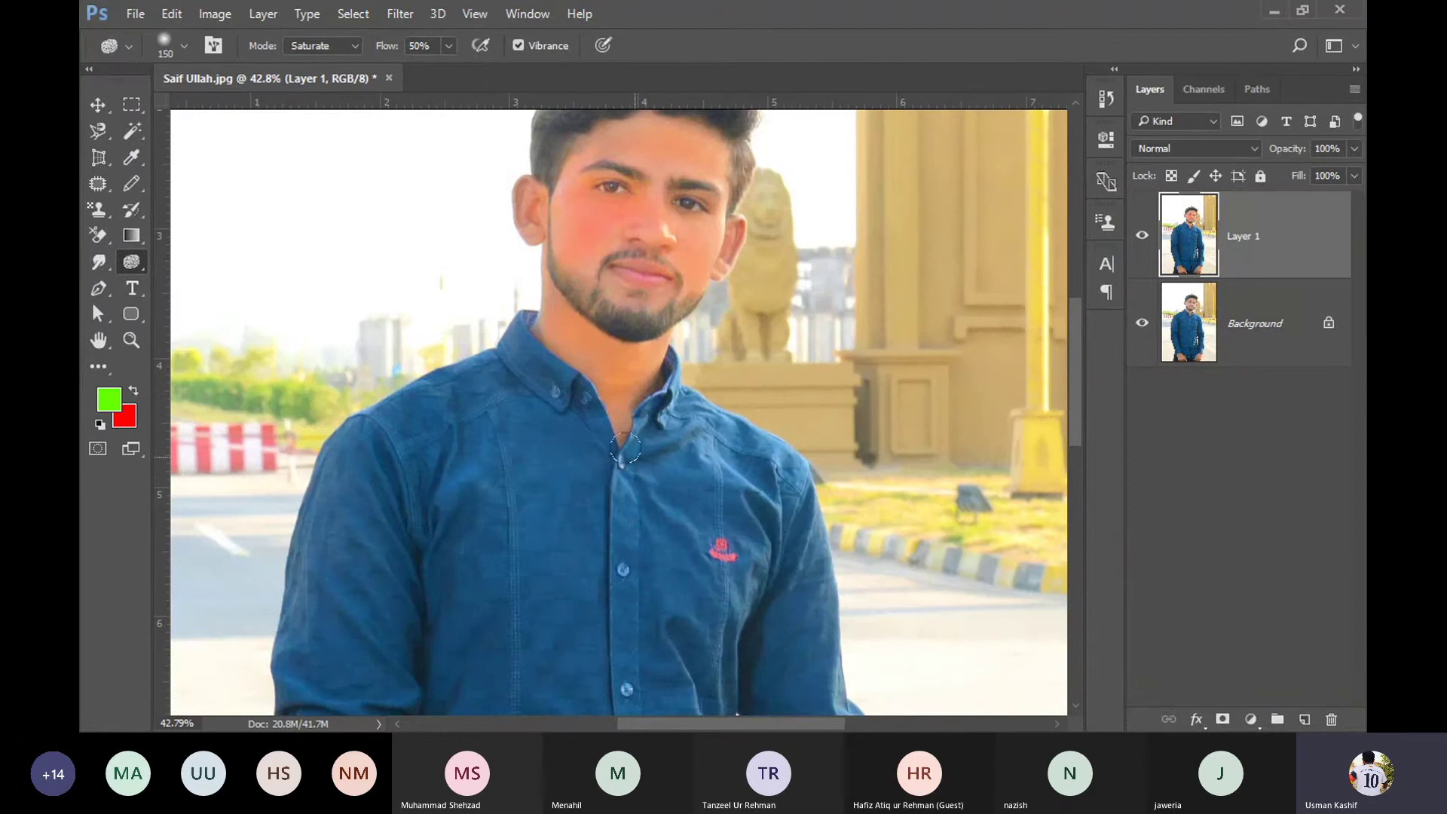
scroll(620, 332, "down", 2)
scroll(603, 353, "up", 2)
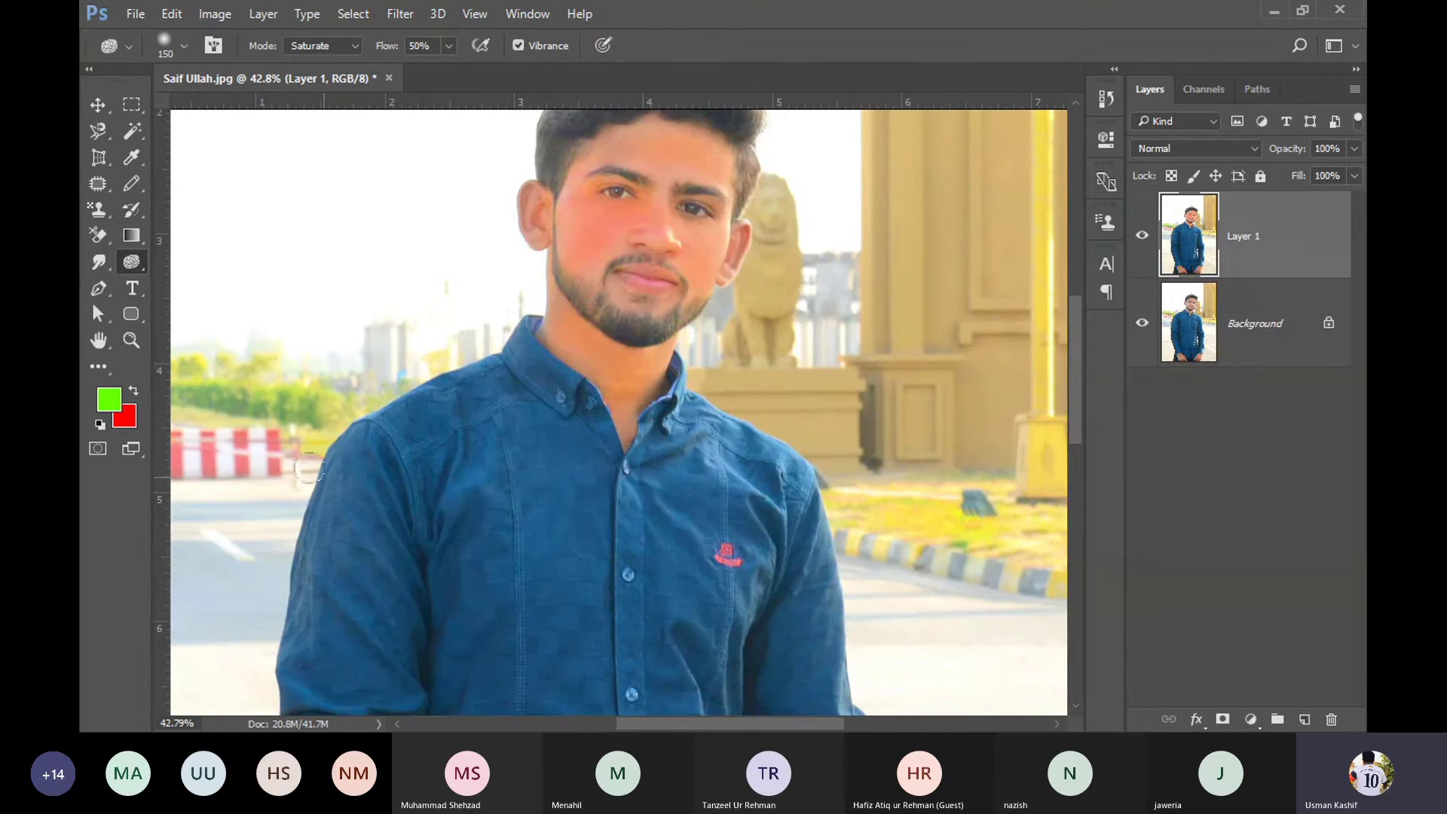
scroll(308, 468, "down", 1)
scroll(323, 475, "up", 3)
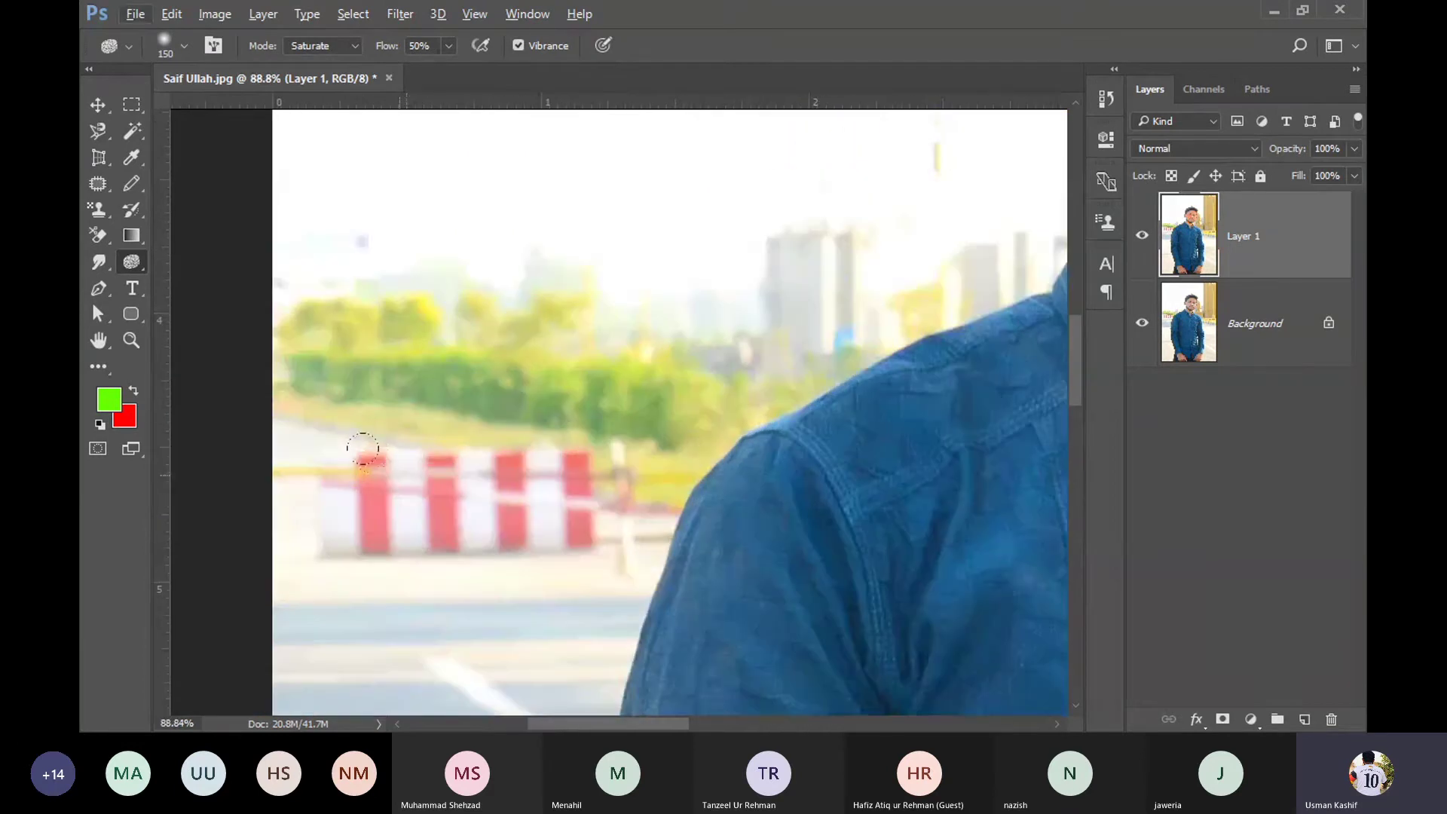
left_click_drag(414, 459, 461, 462)
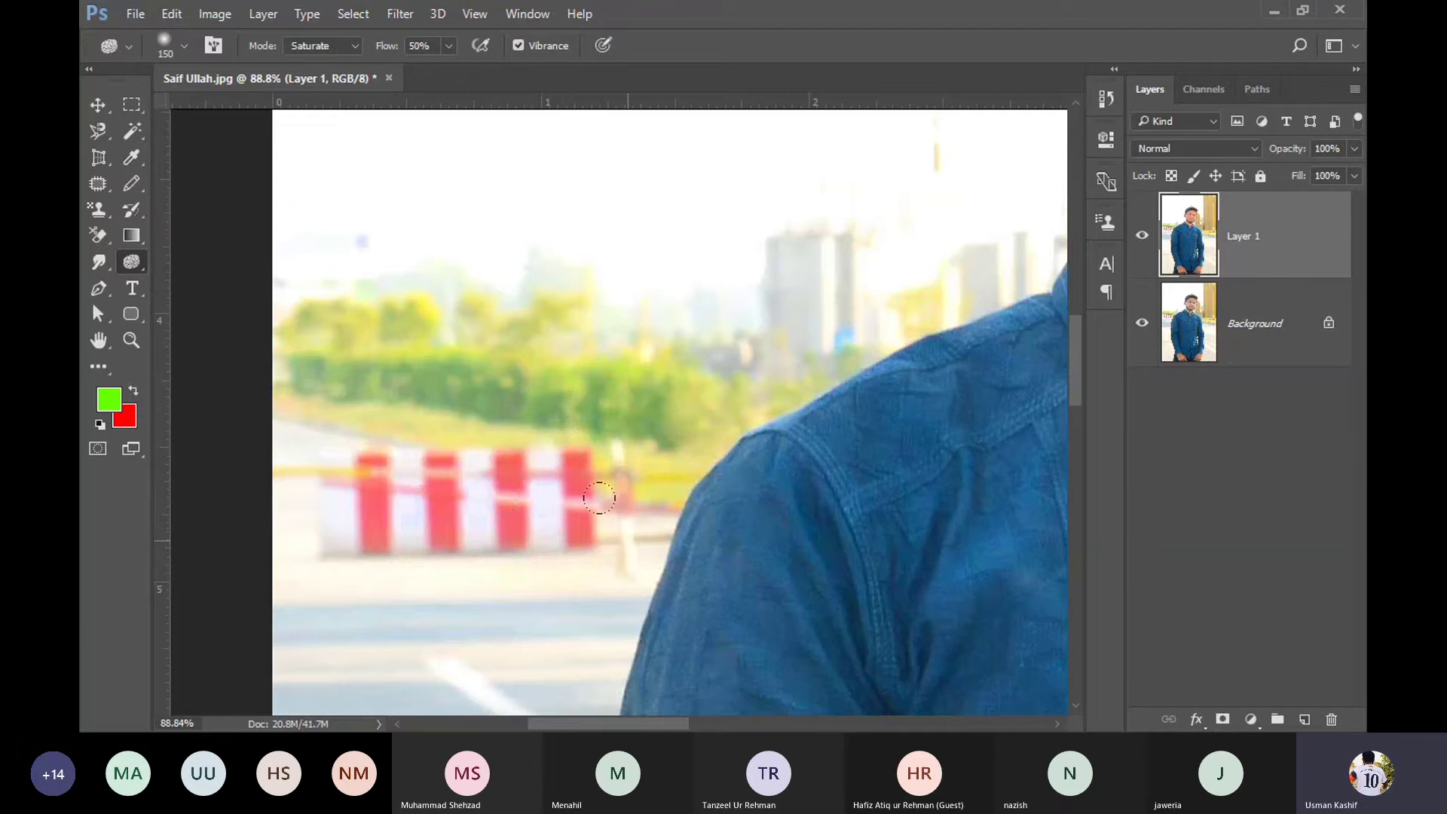
Step: Saturate the blue shirt across the left chest, shoulder and sleeve
scroll(599, 498, "down", 1)
scroll(704, 420, "down", 2)
scroll(843, 553, "up", 2)
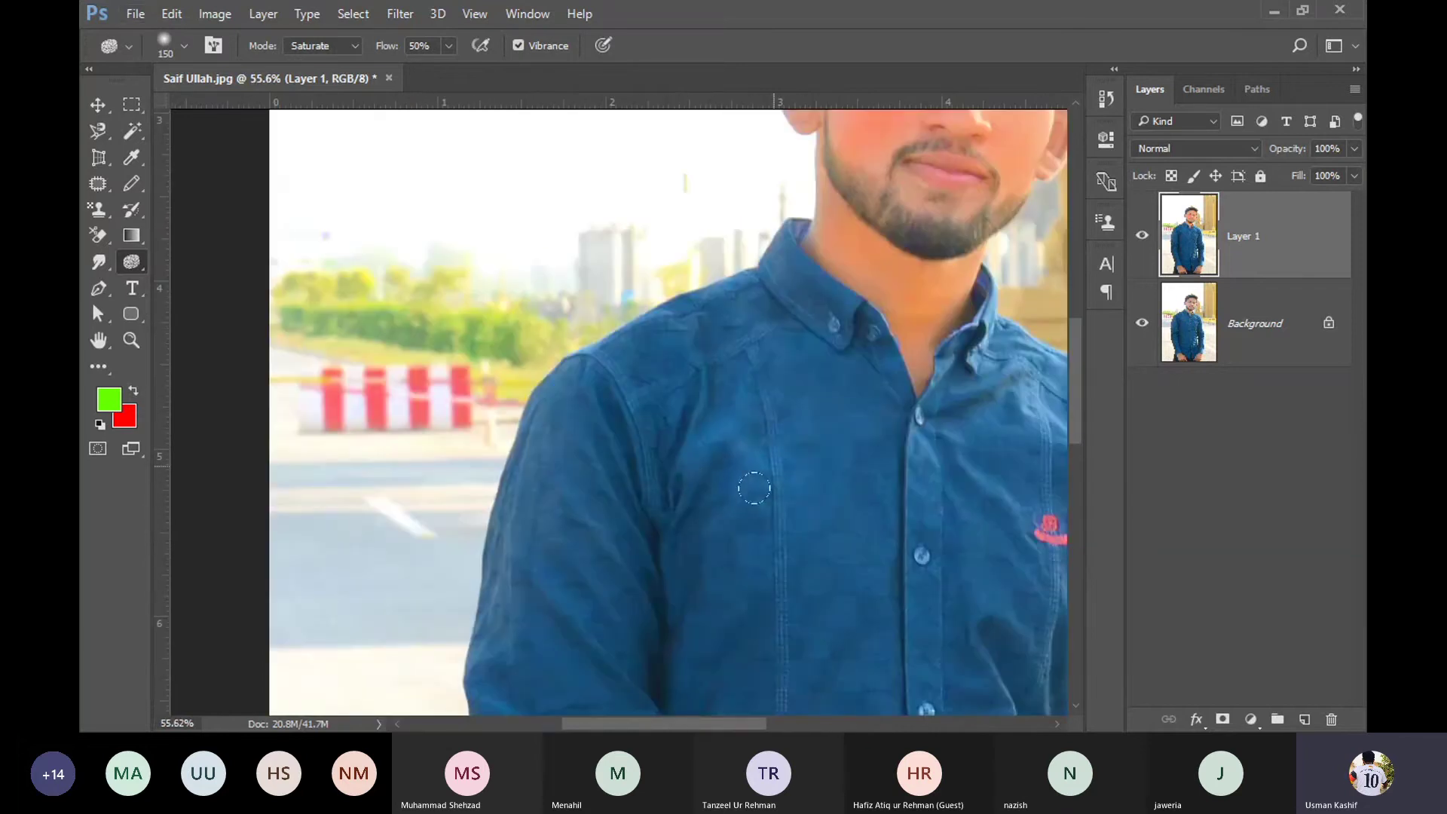
mouse_move(753, 488)
left_mouse_down()
mouse_move(829, 453)
mouse_move(630, 442)
mouse_move(721, 339)
mouse_move(832, 320)
mouse_move(846, 449)
mouse_move(701, 522)
mouse_move(716, 467)
mouse_move(587, 511)
left_mouse_up()
left_click_drag(529, 595, 528, 454)
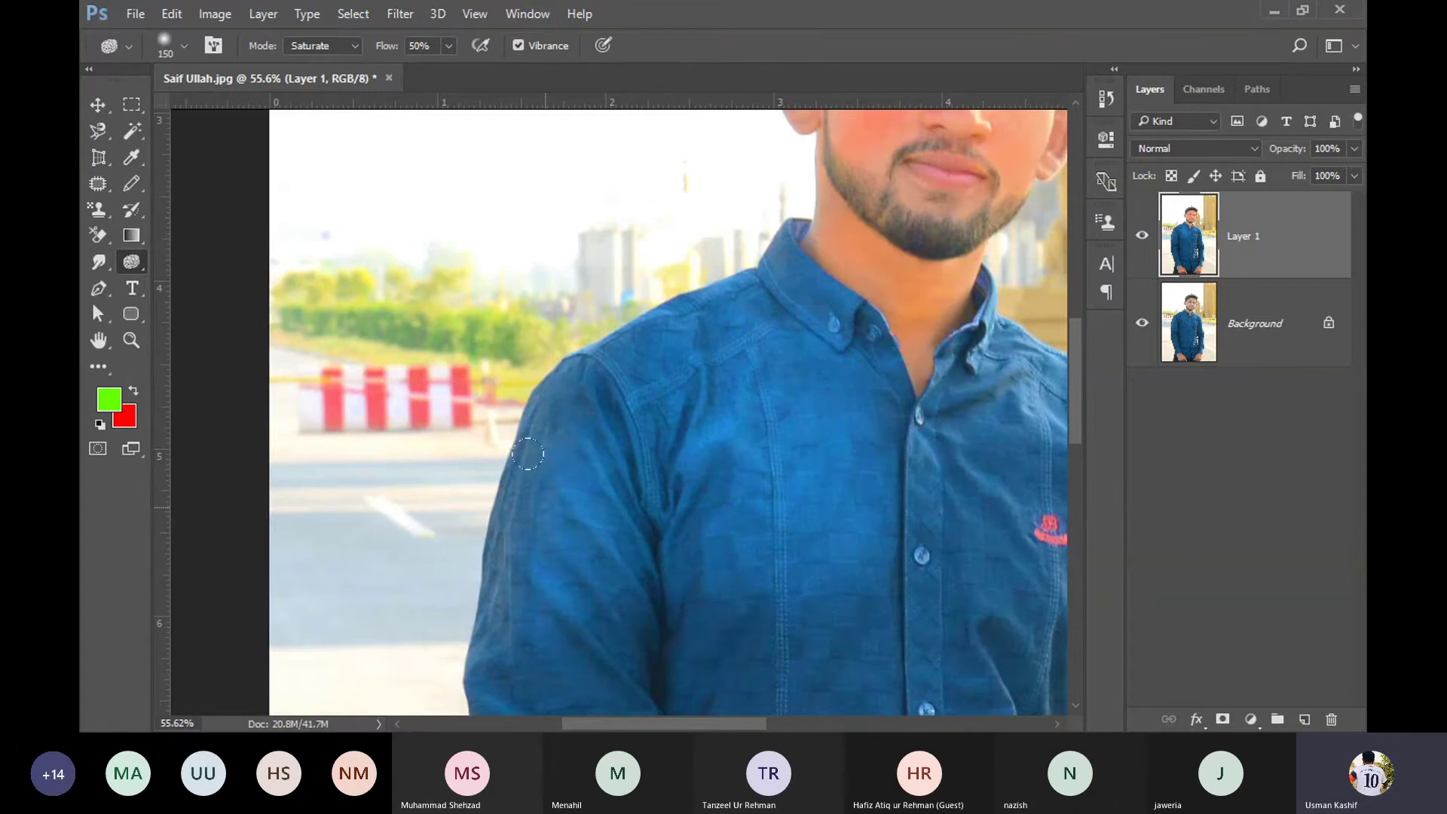
scroll(694, 517, "down", 2)
scroll(726, 506, "down", 2)
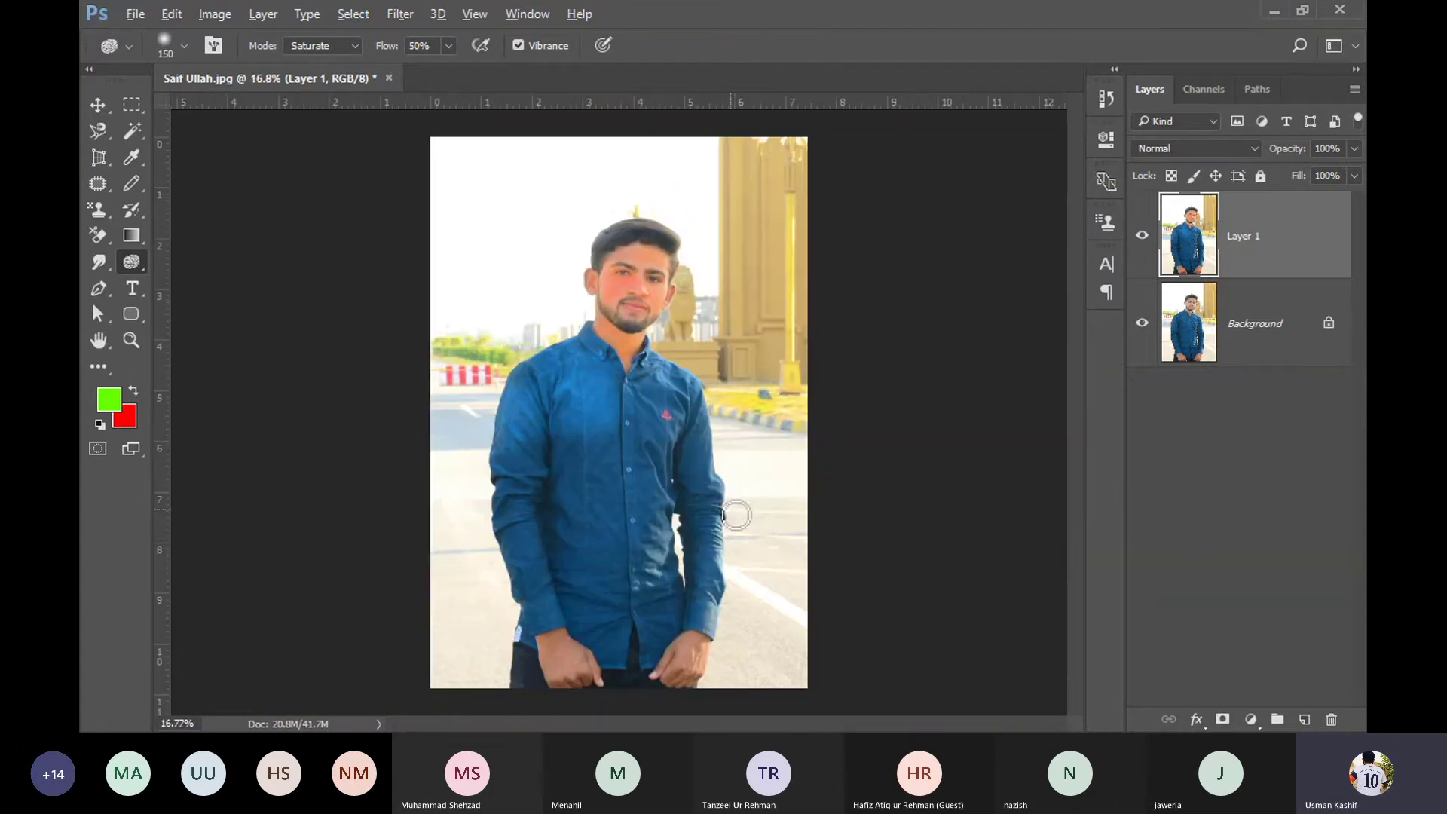
scroll(559, 691, "up", 1)
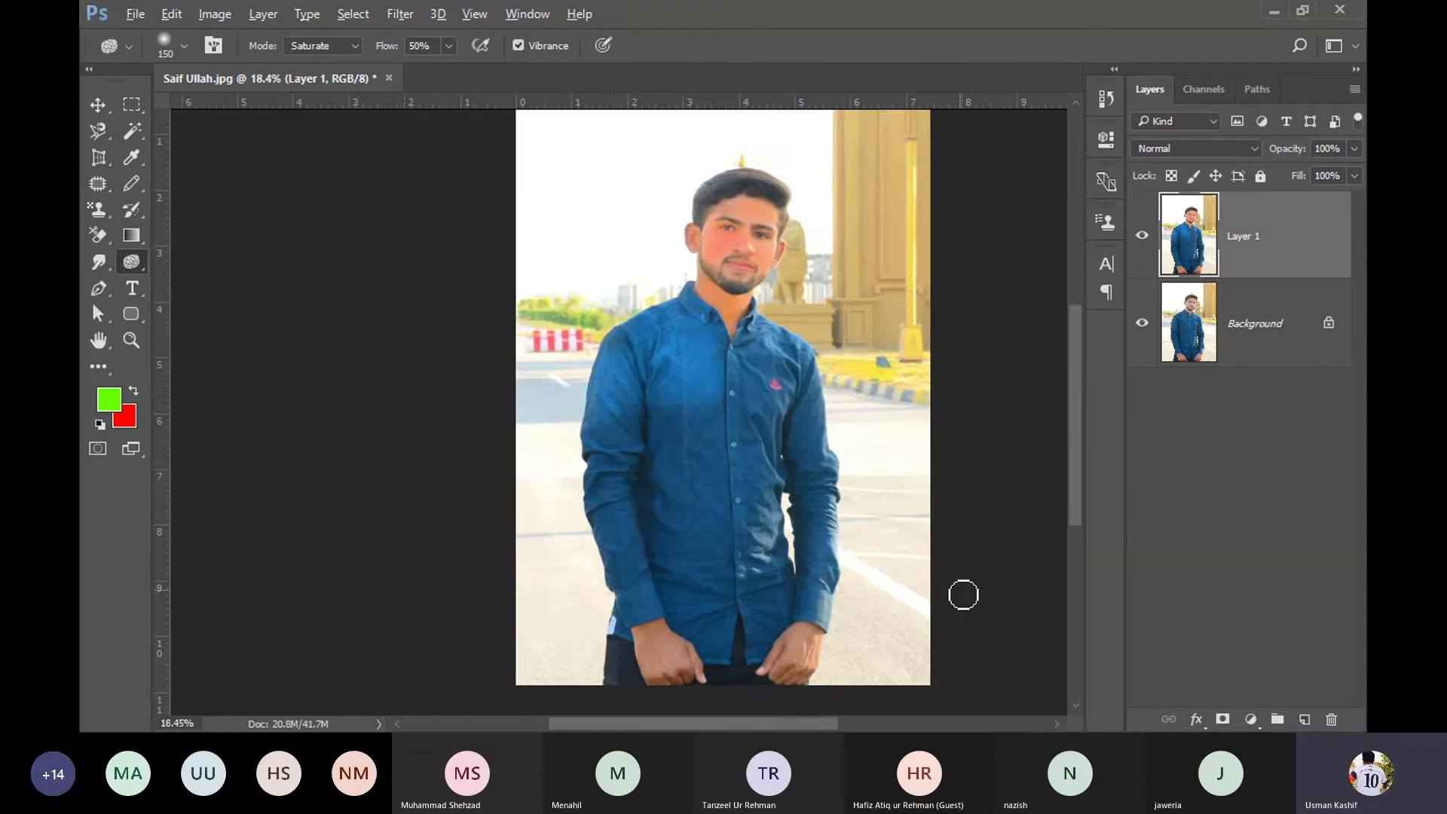
scroll(620, 610, "up", 3)
Step: Saturate the skin of both hands, the wrist and the knuckles
left_click_drag(491, 525, 440, 303)
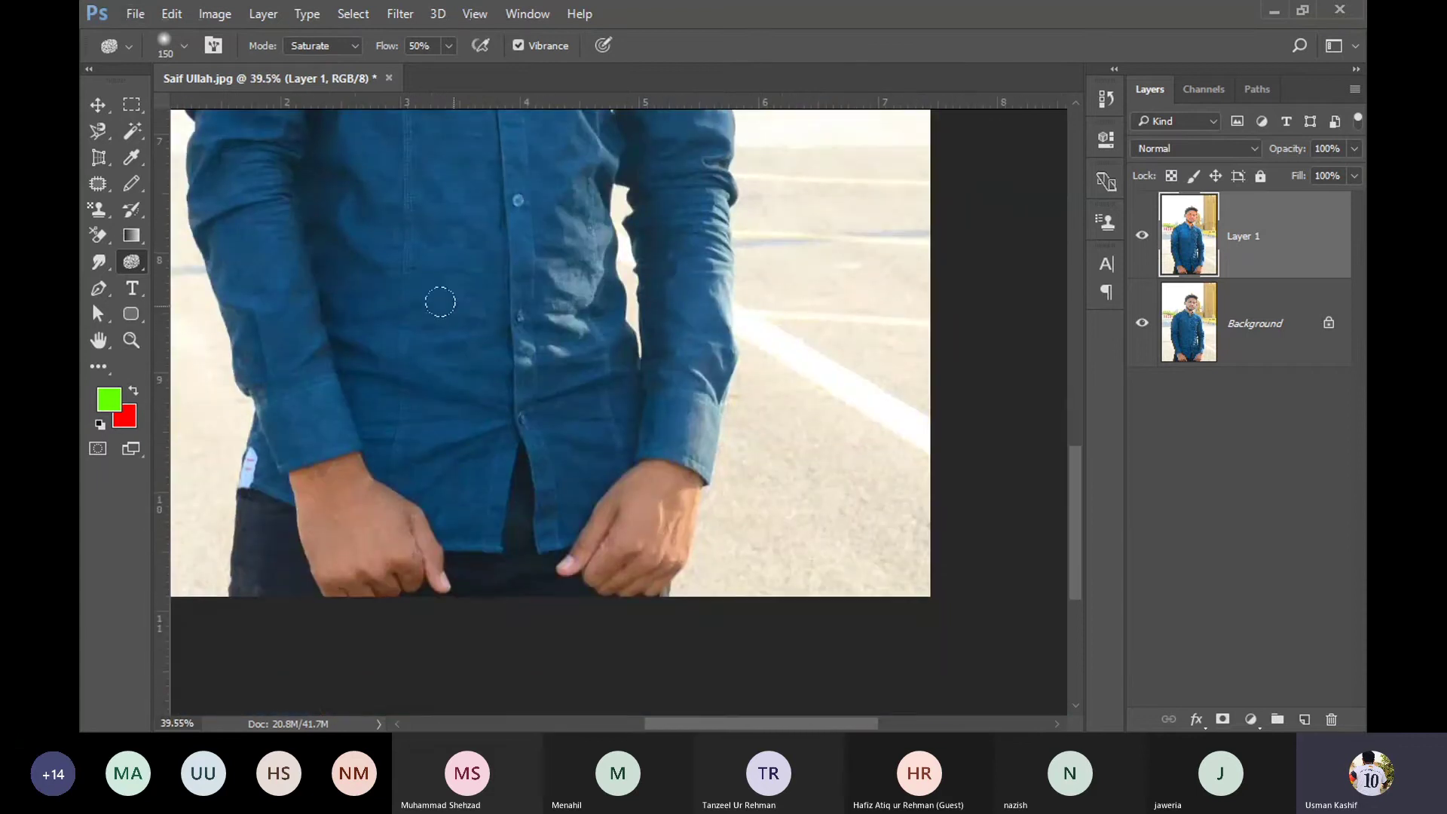
scroll(294, 525, "up", 4)
left_click_drag(306, 438, 362, 501)
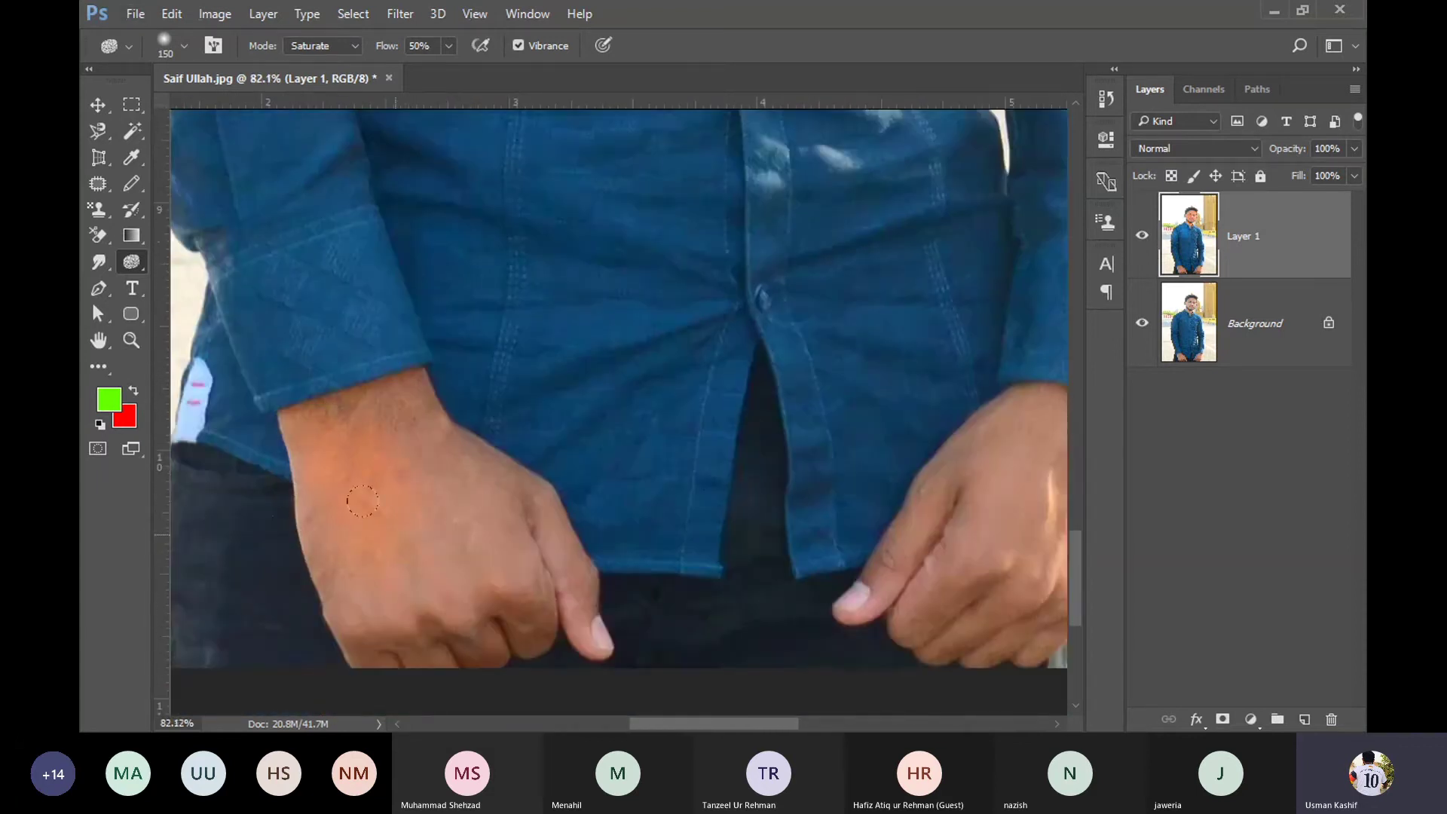
left_click_drag(443, 459, 365, 602)
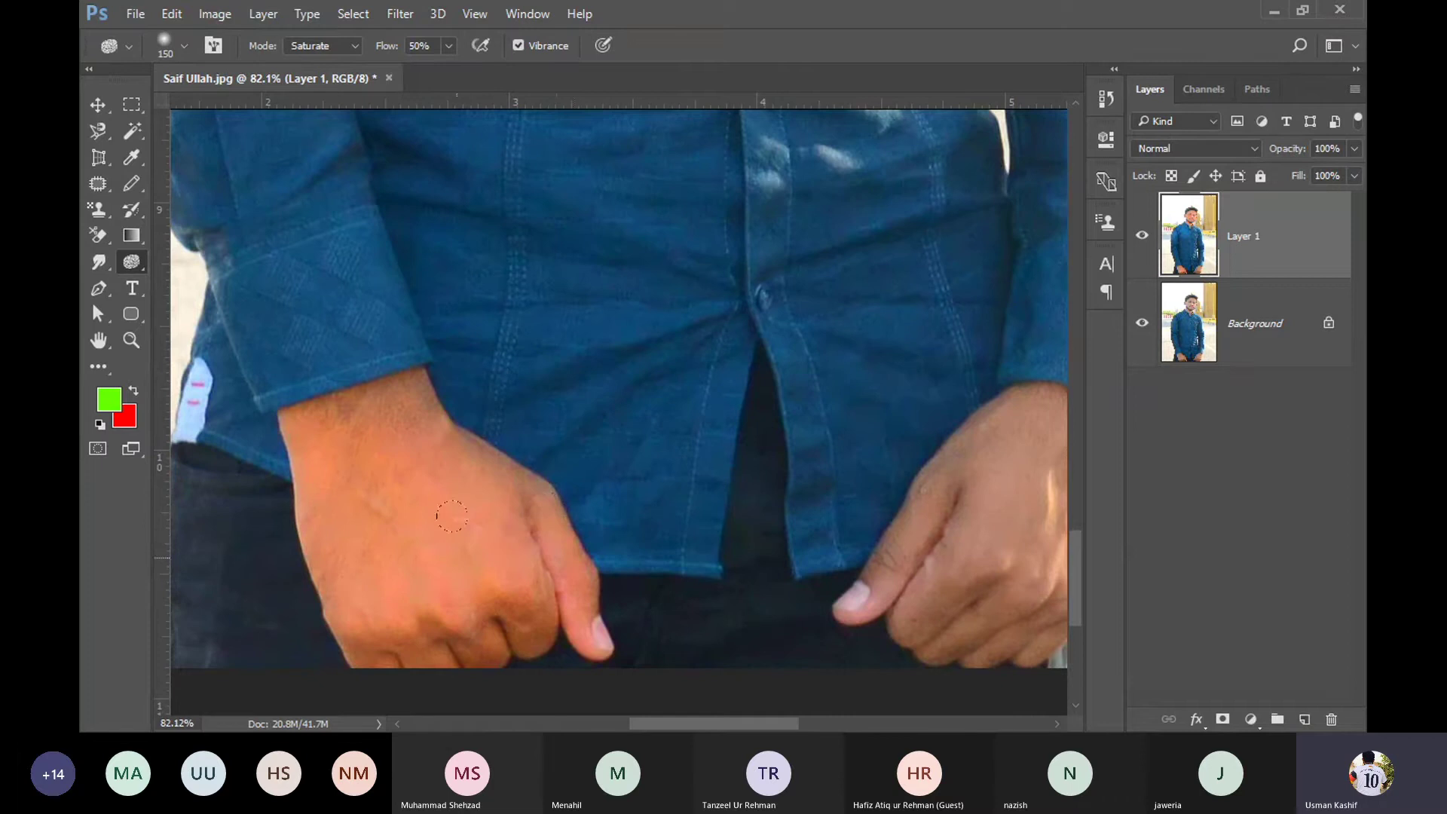
scroll(596, 517, "down", 2)
scroll(633, 542, "down", 2)
scroll(633, 543, "up", 2)
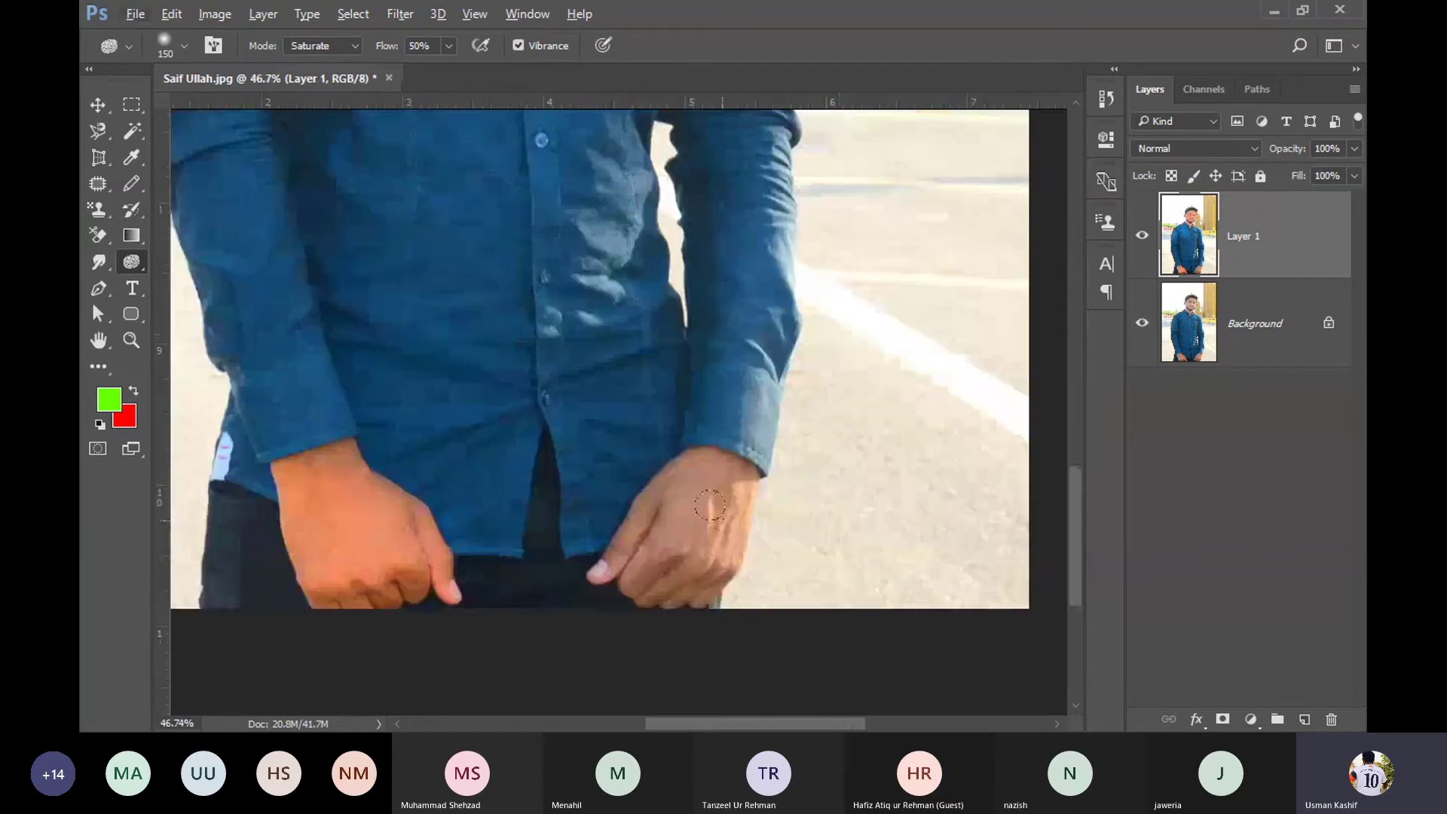
left_click_drag(710, 504, 651, 577)
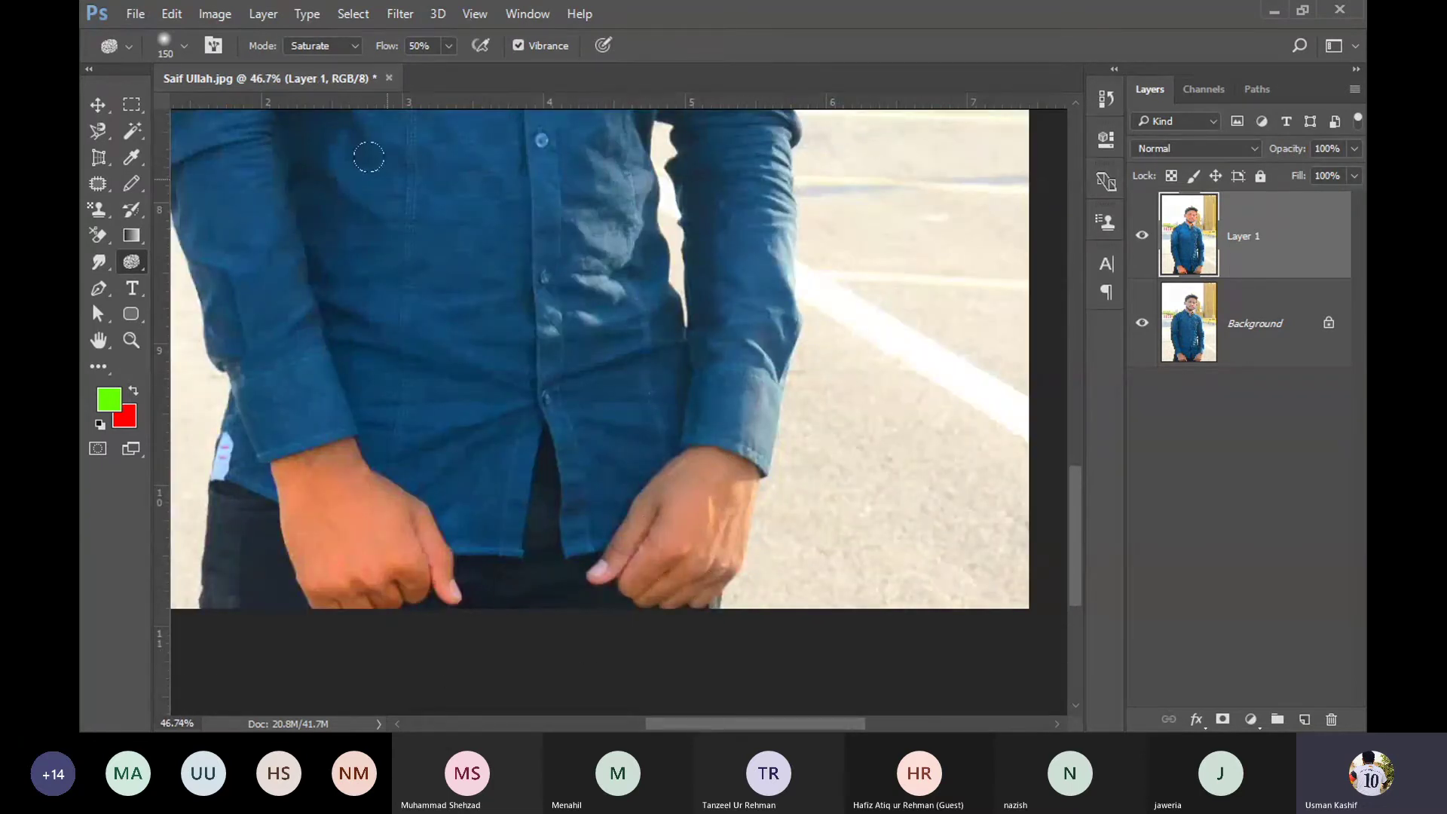
Step: Set the Sponge tool's flow to 10%
left_click(444, 43)
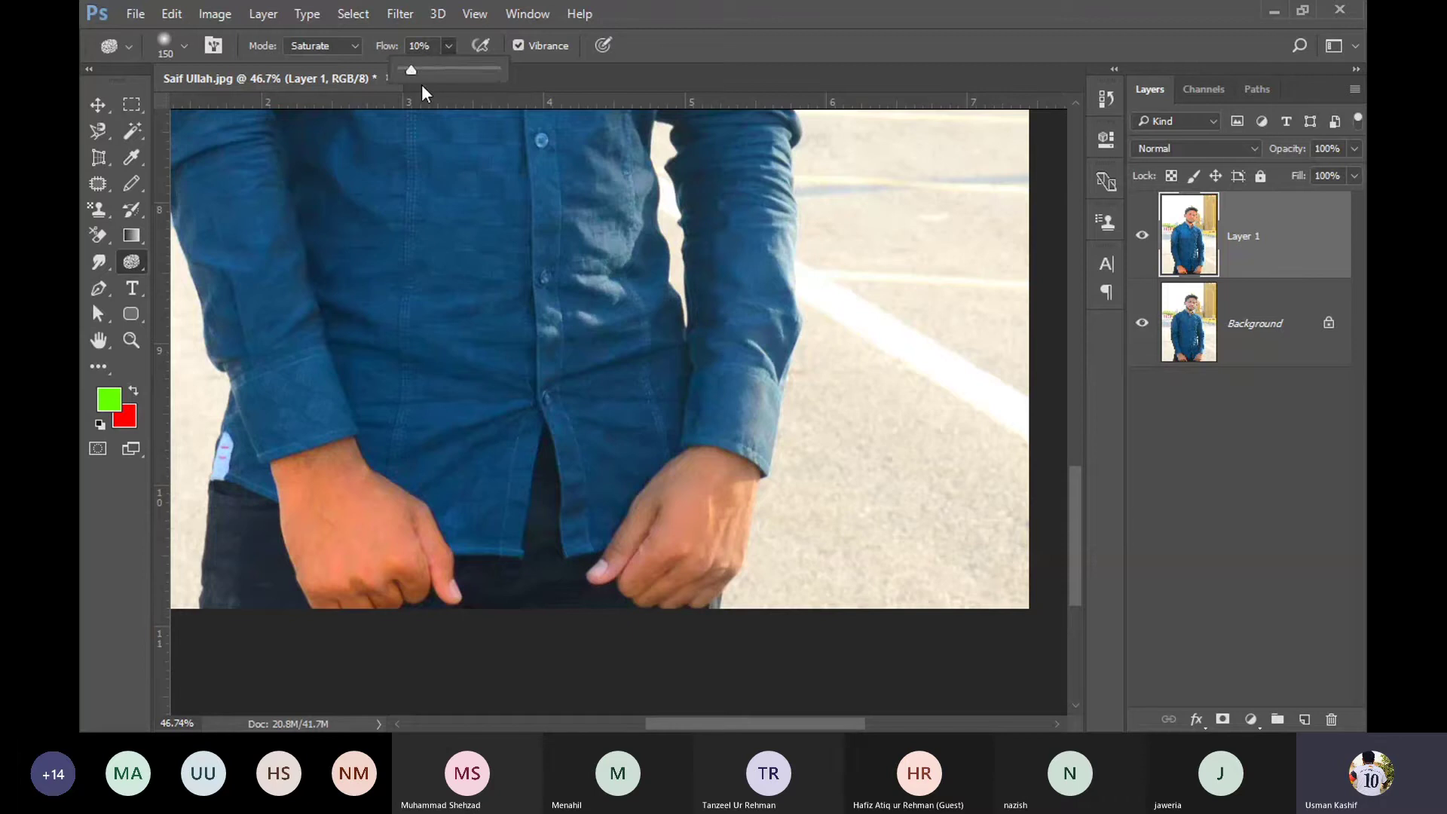
left_click(707, 33)
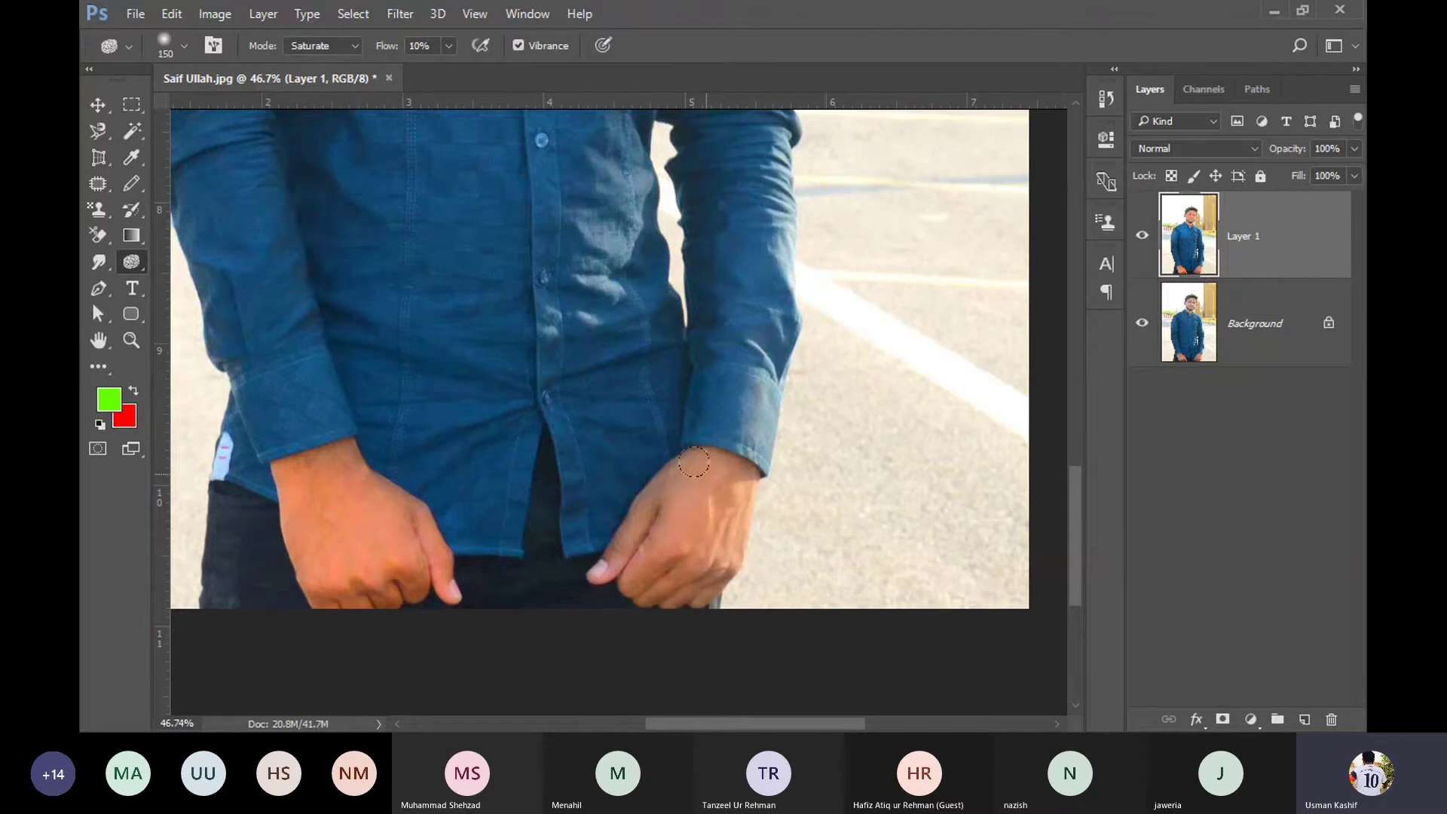
scroll(375, 349, "down", 5)
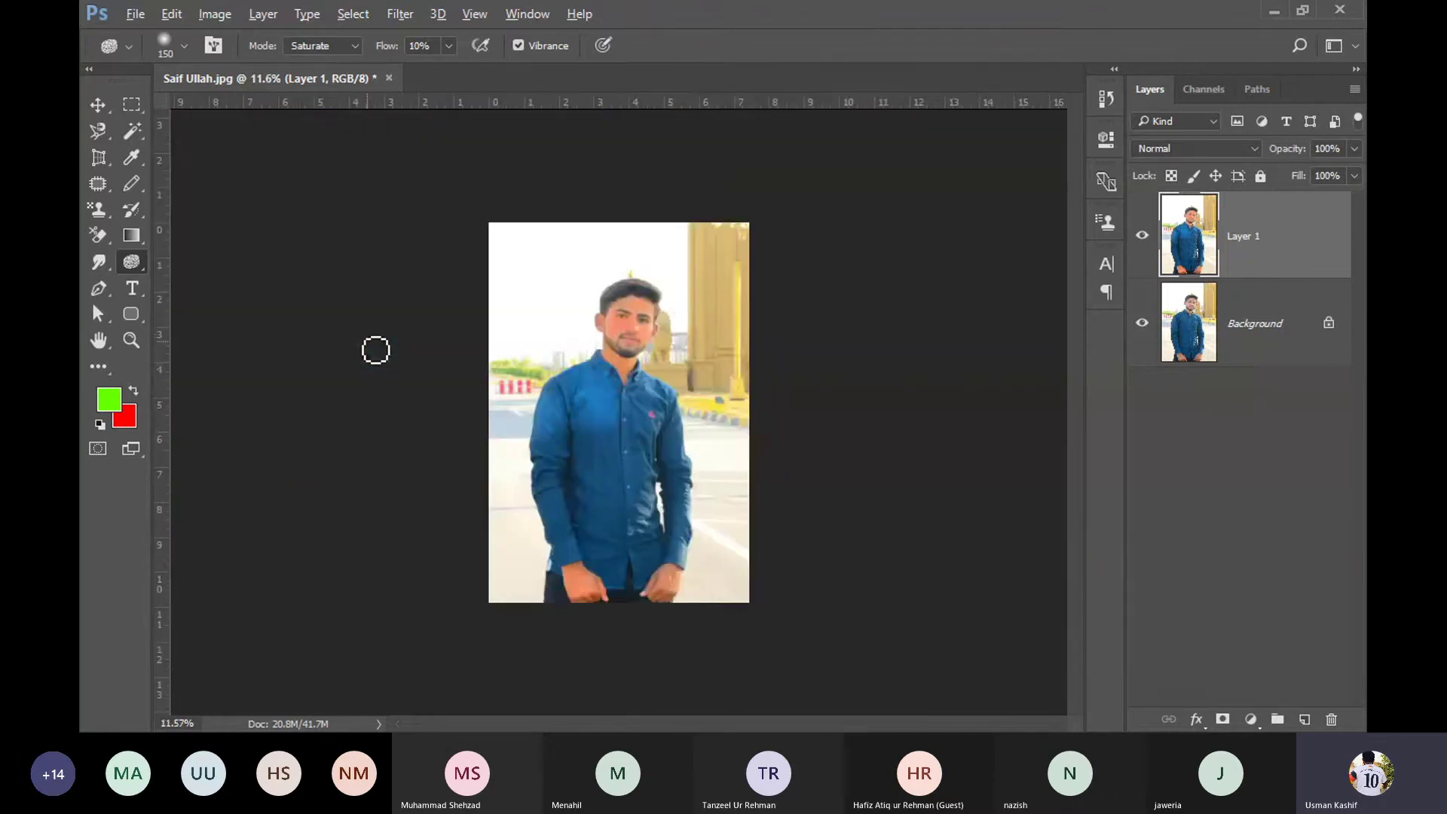
scroll(672, 323, "up", 1)
scroll(663, 311, "up", 5)
scroll(618, 340, "up", 1)
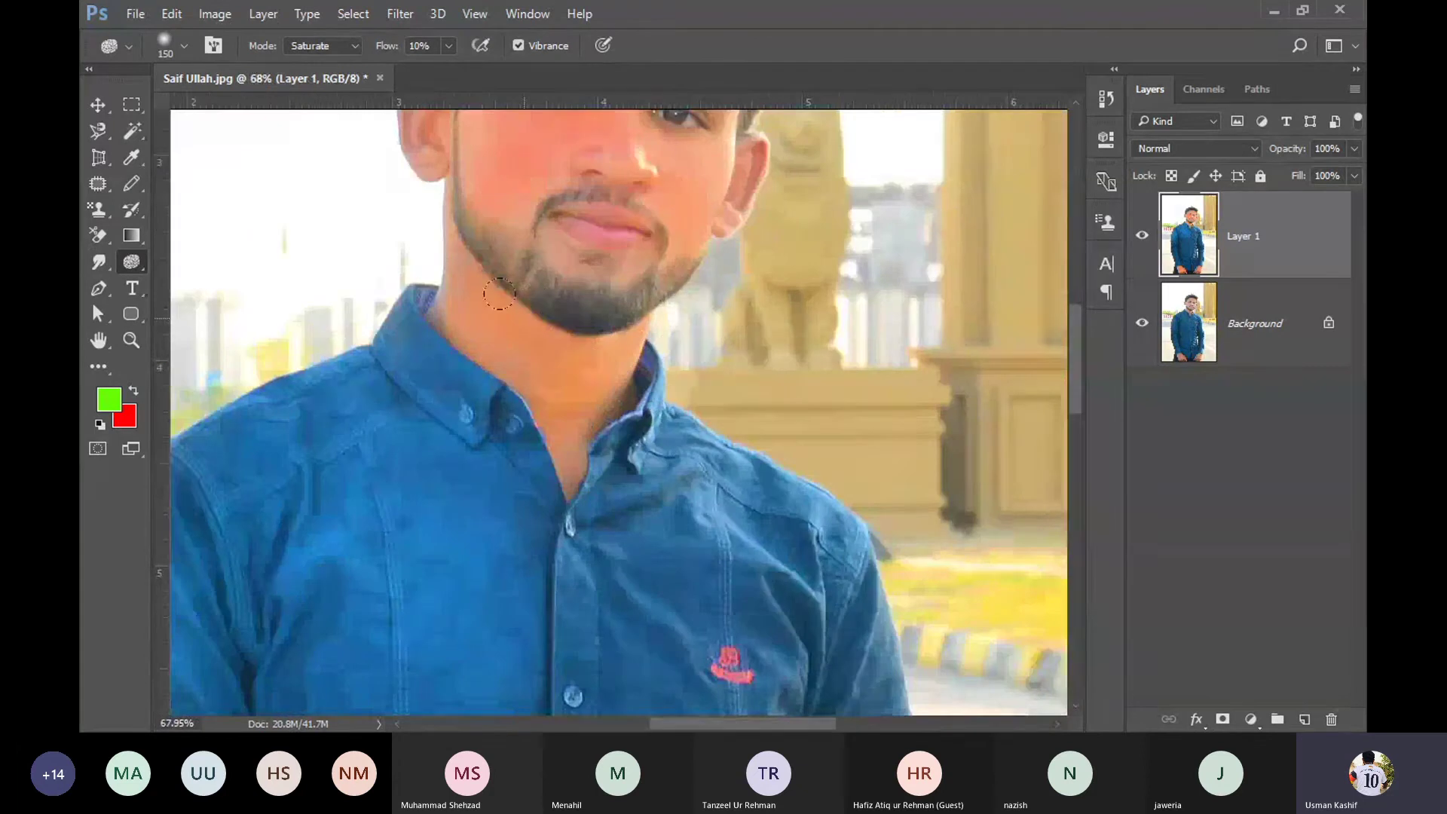
scroll(496, 361, "down", 2)
scroll(433, 355, "down", 1)
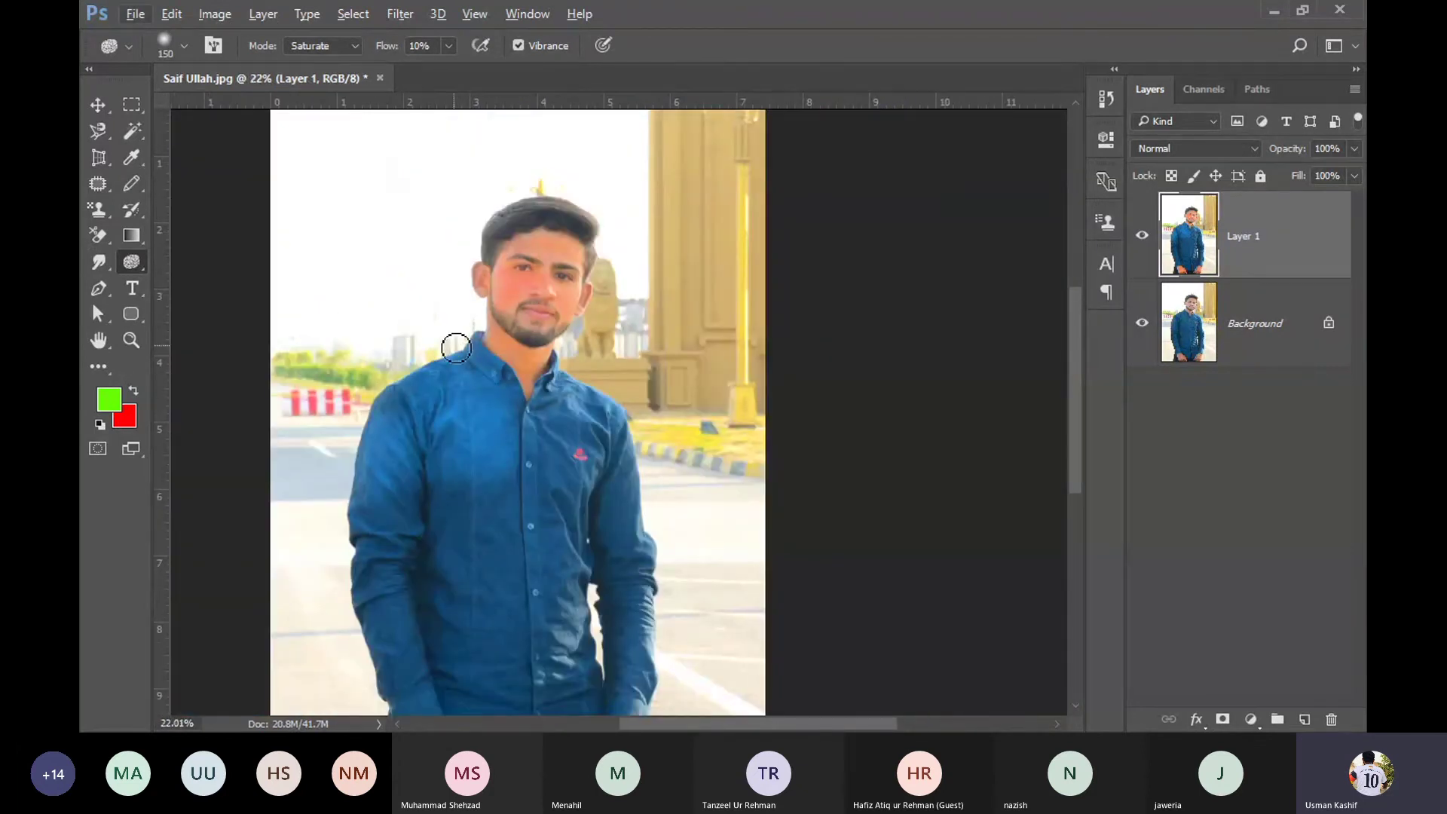
Step: Replace the saturated copy layer with a fresh duplicate and saturate the red barriers and greenery
key("ctrl+alt+z")
key("ctrl+alt+z")
key("ctrl+j")
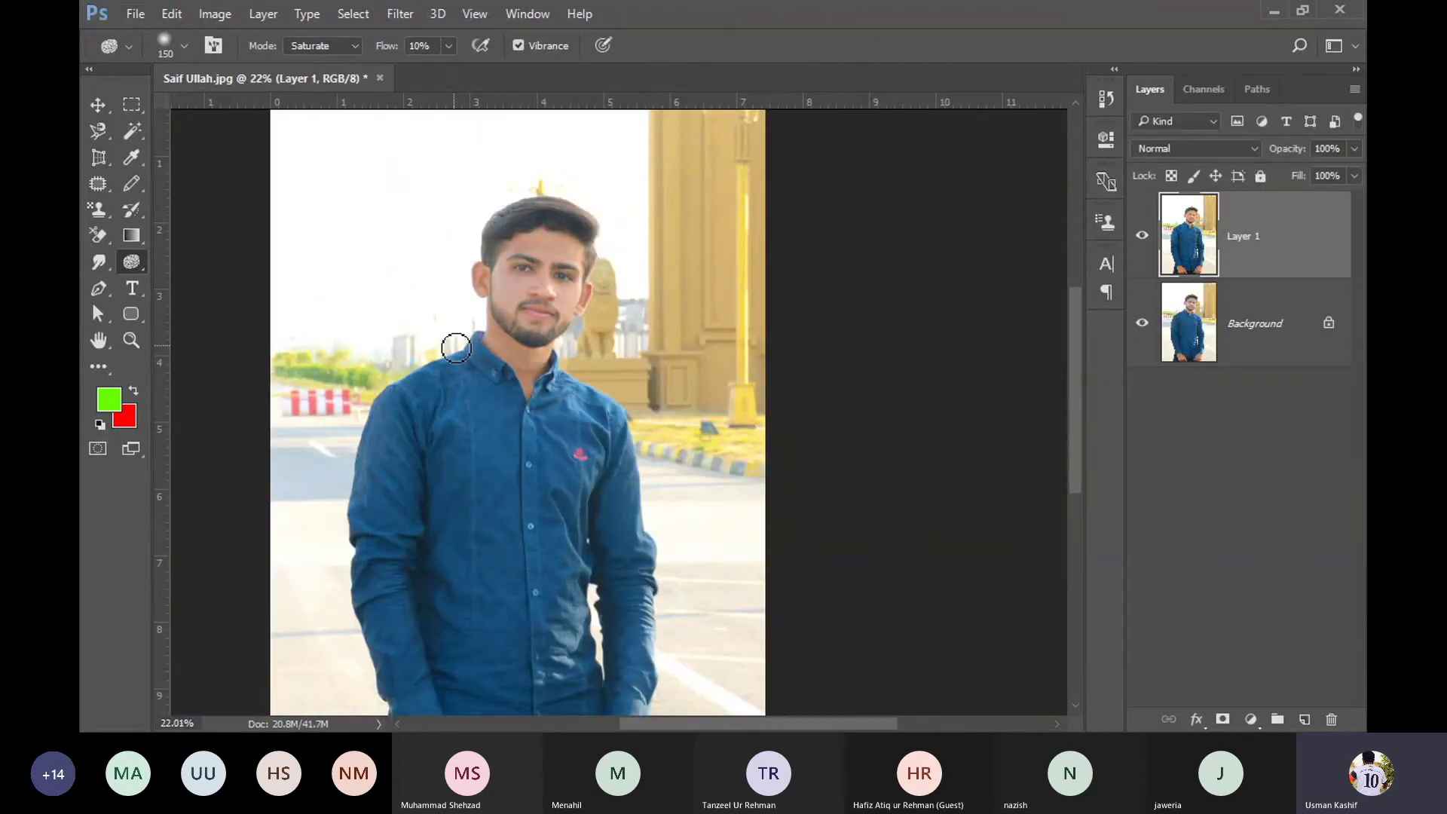
scroll(348, 286, "up", 3)
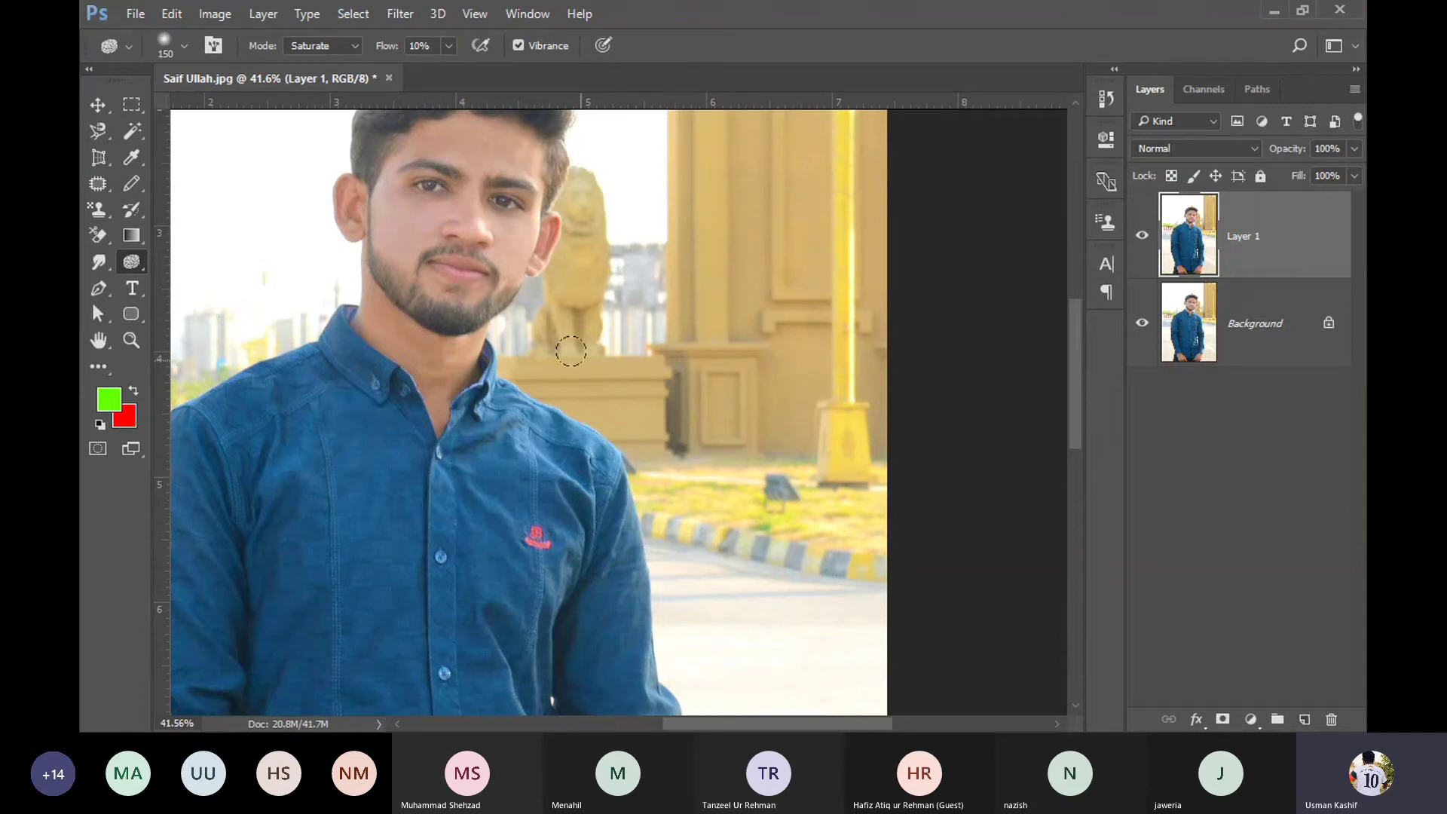
scroll(242, 268, "down", 3)
scroll(255, 312, "down", 3)
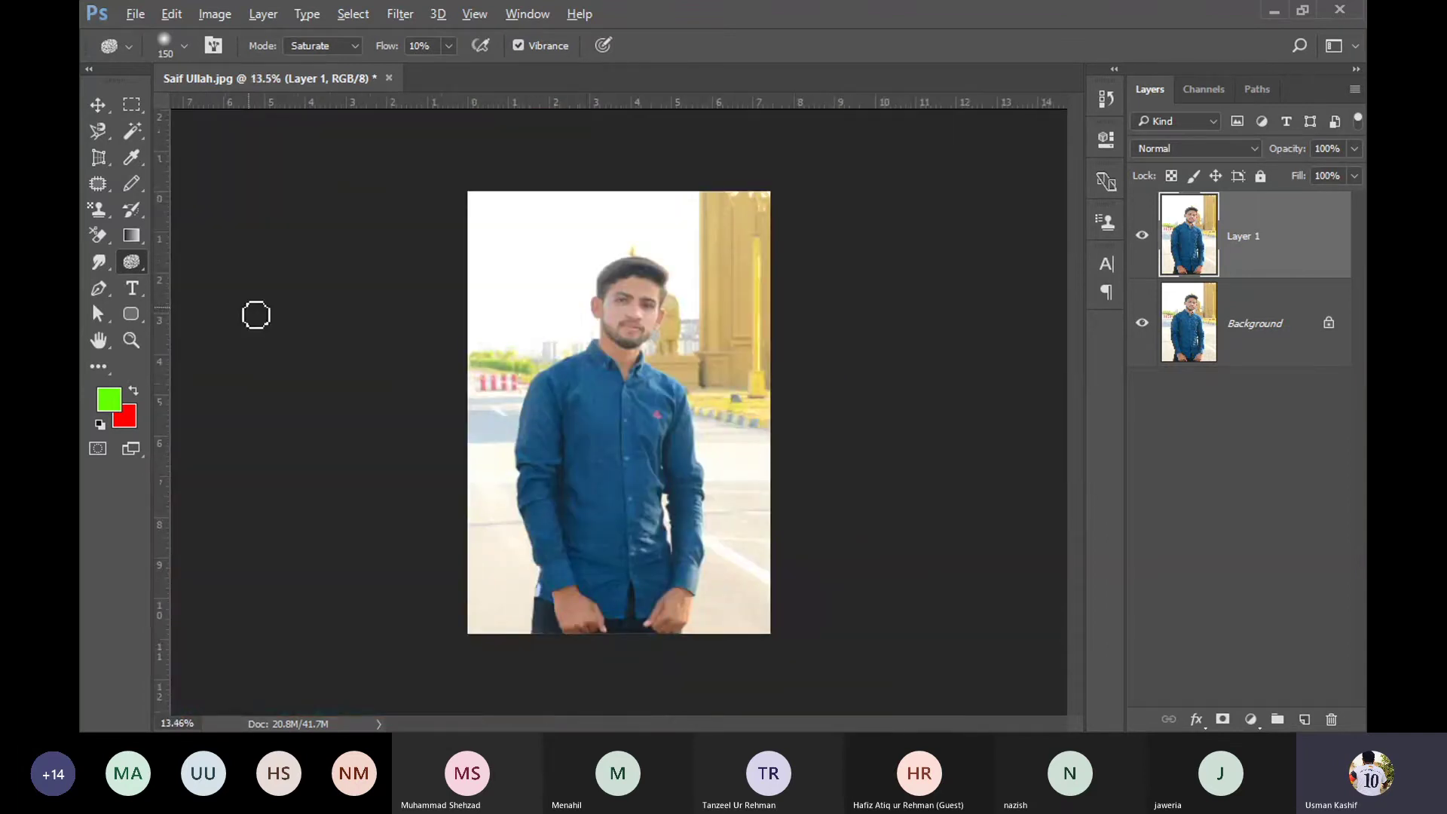
scroll(719, 345, "up", 3)
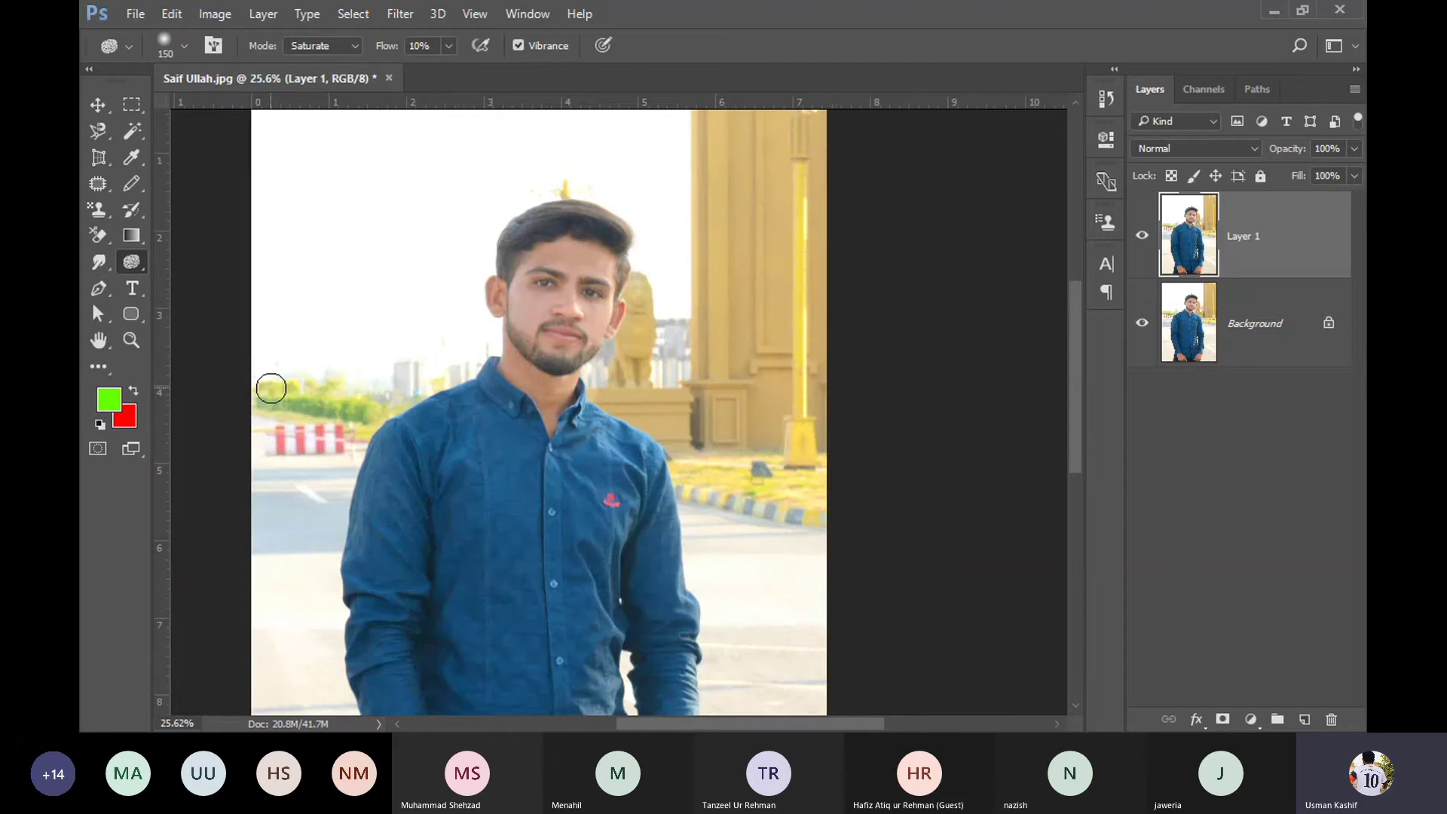
mouse_move(333, 440)
left_mouse_down()
mouse_move(351, 399)
mouse_move(284, 377)
mouse_move(323, 394)
mouse_move(387, 346)
mouse_move(356, 350)
left_mouse_up()
Step: Close the portrait photo document and answer the save-changes prompt
right_click(129, 261)
left_click(129, 261)
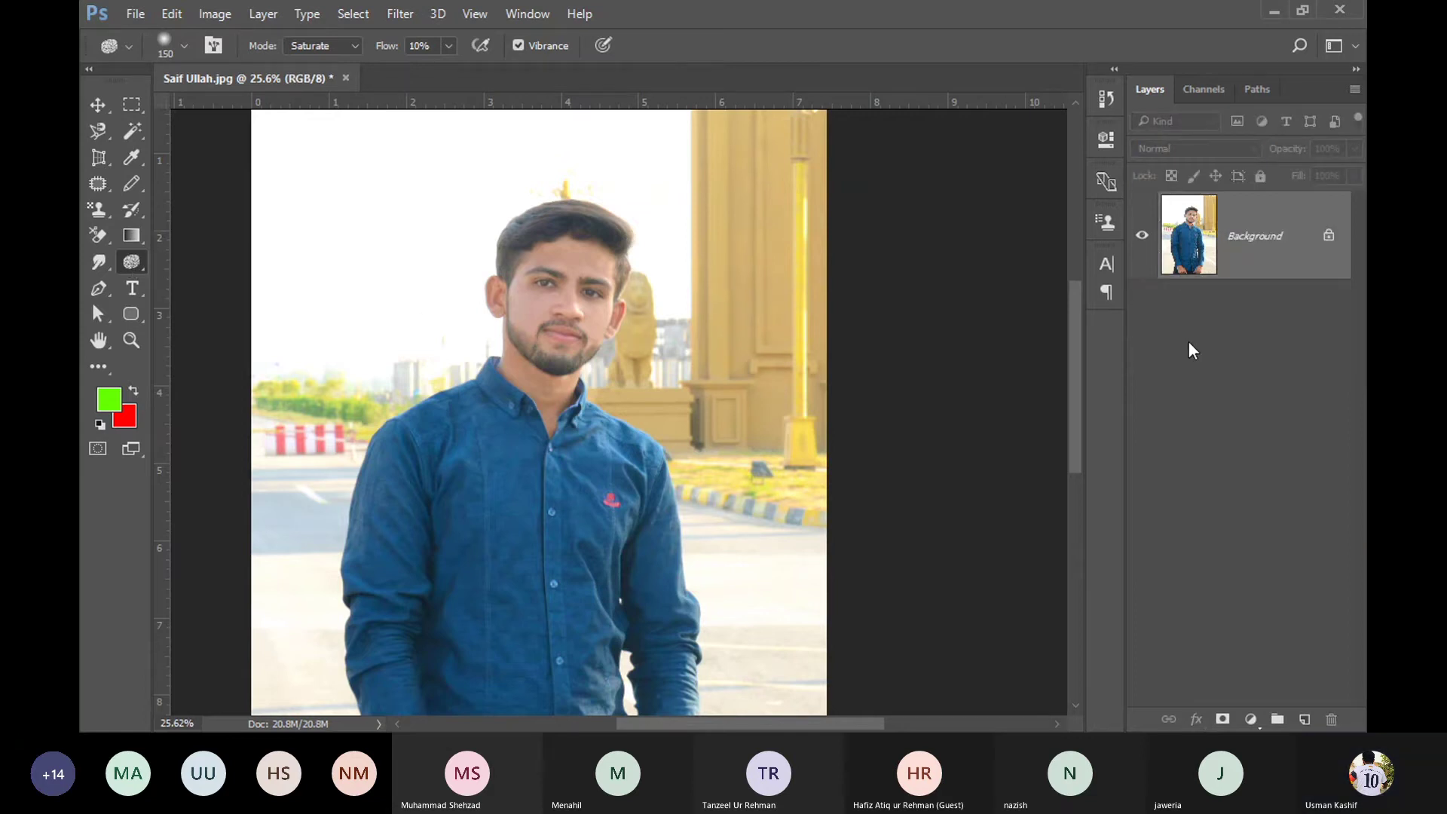
left_click(345, 78)
left_click(738, 301)
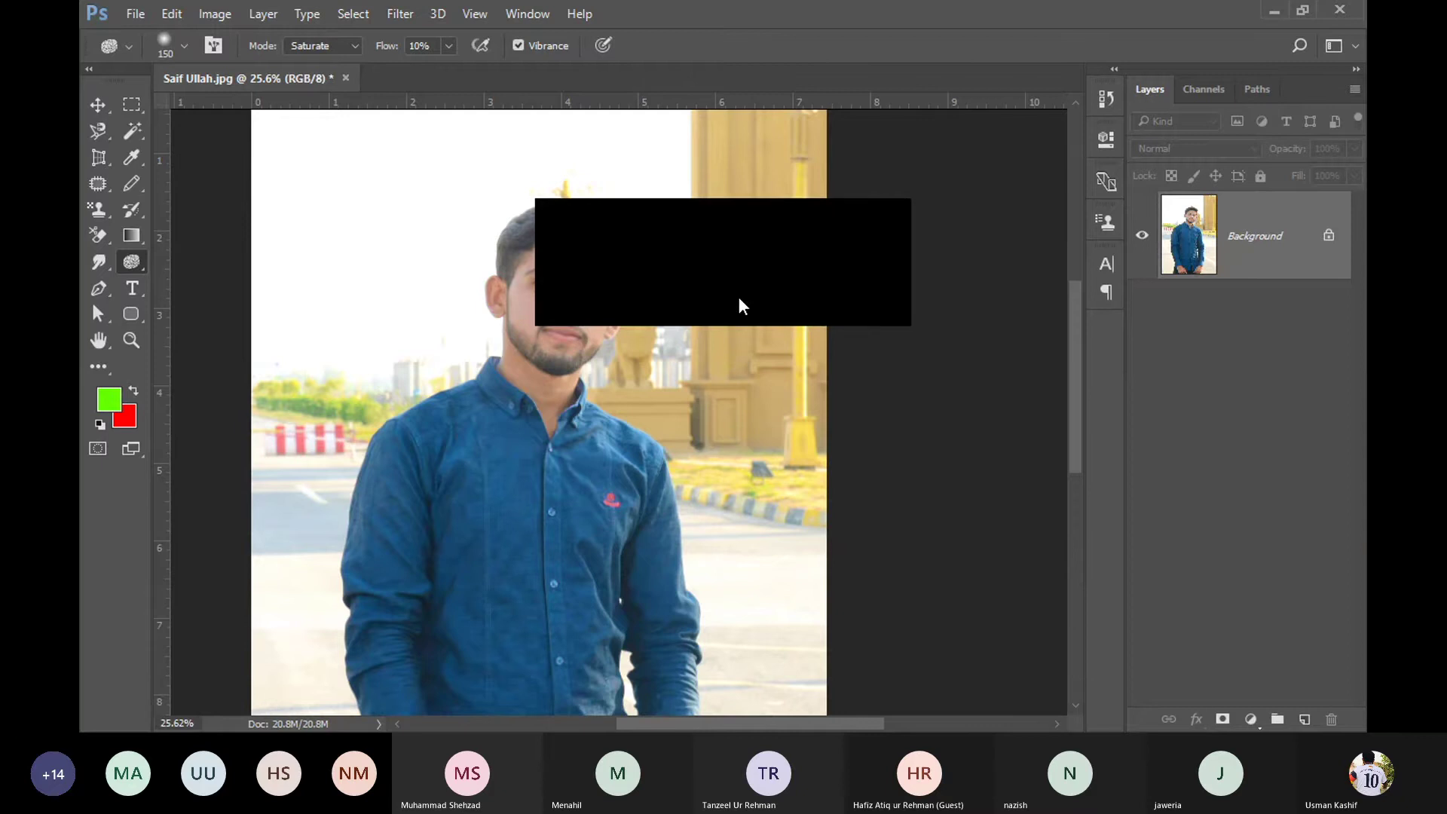
Step: Create a new blank white A4 portrait document
key("ctrl+n")
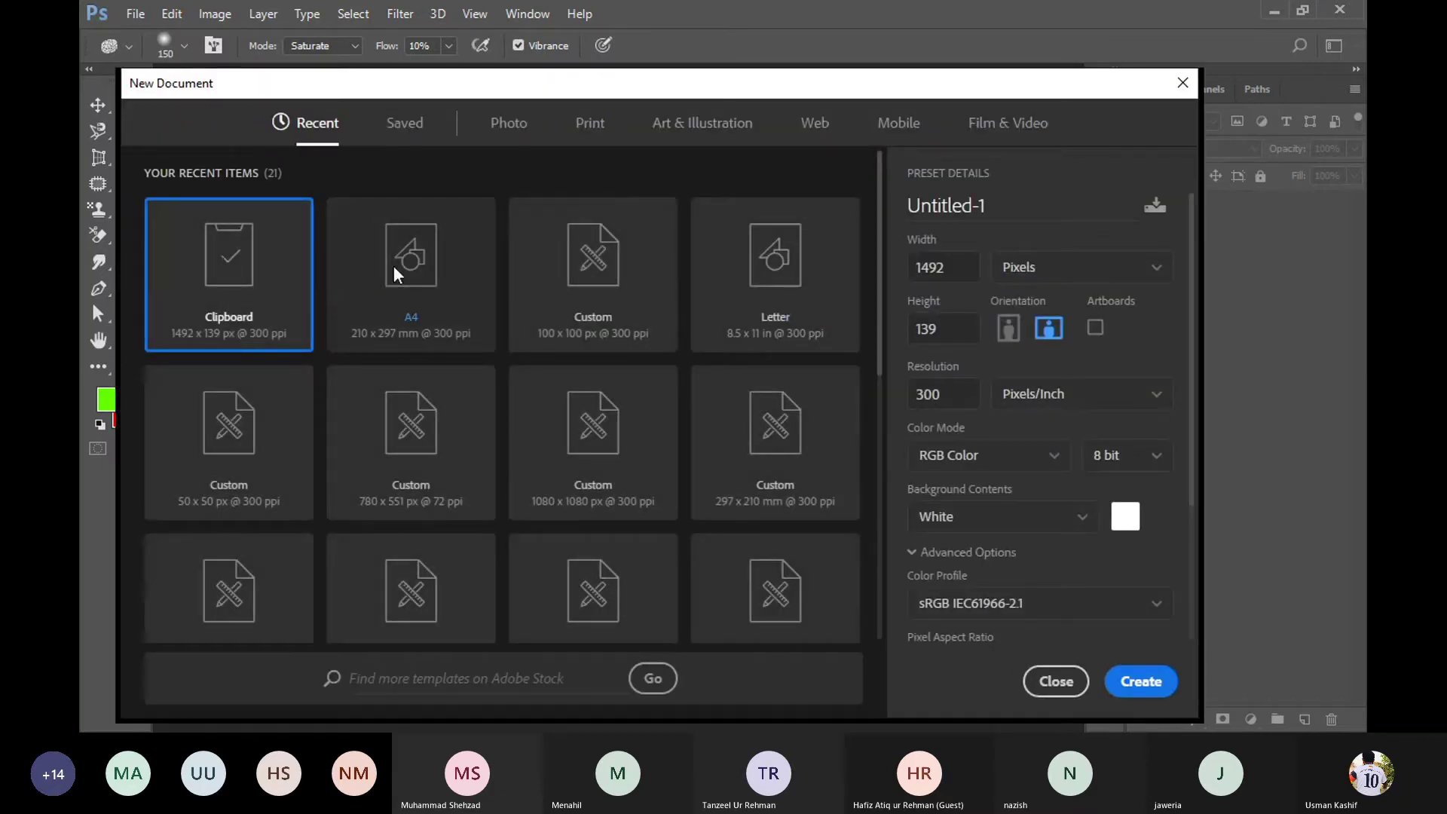
left_click(407, 260)
left_click(1140, 681)
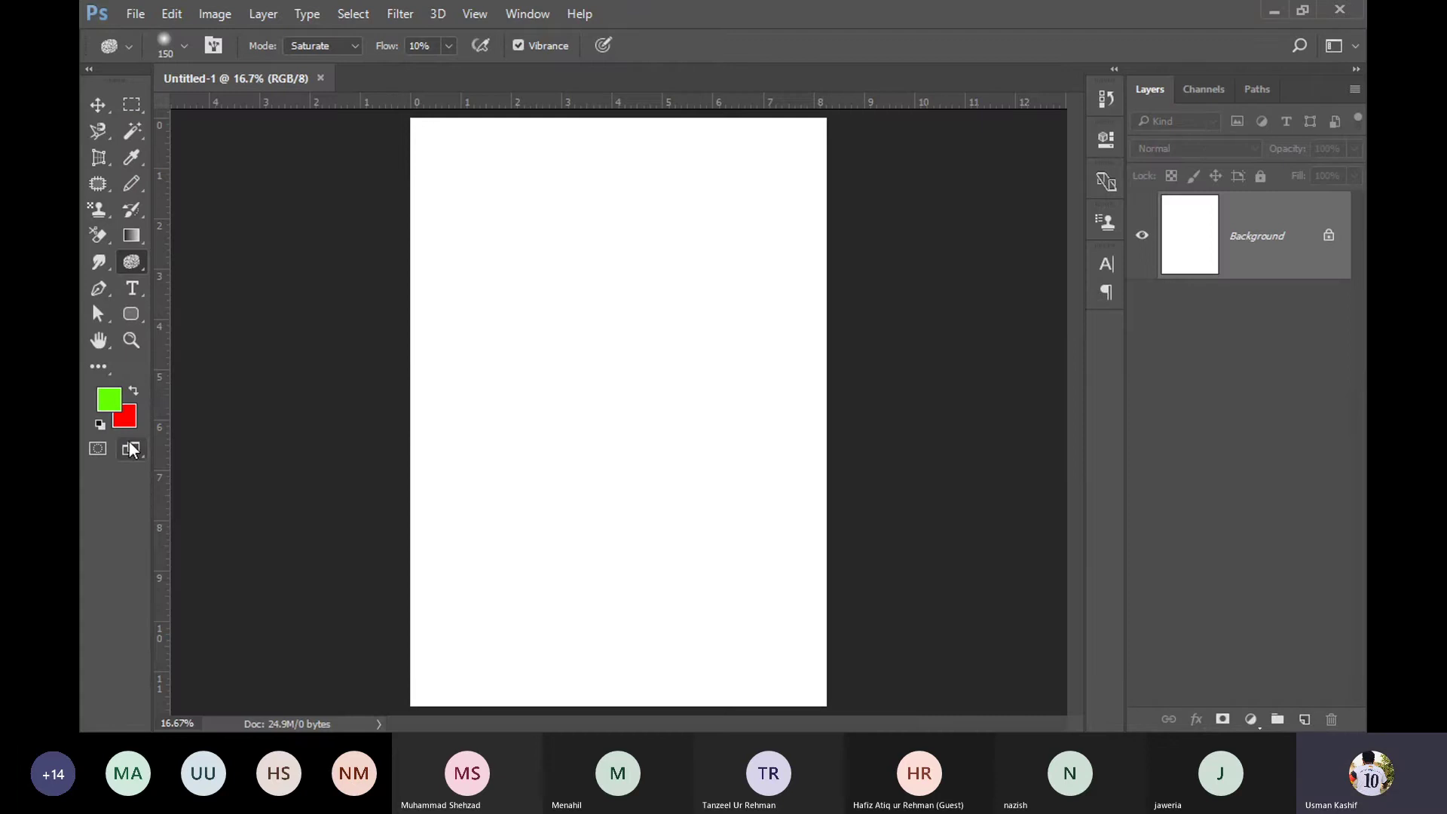
Step: Type 'Usman' near the top of the page with the Horizontal Type Tool
scroll(550, 330, "up", 3)
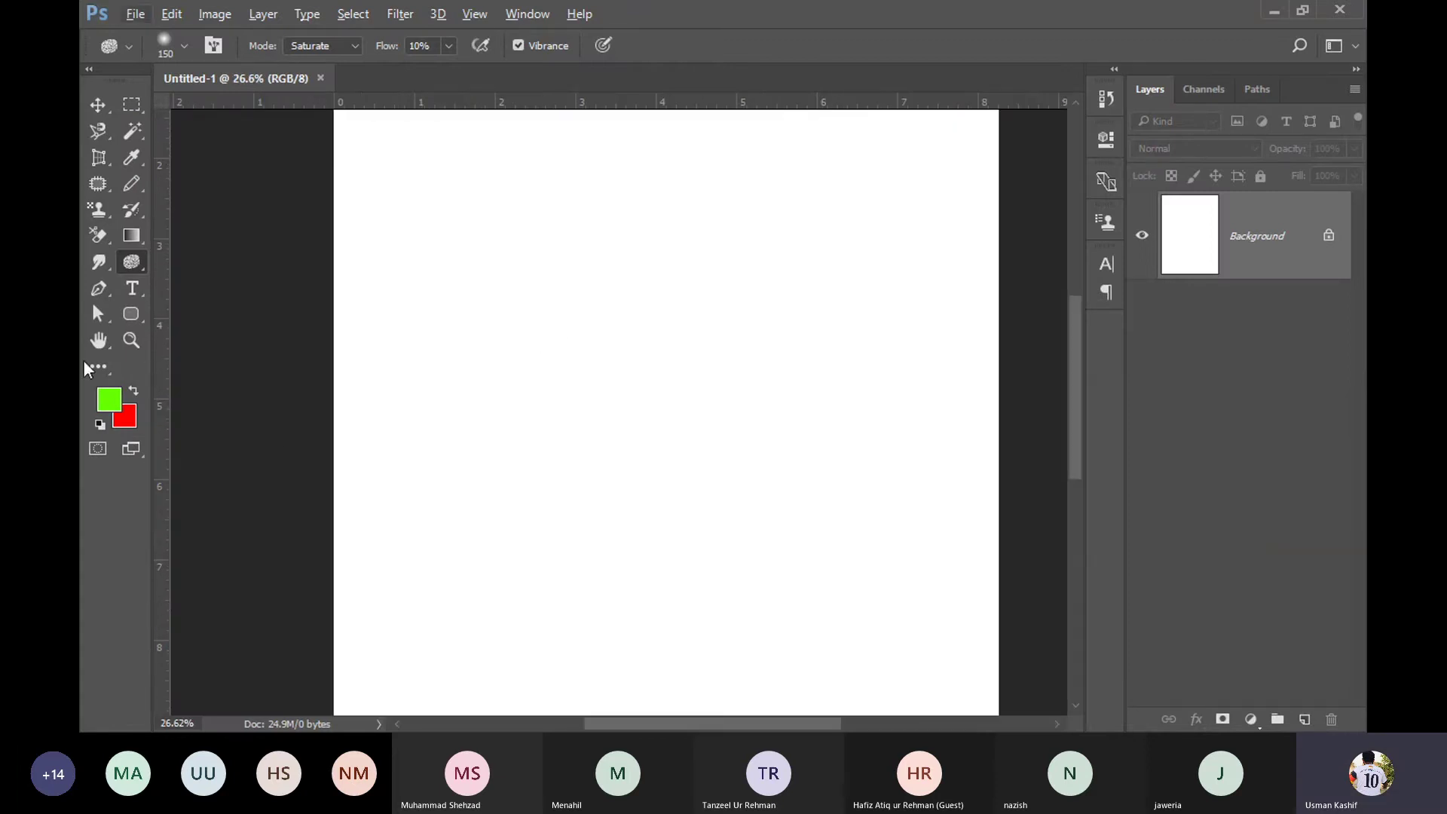
left_click(129, 289)
right_click(132, 285)
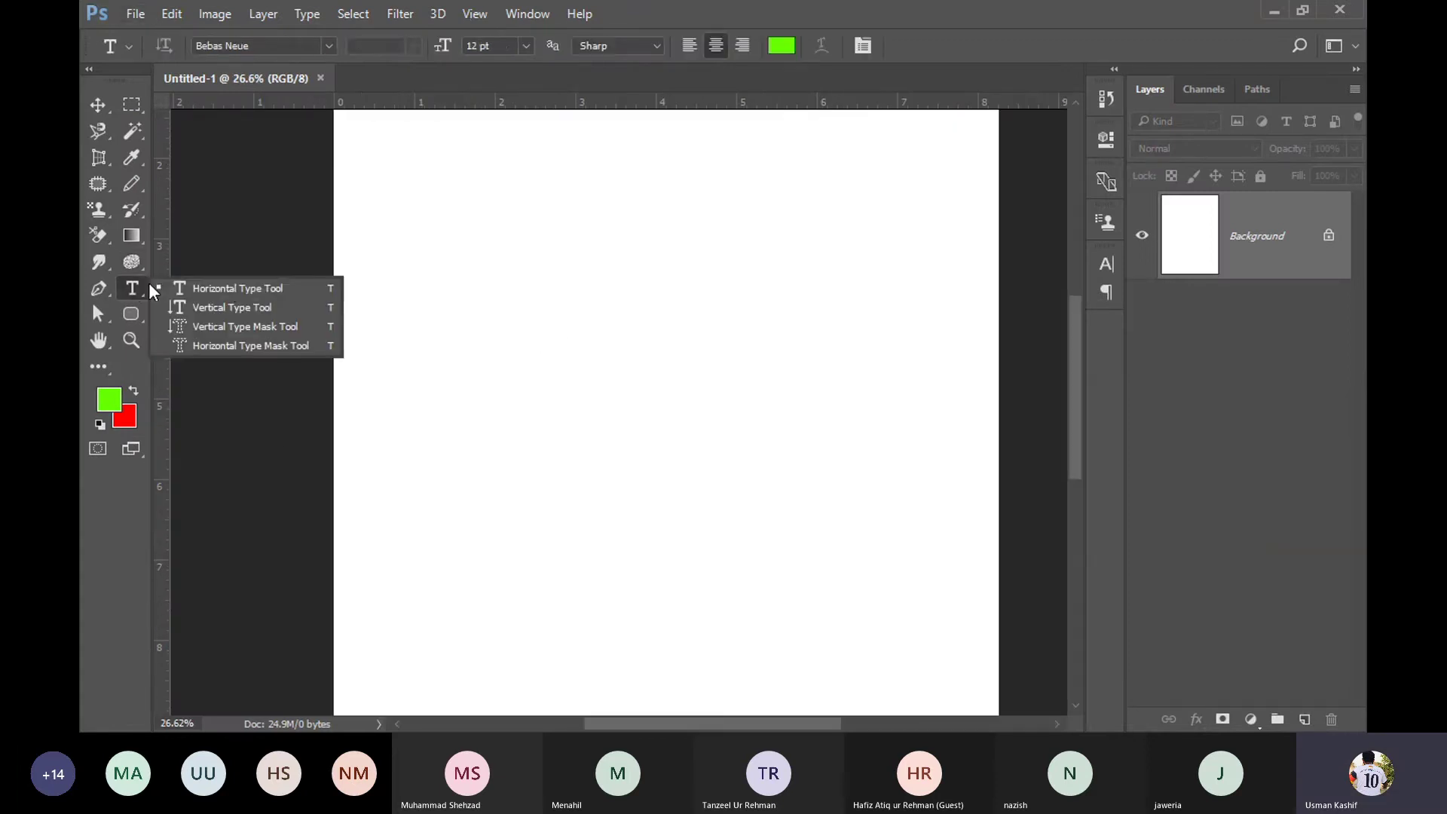
left_click(239, 287)
left_click(467, 228)
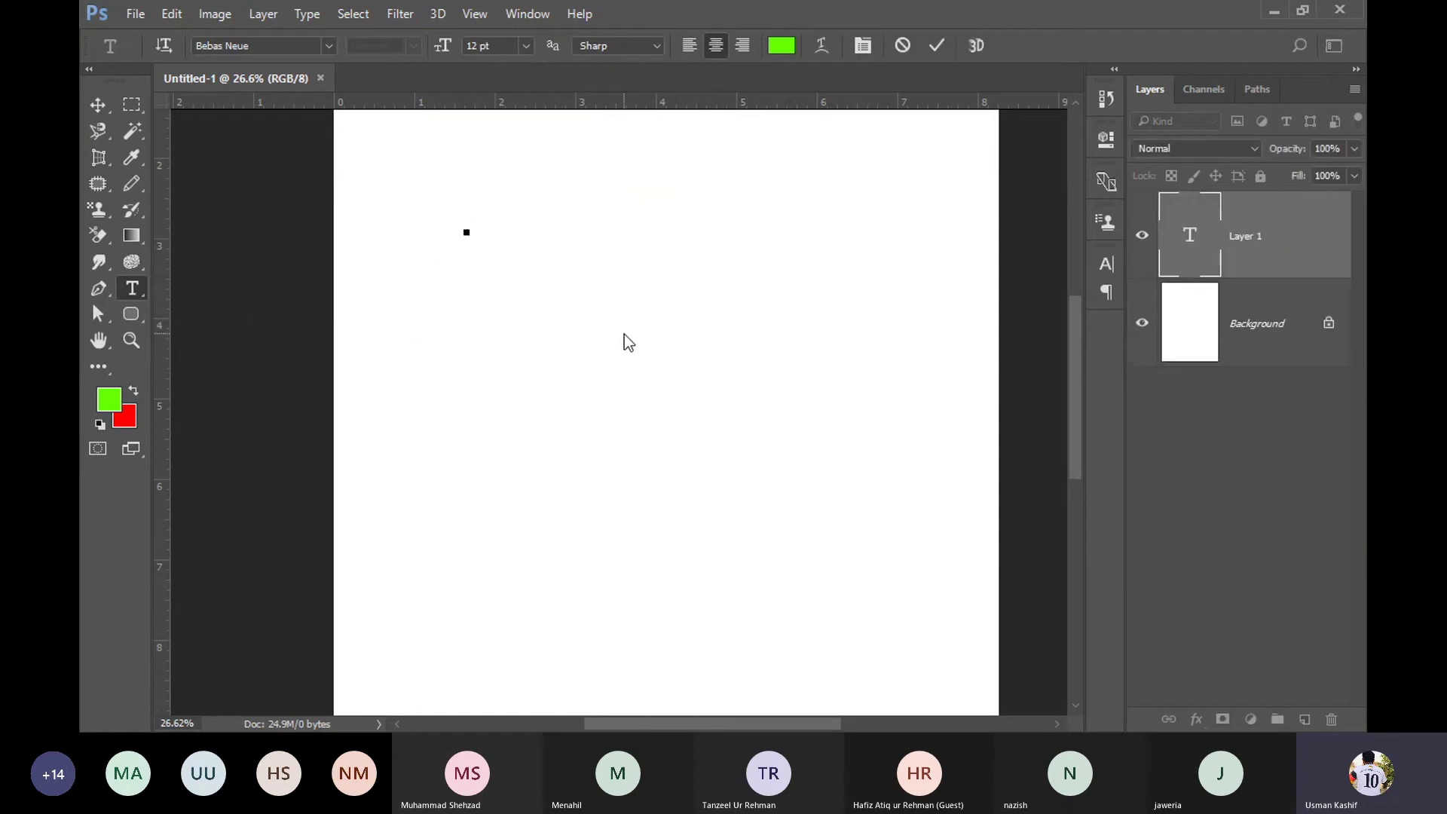
type("Usman")
Step: Make the text black (000000), left-aligned, 72 pt Bebas Neue, and commit it
key("ctrl+a")
left_click(780, 45)
left_click_drag(284, 322, 98, 561)
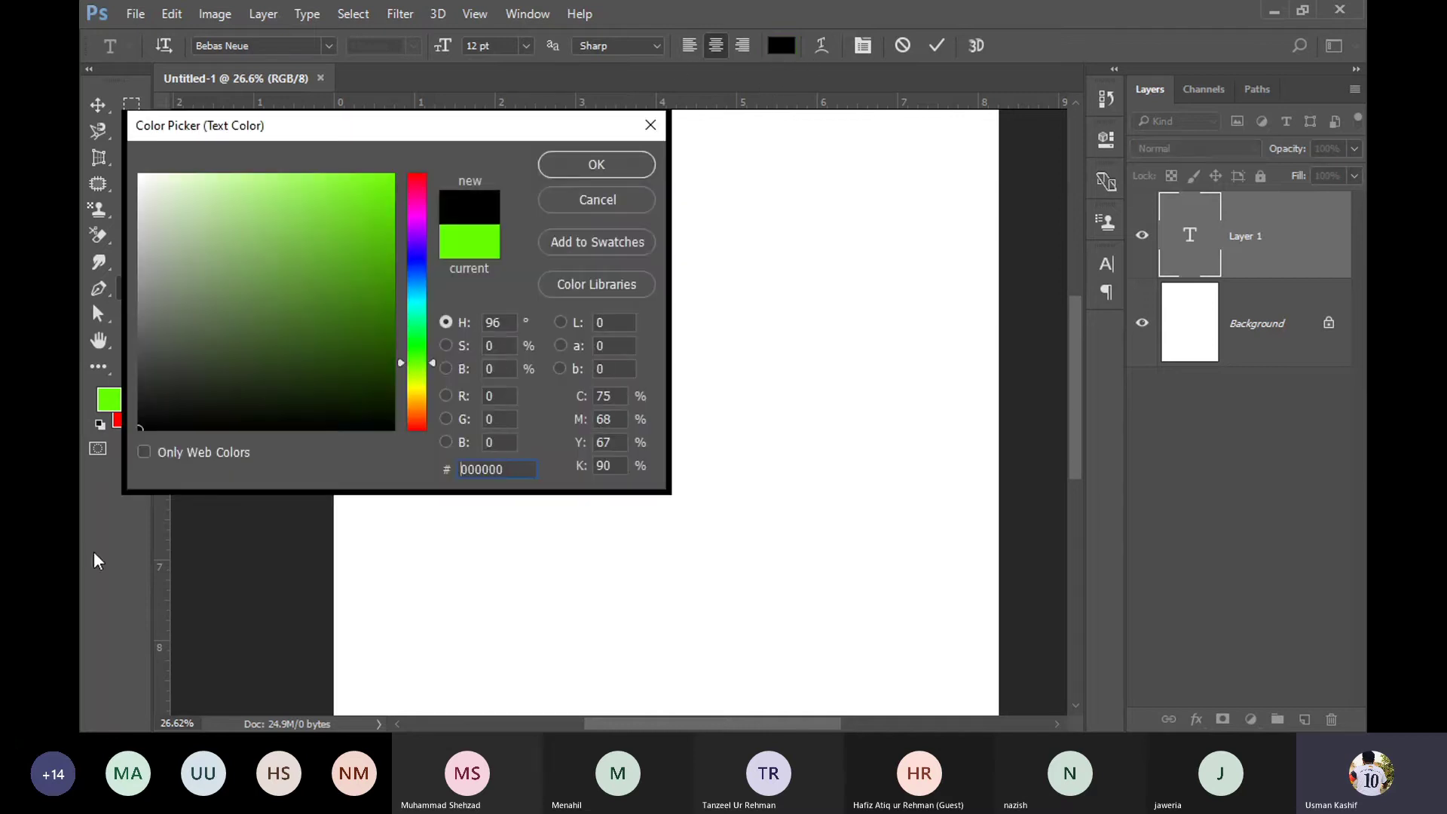
left_click(634, 160)
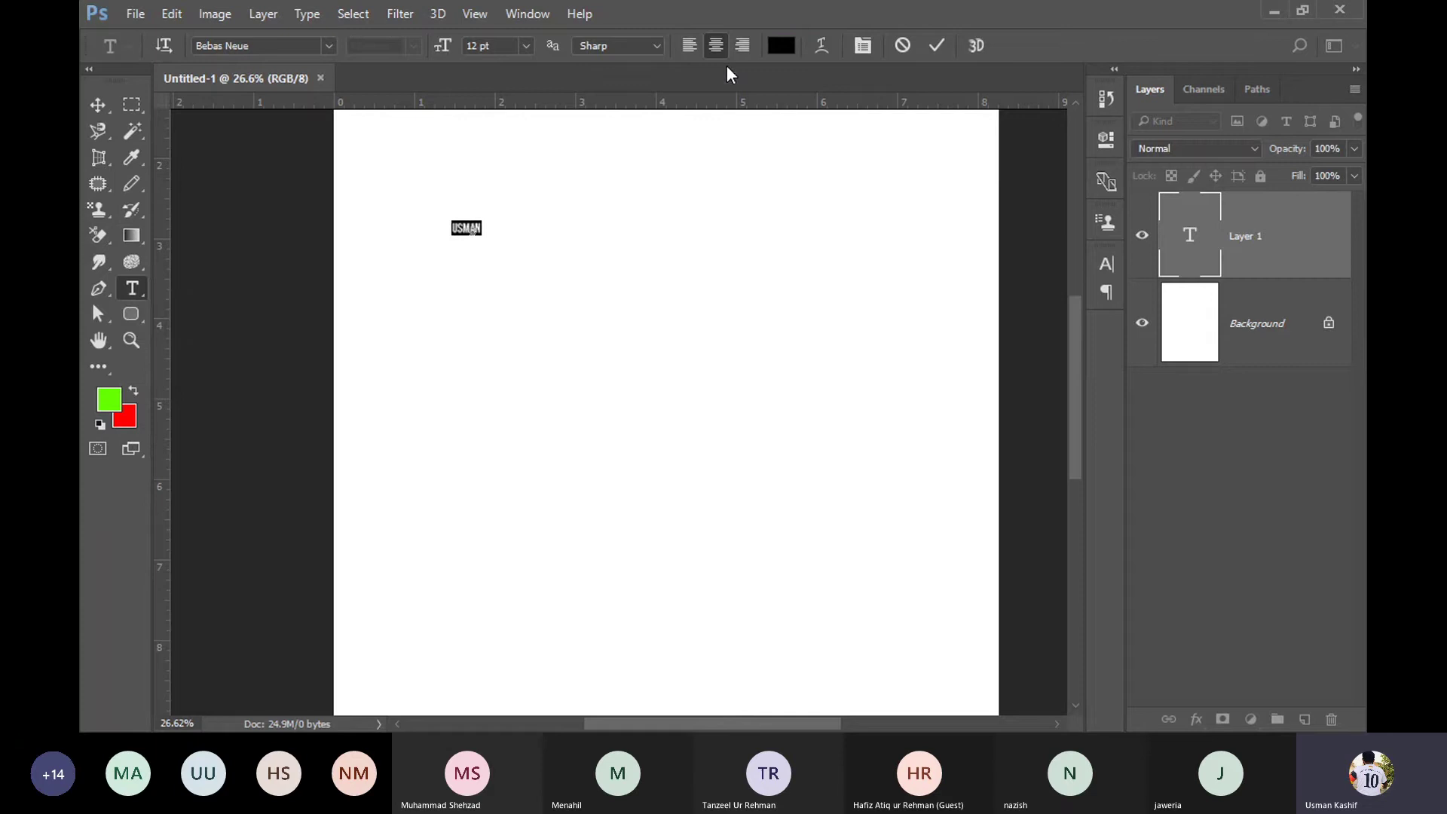
left_click(695, 43)
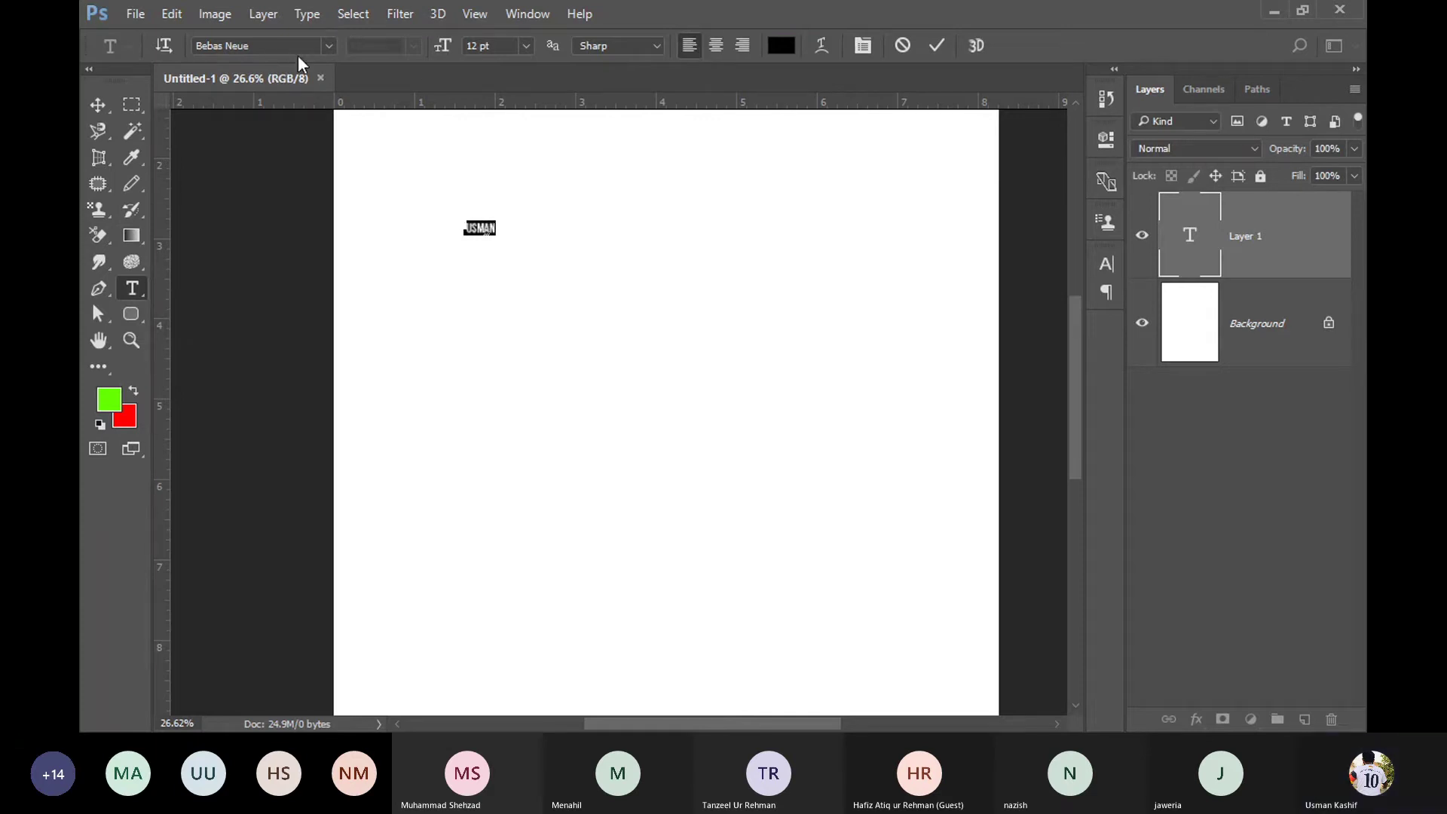
left_click(526, 46)
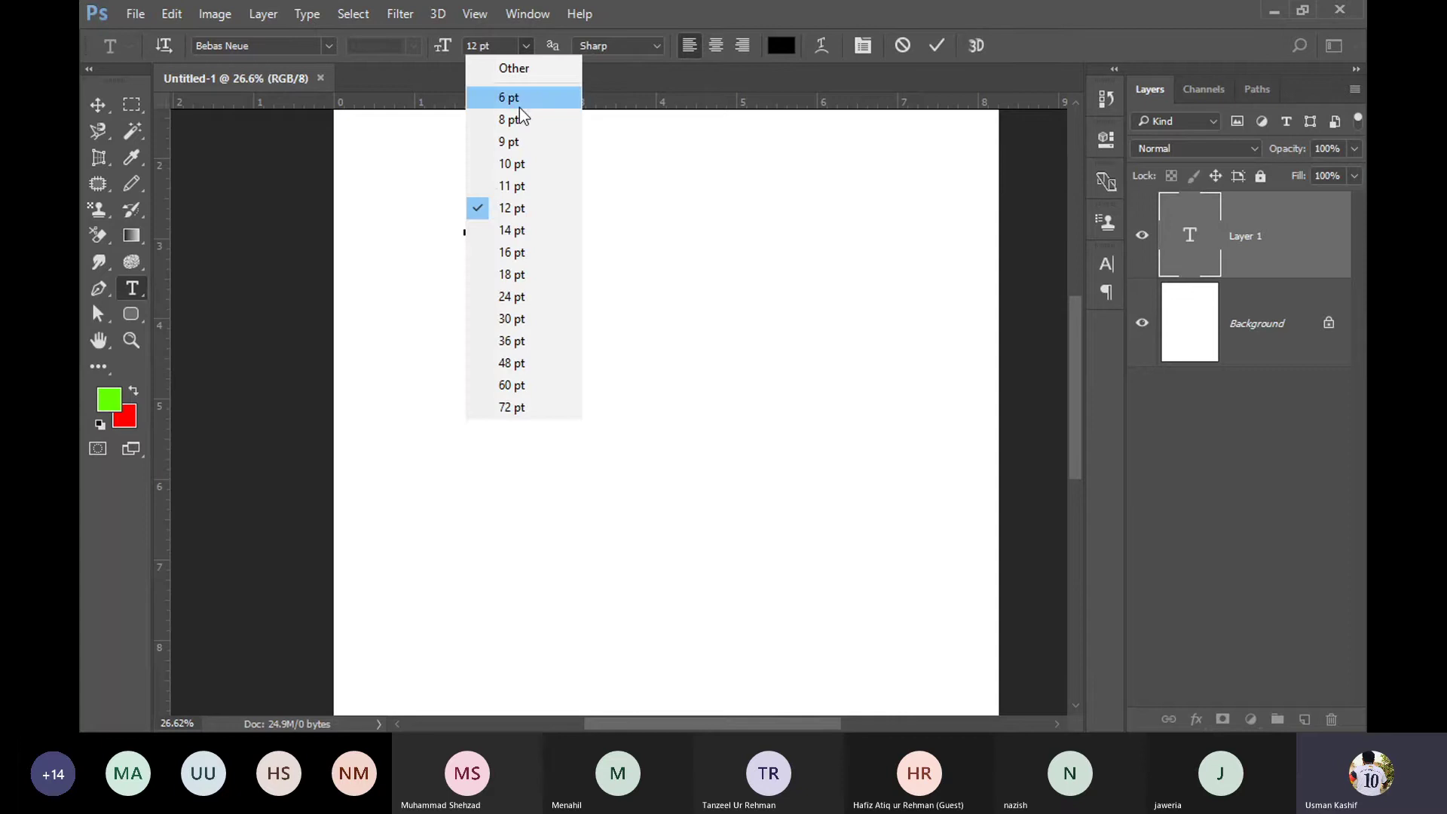
left_click(512, 407)
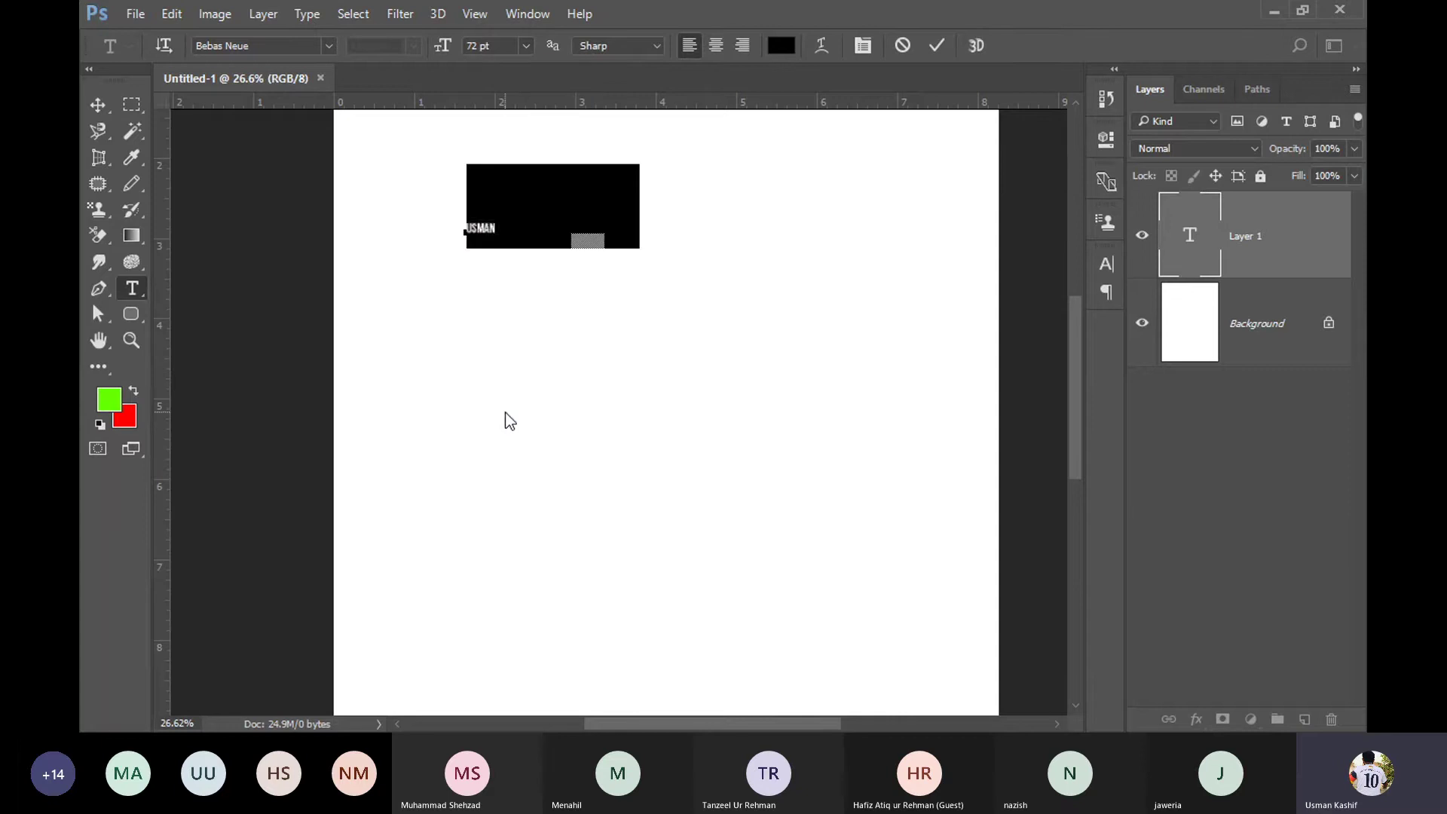
left_click(319, 48)
left_click(88, 108)
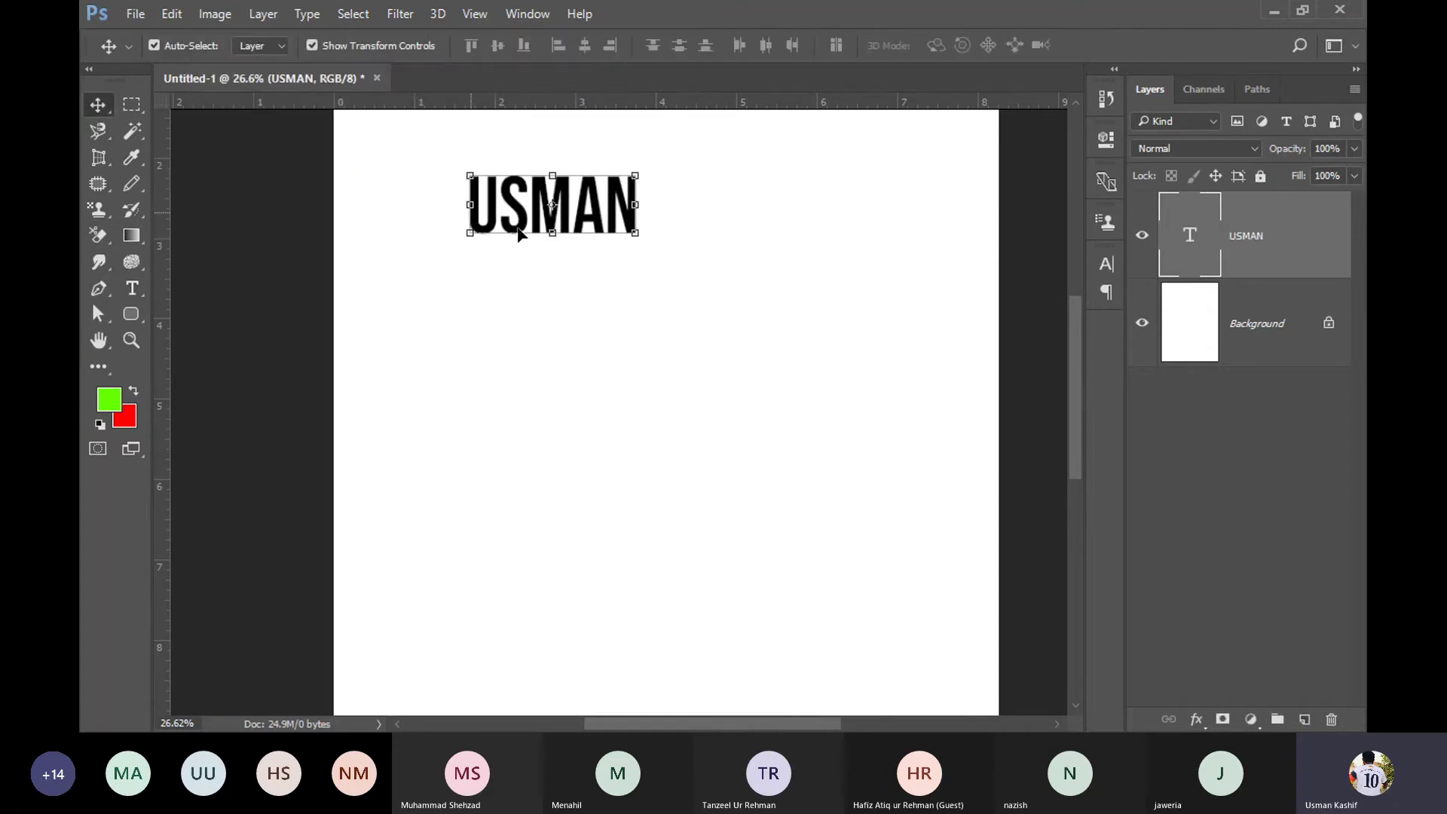
Step: Scale the USMAN text up about 339% so it nearly fills the page width
left_click(634, 234)
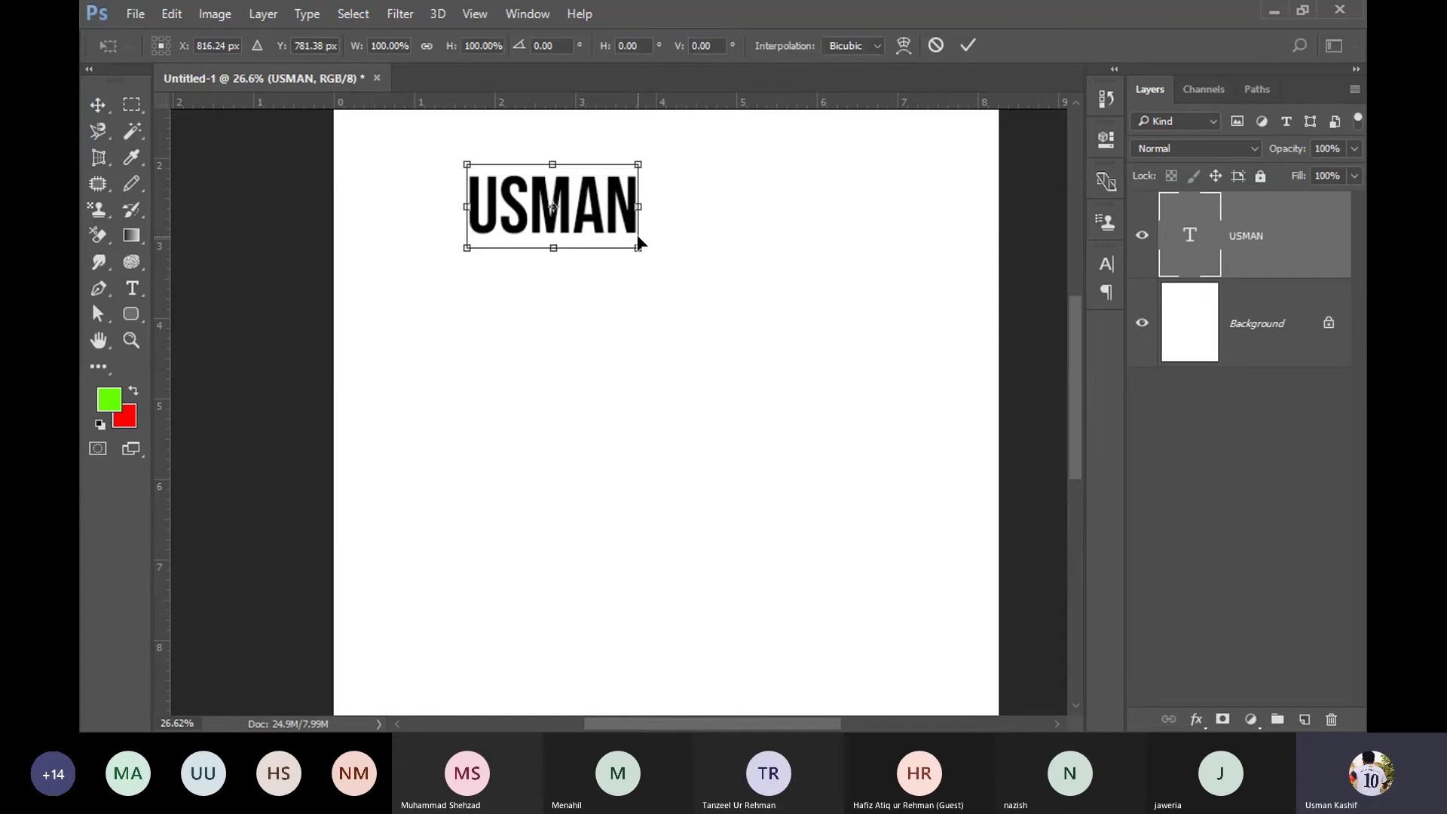
mouse_move(638, 248)
left_mouse_down()
mouse_move(902, 458)
mouse_move(921, 494)
left_mouse_up()
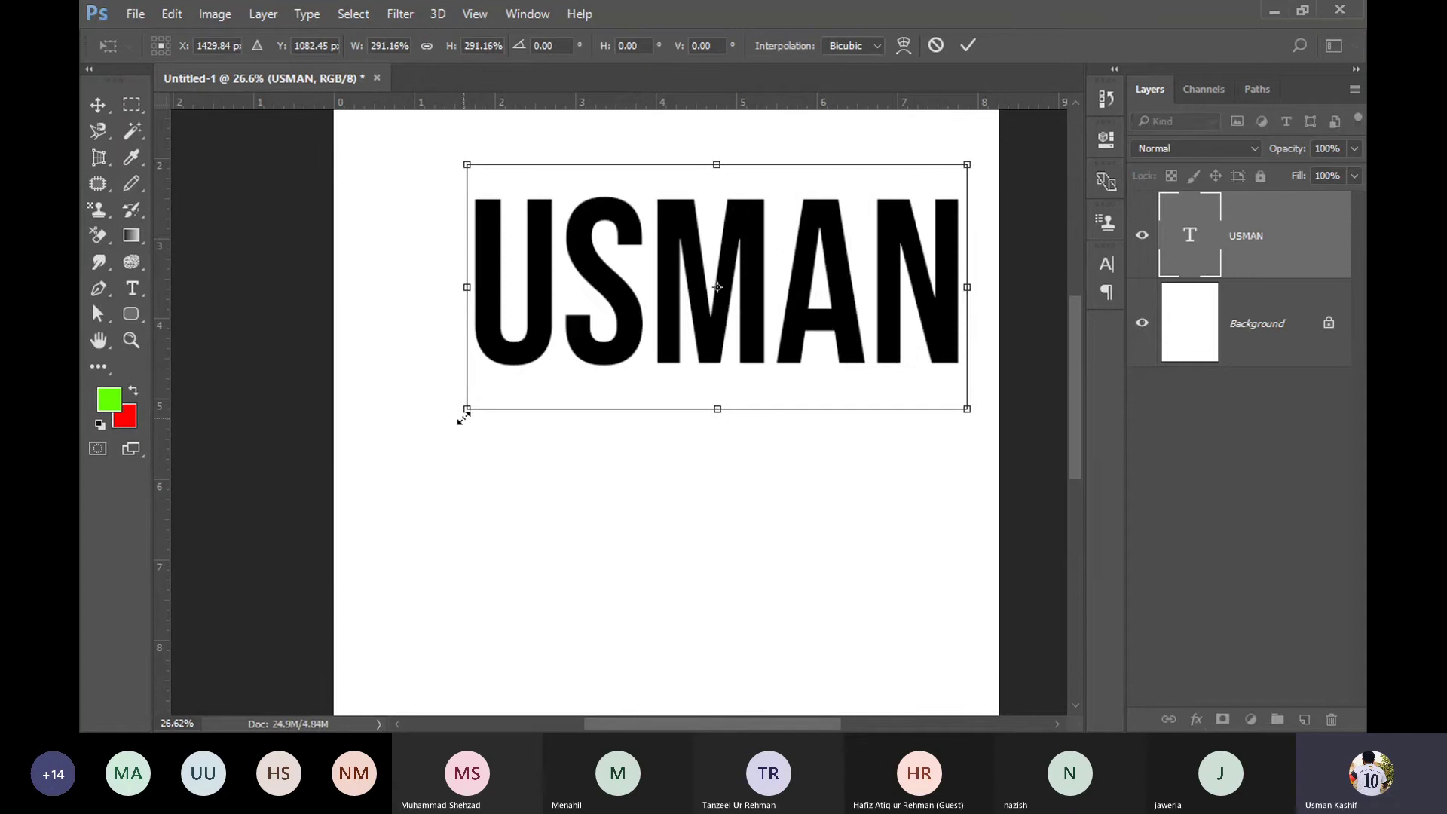
left_click_drag(468, 410, 388, 460)
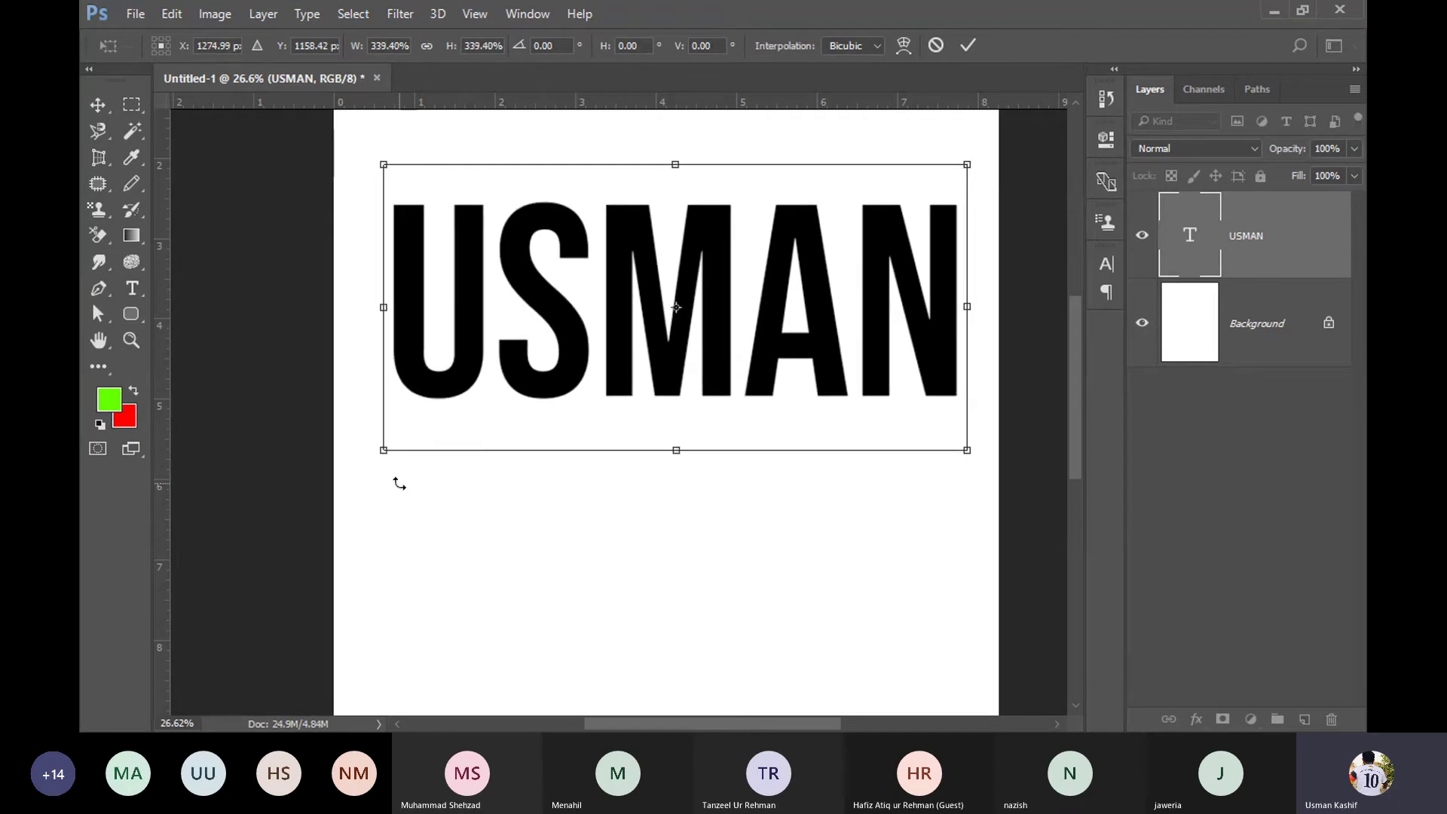
key("Return")
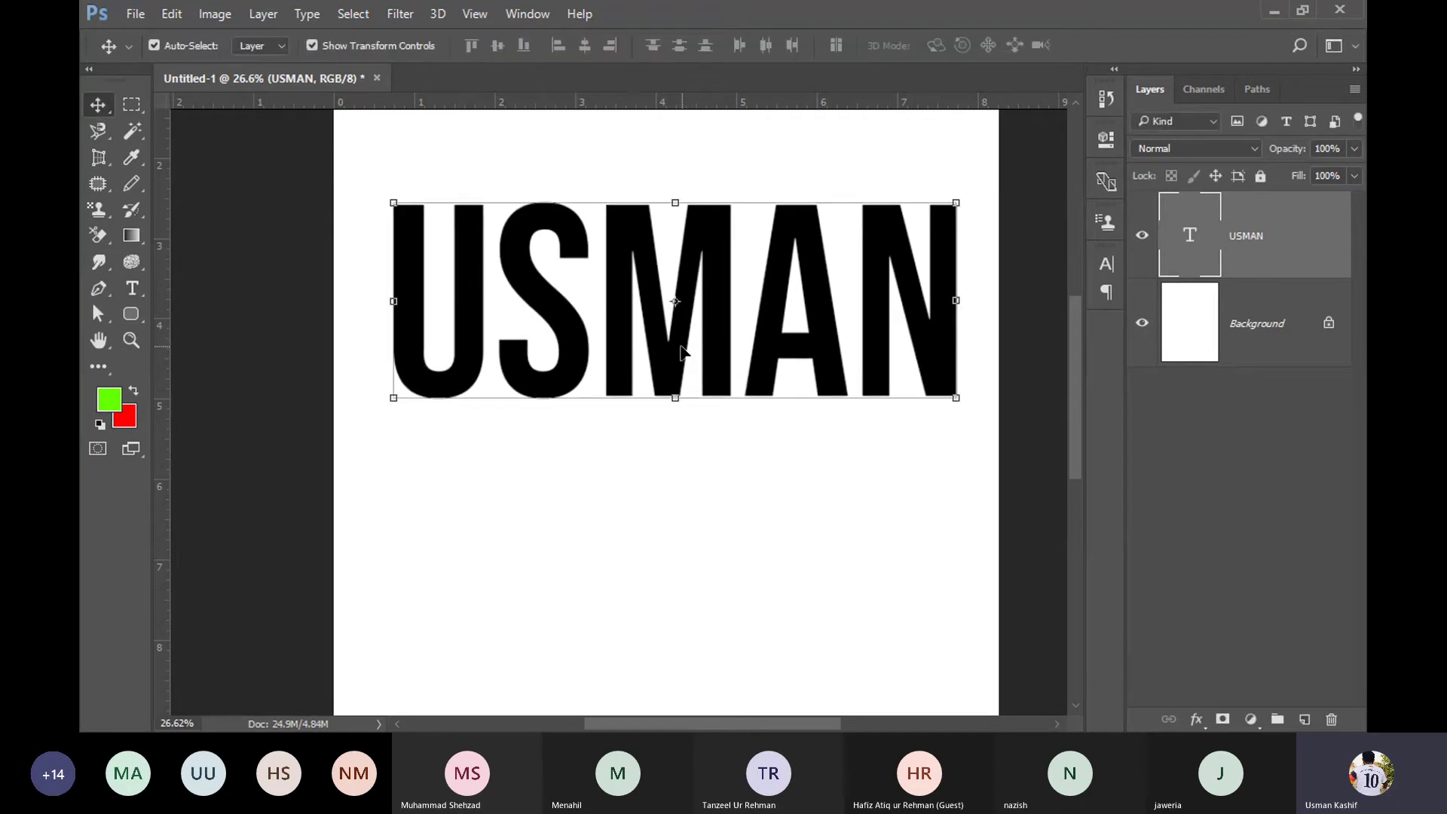
Step: Reposition the enlarged USMAN text at the top of the page
left_click_drag(673, 352, 672, 389)
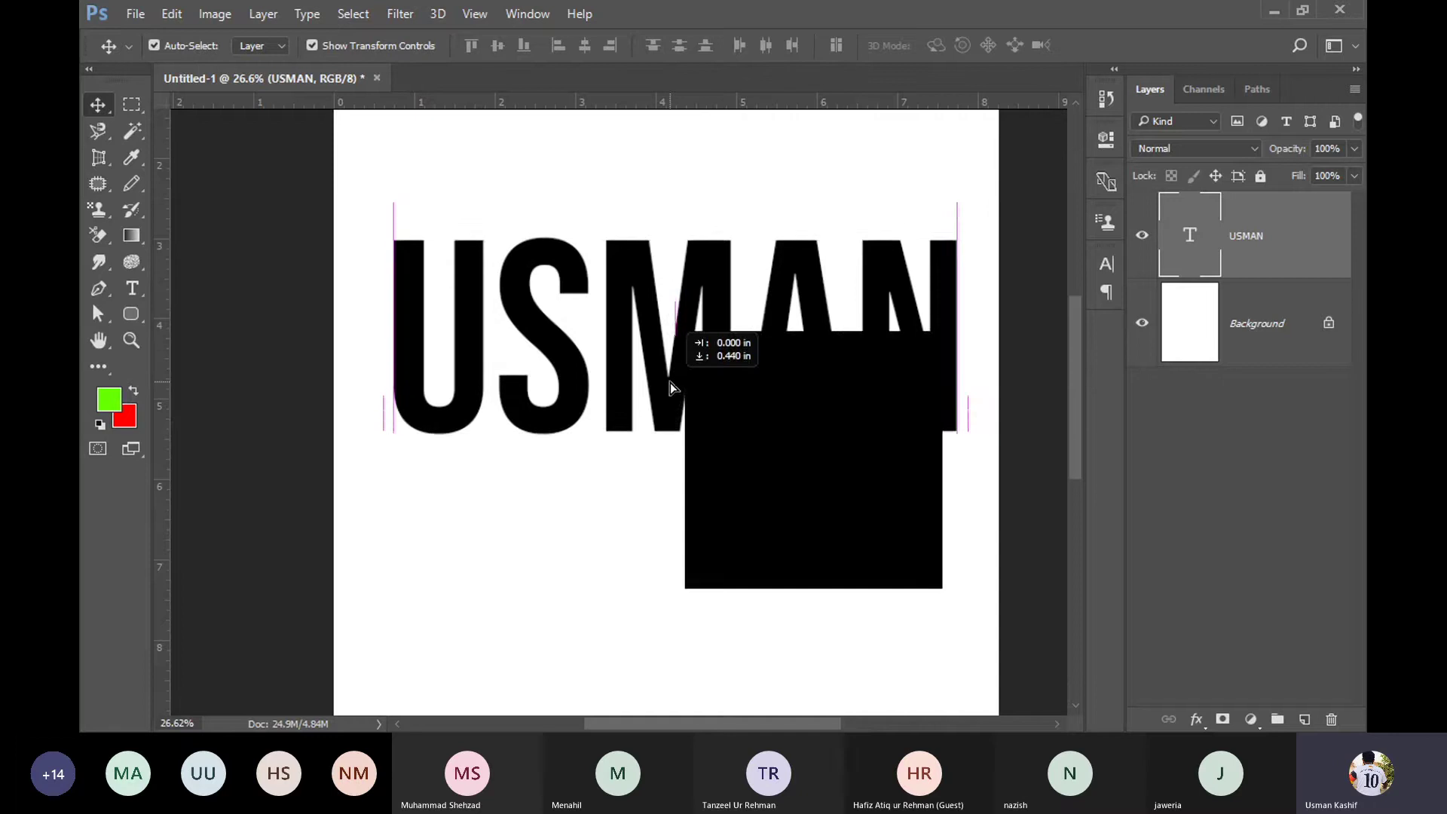
left_click(682, 500)
scroll(648, 445, "down", 3)
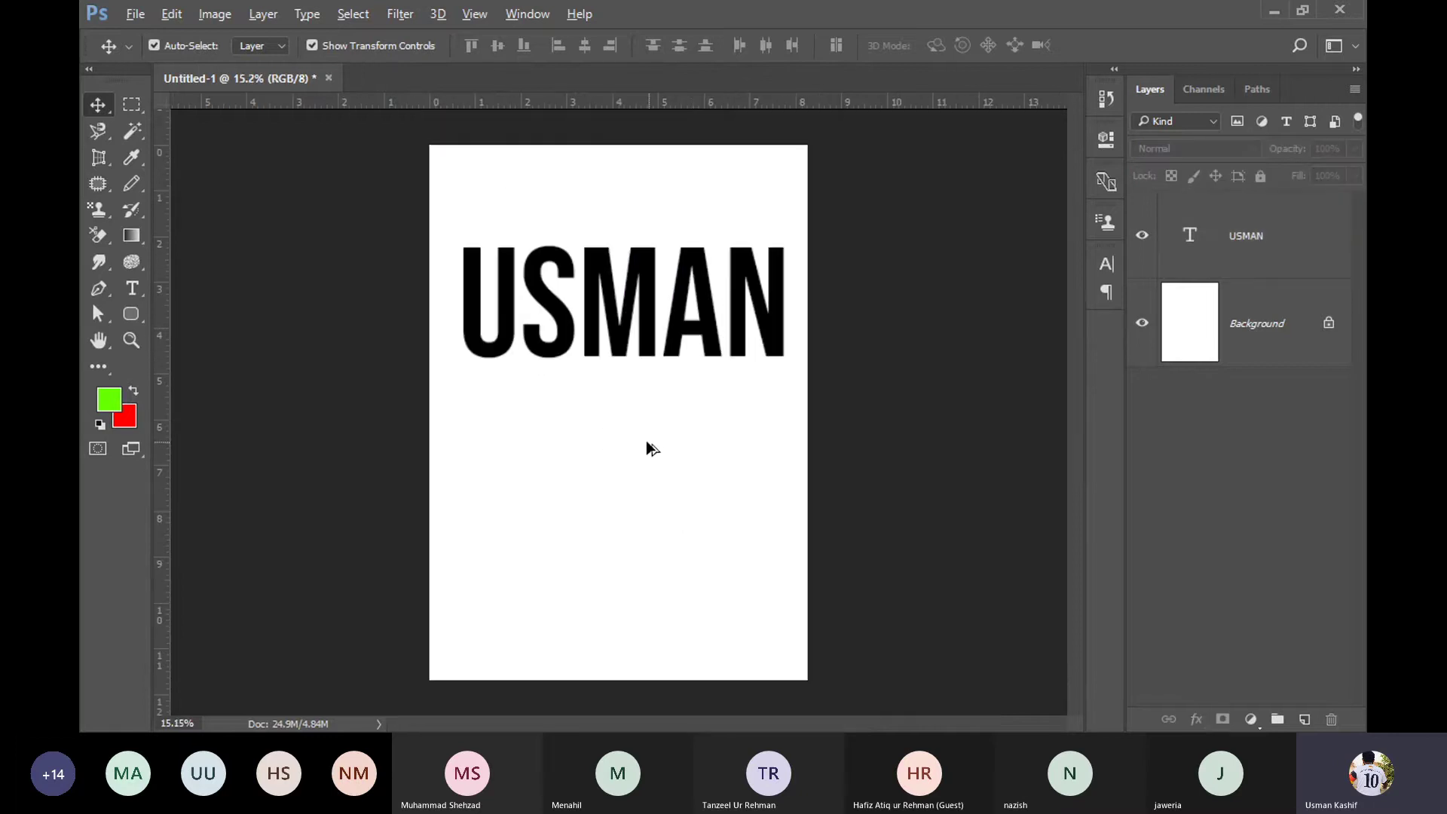
scroll(604, 174, "up", 2)
scroll(601, 175, "down", 2)
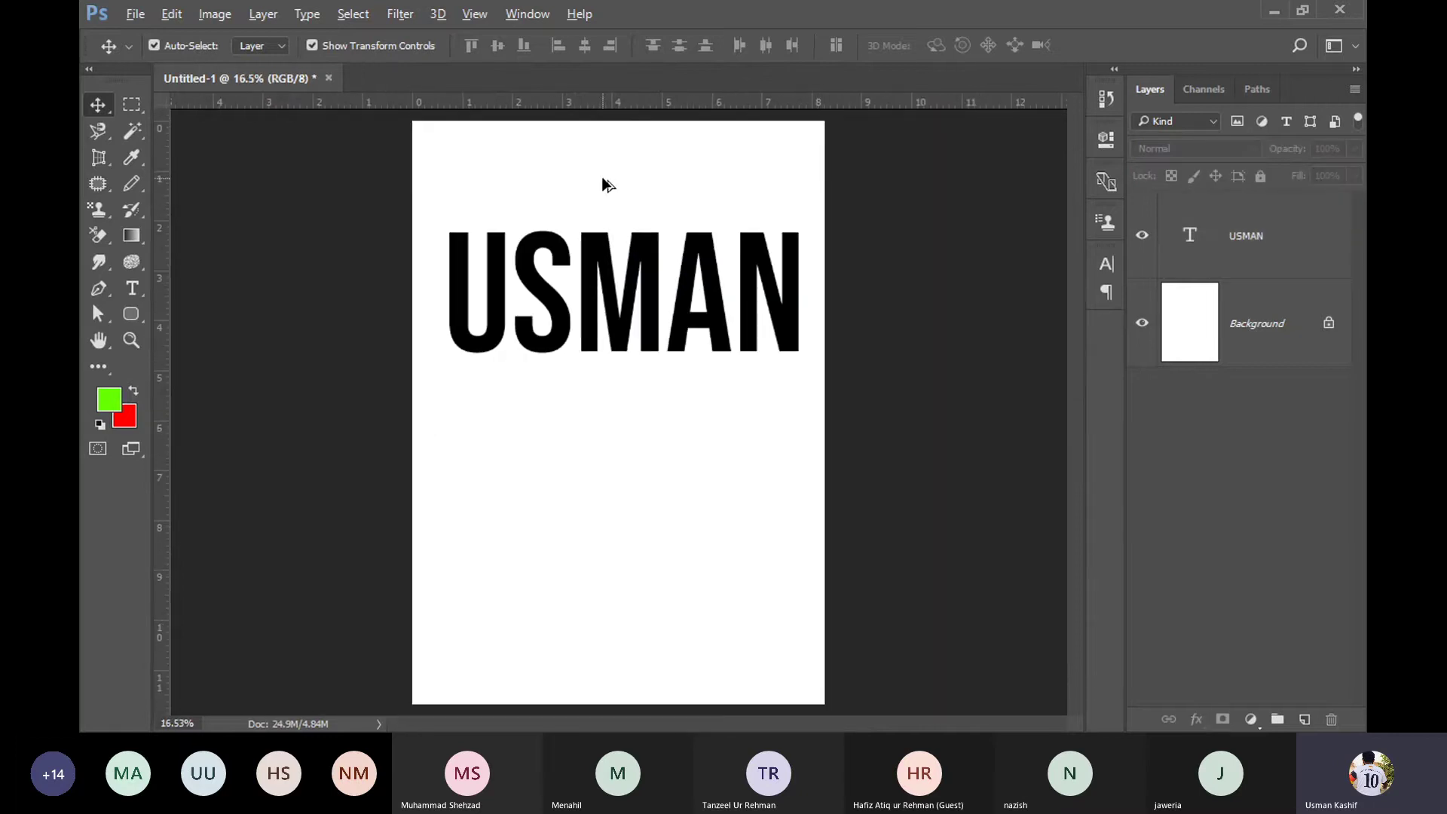
left_click_drag(635, 332, 621, 383)
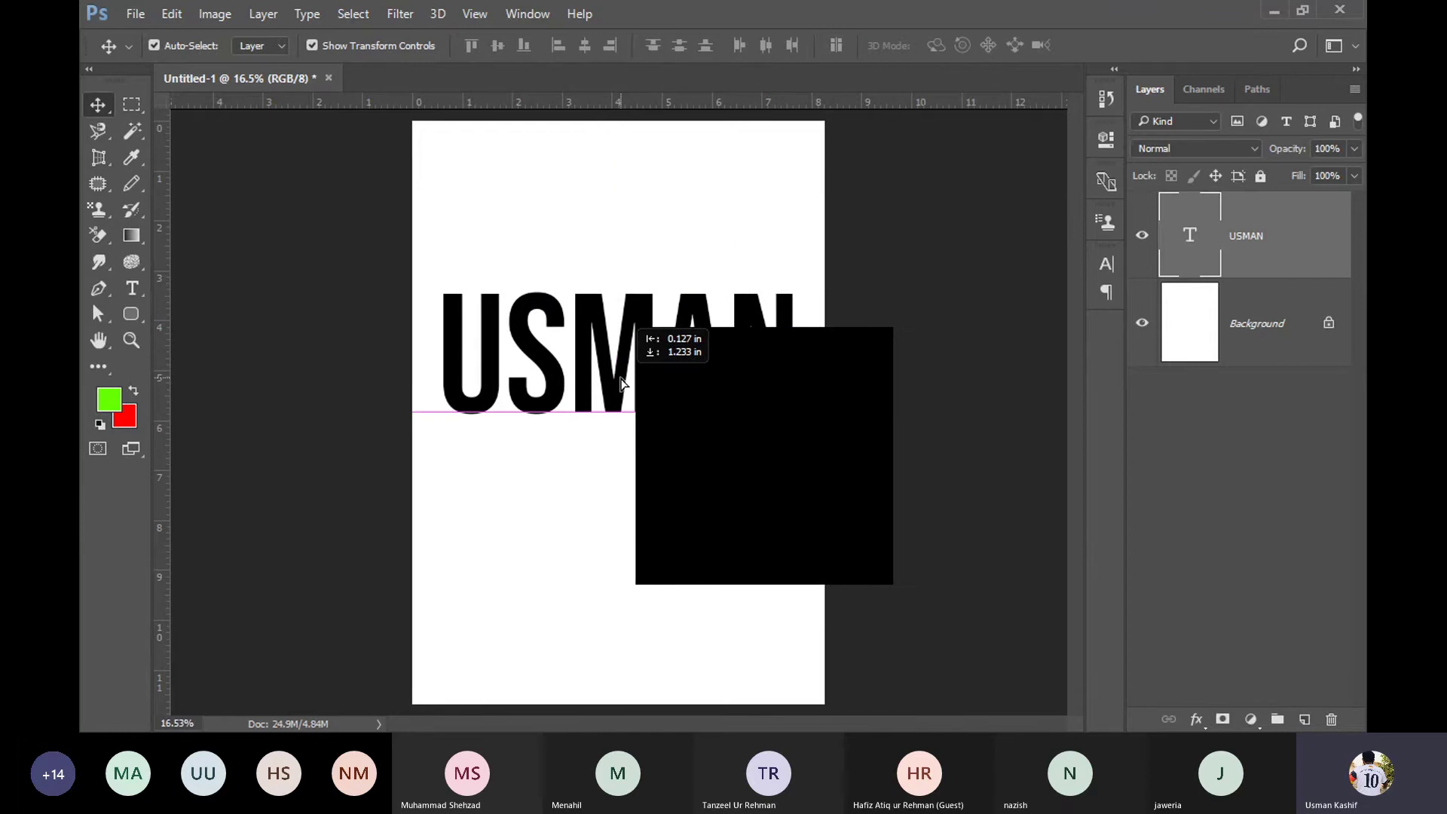
left_click_drag(621, 383, 621, 256)
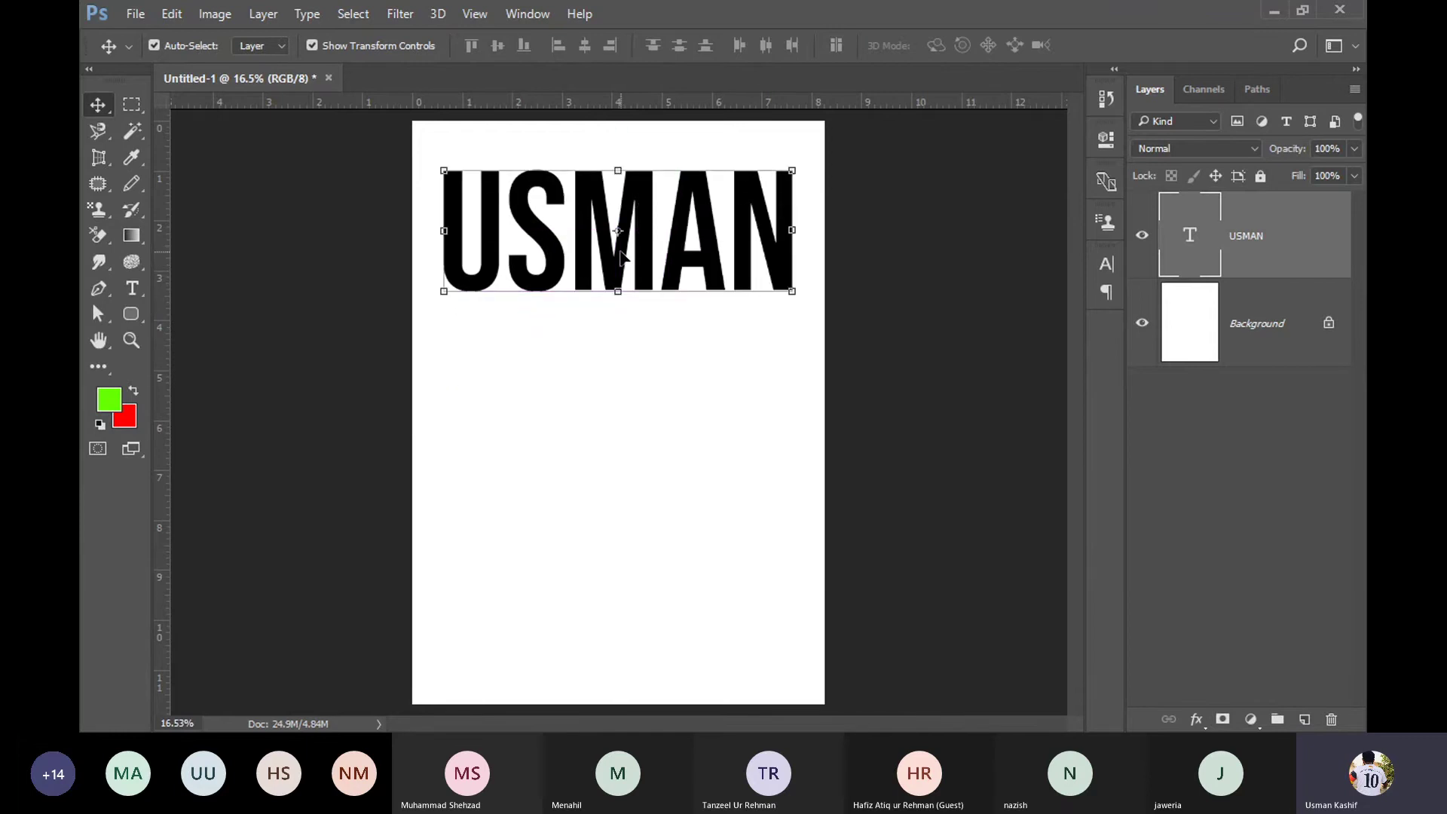
left_click(131, 289)
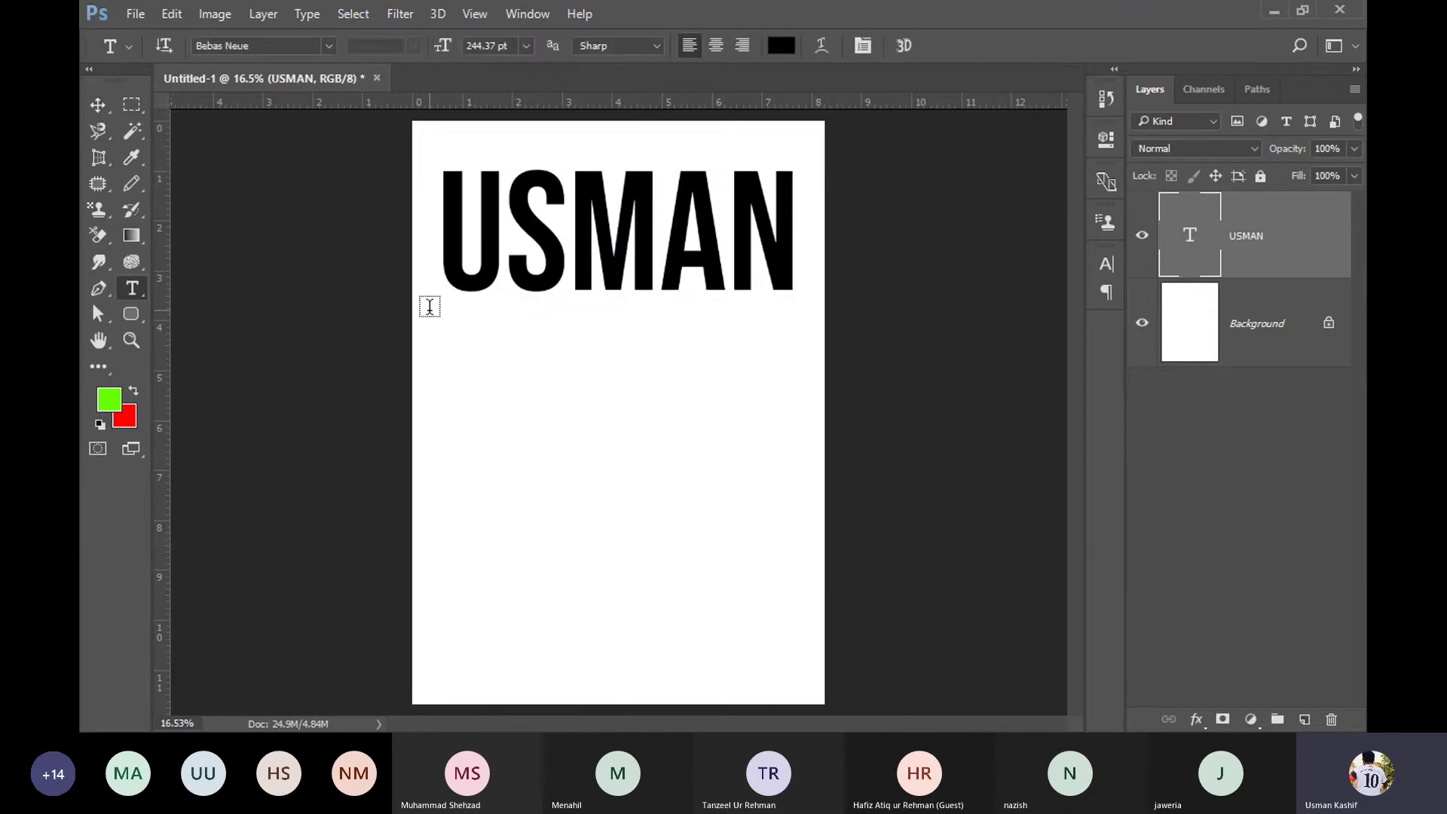
Step: Add a paragraph box of filler capitals below USMAN, then select the USMAN heading
left_click_drag(437, 321, 789, 561)
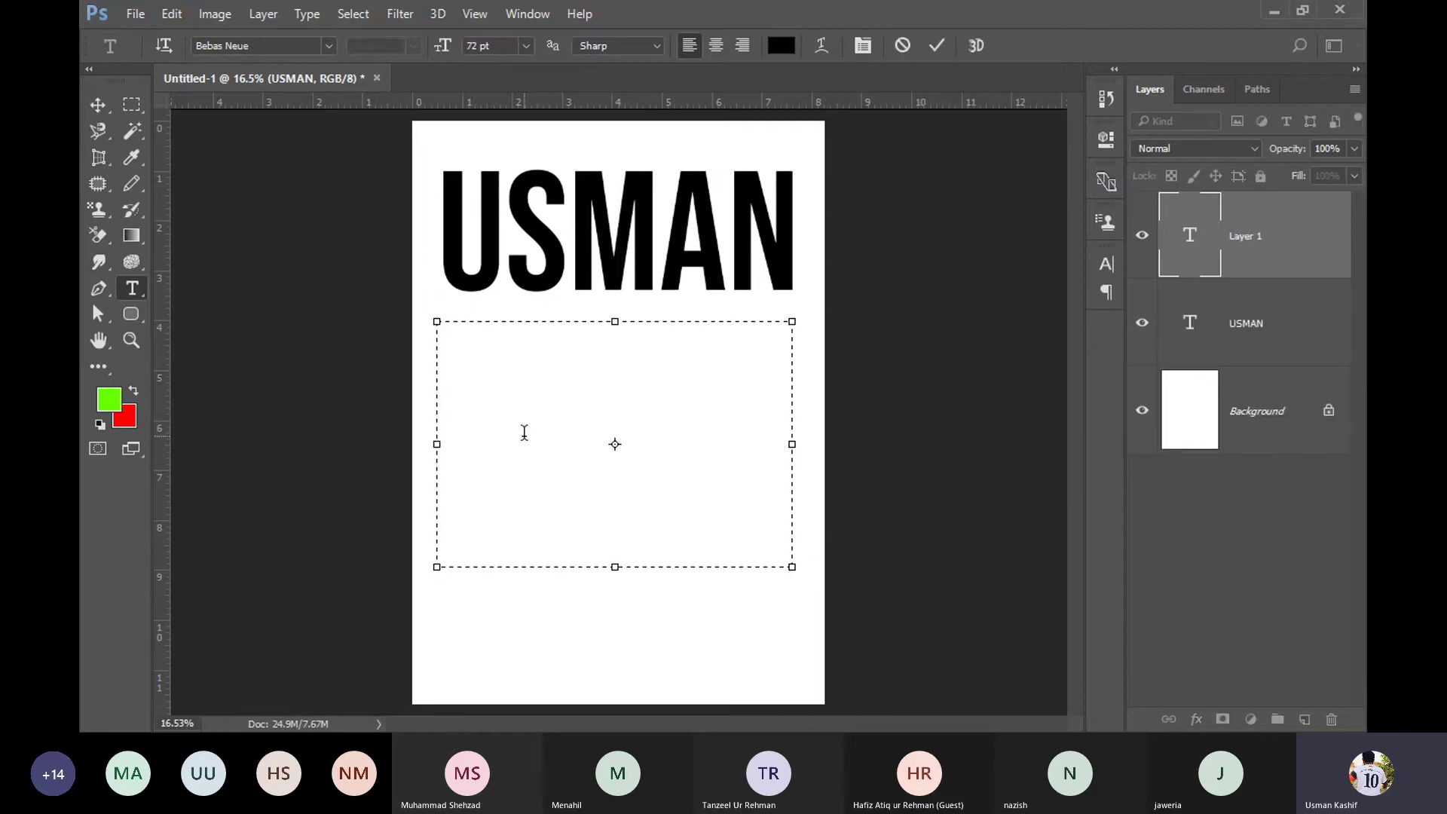
type("ASFDASJ")
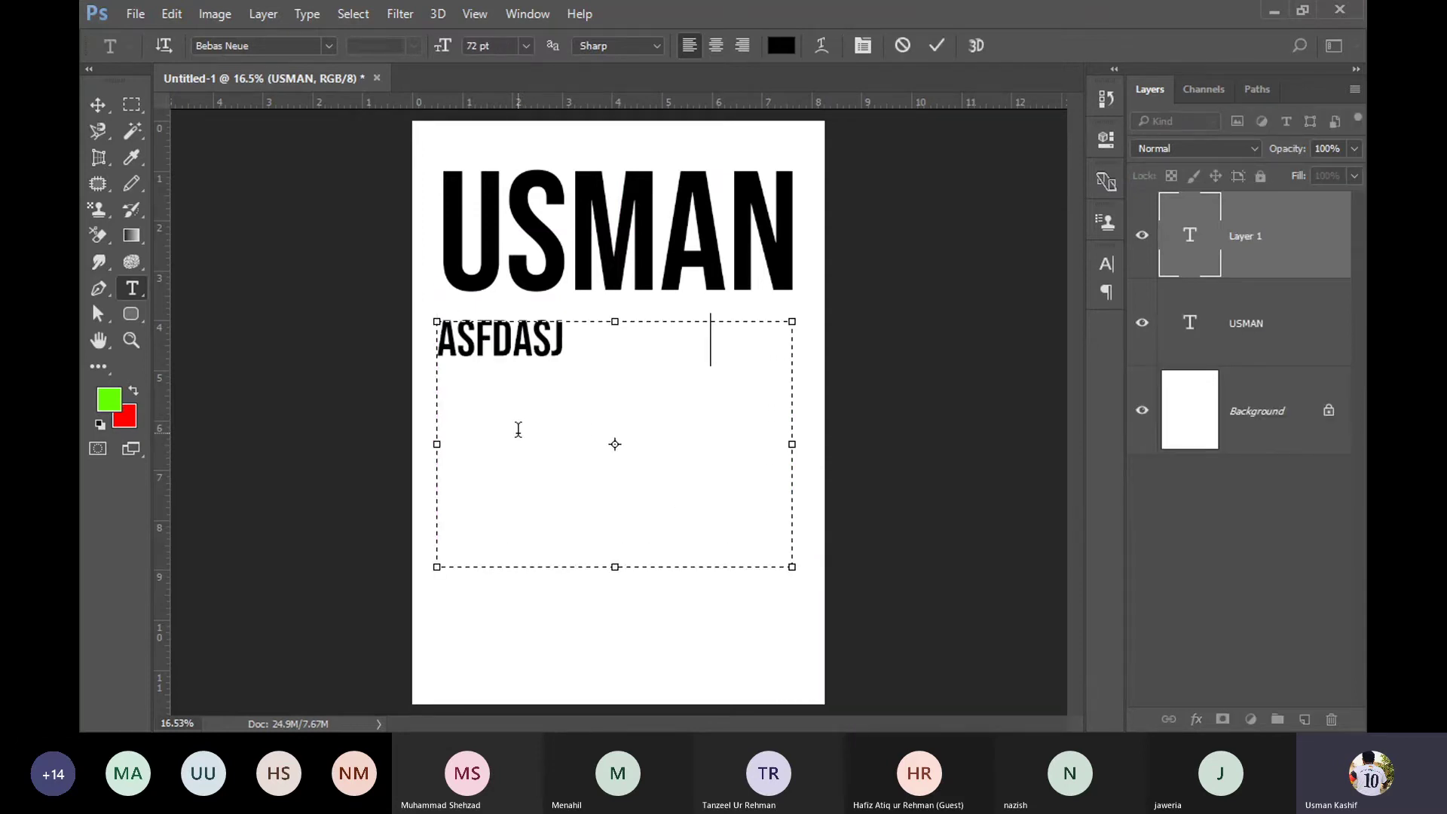
type("LFASDLKFJASLDFJLKASDJFLASJLDFJLASJFDKSAJFLJASLDF")
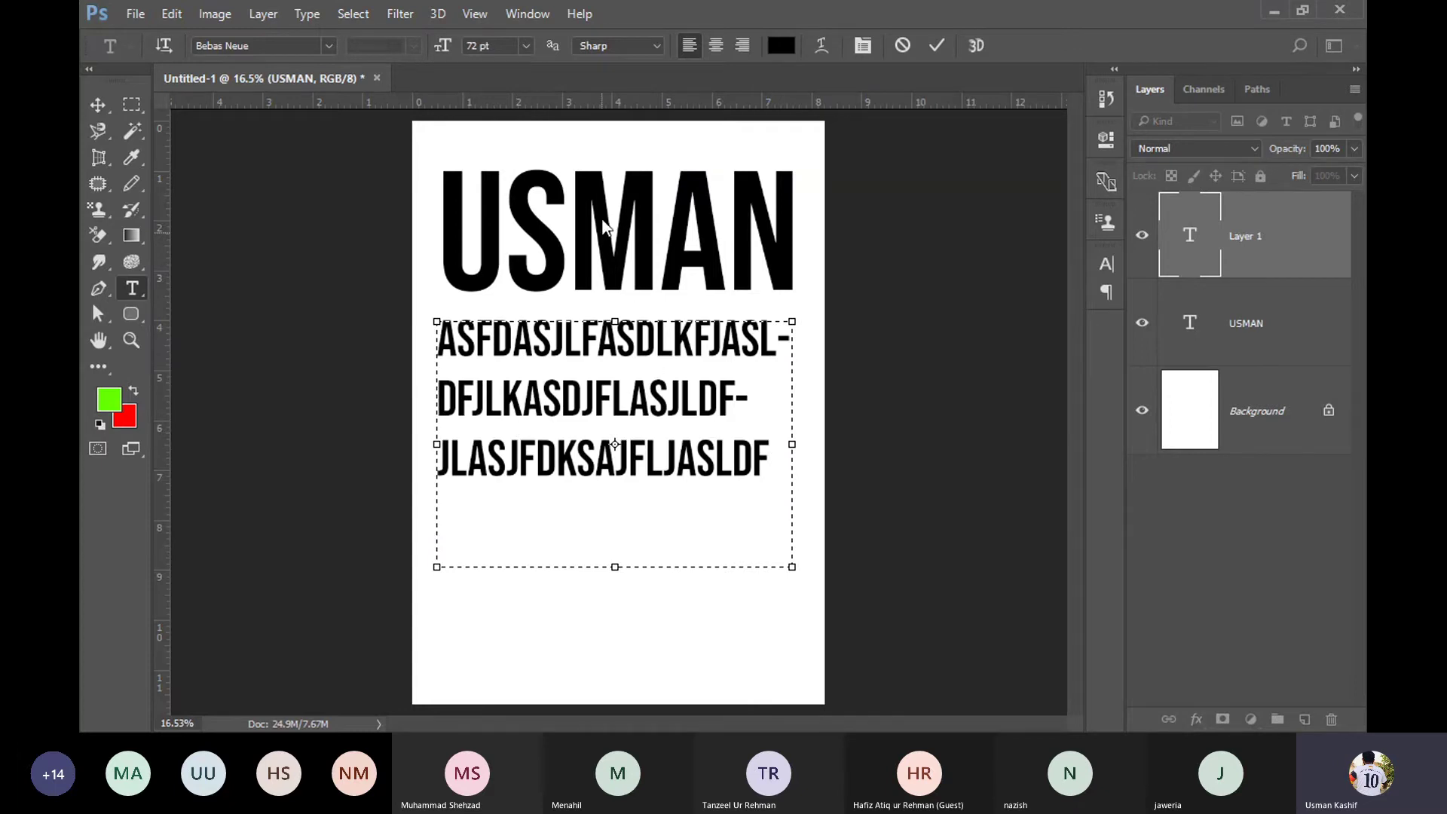
left_click(97, 104)
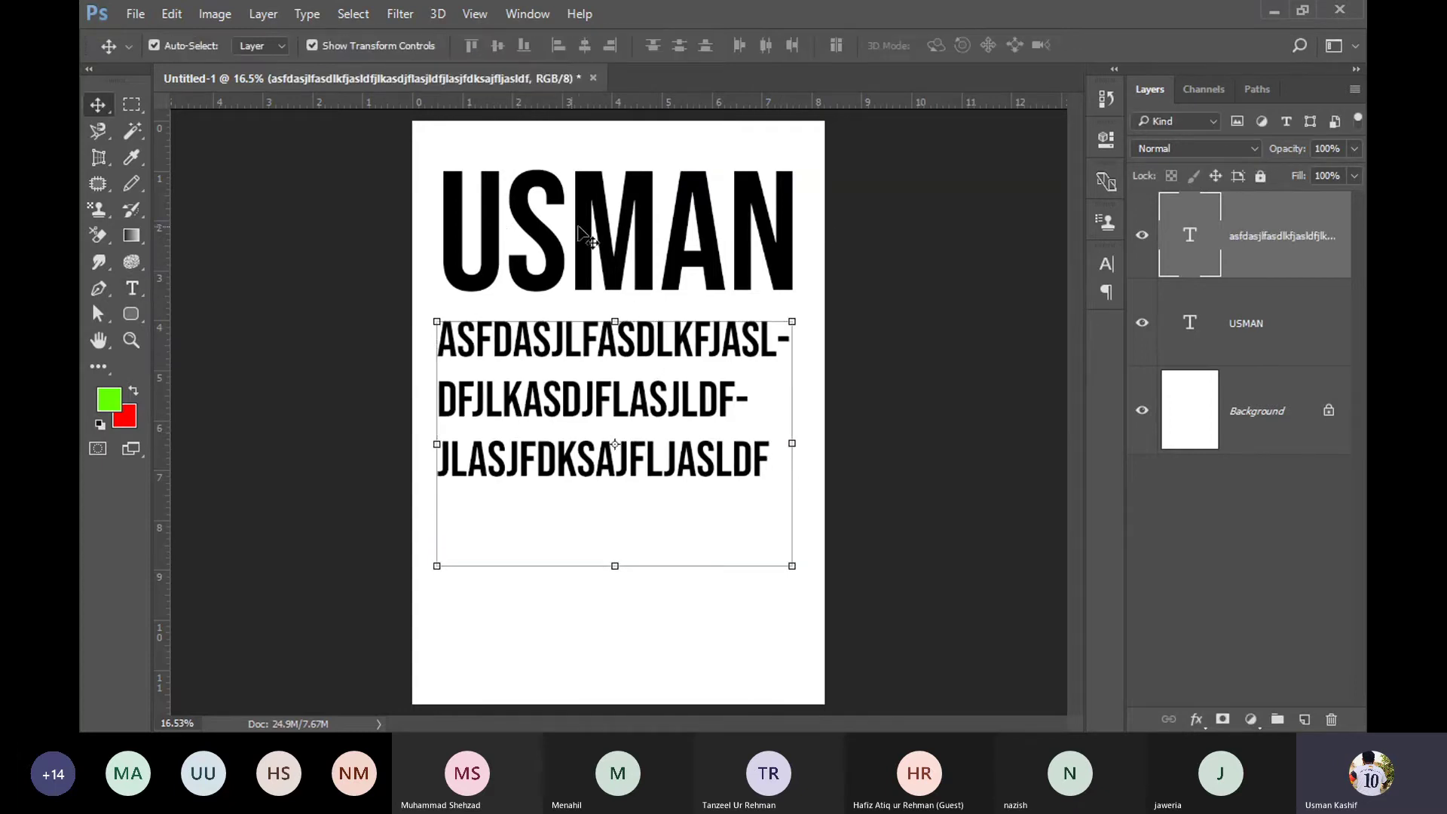
left_click(681, 251)
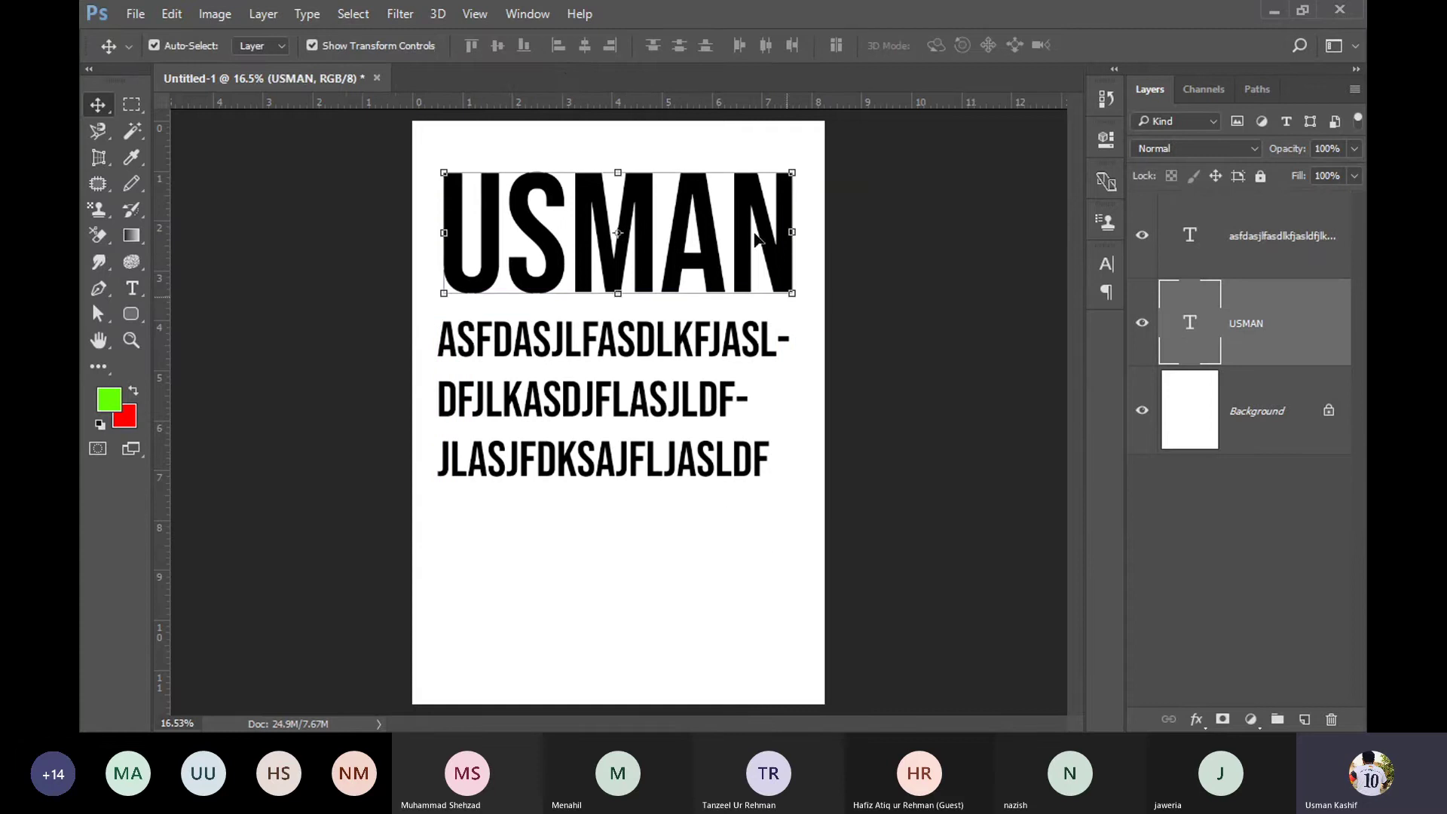
left_click(541, 15)
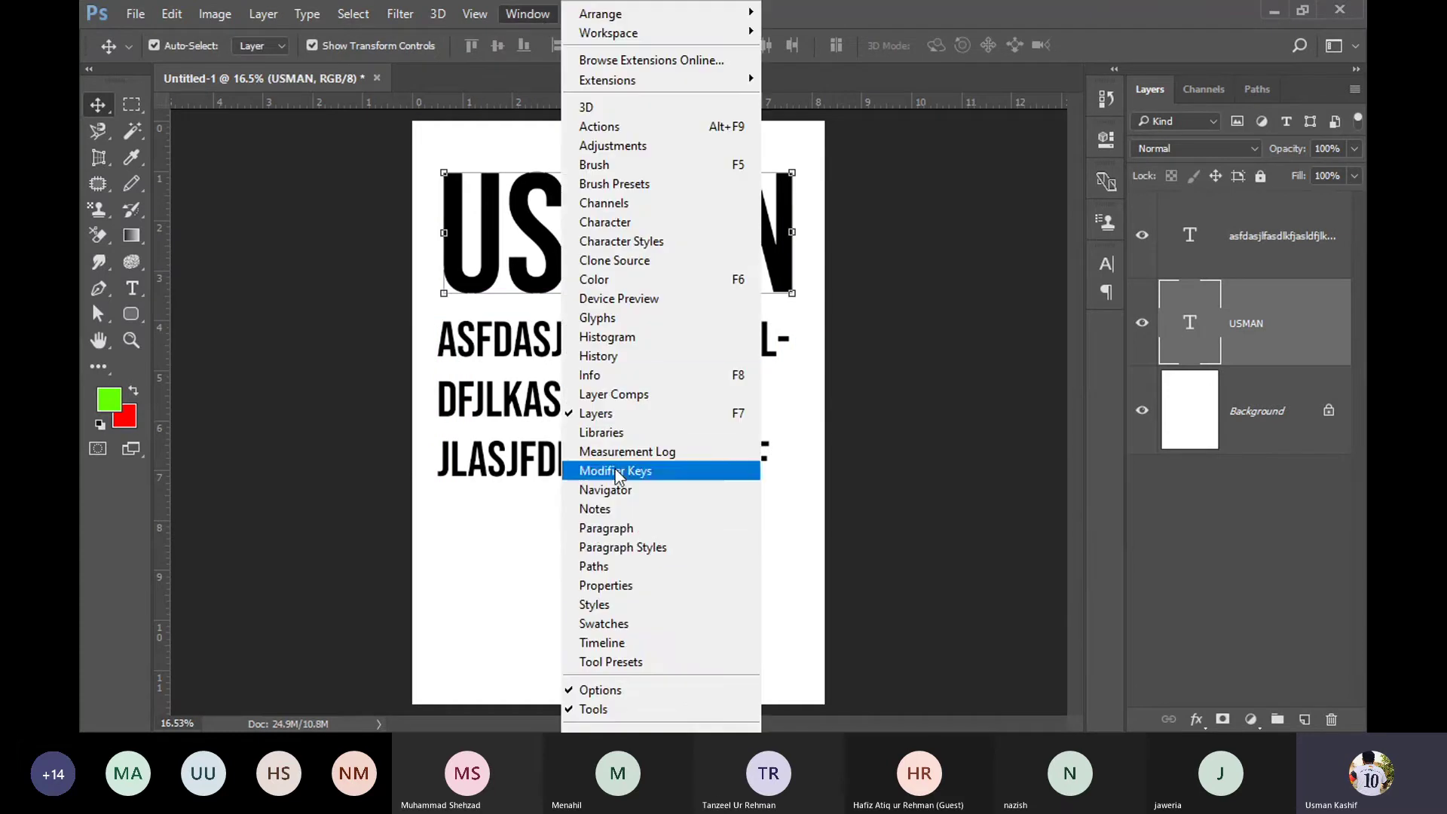
Step: In the Character panel, try faux italic, wider tracking and scaling, then reset scales to 100%
left_click(607, 223)
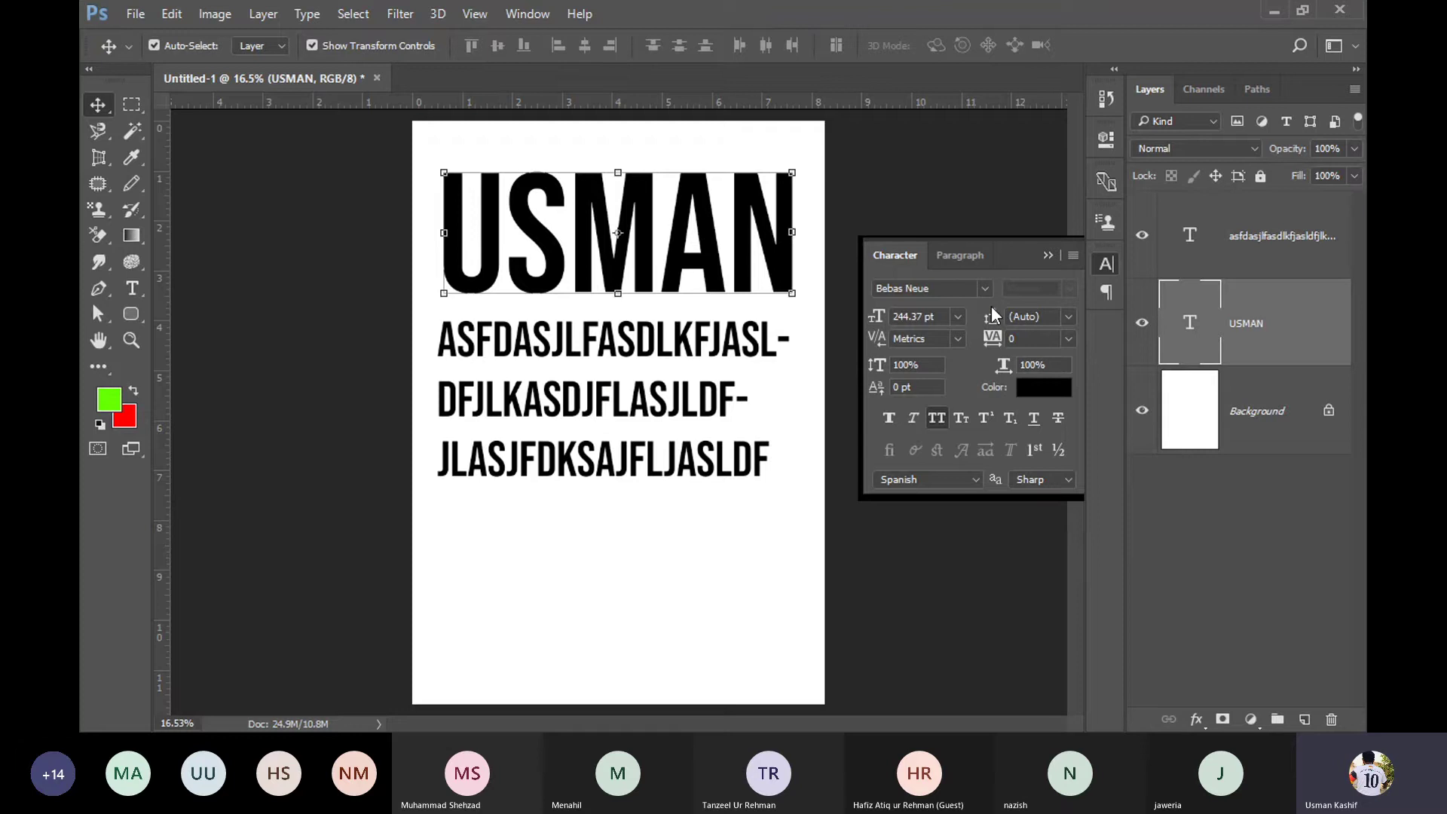
left_click(902, 417)
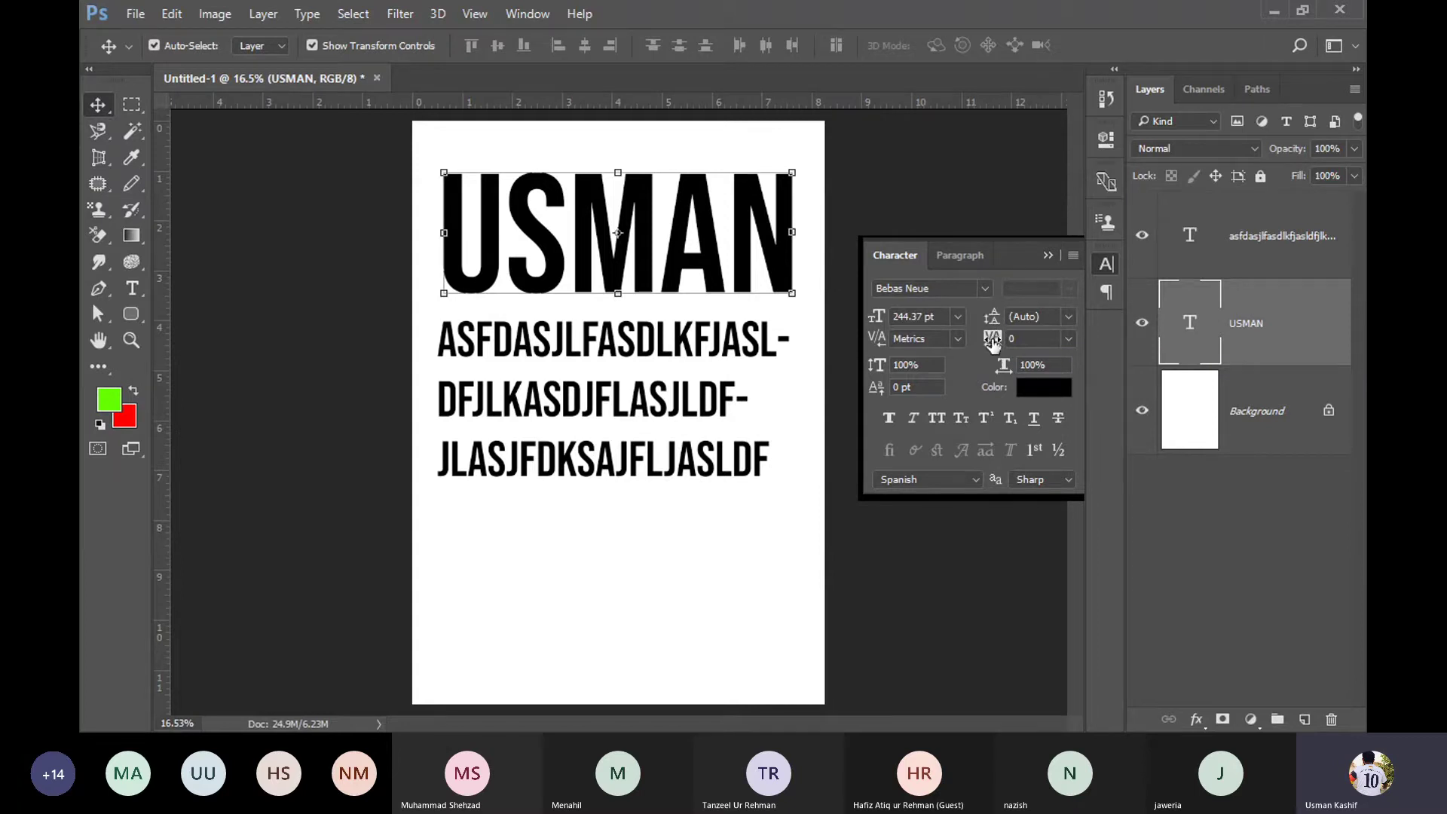
mouse_move(986, 348)
left_mouse_down()
mouse_move(1010, 340)
mouse_move(1014, 366)
left_mouse_up()
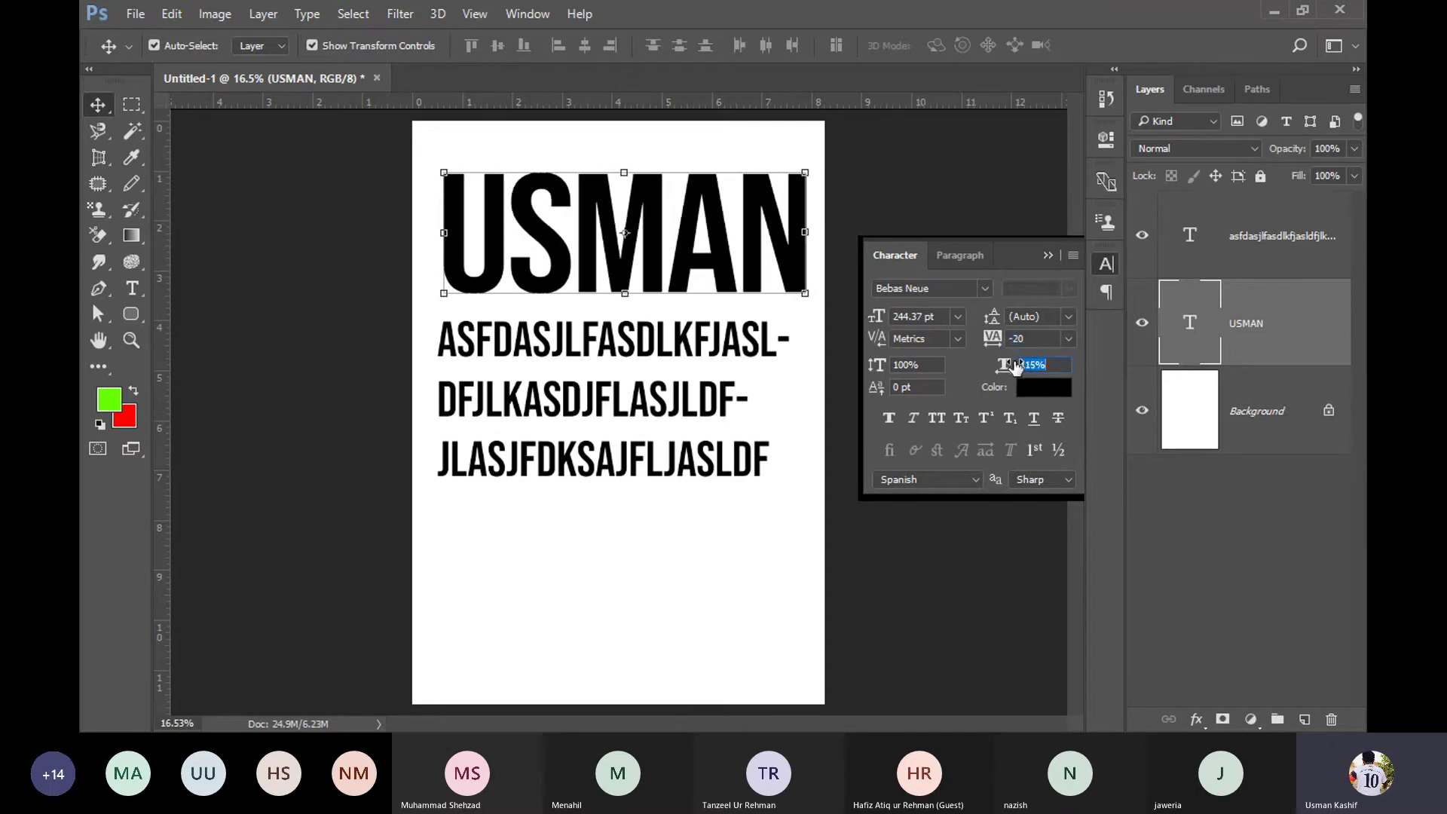
left_click_drag(1003, 366, 1019, 366)
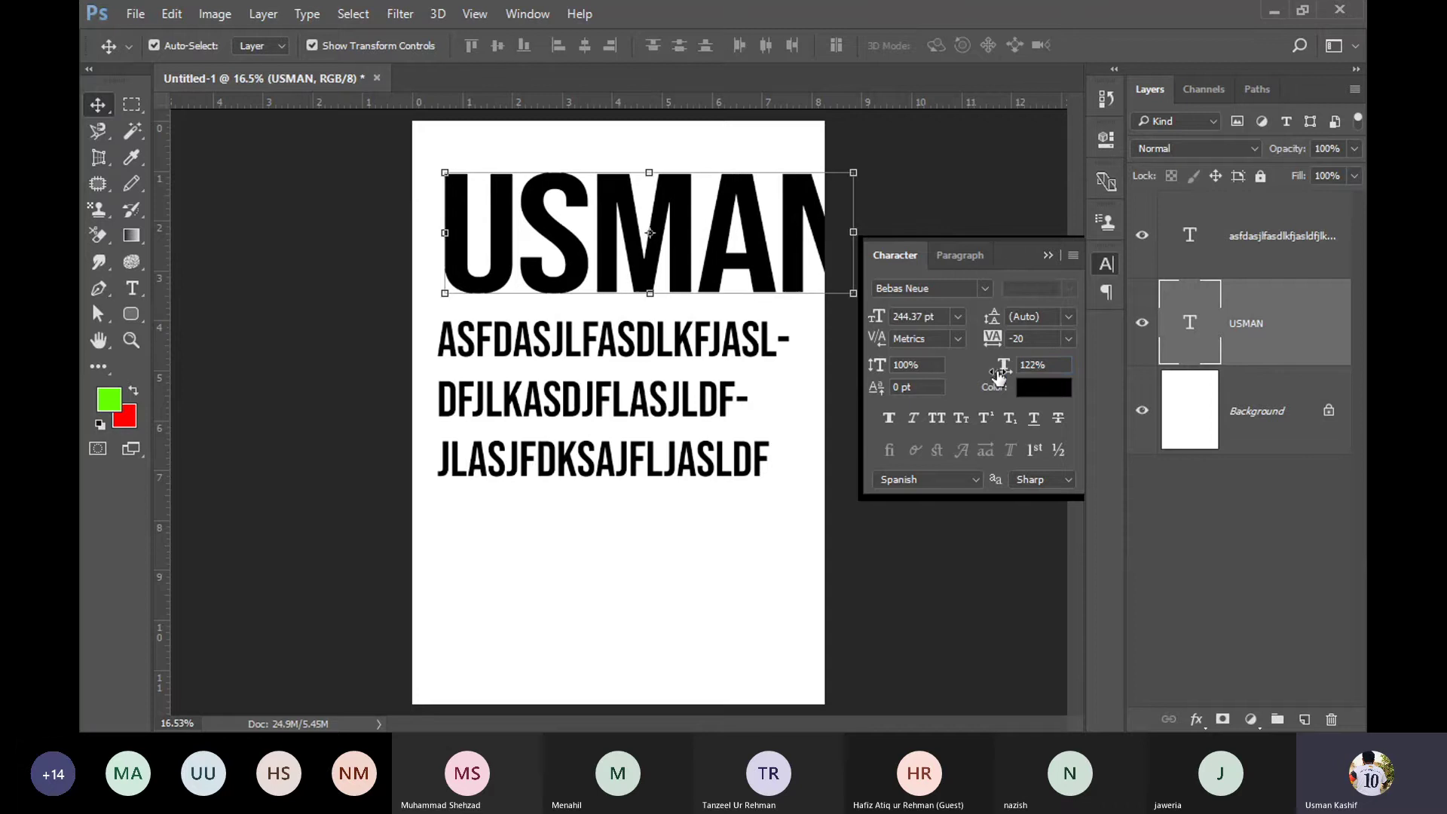
left_click_drag(876, 367, 965, 385)
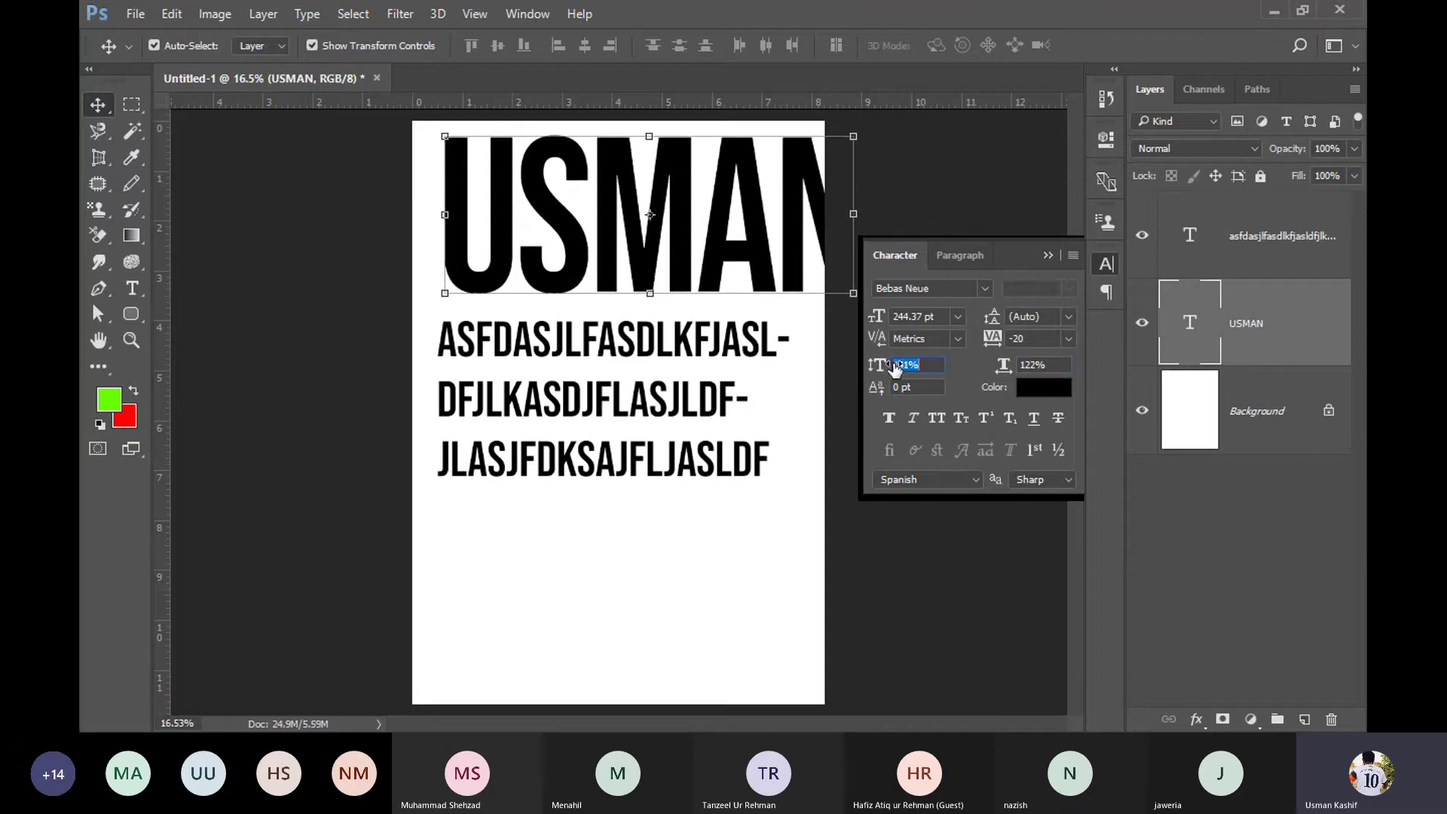
left_click(1037, 367)
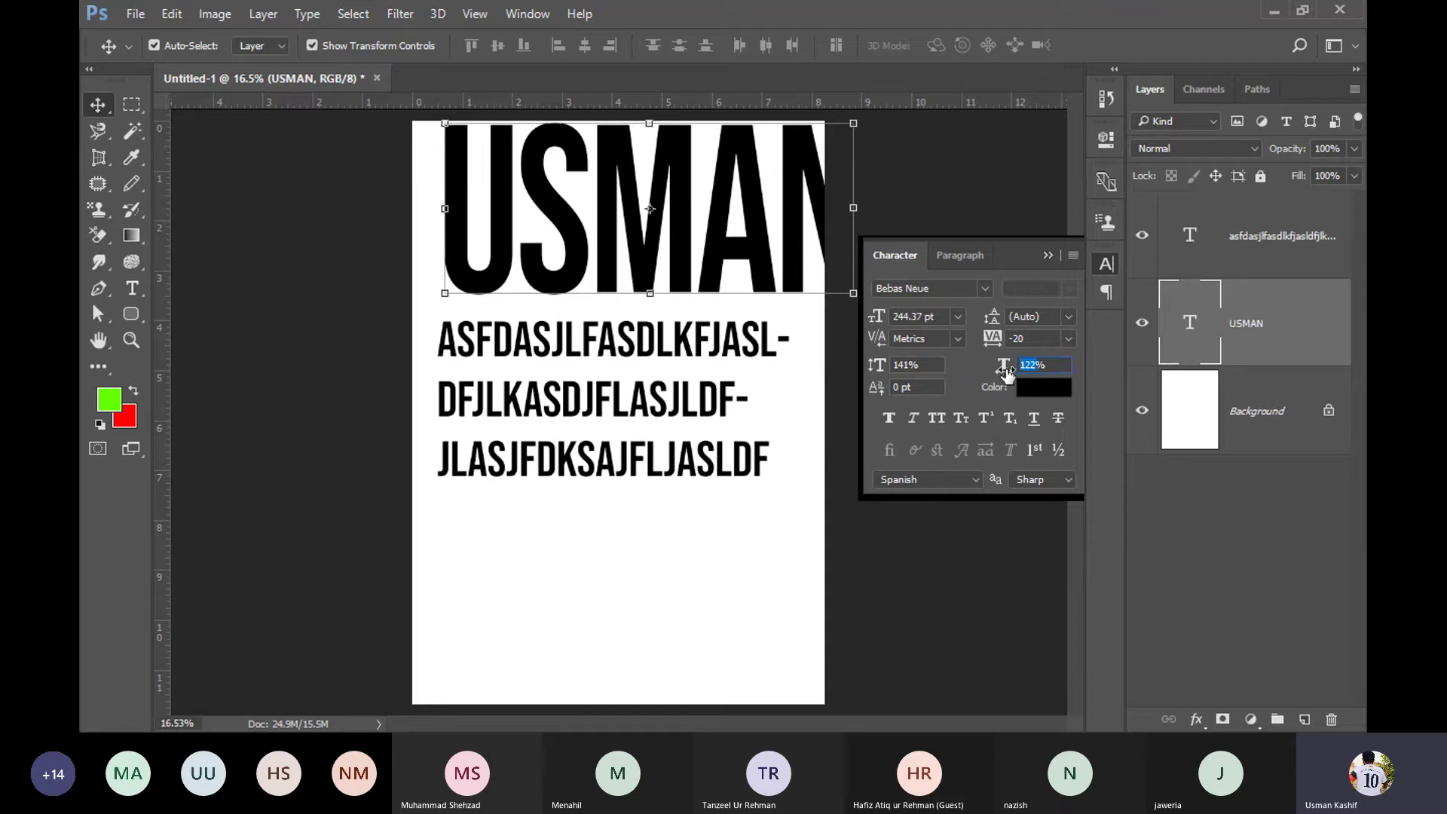
type("100")
key("Return")
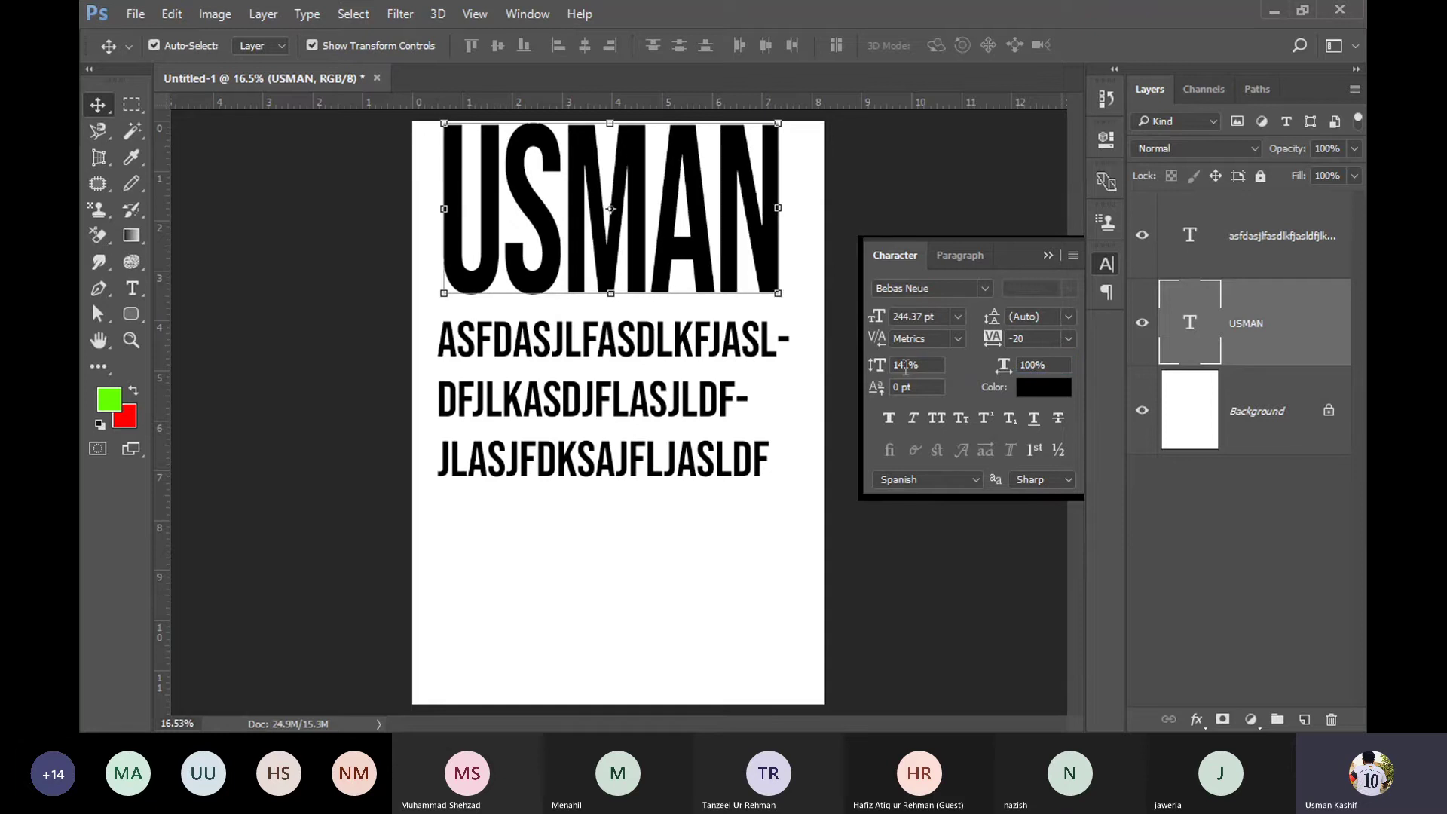
left_click(908, 366)
type("100")
key("Return")
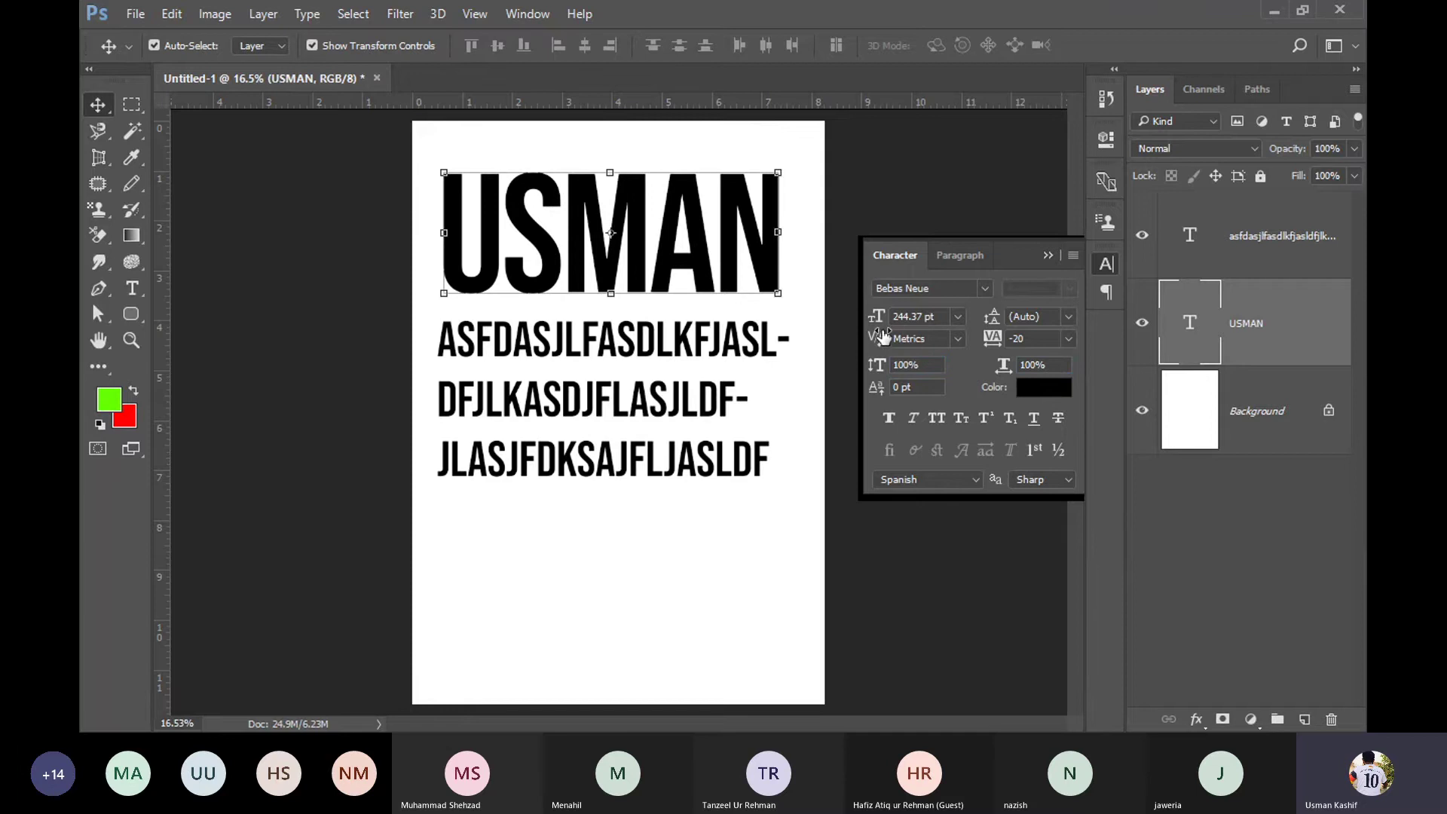
Step: Set USMAN to 249.37 pt with Auto leading and tracking reset to 0
left_click_drag(877, 316, 878, 317)
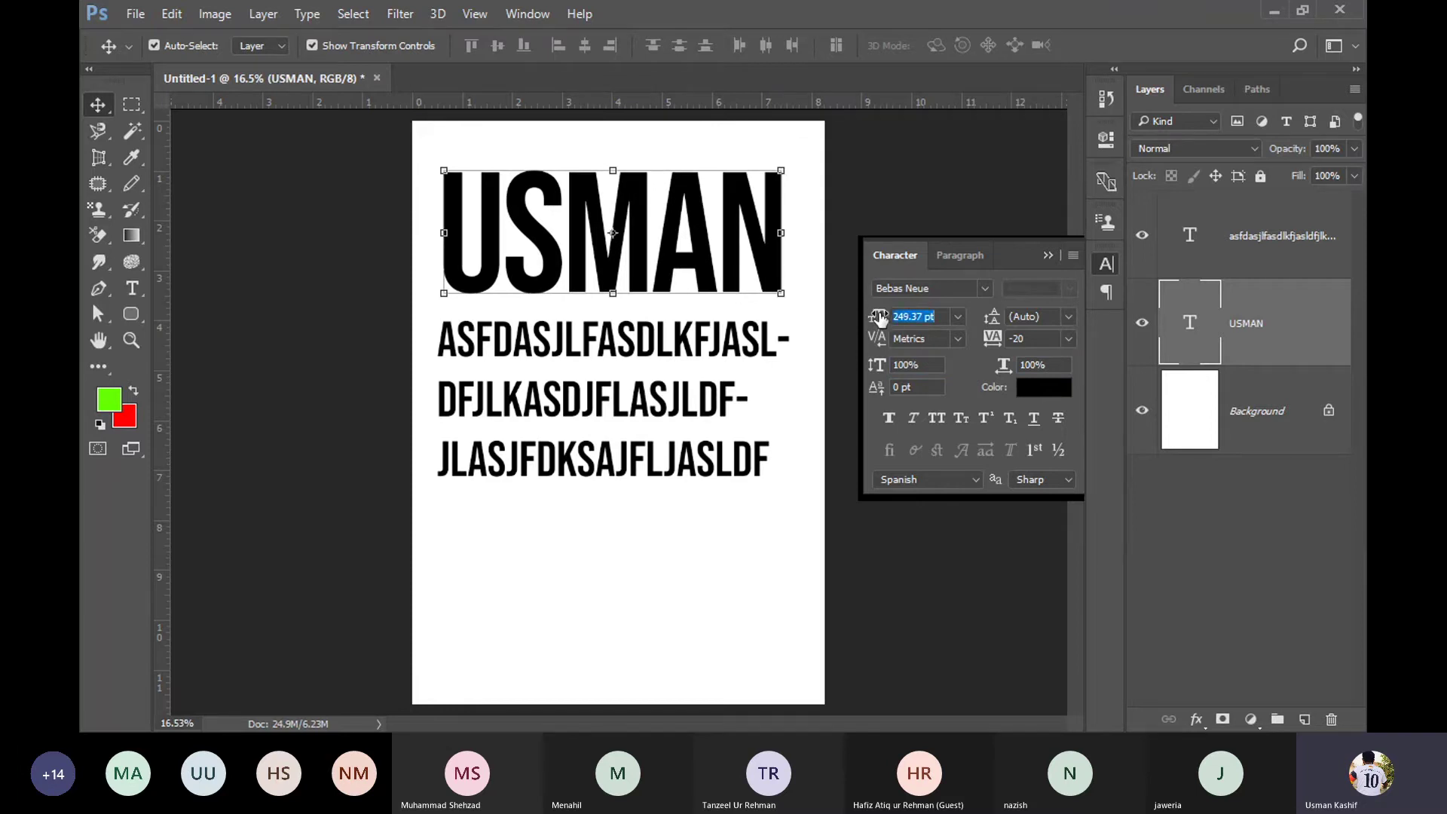
left_click(1068, 342)
left_click(1038, 505)
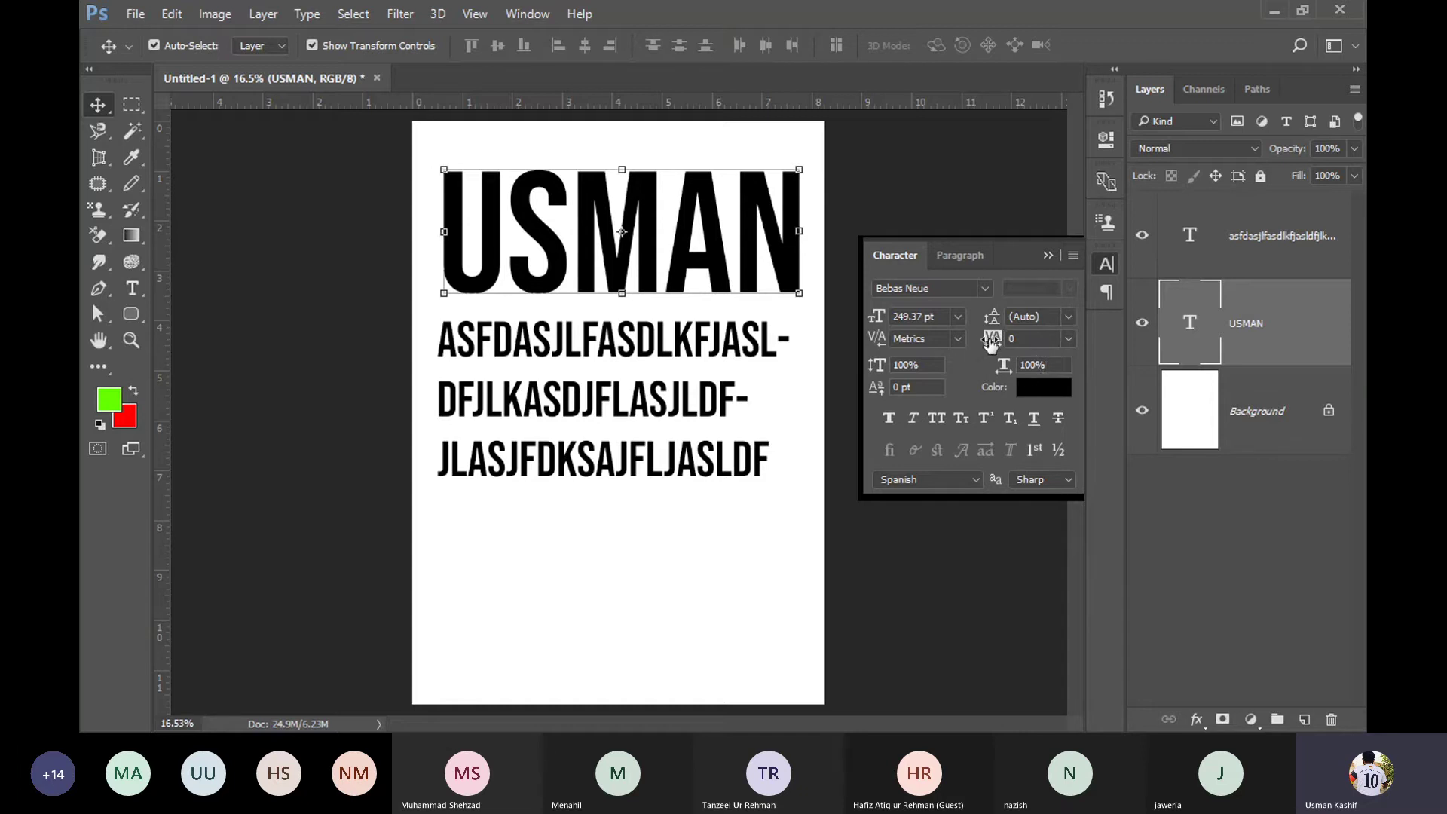
mouse_move(991, 343)
left_mouse_down()
mouse_move(996, 318)
mouse_move(983, 321)
left_mouse_up()
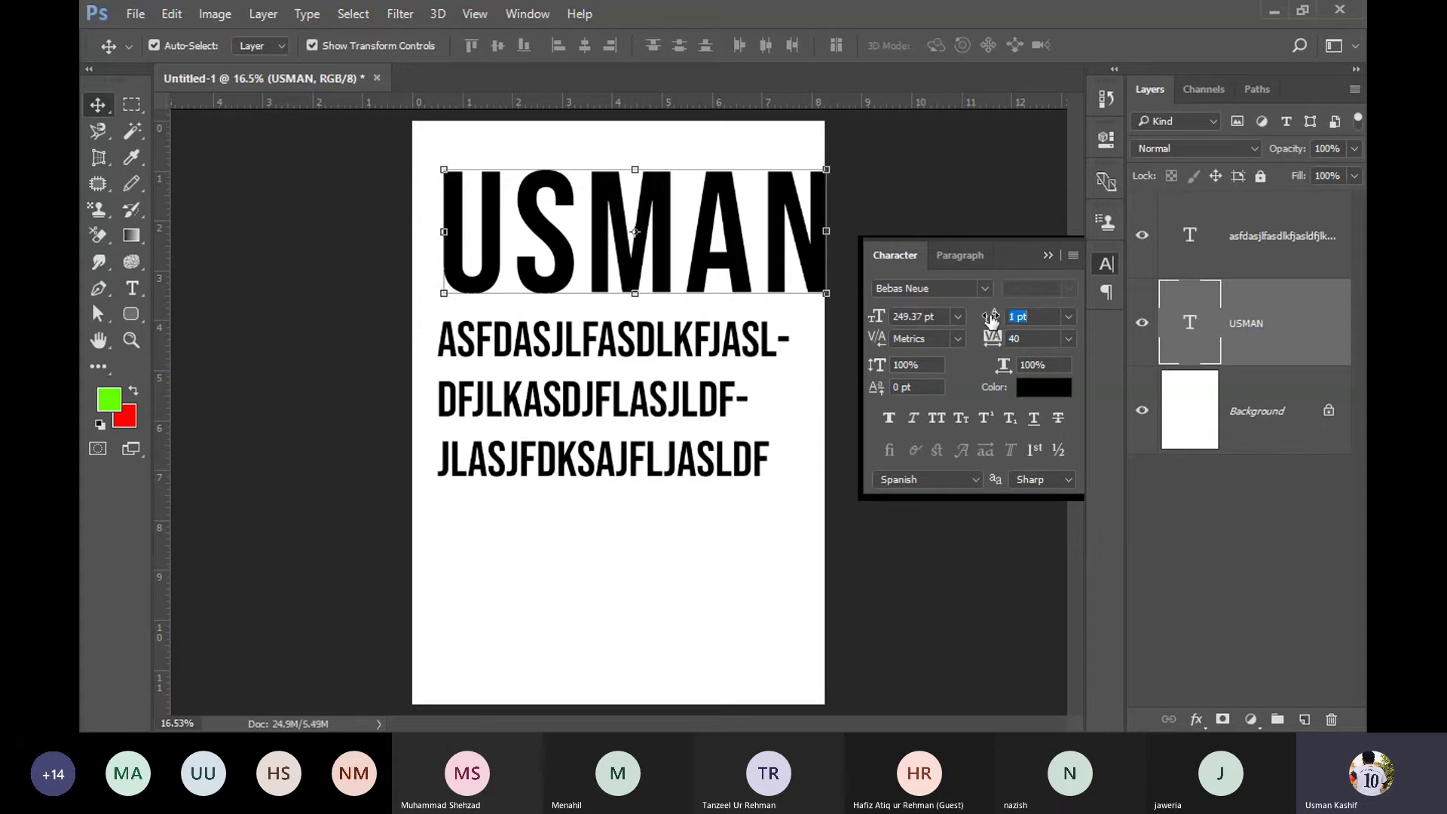
left_click(1069, 317)
left_click(1053, 340)
left_click(1069, 338)
left_click(1038, 504)
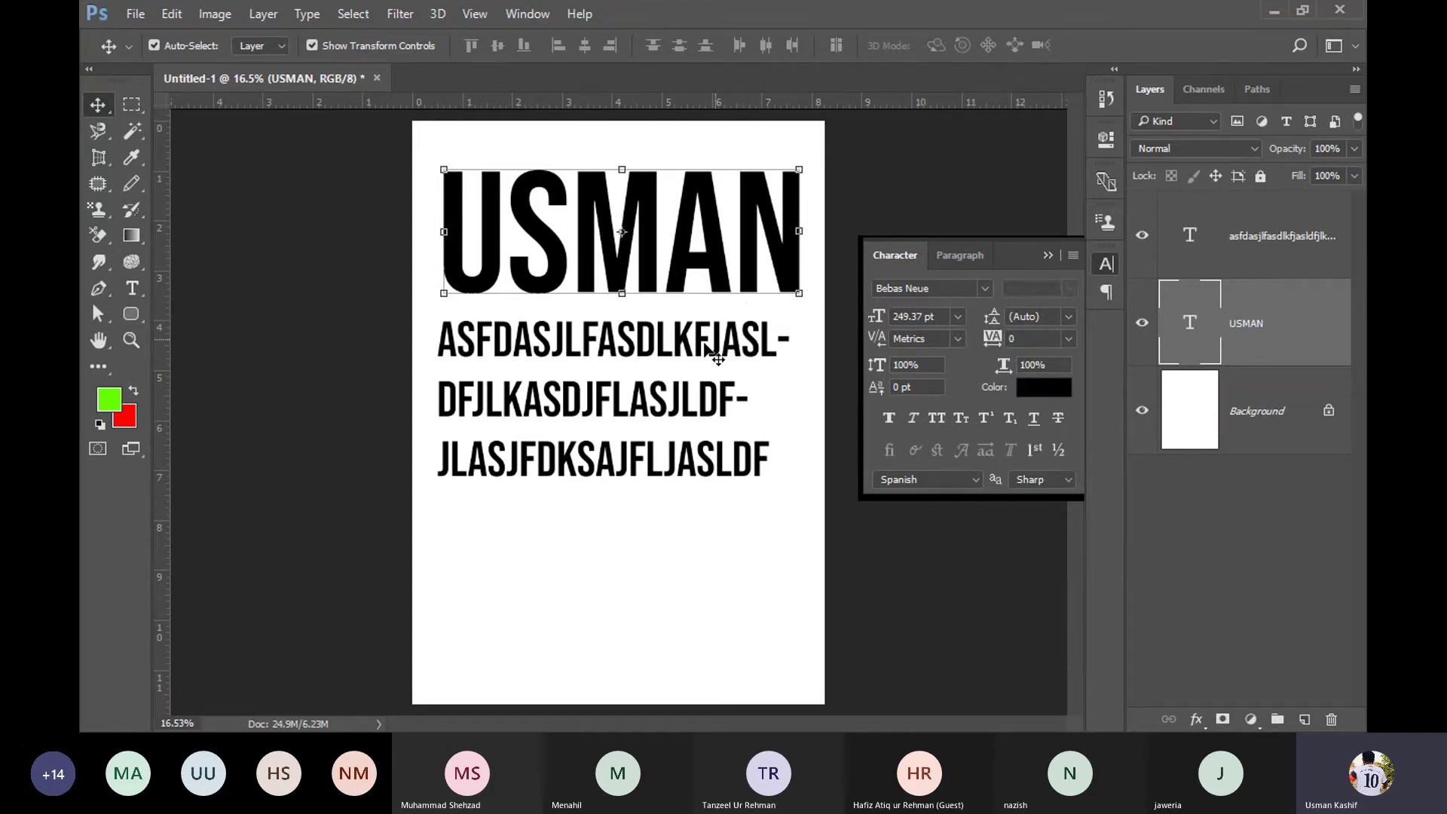
left_click(506, 343)
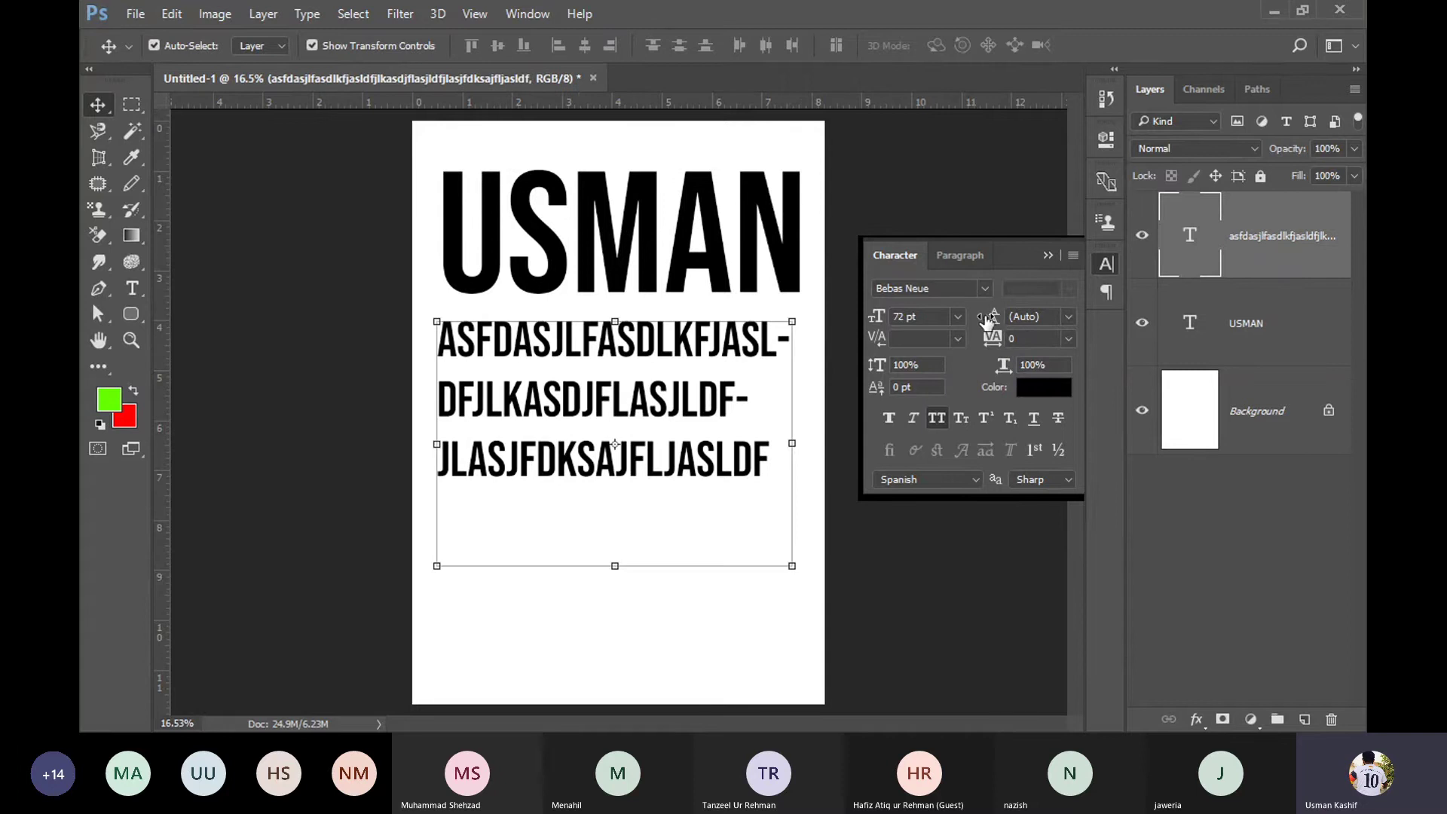
Step: Set the paragraph's leading to Auto and justify it with the last line left
left_click_drag(987, 321, 1002, 325)
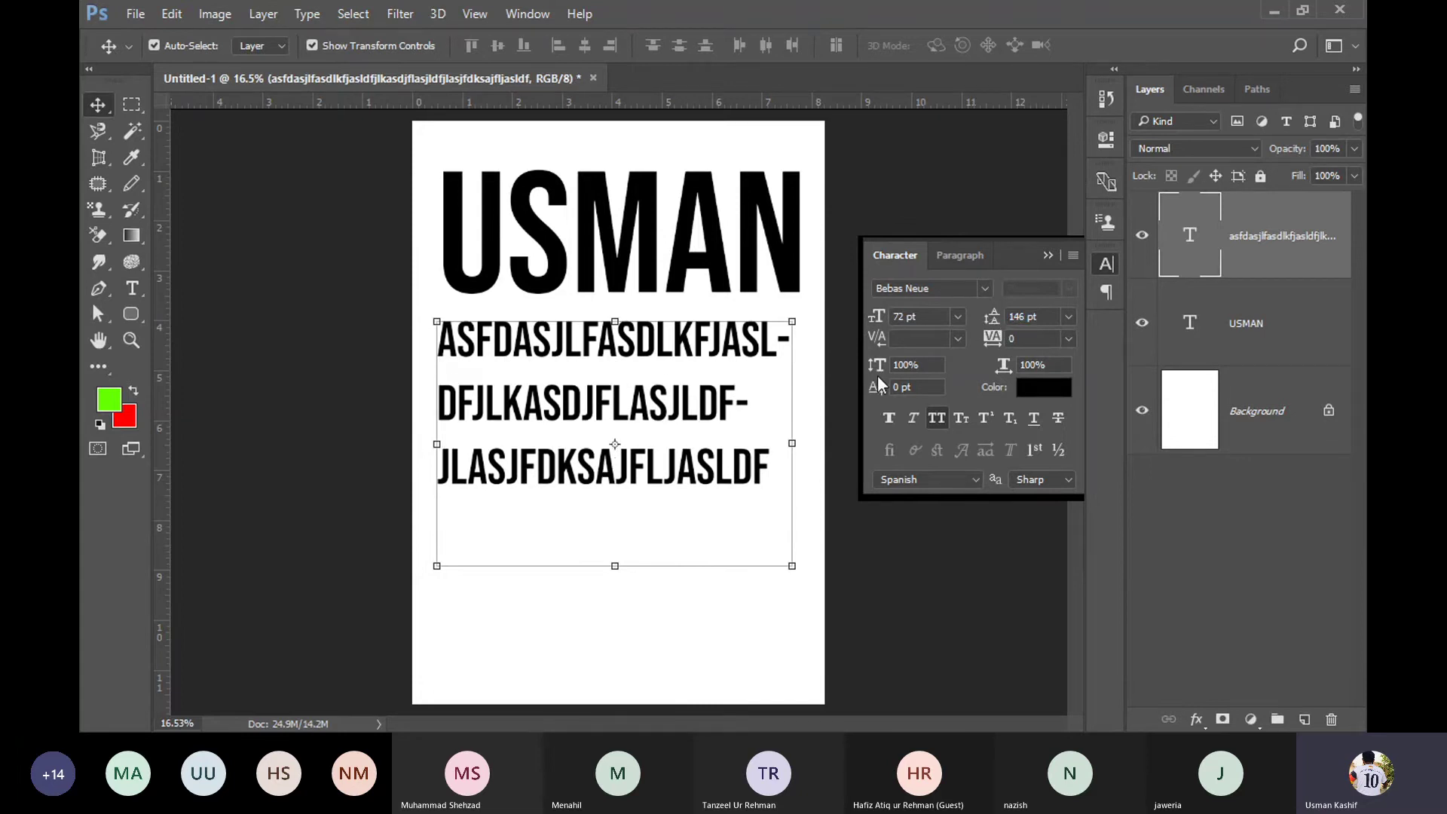
left_click(1068, 317)
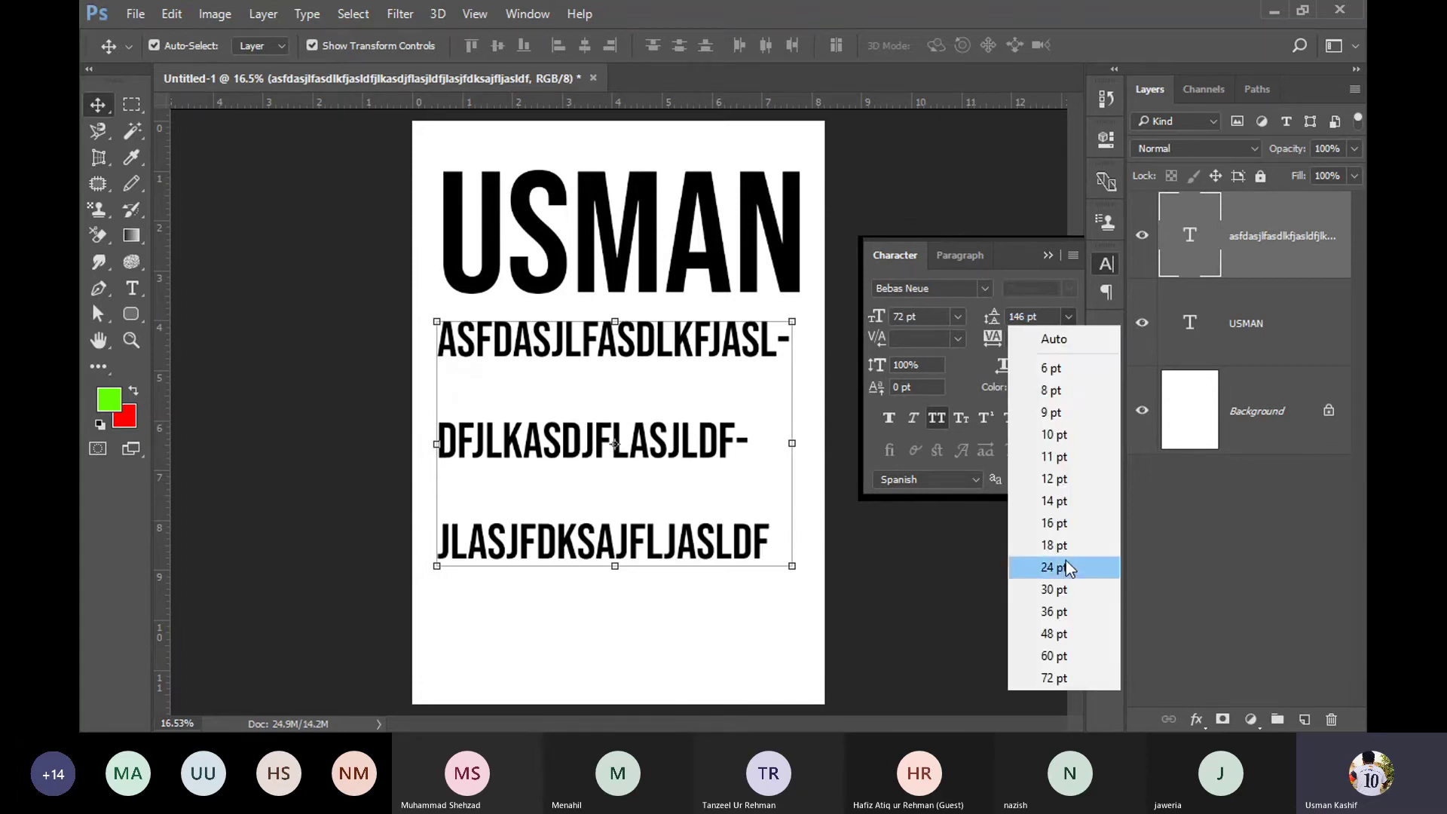
left_click(1065, 337)
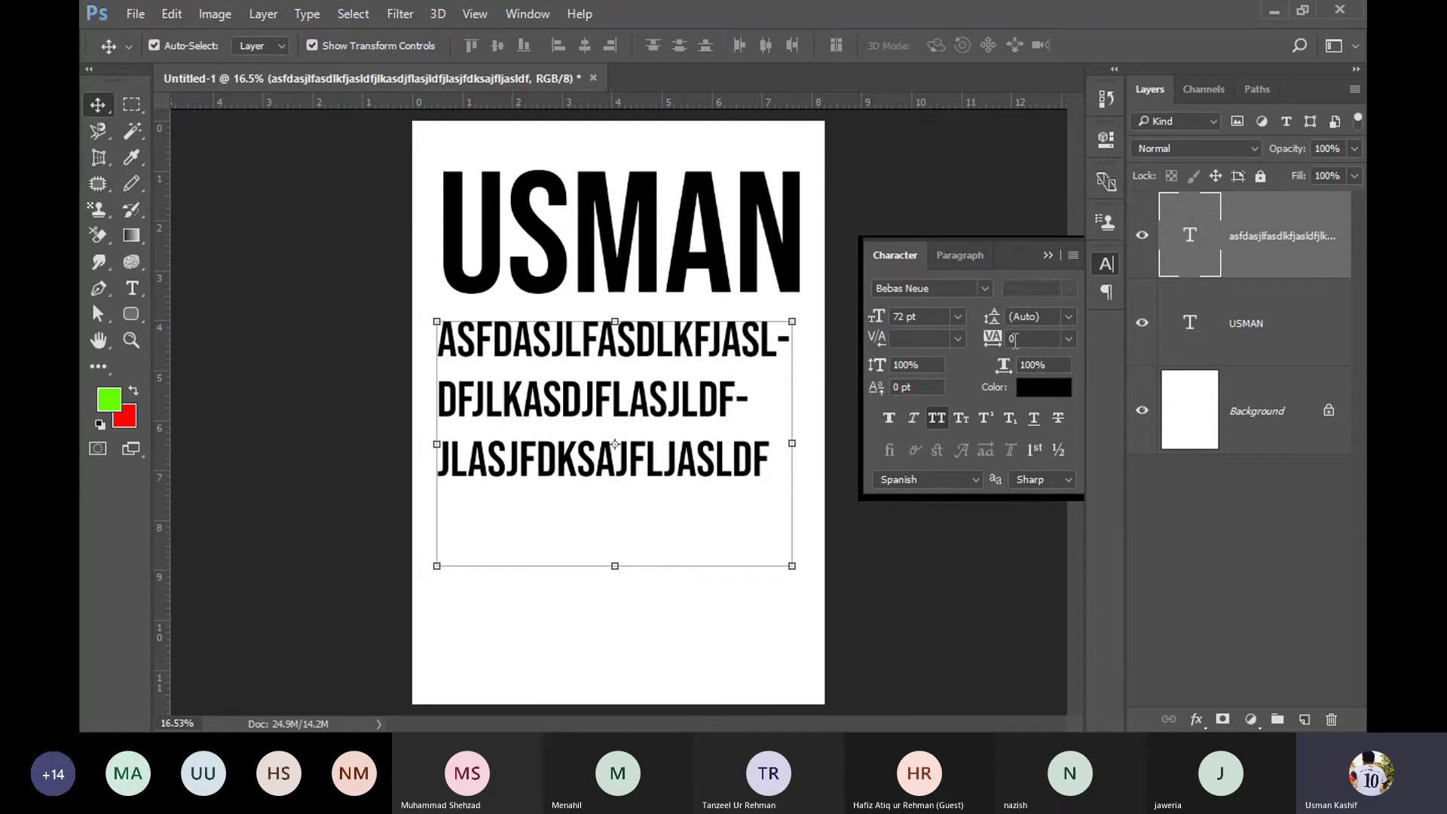
left_click(957, 255)
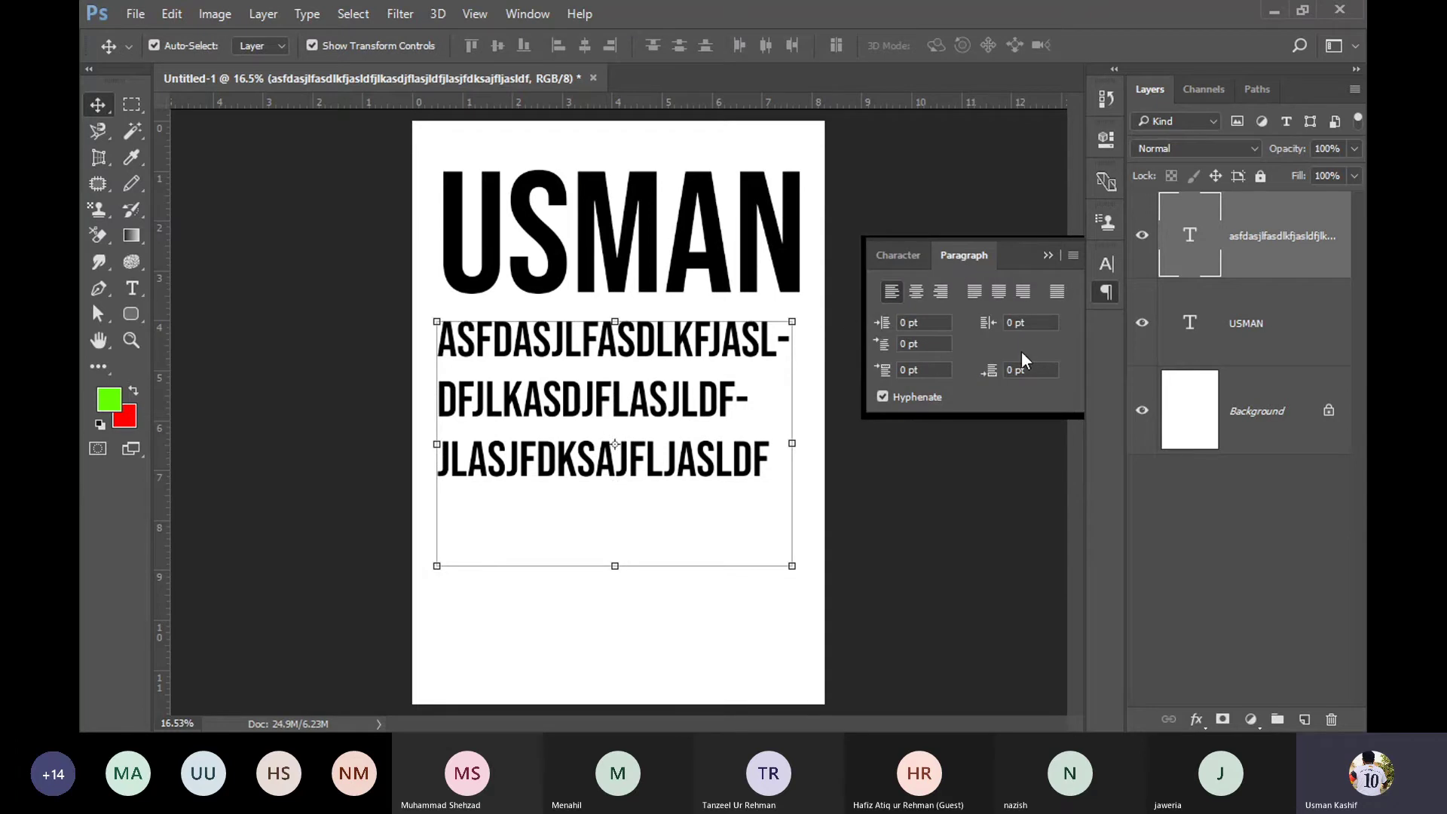
left_click(973, 294)
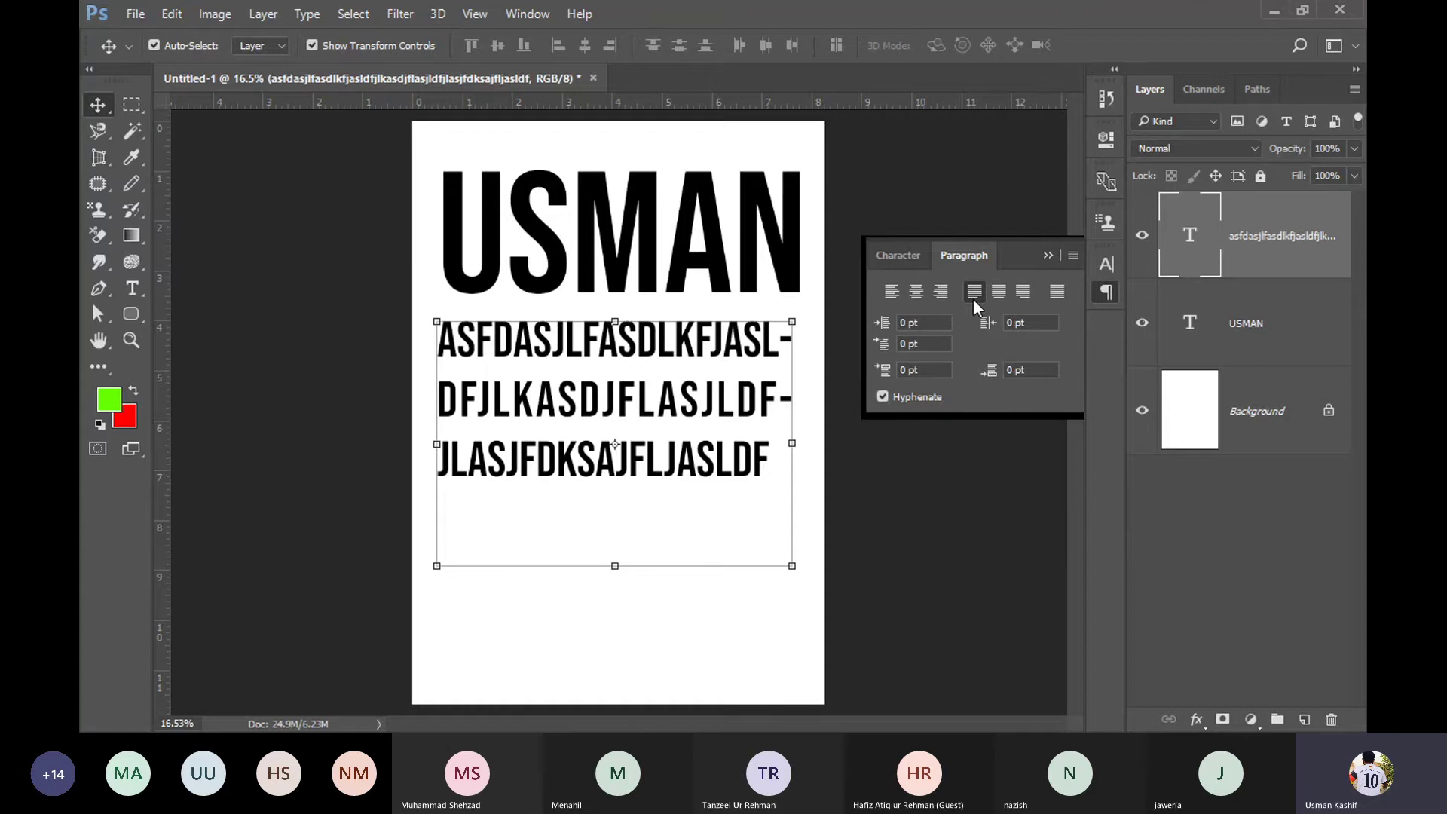
Step: Try a left indent on the paragraph, then reset it to 0 pt
left_click_drag(880, 329, 967, 330)
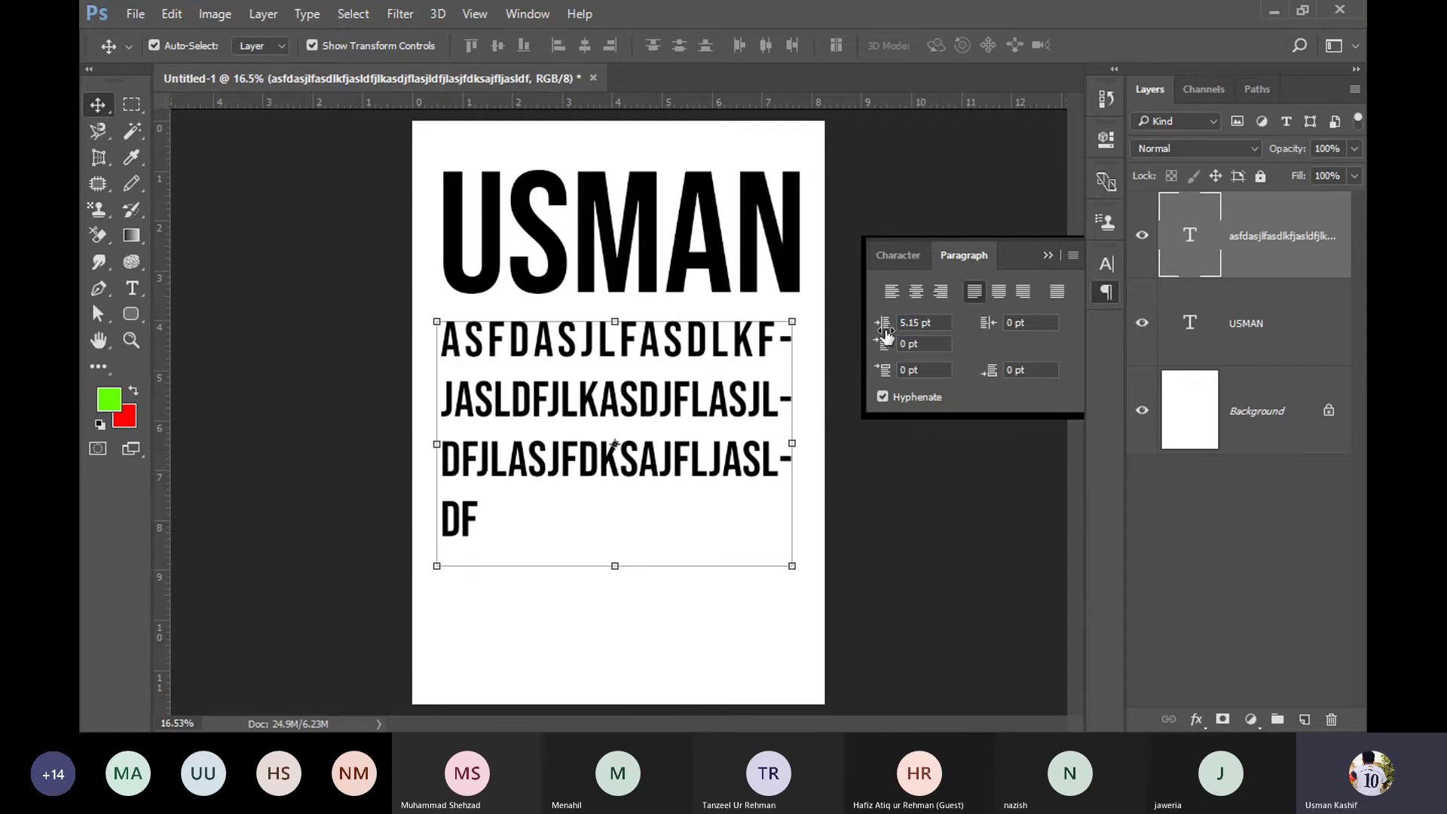
mouse_move(883, 332)
left_mouse_down()
mouse_move(912, 331)
mouse_move(868, 341)
left_mouse_up()
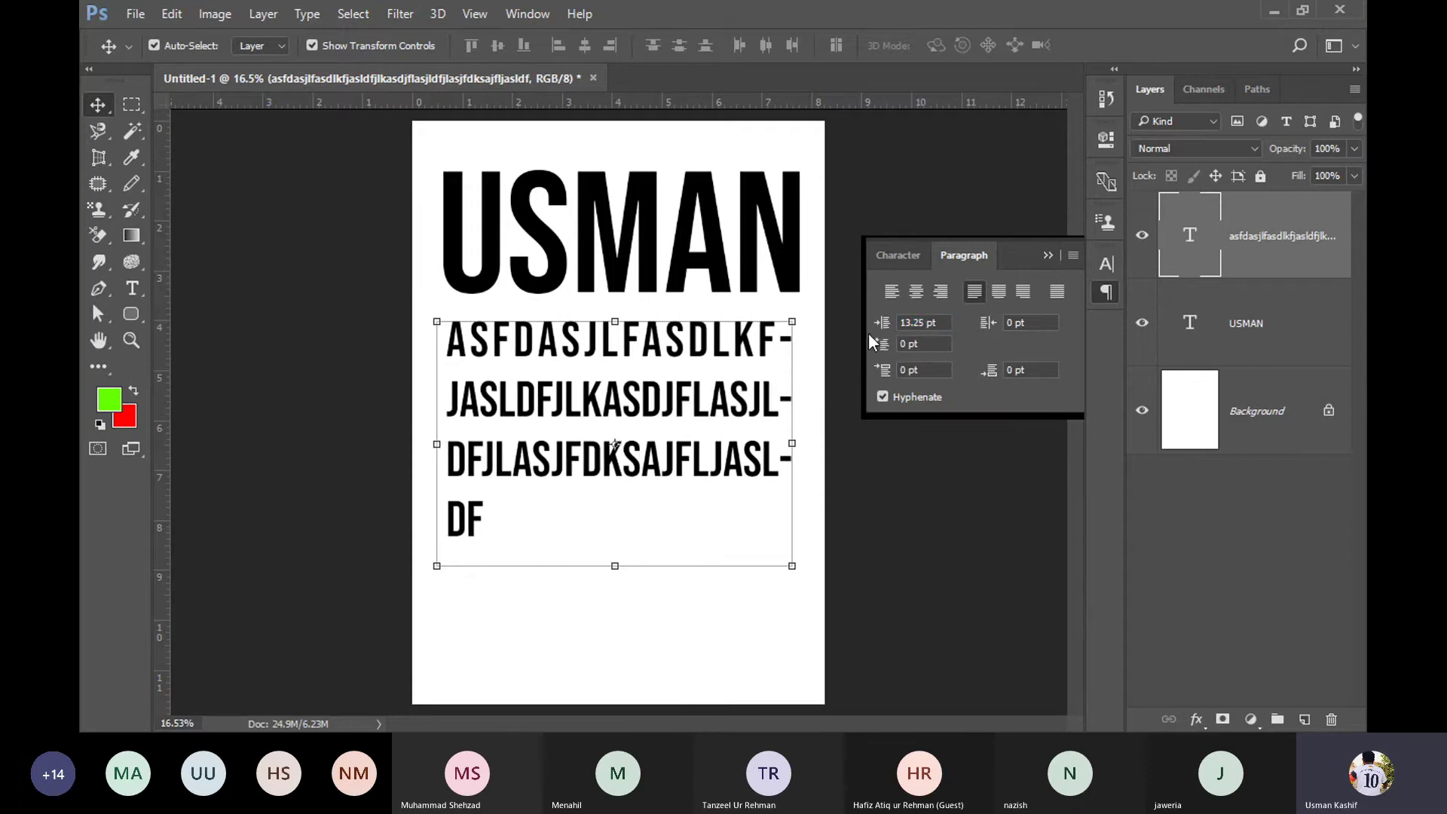
double_click(929, 323)
type("0")
key("Return")
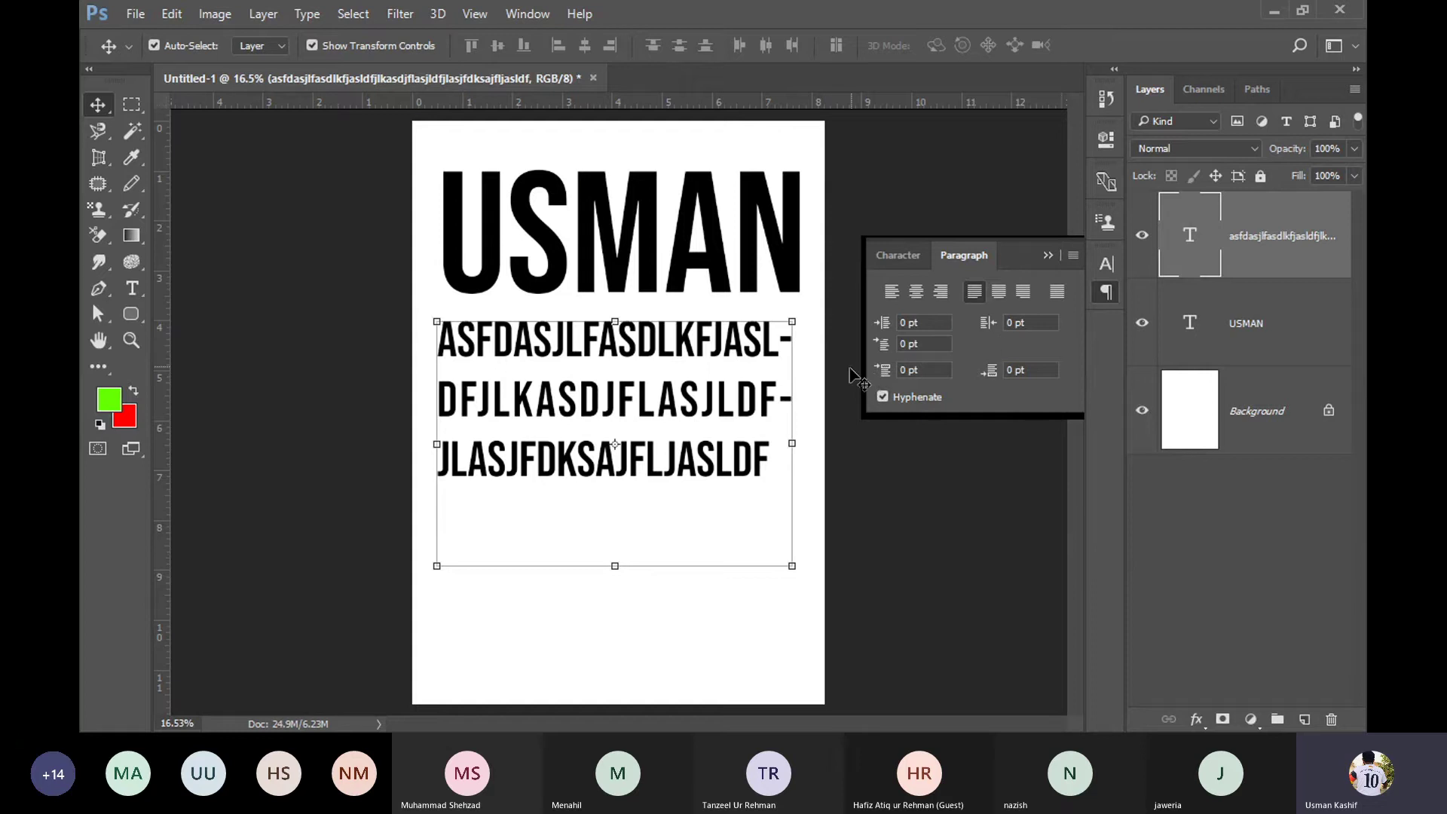
Step: Toggle hyphenation off and on, leaving Hyphenate checked, then collapse the text panel
left_click(880, 396)
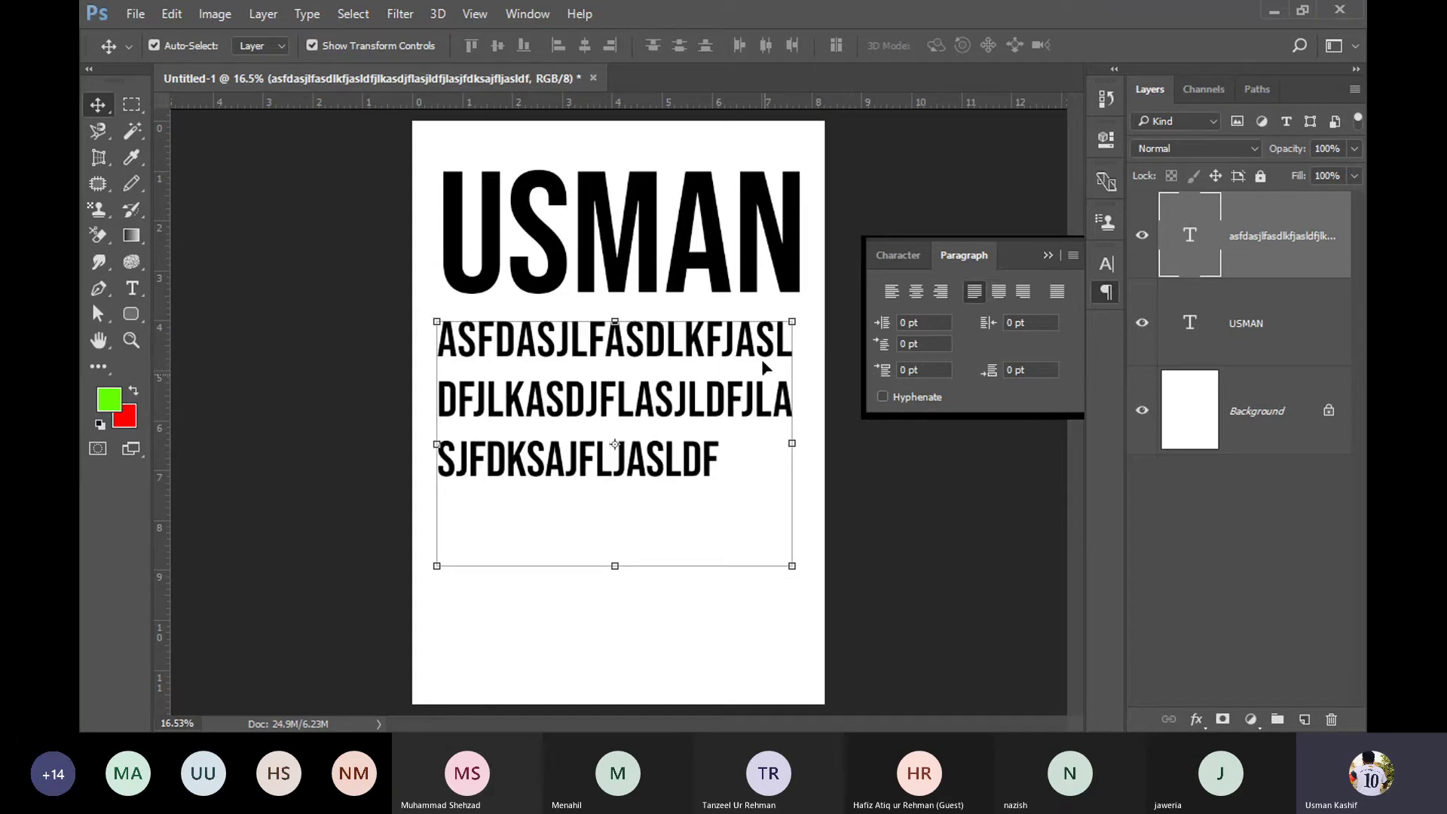
left_click(881, 397)
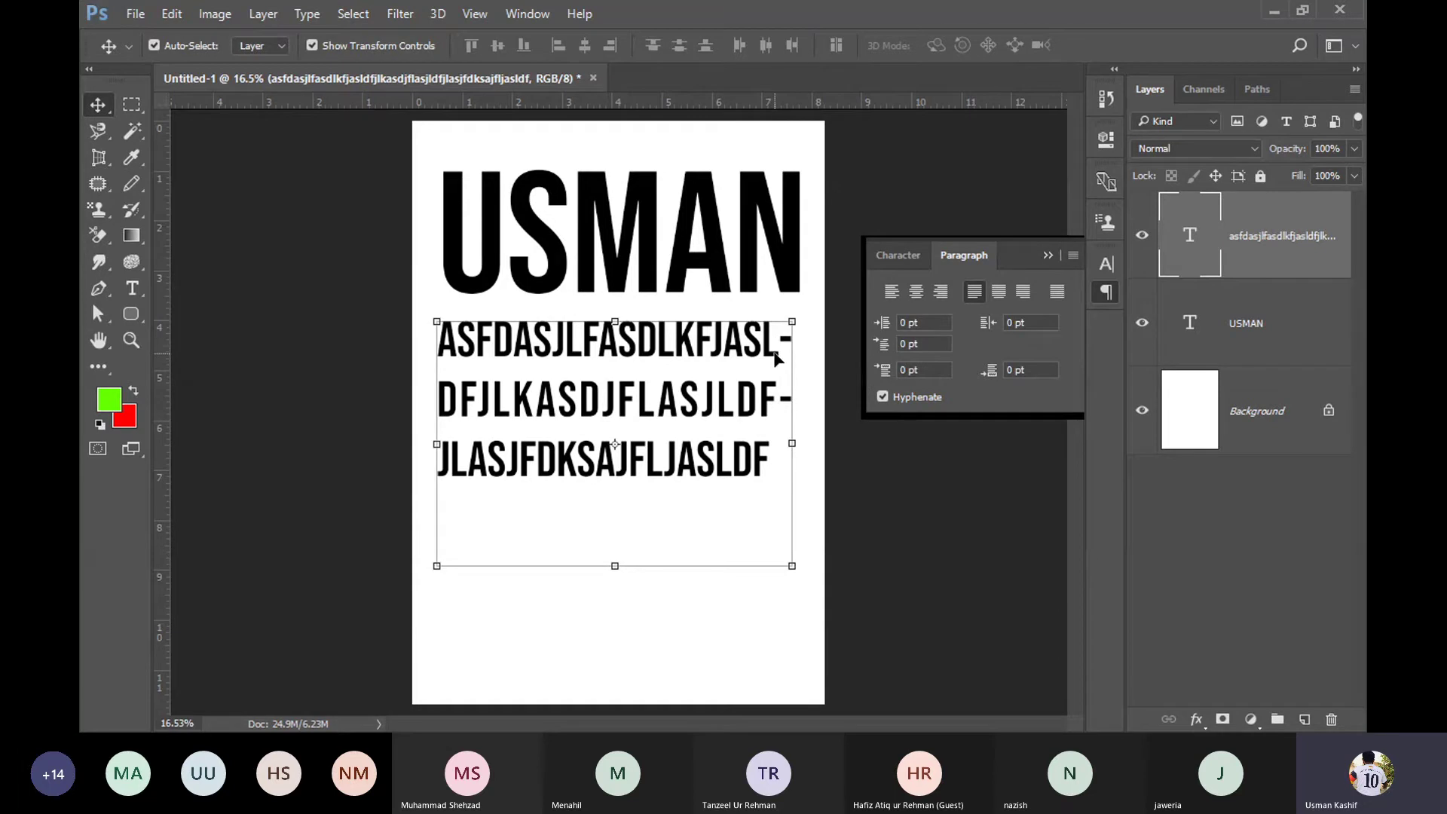
left_click(881, 397)
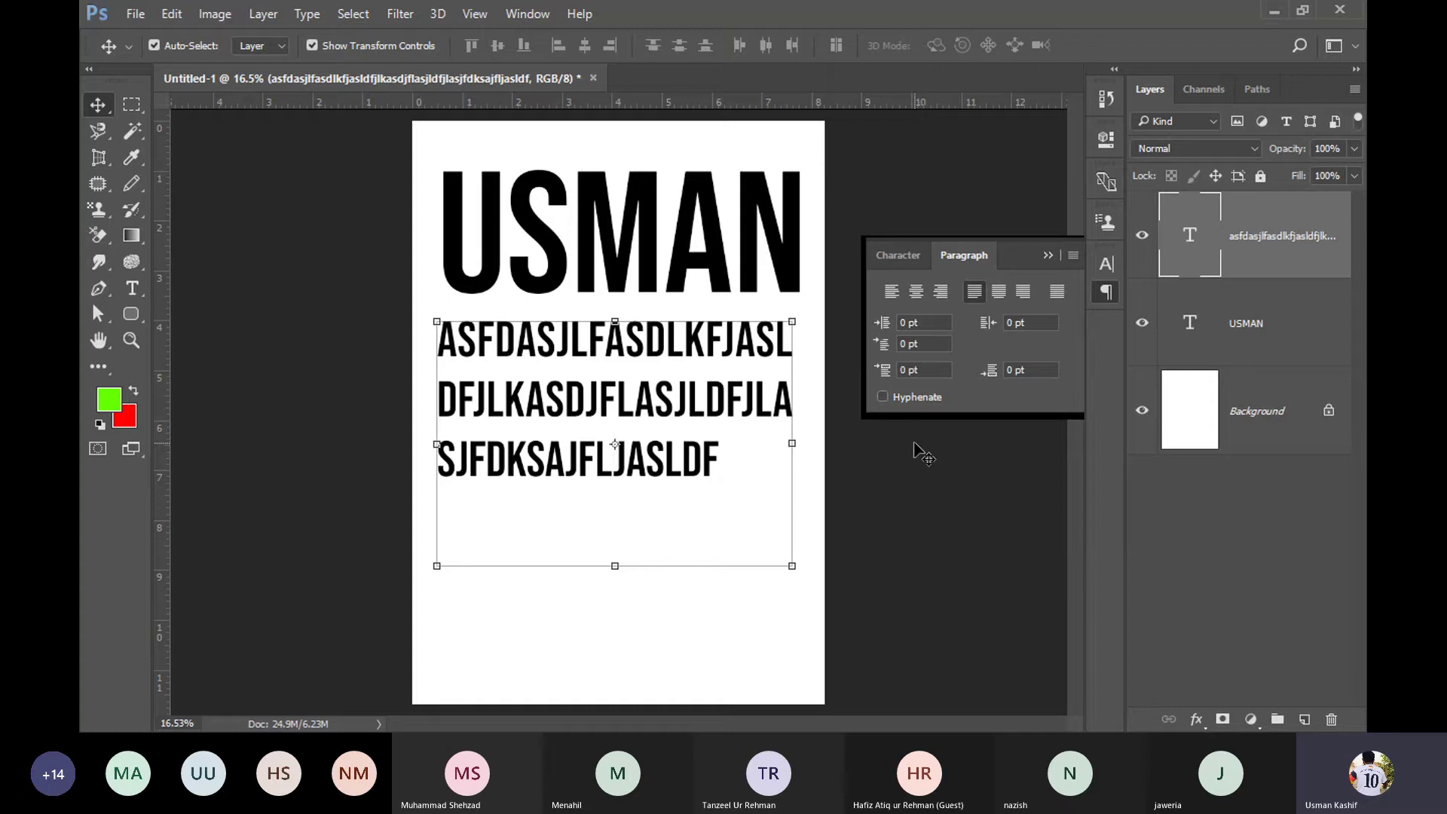
left_click(903, 396)
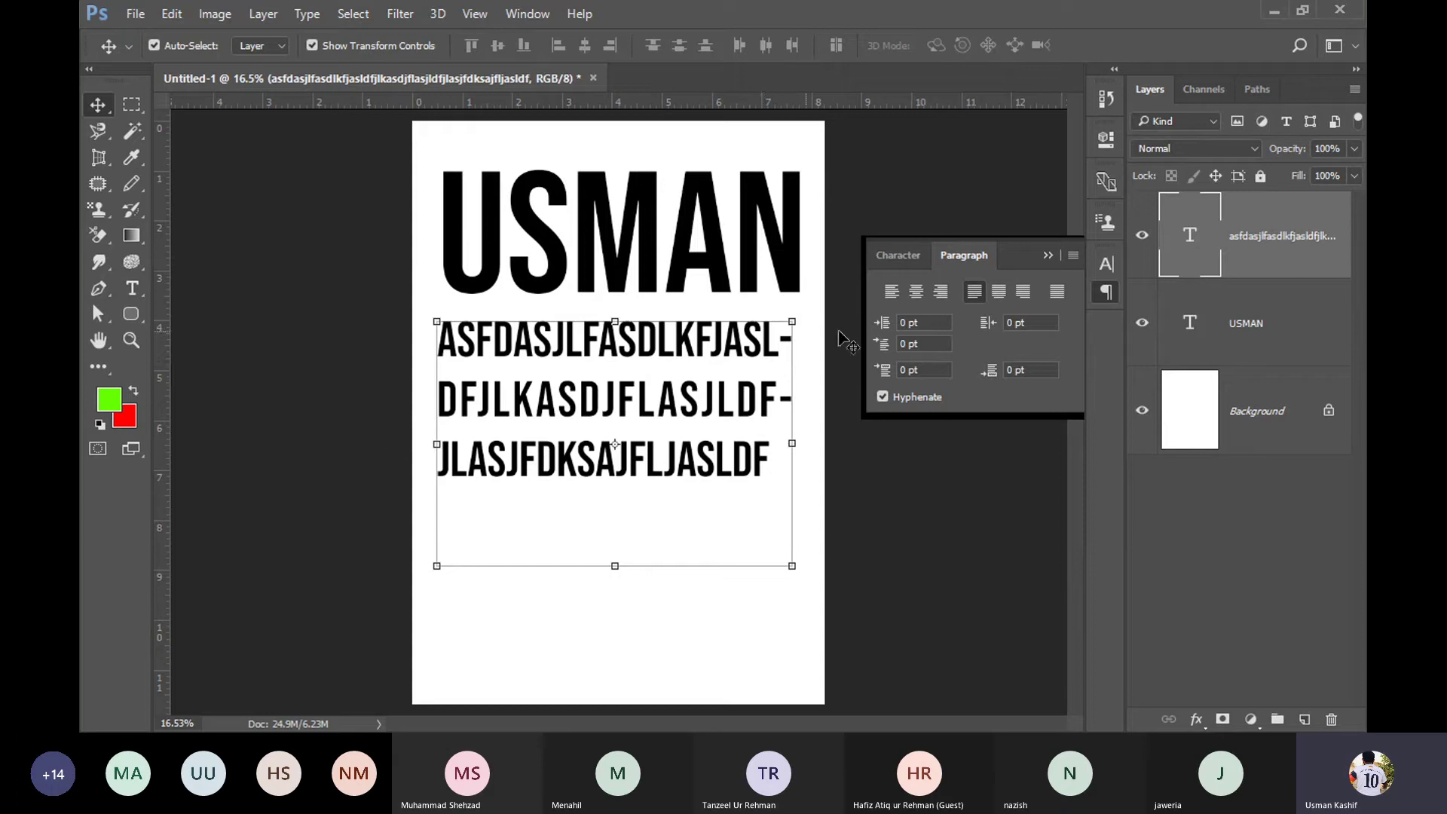
left_click(913, 263)
left_click(962, 257)
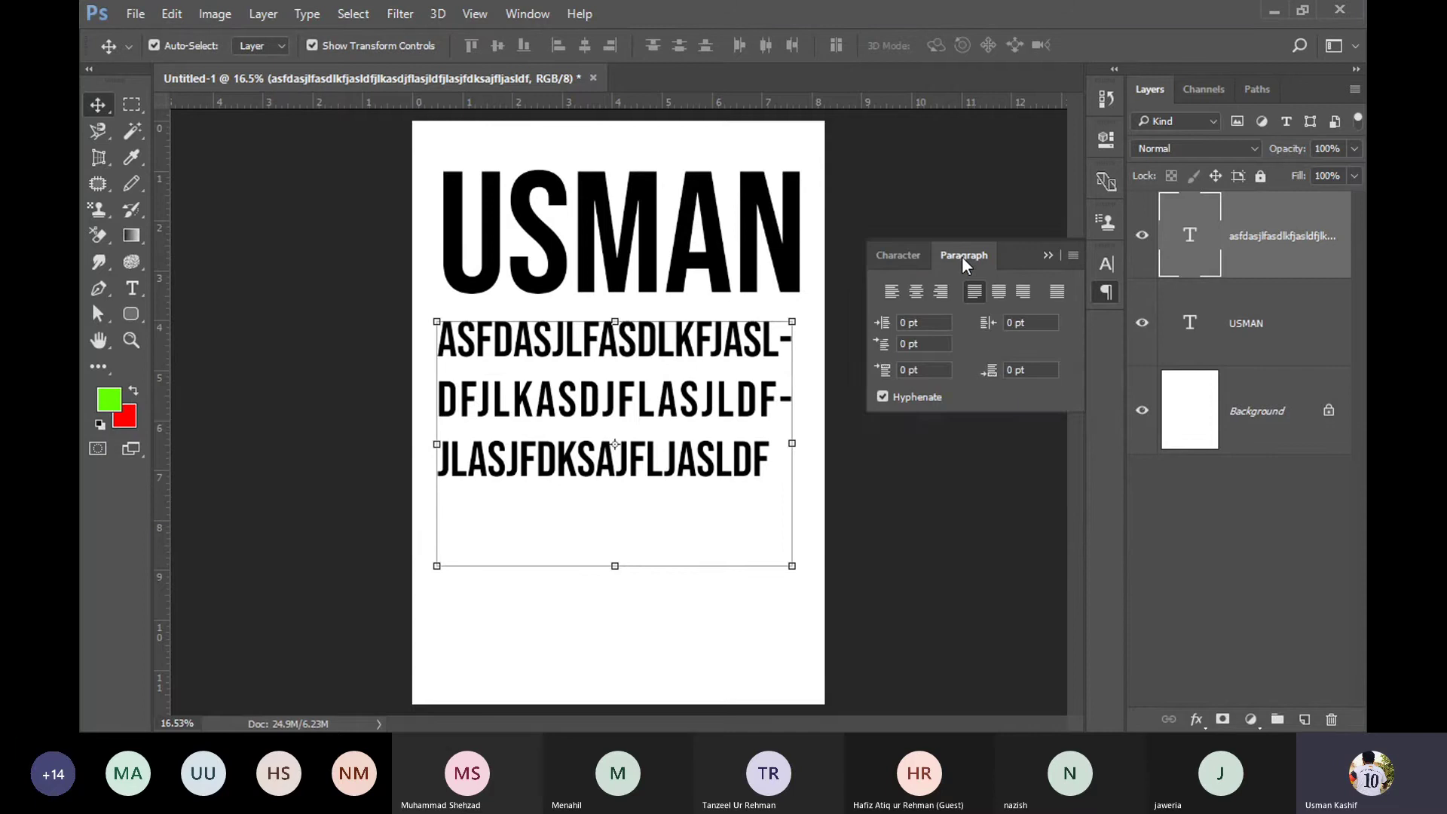
left_click(1047, 255)
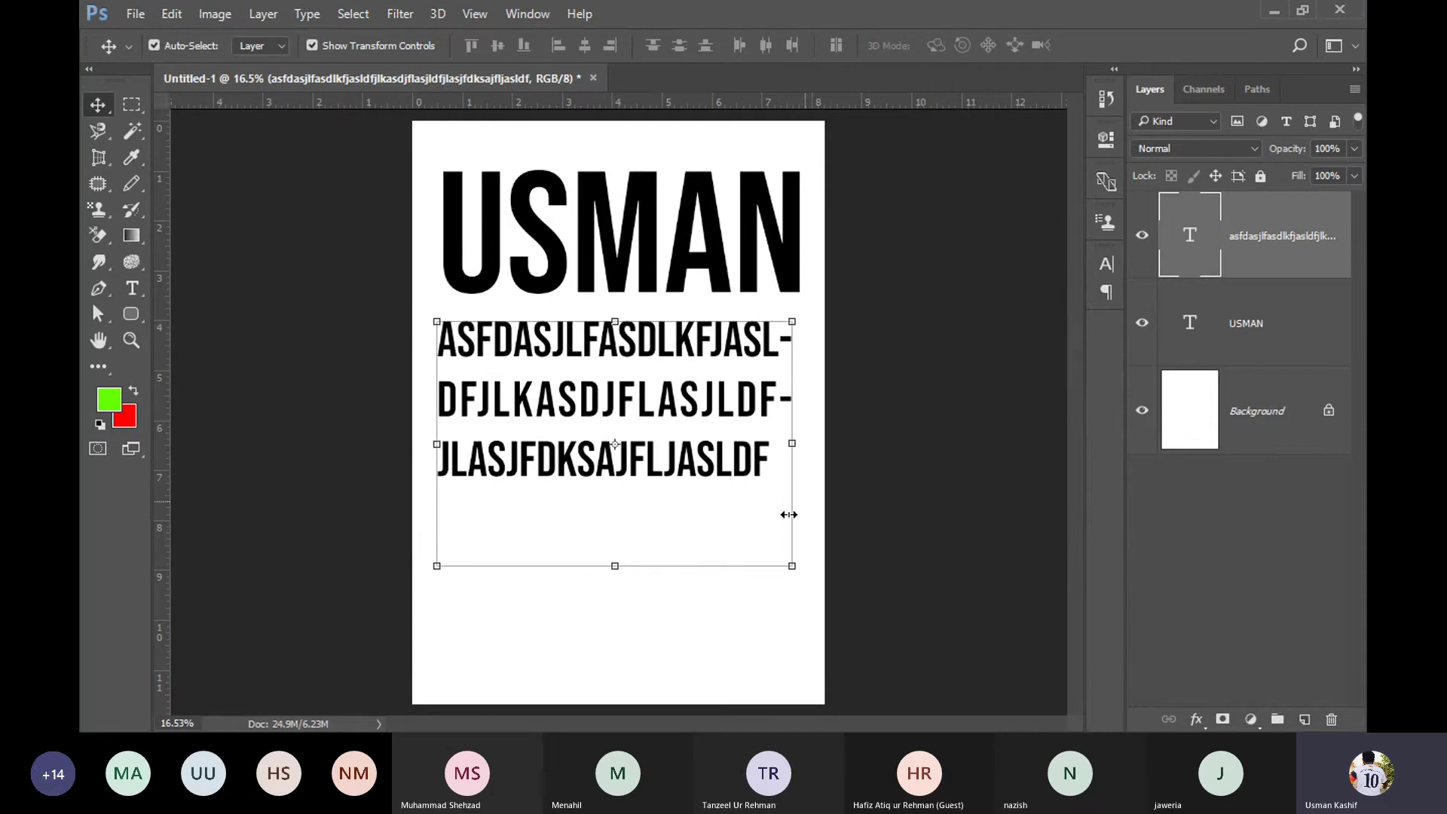
left_click_drag(935, 588, 637, 252)
Step: Delete both text layers from the page
key("Delete")
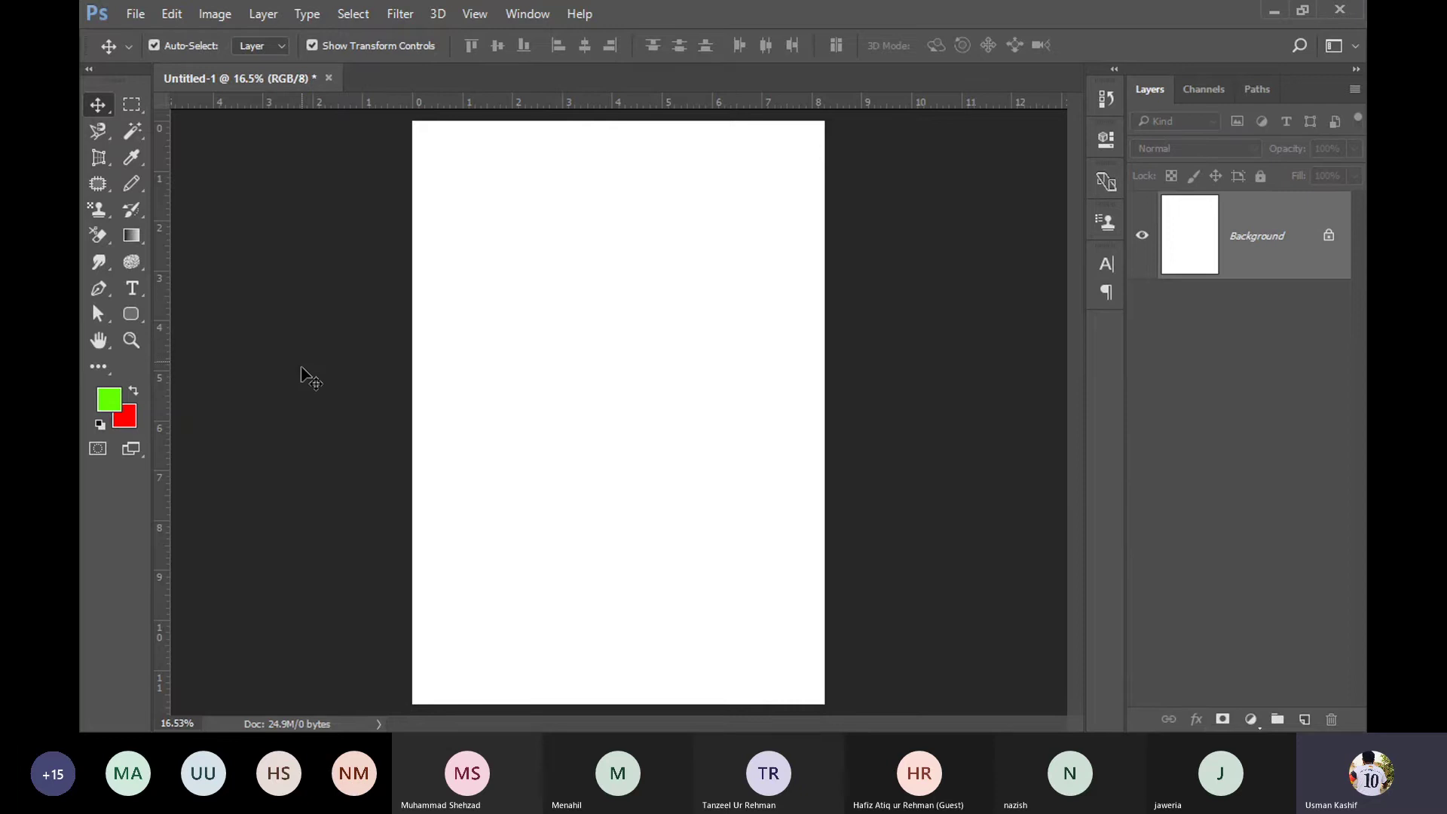
left_click(309, 13)
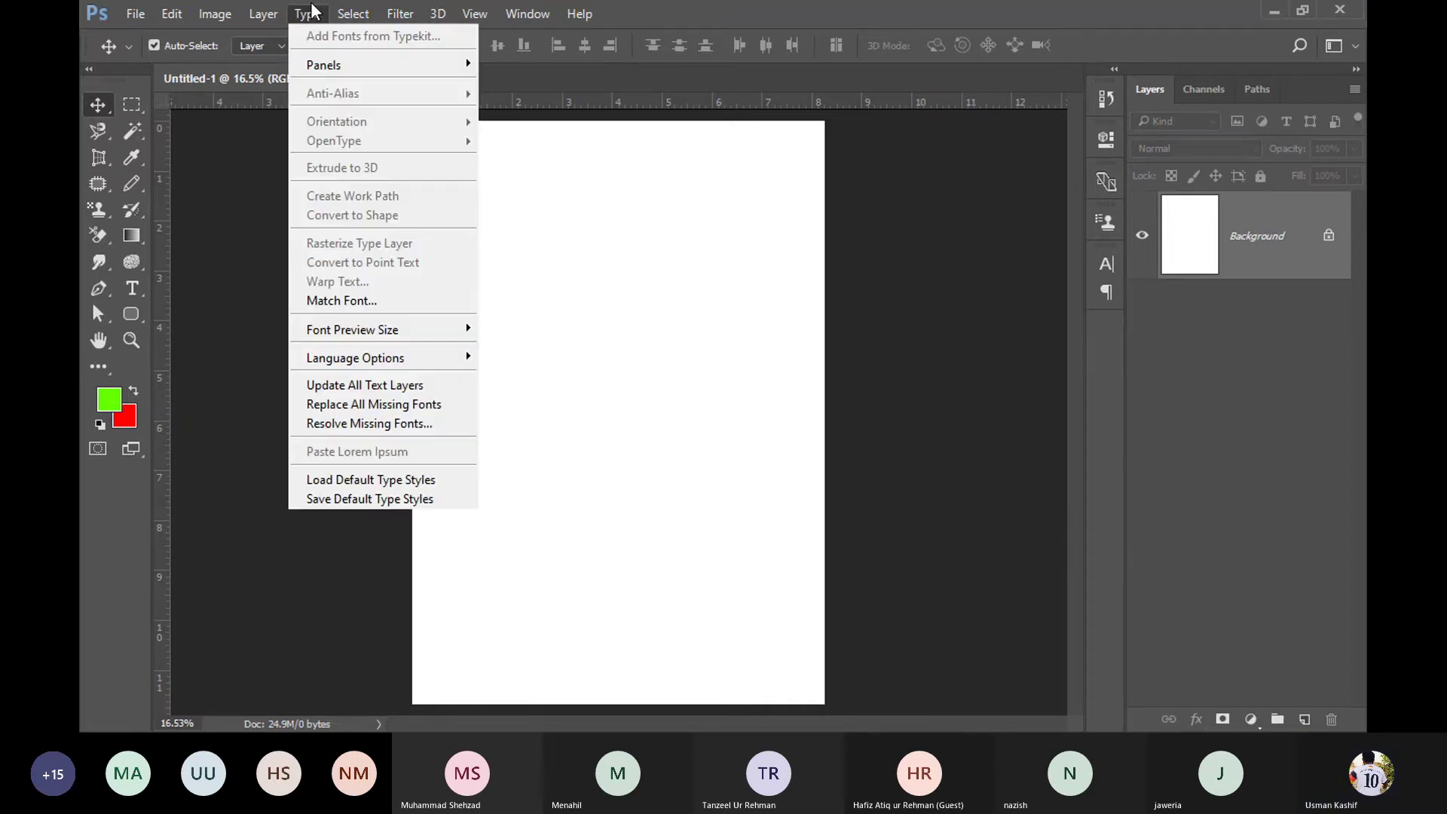
left_click(311, 12)
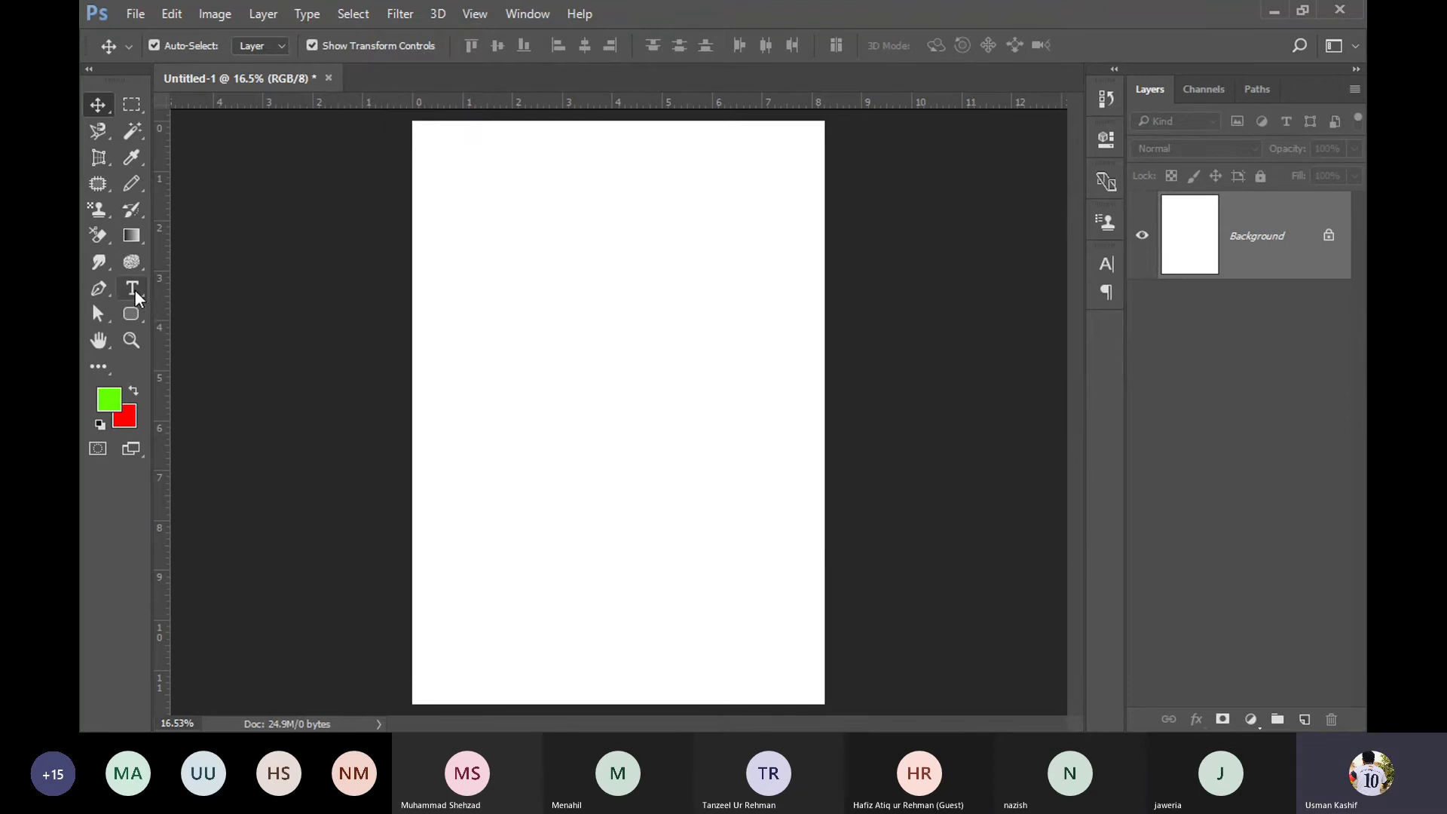
Step: Draw a circle path in the page centre with the Ellipse Tool in Path mode
left_click(132, 313)
left_click(232, 348)
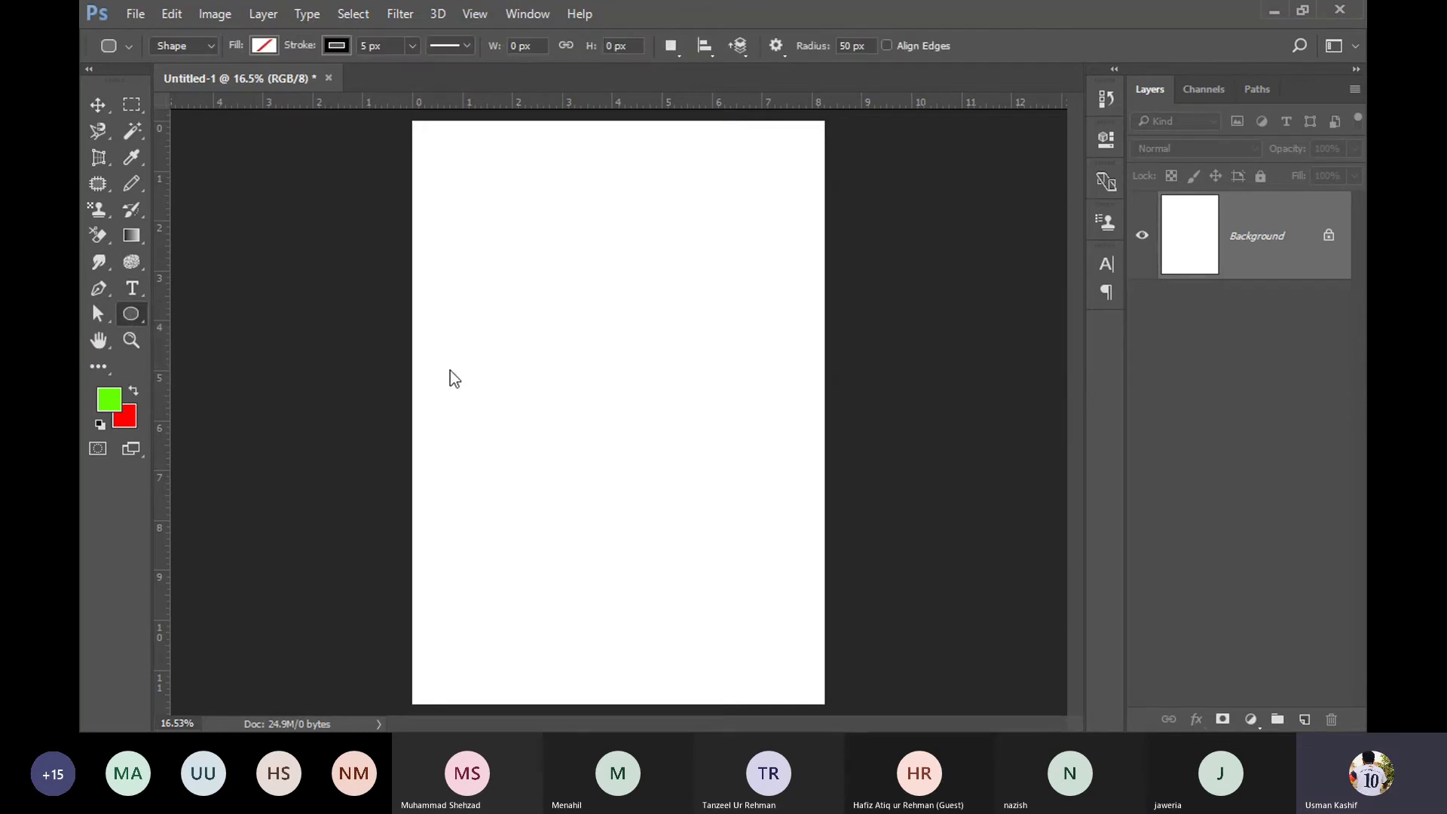
left_click(200, 41)
left_click(172, 77)
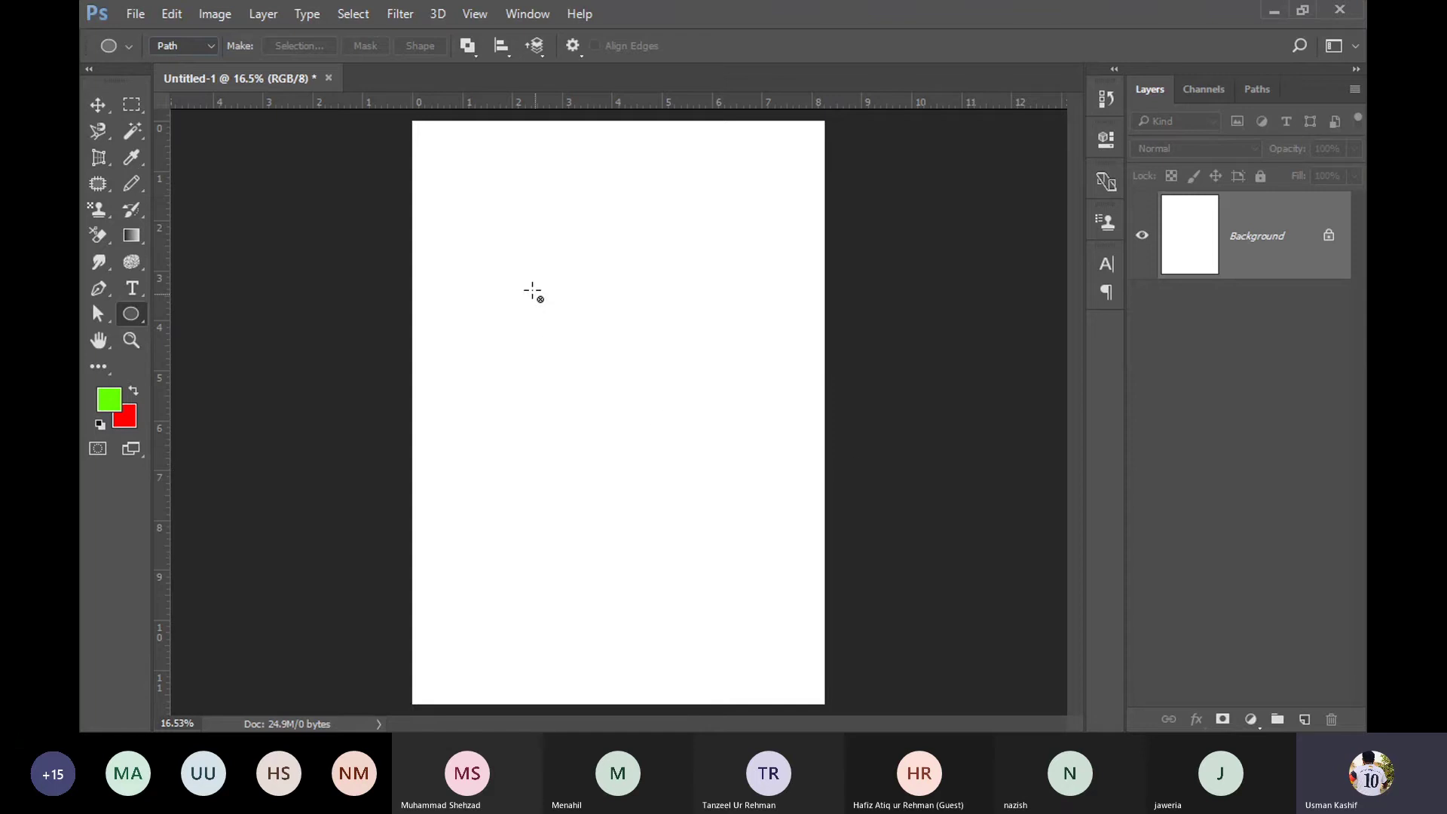
mouse_move(511, 258)
left_mouse_down()
mouse_move(746, 605)
mouse_move(811, 659)
left_mouse_up()
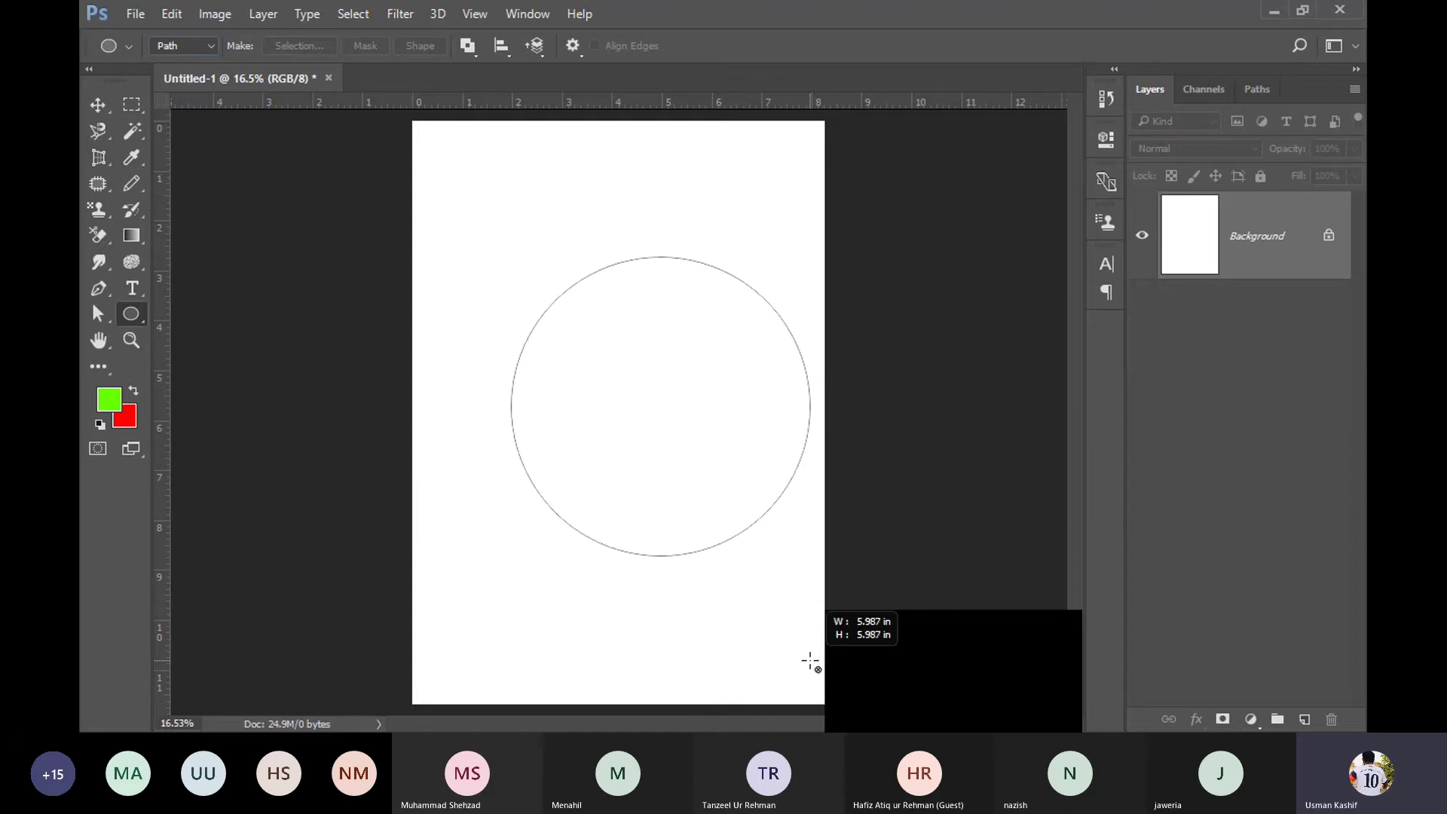
left_click(1047, 132)
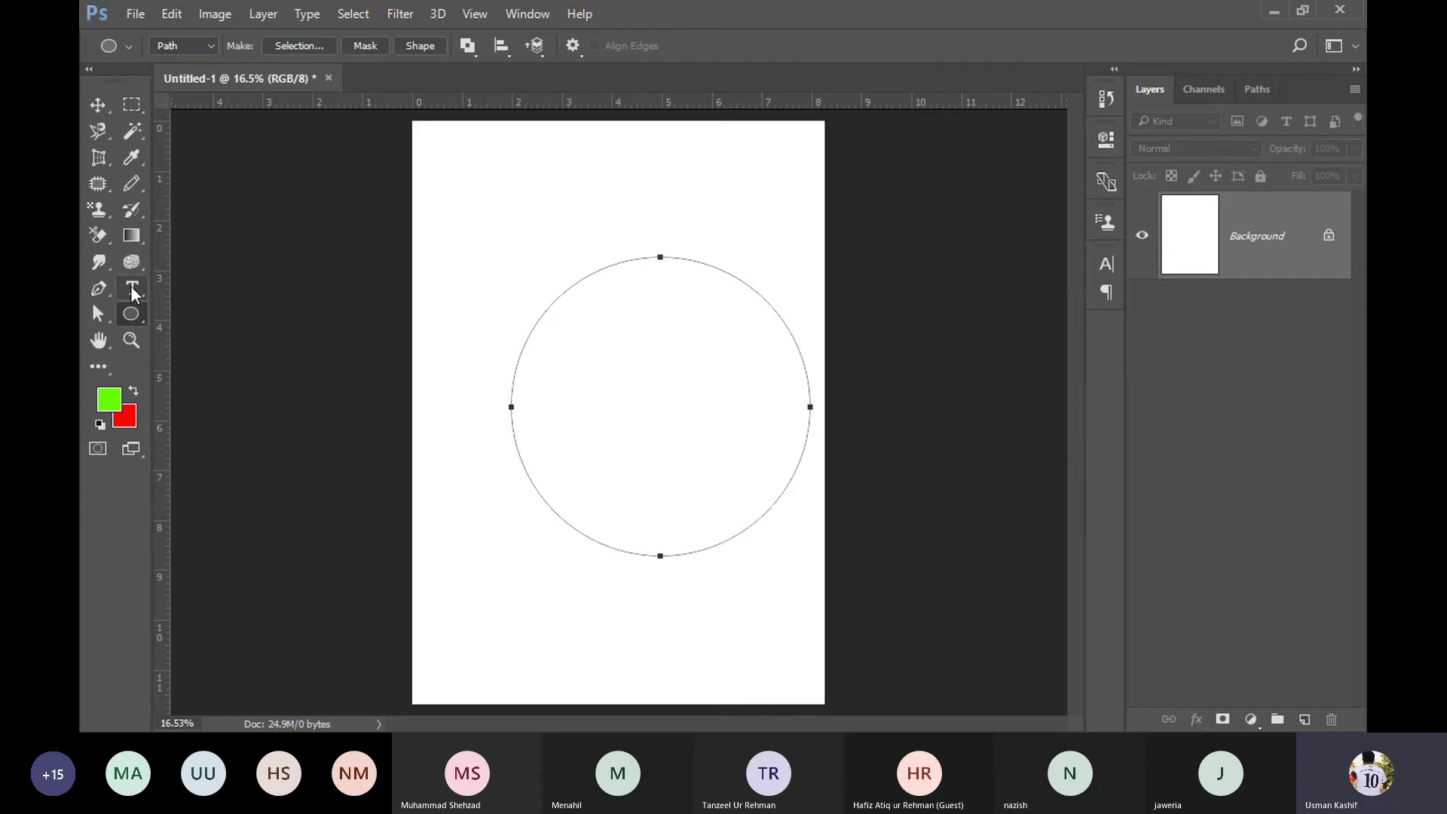
left_click_drag(132, 290, 256, 281)
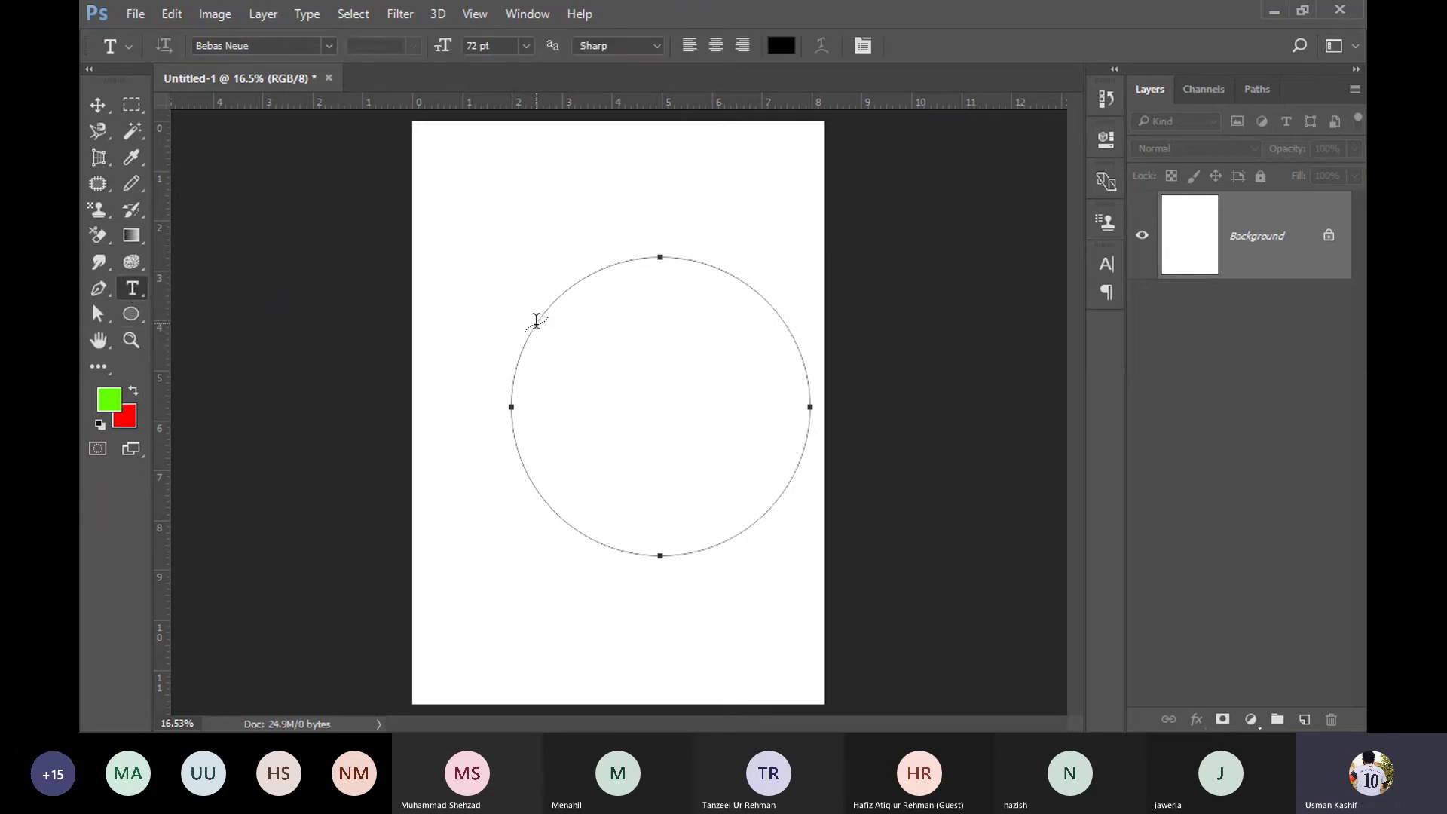
Step: Type a line of placeholder letters along the circle path and commit it
left_click(516, 380)
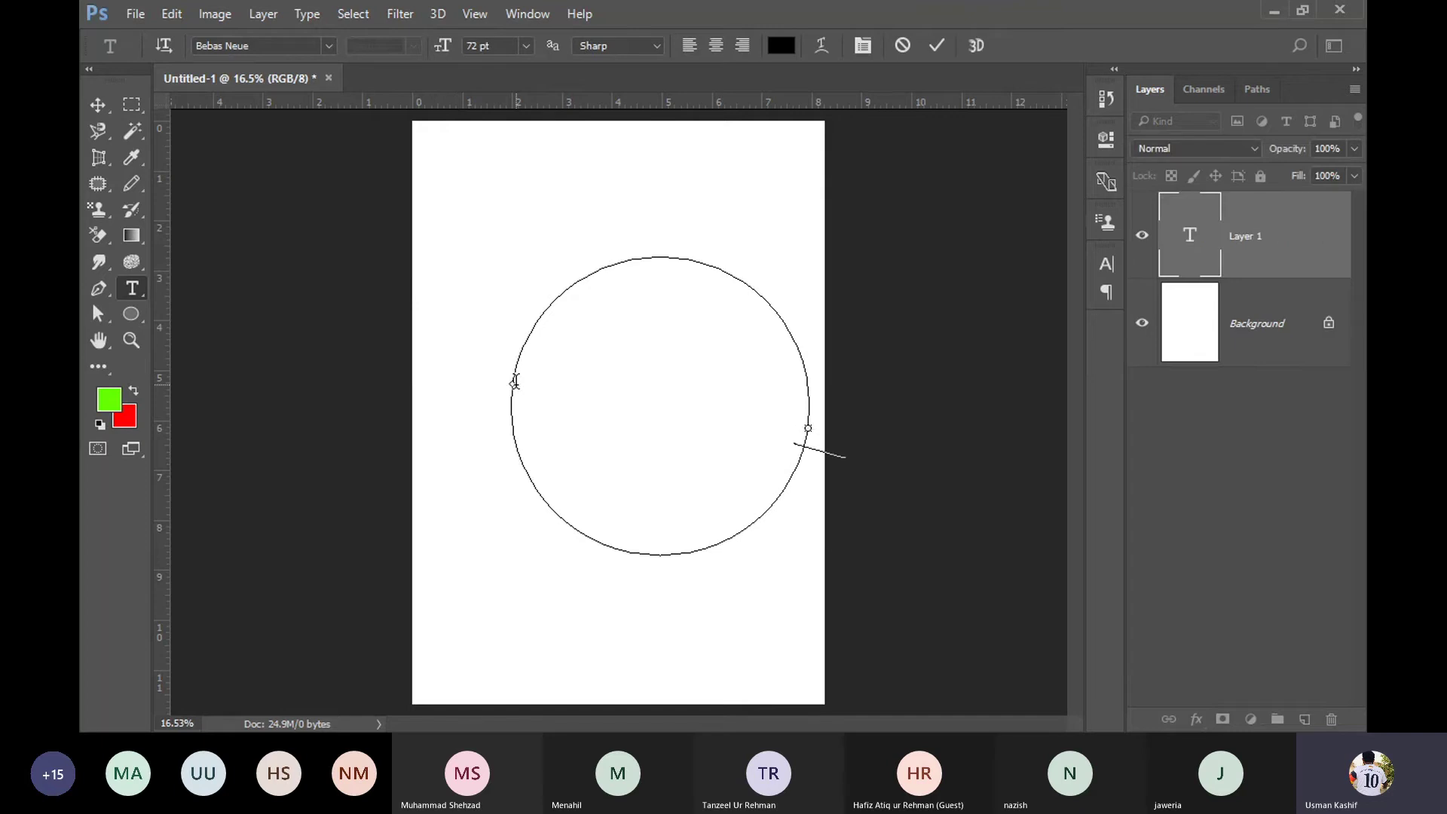
type("sdfsdfgsdfgsdfgsdfgsdfgl;k")
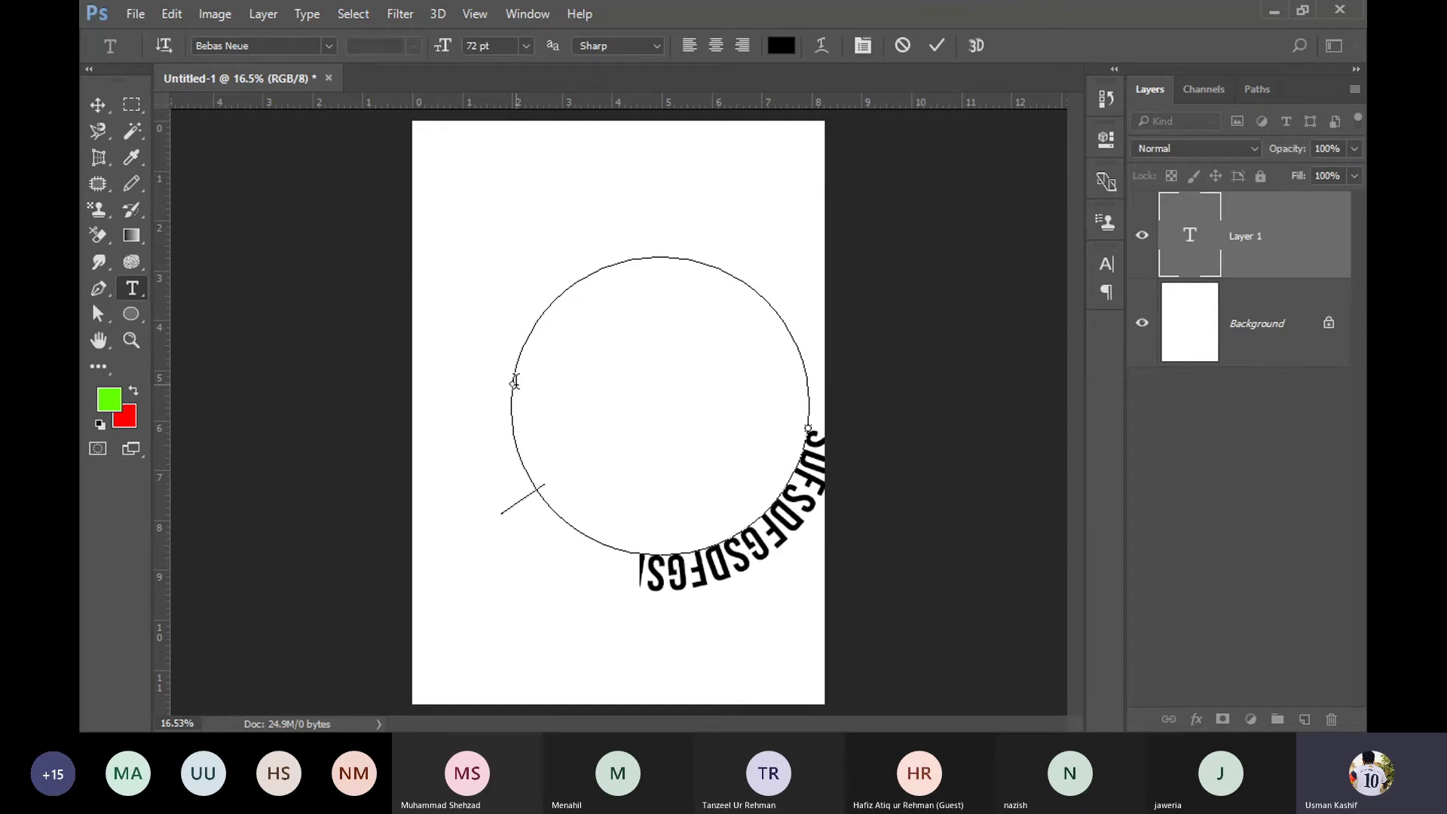
type("dsf;g")
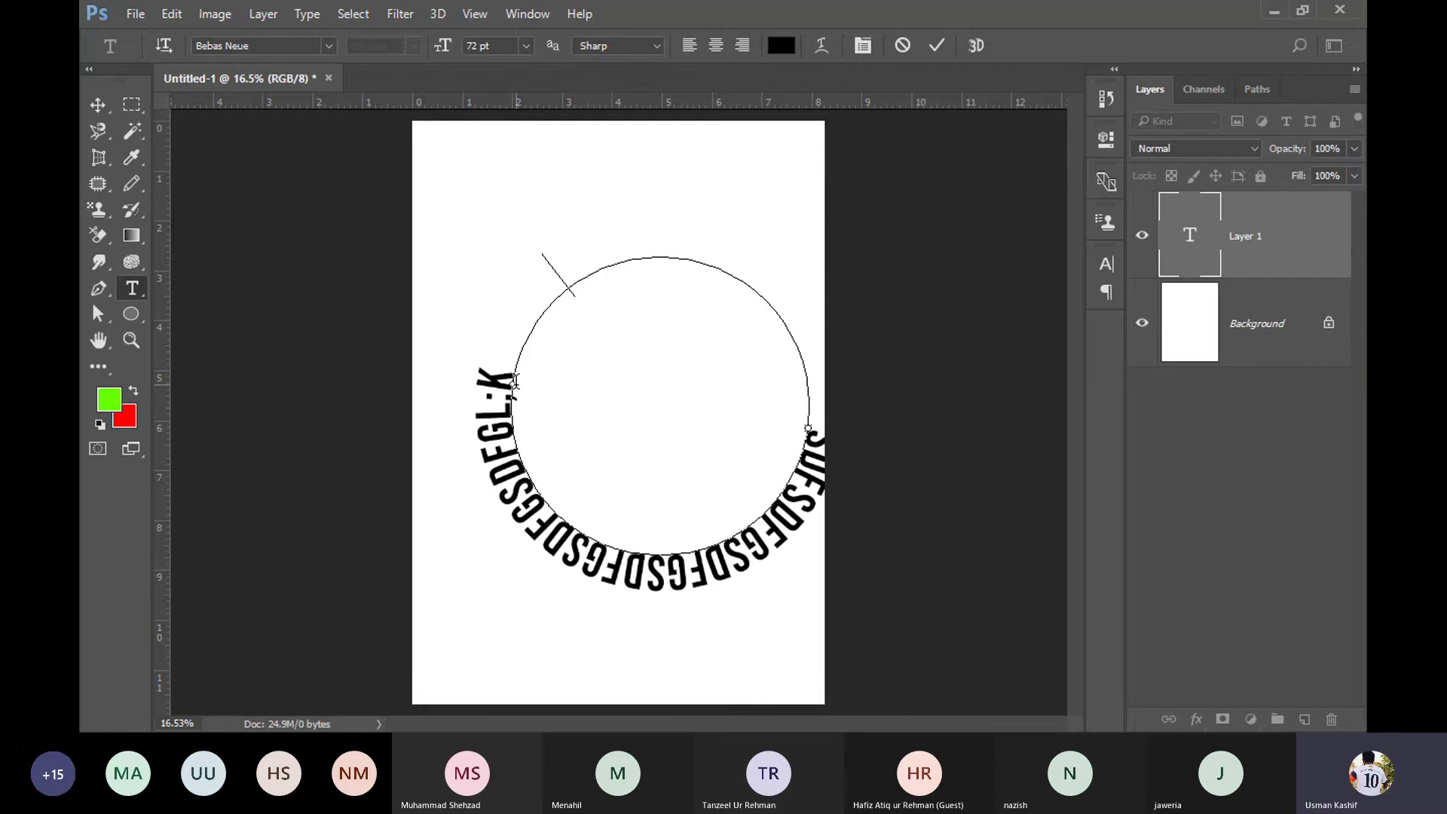
type("lksdg")
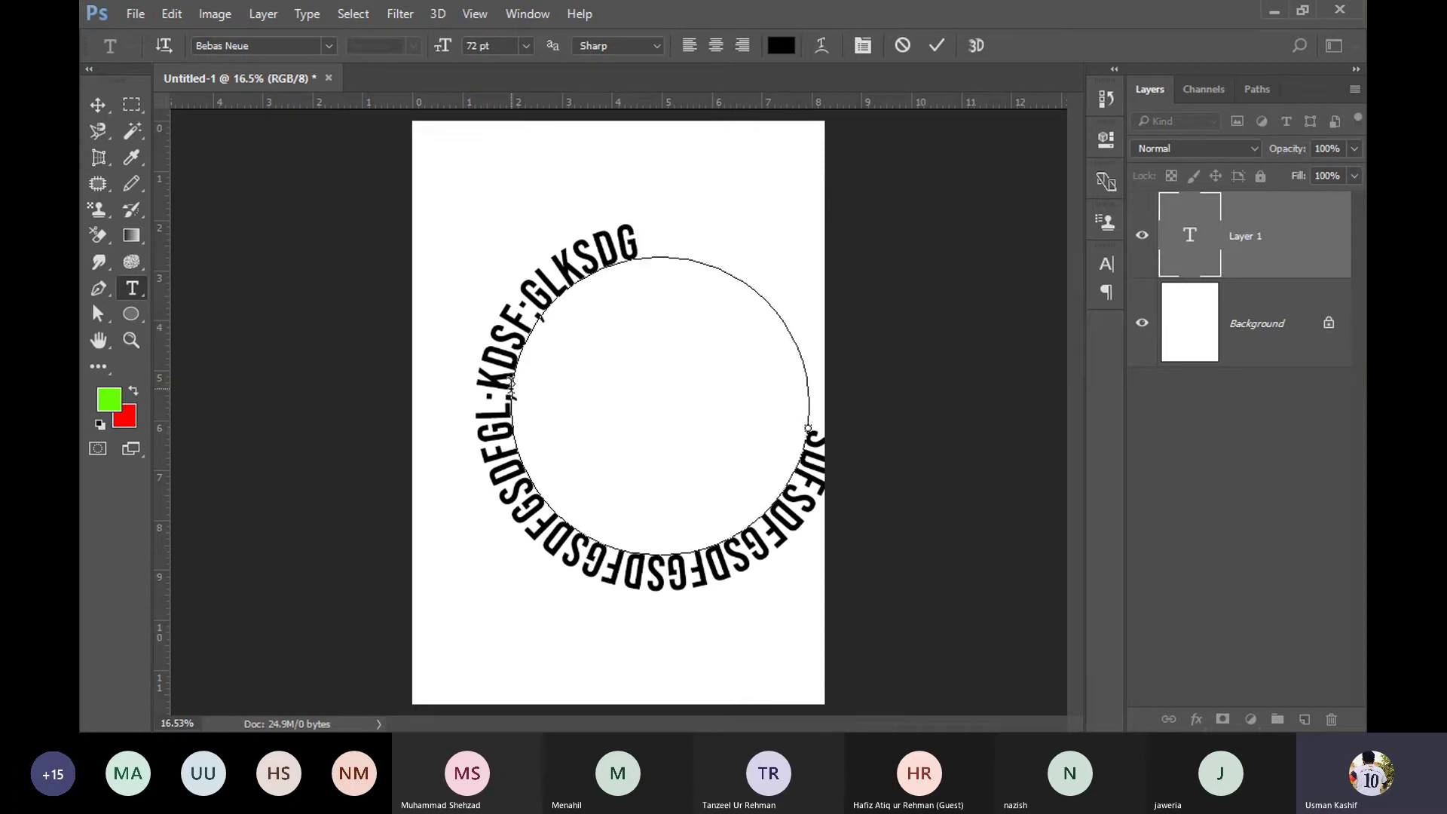
left_click(98, 314)
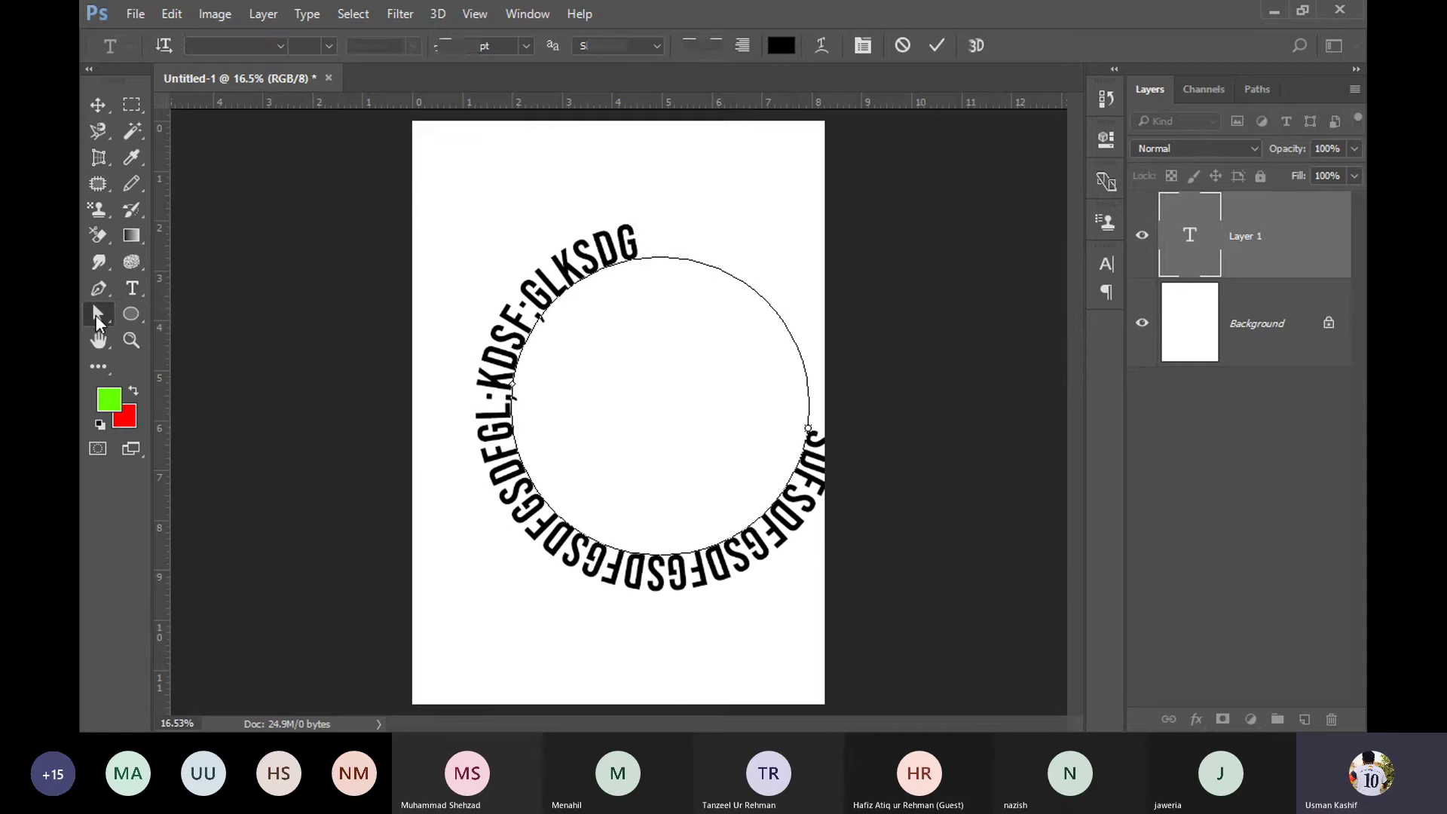
Step: Flip the circular text inside the circle and slide its start and end points
left_click(200, 314)
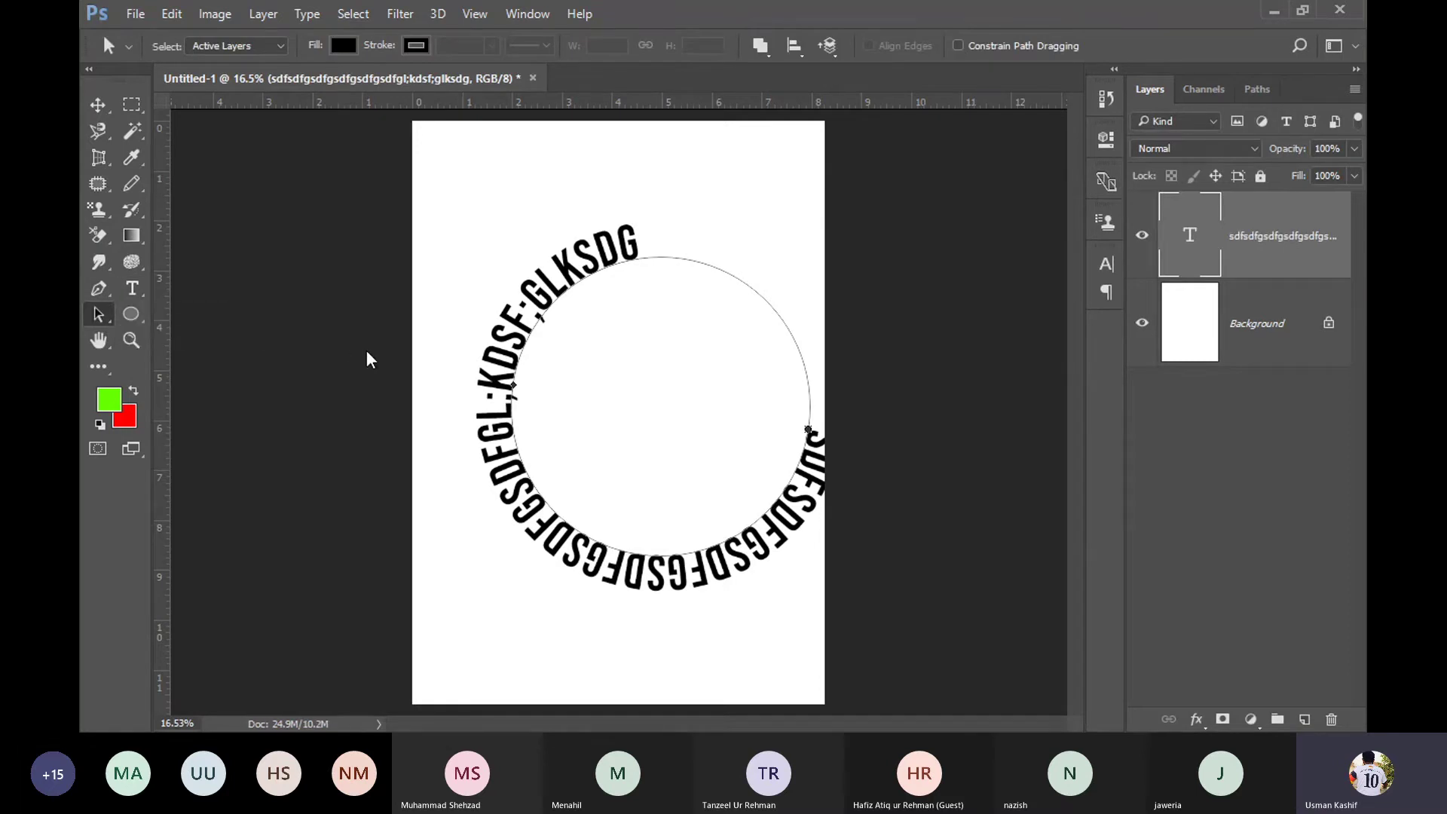
left_click(513, 386)
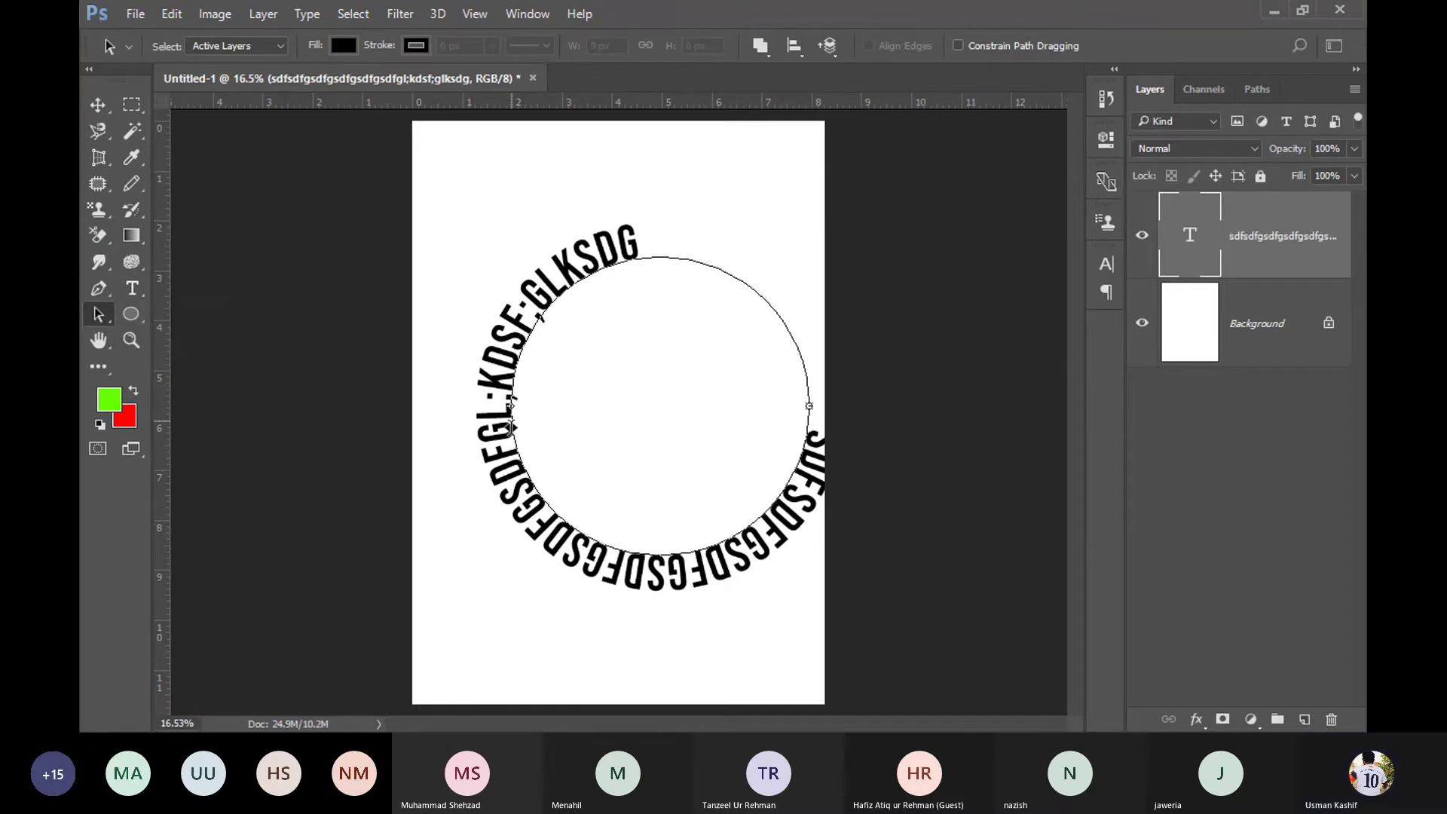
left_click_drag(749, 411, 752, 410)
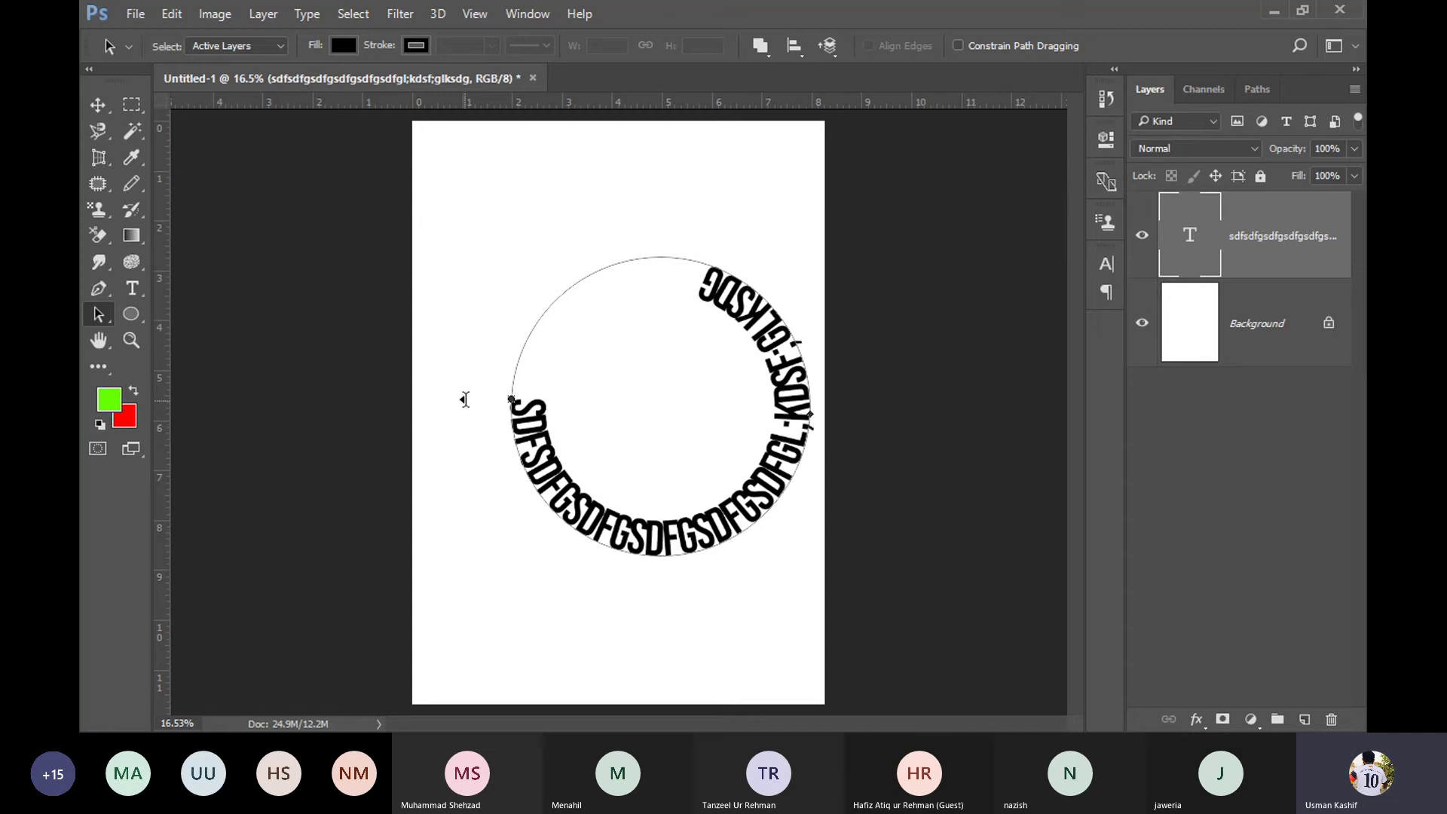
mouse_move(506, 400)
left_mouse_down()
mouse_move(512, 337)
mouse_move(525, 344)
left_mouse_up()
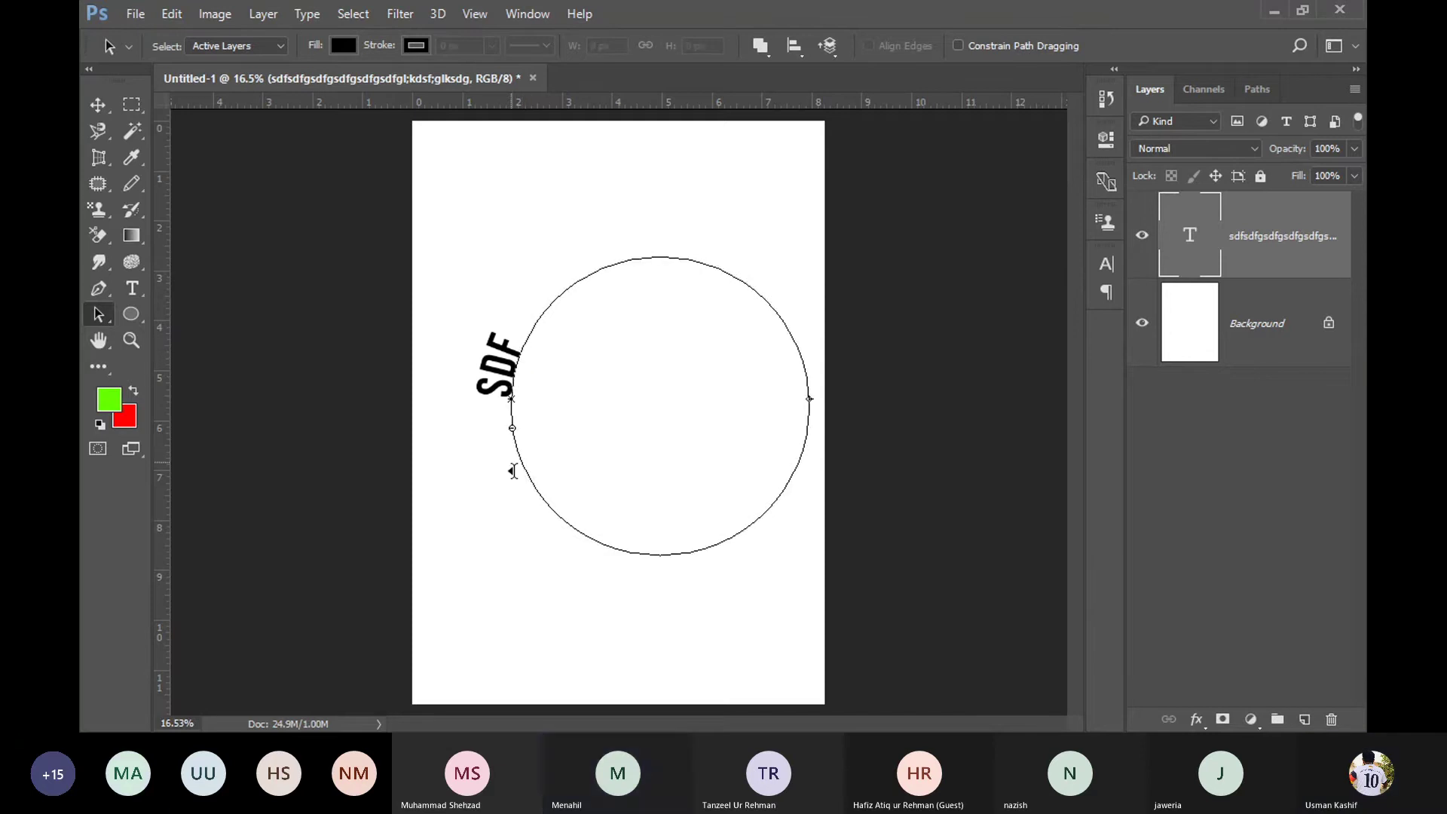
left_click_drag(512, 470, 571, 528)
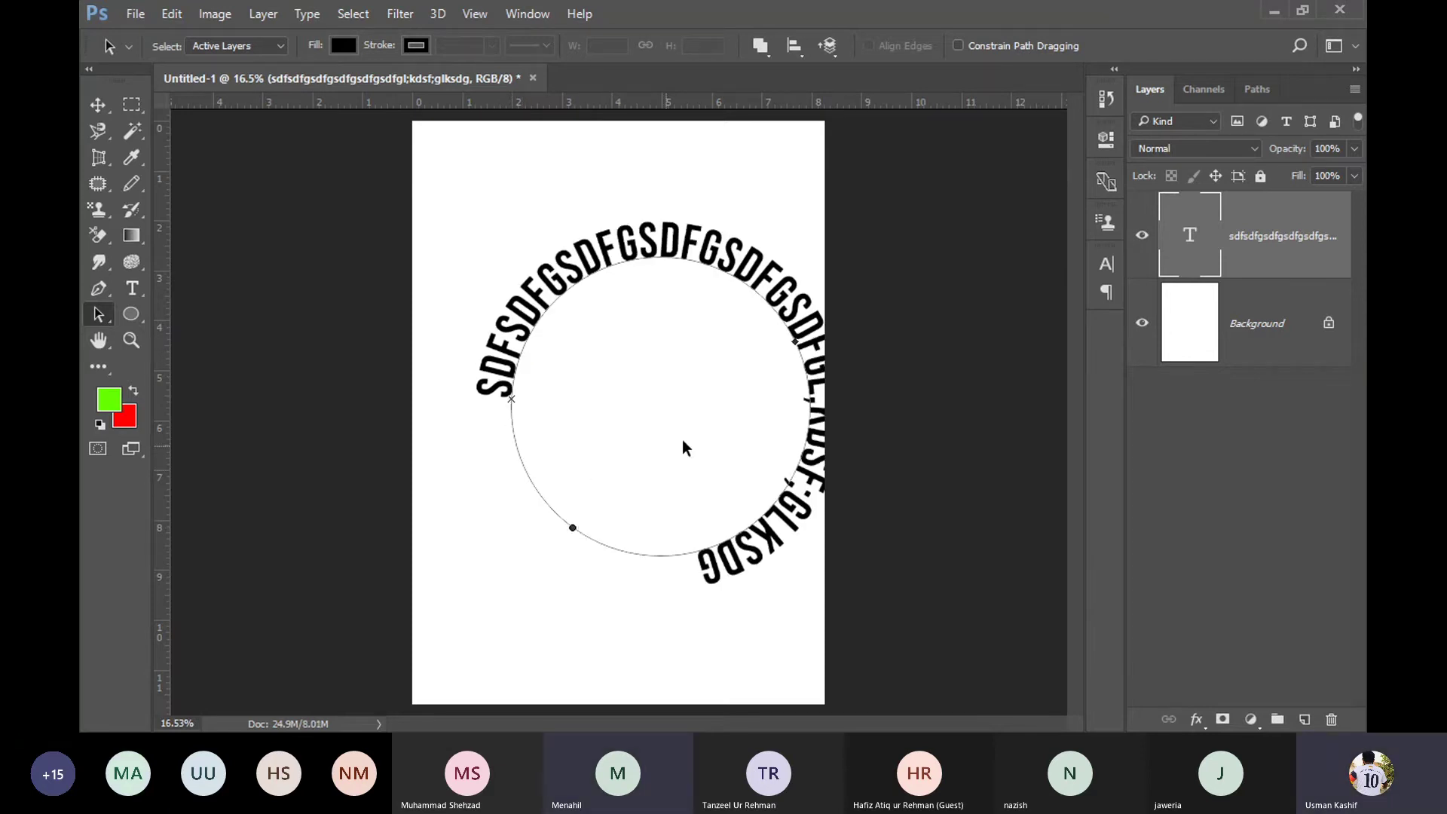
Step: Delete the circular text layer
right_click(1261, 248)
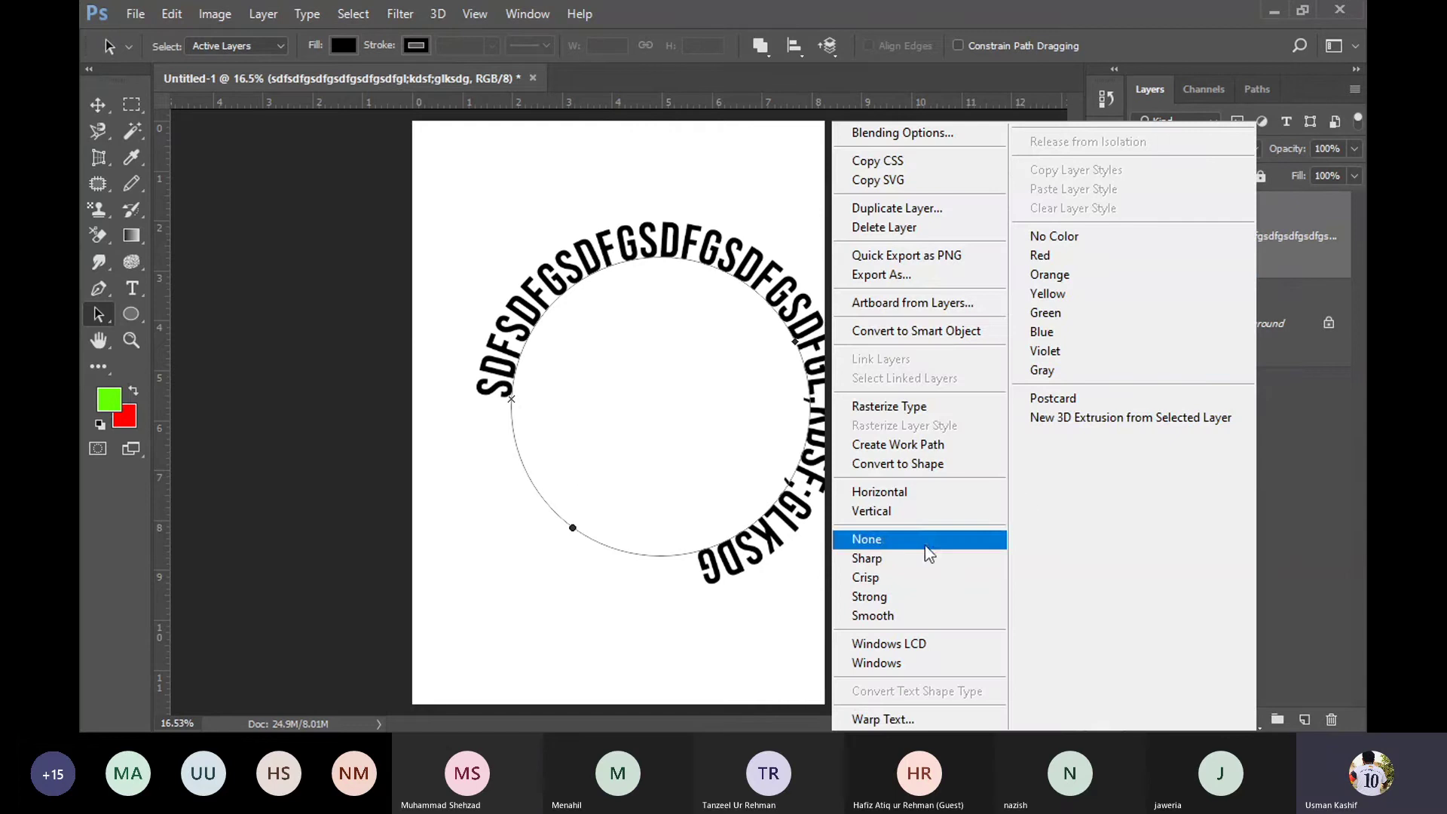
left_click(1323, 478)
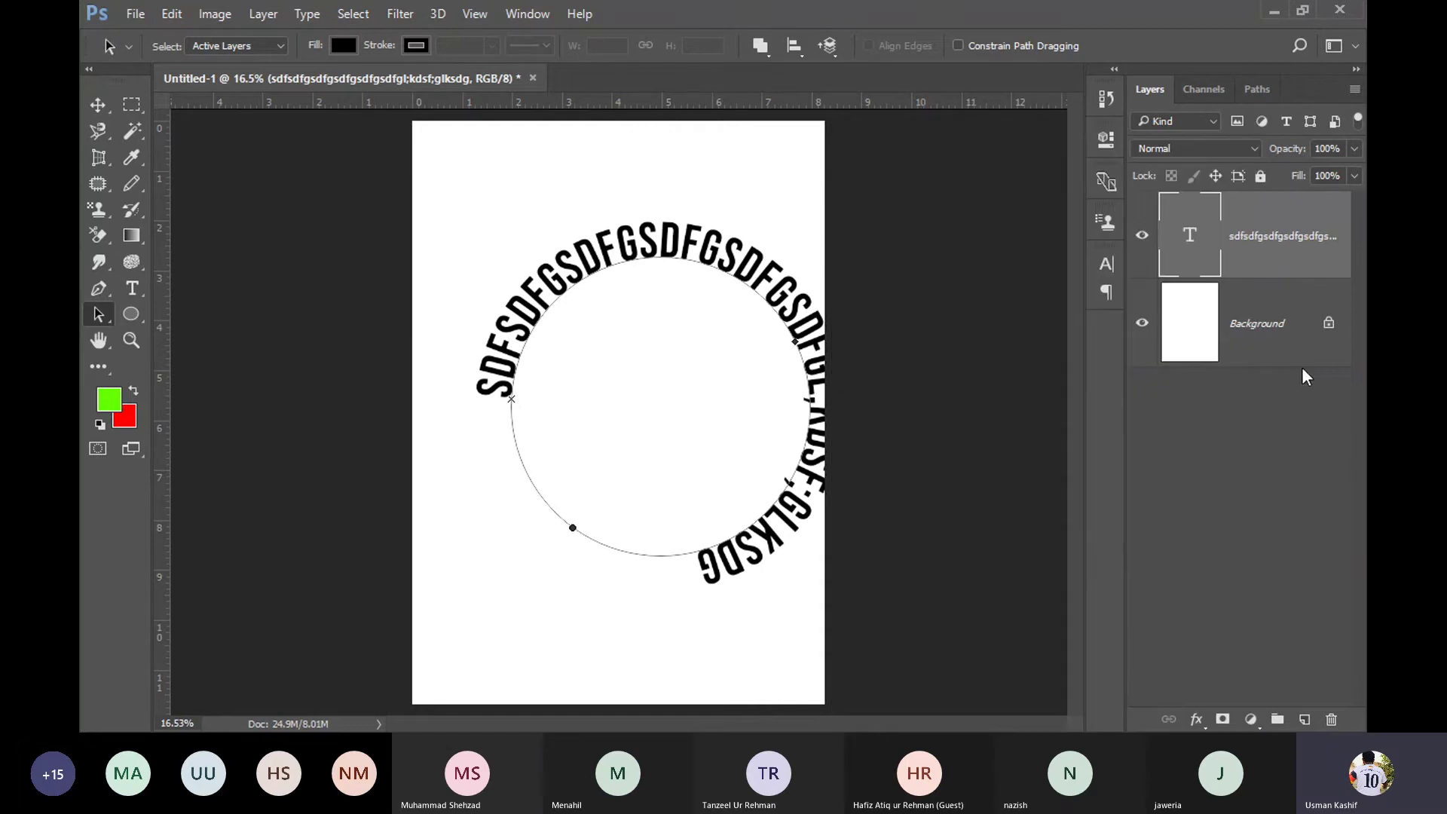
left_click(98, 105)
key("Delete")
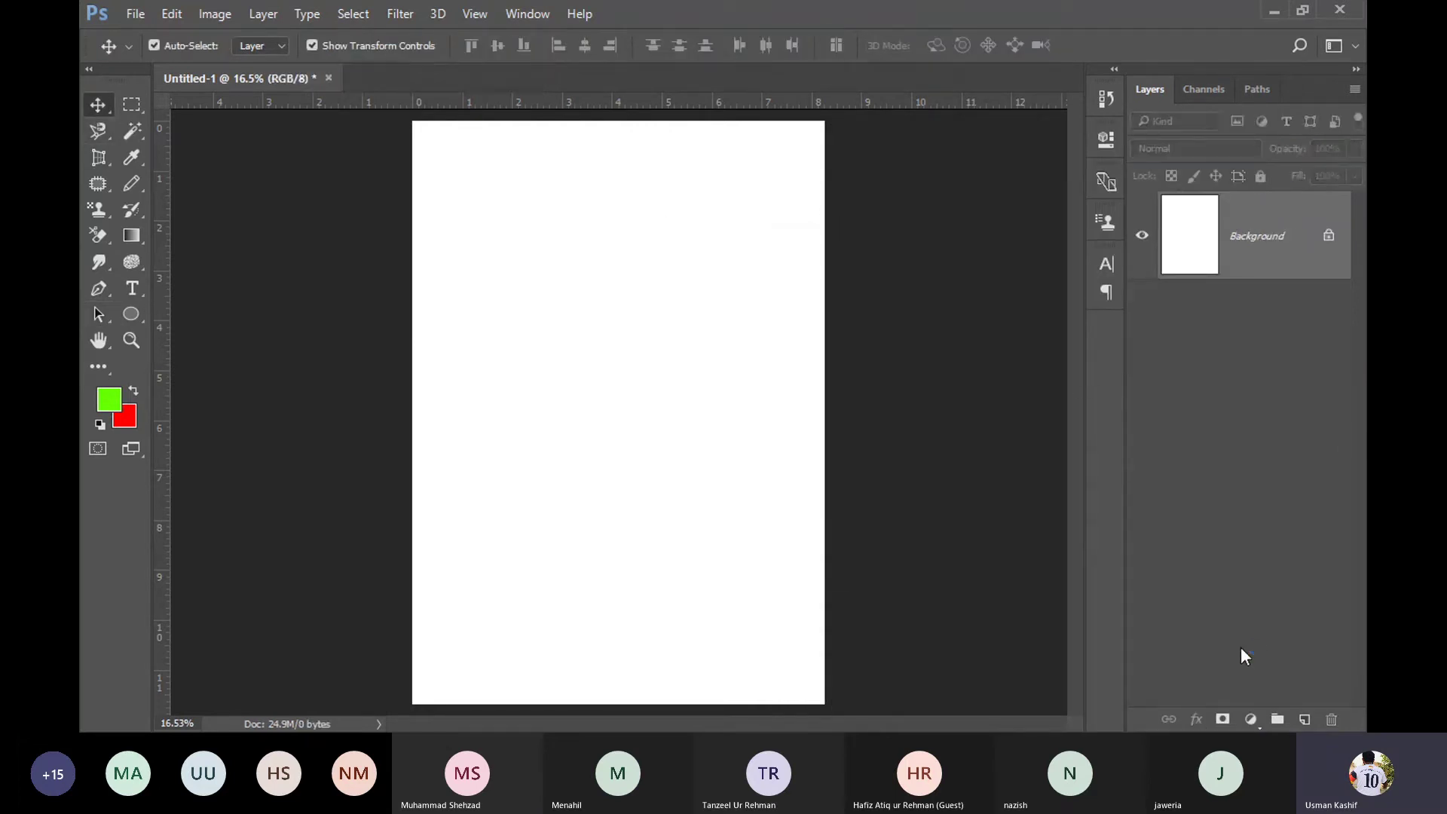
Step: Switch the Ellipse Tool back to Shape mode
left_click(130, 317)
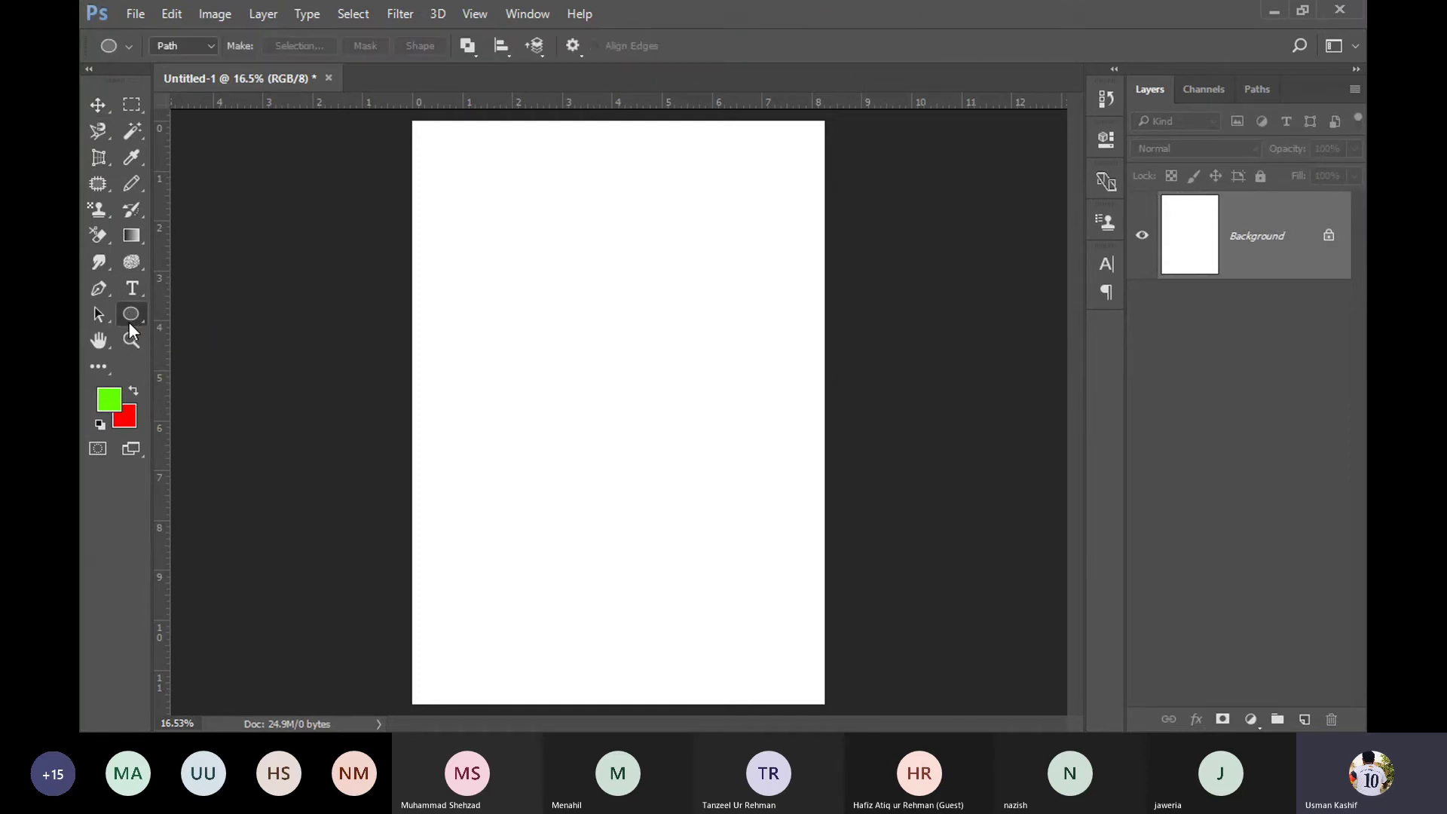
left_click(202, 47)
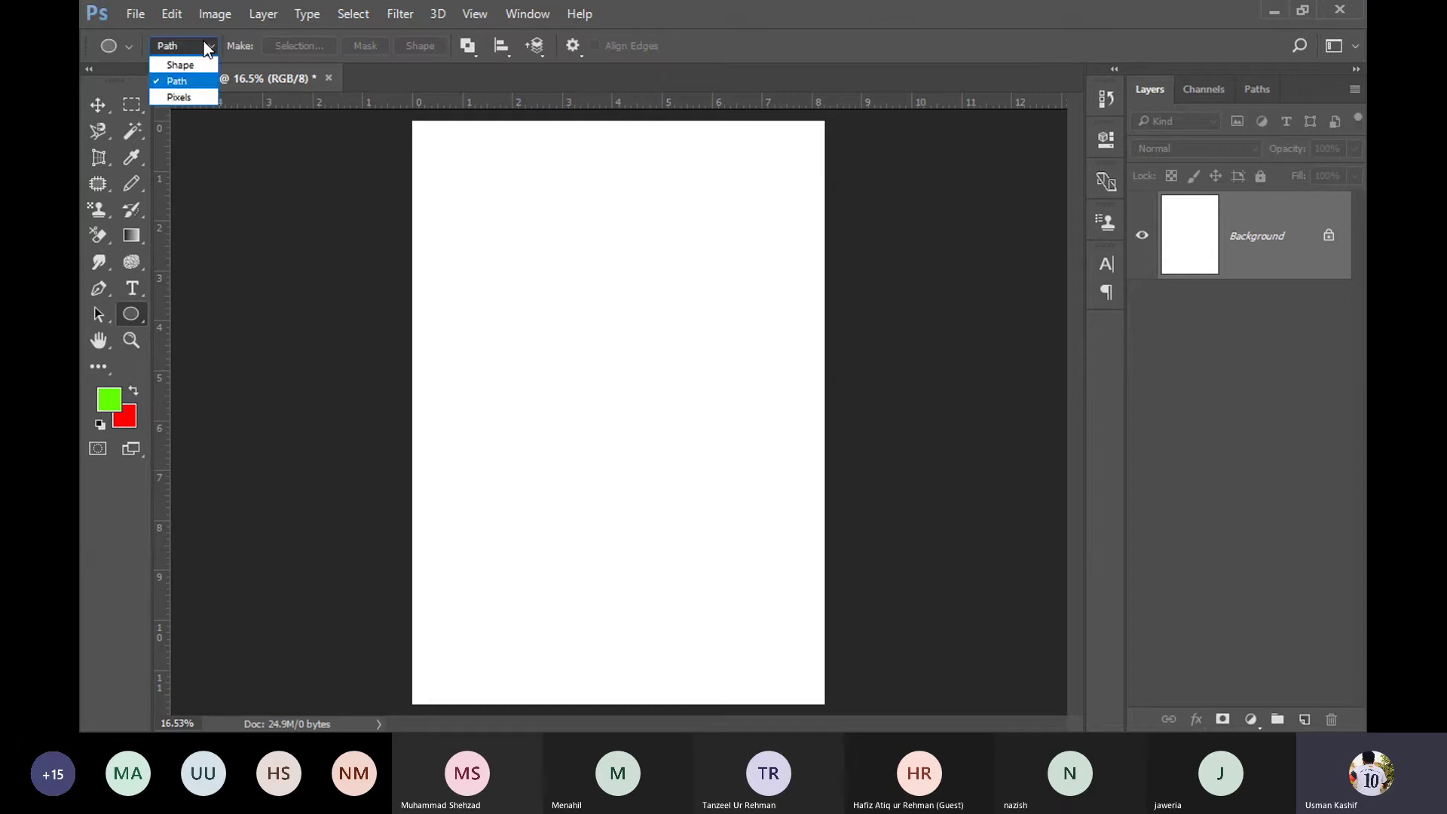
left_click(202, 66)
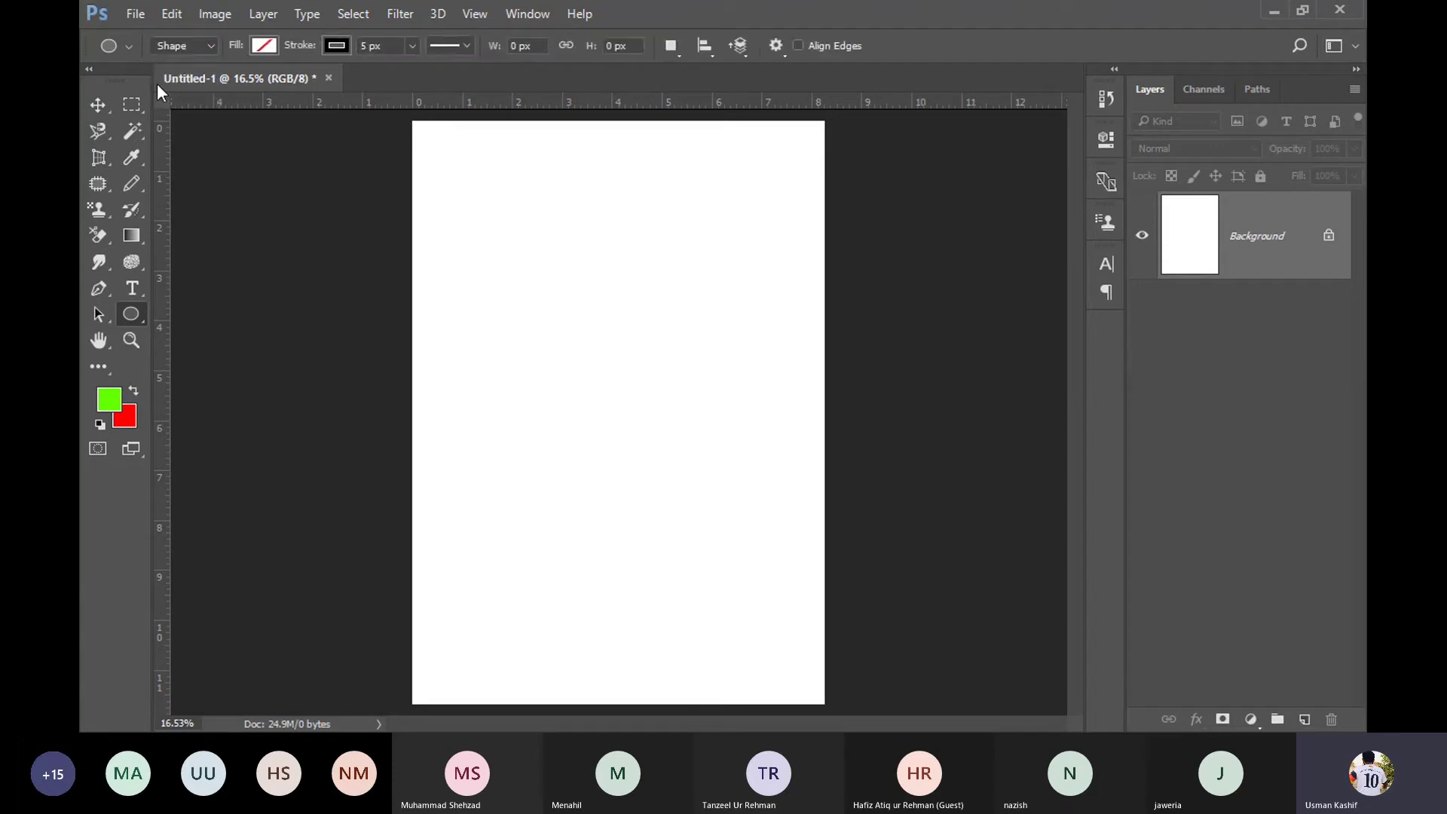
Step: Draw a tall oval path with the Ellipse Tool in Path mode
left_click(179, 45)
left_click(180, 81)
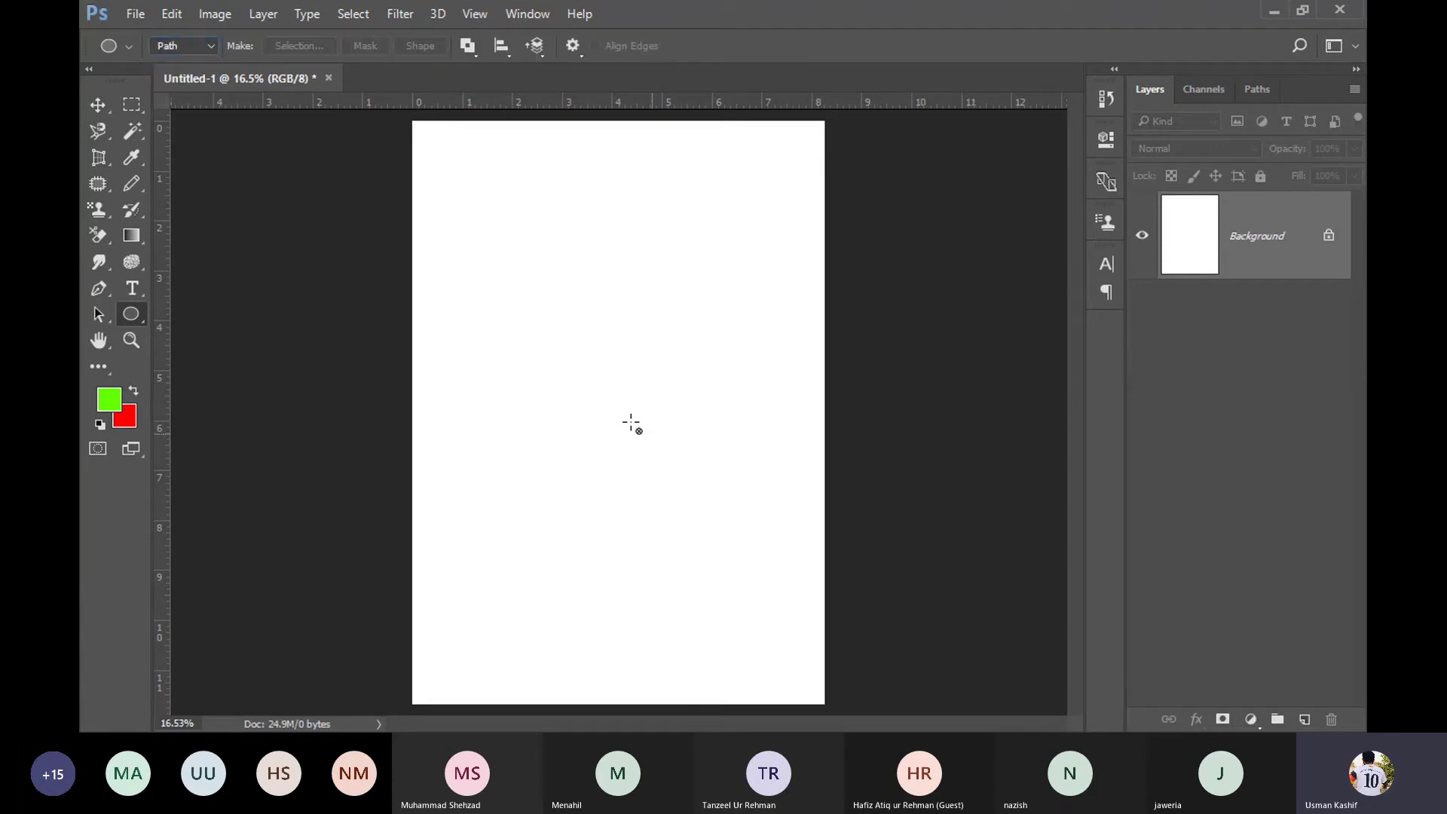
left_click_drag(497, 286, 754, 653)
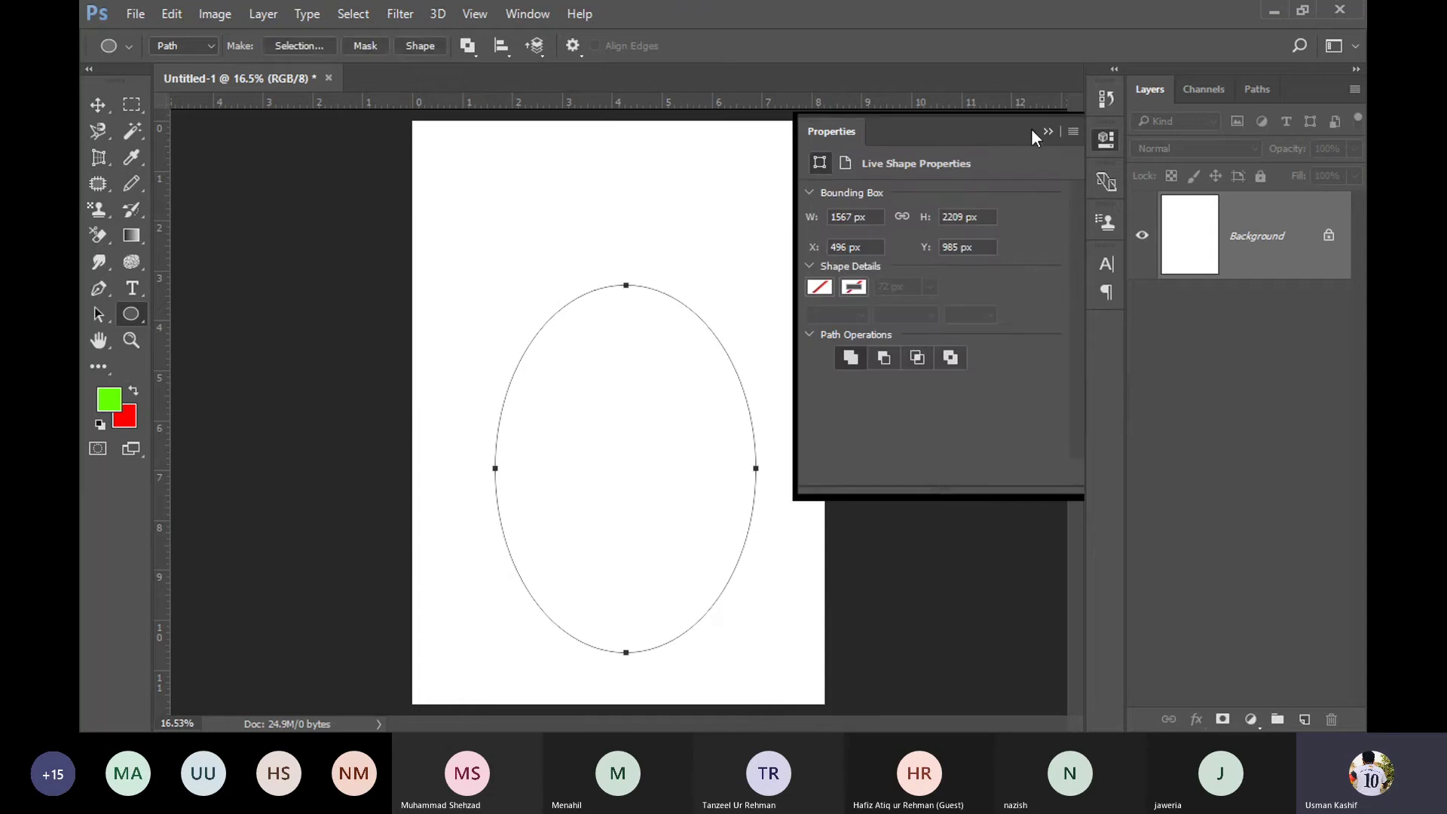
left_click(1048, 132)
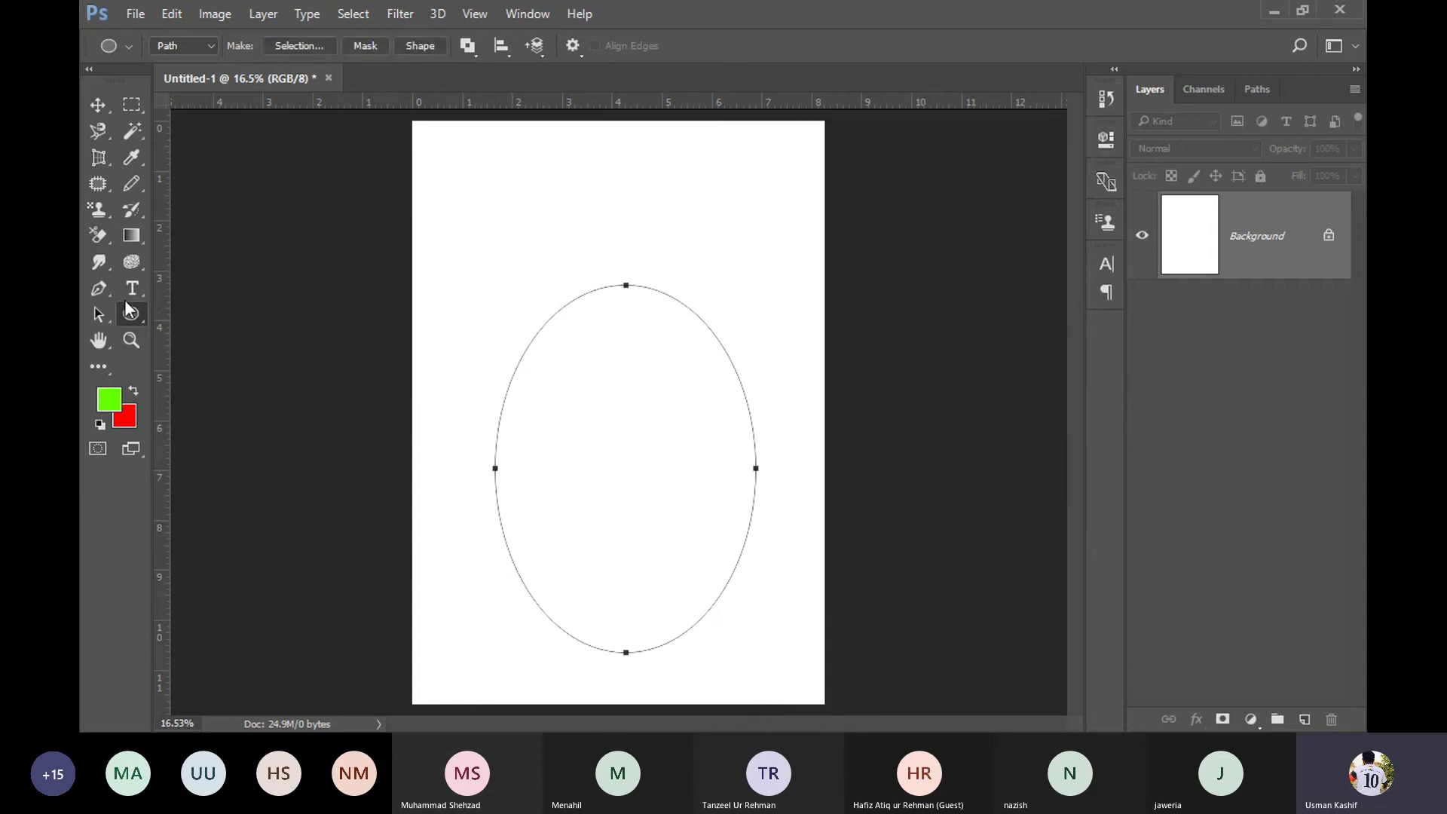
Step: Type 'TEXT ON A PATH' along the oval's lower right edge and commit it
left_click(126, 292)
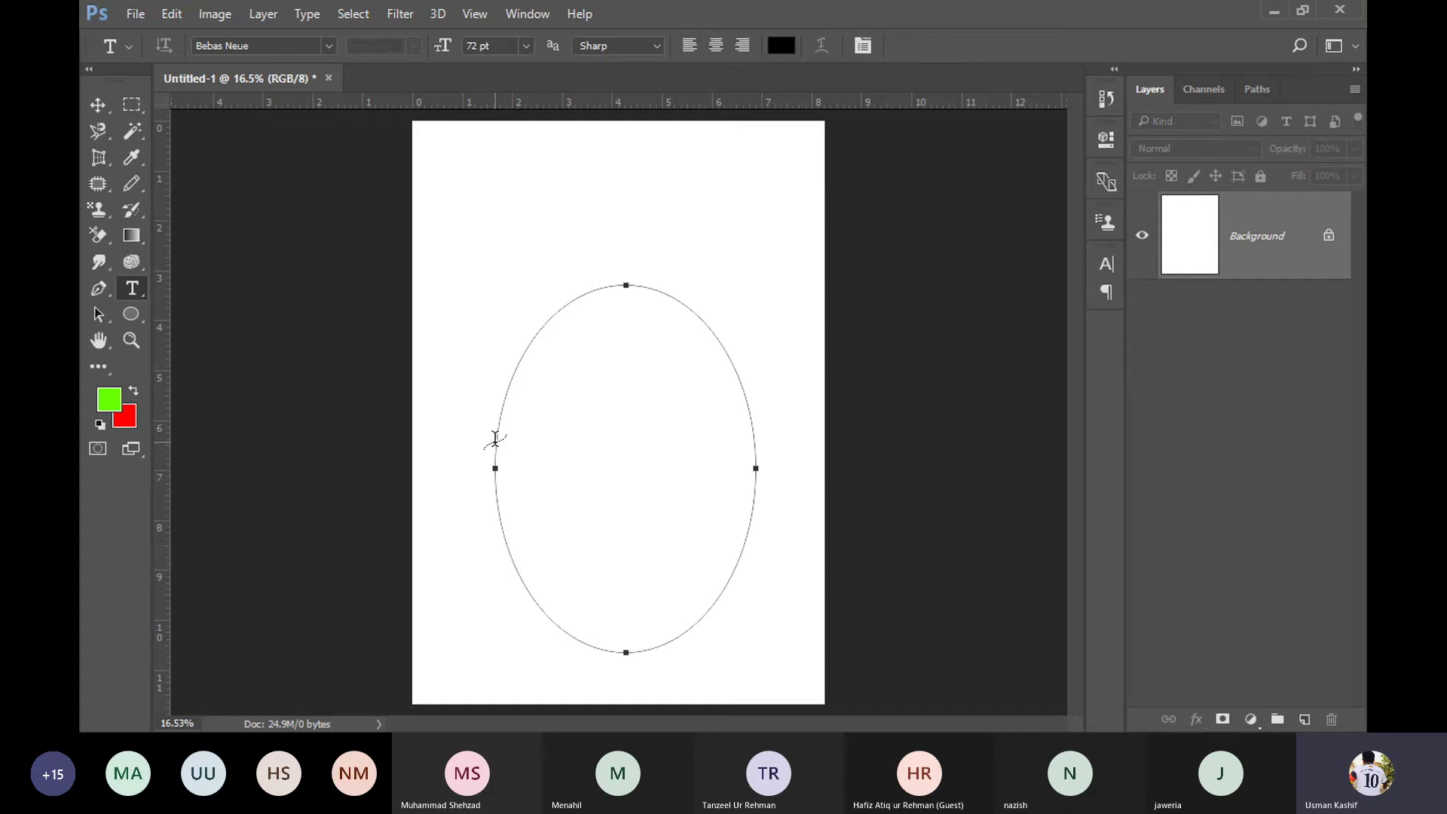
left_click(495, 438)
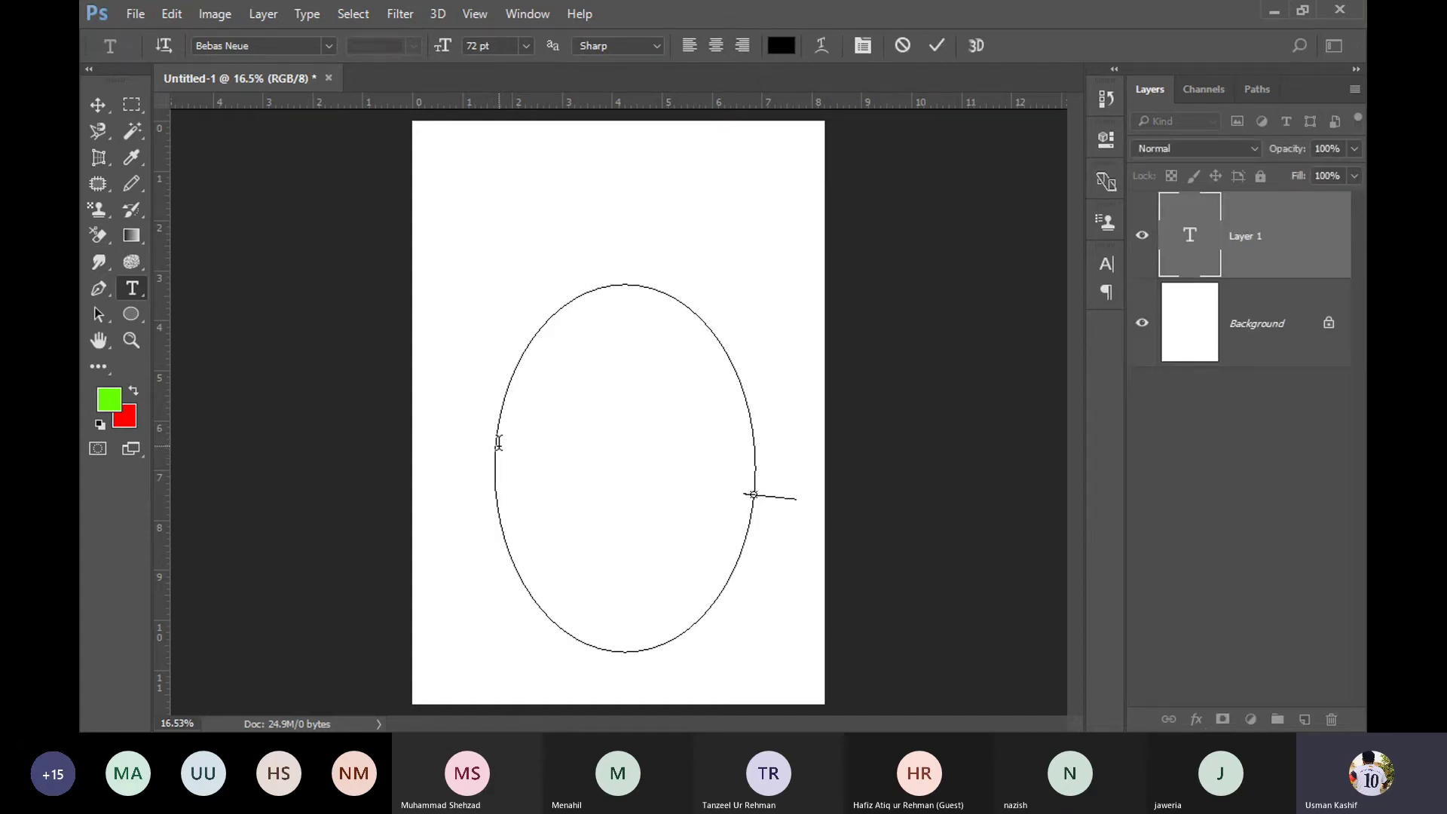
type("TE")
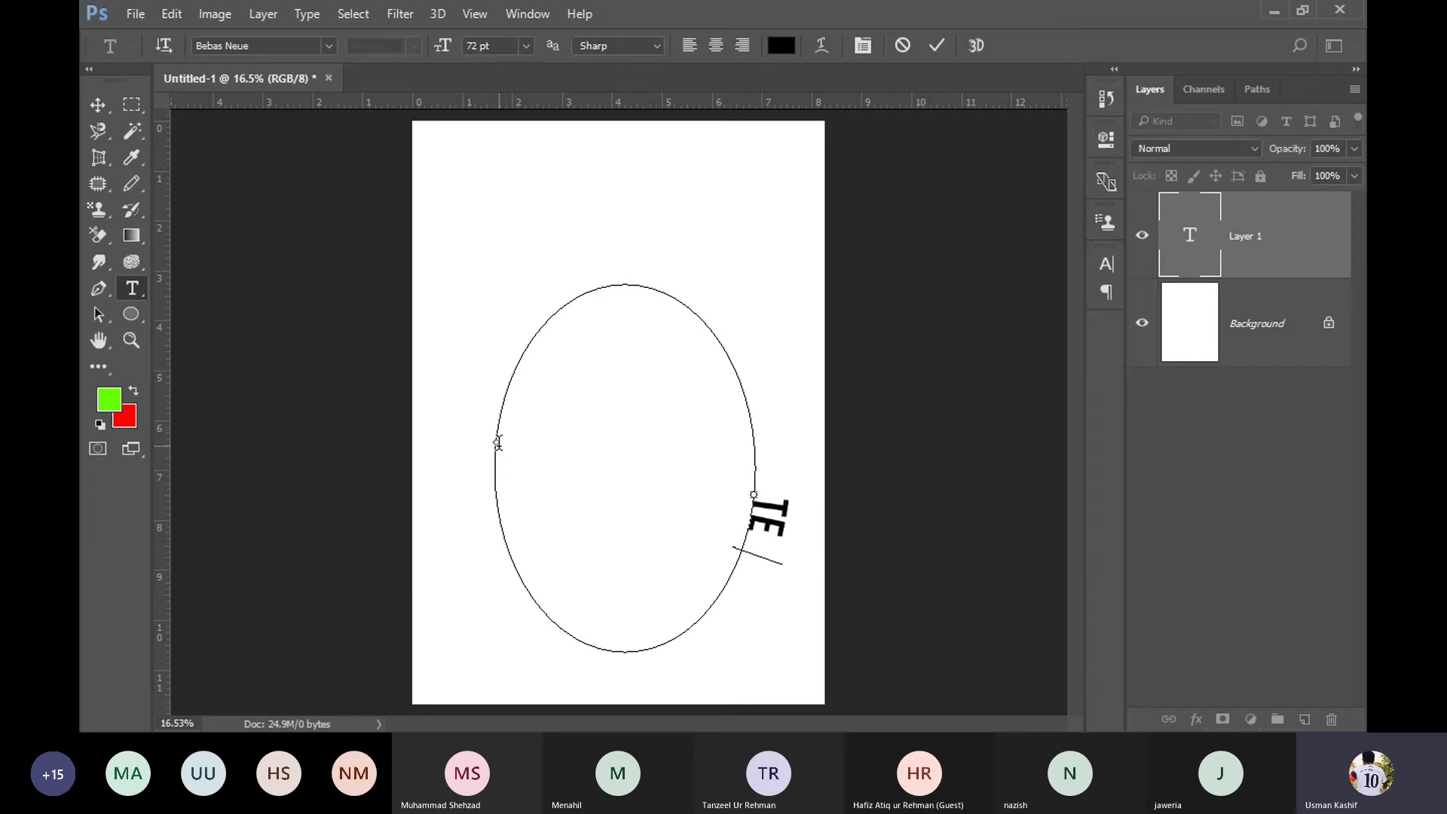
type("XT")
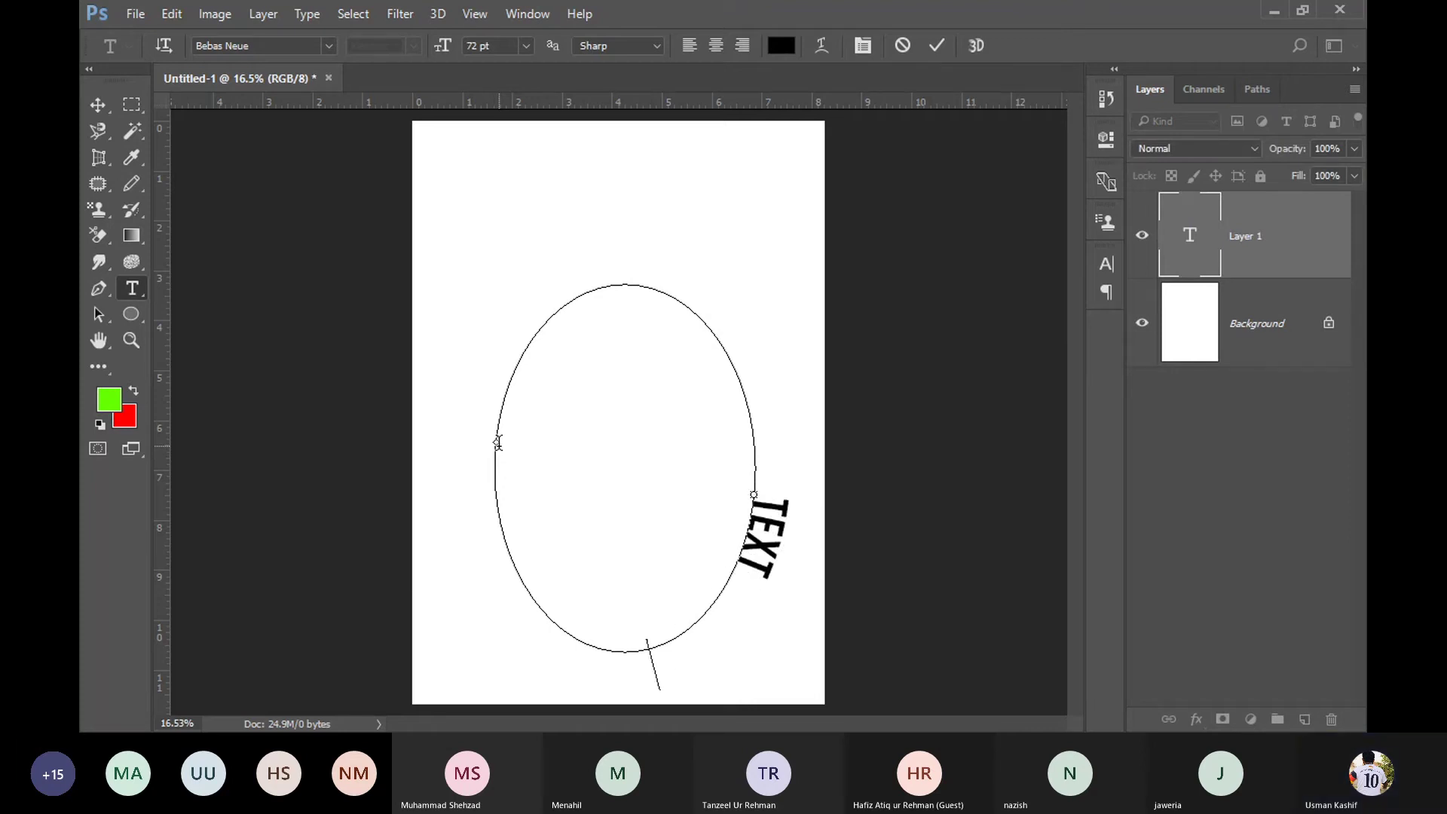
type(" ON A PATH")
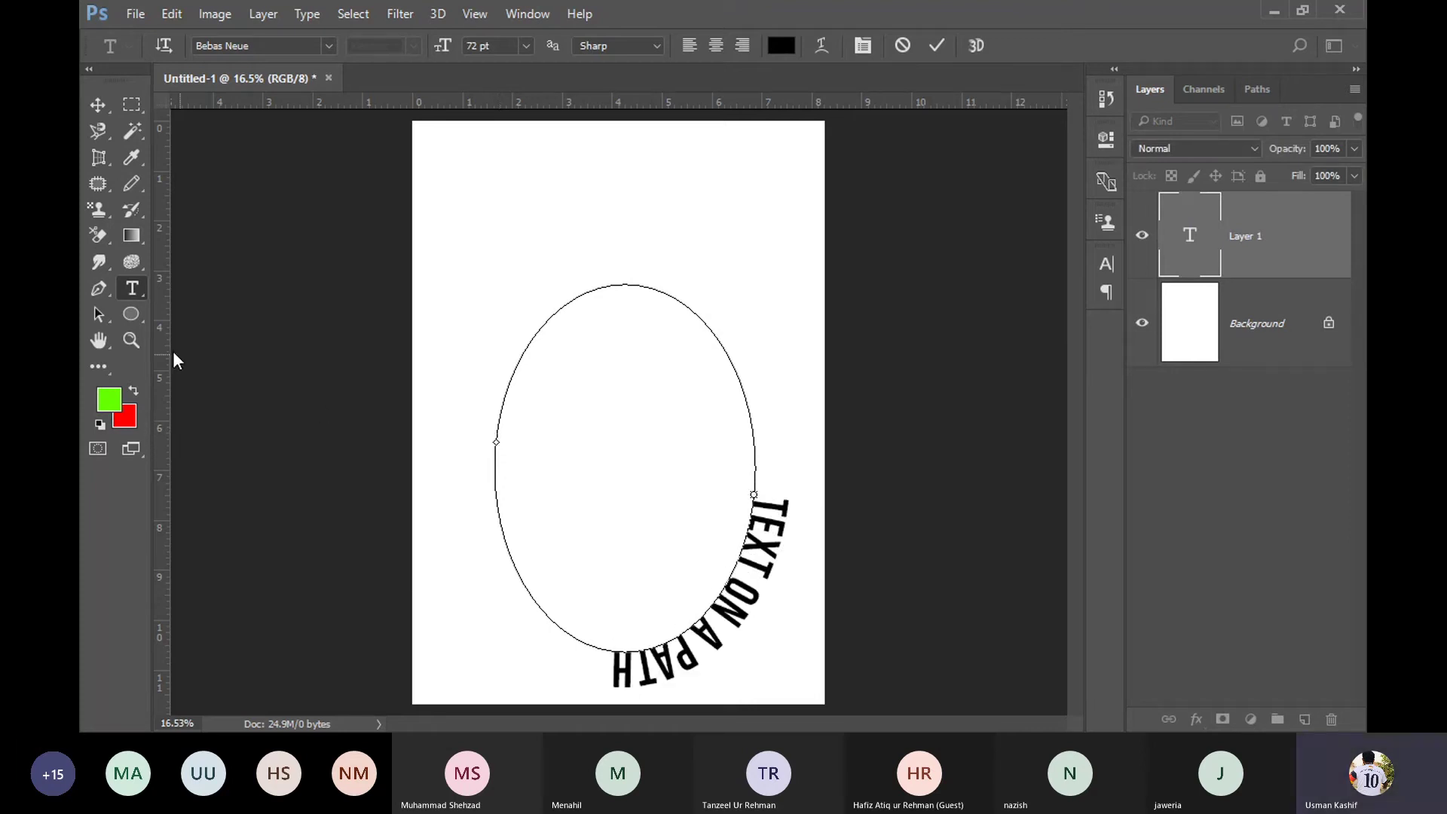
left_click(104, 316)
Step: Select the ellipse path with Path Selection and slide the text's start and end markers around the oval
right_click(104, 316)
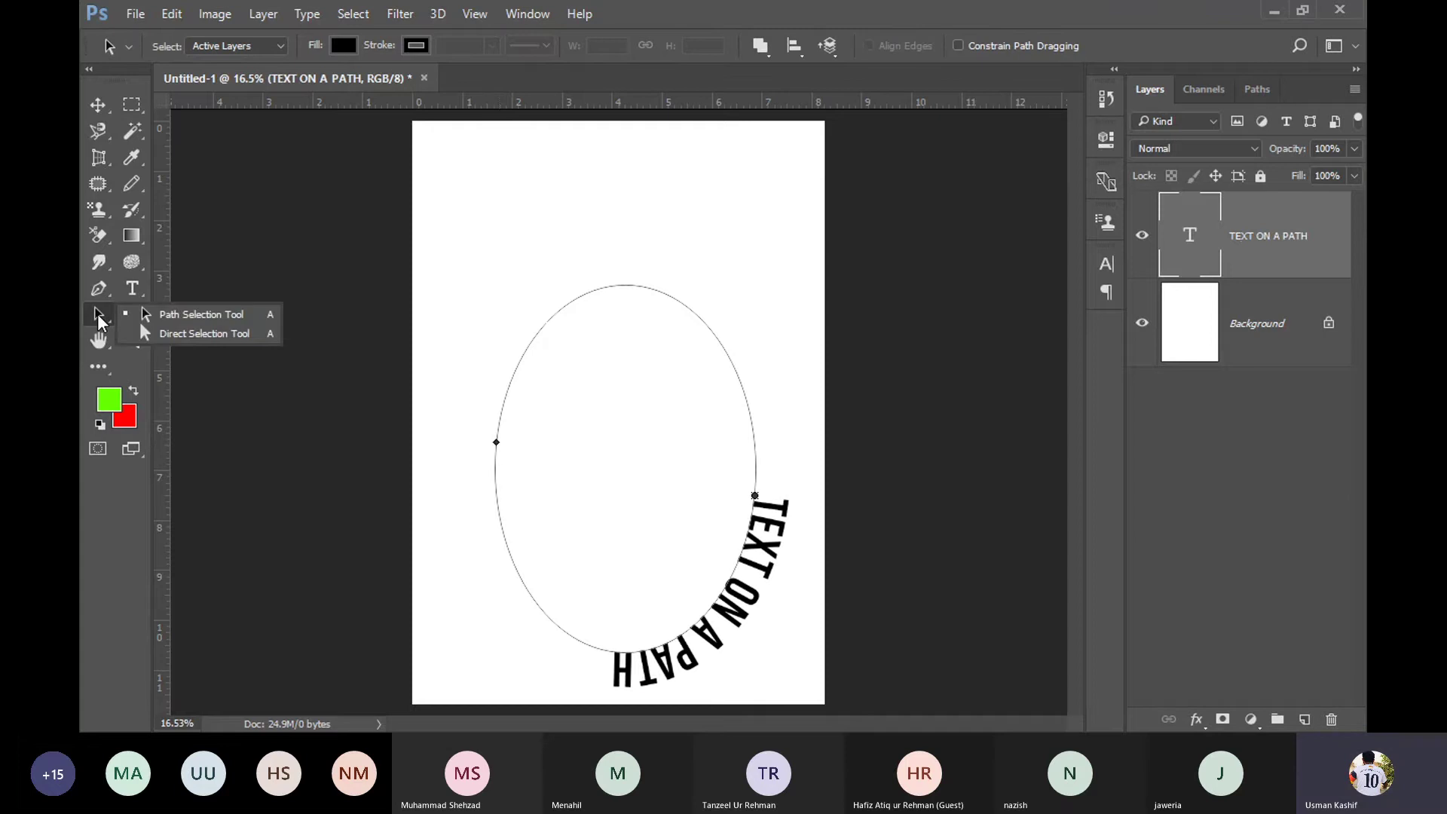
left_click(129, 330)
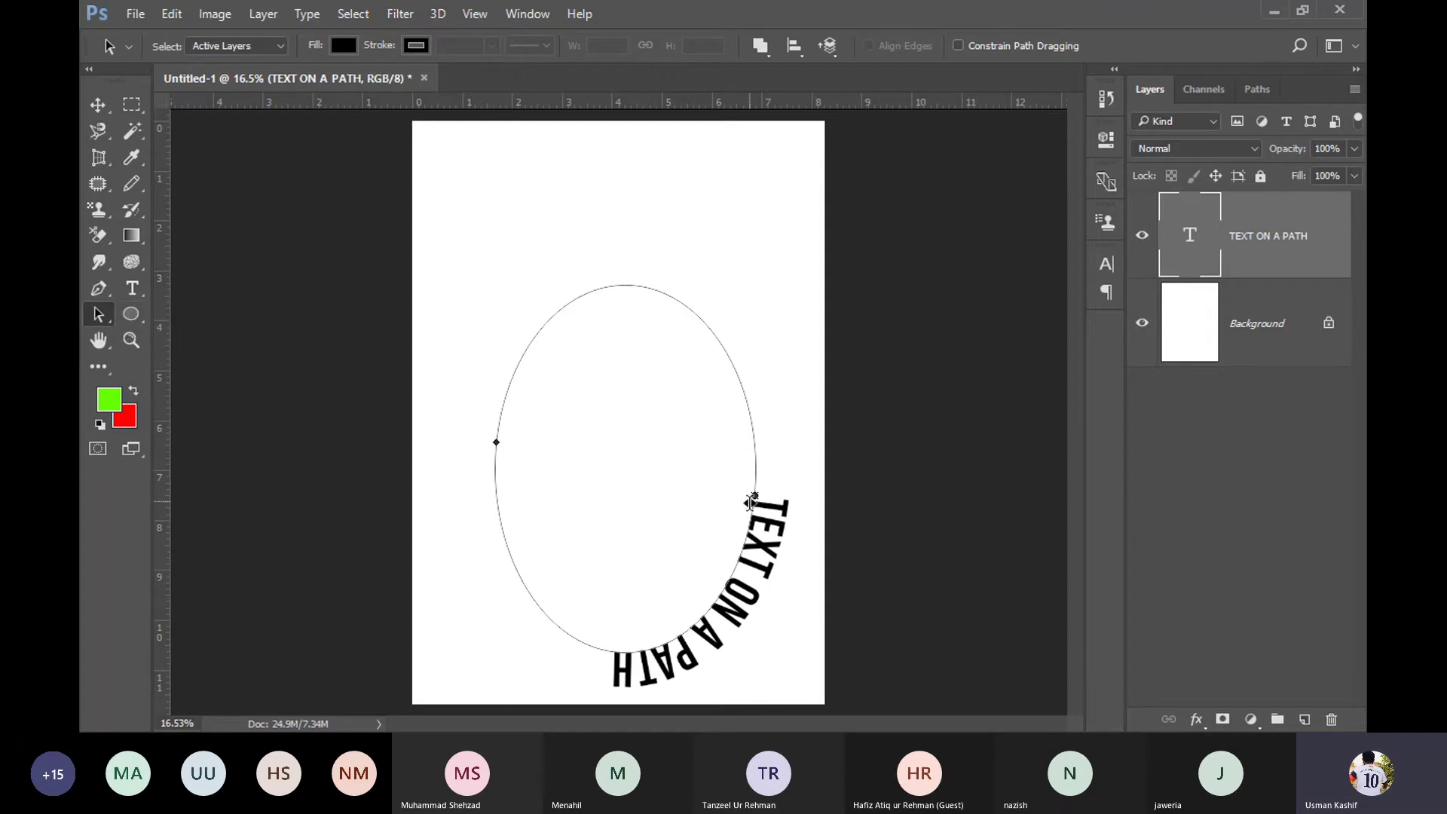
left_click(753, 481)
mouse_move(752, 481)
left_mouse_down()
mouse_move(727, 388)
mouse_move(641, 329)
mouse_move(705, 355)
mouse_move(756, 446)
left_mouse_up()
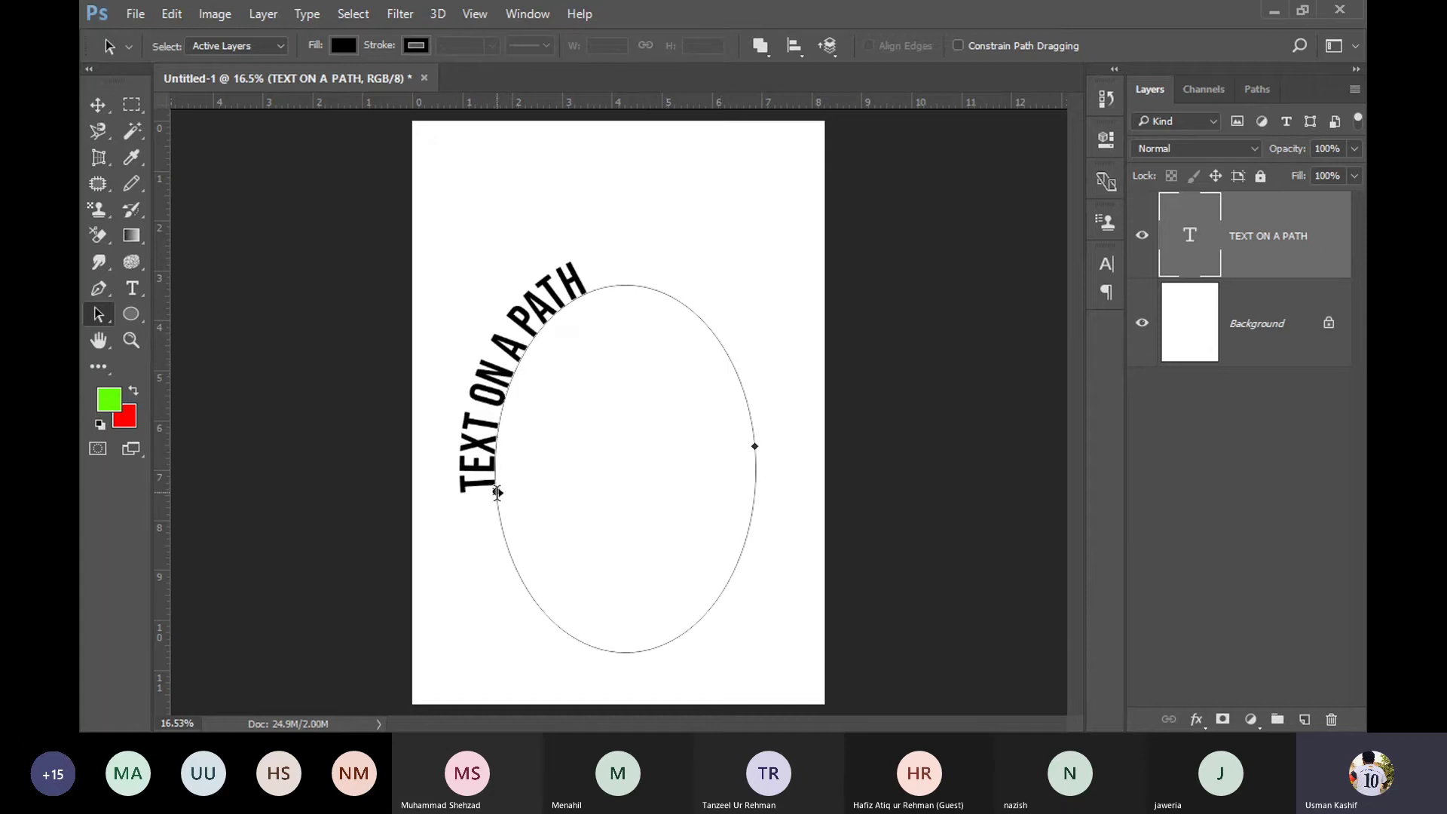
mouse_move(498, 492)
left_mouse_down()
mouse_move(531, 492)
mouse_move(495, 492)
mouse_move(550, 599)
left_mouse_up()
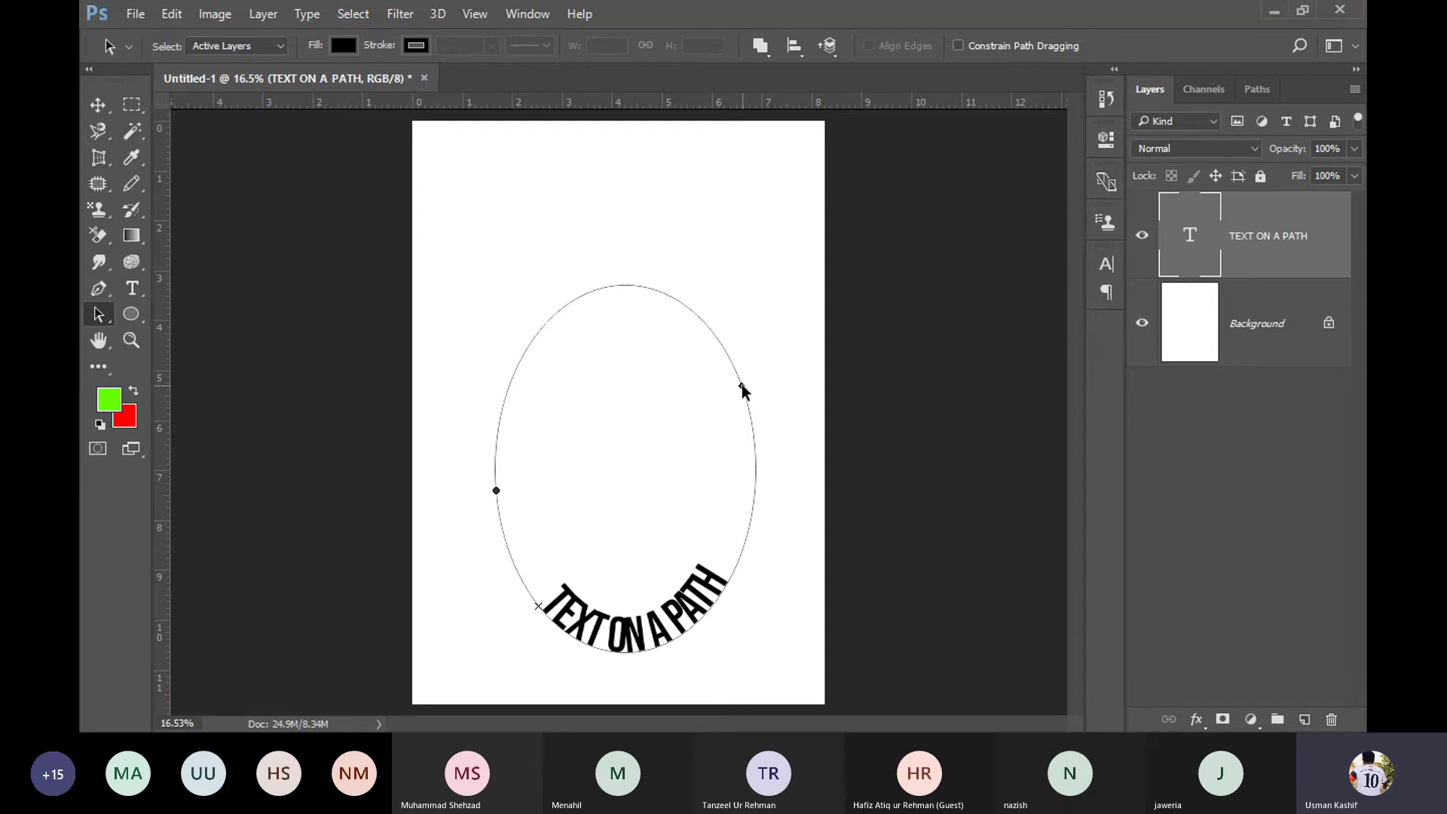
left_click_drag(536, 609, 580, 350)
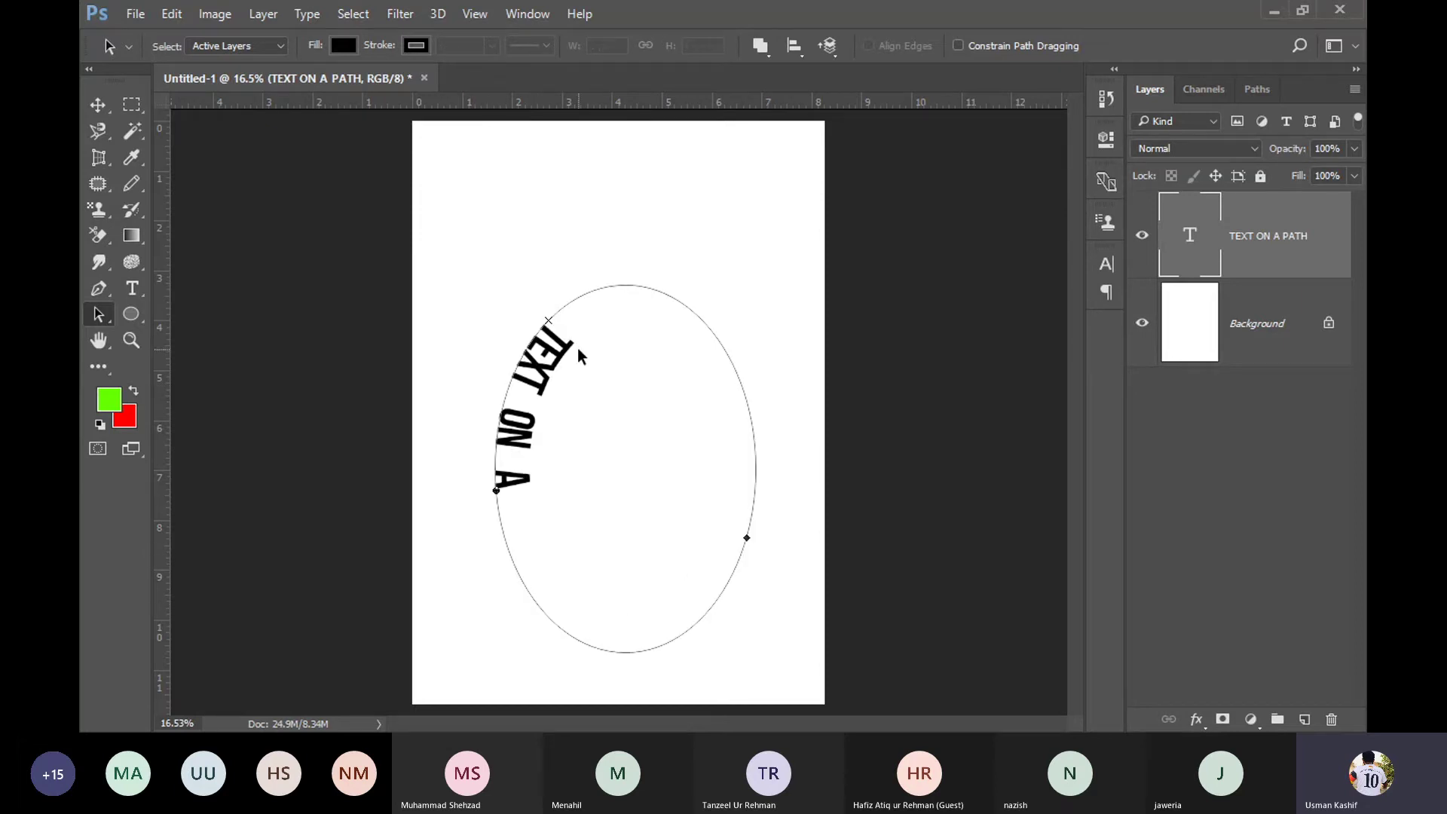
mouse_move(550, 320)
left_mouse_down()
mouse_move(681, 307)
mouse_move(751, 512)
left_mouse_up()
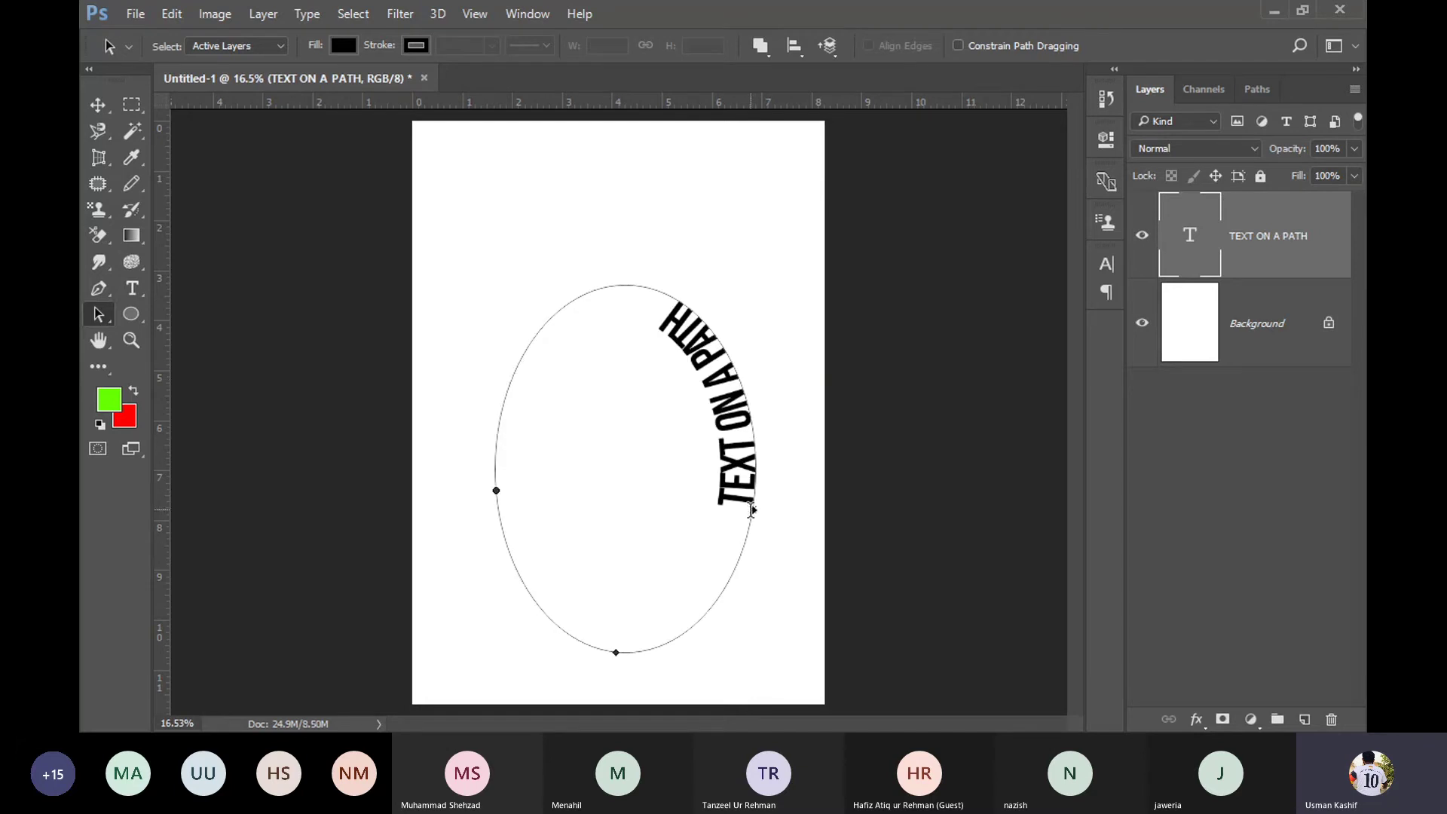
Step: Adjust the start and end points until 'TEXT ON A PATH' sits across the oval's bottom
left_click_drag(751, 511, 495, 490)
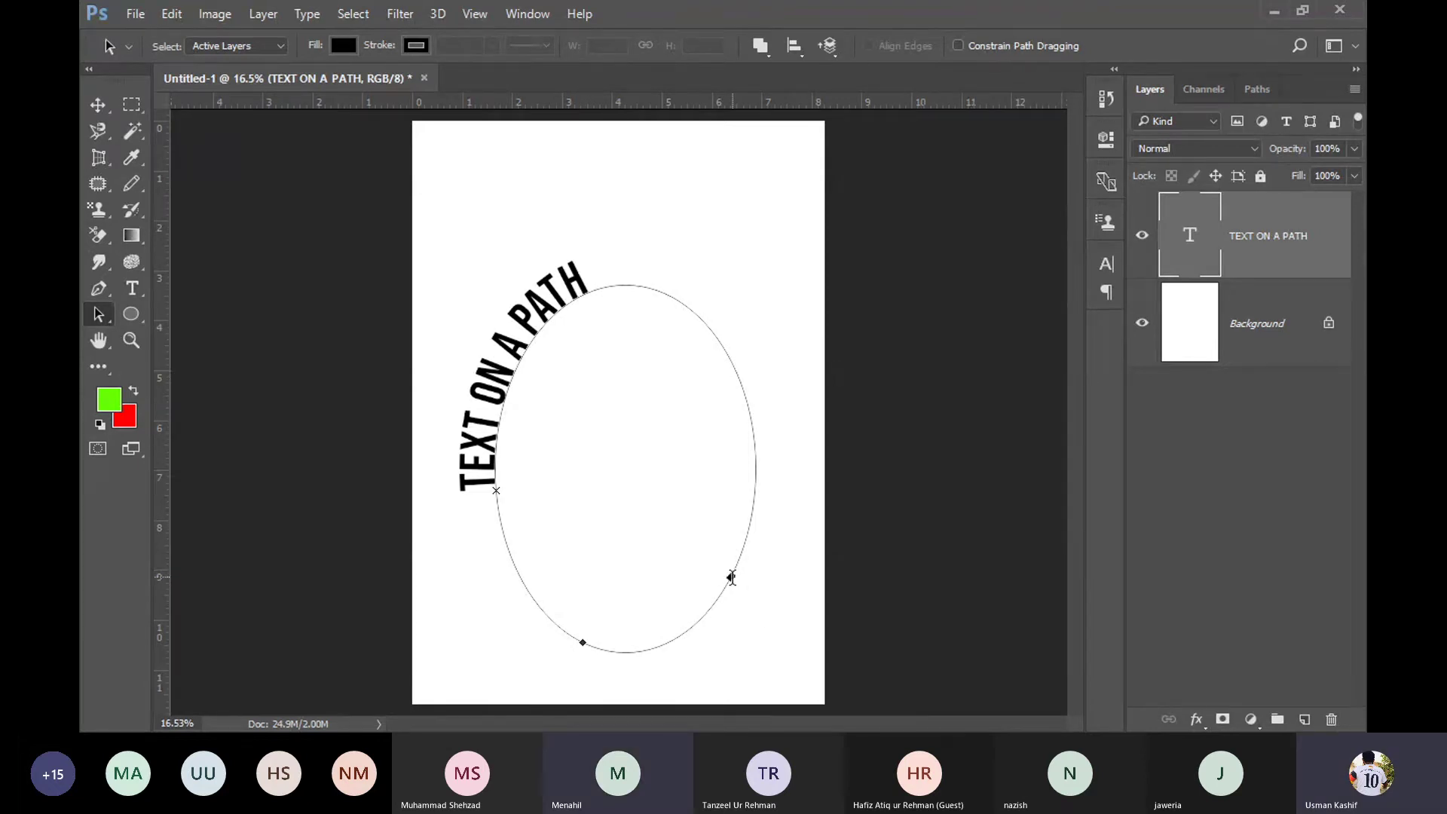
left_click_drag(729, 574, 663, 332)
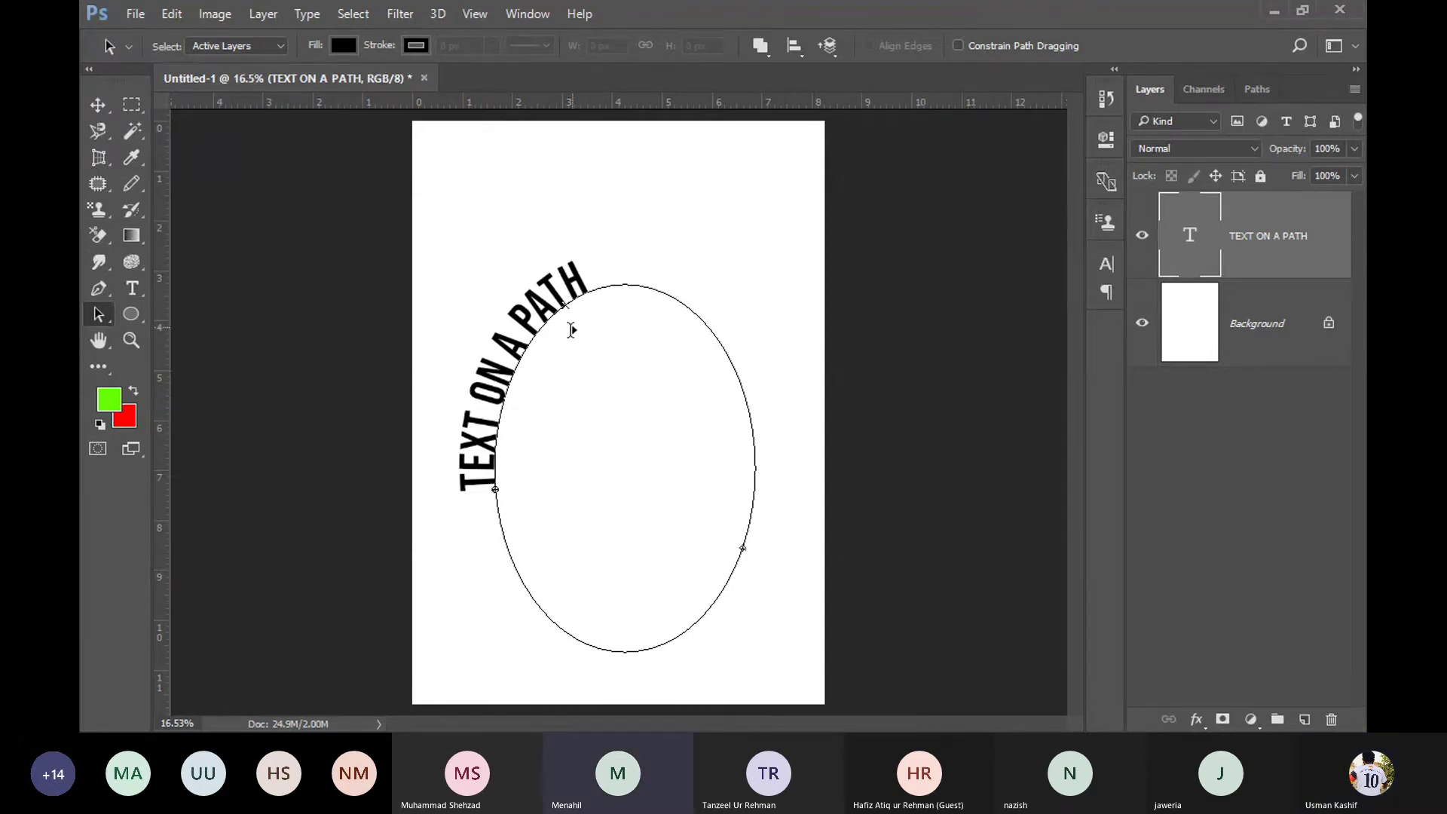
left_click_drag(663, 331, 718, 669)
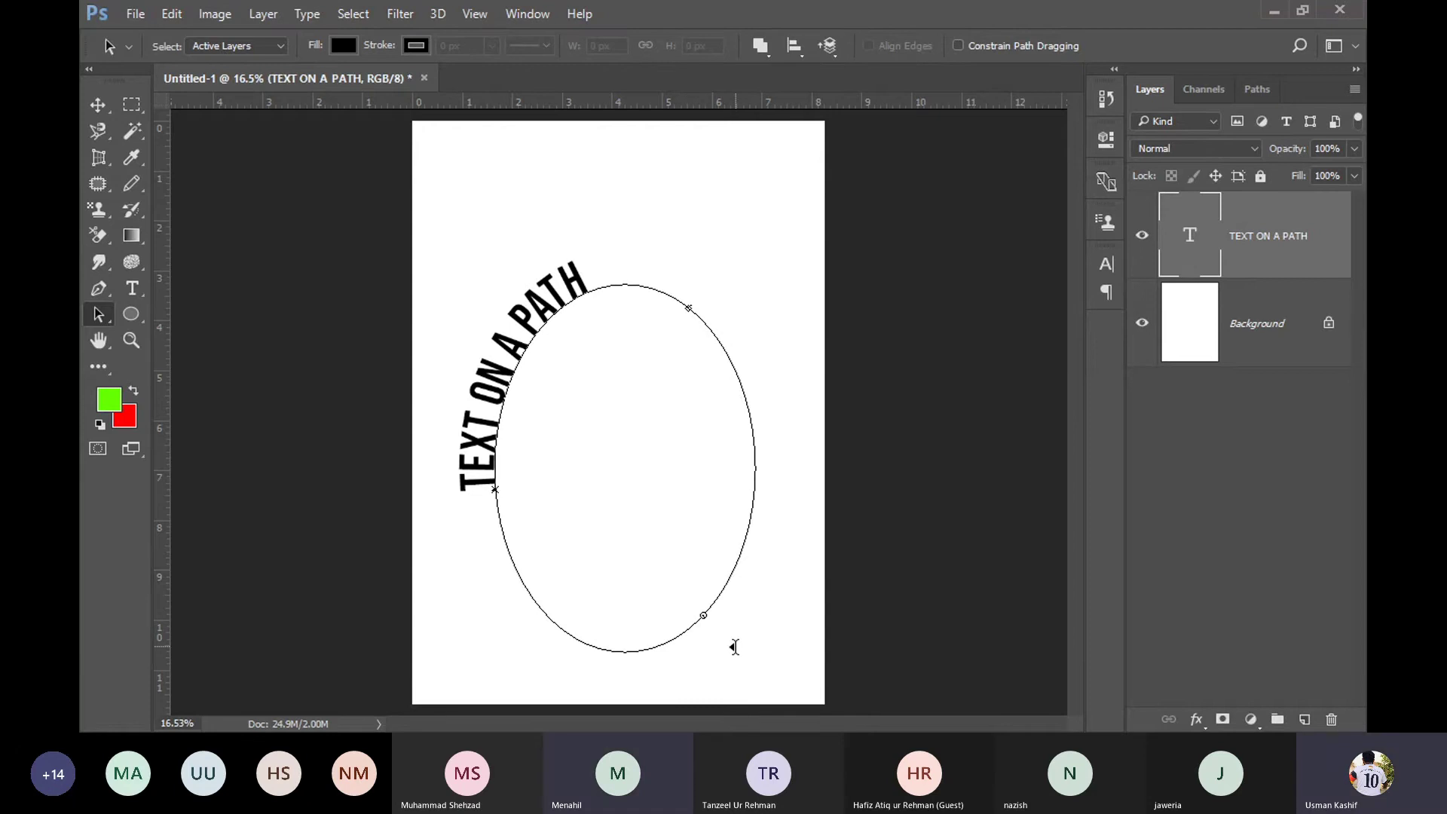
left_click_drag(495, 492, 602, 544)
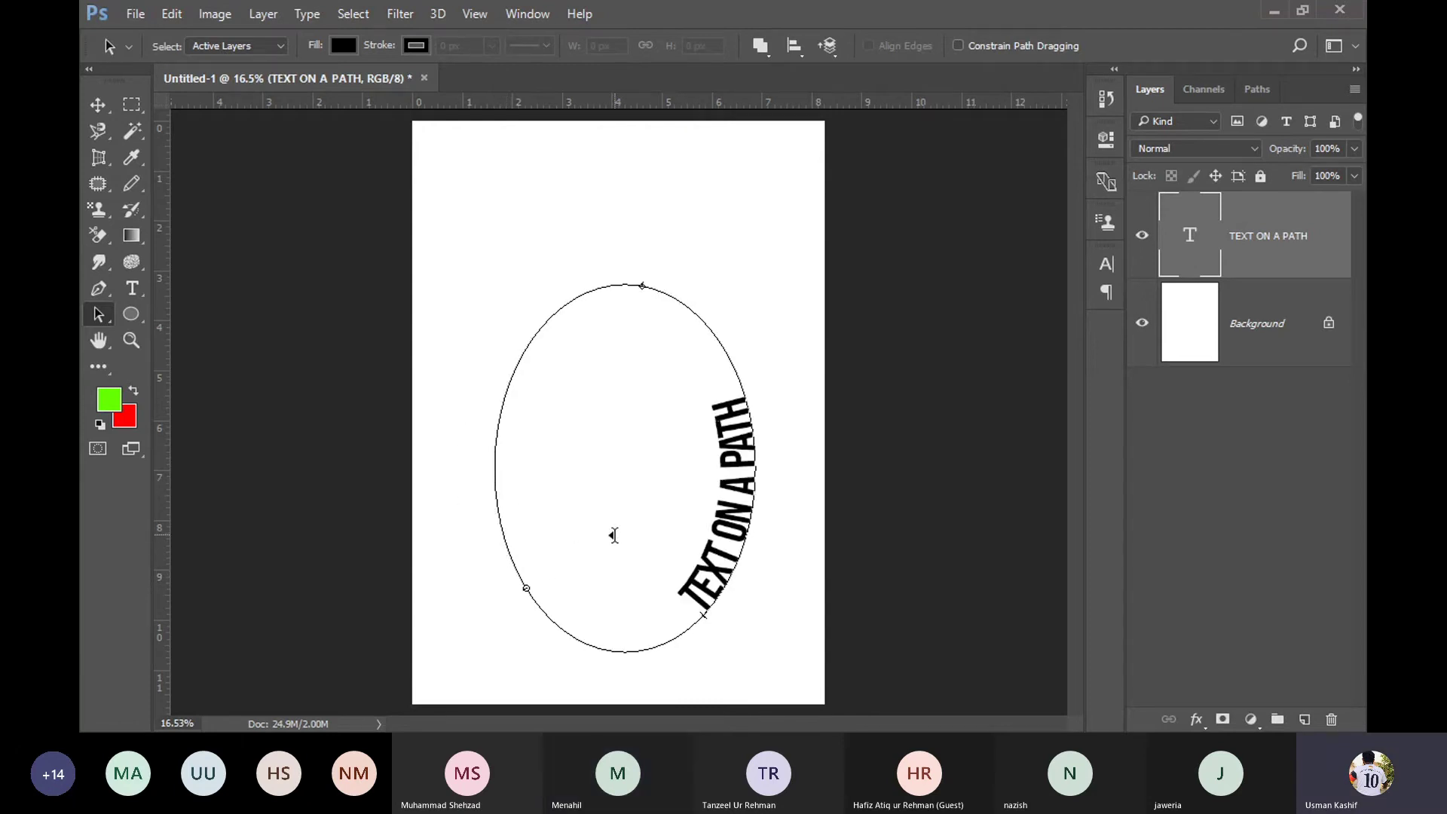
mouse_move(602, 544)
left_mouse_down()
mouse_move(509, 654)
mouse_move(588, 549)
left_mouse_up()
left_click(538, 514)
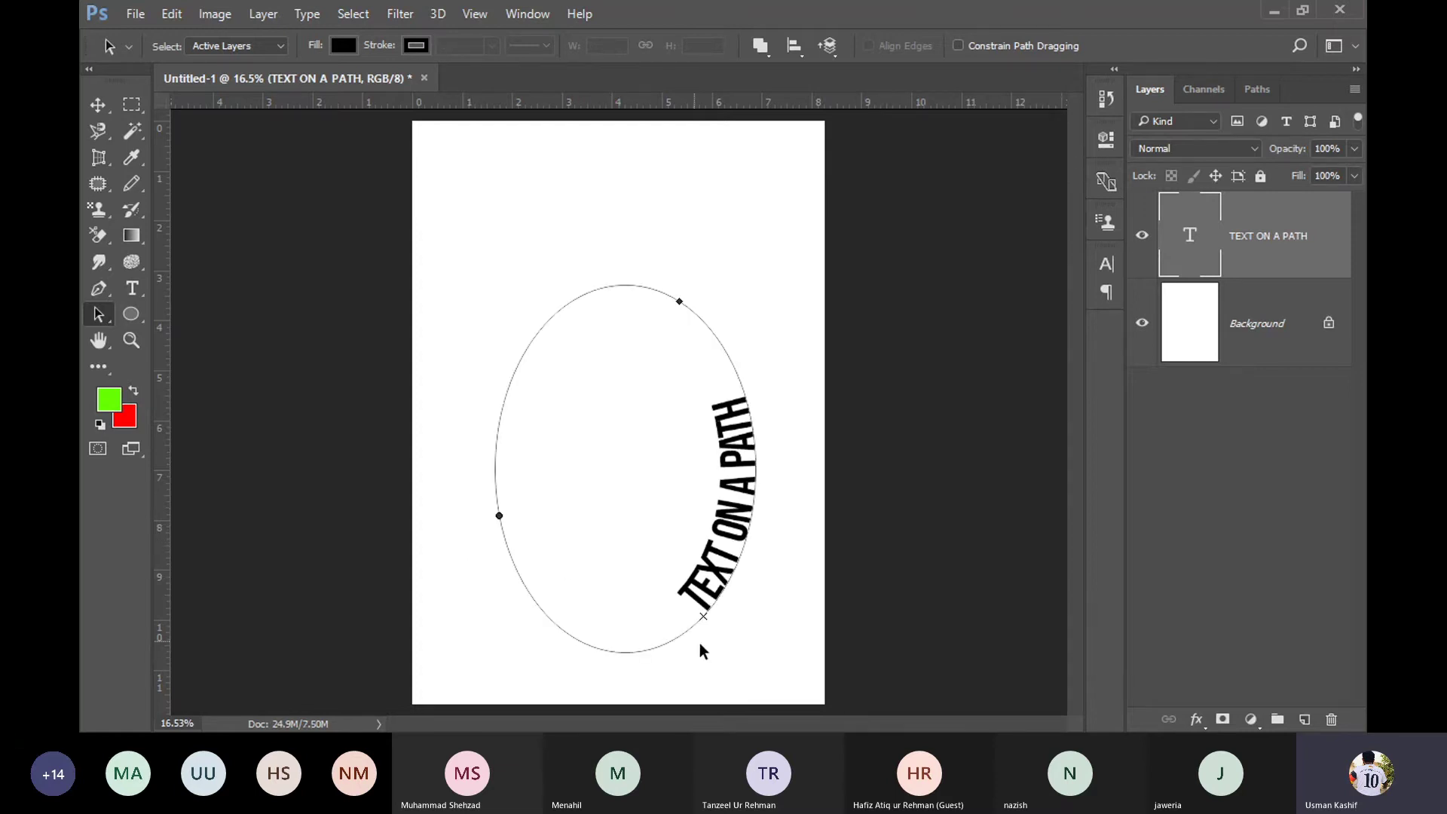
left_click_drag(705, 615, 580, 653)
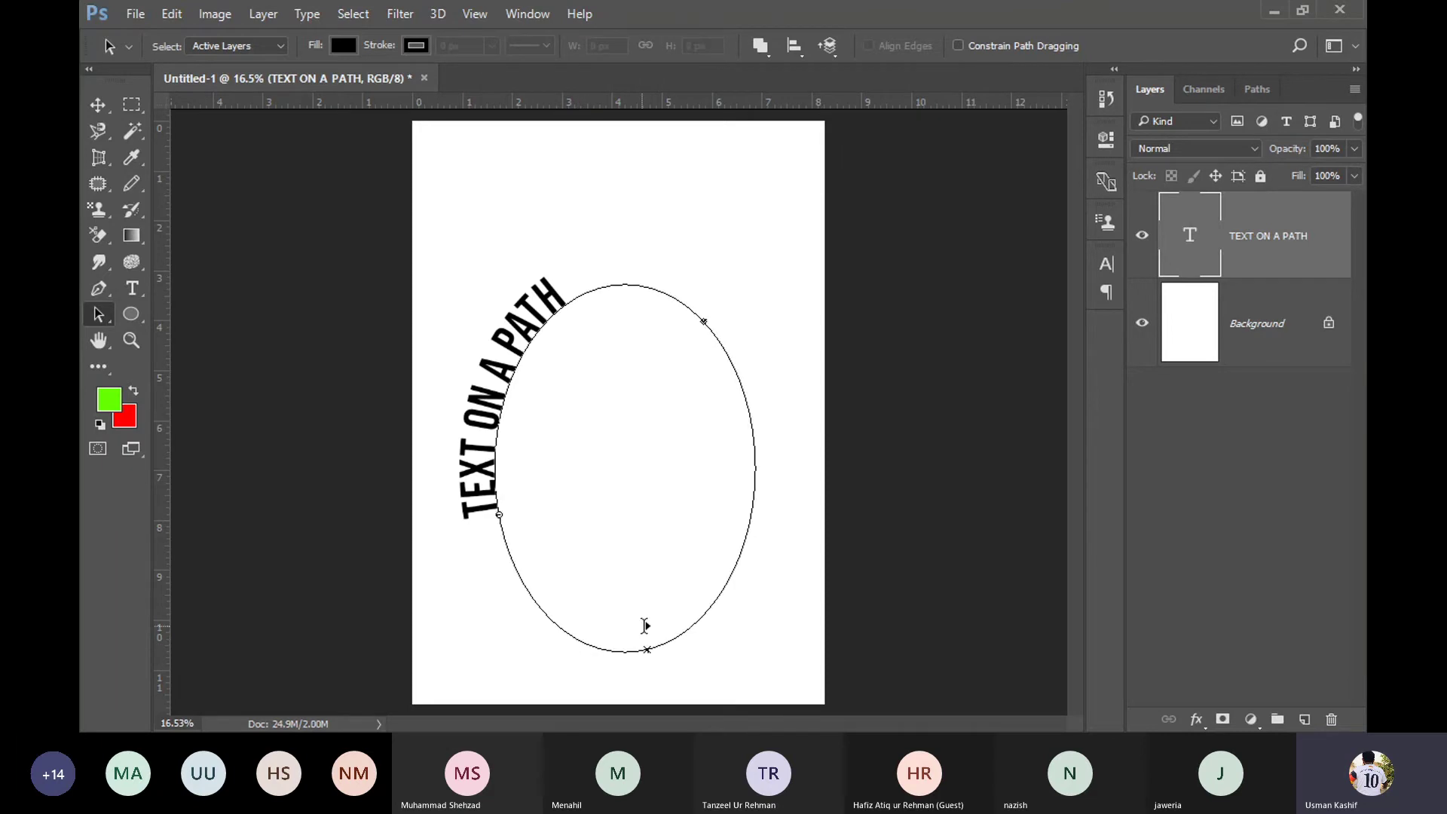
mouse_move(581, 645)
left_mouse_down()
mouse_move(654, 650)
mouse_move(557, 590)
left_mouse_up()
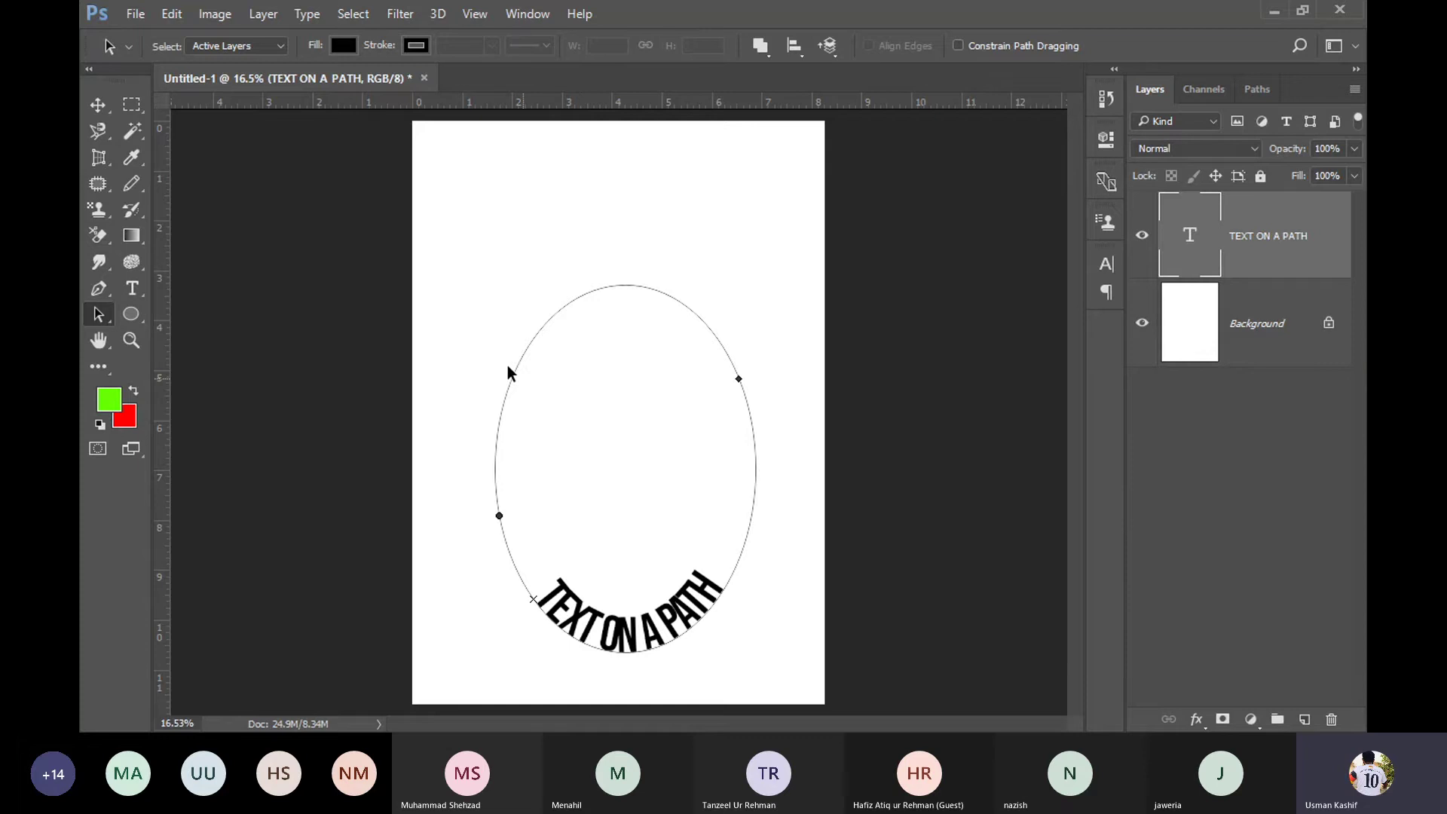
Step: Nudge the curved text up-left, then reshape the ellipse with Direct Selection into an irregular curve
left_click(98, 104)
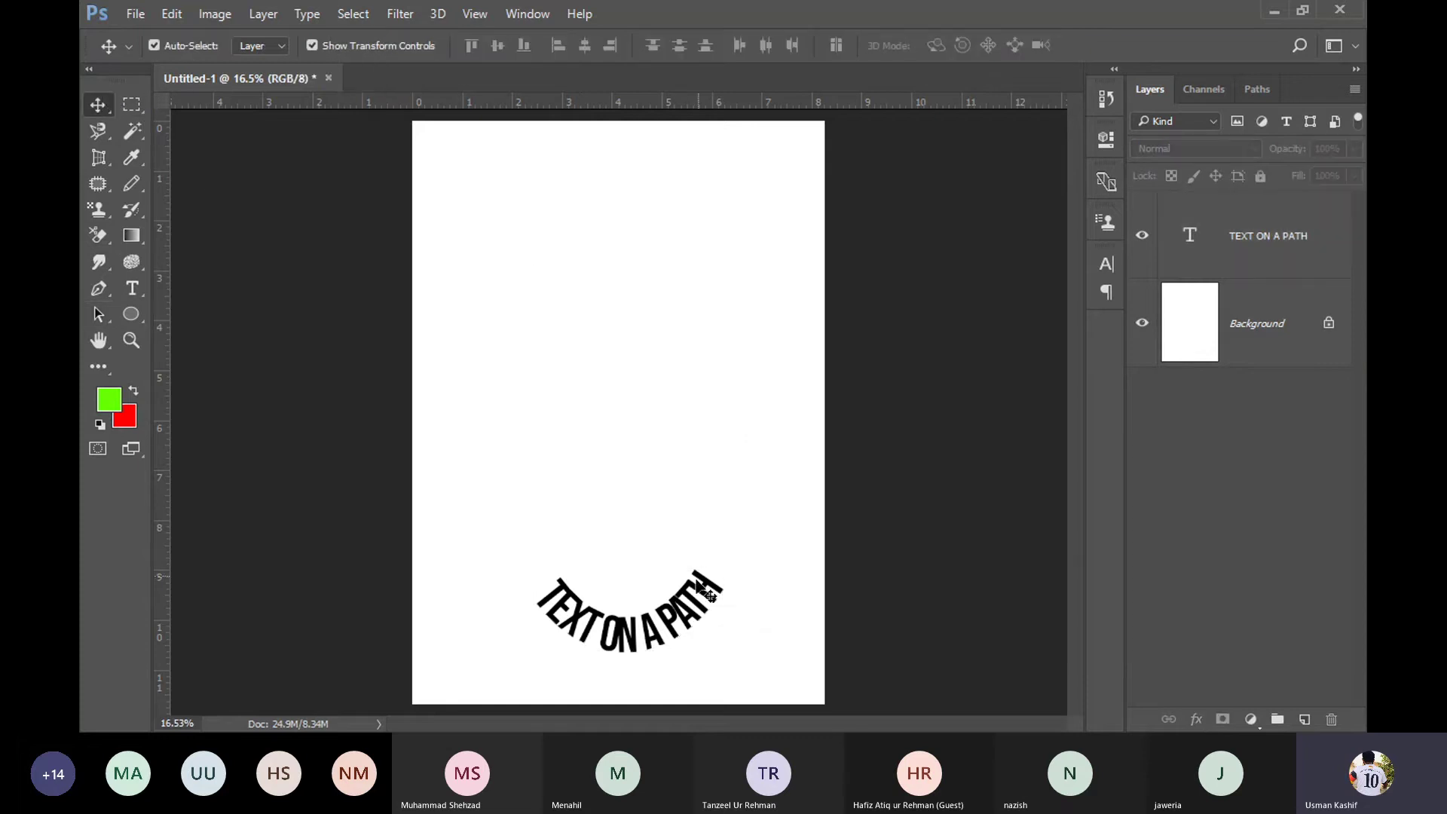
left_click_drag(673, 614, 660, 584)
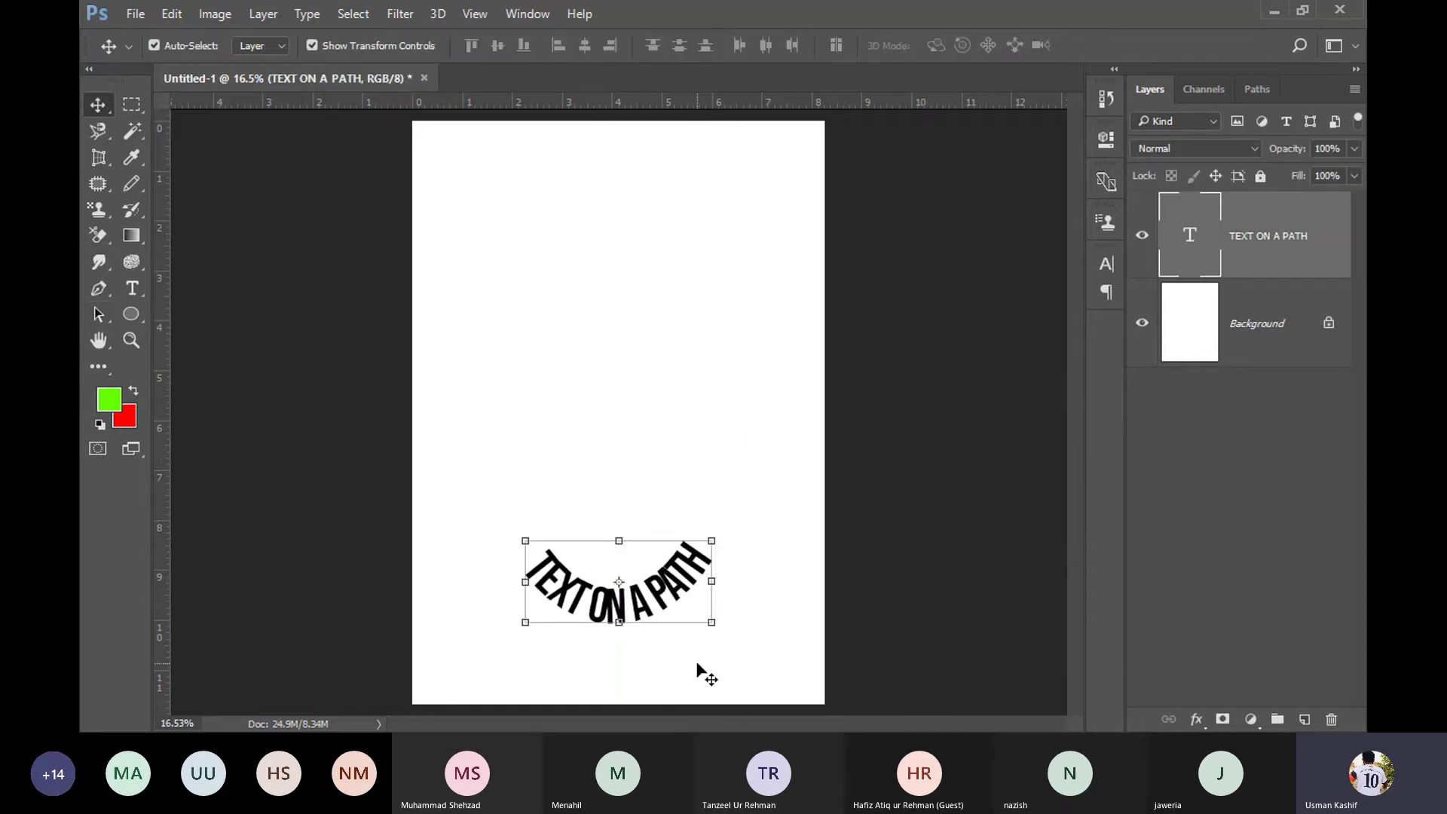
left_click(103, 314)
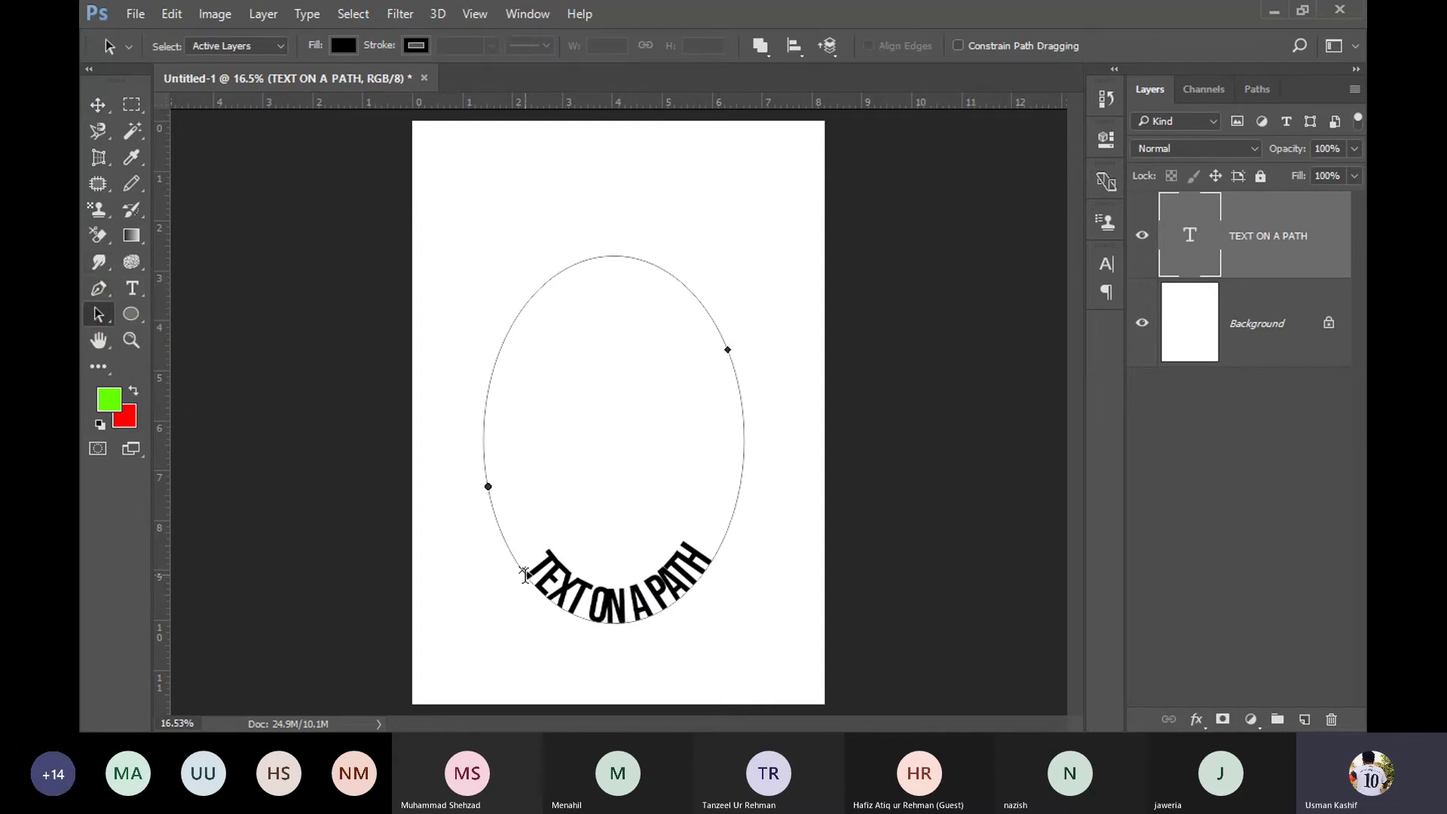
right_click(97, 319)
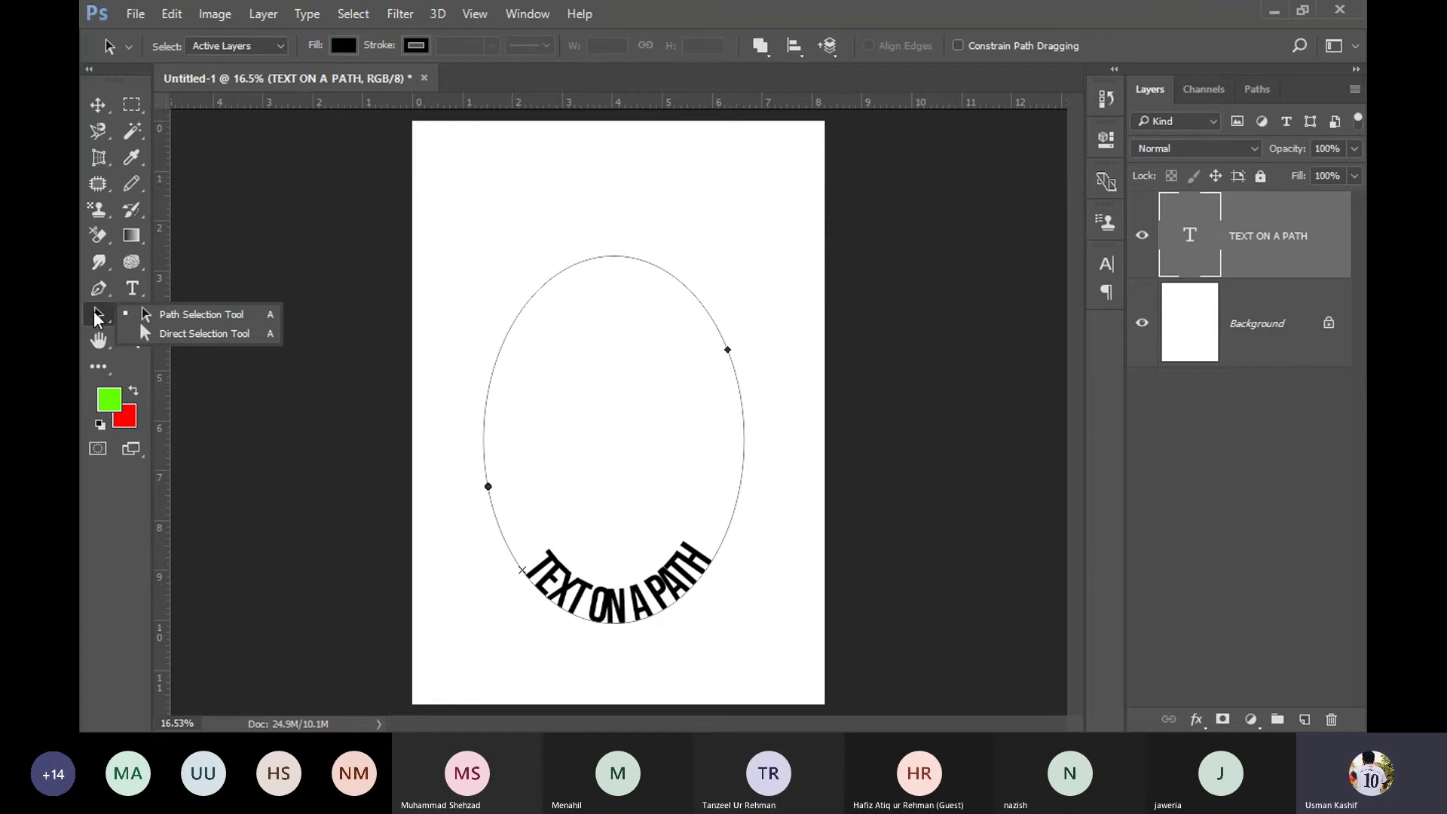
left_click(192, 343)
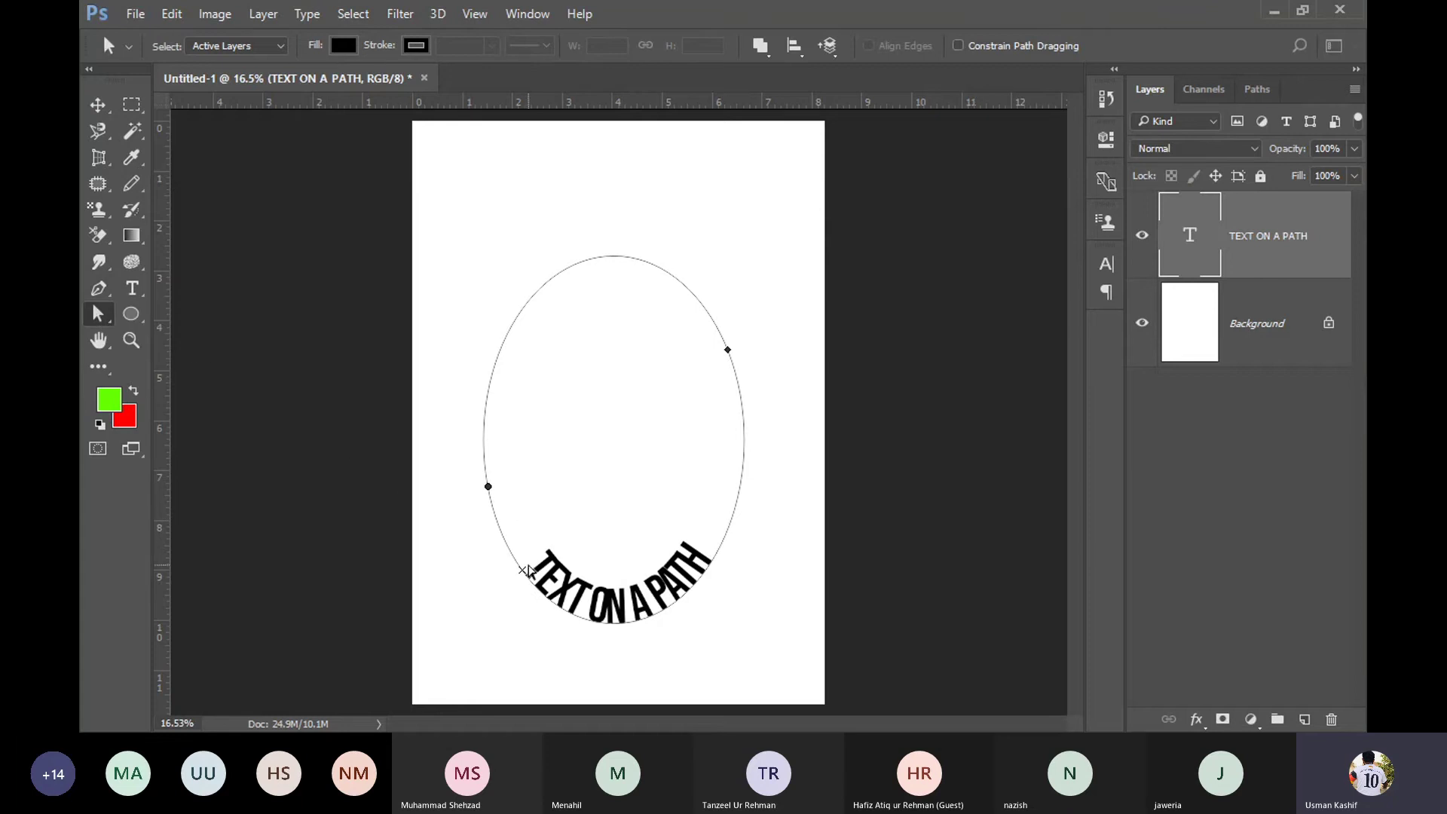
mouse_move(523, 571)
left_mouse_down()
mouse_move(490, 556)
mouse_move(640, 485)
mouse_move(575, 517)
mouse_move(522, 571)
mouse_move(523, 690)
mouse_move(662, 661)
left_mouse_up()
left_click_drag(713, 459, 612, 366)
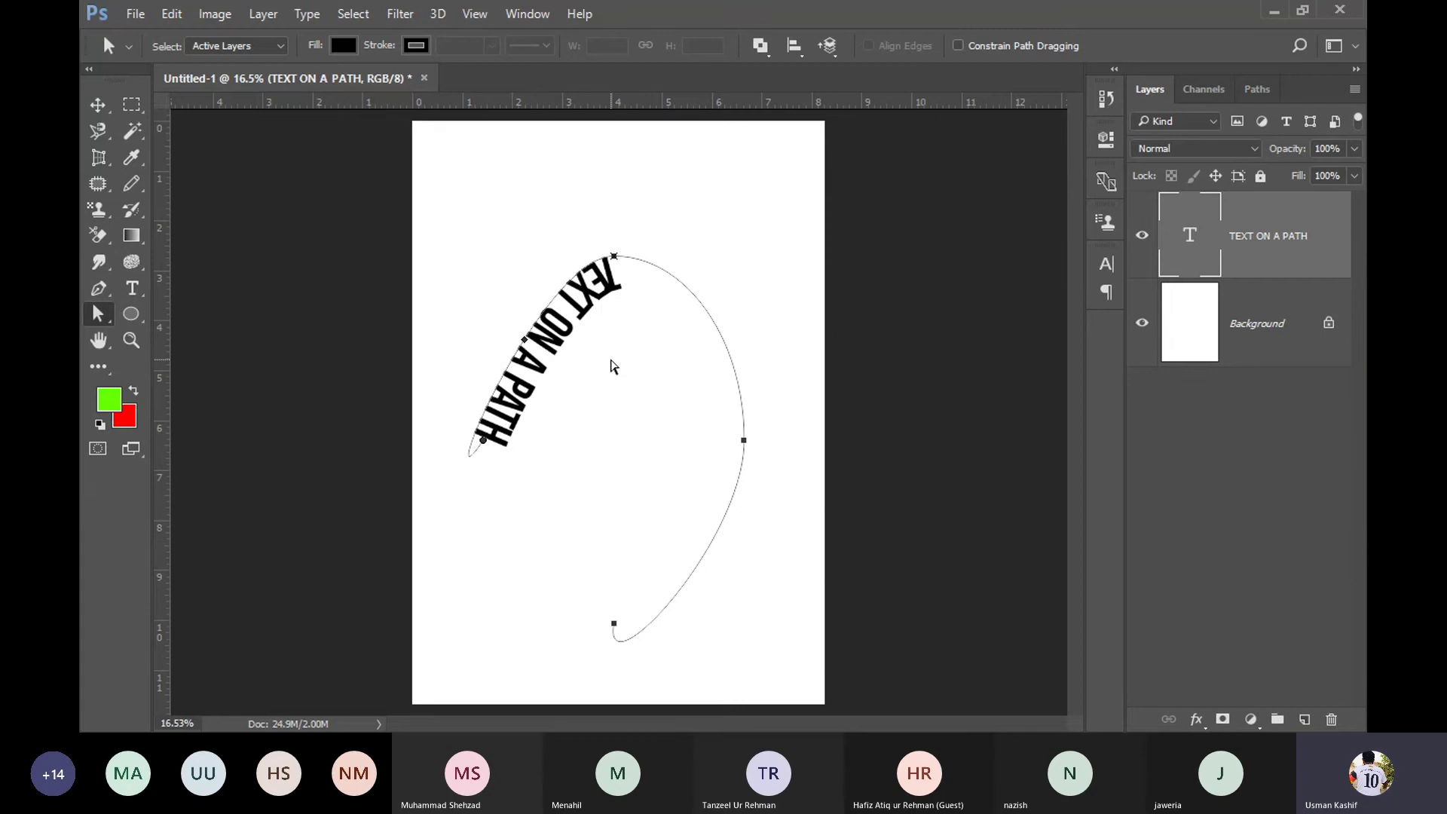
Step: Delete the TEXT ON A PATH type layer
left_click(1323, 468)
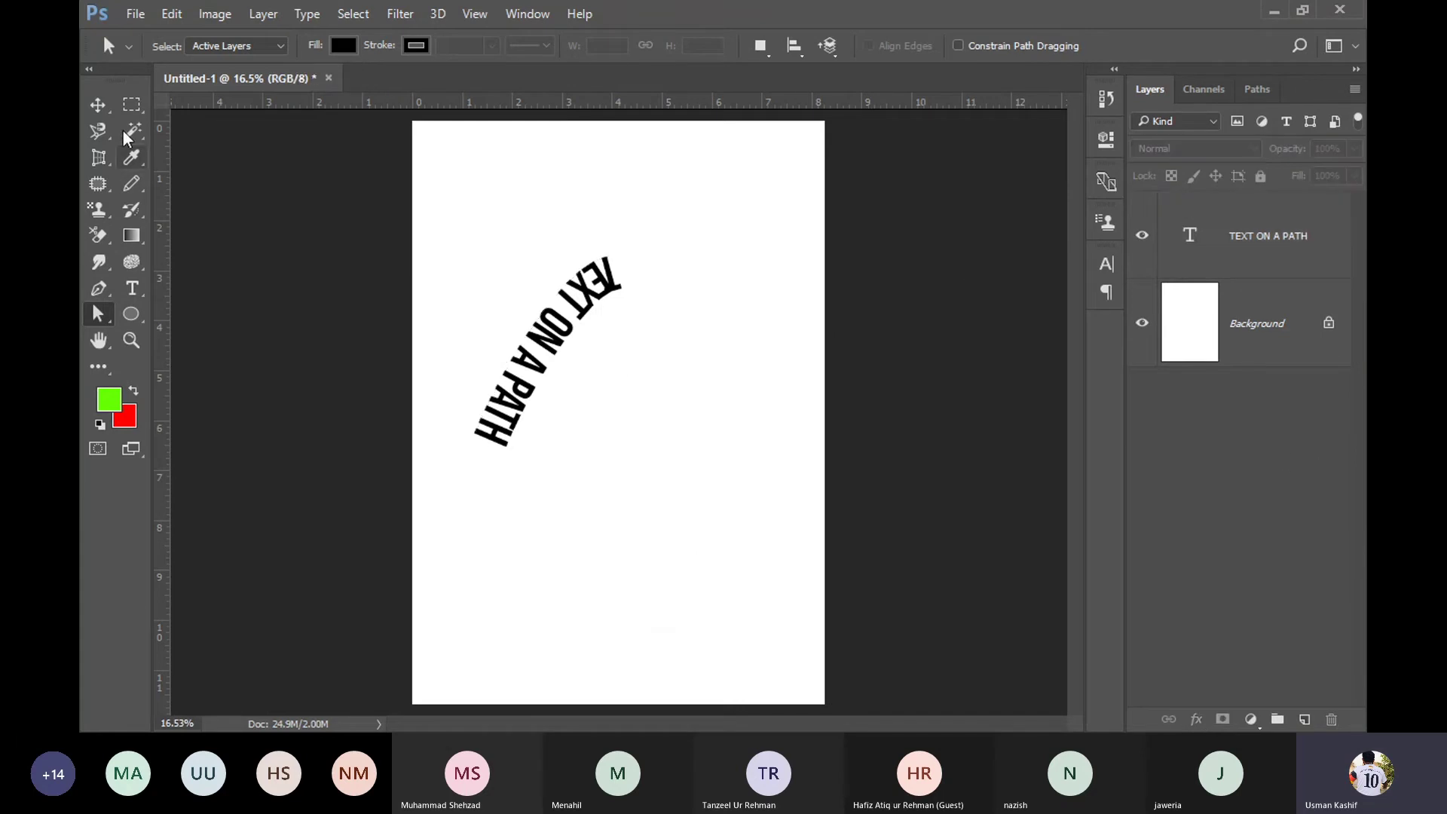
left_click(98, 105)
left_click(1284, 259)
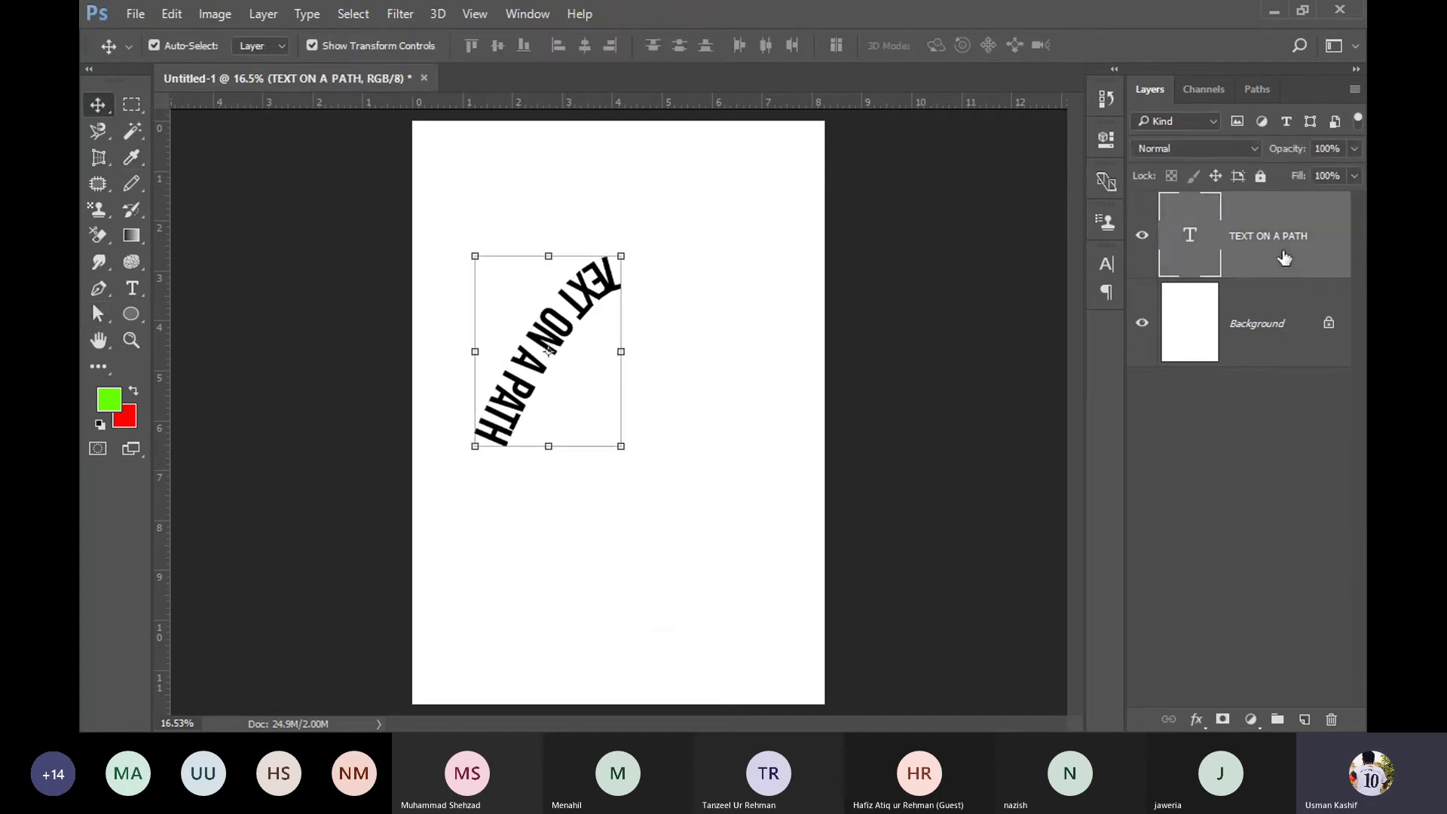
key("Delete")
Step: Delete the oval Work Path in the Paths panel and confirm the list is empty
left_click(1255, 88)
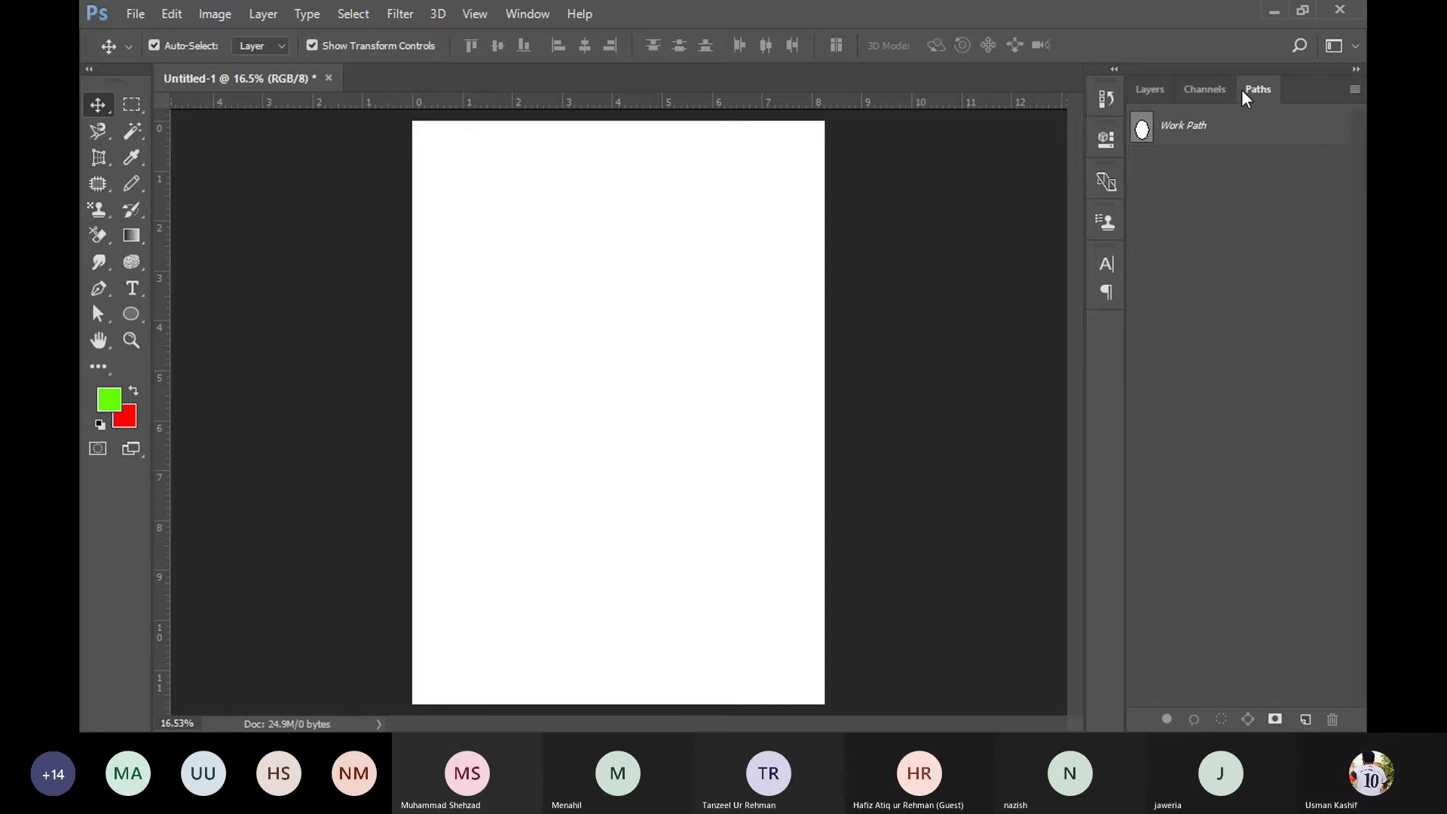
left_click(1172, 125)
key("Delete")
left_click(1150, 87)
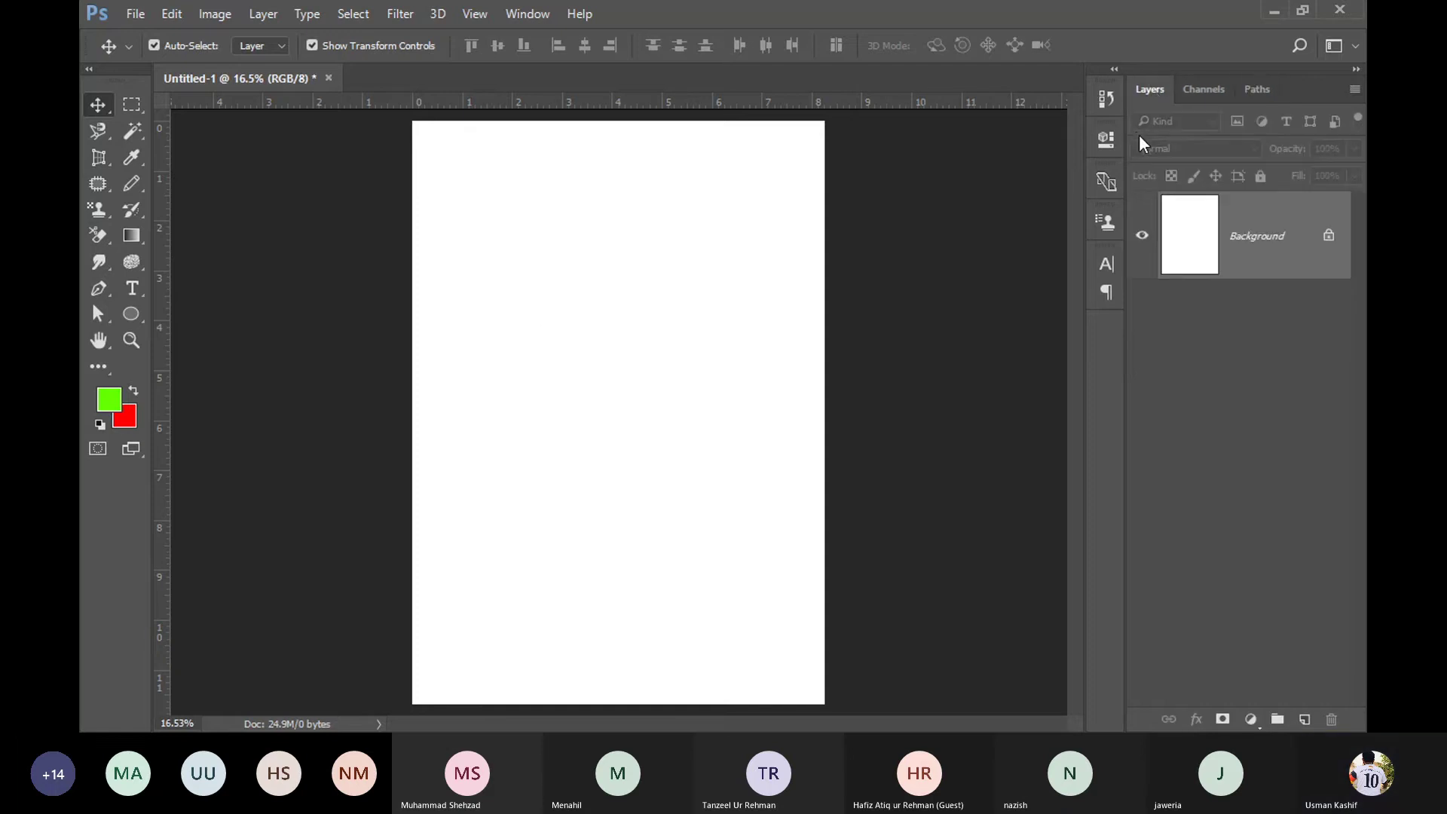
left_click(1256, 89)
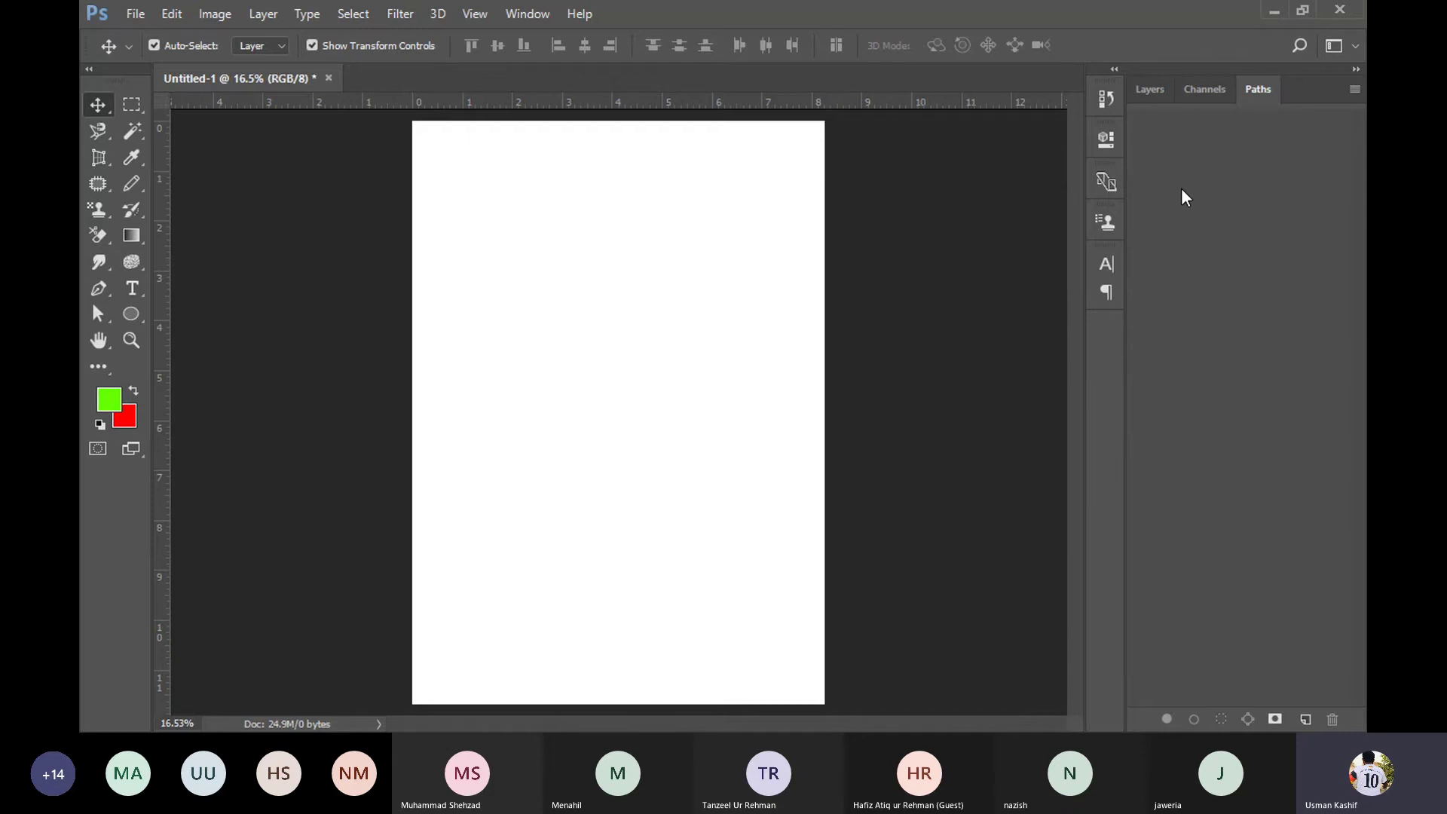
left_click(1148, 91)
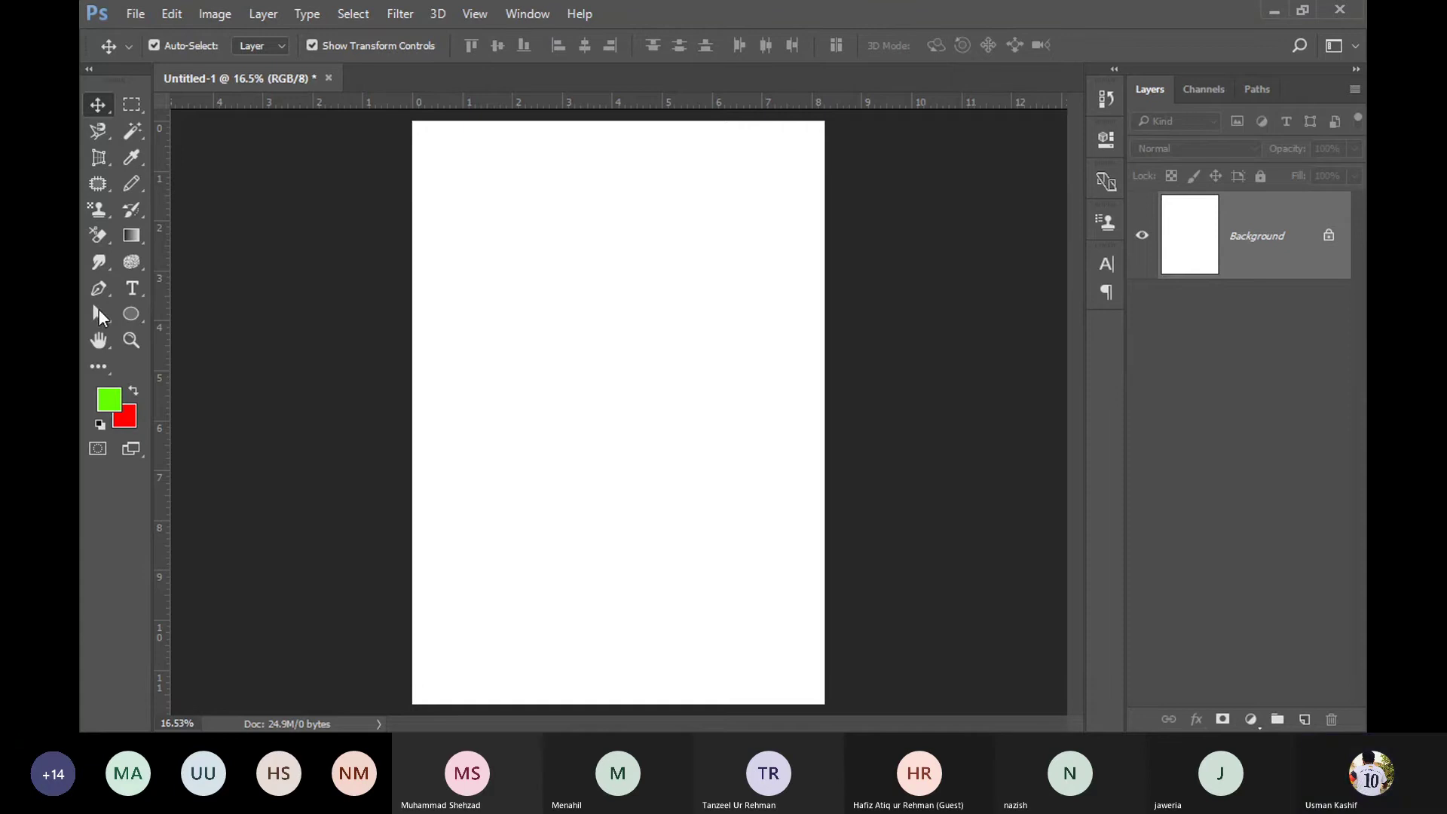
Step: Draw an unfilled Rectangle 1 shape layer with a 5 px stroke, about 1767 by 1961 px
left_click(97, 294)
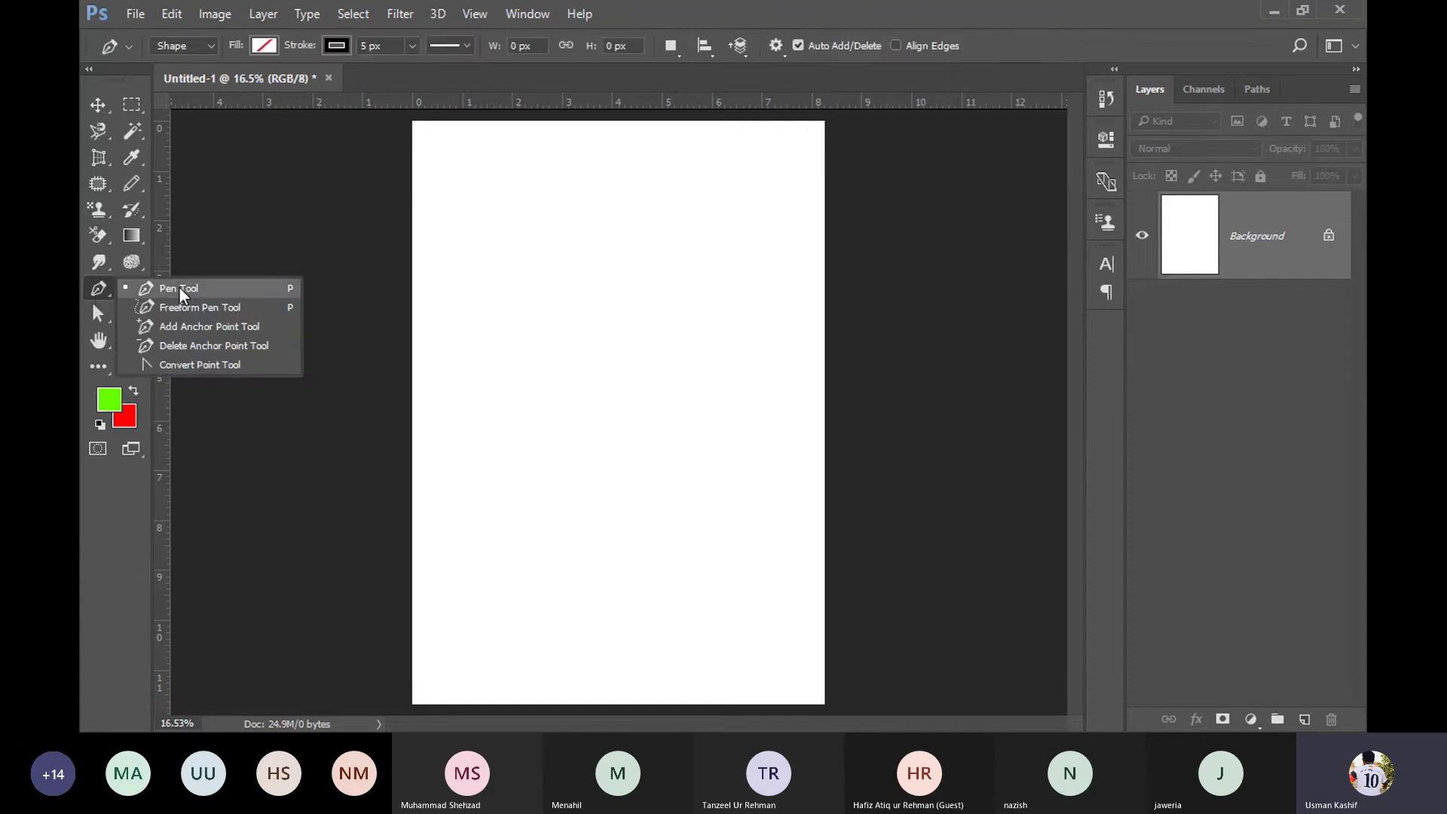
left_click(98, 294)
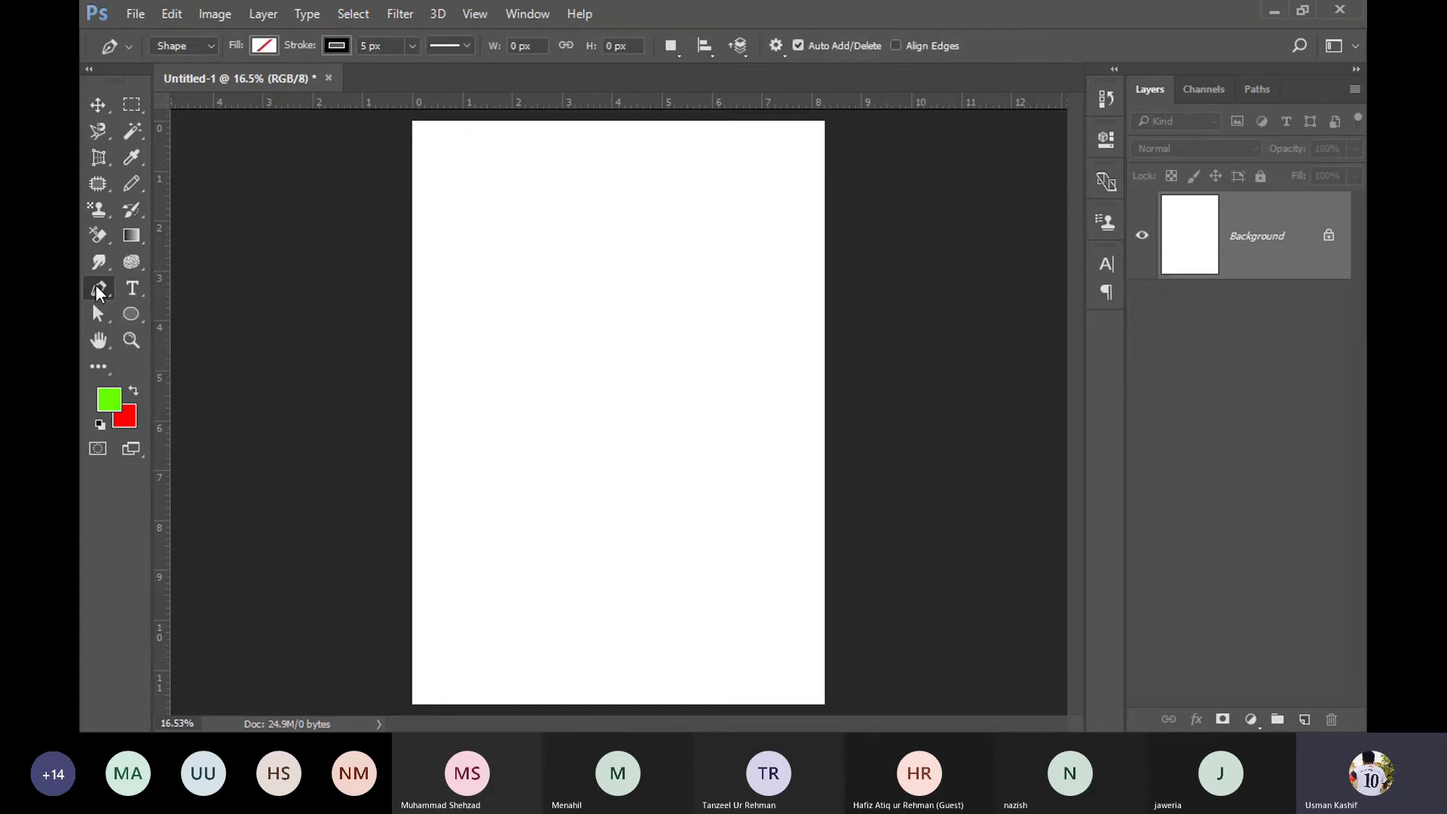
left_click(125, 319)
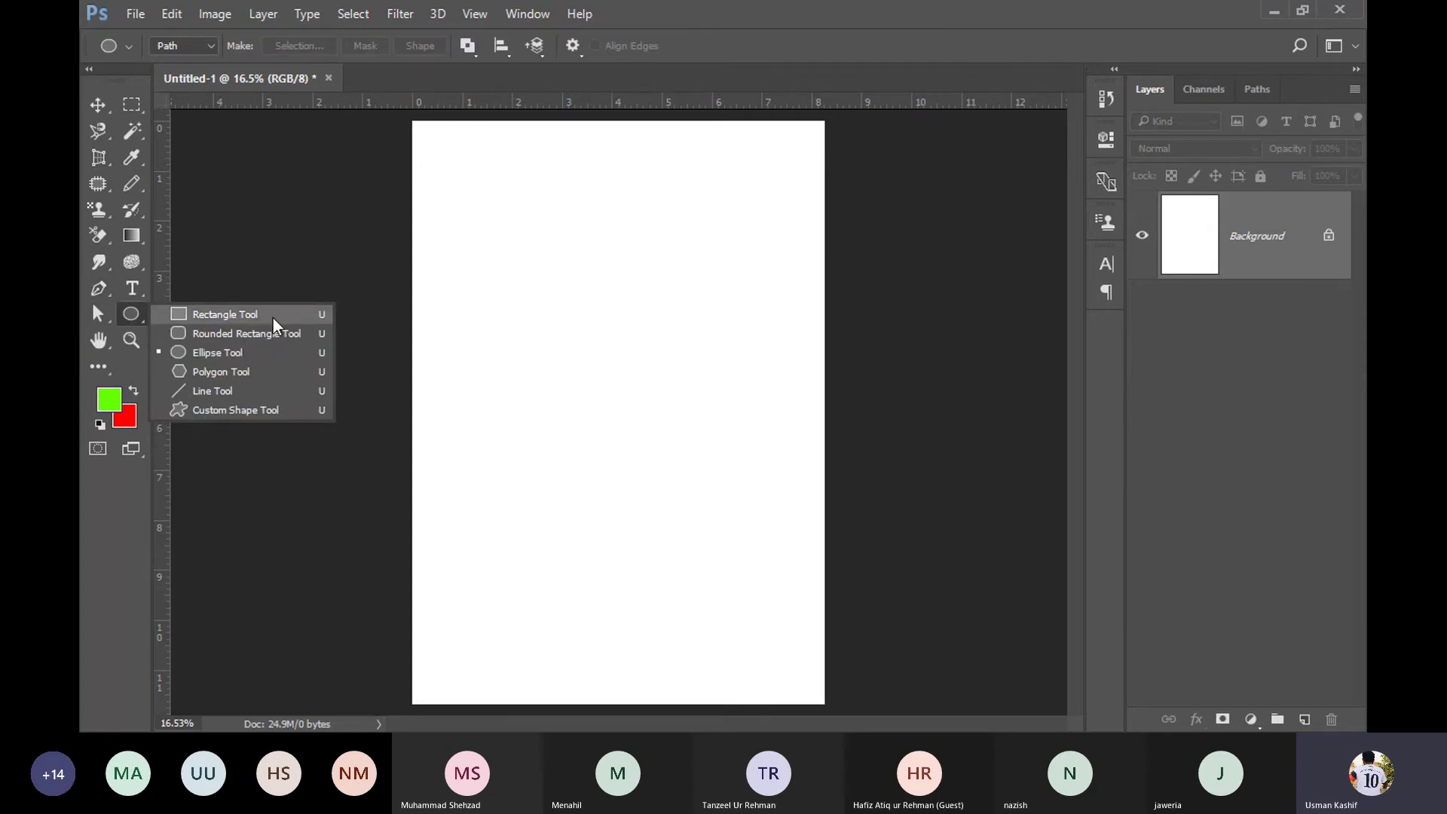
left_click(273, 316)
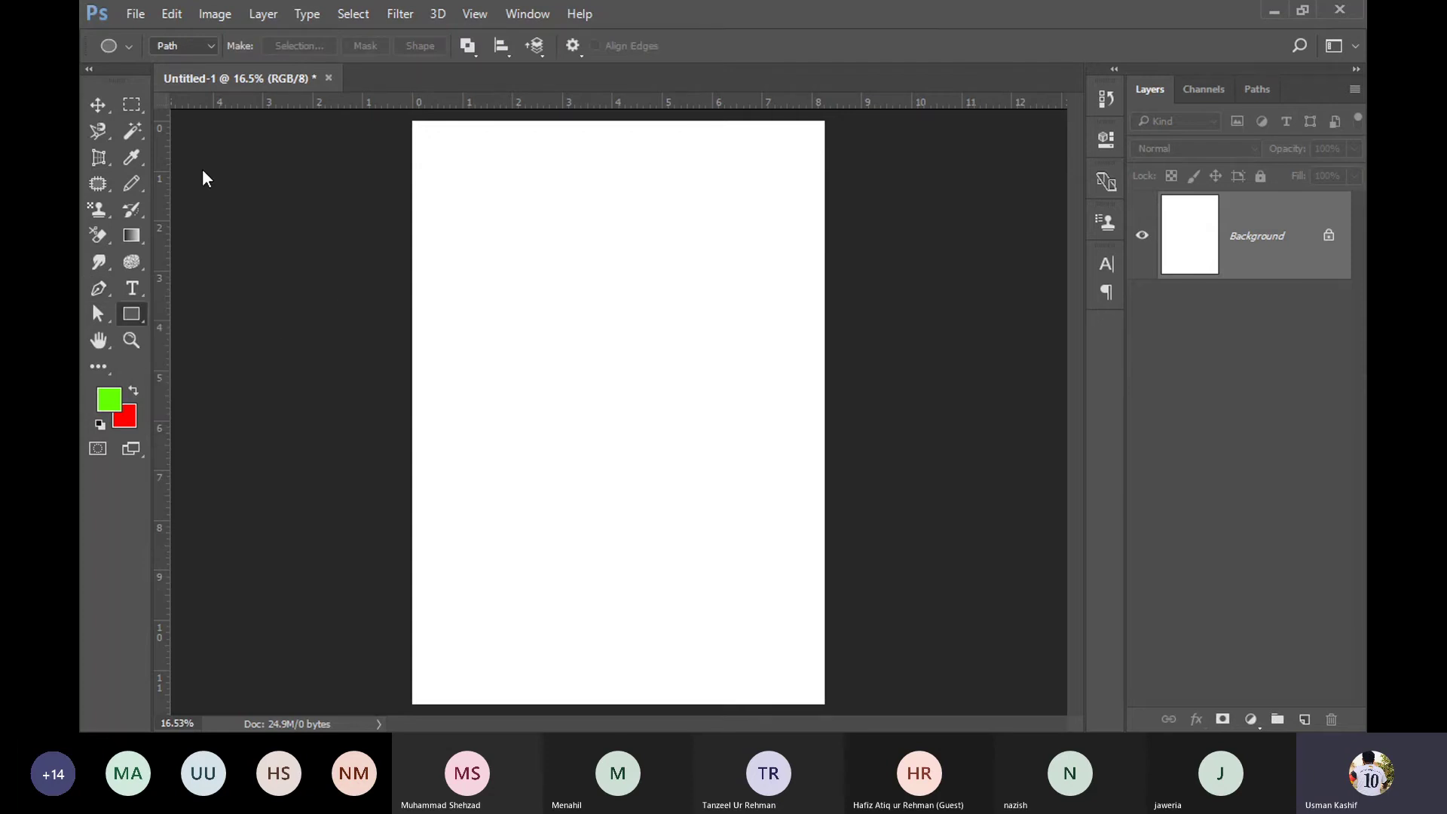
left_click(192, 48)
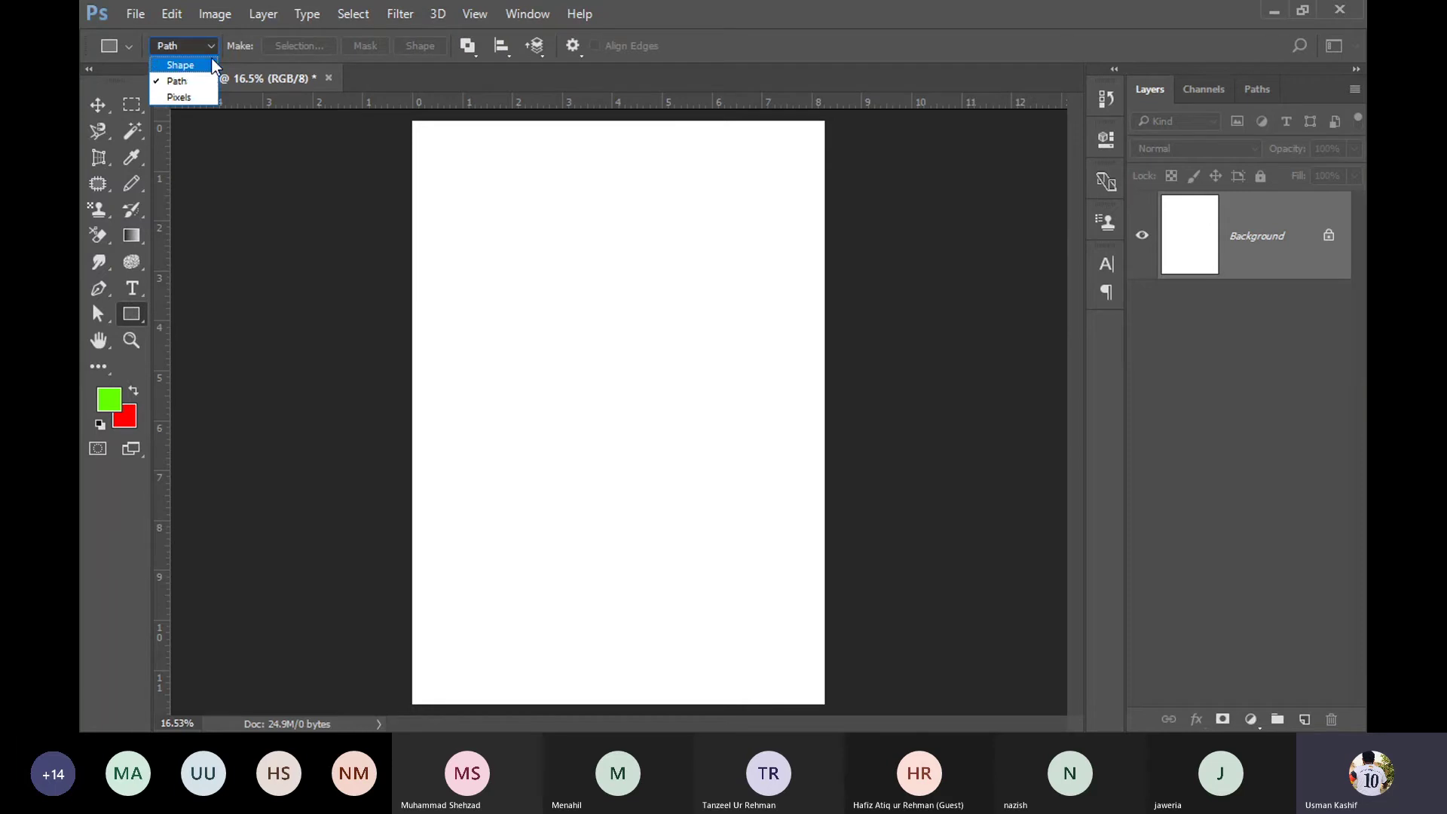
left_click(209, 63)
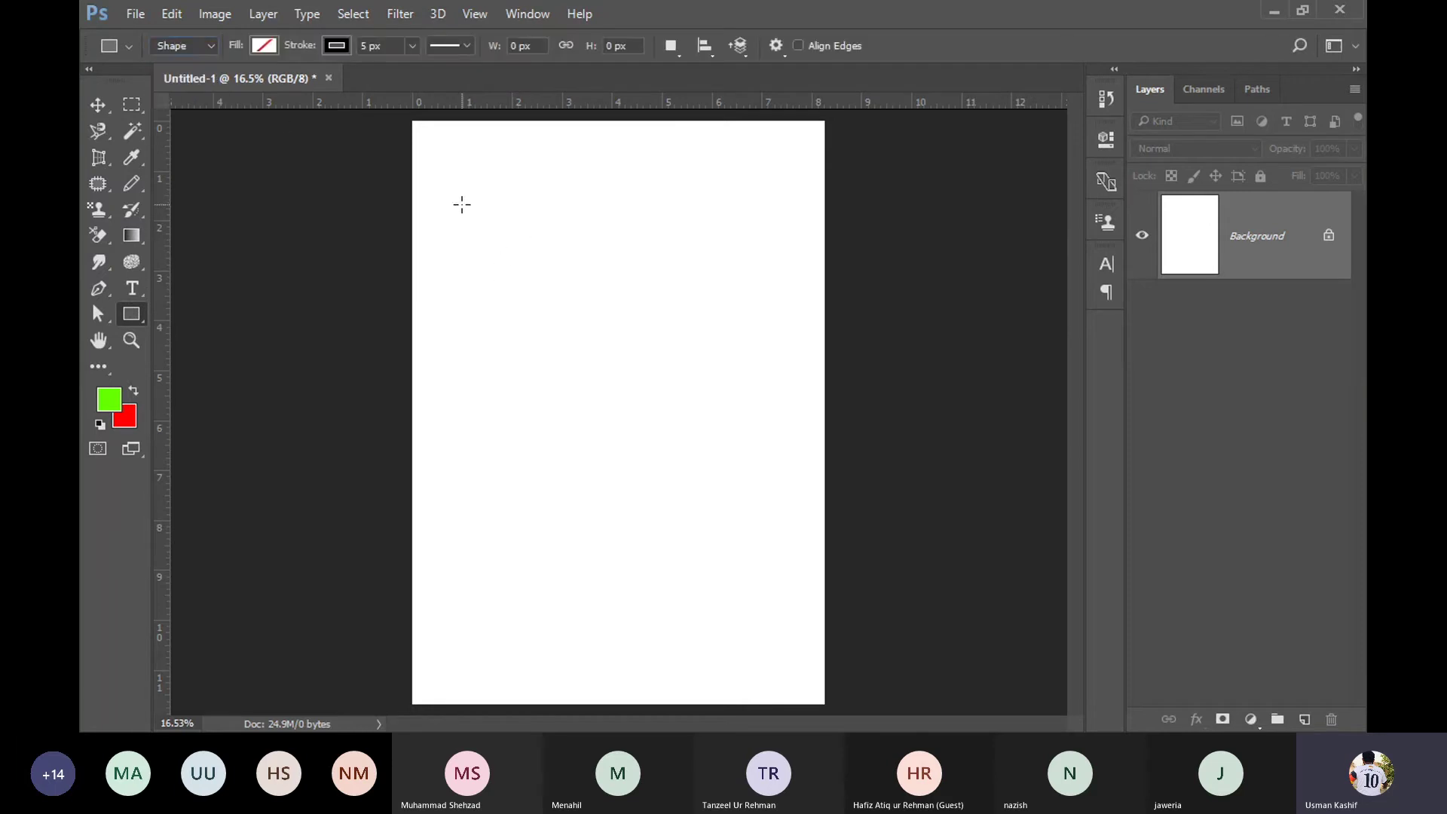
left_click_drag(461, 200, 755, 526)
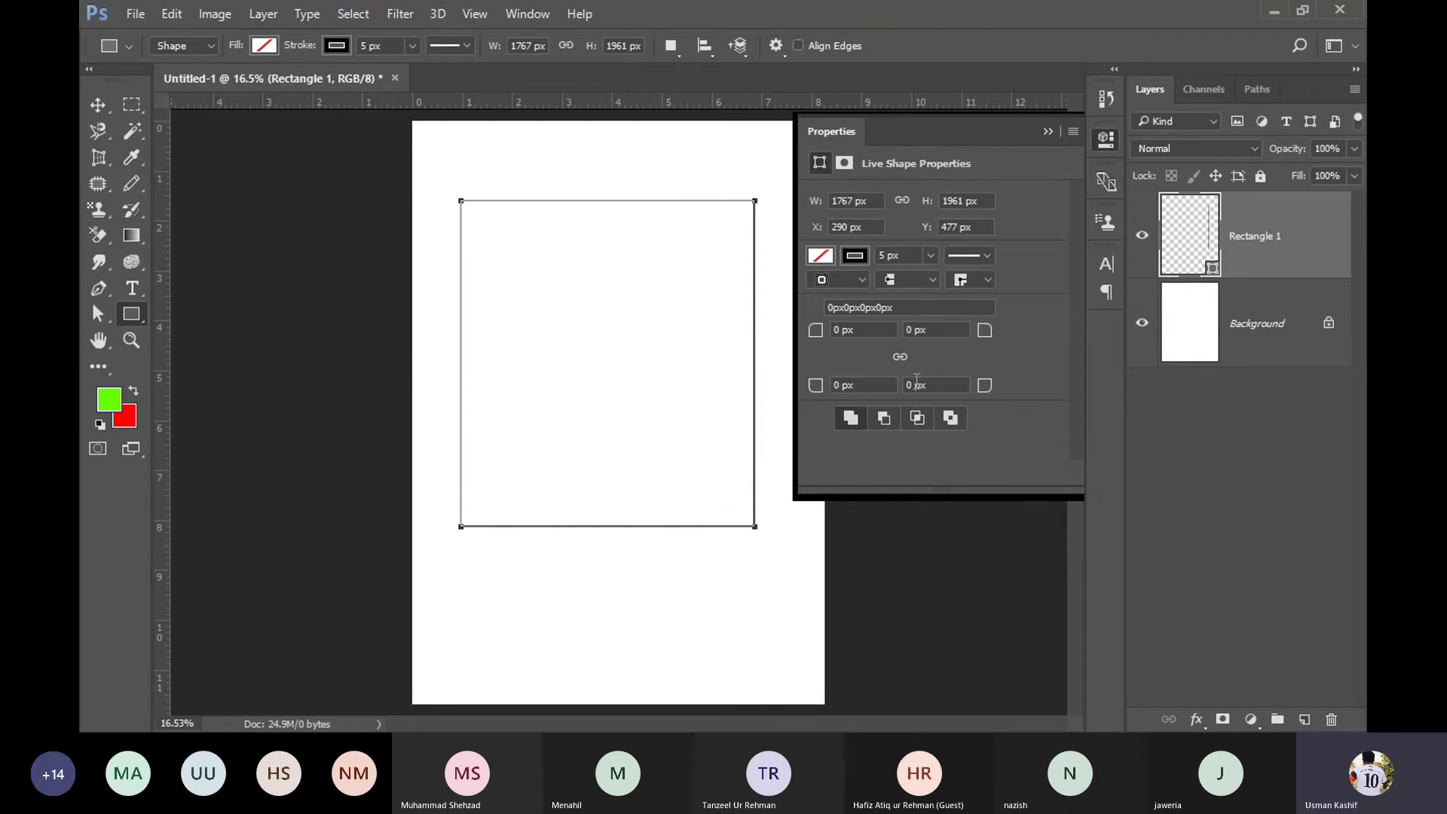
Step: Set the bottom-right corner radius to 692 px and the top-left radius to 833 px
left_click_drag(983, 388, 1142, 405)
left_click_drag(973, 390, 1147, 403)
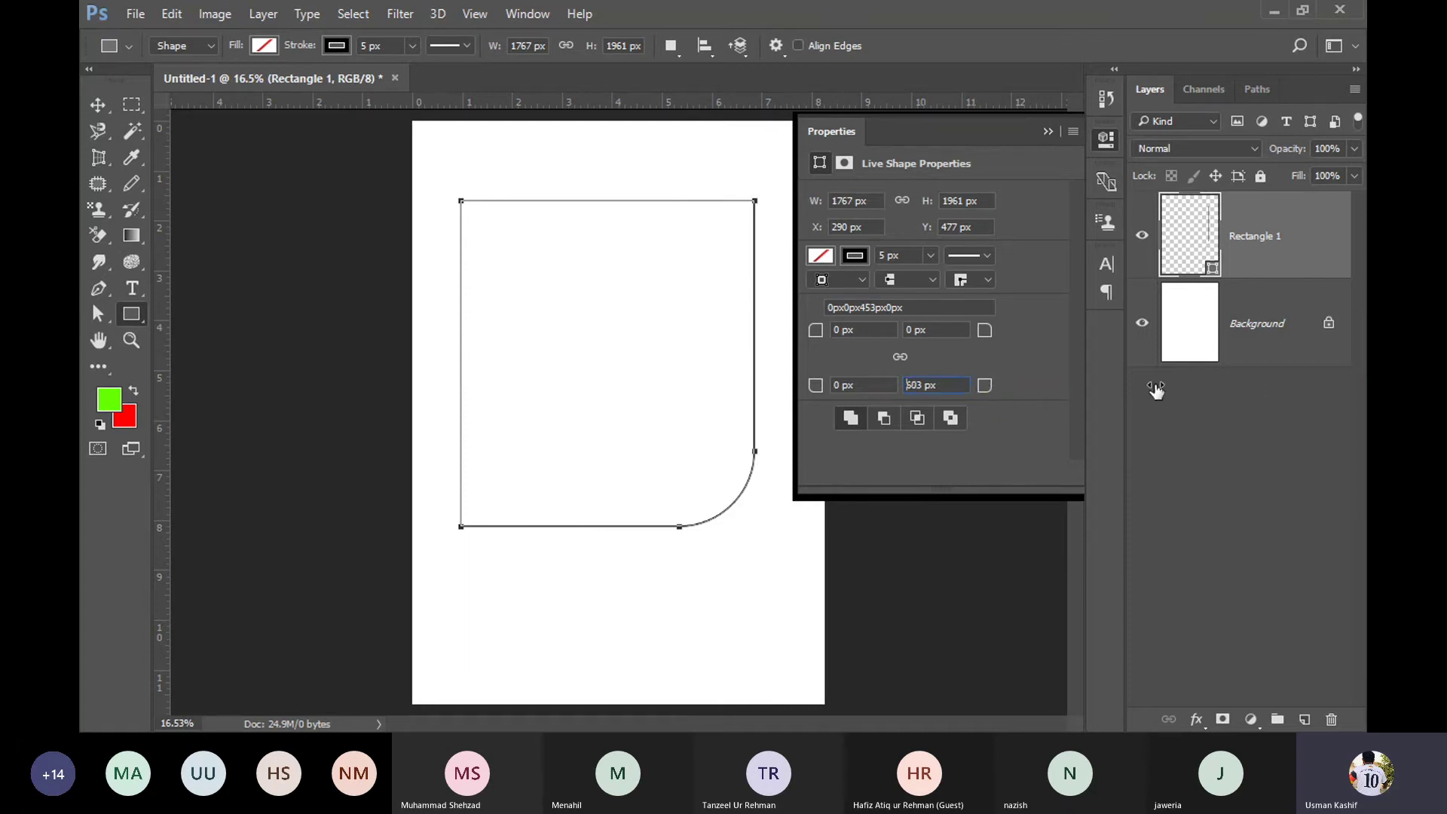
left_click_drag(979, 387, 1120, 391)
left_click_drag(814, 339, 1198, 342)
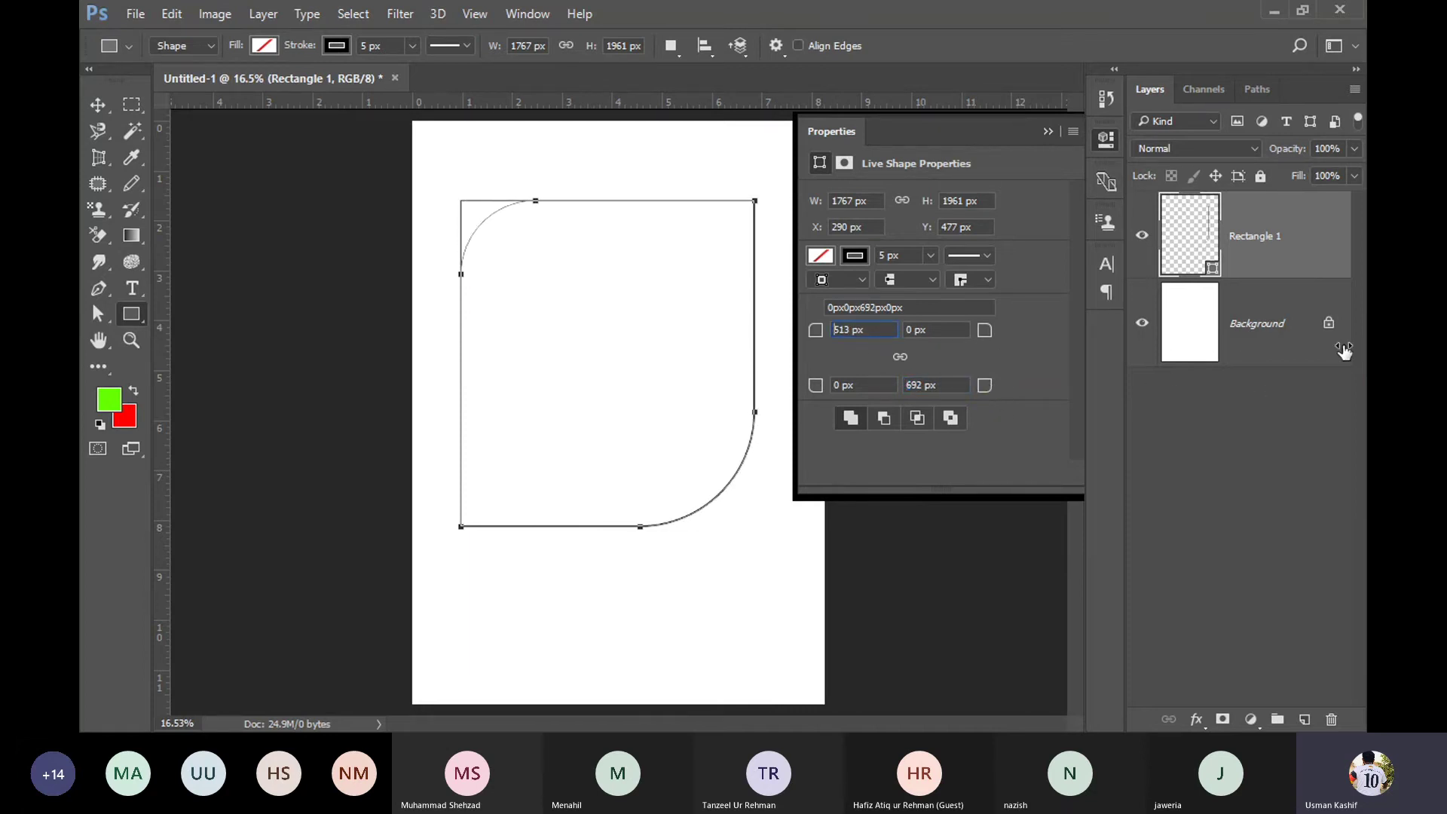
left_click_drag(812, 332, 1091, 340)
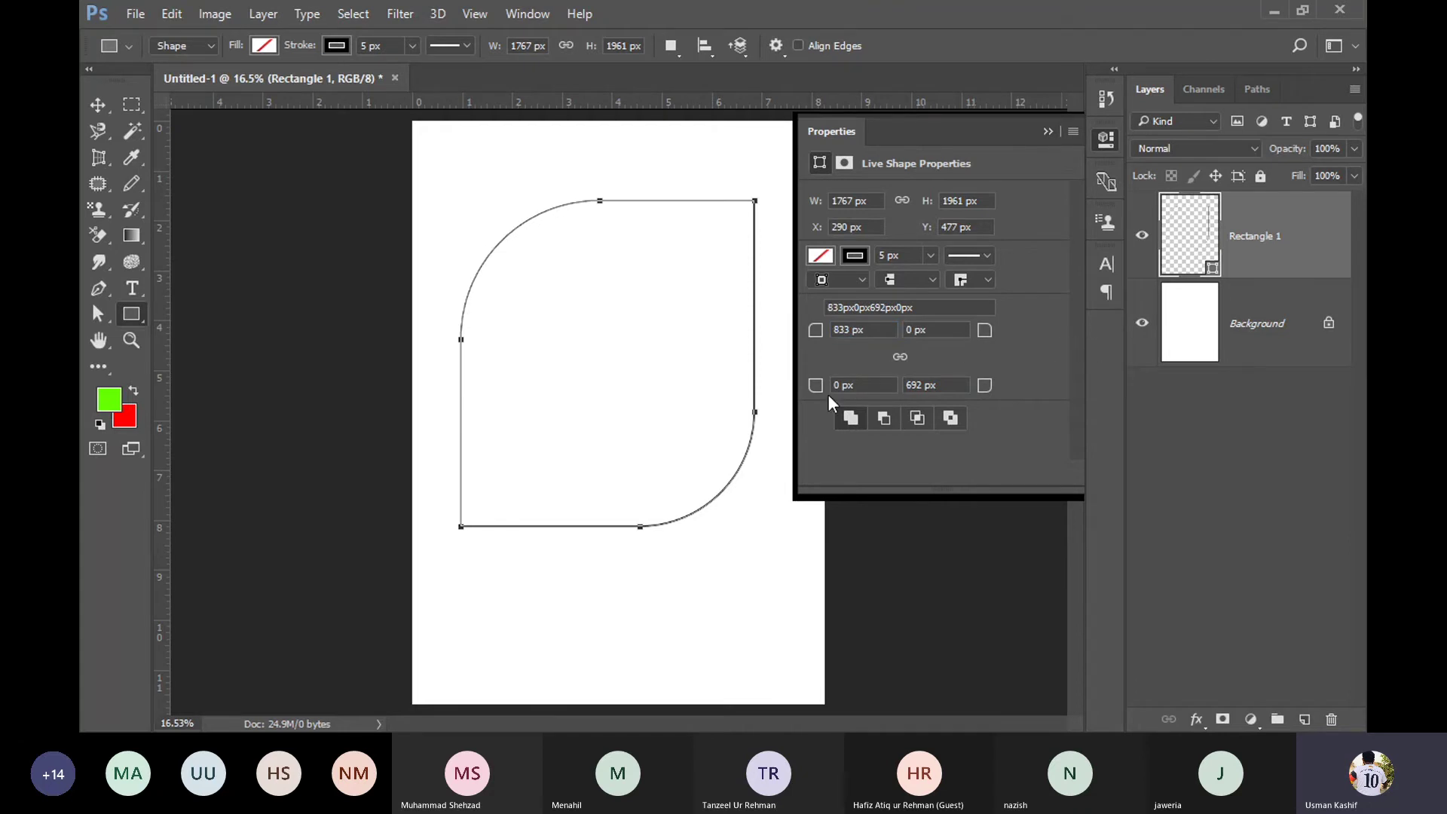
Step: Fill the leaf bright green and widen its black outline to 42.89 px
left_click(1046, 132)
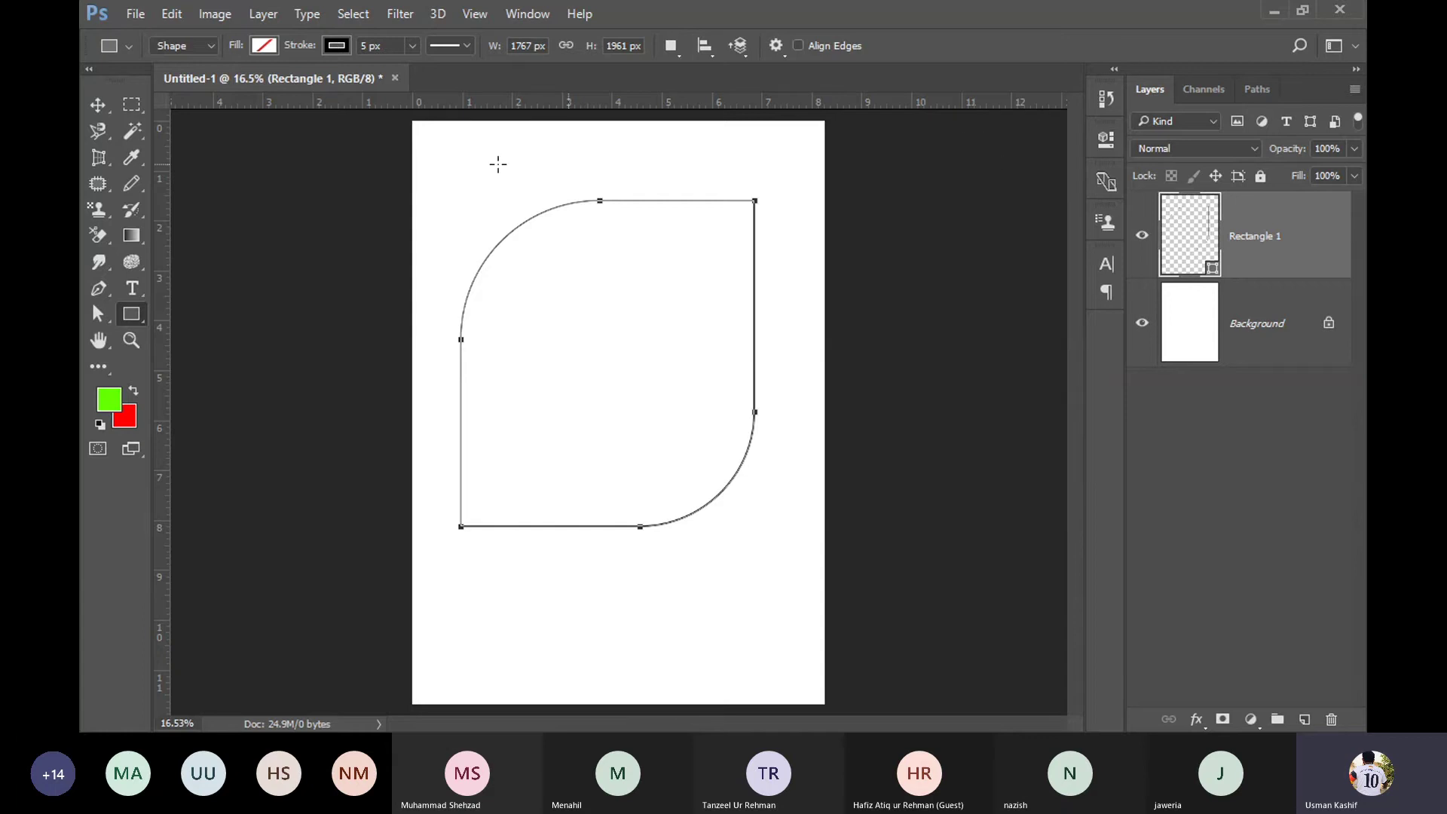
left_click(264, 45)
left_click(192, 152)
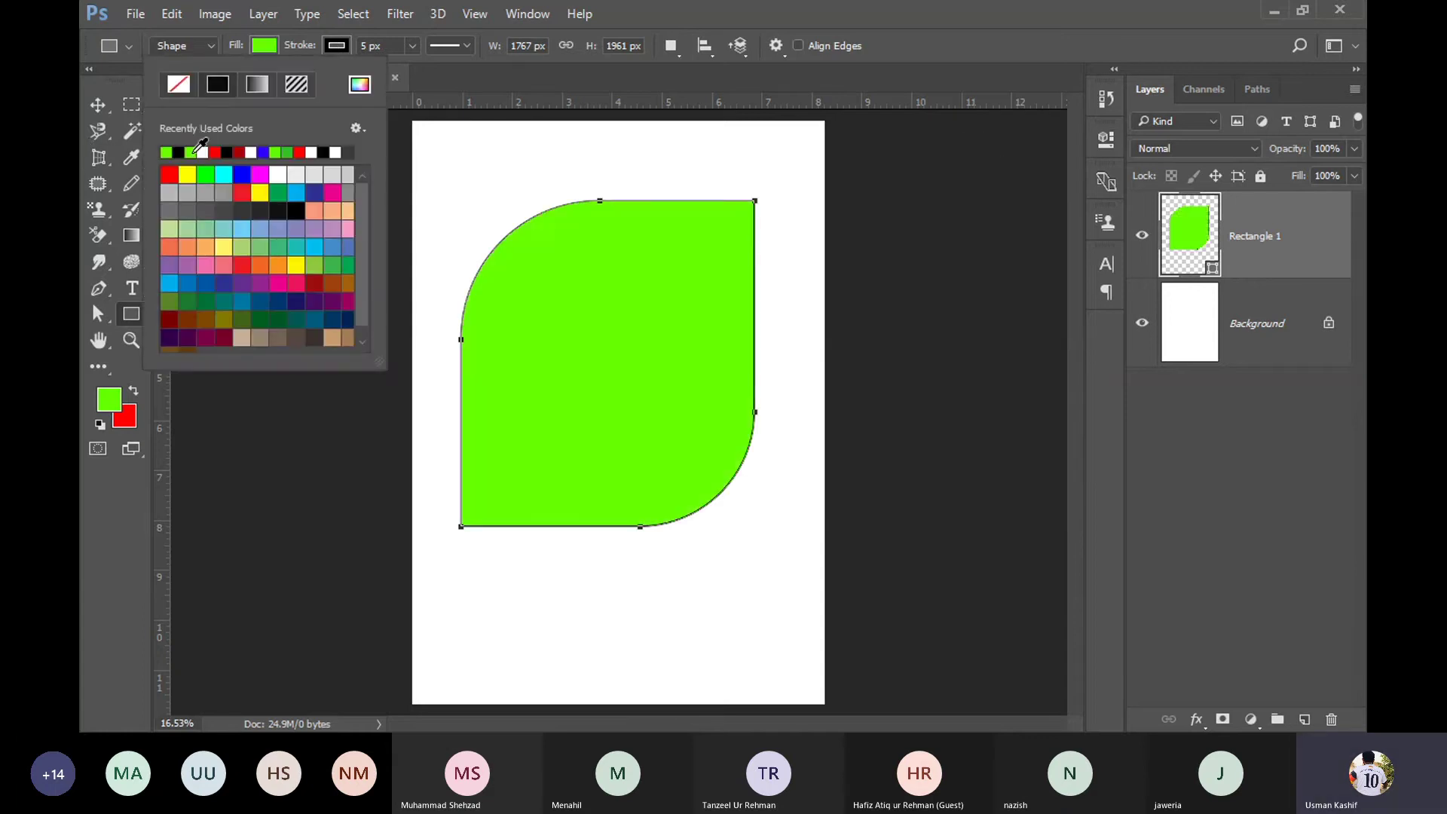
left_click(335, 45)
left_click(412, 45)
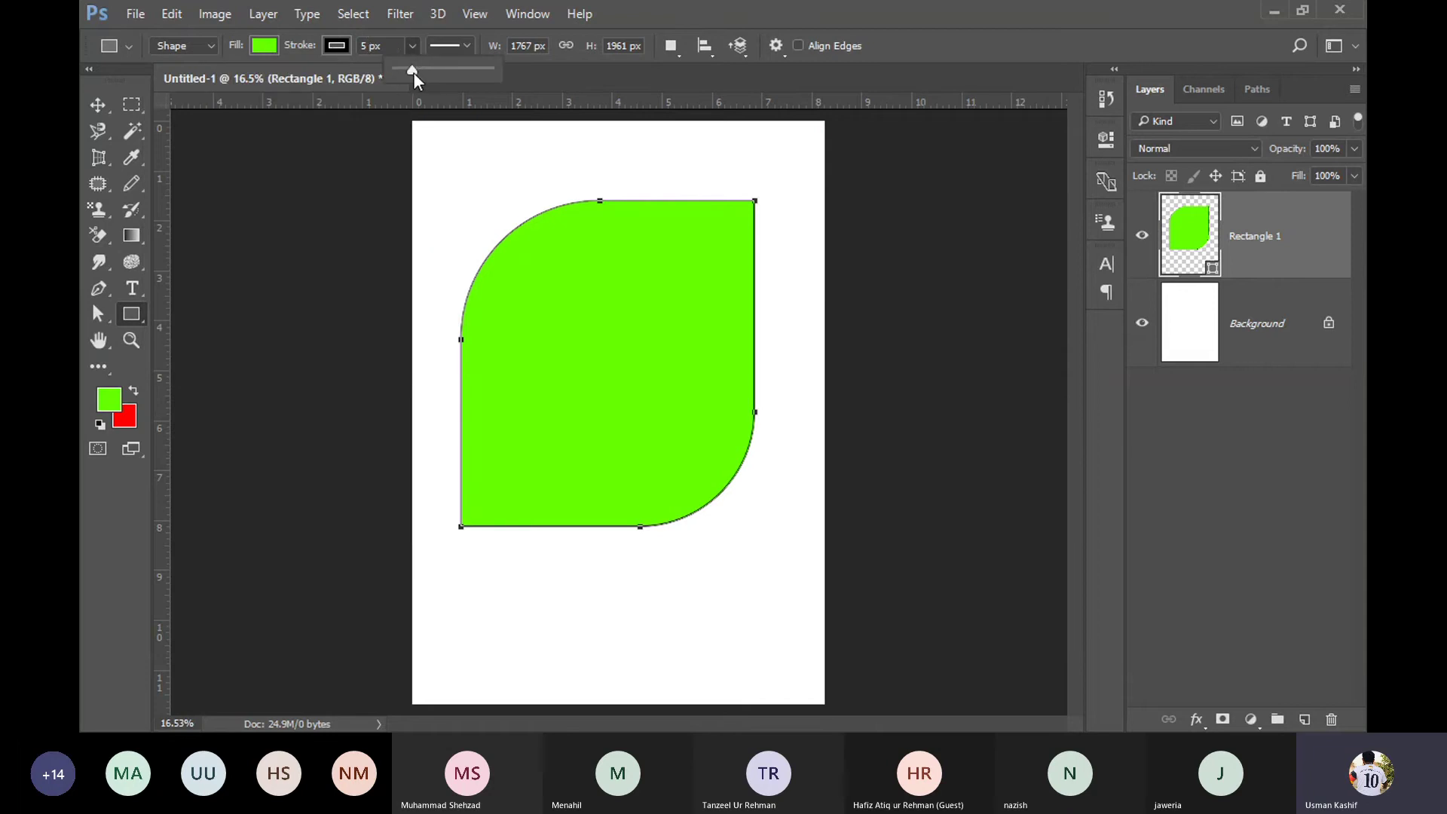
left_click_drag(413, 70, 426, 70)
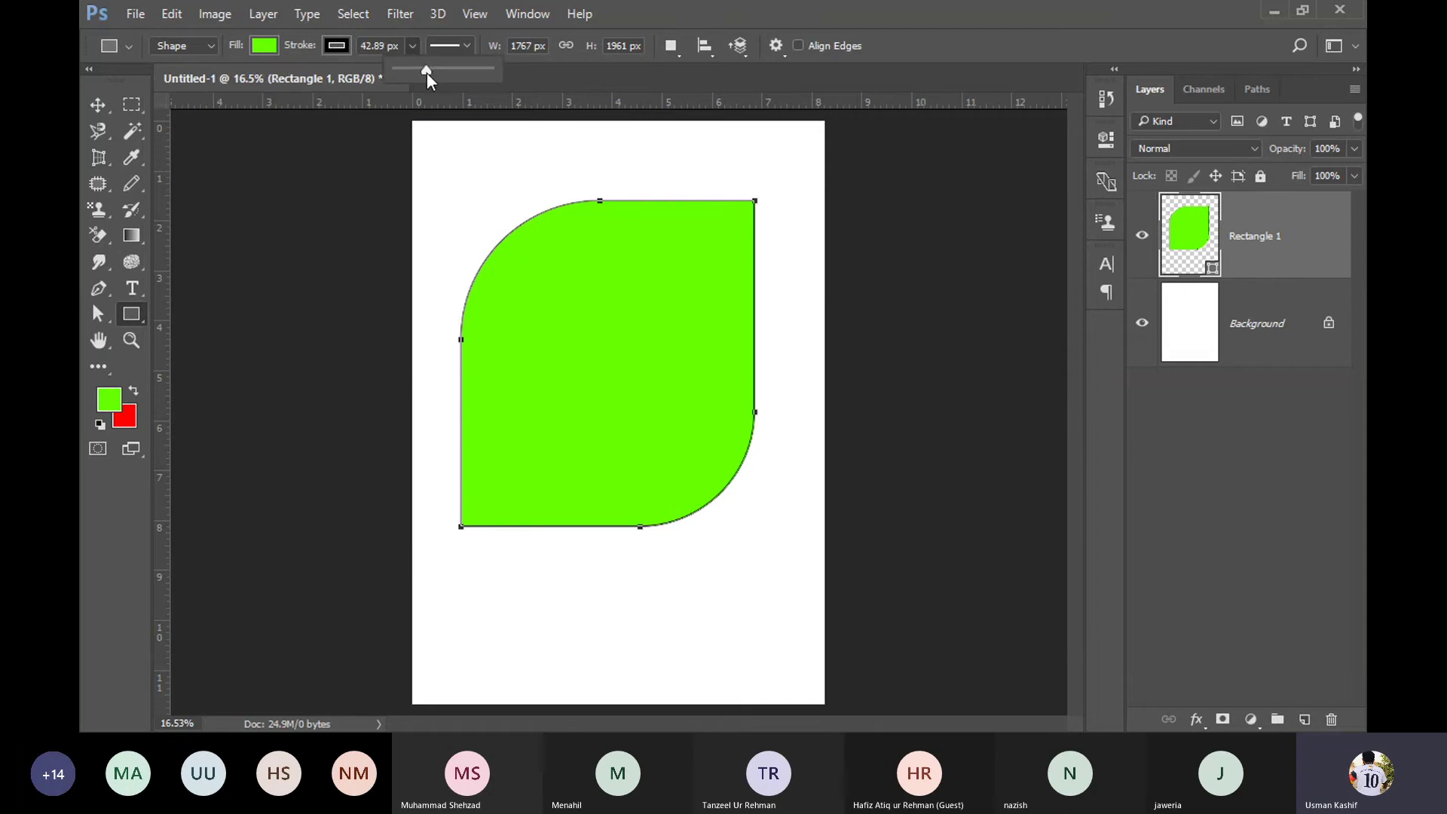
left_click(460, 47)
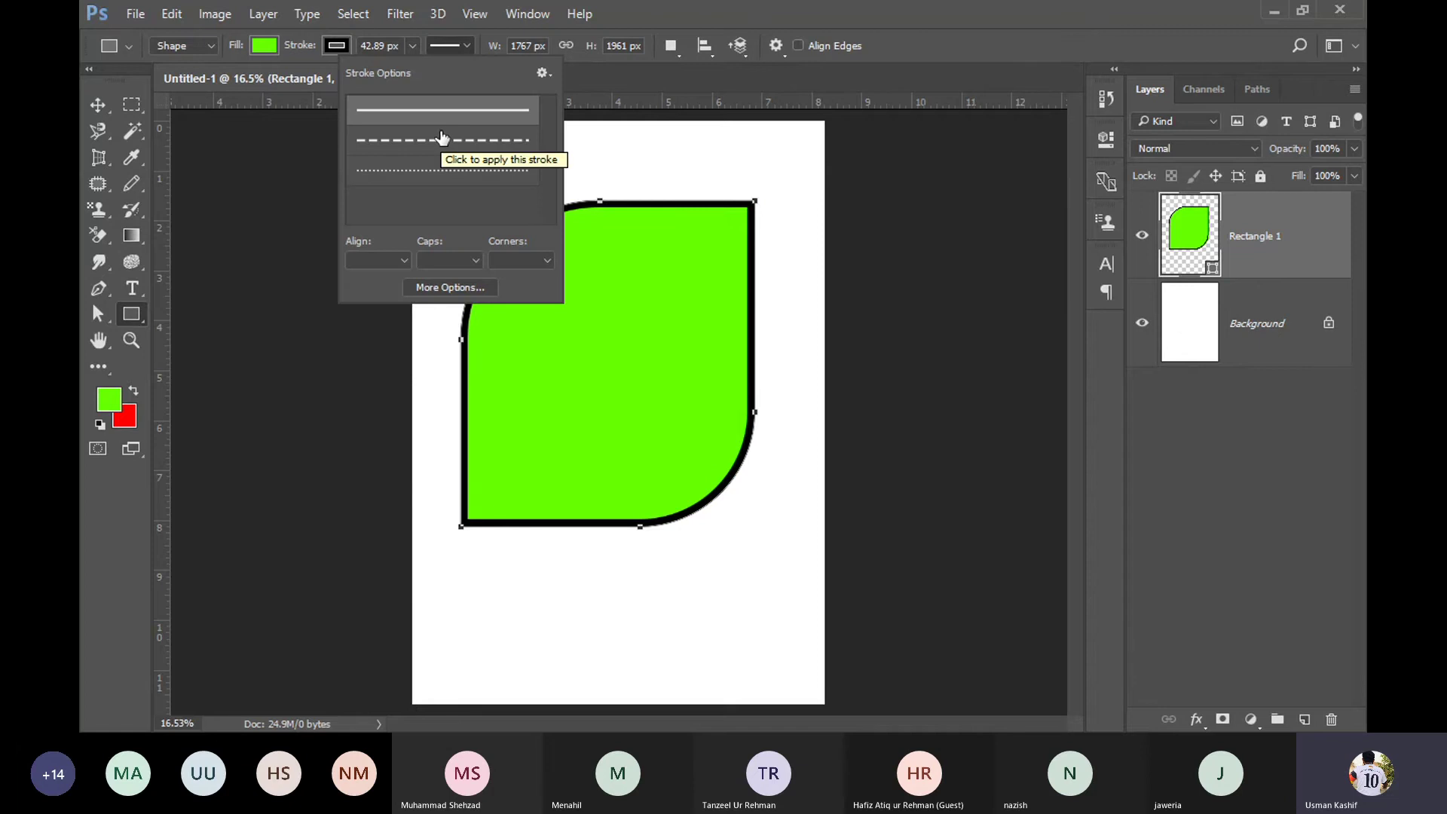
Step: Keep the outline solid after trying dotted, and align it outside the shape edge
left_click(442, 180)
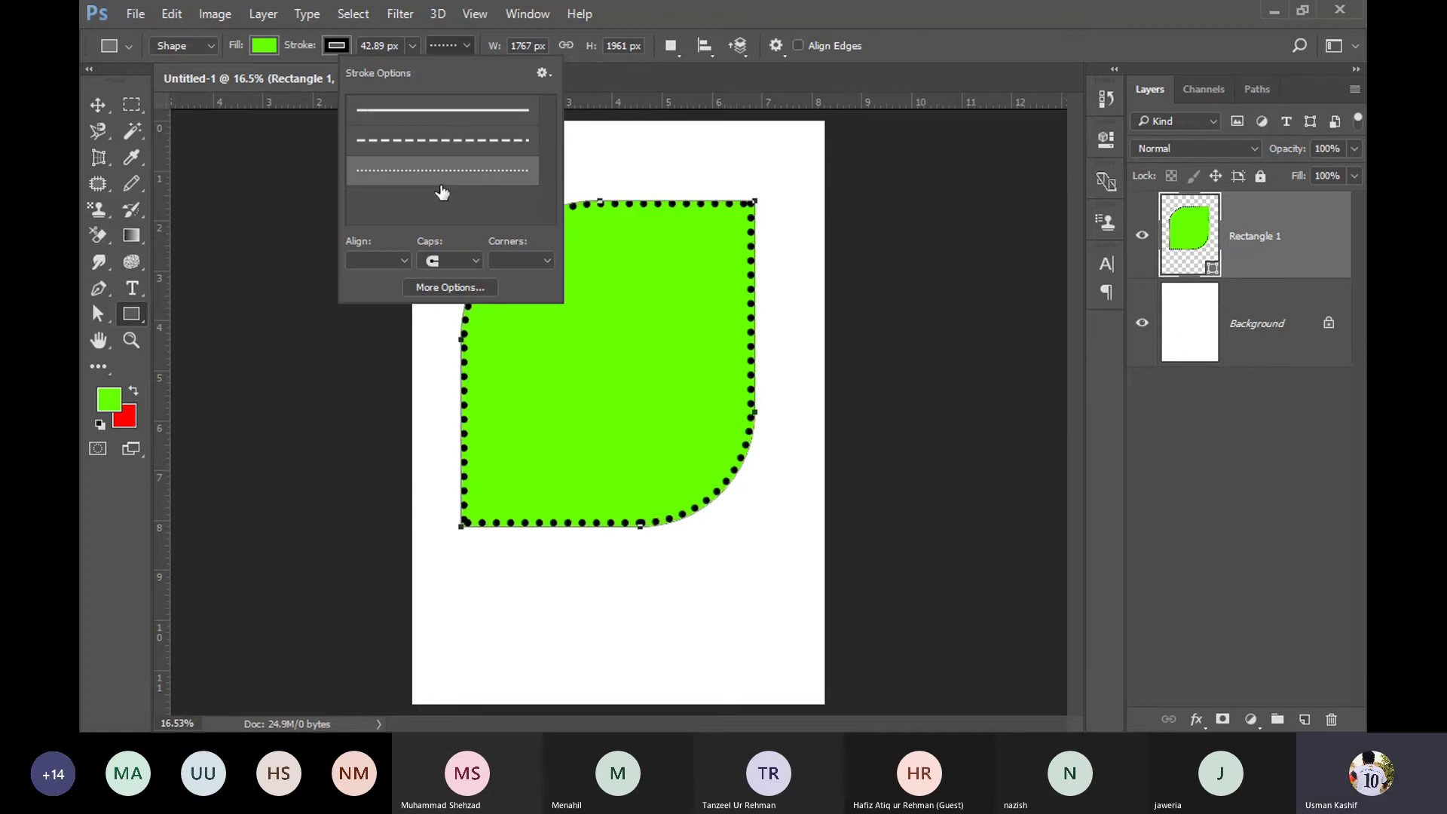
left_click(466, 115)
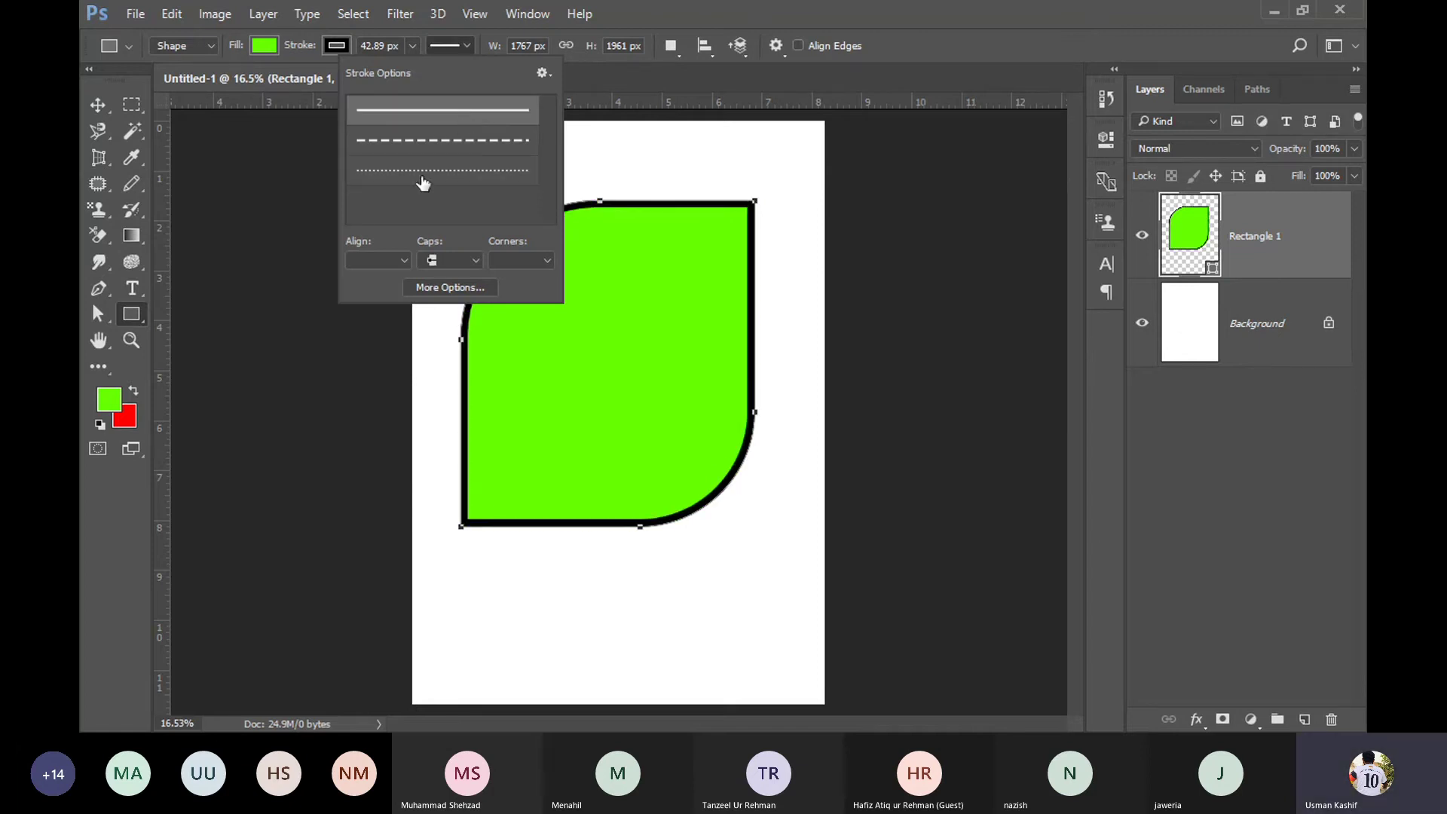
left_click(387, 259)
left_click(375, 292)
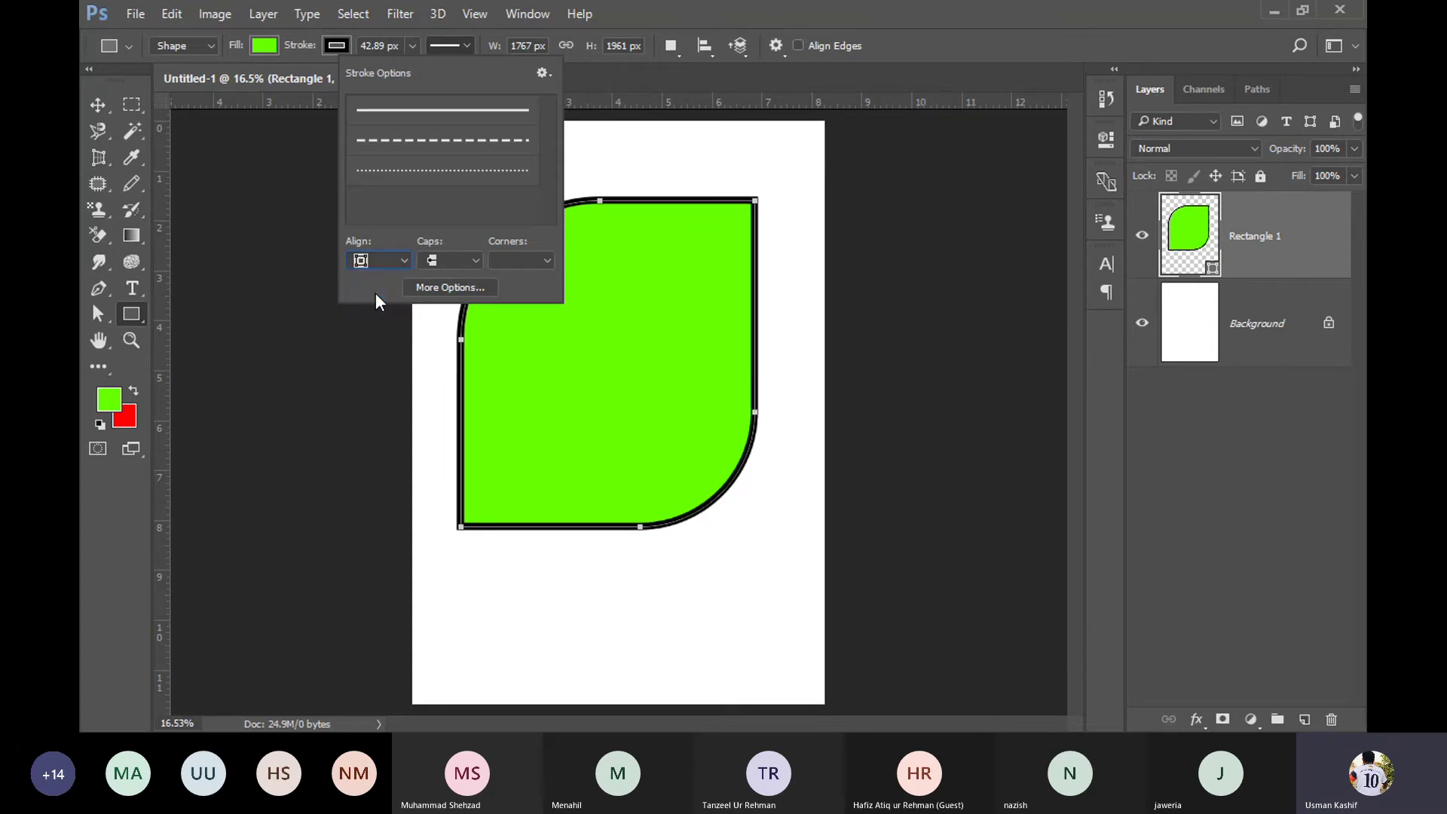
left_click(381, 262)
left_click(376, 311)
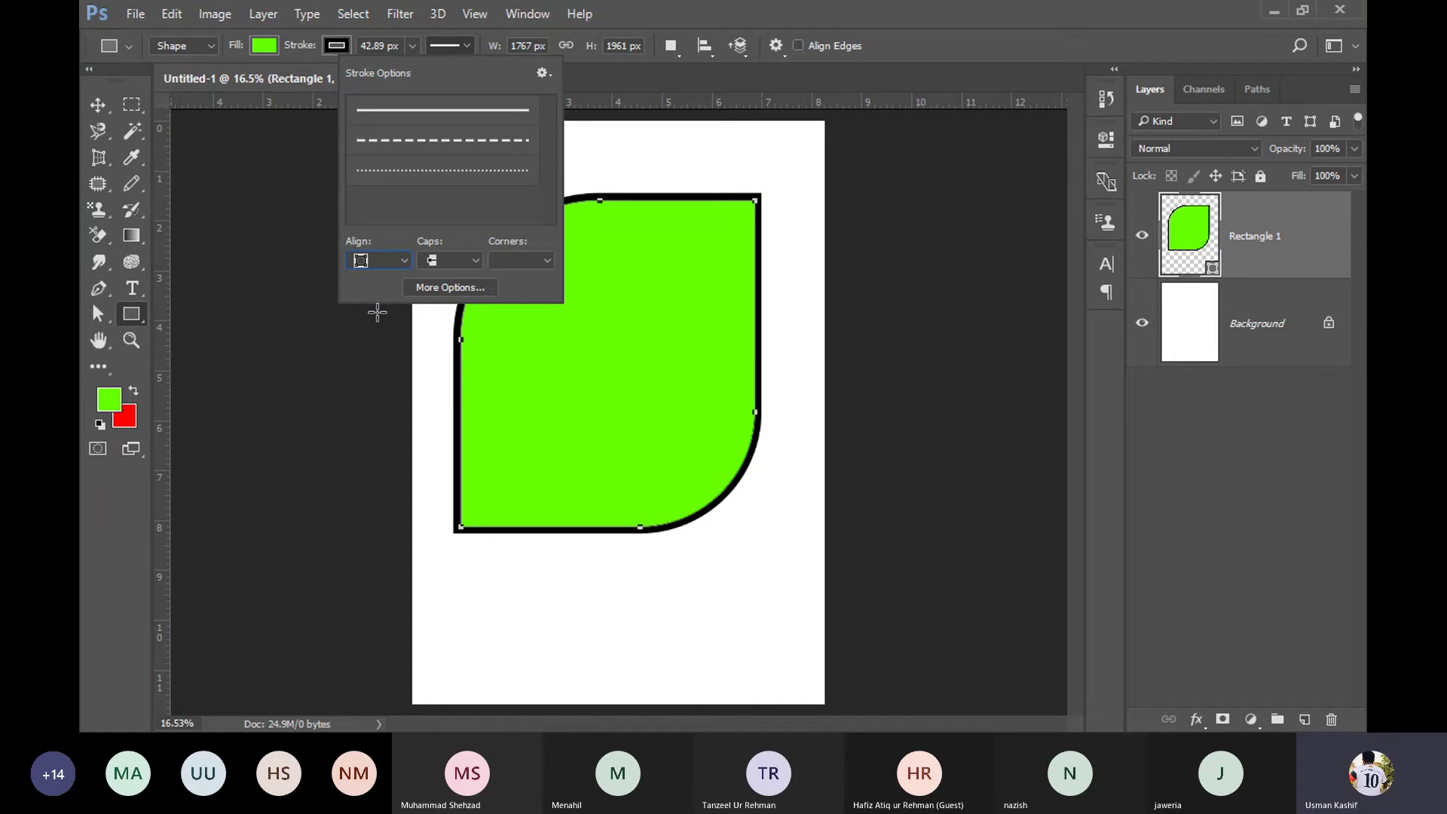
Step: Try round and square outline caps, then set the outline corners to Miter
left_click(458, 260)
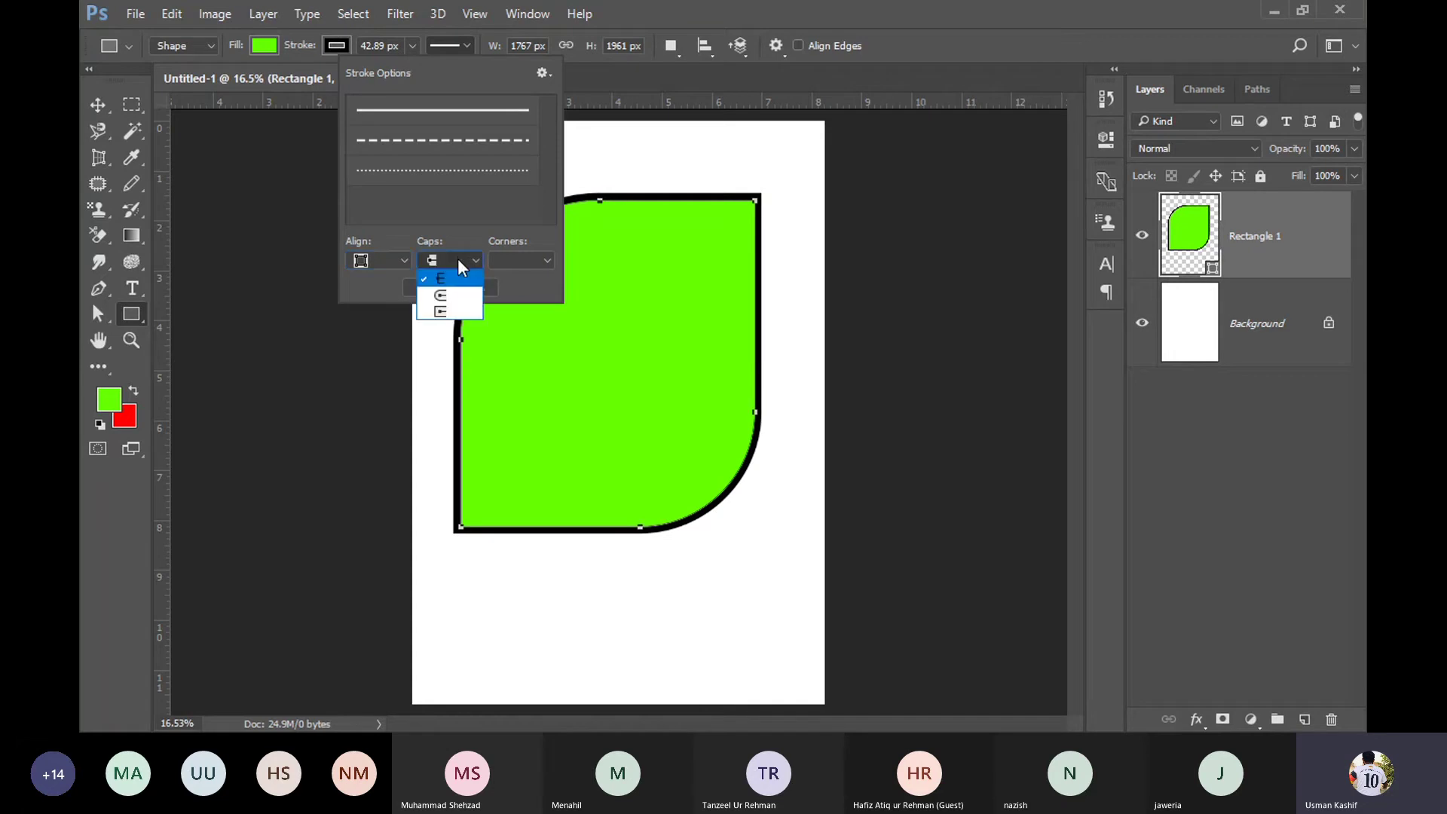
left_click(458, 300)
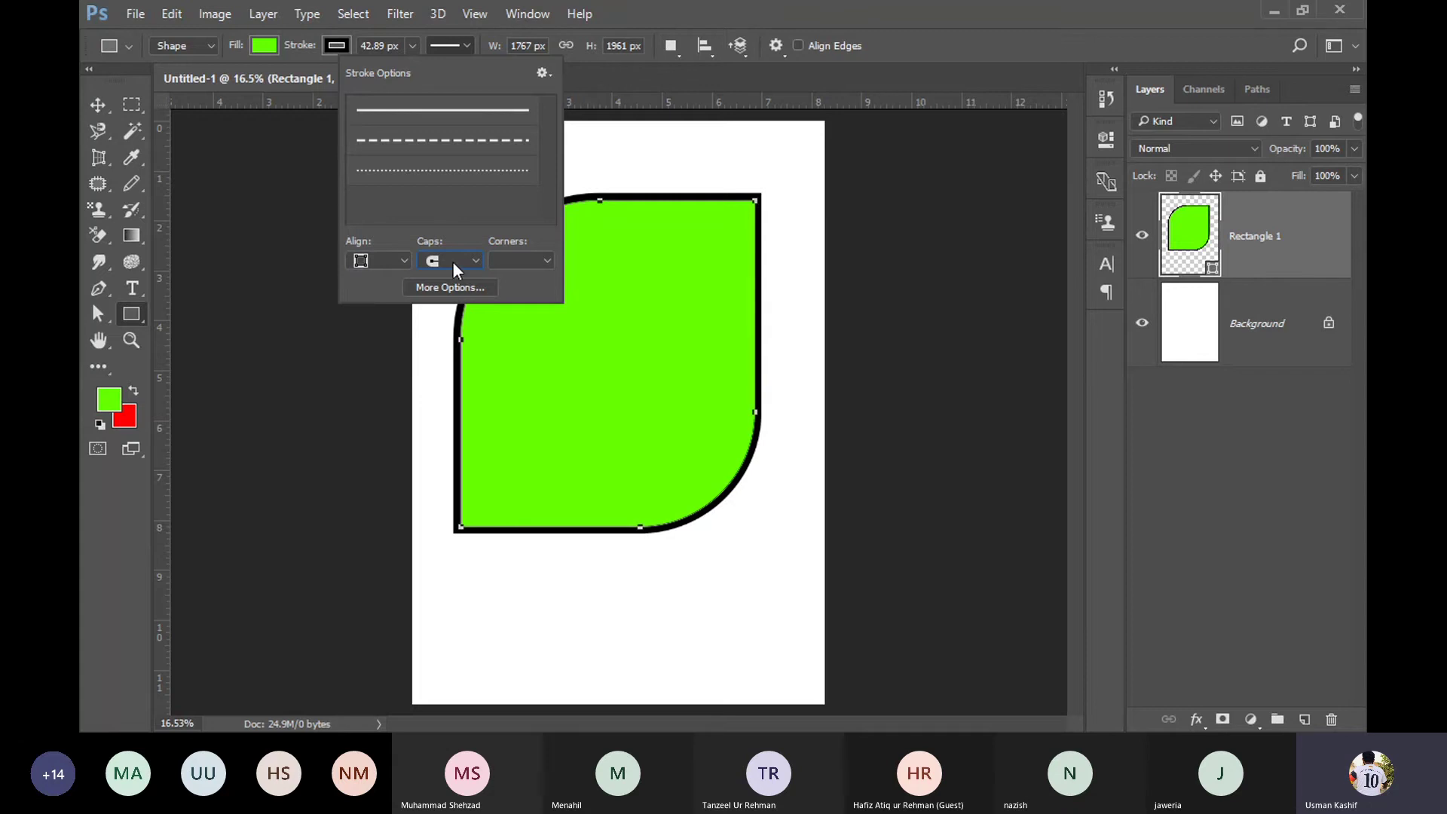
left_click(454, 265)
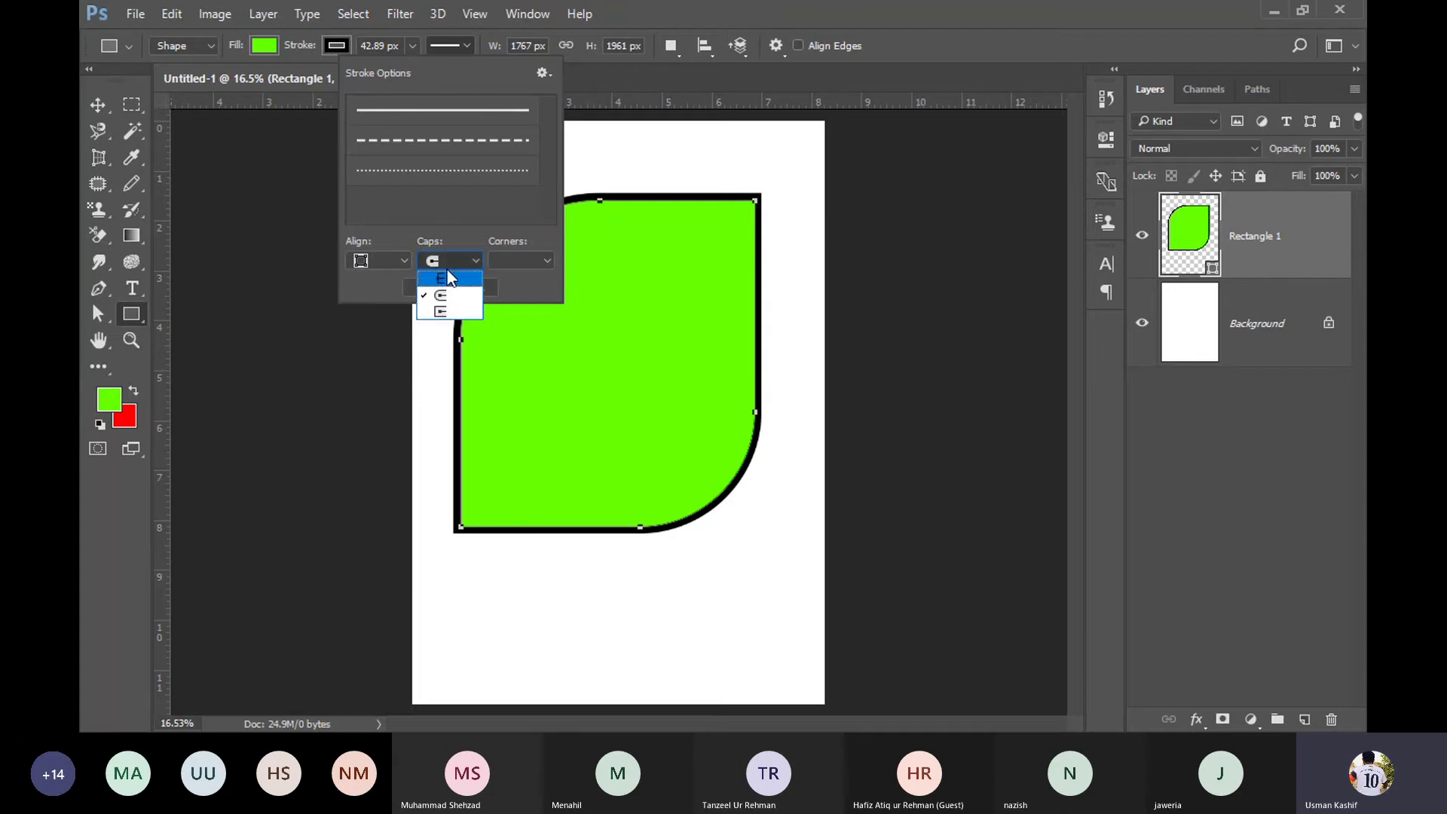
left_click(449, 313)
left_click(518, 261)
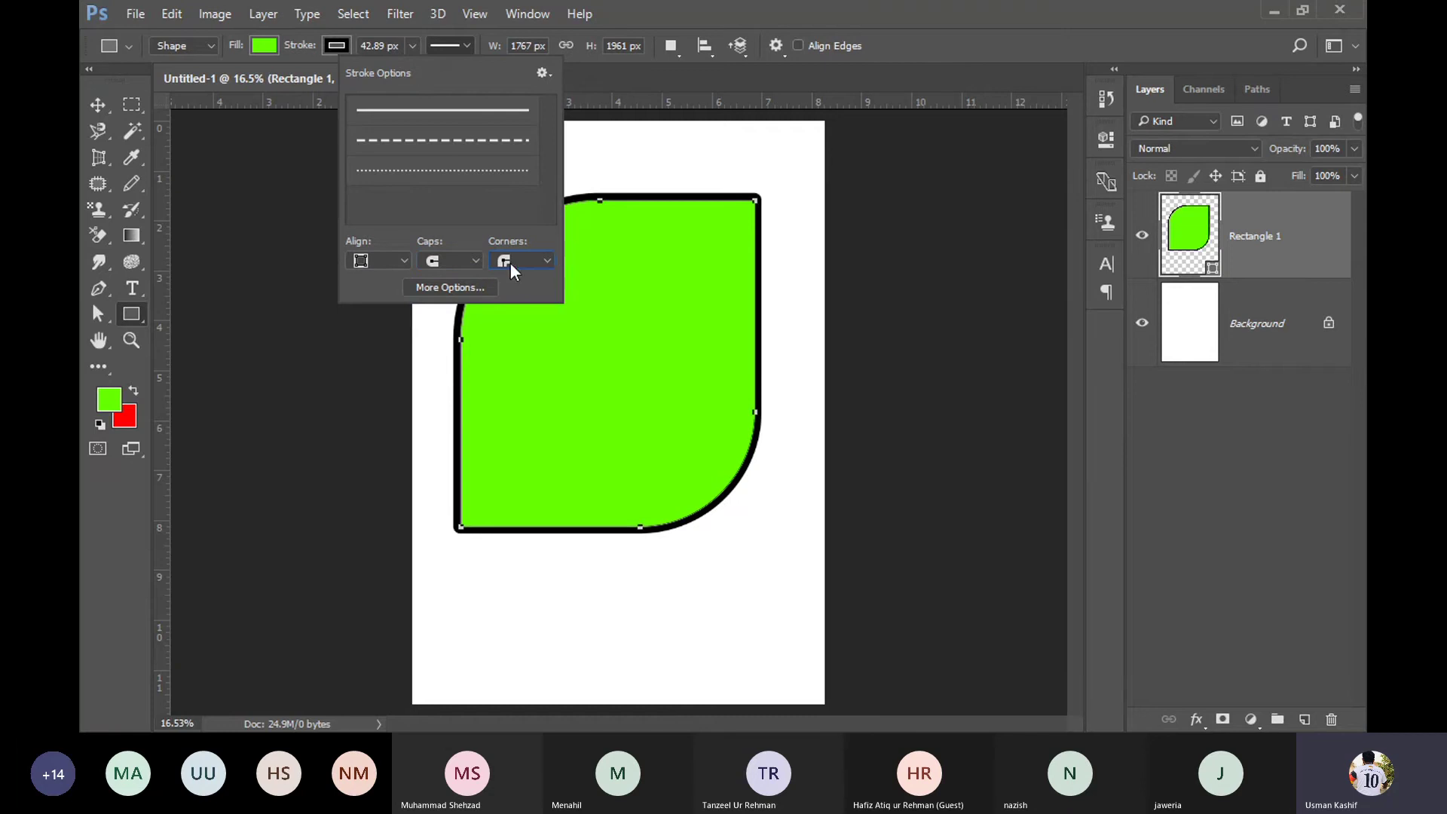
left_click(509, 263)
left_click(503, 312)
left_click(523, 263)
left_click(493, 283)
Step: Review the More Options stroke dialog and Path Operations list, closing both unchanged
left_click(551, 78)
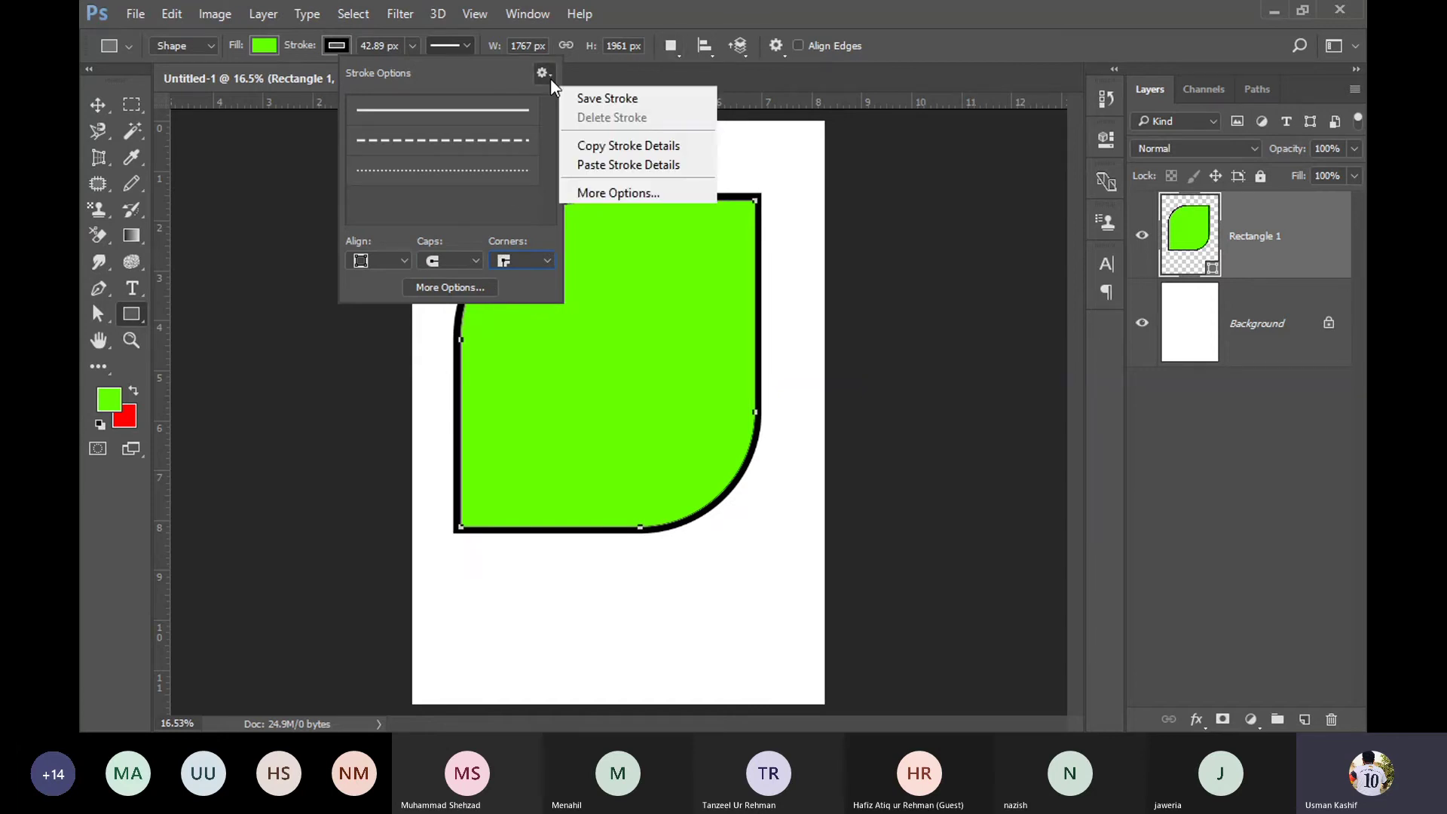
left_click(606, 193)
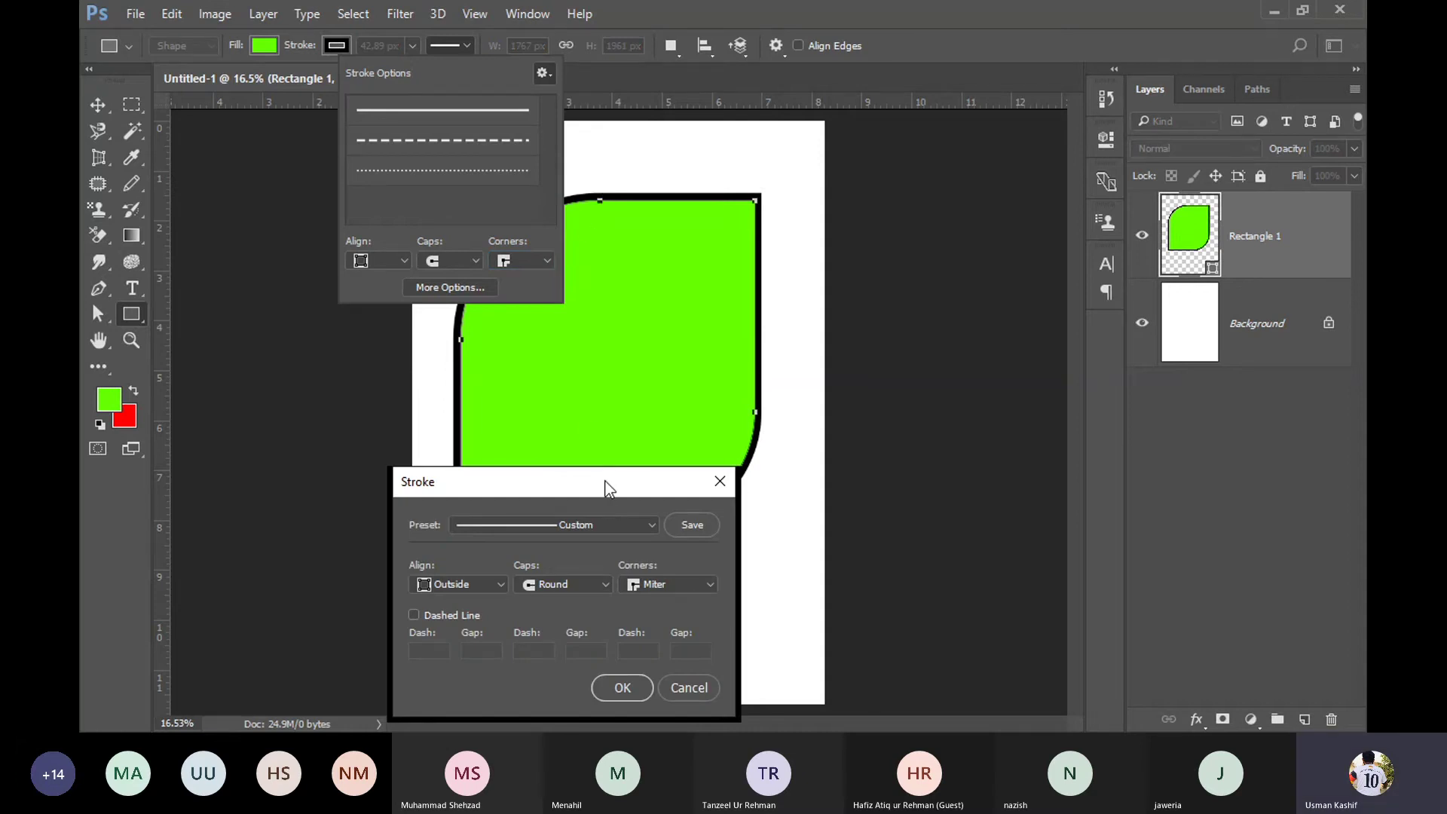
left_click_drag(606, 482, 579, 344)
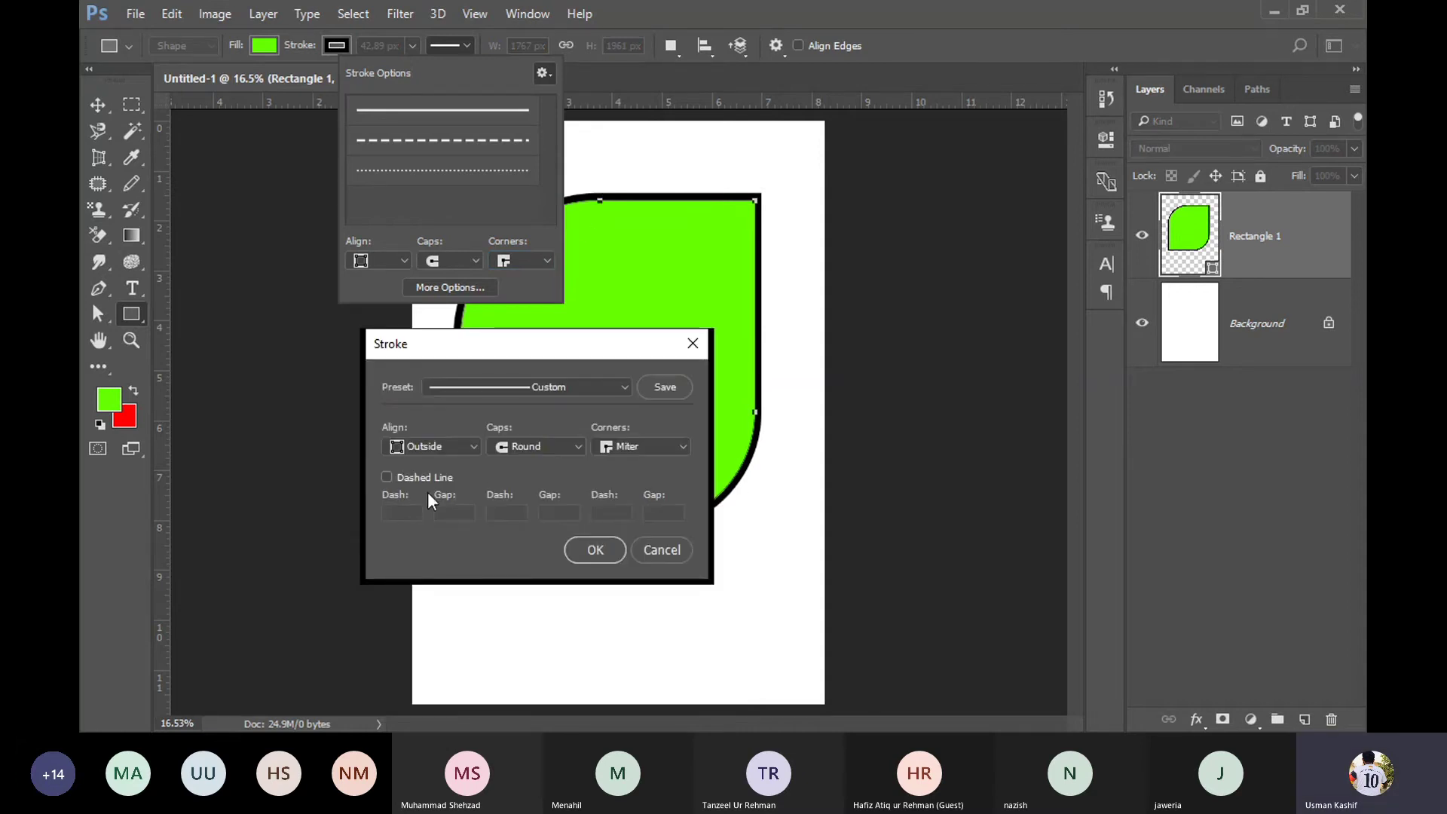
left_click(644, 547)
left_click(630, 12)
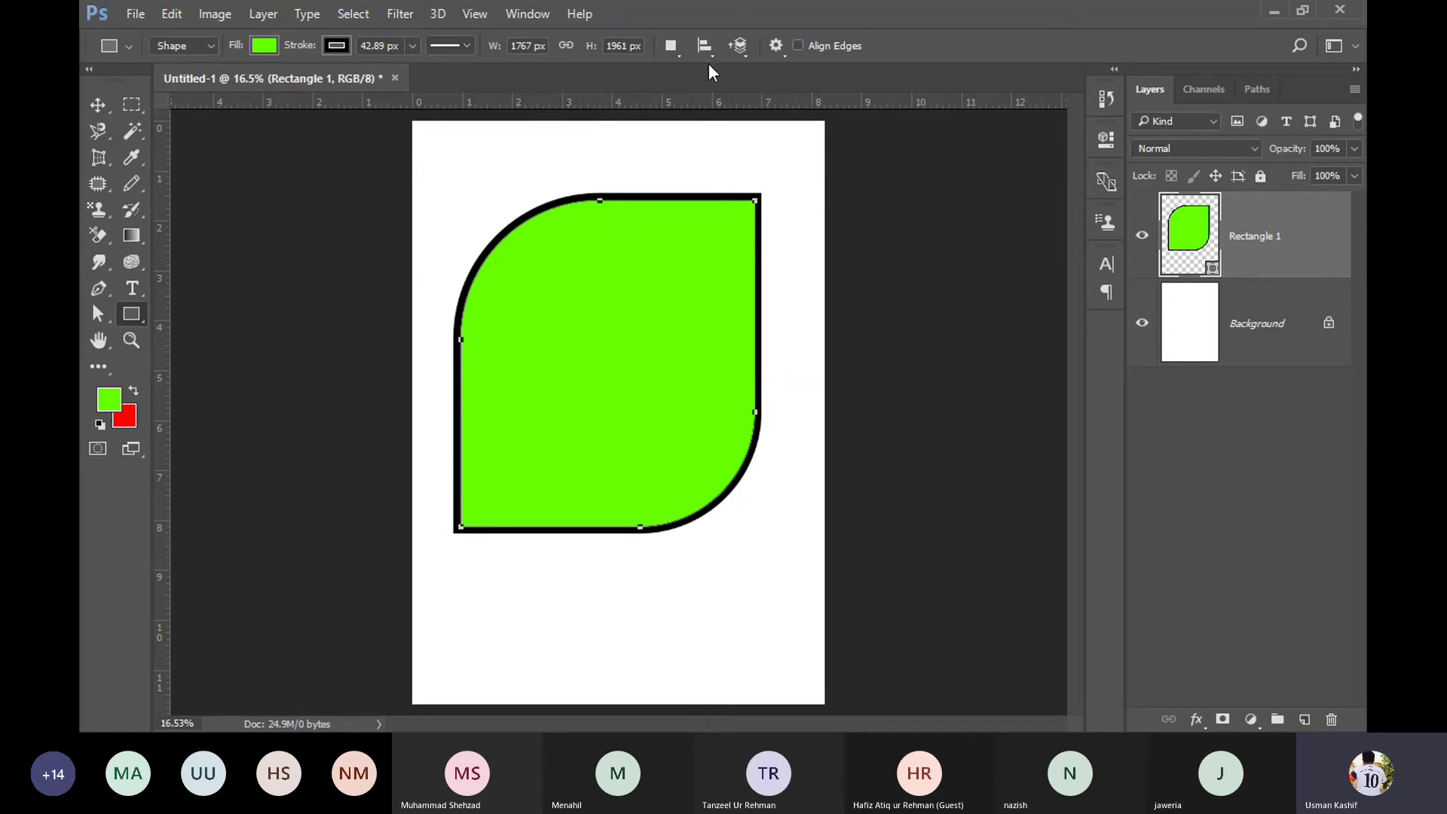
left_click(672, 46)
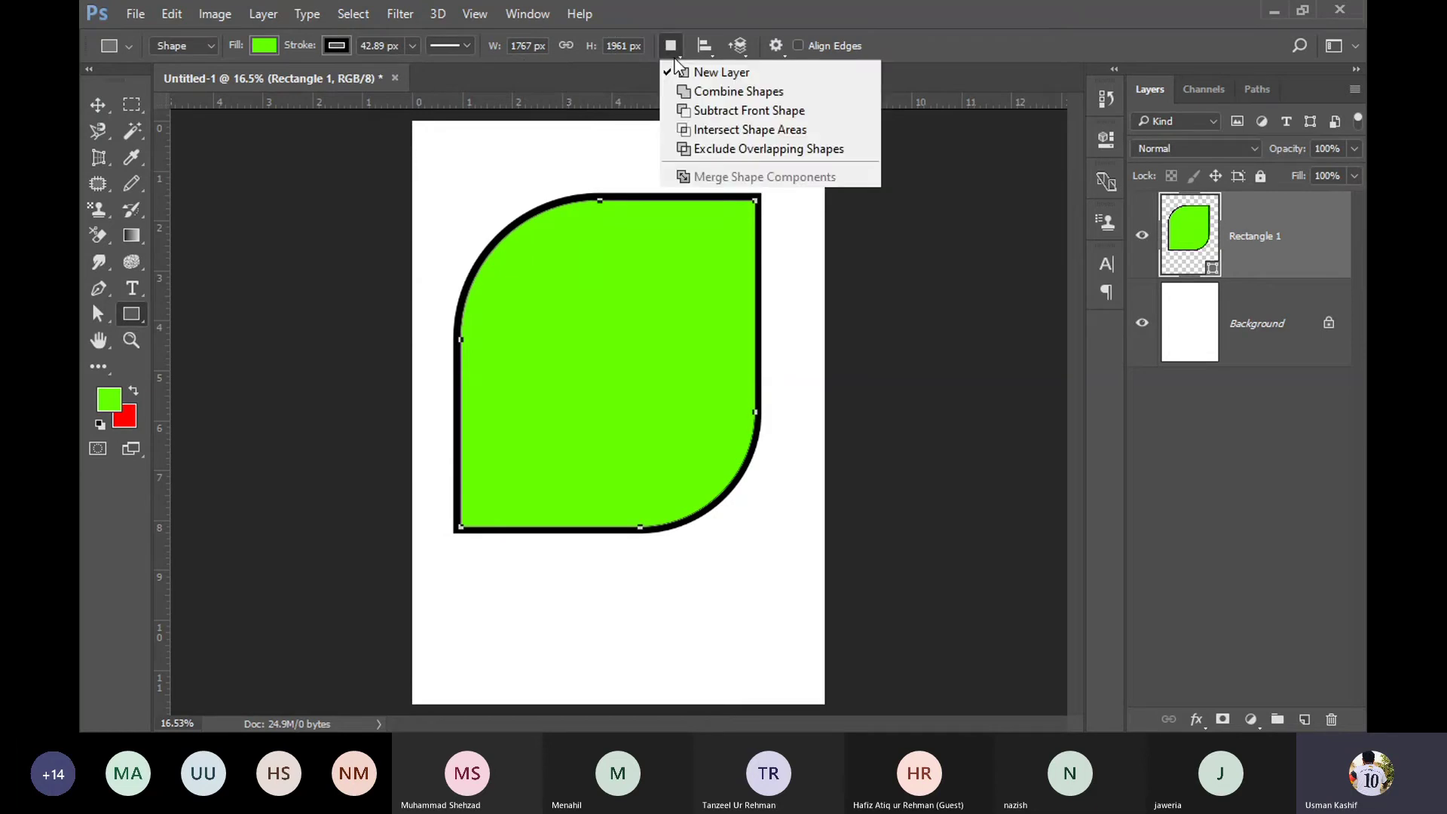
left_click(778, 15)
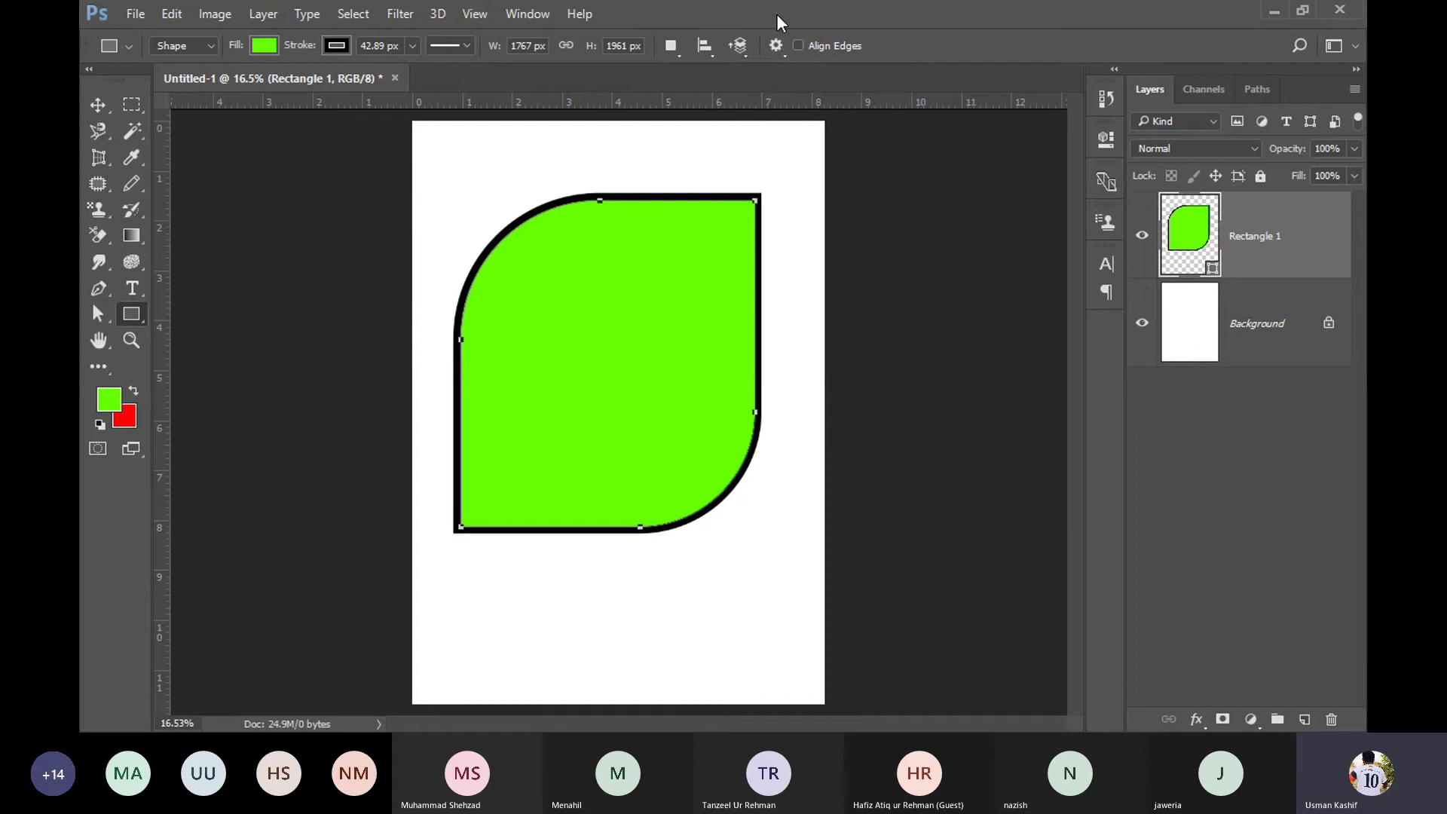
Step: Try several solid fill colours, ending with a custom bright teal from the colour picker
left_click(264, 45)
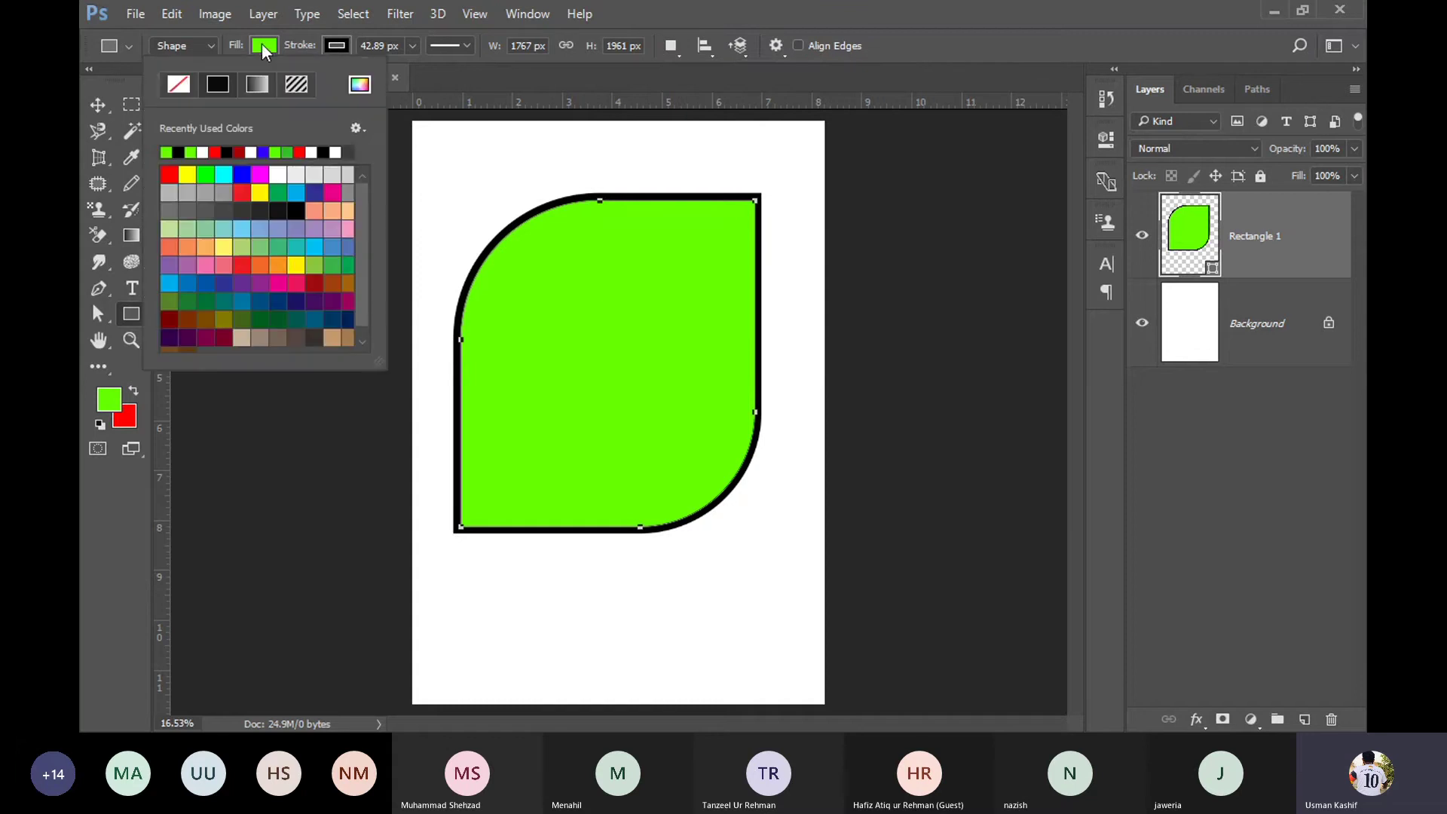
left_click(280, 265)
left_click(240, 299)
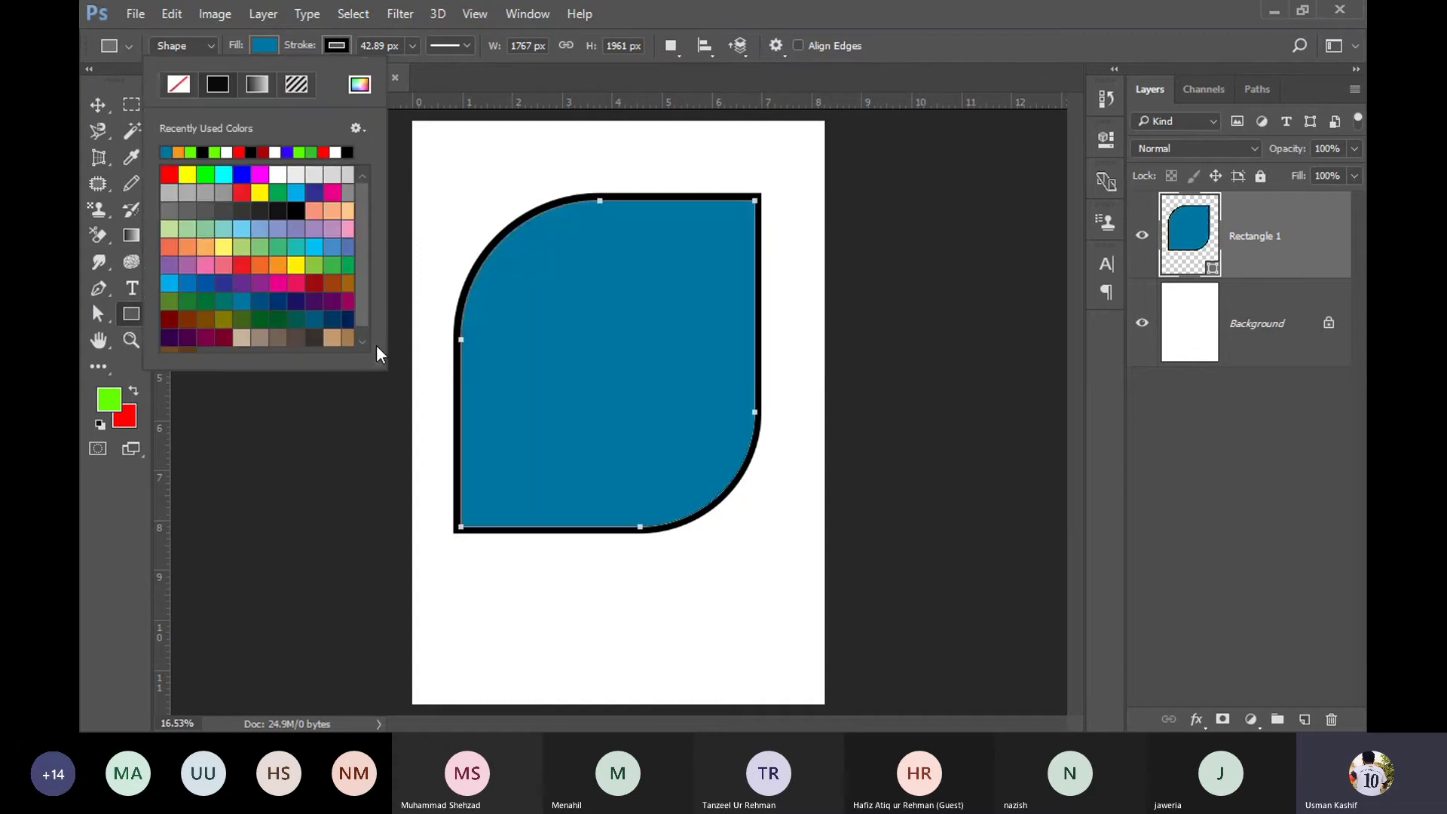
left_click(205, 265)
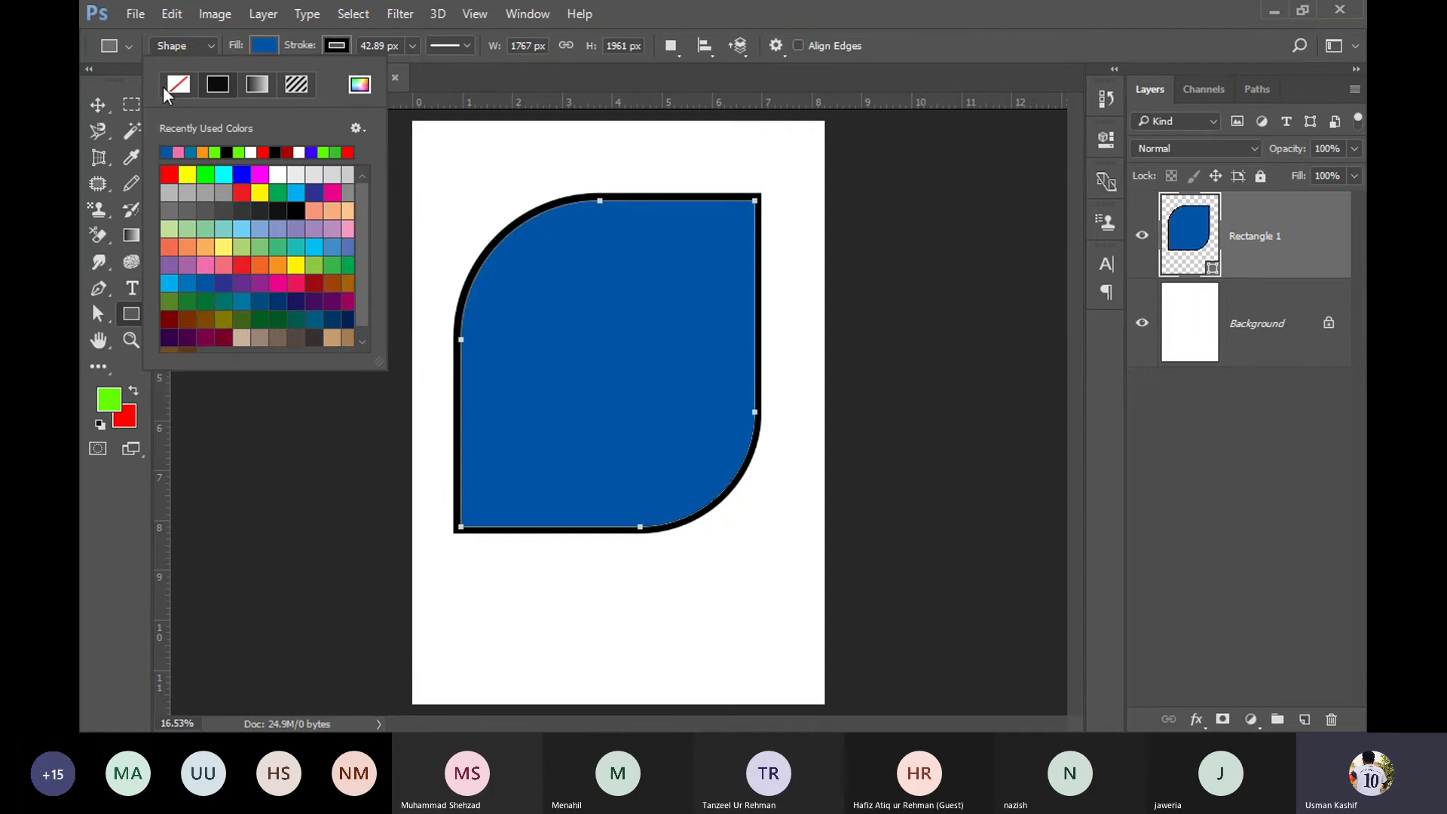
left_click(188, 84)
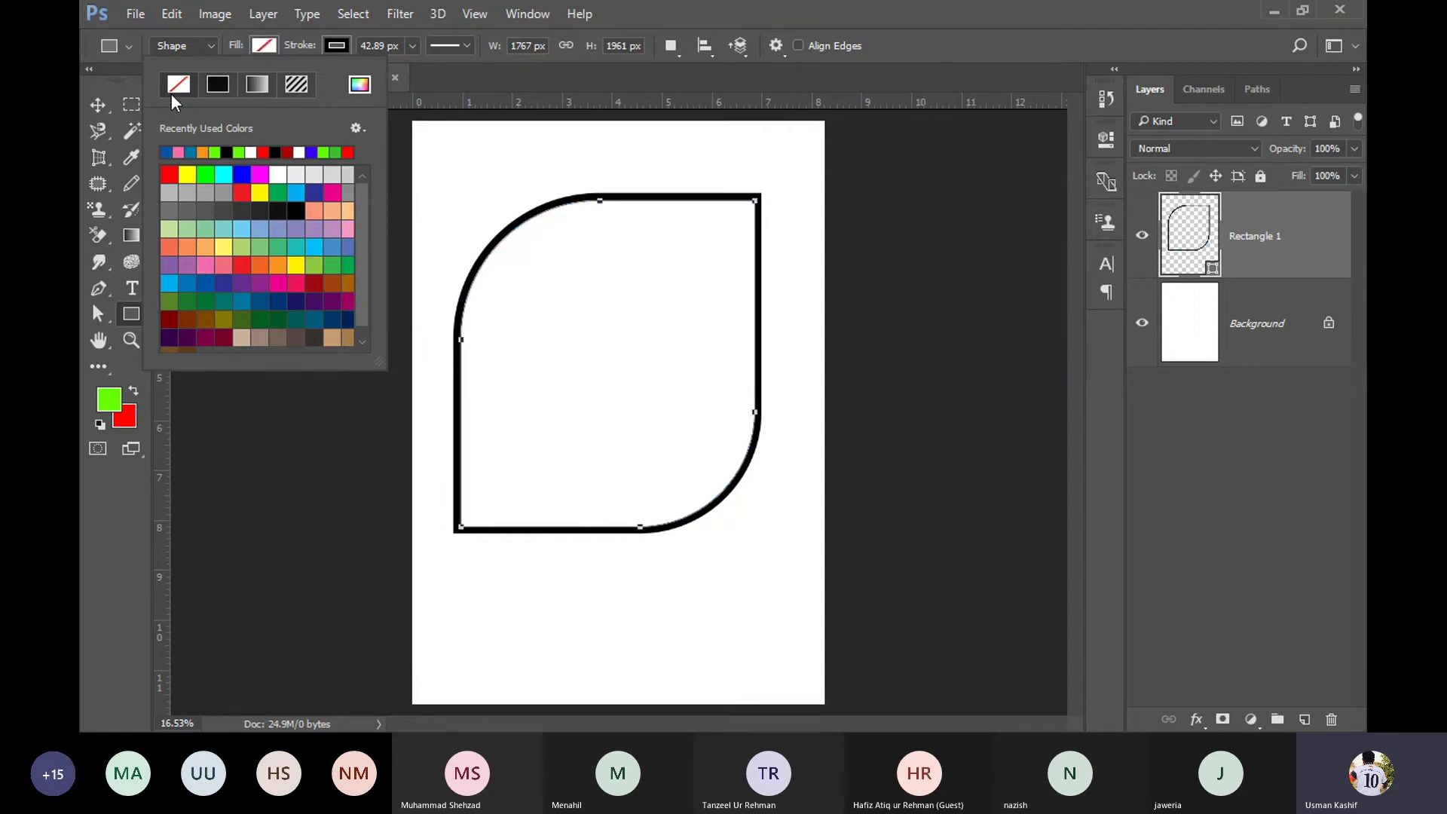
left_click(295, 266)
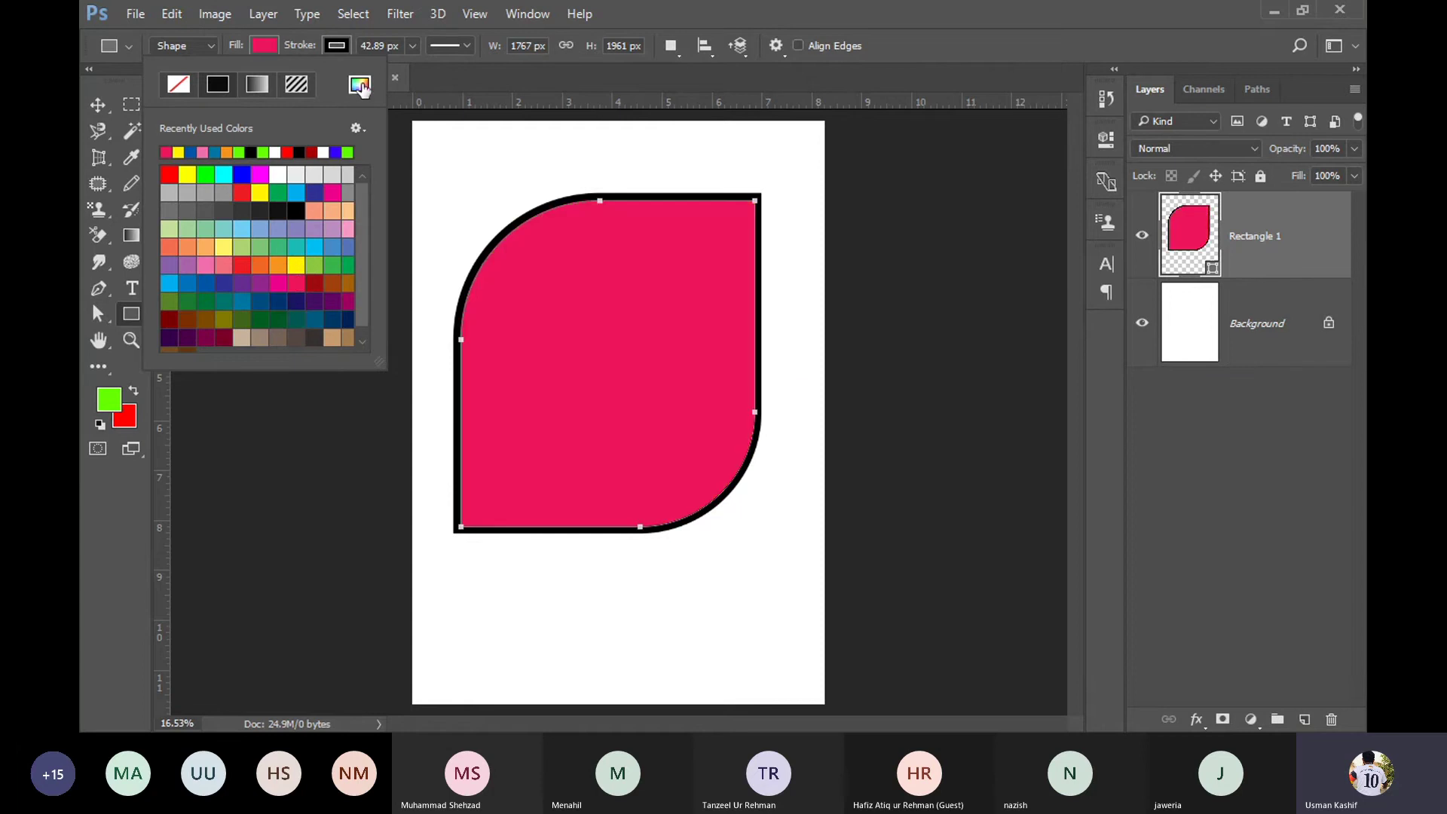
left_click(360, 85)
left_click(386, 317)
left_click_drag(395, 248, 494, 159)
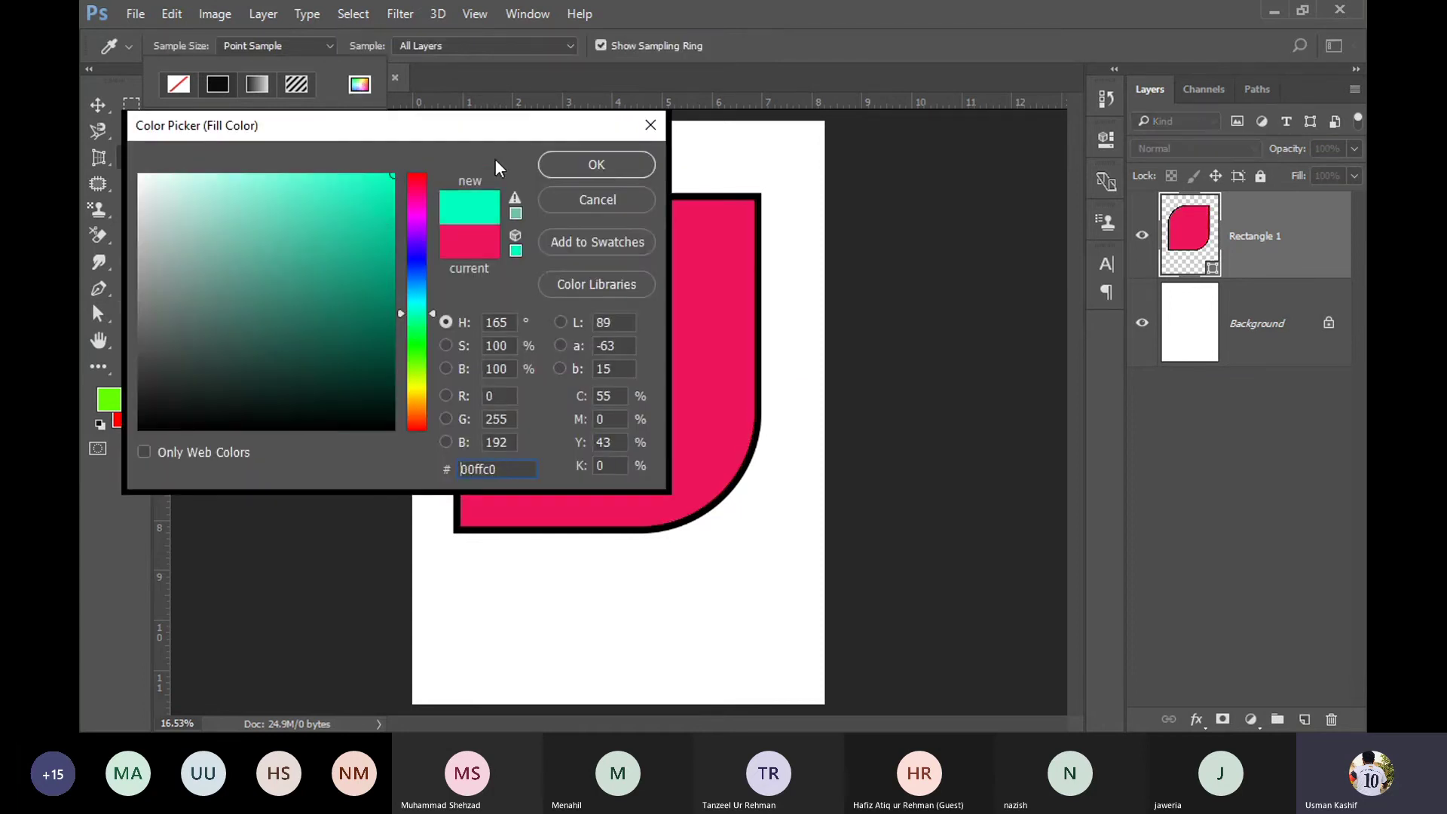
left_click(594, 165)
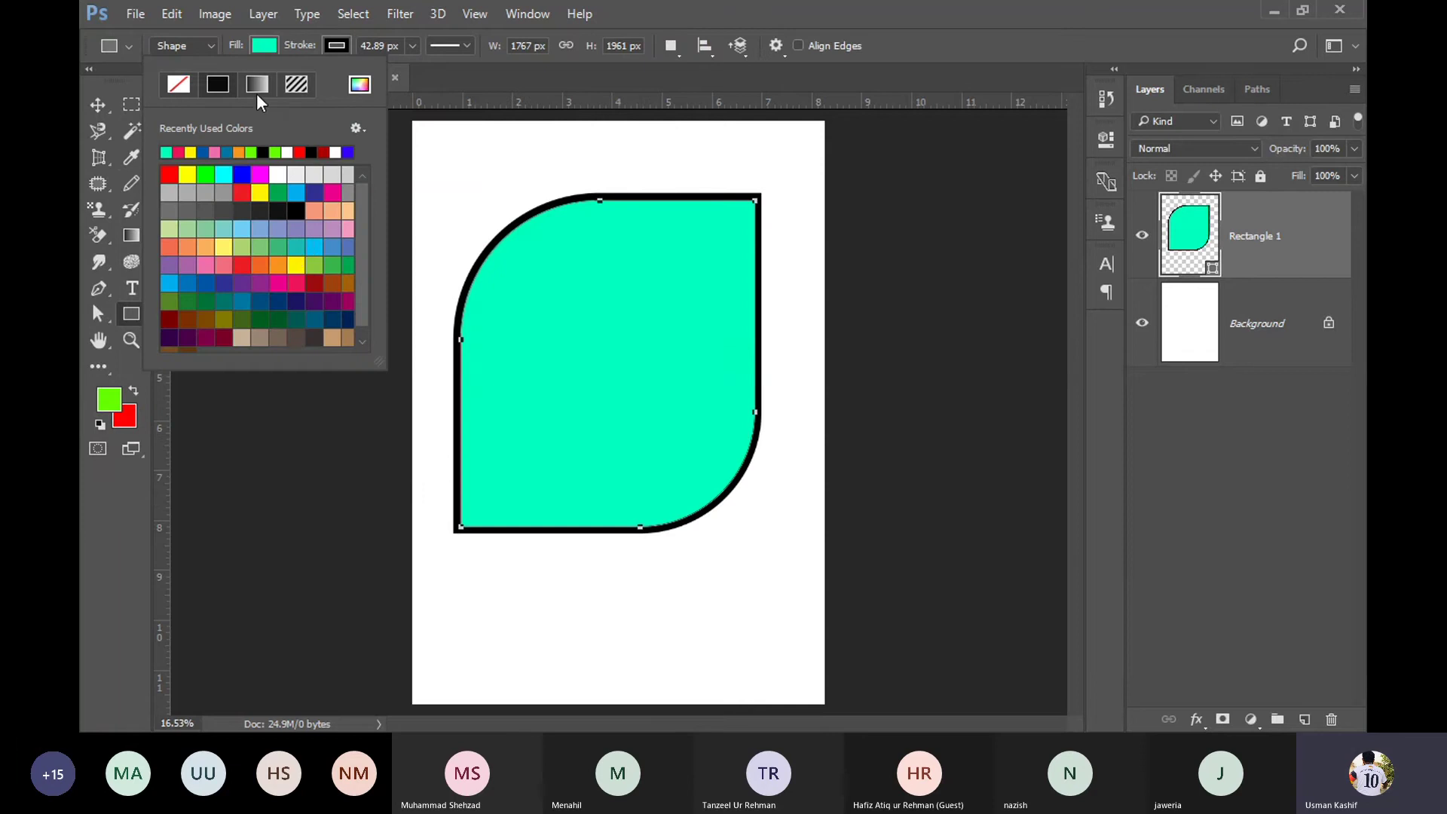
Step: Try preset gradient fills, ending on the red-green gradient
left_click(256, 84)
left_click(272, 195)
left_click(305, 194)
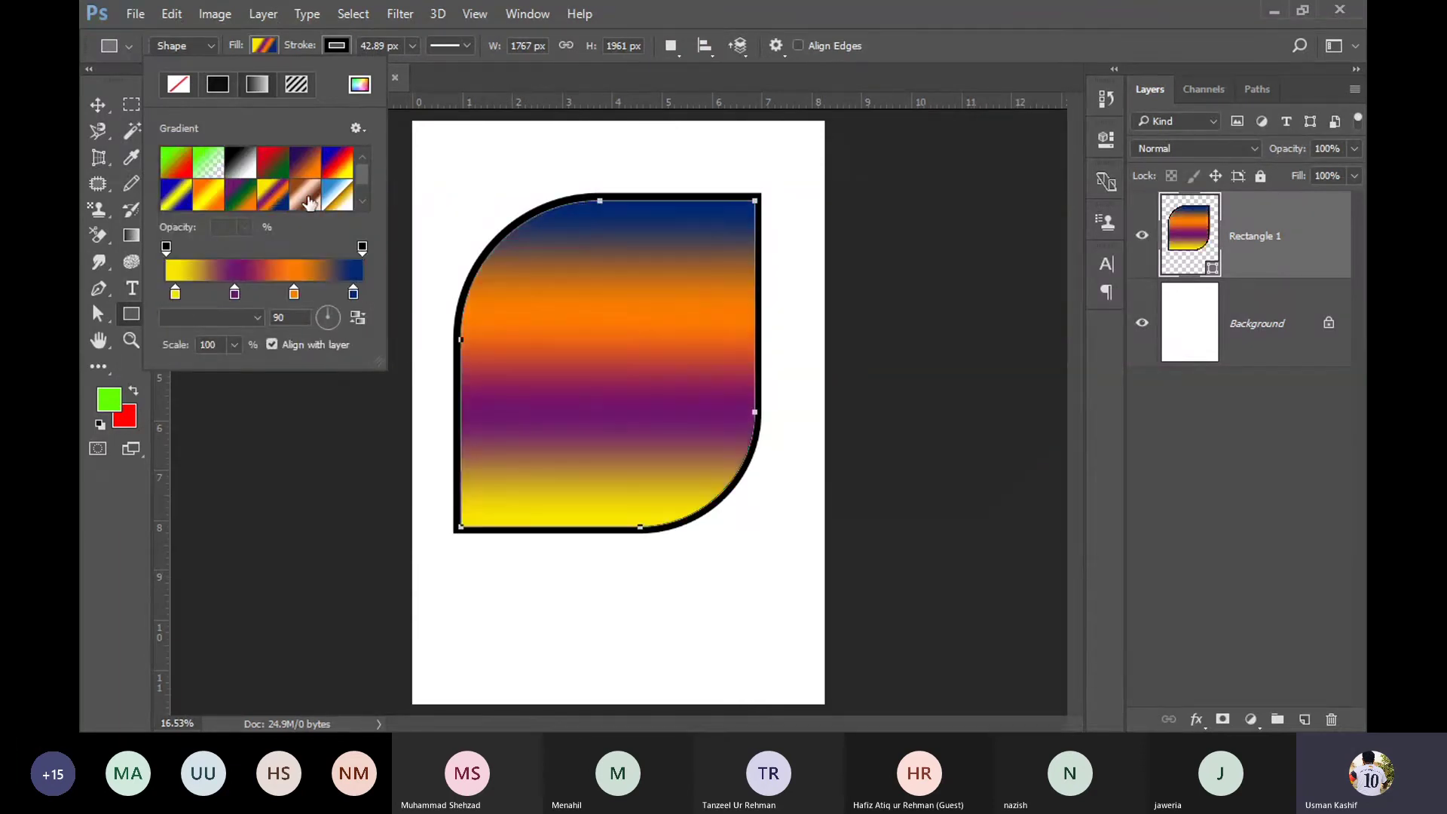
left_click(338, 196)
left_click(337, 163)
left_click(272, 163)
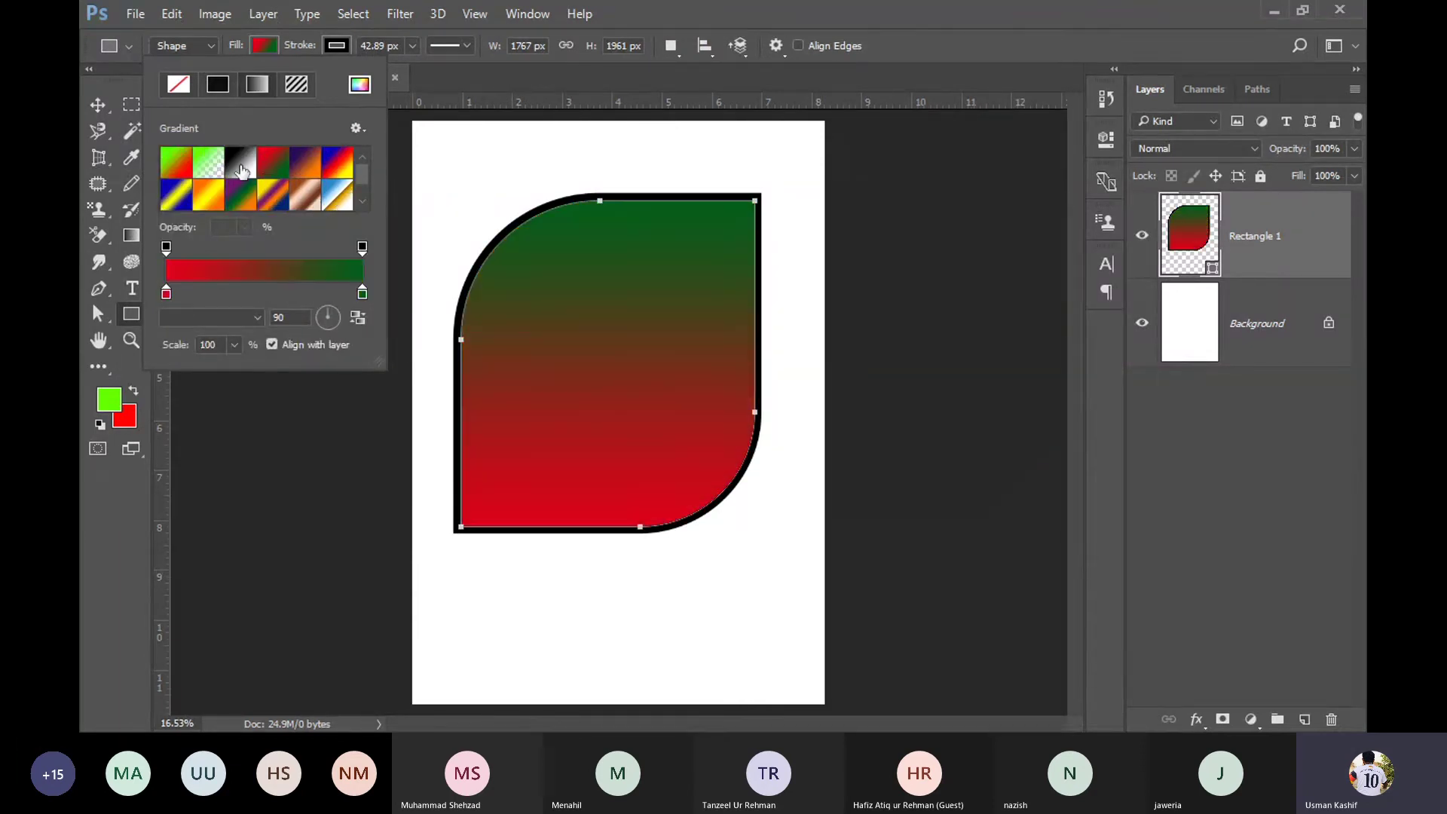
Step: Try several pattern fills, ending on the fine checker pattern
left_click(298, 85)
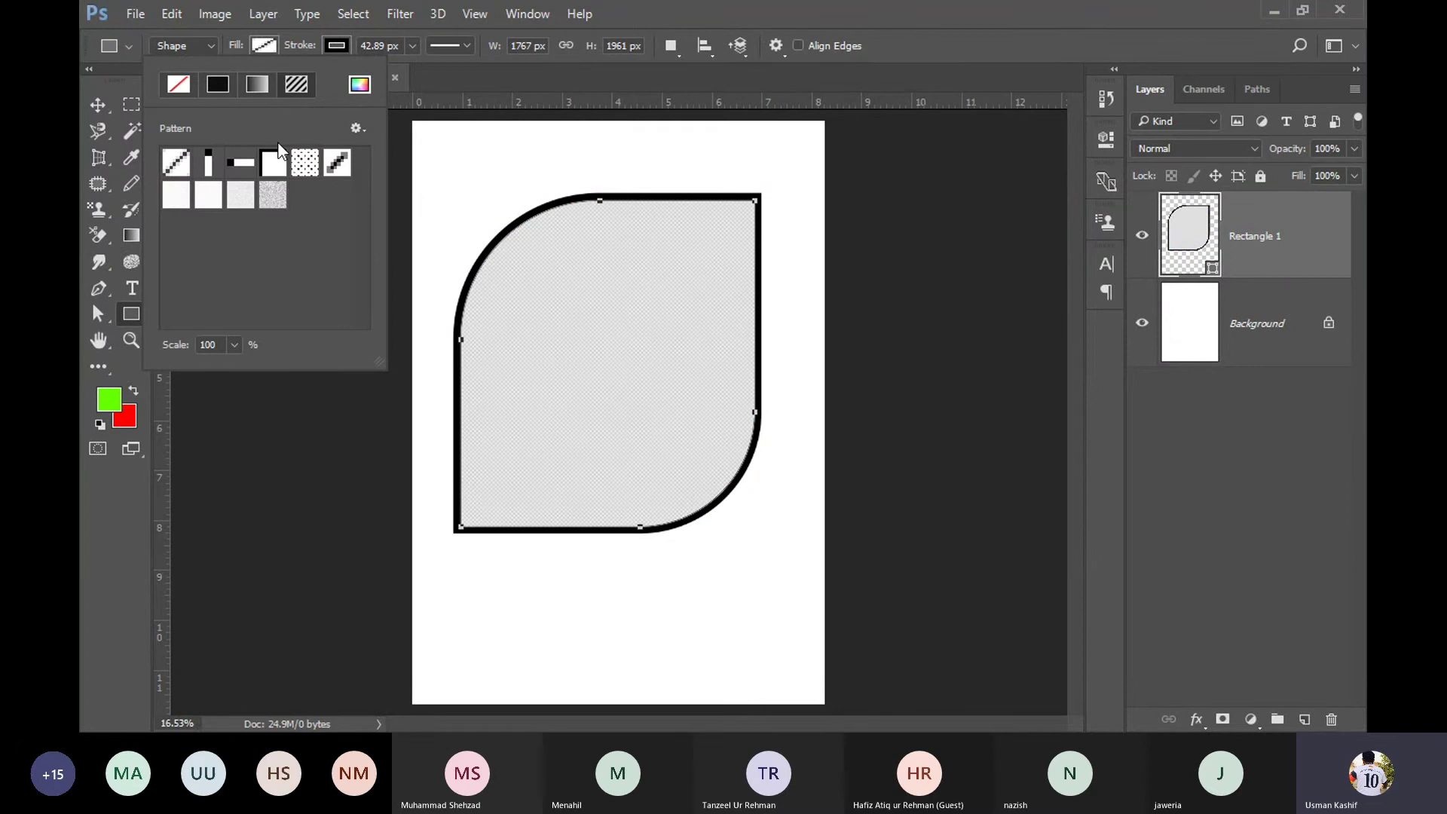
left_click(318, 171)
left_click(333, 169)
left_click(240, 178)
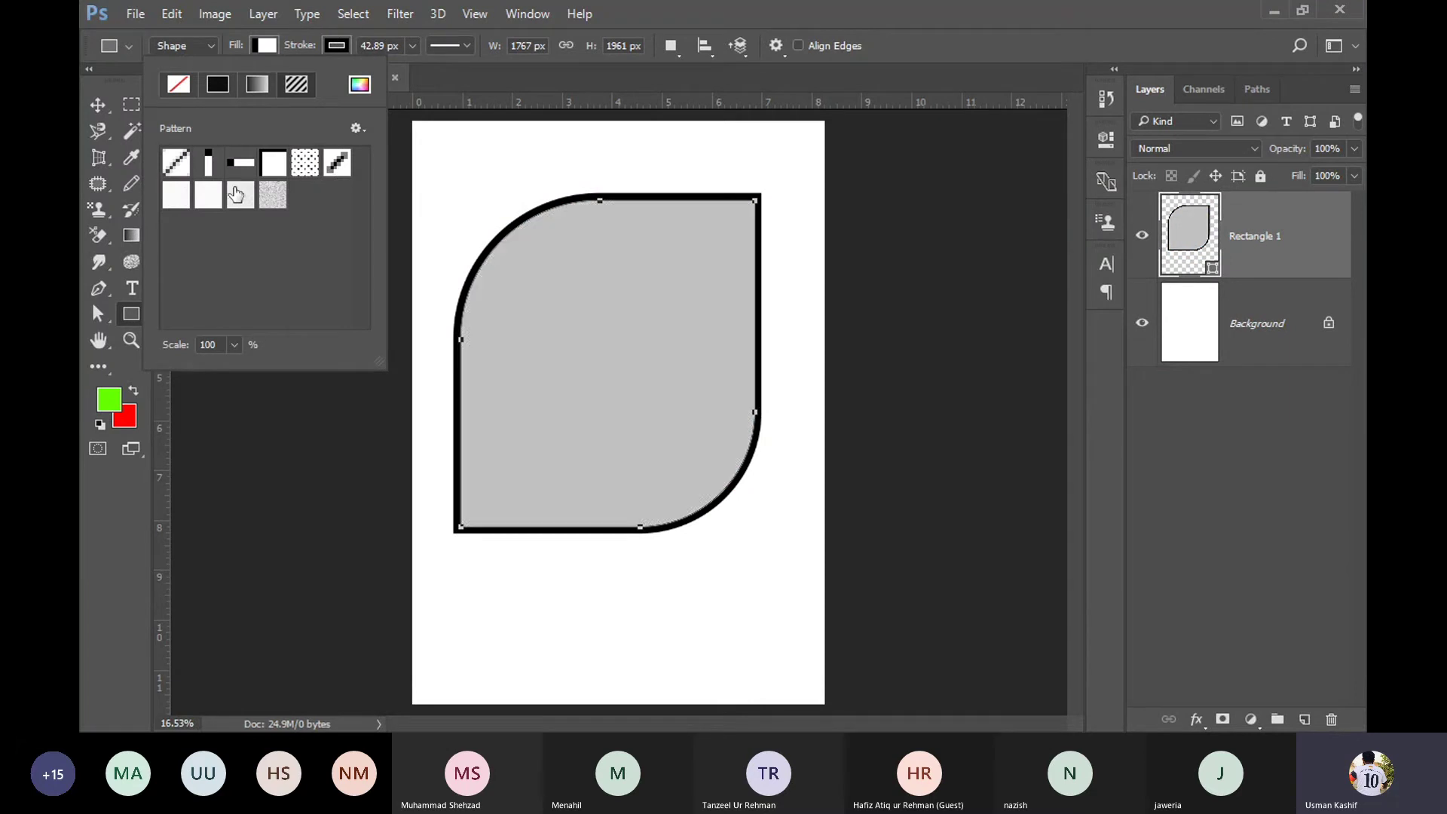
left_click(272, 194)
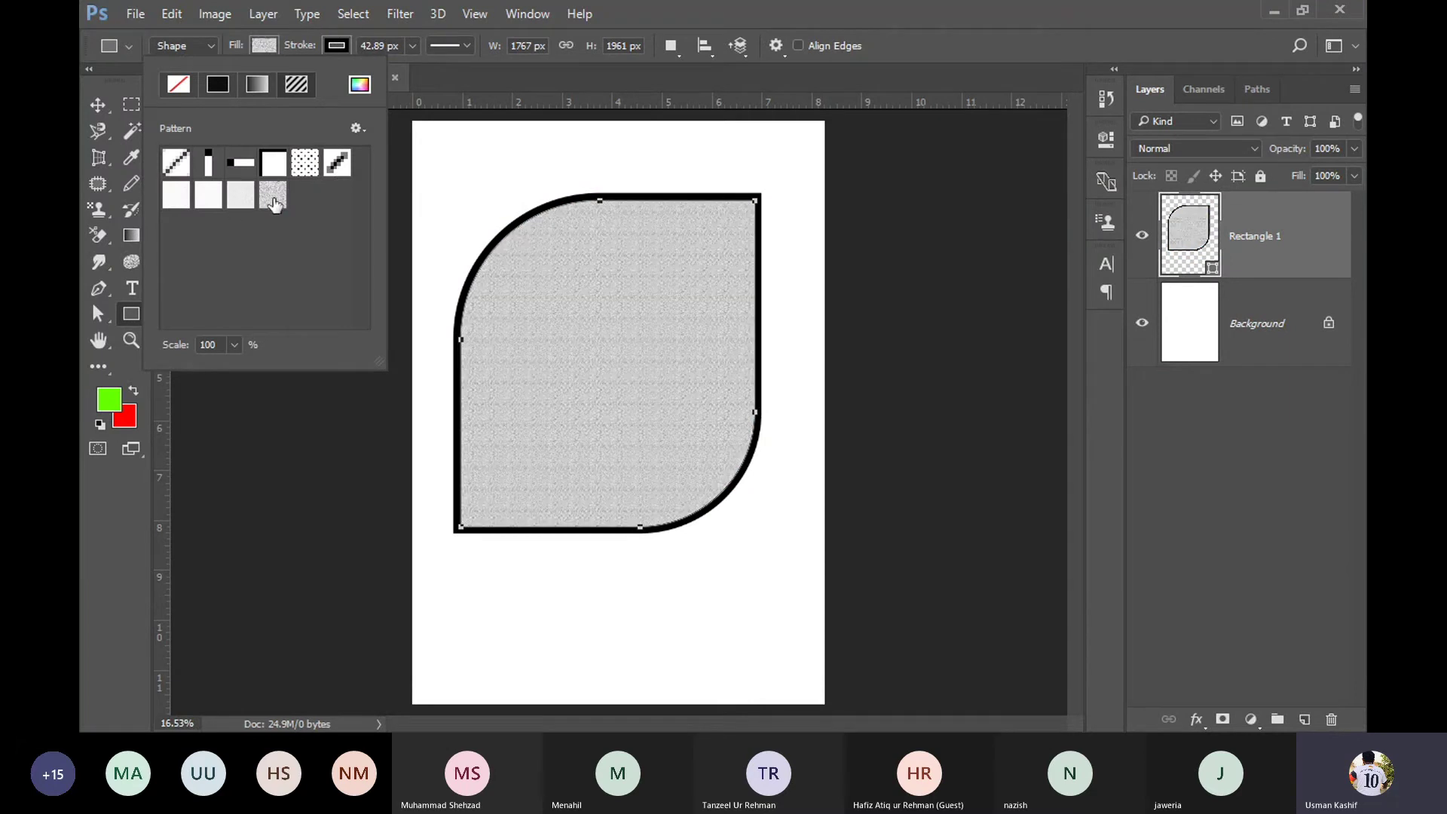
left_click(215, 206)
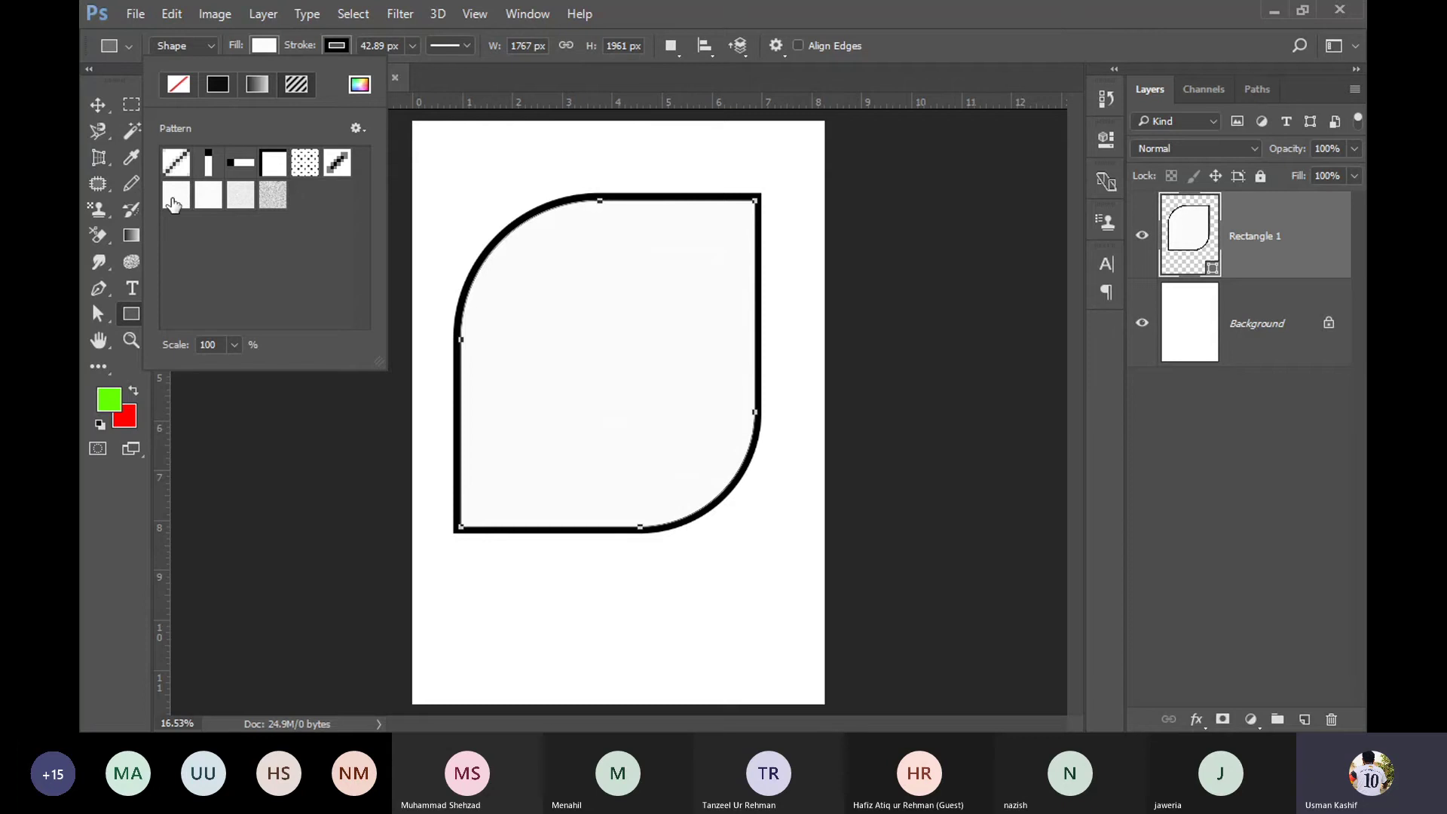
left_click(305, 162)
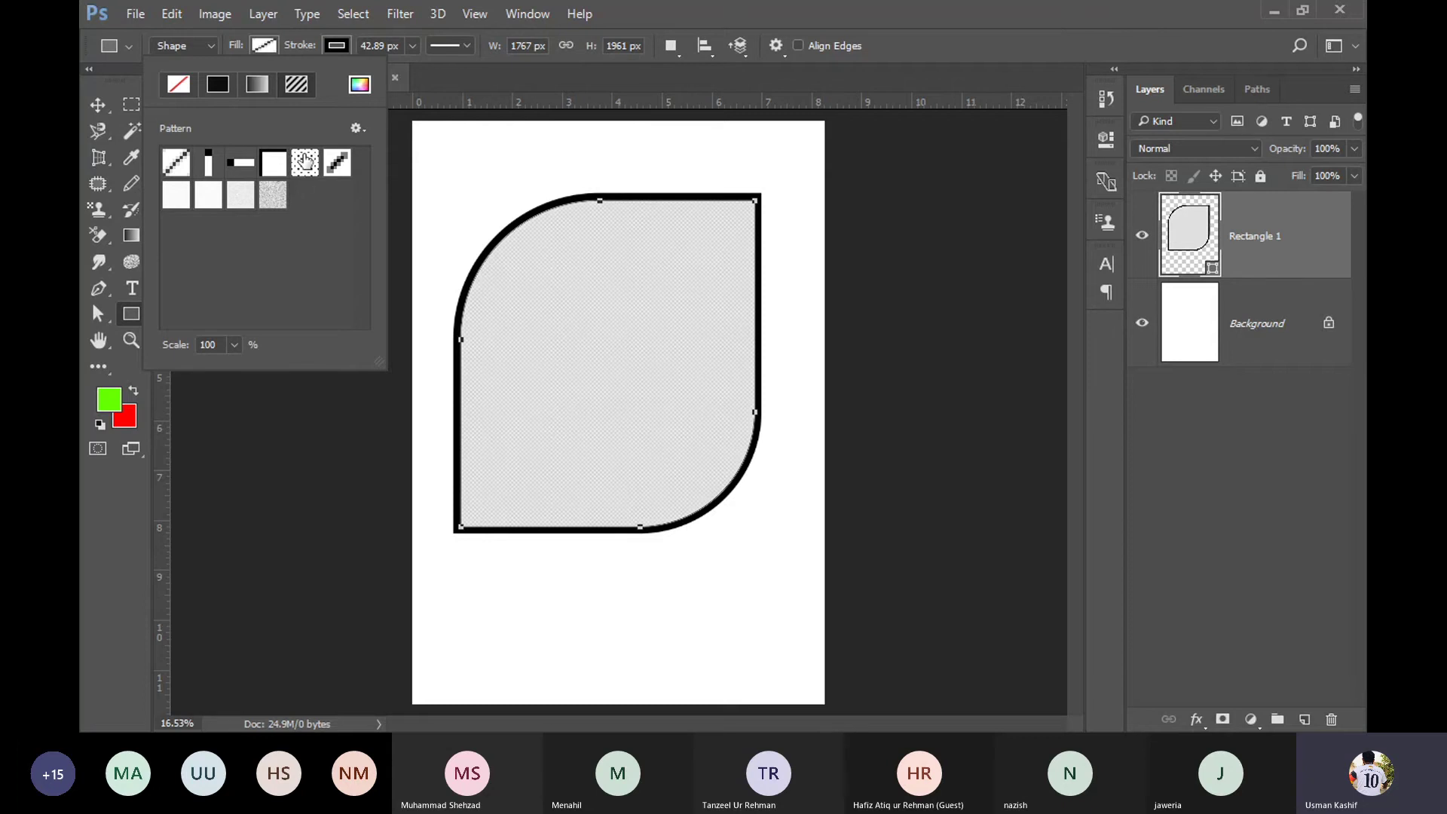
Step: Switch to a solid aquamarine fill and check the stacking options without changes
left_click(210, 84)
left_click(166, 152)
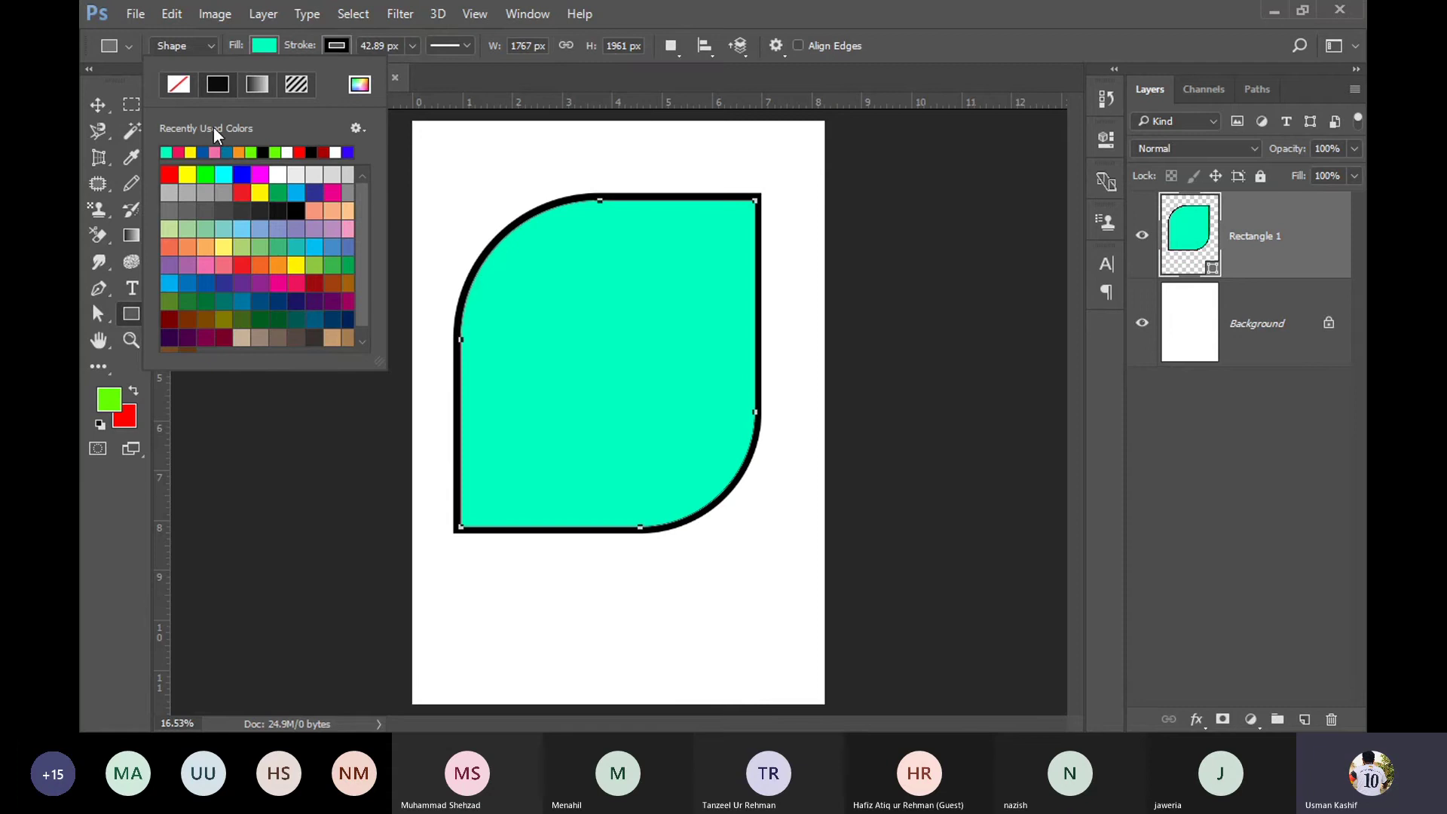
left_click(700, 18)
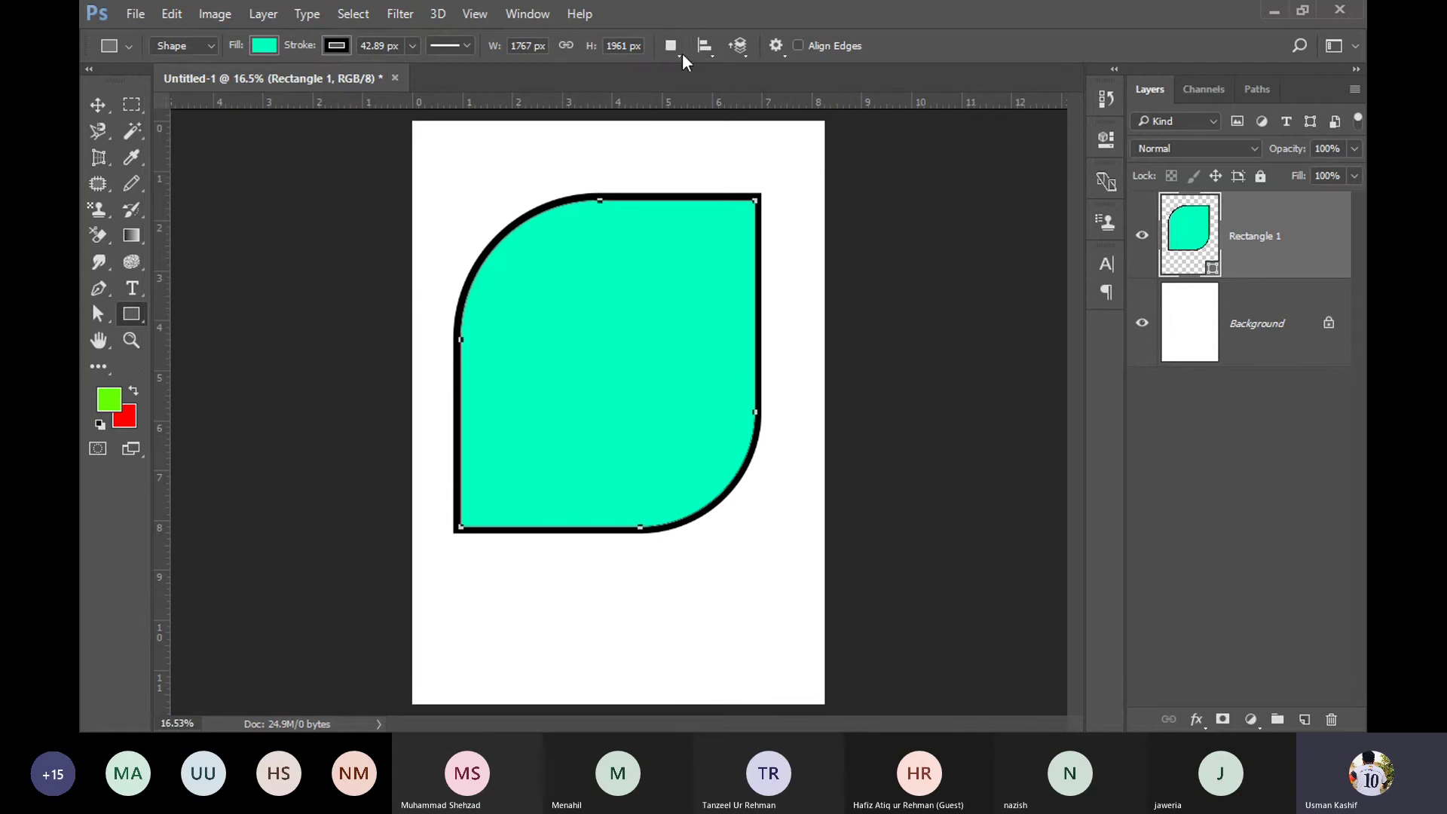
left_click(735, 46)
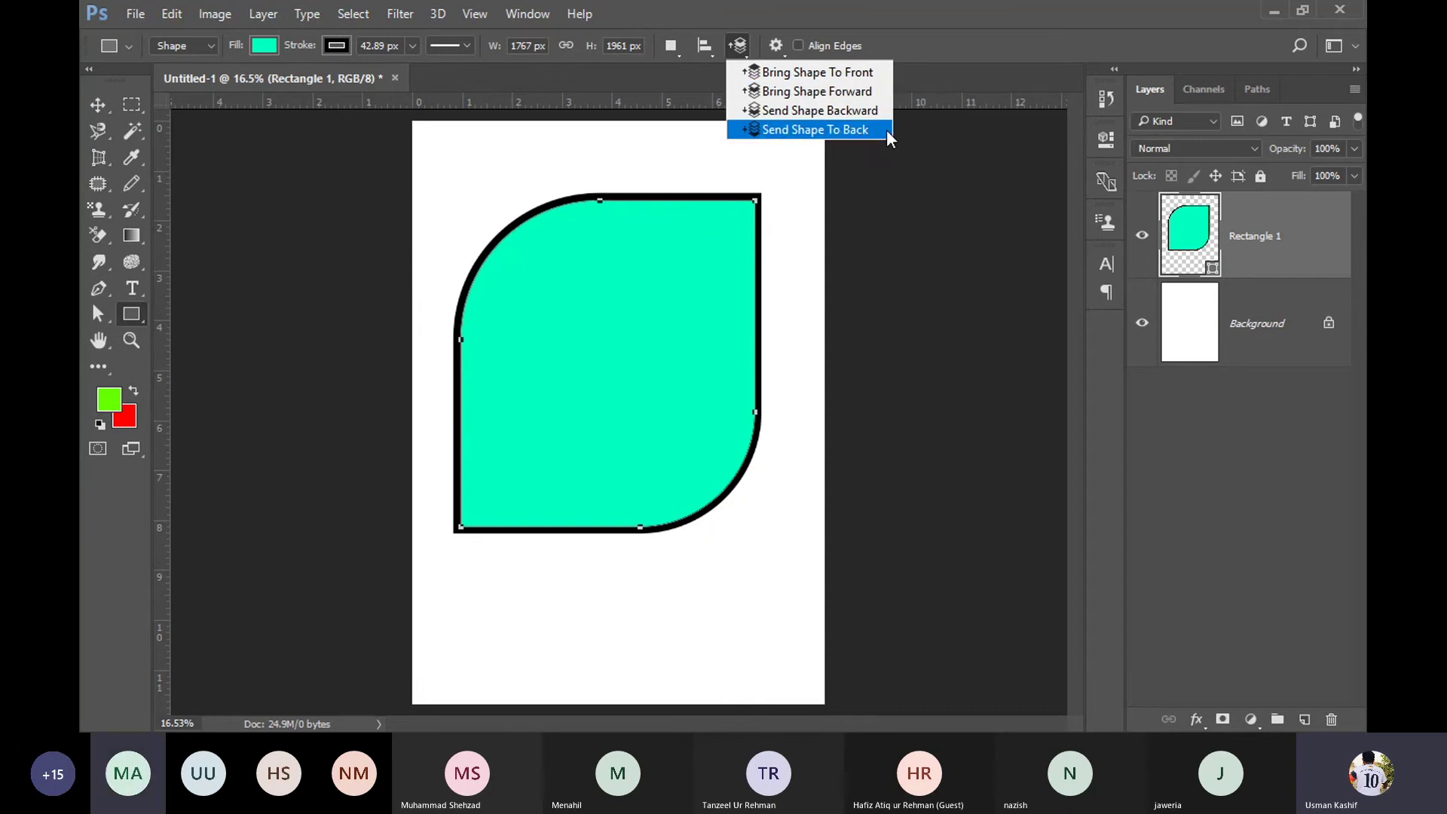
left_click(785, 11)
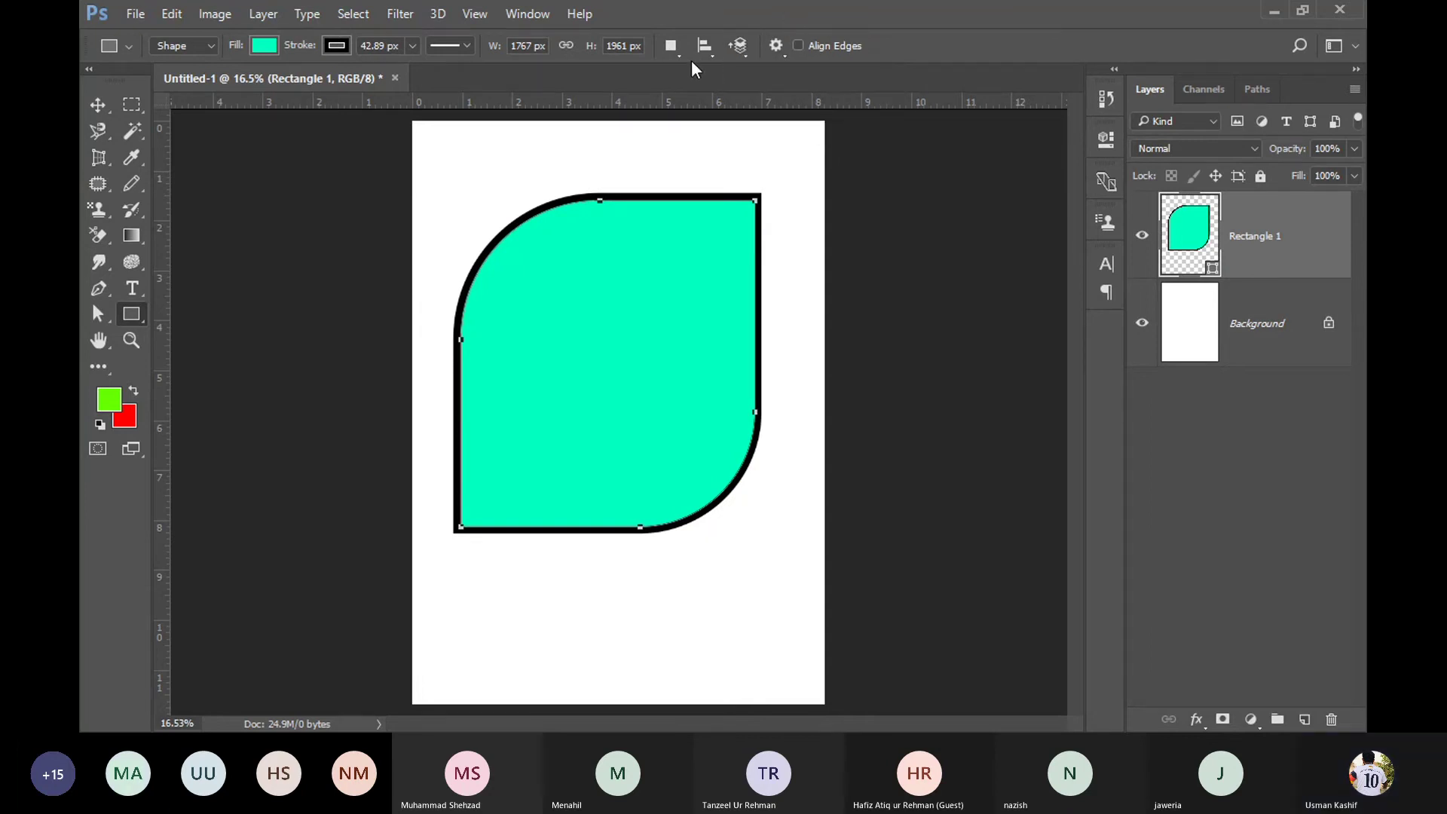
Step: Browse the stacking, alignment, path combining and canvas context menus without changing anything
left_click(742, 55)
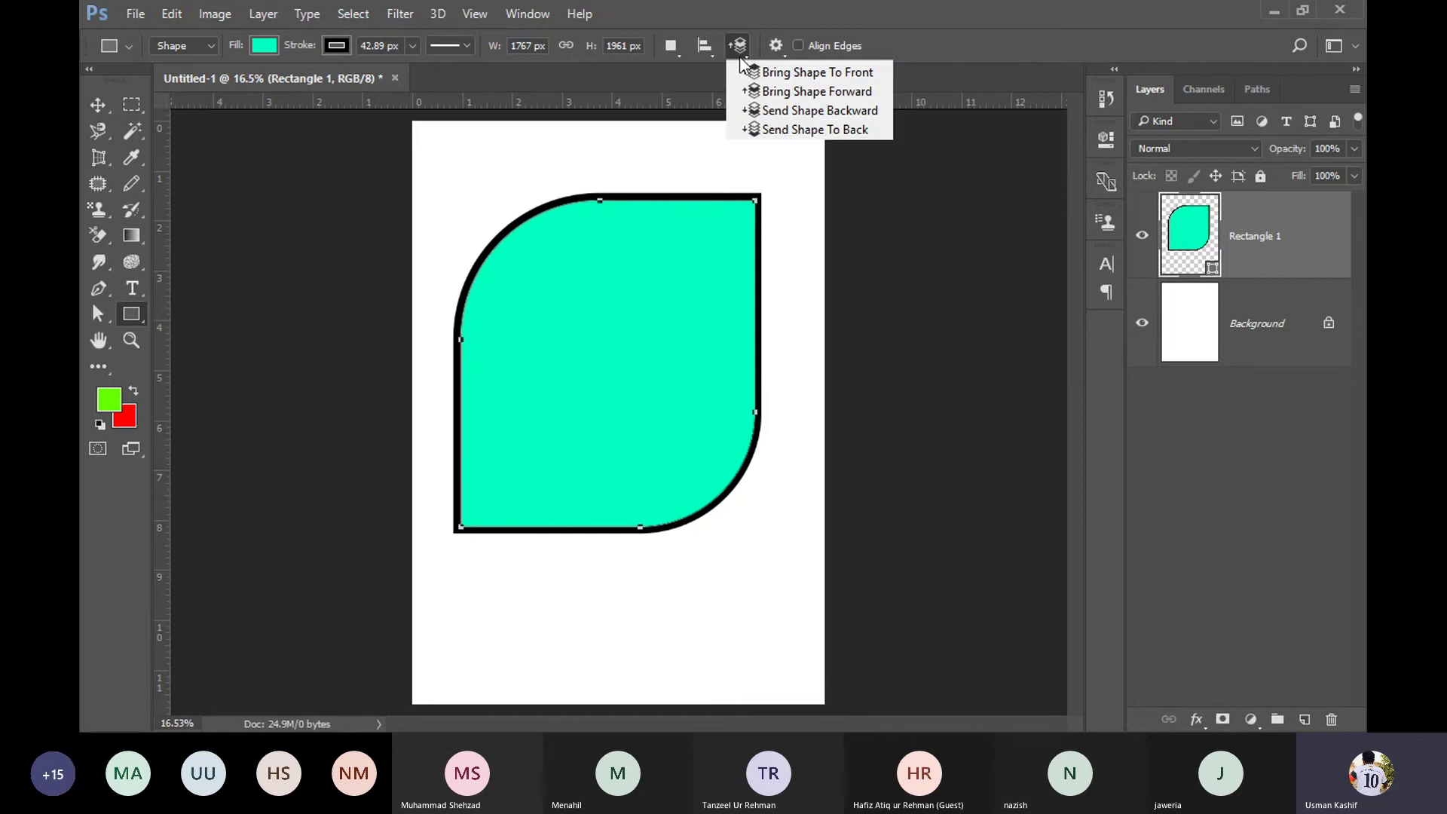
left_click(992, 64)
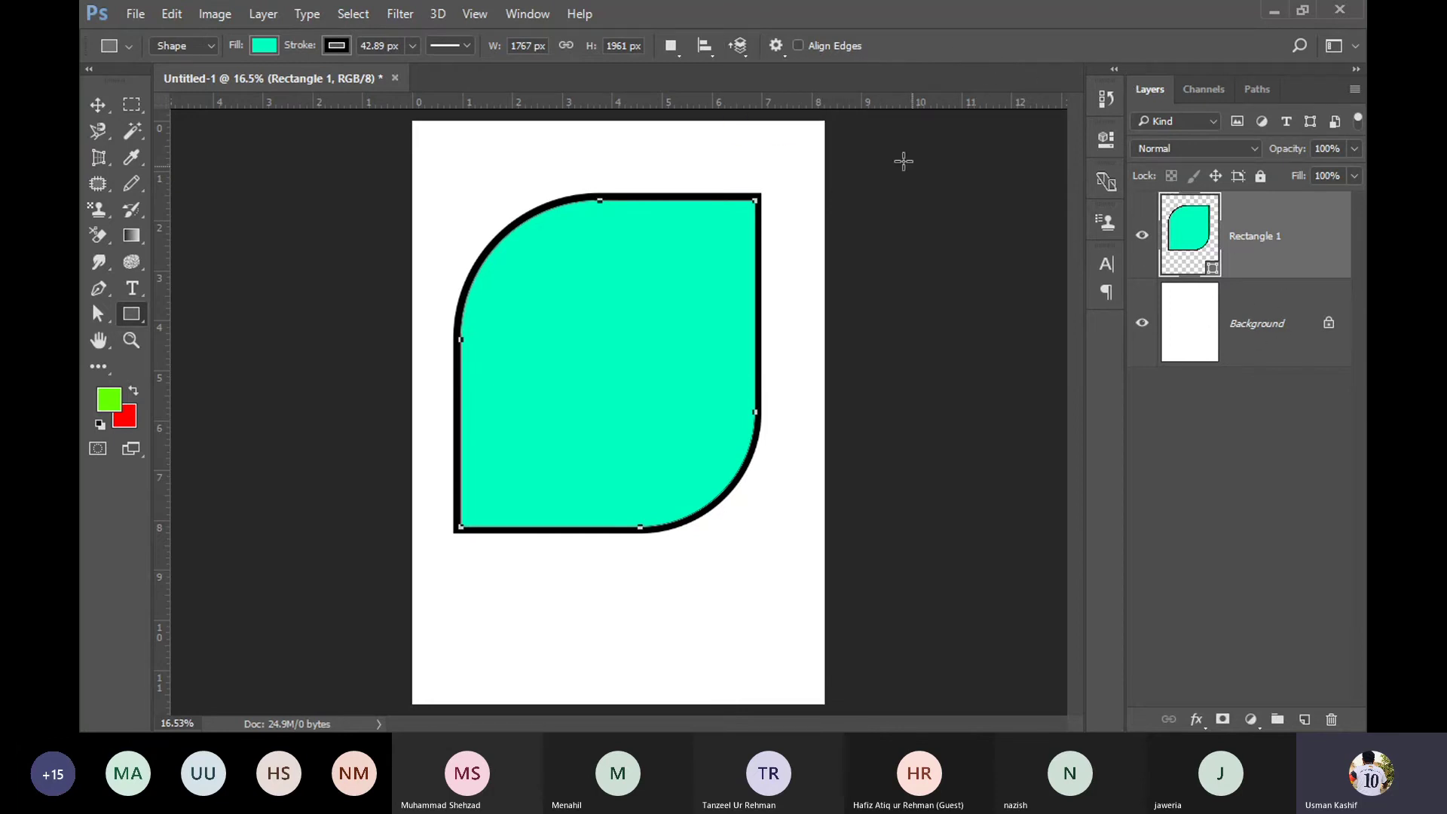
left_click(708, 56)
left_click(709, 62)
left_click(704, 52)
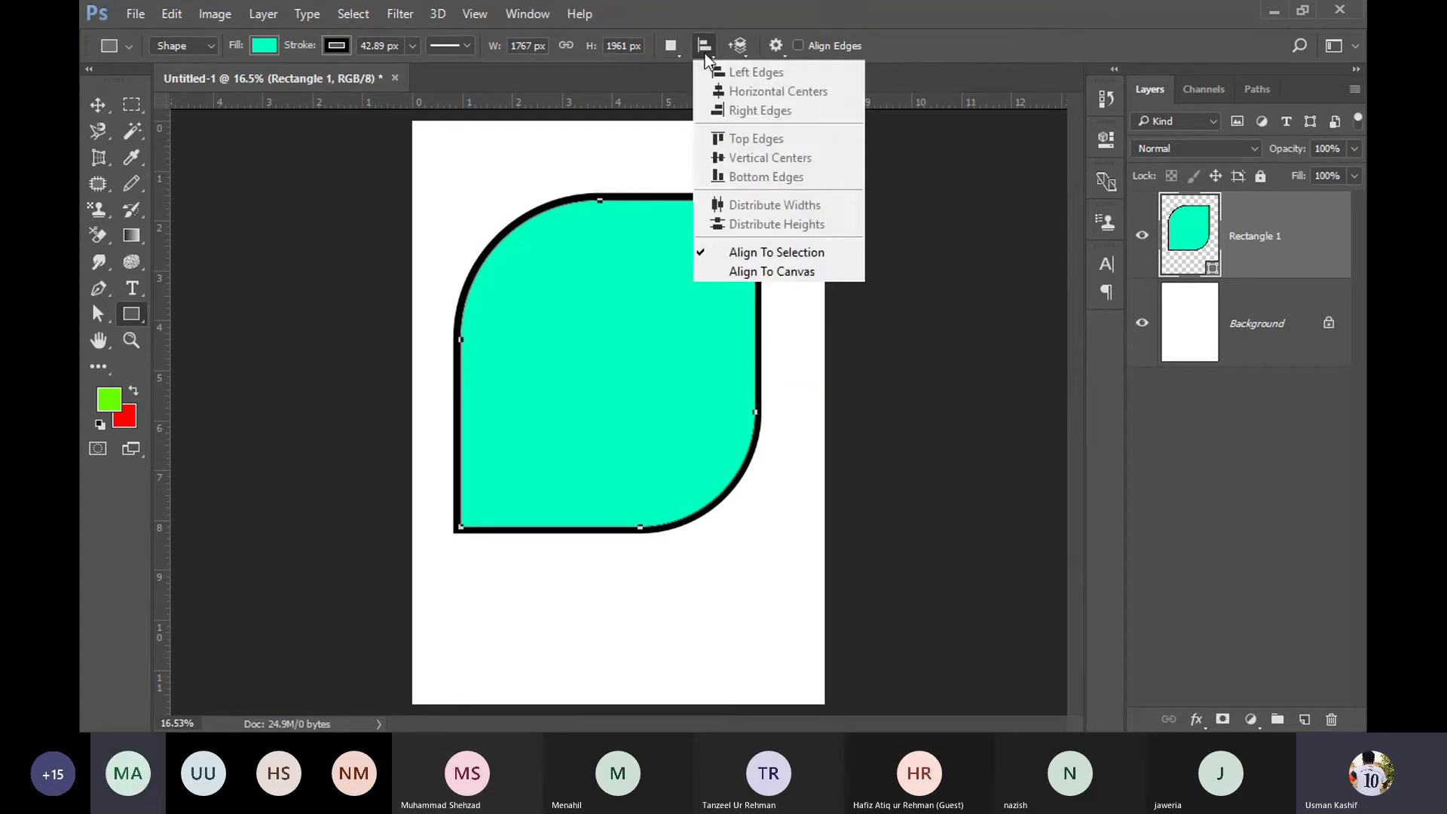
left_click(704, 53)
left_click(671, 52)
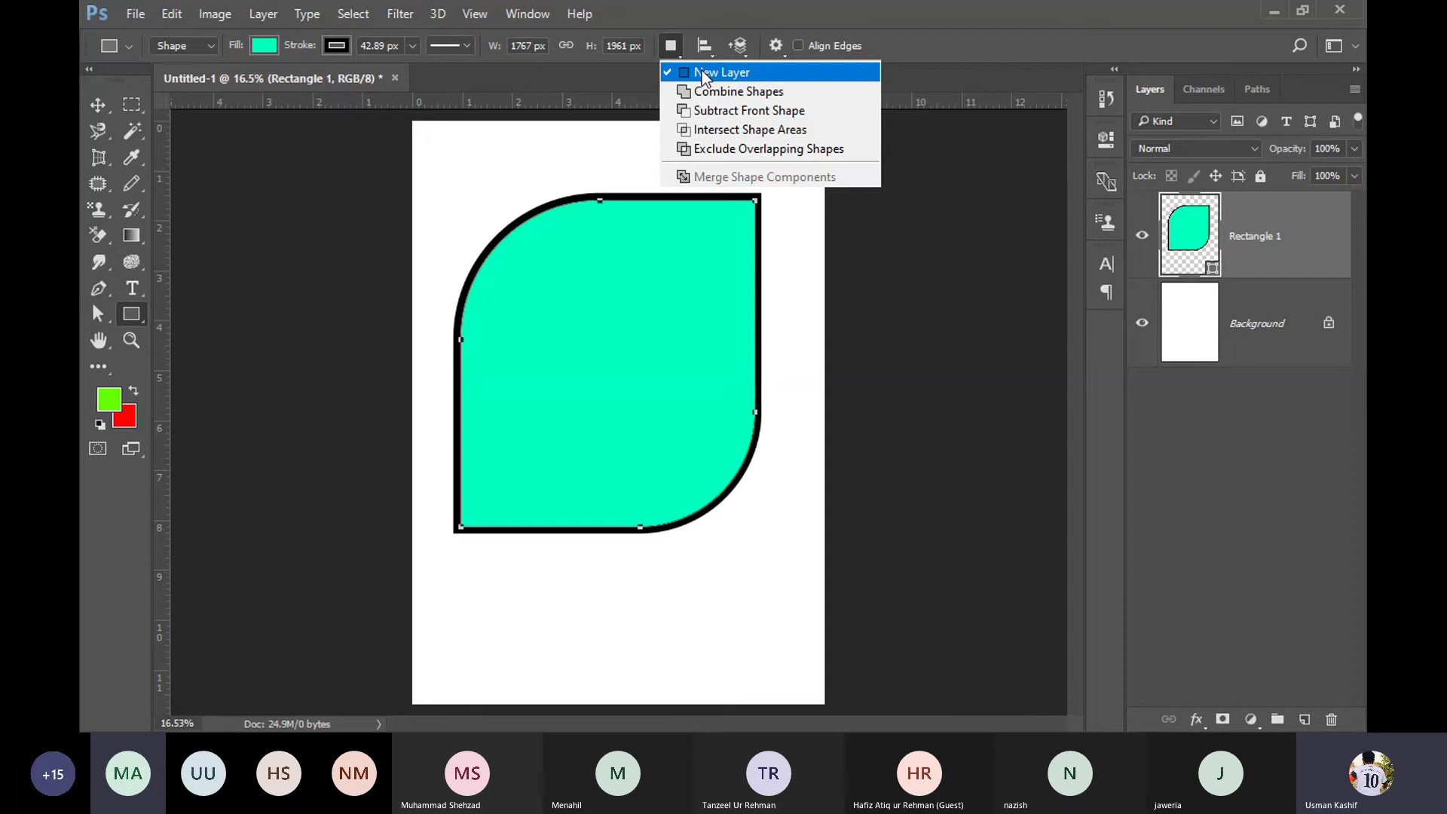
left_click(703, 75)
right_click(637, 552)
left_click(578, 576)
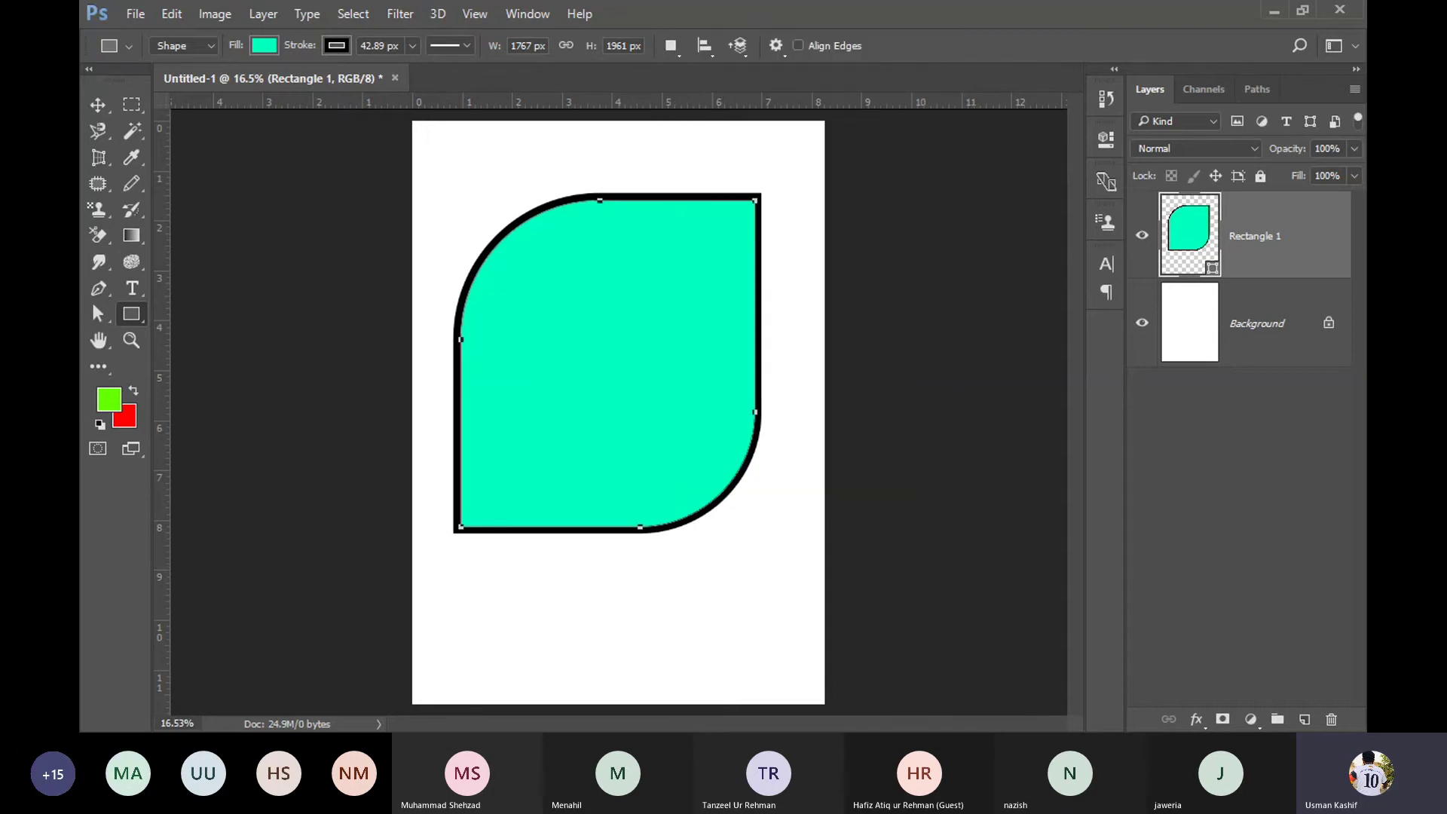
Step: Scale the leaf down from its bottom-right corner and move it to the page's upper left
left_click(97, 105)
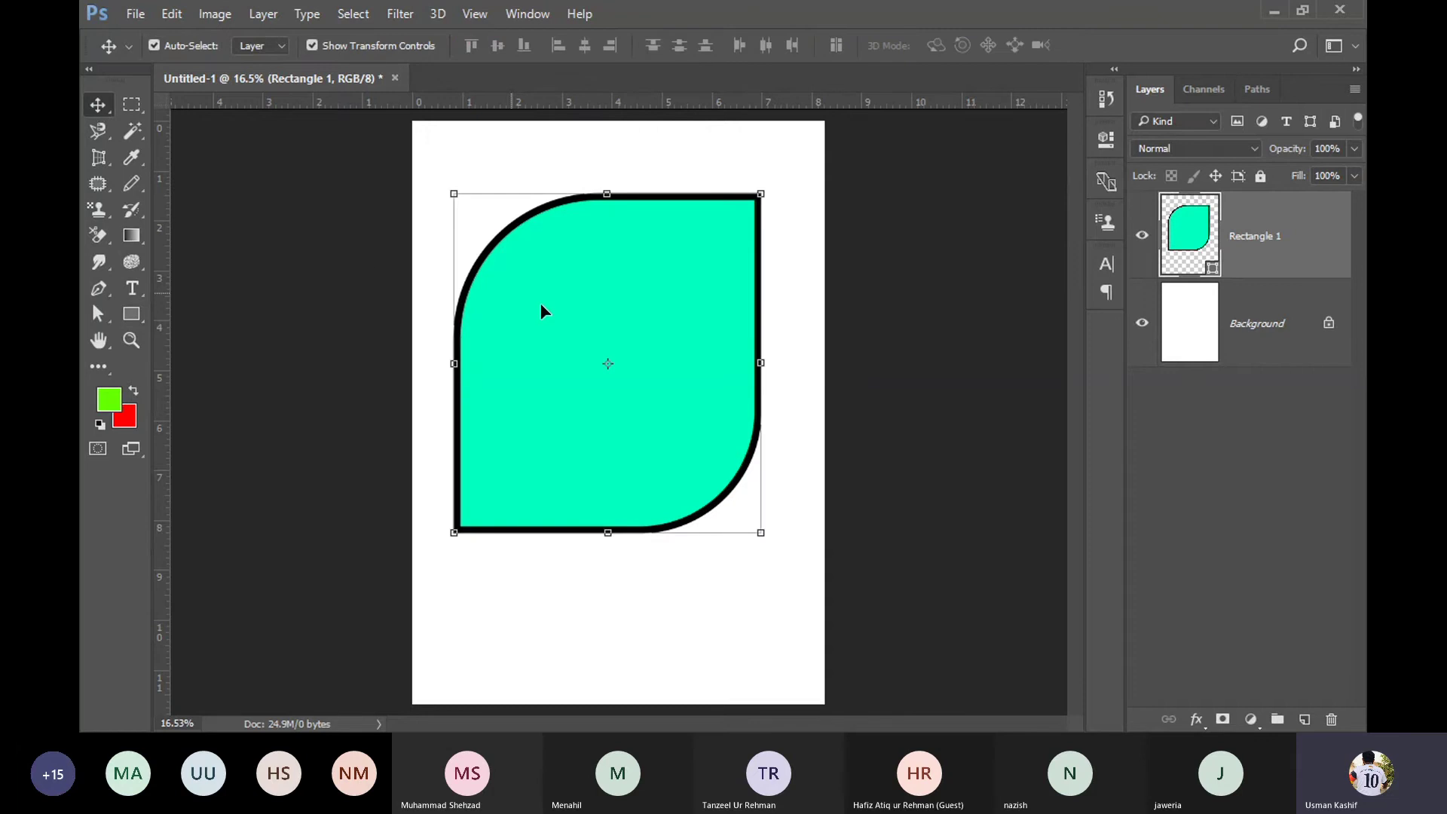
mouse_move(595, 332)
left_mouse_down()
mouse_move(547, 233)
mouse_move(567, 229)
left_mouse_up()
left_click_drag(734, 427, 616, 300)
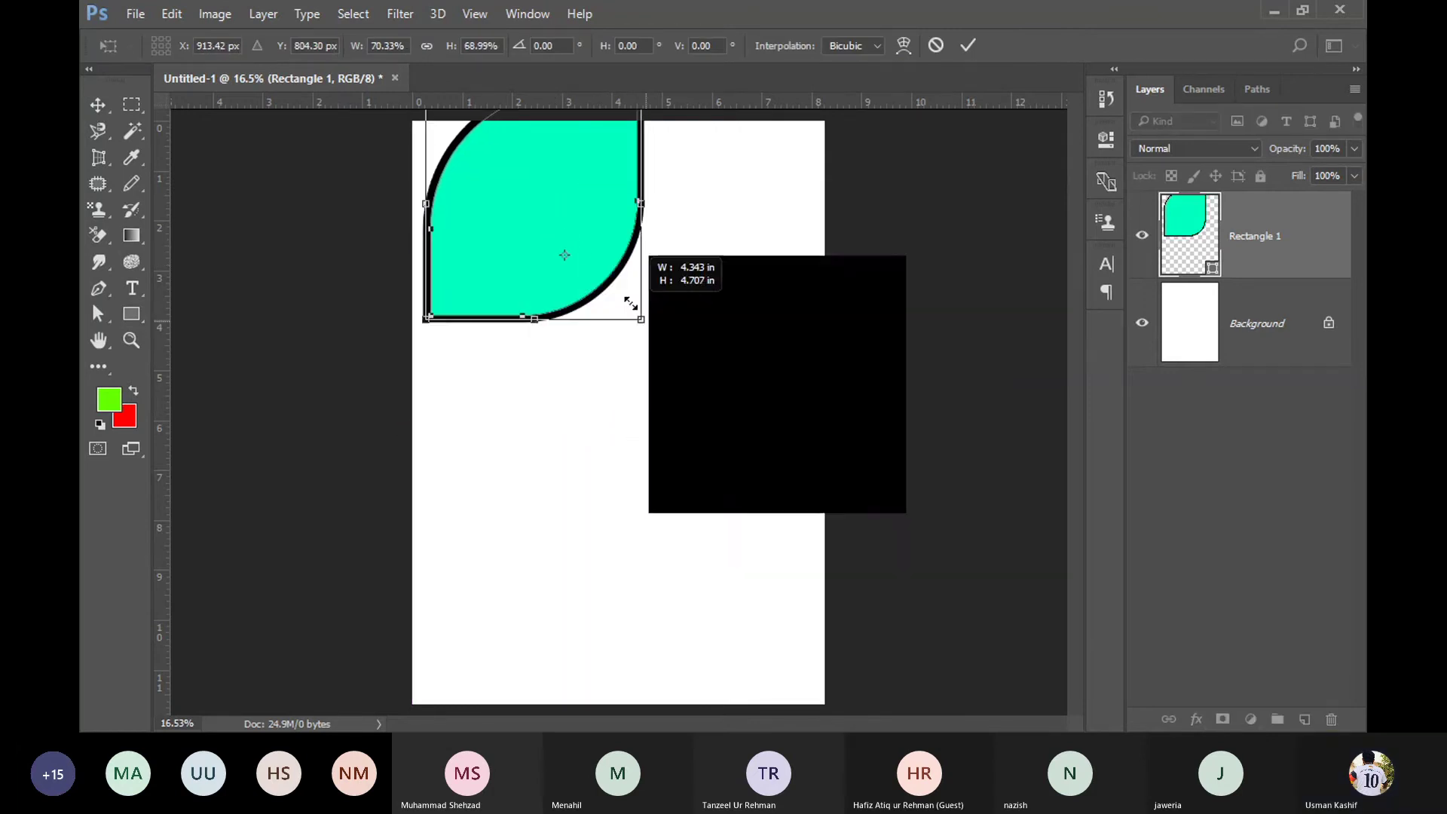
key("Return")
mouse_move(549, 189)
left_mouse_down()
mouse_move(540, 271)
mouse_move(573, 248)
left_mouse_up()
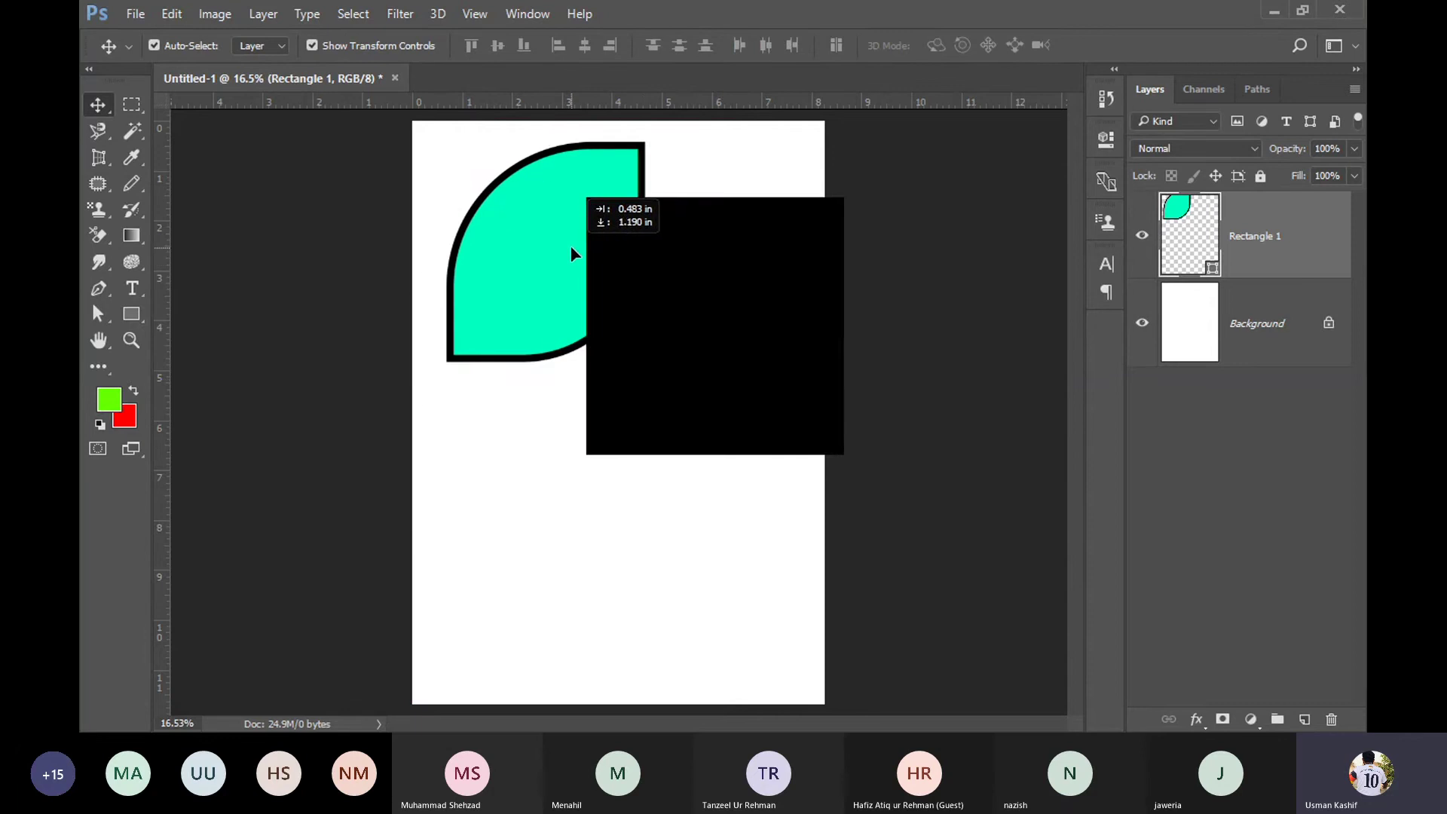
left_click(131, 315)
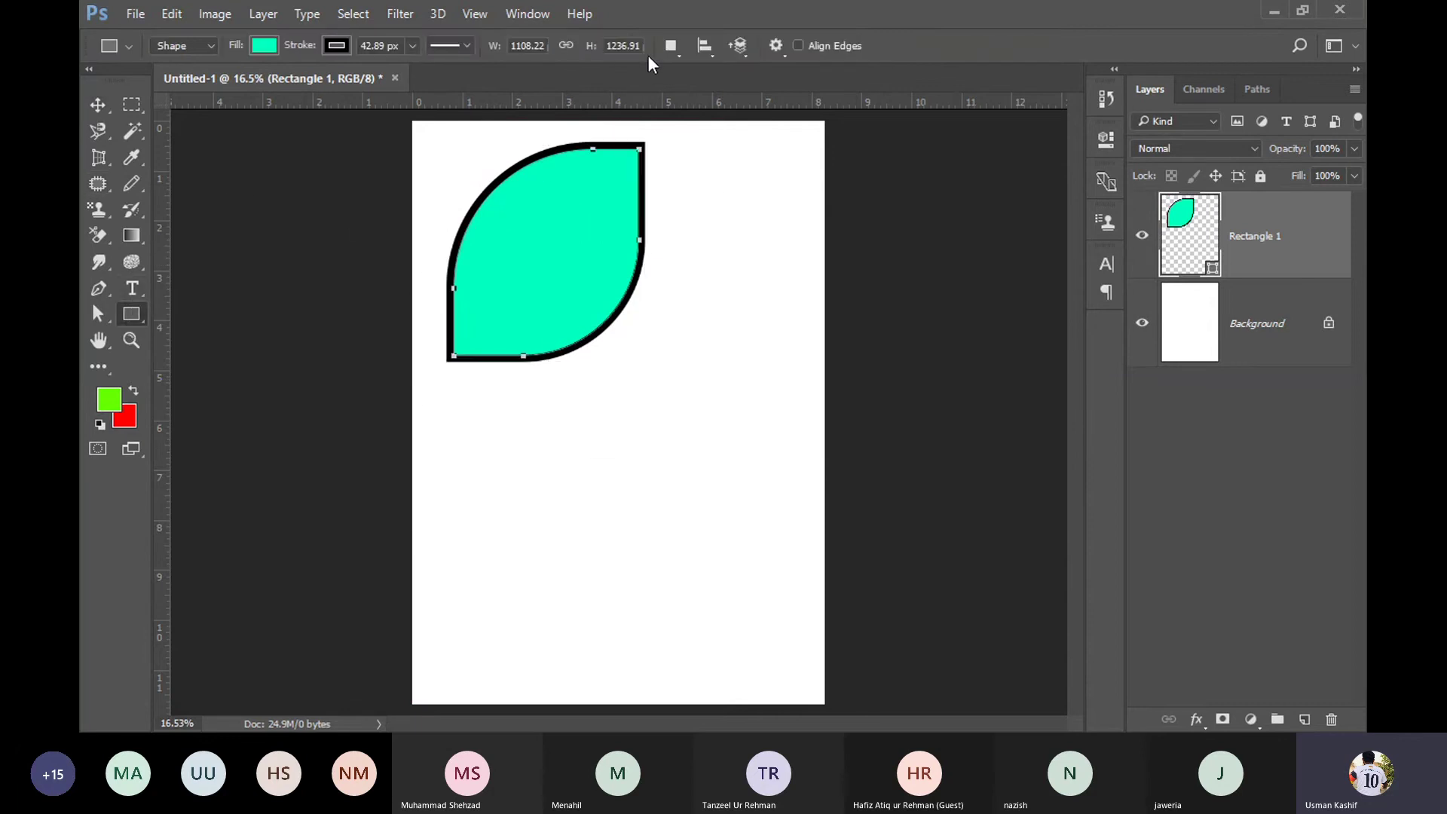
Step: With Combine Shapes, add rectangles merged onto the leaf's right side and below it
left_click(670, 46)
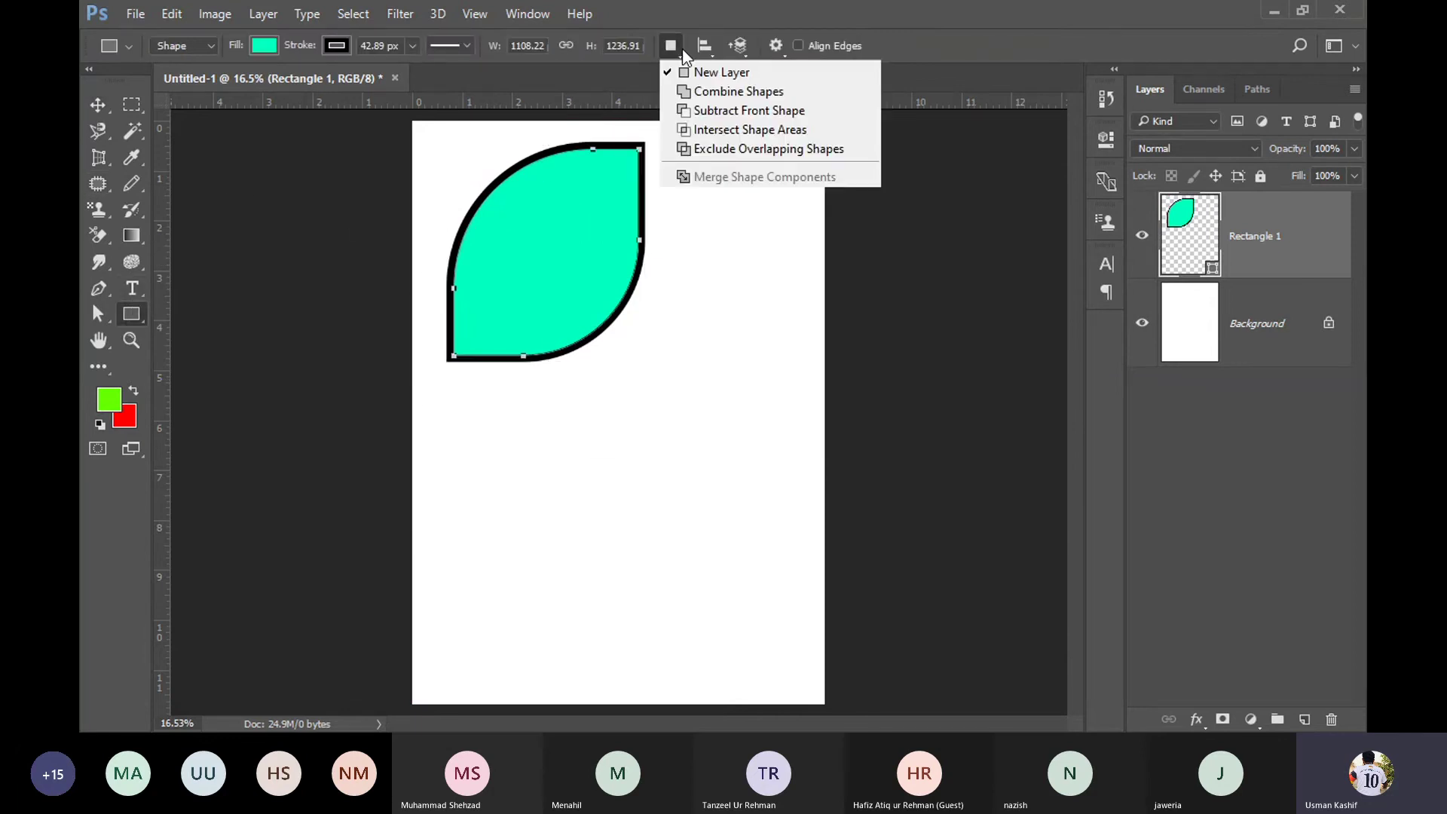
left_click(753, 92)
left_click_drag(791, 220, 549, 384)
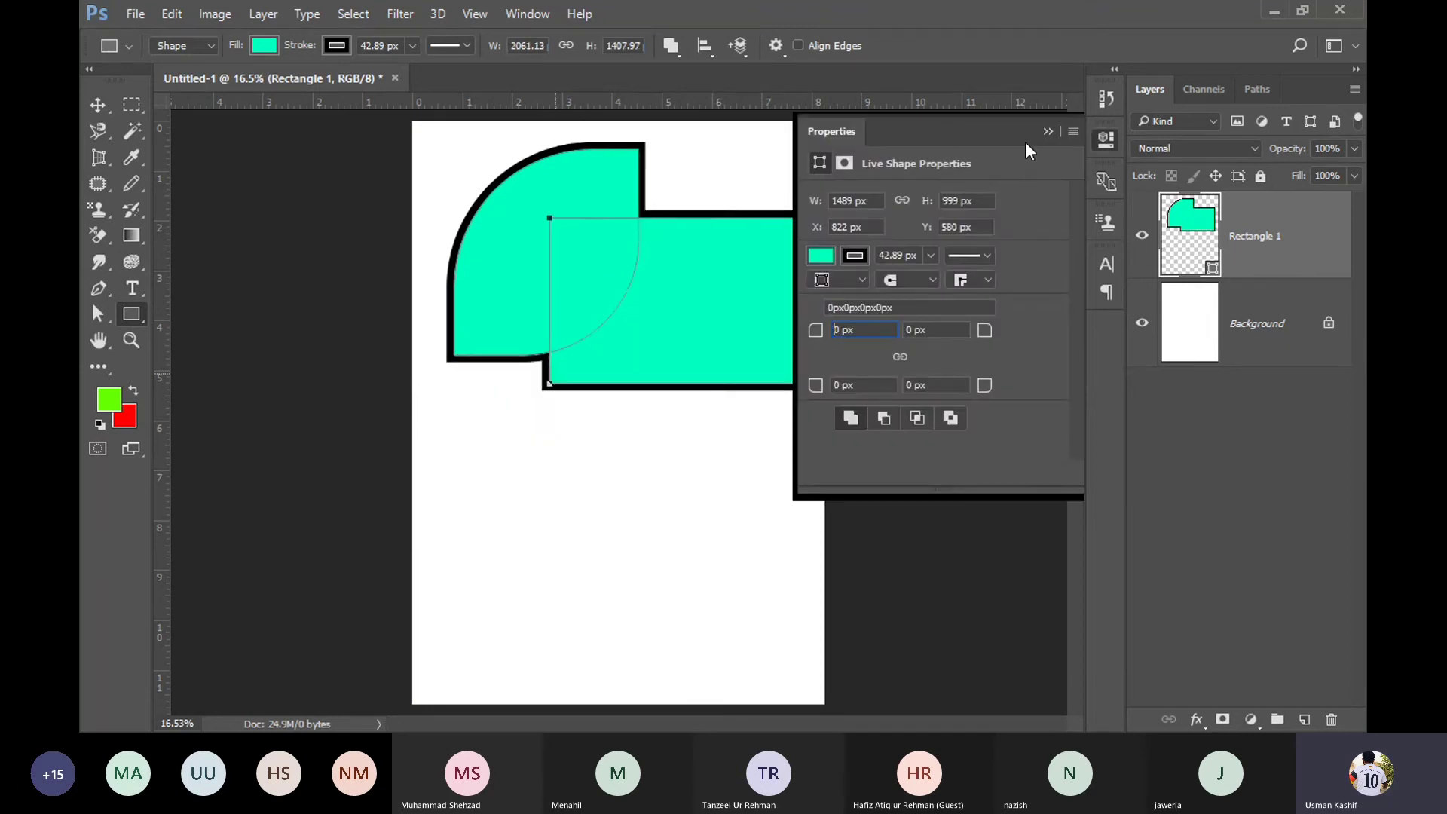
left_click(1047, 131)
left_click_drag(681, 571, 537, 484)
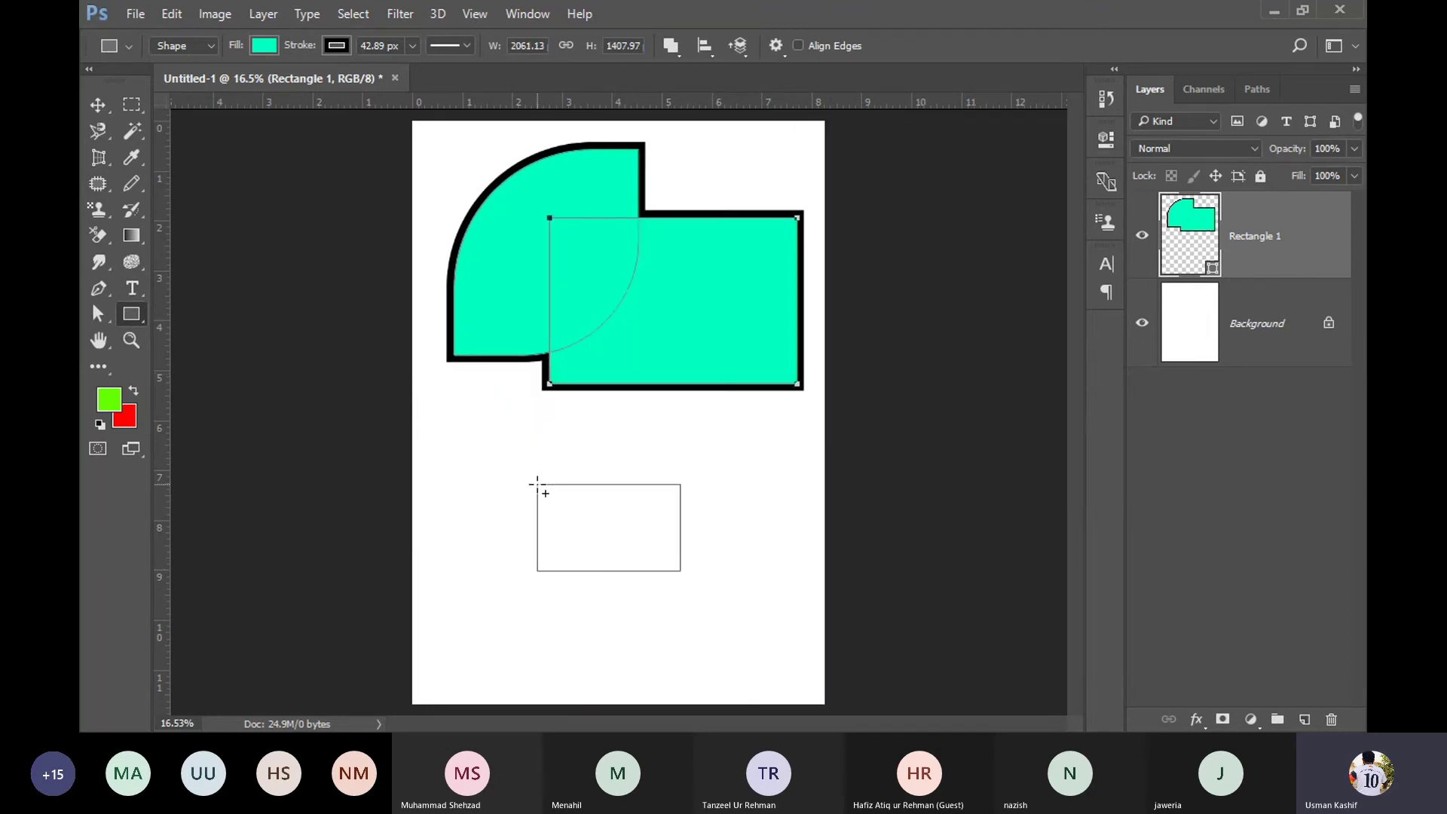
left_click(1038, 132)
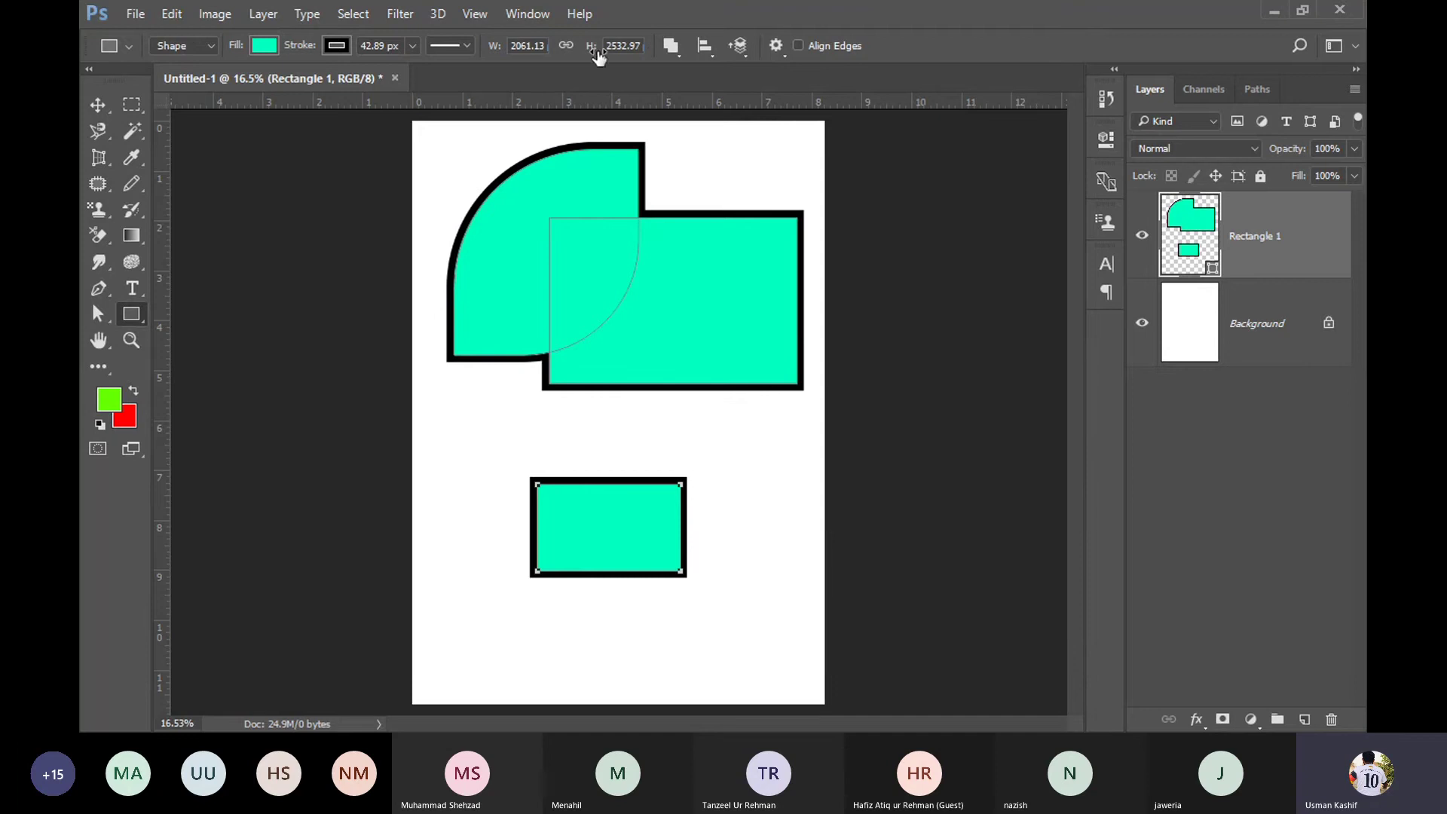
Step: Draw a rectangle on its own new layer beside the lower one, then delete it
left_click(670, 47)
left_click(694, 75)
left_click_drag(756, 609, 676, 491)
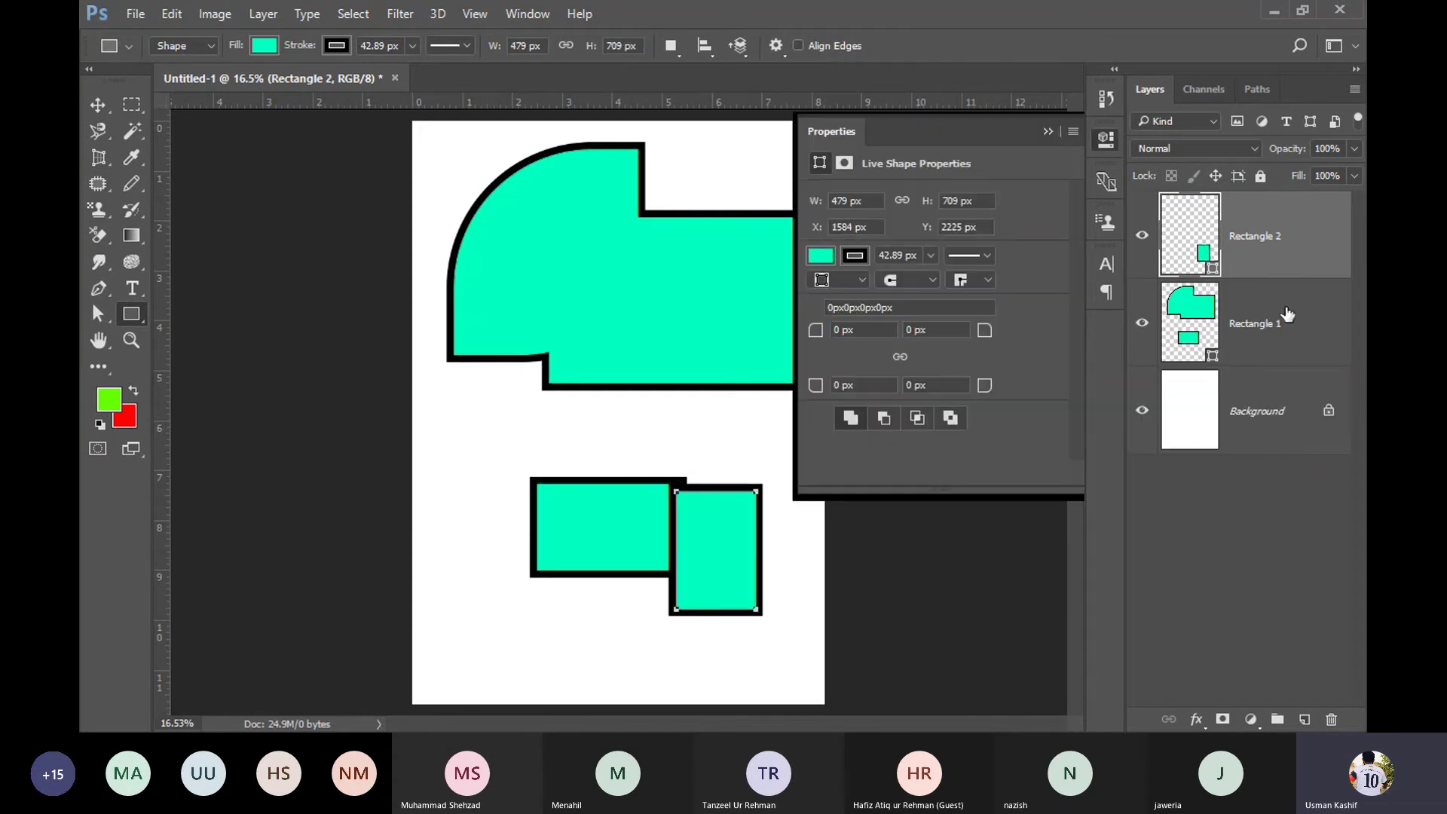
left_click(1048, 132)
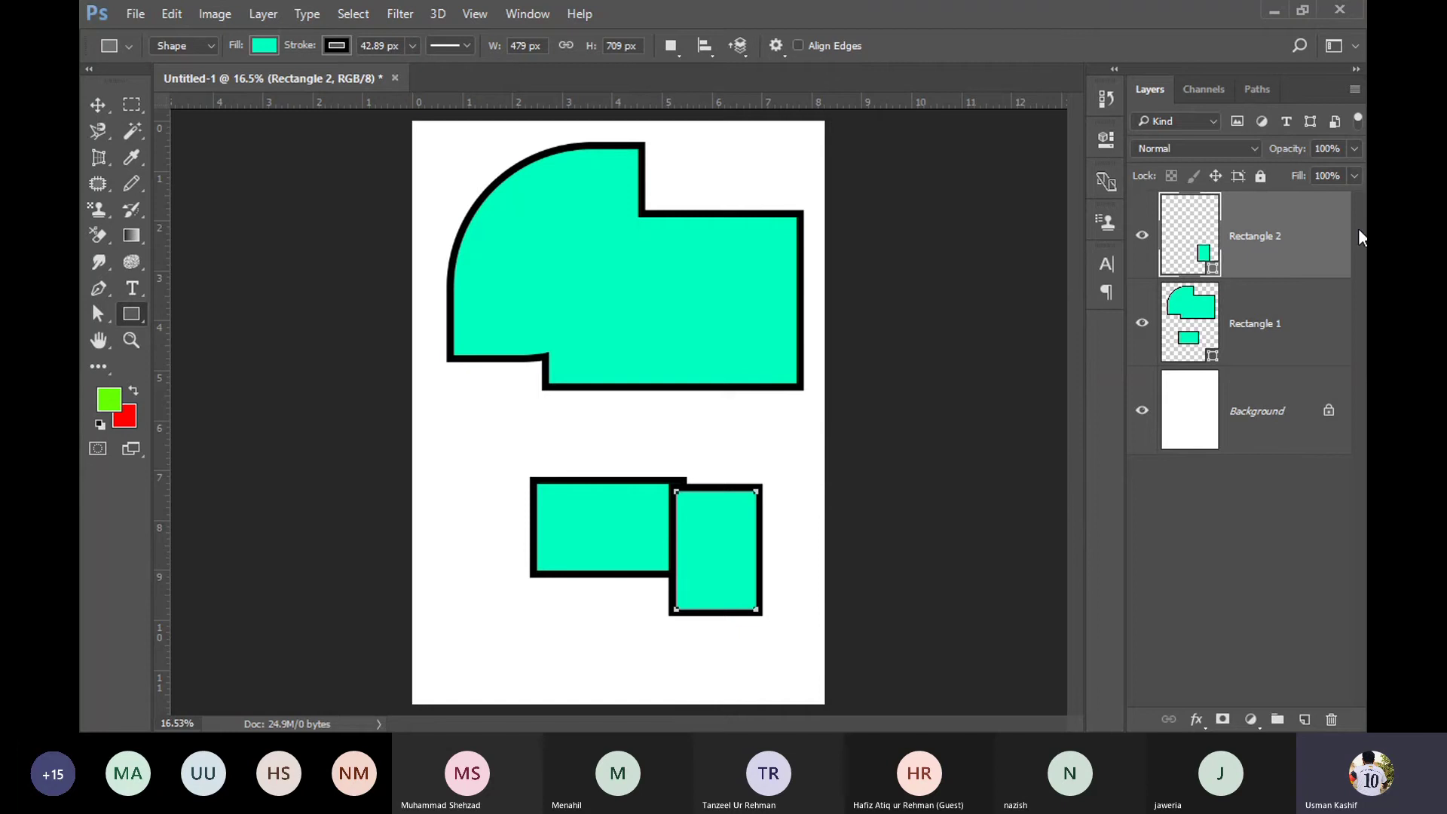
key("Delete")
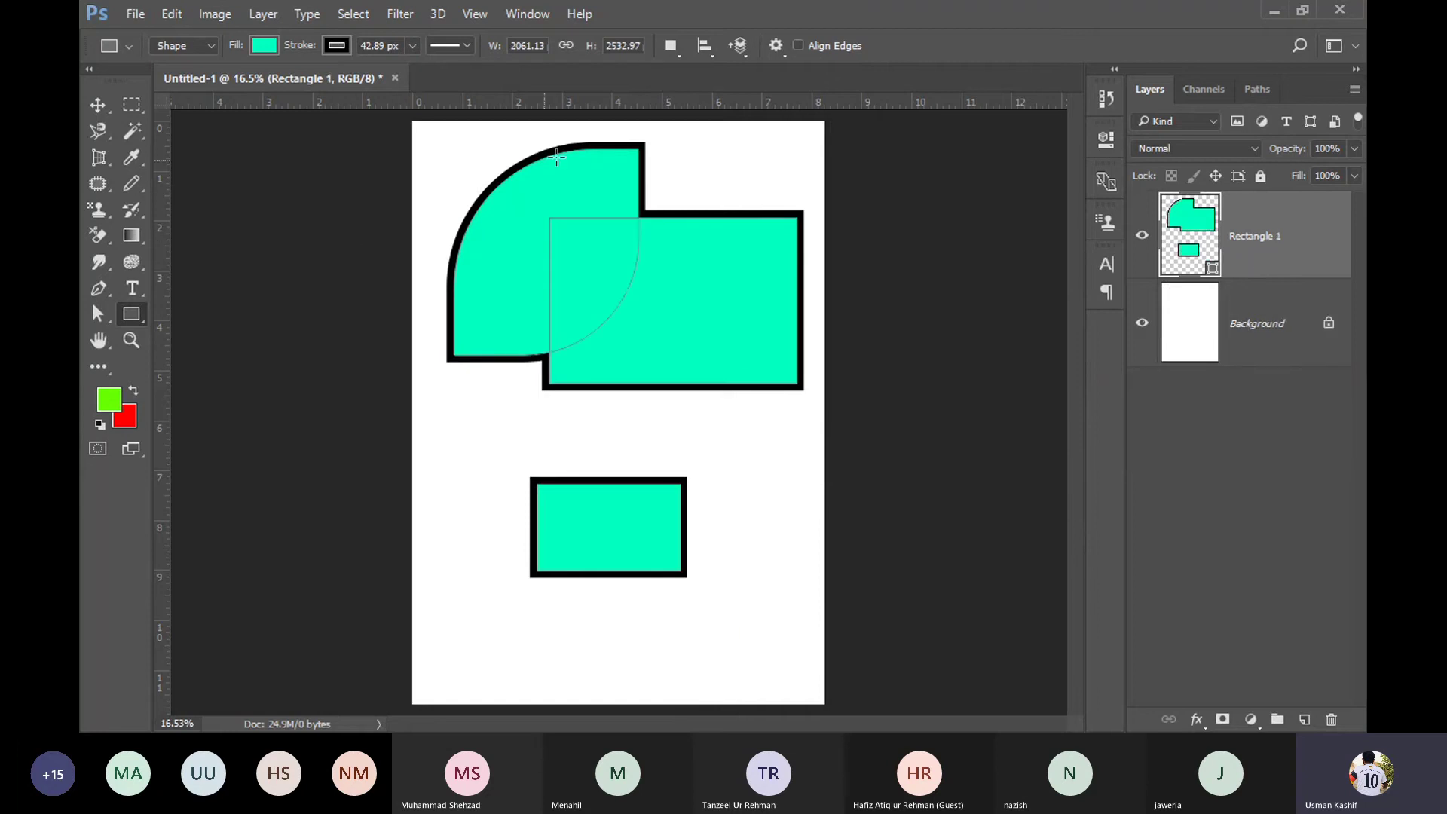
Step: With Subtract Front Shape, cut a rectangular hole through the middle shapes
left_click(703, 47)
left_click(672, 48)
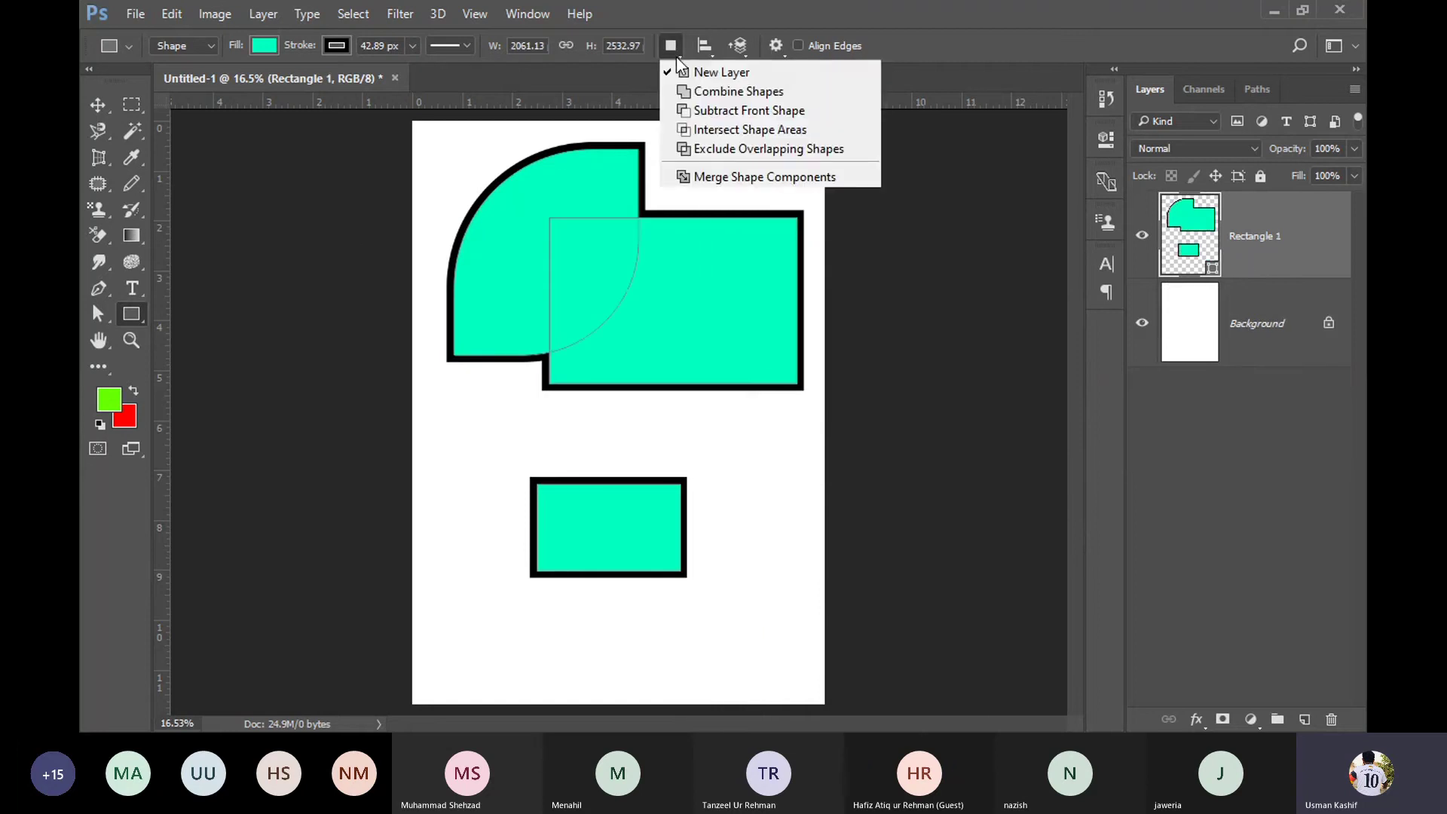
left_click(712, 113)
left_click_drag(784, 541, 582, 322)
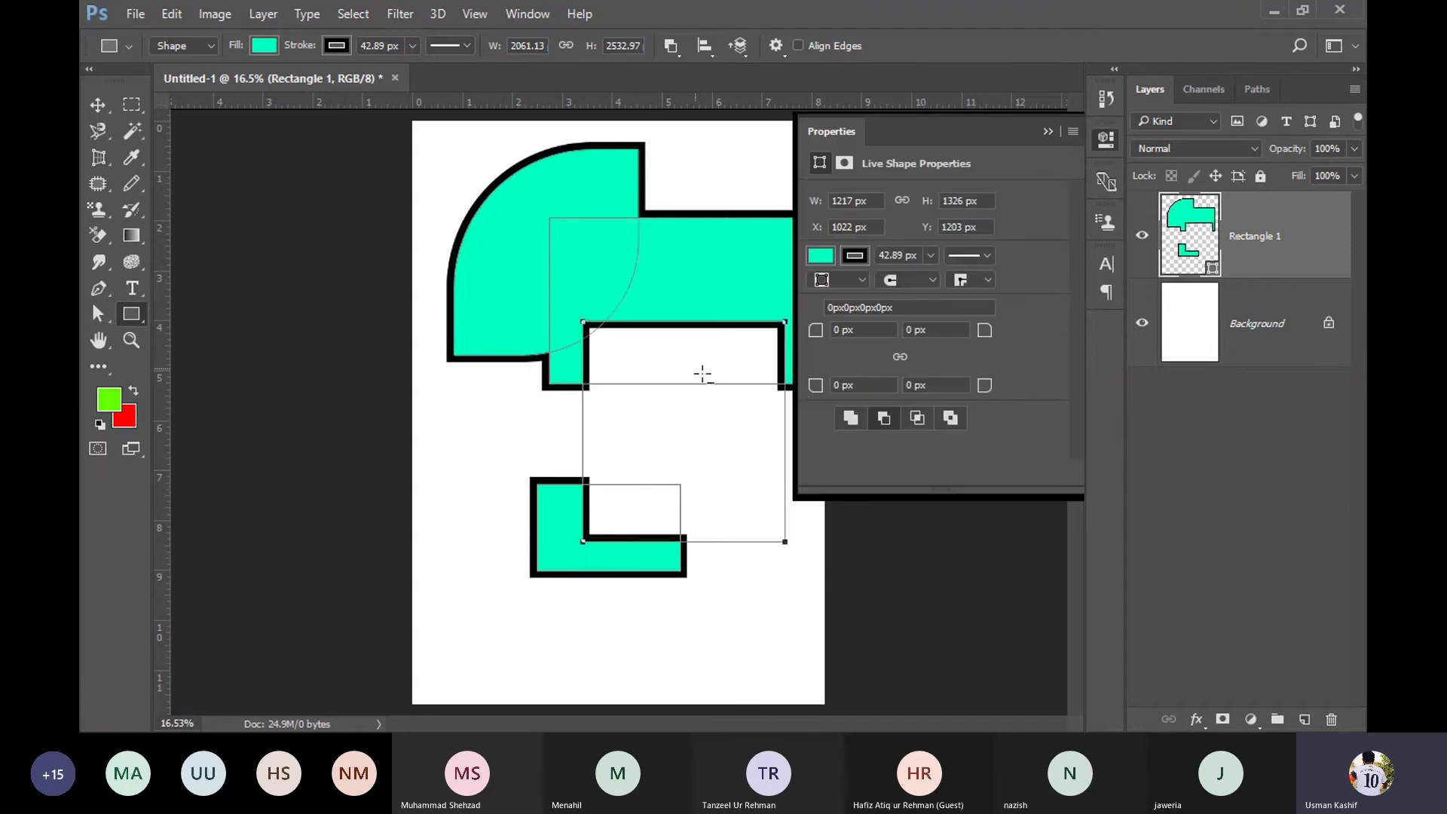
left_click(1047, 131)
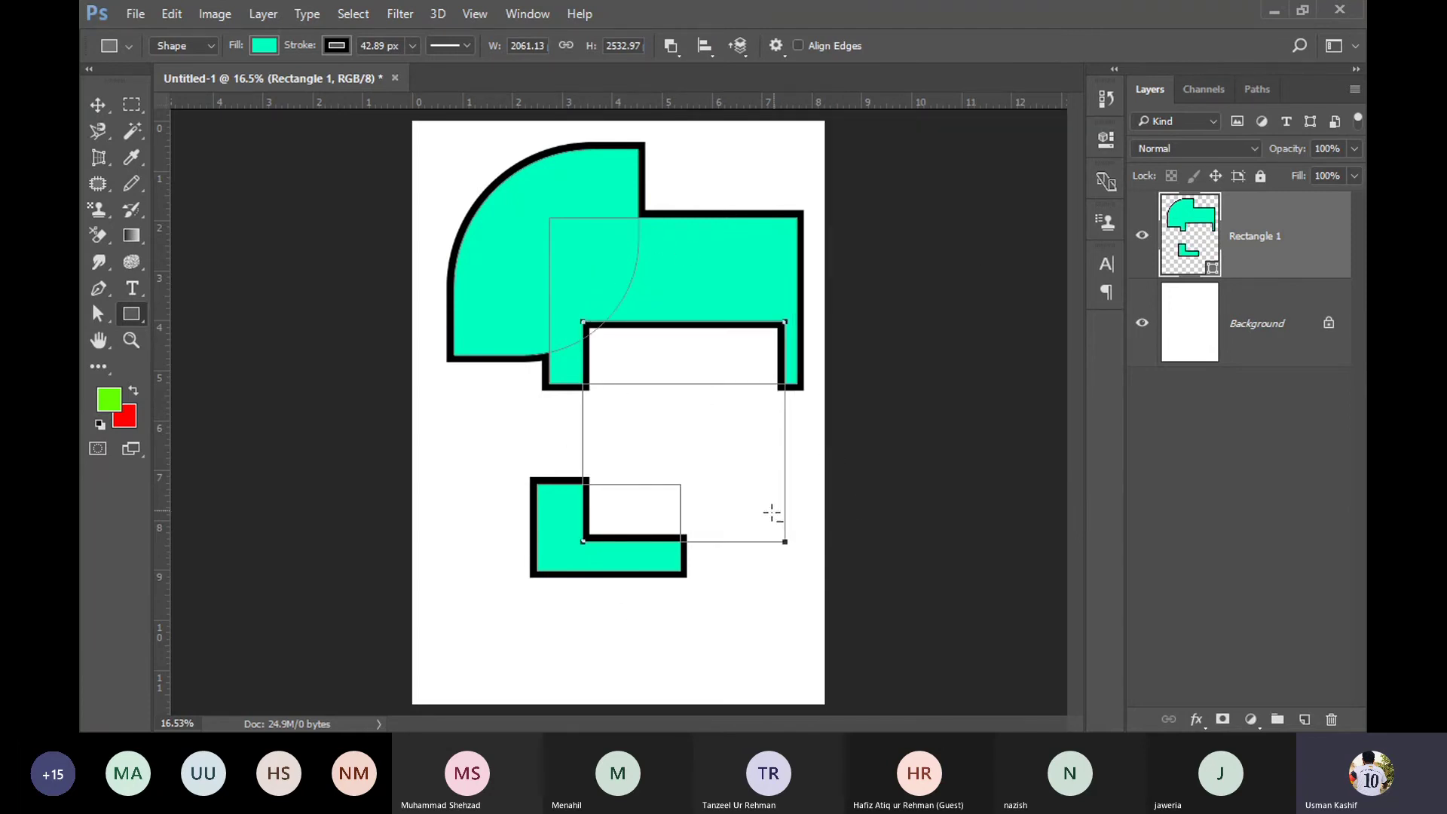
left_click(1293, 290)
left_click(1281, 236)
Step: Draw an intersecting rectangle, then switch the path operation to Exclude Overlapping Shapes
left_click(681, 46)
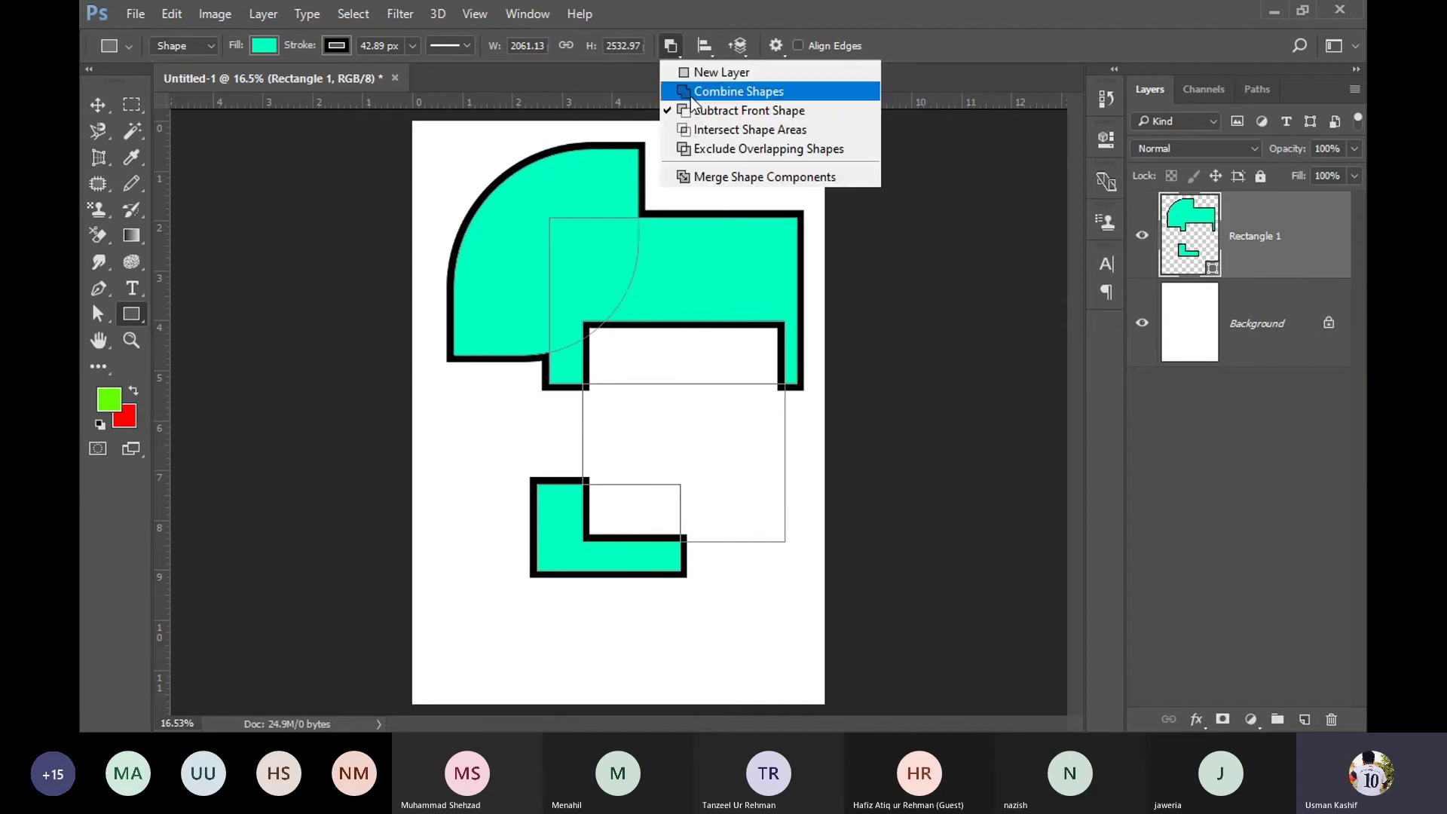
left_click(722, 128)
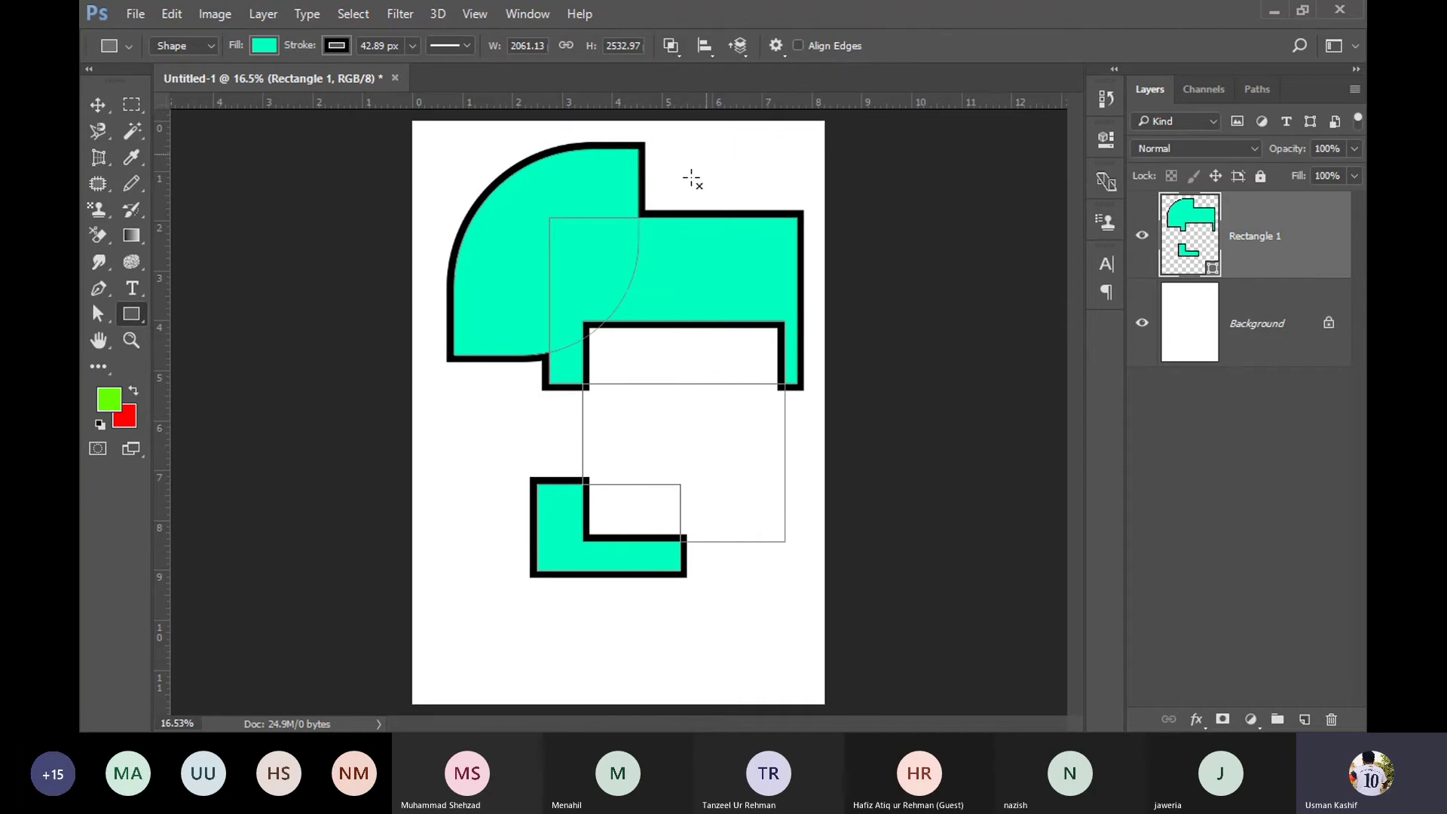
left_click_drag(437, 158, 575, 446)
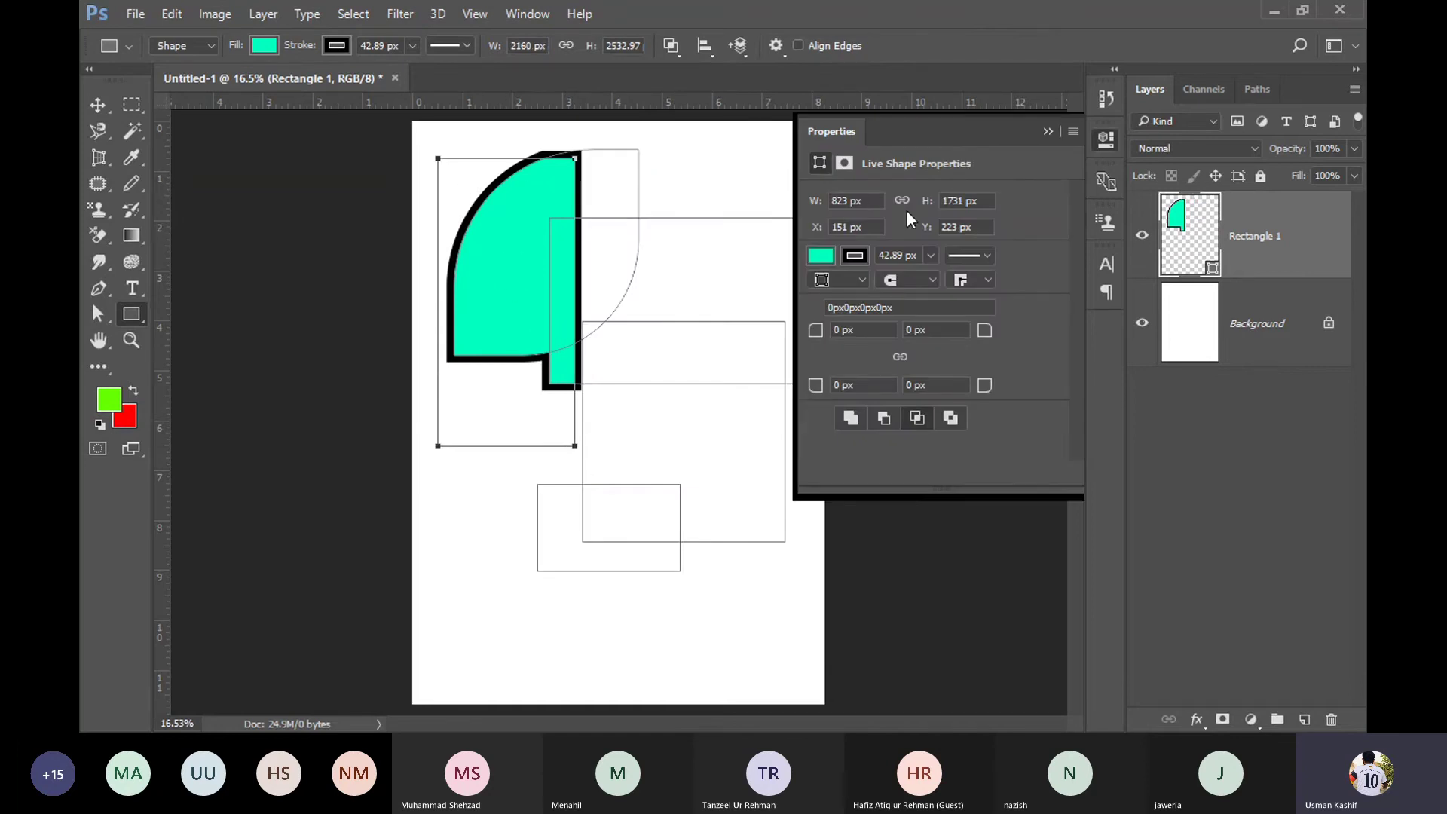
left_click(681, 52)
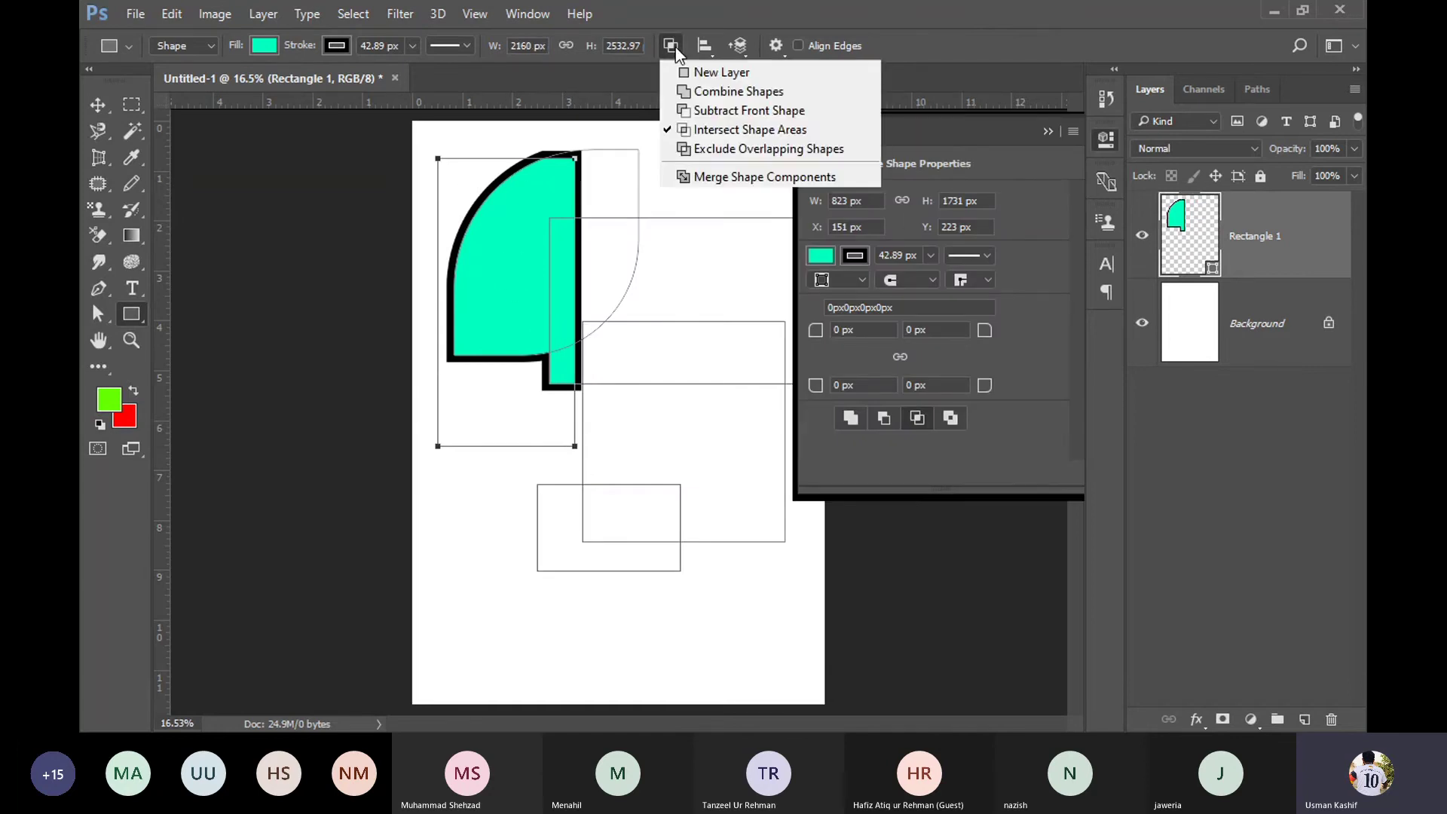
left_click(721, 153)
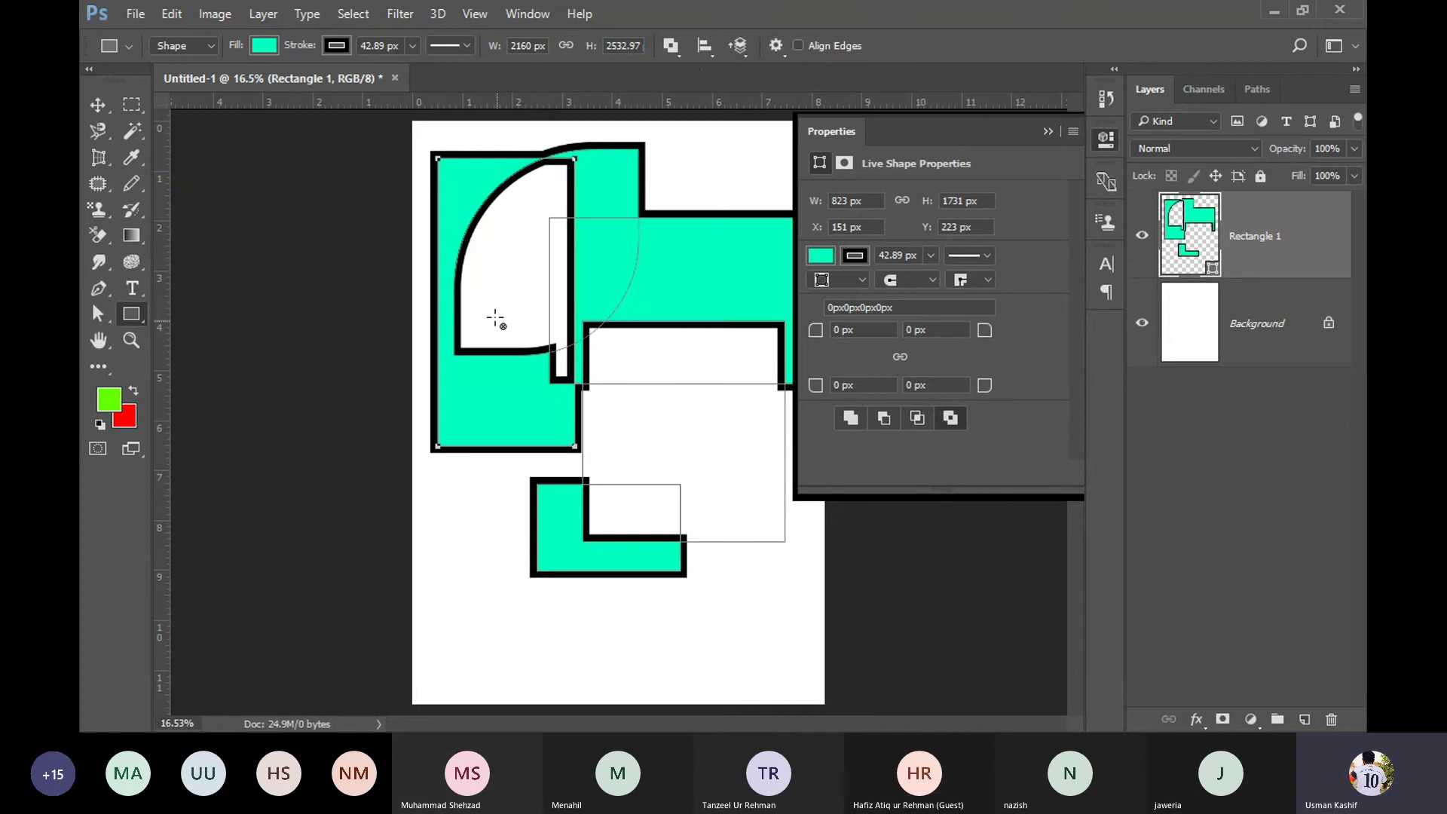
left_click(1046, 132)
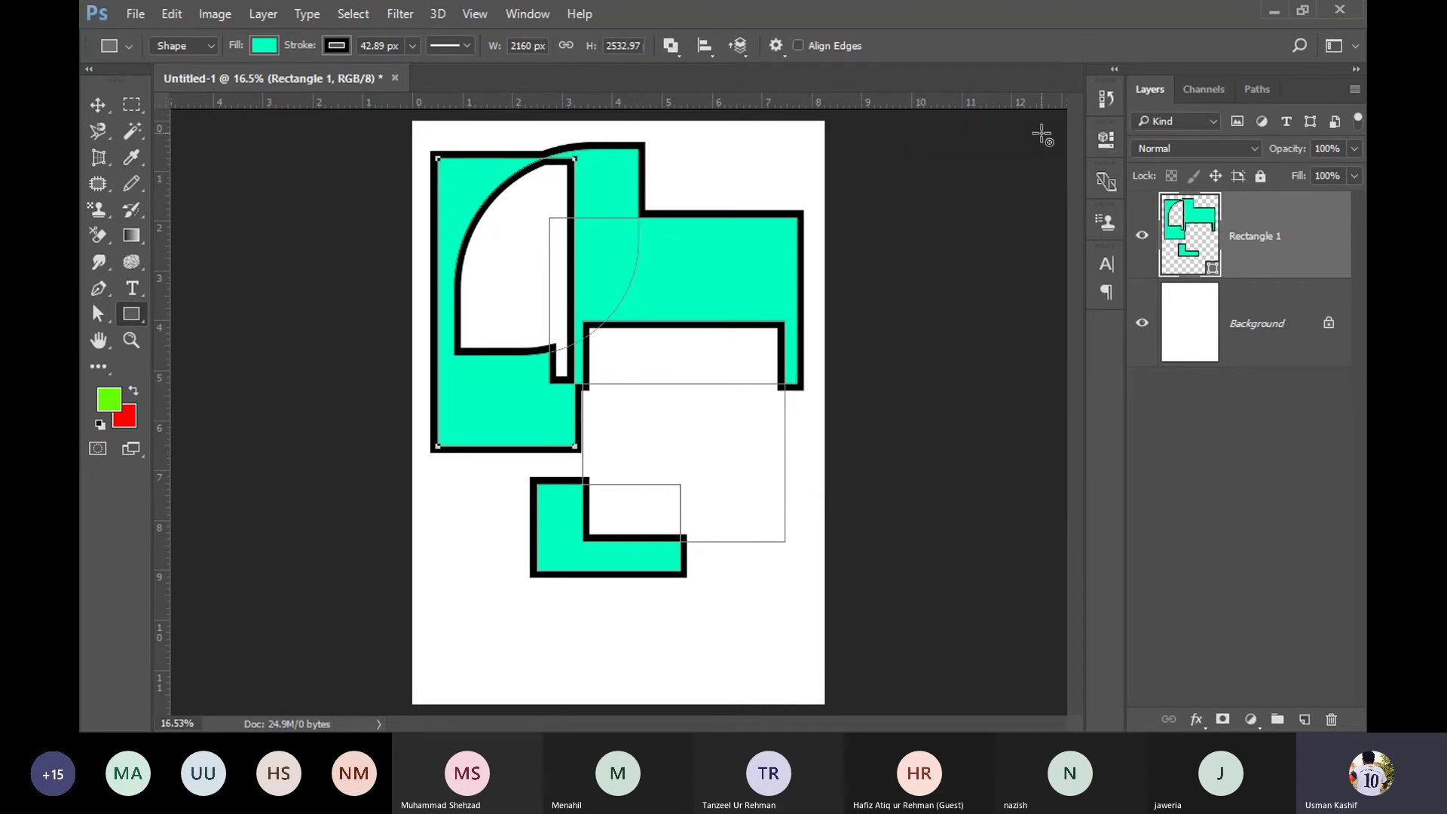
left_click(91, 107)
Step: Delete the teal shape layer, then draw and undo a trial rounded rectangle
key("Delete")
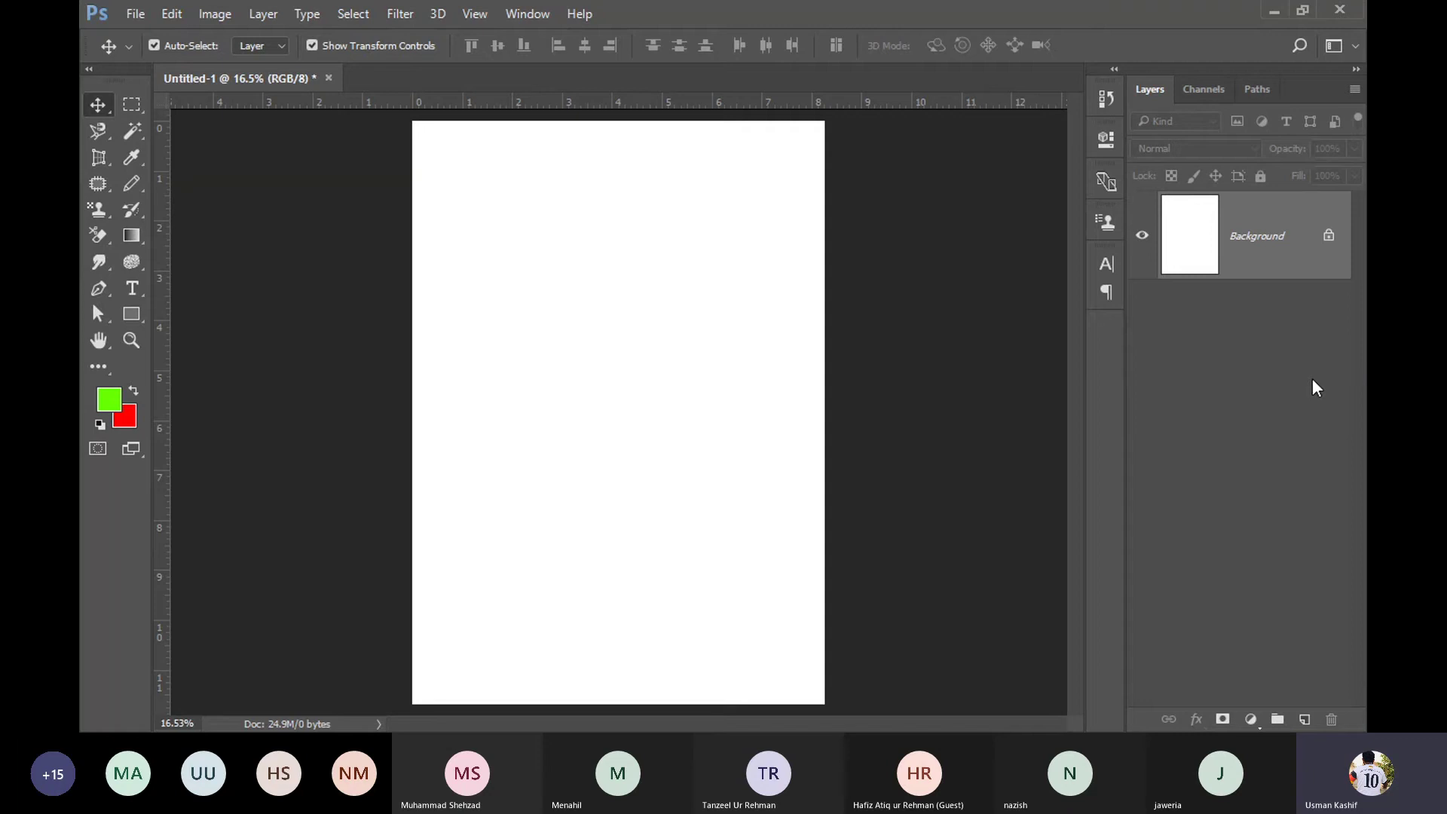
left_click(126, 318)
left_click(236, 333)
left_click_drag(478, 217, 656, 391)
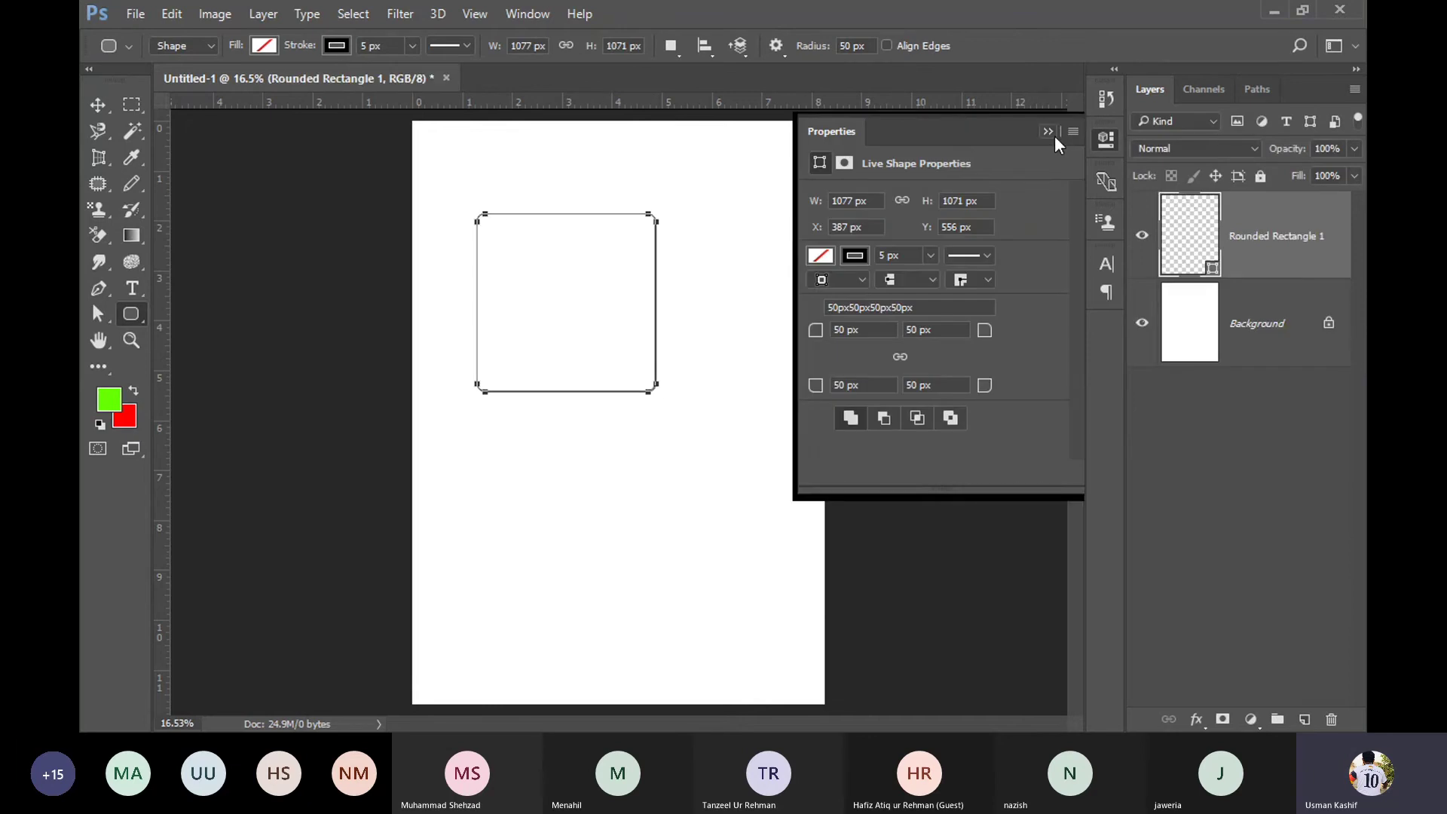
left_click(1047, 131)
key("ctrl+z")
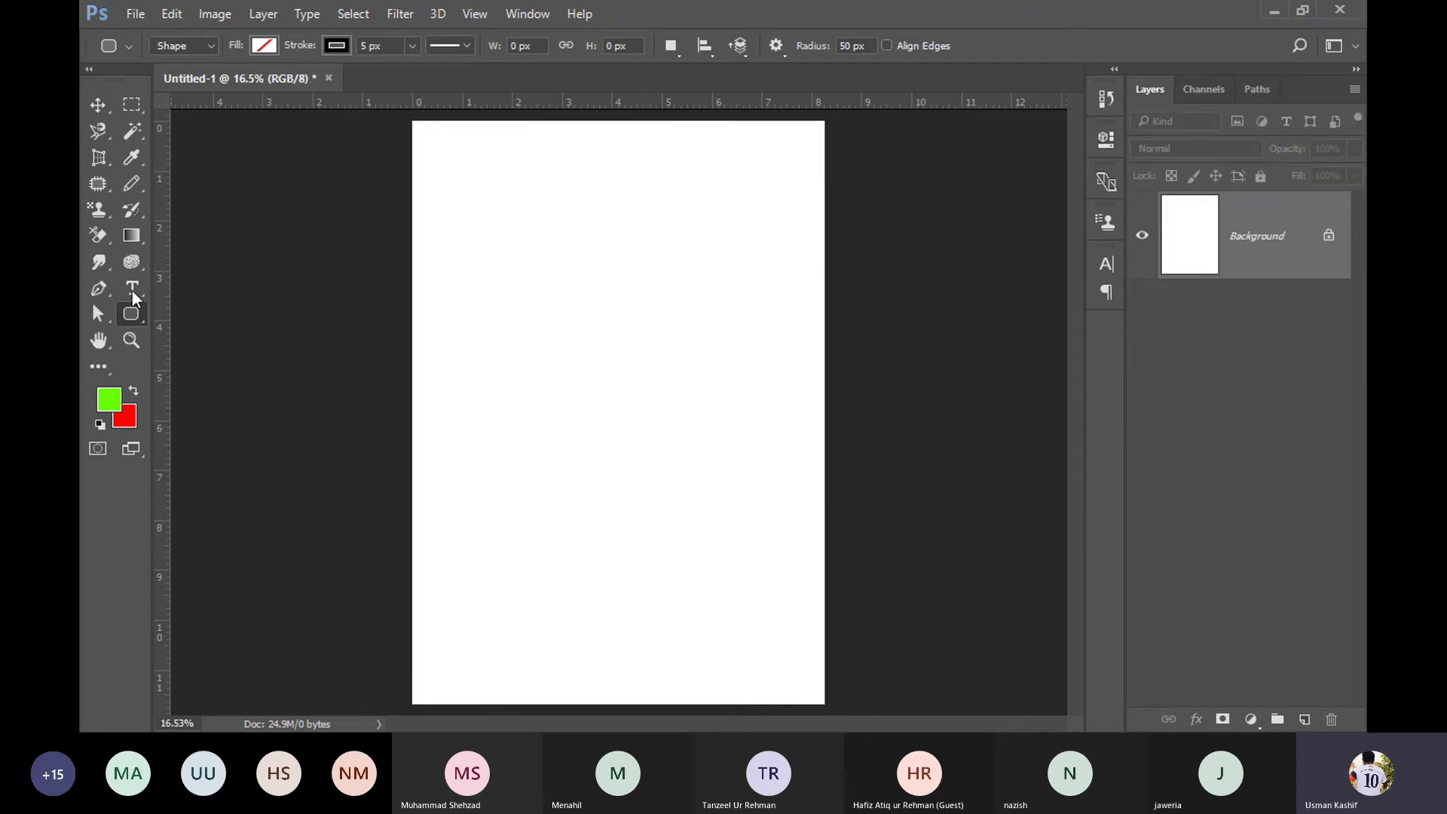
Step: Set the rounded-rectangle radius to 100 px, draw a test rectangle and undo it
left_click(849, 45)
type("100")
left_click_drag(448, 211, 745, 383)
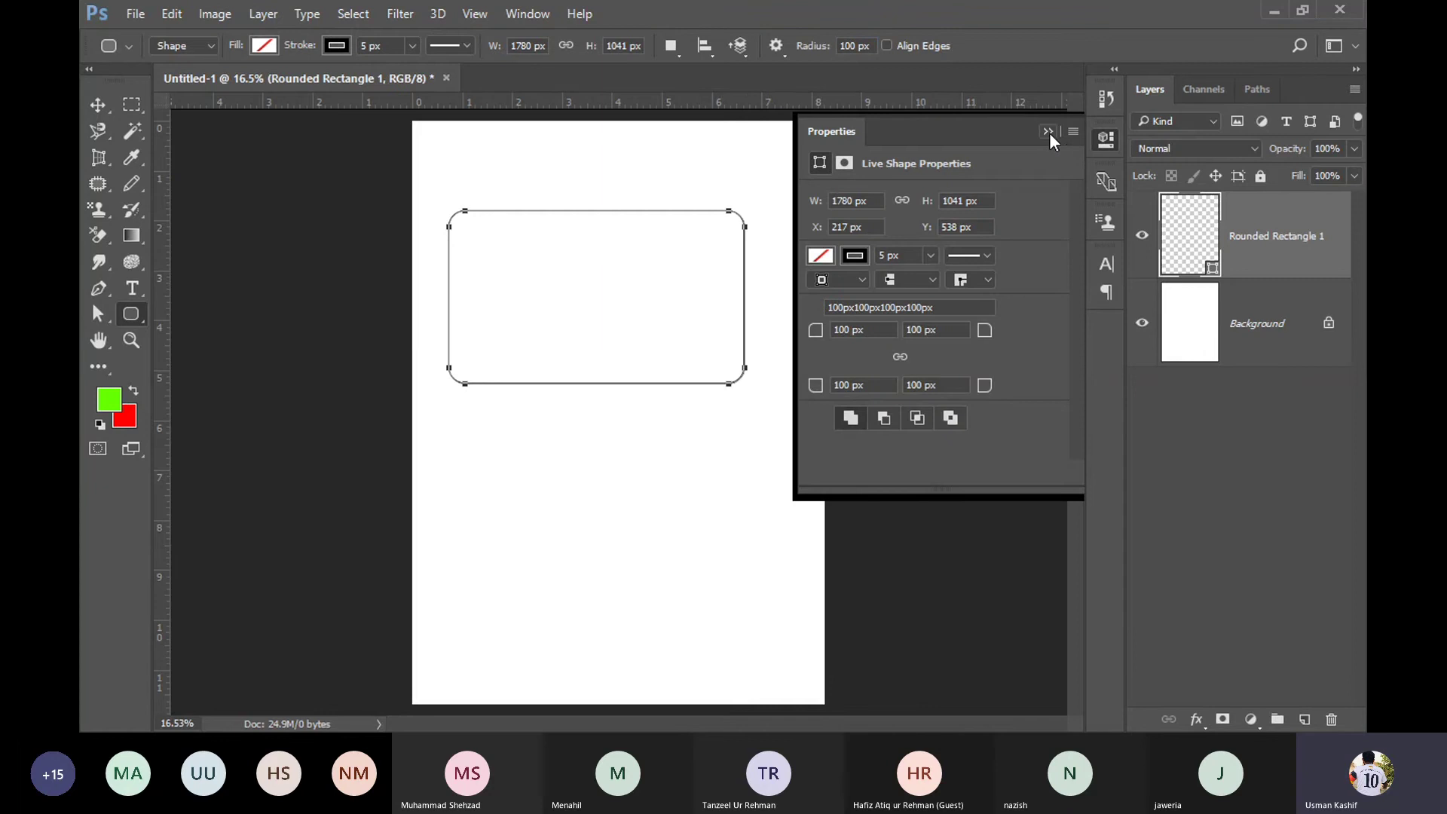
left_click(1047, 132)
key("ctrl+z")
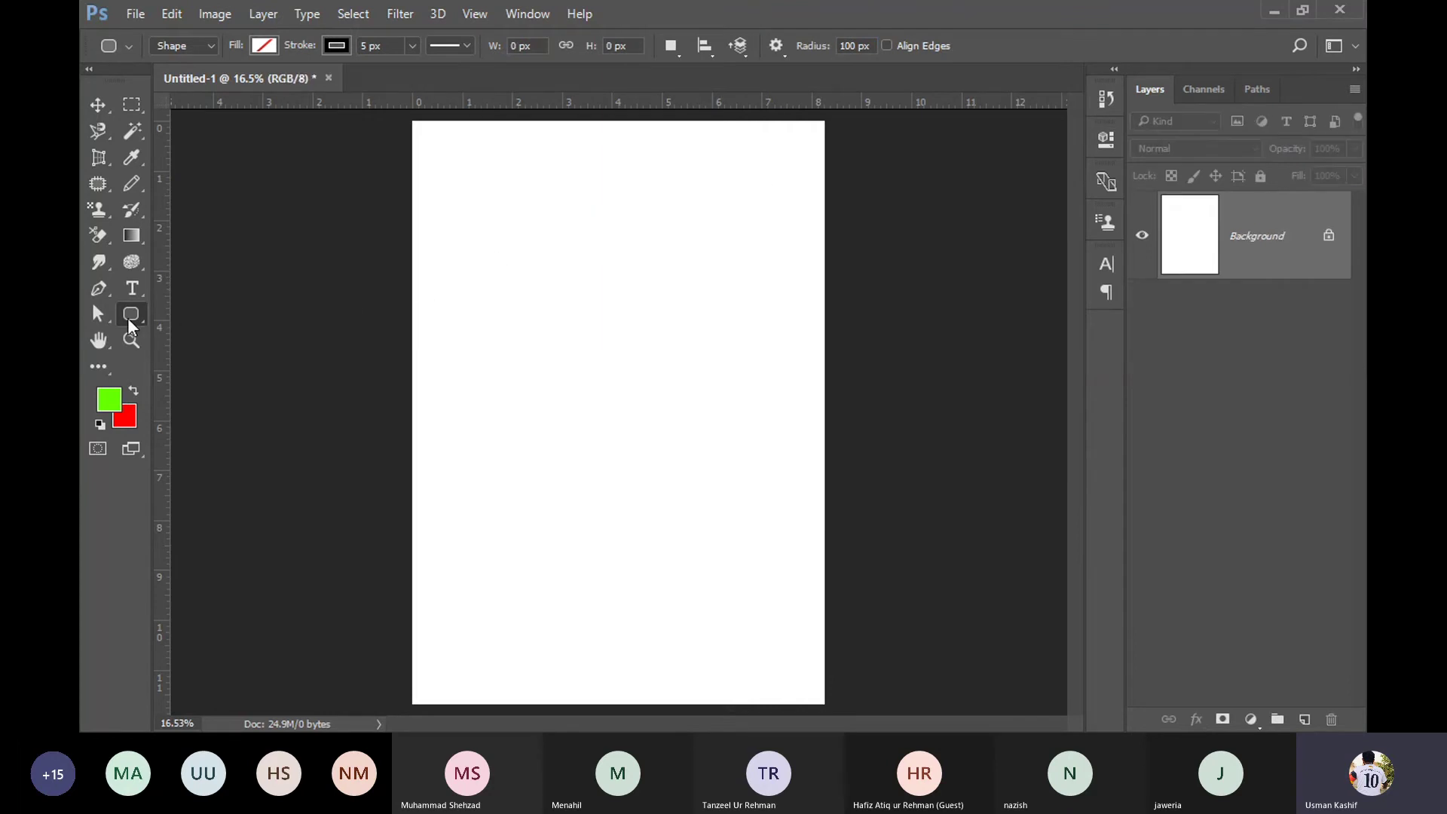
right_click(128, 318)
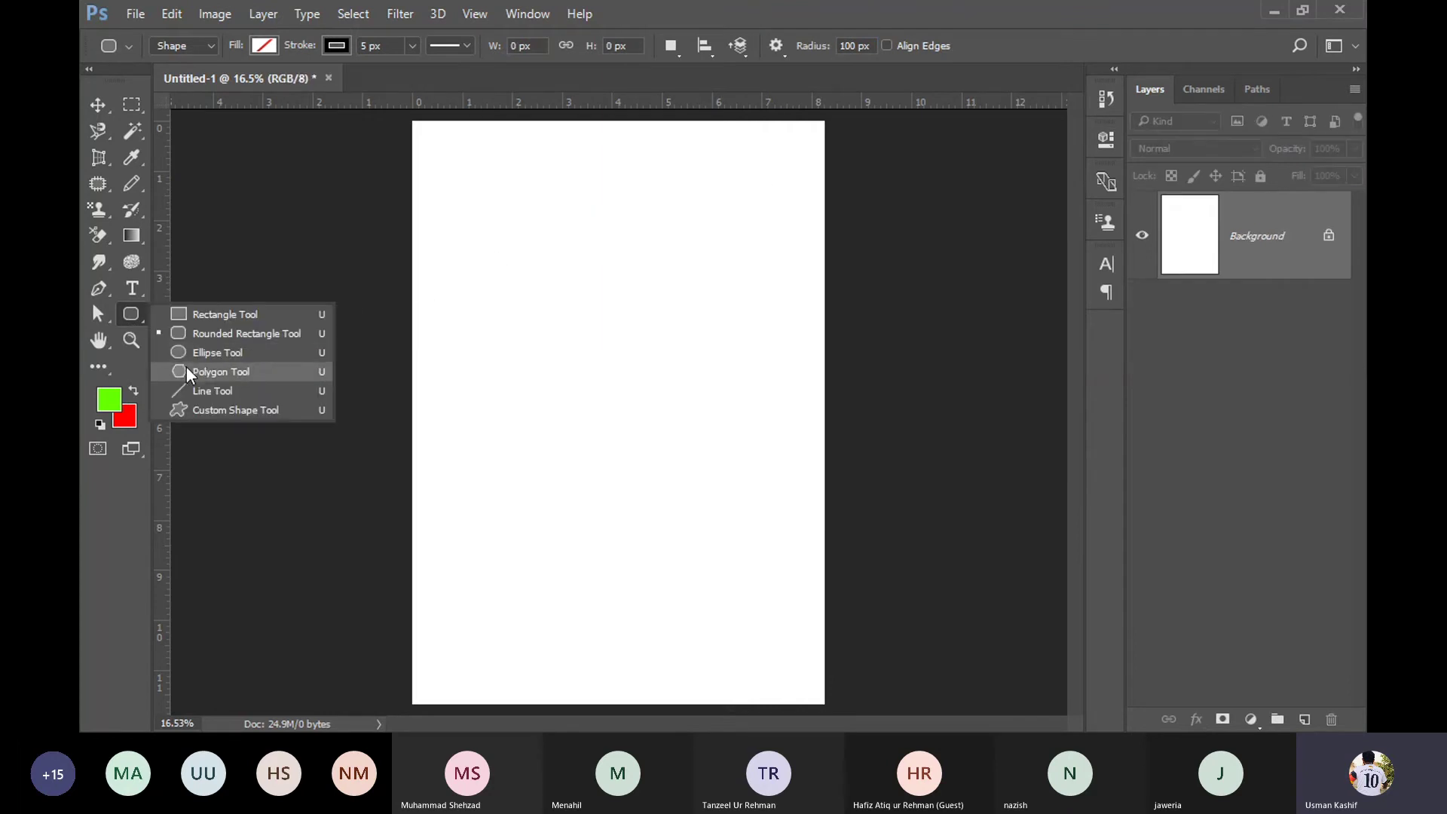
Step: Set the Polygon tool to 8 sides, draw an octagon and undo it
left_click(187, 372)
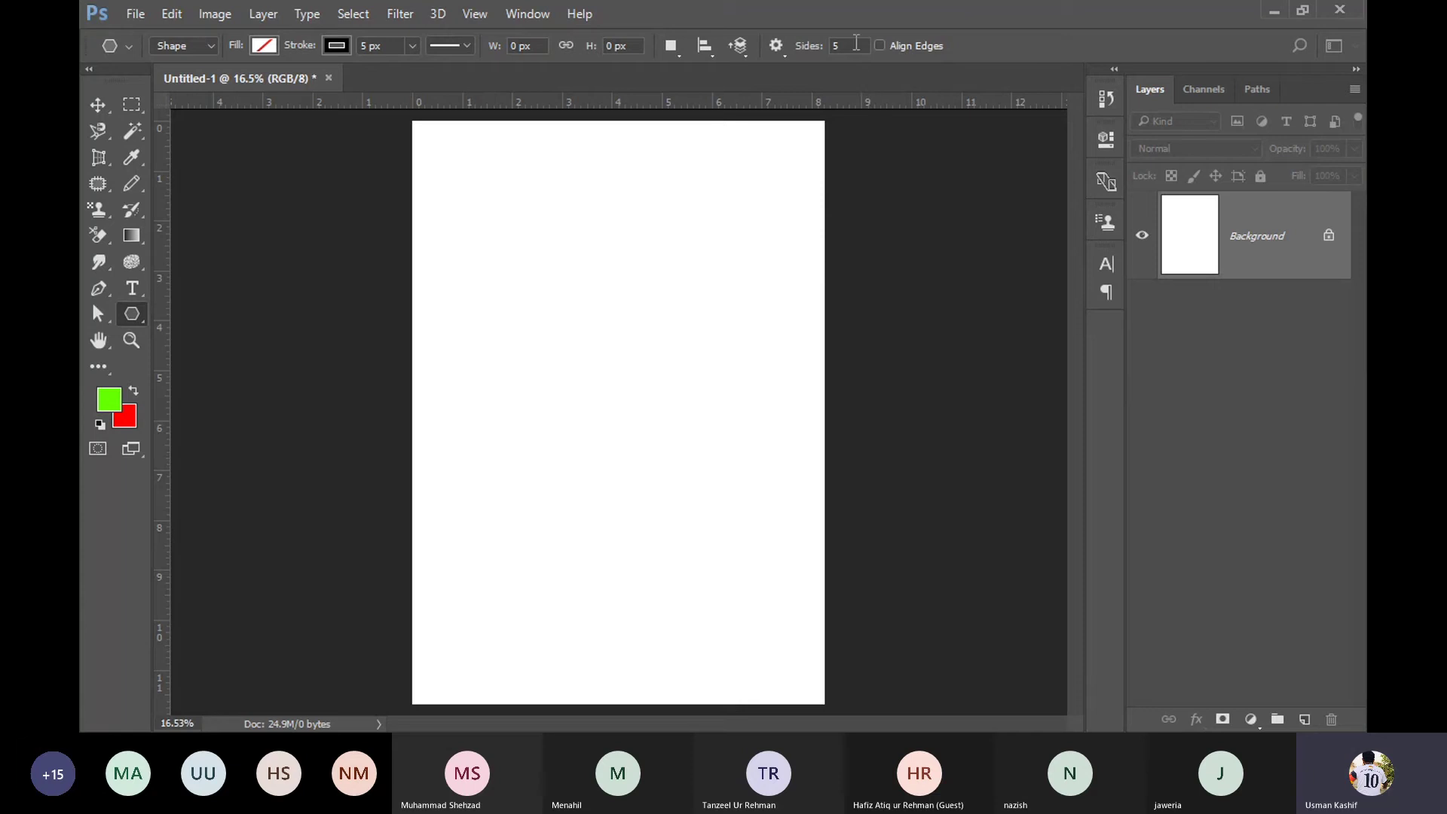
left_click(856, 43)
type("8")
left_click_drag(497, 269, 562, 319)
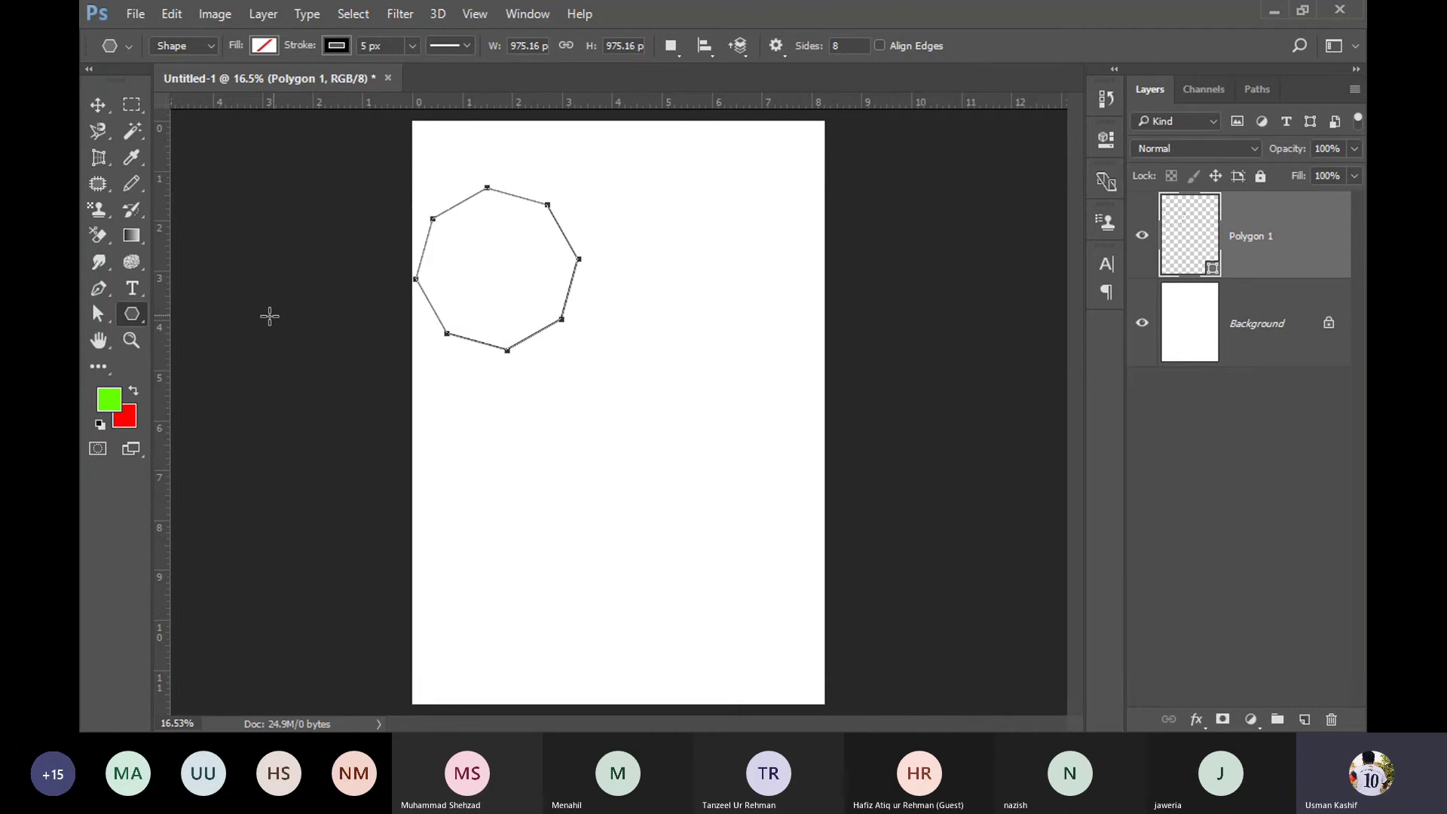
key("ctrl+z")
Step: Draw a diagonal line with the Line tool and undo it
right_click(132, 312)
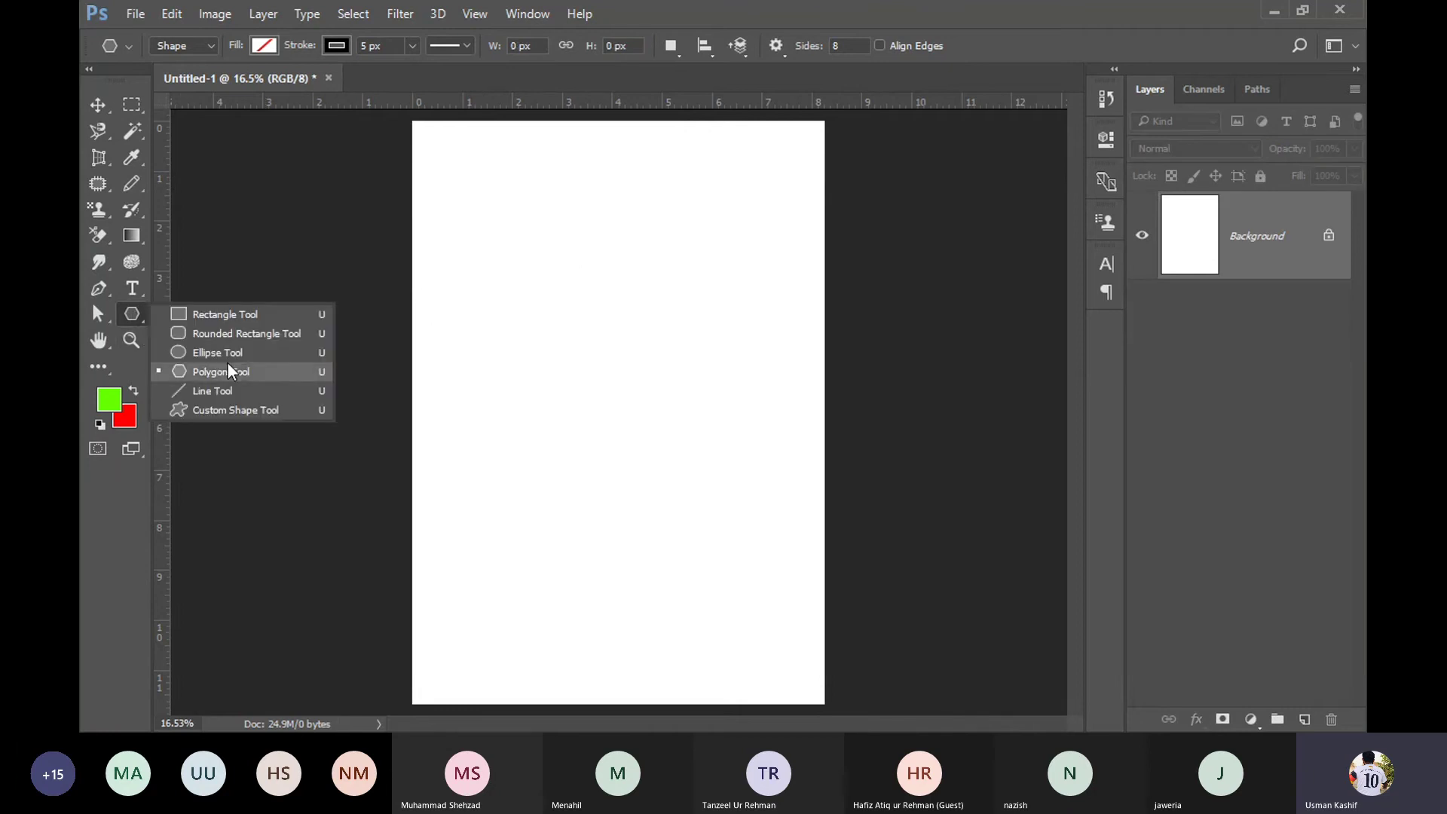
left_click(228, 385)
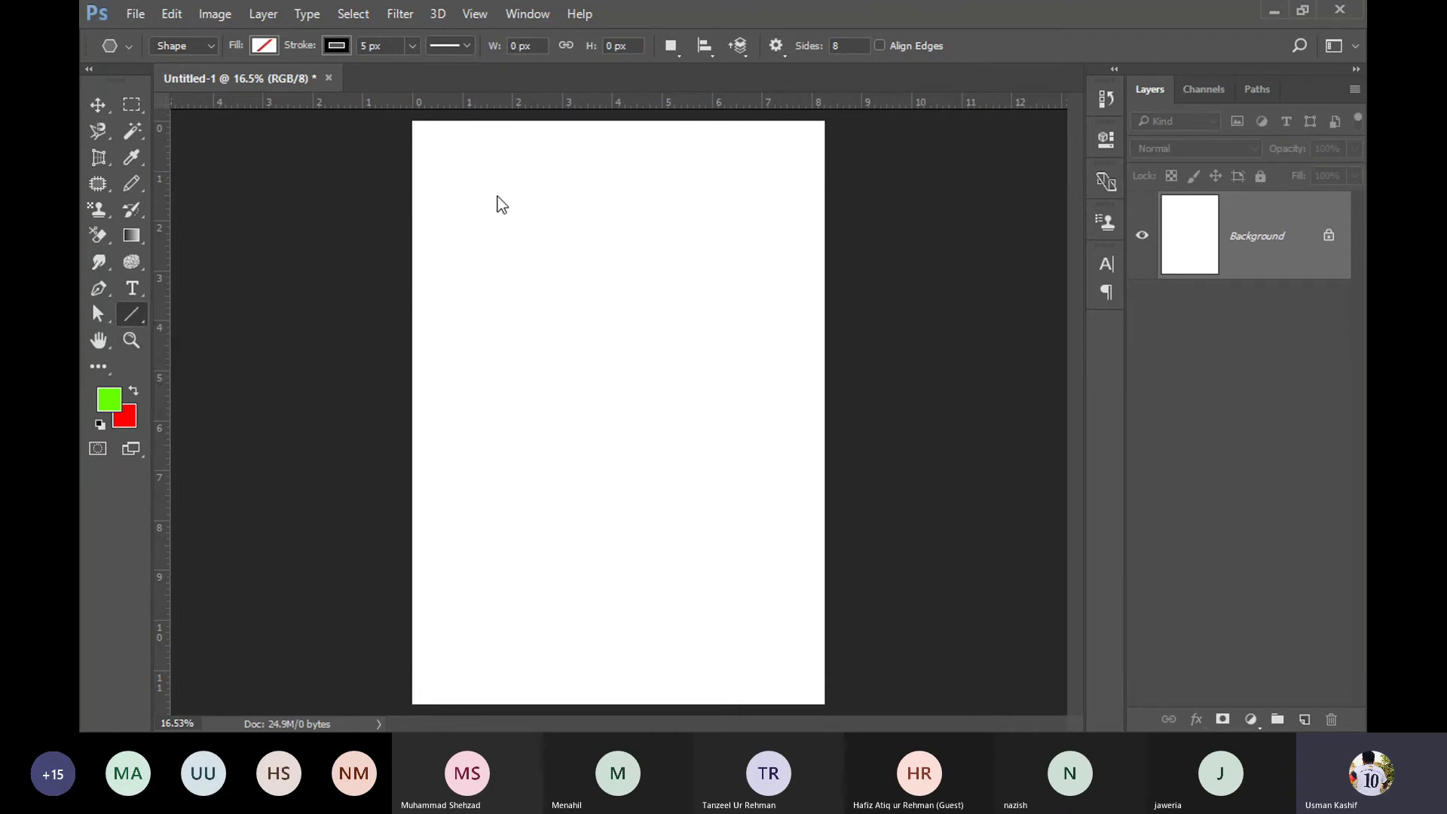
left_click_drag(472, 187, 618, 443)
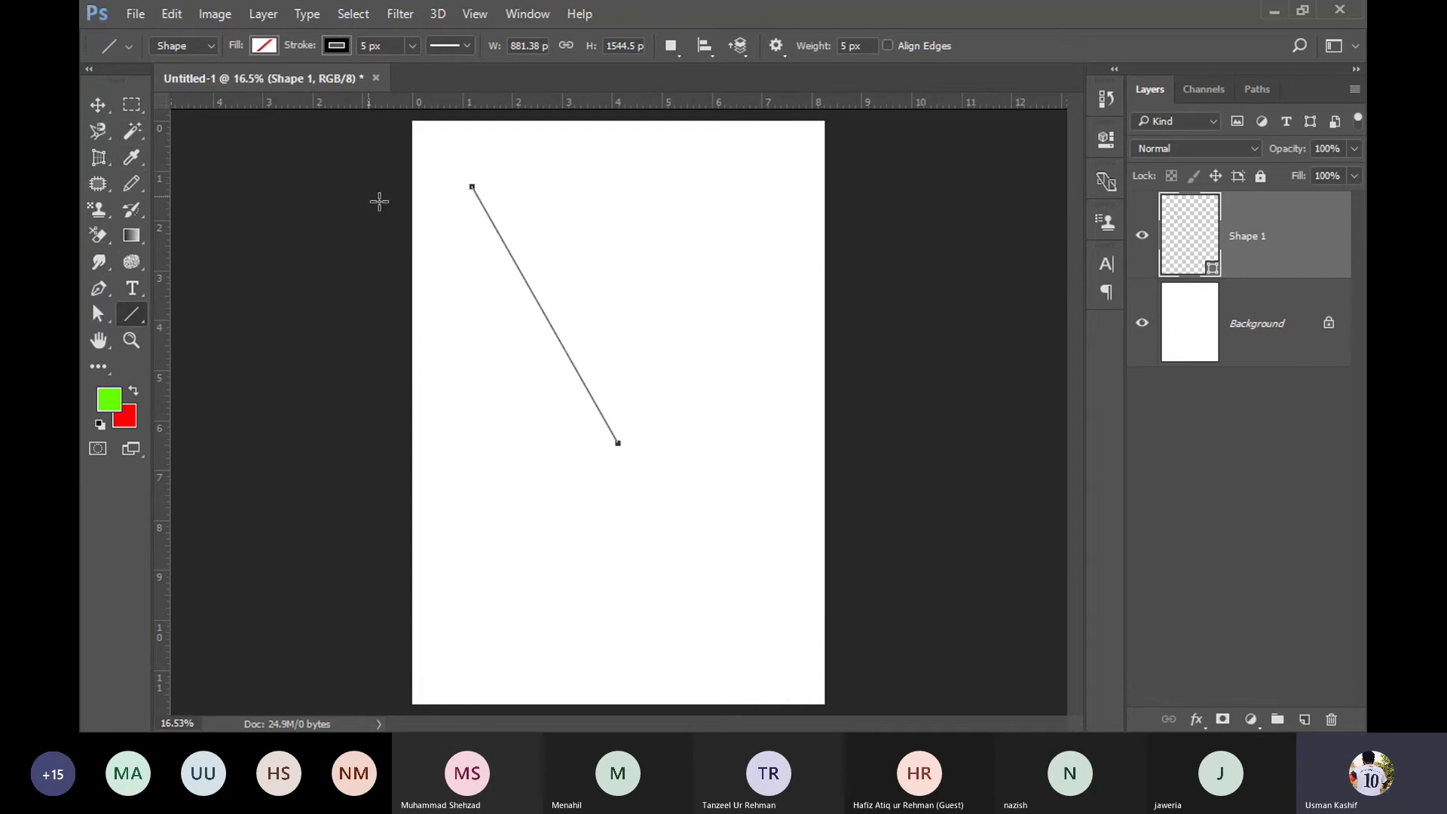
key("ctrl+z")
right_click(133, 311)
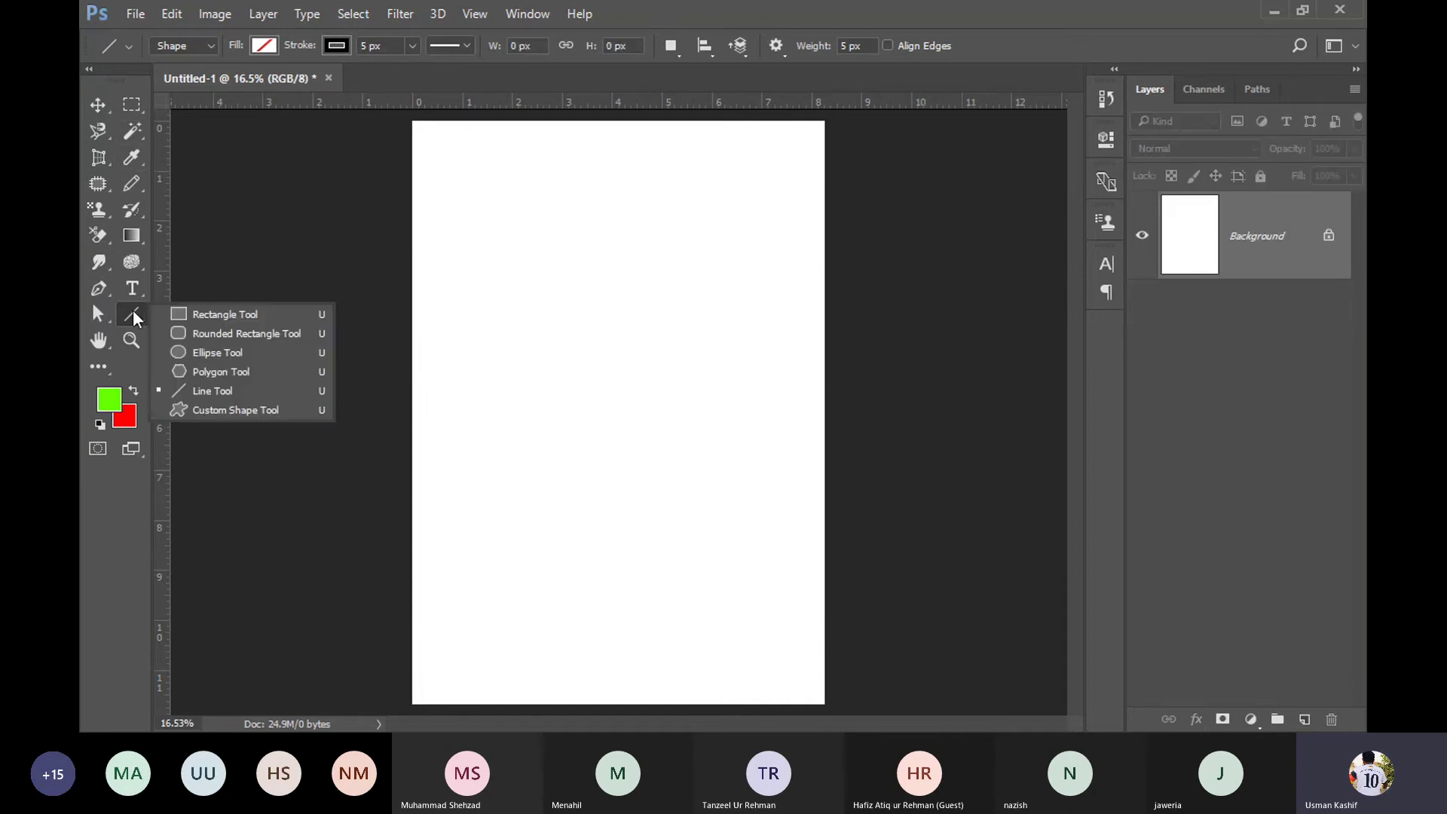
Step: Choose the Custom Shape tool and scroll through its shape gallery
left_click(255, 410)
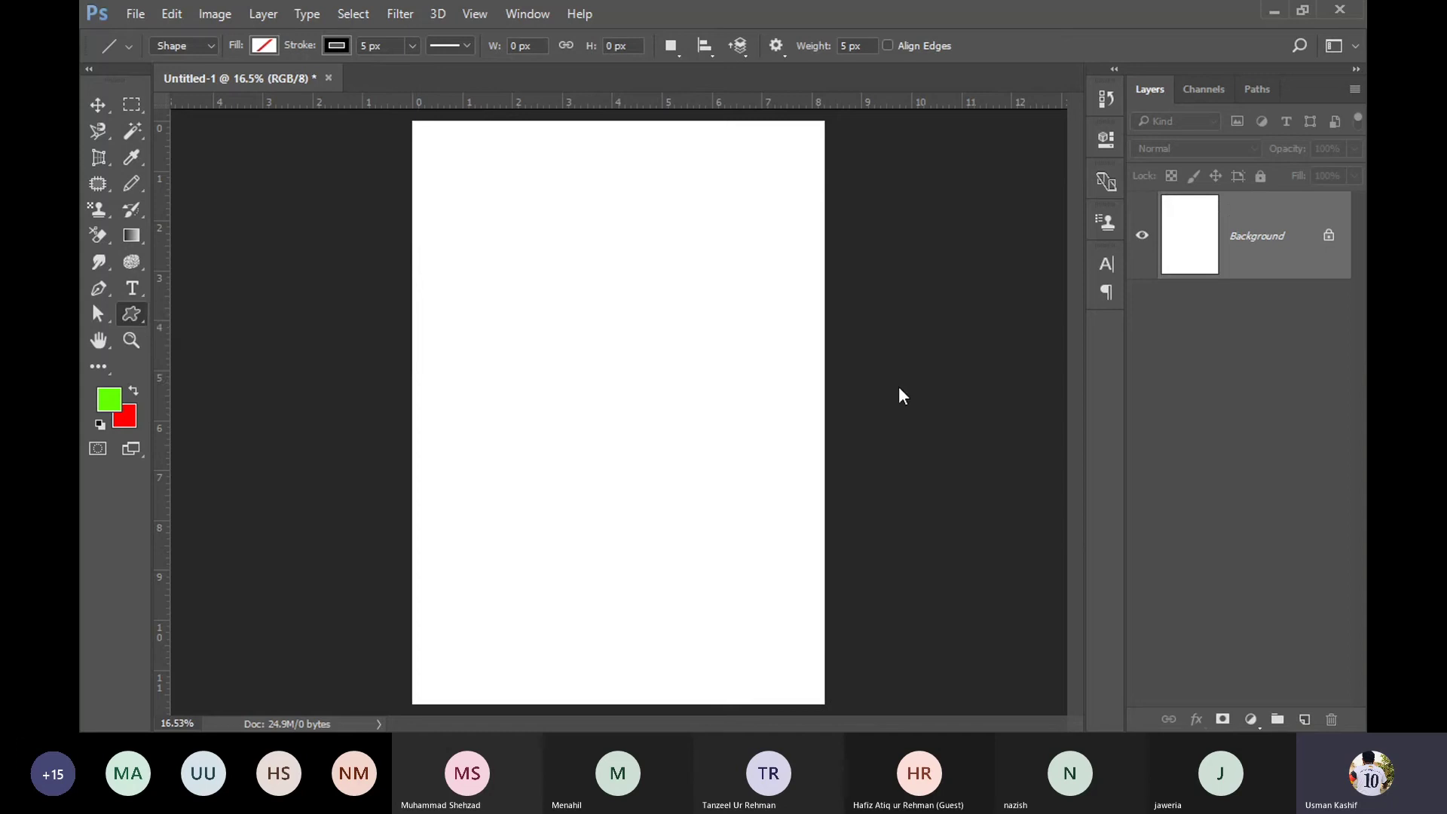
left_click(867, 48)
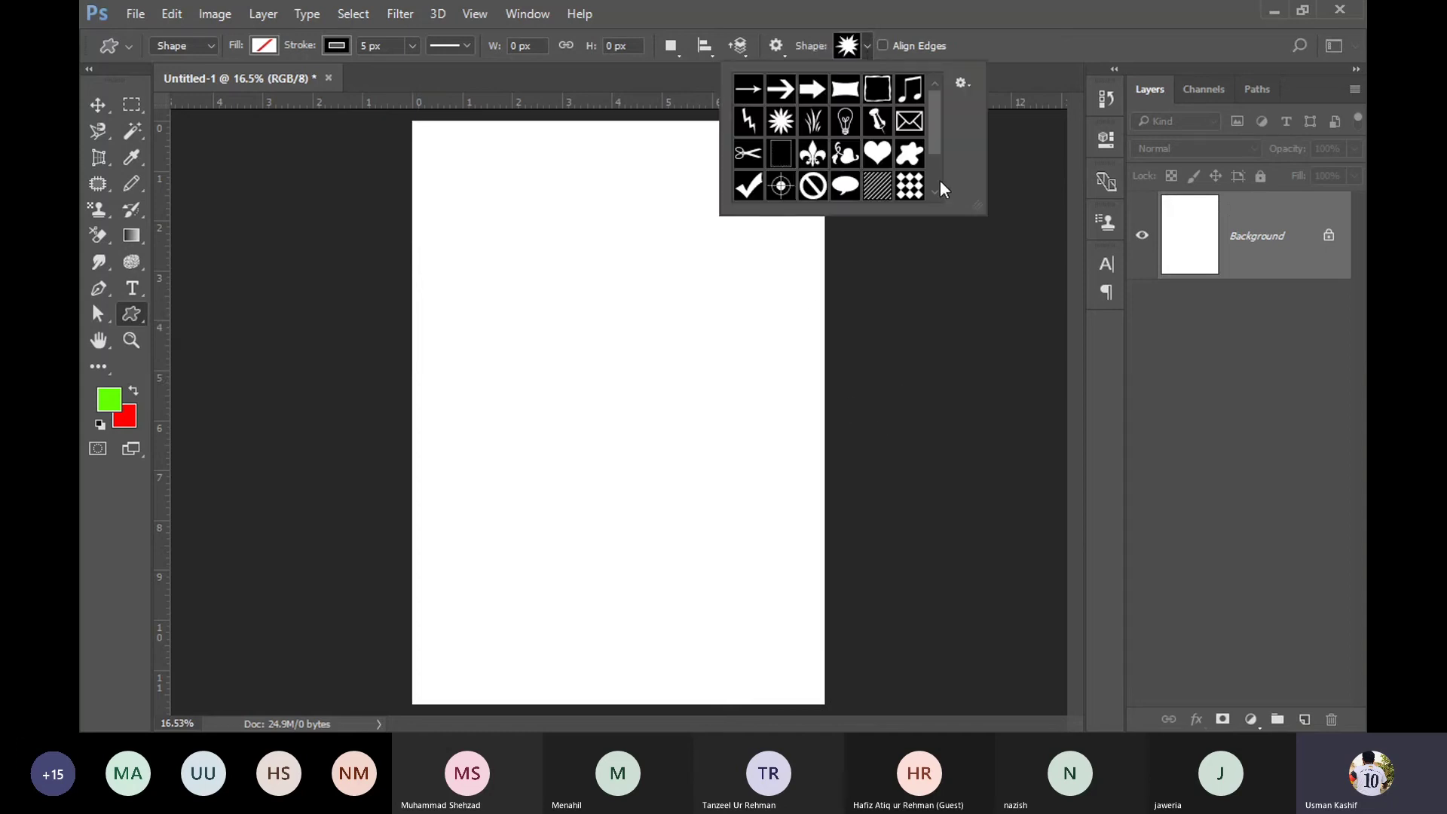
scroll(929, 119, "down", 3)
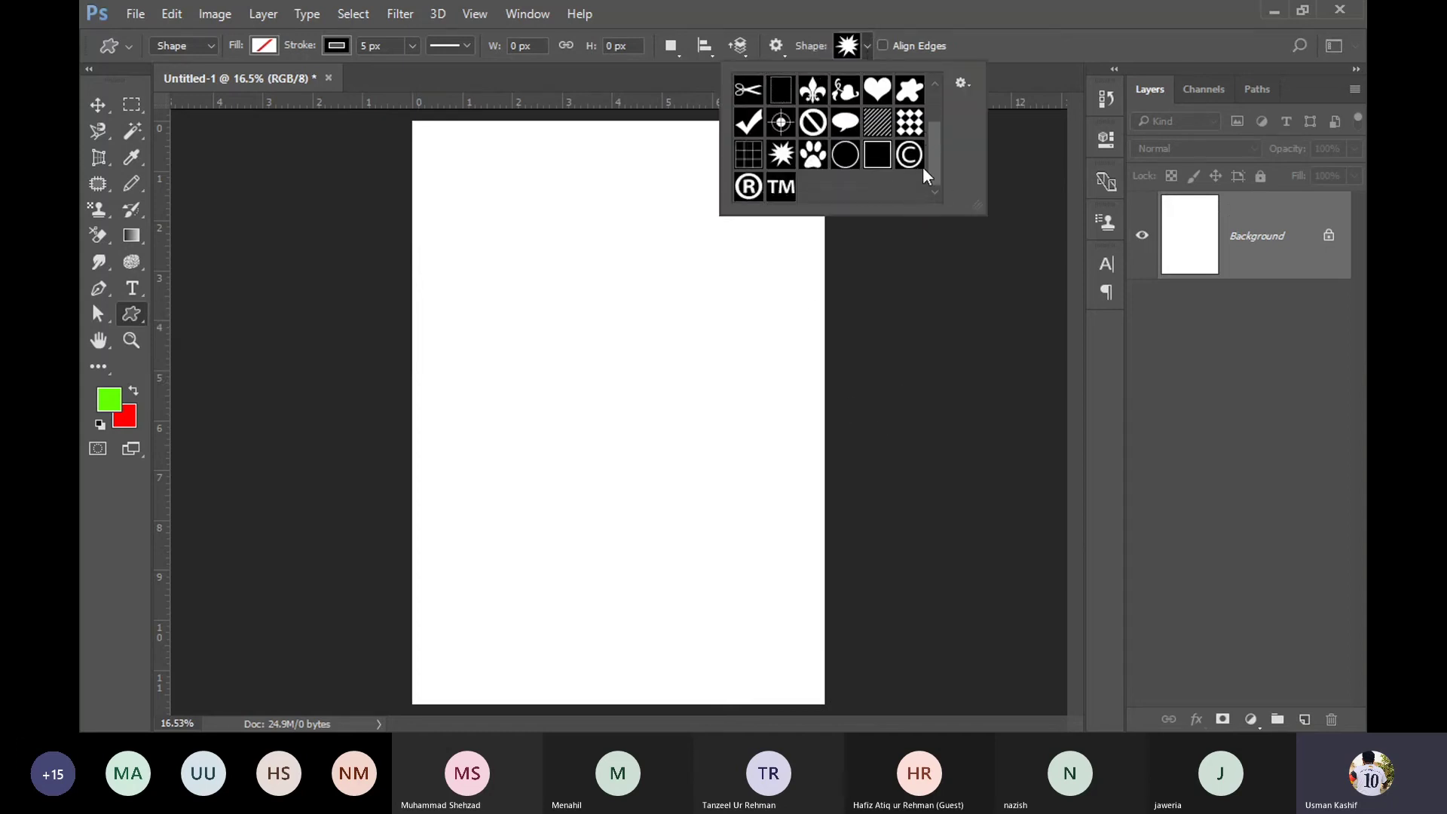
scroll(923, 166, "up", 3)
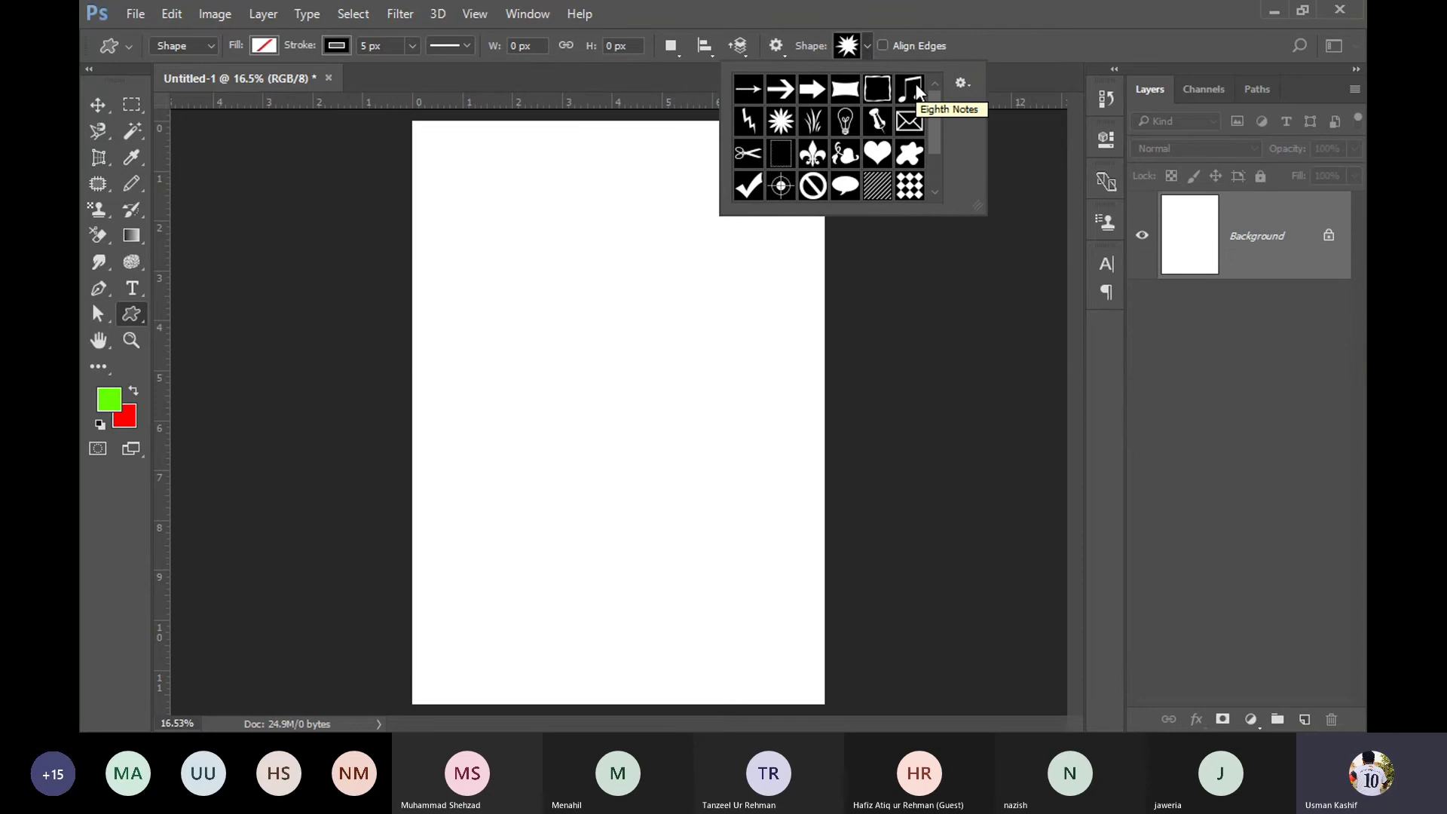
scroll(913, 151, "down", 3)
scroll(919, 151, "up", 3)
scroll(922, 104, "down", 3)
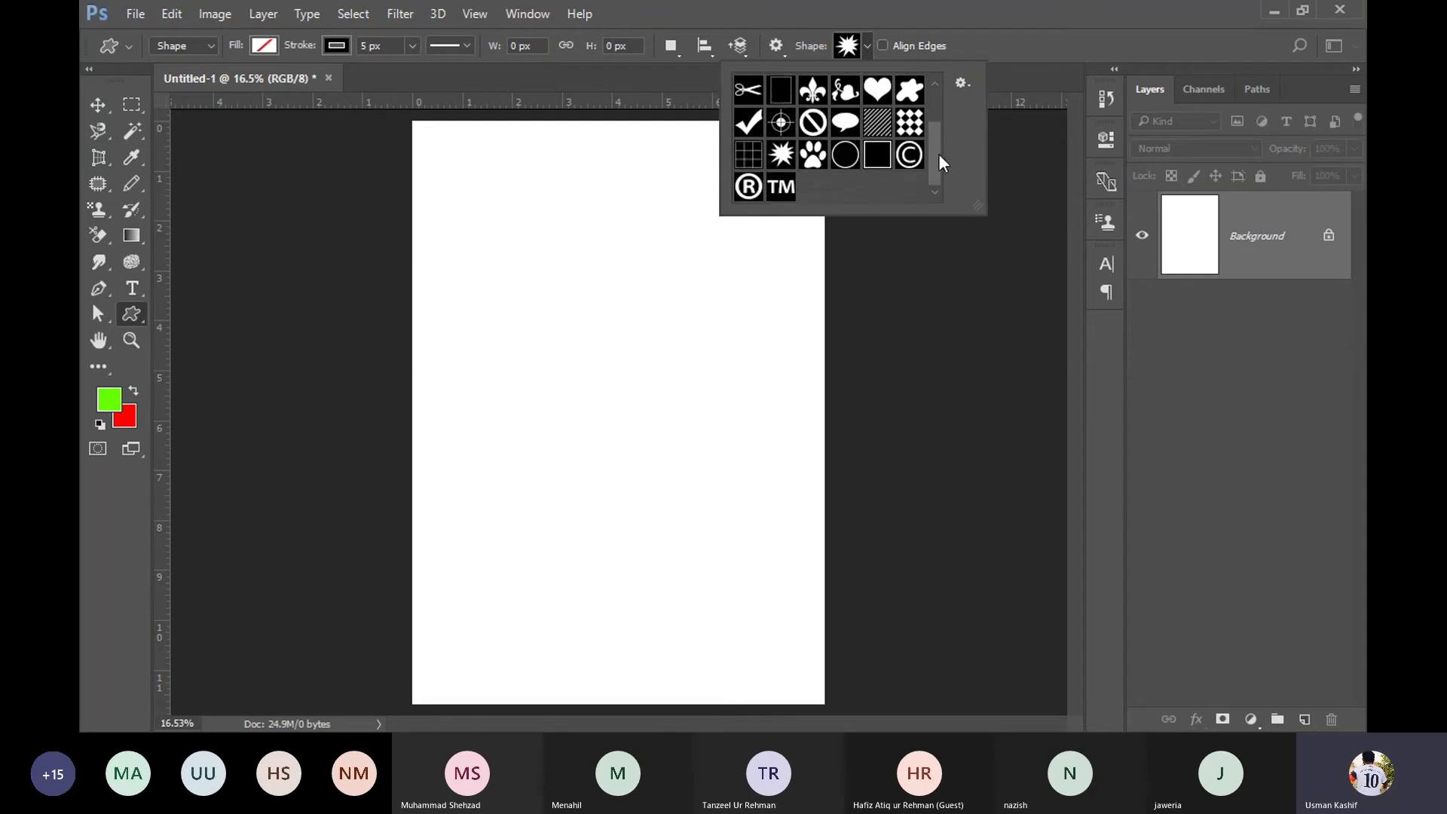
scroll(938, 153, "up", 3)
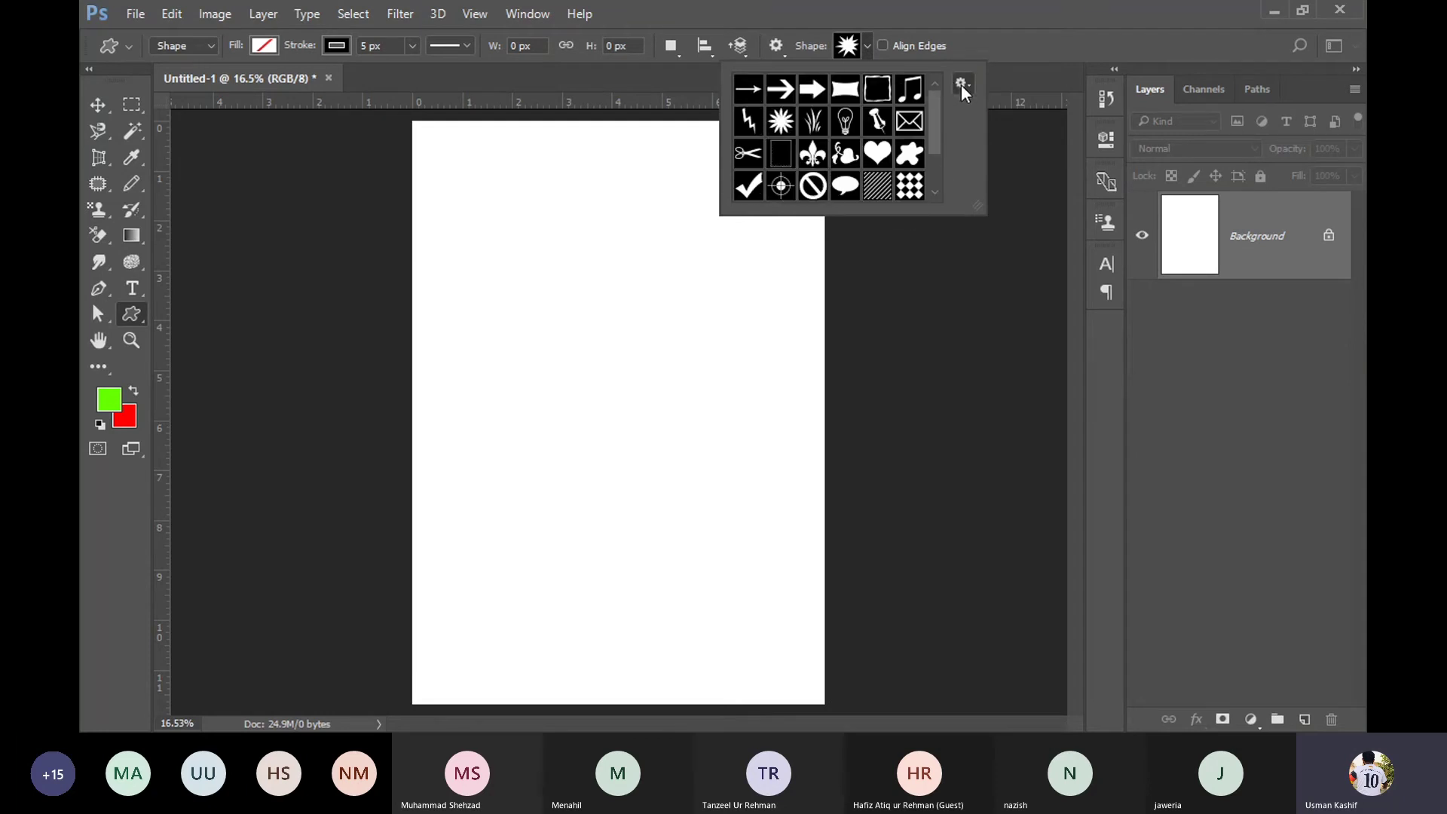
Step: Replace the current shapes with the All shape set and browse it before closing the picker
left_click(961, 84)
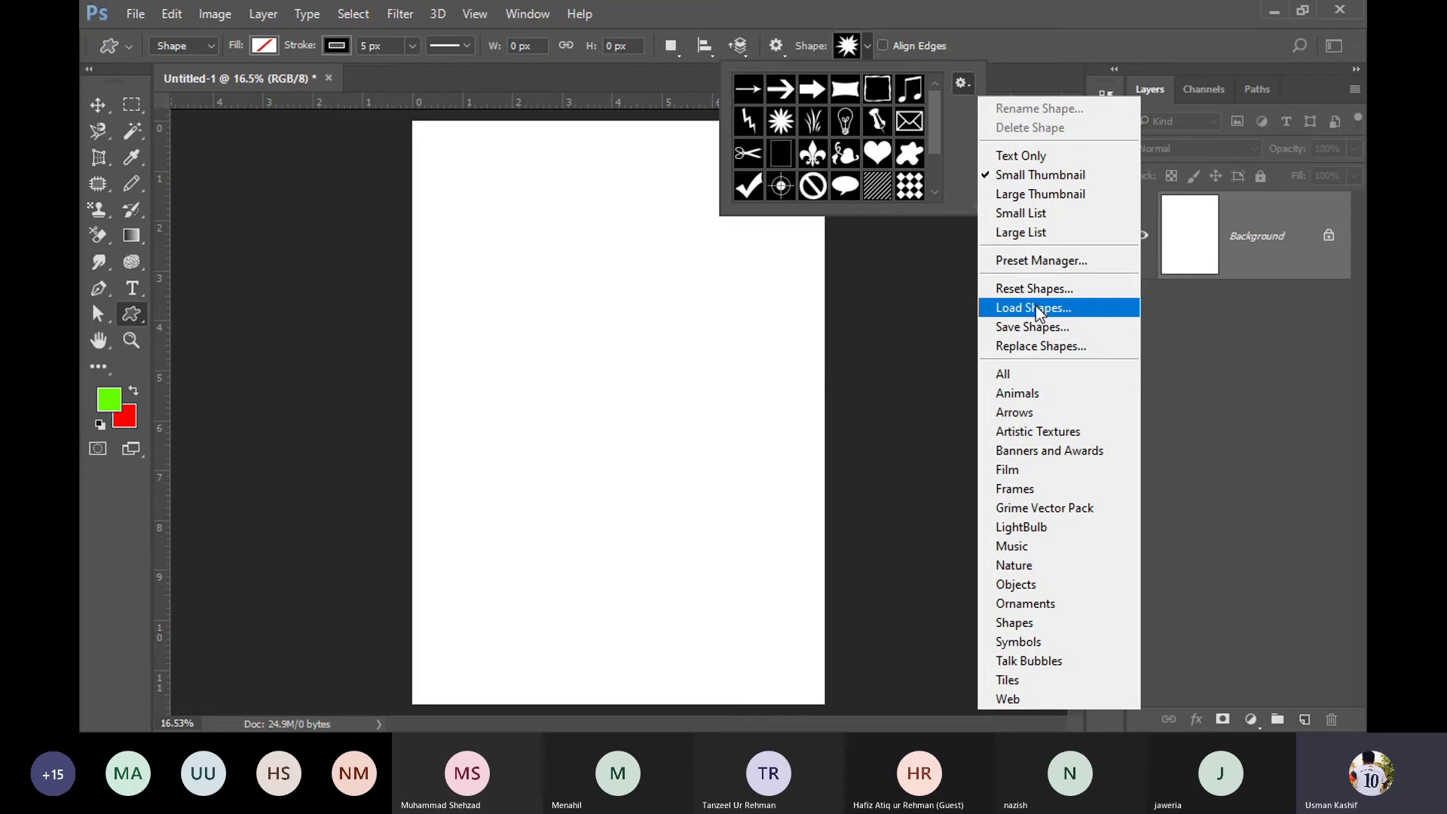
left_click(1002, 374)
left_click(637, 299)
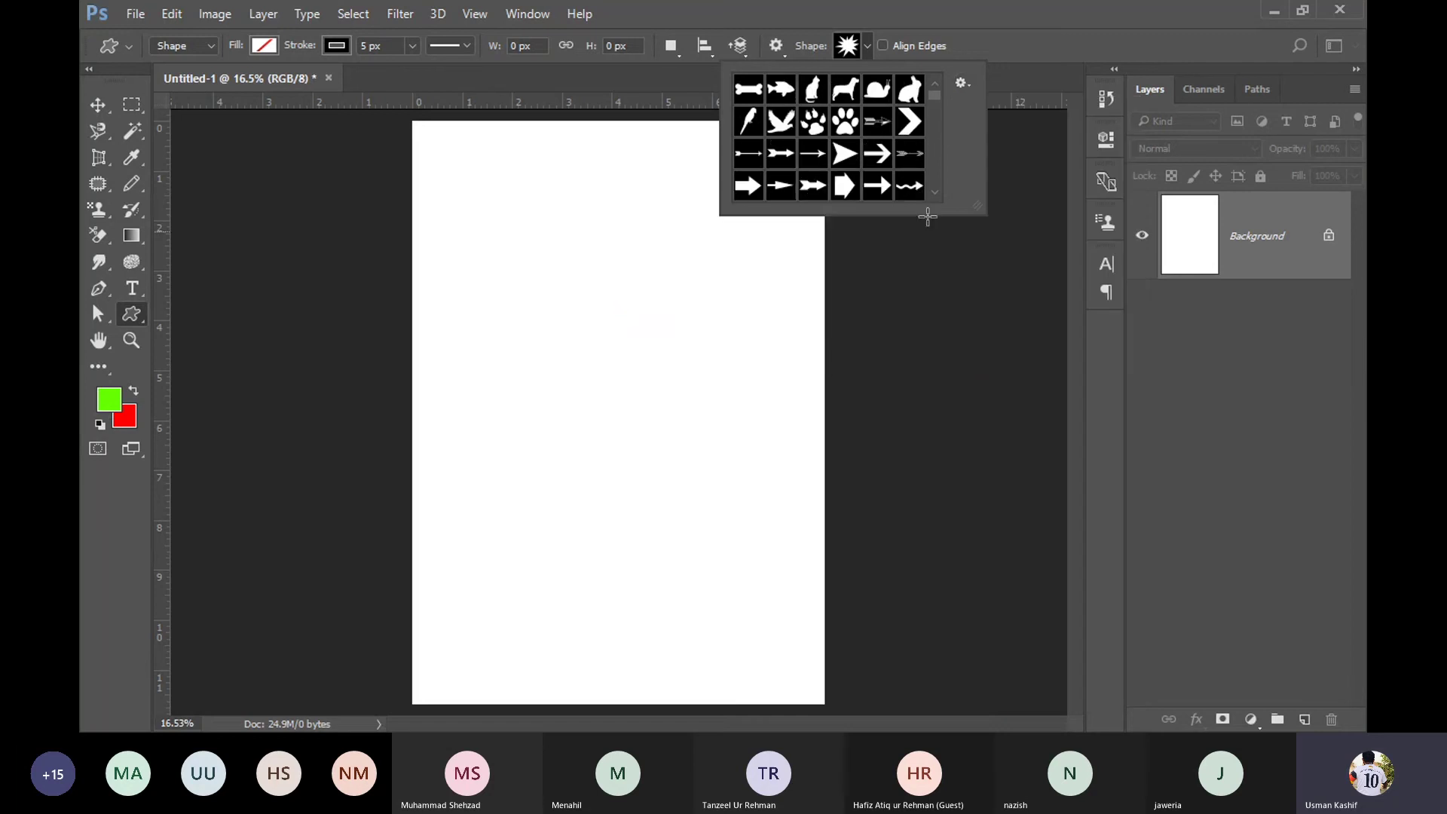
mouse_move(930, 93)
left_mouse_down()
mouse_move(933, 185)
mouse_move(933, 104)
left_mouse_up()
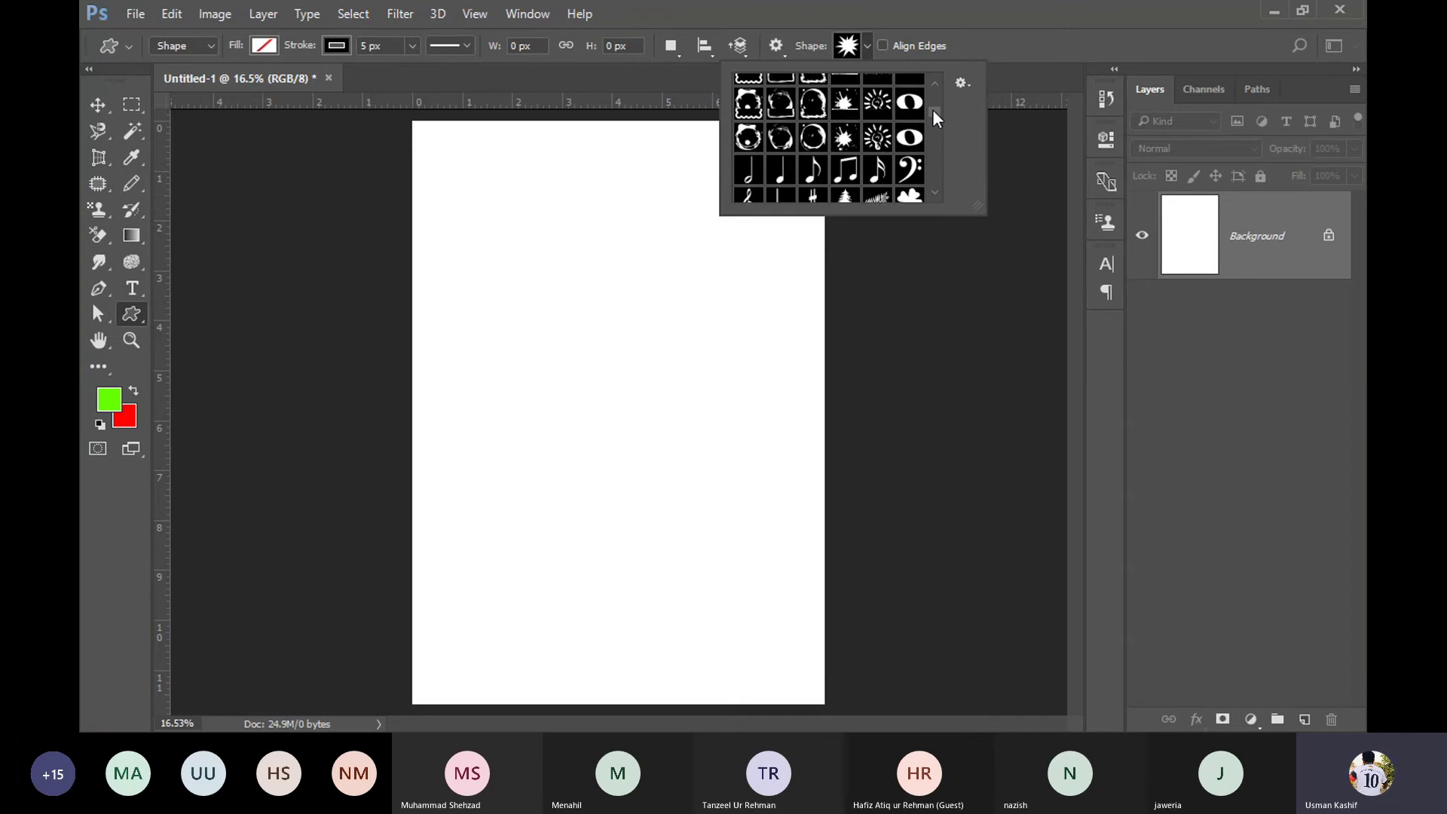
mouse_move(933, 104)
left_mouse_down()
mouse_move(938, 88)
mouse_move(939, 189)
mouse_move(952, 83)
left_mouse_up()
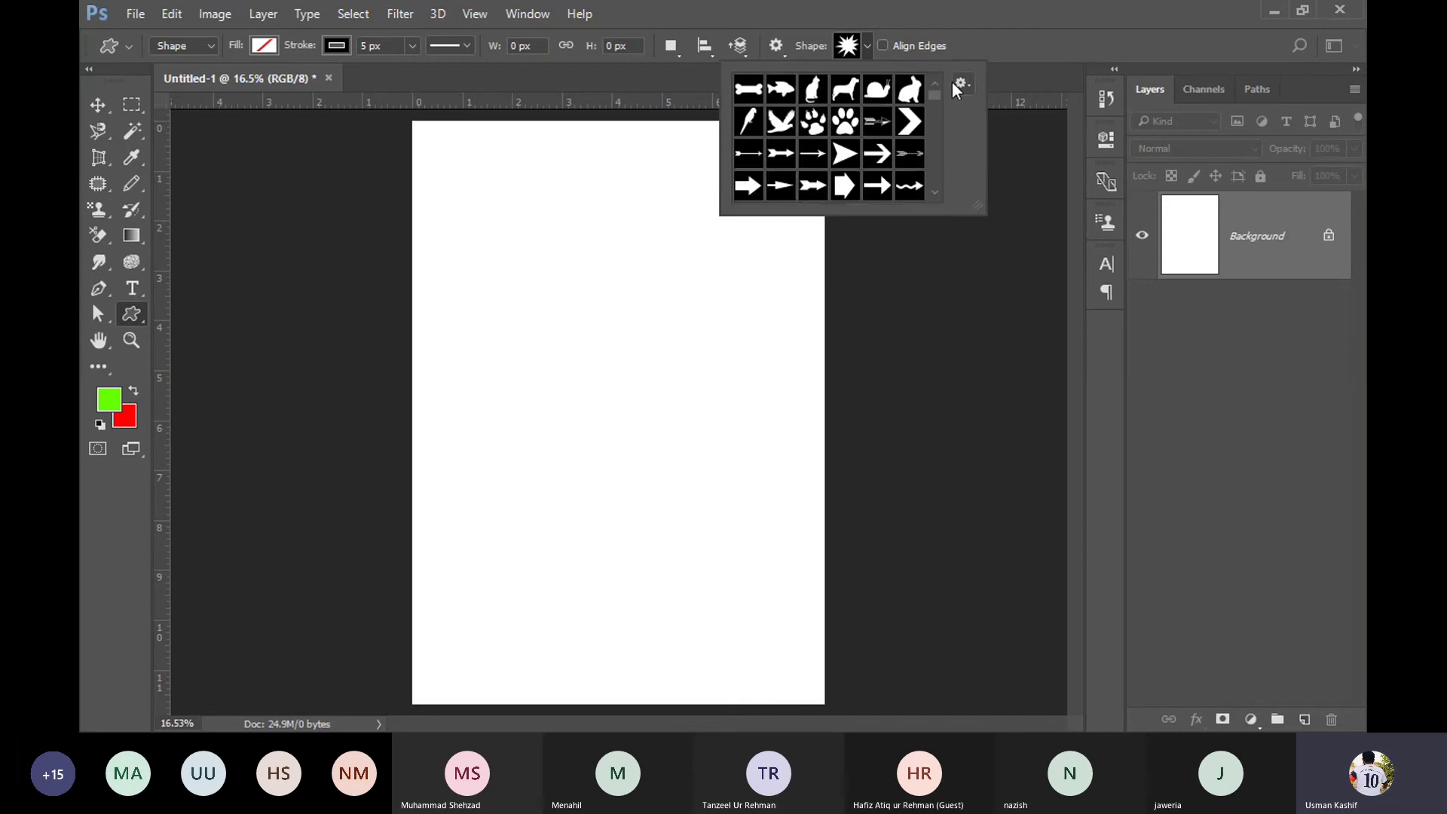
left_click(1043, 39)
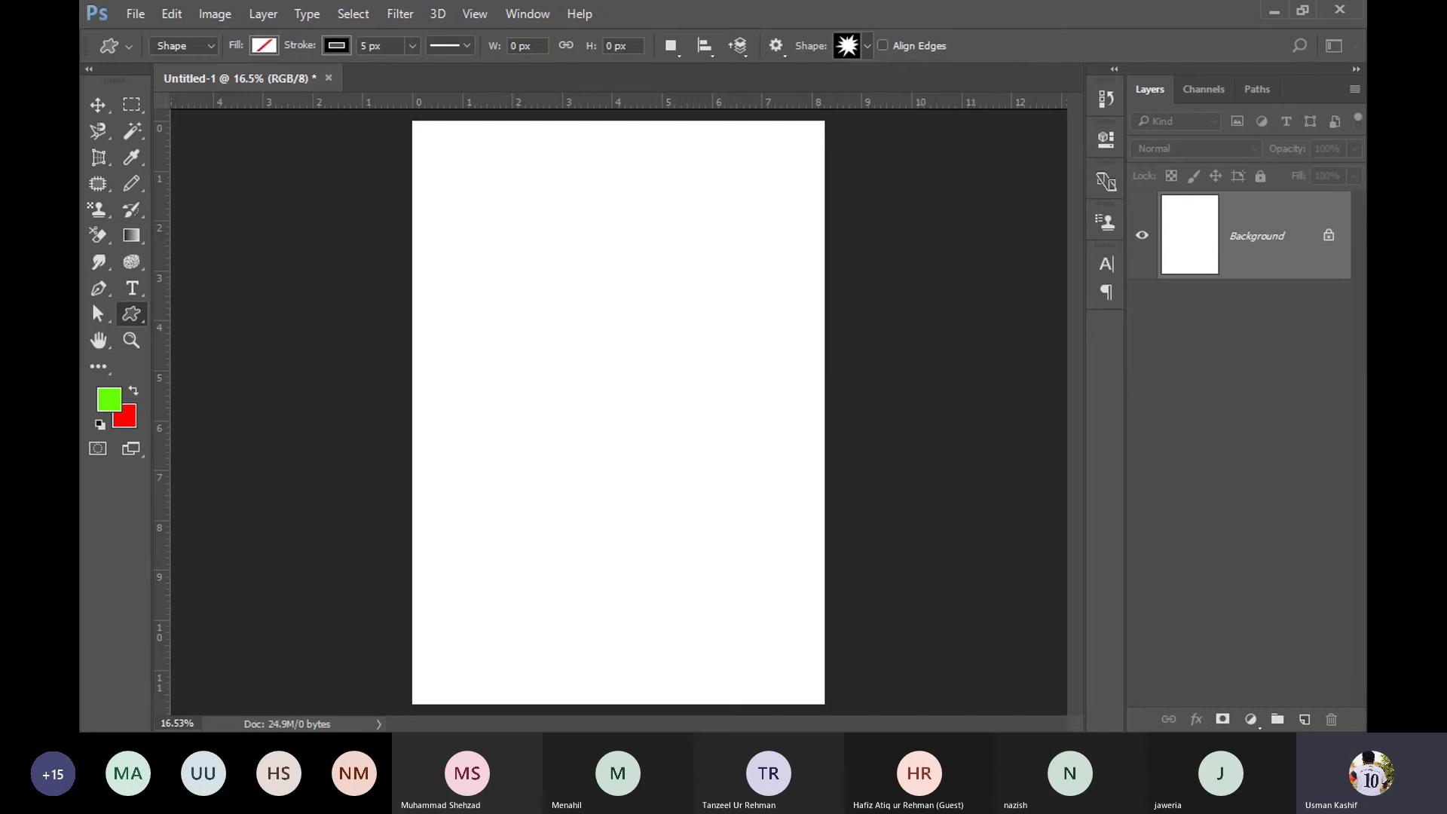
Step: On a new layer, draw a curvy freeform outline and close it at its starting anchor
left_click(1304, 719)
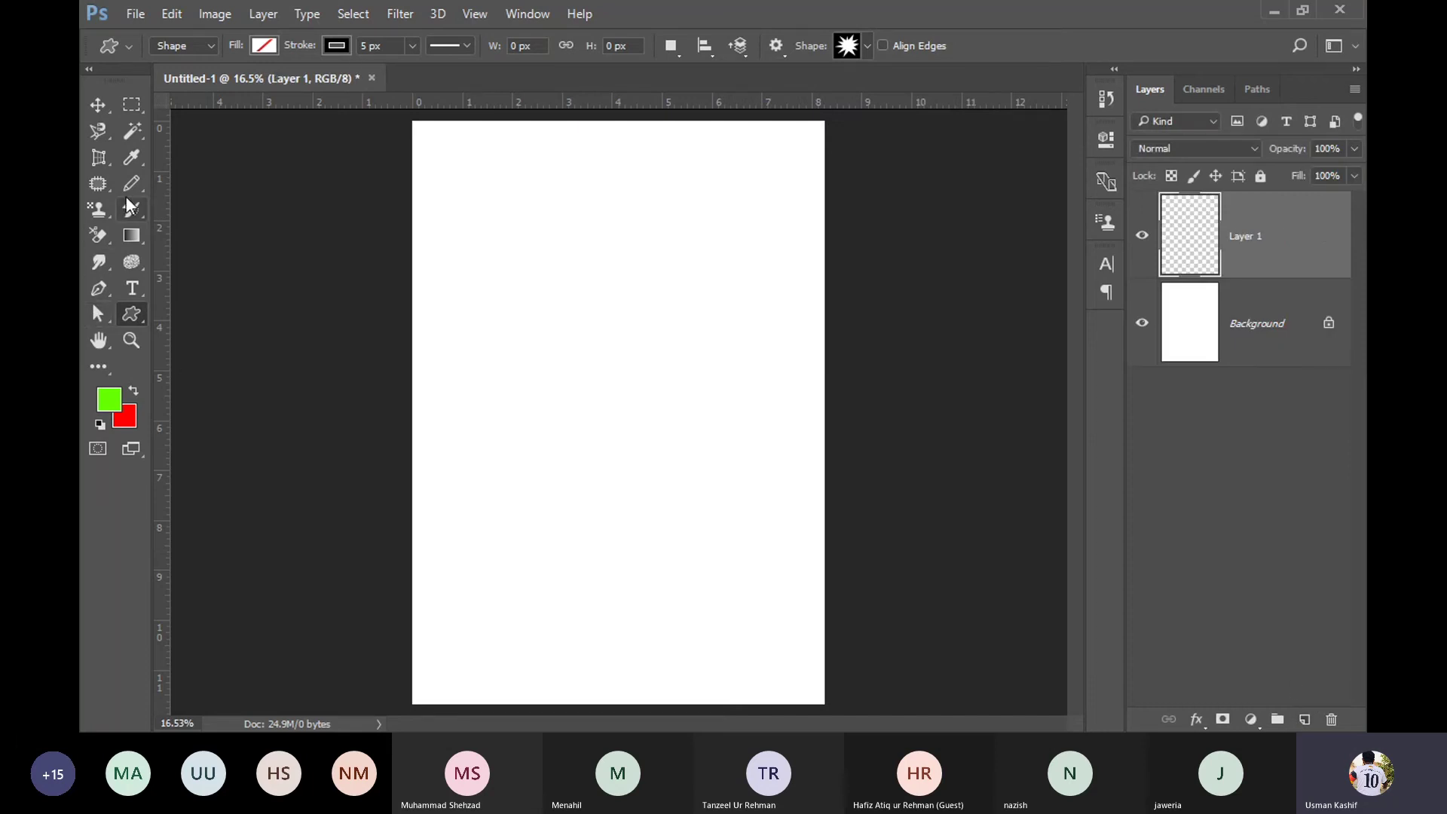
left_click(98, 289)
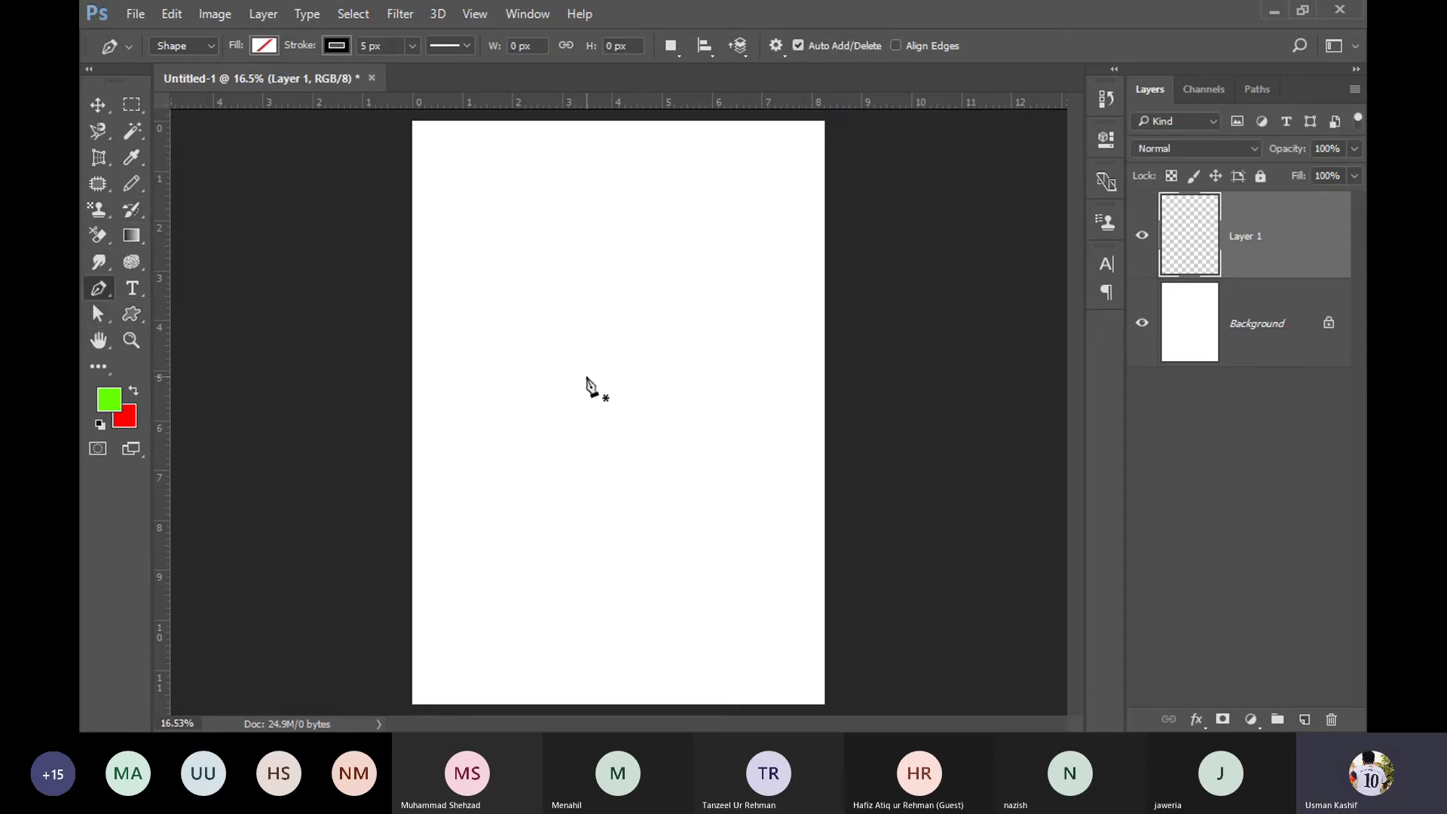
left_click(491, 424)
left_click(562, 309)
left_click_drag(562, 309, 675, 339)
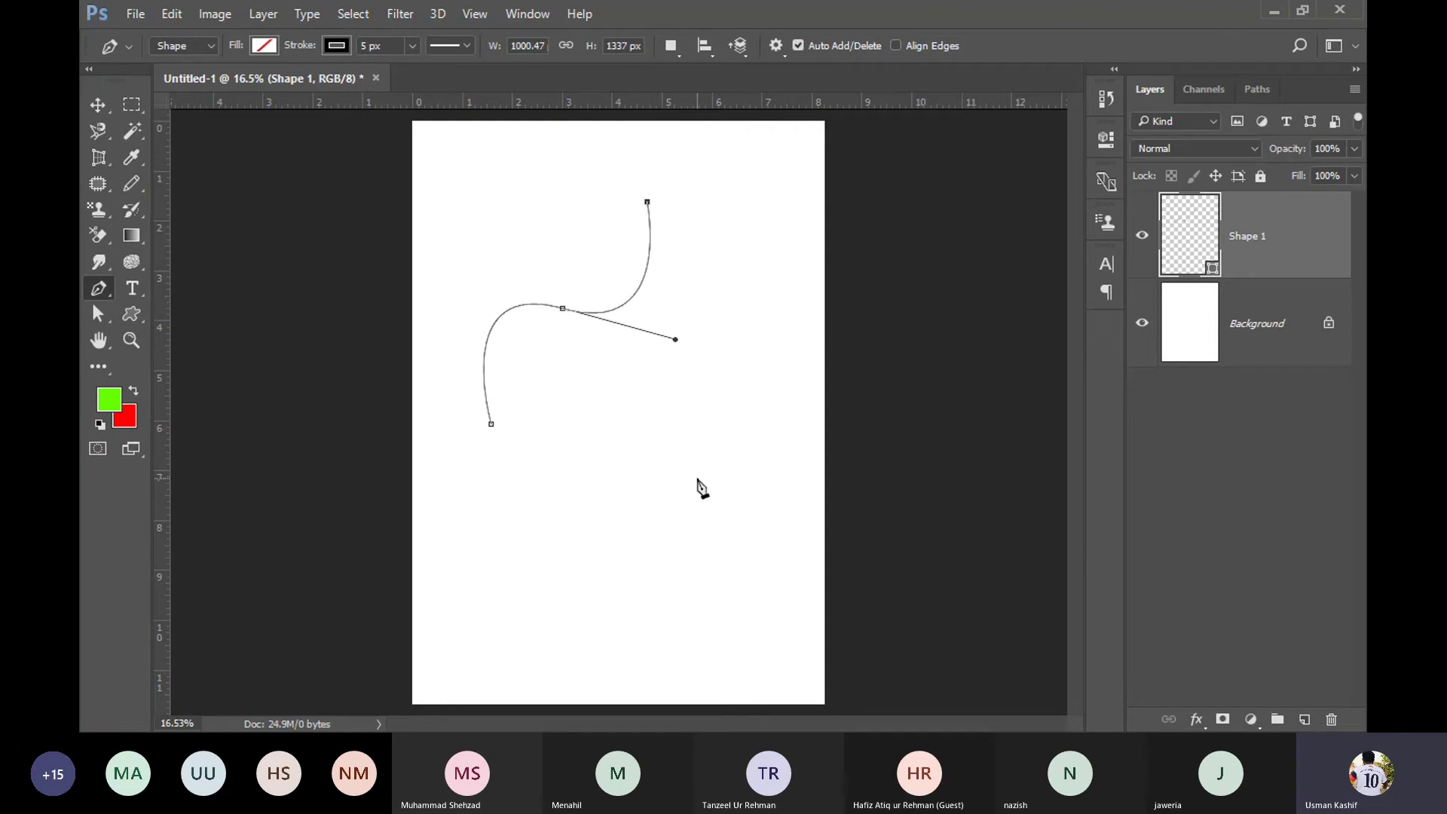
mouse_move(697, 477)
left_mouse_down()
mouse_move(740, 534)
mouse_move(548, 568)
mouse_move(405, 761)
left_mouse_up()
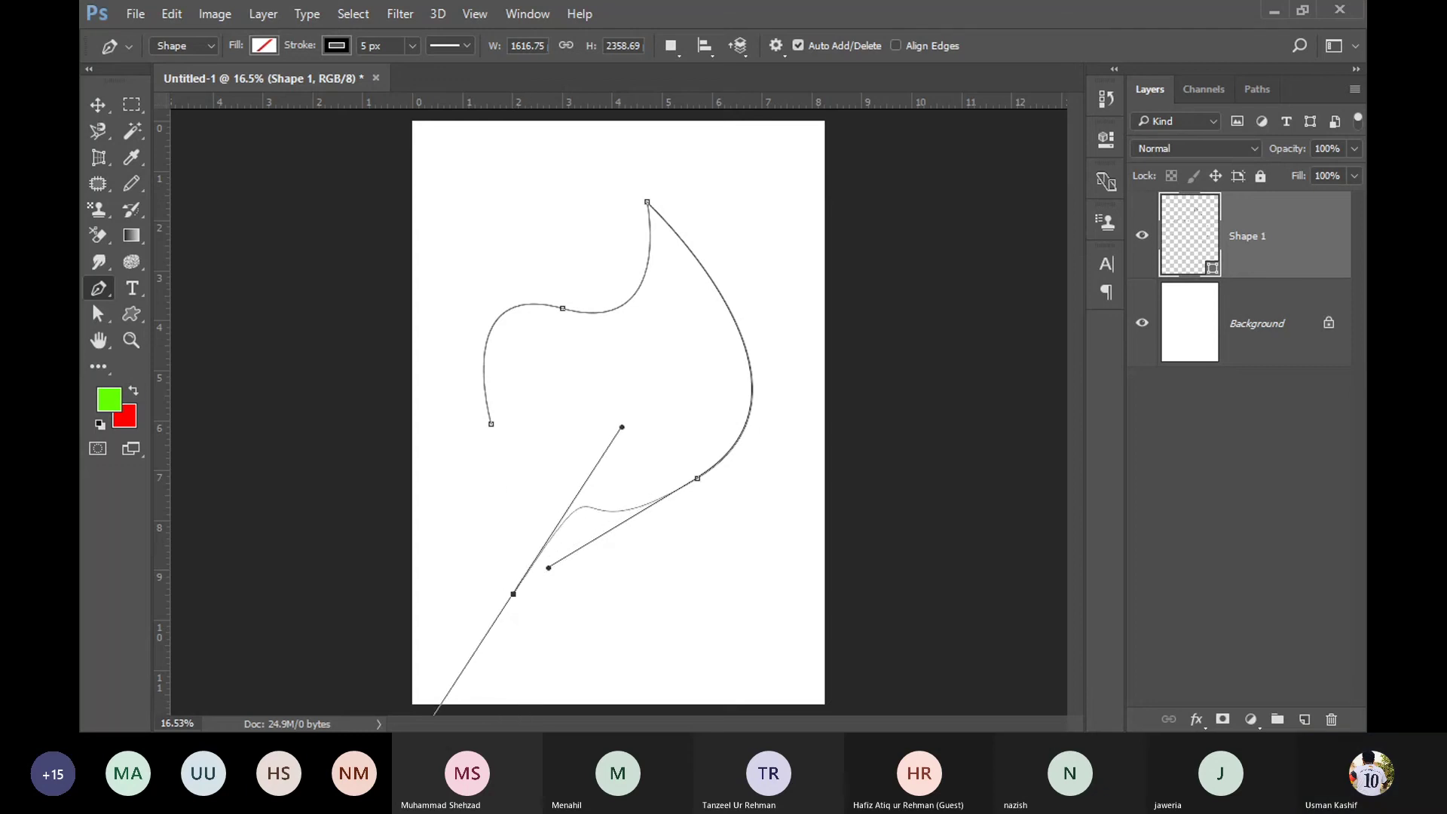
left_click(514, 594, "alt")
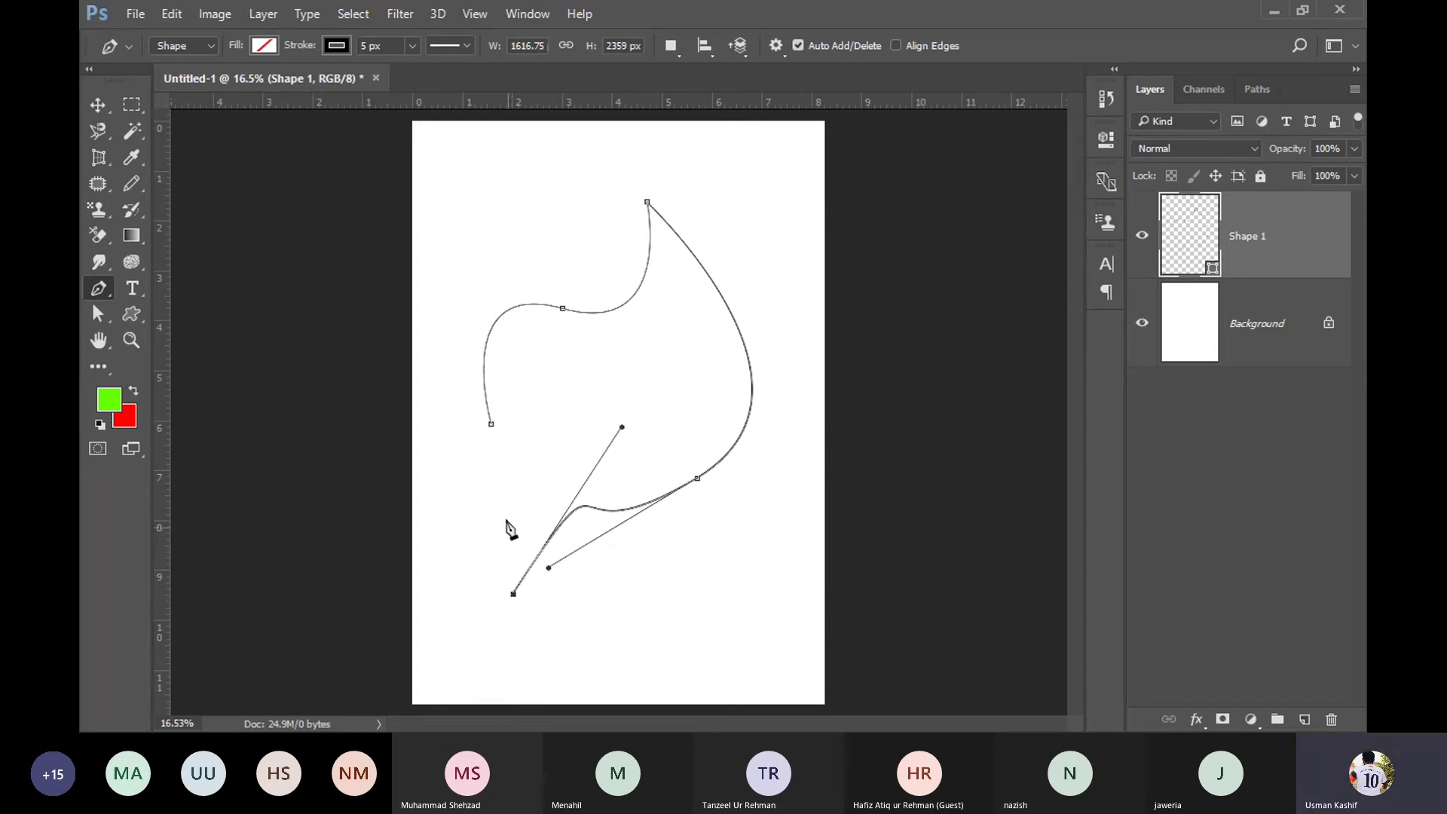
left_click(492, 426)
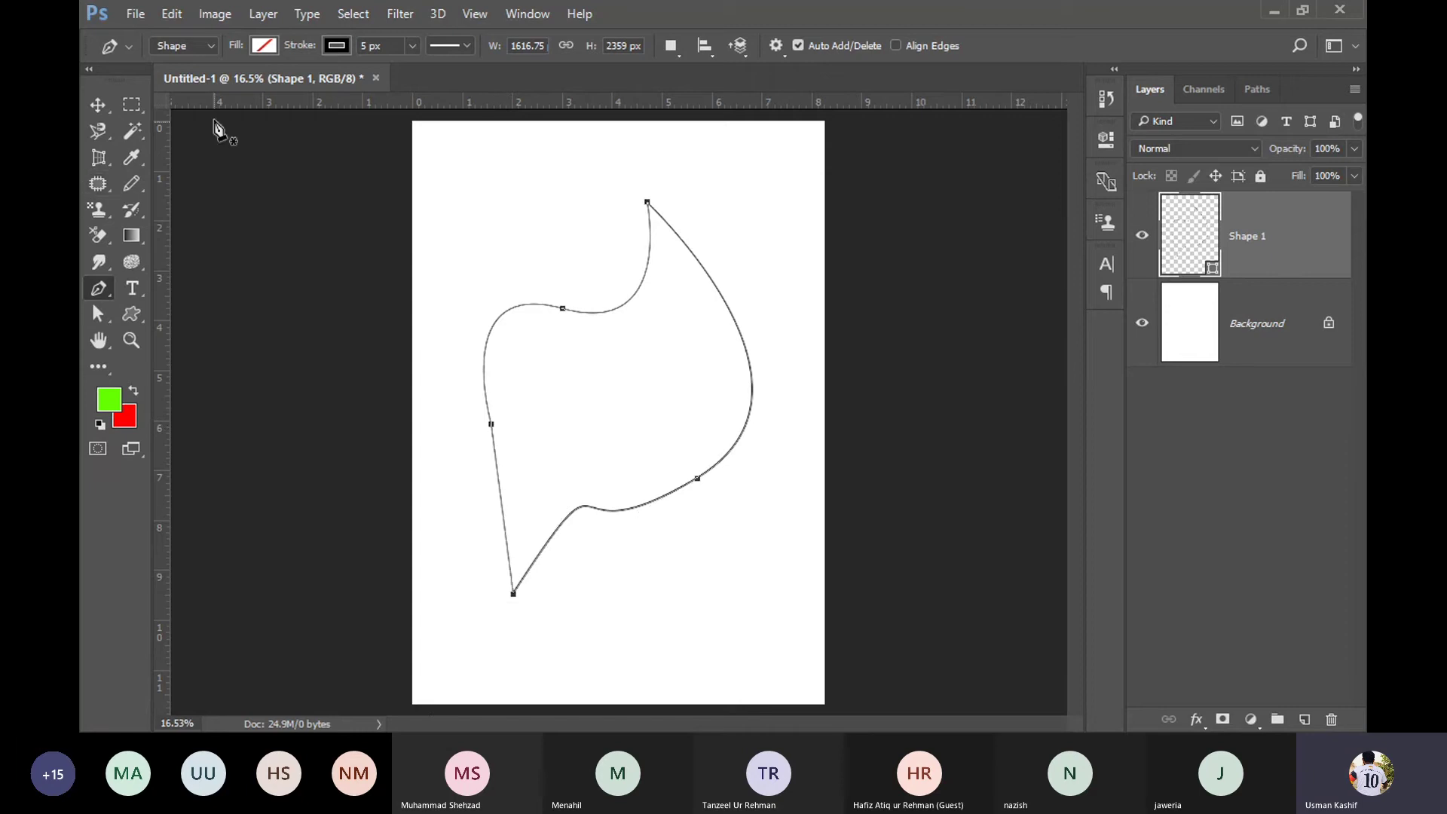
Step: Fill the outline black, save it as custom shape 'Shape 1', then delete the layer
left_click(255, 47)
left_click(218, 84)
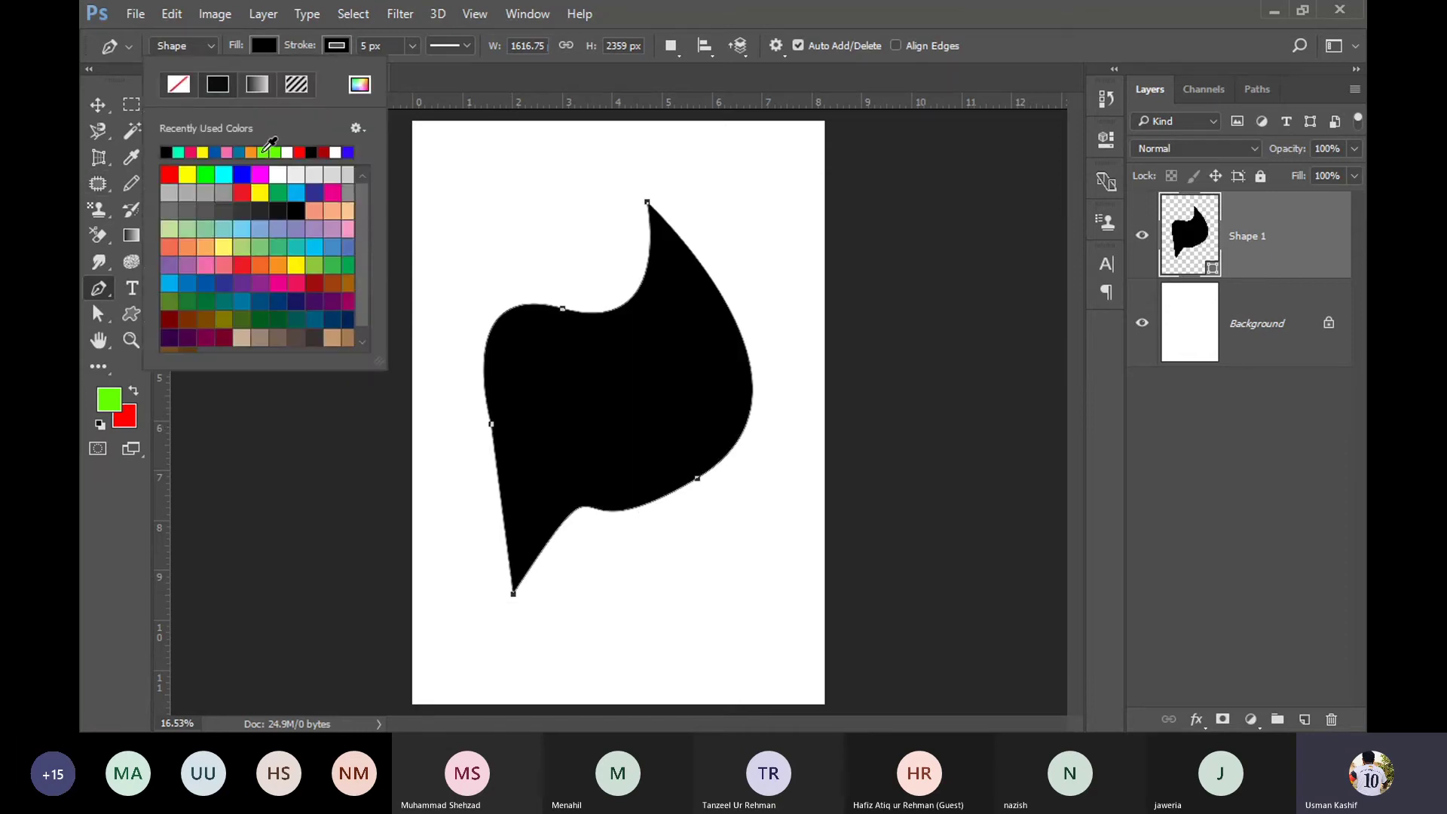
left_click(172, 14)
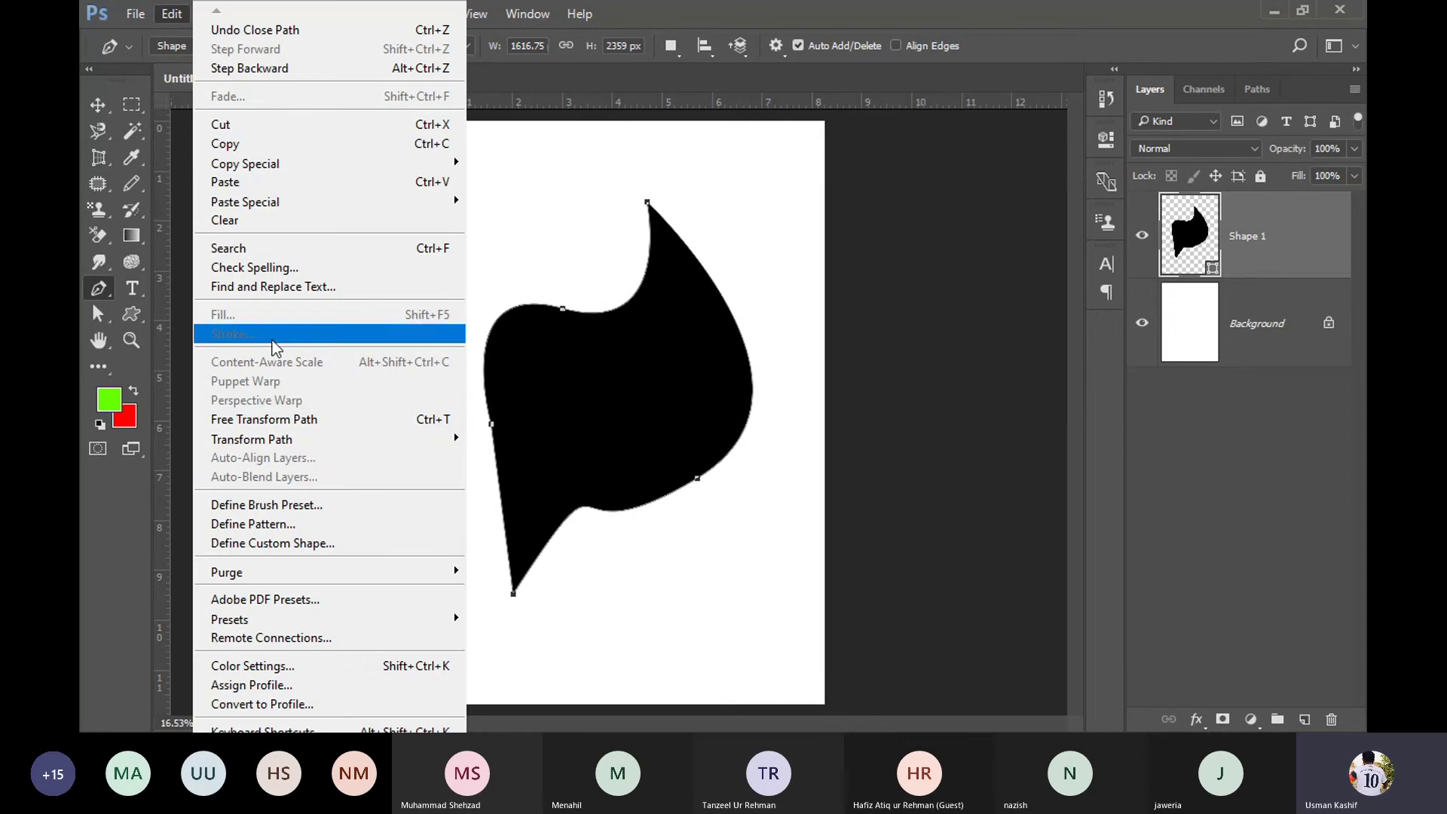
left_click(308, 544)
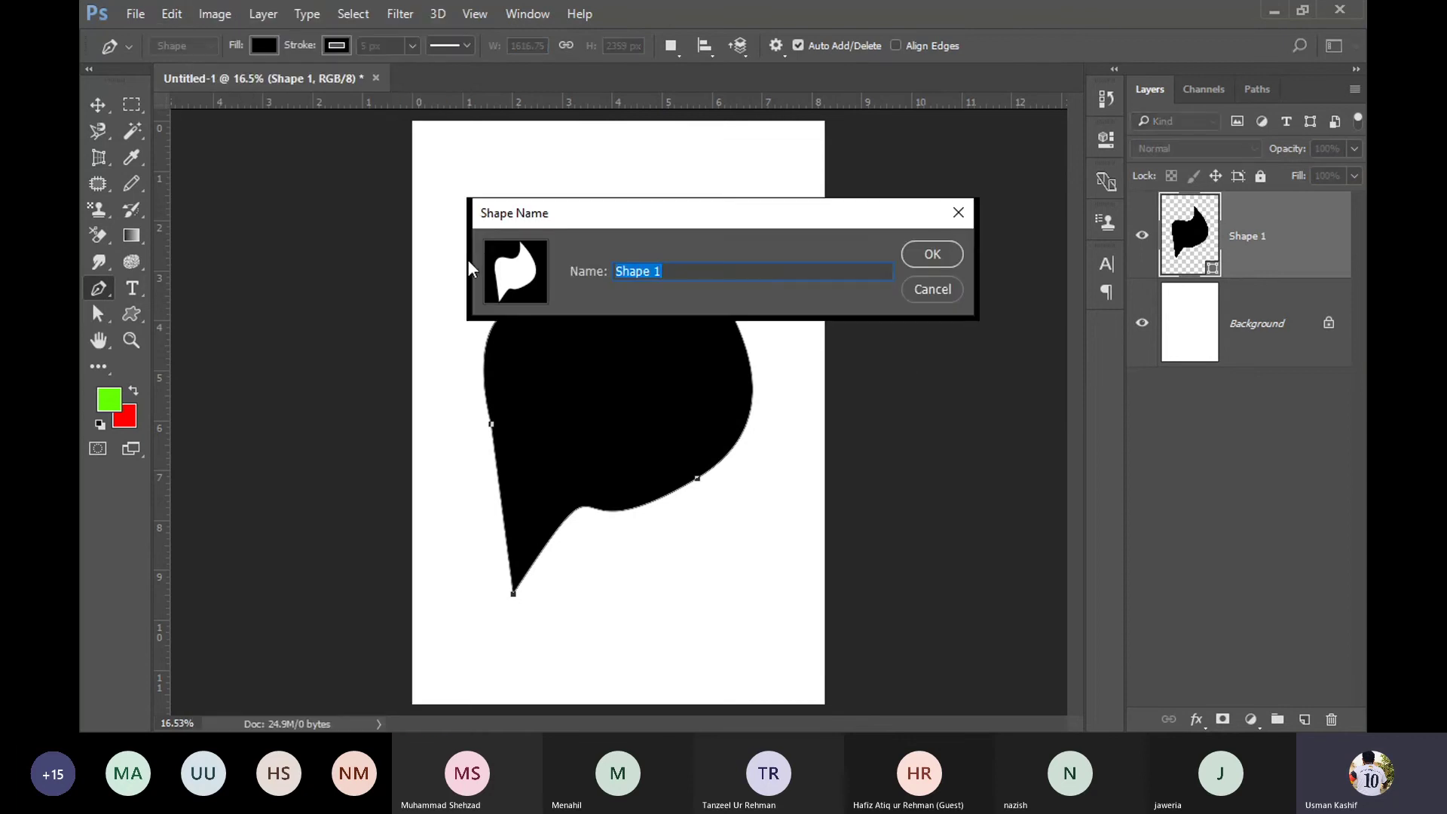
left_click(932, 257)
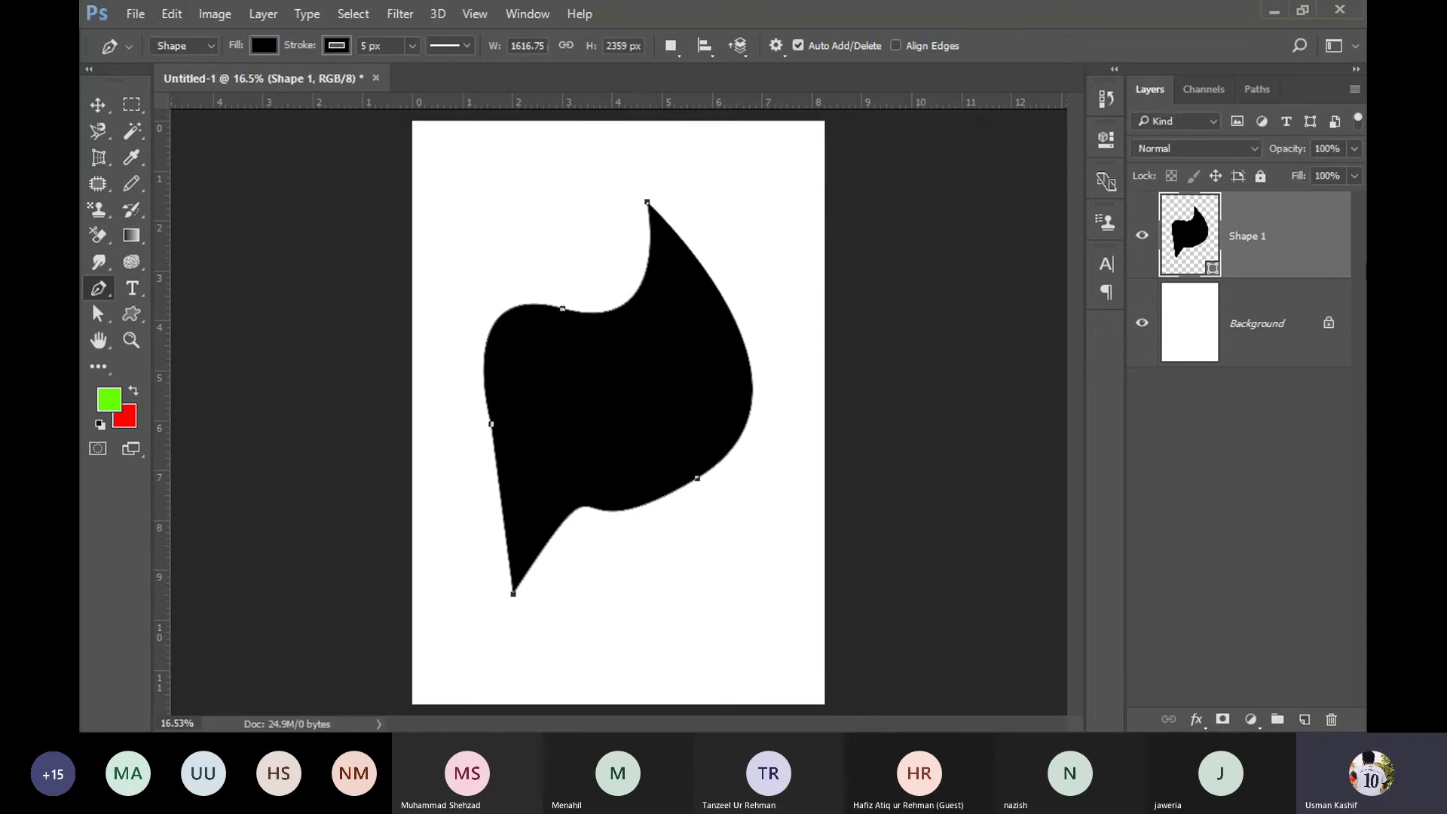
key("Delete")
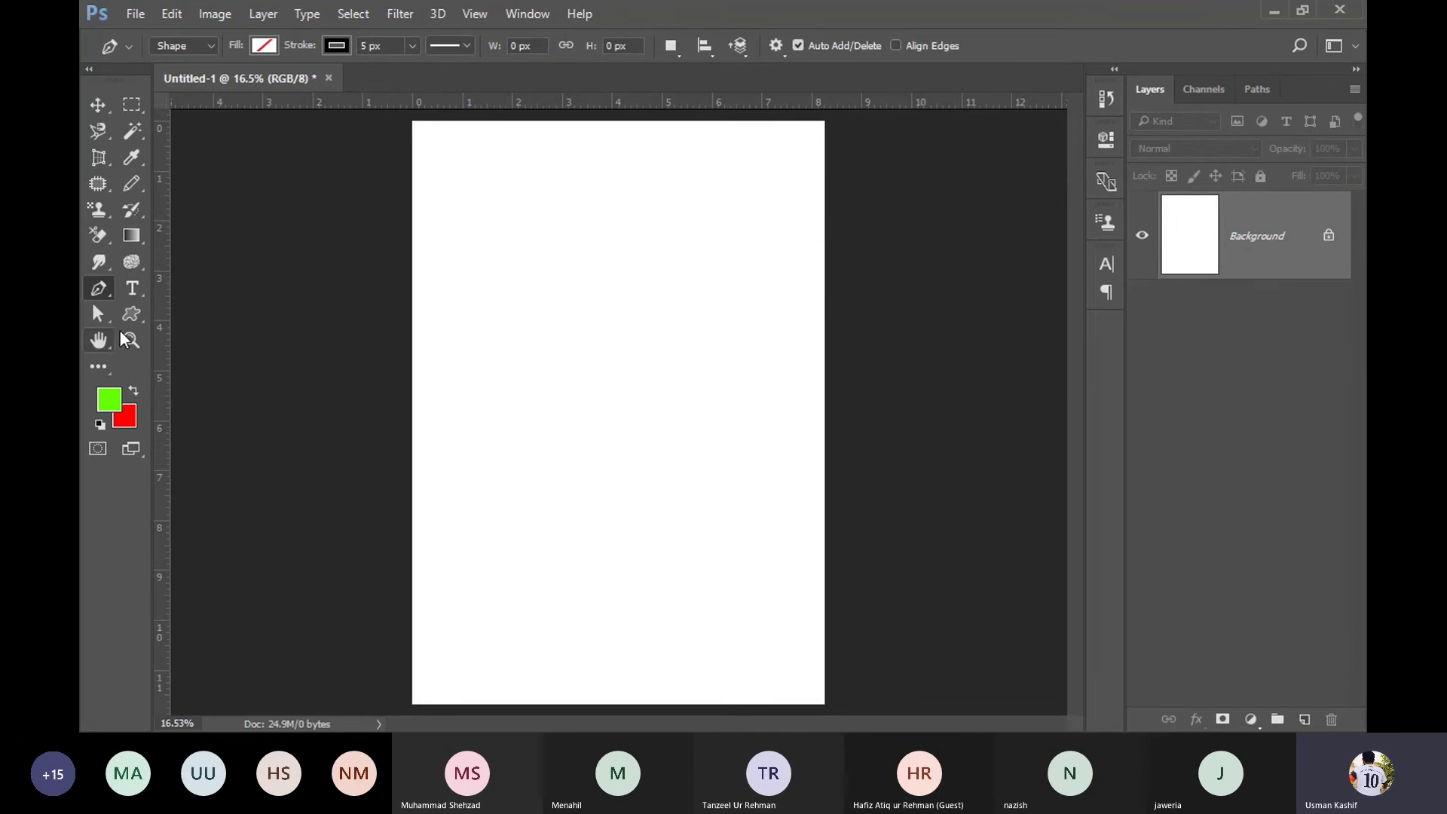
Step: Select the Custom Shape tool and pick the newly saved curvy shape from the library
left_click(134, 314)
right_click(136, 315)
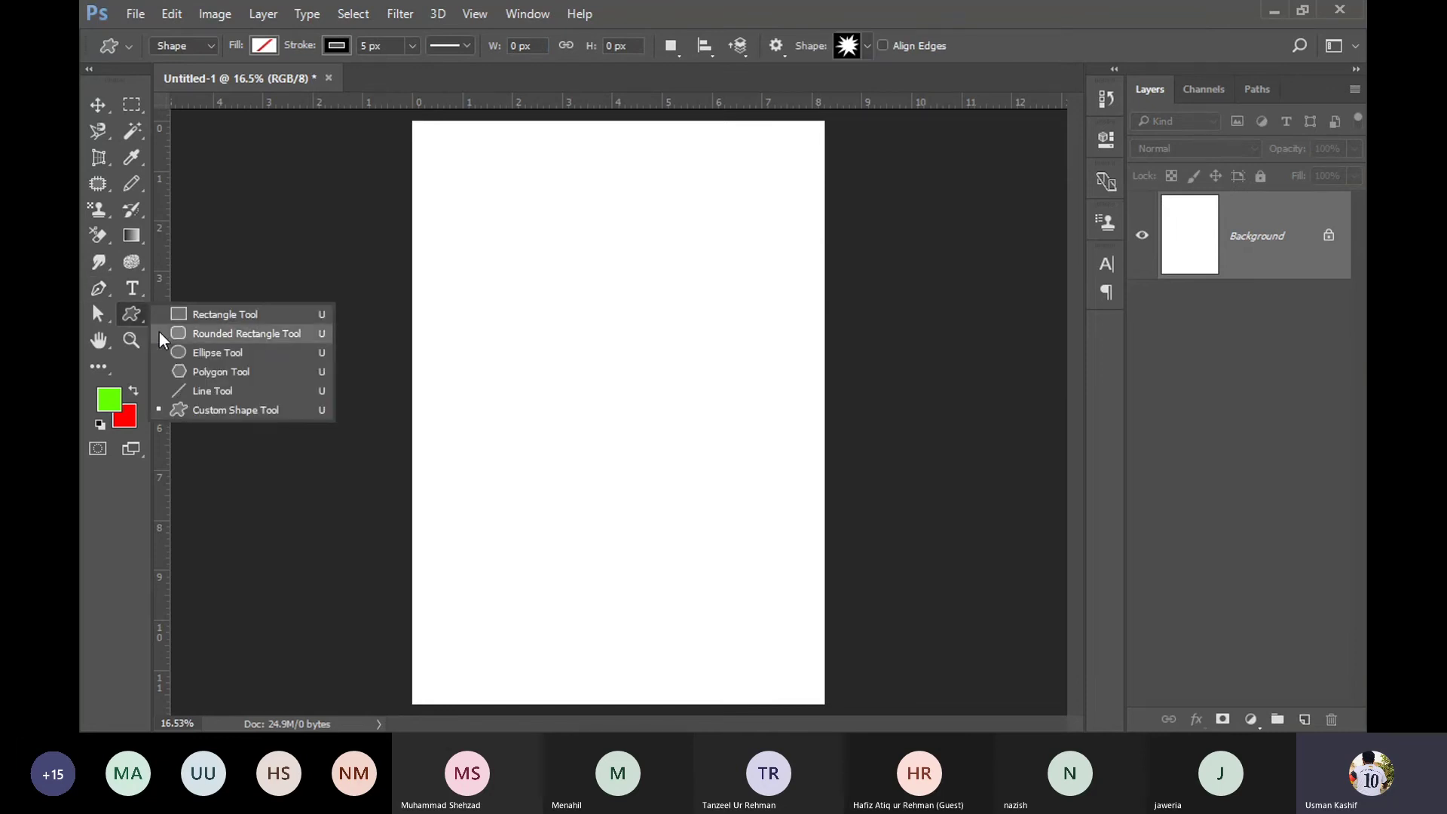
left_click(226, 414)
left_click(868, 47)
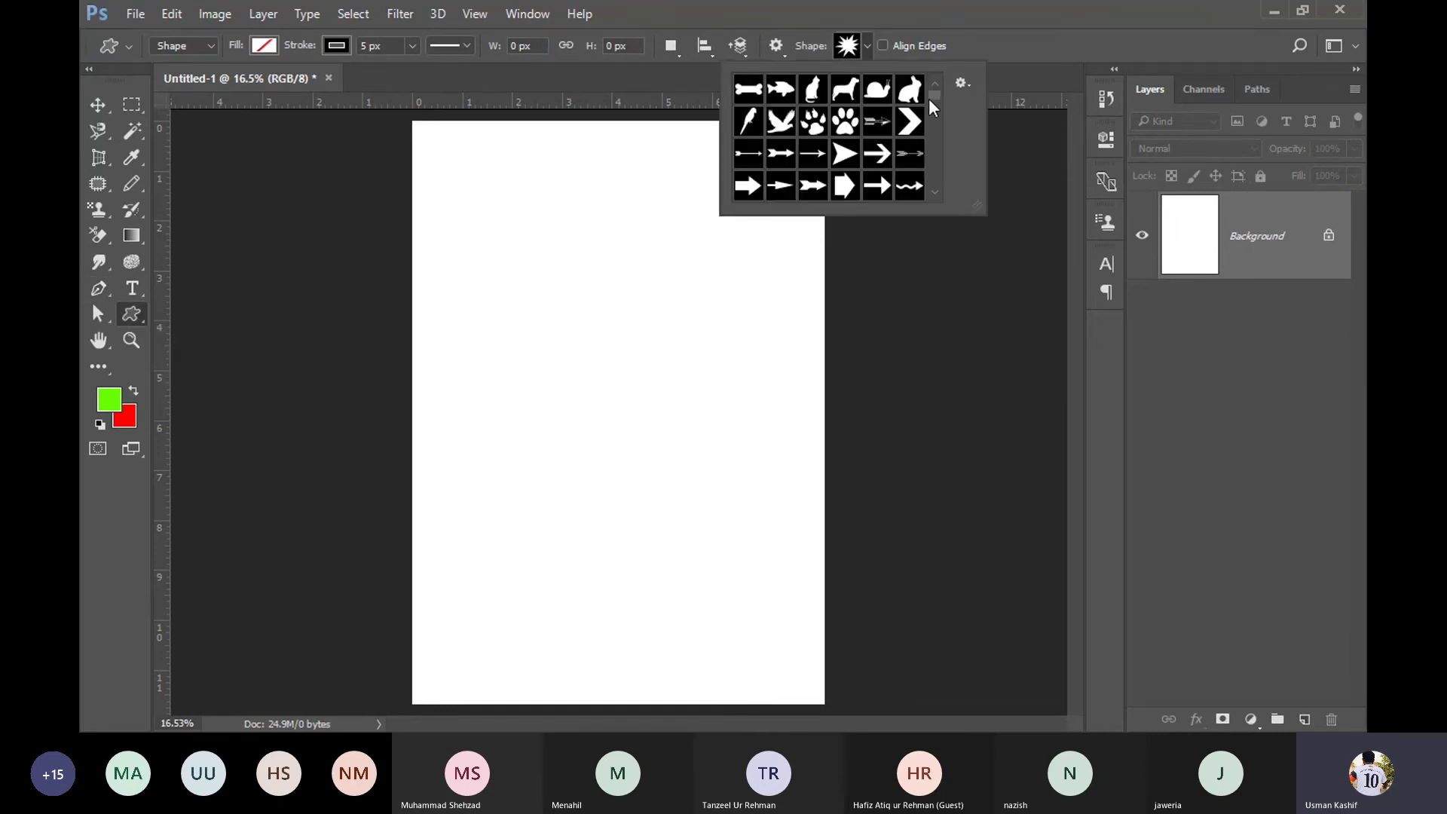
left_click_drag(930, 100, 933, 203)
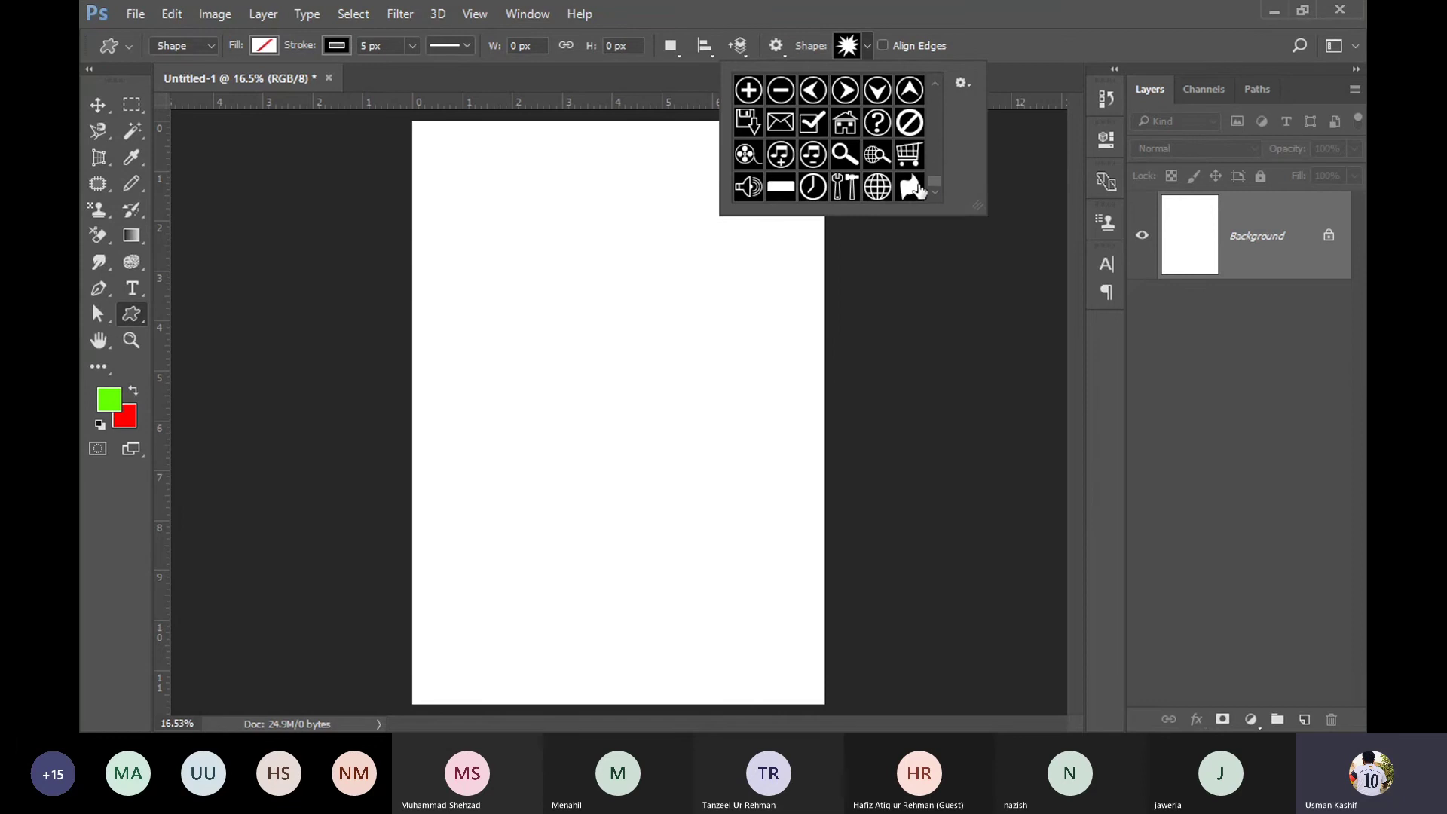
left_click(911, 187)
left_click(1029, 37)
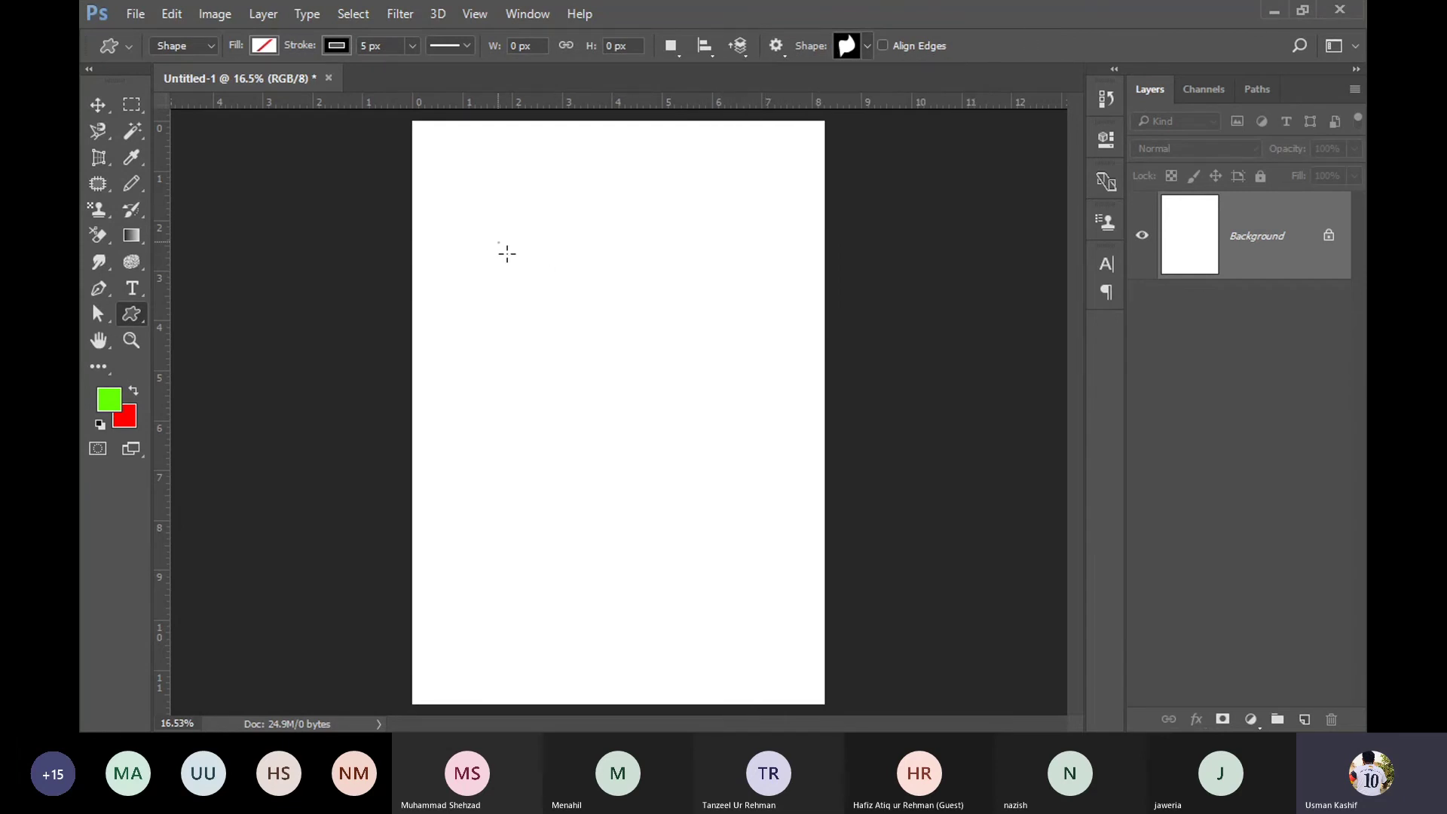
Step: Drag the curvy shape out large on the page, fill it black, then delete it
left_click_drag(507, 253, 721, 495)
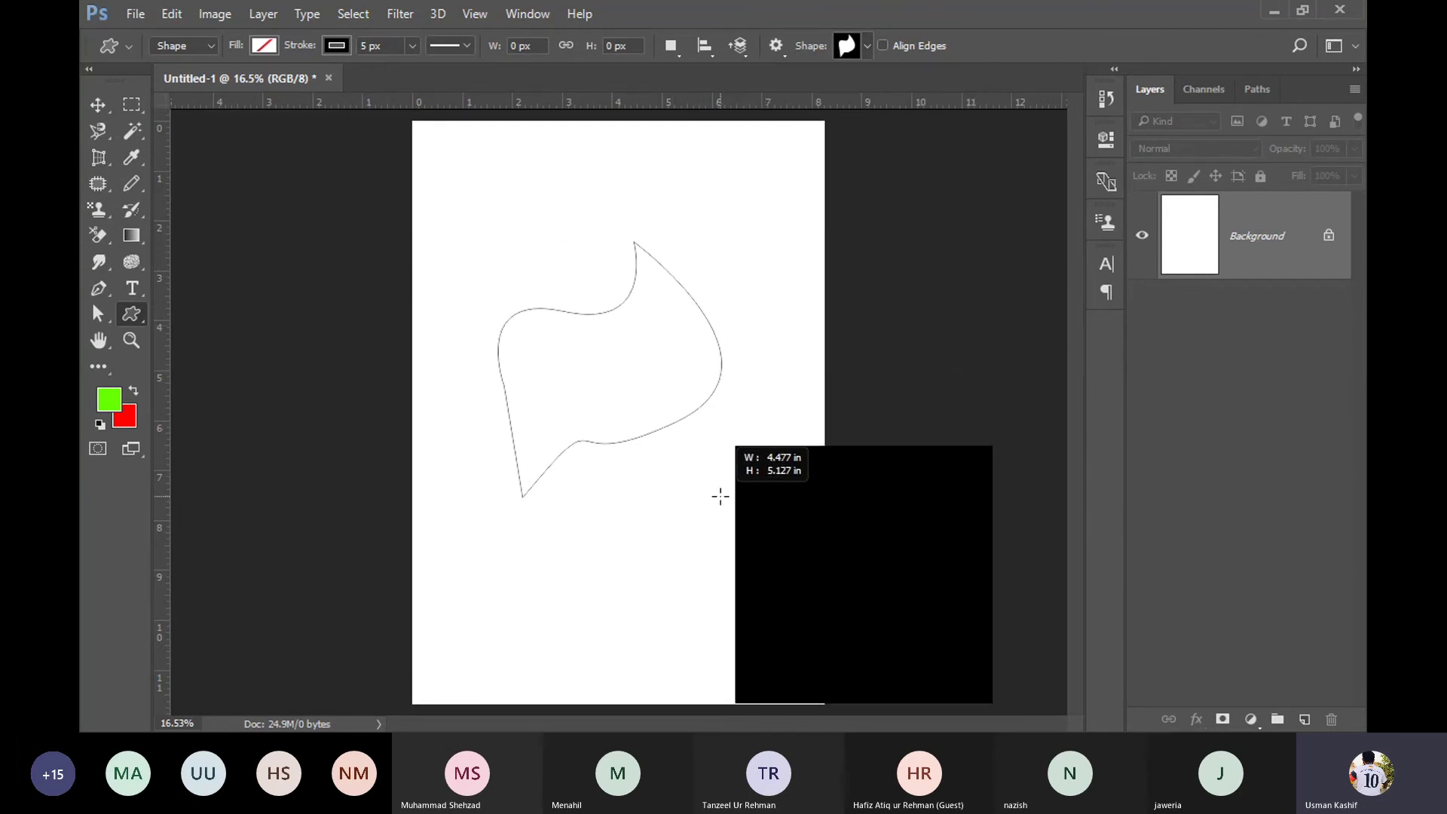
left_click_drag(720, 496, 722, 569)
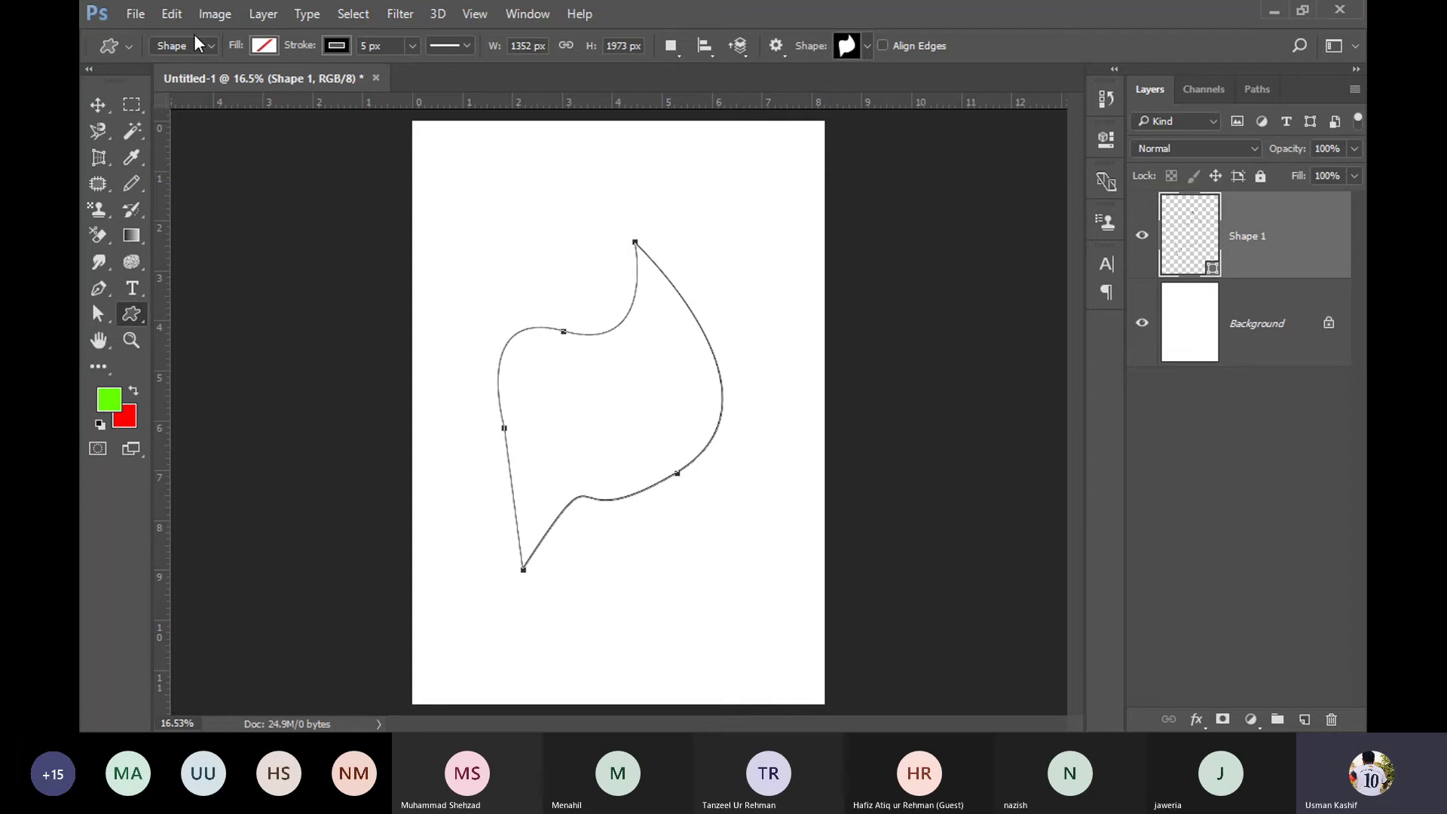
left_click(264, 48)
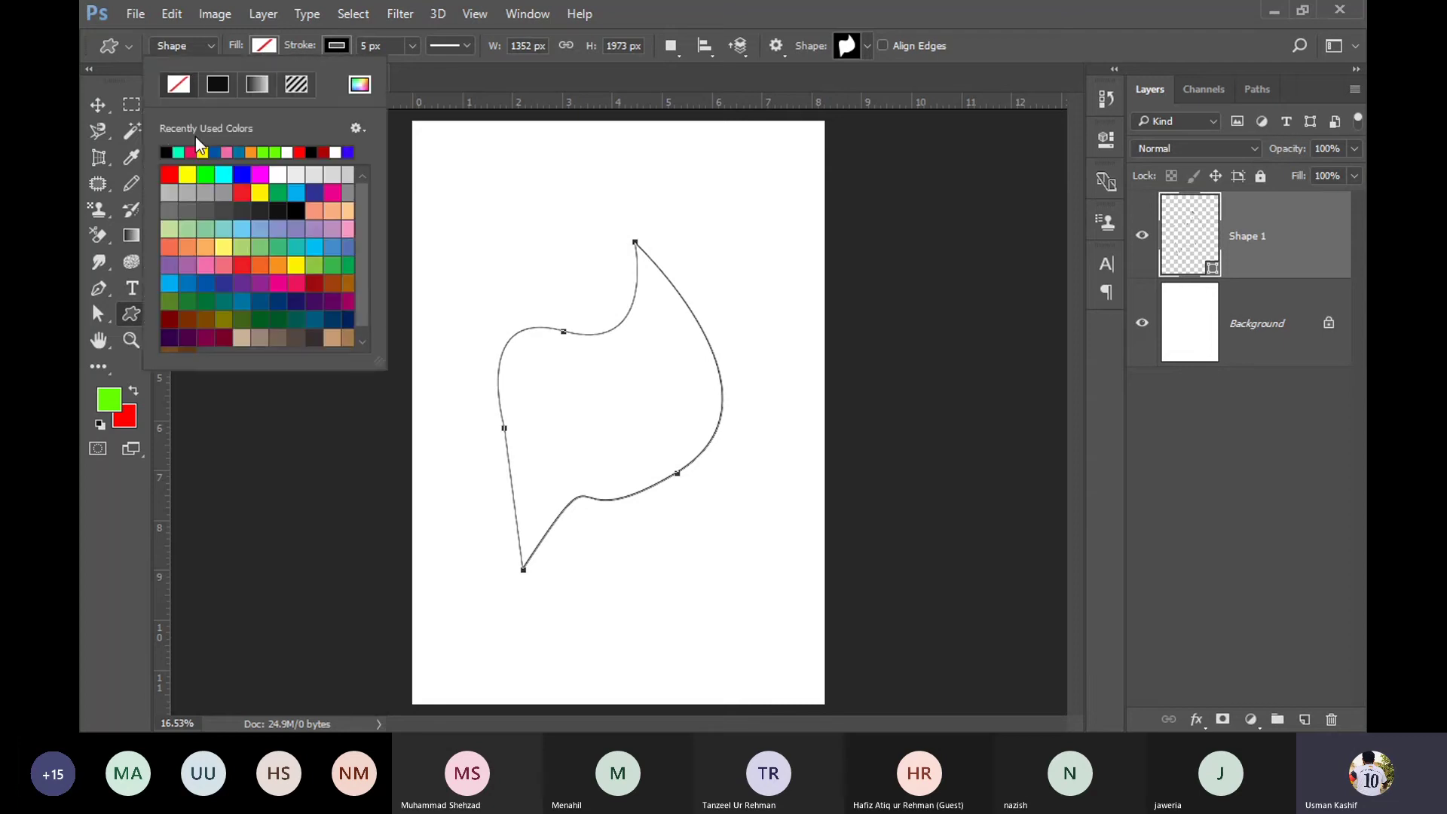
left_click(166, 152)
left_click(98, 105)
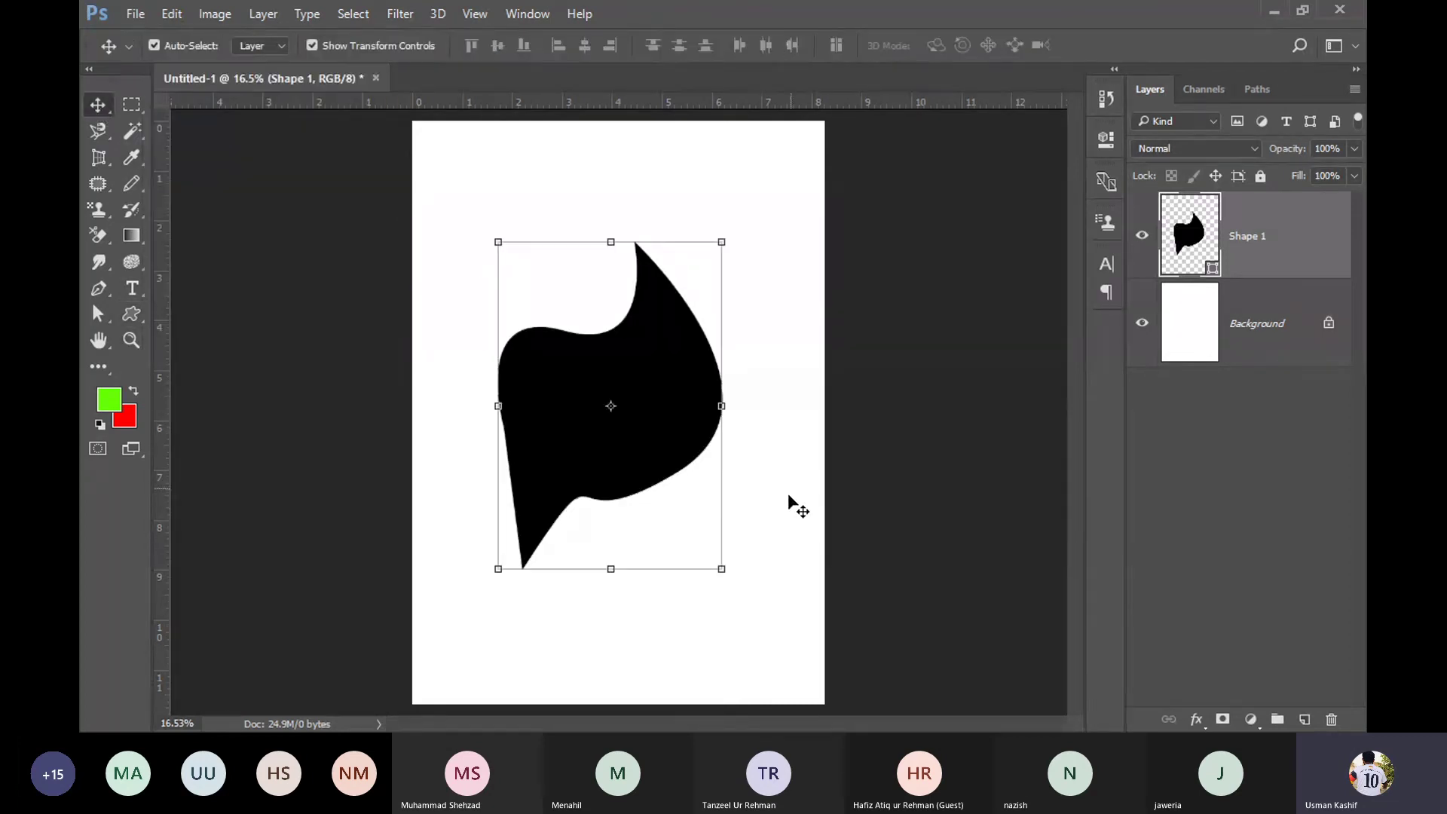
key("Delete")
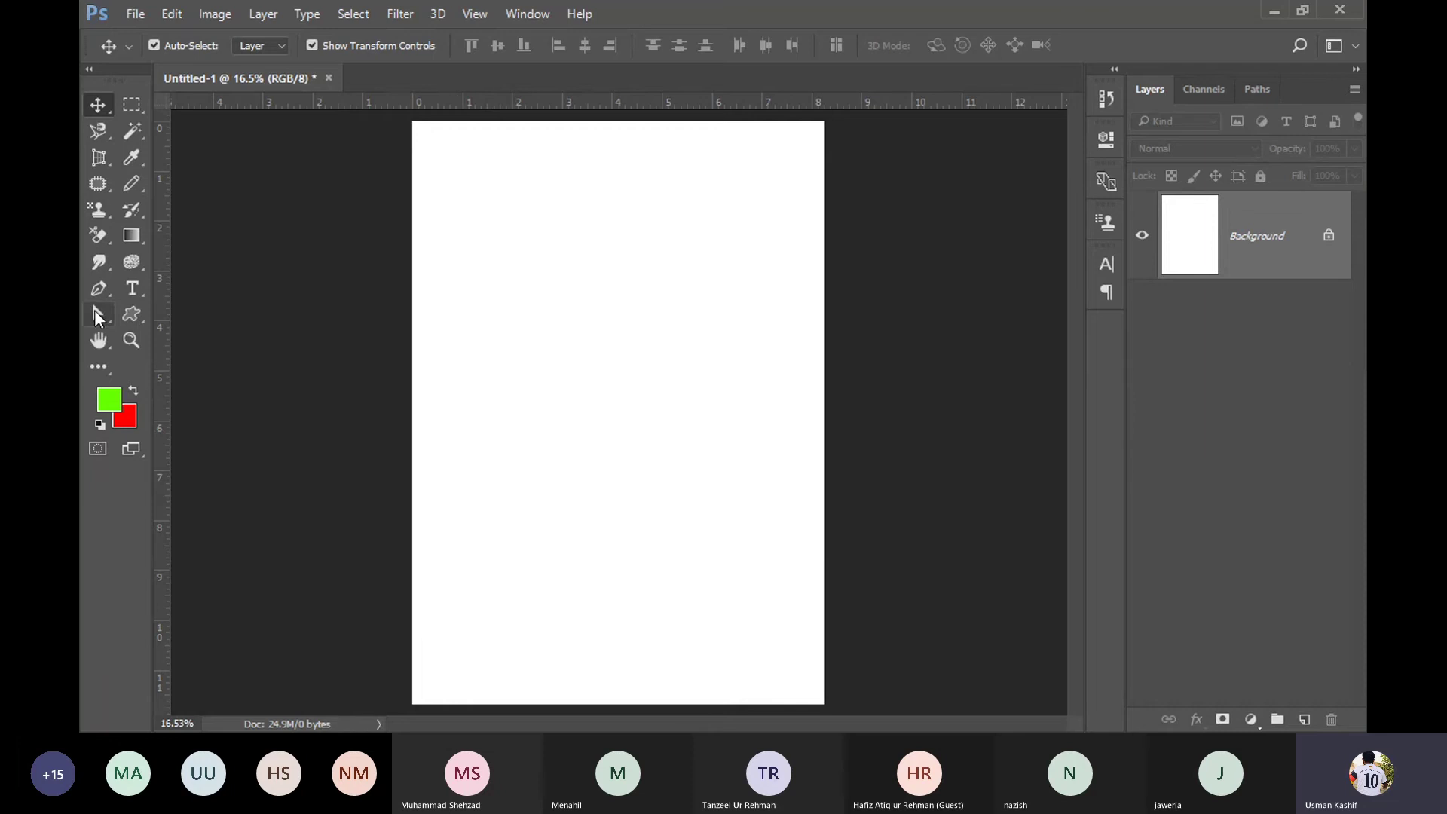
Step: Draw a large black-filled rectangle on the upper page
right_click(131, 313)
left_click(241, 315)
mouse_move(455, 247)
left_mouse_down()
mouse_move(630, 452)
mouse_move(754, 551)
left_mouse_up()
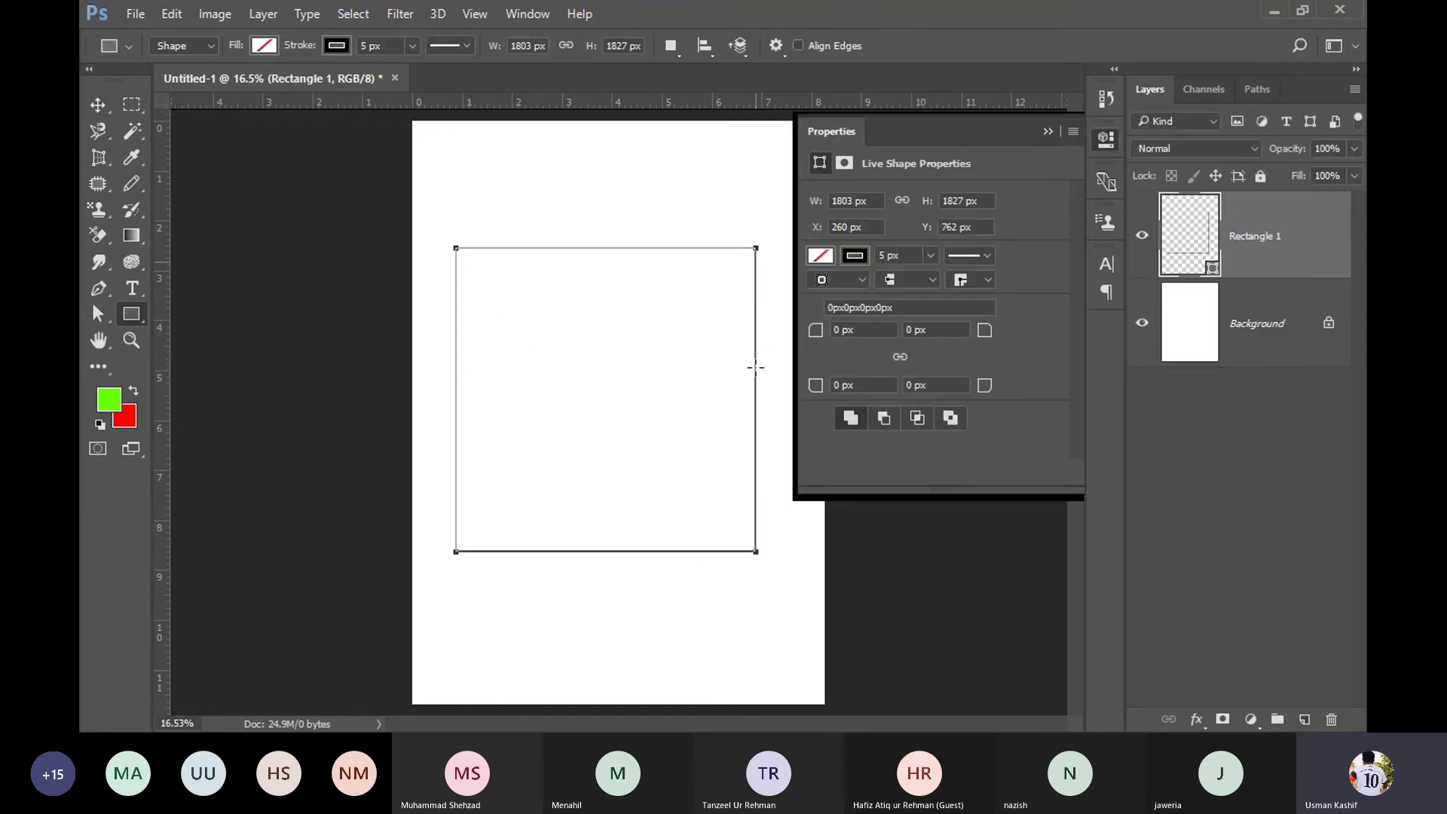
left_click(821, 257)
left_click(821, 362)
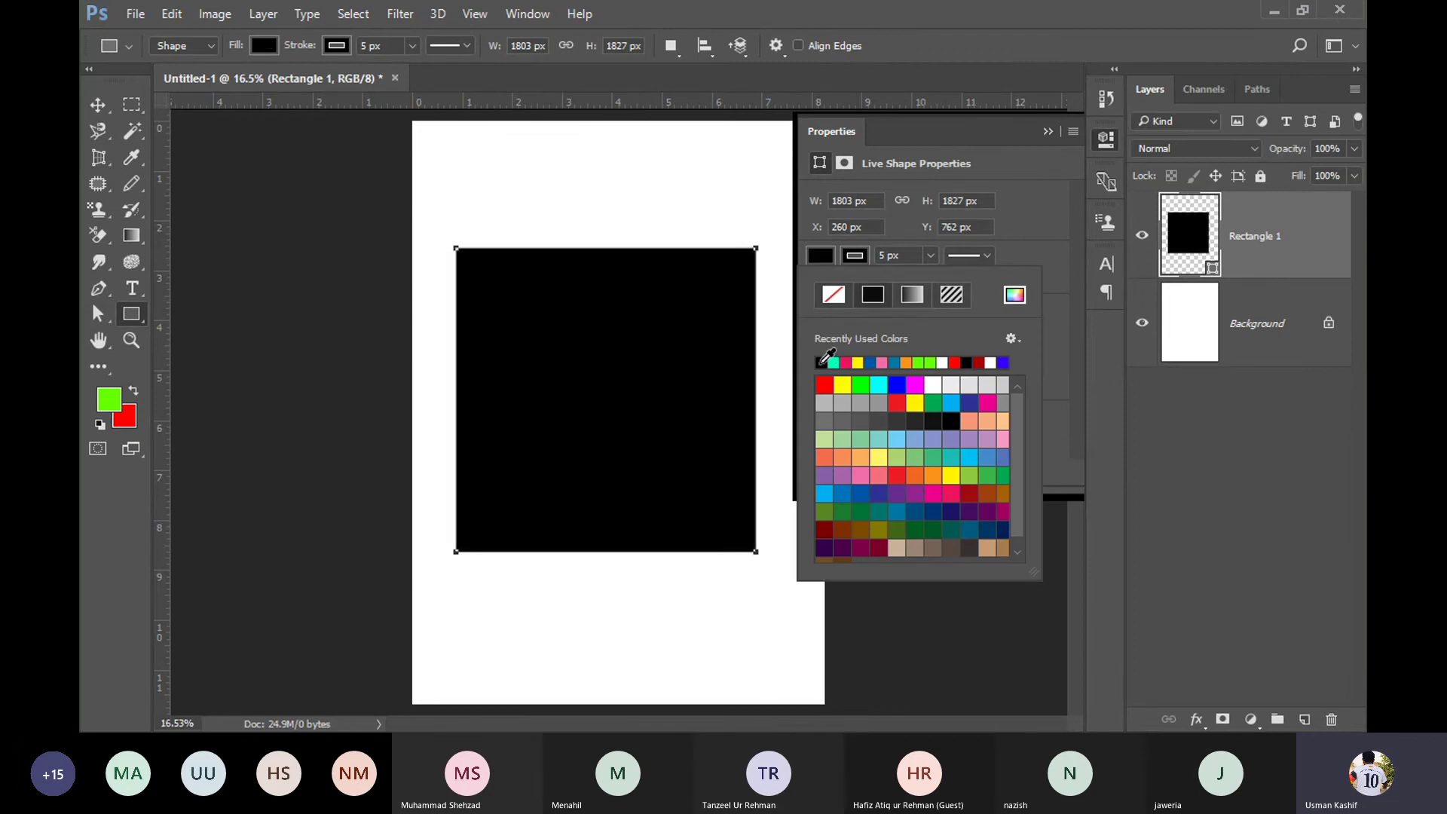
left_click(1046, 133)
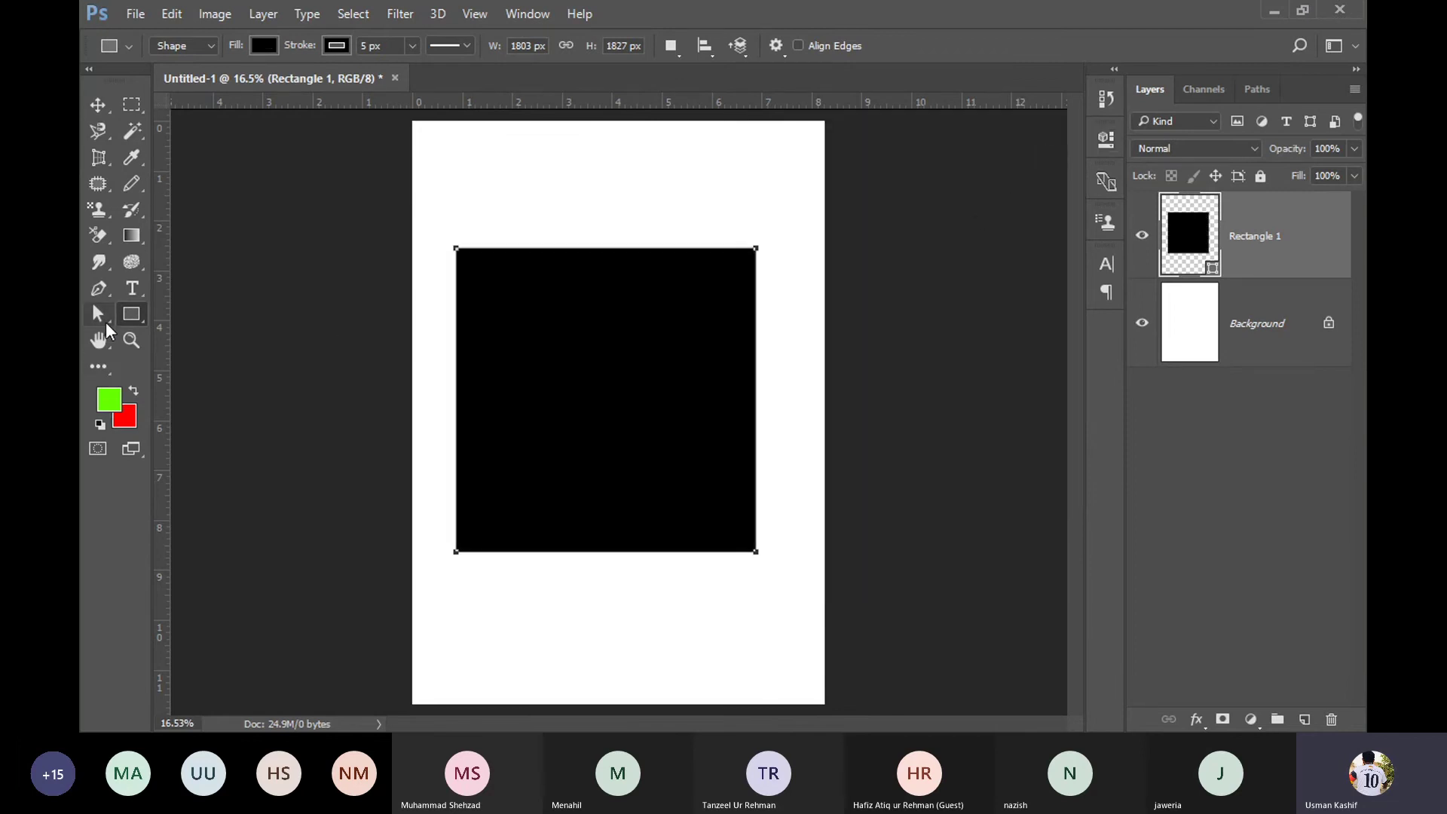
Step: Delete the rectangle's lower-left corner and pull the bottom corner down into an inverted triangle
left_click(105, 323)
left_click_drag(106, 322, 173, 311)
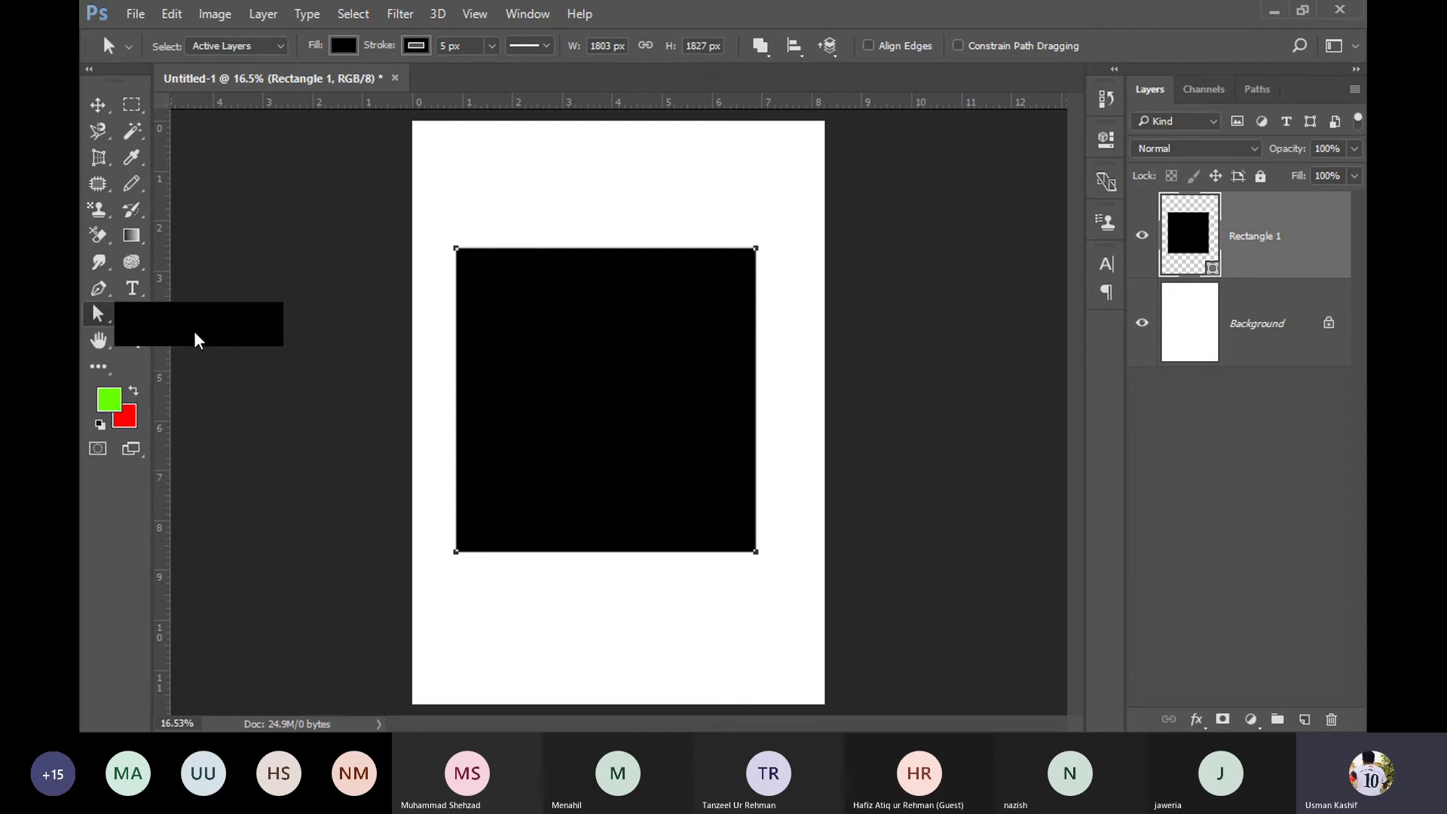
left_click_drag(818, 577, 708, 506)
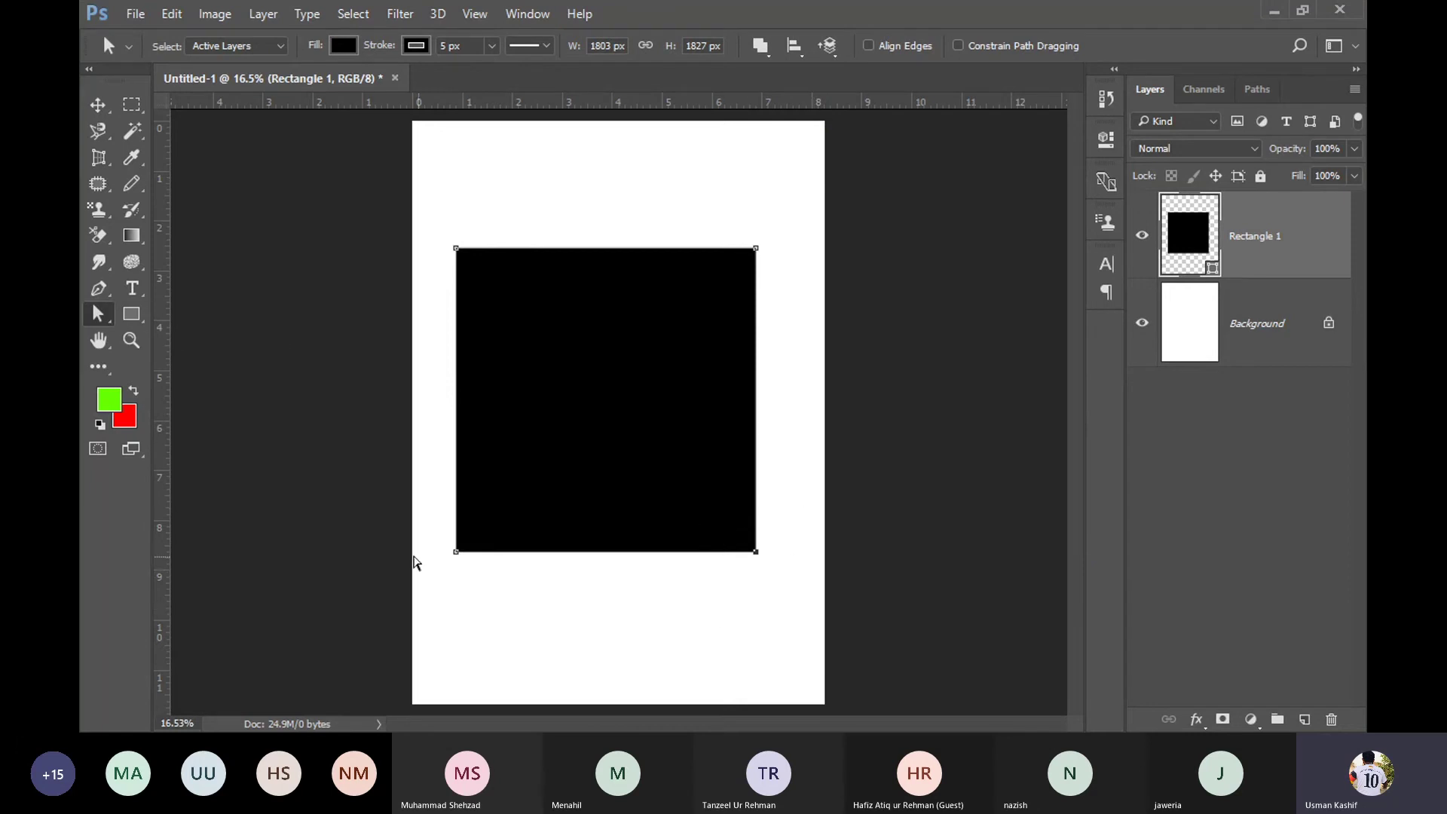
left_click_drag(429, 523, 514, 618)
key("Delete")
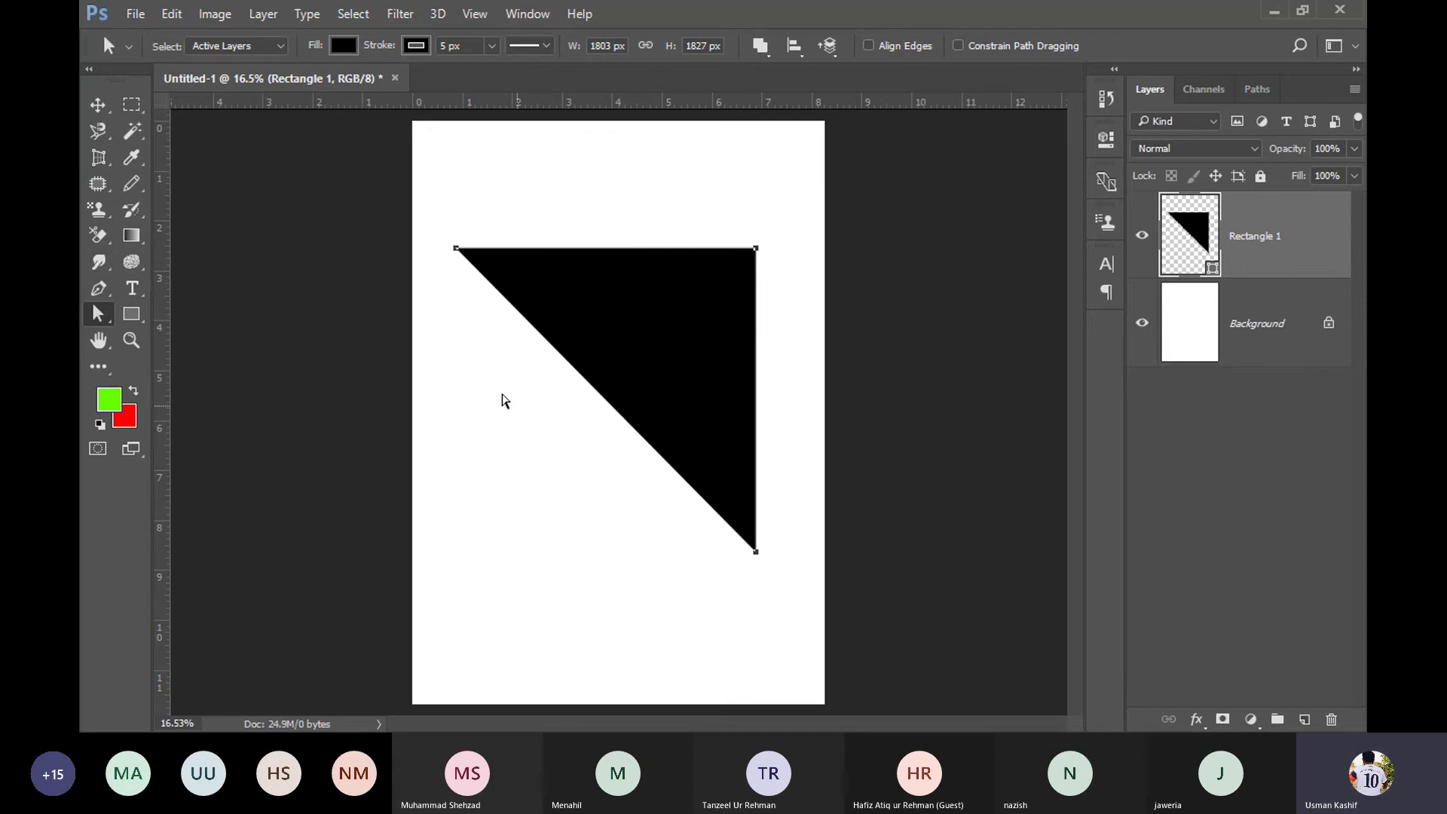
left_click_drag(781, 577, 711, 508)
left_click_drag(757, 556, 616, 625)
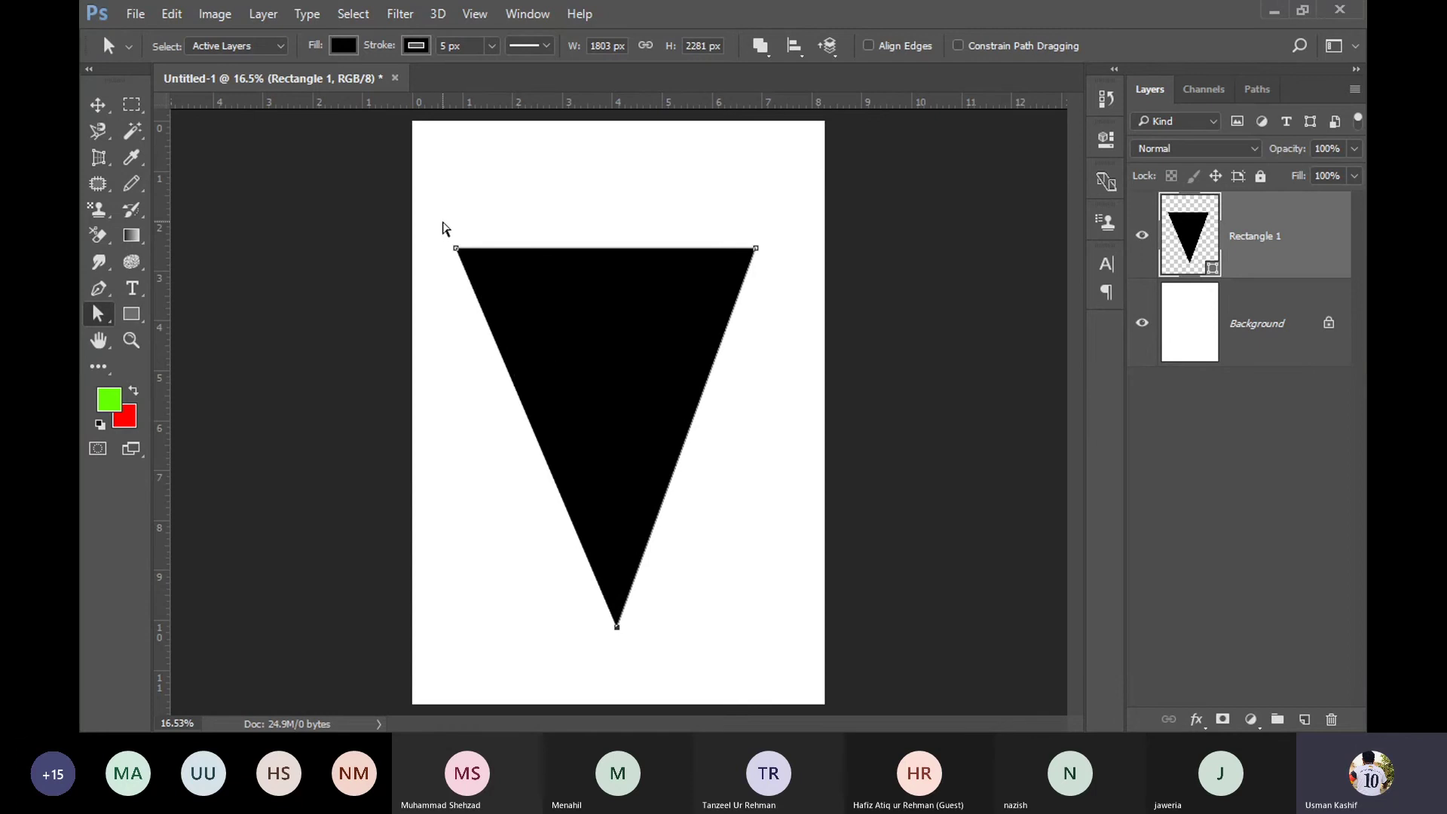
Step: Move the top-left and top-right corners, delete the top-right point, then delete the layer
left_click_drag(455, 248, 438, 396)
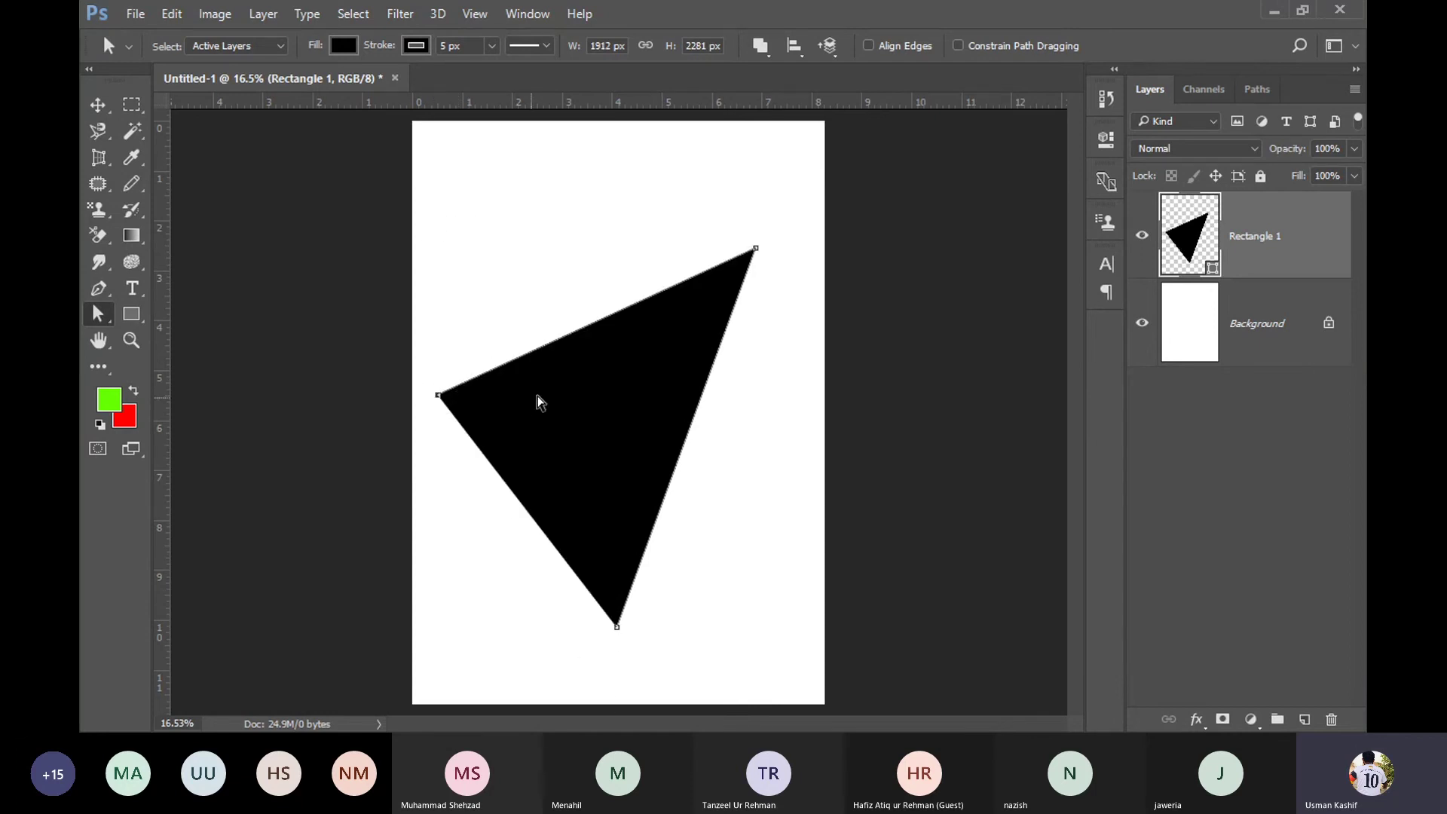
left_click_drag(682, 195, 799, 295)
mouse_move(756, 252)
left_mouse_down()
mouse_move(753, 164)
mouse_move(746, 219)
left_mouse_up()
key("Delete")
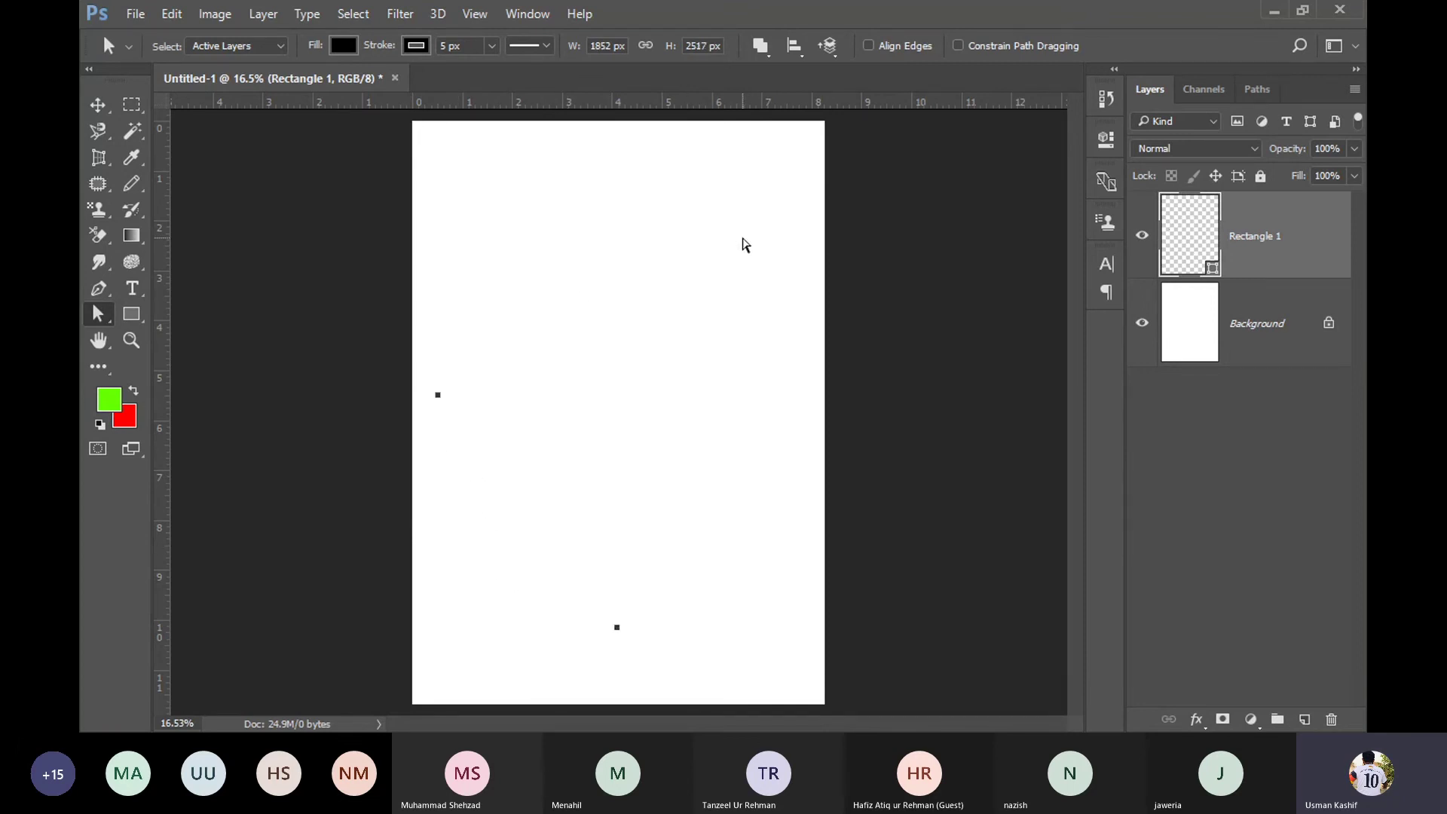
key("Delete")
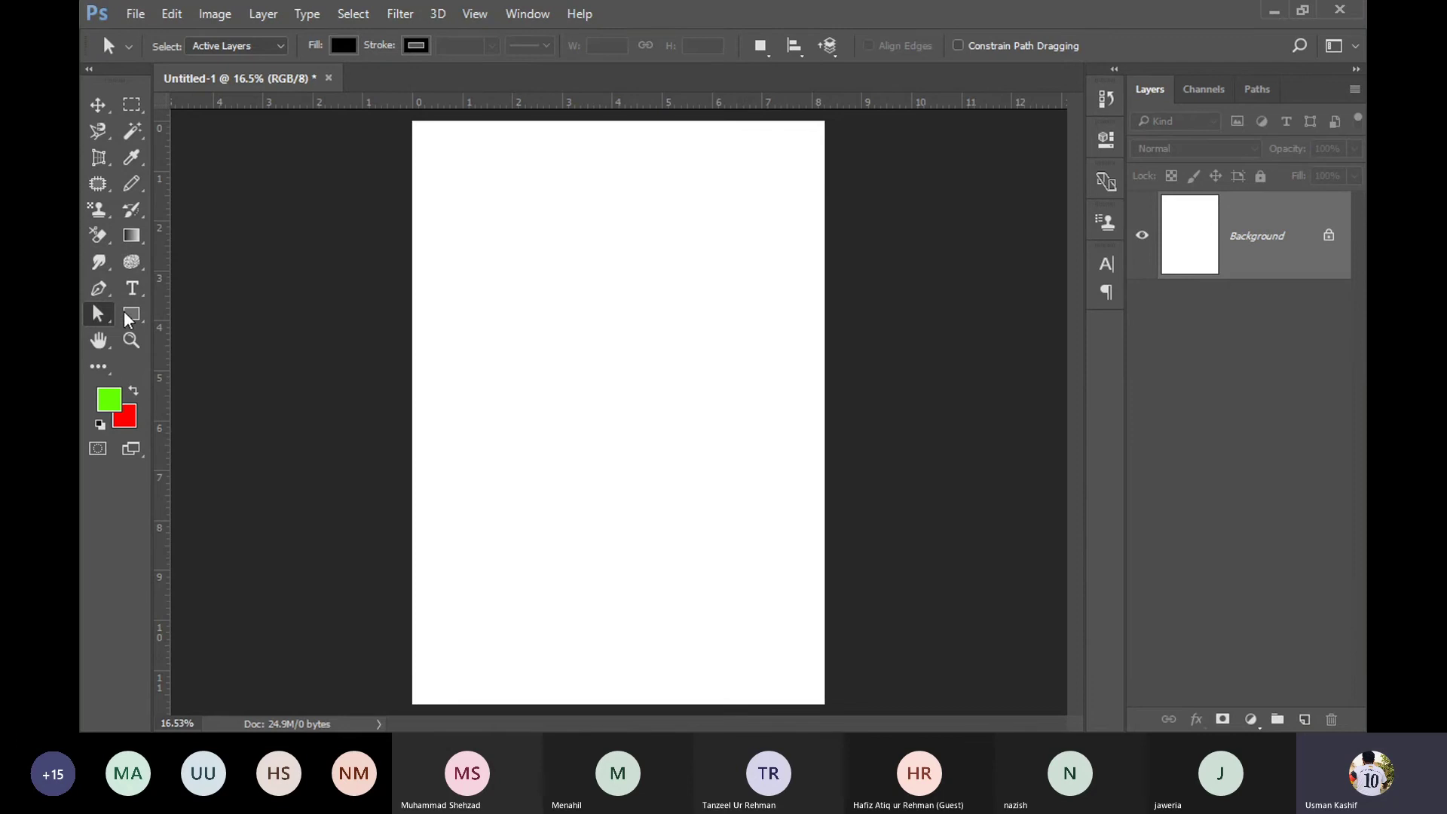
Step: Draw a tall ellipse and pull its bottom point upward, converting it to an editable path
right_click(130, 317)
left_click(214, 352)
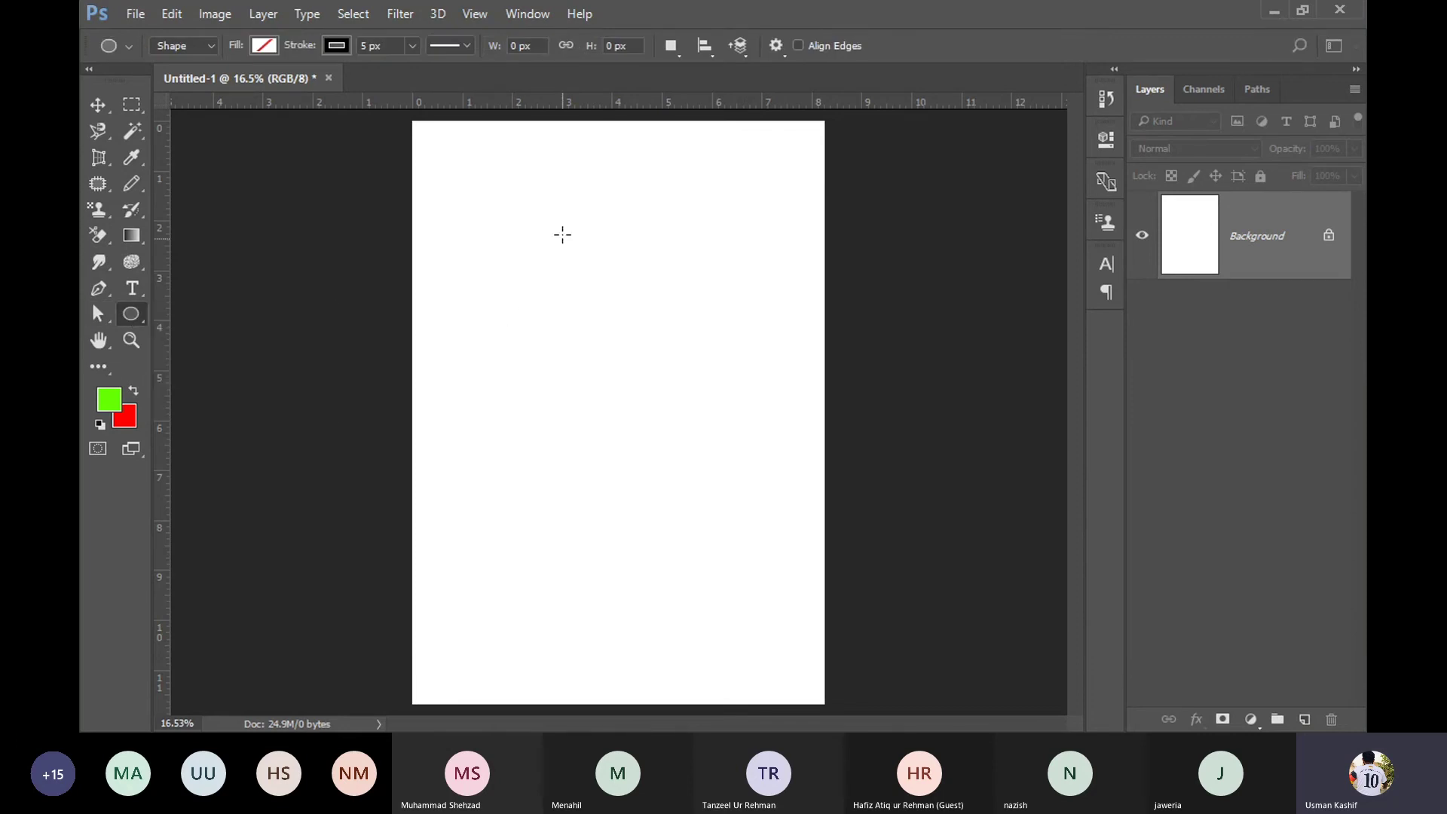
left_click_drag(585, 319, 716, 528)
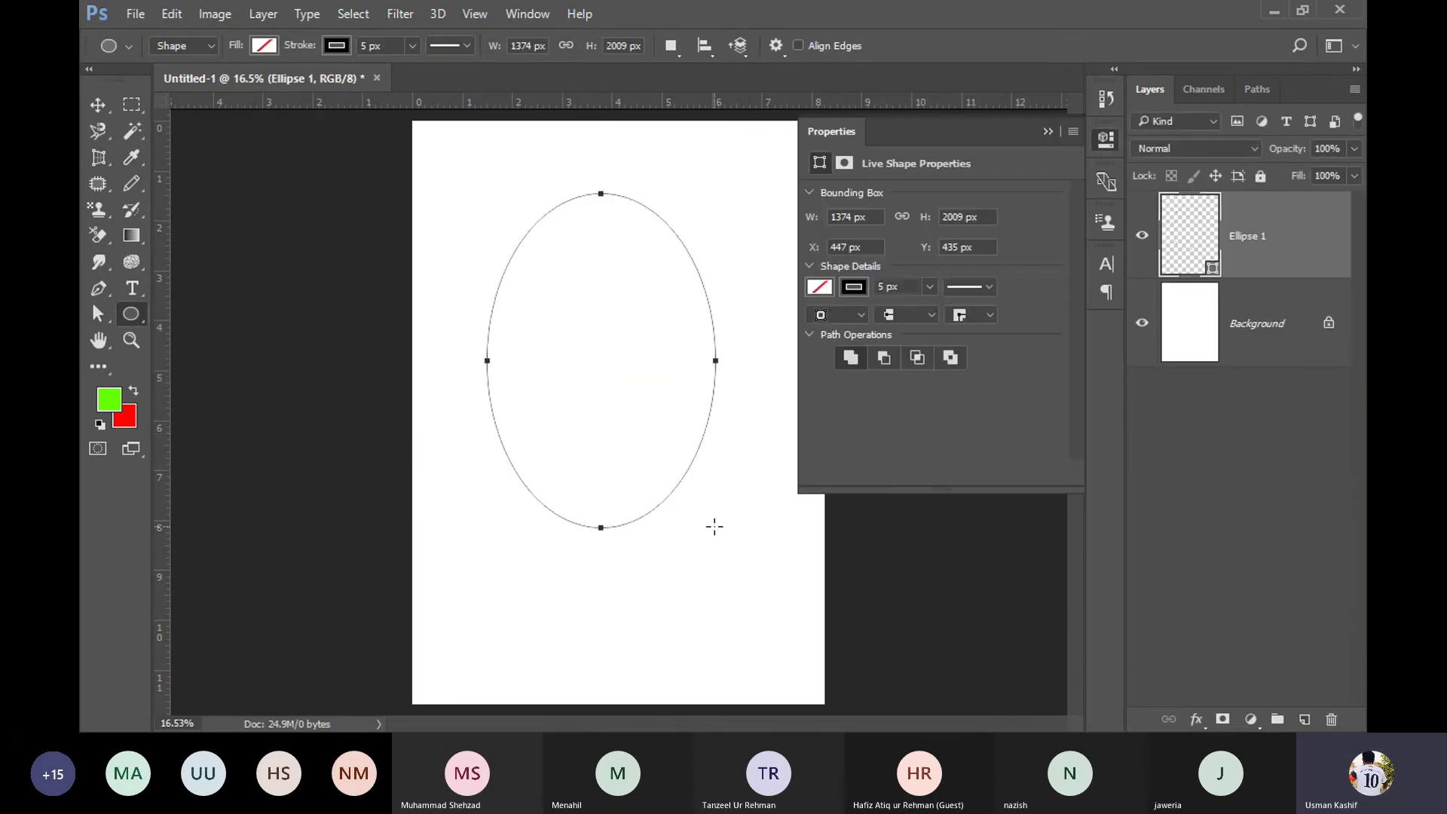
left_click(97, 313)
left_click_drag(681, 595, 535, 483)
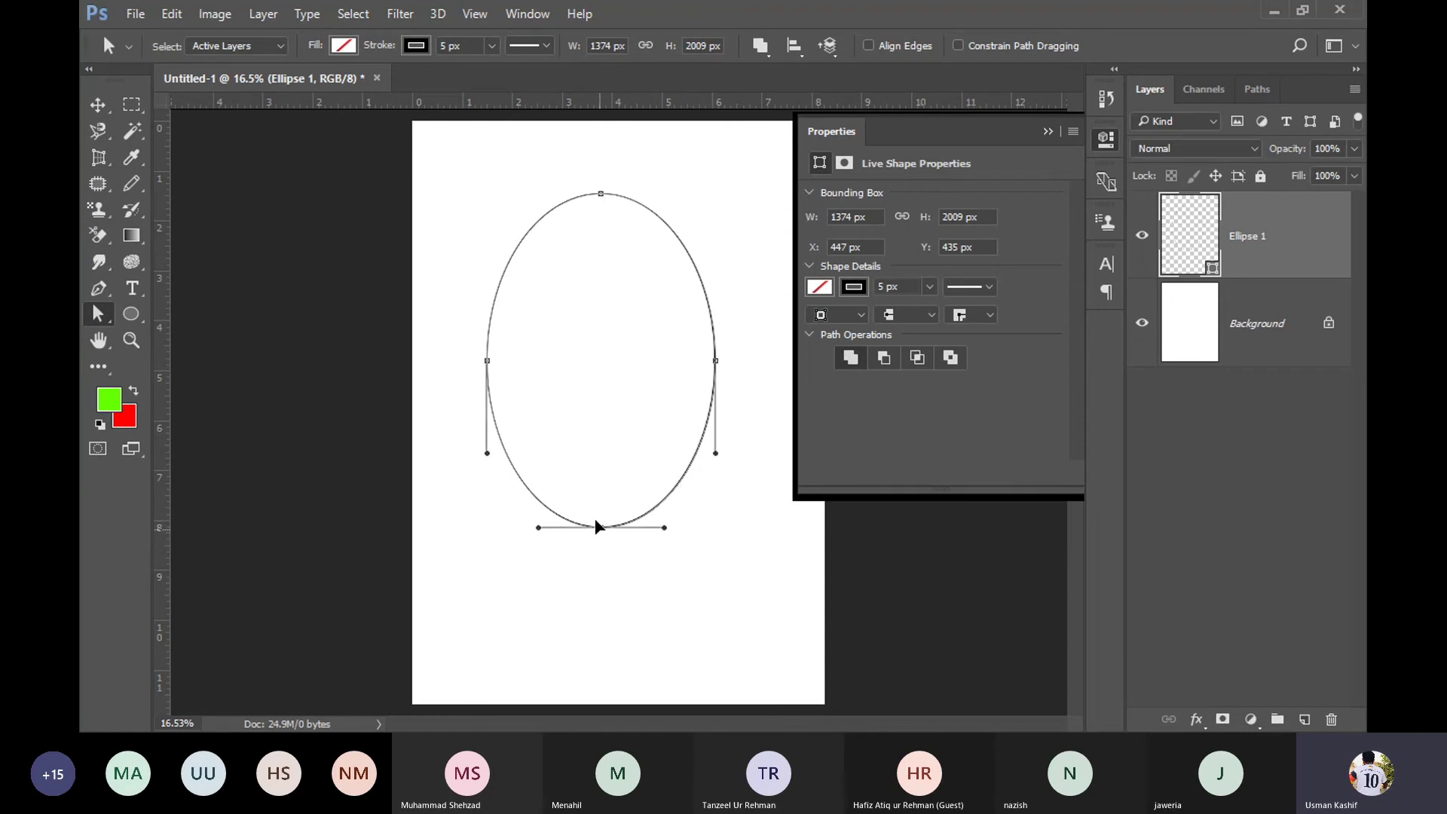
left_click_drag(598, 527, 596, 456)
left_click(671, 299)
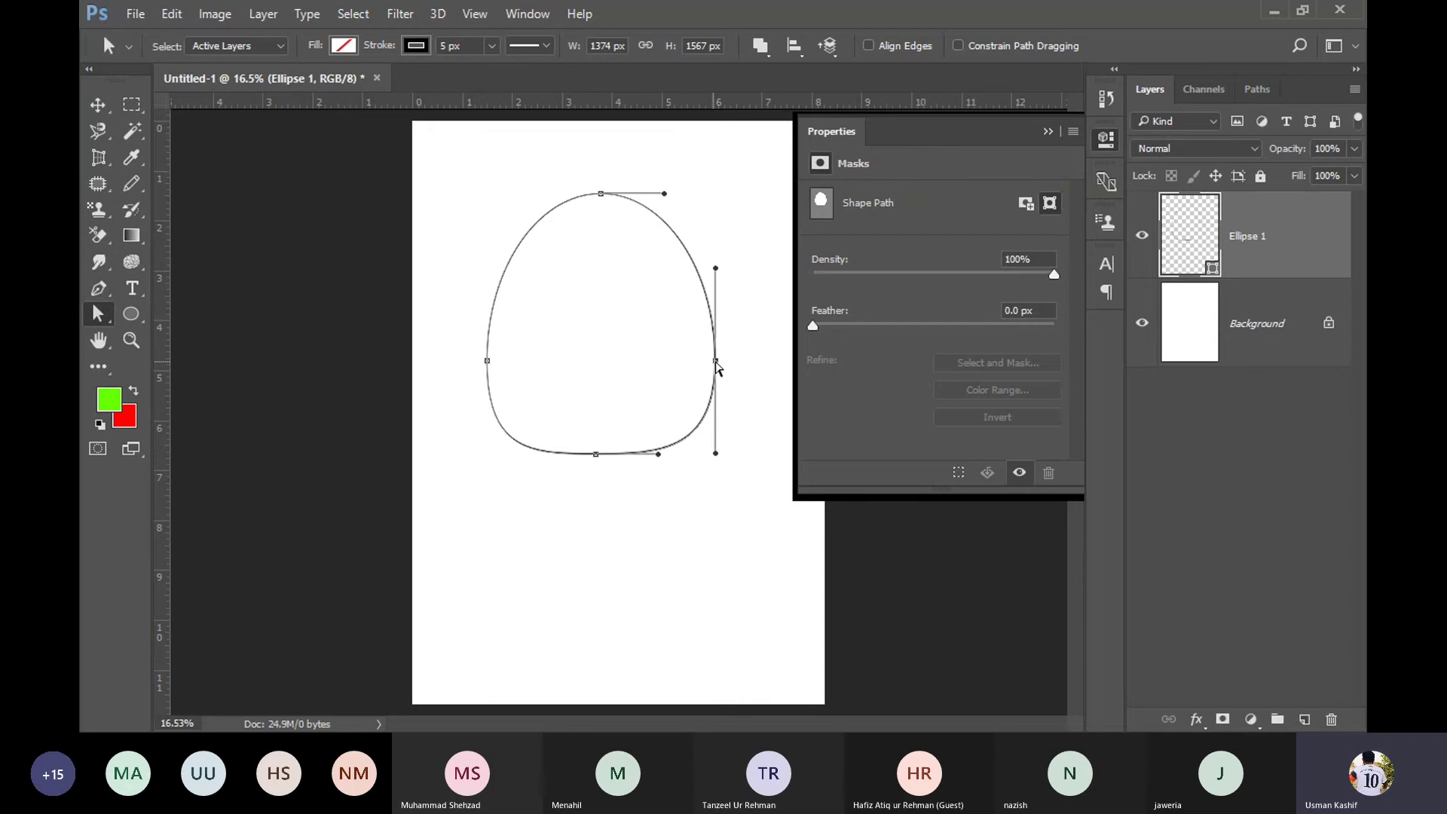
Step: Pull the left and right points outward, then delete the Ellipse 1 layer
left_click_drag(716, 362, 765, 361)
mouse_move(569, 155)
left_mouse_down()
mouse_move(607, 209)
mouse_move(609, 305)
left_mouse_up()
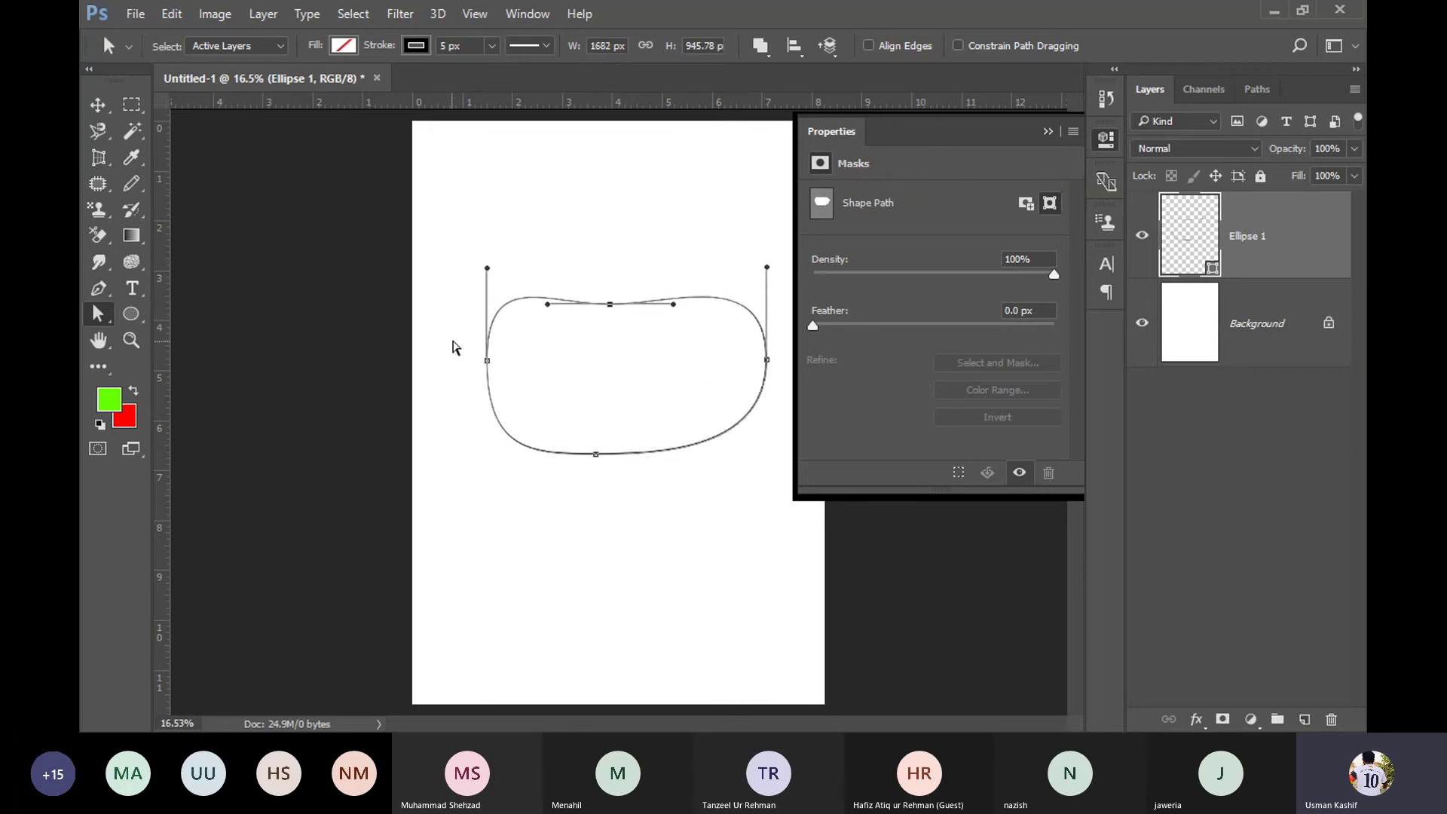
left_click(486, 360)
left_click_drag(487, 360, 467, 361)
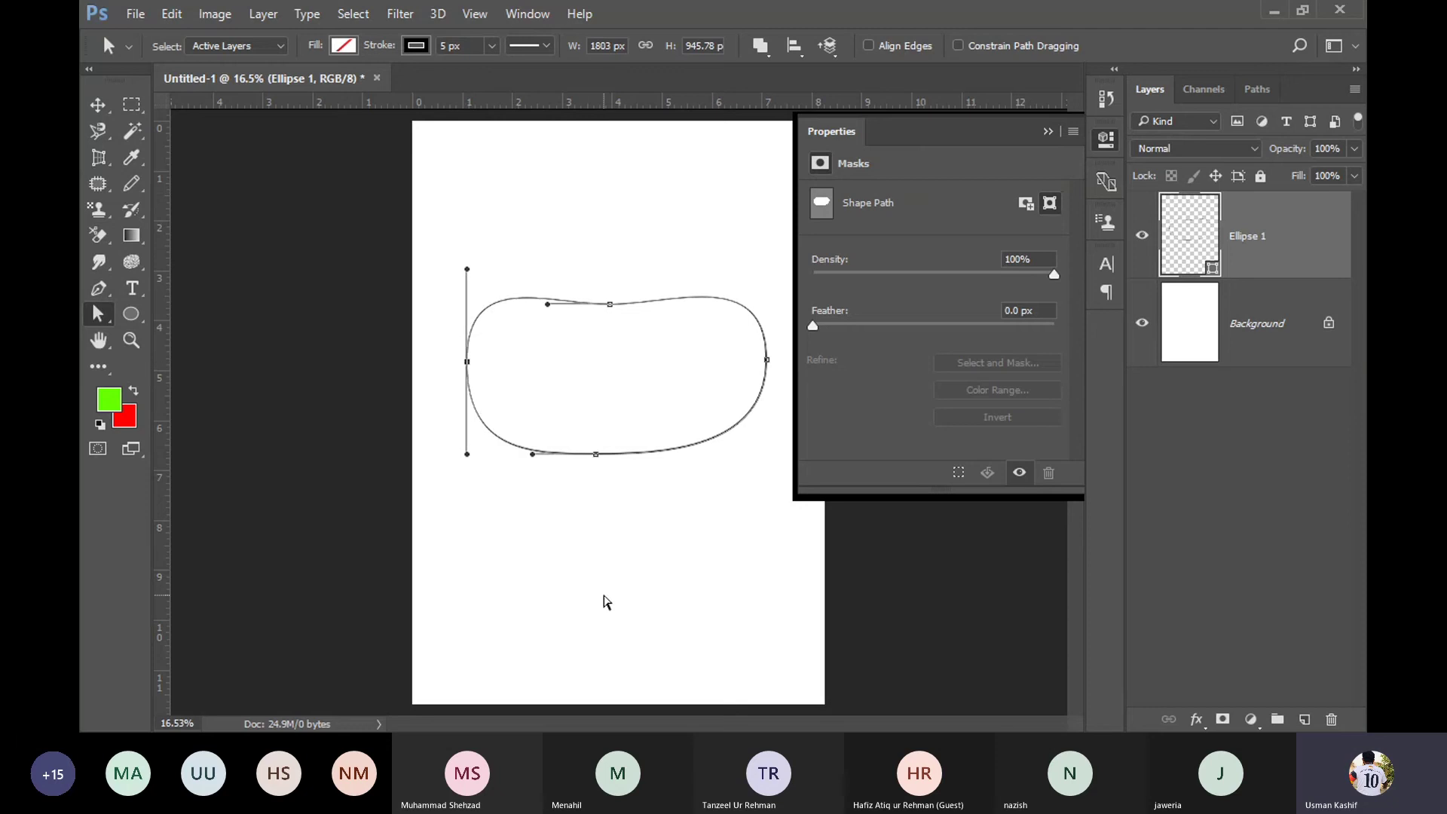
left_click(785, 460)
left_click(1047, 131)
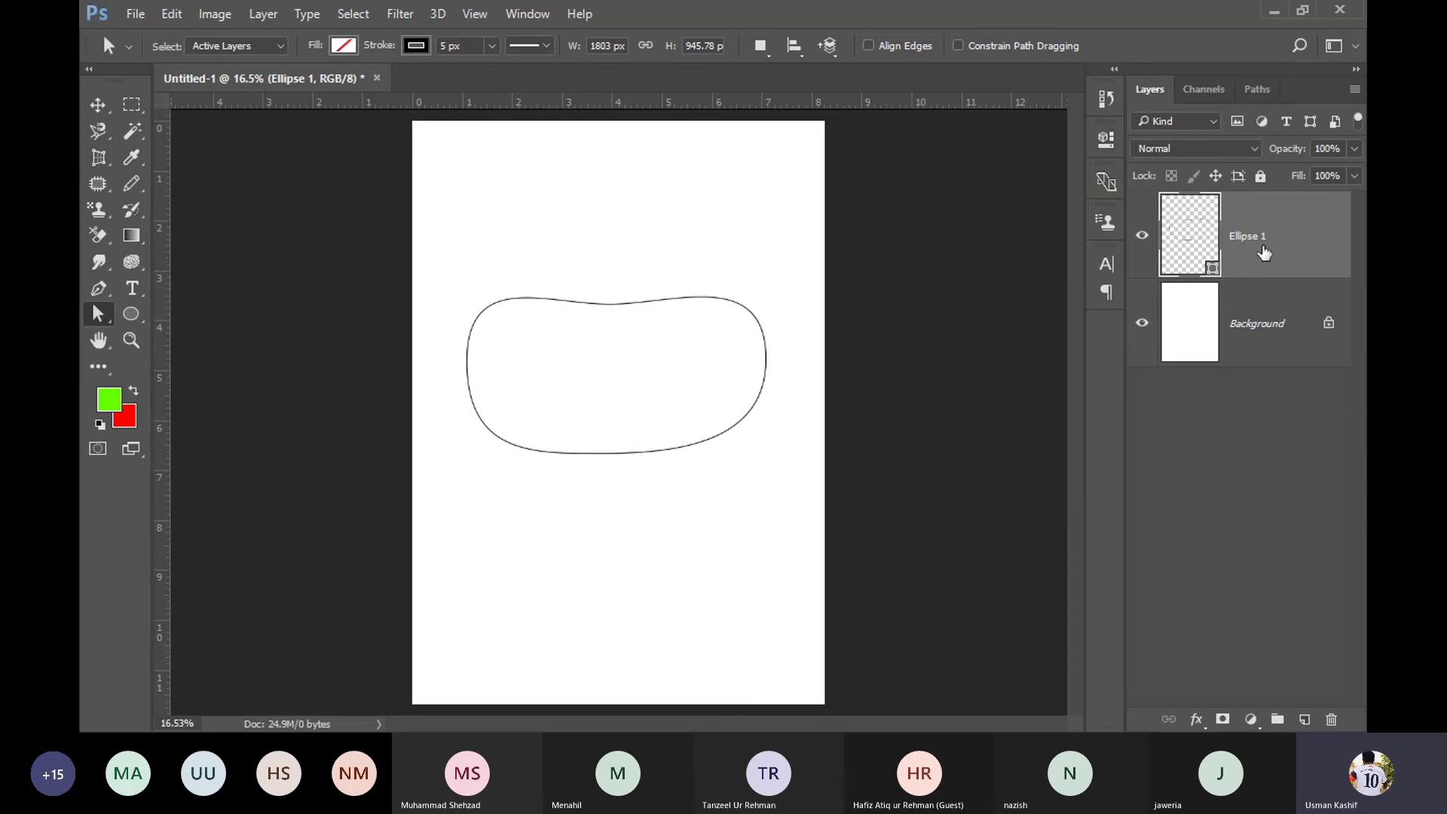
key("Delete")
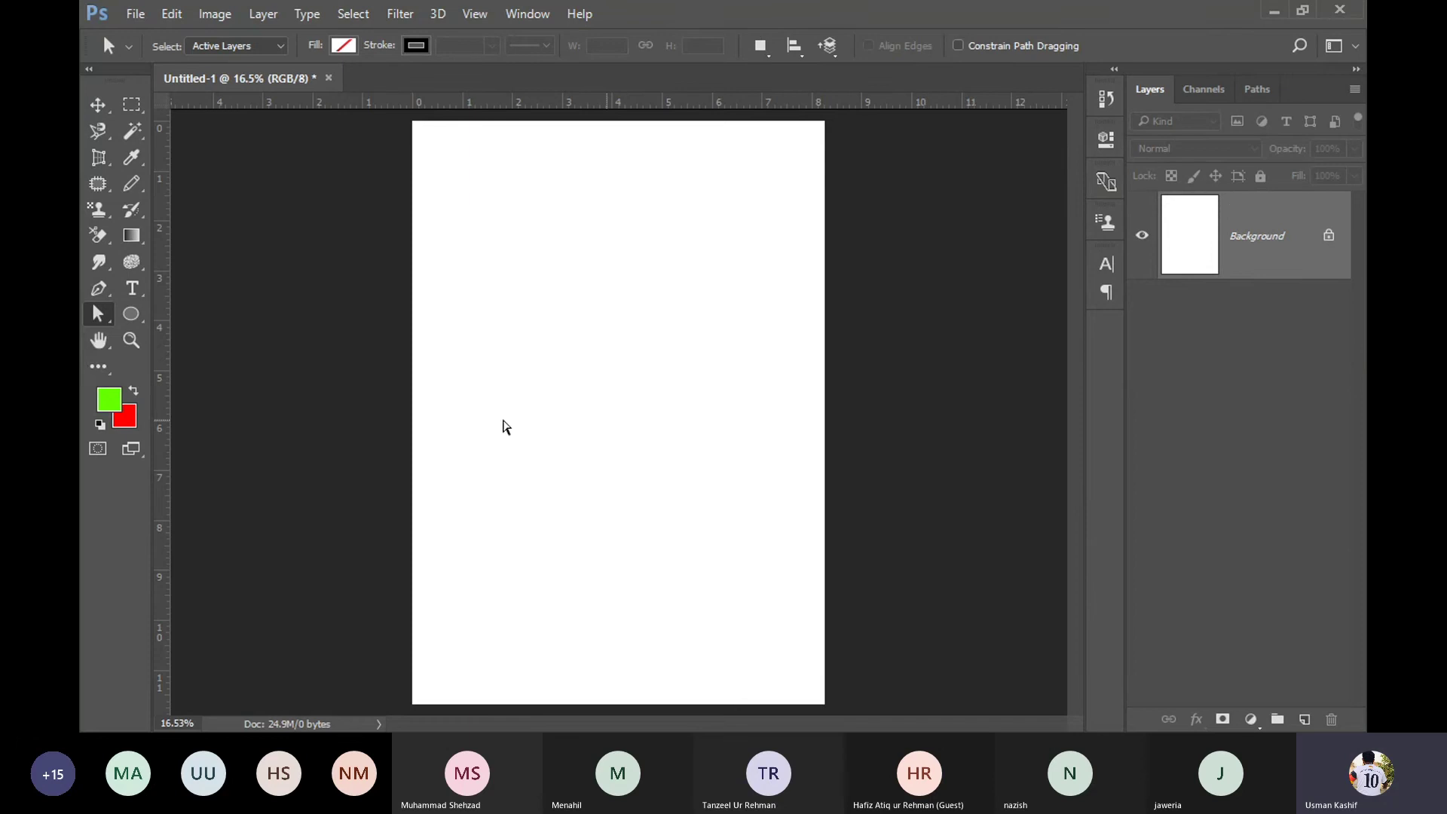
right_click(100, 317)
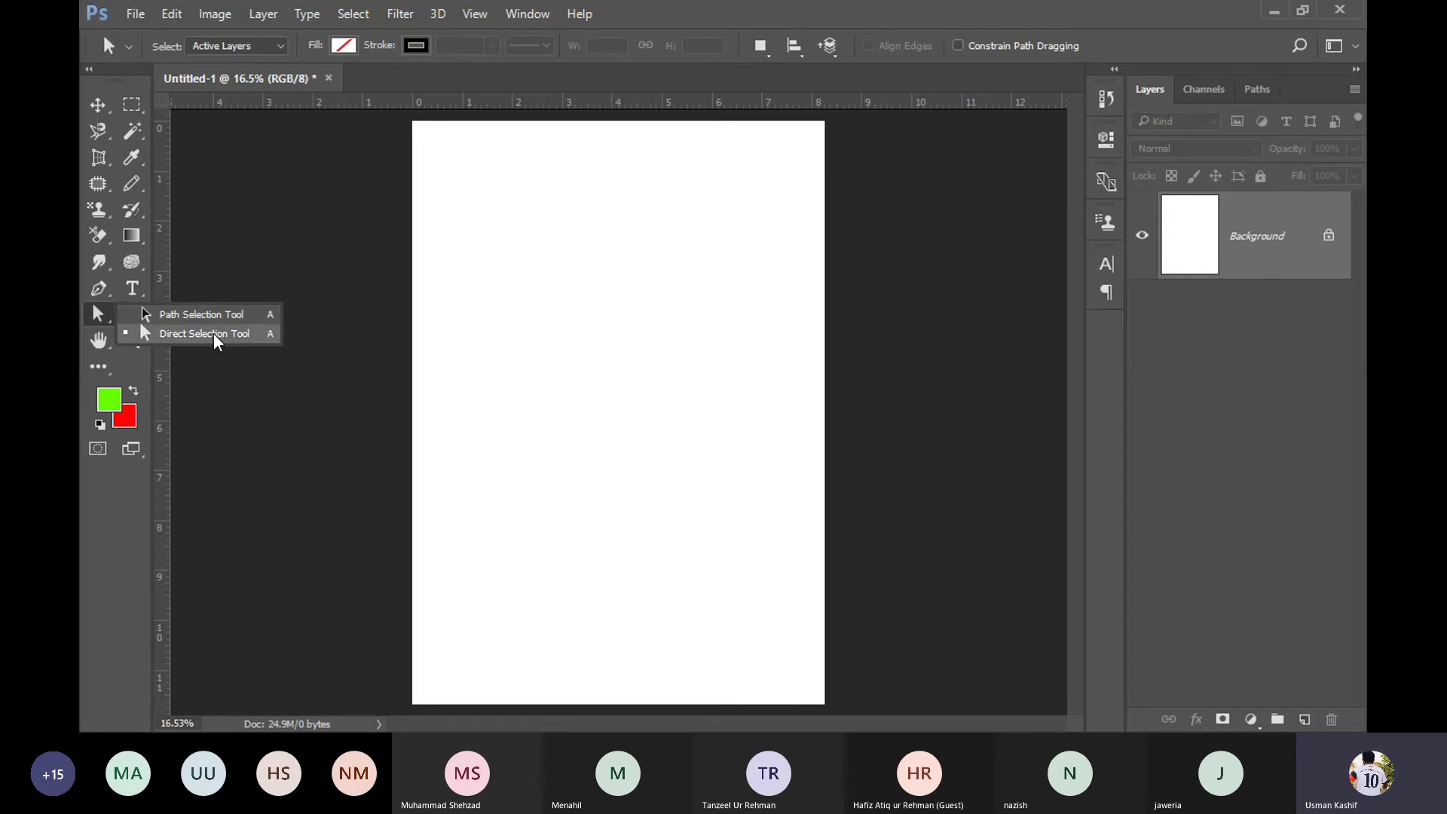
Step: Choose the standard Pen tool and set its mode to Path
left_click(98, 288)
right_click(99, 287)
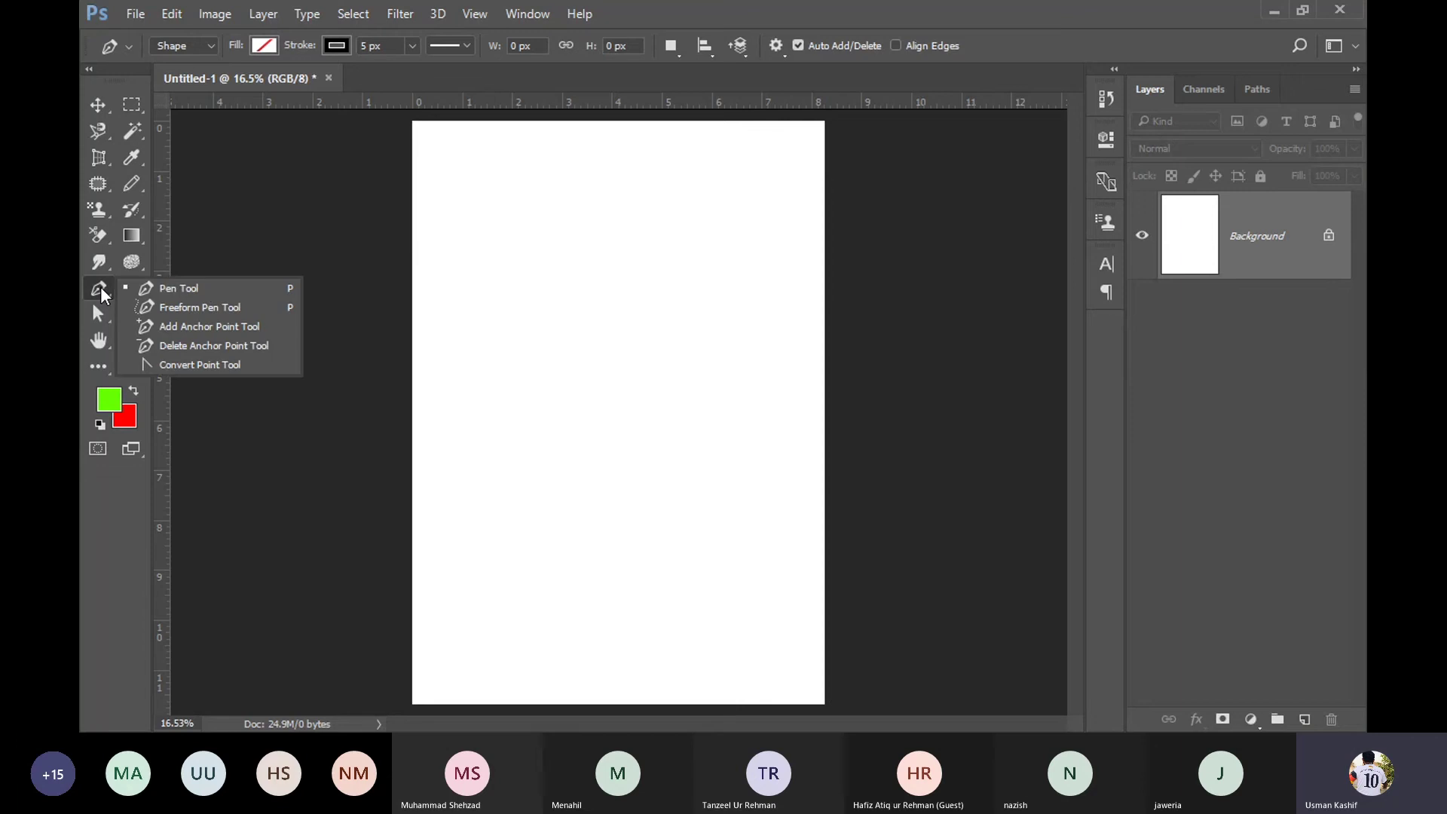
left_click(210, 288)
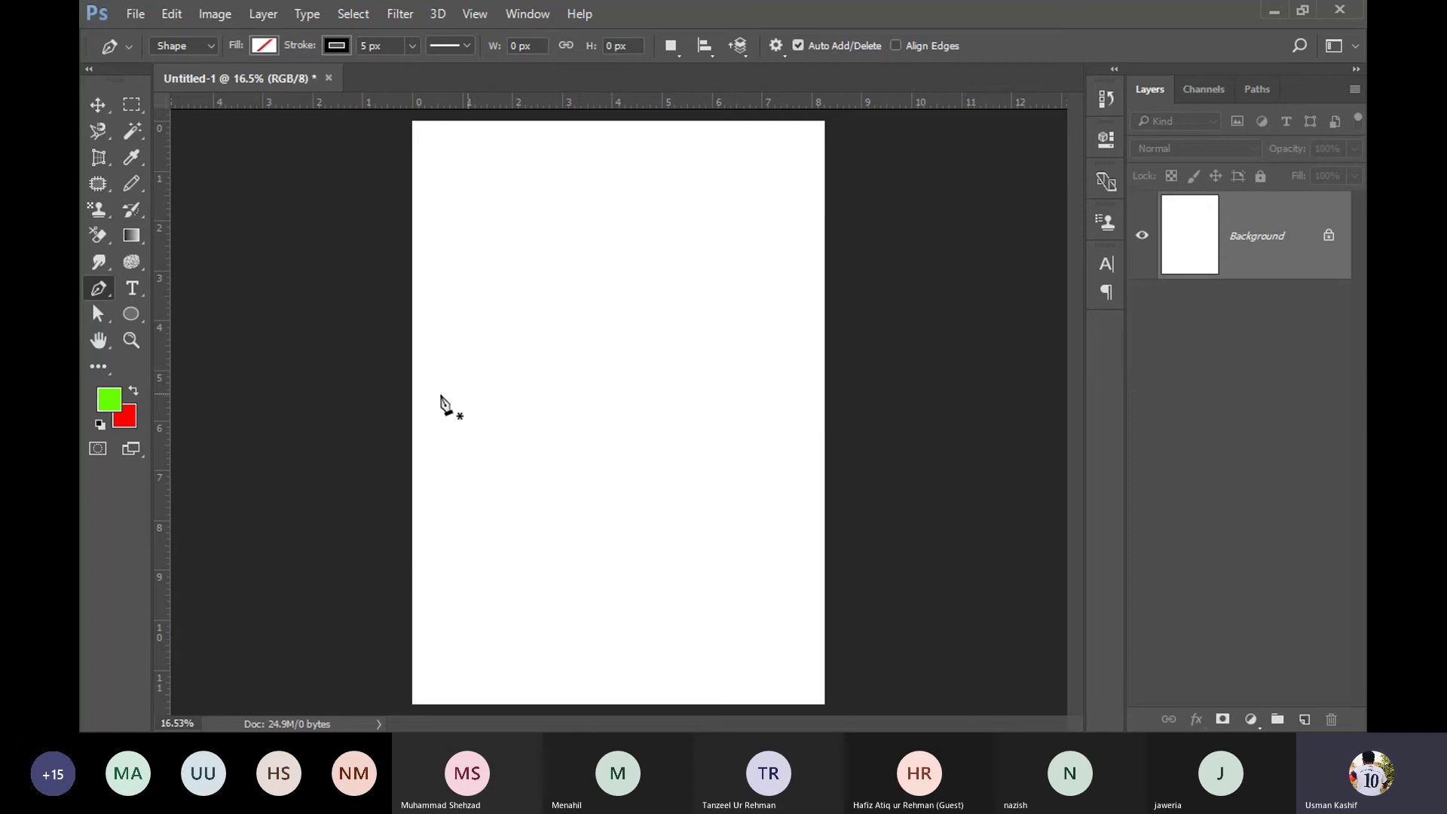
left_click(201, 46)
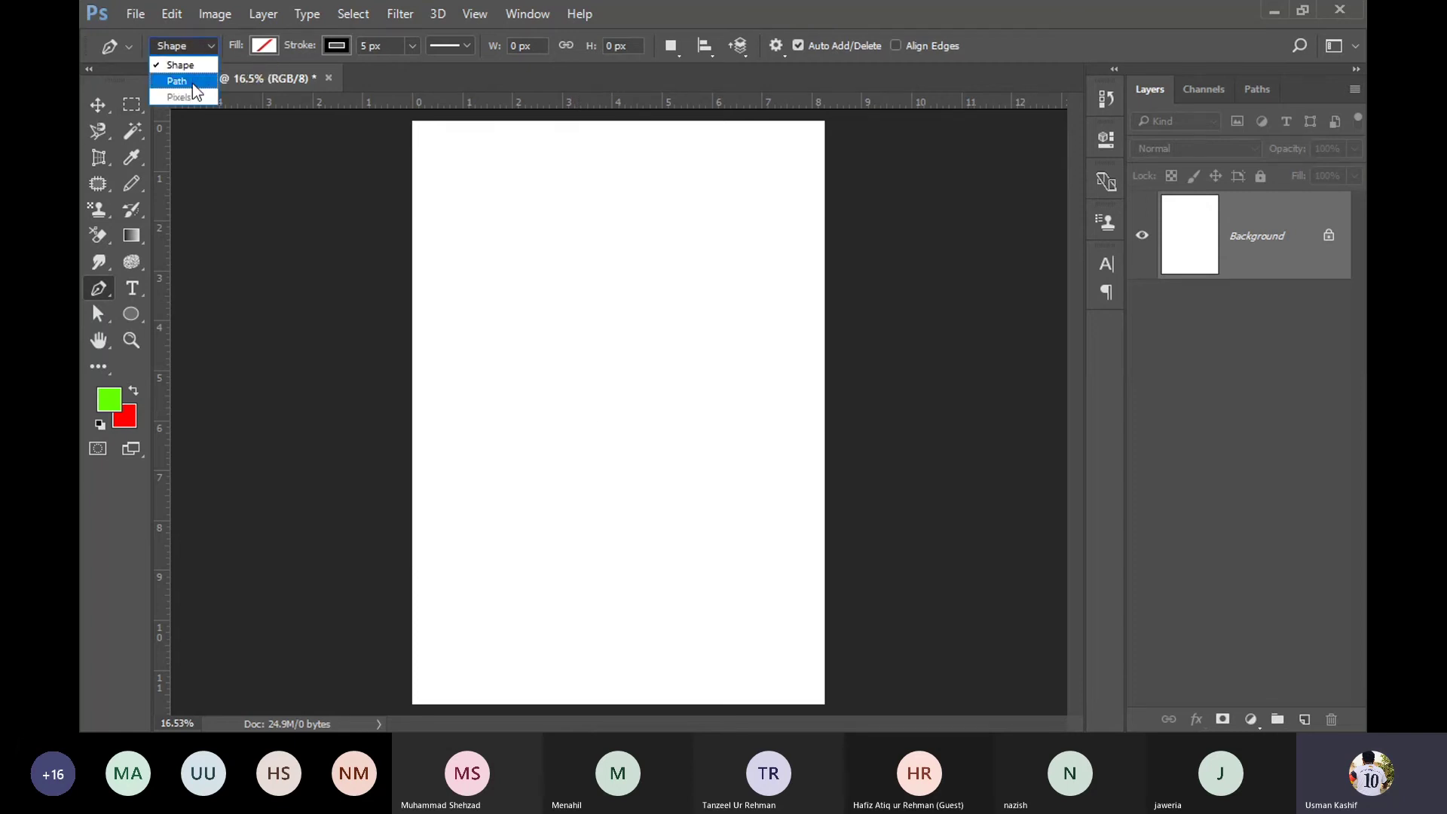
left_click(192, 81)
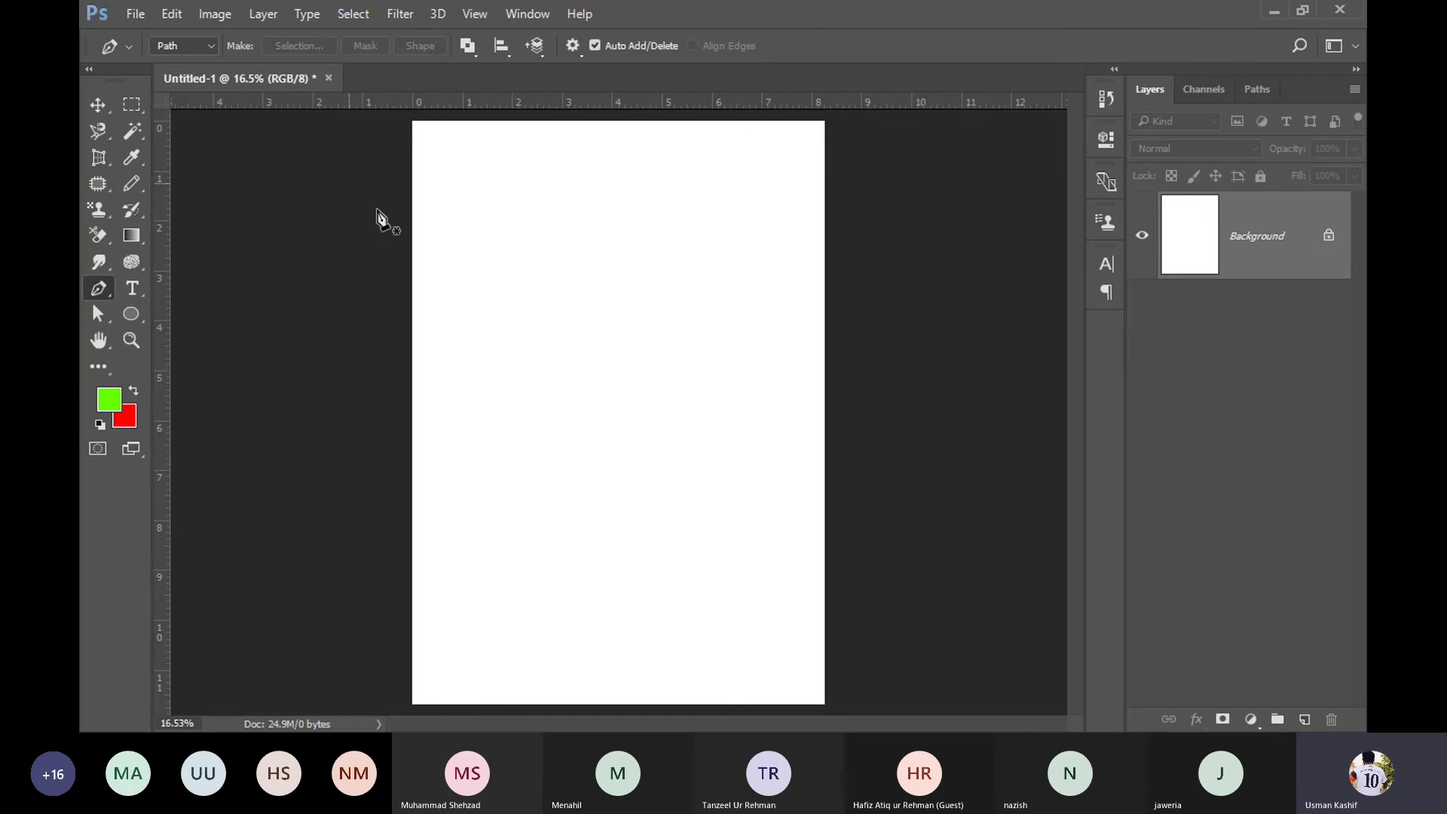
Step: Draw a closed four-cornered path across the page
left_click(486, 495)
left_click(536, 308)
left_click(760, 278)
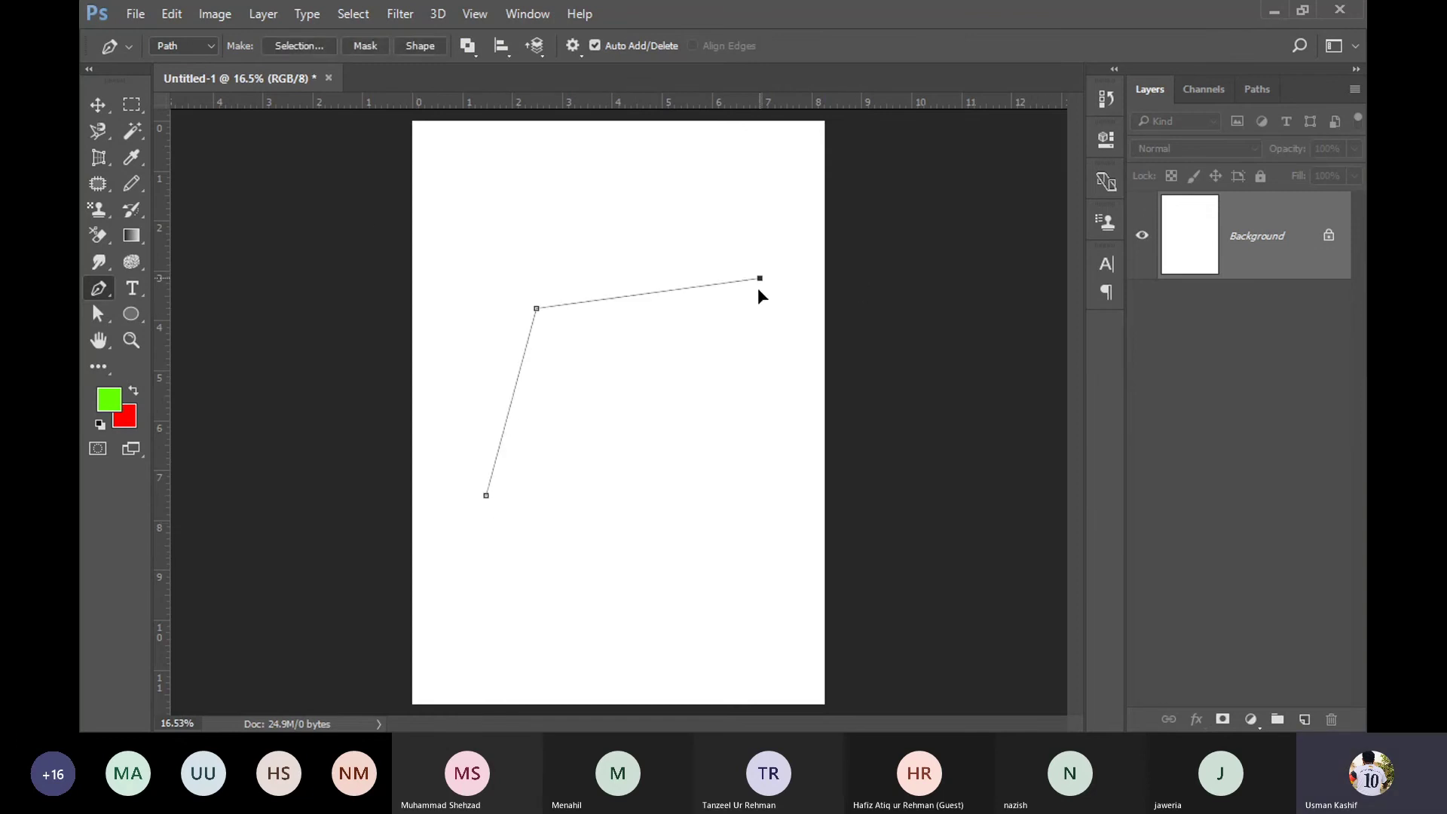
left_click(751, 492)
left_click(486, 495)
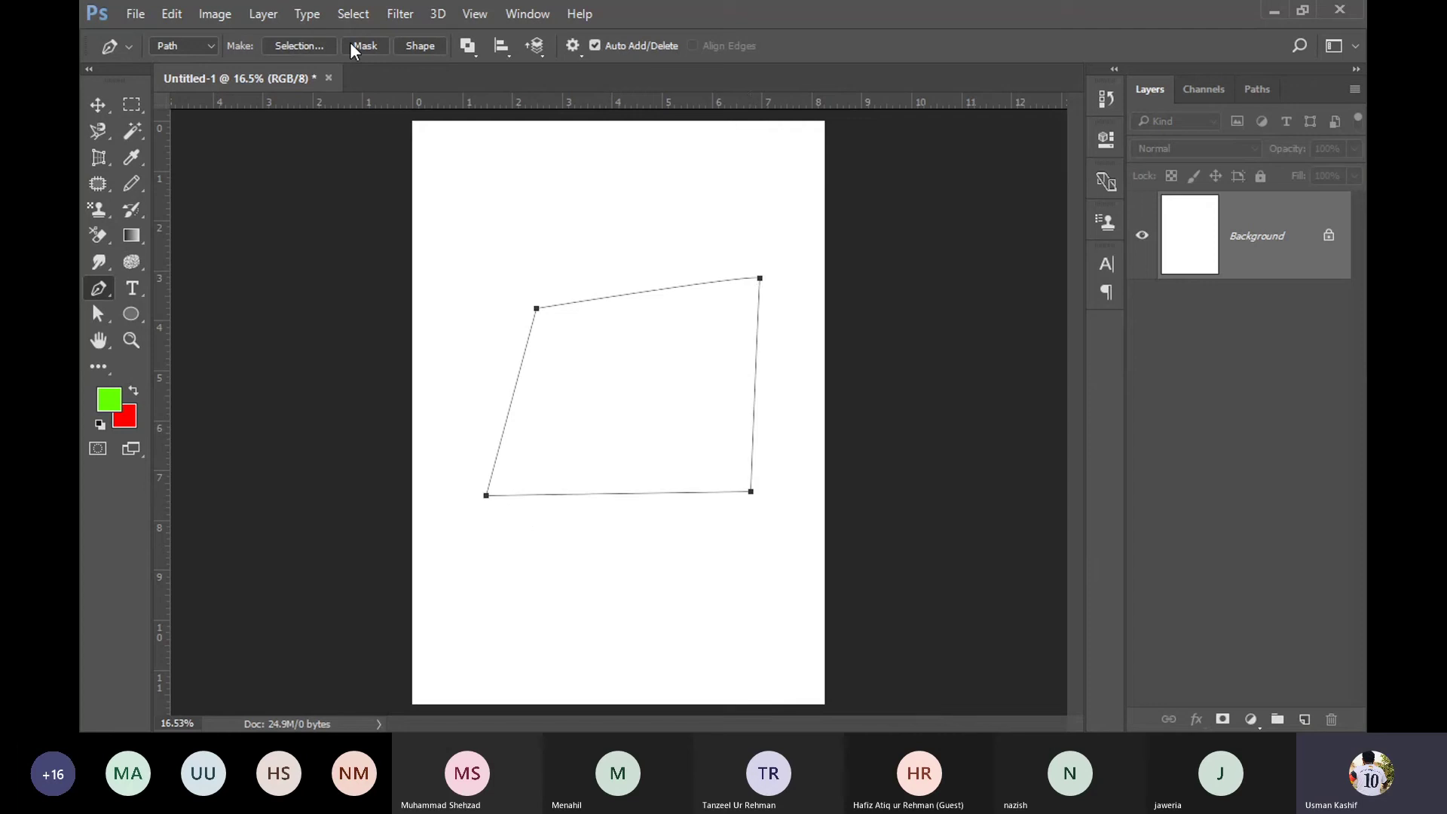
Step: Convert the path to a shape, then a mask, then a selection, undoing each
left_click(420, 46)
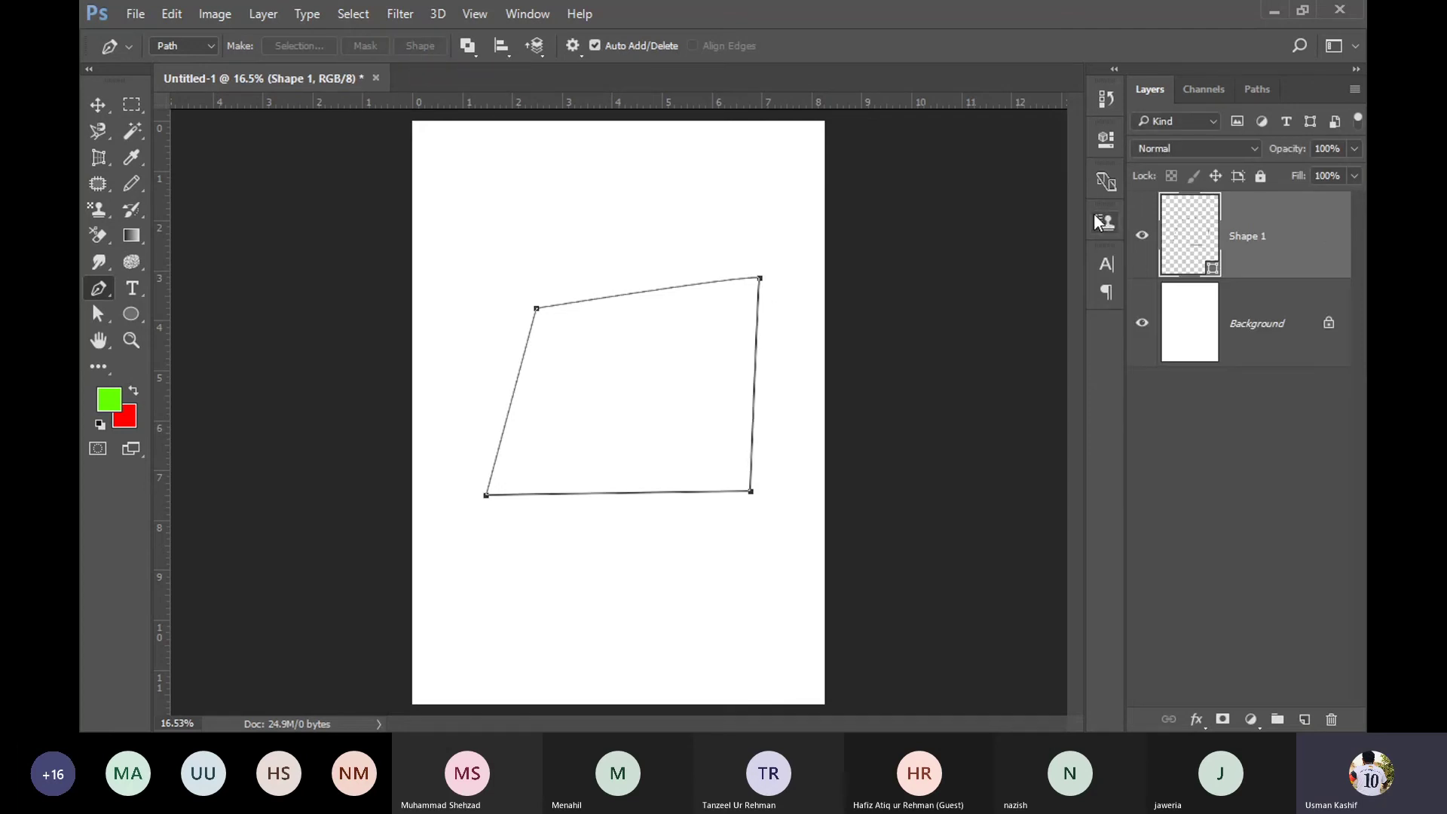
key("ctrl+z")
left_click(364, 46)
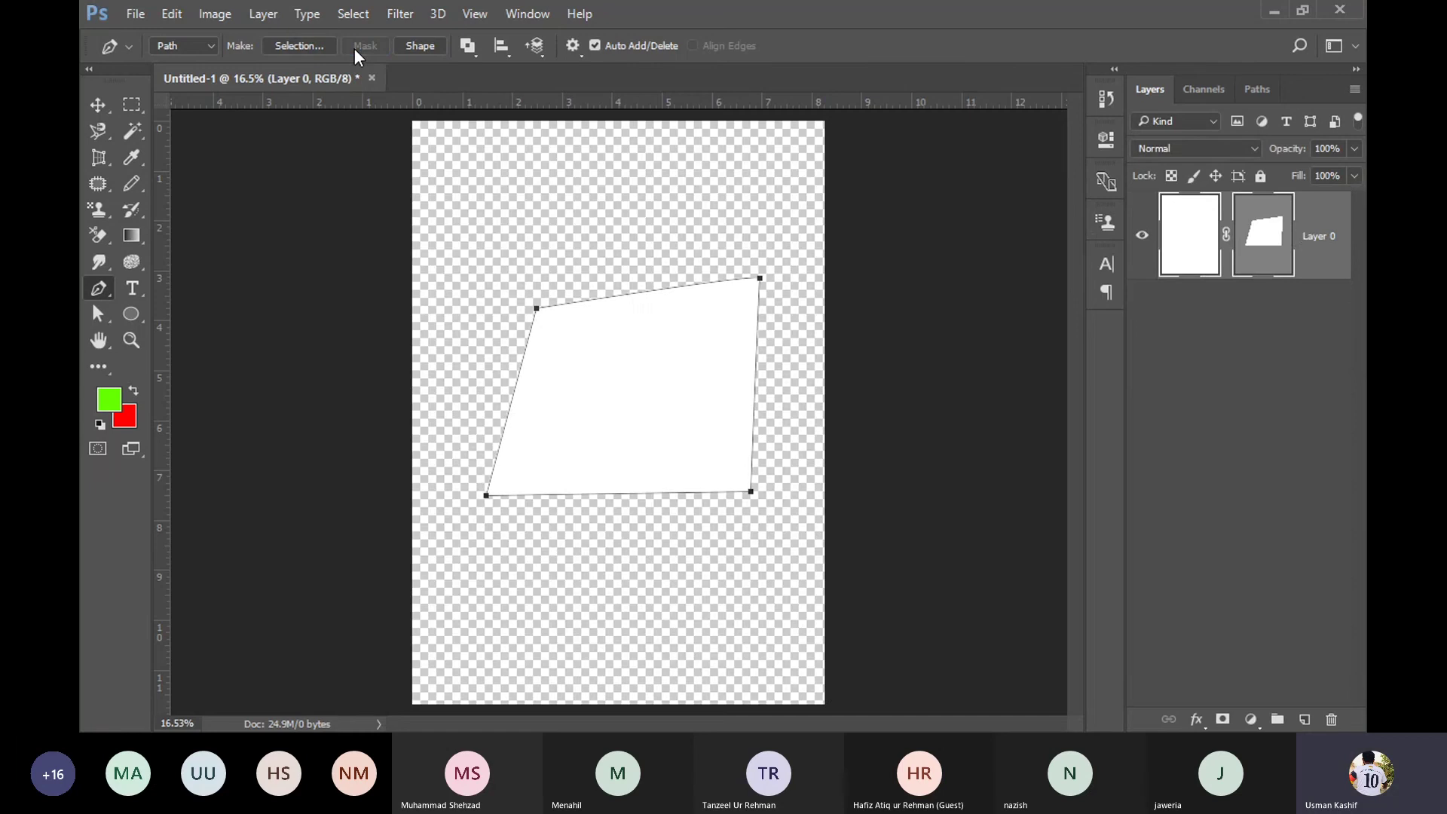
key("ctrl+z")
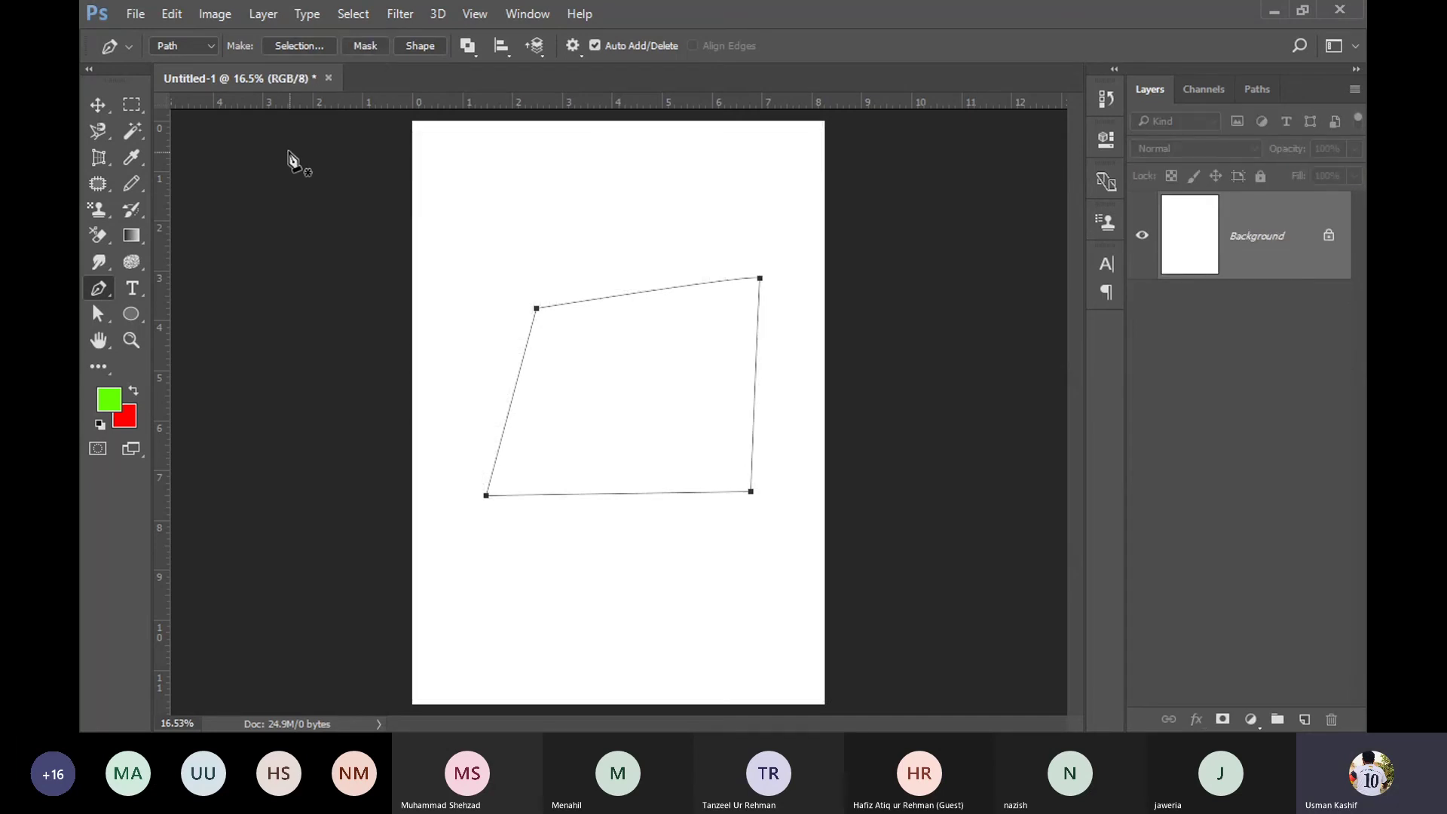
left_click(303, 53)
left_click(819, 202)
key("ctrl+d")
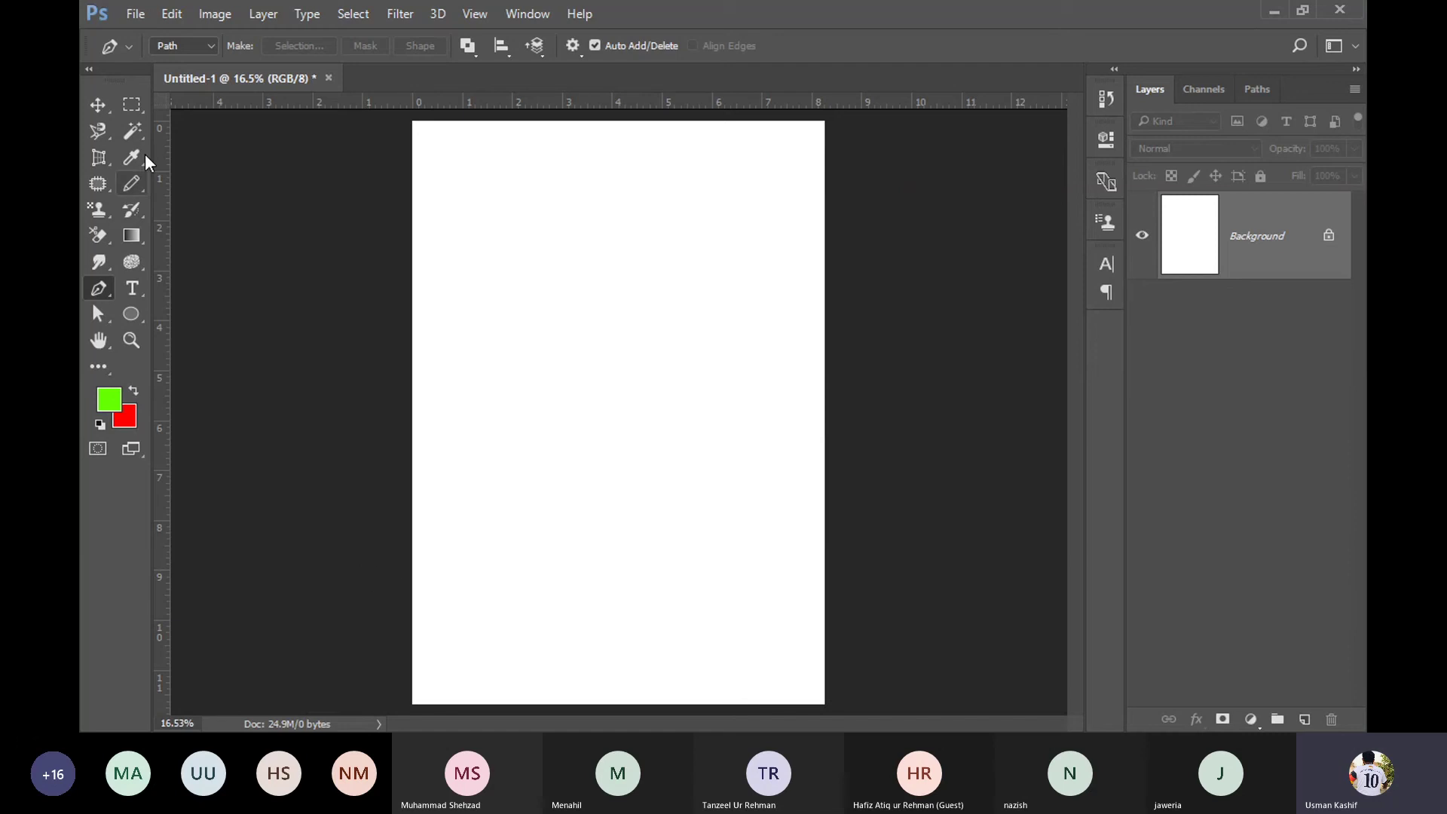
Step: In Pen Shape mode, draw a two-point straight line across the upper middle
left_click(183, 46)
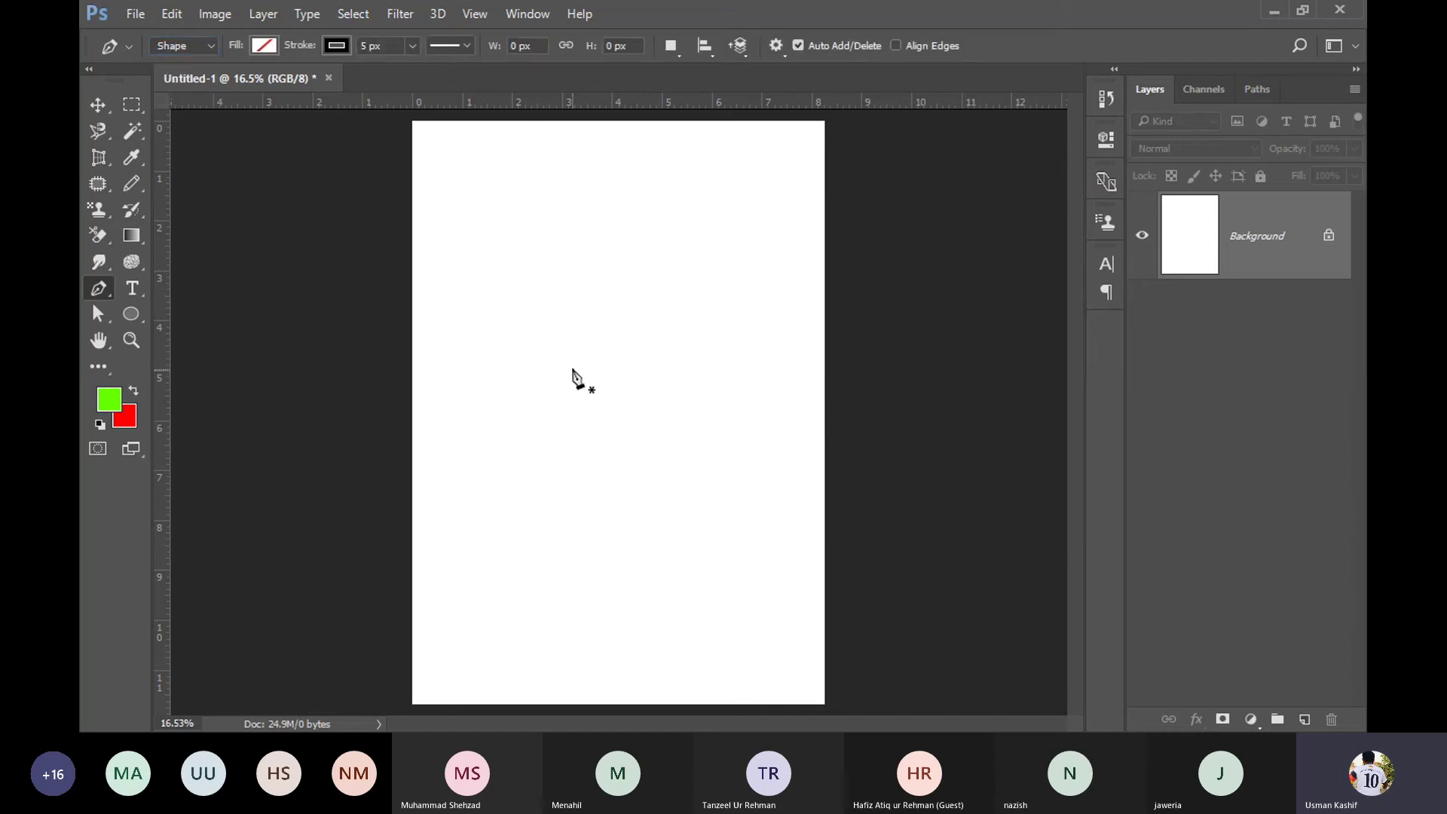
left_click(496, 357)
left_click(761, 353)
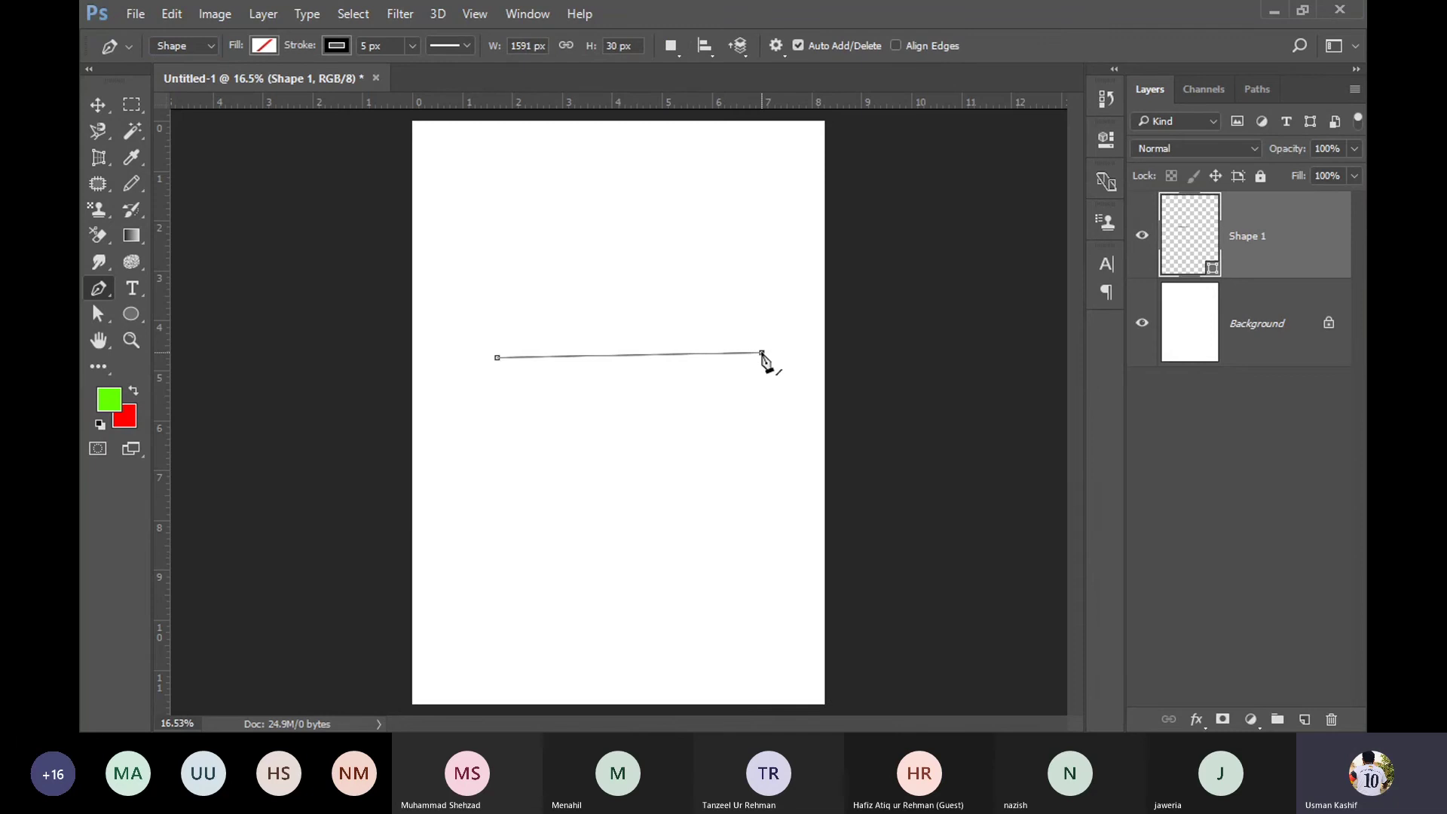
Step: Marquee-select the line shape with the Move tool and delete it
left_click(98, 109)
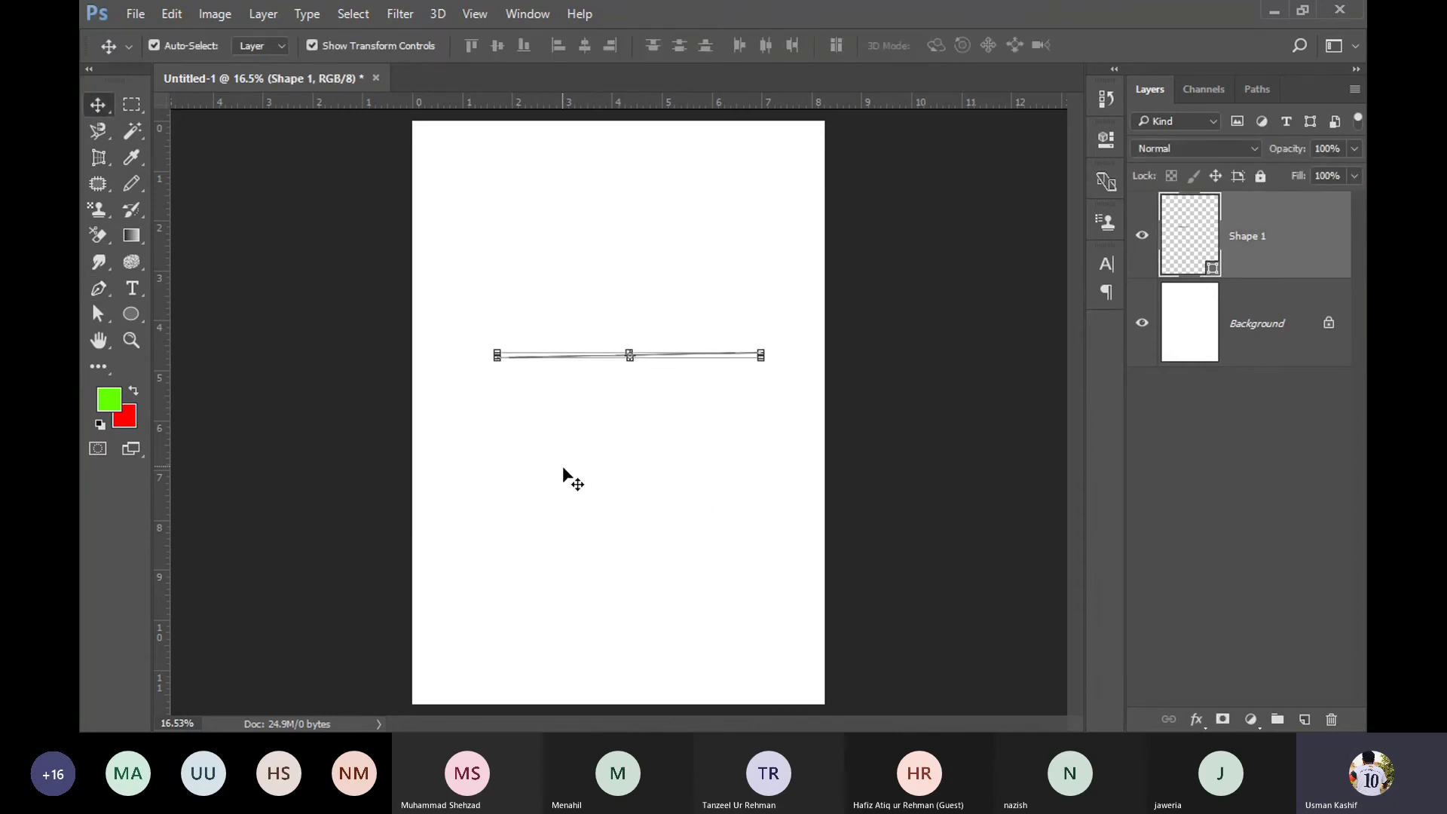
left_click(603, 480)
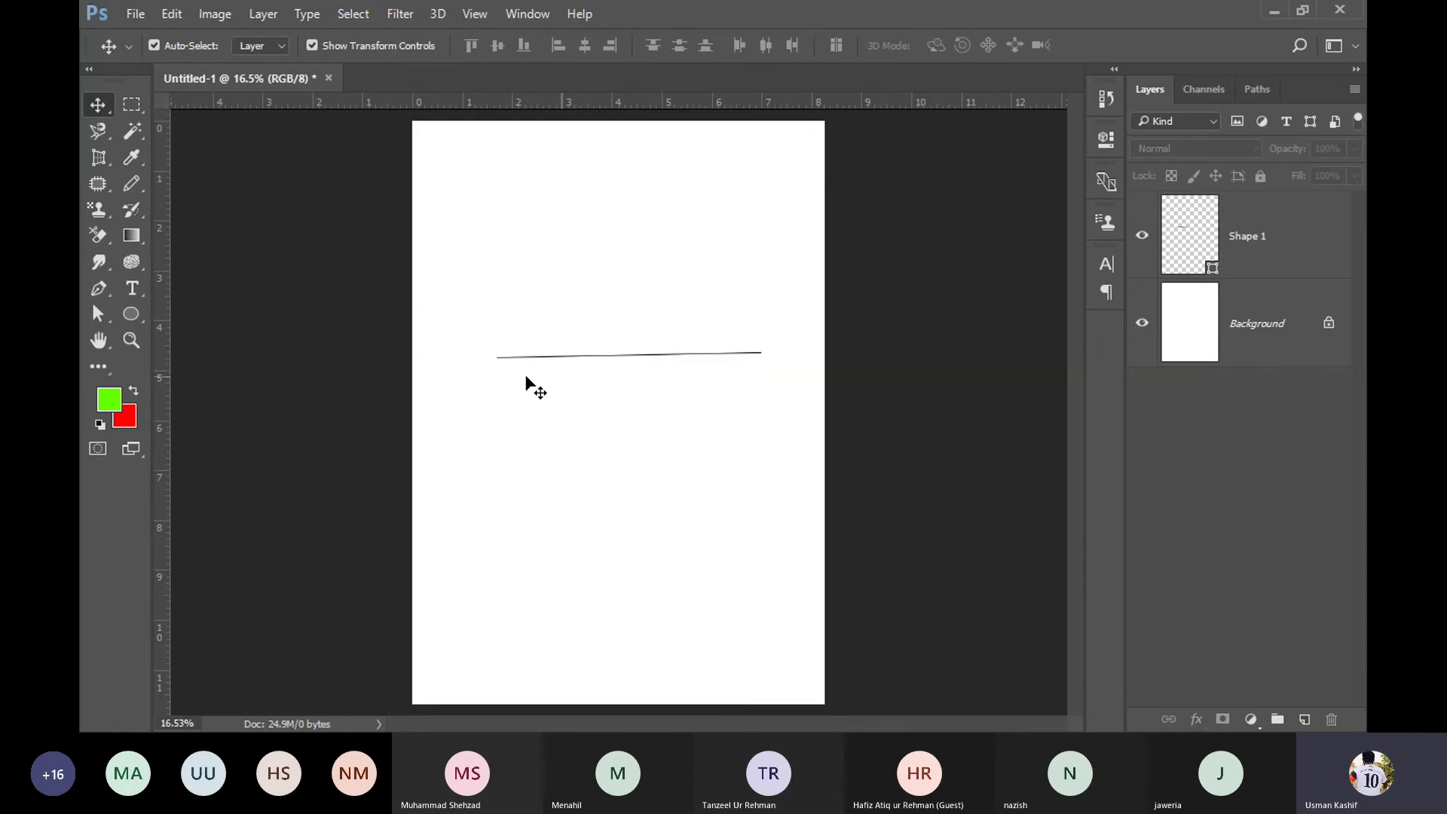
left_click_drag(475, 284, 520, 380)
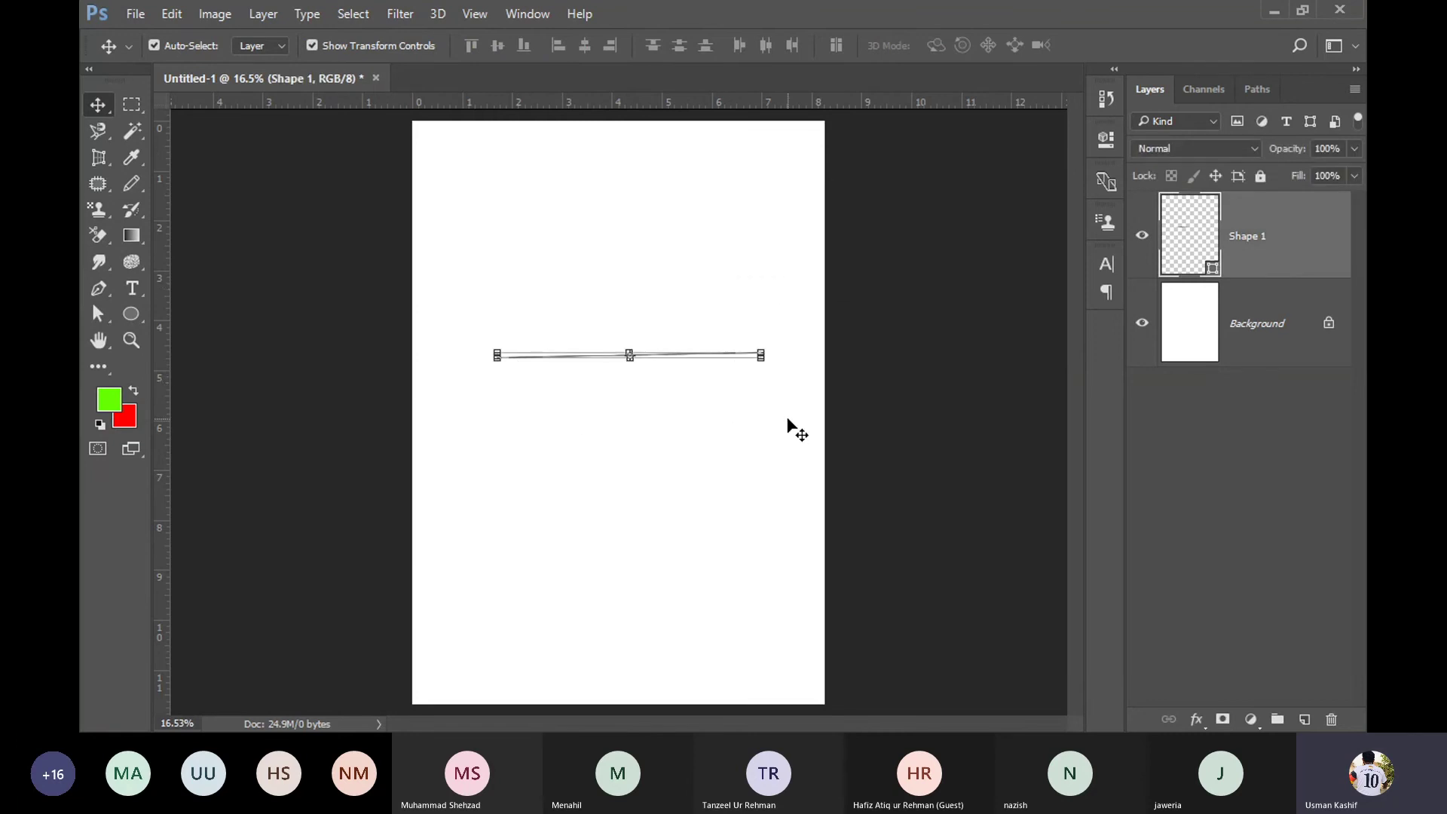
left_click(788, 361)
left_click_drag(520, 261, 692, 428)
key("Delete")
Step: Draw a closed eight-cornered pen shape with a notch in its bottom edge
left_click(109, 281)
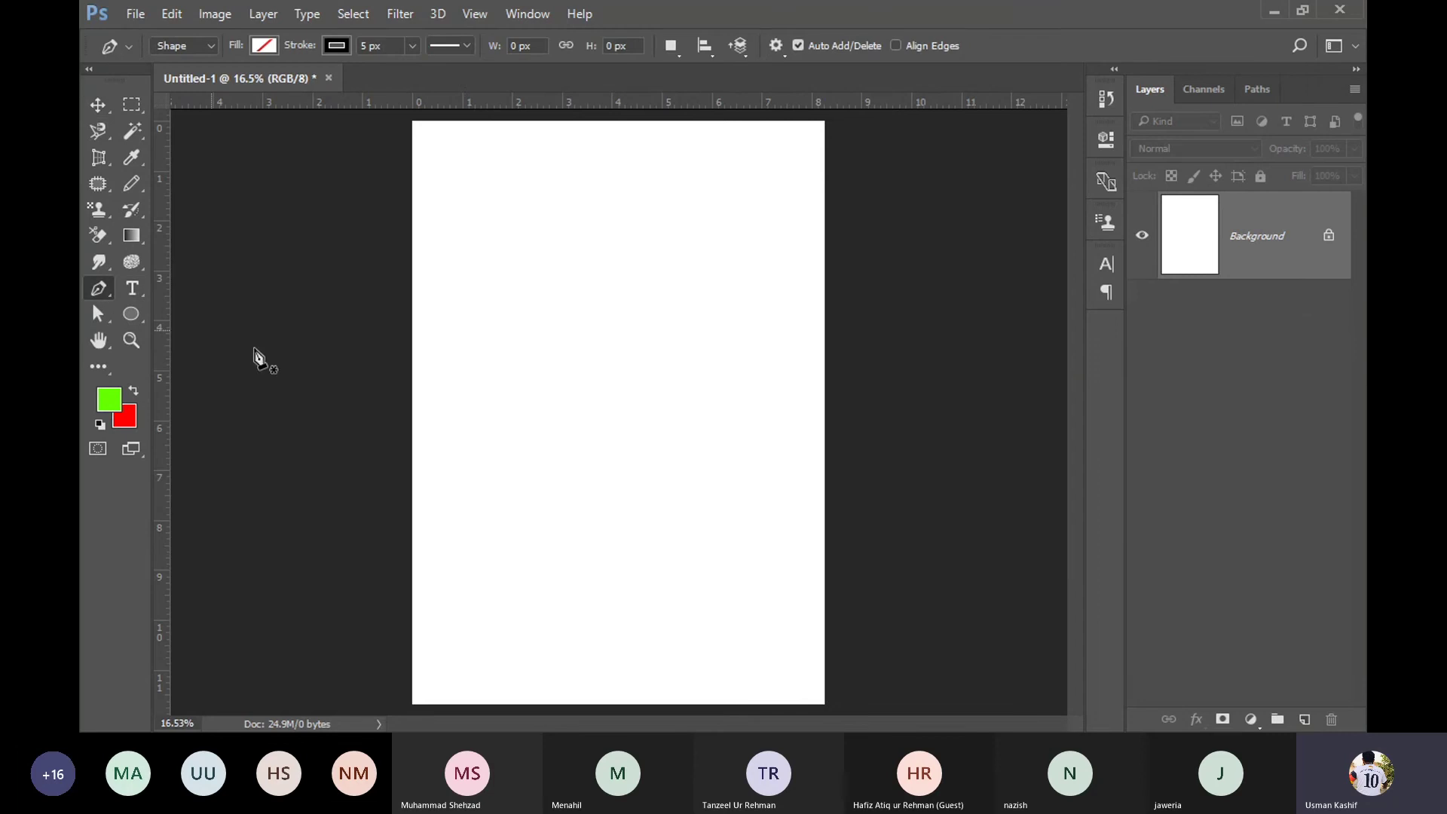
left_click(465, 538)
left_click(475, 278)
left_click(738, 233)
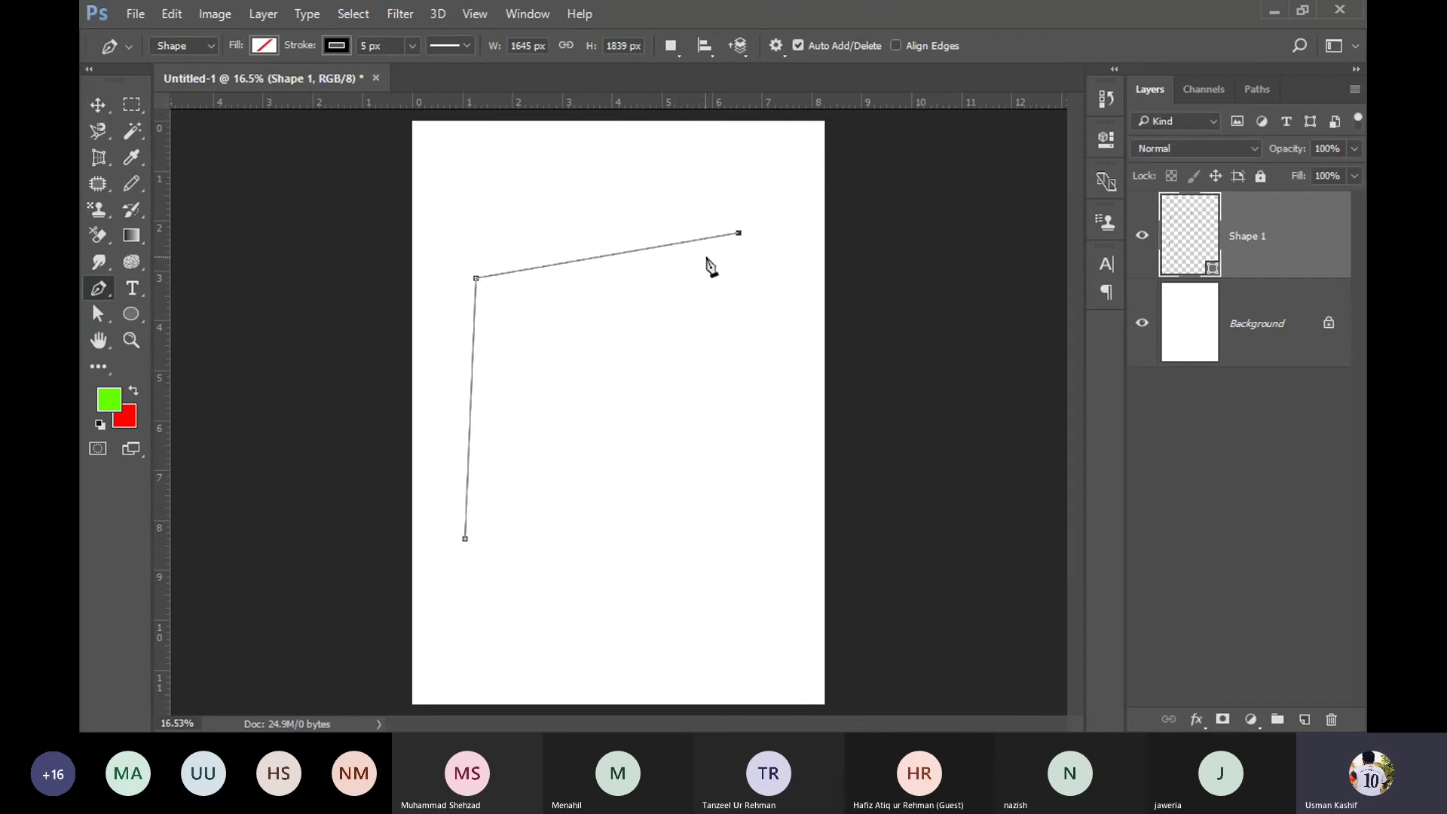
left_click(775, 425)
left_click(776, 606)
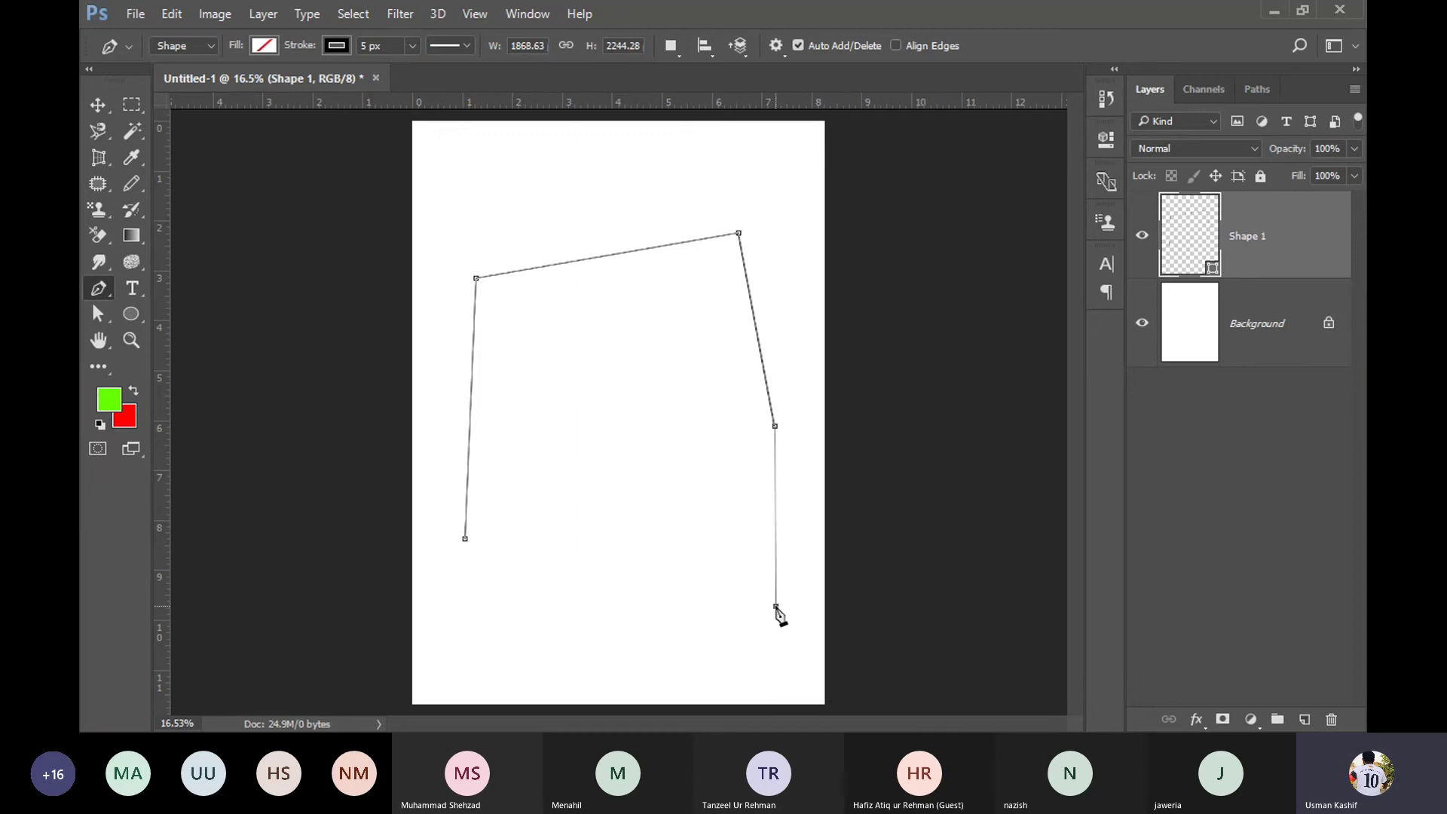
left_click(691, 585)
left_click(629, 428)
left_click(538, 585)
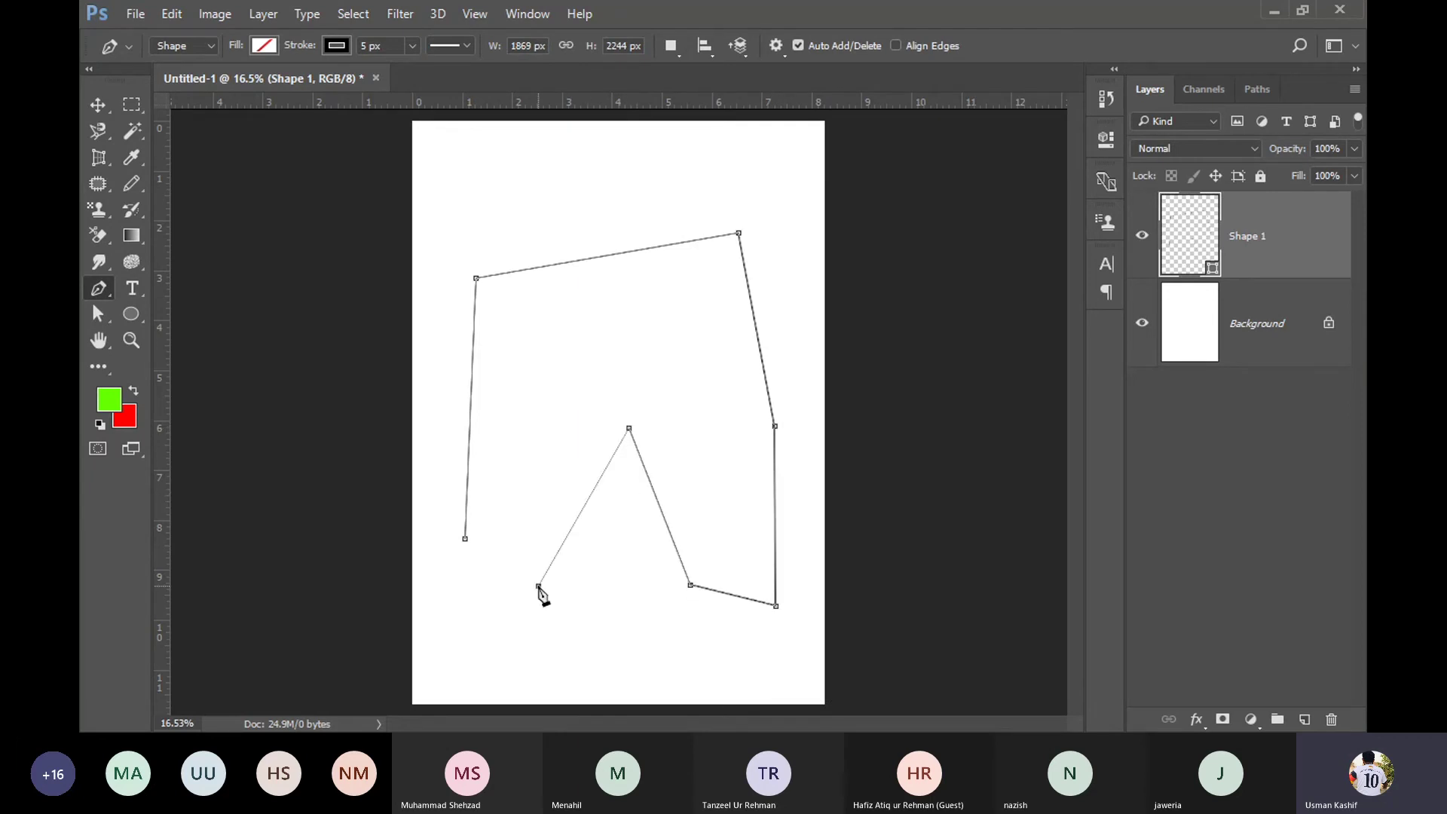
left_click(465, 539)
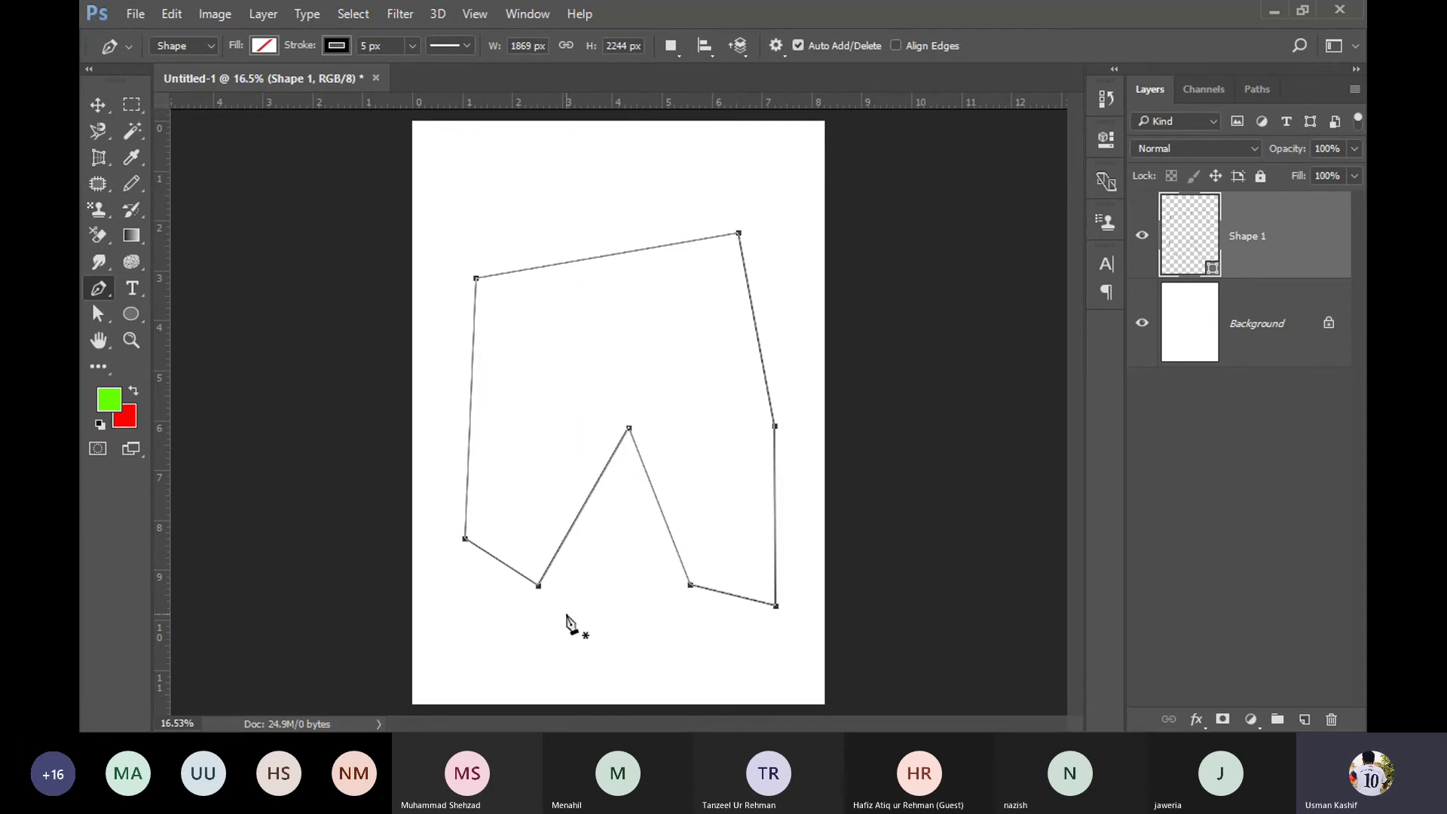
Step: Fill the notched shape yellow, then delete it
left_click(263, 45)
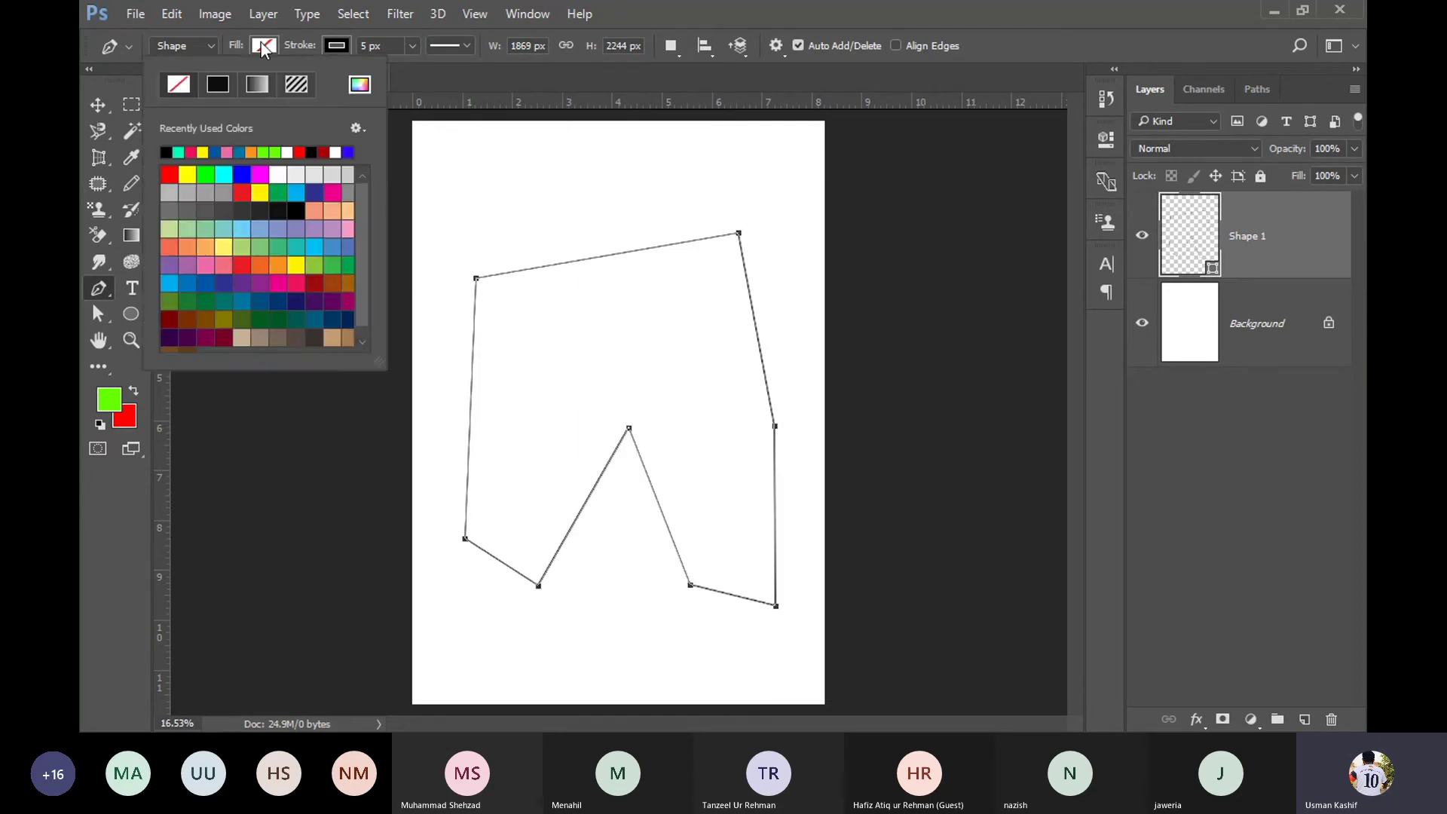
left_click(202, 151)
left_click(98, 105)
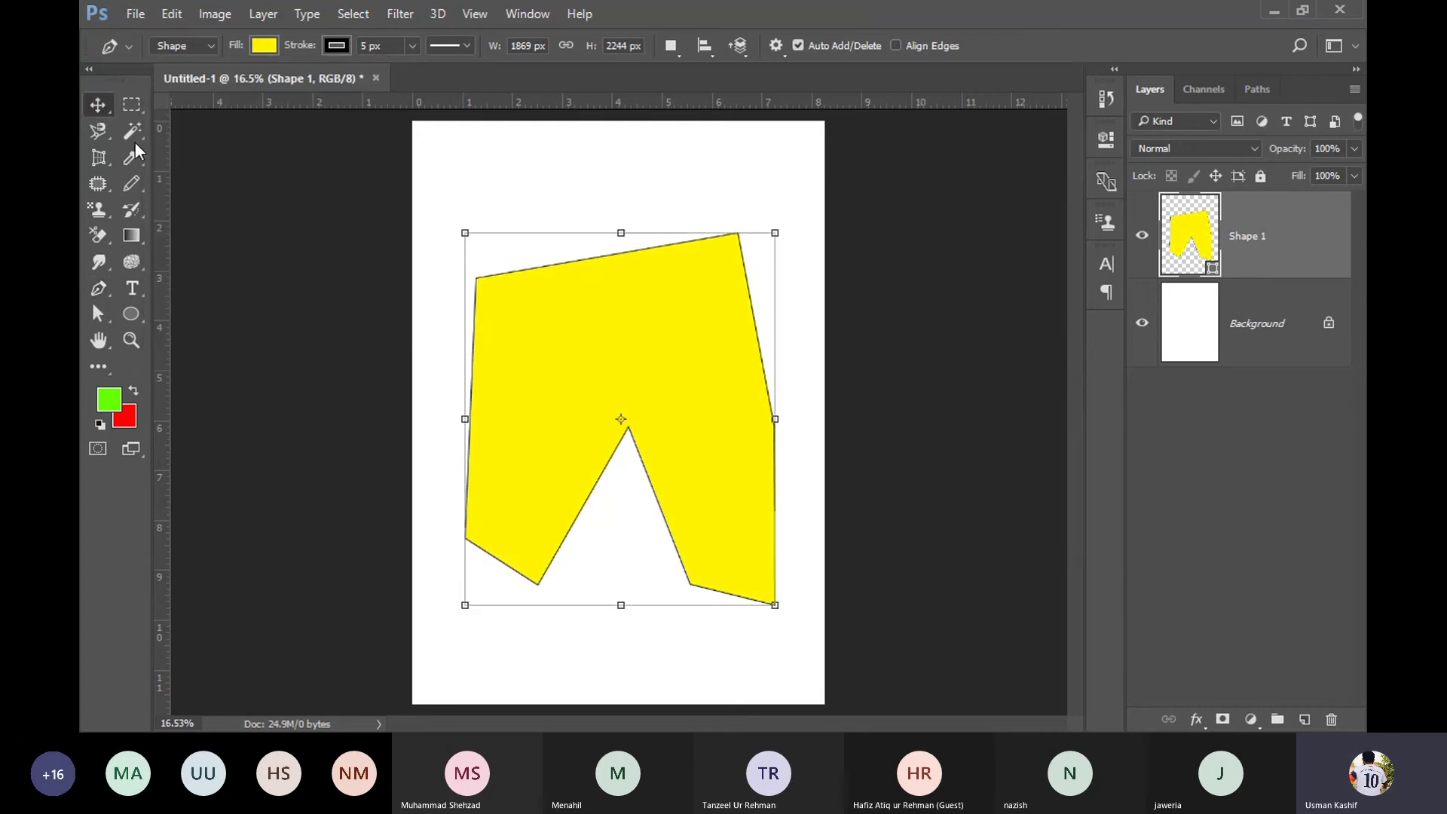
key("Delete")
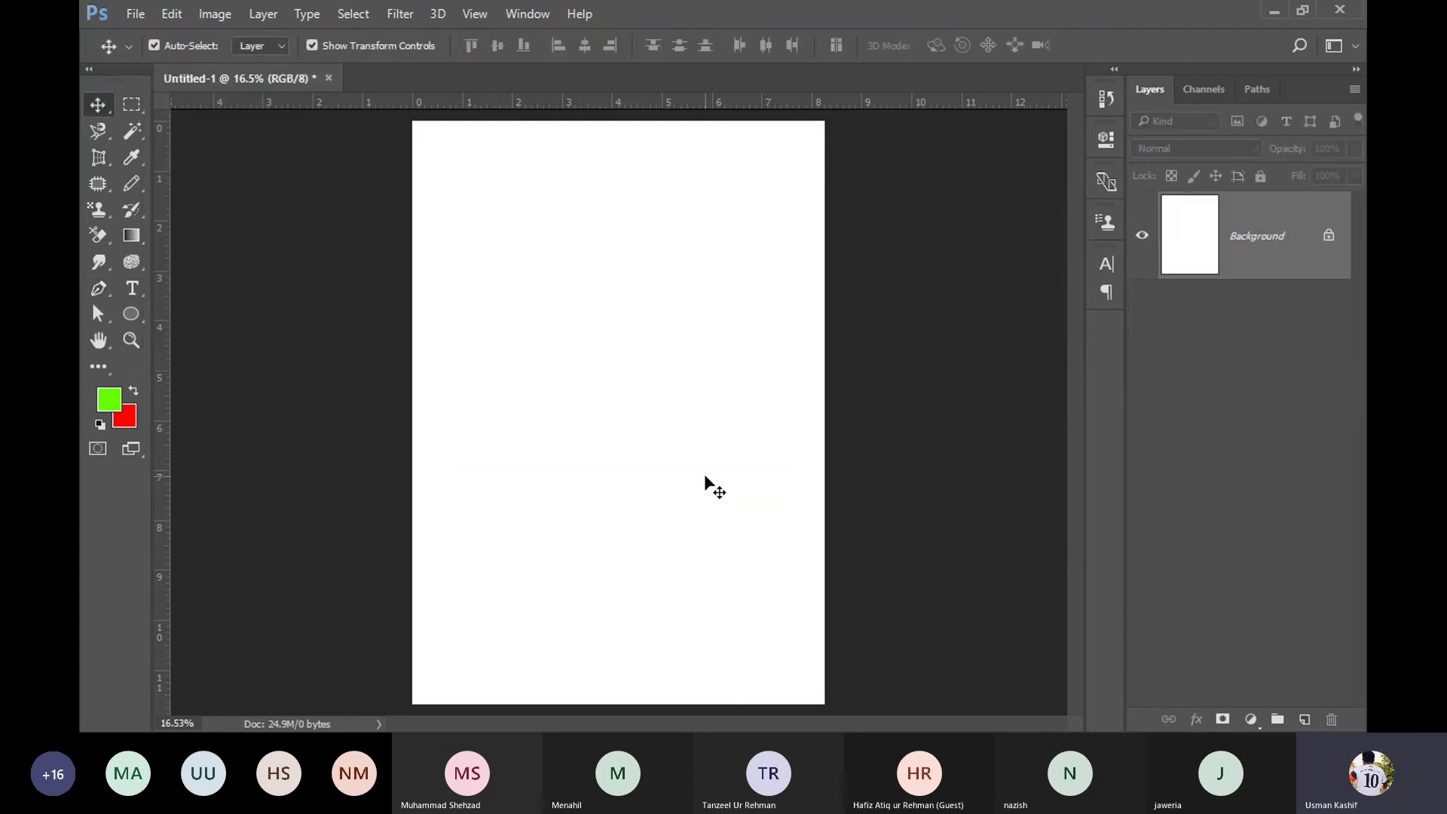
Step: Draw a closed four-sided pen shape covering most of the page
left_click(98, 289)
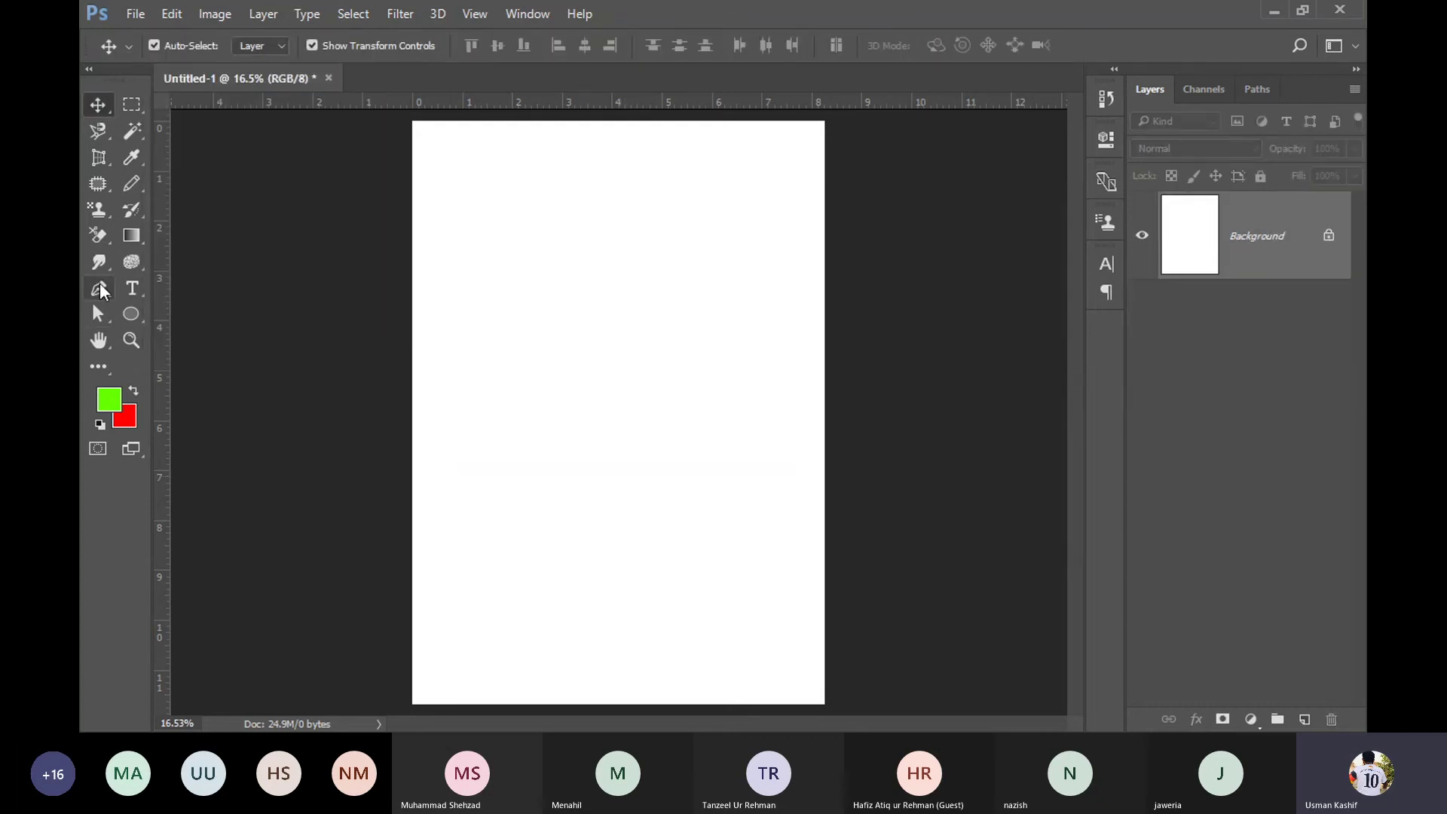
left_click(449, 212)
left_click(765, 195)
left_click(801, 536)
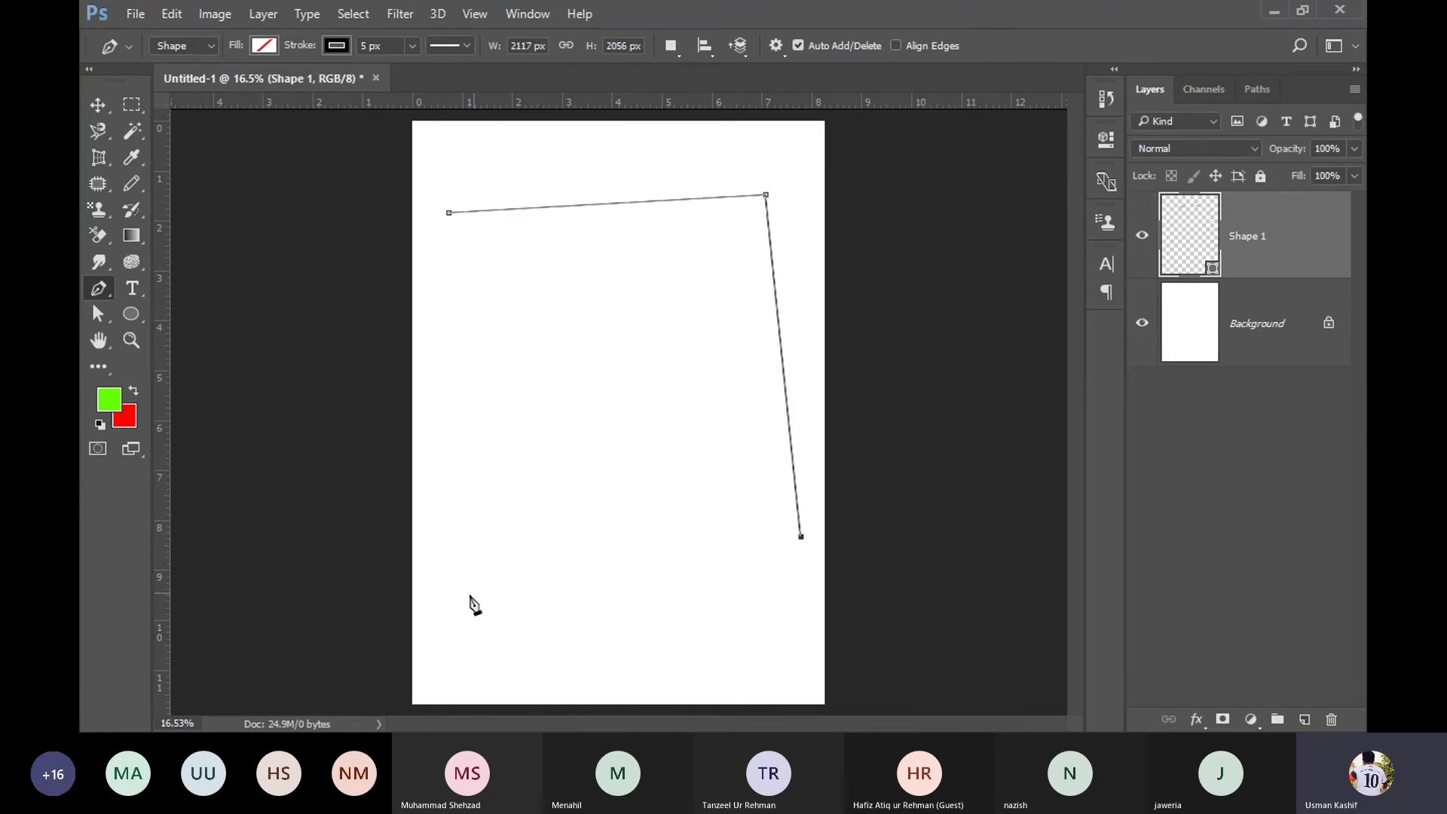
left_click(465, 600)
left_click(449, 213)
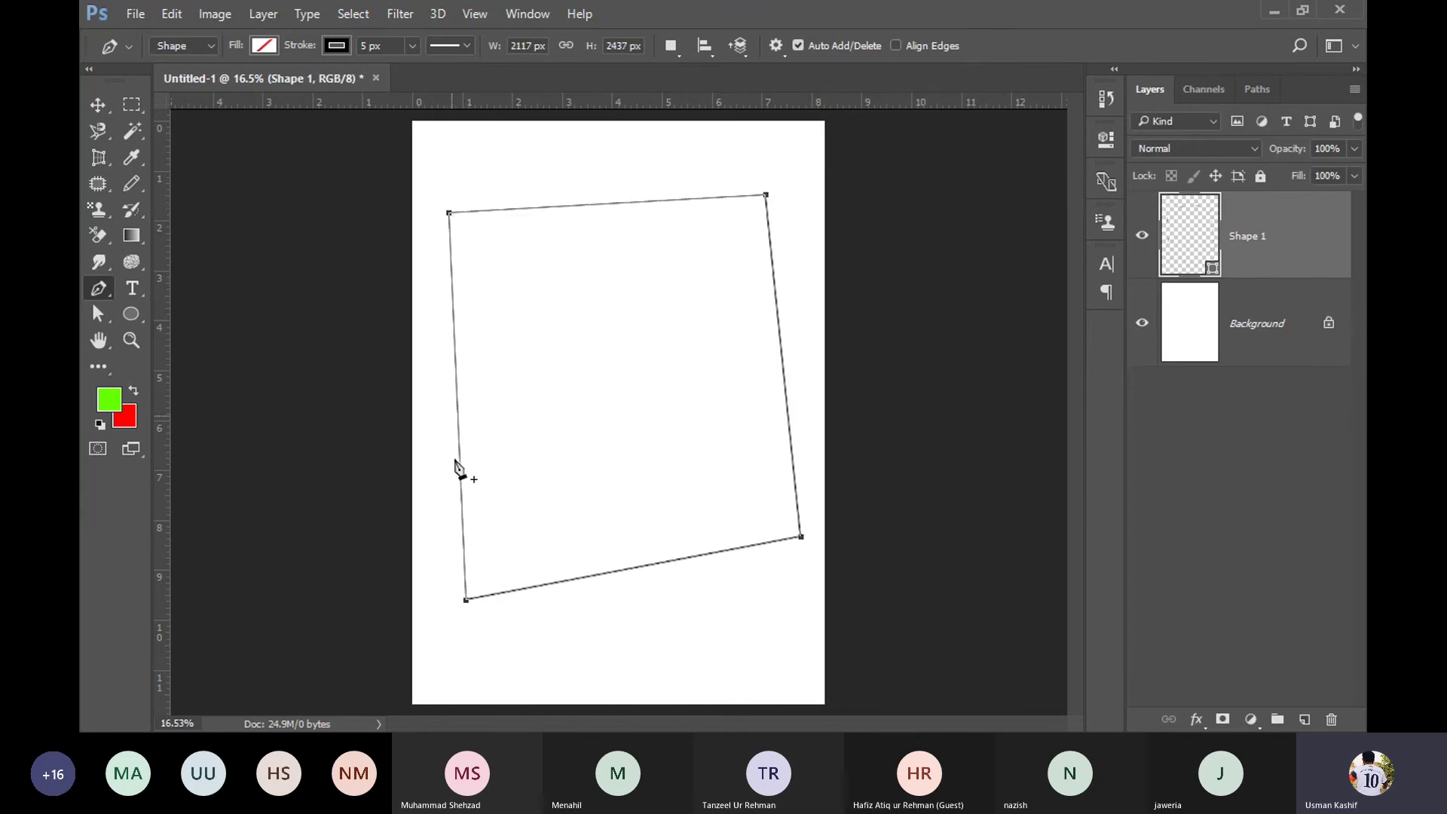
Step: Fill the quadrilateral orange, then delete the layer
left_click(264, 45)
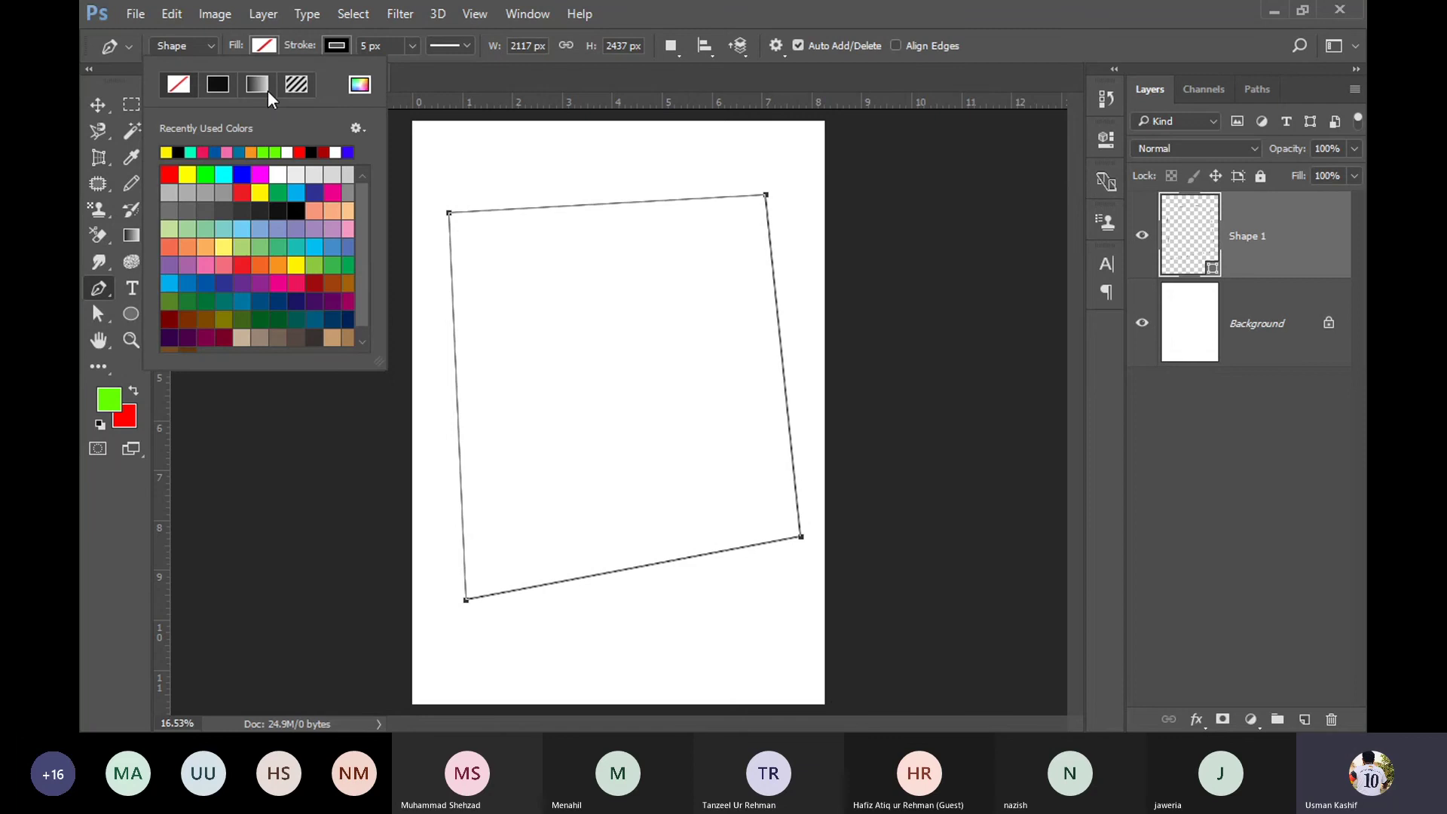
left_click(252, 152)
left_click(96, 103)
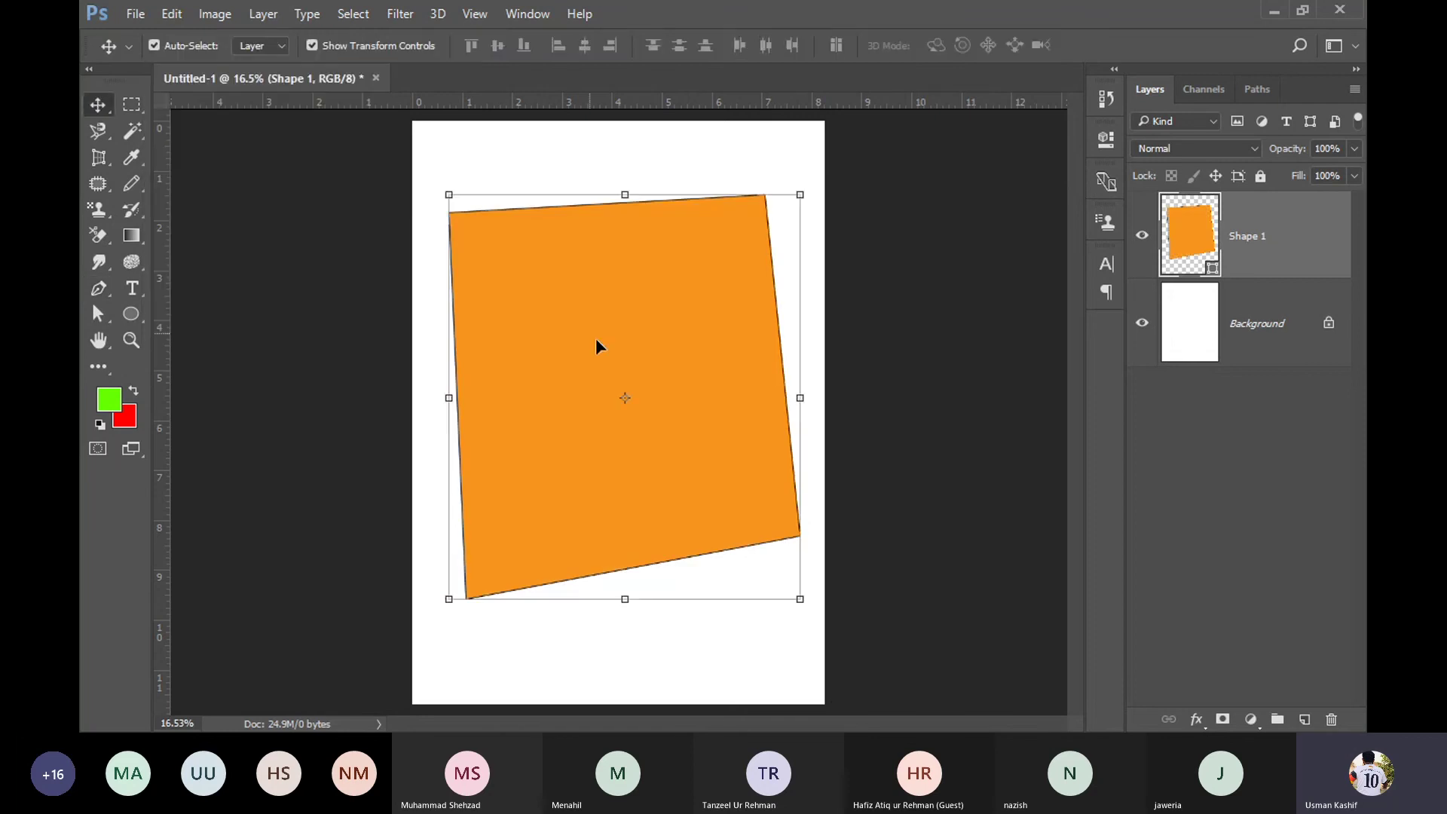
key("Delete")
key("p")
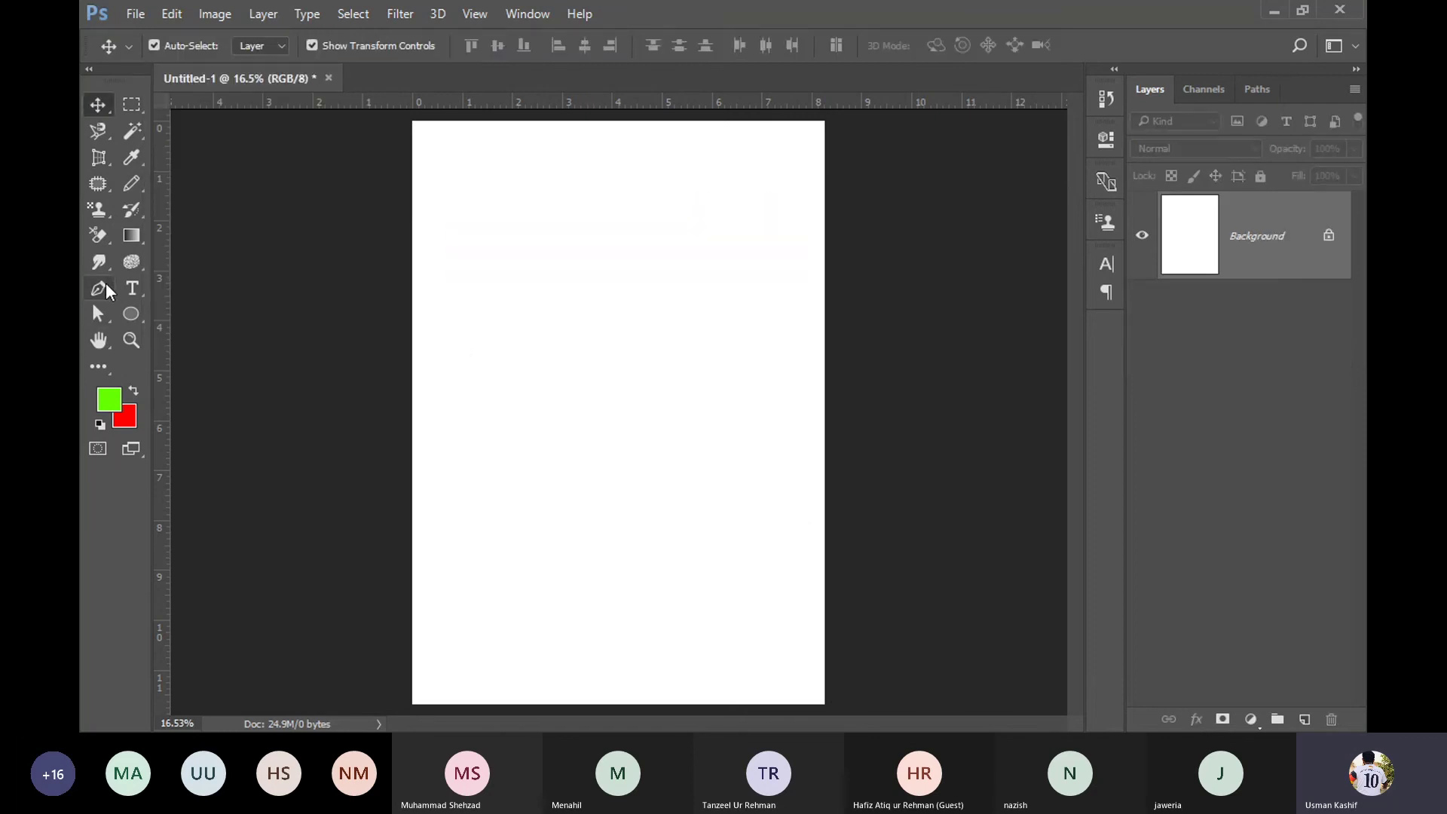
left_click(441, 443)
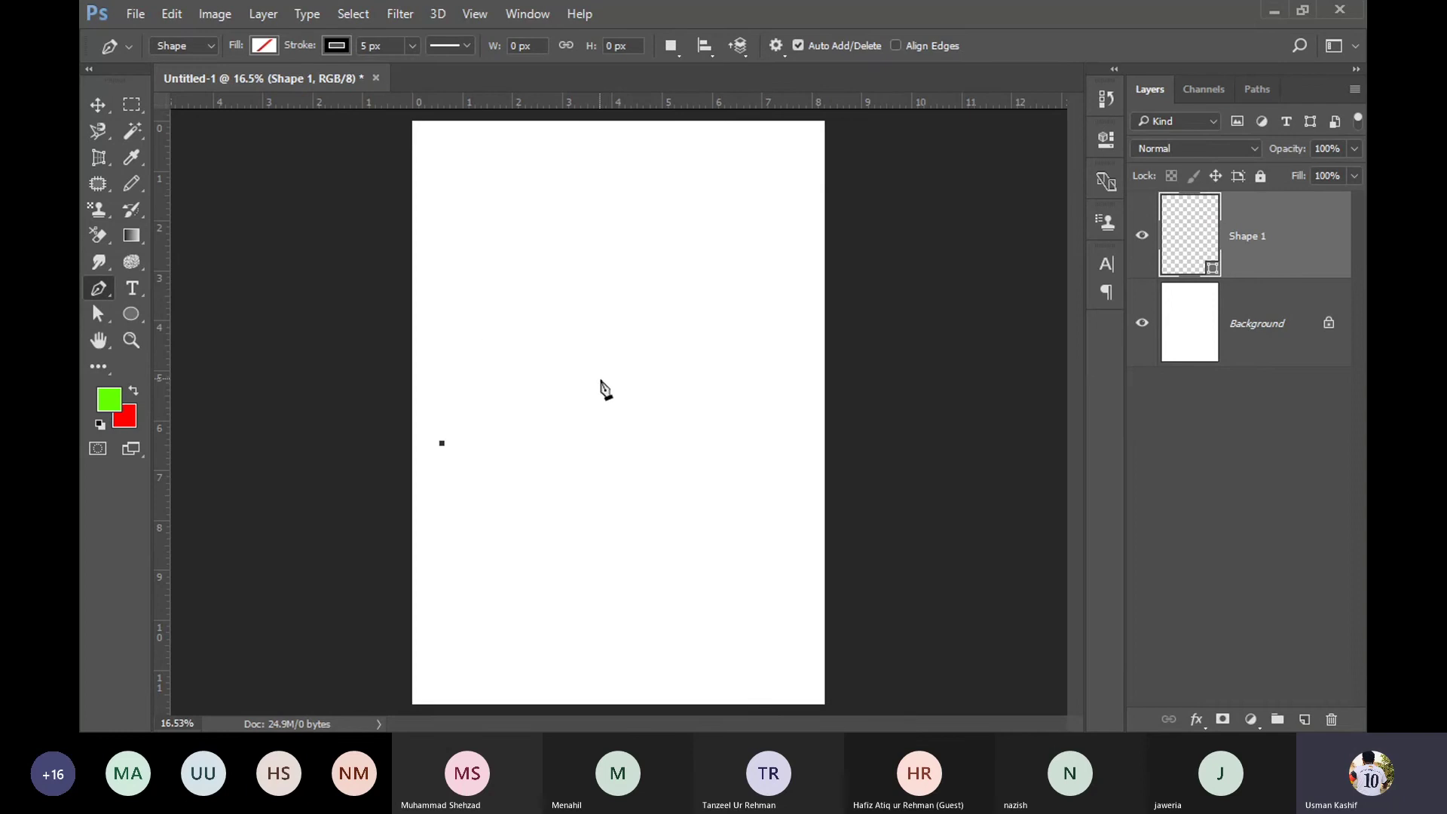
left_click(624, 369)
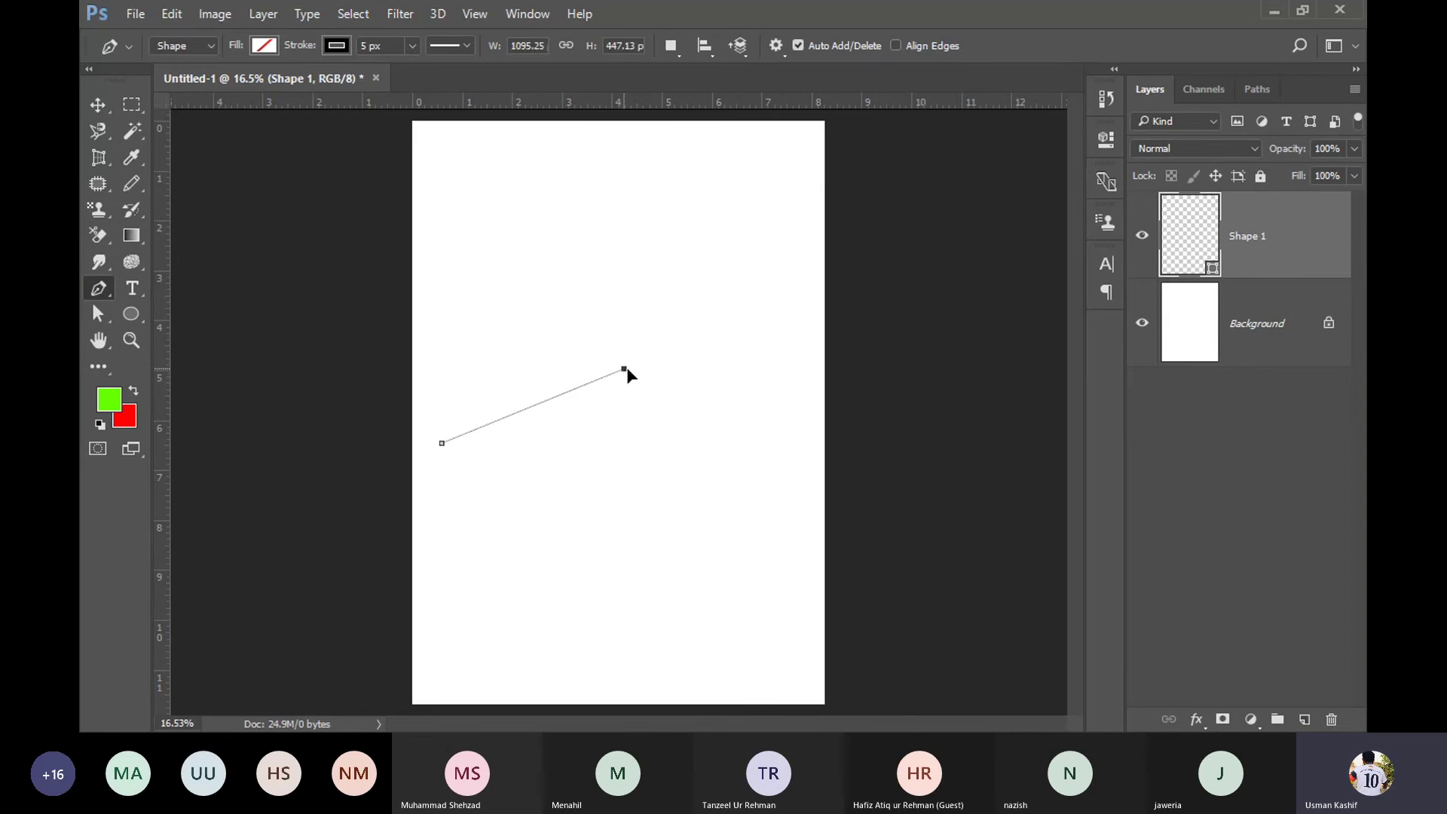
left_click_drag(624, 369, 756, 449)
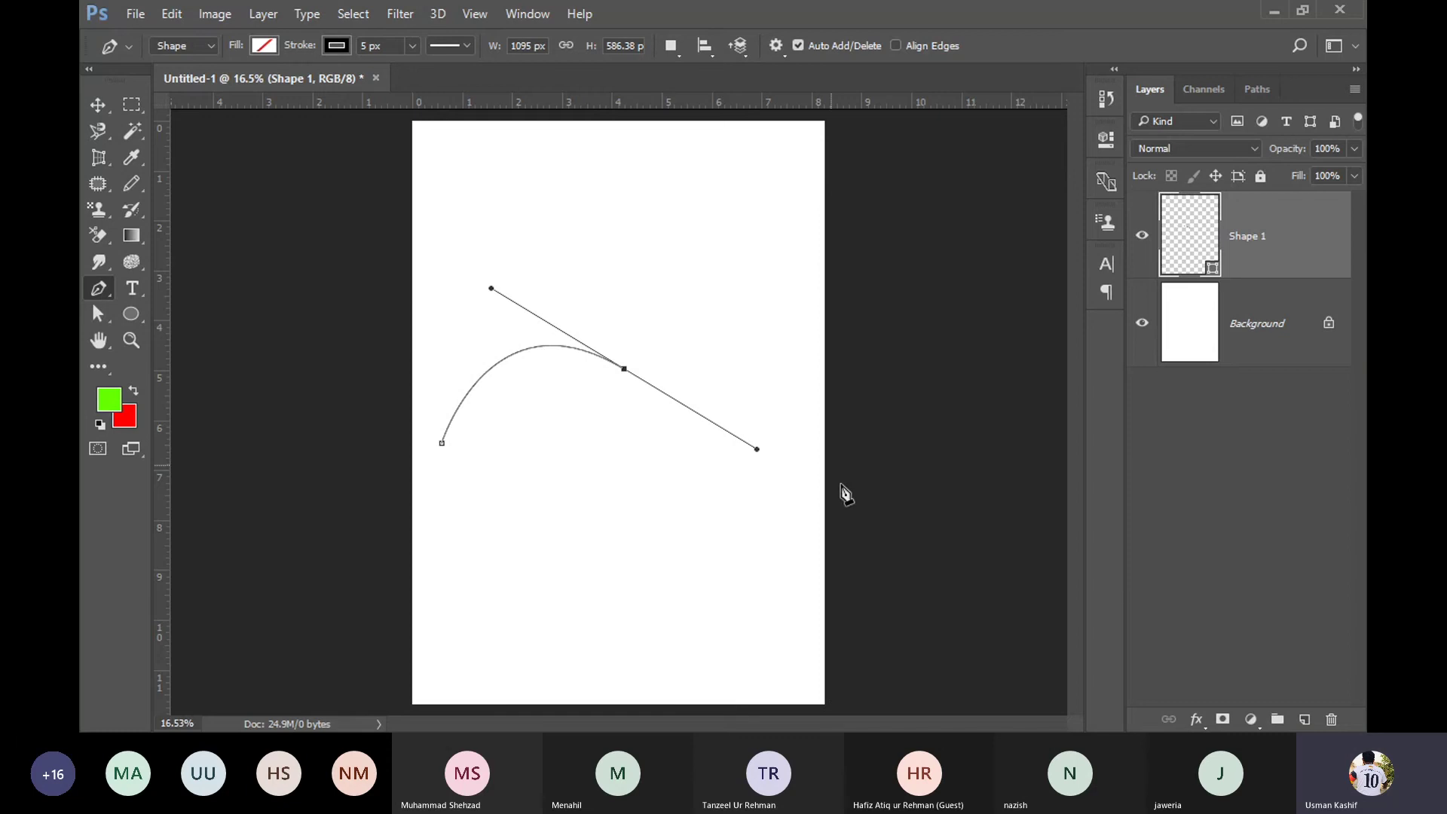
left_click(778, 241)
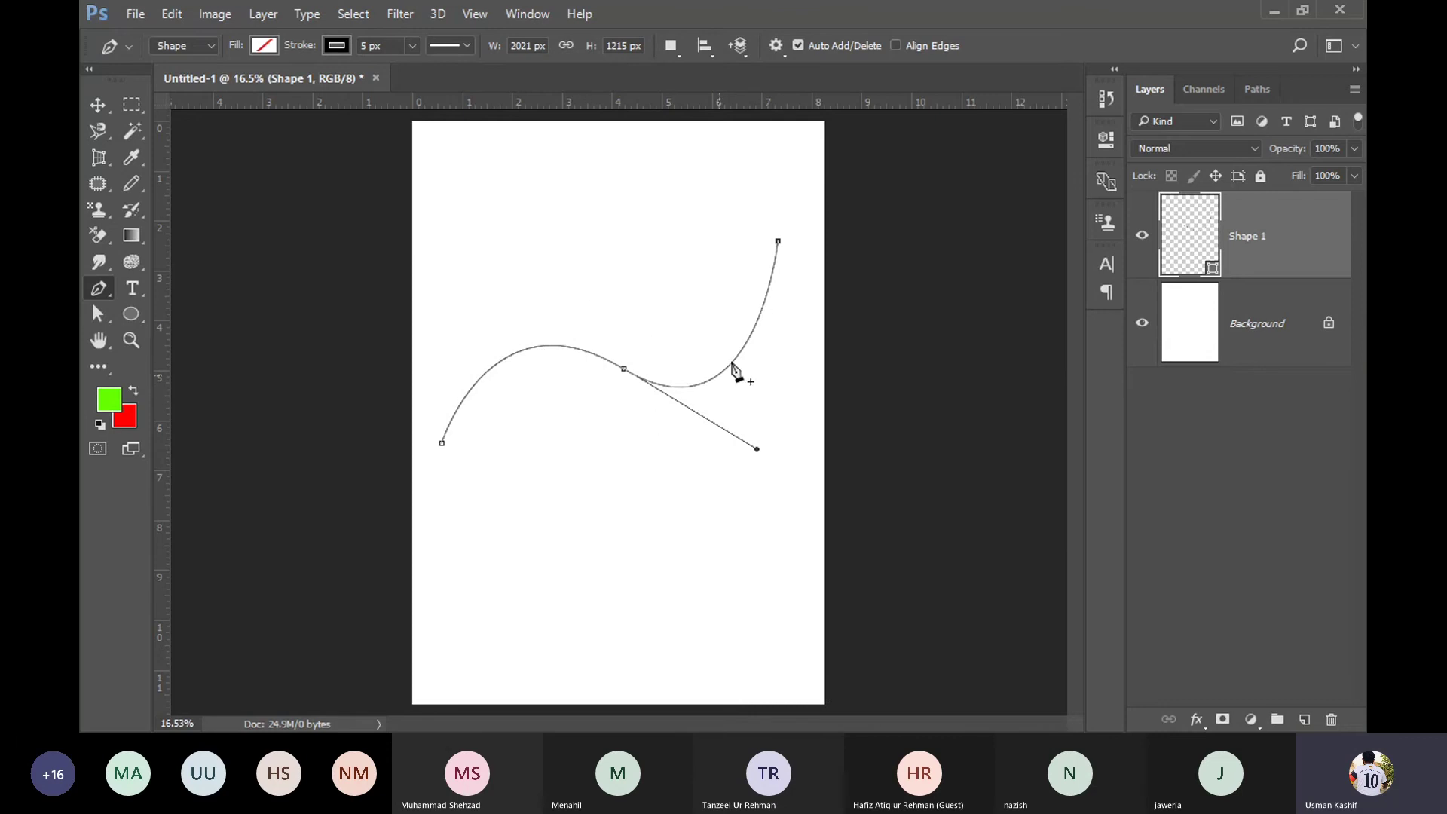
left_click(790, 612)
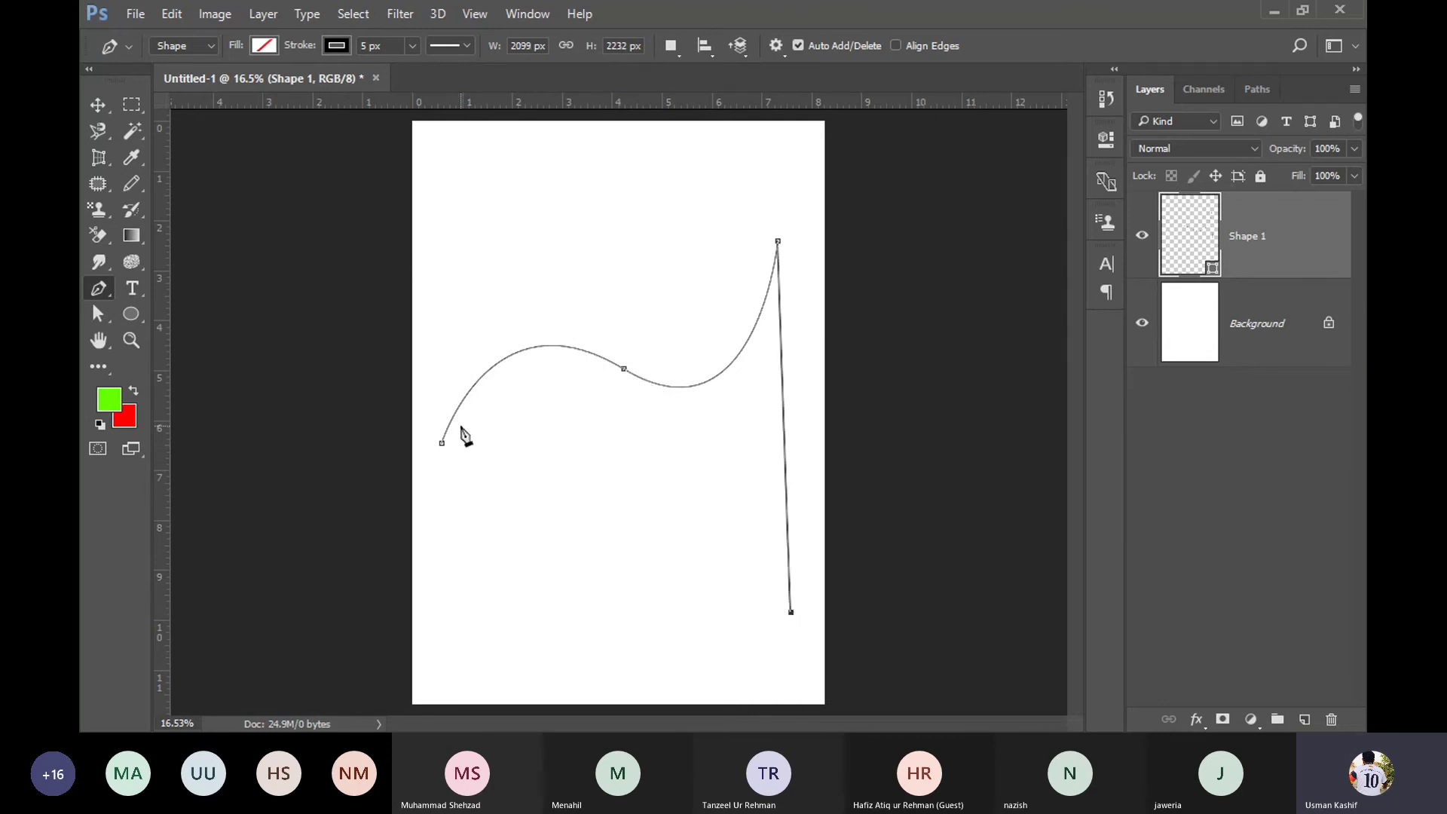
left_click(442, 443)
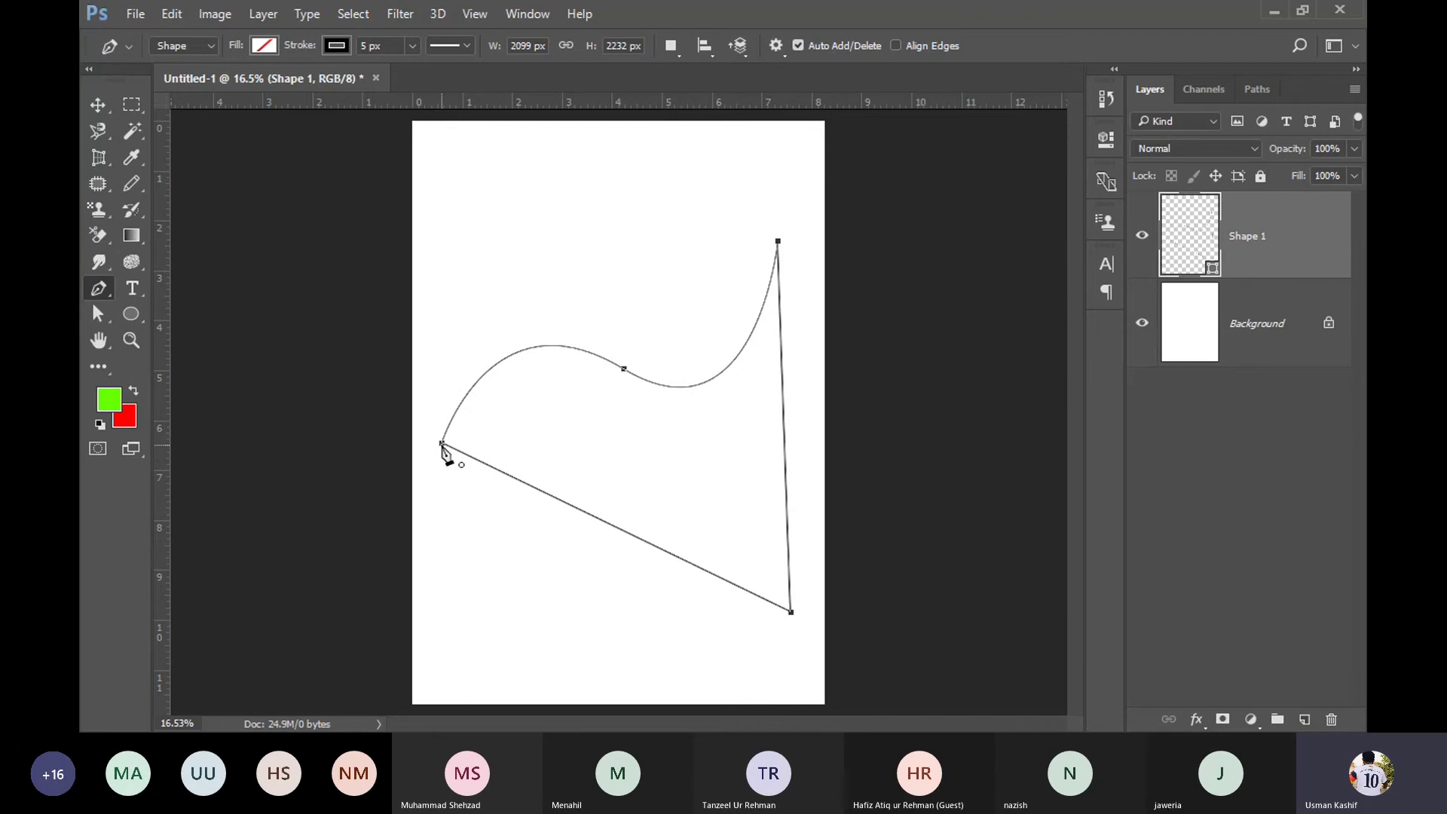
key("ctrl+z")
left_click(433, 387)
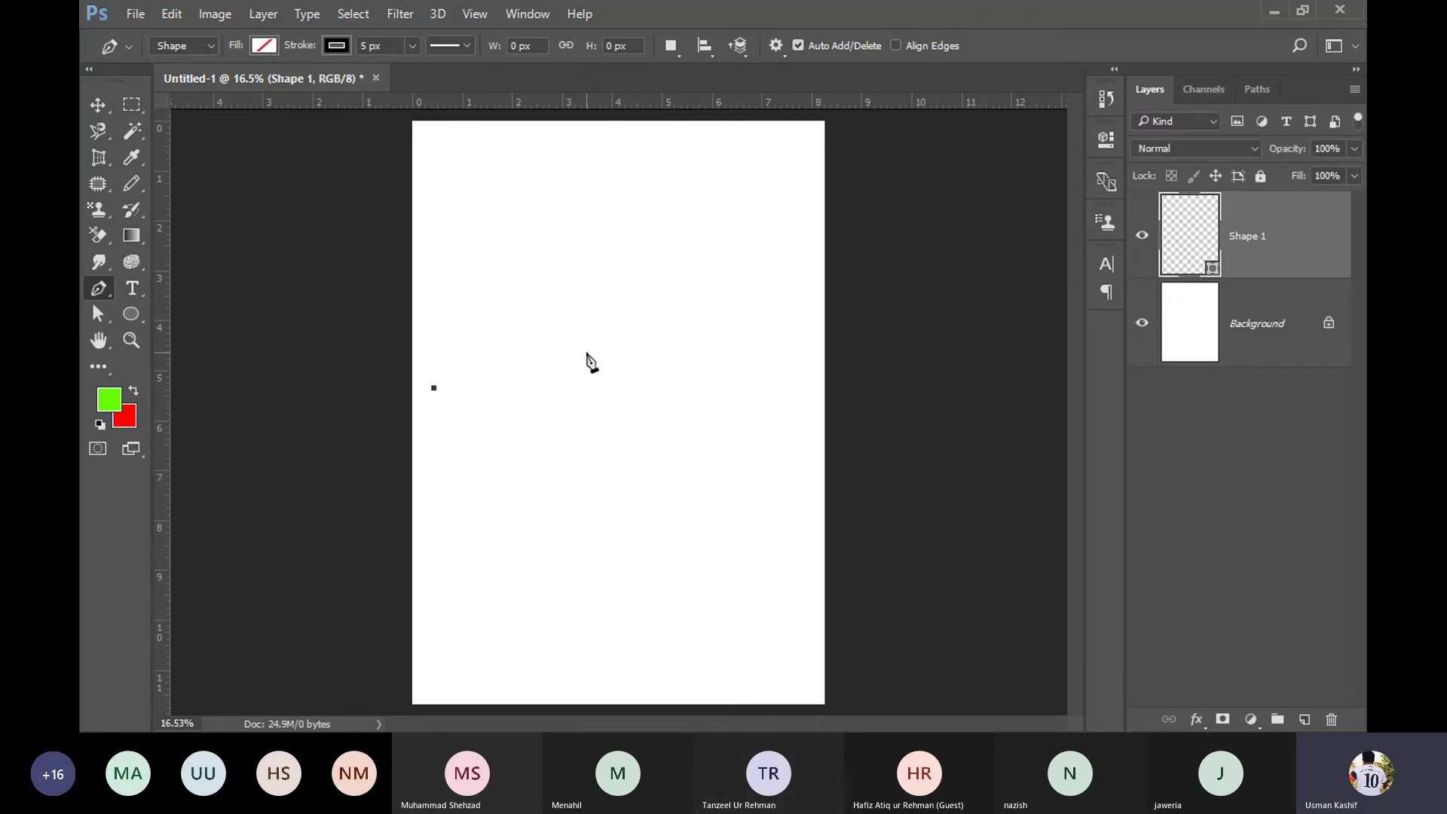
mouse_move(604, 315)
left_mouse_down()
mouse_move(707, 417)
mouse_move(687, 365)
left_mouse_up()
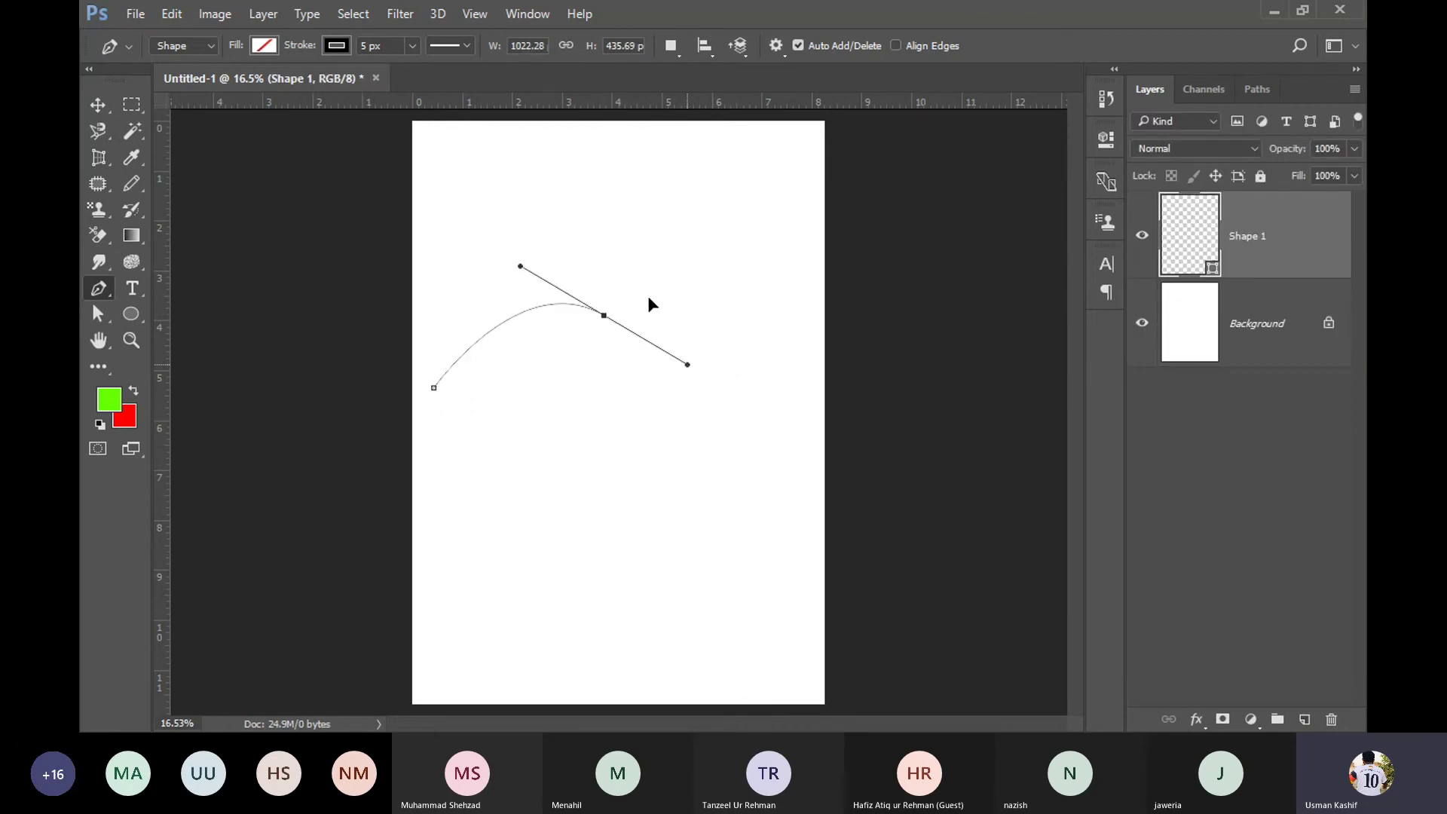
mouse_move(648, 304)
left_mouse_down()
mouse_move(630, 211)
mouse_move(666, 163)
left_mouse_up()
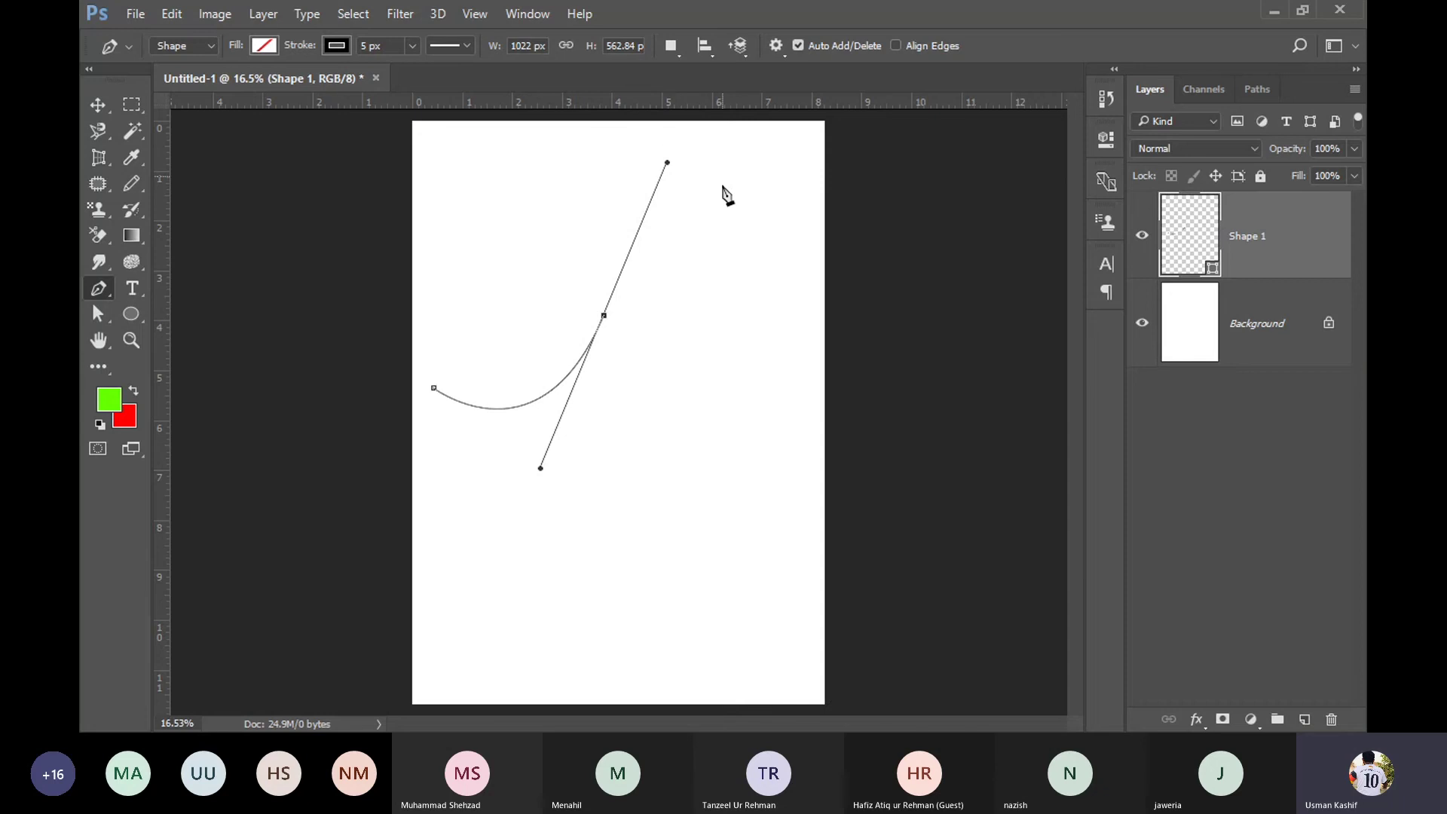
left_click(789, 295)
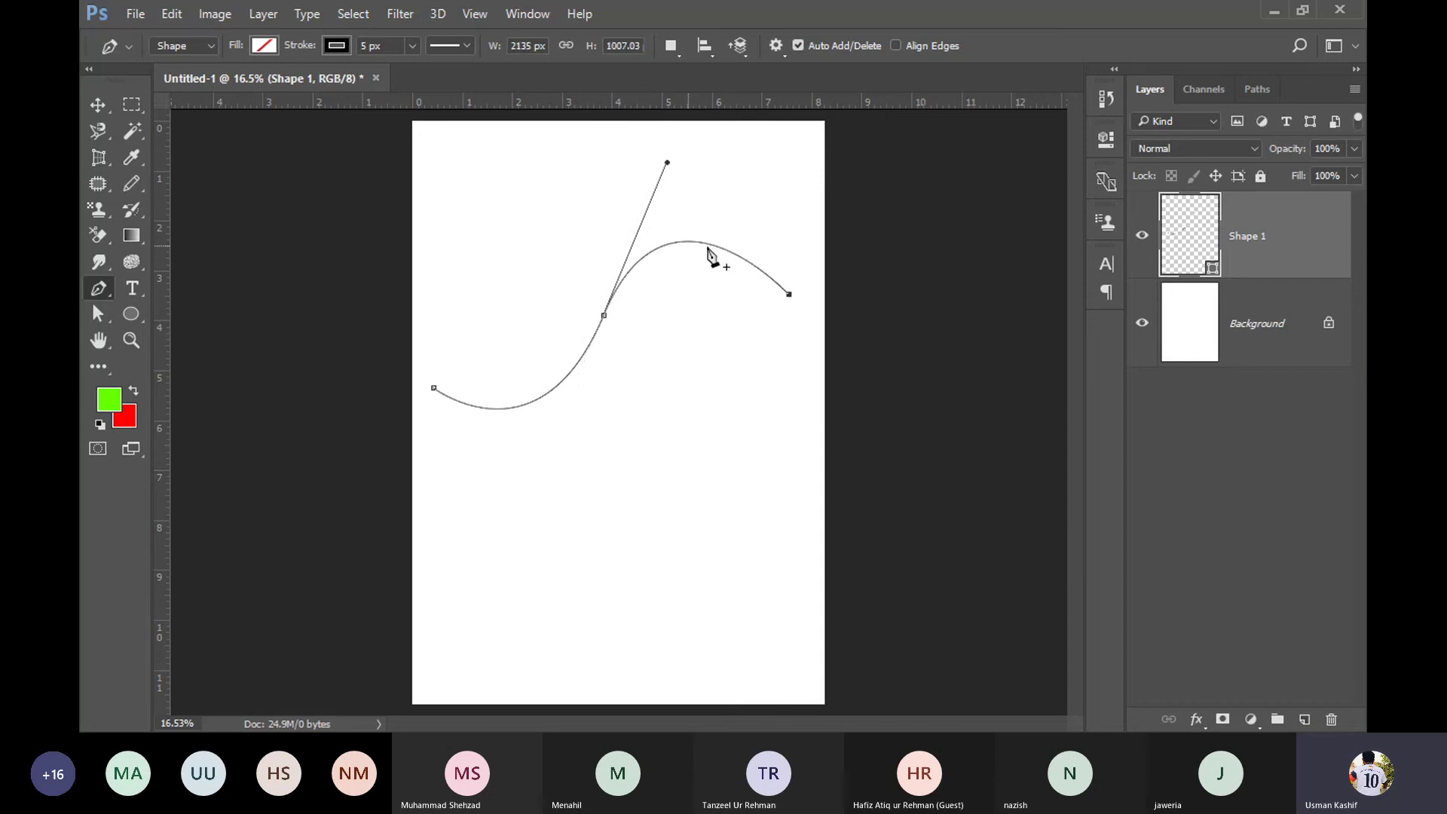
key("BackSpace")
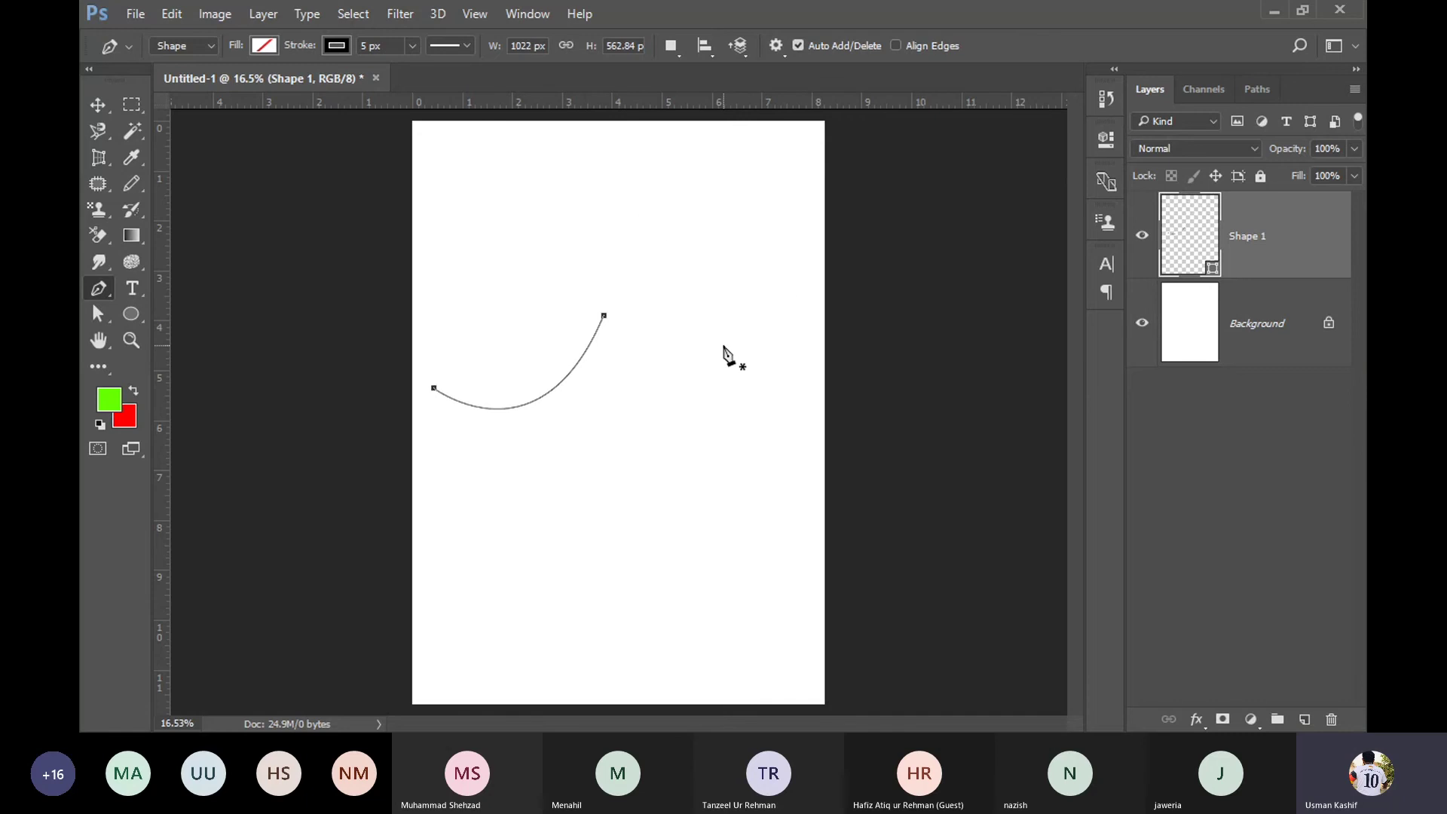
key("BackSpace")
left_click(443, 397)
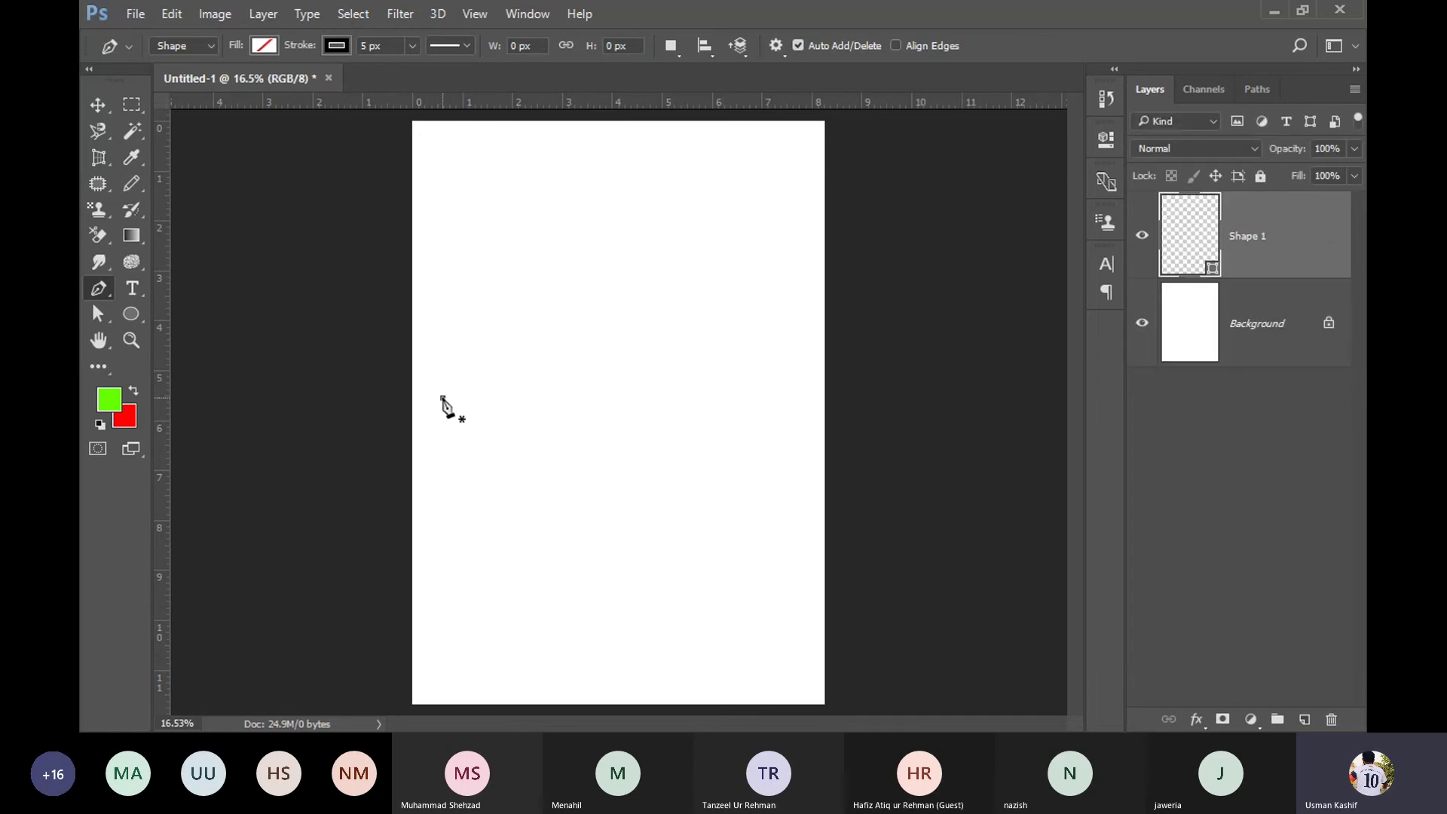
mouse_move(623, 317)
left_mouse_down()
mouse_move(731, 398)
mouse_move(704, 184)
mouse_move(621, 184)
left_mouse_up()
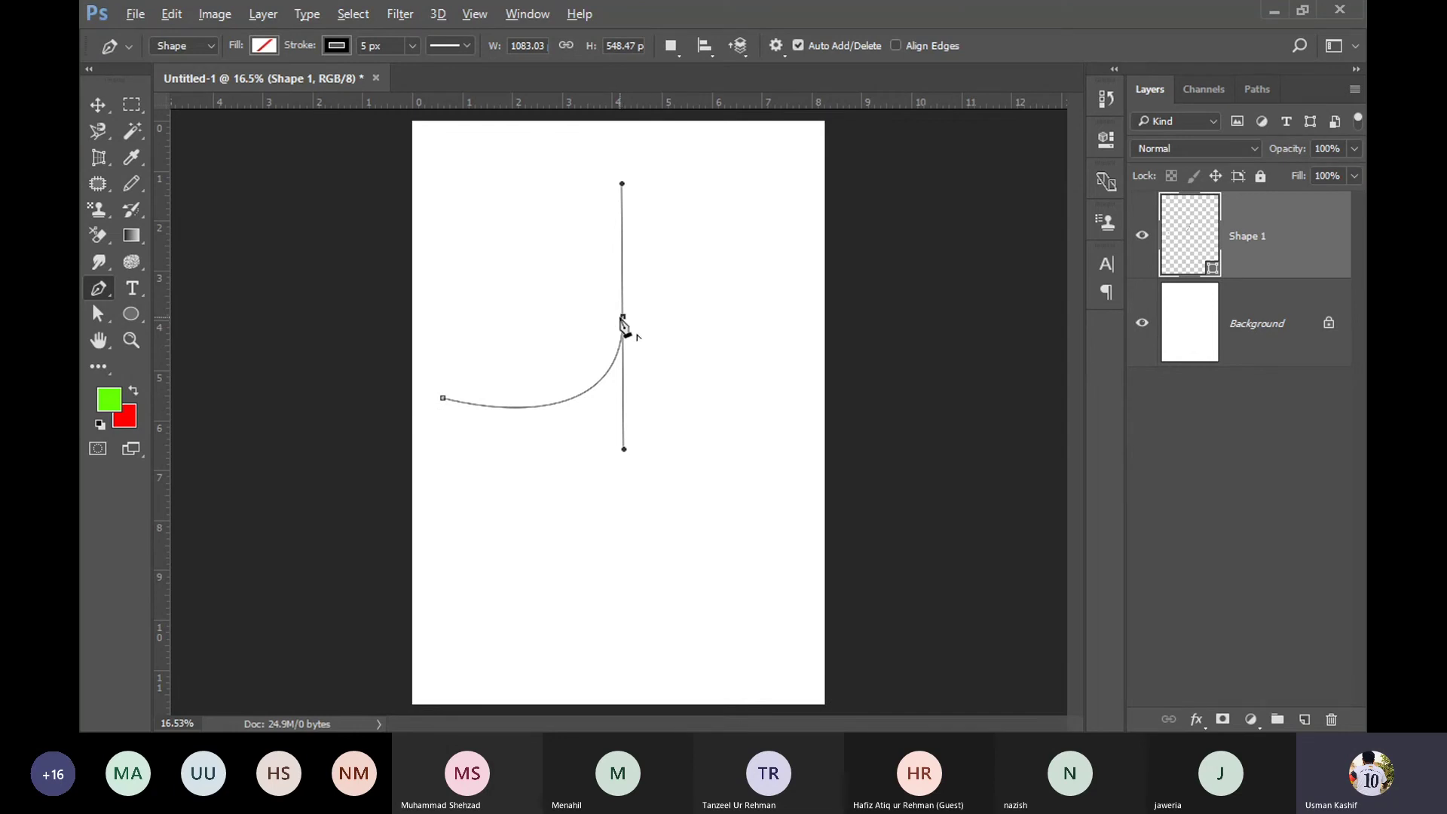
left_click(622, 317)
left_click(443, 398)
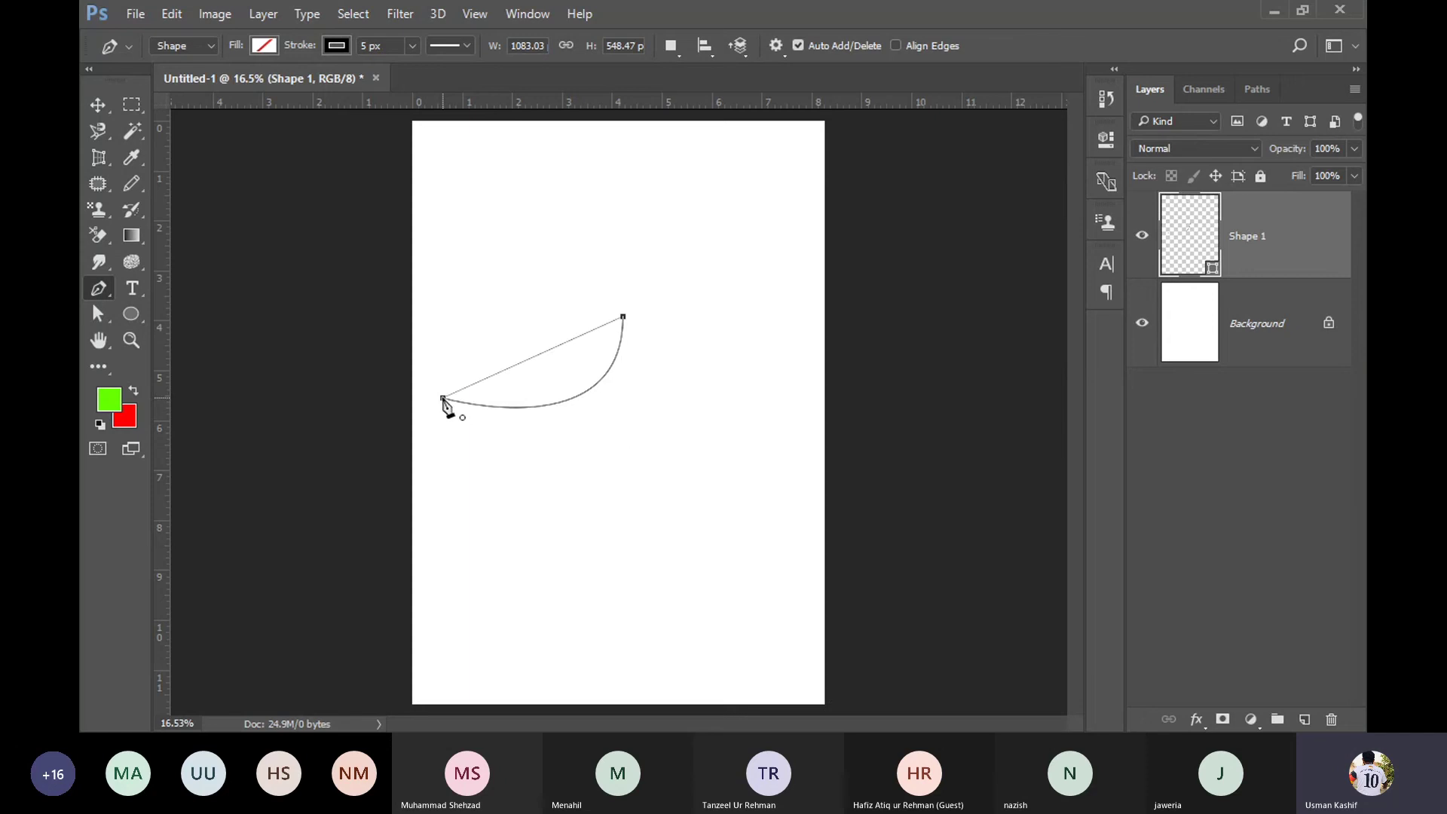
key("ctrl+z")
mouse_move(443, 398)
left_mouse_down()
mouse_move(271, 397)
mouse_move(400, 387)
mouse_move(321, 396)
left_mouse_up()
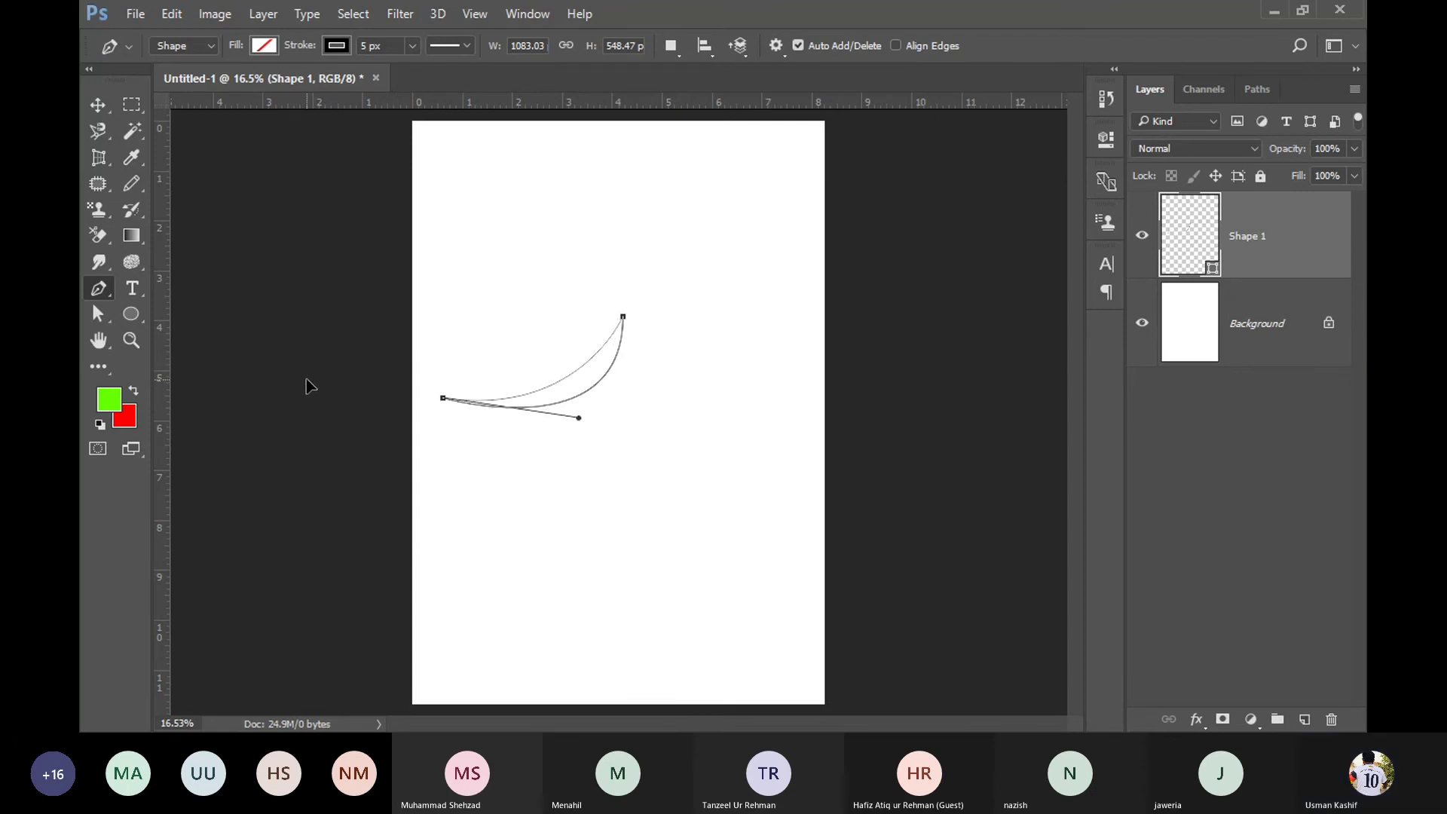
left_click_drag(321, 395, 309, 390)
left_click(98, 105)
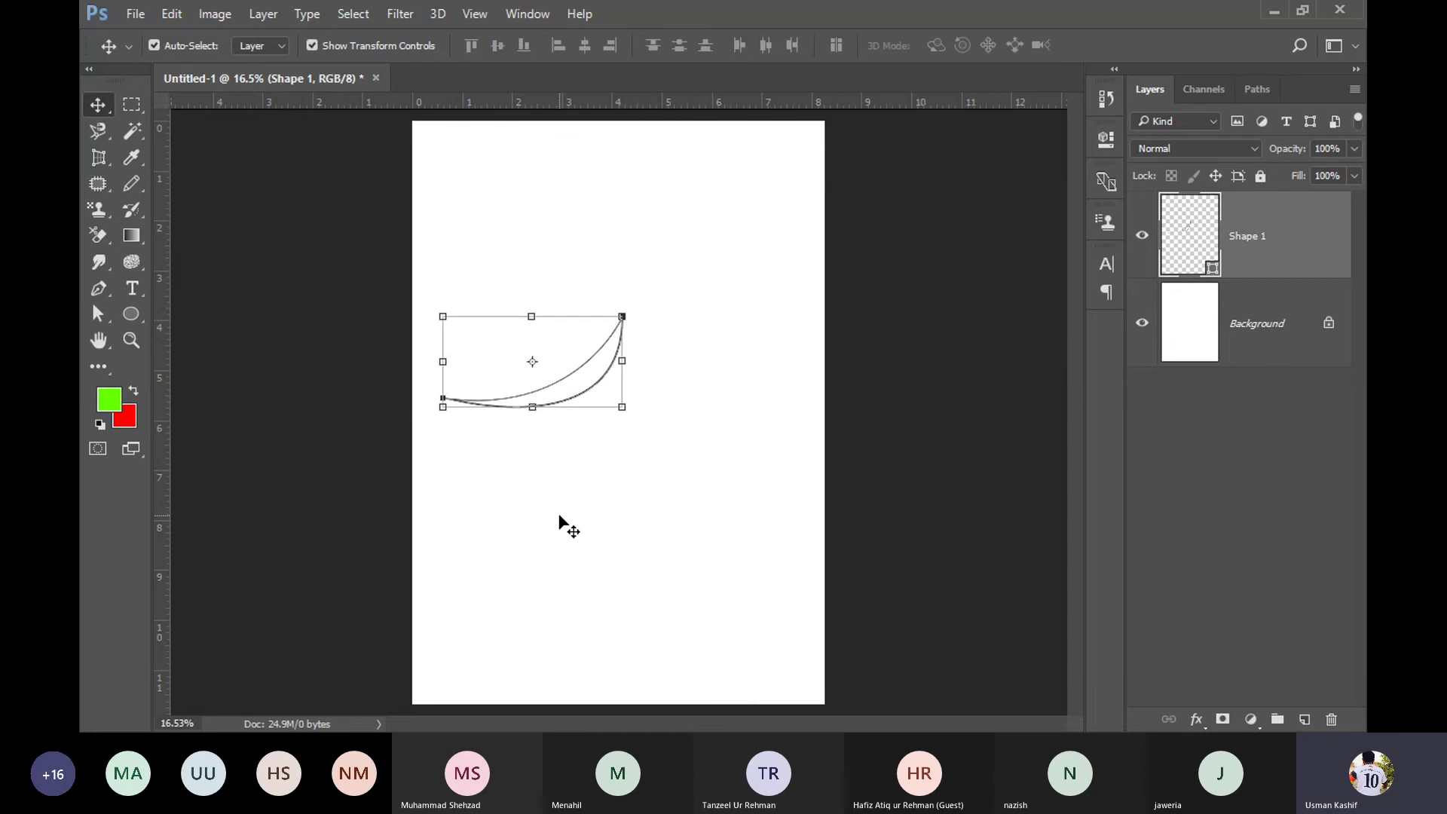
key("Delete")
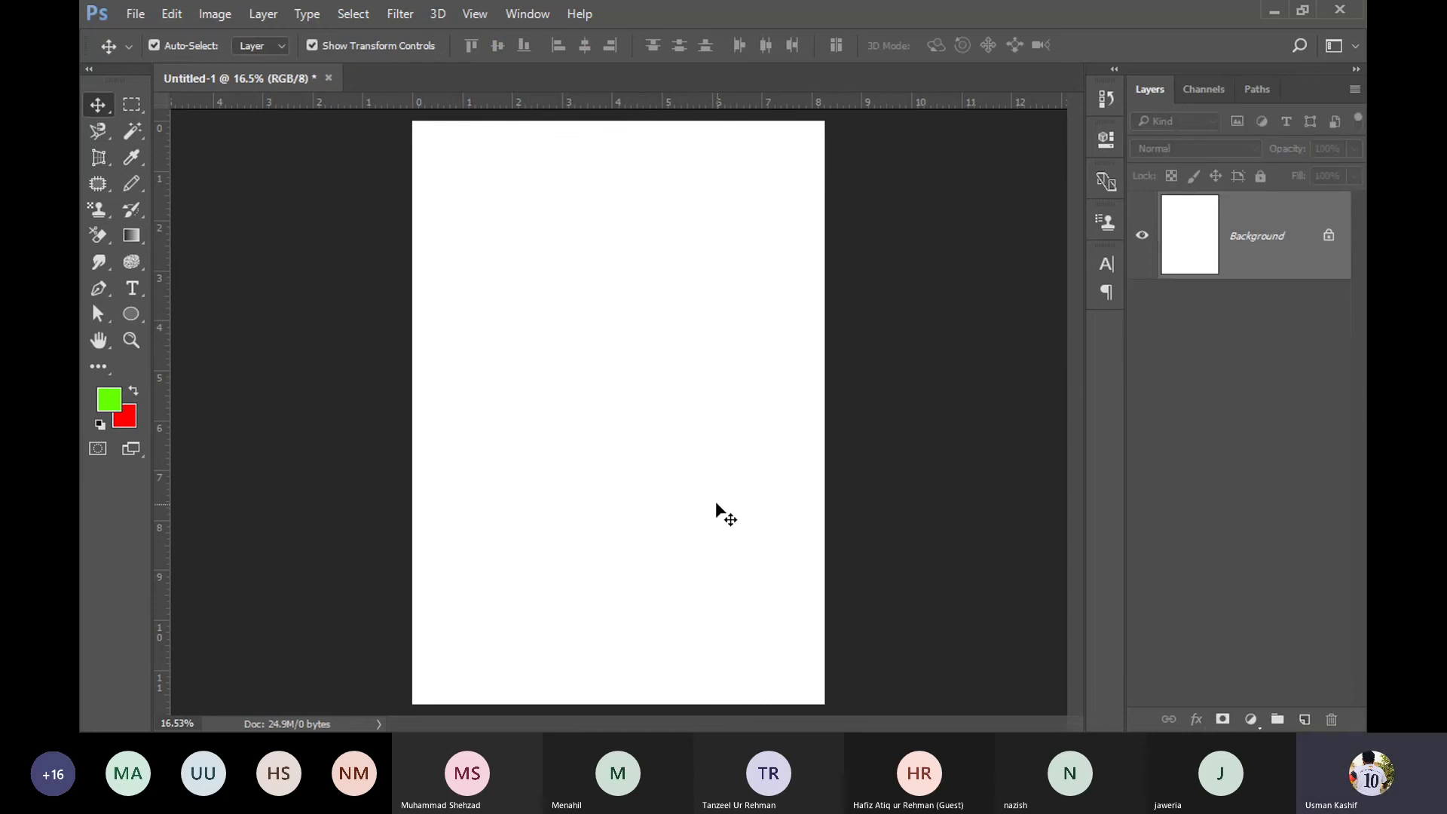
Step: Draw a closed curvy pen shape with smooth anchors, then delete it
left_click(89, 291)
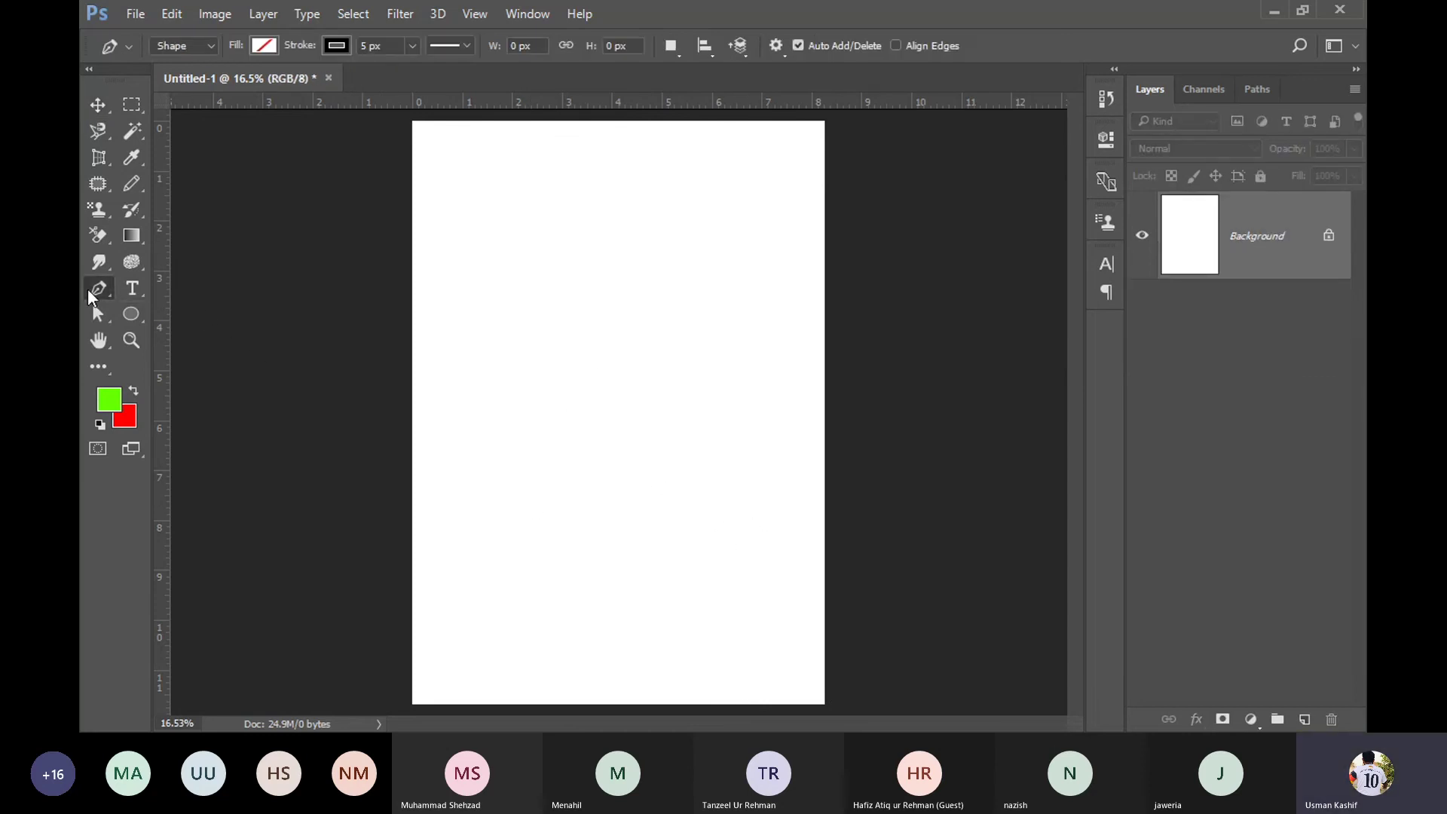
left_click(497, 409)
left_click_drag(580, 291, 674, 352)
left_click_drag(751, 243, 778, 413)
mouse_move(637, 497)
left_mouse_down()
mouse_move(688, 617)
mouse_move(708, 630)
left_mouse_up()
left_click_drag(527, 568, 435, 404)
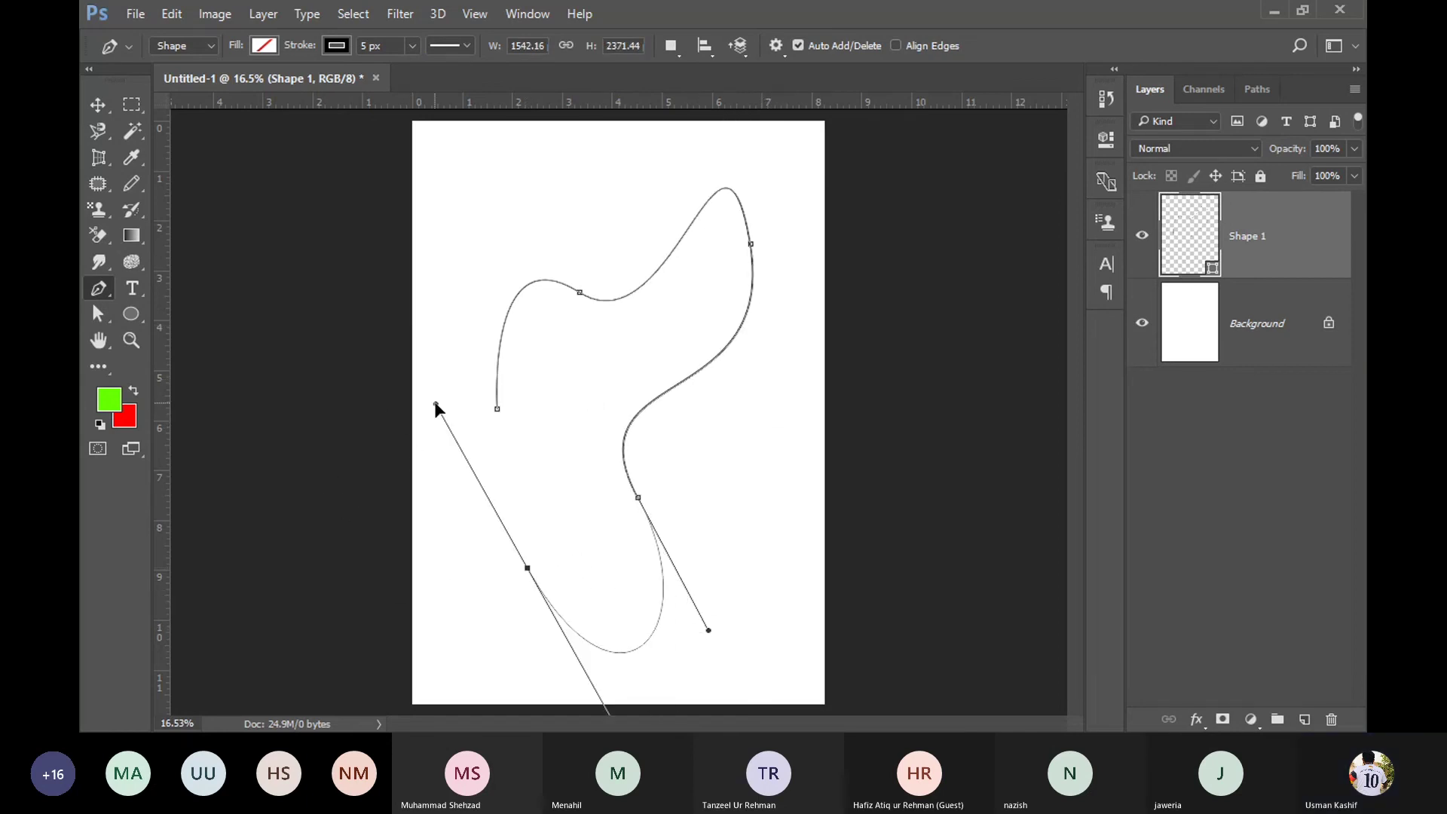
left_click(497, 408)
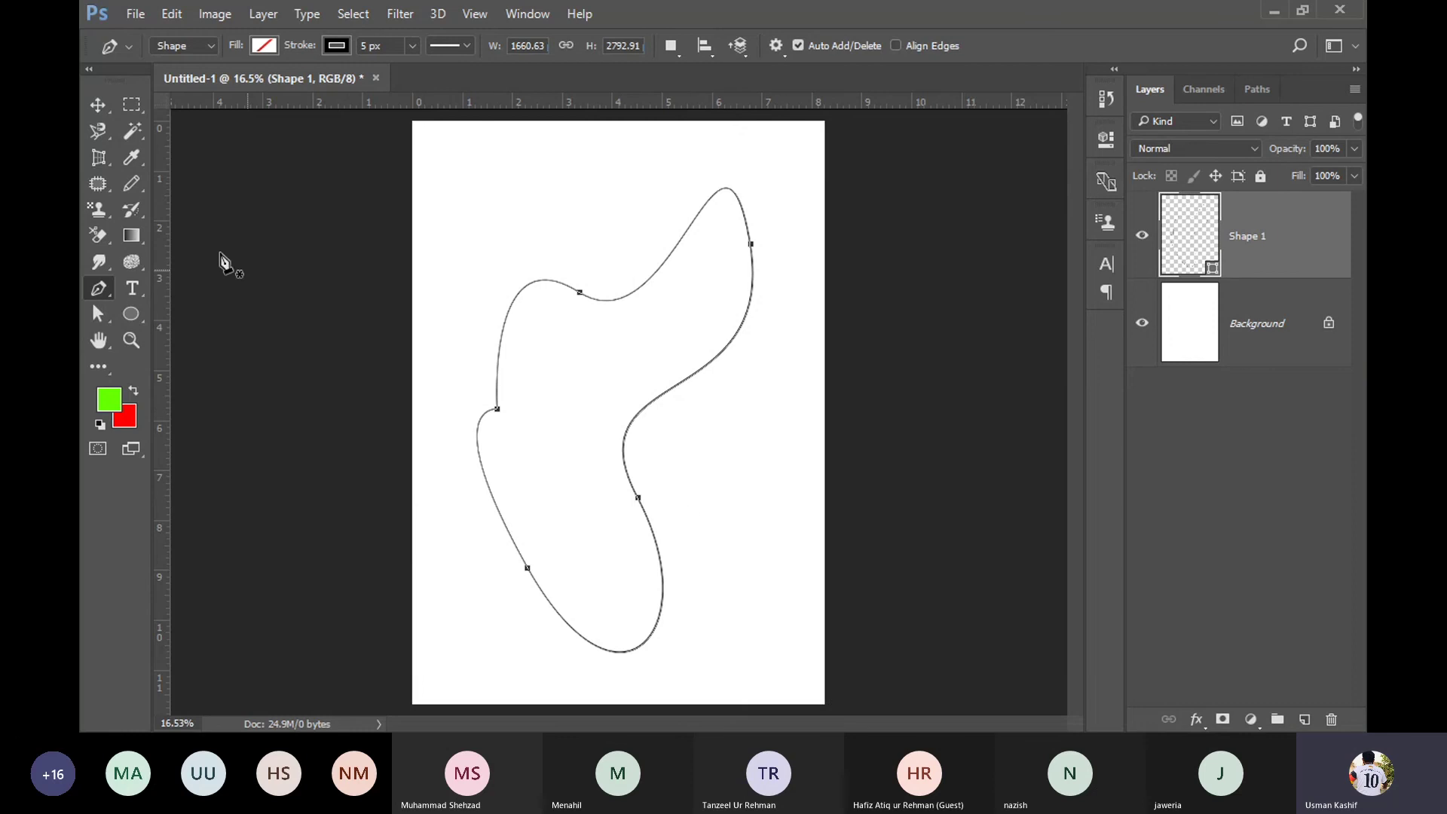
key("v")
key("Delete")
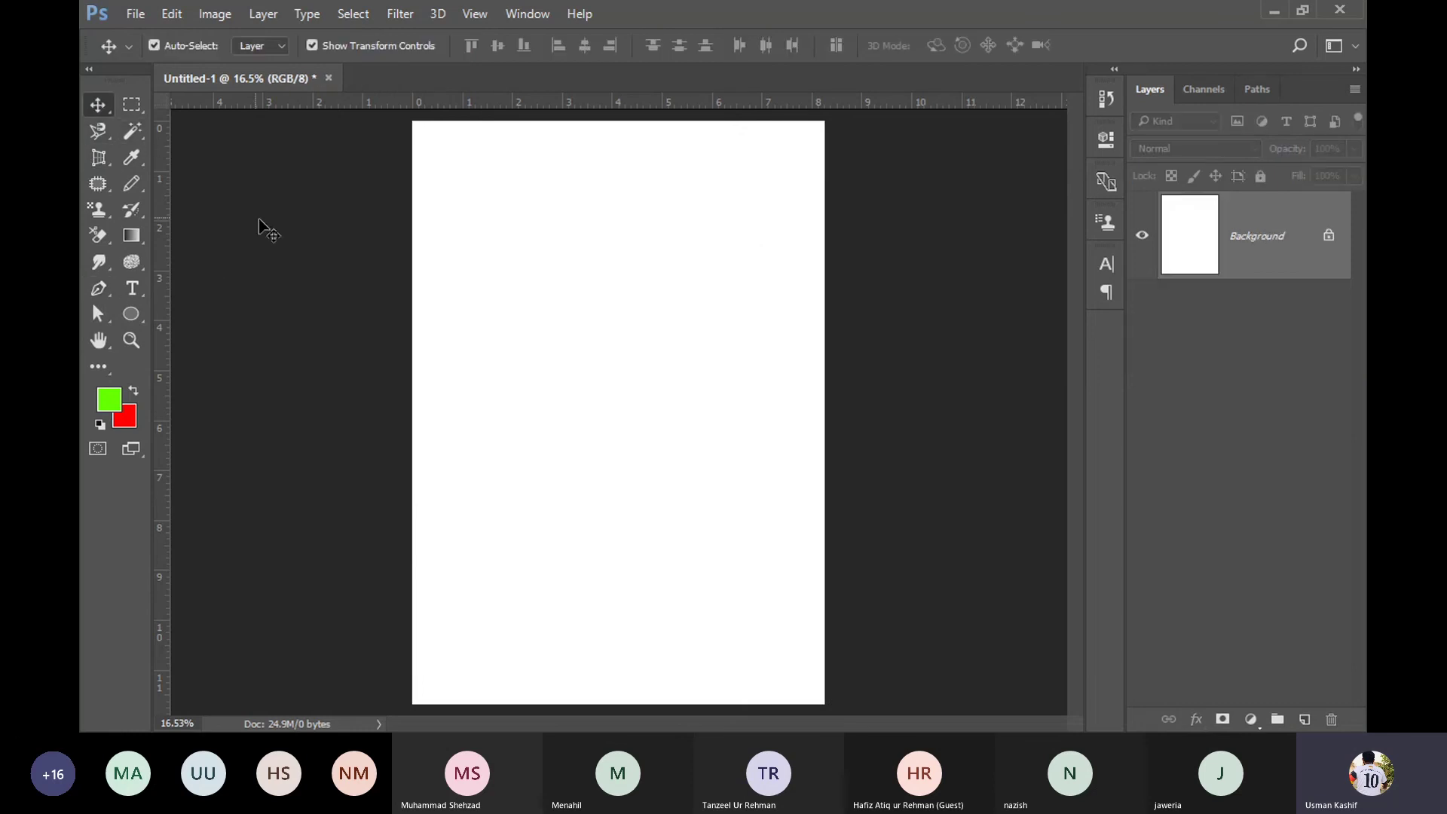
Step: Draw a closed straight-edged outline with seven corners, including an inward corner near the middle
left_click(97, 287)
left_click(442, 288)
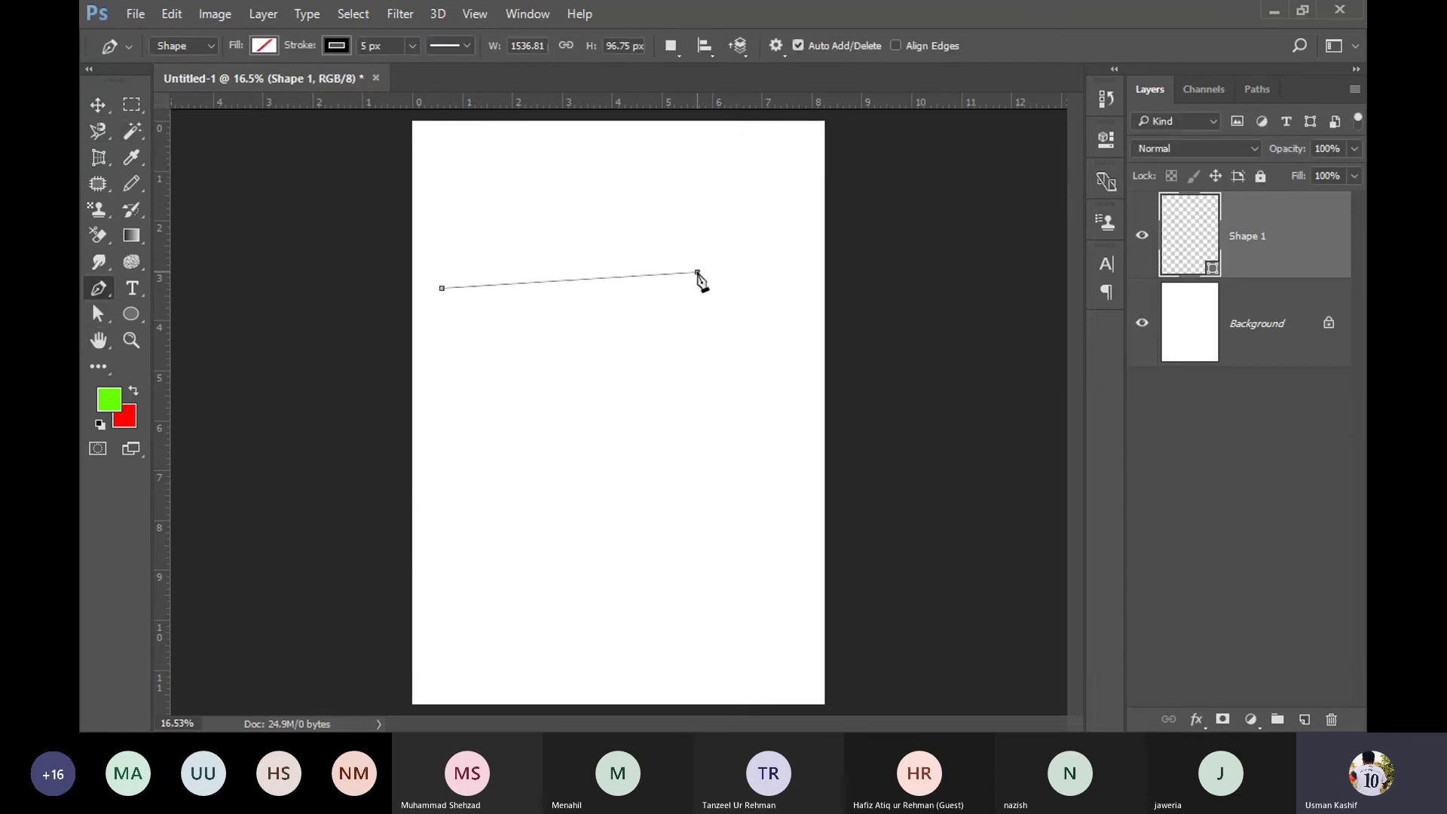
left_click(697, 272)
left_click(747, 461)
left_click(578, 532)
left_click(636, 663)
left_click(466, 624)
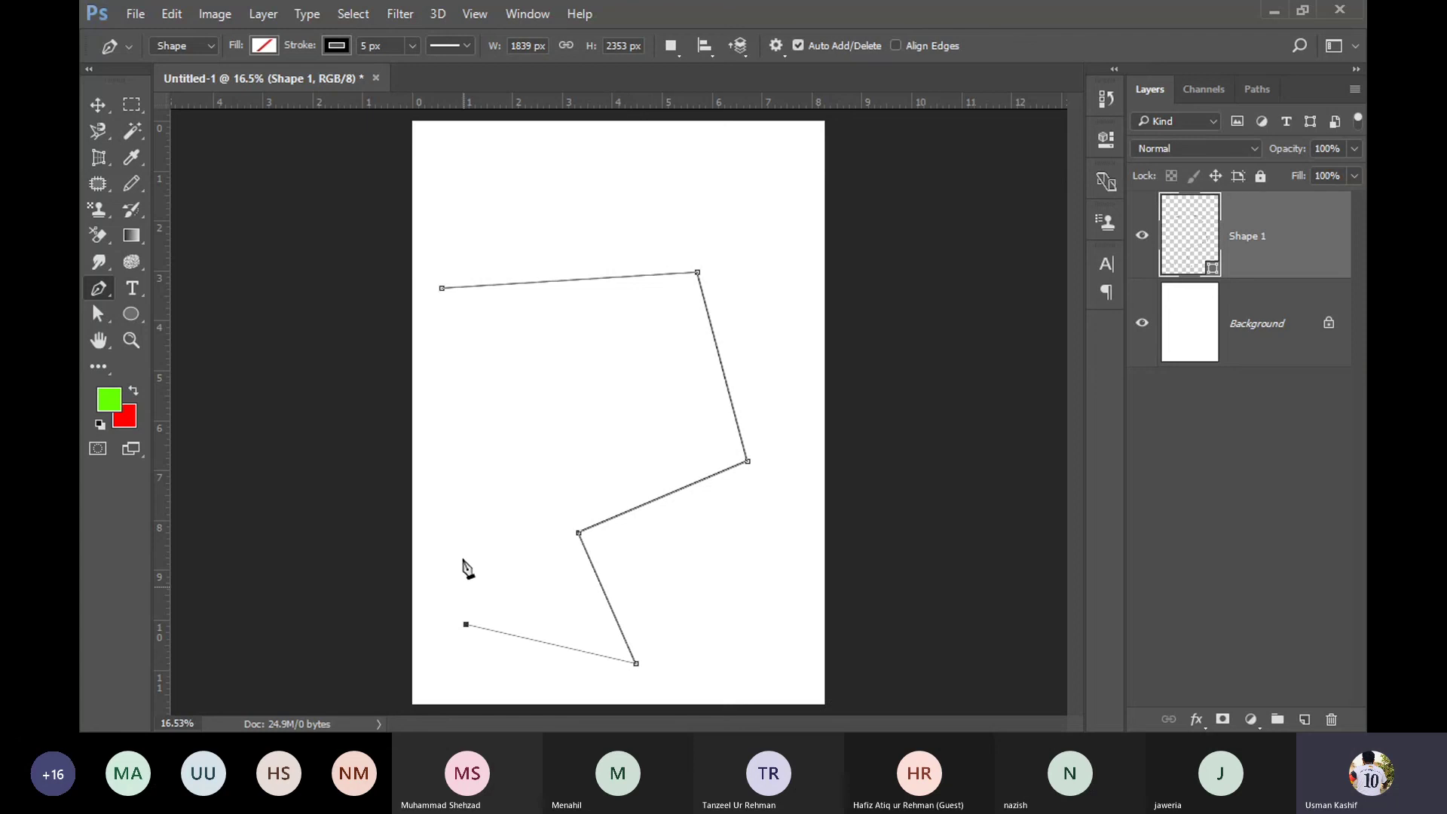
left_click(443, 407)
left_click(441, 288)
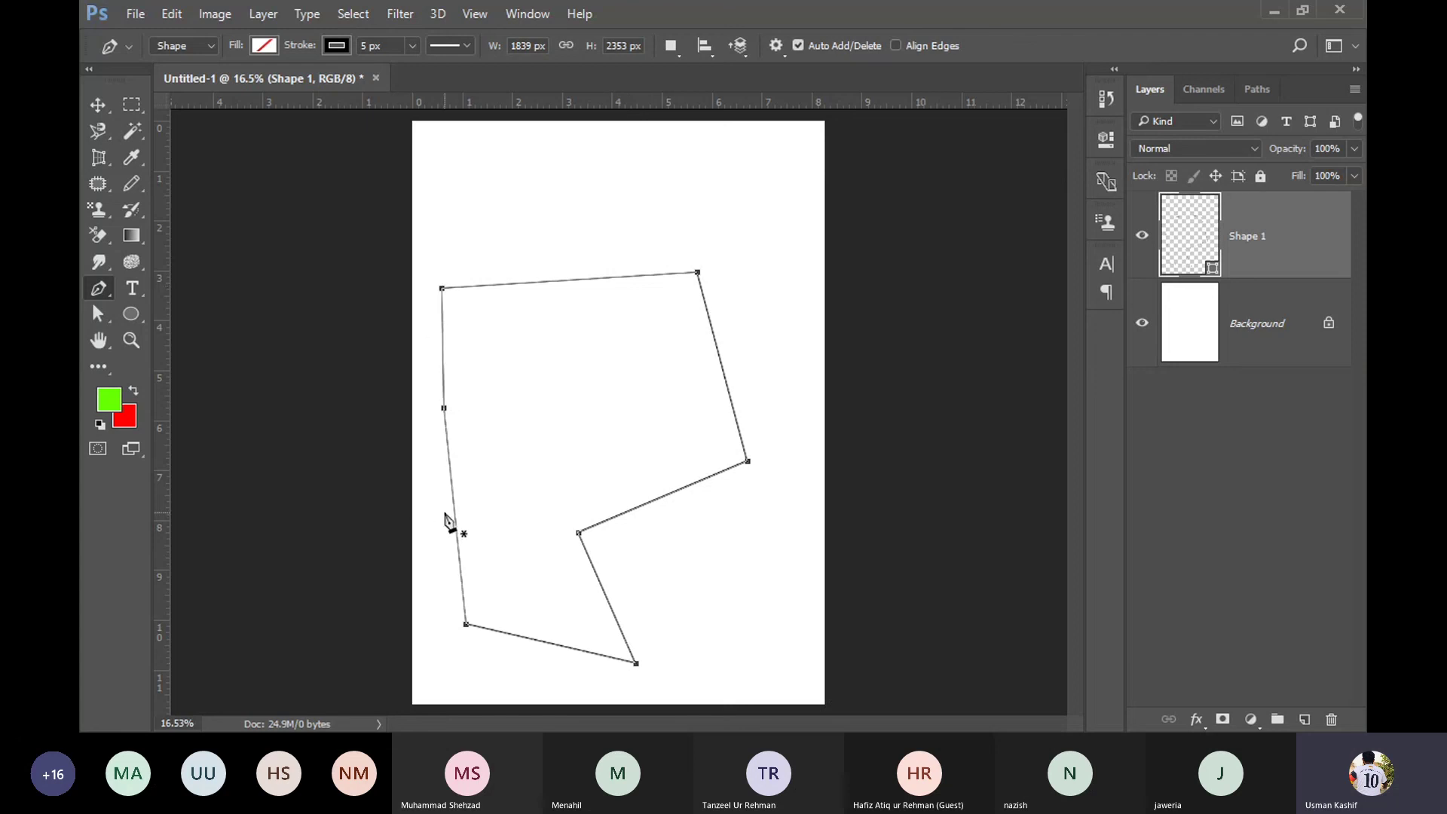
Step: Add two anchors on the top edge and remove the bottom-left and bottom corner points
right_click(99, 293)
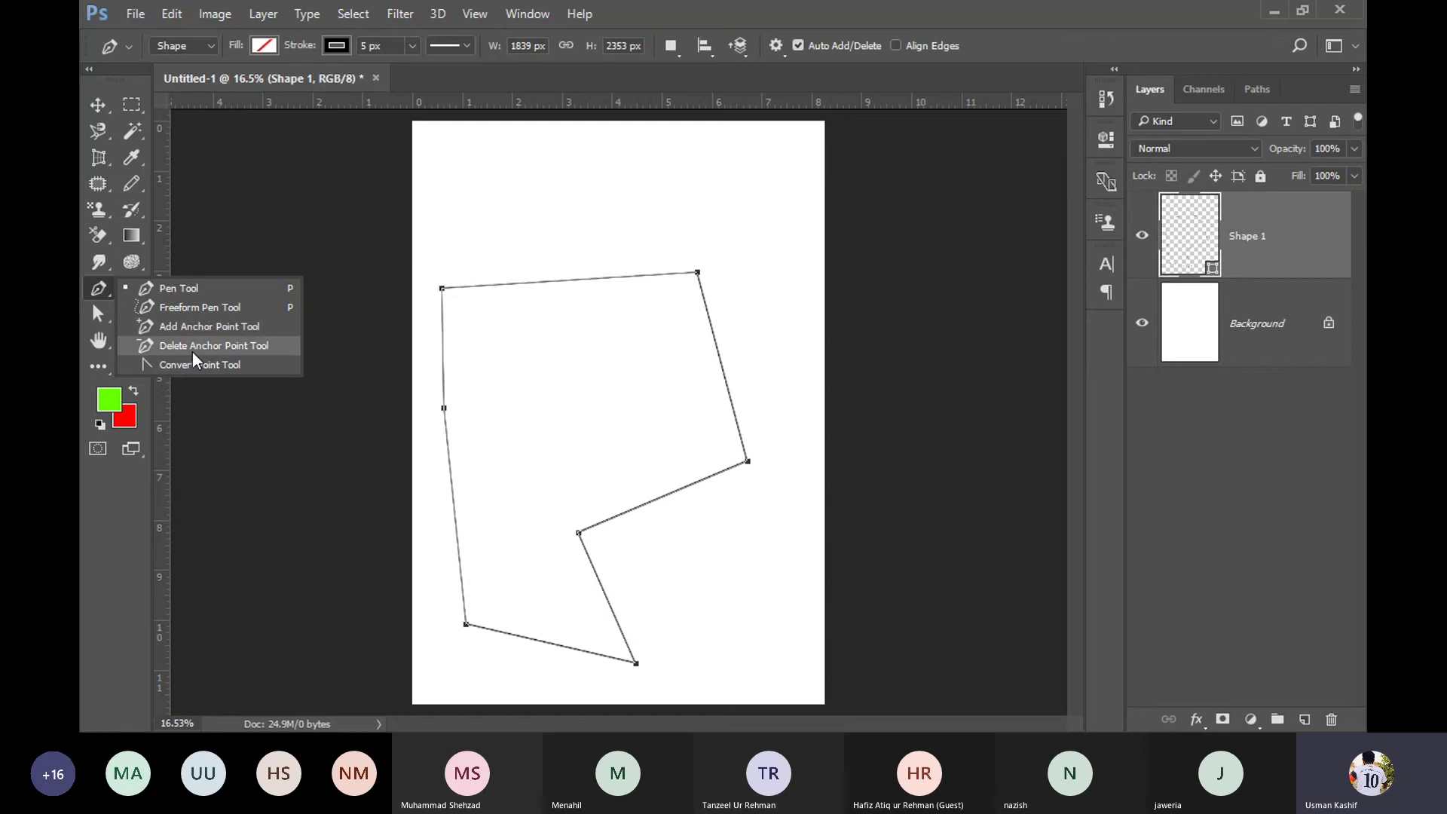
left_click(516, 284)
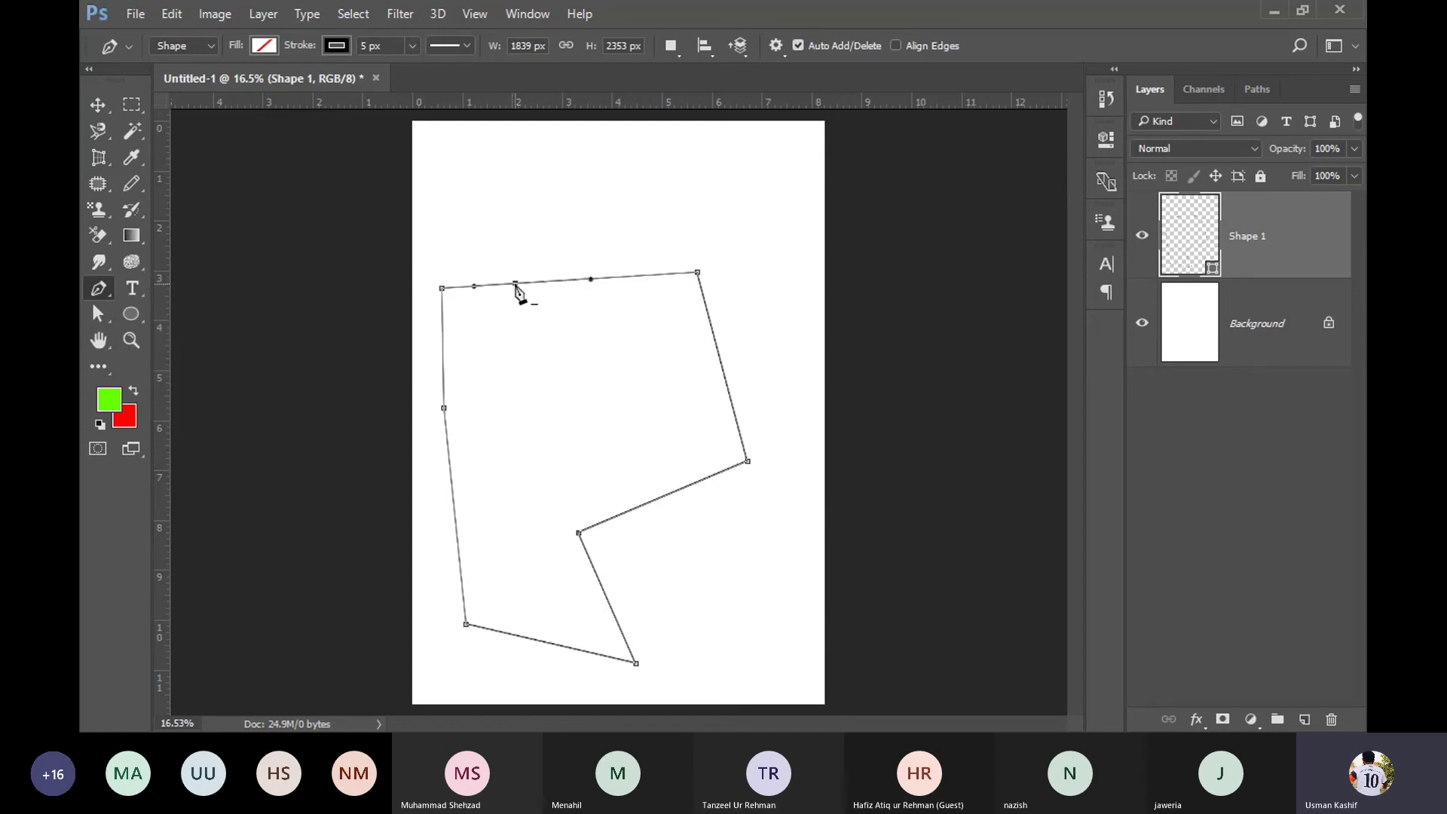
left_click(653, 275)
left_click(466, 626)
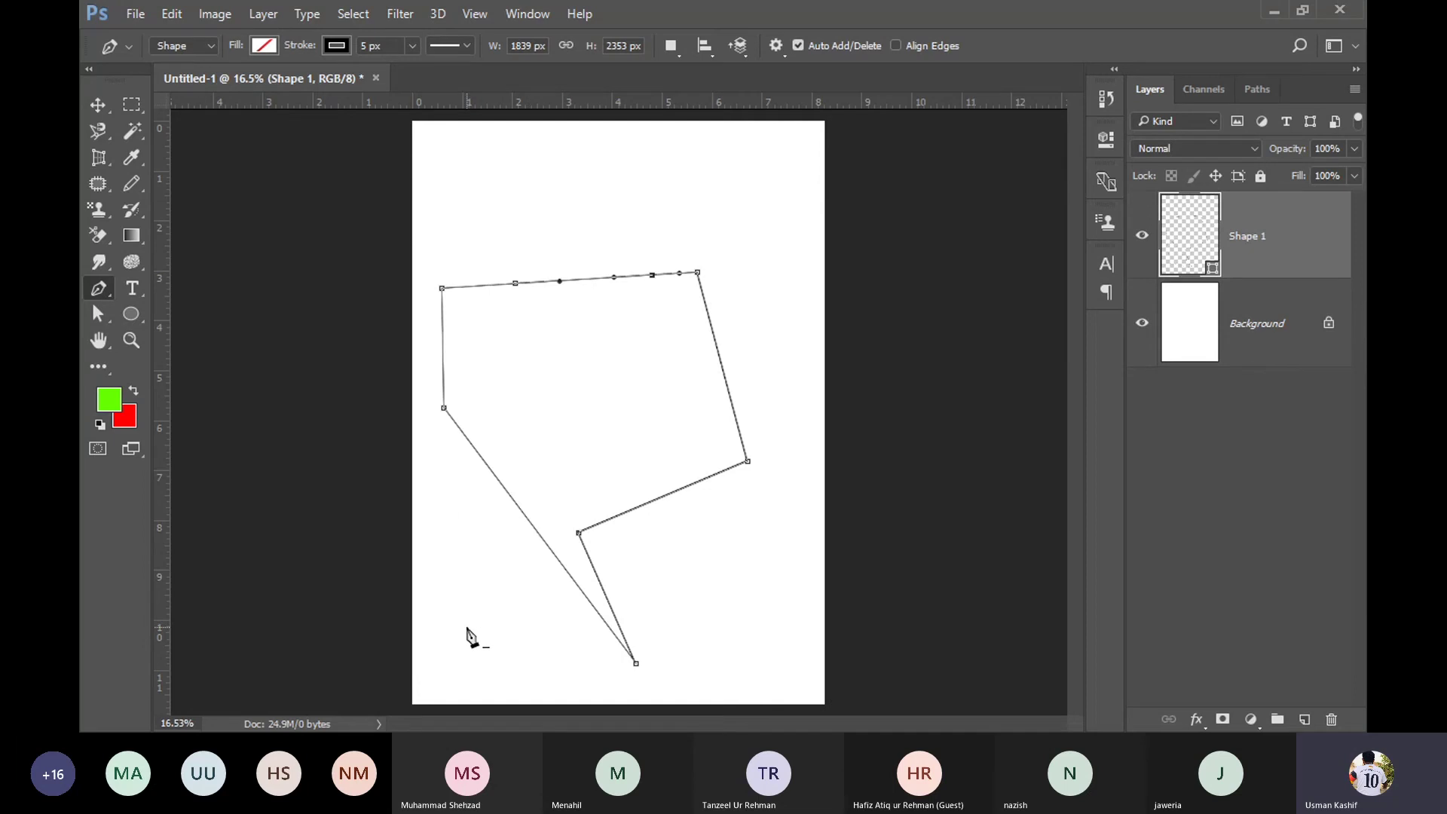
left_click(636, 664)
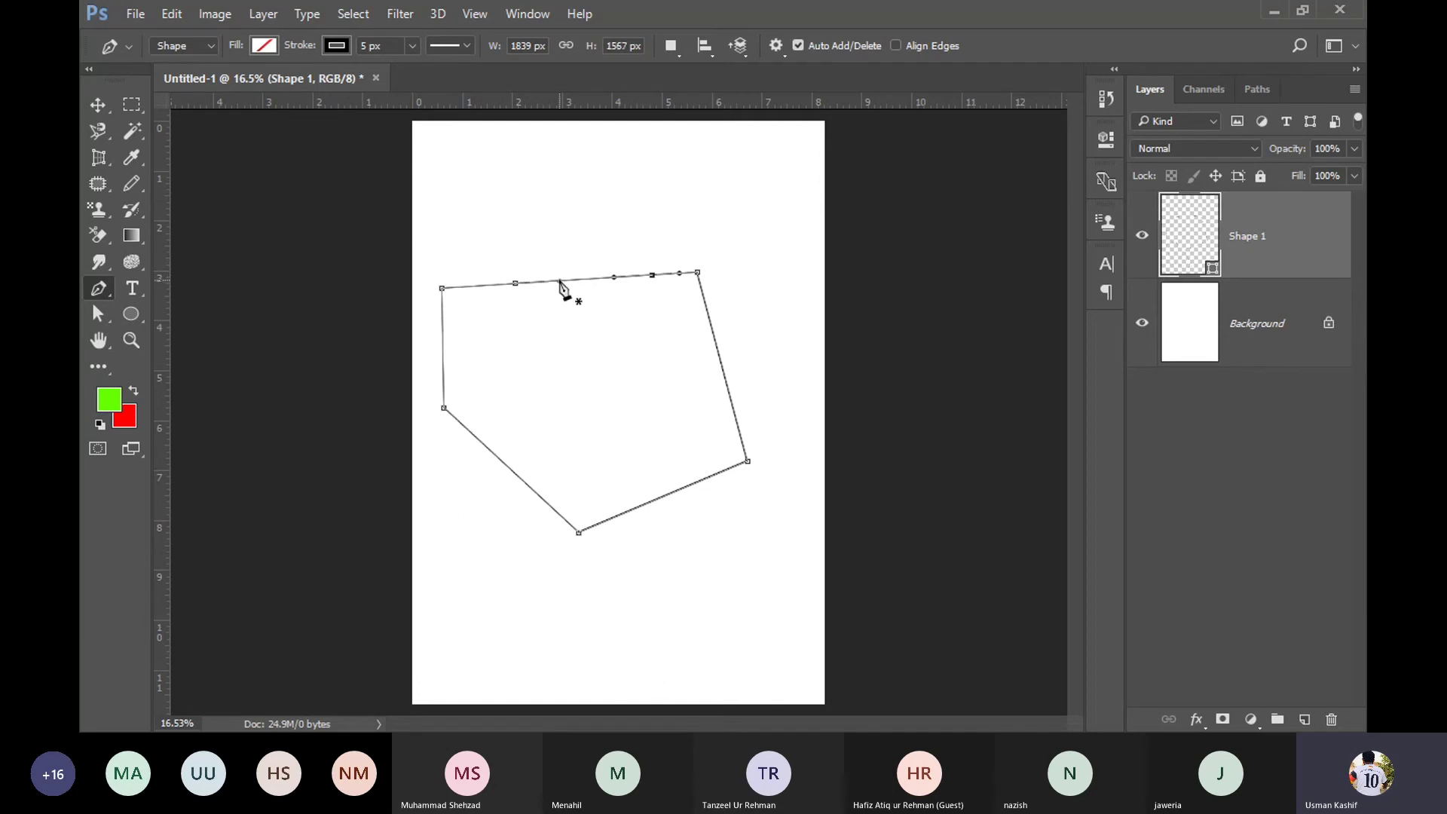
right_click(95, 290)
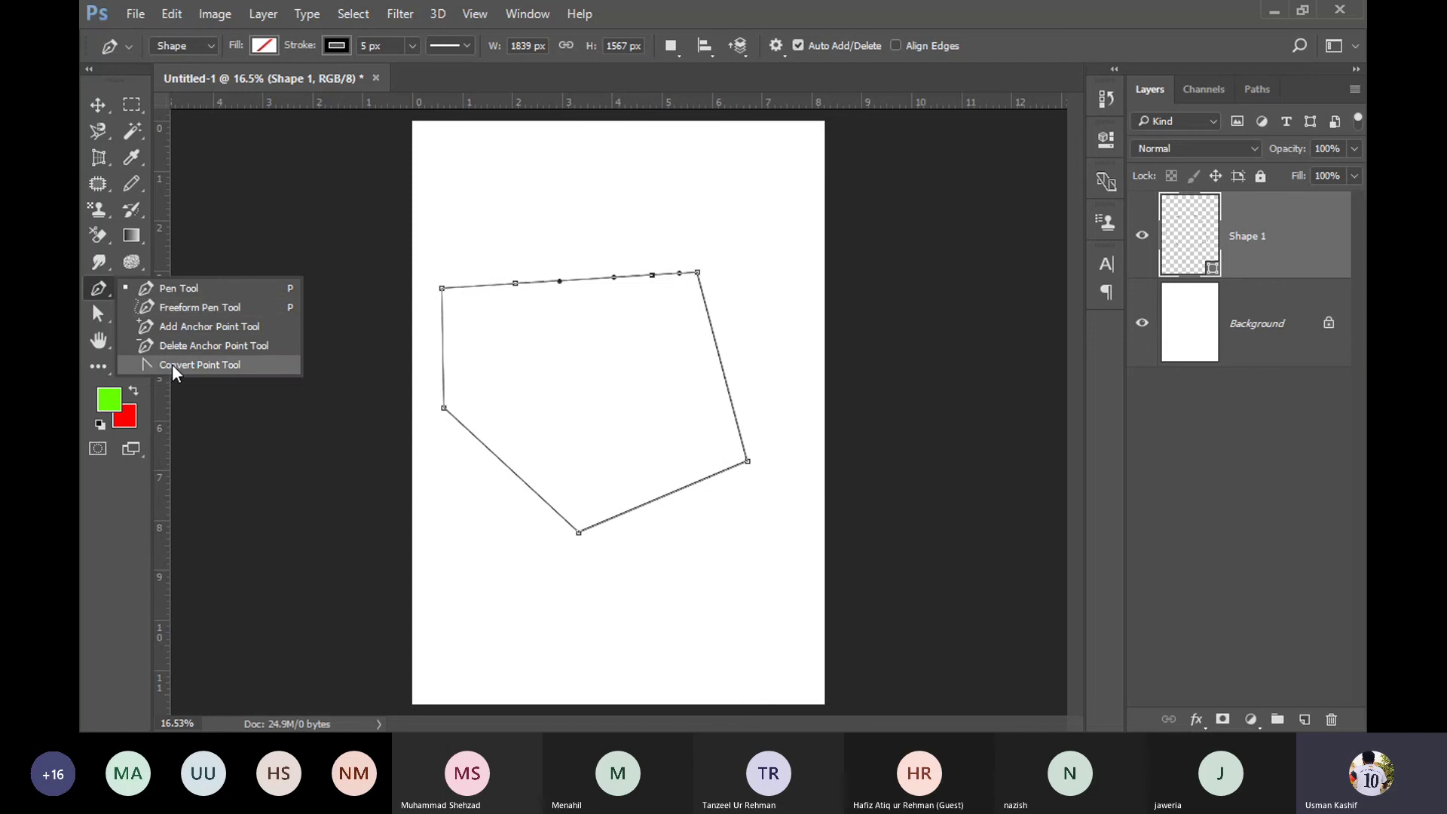
Step: Convert the bottom and right corners of the Shape 1 outline into smooth curves
left_click(171, 364)
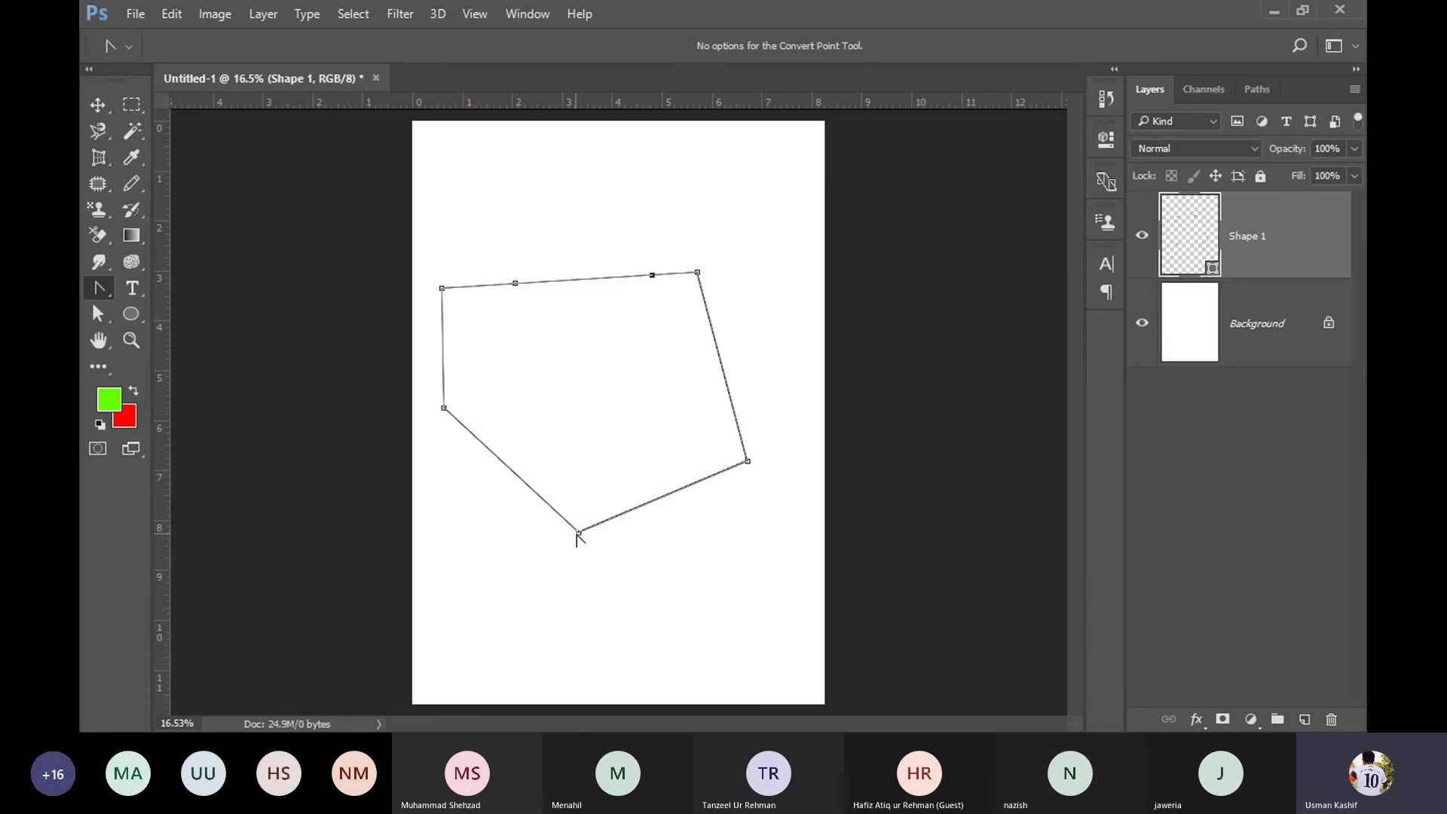
left_click_drag(579, 532, 486, 528)
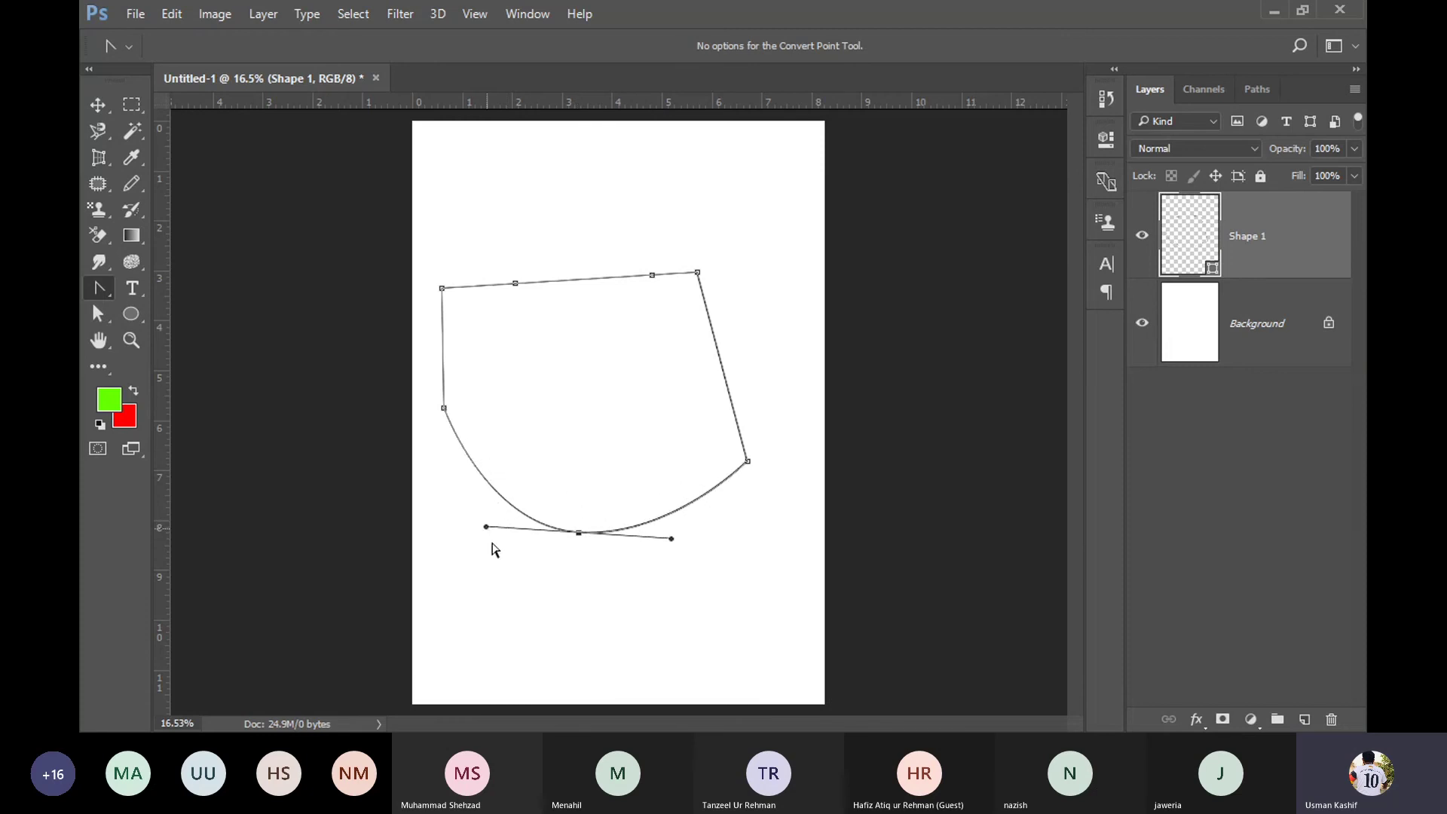
left_click(578, 533)
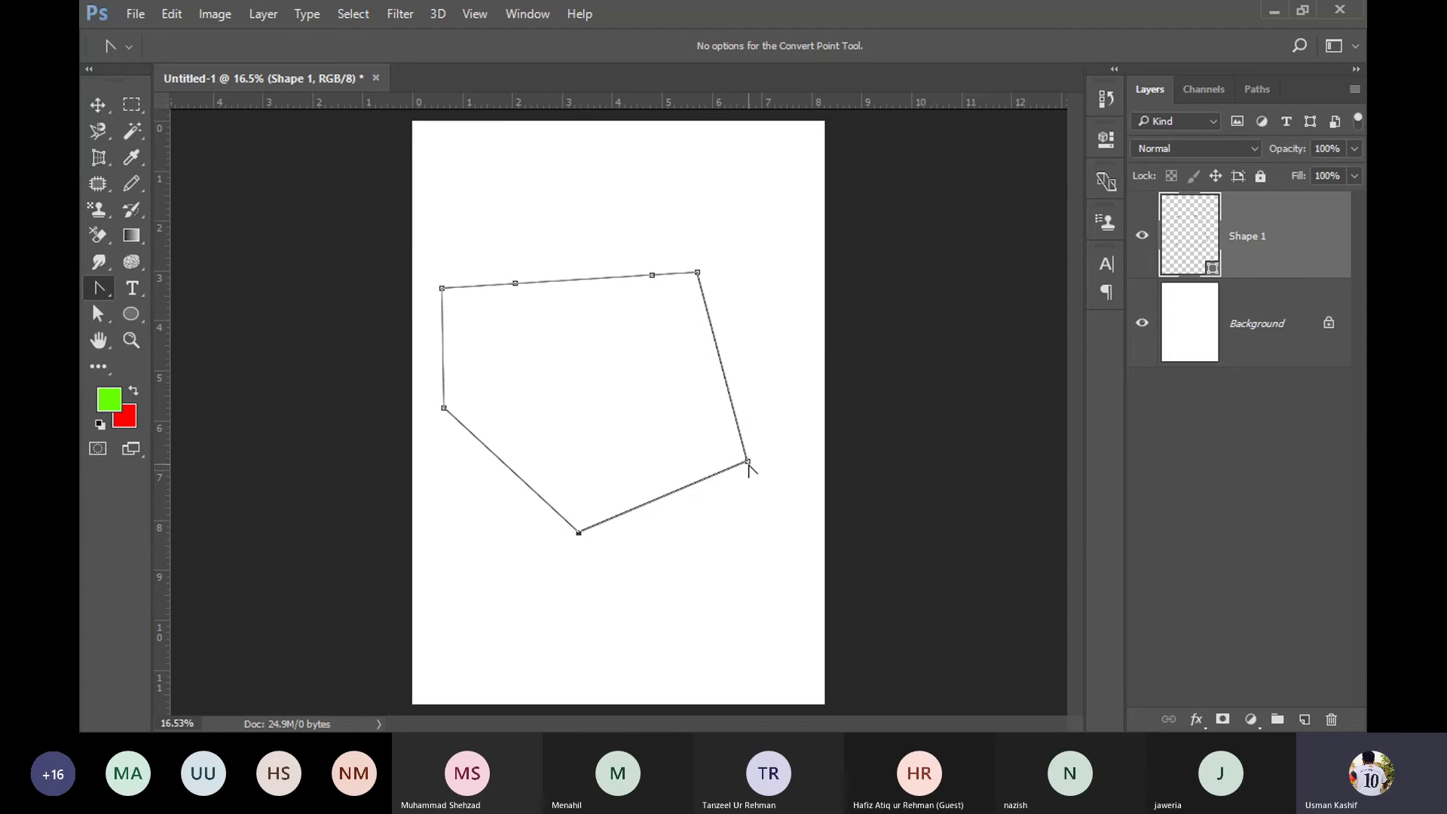
left_click_drag(746, 462, 703, 525)
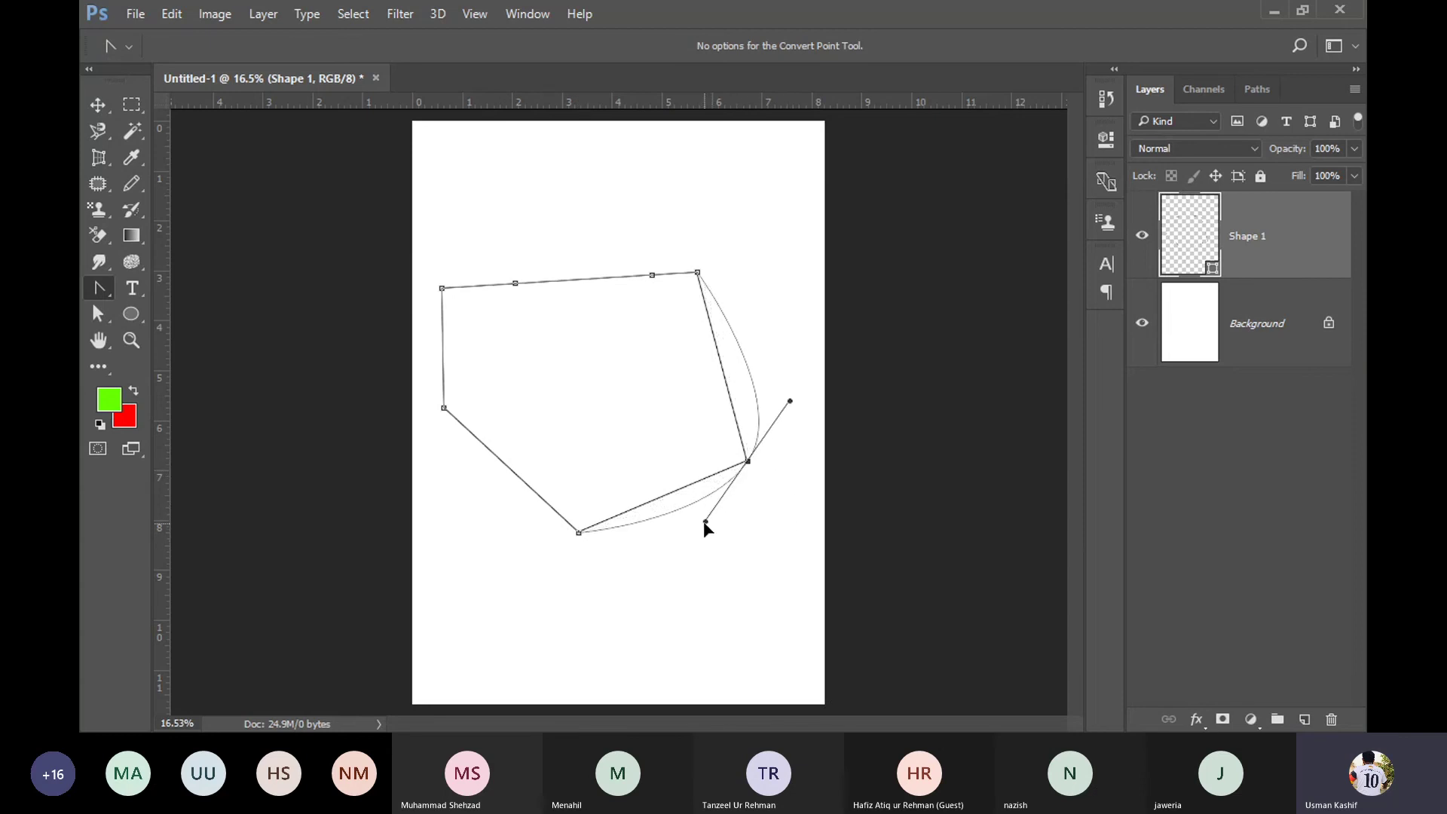
Step: Adjust the right anchor's lower and upper handles to reshape the outline's right side
left_click(100, 313)
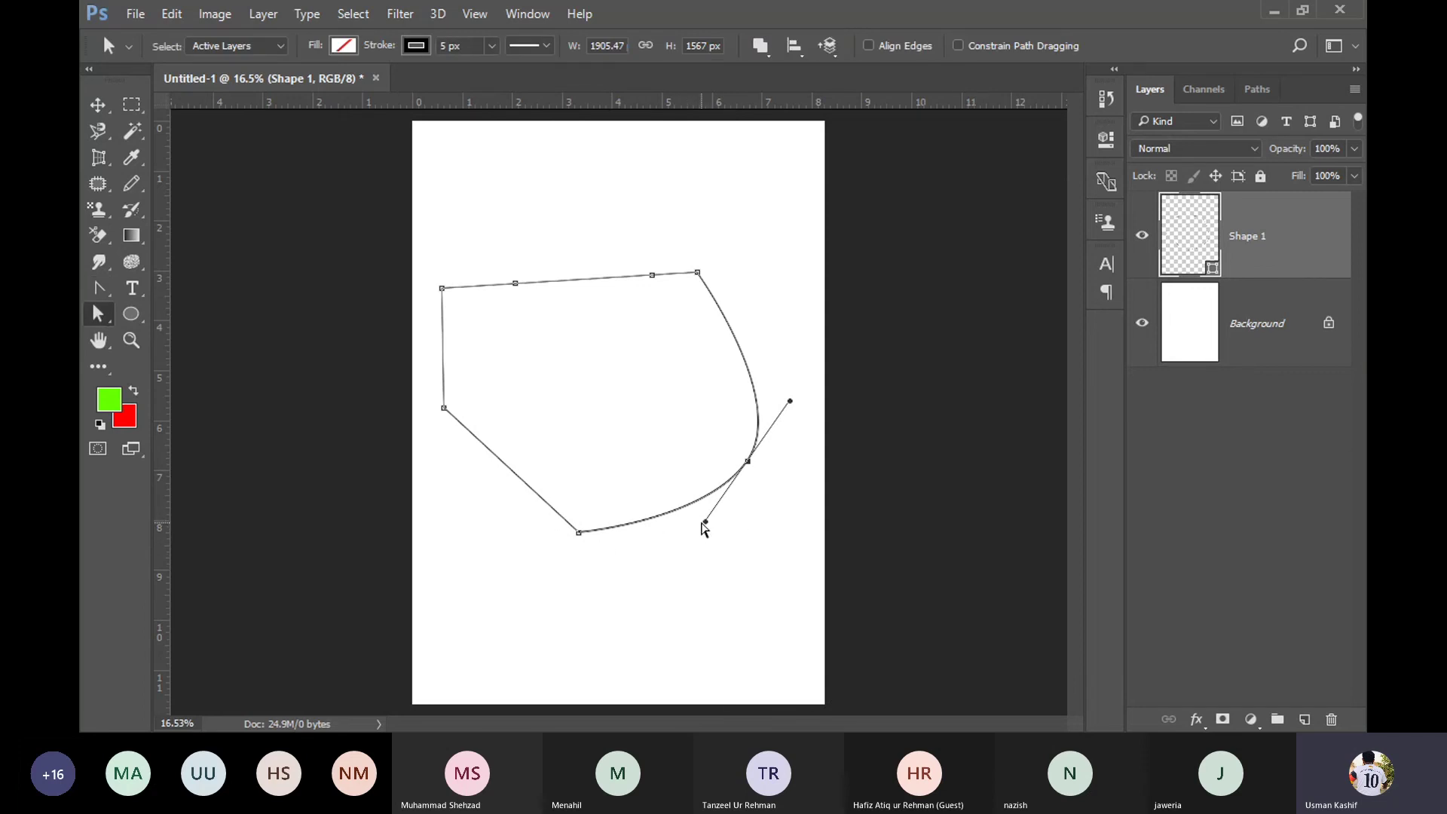
mouse_move(704, 523)
left_mouse_down()
mouse_move(714, 574)
mouse_move(633, 548)
mouse_move(710, 537)
left_mouse_up()
left_click(100, 288)
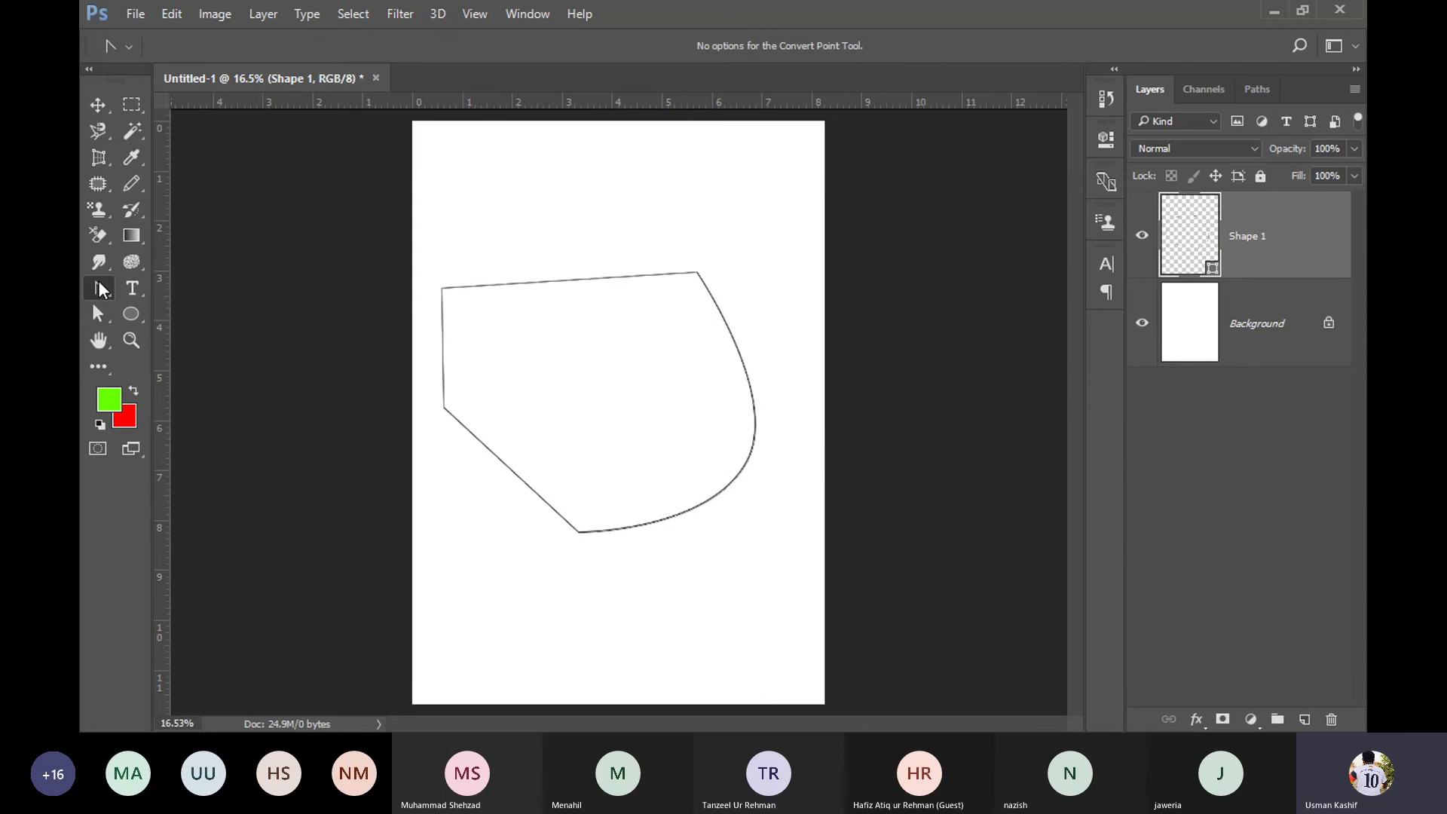
right_click(101, 288)
left_click(226, 365)
left_click_drag(799, 524, 687, 400)
left_click_drag(710, 532, 762, 544)
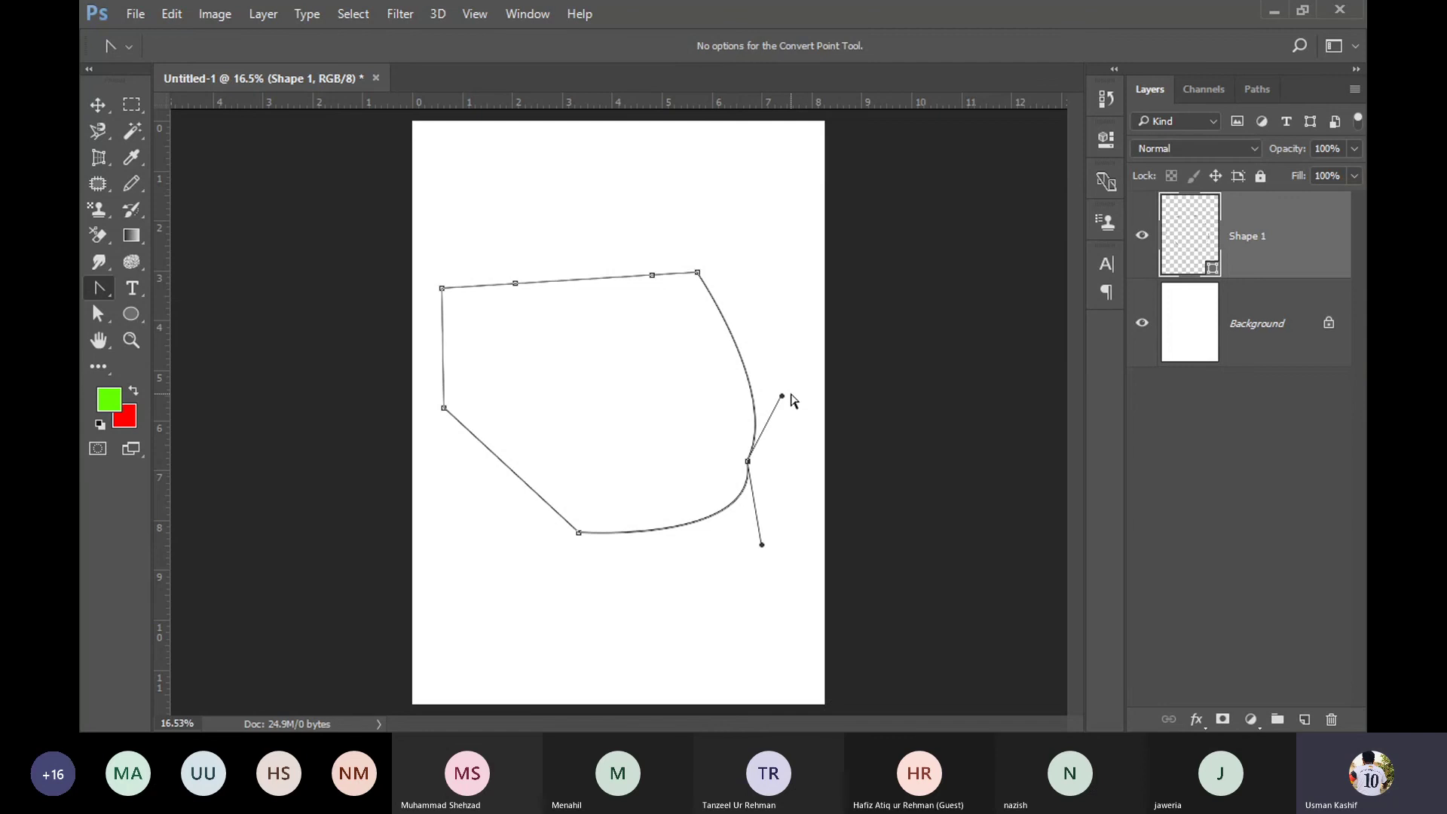
mouse_move(782, 397)
left_mouse_down()
mouse_move(819, 455)
mouse_move(805, 499)
mouse_move(791, 324)
mouse_move(743, 285)
mouse_move(748, 462)
mouse_move(805, 351)
left_mouse_up()
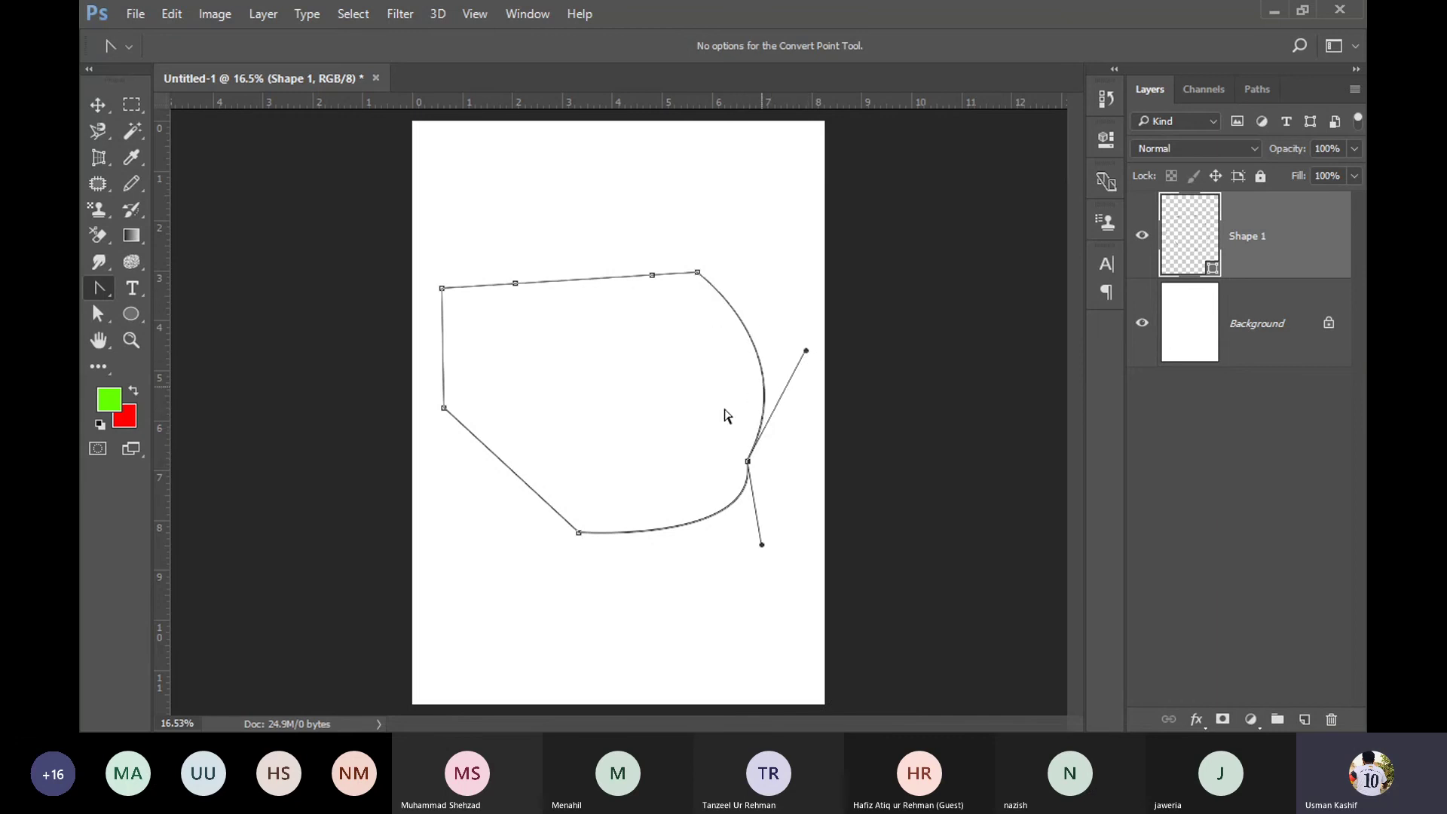
Step: Select the Shape 1 layer in the Layers panel and delete it
right_click(99, 290)
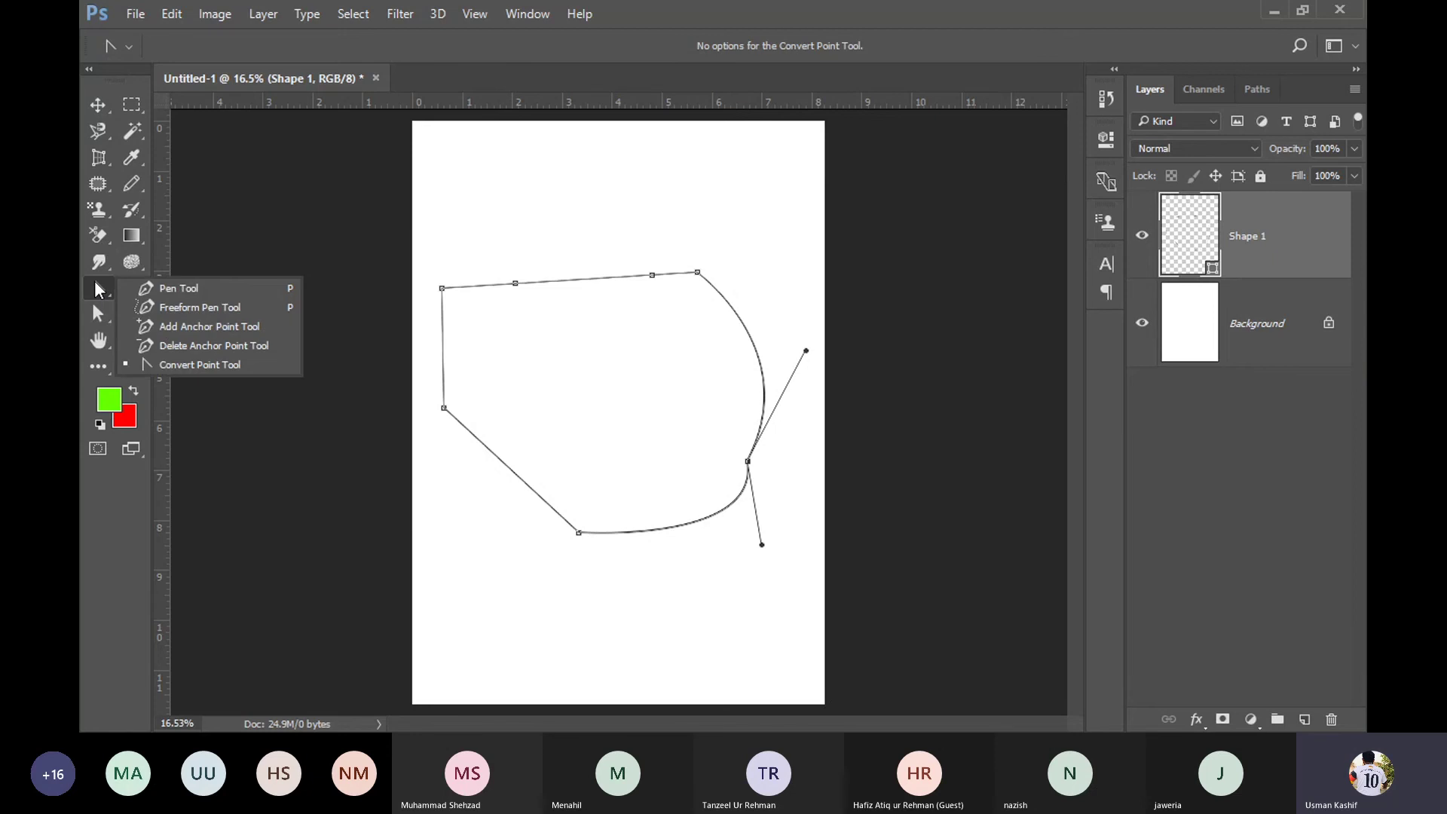
left_click(1250, 394)
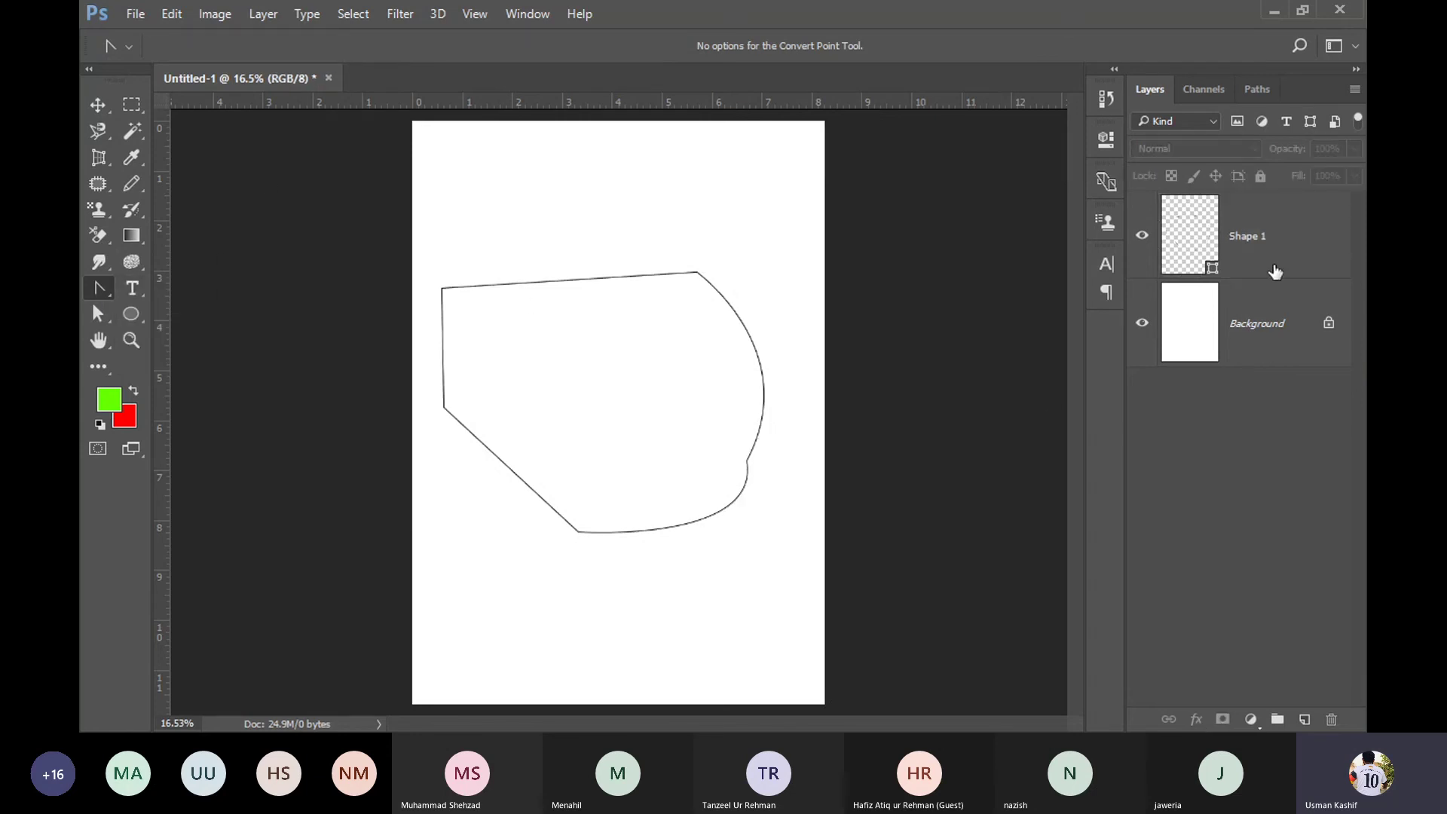
left_click(1274, 268)
key("Delete")
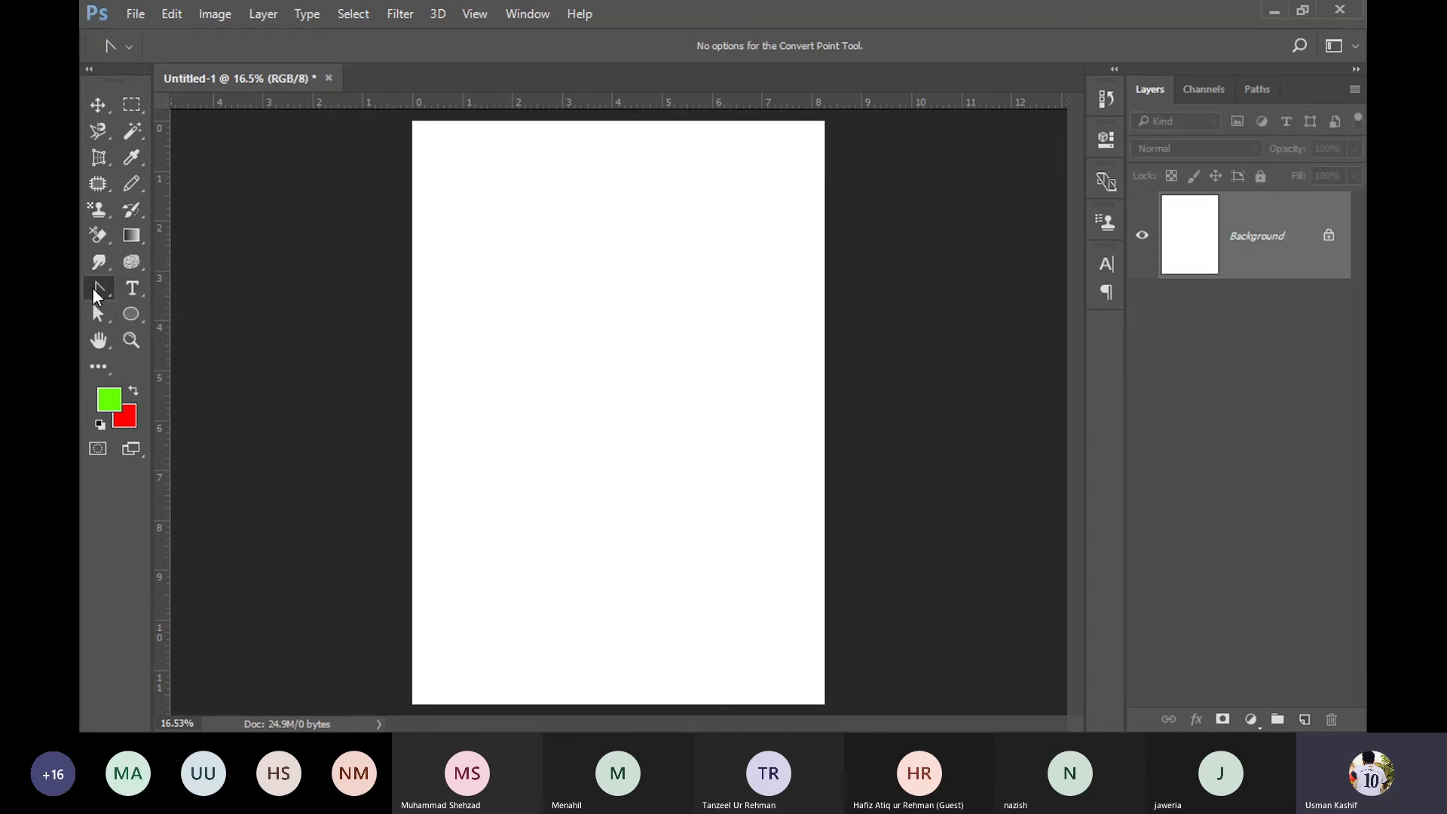
right_click(97, 292)
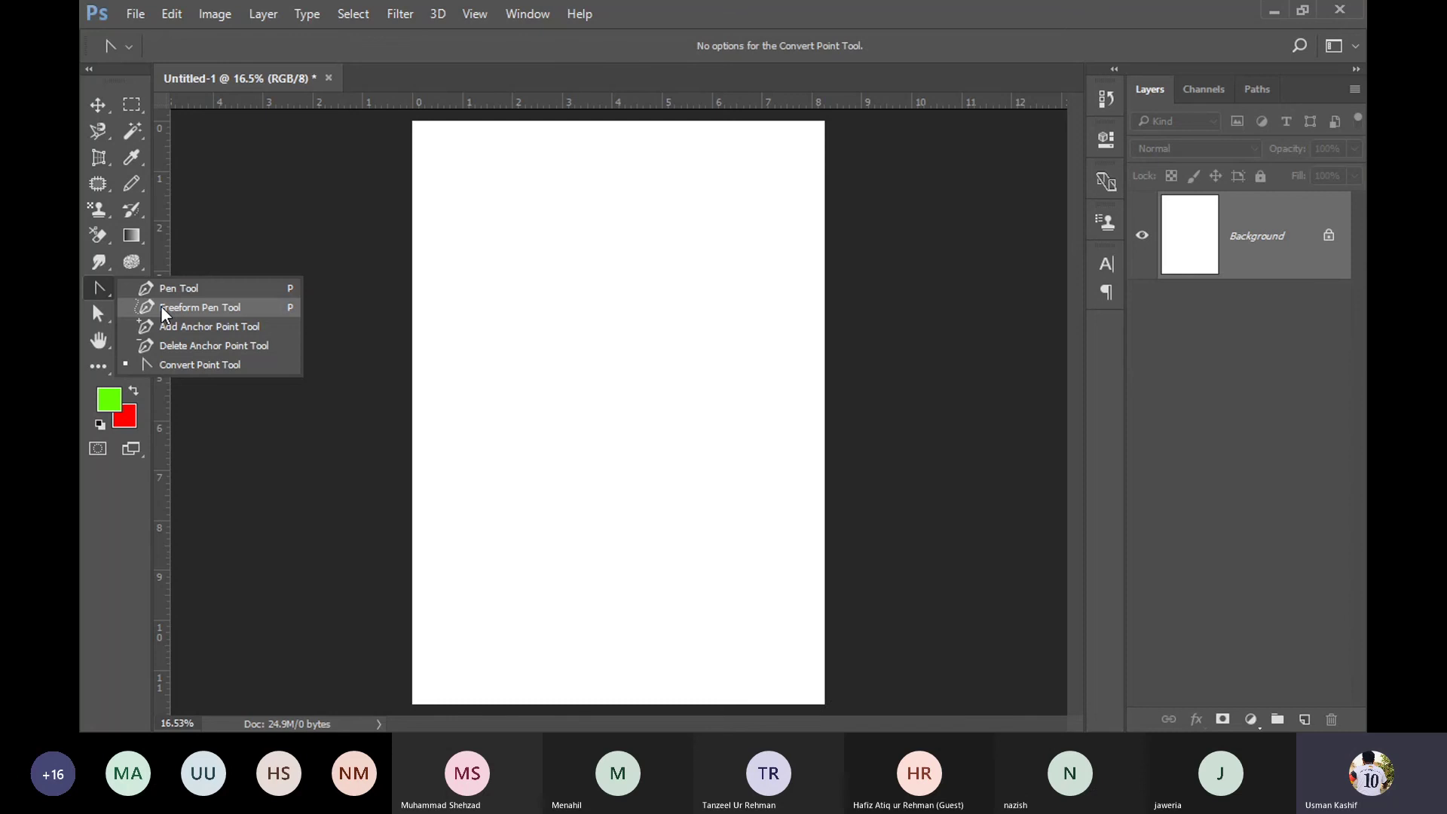
left_click(161, 305)
mouse_move(476, 442)
left_mouse_down()
mouse_move(749, 241)
mouse_move(475, 440)
left_mouse_up()
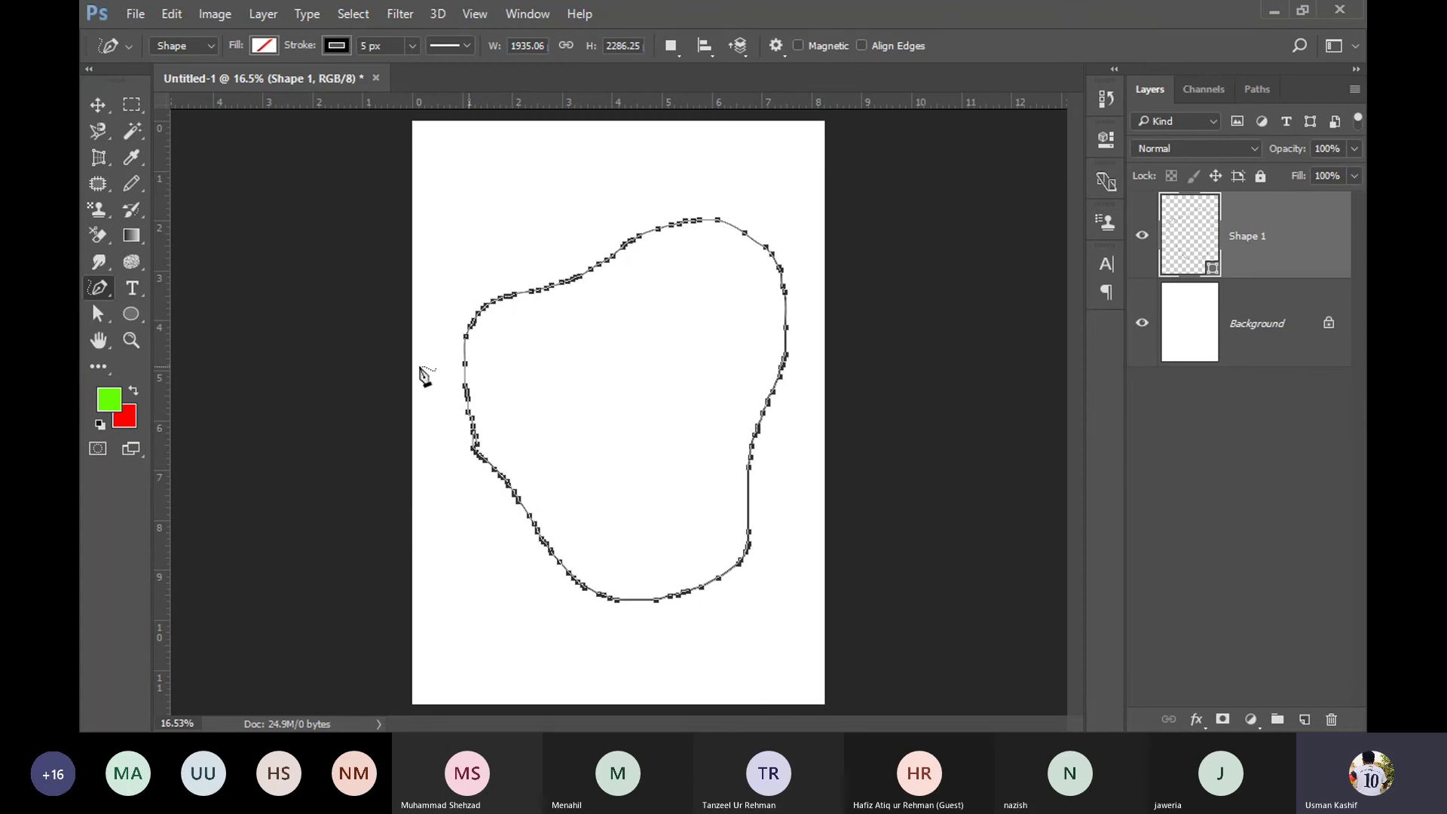
left_click(98, 313)
left_click_drag(507, 233, 620, 410)
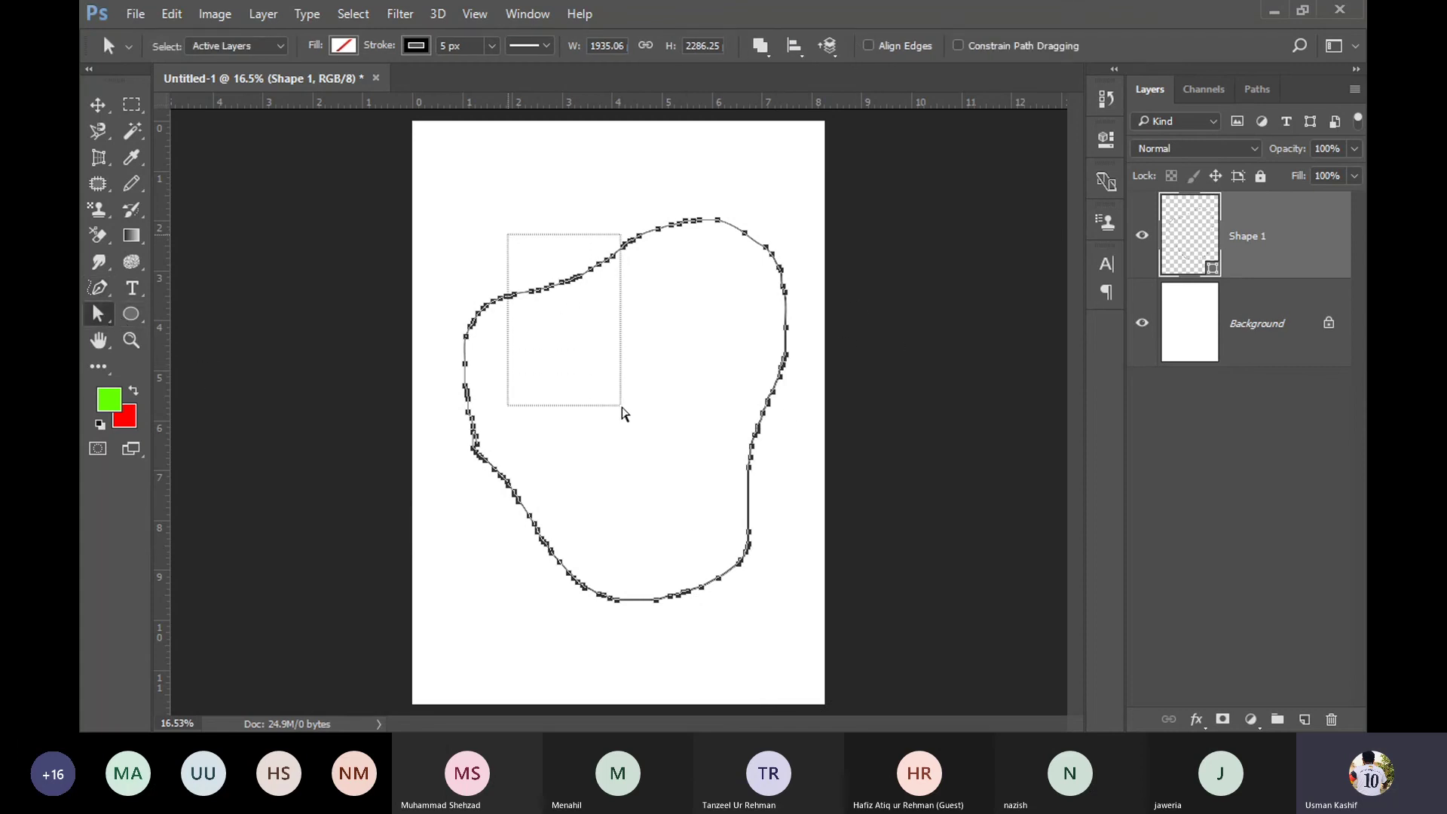
left_click_drag(551, 292, 591, 379)
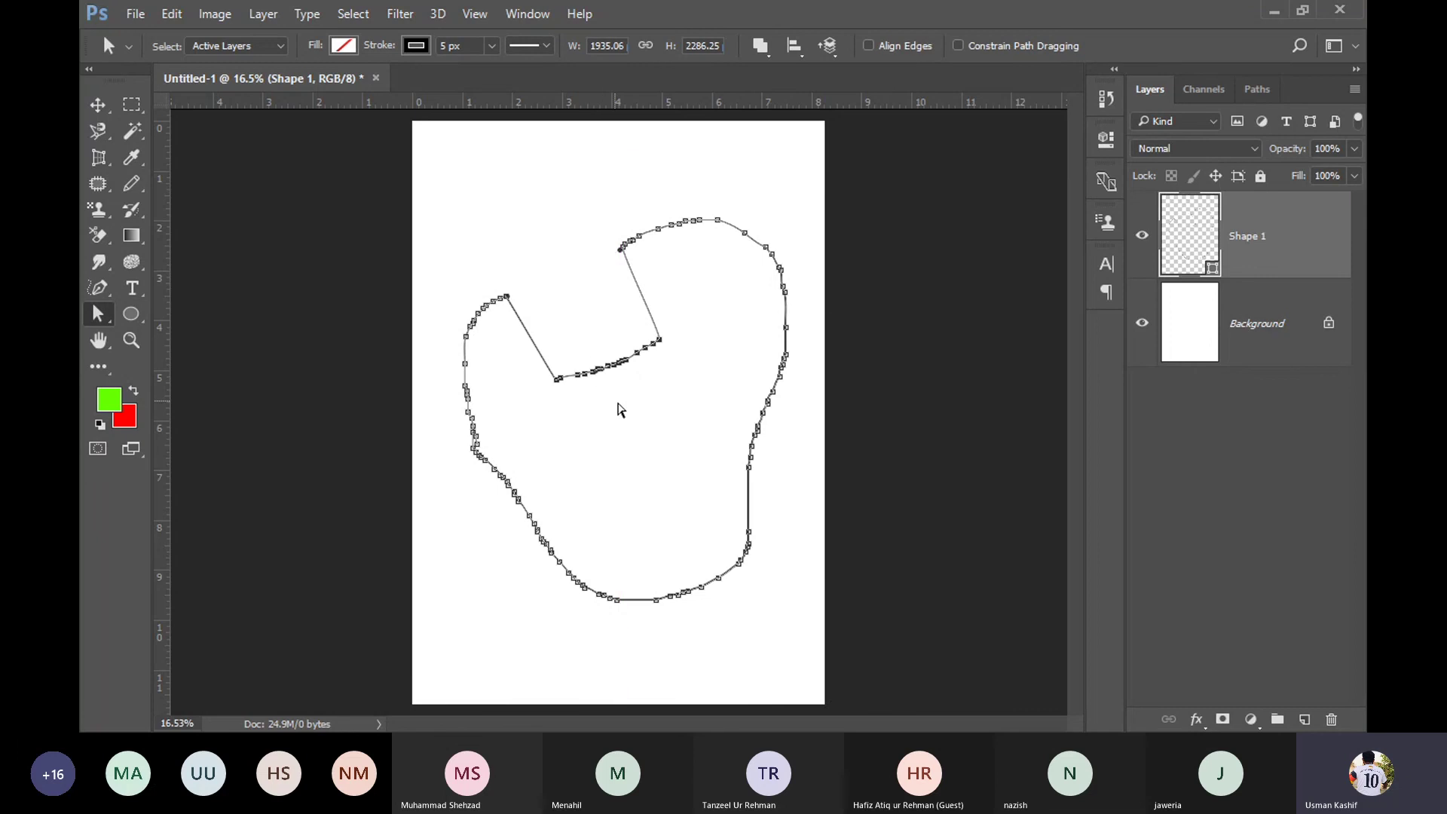
left_click(675, 449)
left_click_drag(751, 651, 554, 554)
left_click_drag(687, 598, 687, 493)
left_click(590, 523)
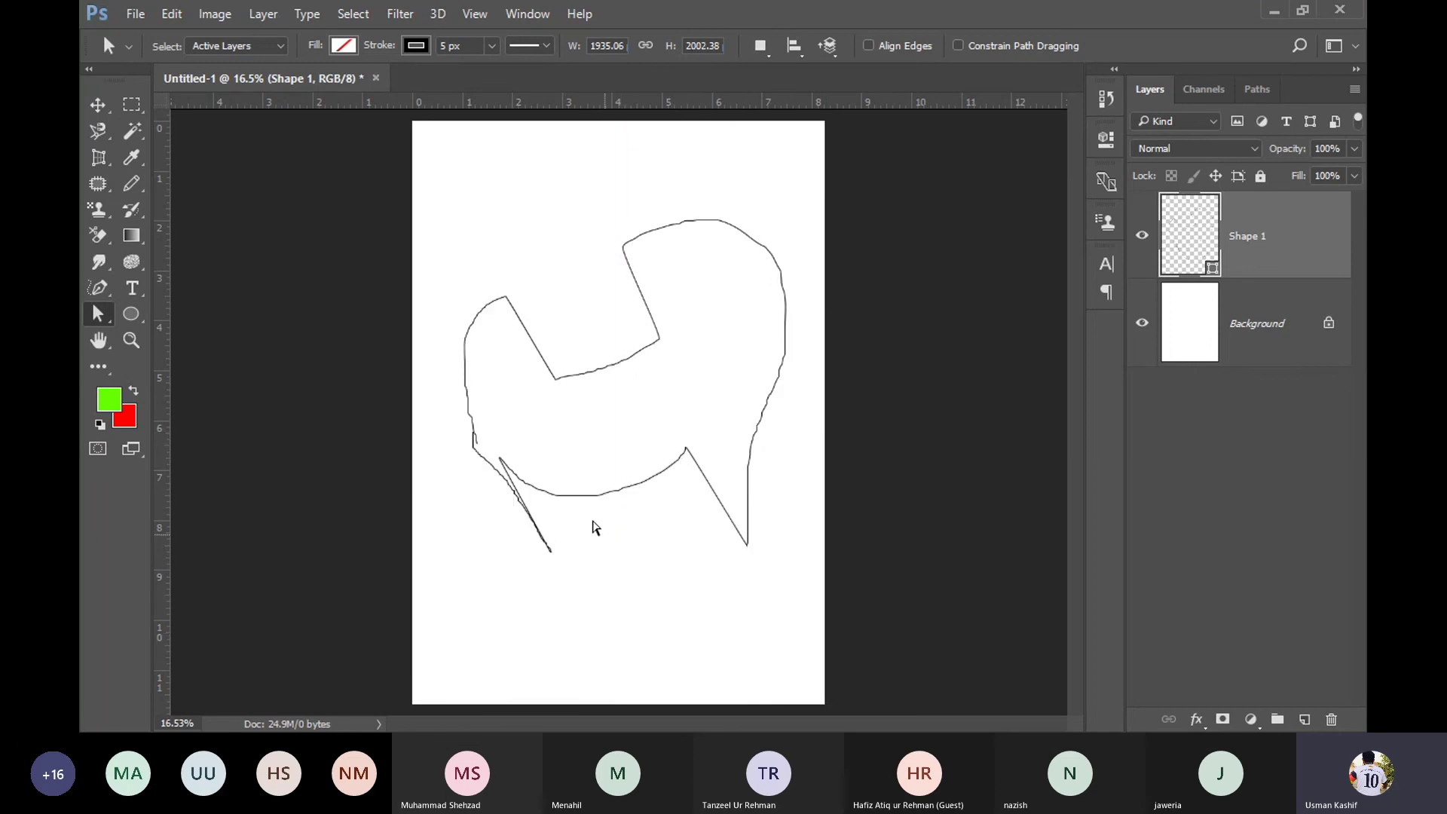
key("Delete")
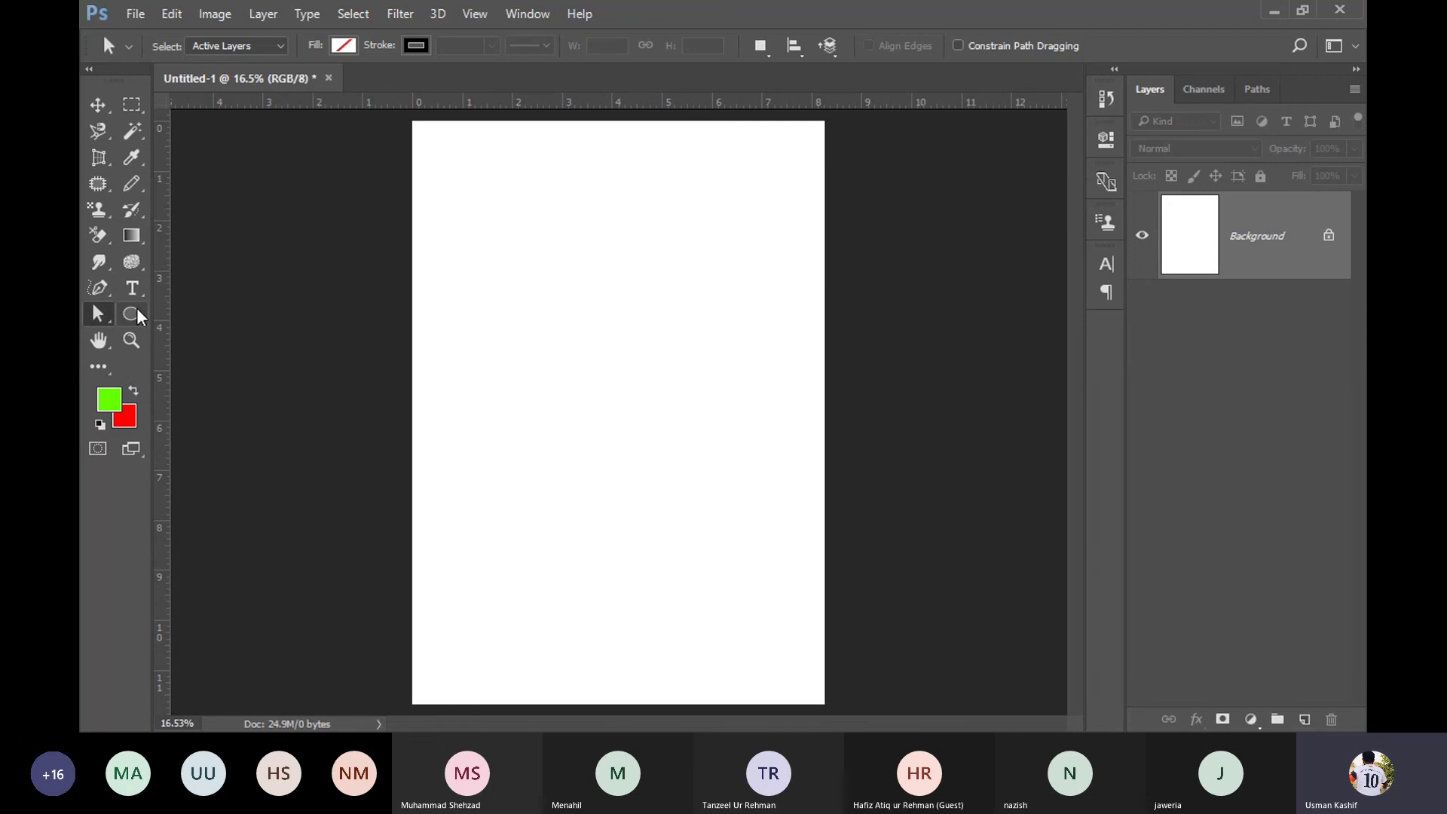
Step: Draw an 8-sided polygon in the lower-middle page, nudge it up-left, and select its anchors
left_click(131, 313)
left_click(226, 371)
left_click_drag(614, 474, 570, 400)
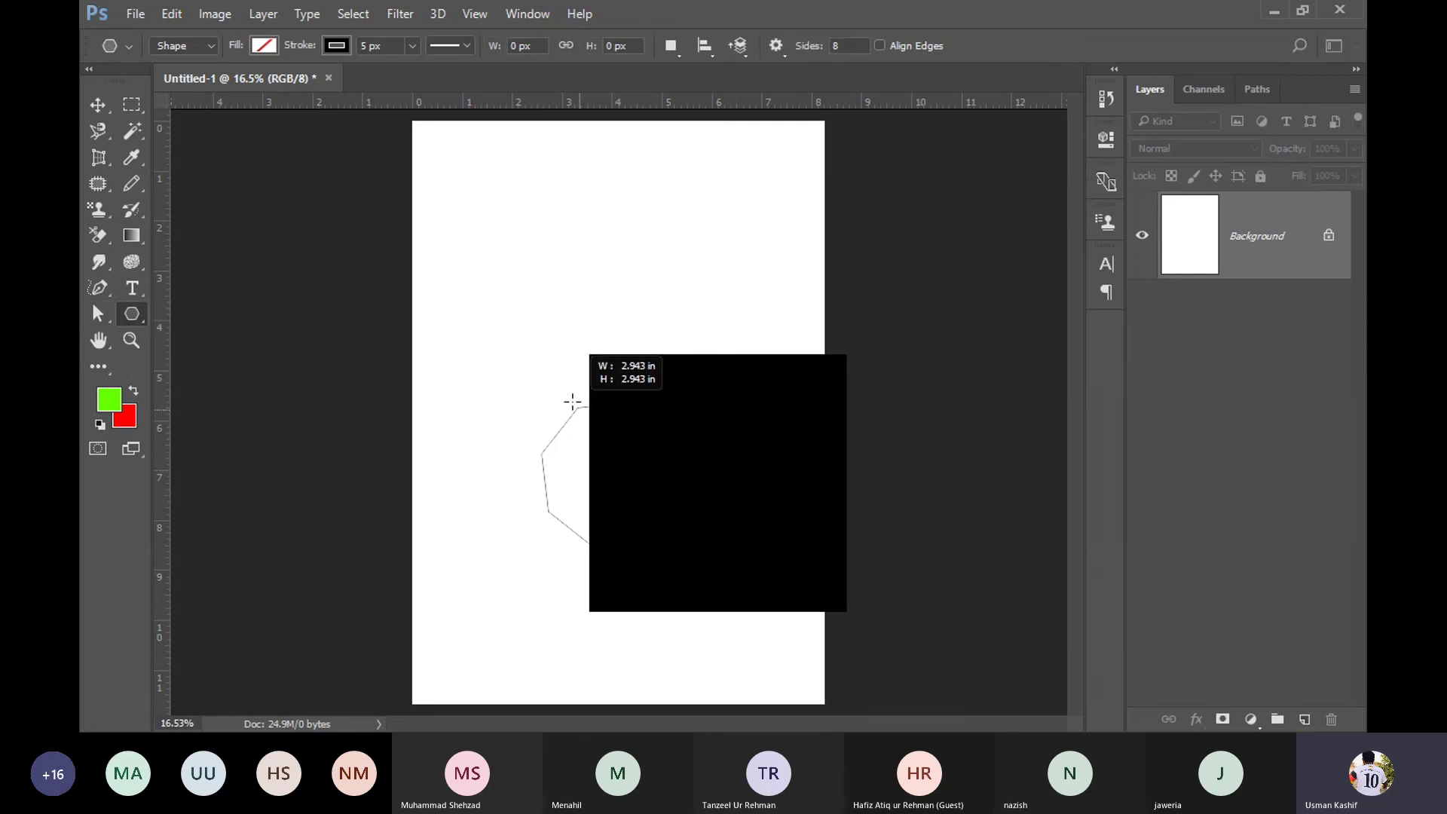
key("a")
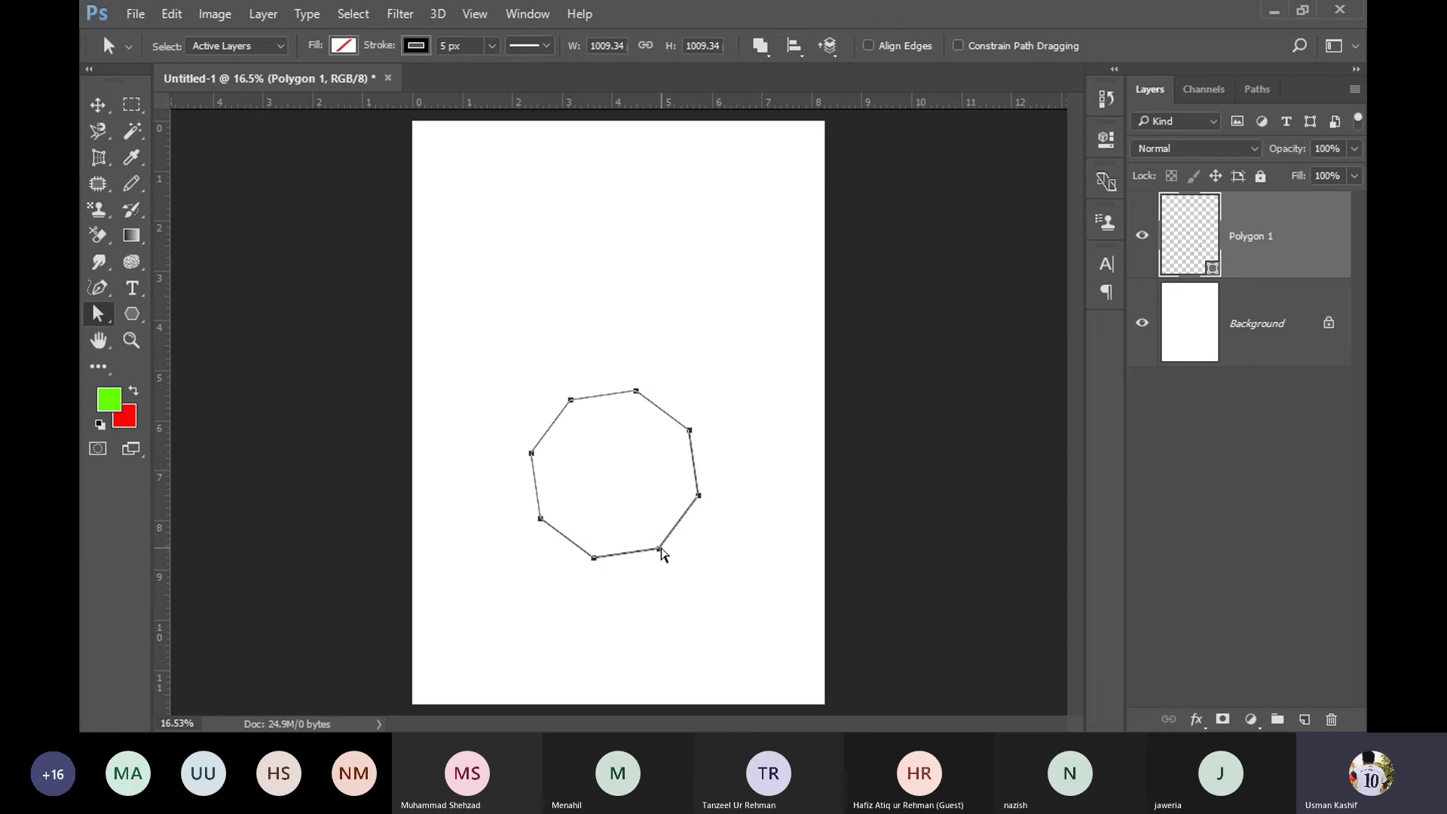
left_click_drag(662, 554, 643, 537)
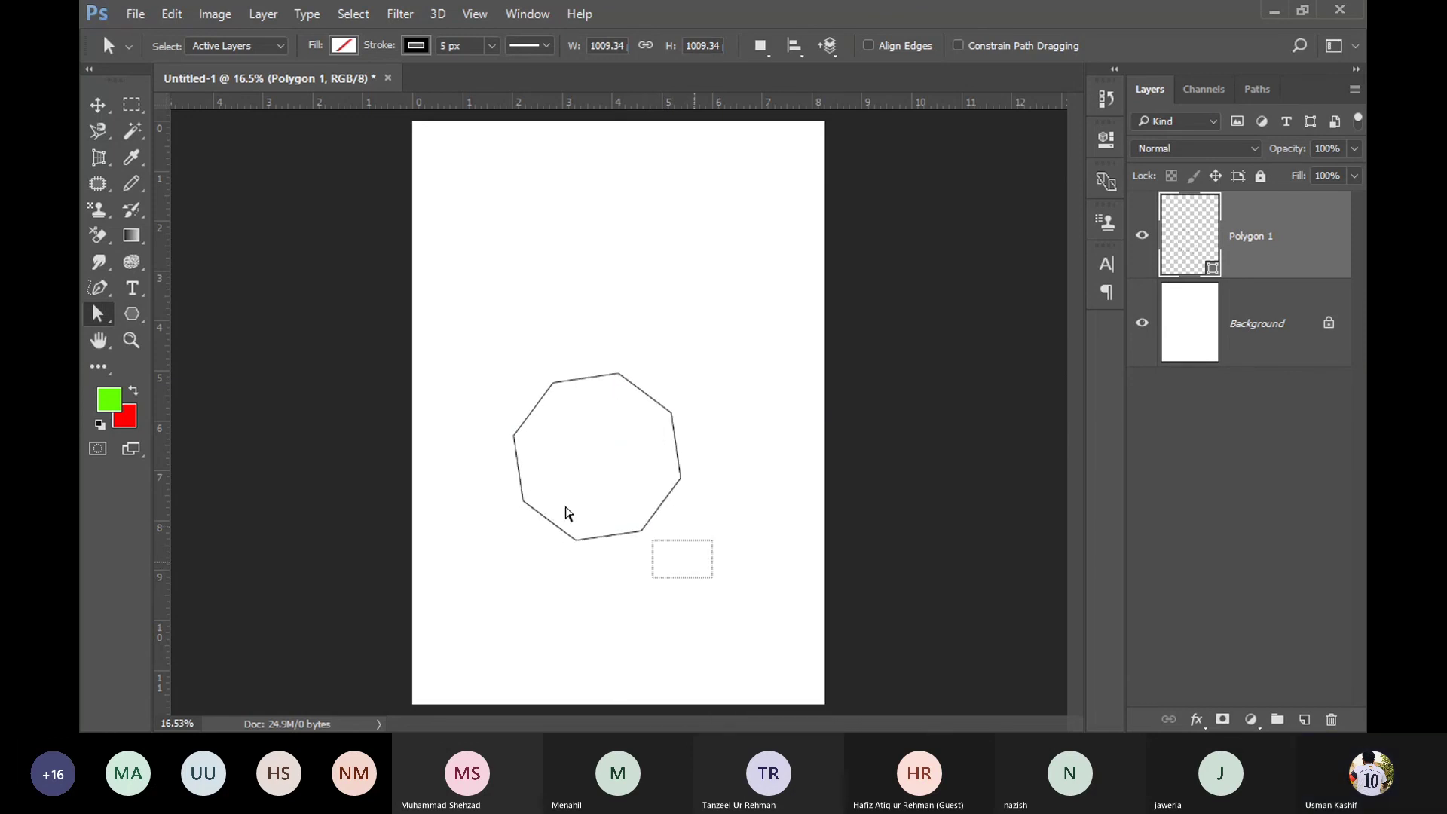
left_click_drag(750, 617, 484, 352)
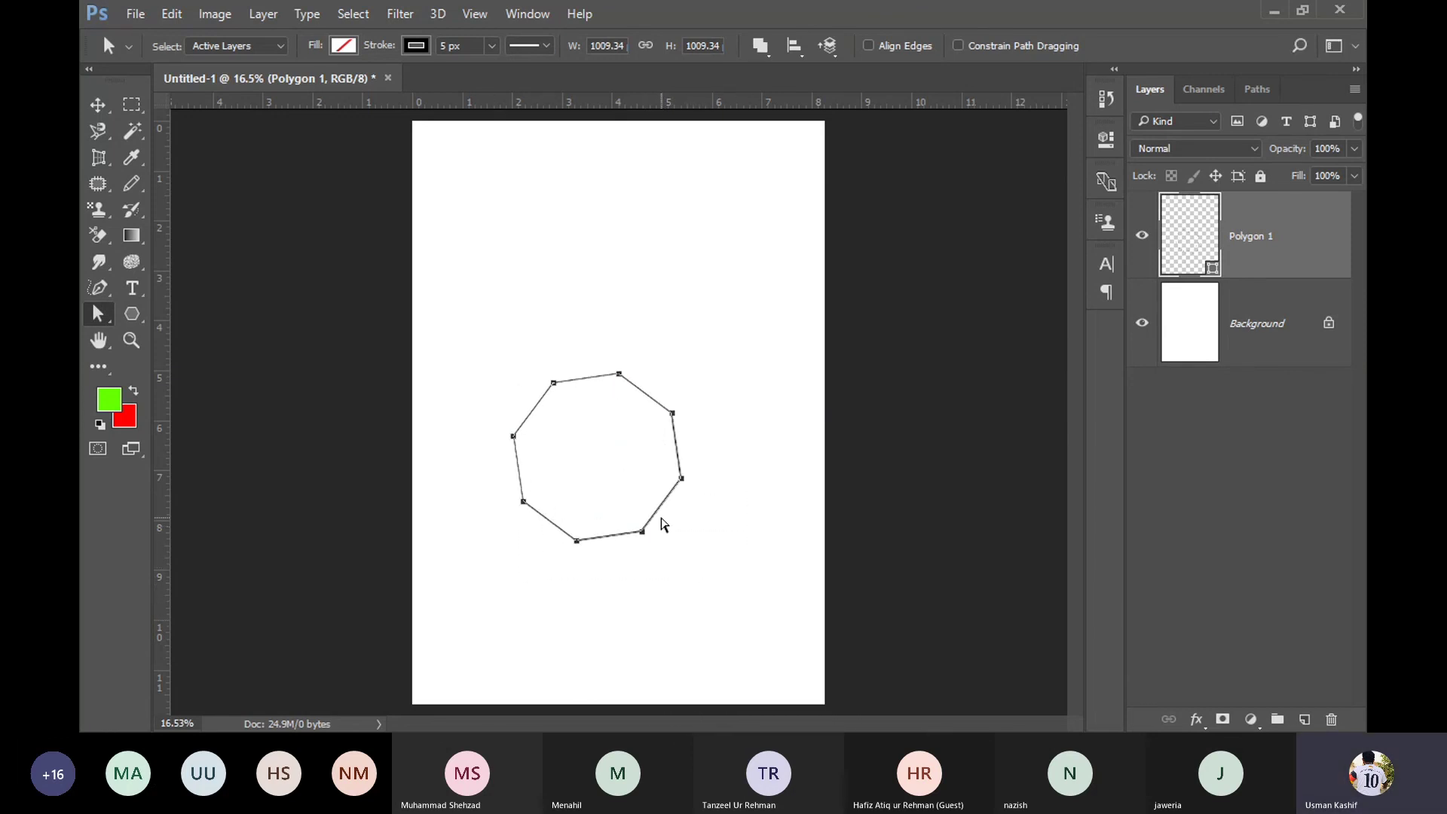
Step: Try notching the lower-right anchor, undo it, then move the octagon up and right
left_click(659, 569)
left_click_drag(642, 532, 611, 473)
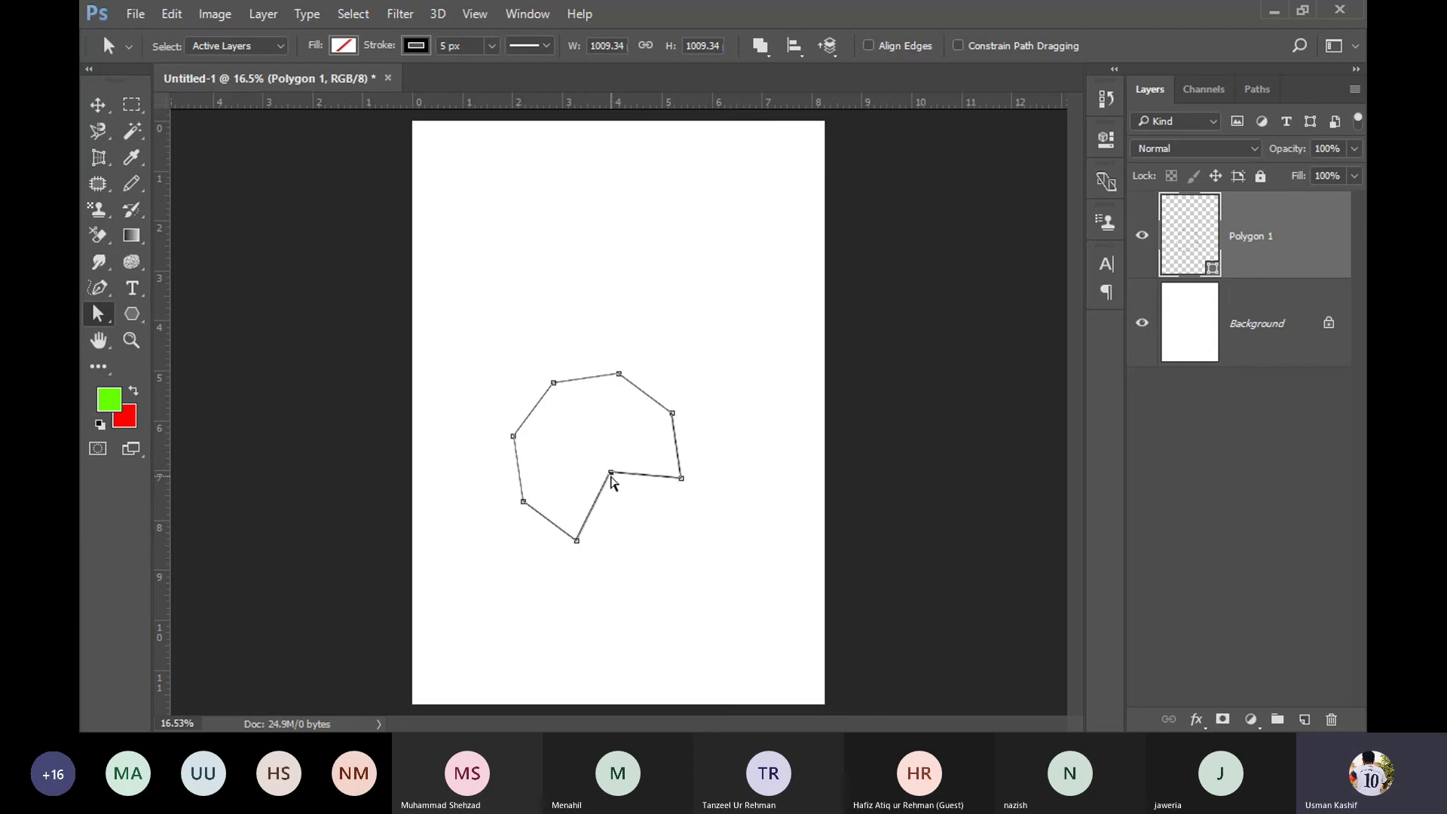
key("ctrl+z")
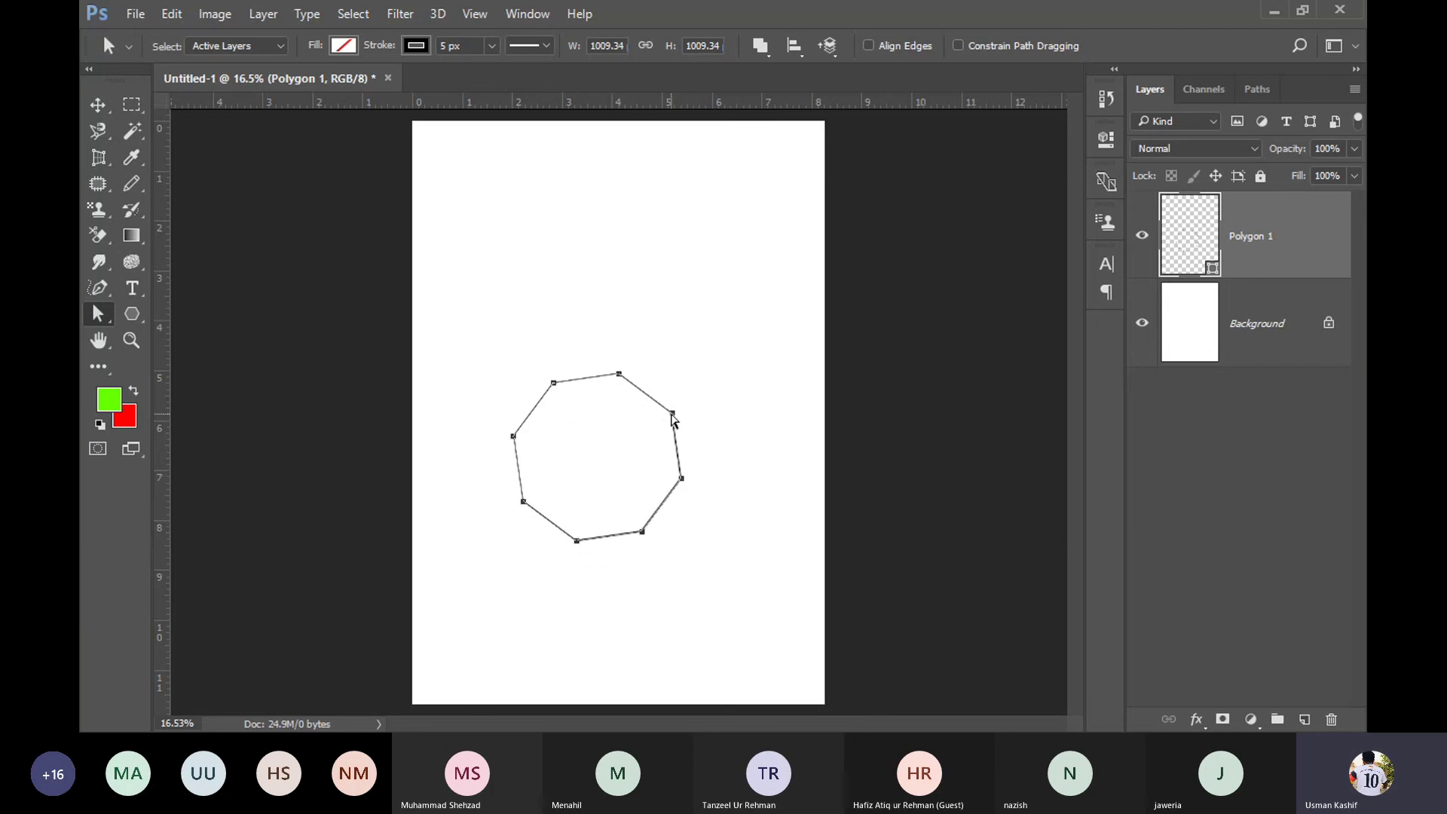
left_click_drag(671, 420, 693, 378)
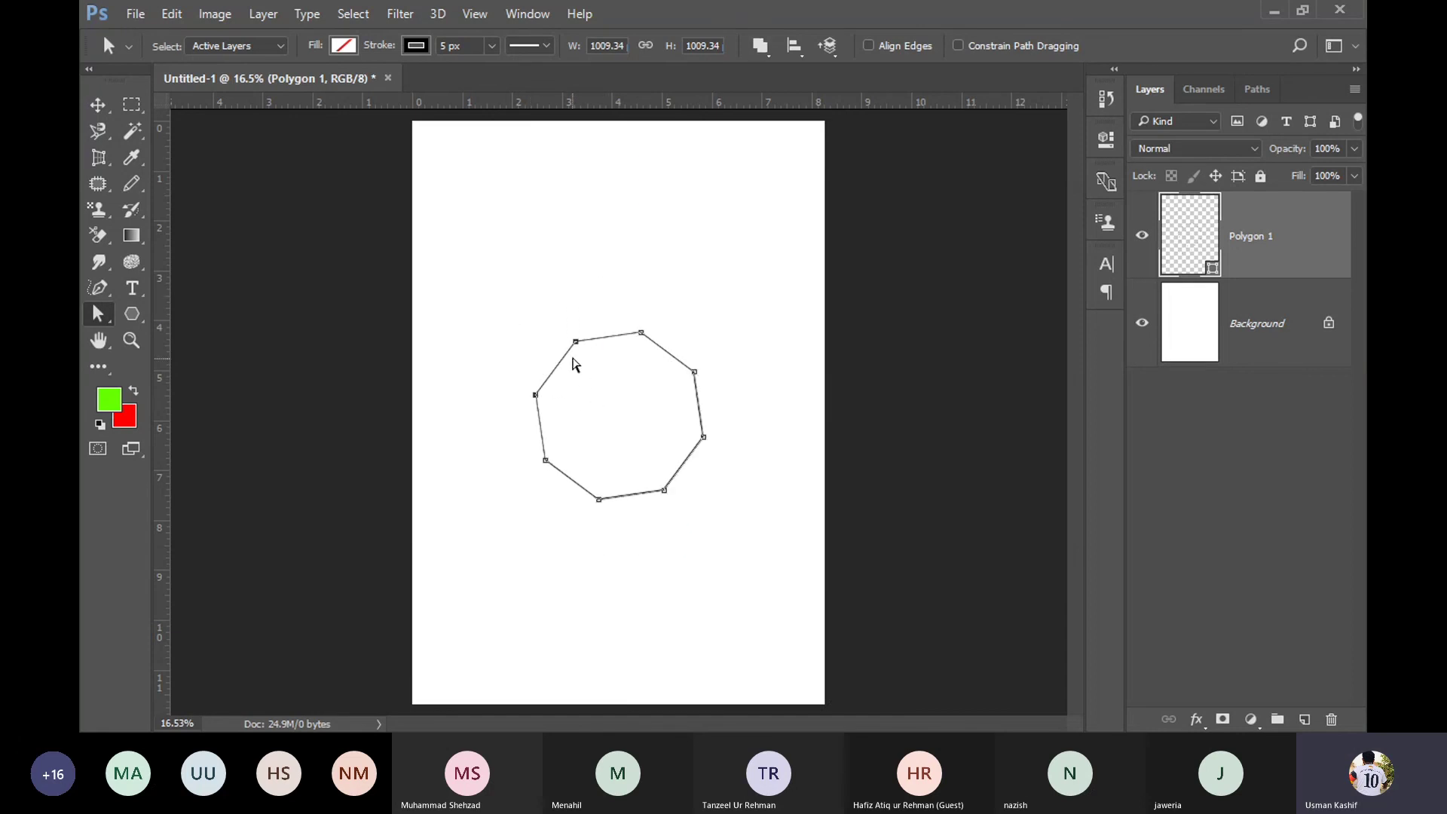
Step: Pull an anchor inward for a deep notch, then shift the left, bottom and lower-right anchors
left_click_drag(574, 344, 657, 403)
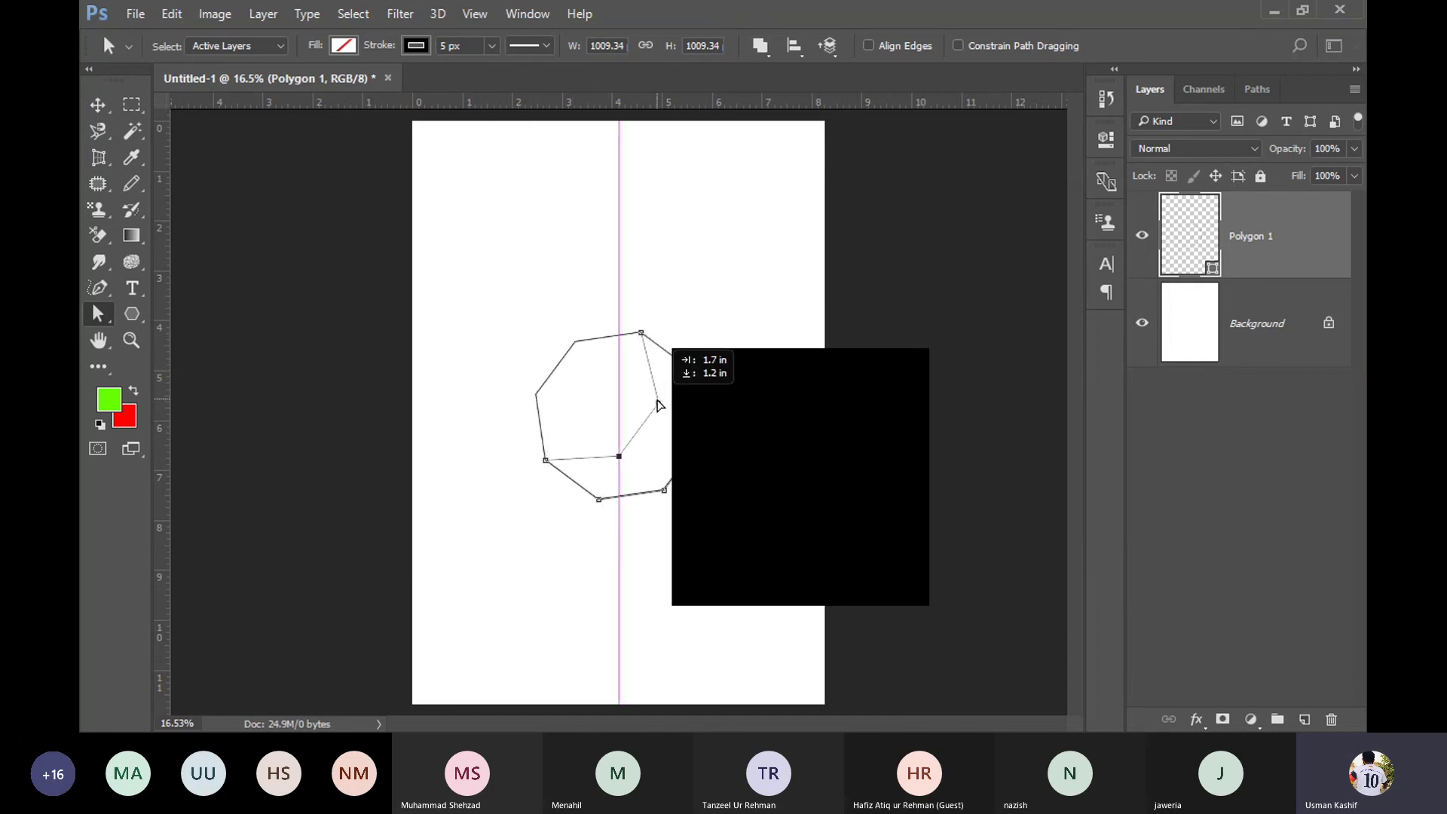
left_click(711, 480)
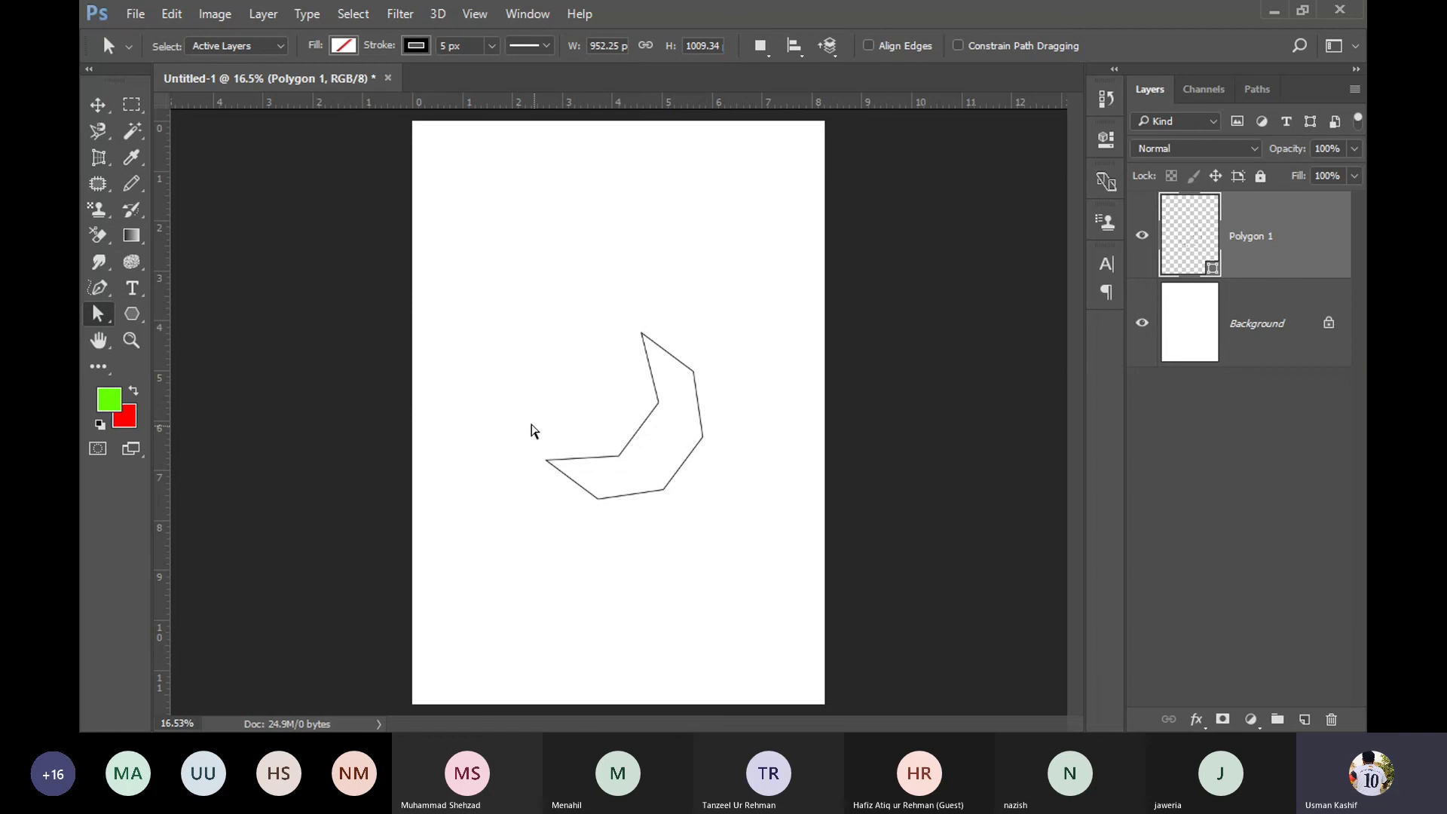
left_click(568, 496)
left_click_drag(548, 467, 568, 465)
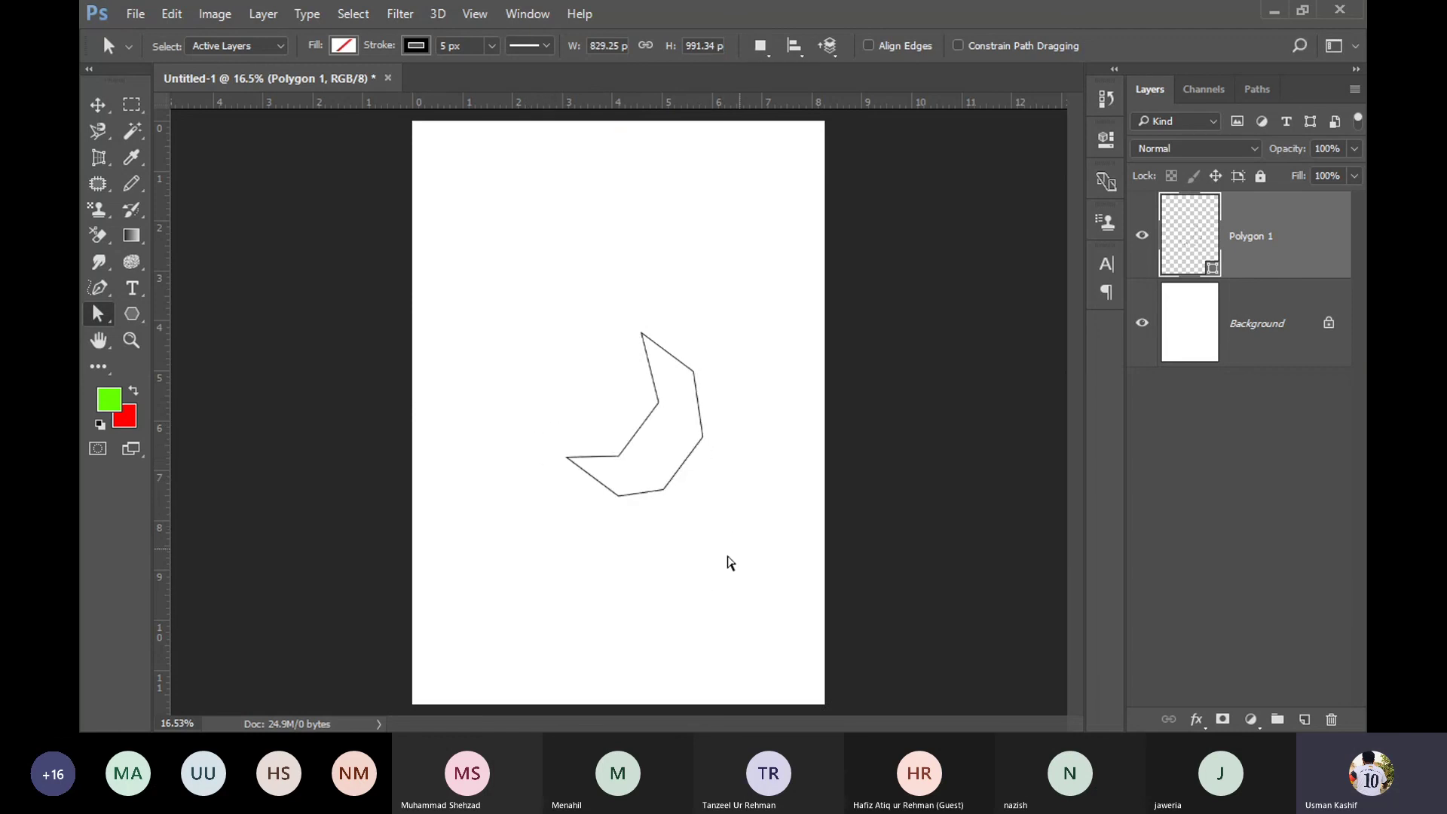
left_click_drag(671, 565, 725, 416)
left_click_drag(666, 497, 707, 526)
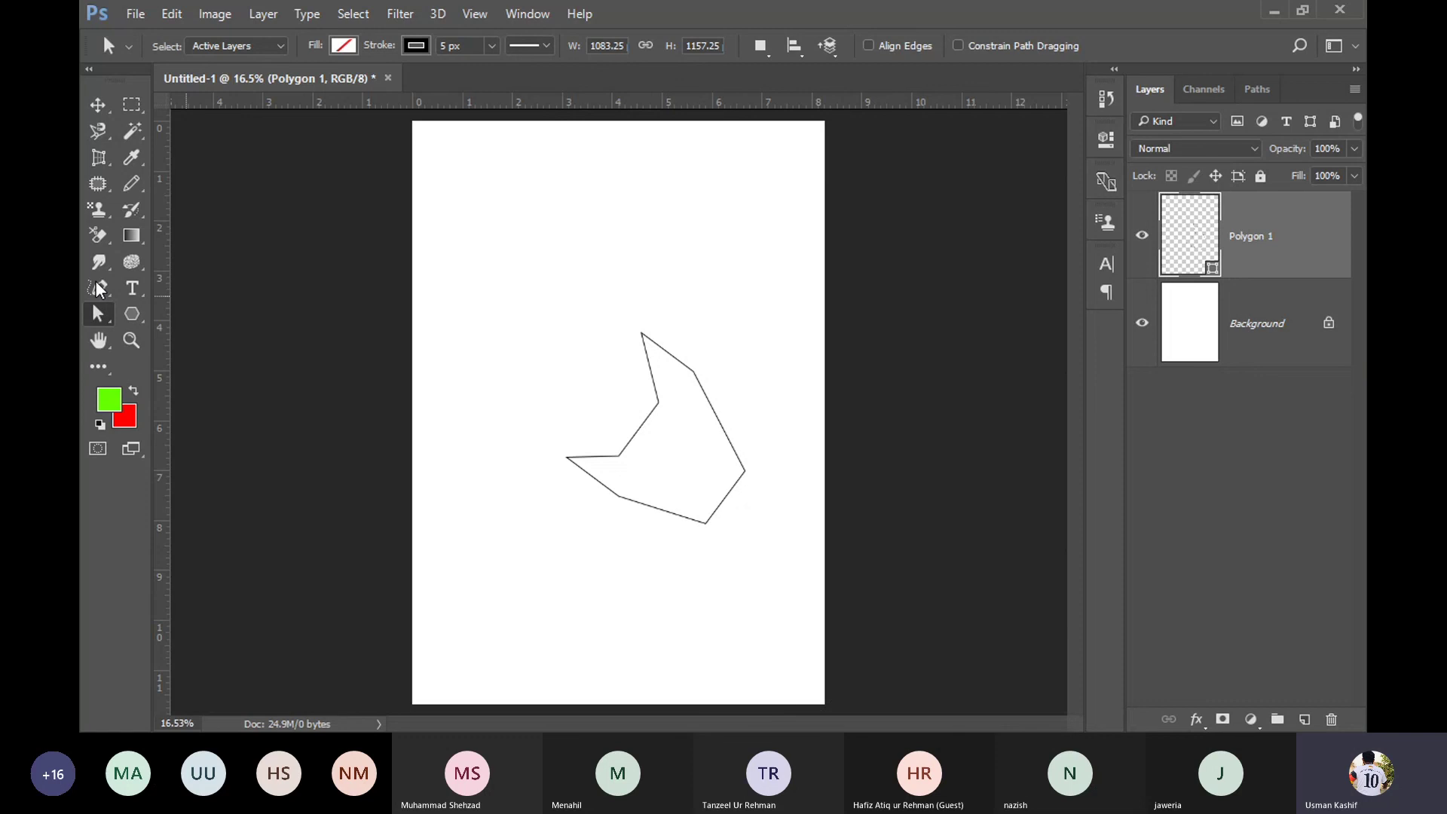
left_click(131, 340)
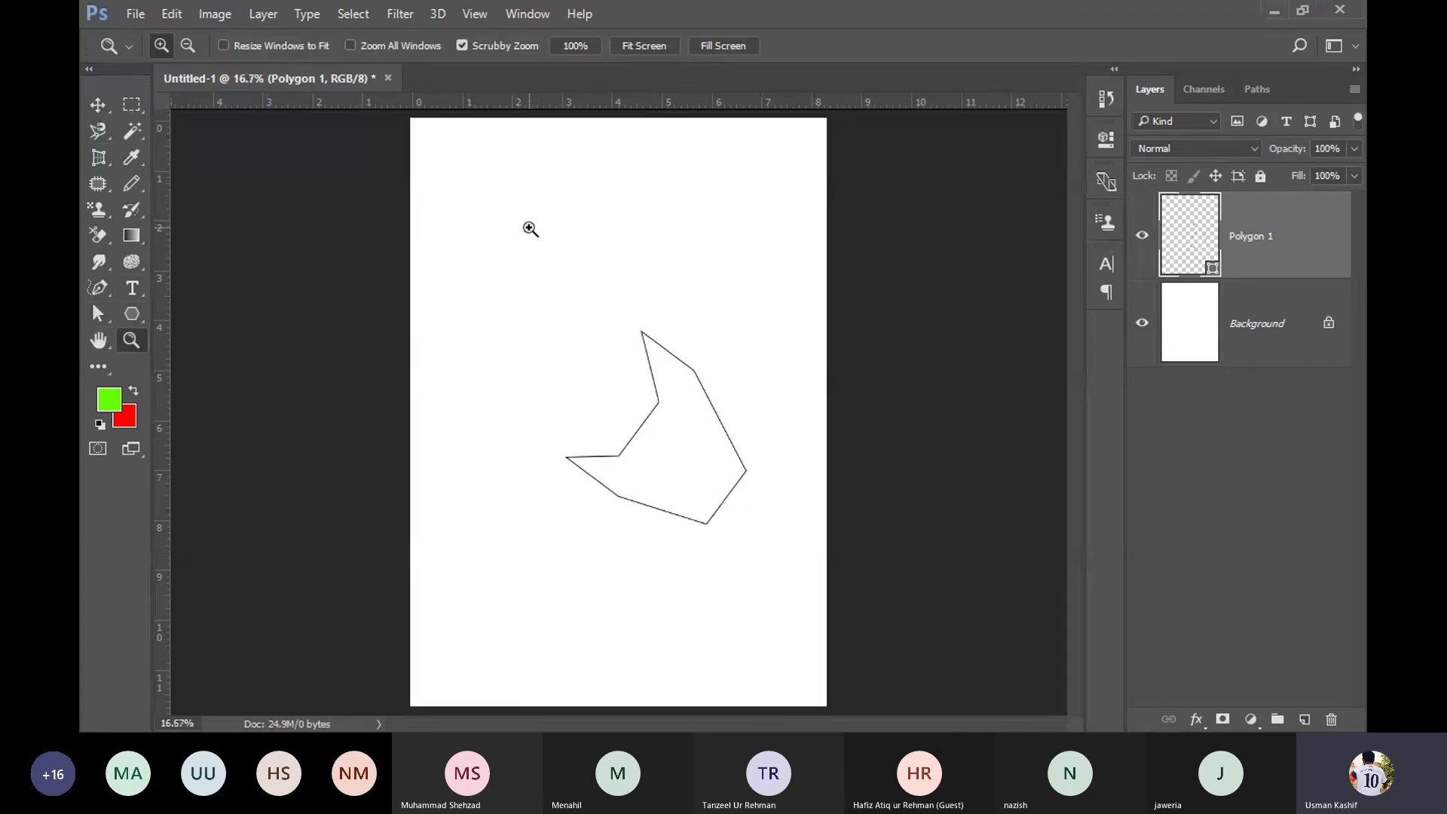
left_click(530, 229)
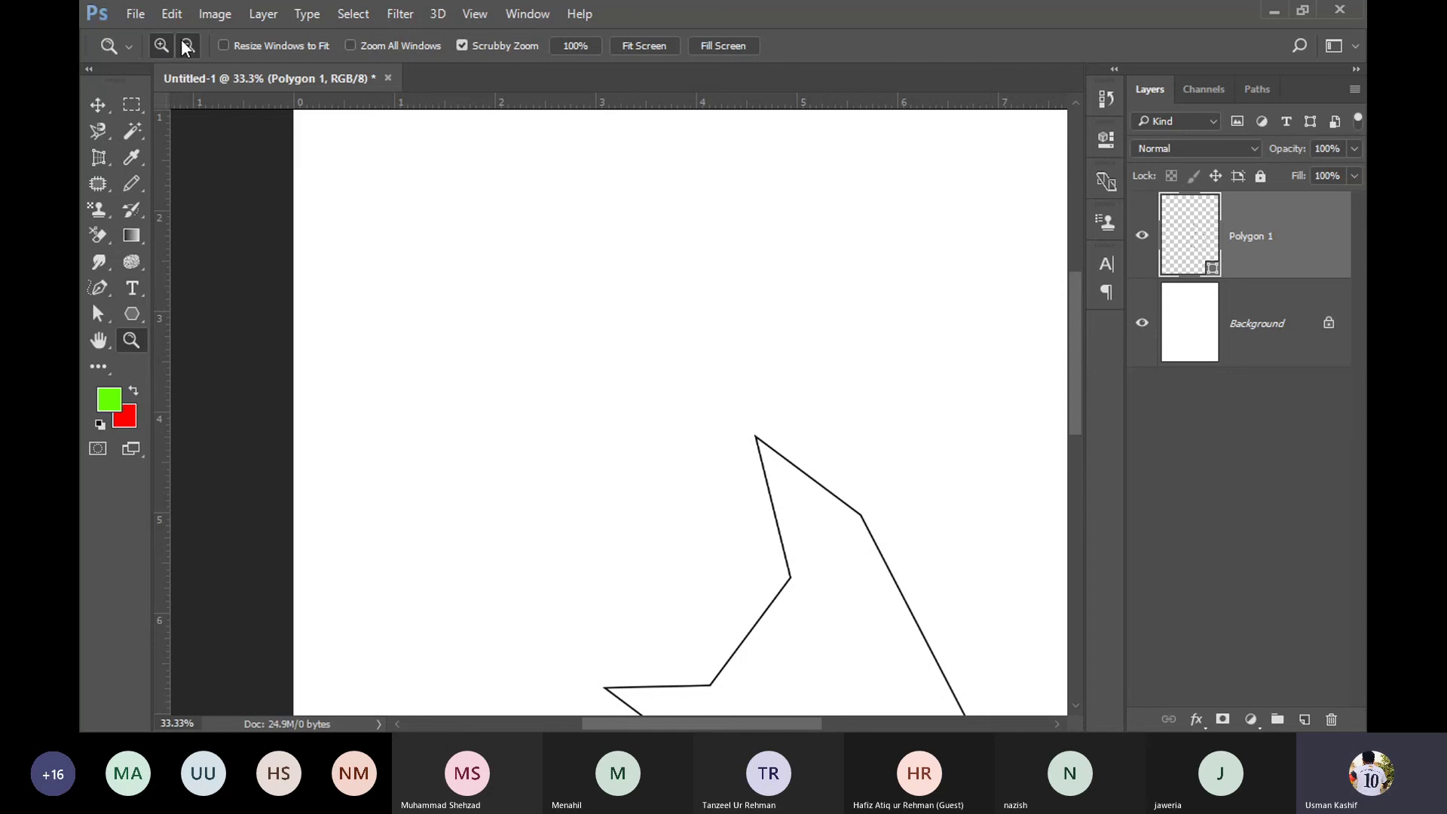
left_click(472, 310, "alt")
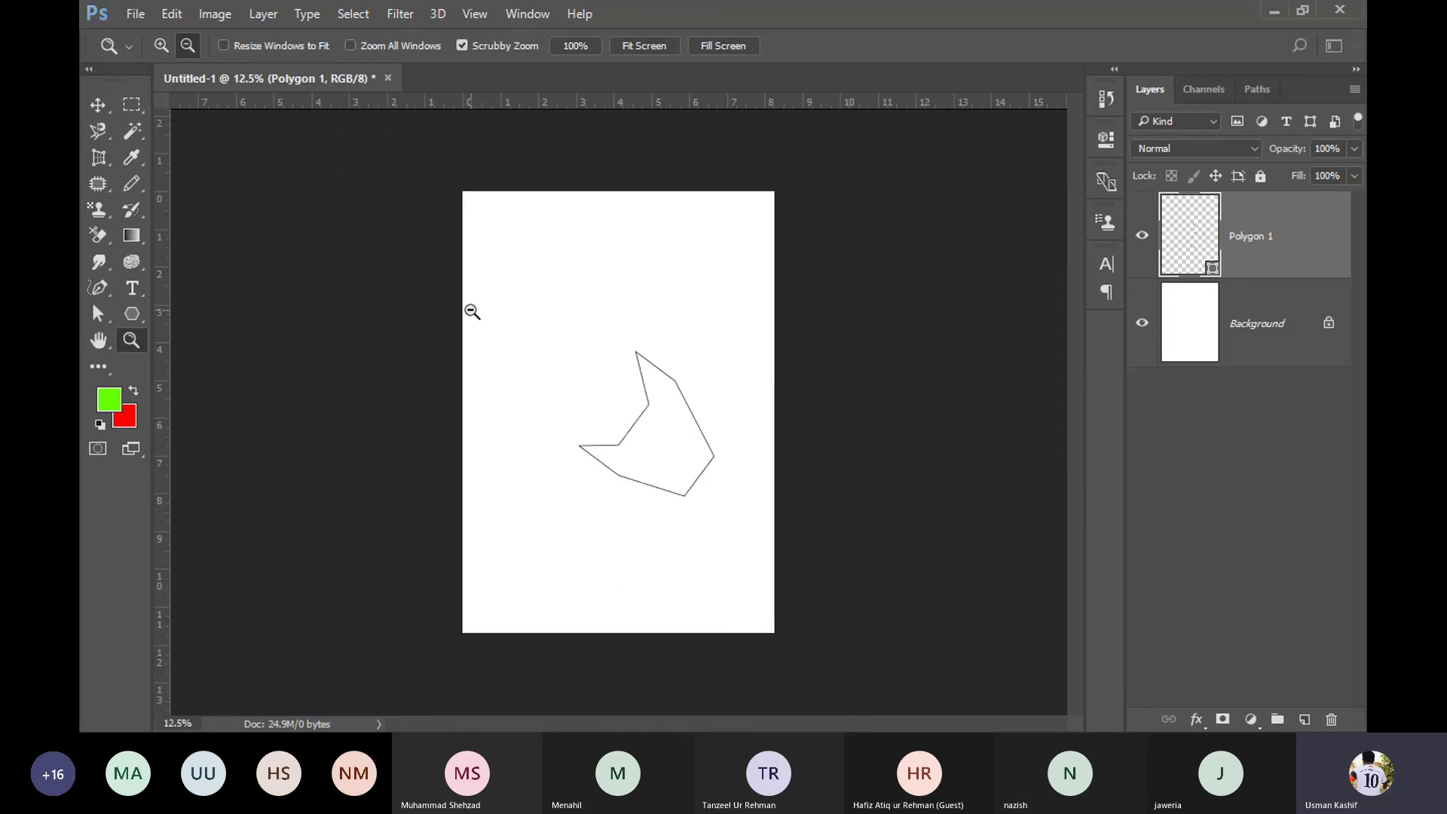
key("ctrl+plus")
key("ctrl+plus")
key("ctrl+minus")
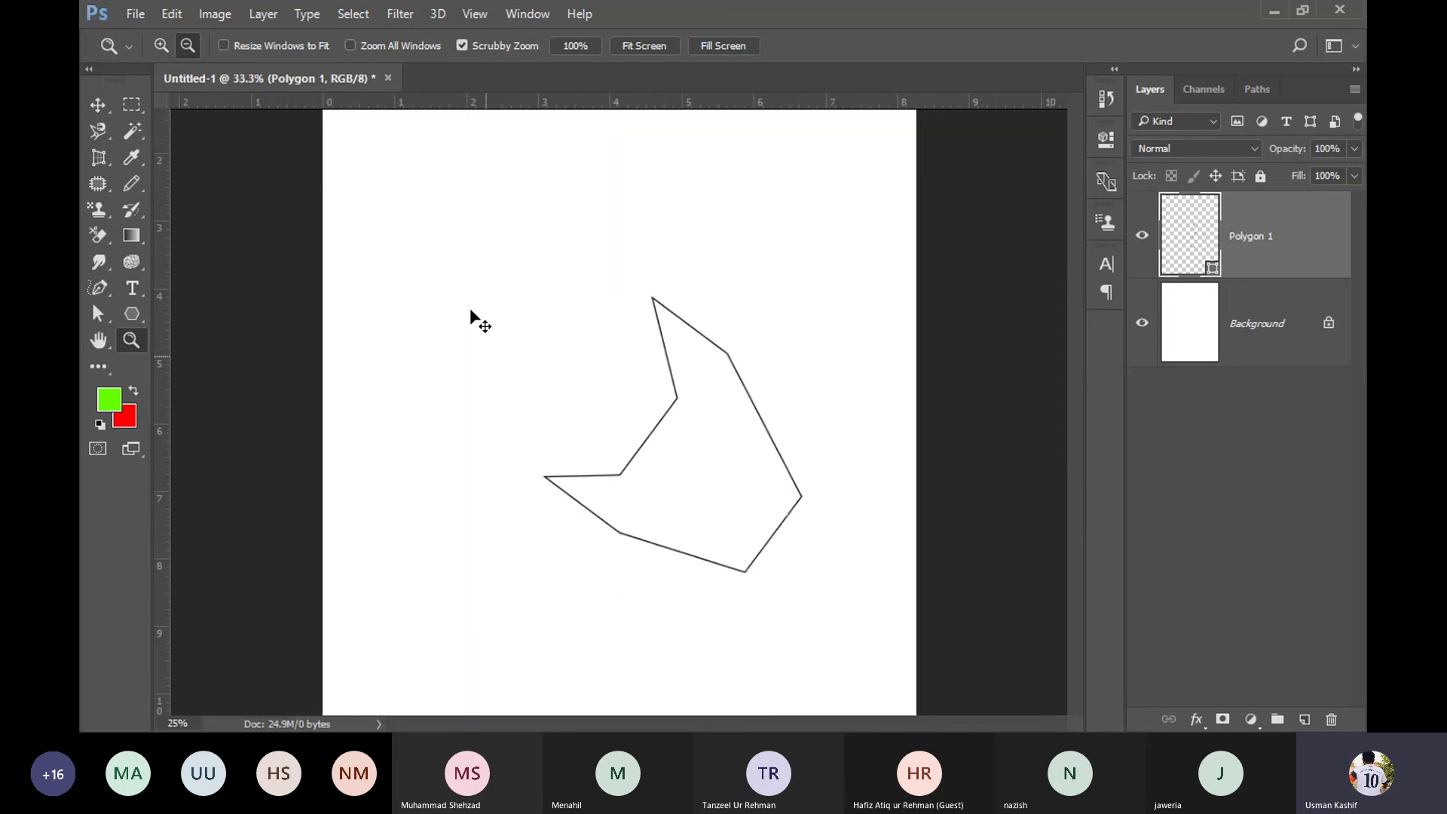
key("ctrl+minus")
left_click(555, 424)
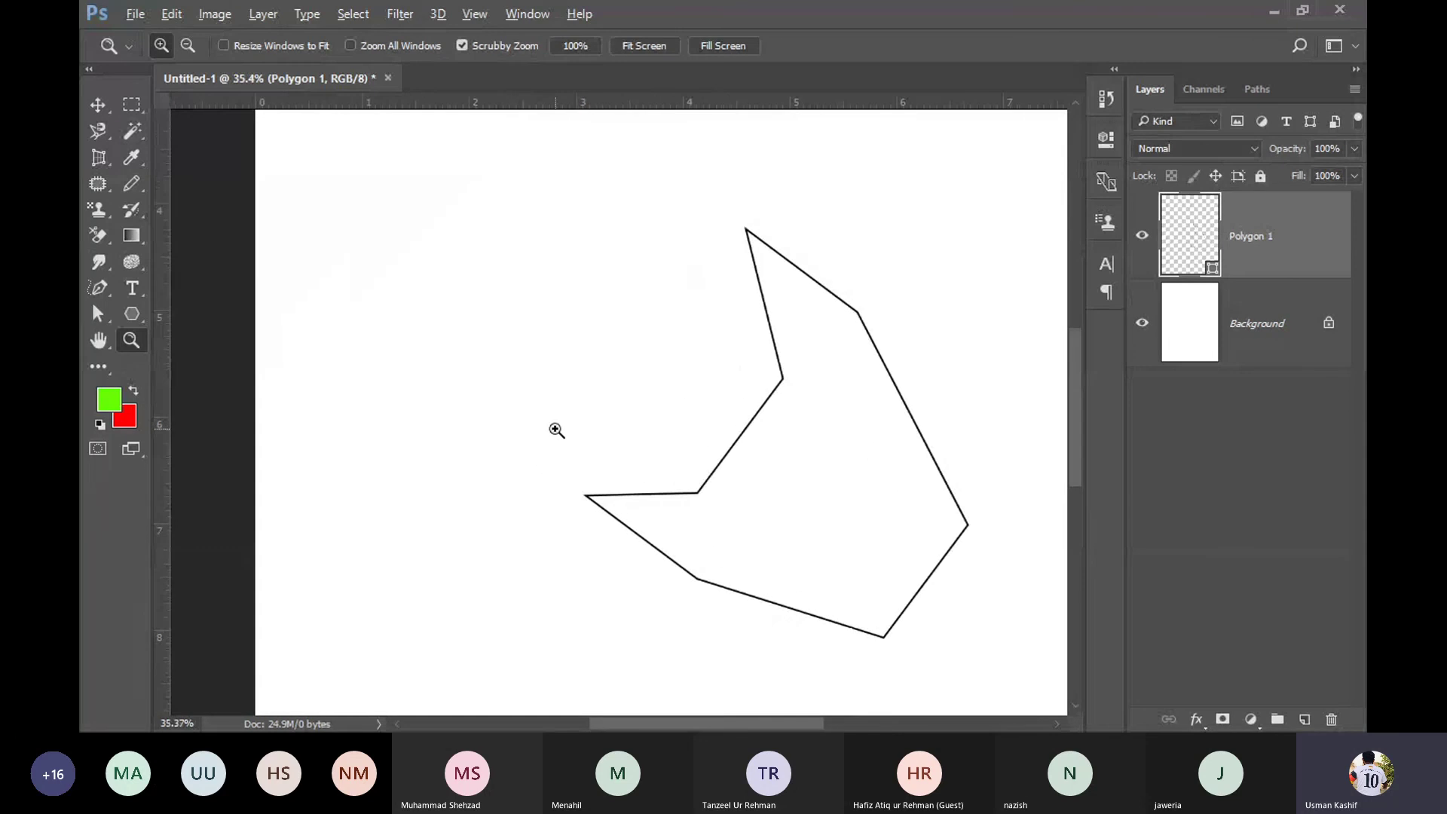
key("ctrl+minus")
key("ctrl+minus")
key("ctrl+minus")
key("ctrl+0")
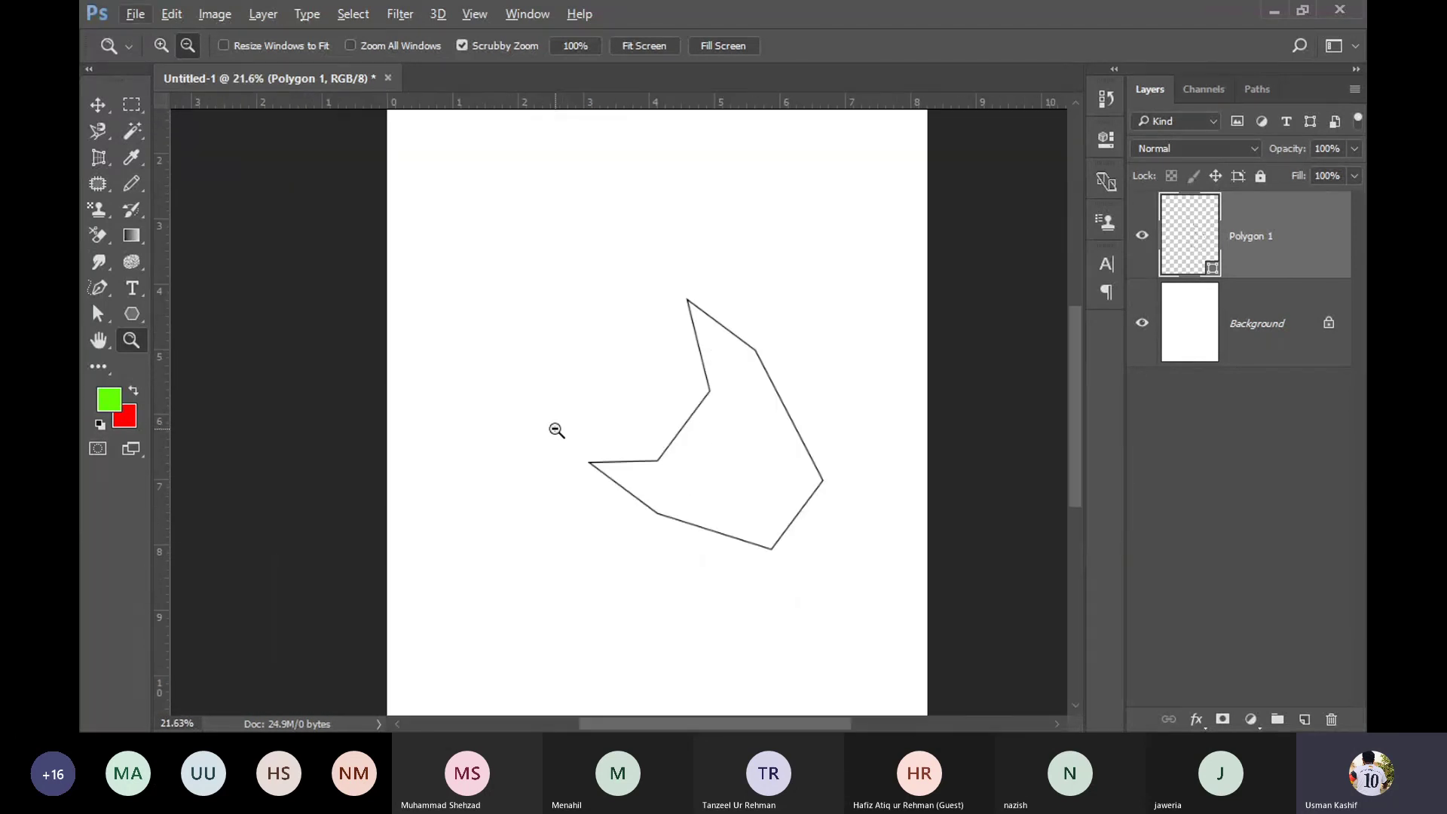
left_click(97, 349)
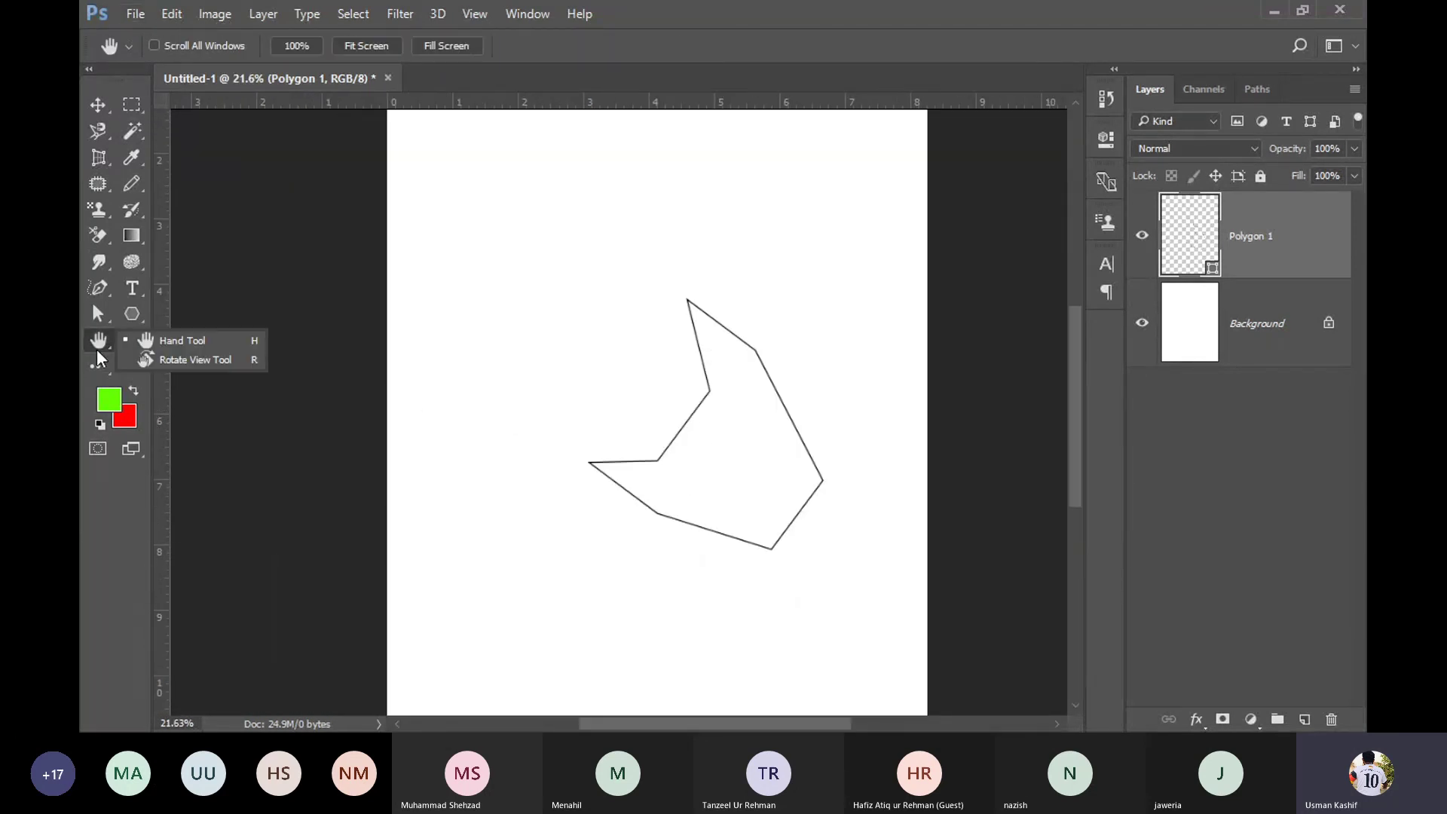
left_click(147, 339)
left_click_drag(603, 335, 520, 394)
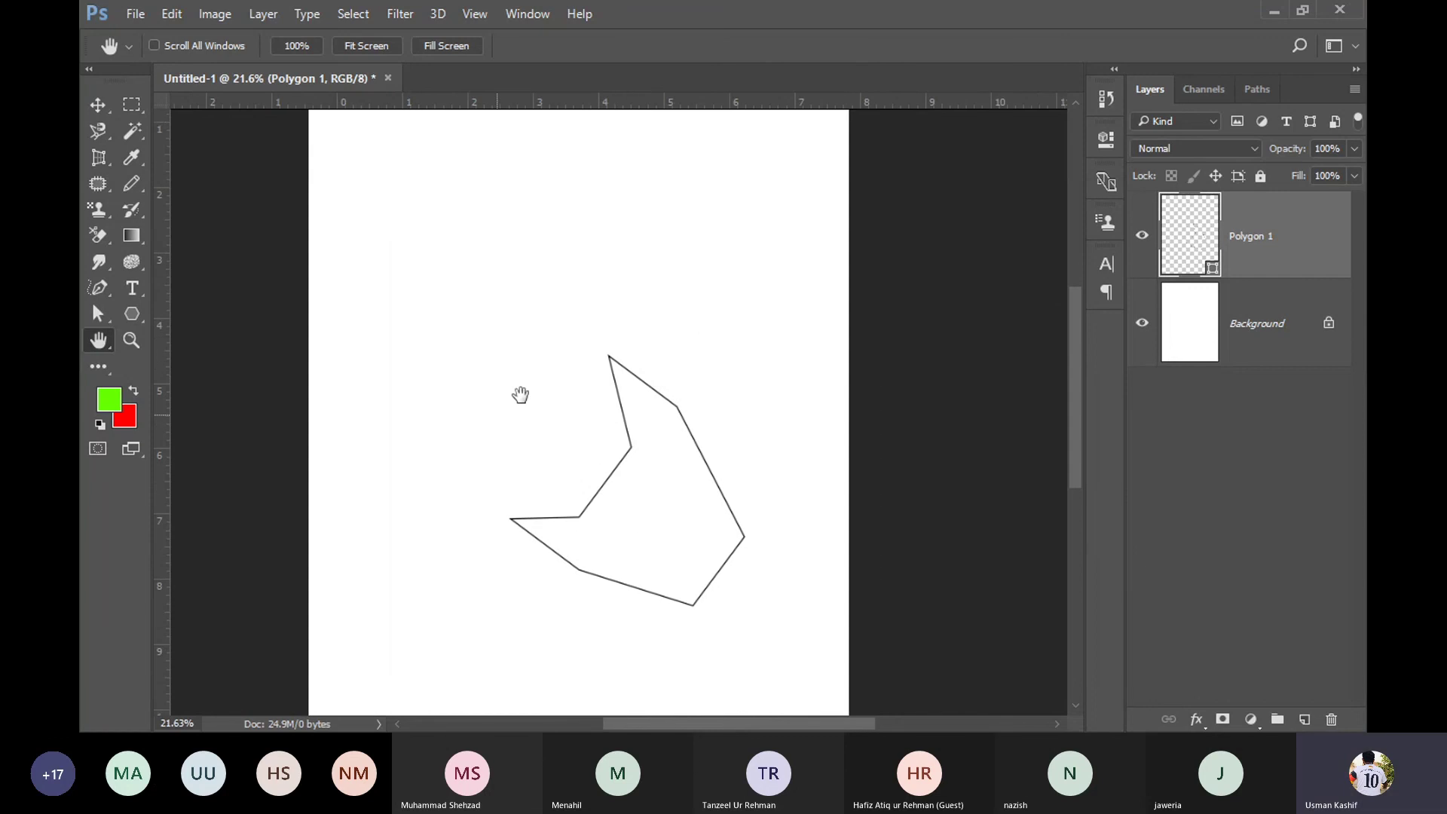
mouse_move(420, 284)
left_mouse_down()
mouse_move(685, 504)
mouse_move(636, 323)
left_mouse_up()
scroll(804, 465, "down", 1)
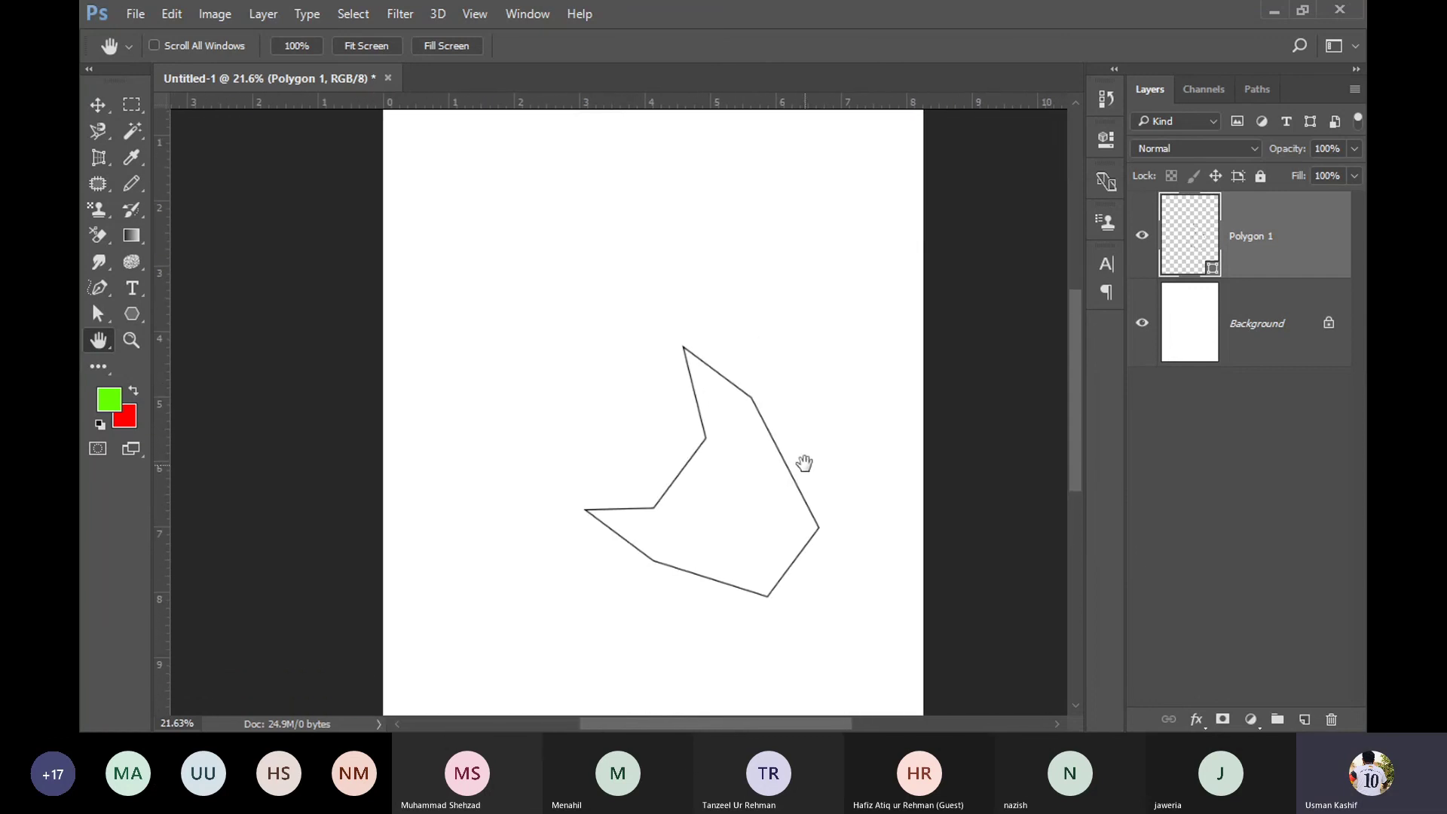
scroll(737, 487, "down", 3)
scroll(565, 497, "right", 3)
scroll(566, 497, "up", 3)
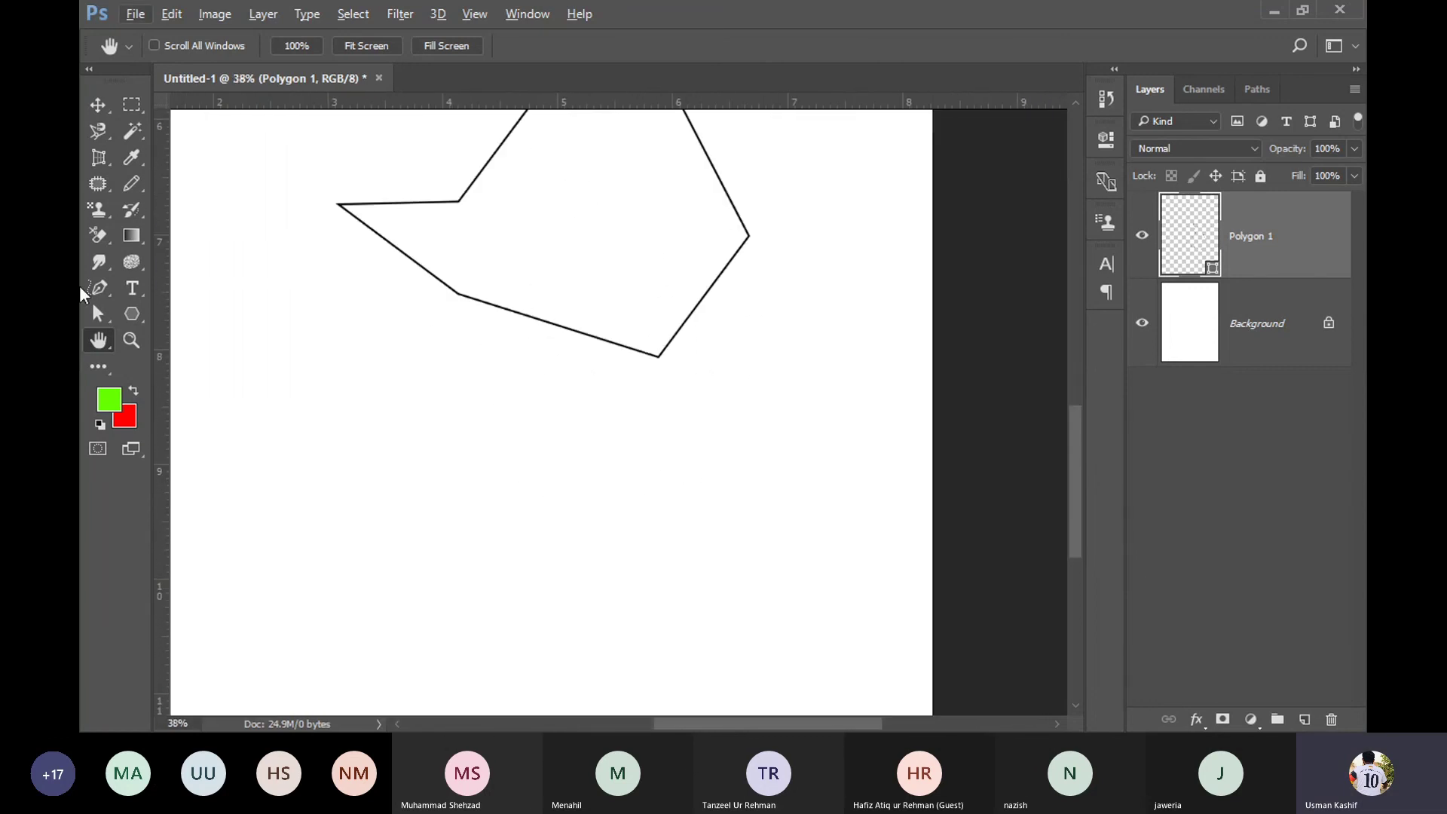
left_click(97, 105)
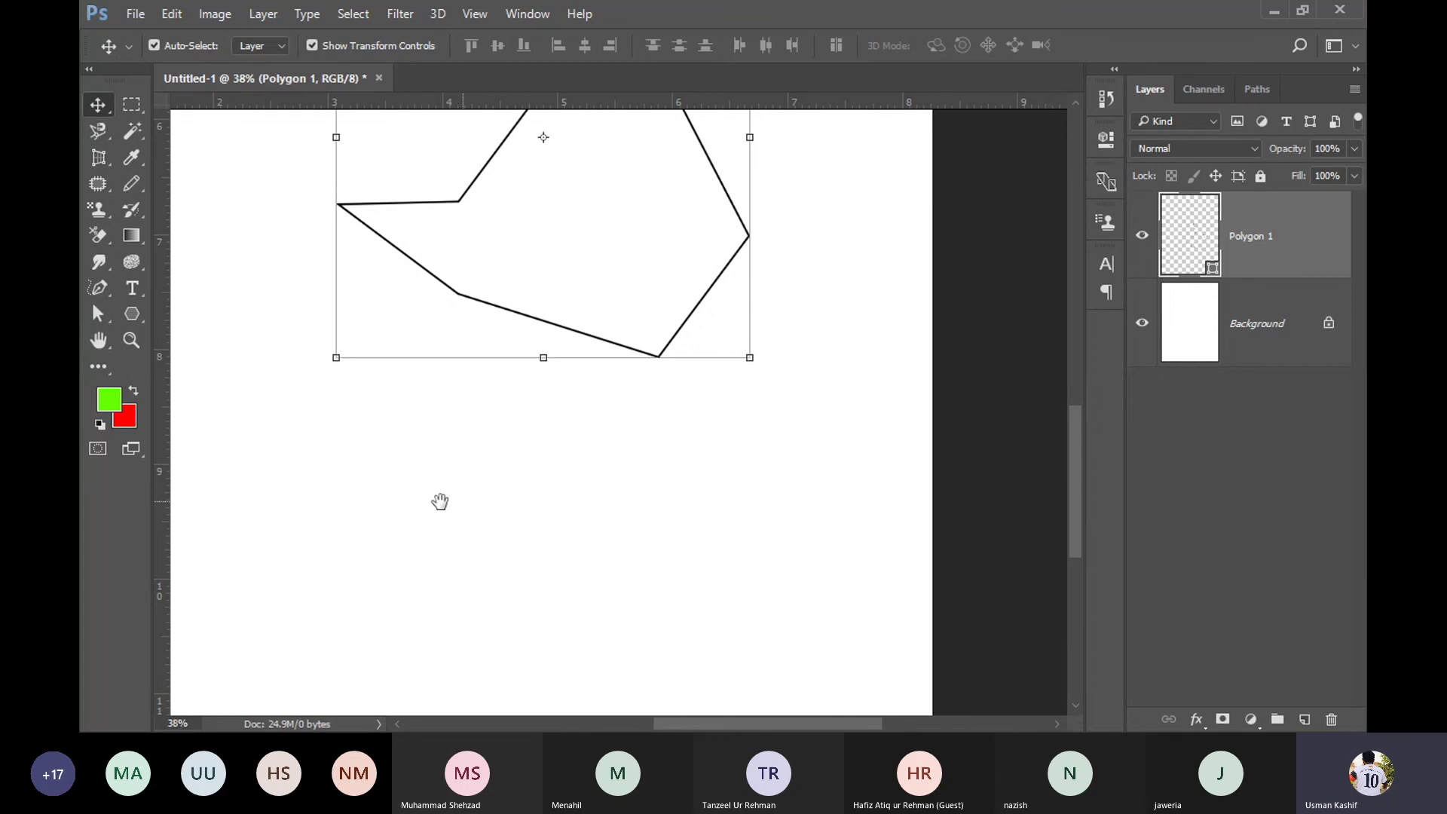
mouse_move(439, 500)
left_mouse_down()
mouse_move(648, 550)
mouse_move(652, 443)
mouse_move(752, 549)
mouse_move(578, 519)
mouse_move(691, 522)
mouse_move(559, 523)
mouse_move(527, 400)
mouse_move(445, 401)
mouse_move(533, 259)
left_mouse_up()
key("ctrl+0")
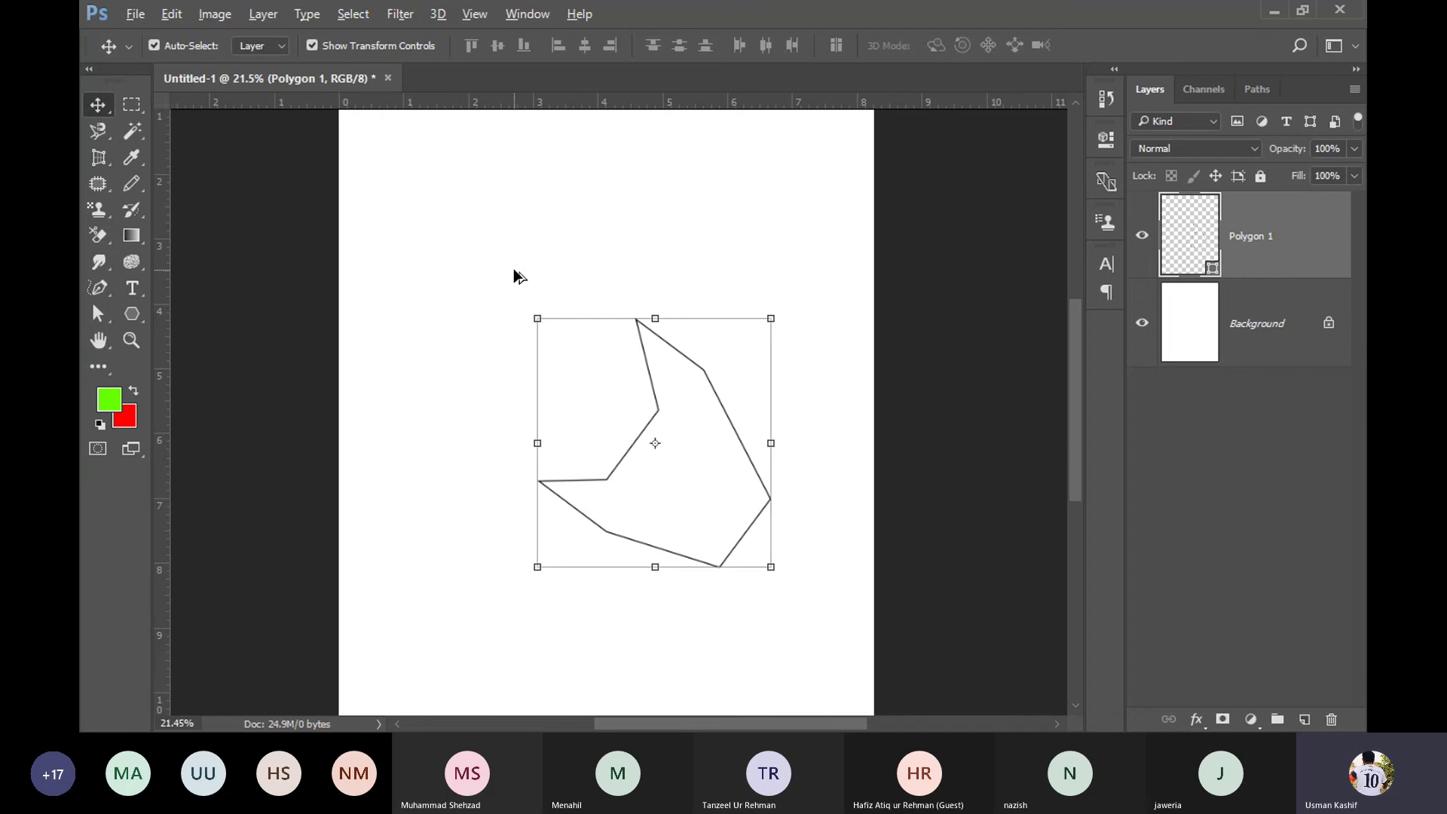
left_click(100, 341)
mouse_move(630, 203)
left_mouse_down()
mouse_move(540, 378)
mouse_move(775, 266)
left_mouse_up()
scroll(840, 488, "down", 3)
scroll(494, 472, "down", 3)
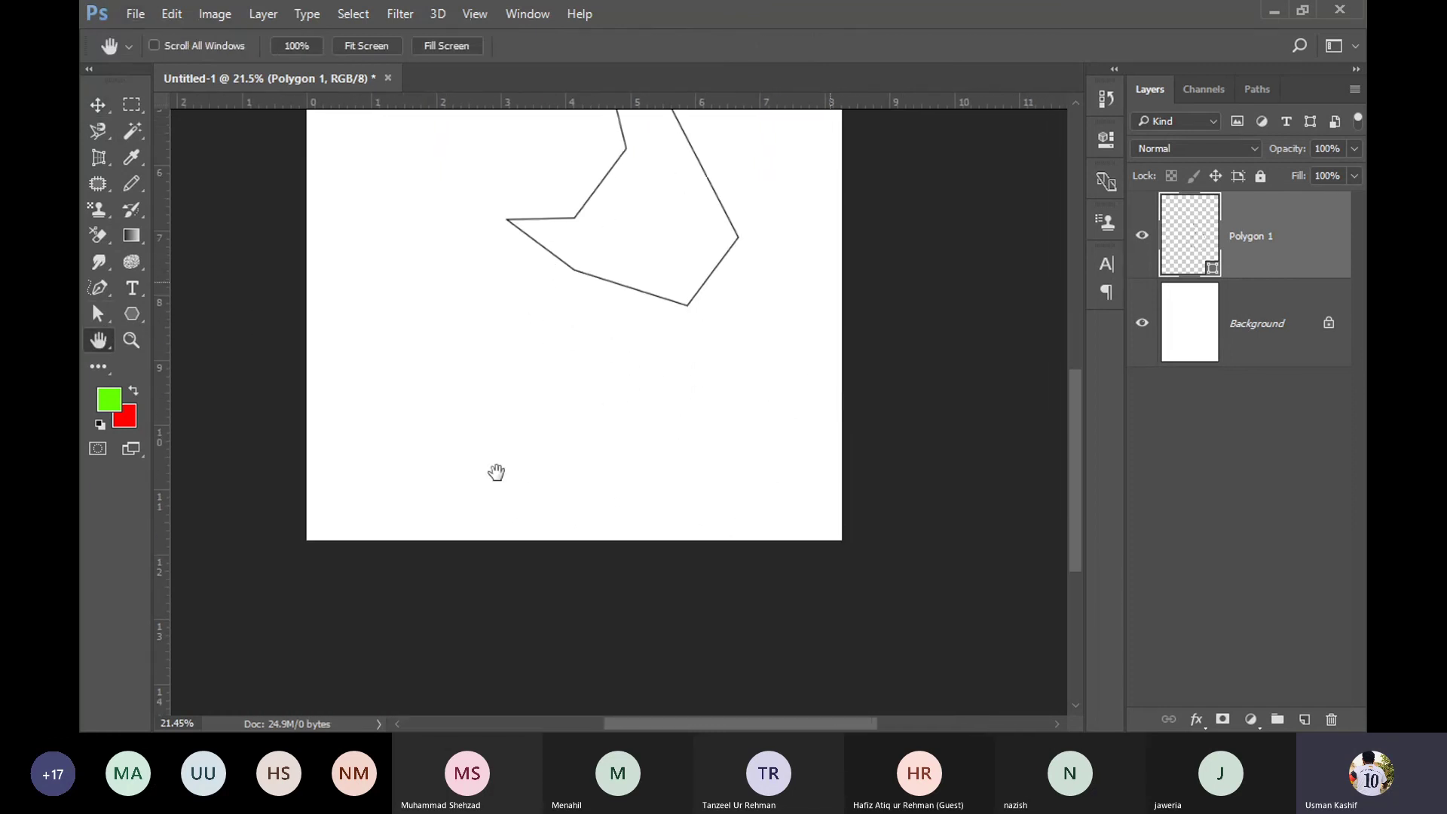
left_click_drag(494, 471, 549, 507)
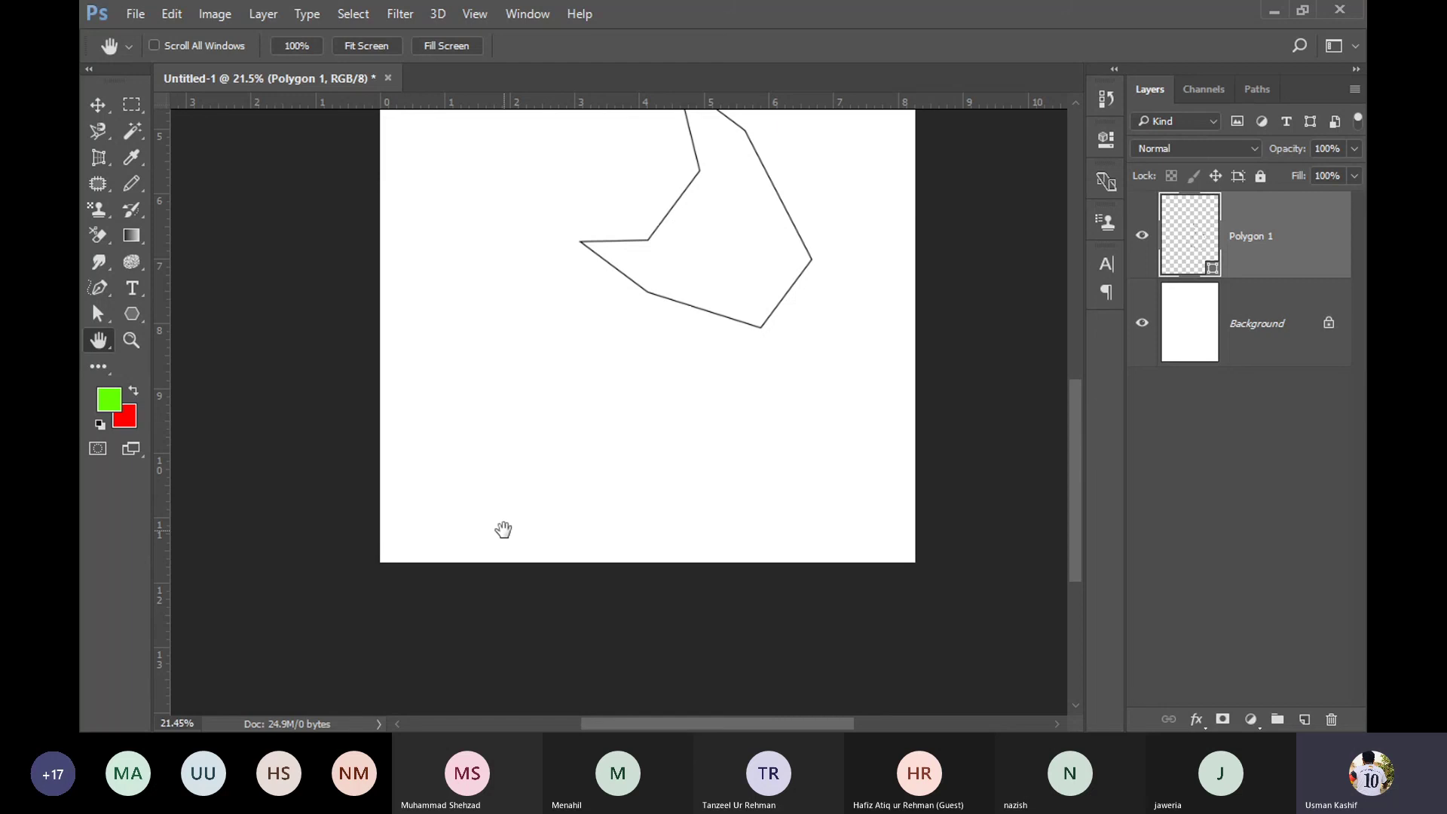
right_click(102, 347)
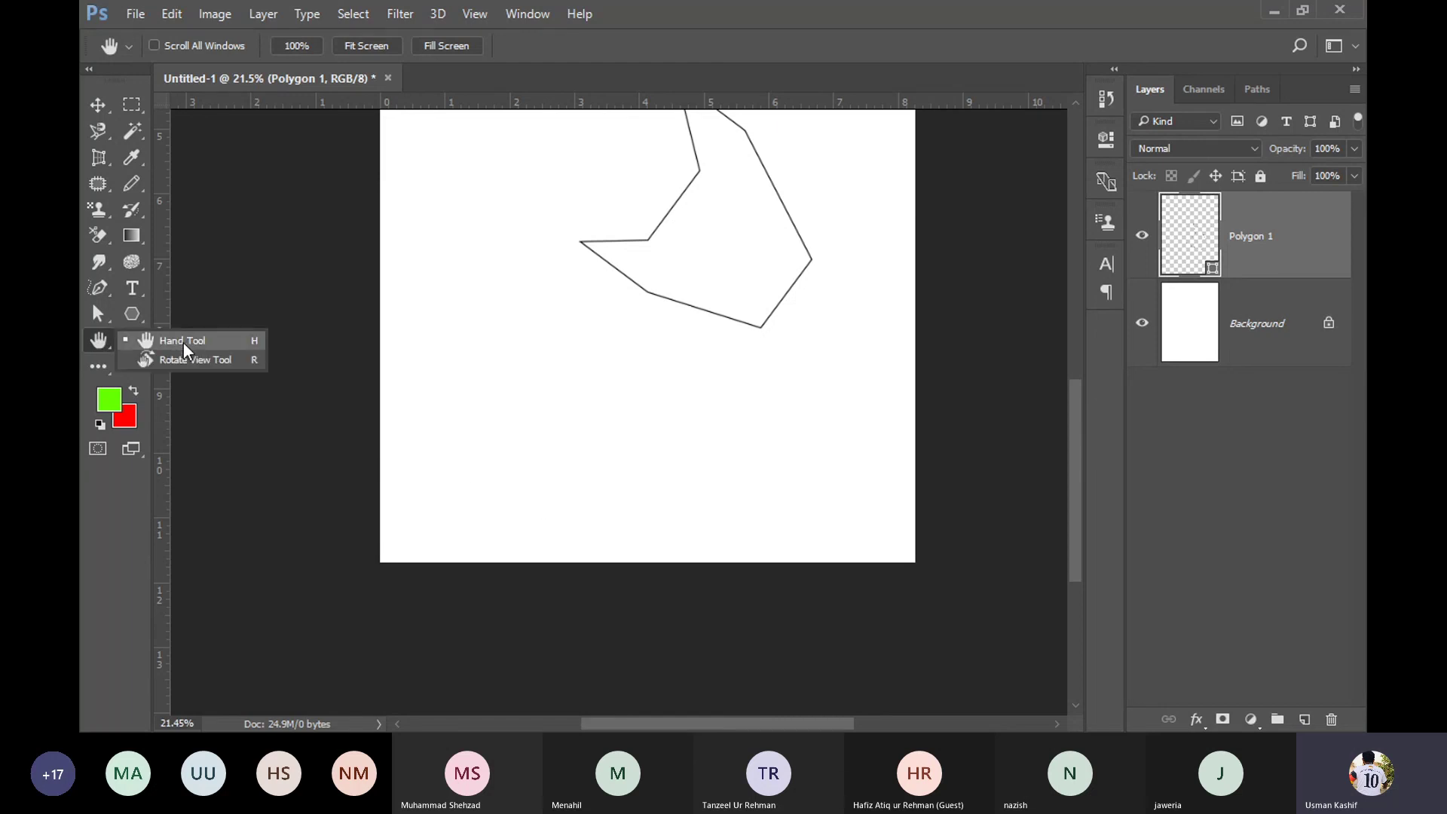
left_click(184, 342)
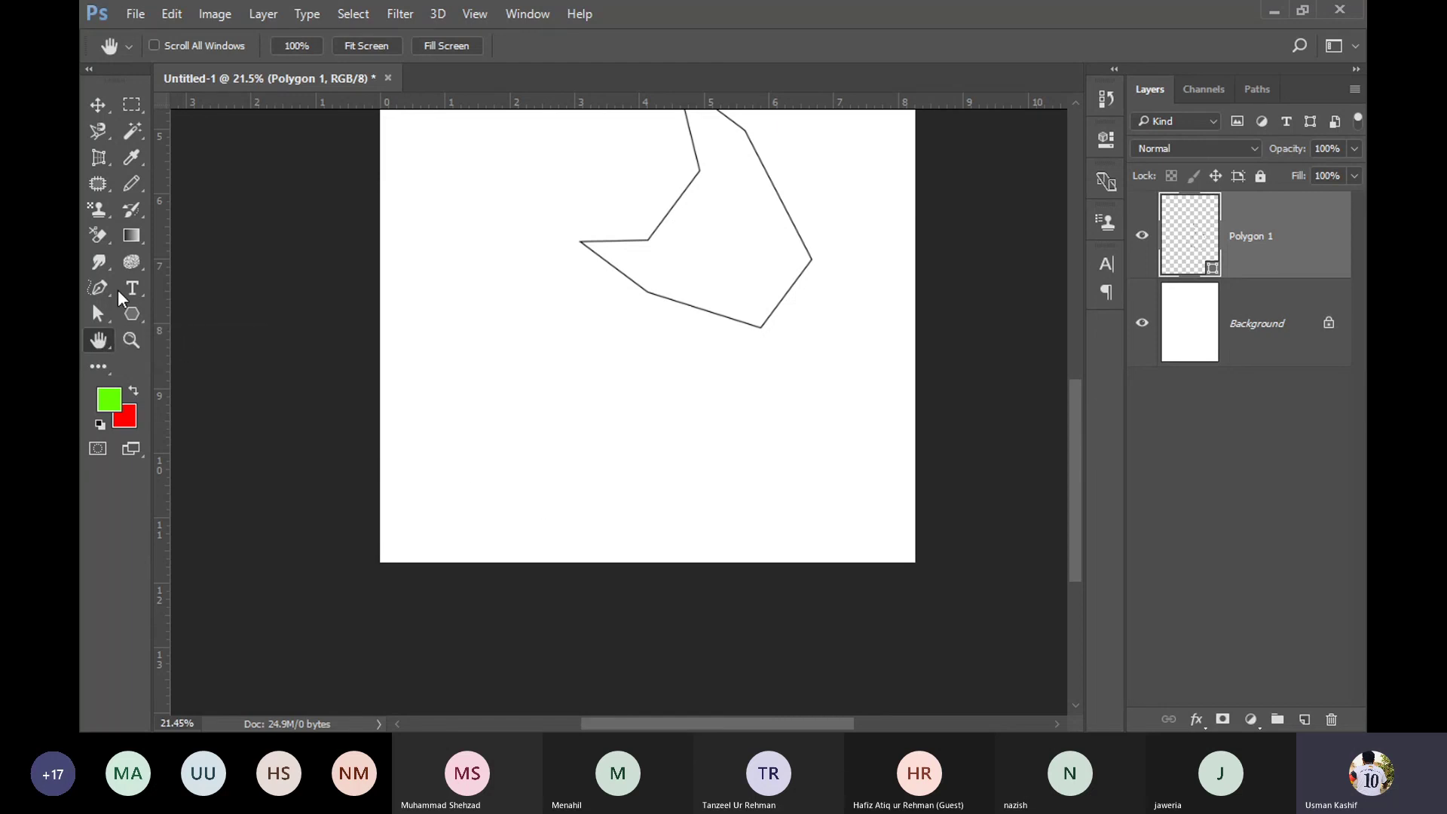
left_click(98, 105)
key("h")
left_click_drag(519, 339, 497, 478)
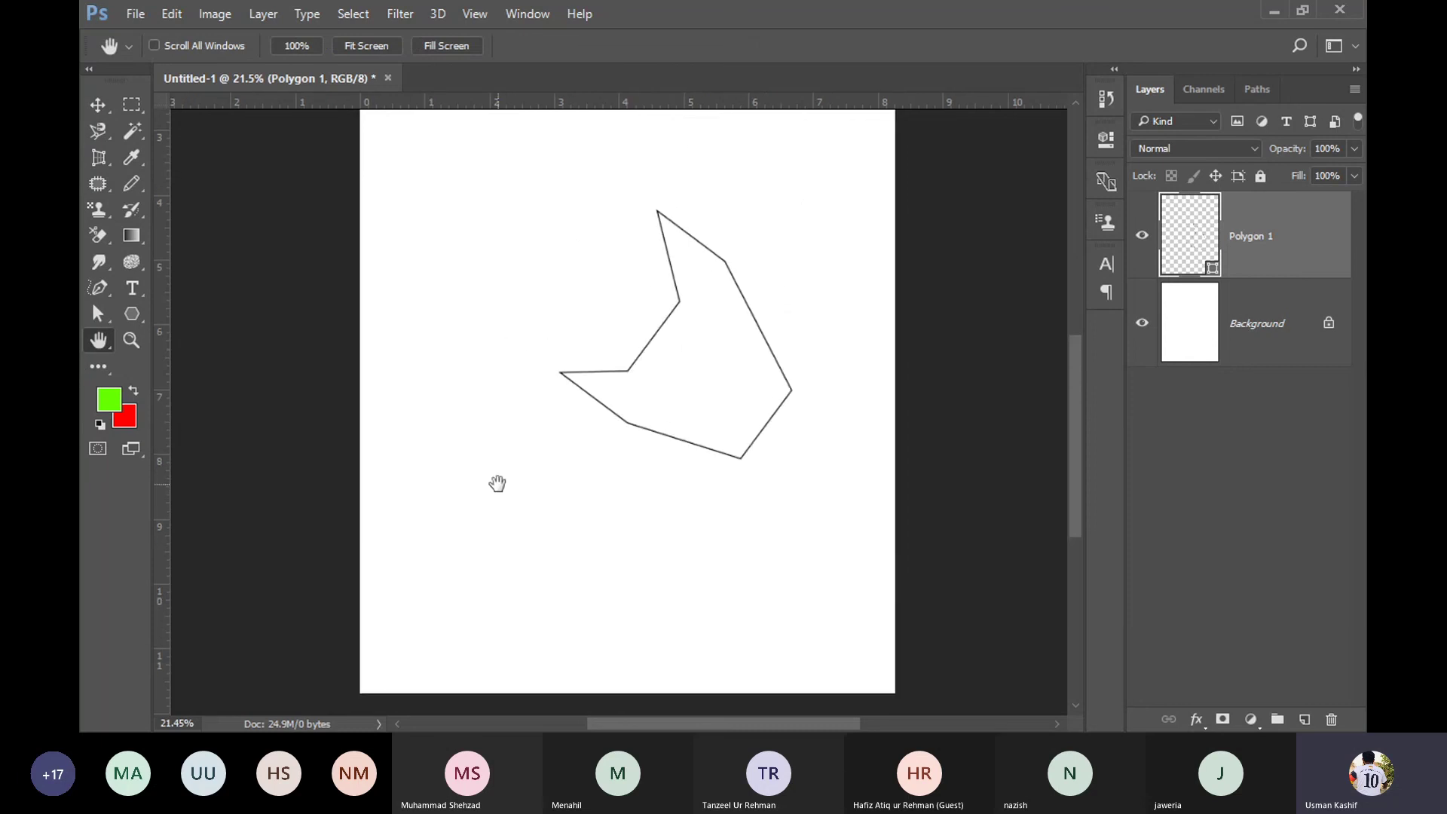
right_click(97, 339)
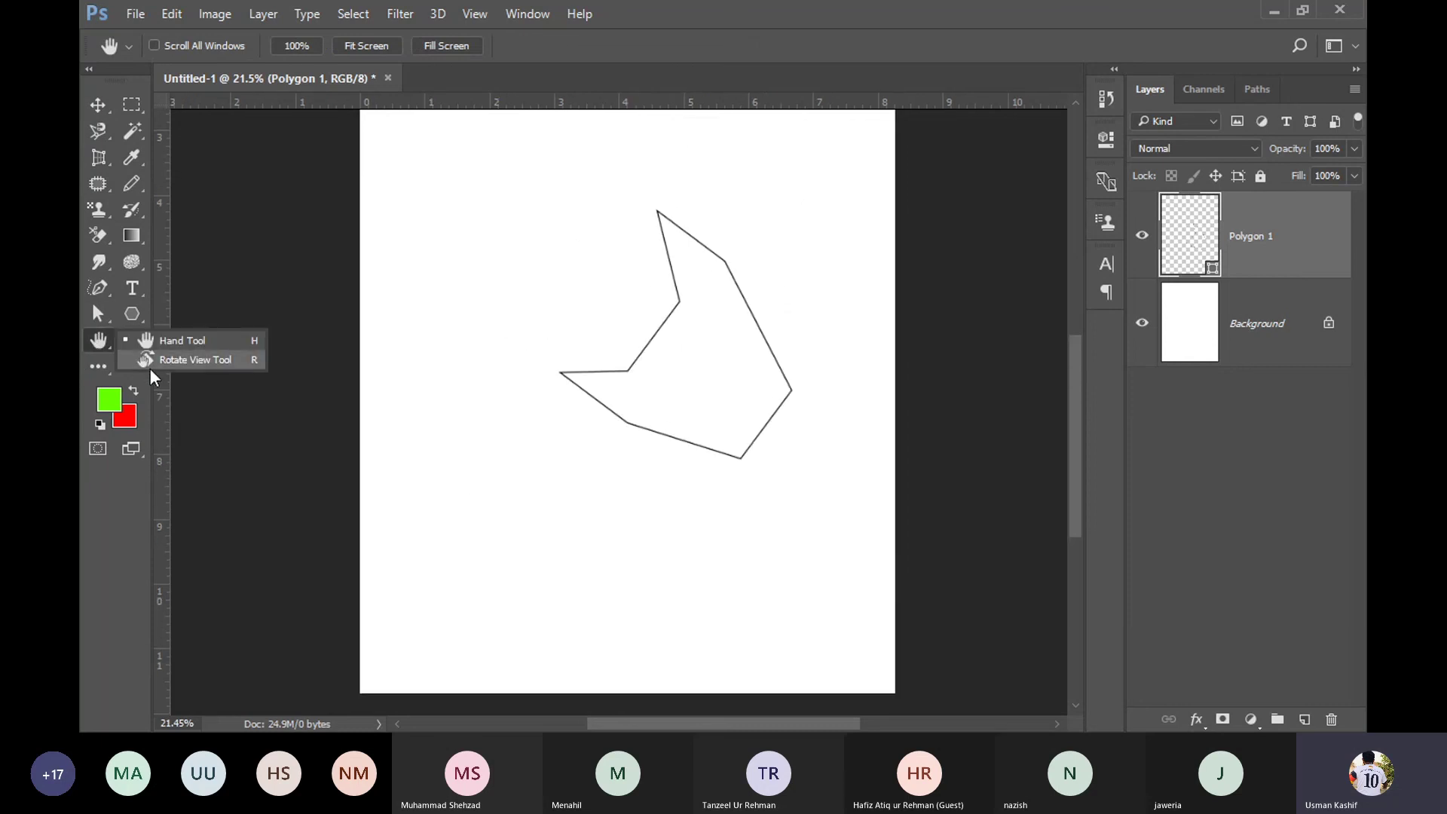
Step: Rotate the canvas view to 180° so the page and polygon appear upside down
left_click(181, 360)
mouse_move(515, 525)
left_mouse_down()
mouse_move(651, 393)
mouse_move(595, 388)
left_mouse_up()
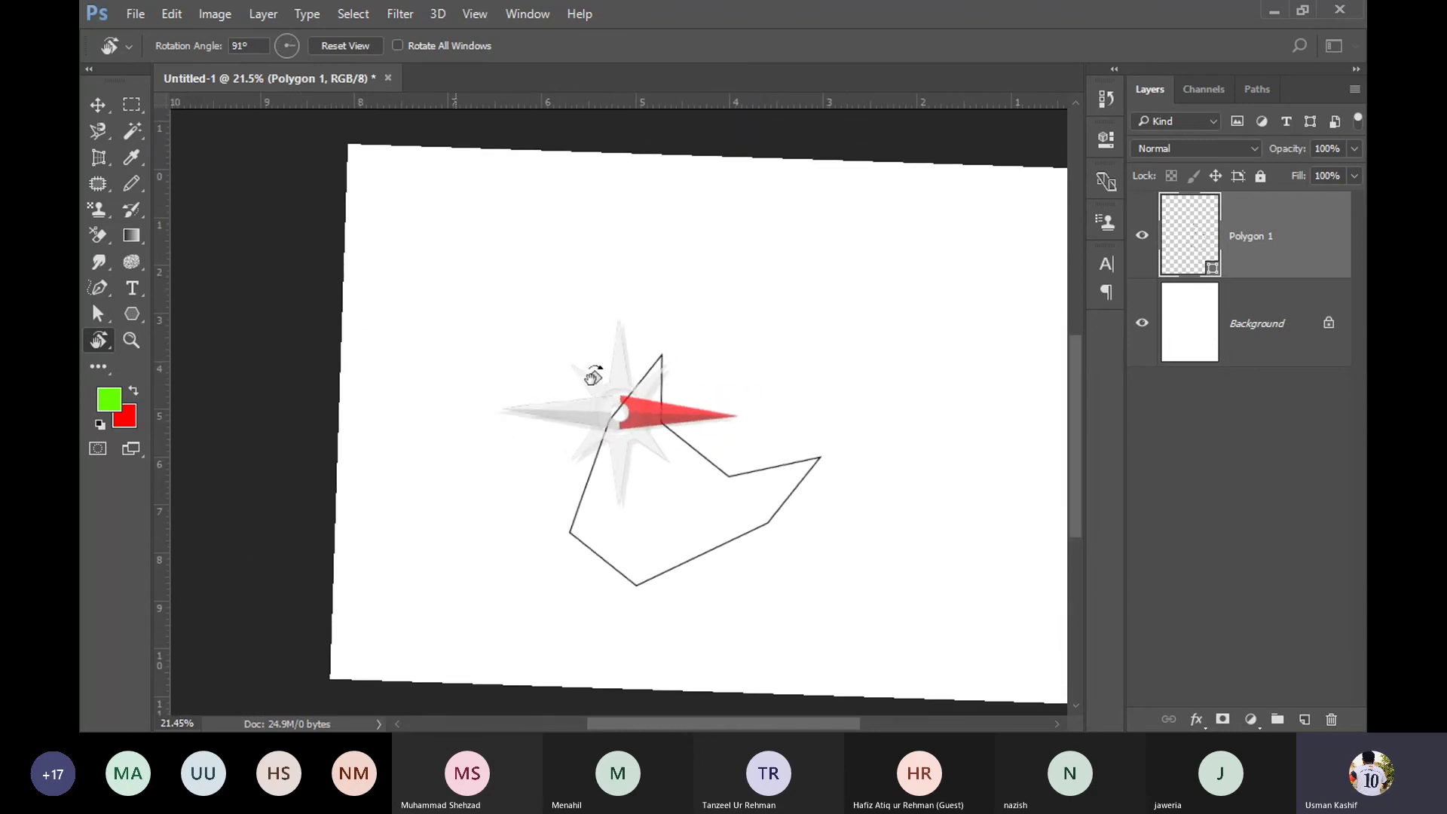
left_click_drag(596, 388, 593, 375)
mouse_move(834, 326)
left_mouse_down()
mouse_move(651, 525)
mouse_move(661, 519)
left_mouse_up()
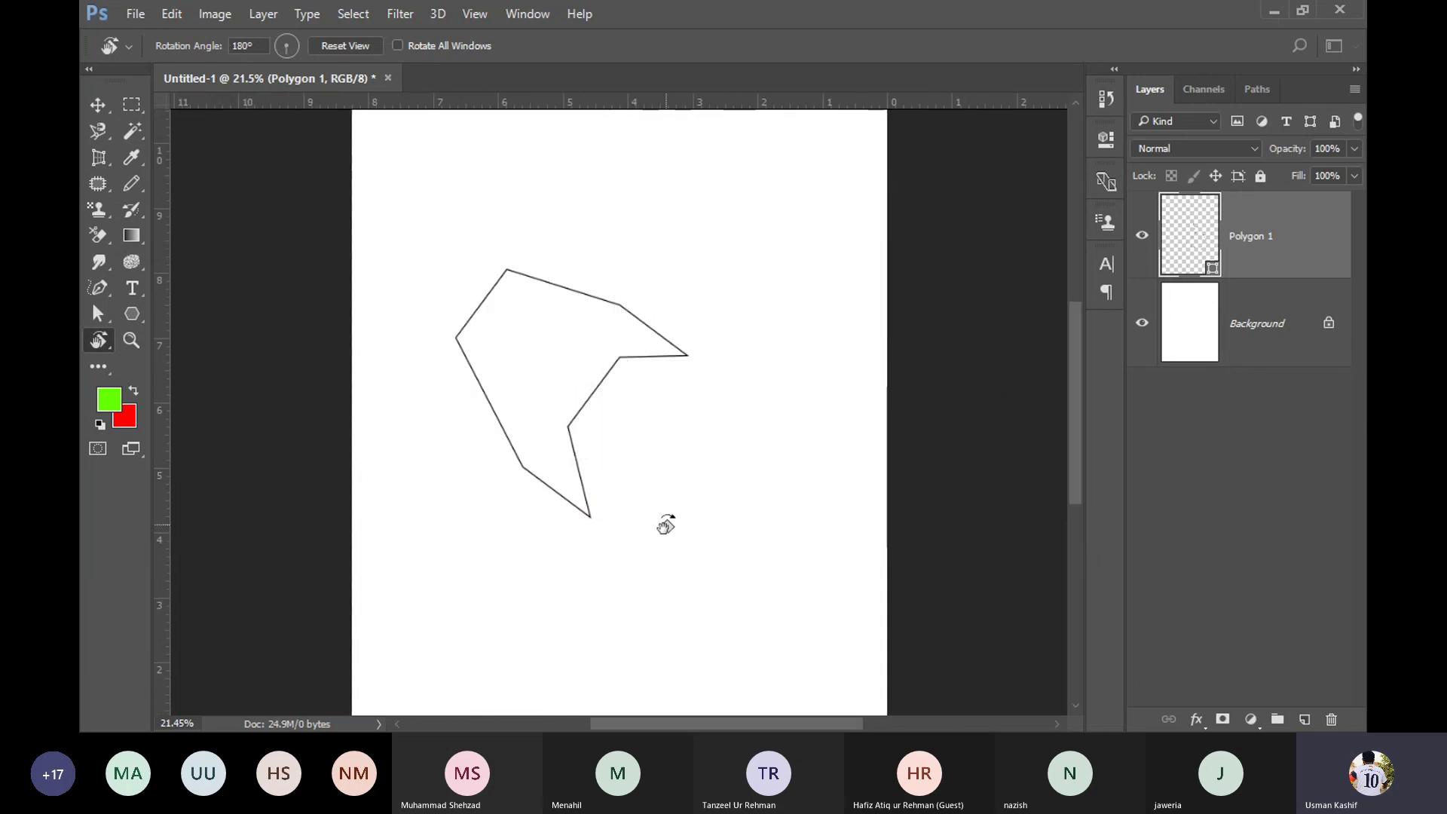
scroll(359, 339, "down", 3)
scroll(360, 341, "up", 3)
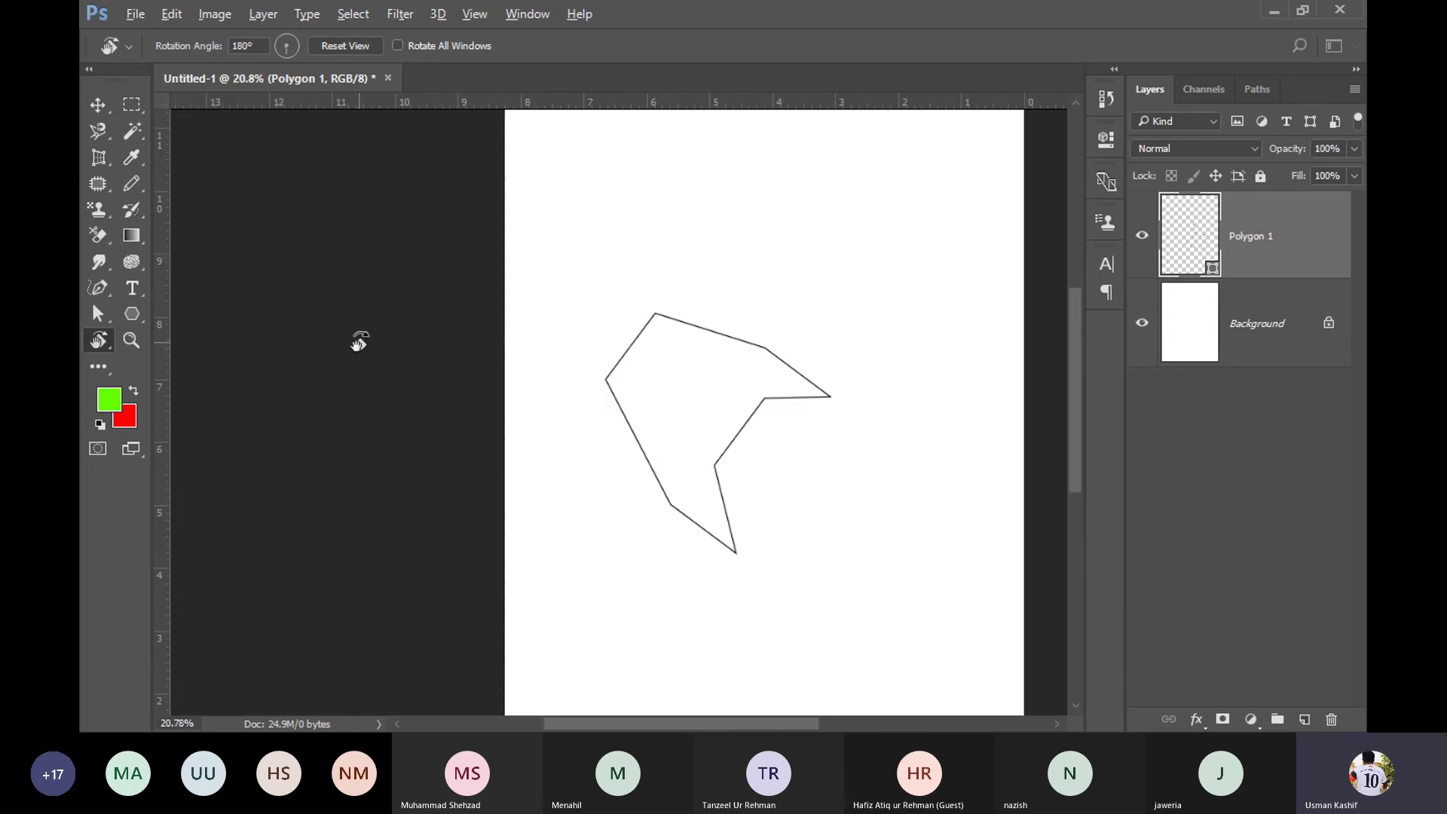
scroll(659, 296, "right", 2)
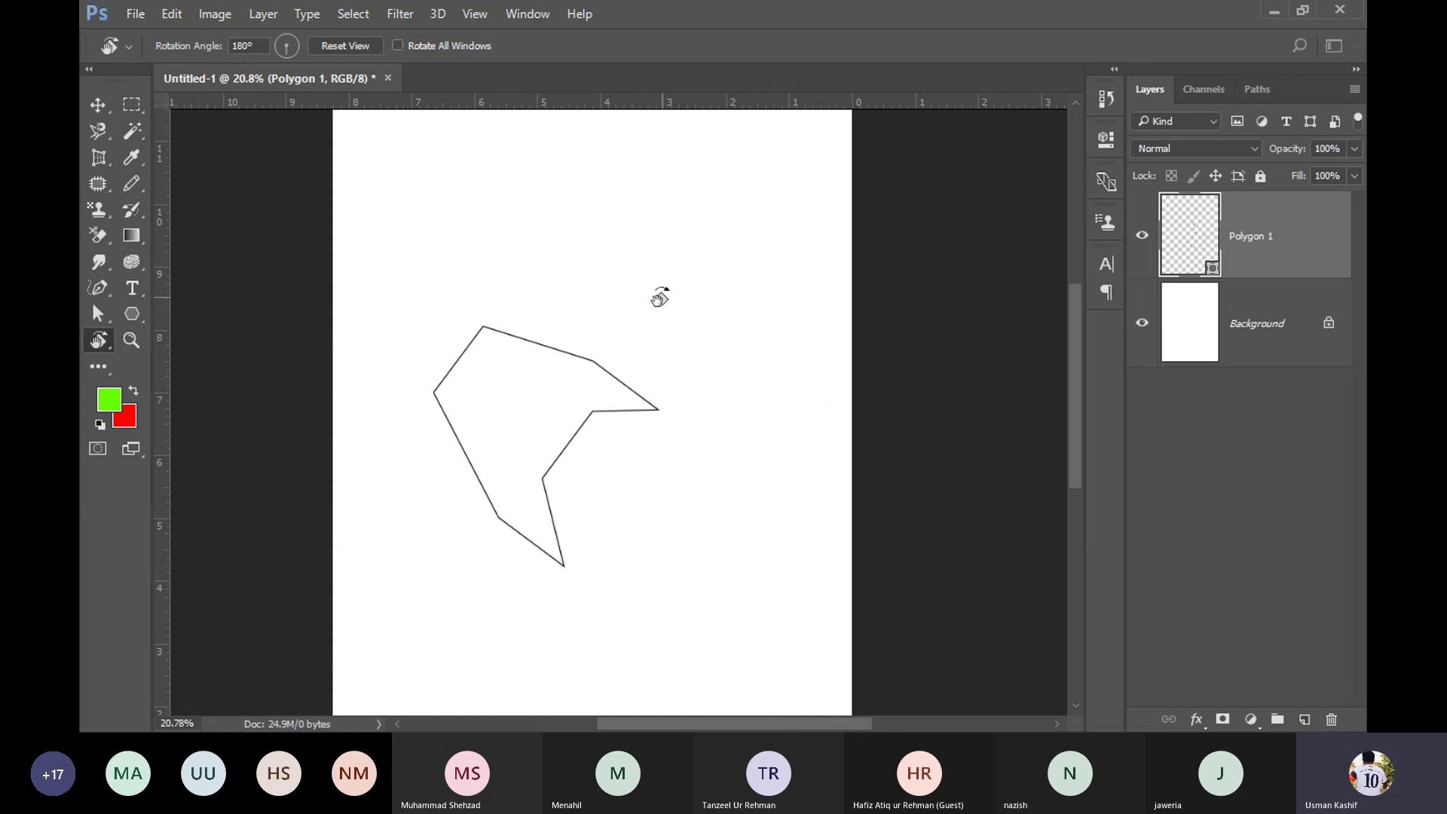
scroll(554, 321, "up", 2)
Step: Adjust the view, then return to the Move tool
left_click(99, 105)
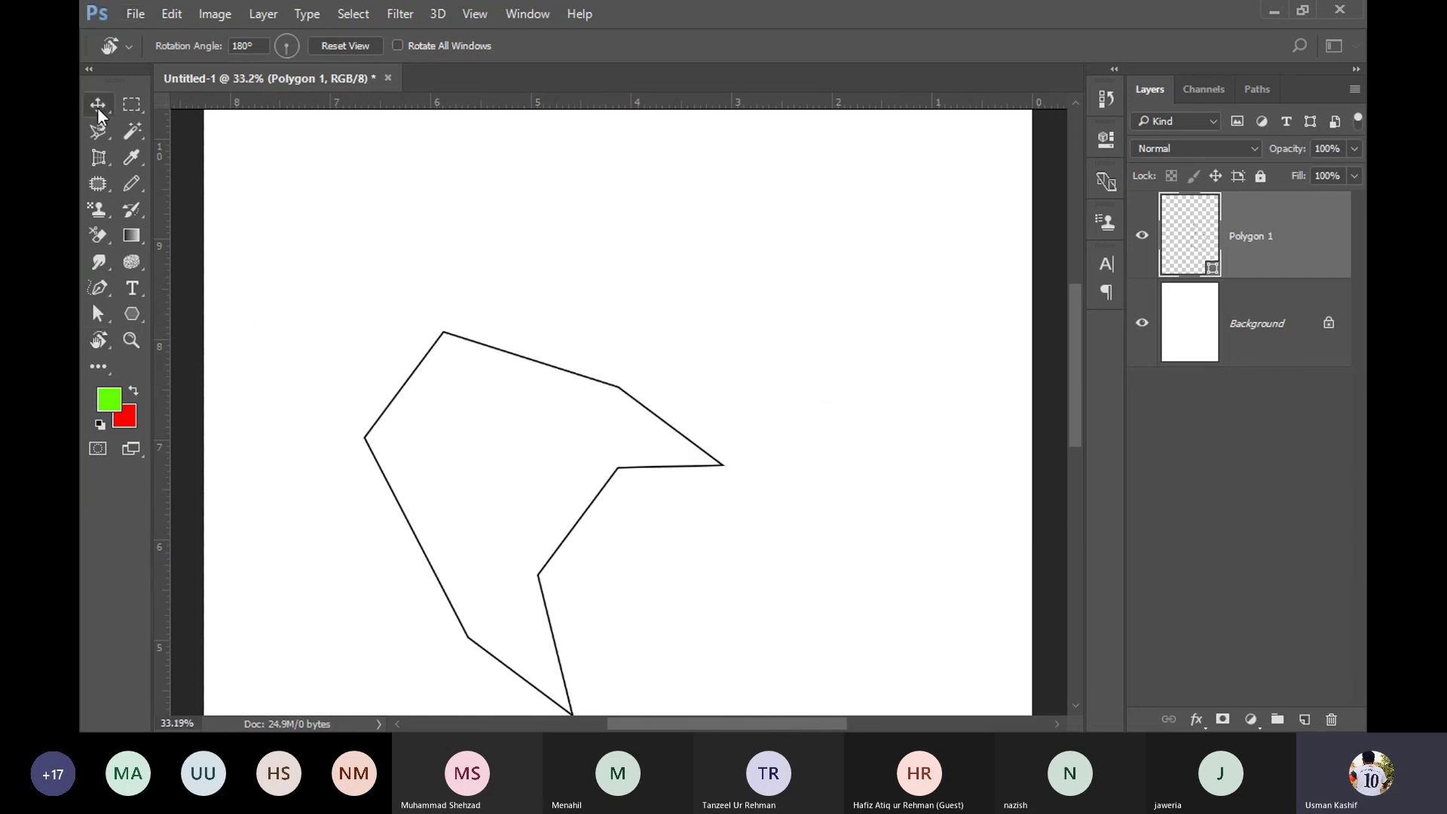
scroll(957, 646, "down", 4)
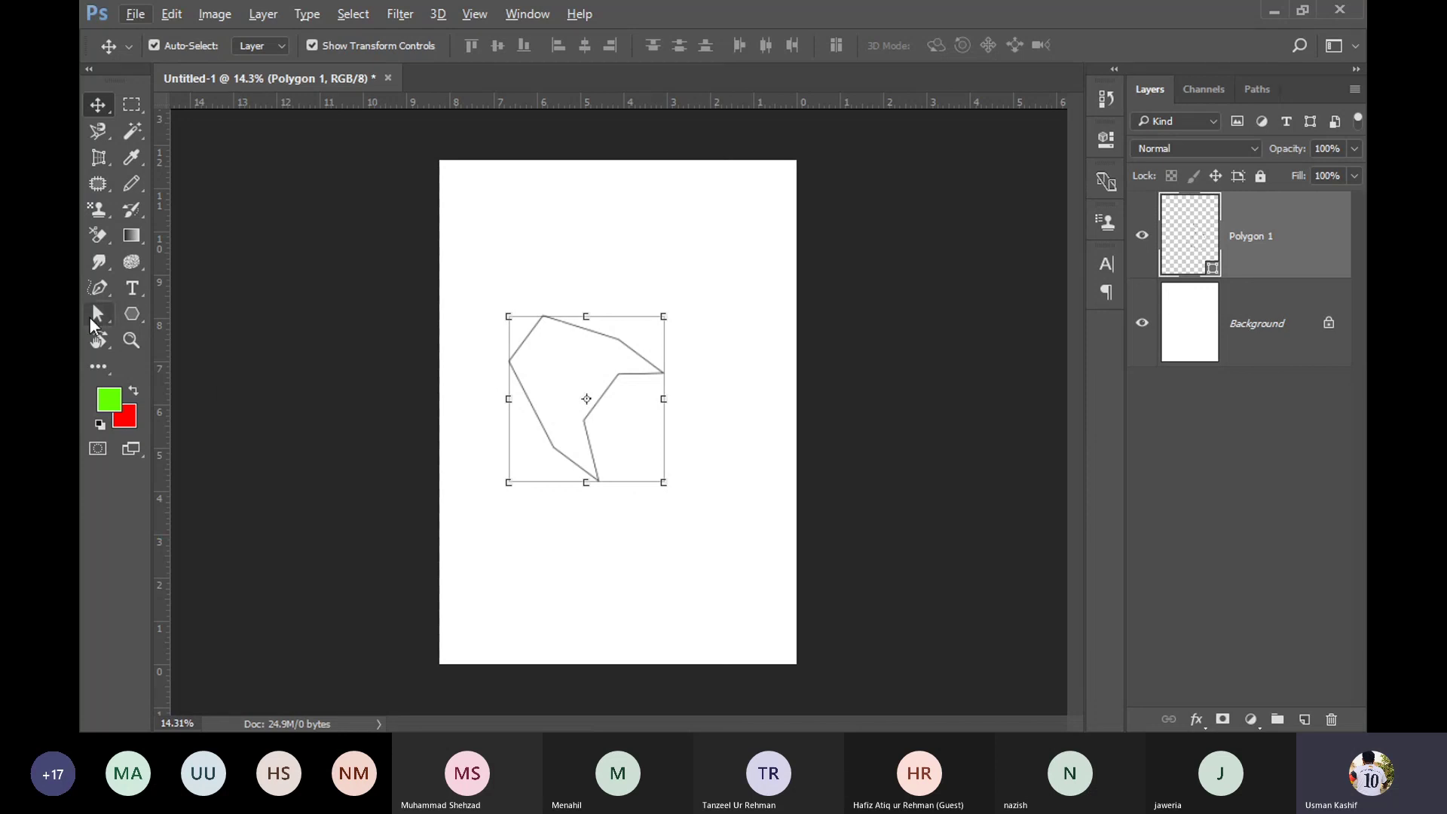
left_click(98, 339)
left_click(177, 341)
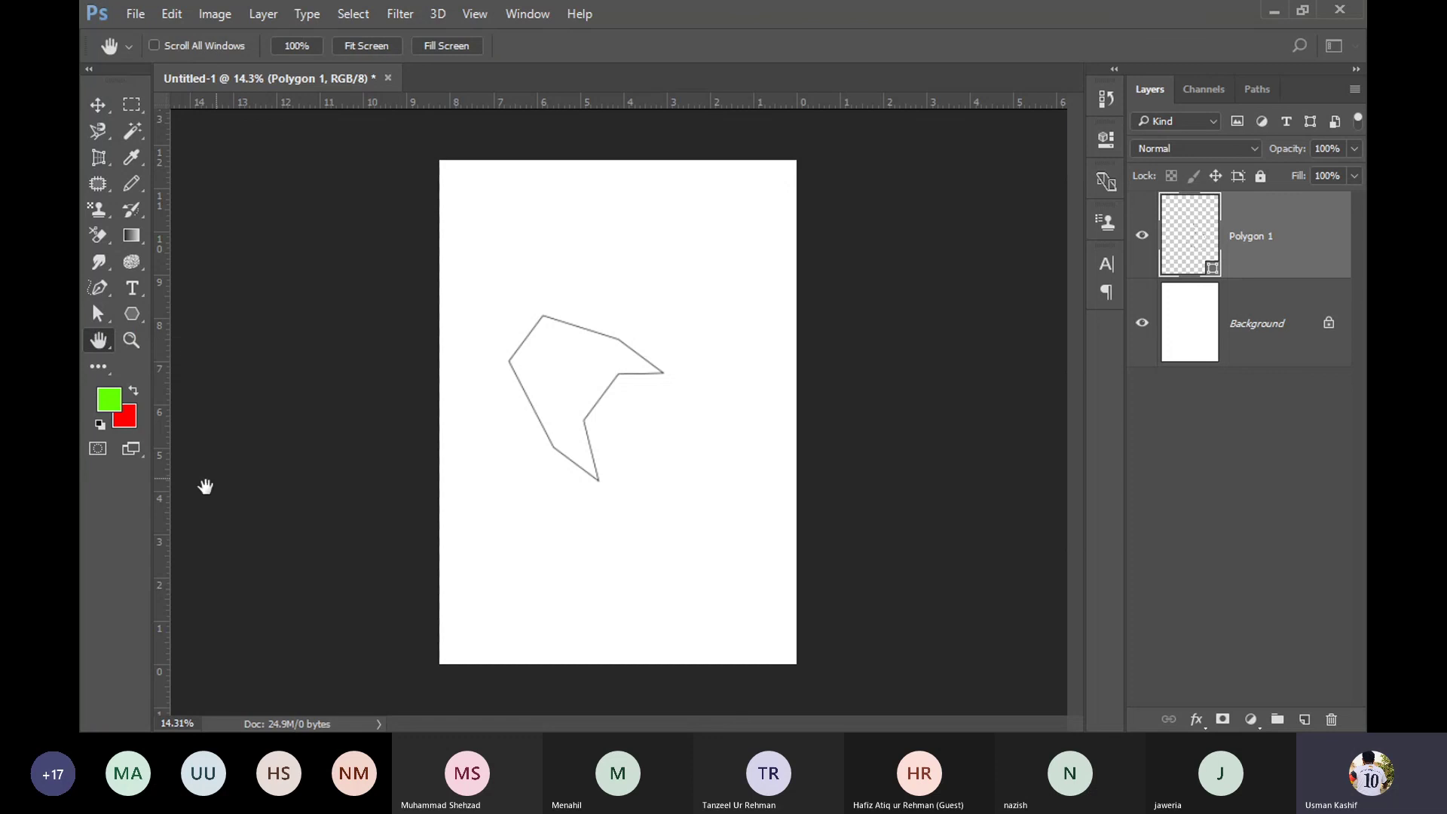
left_click(98, 106)
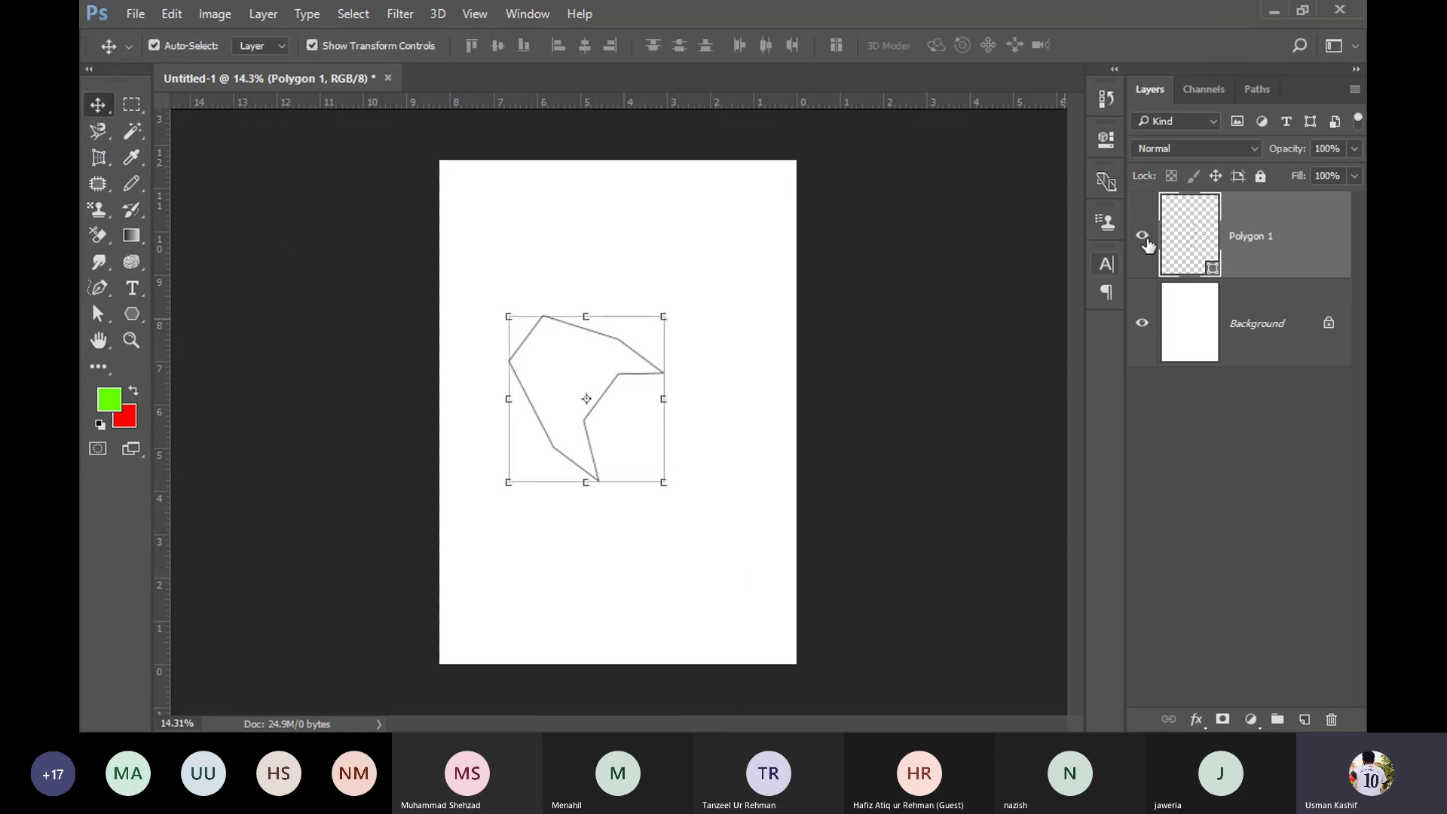
Step: Delete the selected Polygon 1 layer, leaving only the white Background
key("Delete")
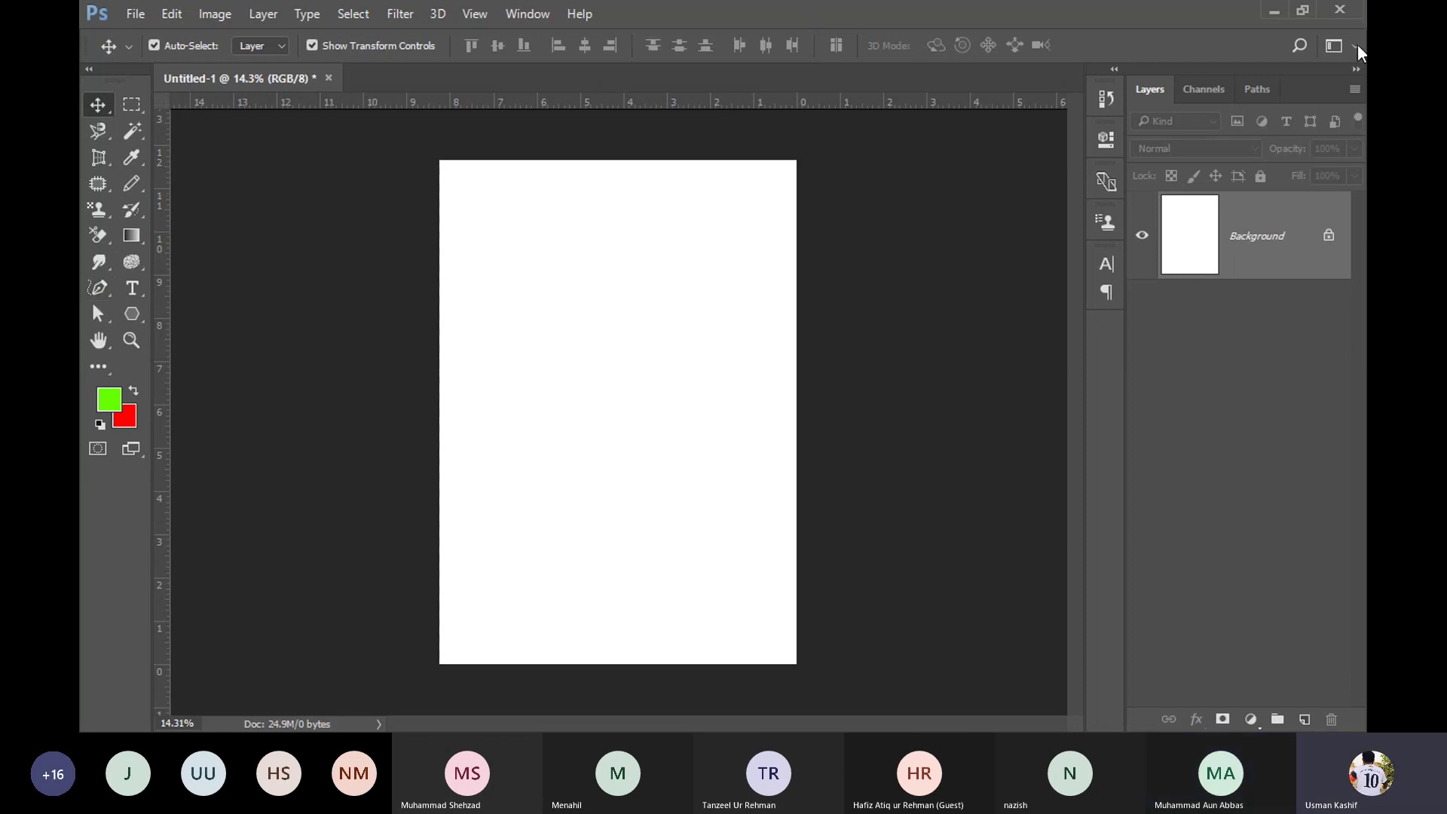
Step: Reset the Essentials workspace and bring the Adjustments panel into view
left_click(1359, 47)
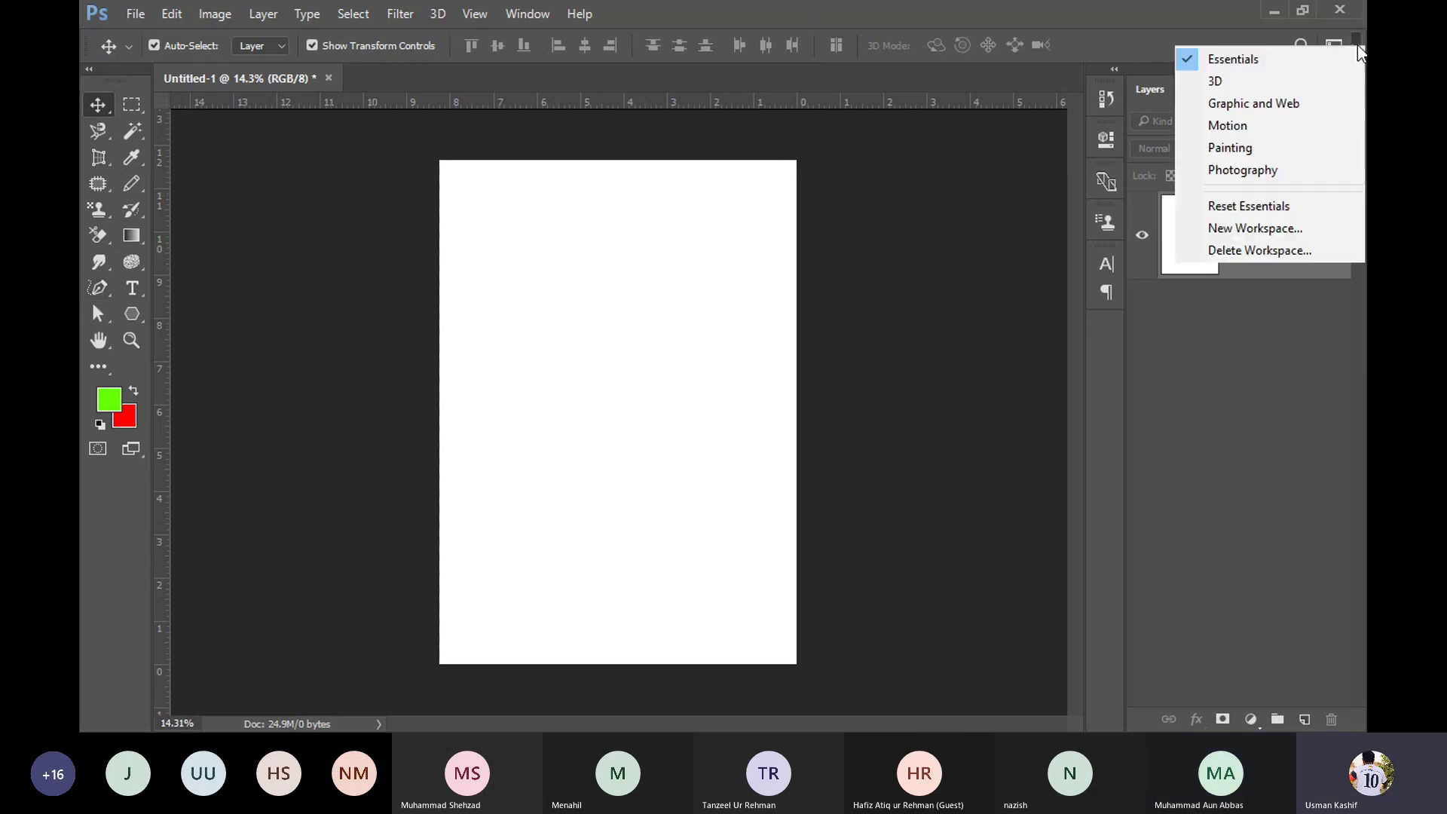
left_click(1235, 207)
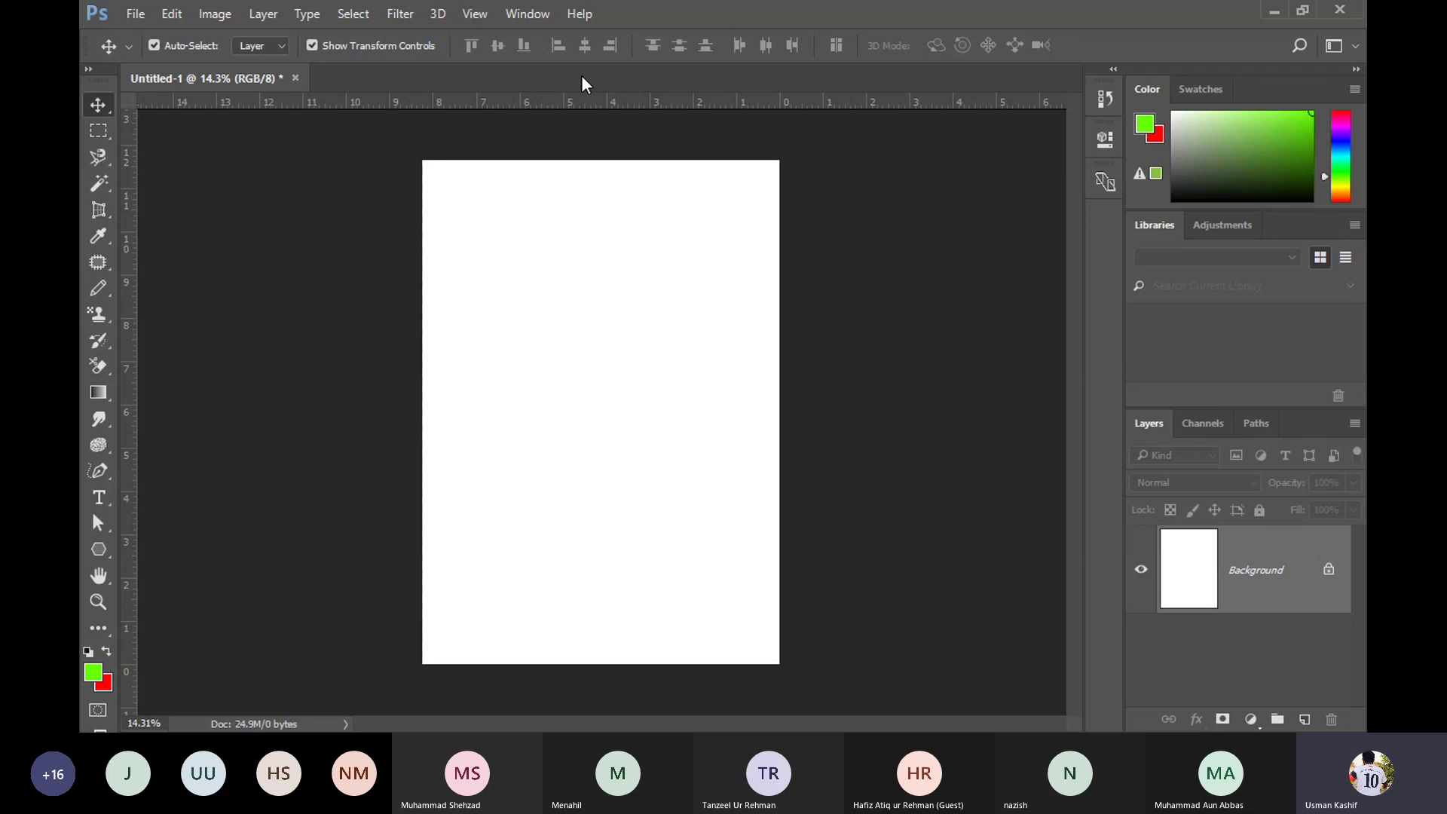
left_click(518, 18)
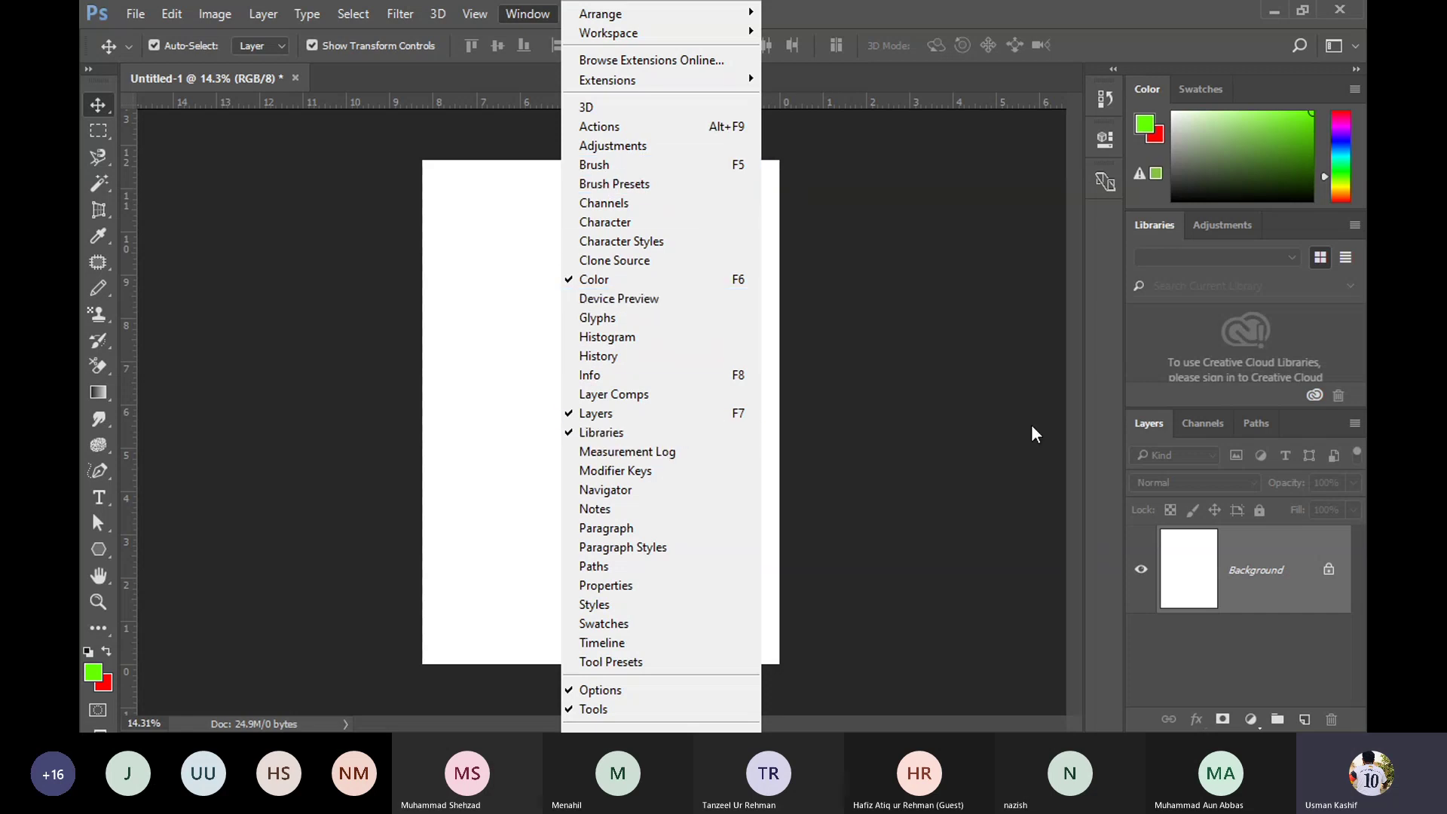
left_click(1216, 226)
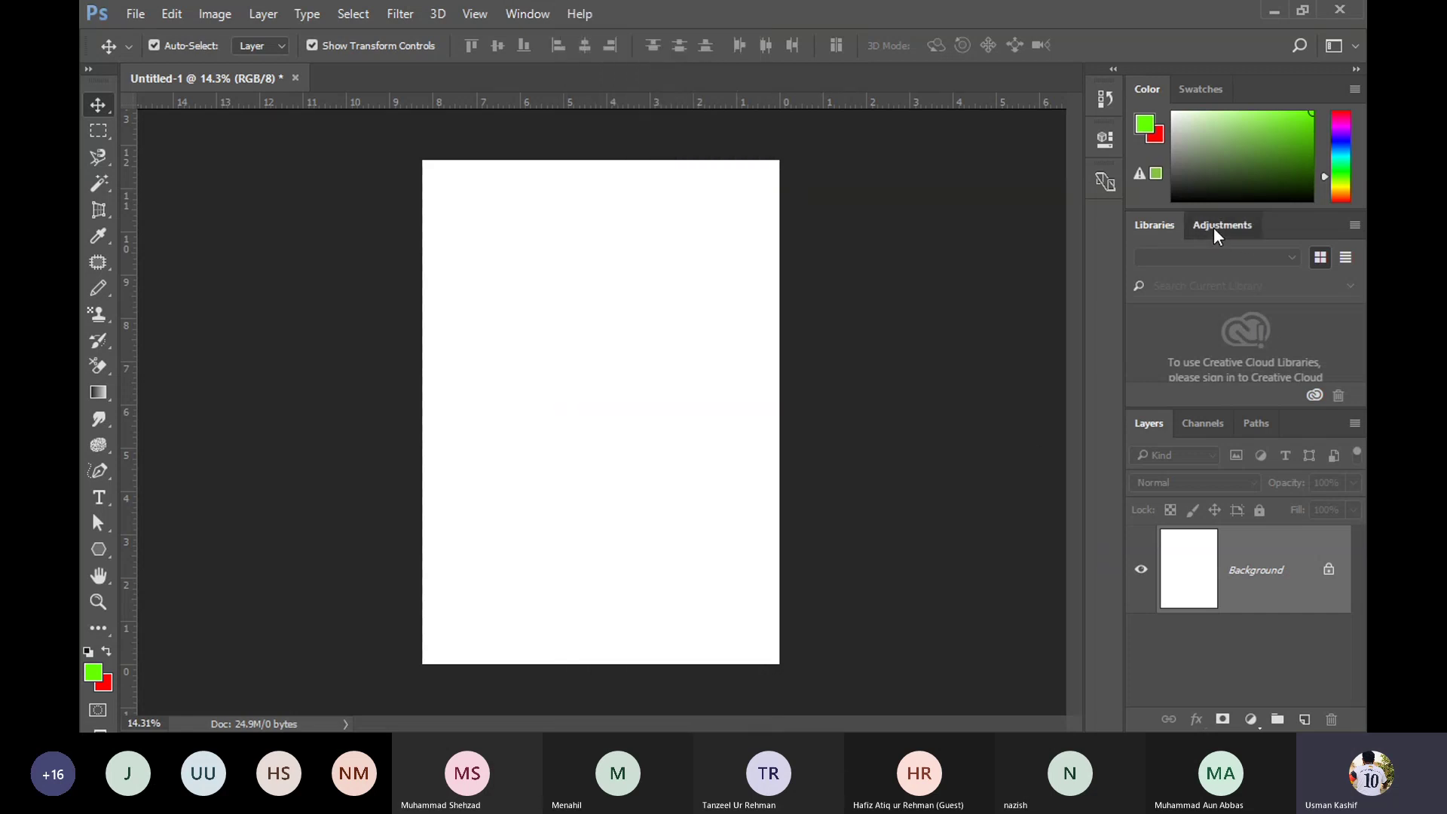